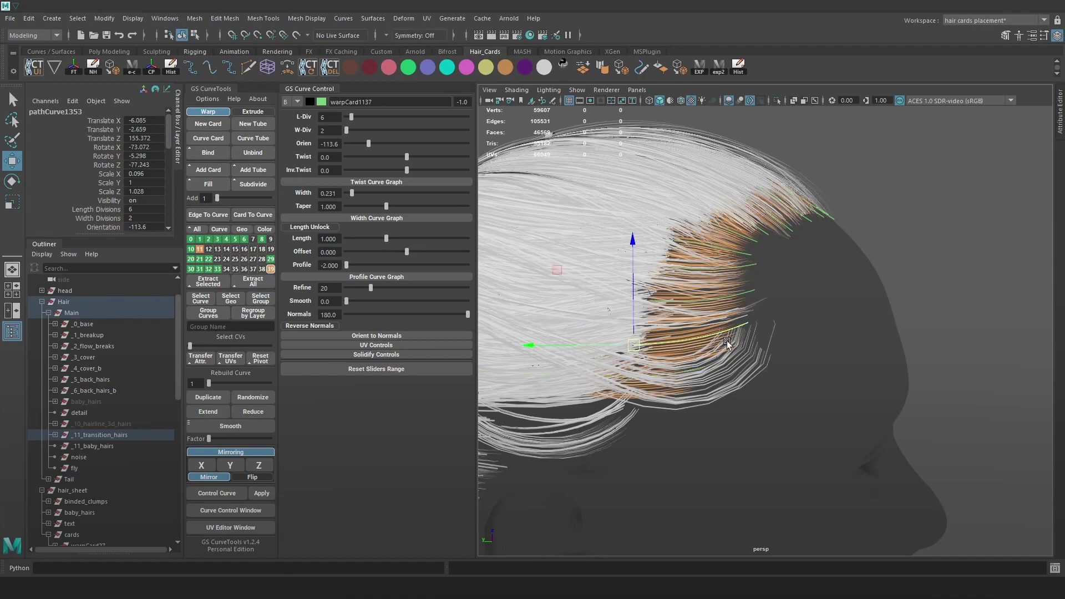
{"action": "key", "text": "Delete"}
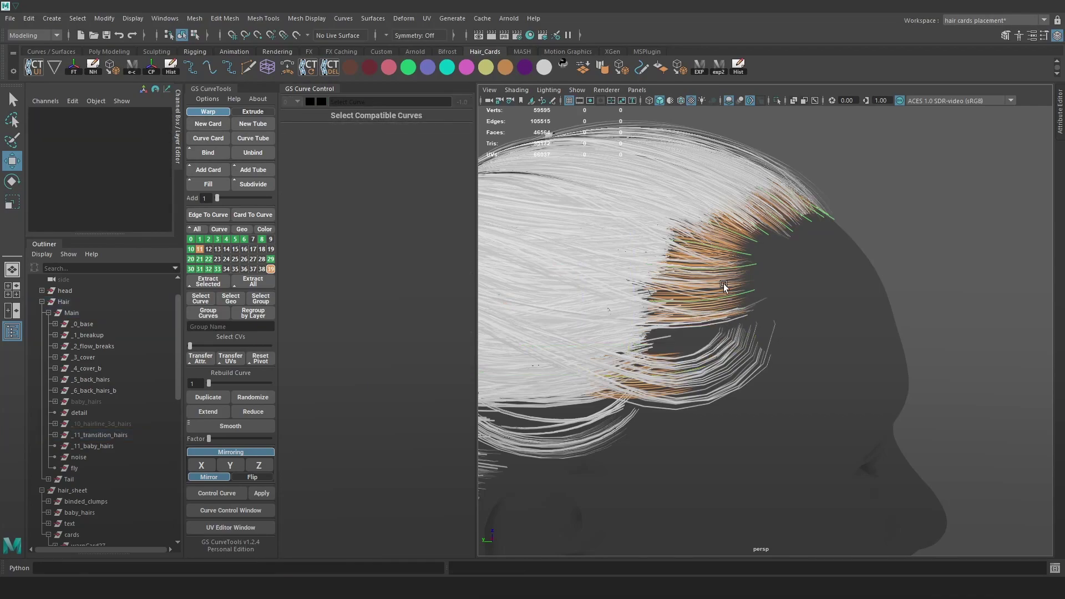
{"action": "left_click", "coordinate": [88, 402]}
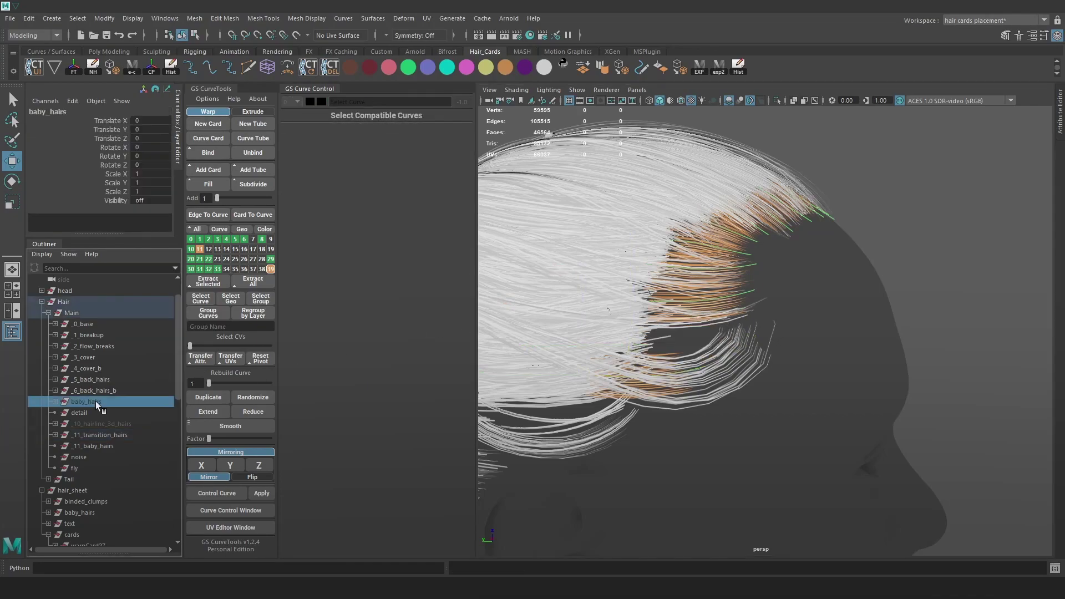
{"action": "key", "text": "shift+h"}
{"action": "left_click", "coordinate": [965, 283]}
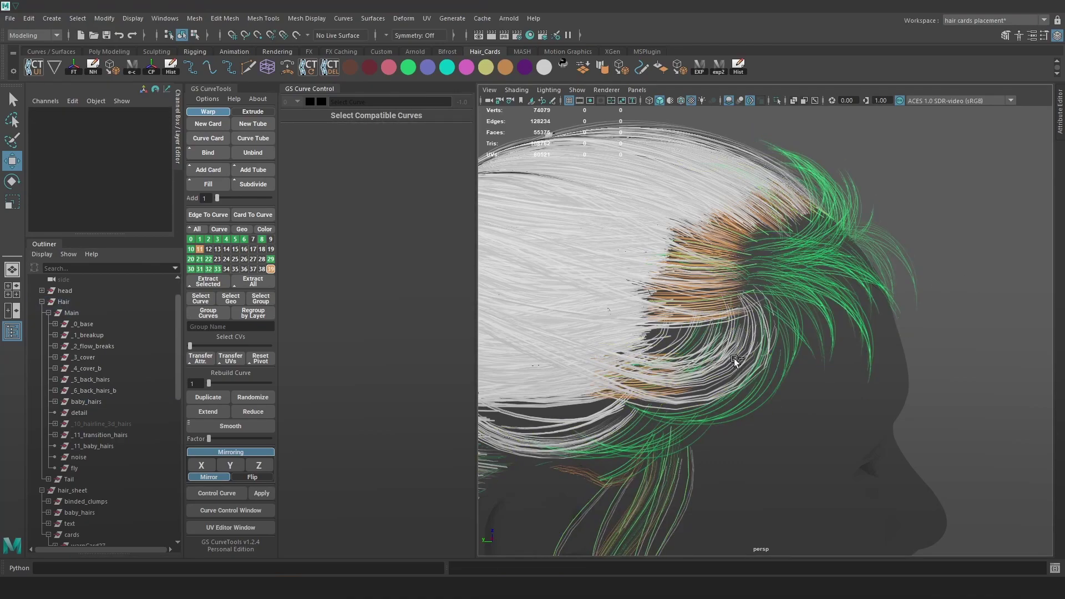
{"action": "key", "text": "ctrl+z"}
{"action": "key", "text": "ctrl+z"}
{"action": "key", "text": "ctrl+z"}
{"action": "key", "text": "ctrl+z"}
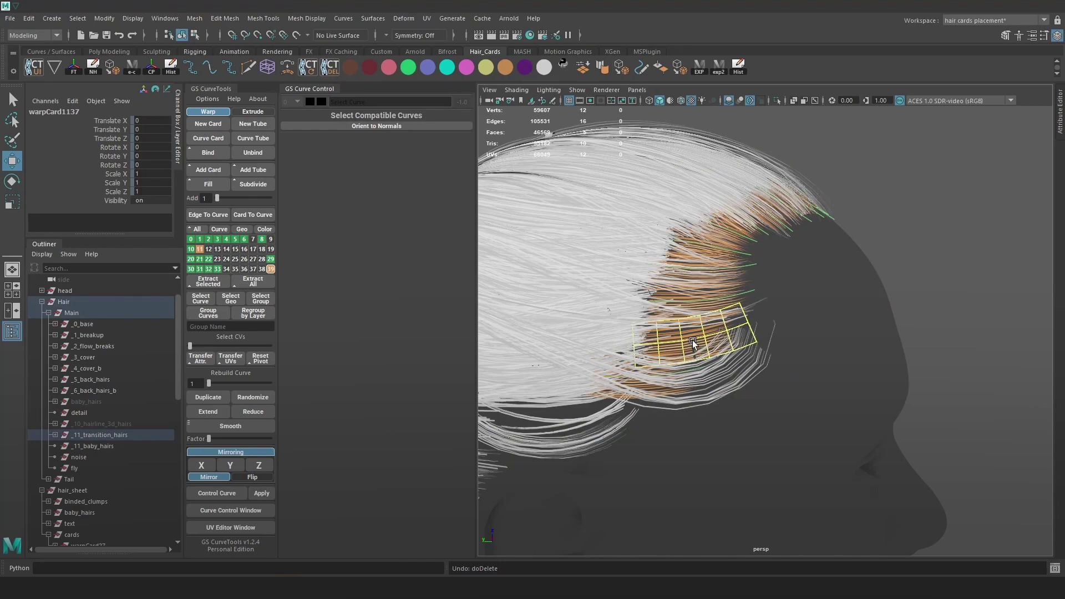
- Rotate the temple transition card upright and move it down into the gap in front of the ear
{"action": "left_click", "coordinate": [705, 343]}
{"action": "key", "text": "e"}
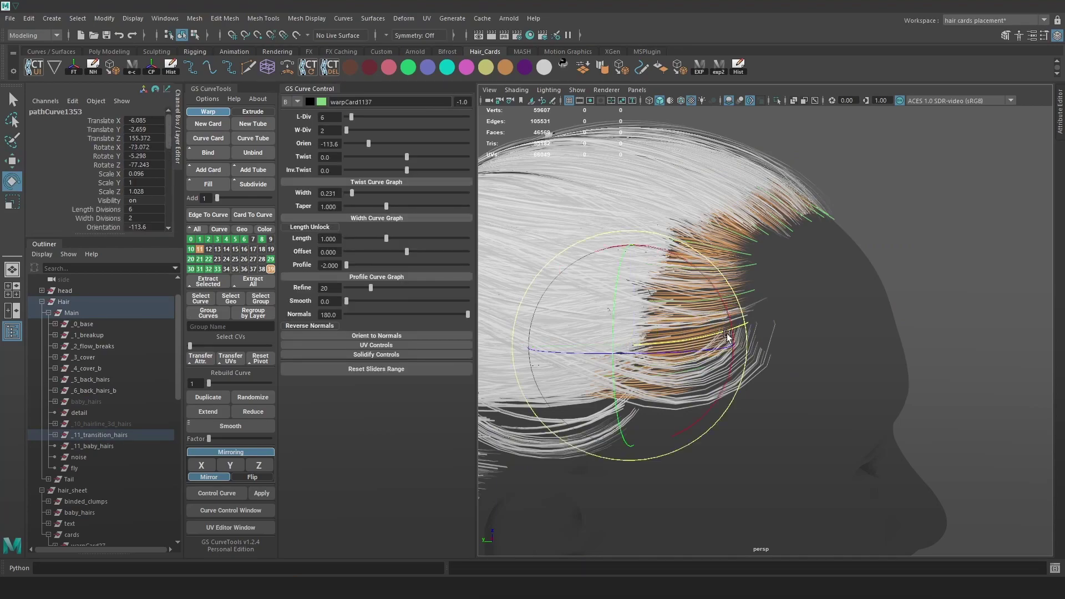
{"action": "left_click_drag", "start_coordinate": [741, 315], "coordinate": [606, 222]}
{"action": "key", "text": "w"}
{"action": "left_click_drag", "start_coordinate": [632, 345], "coordinate": [666, 389]}
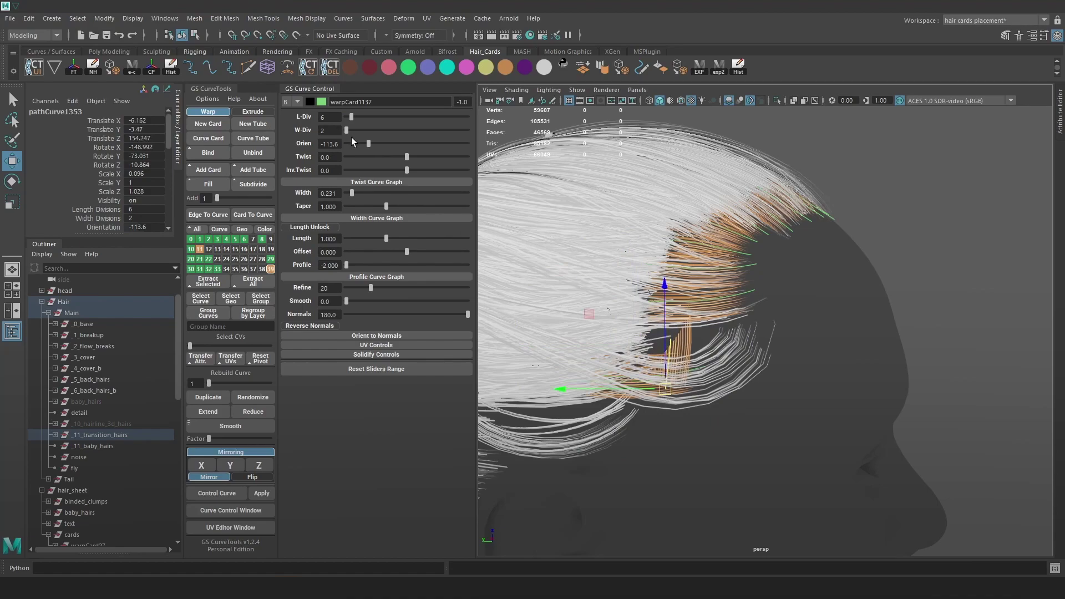
- Set the upright card's orientation to -92.1, tilt it slightly and scale it shorter
{"action": "left_click_drag", "start_coordinate": [365, 143], "coordinate": [375, 143]}
{"action": "key", "text": "e"}
{"action": "left_click_drag", "start_coordinate": [653, 378], "coordinate": [654, 338]}
{"action": "key", "text": "r"}
{"action": "left_click_drag", "start_coordinate": [671, 294], "coordinate": [665, 329]}
{"action": "key", "text": "w"}
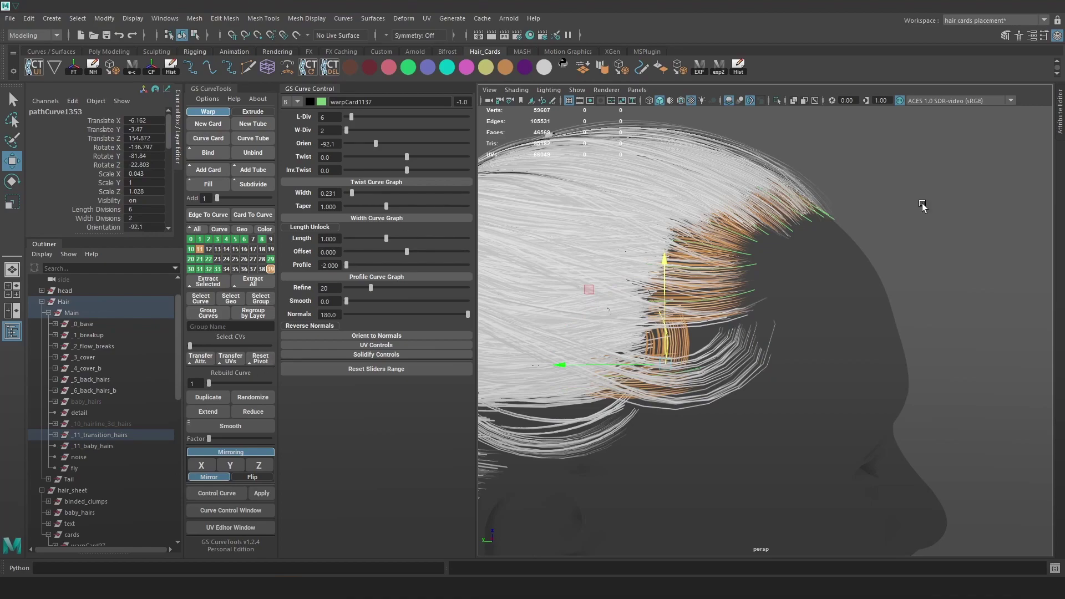
- Reduce the card to 4 length divisions, reposition it in the temple gap and set its orientation to -141.8
{"action": "left_click_drag", "start_coordinate": [351, 117], "coordinate": [349, 117]}
{"action": "left_click_drag", "start_coordinate": [629, 365], "coordinate": [672, 377]}
{"action": "key", "text": "e"}
{"action": "key", "text": "w"}
{"action": "left_click_drag", "start_coordinate": [380, 145], "coordinate": [359, 145]}
{"action": "left_click_drag", "start_coordinate": [660, 355], "coordinate": [670, 319], "text": "alt"}
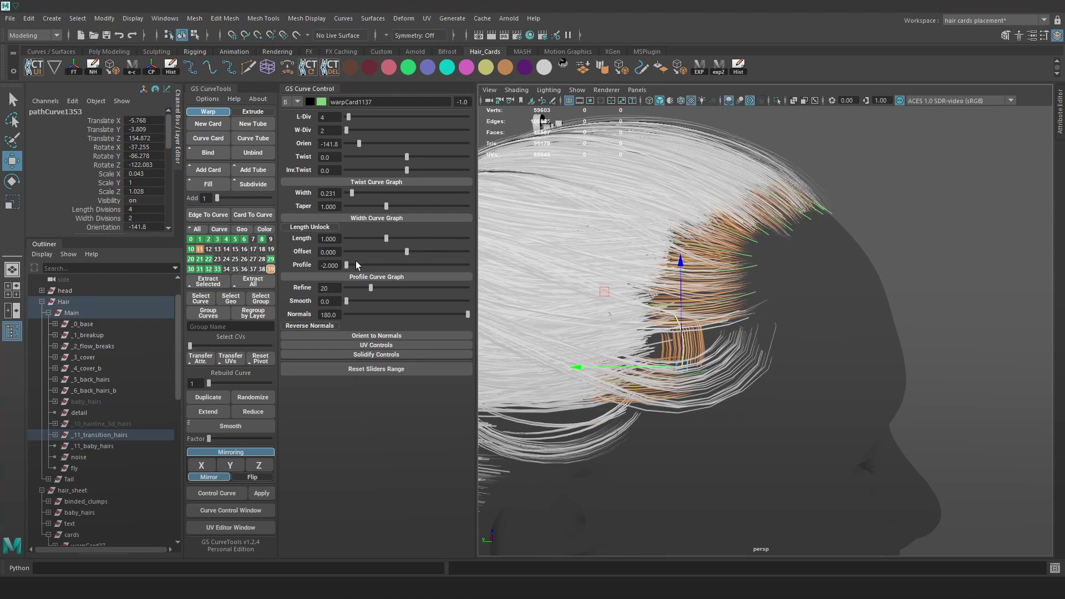
- Slightly narrow the upright temple card, shift it within the gap and duplicate it beside itself
{"action": "left_click_drag", "start_coordinate": [352, 193], "coordinate": [350, 193]}
{"action": "mouse_move", "coordinate": [679, 367]}
{"action": "left_mouse_down"}
{"action": "mouse_move", "coordinate": [632, 364]}
{"action": "mouse_move", "coordinate": [673, 348]}
{"action": "mouse_move", "coordinate": [652, 371]}
{"action": "mouse_move", "coordinate": [663, 371]}
{"action": "left_mouse_up"}
{"action": "left_click", "coordinate": [208, 397]}
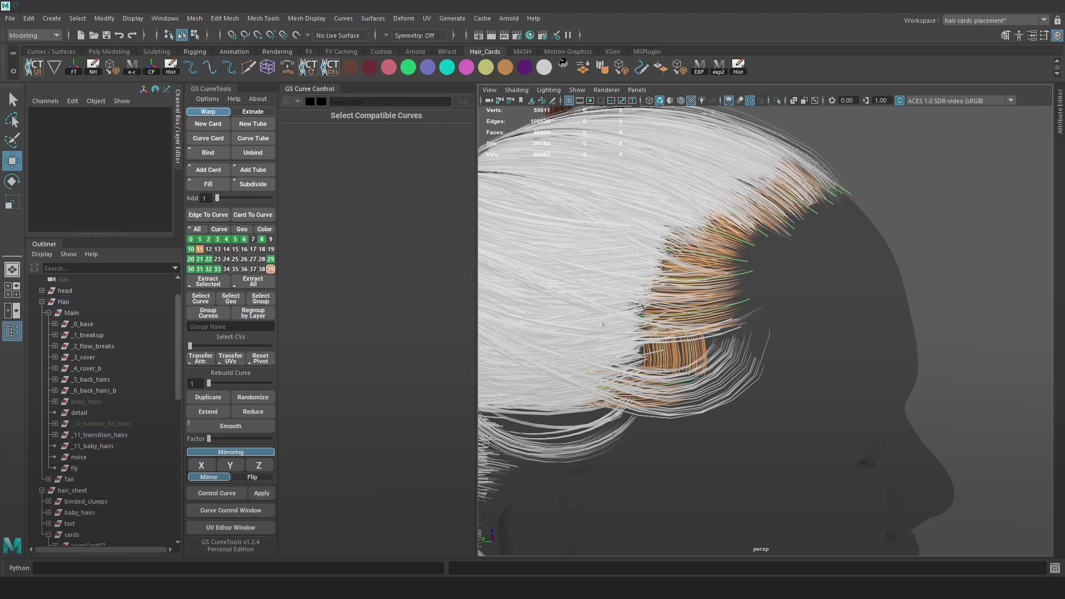
- Check the hair in Marmoset Toolbag, return to Maya and delete the two upright cards from the temple gap
{"action": "key", "text": "alt+Tab"}
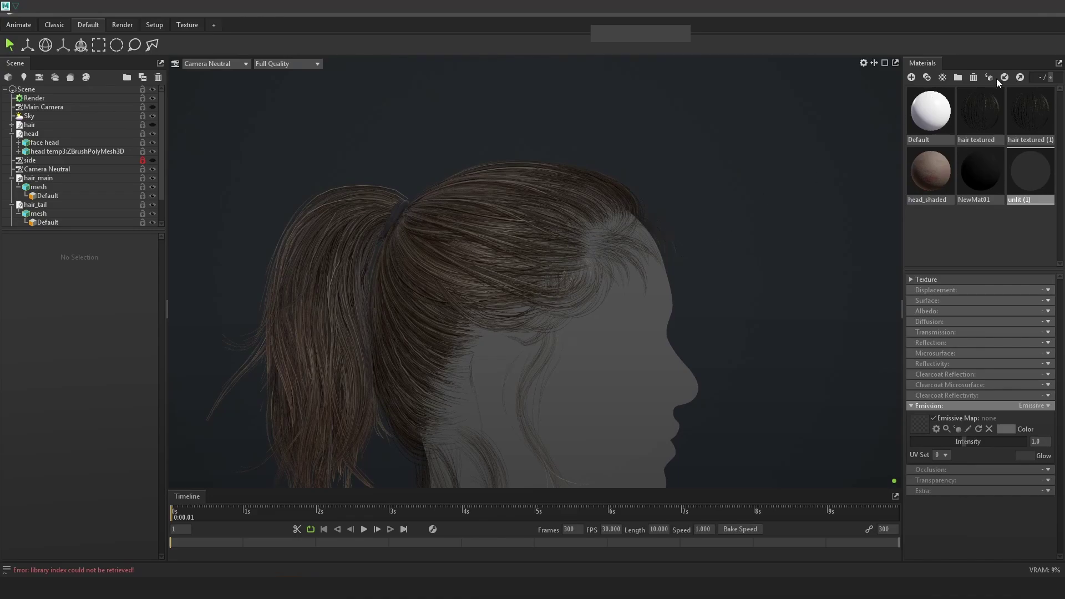
{"action": "key", "text": "alt+Tab"}
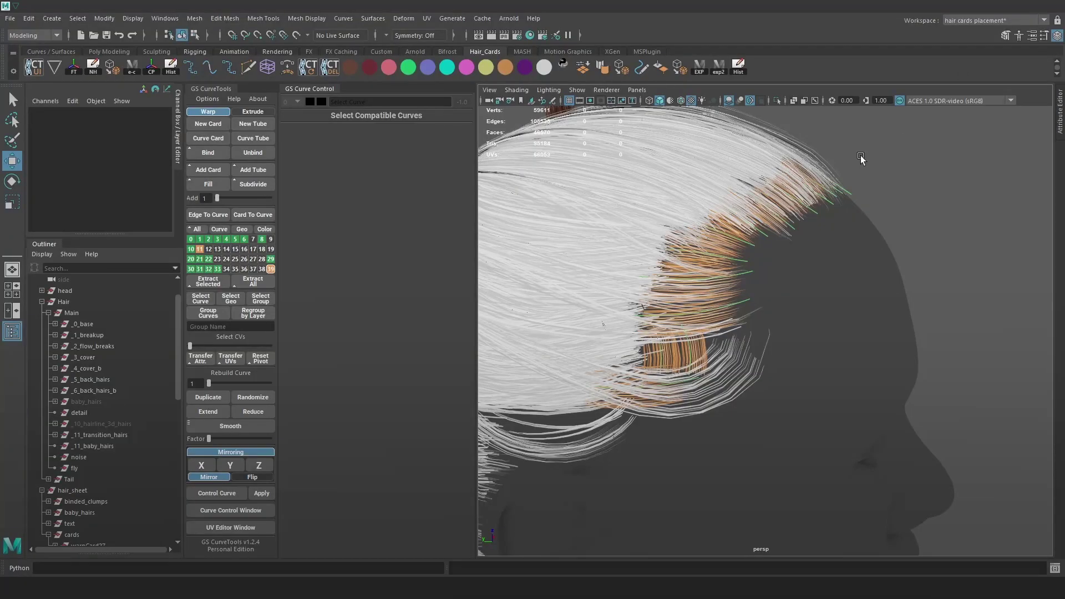
{"action": "left_click", "coordinate": [690, 347]}
{"action": "left_click", "coordinate": [691, 348]}
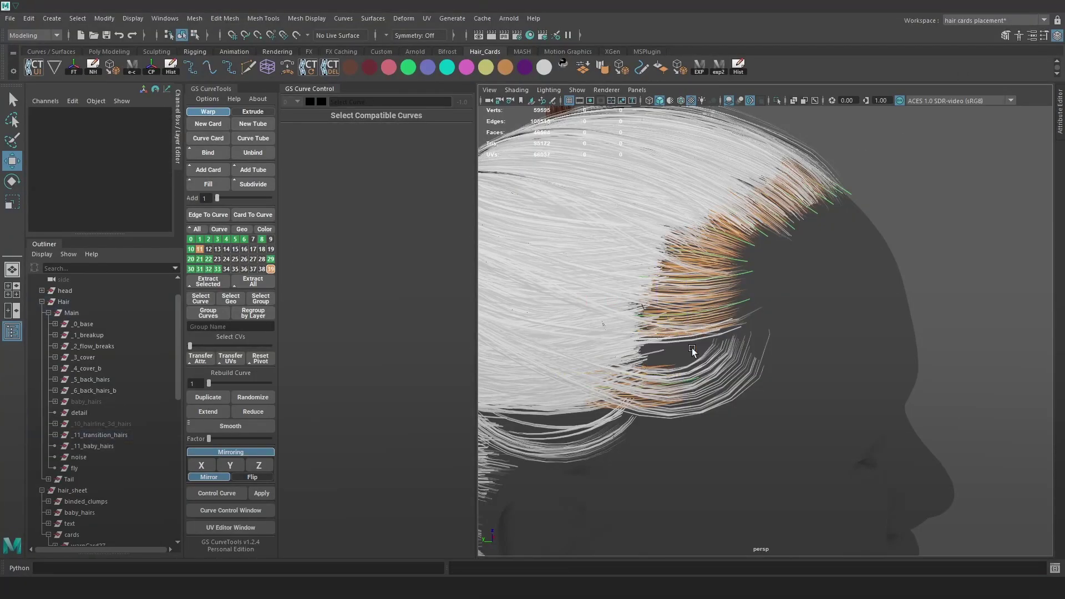
- Select the side transition cards along the temple hairline and mirror them to the opposite side of the head
{"action": "left_click_drag", "start_coordinate": [731, 355], "coordinate": [690, 352], "text": "alt"}
{"action": "scroll", "coordinate": [584, 248], "scroll_direction": "up", "scroll_amount": 4}
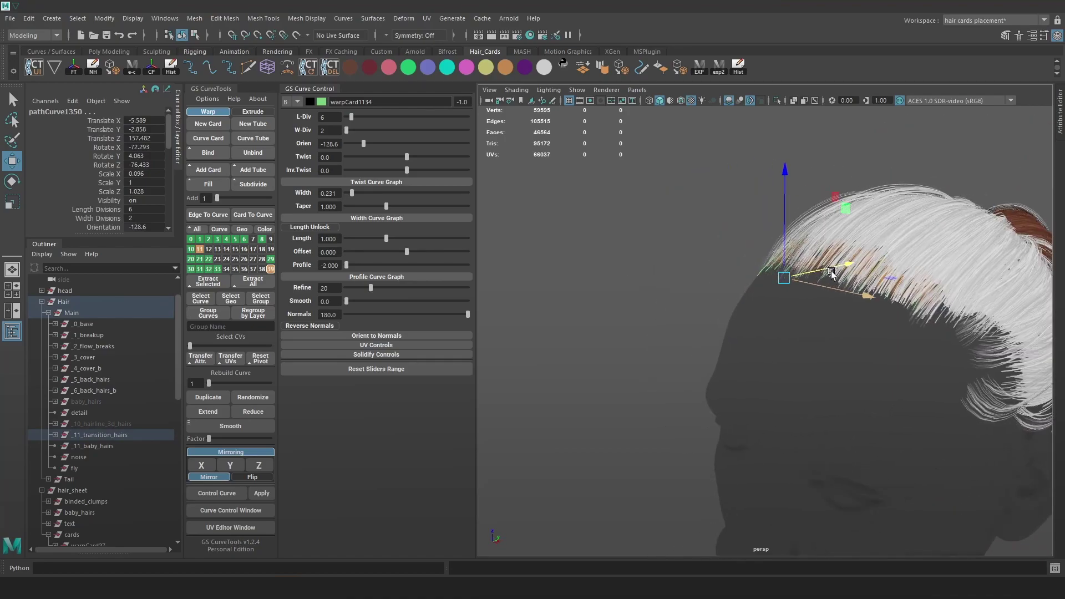
{"action": "left_click", "coordinate": [616, 225]}
{"action": "key", "text": "4"}
{"action": "left_click_drag", "start_coordinate": [636, 230], "coordinate": [759, 369]}
{"action": "key", "text": "6"}
{"action": "left_click_drag", "start_coordinate": [763, 228], "coordinate": [638, 249], "text": "alt"}
{"action": "scroll", "coordinate": [638, 249], "scroll_direction": "up", "scroll_amount": 5}
{"action": "mouse_move", "coordinate": [787, 252]}
{"action": "left_mouse_down", "text": "alt"}
{"action": "mouse_move", "coordinate": [616, 268]}
{"action": "mouse_move", "coordinate": [820, 269]}
{"action": "left_mouse_up", "text": "alt"}
{"action": "key", "text": "4"}
{"action": "key", "text": "6"}
{"action": "left_click", "coordinate": [939, 293]}
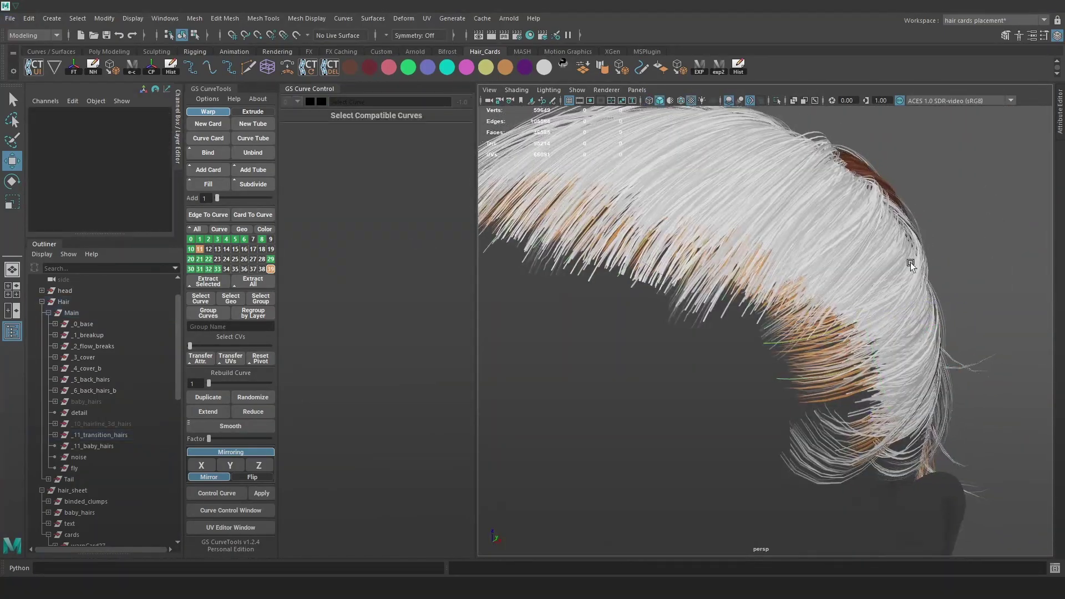
- Compare against the Marmoset Toolbag render and refine one hairline transition card in Maya with a slight move, orientation change and rotation
{"action": "left_click_drag", "start_coordinate": [939, 293], "coordinate": [774, 200], "text": "alt"}
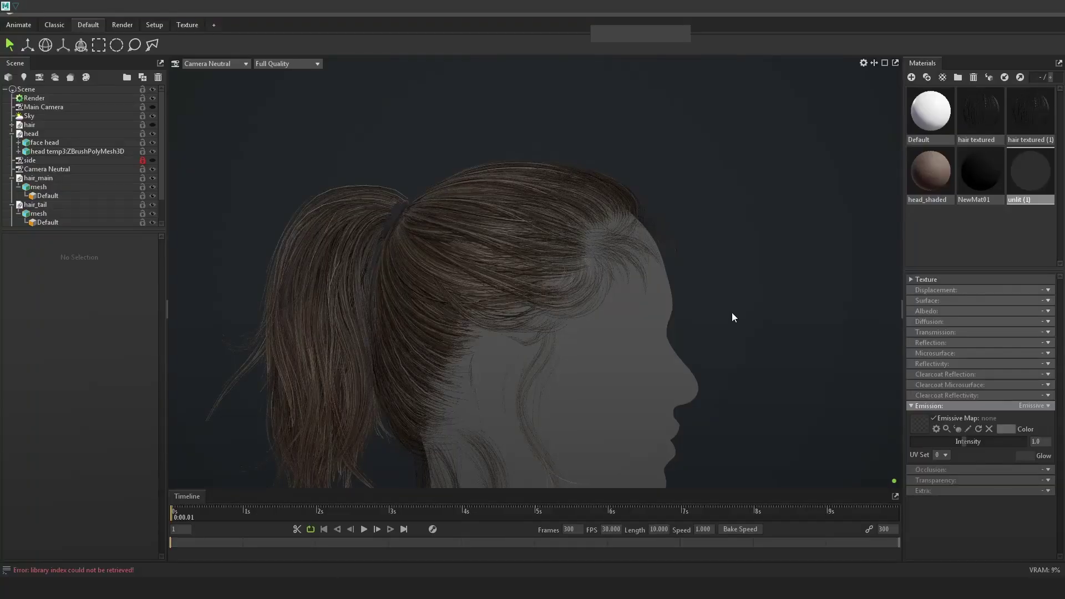
{"action": "left_click_drag", "start_coordinate": [732, 316], "coordinate": [703, 315]}
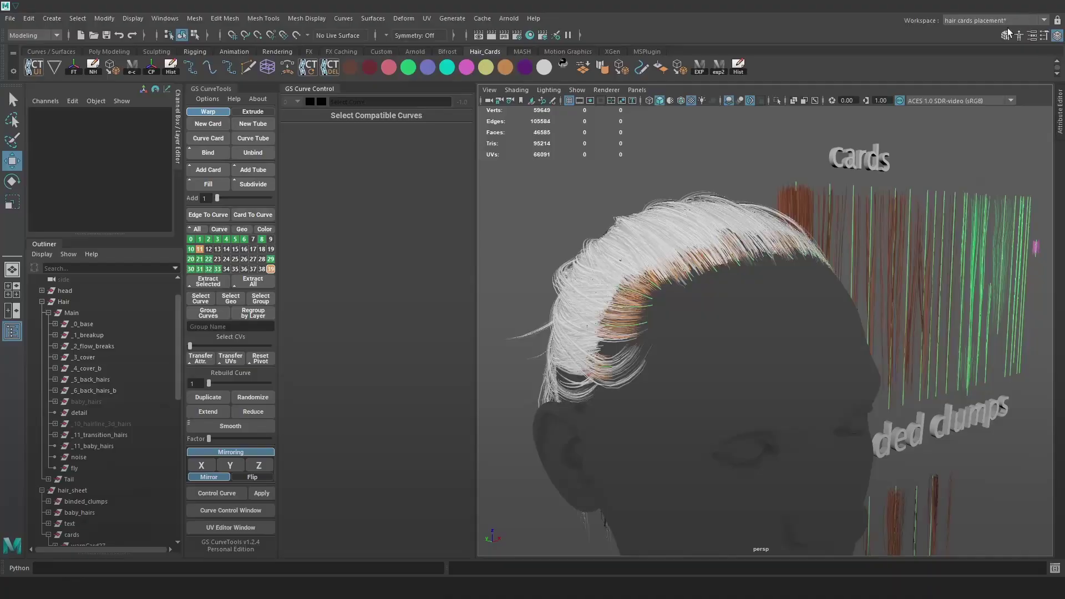
{"action": "scroll", "coordinate": [826, 294], "scroll_direction": "up", "scroll_amount": 5}
{"action": "left_click", "coordinate": [826, 293]}
{"action": "key", "text": "e"}
{"action": "key", "text": "w"}
{"action": "left_click_drag", "start_coordinate": [993, 299], "coordinate": [991, 301]}
{"action": "left_click_drag", "start_coordinate": [439, 143], "coordinate": [436, 143]}
{"action": "key", "text": "e"}
{"action": "mouse_move", "coordinate": [945, 287]}
{"action": "left_mouse_down"}
{"action": "mouse_move", "coordinate": [922, 312]}
{"action": "mouse_move", "coordinate": [1008, 300]}
{"action": "left_mouse_up"}
{"action": "key", "text": "w"}
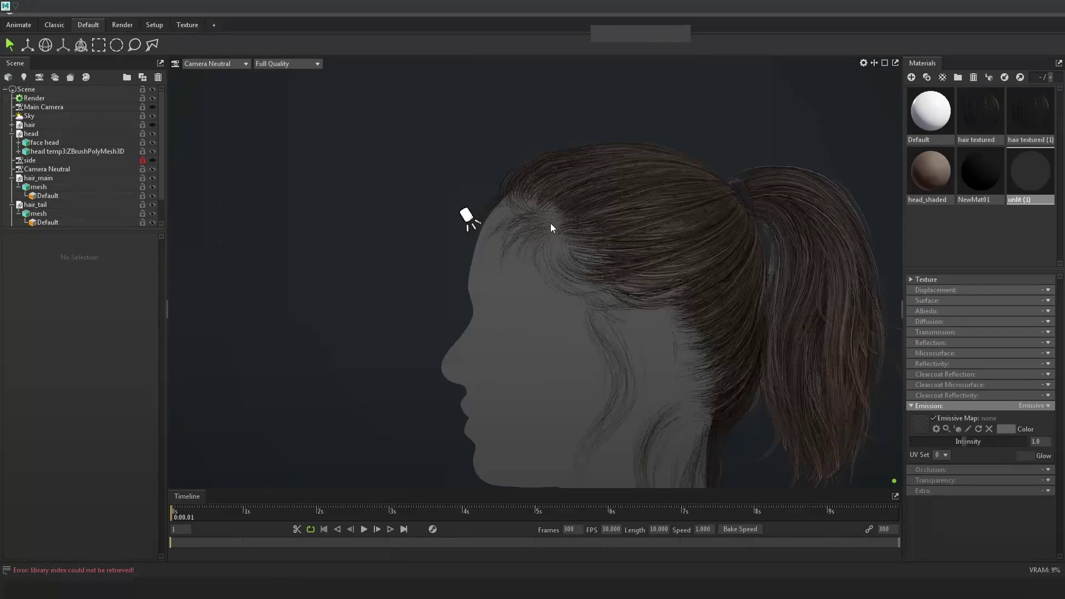
- In Marmoset Toolbag, preview the head with the head_shaded material under rotated lighting and return it to unlit (1)
{"action": "left_click_drag", "start_coordinate": [553, 225], "coordinate": [794, 257]}
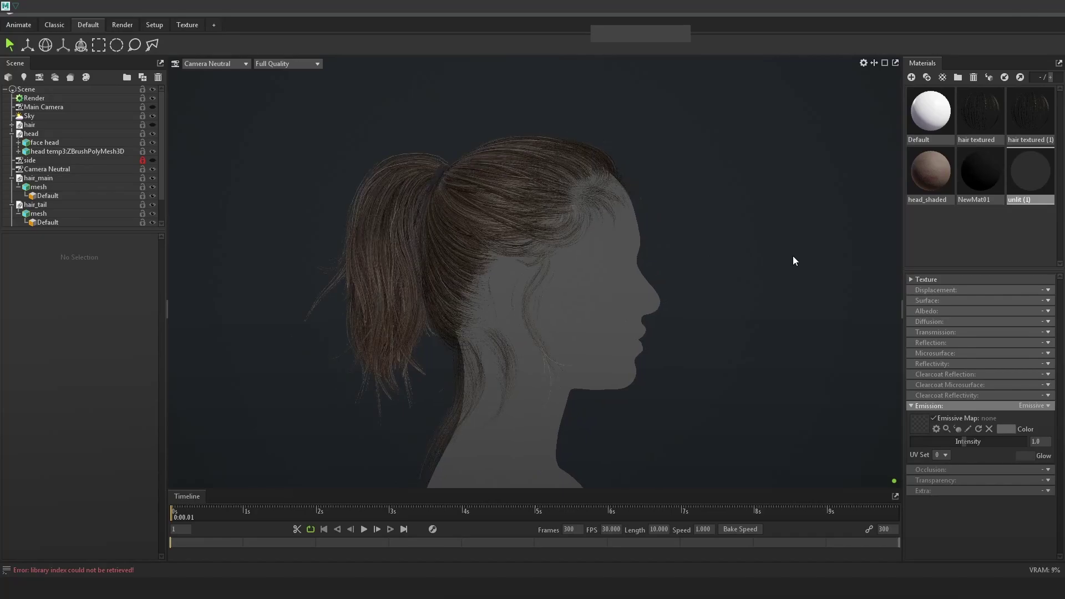
{"action": "left_click_drag", "start_coordinate": [927, 186], "coordinate": [605, 308]}
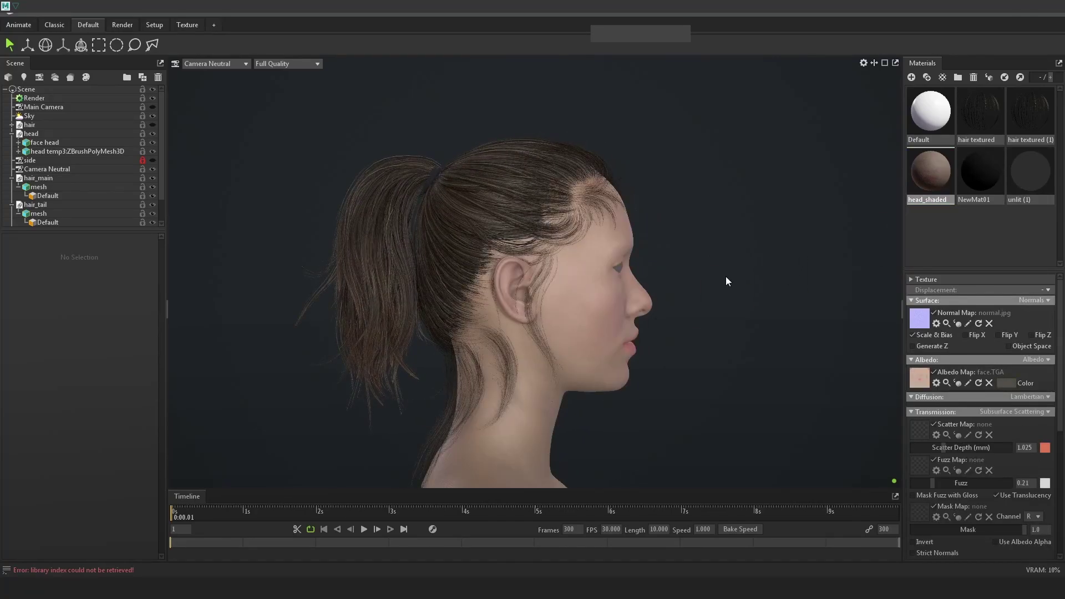
{"action": "left_click_drag", "start_coordinate": [758, 236], "coordinate": [711, 308]}
{"action": "right_click_drag", "start_coordinate": [710, 307], "coordinate": [821, 342]}
{"action": "left_click_drag", "start_coordinate": [821, 341], "coordinate": [872, 299]}
{"action": "left_click_drag", "start_coordinate": [1023, 180], "coordinate": [476, 281]}
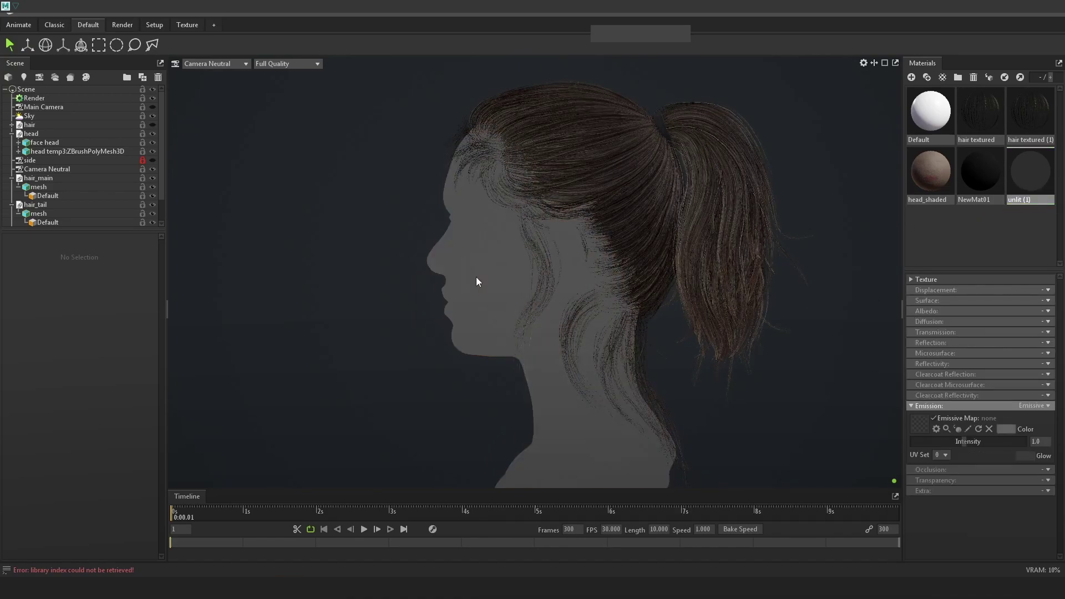
- Examine the rendered ponytail, nape strands and the hairline behind the ear from the sides and back, including close up
{"action": "left_click_drag", "start_coordinate": [651, 291], "coordinate": [626, 274]}
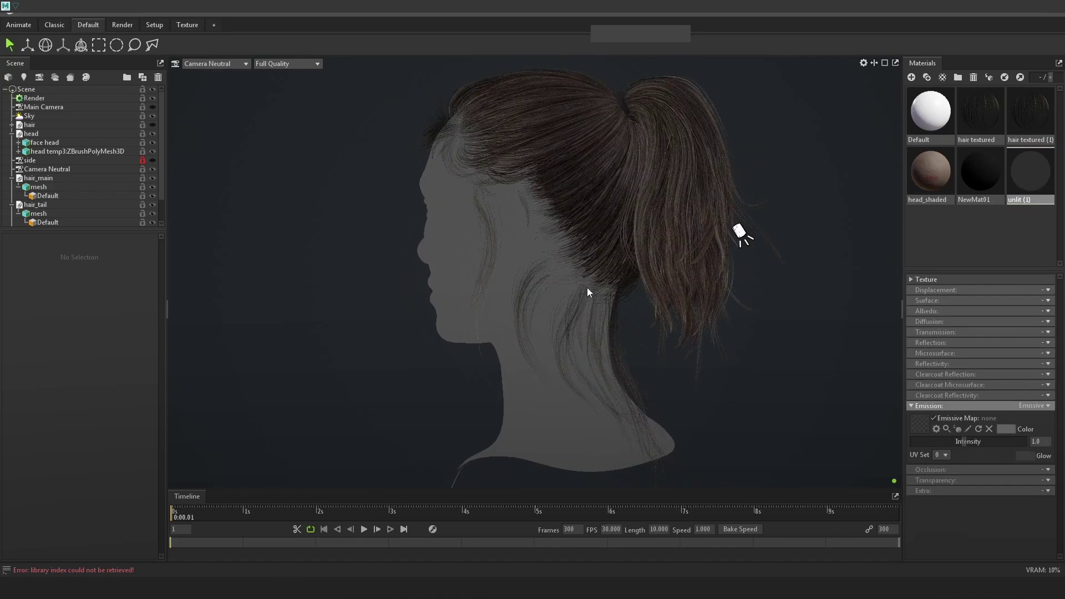
{"action": "left_click_drag", "start_coordinate": [832, 321], "coordinate": [601, 304]}
{"action": "left_click_drag", "start_coordinate": [568, 265], "coordinate": [535, 276]}
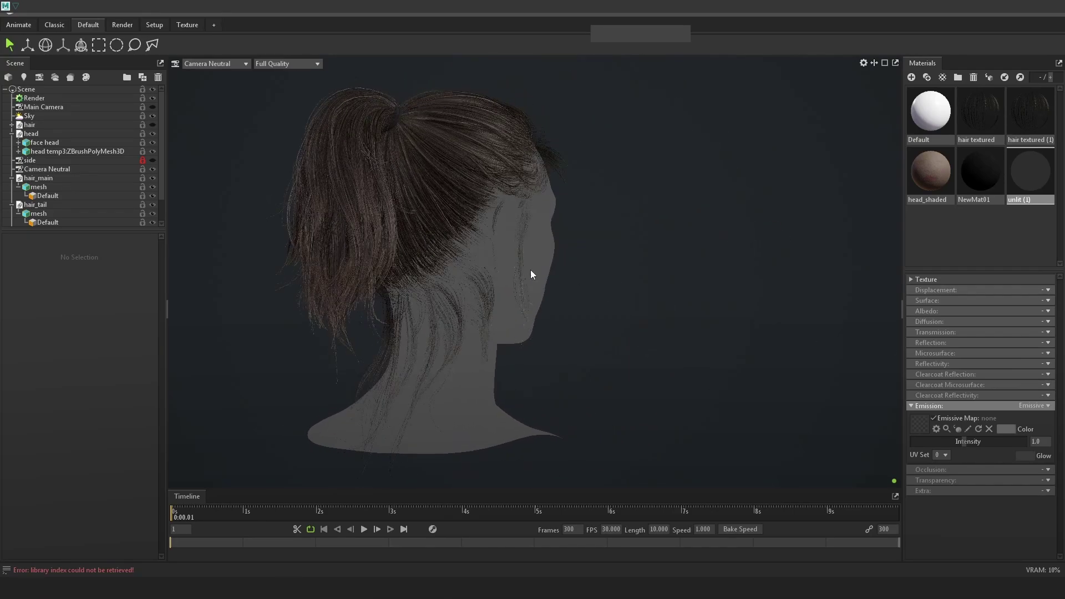
{"action": "left_click_drag", "start_coordinate": [560, 215], "coordinate": [481, 175]}
{"action": "scroll", "coordinate": [474, 238], "scroll_direction": "up", "scroll_amount": 5}
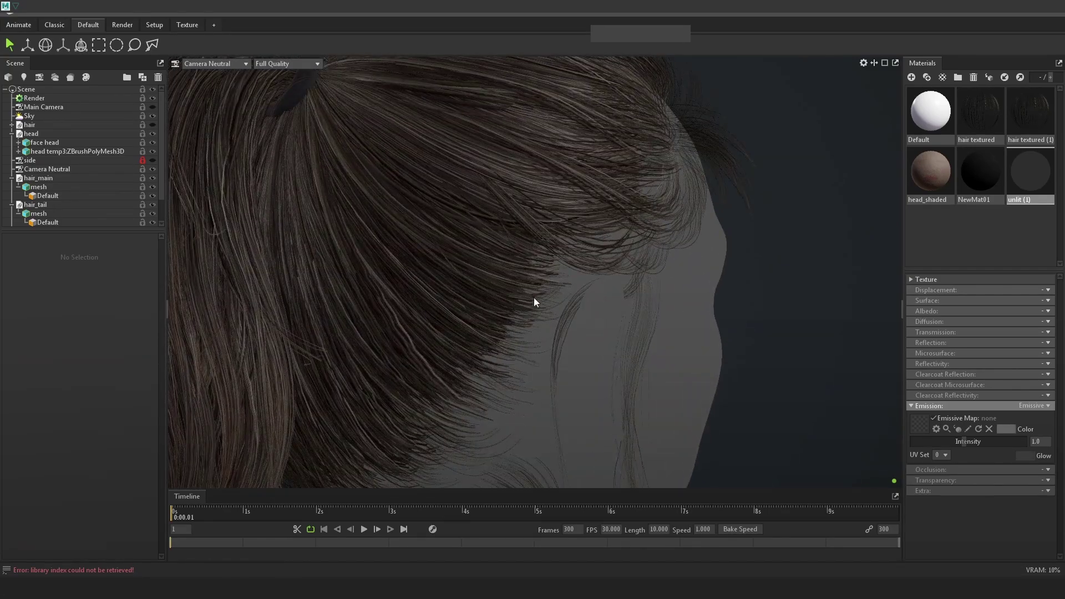
{"action": "scroll", "coordinate": [533, 301], "scroll_direction": "down", "scroll_amount": 5}
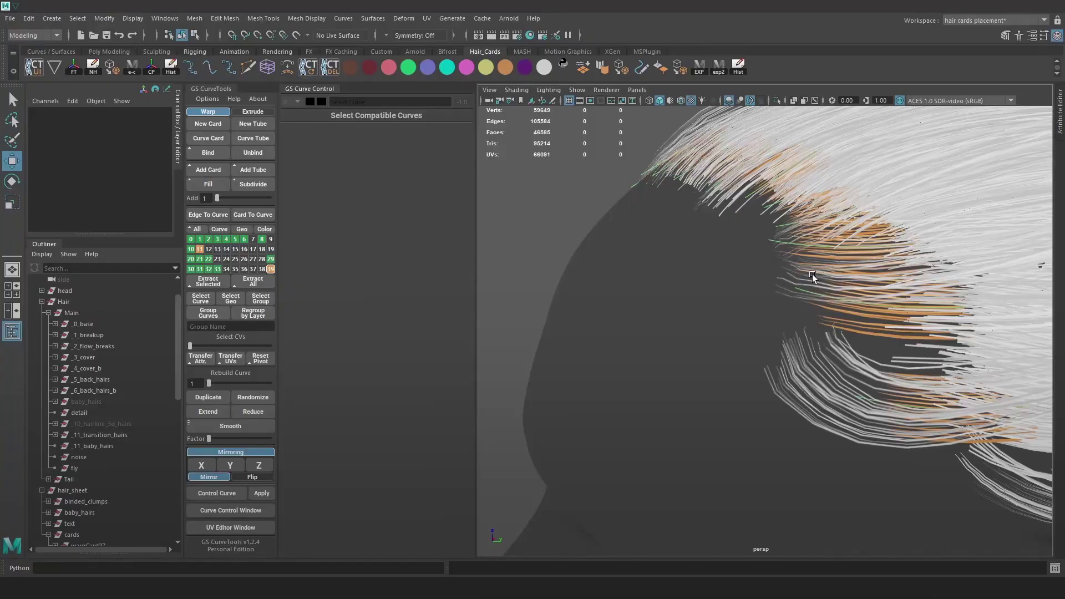
- Examine the Maya hair cards around the temple and compare the hairline with the Marmoset Toolbag render
{"action": "scroll", "coordinate": [812, 274], "scroll_direction": "down", "scroll_amount": 5}
{"action": "left_click_drag", "start_coordinate": [743, 236], "coordinate": [906, 233], "text": "alt"}
{"action": "left_click_drag", "start_coordinate": [756, 318], "coordinate": [751, 215], "text": "alt"}
{"action": "scroll", "coordinate": [775, 267], "scroll_direction": "up", "scroll_amount": 3}
{"action": "left_click_drag", "start_coordinate": [844, 203], "coordinate": [640, 360], "text": "alt"}
{"action": "left_click", "coordinate": [786, 195]}
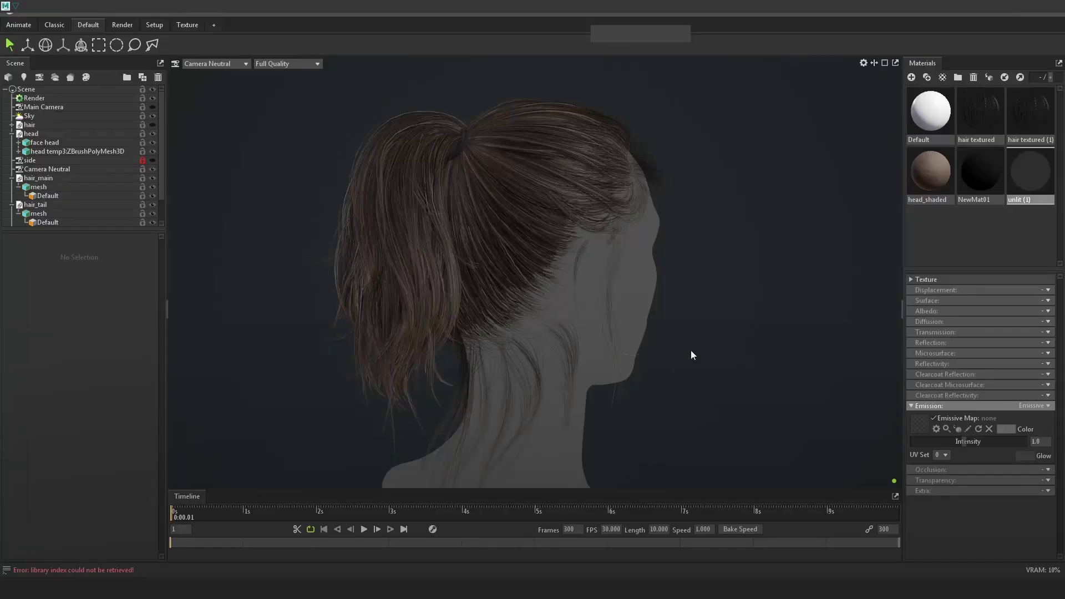
{"action": "left_click_drag", "start_coordinate": [512, 324], "coordinate": [546, 272]}
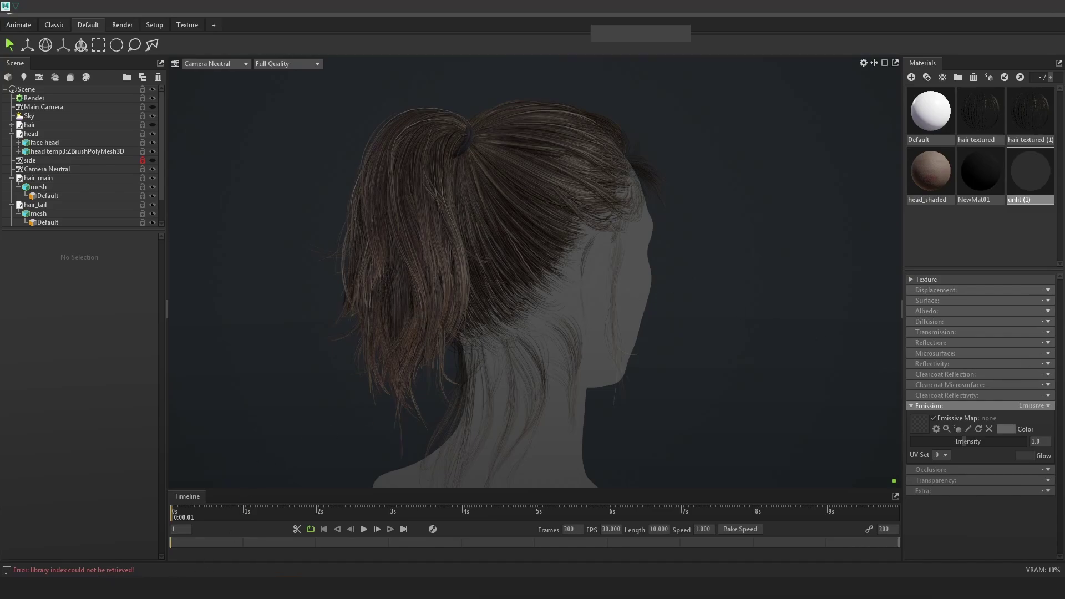
- Duplicate a forehead transition card in Maya and move the copy to the lower hairline behind the ear
{"action": "left_click", "coordinate": [211, 523]}
{"action": "middle_click_drag", "start_coordinate": [772, 218], "coordinate": [782, 223], "text": "alt"}
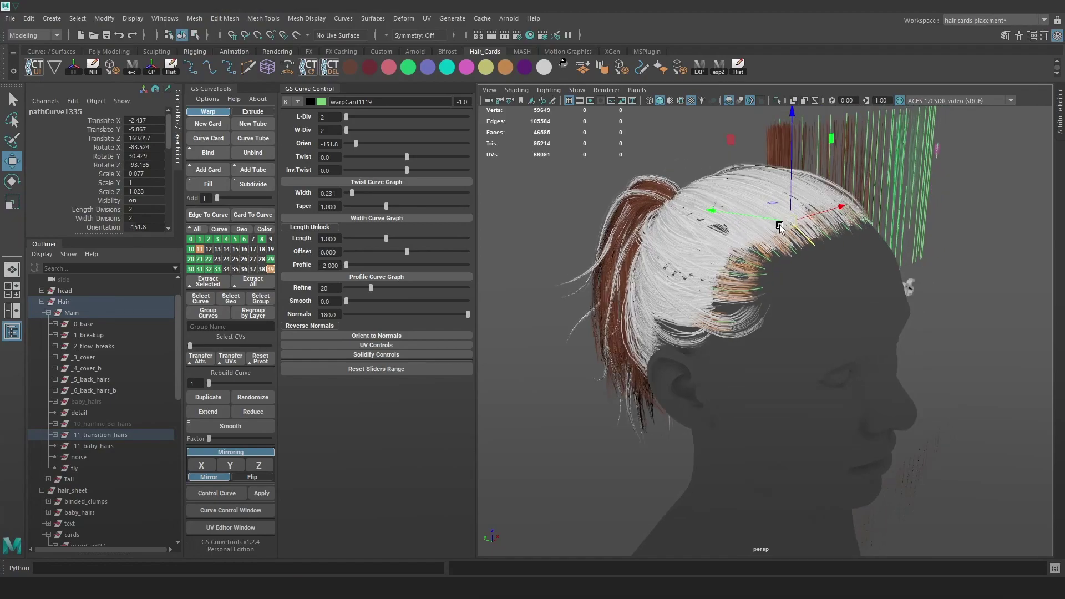
{"action": "left_click_drag", "start_coordinate": [815, 207], "coordinate": [682, 328]}
{"action": "left_click_drag", "start_coordinate": [683, 327], "coordinate": [749, 305], "text": "alt"}
{"action": "left_click_drag", "start_coordinate": [833, 260], "coordinate": [722, 346]}
{"action": "key", "text": "f"}
{"action": "right_click_drag", "start_coordinate": [756, 347], "coordinate": [298, 265], "text": "alt"}
- Shift the new card onto the hairline behind the ear and set its orientation to -37.3
{"action": "left_click_drag", "start_coordinate": [382, 147], "coordinate": [392, 148]}
{"action": "key", "text": "e"}
{"action": "key", "text": "w"}
{"action": "left_click_drag", "start_coordinate": [797, 298], "coordinate": [766, 300]}
{"action": "key", "text": "d"}
{"action": "mouse_move", "coordinate": [738, 267]}
{"action": "left_mouse_down"}
{"action": "mouse_move", "coordinate": [746, 257]}
{"action": "mouse_move", "coordinate": [728, 251]}
{"action": "left_mouse_up"}
{"action": "key", "text": "ctrl+z"}
{"action": "left_click_drag", "start_coordinate": [768, 261], "coordinate": [818, 222], "text": "alt"}
{"action": "left_click_drag", "start_coordinate": [387, 144], "coordinate": [394, 144]}
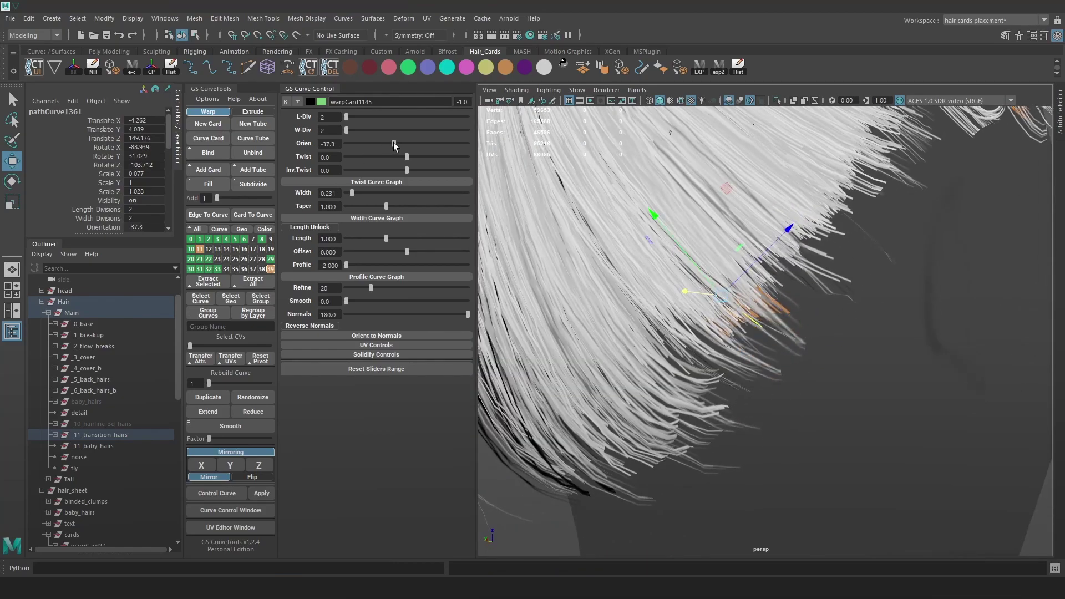
- Rotate the card to follow the surrounding strands and nudge it against the scalp hairline
{"action": "key", "text": "e"}
{"action": "left_click_drag", "start_coordinate": [749, 327], "coordinate": [710, 277]}
{"action": "key", "text": "w"}
{"action": "left_click_drag", "start_coordinate": [705, 269], "coordinate": [700, 263]}
{"action": "left_click_drag", "start_coordinate": [694, 277], "coordinate": [829, 162], "text": "alt"}
{"action": "key", "text": "e"}
{"action": "key", "text": "w"}
- Duplicate the card, set the copy's orientation to -53.9 and fit it next to the first along the hairline
{"action": "left_click", "coordinate": [213, 397]}
{"action": "left_click_drag", "start_coordinate": [793, 200], "coordinate": [759, 218], "text": "alt"}
{"action": "left_click_drag", "start_coordinate": [394, 144], "coordinate": [388, 145]}
{"action": "left_click_drag", "start_coordinate": [750, 237], "coordinate": [749, 238]}
{"action": "left_click_drag", "start_coordinate": [757, 239], "coordinate": [793, 262], "text": "alt"}
{"action": "key", "text": "e"}
{"action": "key", "text": "w"}
{"action": "left_click_drag", "start_coordinate": [870, 221], "coordinate": [784, 261]}
{"action": "left_click_drag", "start_coordinate": [614, 252], "coordinate": [612, 248]}
- Duplicate the -53.9 card, move the copy further along the hairline and fine-tune its orientation and rotation
{"action": "left_click", "coordinate": [213, 396]}
{"action": "left_click_drag", "start_coordinate": [672, 232], "coordinate": [635, 283]}
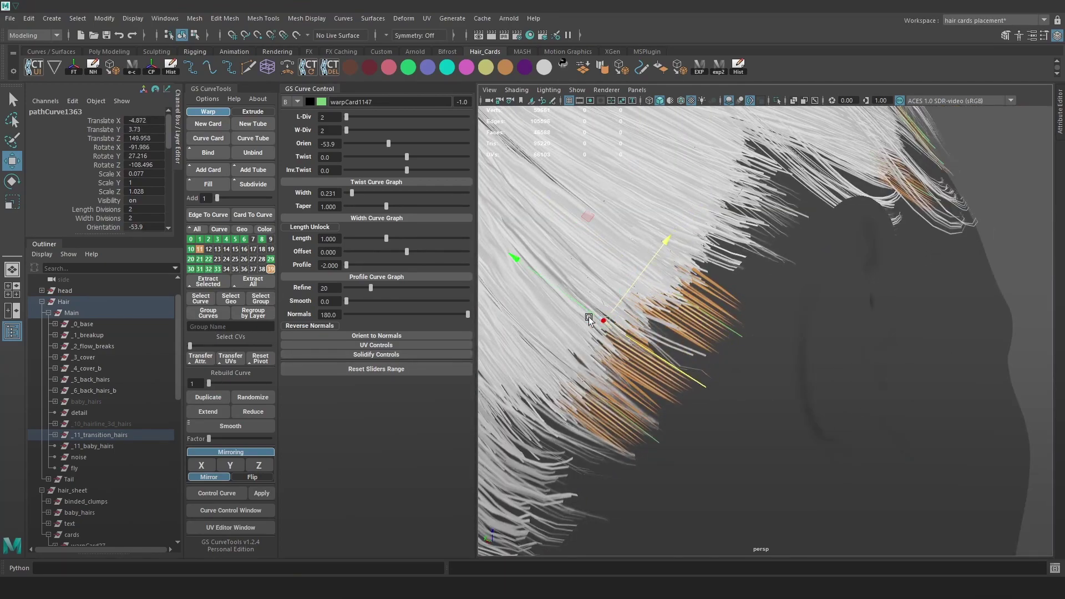
{"action": "middle_click_drag", "start_coordinate": [576, 303], "coordinate": [552, 284]}
{"action": "mouse_move", "coordinate": [591, 318]}
{"action": "left_mouse_down", "text": "alt"}
{"action": "mouse_move", "coordinate": [589, 303]}
{"action": "mouse_move", "coordinate": [585, 316]}
{"action": "left_mouse_up", "text": "alt"}
{"action": "left_click_drag", "start_coordinate": [389, 144], "coordinate": [392, 143]}
{"action": "key", "text": "e"}
{"action": "key", "text": "w"}
{"action": "left_click_drag", "start_coordinate": [634, 303], "coordinate": [583, 316]}
{"action": "left_click_drag", "start_coordinate": [673, 327], "coordinate": [661, 360], "text": "alt"}
{"action": "left_click", "coordinate": [731, 341]}
{"action": "key", "text": "e"}
{"action": "mouse_move", "coordinate": [389, 144]}
{"action": "left_mouse_down"}
{"action": "mouse_move", "coordinate": [407, 171]}
{"action": "mouse_move", "coordinate": [387, 143]}
{"action": "left_mouse_up"}
{"action": "key", "text": "ctrl+z"}
- Duplicate the first transition card behind the ear and move the copy down the hairline toward the nape
{"action": "left_click_drag", "start_coordinate": [813, 250], "coordinate": [816, 316], "text": "alt"}
{"action": "key", "text": "w"}
{"action": "left_click", "coordinate": [790, 383]}
{"action": "middle_click_drag", "start_coordinate": [789, 383], "coordinate": [825, 332], "text": "alt"}
{"action": "left_click", "coordinate": [226, 400]}
{"action": "left_click_drag", "start_coordinate": [777, 228], "coordinate": [700, 316]}
{"action": "left_click_drag", "start_coordinate": [649, 300], "coordinate": [644, 320]}
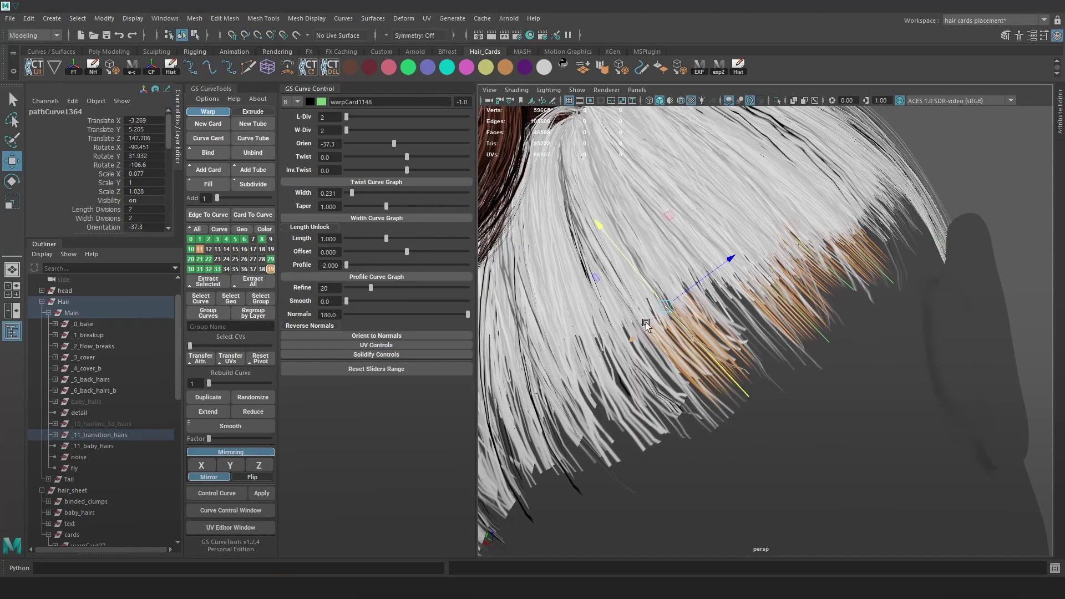
- Nudge the nape-side card into the hairline and adjust its placement to match the neighbouring strands
{"action": "left_click", "coordinate": [667, 314]}
{"action": "left_click", "coordinate": [667, 314]}
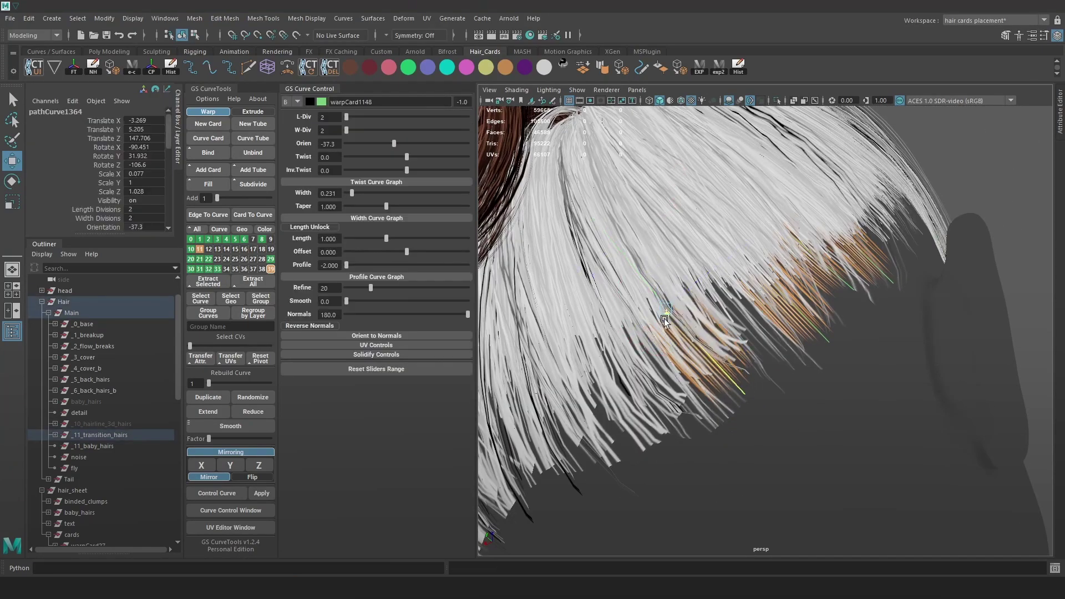
{"action": "left_click_drag", "start_coordinate": [667, 315], "coordinate": [671, 367], "text": "alt"}
{"action": "key", "text": "e"}
{"action": "key", "text": "w"}
{"action": "left_click", "coordinate": [296, 325]}
{"action": "mouse_move", "coordinate": [709, 271]}
{"action": "left_mouse_down"}
{"action": "mouse_move", "coordinate": [675, 268]}
{"action": "mouse_move", "coordinate": [717, 329]}
{"action": "mouse_move", "coordinate": [697, 255]}
{"action": "left_mouse_up"}
- Duplicate the nape-side card, rotate the copy to follow the hair flow and set its orientation to -24.1
{"action": "left_click", "coordinate": [227, 391]}
{"action": "key", "text": "e"}
{"action": "left_click_drag", "start_coordinate": [640, 342], "coordinate": [648, 351]}
{"action": "left_click_drag", "start_coordinate": [660, 336], "coordinate": [398, 142], "text": "alt"}
{"action": "left_click_drag", "start_coordinate": [797, 271], "coordinate": [819, 291], "text": "alt"}
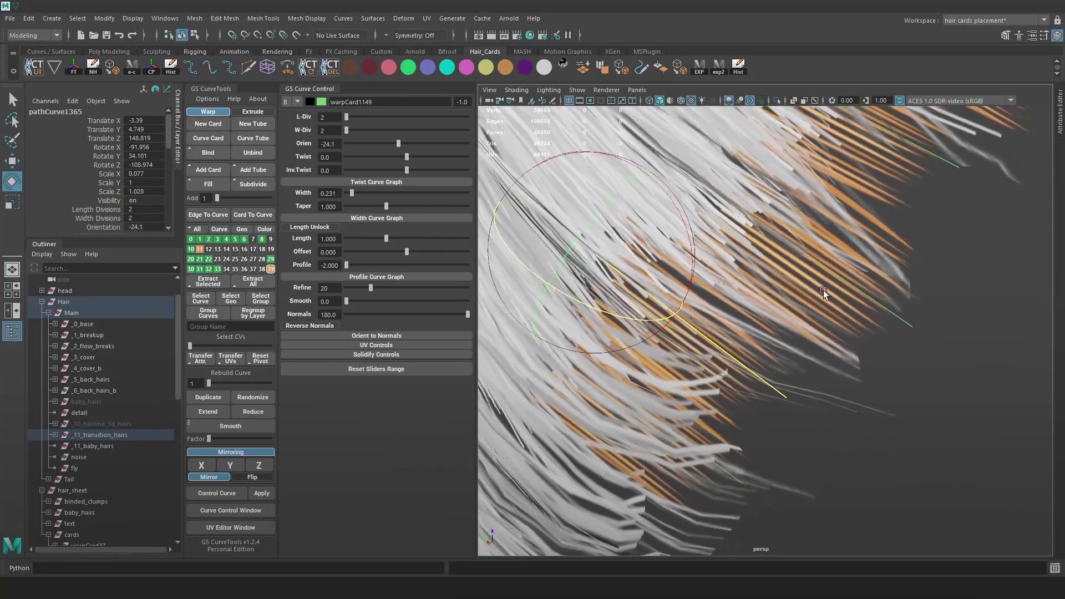
{"action": "right_click_drag", "start_coordinate": [819, 291], "coordinate": [737, 202], "text": "alt"}
{"action": "left_click_drag", "start_coordinate": [737, 202], "coordinate": [838, 230], "text": "alt"}
{"action": "left_click", "coordinate": [893, 200]}
{"action": "left_click_drag", "start_coordinate": [893, 201], "coordinate": [642, 425], "text": "alt"}
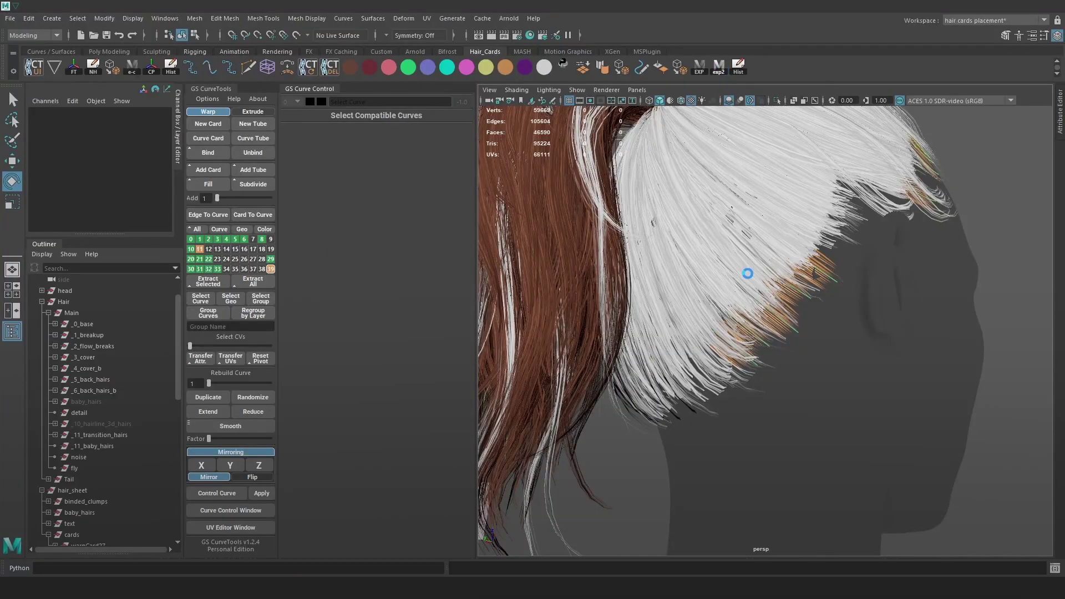
- Switch to Marmoset Toolbag and apply the head_shaded material to the head
{"action": "key", "text": "alt+Tab"}
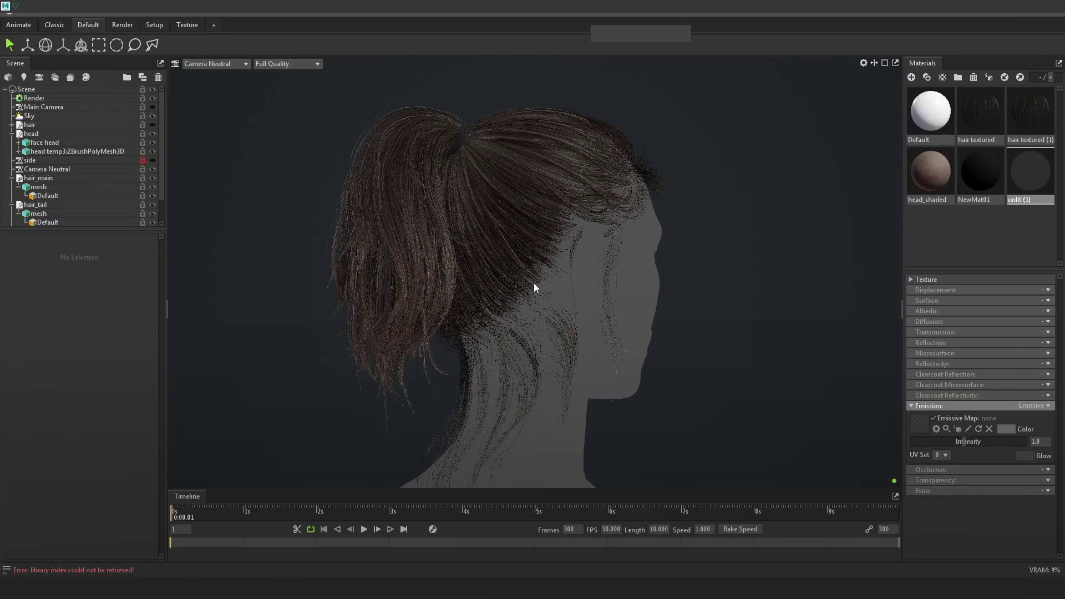
{"action": "left_click_drag", "start_coordinate": [930, 171], "coordinate": [637, 306]}
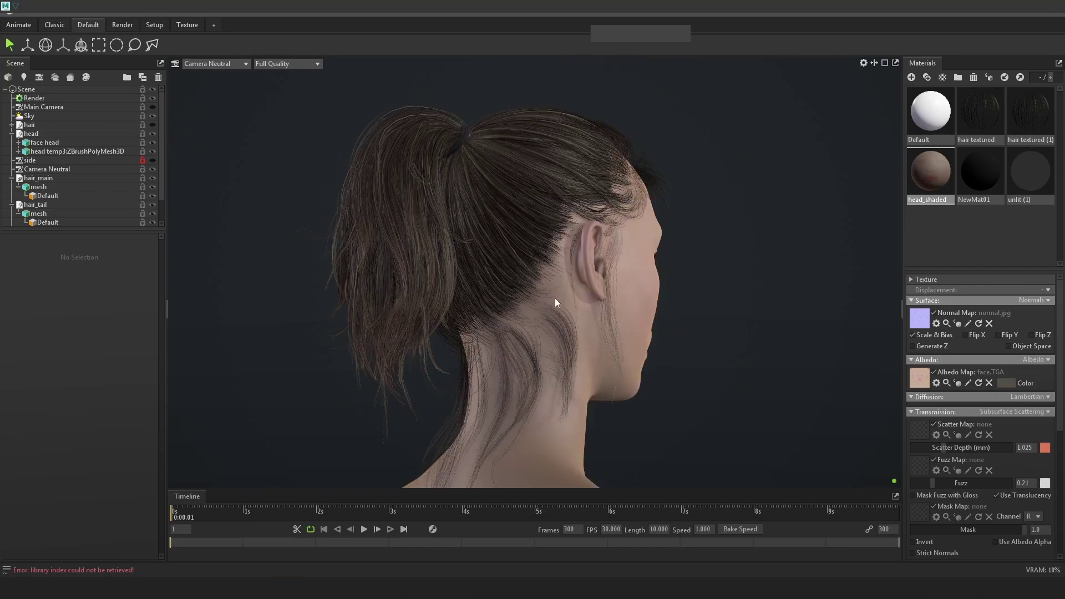
- Apply the unlit (1) material to the head and turn the view to inspect the hairline in side profile
{"action": "left_click_drag", "start_coordinate": [555, 298], "coordinate": [537, 305]}
{"action": "left_click_drag", "start_coordinate": [1024, 178], "coordinate": [655, 314]}
{"action": "key", "text": "alt+Tab"}
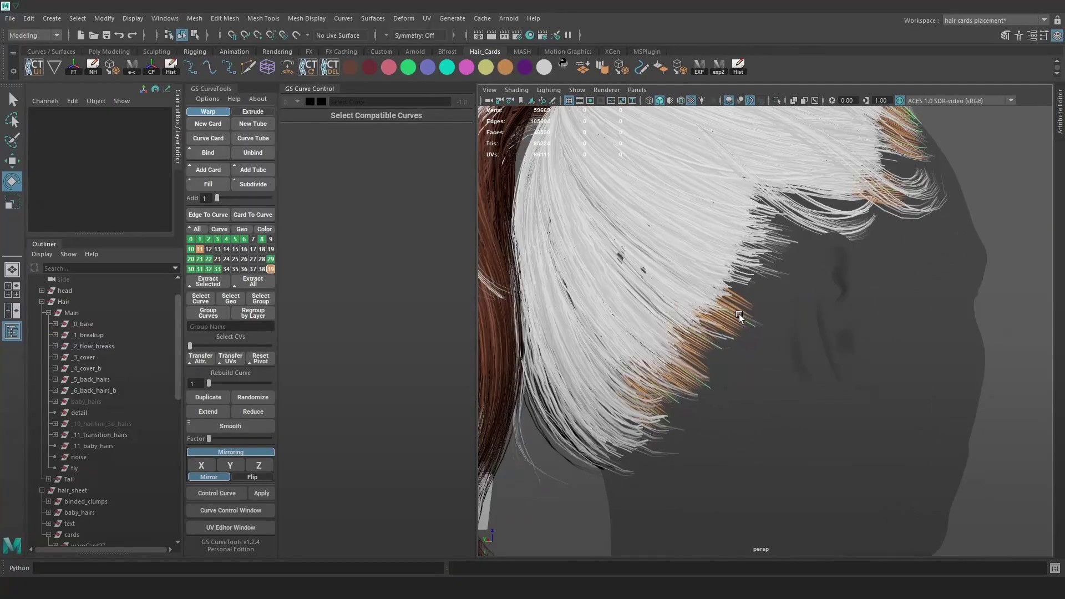
{"action": "left_click", "coordinate": [739, 317]}
{"action": "key", "text": "w"}
{"action": "key", "text": "alt+Tab"}
{"action": "left_click_drag", "start_coordinate": [672, 316], "coordinate": [641, 319]}
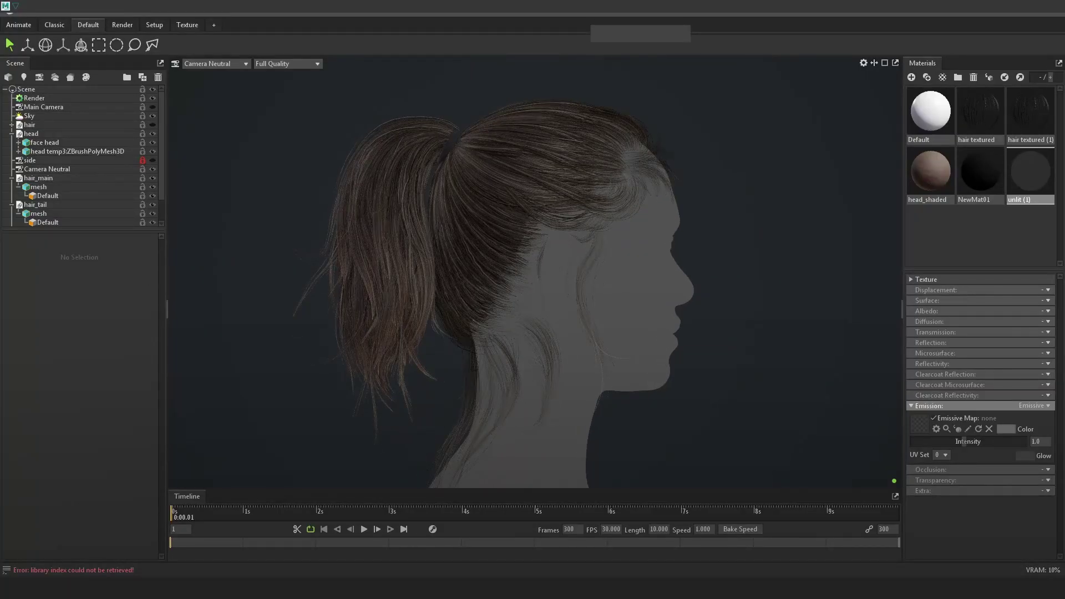
- Switch to Maya, duplicate the transition card behind the ear, and move and rotate the copy toward the hairline above the ear
{"action": "key", "text": "alt+Tab"}
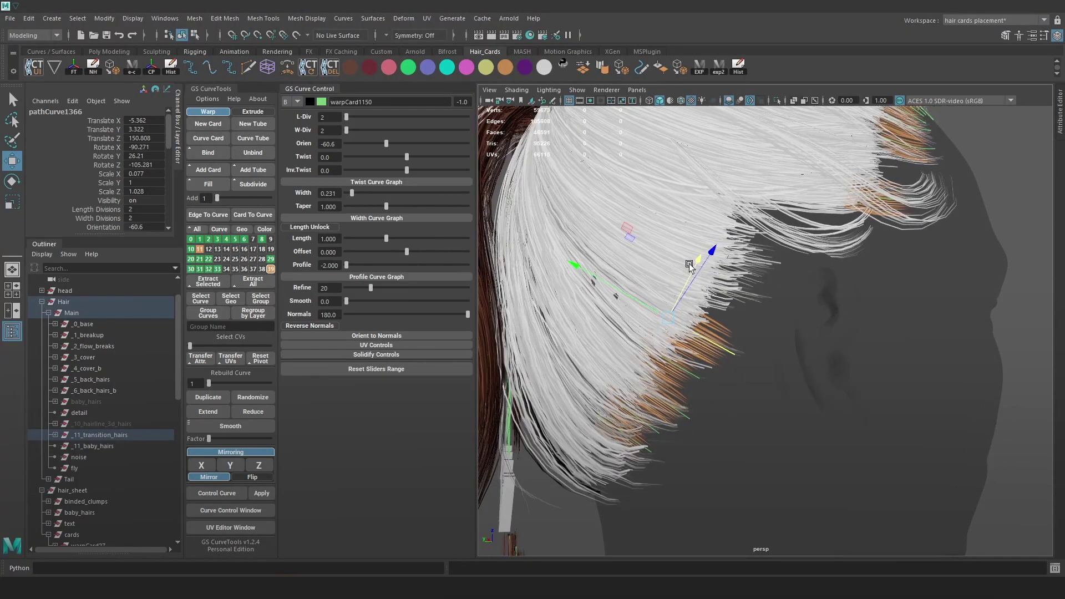
{"action": "left_click_drag", "start_coordinate": [733, 204], "coordinate": [711, 178], "text": "alt"}
{"action": "left_click_drag", "start_coordinate": [777, 178], "coordinate": [776, 218], "text": "alt"}
{"action": "left_click_drag", "start_coordinate": [710, 218], "coordinate": [647, 216]}
{"action": "left_click_drag", "start_coordinate": [727, 226], "coordinate": [701, 239], "text": "alt"}
{"action": "key", "text": "e"}
{"action": "left_click_drag", "start_coordinate": [786, 243], "coordinate": [671, 237]}
- Set the copied card's orientation to -87.1 and nudge it into the hairline above the ear
{"action": "key", "text": "w"}
{"action": "left_click_drag", "start_coordinate": [386, 143], "coordinate": [376, 141]}
{"action": "key", "text": "e"}
{"action": "key", "text": "w"}
{"action": "left_click_drag", "start_coordinate": [693, 221], "coordinate": [674, 235]}
{"action": "mouse_move", "coordinate": [750, 234]}
{"action": "left_mouse_down", "text": "alt"}
{"action": "mouse_move", "coordinate": [769, 228]}
{"action": "mouse_move", "coordinate": [791, 245]}
{"action": "mouse_move", "coordinate": [752, 230]}
{"action": "left_mouse_up", "text": "alt"}
{"action": "left_click_drag", "start_coordinate": [677, 199], "coordinate": [677, 191]}
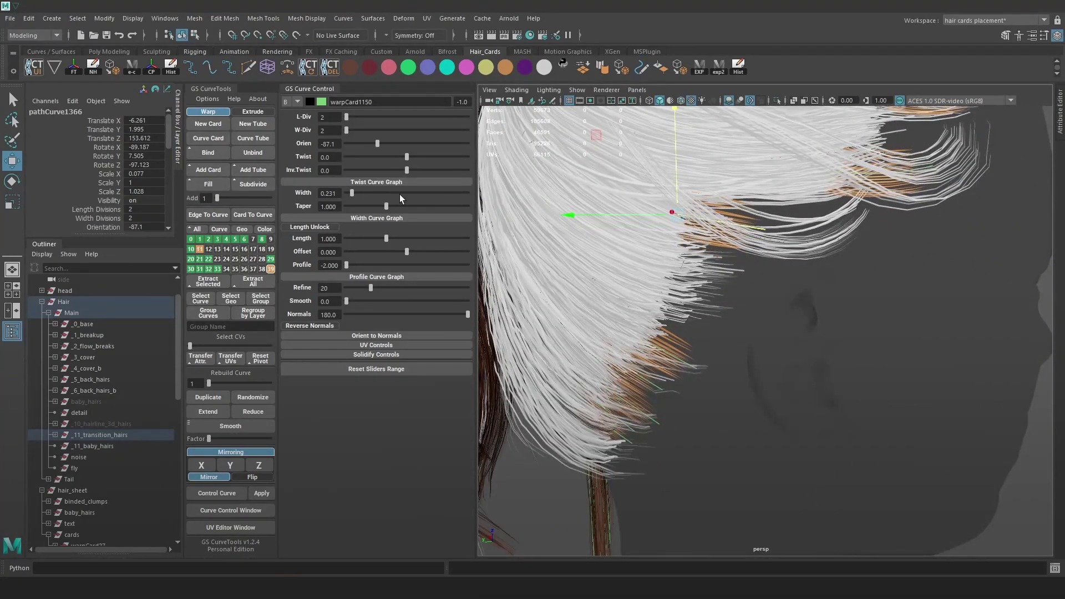
- Set the above-ear card's length divisions to 6 and rotate its end CVs to follow the strands
{"action": "left_click_drag", "start_coordinate": [814, 227], "coordinate": [777, 233], "text": "alt"}
{"action": "left_click", "coordinate": [1013, 168]}
{"action": "key", "text": "4"}
{"action": "left_click", "coordinate": [679, 244]}
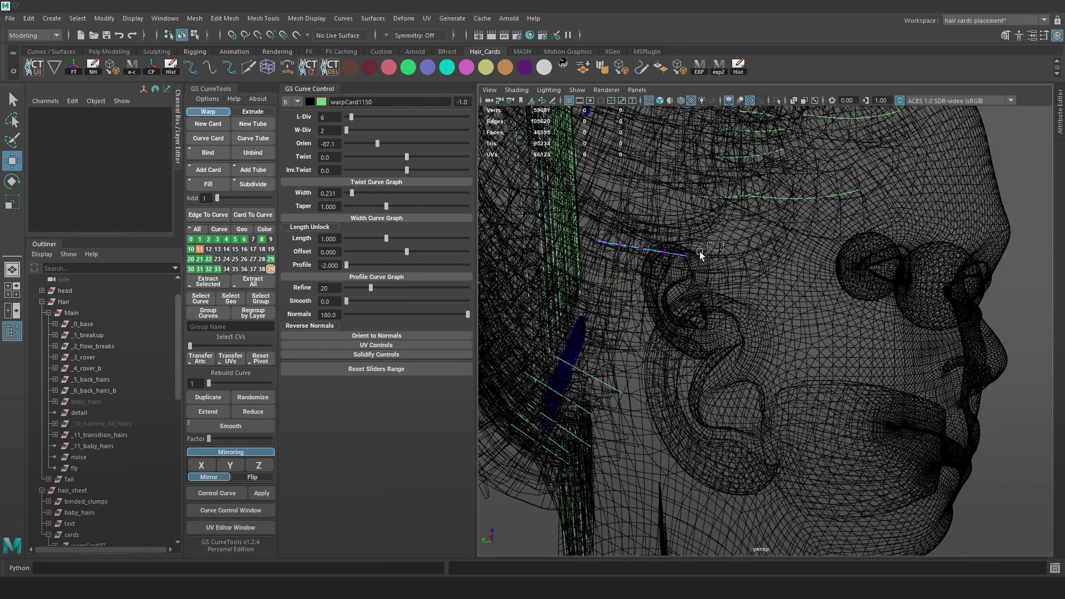
{"action": "left_click_drag", "start_coordinate": [710, 247], "coordinate": [659, 267]}
{"action": "key", "text": "6"}
{"action": "key", "text": "e"}
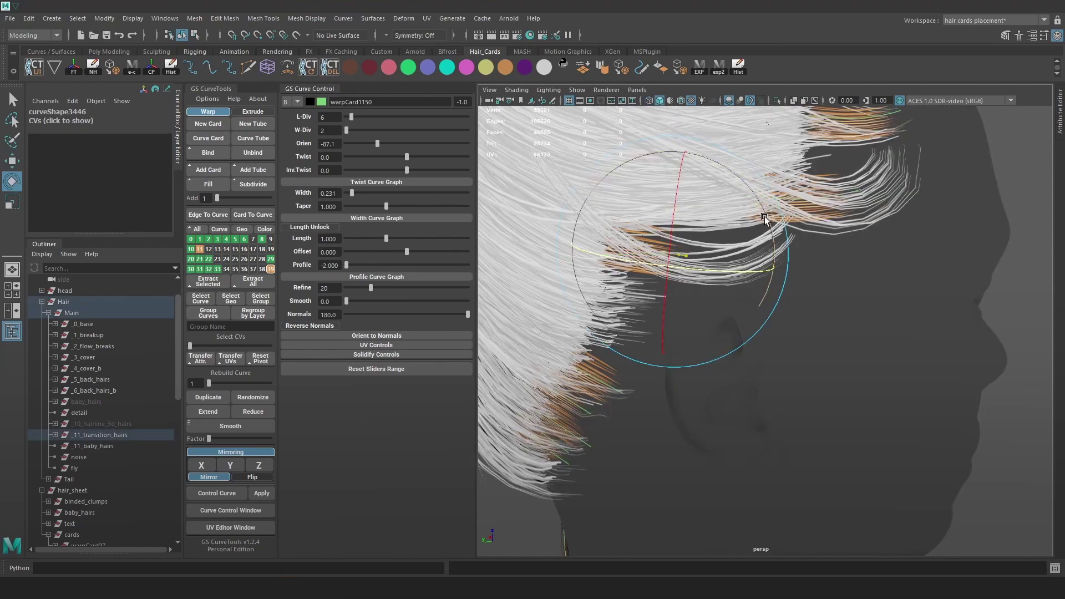
{"action": "left_click_drag", "start_coordinate": [765, 207], "coordinate": [754, 195]}
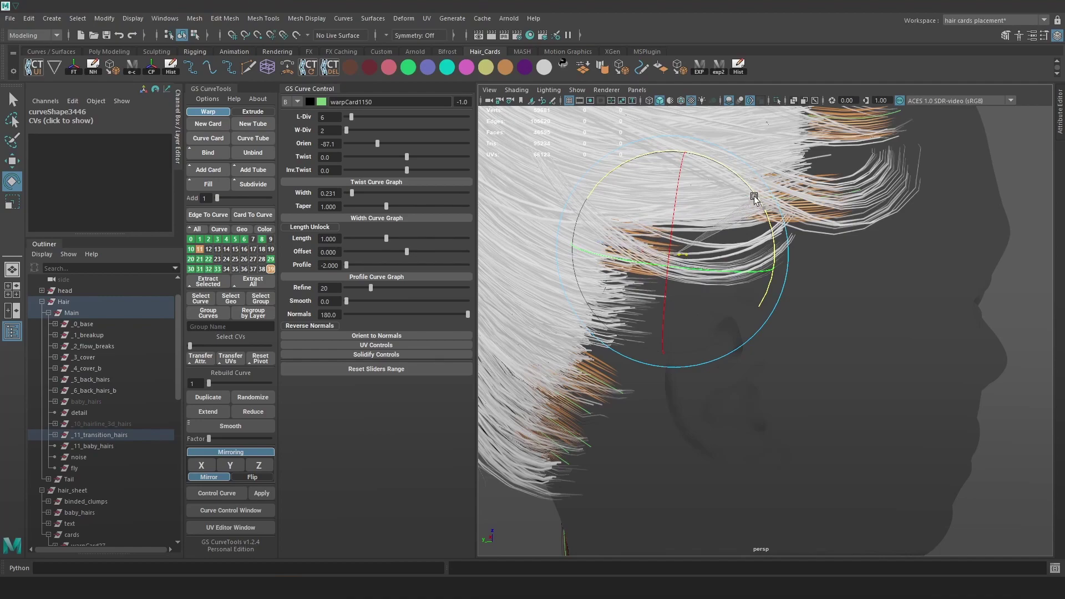
- Move the CVs of the above-ear card to bend it along the curved strands over the ear
{"action": "key", "text": "w"}
{"action": "left_click_drag", "start_coordinate": [673, 224], "coordinate": [686, 209]}
{"action": "left_click_drag", "start_coordinate": [667, 267], "coordinate": [654, 244]}
{"action": "left_click_drag", "start_coordinate": [653, 243], "coordinate": [688, 243], "text": "alt"}
{"action": "left_click_drag", "start_coordinate": [688, 243], "coordinate": [702, 242]}
{"action": "left_click_drag", "start_coordinate": [719, 217], "coordinate": [665, 247]}
{"action": "left_click_drag", "start_coordinate": [675, 235], "coordinate": [620, 328]}
- Duplicate a transition card behind the ear, rotate and move the copy into the hairline, and set its orientation to -68.8
{"action": "left_click", "coordinate": [630, 427]}
{"action": "left_click", "coordinate": [680, 386]}
{"action": "left_click", "coordinate": [221, 393]}
{"action": "key", "text": "e"}
{"action": "left_click_drag", "start_coordinate": [734, 302], "coordinate": [733, 293]}
{"action": "left_click_drag", "start_coordinate": [386, 143], "coordinate": [383, 143]}
{"action": "left_click_drag", "start_coordinate": [643, 269], "coordinate": [632, 265], "text": "alt"}
{"action": "left_click_drag", "start_coordinate": [633, 265], "coordinate": [667, 356]}
{"action": "key", "text": "w"}
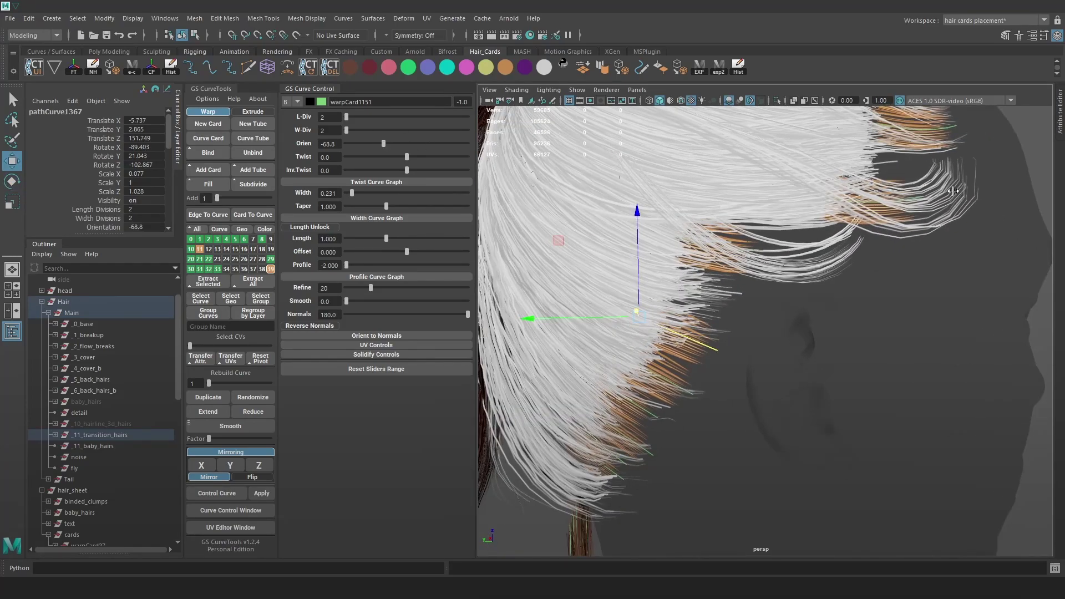
- Try moving the tip of the new card behind the ear and undo the move
{"action": "right_click_drag", "start_coordinate": [963, 175], "coordinate": [915, 185]}
{"action": "left_click_drag", "start_coordinate": [802, 291], "coordinate": [790, 295], "text": "alt"}
{"action": "left_click", "coordinate": [714, 351]}
{"action": "left_click_drag", "start_coordinate": [714, 351], "coordinate": [721, 345]}
{"action": "key", "text": "ctrl+z"}
- Toggle soft selection and increase the length divisions of the new card behind the ear
{"action": "key", "text": "b"}
{"action": "left_click_drag", "start_coordinate": [346, 117], "coordinate": [349, 120]}
{"action": "left_click", "coordinate": [665, 302]}
{"action": "left_click_drag", "start_coordinate": [665, 302], "coordinate": [689, 394], "text": "alt"}
- Raise the tip of the neighbouring transition card behind the ear to blend it with the strands
{"action": "left_click", "coordinate": [689, 392]}
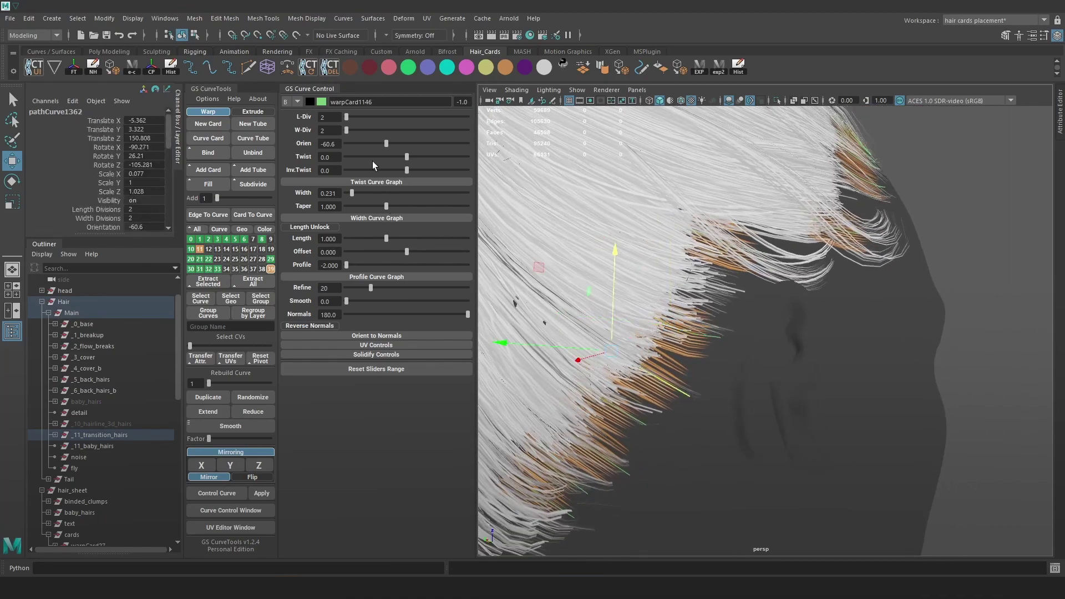
{"action": "right_click_drag", "start_coordinate": [998, 160], "coordinate": [948, 163]}
{"action": "left_click", "coordinate": [691, 396]}
{"action": "left_click_drag", "start_coordinate": [692, 396], "coordinate": [691, 360]}
{"action": "left_click_drag", "start_coordinate": [676, 375], "coordinate": [677, 375]}
{"action": "left_click", "coordinate": [974, 195]}
- Duplicate a transition card behind the ear, move the copy up the hairline and adjust its orientation
{"action": "left_click_drag", "start_coordinate": [973, 197], "coordinate": [962, 218], "text": "alt"}
{"action": "left_click", "coordinate": [707, 338]}
{"action": "left_click", "coordinate": [682, 382]}
{"action": "left_click", "coordinate": [197, 398]}
{"action": "left_click_drag", "start_coordinate": [613, 352], "coordinate": [638, 277]}
{"action": "key", "text": "e"}
{"action": "key", "text": "w"}
{"action": "left_click", "coordinate": [377, 143]}
- Rotate the copied card to the hair flow and nudge it into the hairline behind the ear
{"action": "key", "text": "e"}
{"action": "left_click_drag", "start_coordinate": [747, 337], "coordinate": [751, 328]}
{"action": "key", "text": "w"}
{"action": "left_click_drag", "start_coordinate": [644, 282], "coordinate": [641, 279]}
- Duplicate the lowest transition card, move the copy along the hairline toward the nape and rotate it to the hair flow
{"action": "mouse_move", "coordinate": [700, 265]}
{"action": "left_mouse_down", "text": "alt"}
{"action": "mouse_move", "coordinate": [721, 277]}
{"action": "mouse_move", "coordinate": [810, 246]}
{"action": "mouse_move", "coordinate": [828, 263]}
{"action": "mouse_move", "coordinate": [822, 227]}
{"action": "left_mouse_up", "text": "alt"}
{"action": "key", "text": "4"}
{"action": "mouse_move", "coordinate": [822, 227]}
{"action": "left_mouse_down"}
{"action": "mouse_move", "coordinate": [659, 398]}
{"action": "mouse_move", "coordinate": [804, 309]}
{"action": "mouse_move", "coordinate": [655, 383]}
{"action": "mouse_move", "coordinate": [778, 349]}
{"action": "mouse_move", "coordinate": [703, 280]}
{"action": "mouse_move", "coordinate": [653, 307]}
{"action": "left_mouse_up"}
{"action": "key", "text": "5"}
{"action": "key", "text": "6"}
{"action": "left_click", "coordinate": [762, 343]}
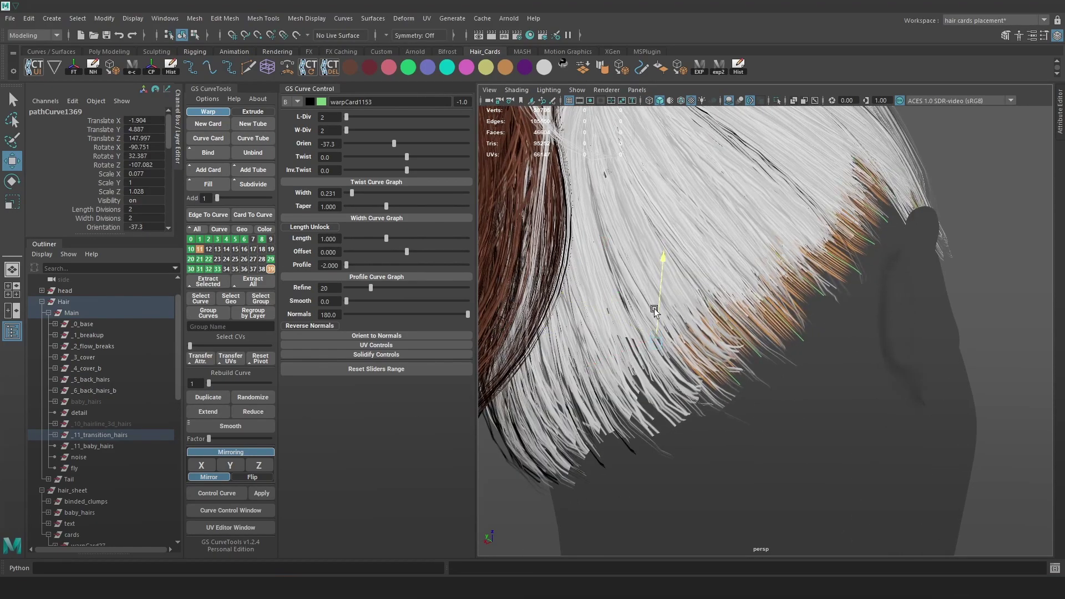
{"action": "key", "text": "e"}
{"action": "left_click_drag", "start_coordinate": [615, 395], "coordinate": [632, 368]}
- Bring the nape card's orientation close to zero and move it further into the hairline
{"action": "left_click_drag", "start_coordinate": [393, 144], "coordinate": [409, 149]}
{"action": "key", "text": "w"}
{"action": "left_click_drag", "start_coordinate": [651, 284], "coordinate": [679, 254]}
{"action": "left_click_drag", "start_coordinate": [740, 282], "coordinate": [638, 338], "text": "alt"}
{"action": "left_click_drag", "start_coordinate": [630, 378], "coordinate": [806, 358]}
{"action": "left_click_drag", "start_coordinate": [409, 144], "coordinate": [405, 146]}
- Rotate the nape card to align with the downward strands and set its orientation to -0.8
{"action": "key", "text": "e"}
{"action": "left_click_drag", "start_coordinate": [694, 268], "coordinate": [686, 360]}
{"action": "left_click_drag", "start_coordinate": [548, 433], "coordinate": [557, 427]}
{"action": "left_click_drag", "start_coordinate": [558, 427], "coordinate": [638, 361], "text": "alt"}
{"action": "left_click_drag", "start_coordinate": [405, 144], "coordinate": [411, 146]}
{"action": "left_click_drag", "start_coordinate": [761, 233], "coordinate": [765, 250]}
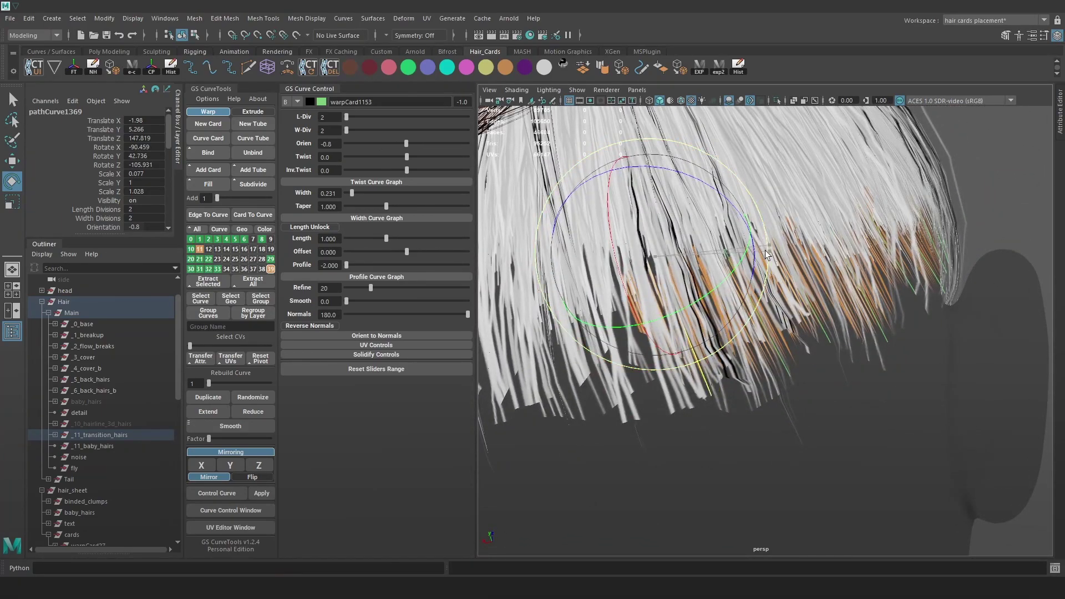
{"action": "key", "text": "w"}
- Duplicate the nape card, move the copy toward the center of the nape and rotate it to match the strands
{"action": "scroll", "coordinate": [682, 310], "scroll_direction": "down", "scroll_amount": 4}
{"action": "left_click_drag", "start_coordinate": [674, 324], "coordinate": [704, 318], "text": "alt"}
{"action": "key", "text": "ctrl+d"}
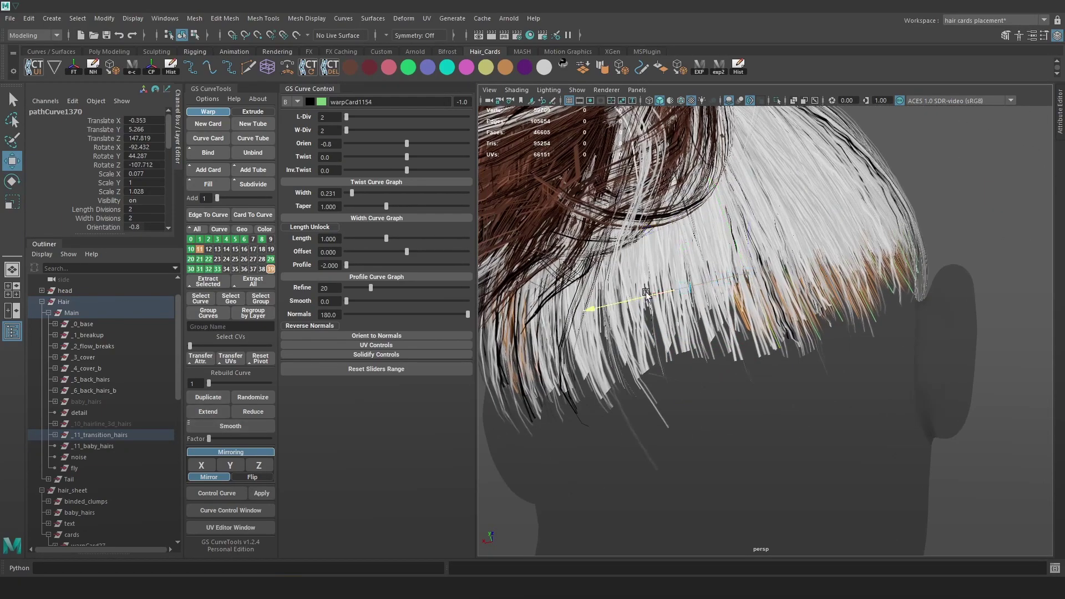
{"action": "left_click_drag", "start_coordinate": [648, 292], "coordinate": [590, 306]}
{"action": "left_click_drag", "start_coordinate": [591, 305], "coordinate": [620, 261], "text": "alt"}
{"action": "middle_click_drag", "start_coordinate": [620, 260], "coordinate": [679, 268], "text": "alt"}
{"action": "key", "text": "e"}
{"action": "left_click_drag", "start_coordinate": [740, 338], "coordinate": [706, 302]}
- Fine-tune the position and rotation of the copied card near the center of the nape
{"action": "key", "text": "w"}
{"action": "left_click_drag", "start_coordinate": [721, 258], "coordinate": [728, 244]}
{"action": "key", "text": "e"}
{"action": "left_click_drag", "start_coordinate": [707, 302], "coordinate": [705, 285]}
{"action": "key", "text": "w"}
{"action": "left_click_drag", "start_coordinate": [714, 245], "coordinate": [711, 235]}
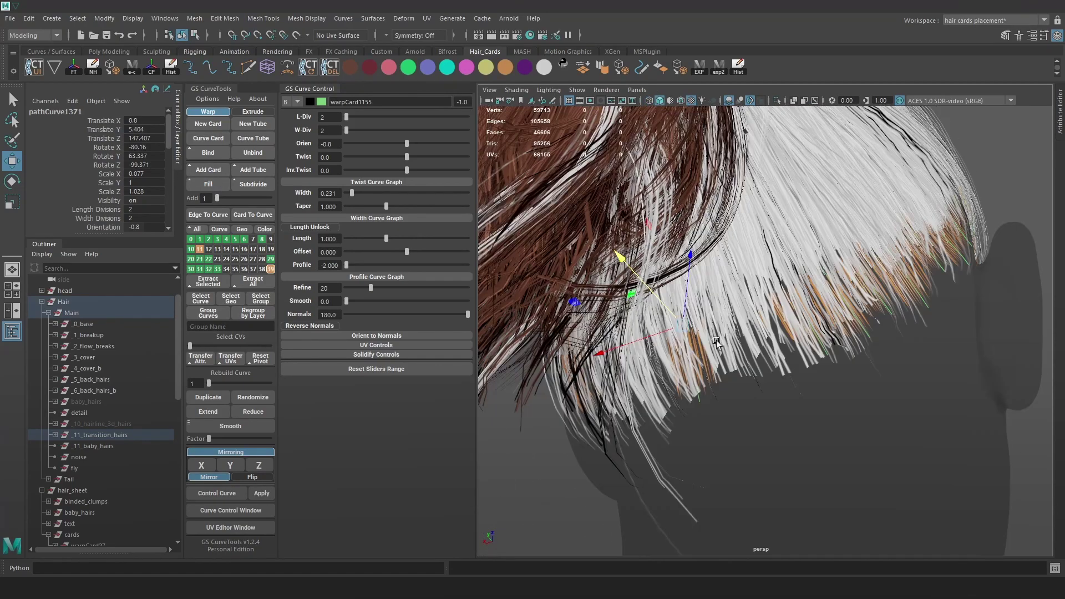
- Move another nape card into the gap between its neighbours, rotate it and set its orientation to -15.8
{"action": "key", "text": "w"}
{"action": "left_click", "coordinate": [745, 306]}
{"action": "left_click_drag", "start_coordinate": [746, 297], "coordinate": [697, 299]}
{"action": "left_click_drag", "start_coordinate": [733, 268], "coordinate": [732, 279]}
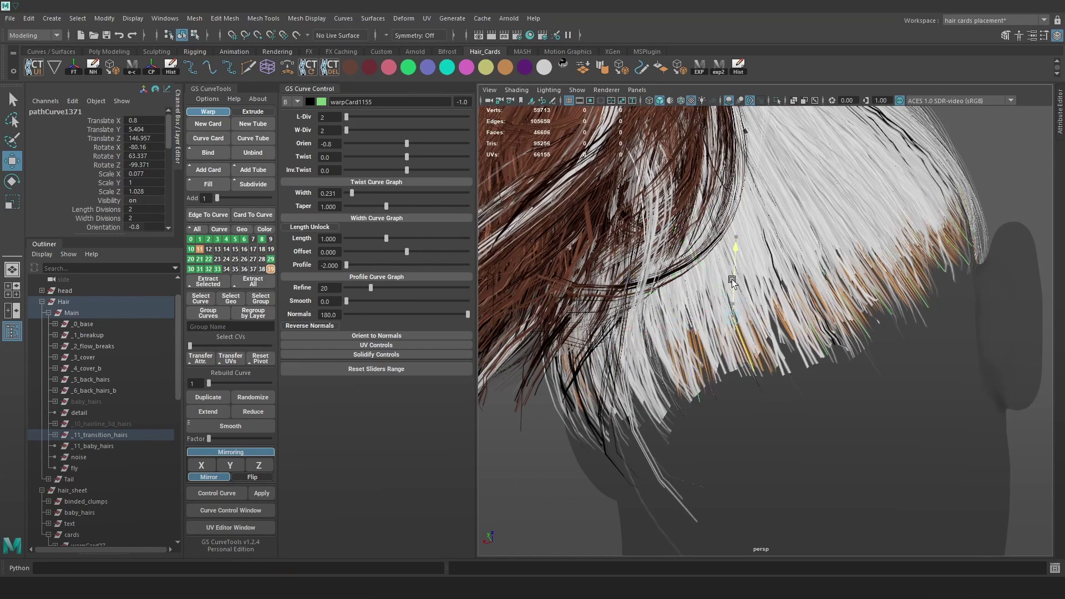
{"action": "key", "text": "e"}
{"action": "left_click_drag", "start_coordinate": [735, 350], "coordinate": [743, 333]}
{"action": "key", "text": "w"}
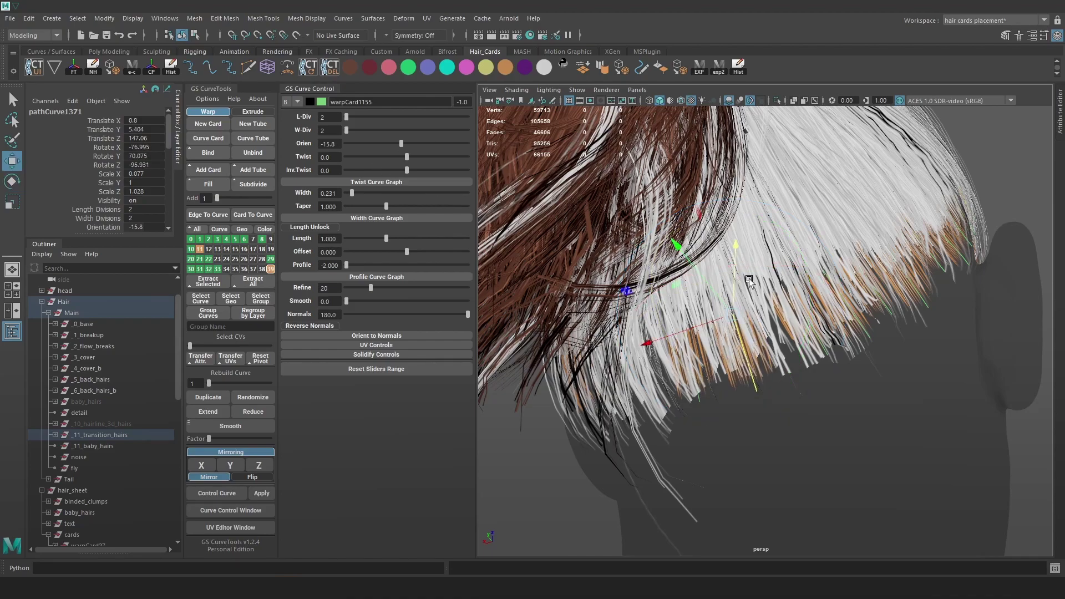
- Refine the gap-filling nape card's position and rotation, and readjust its orientation to lie flat with the hair
{"action": "left_click_drag", "start_coordinate": [749, 278], "coordinate": [767, 297]}
{"action": "left_click_drag", "start_coordinate": [676, 227], "coordinate": [674, 226]}
{"action": "key", "text": "e"}
{"action": "left_click_drag", "start_coordinate": [801, 319], "coordinate": [773, 329]}
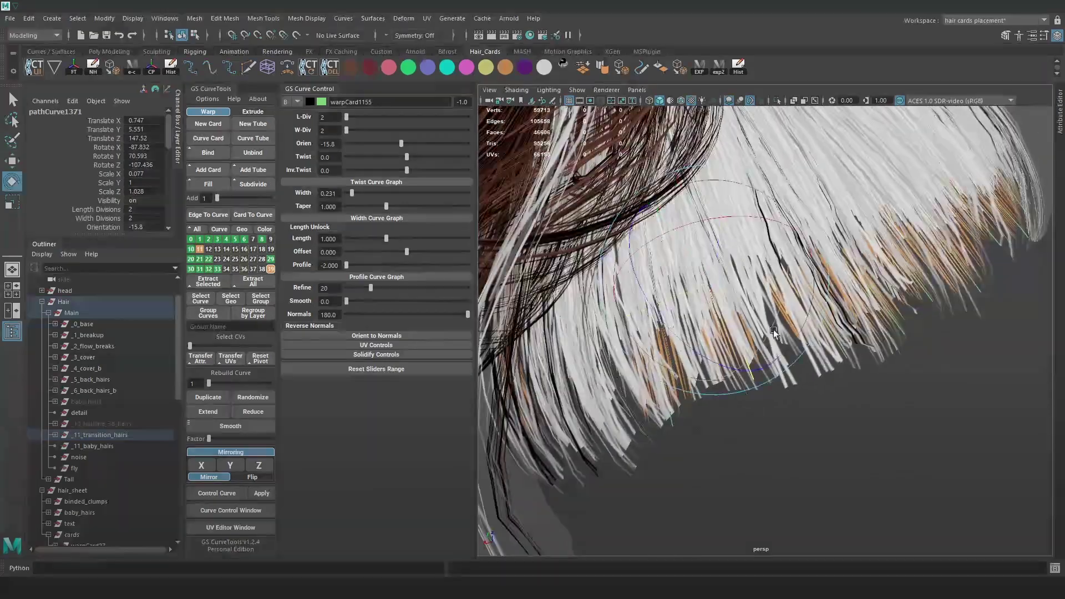
{"action": "left_click_drag", "start_coordinate": [404, 145], "coordinate": [411, 145]}
- Deselect the nape card and switch to Marmoset Toolbag to inspect the hairline against the unlit head
{"action": "left_click_drag", "start_coordinate": [798, 228], "coordinate": [811, 267], "text": "alt"}
{"action": "left_click_drag", "start_coordinate": [767, 398], "coordinate": [640, 106], "text": "alt"}
{"action": "left_click", "coordinate": [973, 221]}
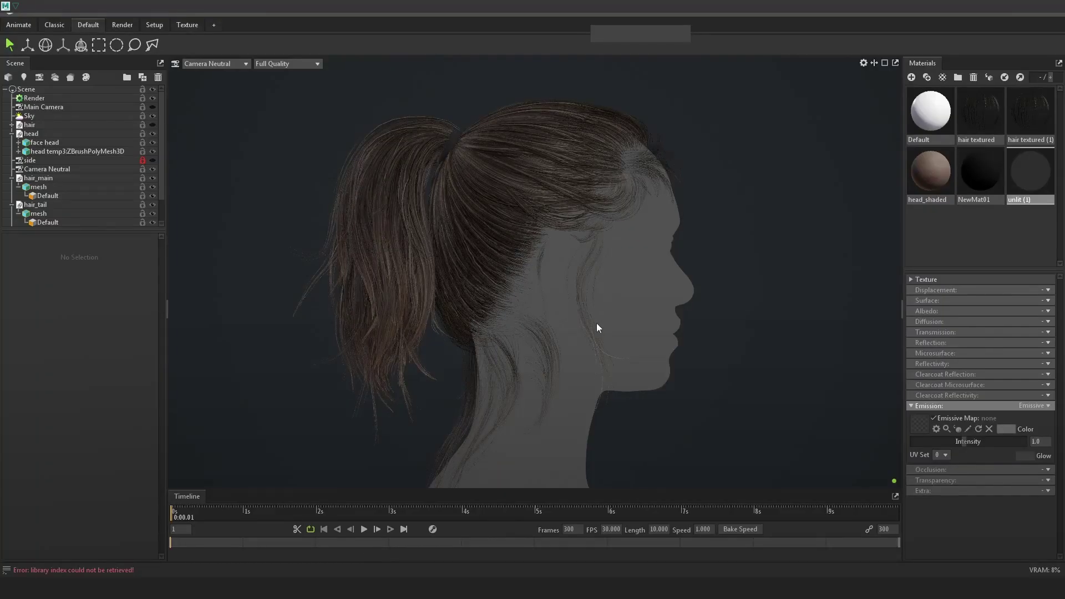
{"action": "mouse_move", "coordinate": [539, 223]}
{"action": "left_mouse_down"}
{"action": "mouse_move", "coordinate": [564, 226]}
{"action": "mouse_move", "coordinate": [554, 238]}
{"action": "left_mouse_up"}
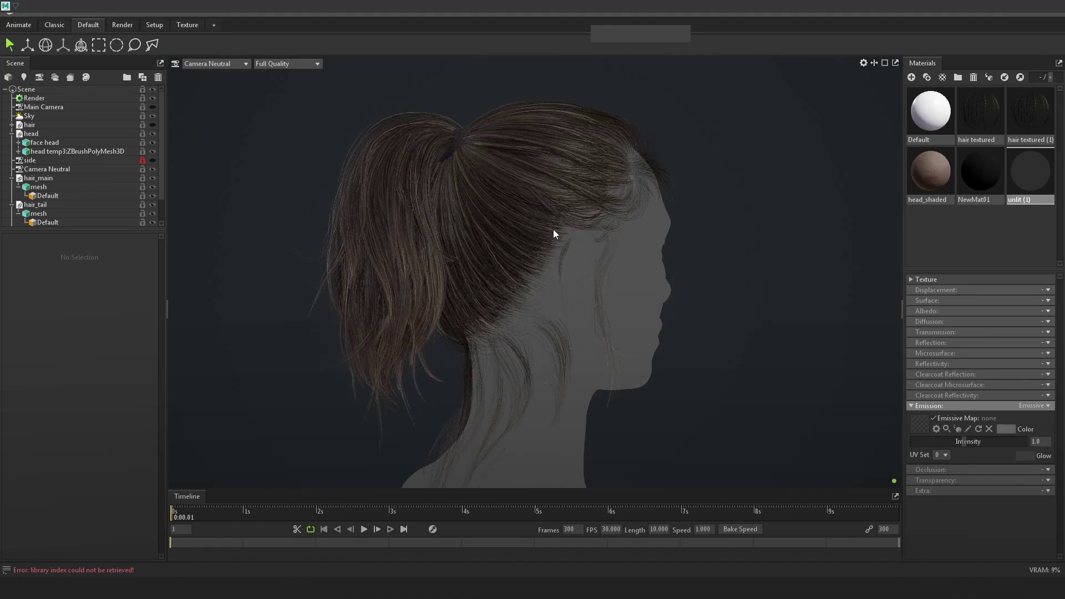
{"action": "left_click_drag", "start_coordinate": [610, 278], "coordinate": [567, 230]}
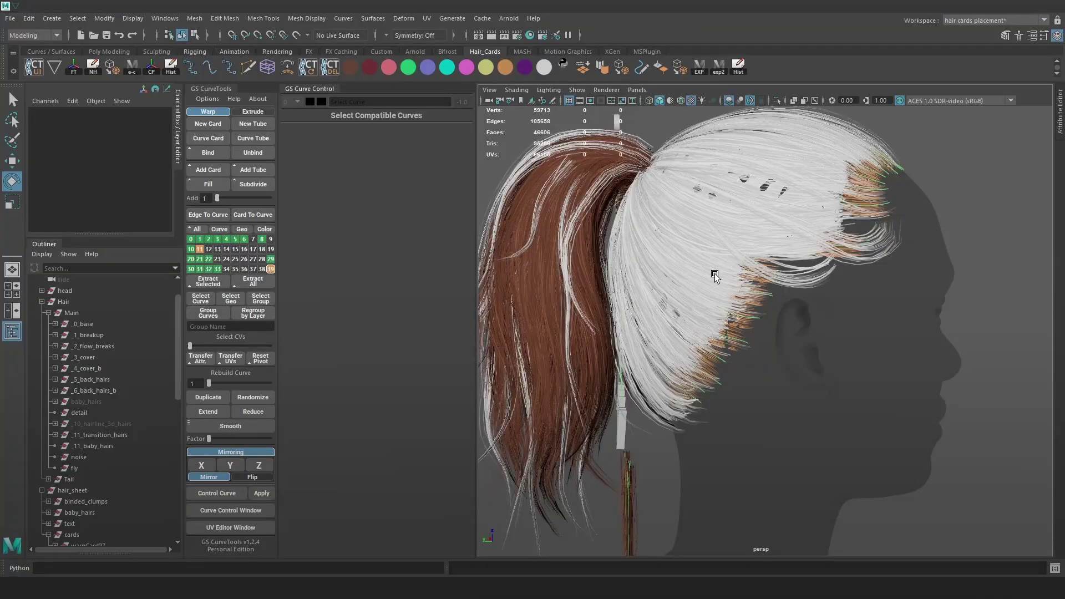
- Switch to Maya, duplicate the card above the ear, and move and rotate the copy forward along the hairline
{"action": "scroll", "coordinate": [714, 274], "scroll_direction": "up", "scroll_amount": 5}
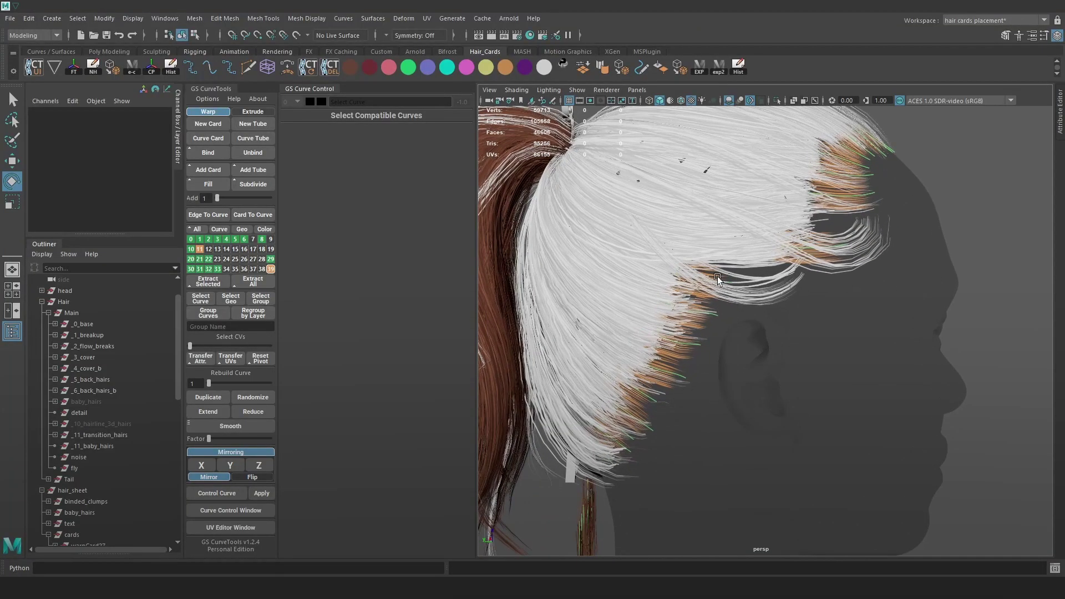
{"action": "key", "text": "w"}
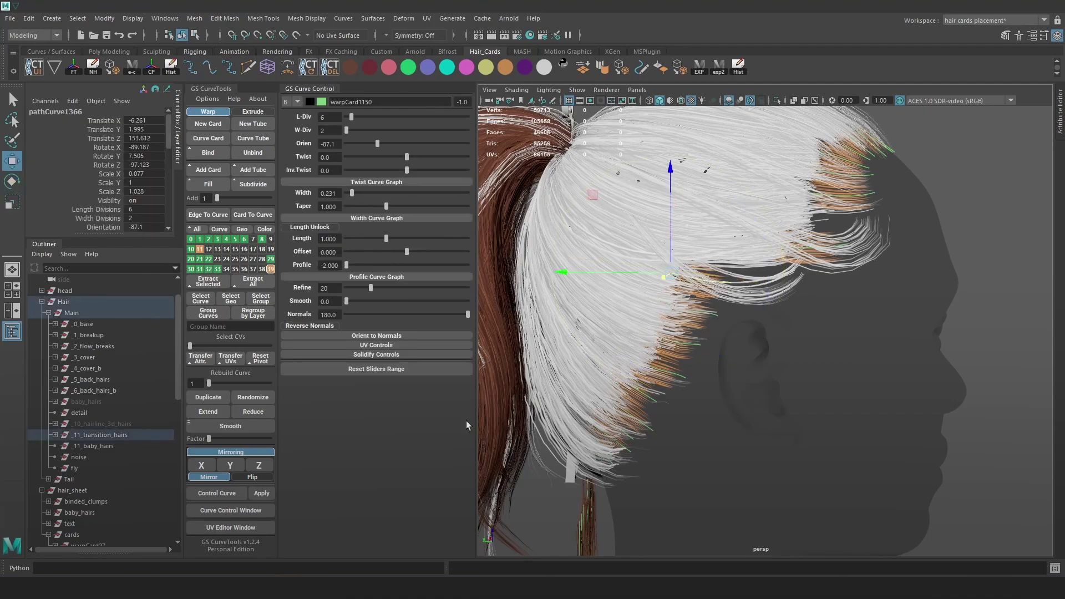
{"action": "left_click", "coordinate": [216, 410]}
{"action": "key", "text": "e"}
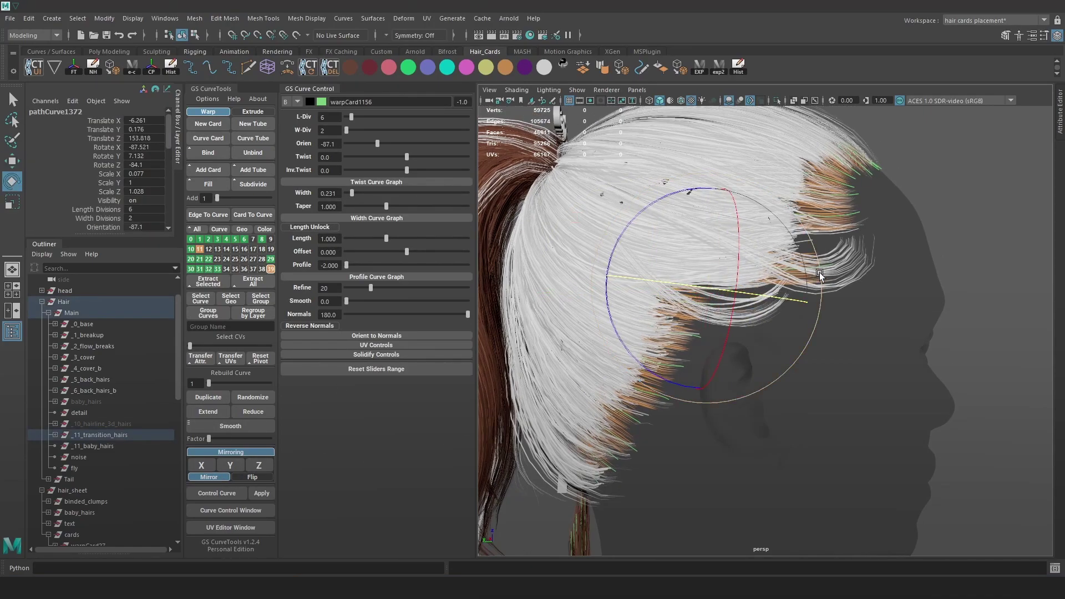
{"action": "left_click_drag", "start_coordinate": [818, 274], "coordinate": [815, 260]}
{"action": "key", "text": "w"}
{"action": "left_click_drag", "start_coordinate": [698, 290], "coordinate": [683, 284]}
- Scale the copied card above the ear slightly and move it into line with the surrounding strands
{"action": "scroll", "coordinate": [684, 284], "scroll_direction": "up", "scroll_amount": 4}
{"action": "key", "text": "r"}
{"action": "left_click_drag", "start_coordinate": [780, 264], "coordinate": [786, 264]}
{"action": "key", "text": "w"}
{"action": "left_click_drag", "start_coordinate": [627, 248], "coordinate": [607, 306]}
{"action": "key", "text": "e"}
{"action": "key", "text": "w"}
{"action": "left_click_drag", "start_coordinate": [557, 258], "coordinate": [557, 251]}
{"action": "middle_click_drag", "start_coordinate": [793, 229], "coordinate": [779, 239], "text": "alt"}
{"action": "left_click", "coordinate": [959, 128]}
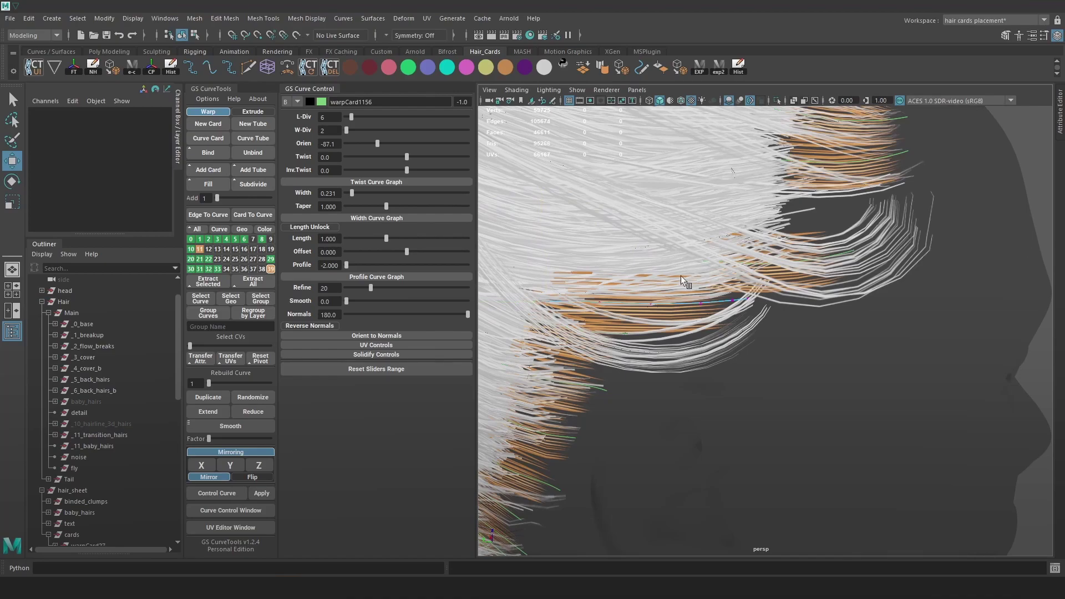
- Select the CVs of the copied above-ear card's curve and reshape its root end
{"action": "left_click", "coordinate": [650, 303]}
{"action": "key", "text": "4"}
{"action": "mouse_move", "coordinate": [643, 257]}
{"action": "left_mouse_down"}
{"action": "mouse_move", "coordinate": [645, 276]}
{"action": "mouse_move", "coordinate": [556, 266]}
{"action": "left_mouse_up"}
{"action": "left_click", "coordinate": [599, 302]}
{"action": "key", "text": "6"}
{"action": "key", "text": "4"}
{"action": "left_click", "coordinate": [555, 310]}
{"action": "key", "text": "6"}
- Adjust the height and rotation of the front CVs of the copied card to follow the strands above the ear
{"action": "left_click_drag", "start_coordinate": [714, 304], "coordinate": [720, 282], "text": "alt"}
{"action": "key", "text": "4"}
{"action": "left_click", "coordinate": [706, 266]}
{"action": "key", "text": "6"}
{"action": "left_click_drag", "start_coordinate": [704, 230], "coordinate": [703, 237]}
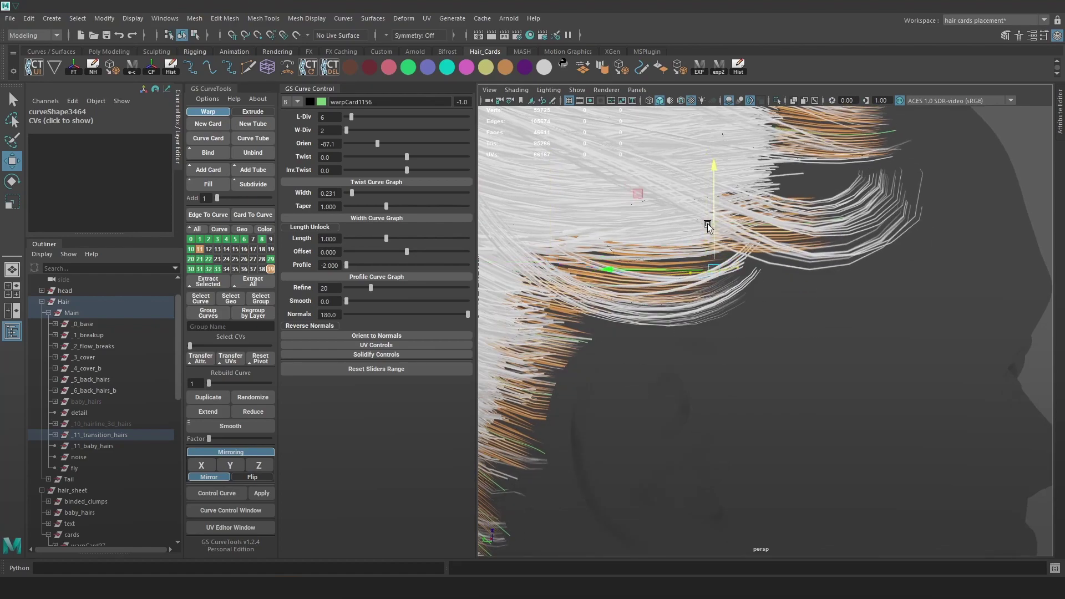
{"action": "key", "text": "e"}
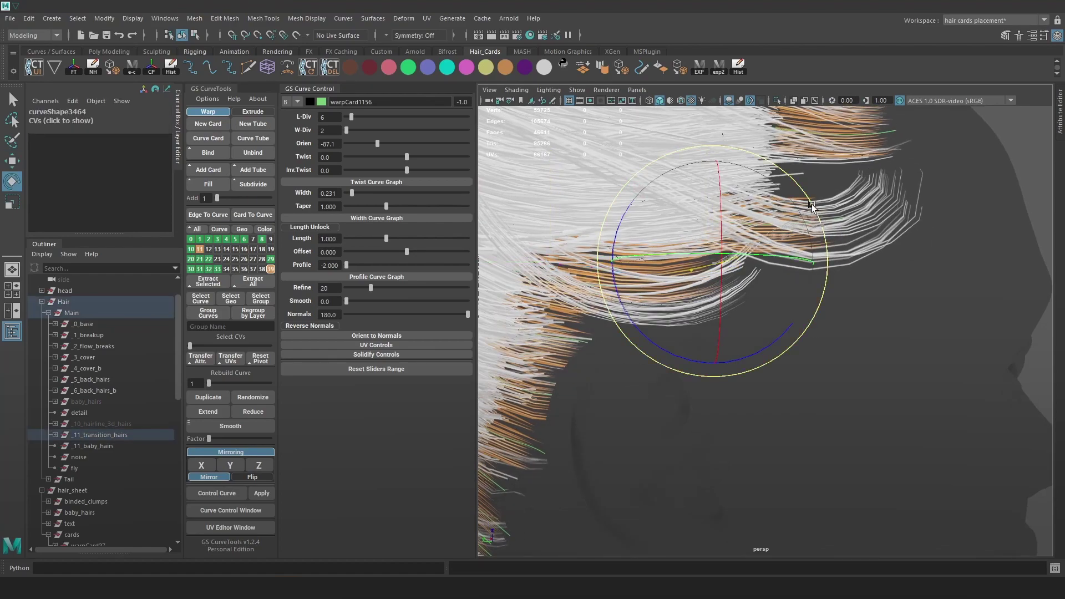
{"action": "key", "text": "w"}
- Set the copied above-ear card's twist to -7.5 and refine the CVs near its root
{"action": "mouse_move", "coordinate": [728, 253]}
{"action": "left_mouse_down", "text": "alt"}
{"action": "mouse_move", "coordinate": [746, 277]}
{"action": "mouse_move", "coordinate": [735, 264]}
{"action": "mouse_move", "coordinate": [760, 254]}
{"action": "mouse_move", "coordinate": [750, 222]}
{"action": "mouse_move", "coordinate": [725, 228]}
{"action": "mouse_move", "coordinate": [612, 200]}
{"action": "left_mouse_up", "text": "alt"}
{"action": "key", "text": "4"}
{"action": "key", "text": "5"}
{"action": "left_click_drag", "start_coordinate": [570, 232], "coordinate": [602, 228], "text": "alt"}
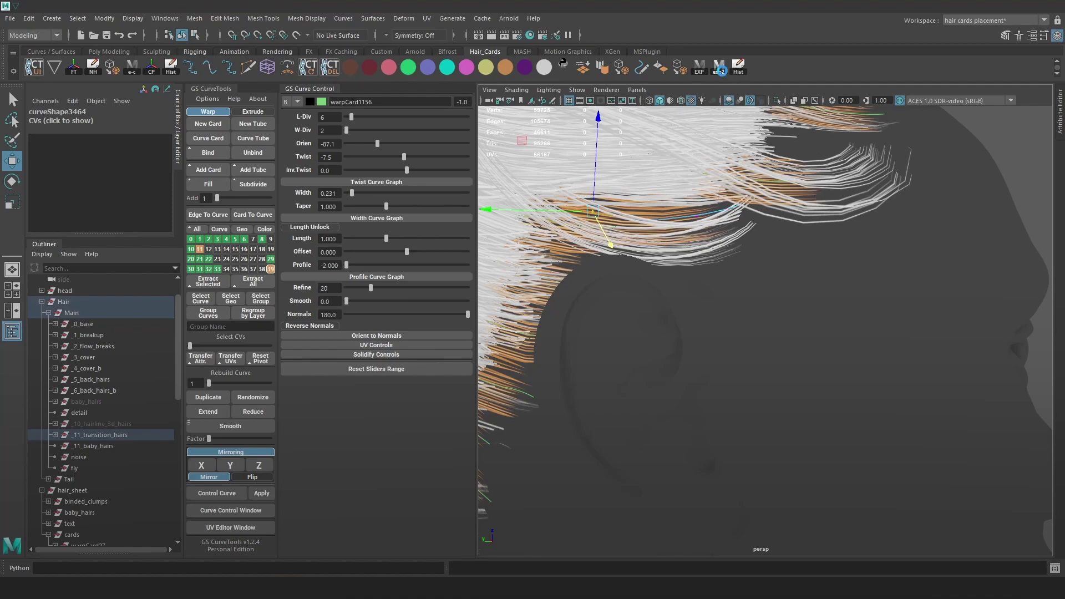
- Switch to Marmoset Toolbag and examine the ponytail hairline from both side profiles
{"action": "left_click", "coordinate": [366, 588]}
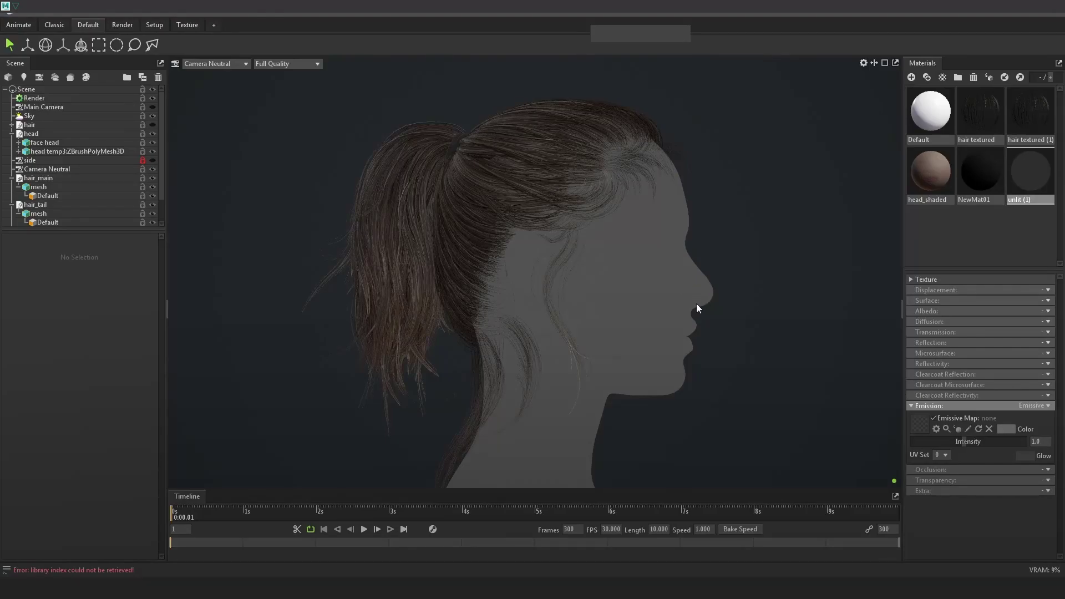
{"action": "left_click_drag", "start_coordinate": [545, 225], "coordinate": [862, 238]}
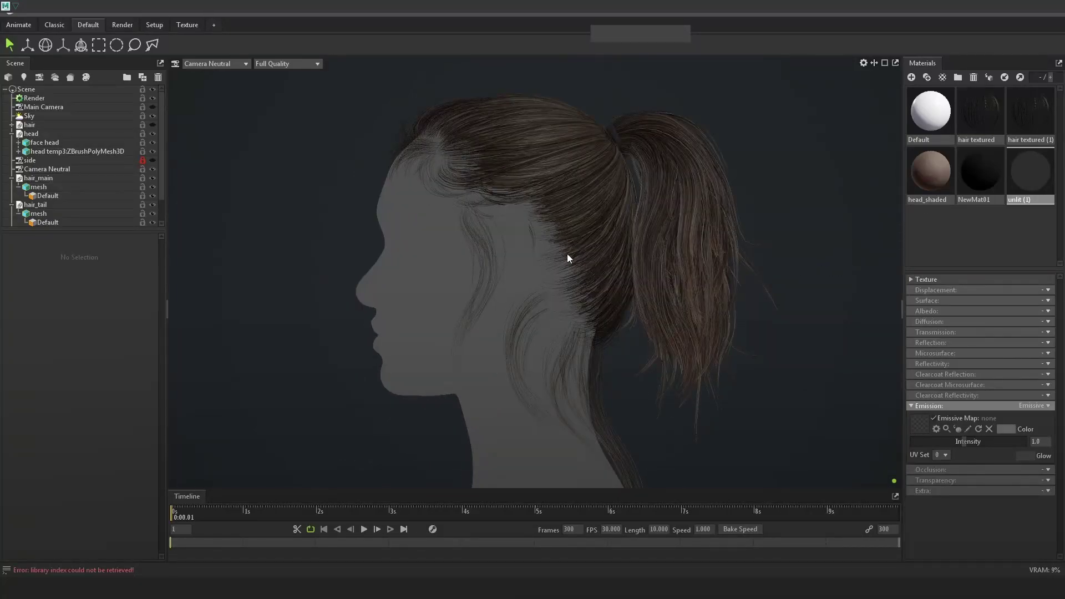
{"action": "left_click_drag", "start_coordinate": [549, 252], "coordinate": [549, 299]}
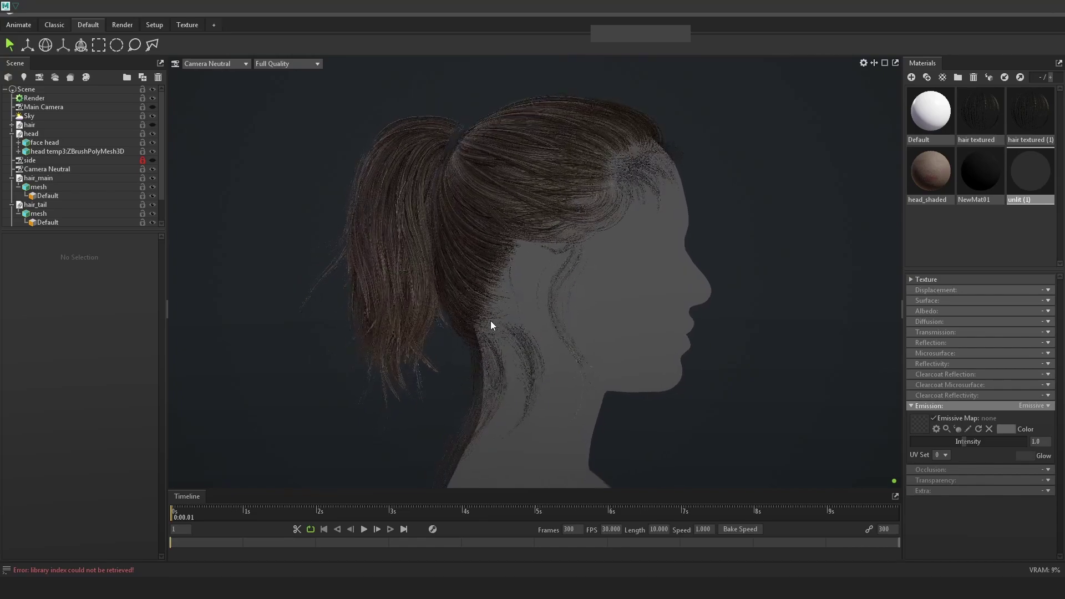
{"action": "scroll", "coordinate": [647, 261], "scroll_direction": "down", "scroll_amount": 3}
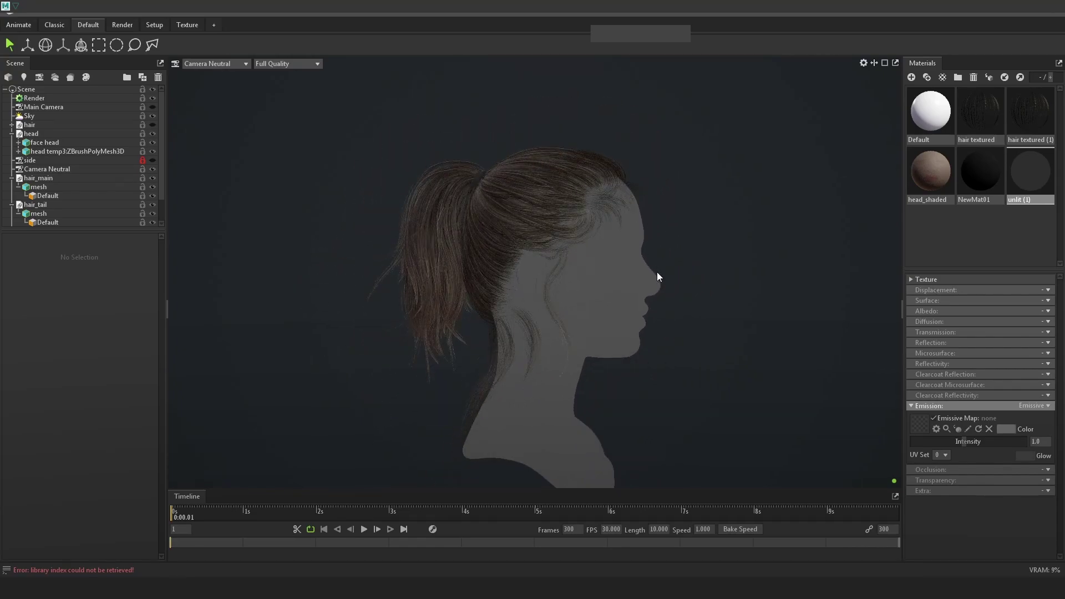
{"action": "scroll", "coordinate": [656, 268], "scroll_direction": "up", "scroll_amount": 1}
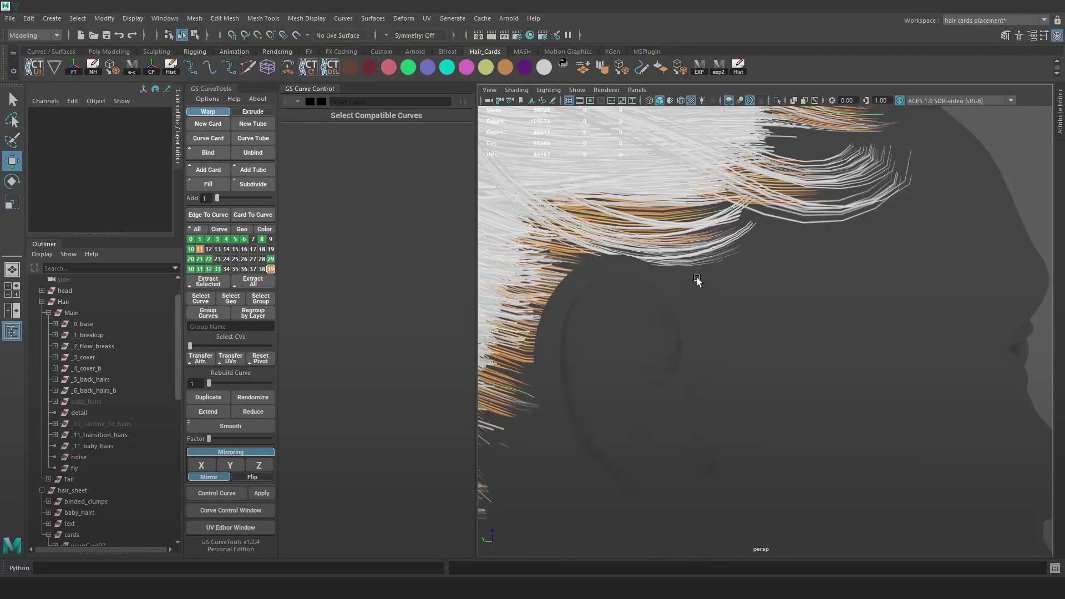
- In Maya, select the transition hair cards along one side's hairline in wireframe and mirror them across X
{"action": "scroll", "coordinate": [723, 291], "scroll_direction": "down", "scroll_amount": 2}
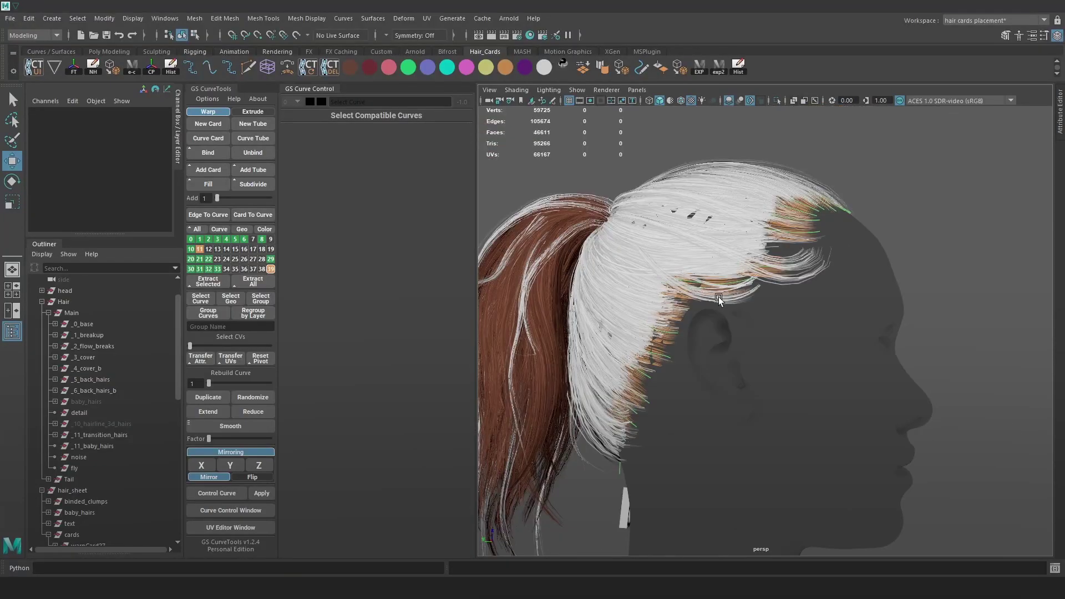
{"action": "left_click_drag", "start_coordinate": [699, 341], "coordinate": [717, 351], "text": "alt"}
{"action": "key", "text": "4"}
{"action": "left_click_drag", "start_coordinate": [757, 299], "coordinate": [724, 408]}
{"action": "left_click_drag", "start_coordinate": [544, 402], "coordinate": [546, 378], "text": "alt"}
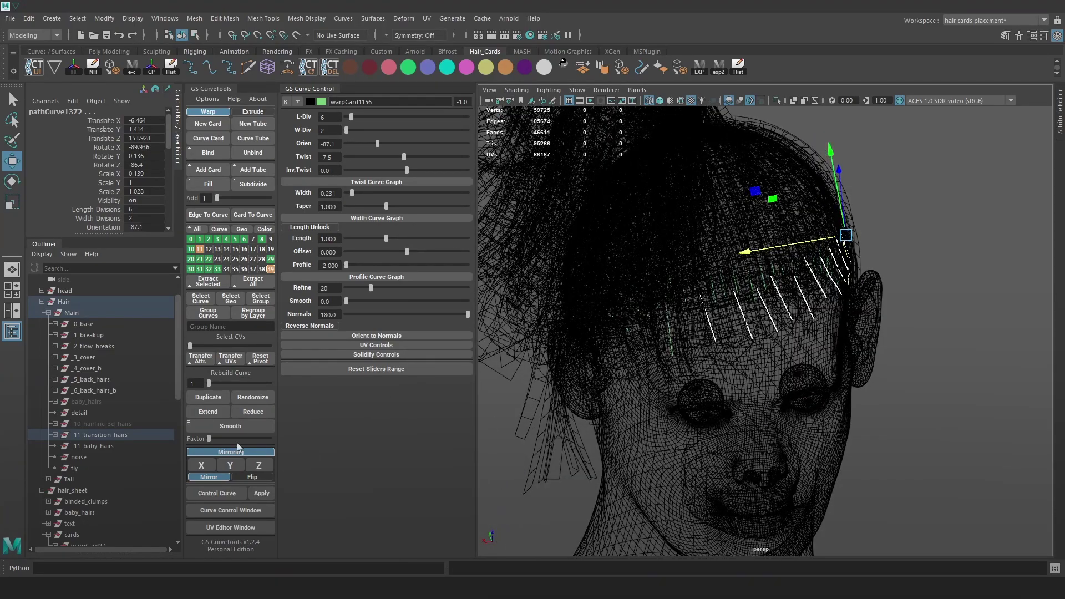
{"action": "left_click", "coordinate": [206, 470]}
{"action": "left_click_drag", "start_coordinate": [676, 355], "coordinate": [747, 343], "text": "alt"}
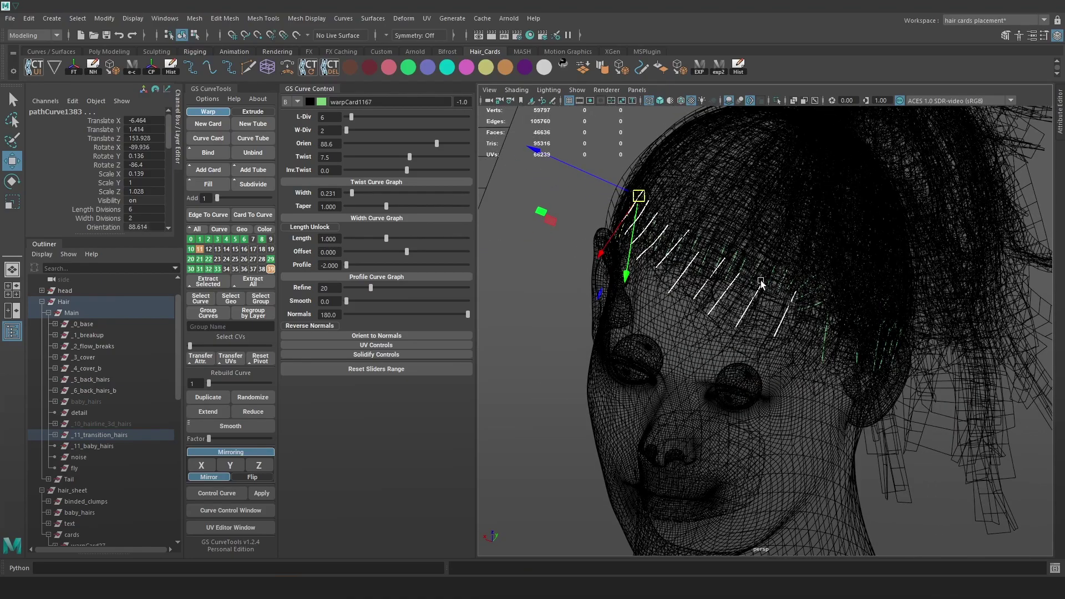
- Examine the mirrored transition cards along the opposite hairline and behind the ear in textured shading
{"action": "key", "text": "6"}
{"action": "right_click_drag", "start_coordinate": [760, 280], "coordinate": [797, 287], "text": "alt"}
{"action": "left_click_drag", "start_coordinate": [797, 288], "coordinate": [908, 354], "text": "alt"}
{"action": "mouse_move", "coordinate": [908, 354]}
{"action": "right_mouse_down", "text": "alt"}
{"action": "mouse_move", "coordinate": [925, 317]}
{"action": "mouse_move", "coordinate": [899, 315]}
{"action": "right_mouse_up", "text": "alt"}
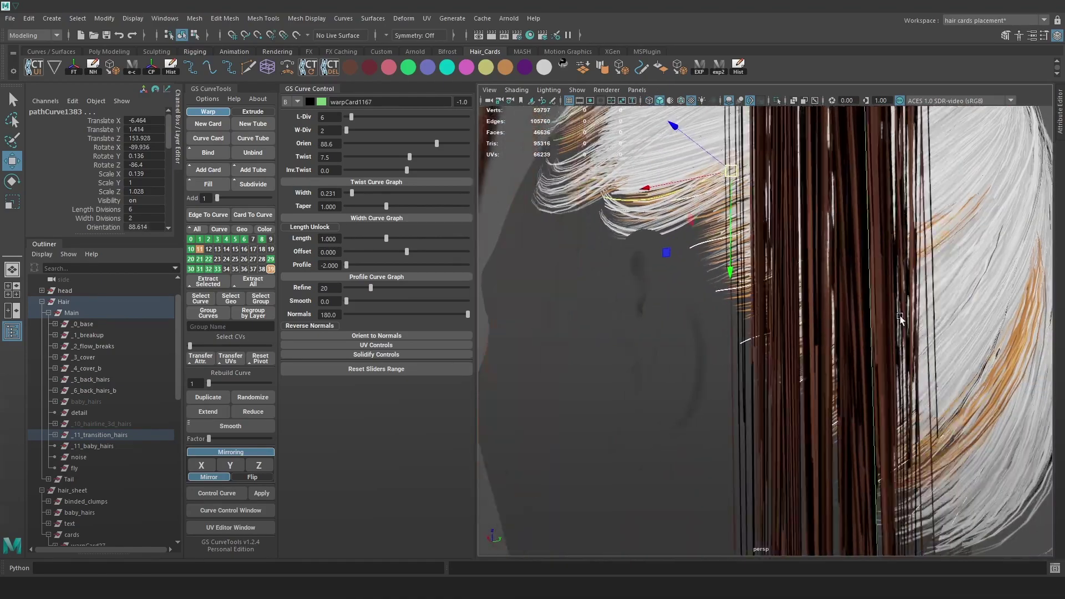
{"action": "left_click_drag", "start_coordinate": [900, 315], "coordinate": [881, 308], "text": "alt"}
{"action": "left_click", "coordinate": [712, 340]}
{"action": "left_click_drag", "start_coordinate": [739, 332], "coordinate": [792, 231], "text": "alt"}
{"action": "key", "text": "ctrl+z"}
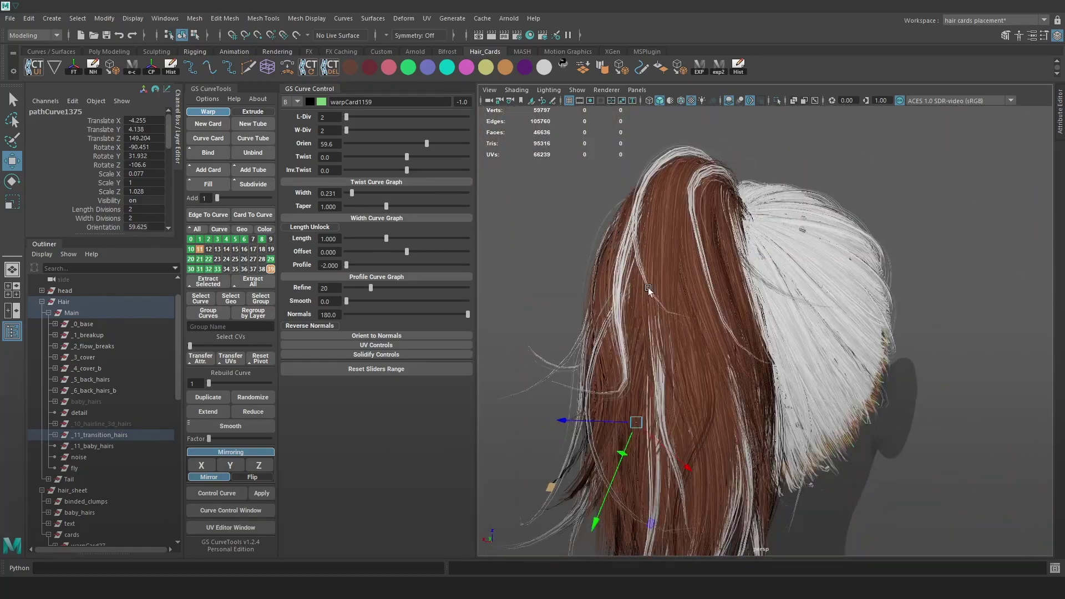
- Export the updated hair from Maya and check its side profile in Marmoset Toolbag
{"action": "left_click", "coordinate": [970, 277]}
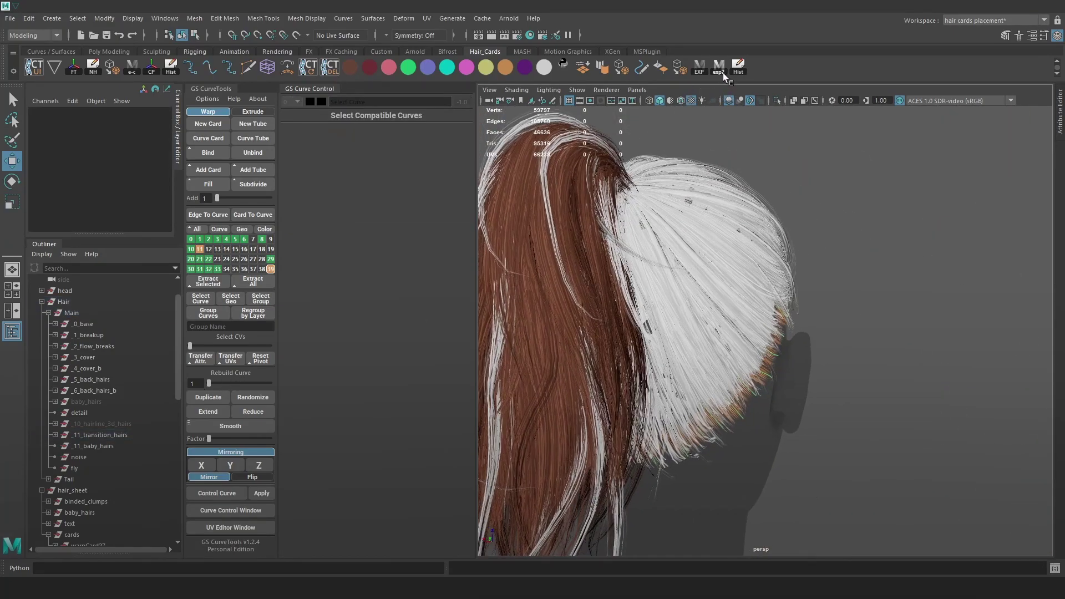
{"action": "left_click_drag", "start_coordinate": [766, 130], "coordinate": [765, 278], "text": "alt"}
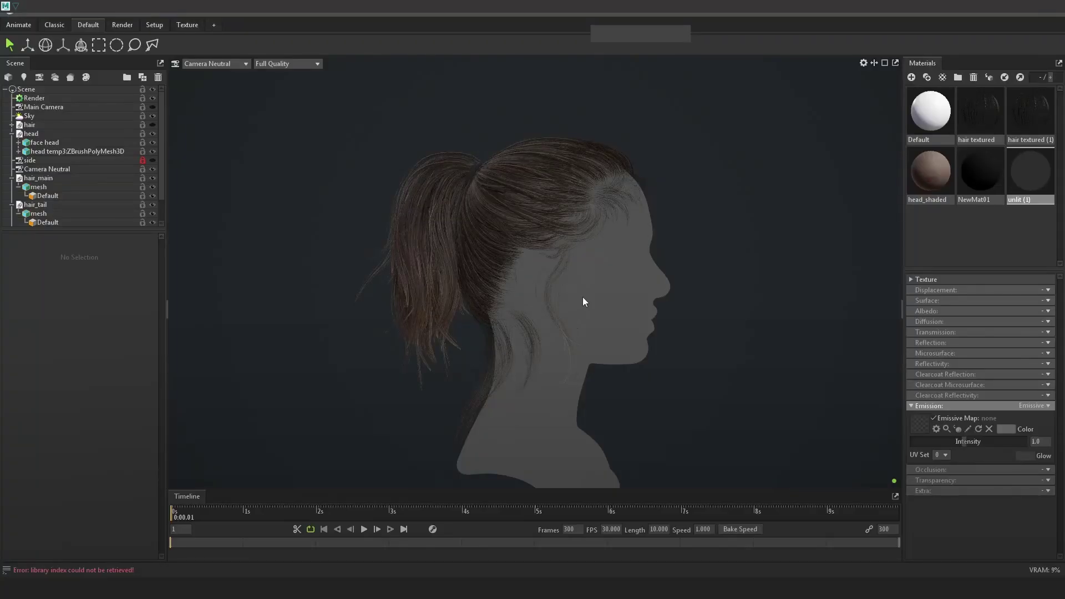
{"action": "left_click_drag", "start_coordinate": [744, 320], "coordinate": [717, 308], "text": "alt"}
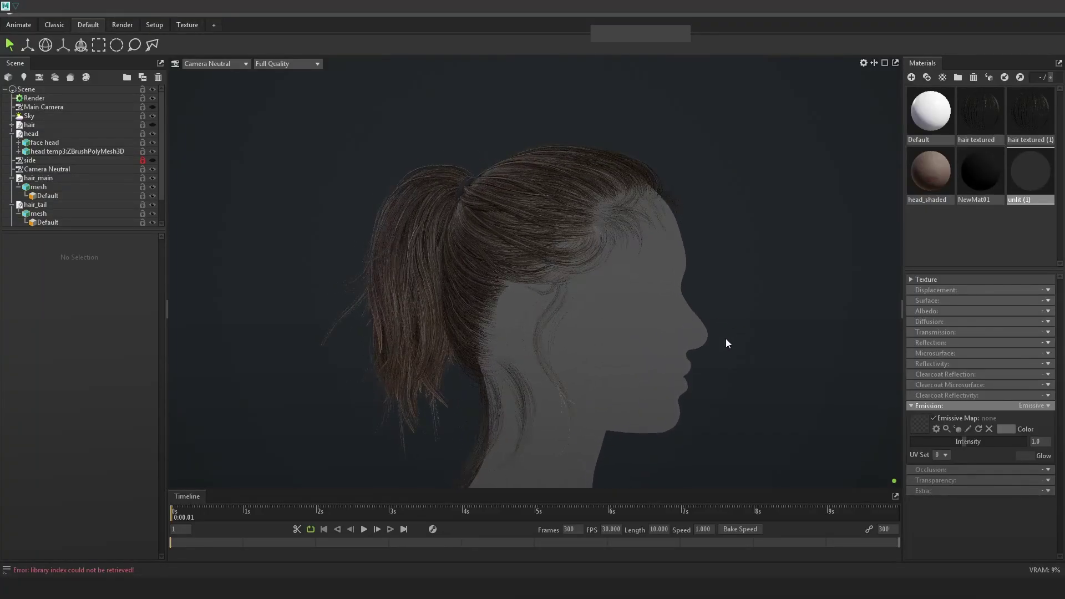
- Preview the head with the head_shaded material and restore the unlit (1) material on it
{"action": "middle_click_drag", "start_coordinate": [725, 338], "coordinate": [737, 324], "text": "alt"}
{"action": "mouse_move", "coordinate": [931, 174]}
{"action": "left_mouse_down"}
{"action": "mouse_move", "coordinate": [867, 221]}
{"action": "mouse_move", "coordinate": [648, 326]}
{"action": "left_mouse_up"}
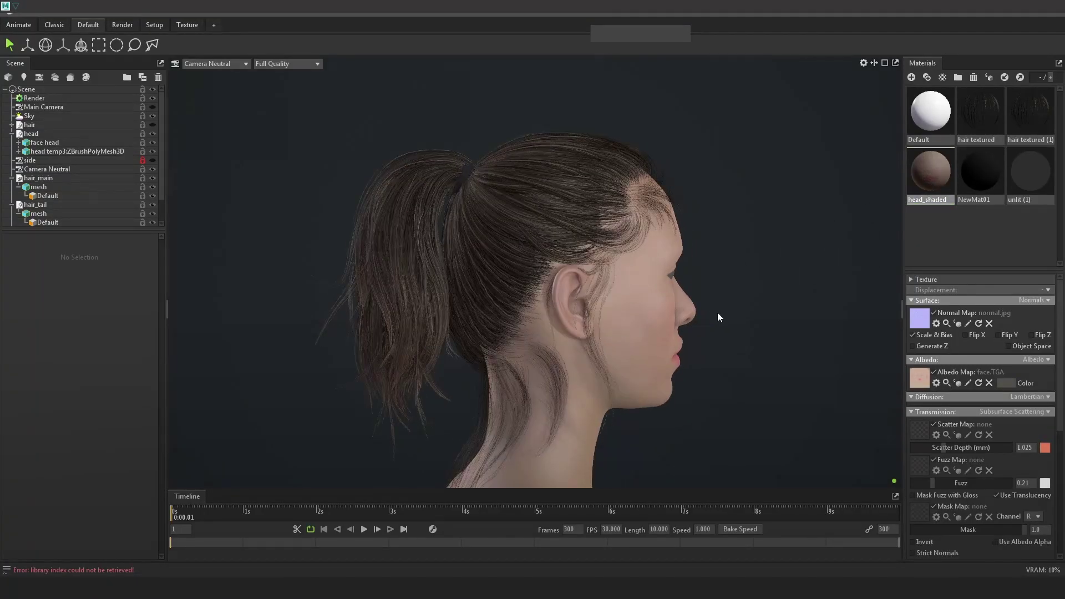
{"action": "mouse_move", "coordinate": [1029, 171]}
{"action": "left_mouse_down"}
{"action": "mouse_move", "coordinate": [890, 250]}
{"action": "mouse_move", "coordinate": [665, 342]}
{"action": "left_mouse_up"}
- Frame the head in side profile and copy a full-window screenshot of Toolbag to the clipboard
{"action": "left_click_drag", "start_coordinate": [811, 310], "coordinate": [735, 315], "text": "alt"}
{"action": "middle_click_drag", "start_coordinate": [803, 317], "coordinate": [807, 296], "text": "alt"}
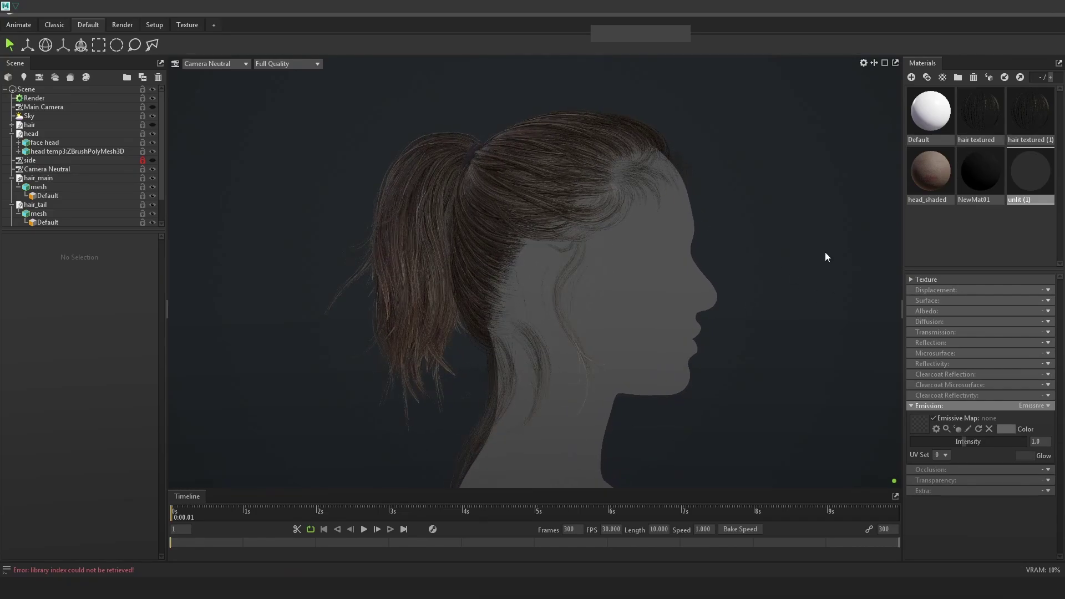
{"action": "key", "text": "Print"}
{"action": "left_click_drag", "start_coordinate": [0, 1], "coordinate": [1039, 597]}
{"action": "key", "text": "ctrl+c"}
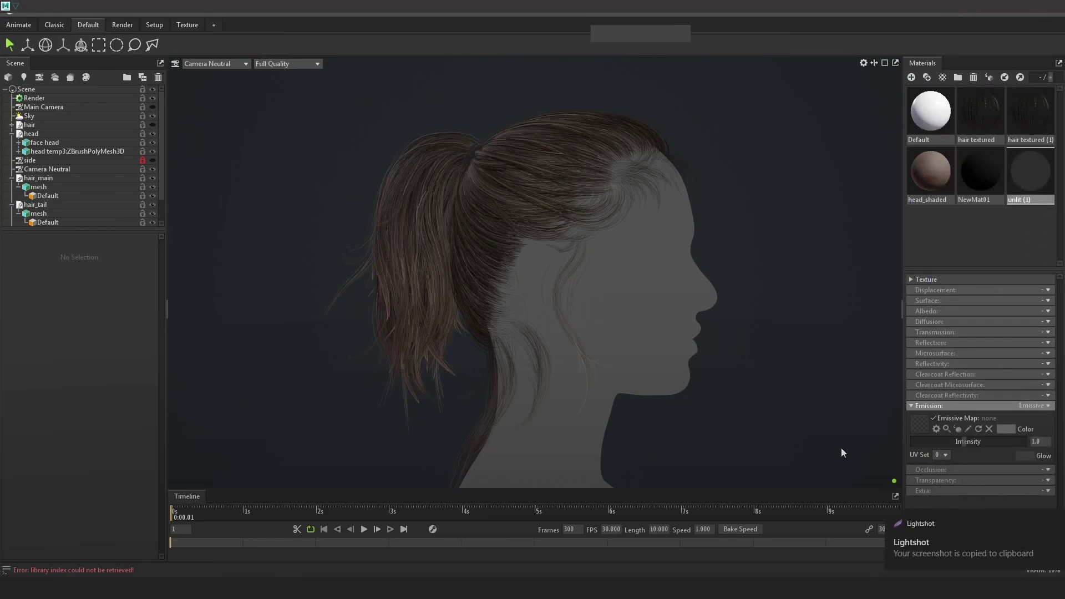
{"action": "key", "text": "Print"}
{"action": "left_click_drag", "start_coordinate": [0, 13], "coordinate": [1064, 577]}
{"action": "key", "text": "ctrl+c"}
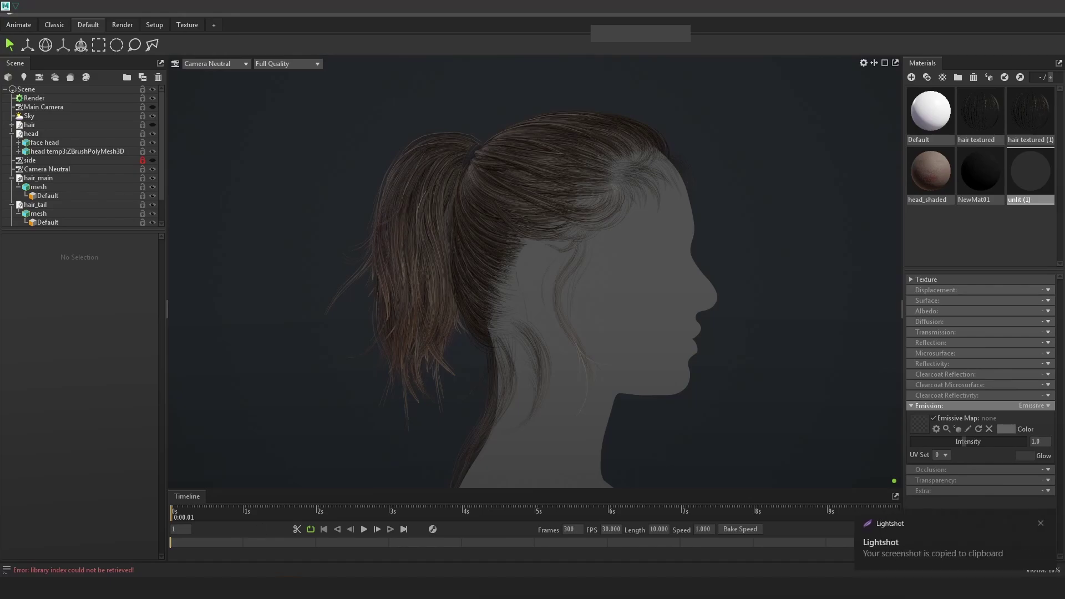
- Switch to Photoshop, create a 1919 x 1079 px document from the clipboard preset and paste the screenshot
{"action": "left_click", "coordinate": [238, 588]}
{"action": "key", "text": "ctrl+n"}
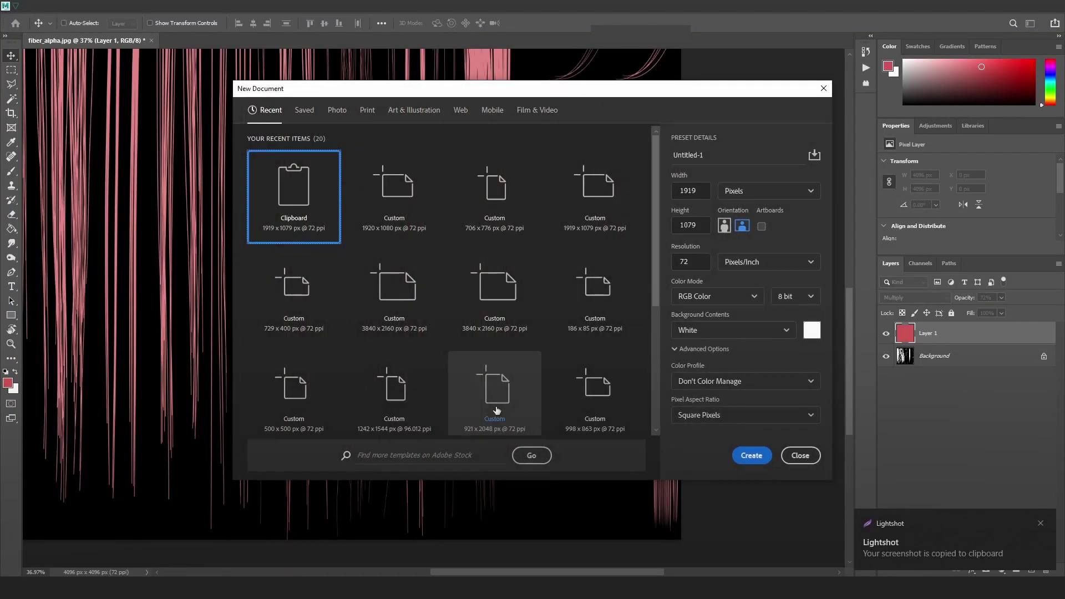
{"action": "key", "text": "Return"}
{"action": "key", "text": "ctrl+v"}
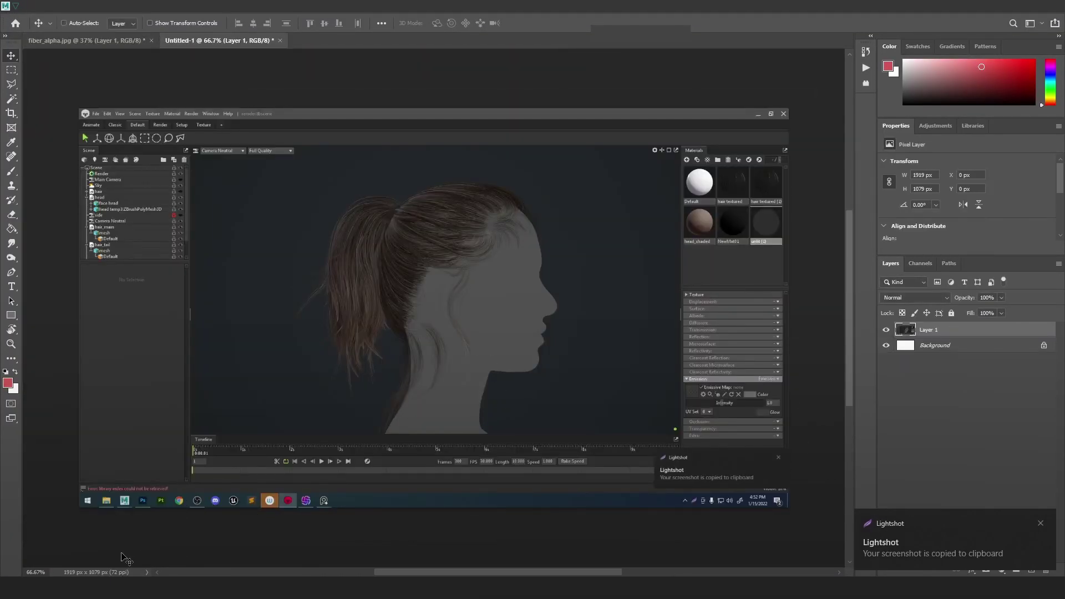
- In Maya, move the _11_transition_hairs group out of the Hair hierarchy to the top level and export the hair without it
{"action": "left_click", "coordinate": [178, 533]}
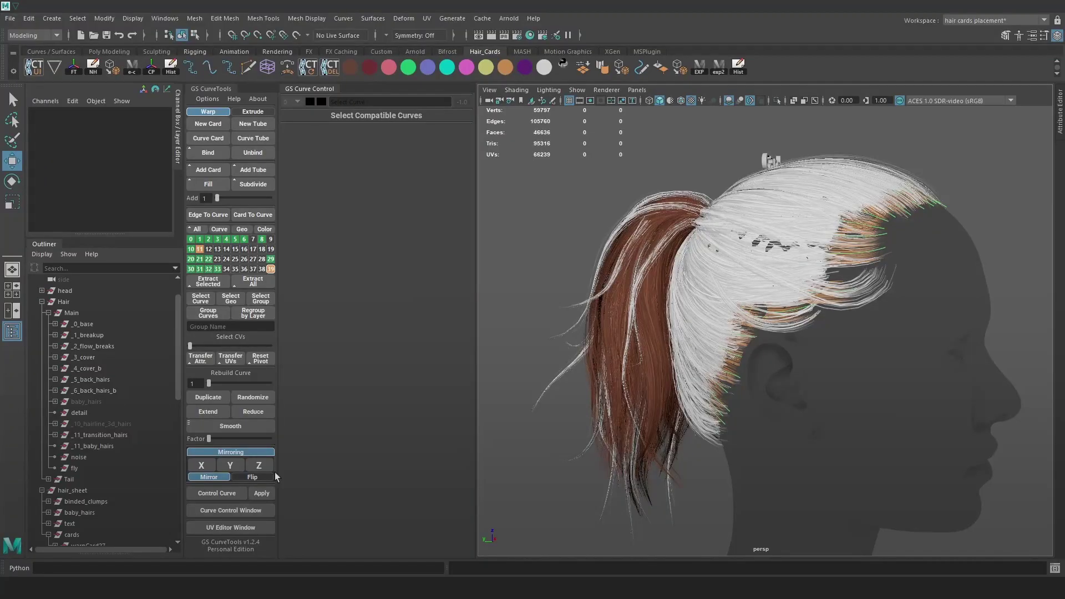
{"action": "left_click", "coordinate": [98, 435]}
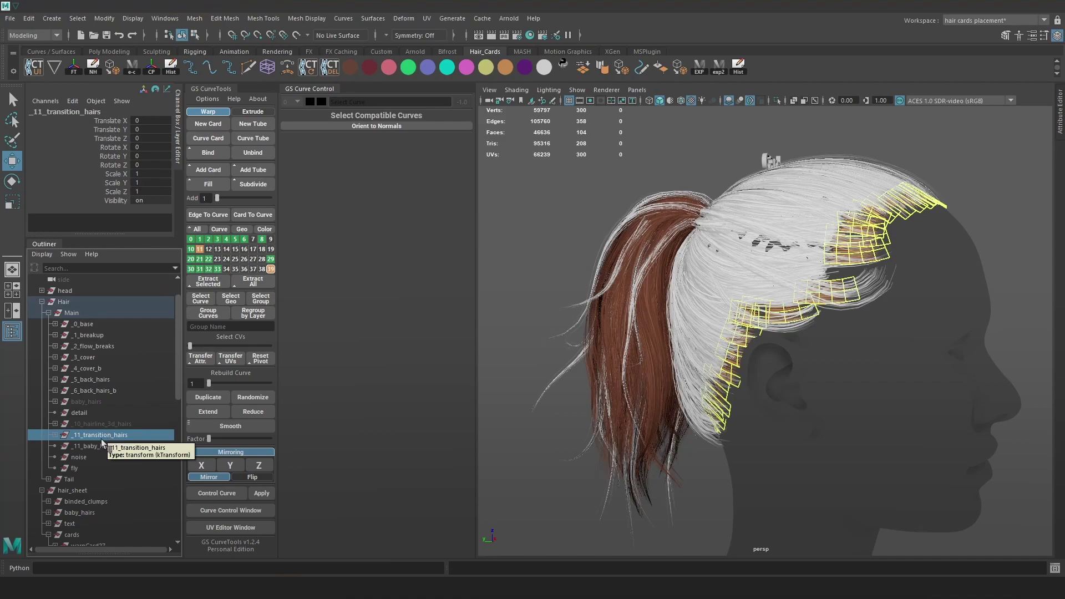
{"action": "middle_click_drag", "start_coordinate": [97, 437], "coordinate": [74, 311]}
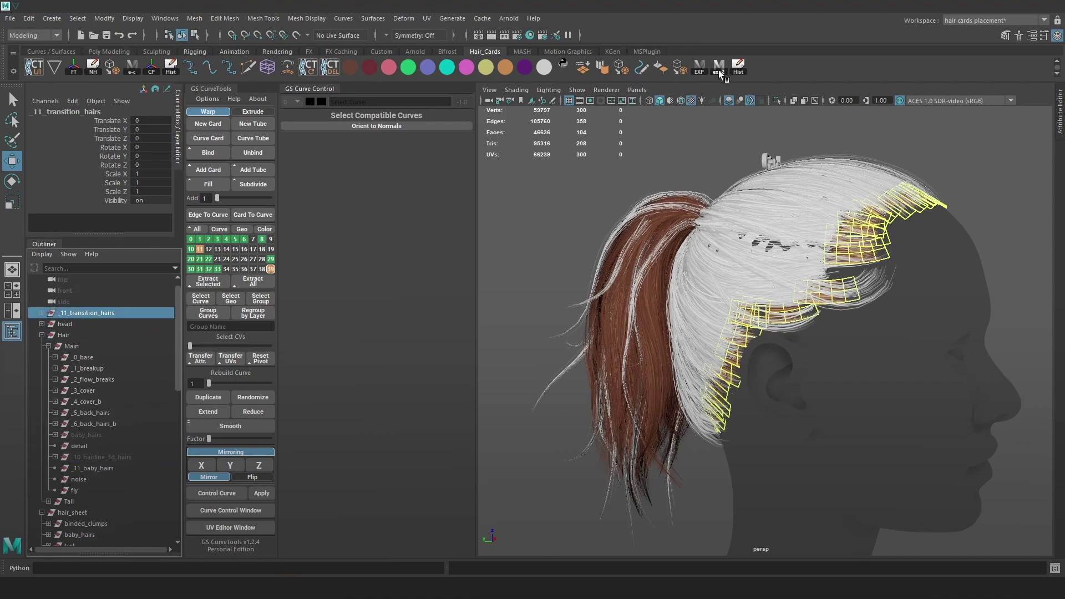
{"action": "left_click", "coordinate": [634, 152]}
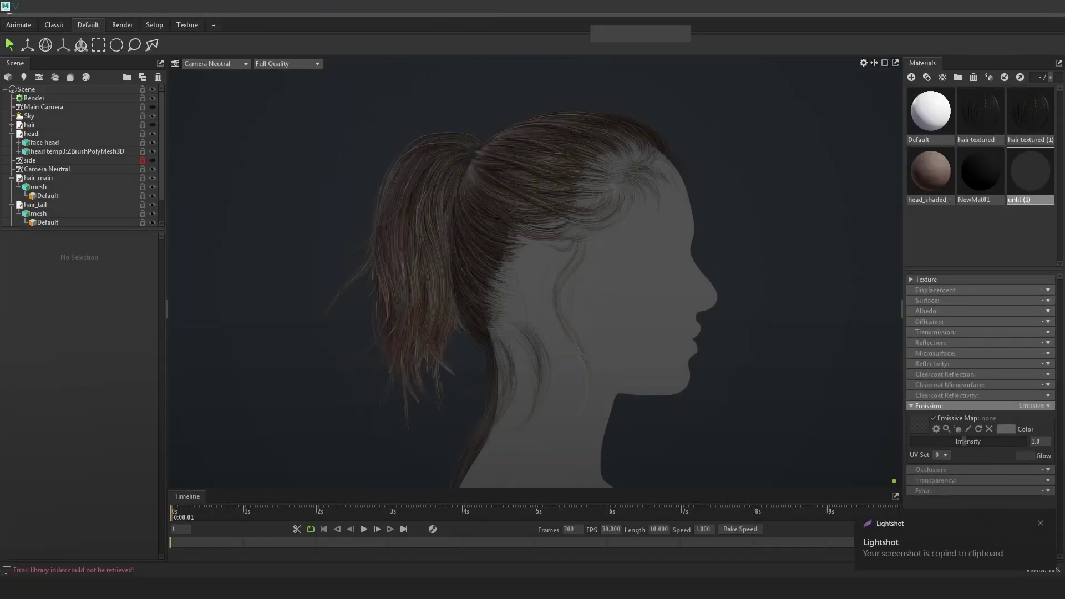
- Undo moving the _11_transition_hairs group out of the hierarchy in Maya and export the complete hair again
{"action": "left_click", "coordinate": [181, 570]}
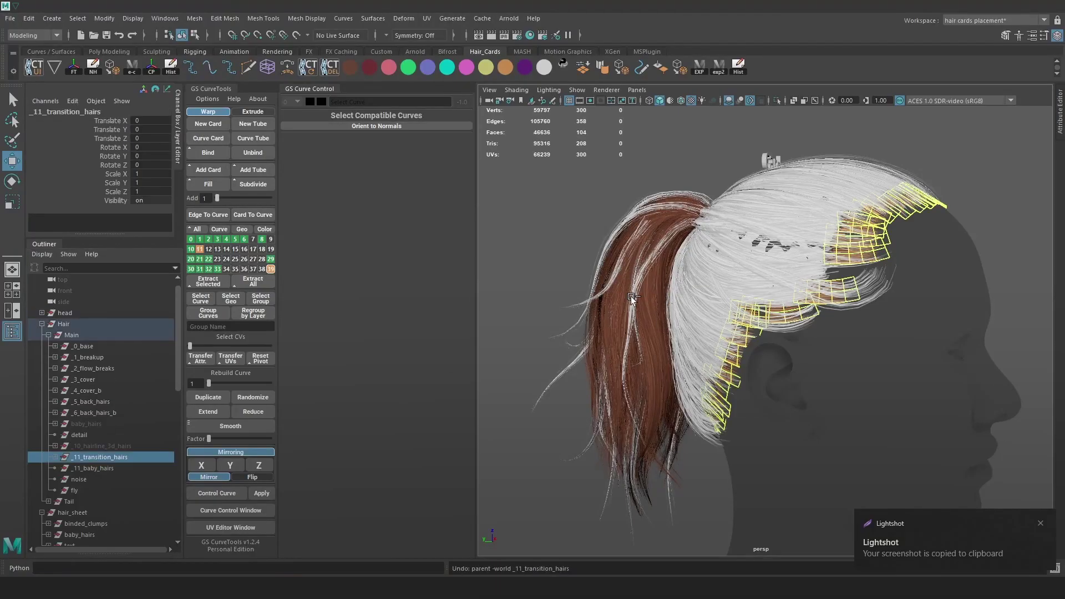
{"action": "left_click", "coordinate": [515, 285]}
{"action": "left_click", "coordinate": [719, 66]}
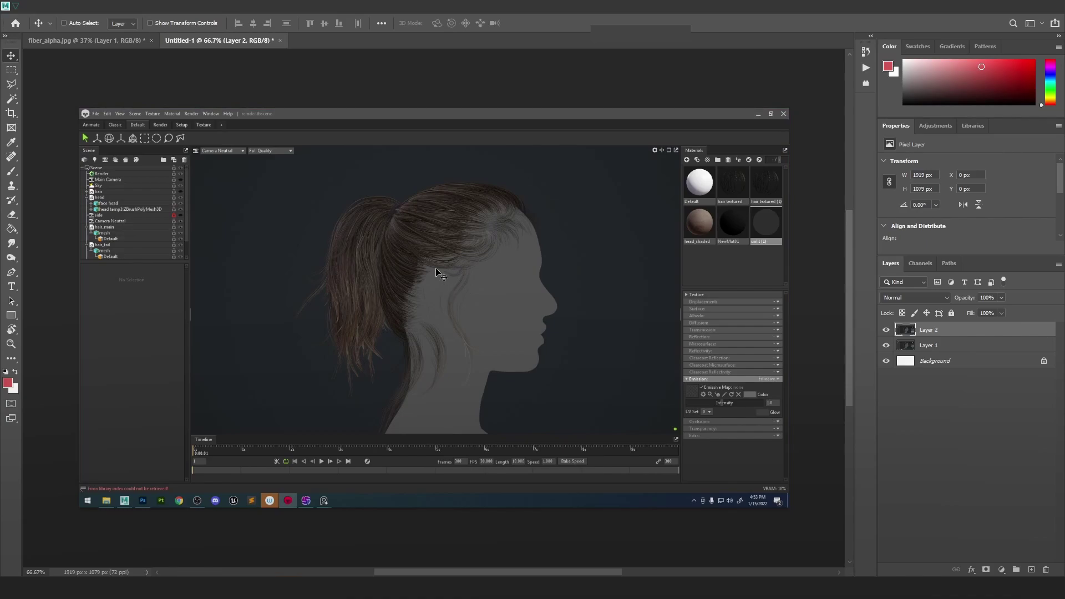
- Paste the second Toolbag screenshot above the first in Photoshop and toggle its visibility to compare the hairlines
{"action": "key", "text": "ctrl+v"}
{"action": "scroll", "coordinate": [505, 329], "scroll_direction": "up", "scroll_amount": 5, "text": "alt"}
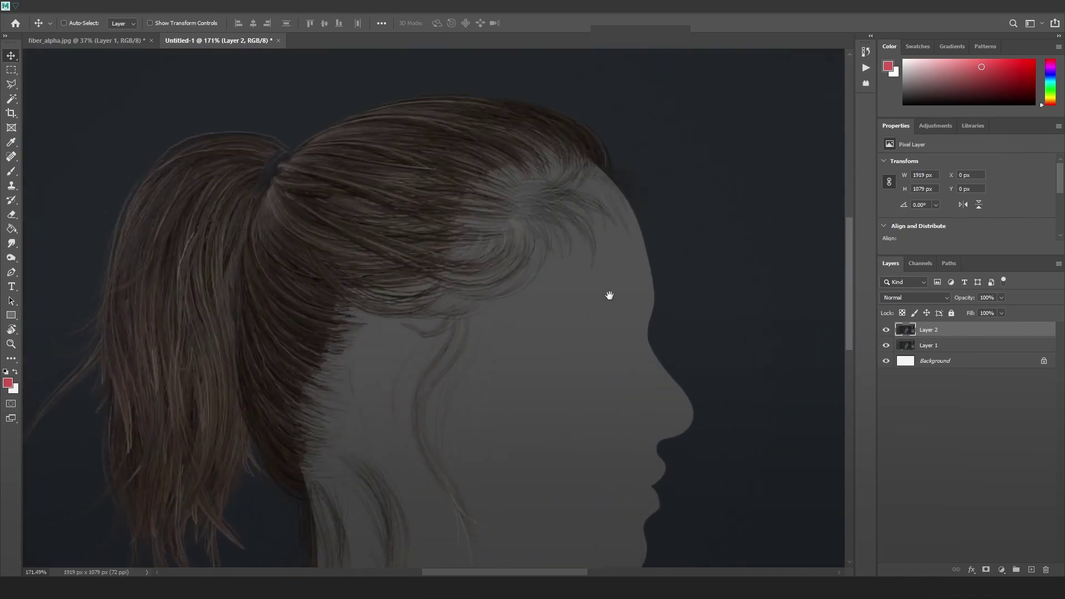
{"action": "left_click", "coordinate": [885, 330]}
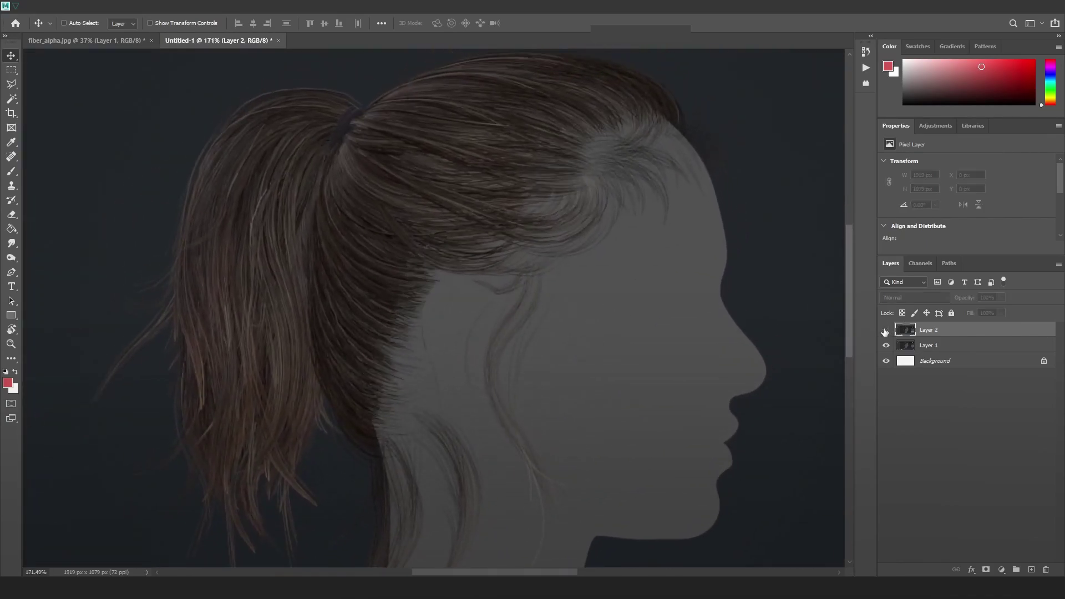
{"action": "left_click", "coordinate": [885, 330]}
{"action": "left_click", "coordinate": [885, 330]}
{"action": "left_click", "coordinate": [885, 330]}
{"action": "left_click", "coordinate": [885, 331]}
{"action": "left_click", "coordinate": [885, 330]}
{"action": "left_click", "coordinate": [885, 330]}
- Compare the hairline at the forehead, temple and nape up close by toggling Layer 2's visibility
{"action": "left_click_drag", "start_coordinate": [633, 227], "coordinate": [677, 172]}
{"action": "left_click", "coordinate": [885, 330]}
{"action": "left_click", "coordinate": [885, 330]}
{"action": "left_click", "coordinate": [886, 330]}
{"action": "left_click", "coordinate": [885, 330]}
{"action": "left_click", "coordinate": [886, 331]}
{"action": "left_click", "coordinate": [885, 331]}
{"action": "left_click_drag", "start_coordinate": [694, 228], "coordinate": [556, 377]}
{"action": "left_click", "coordinate": [885, 330]}
{"action": "left_click", "coordinate": [886, 330]}
{"action": "scroll", "coordinate": [516, 222], "scroll_direction": "up", "scroll_amount": 2, "text": "alt"}
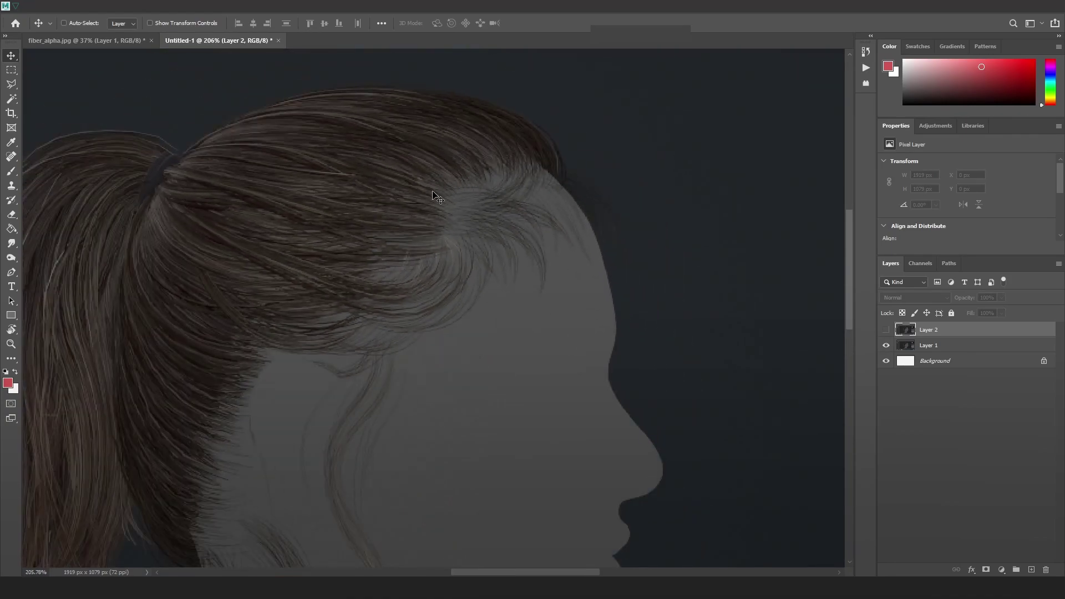
{"action": "scroll", "coordinate": [505, 182], "scroll_direction": "down", "scroll_amount": 2, "text": "alt"}
{"action": "left_click", "coordinate": [886, 330]}
{"action": "left_click", "coordinate": [886, 330]}
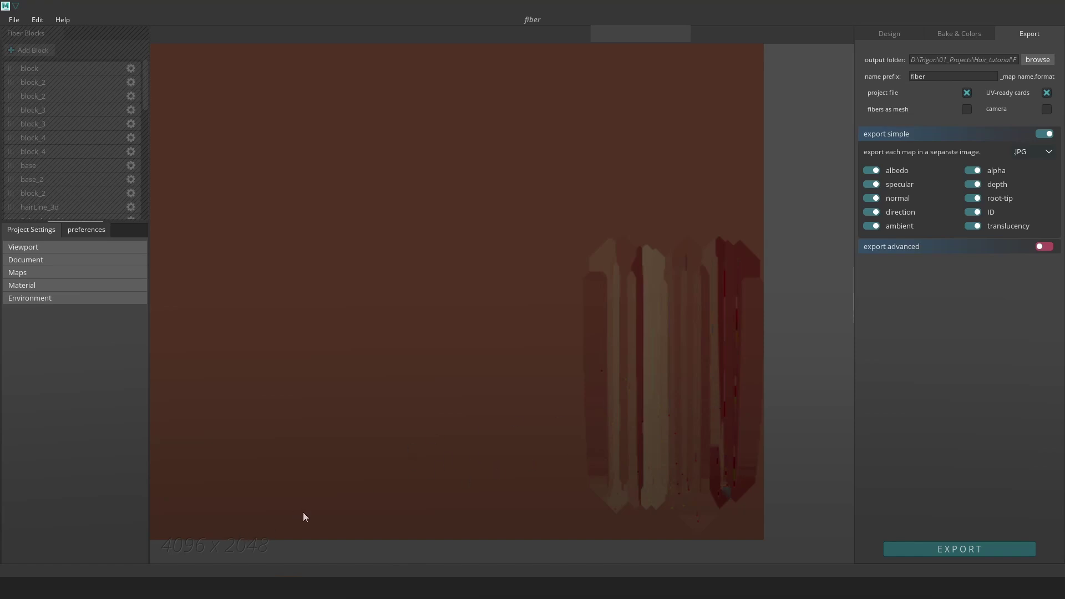
- Examine the hair strand texture sheet in the fiber project
{"action": "mouse_move", "coordinate": [96, 588]}
{"action": "scroll", "coordinate": [620, 354], "scroll_direction": "down", "scroll_amount": 3}
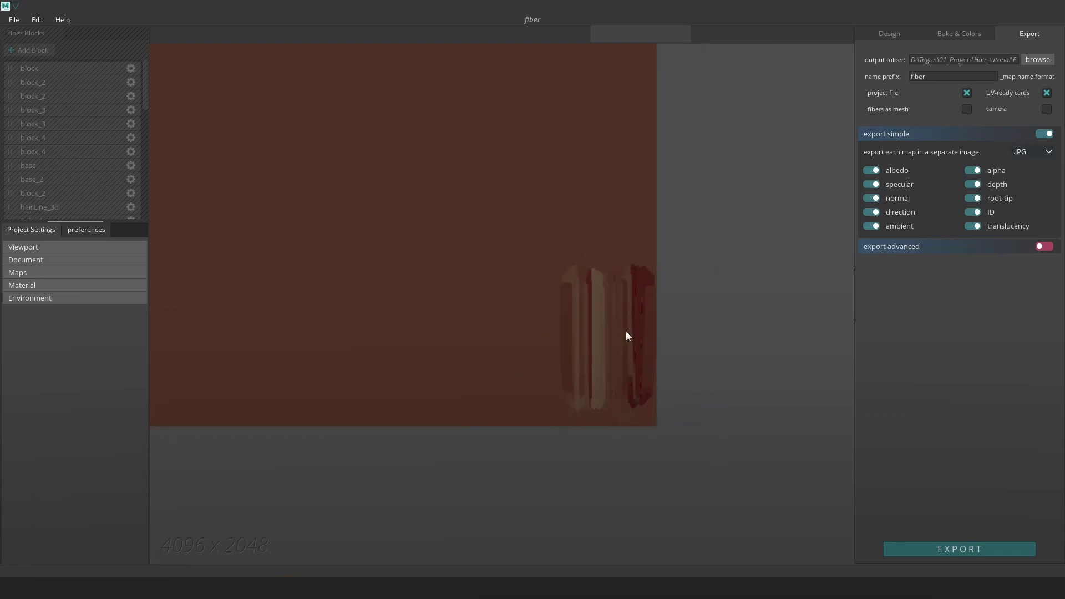
{"action": "scroll", "coordinate": [621, 334], "scroll_direction": "down", "scroll_amount": 2}
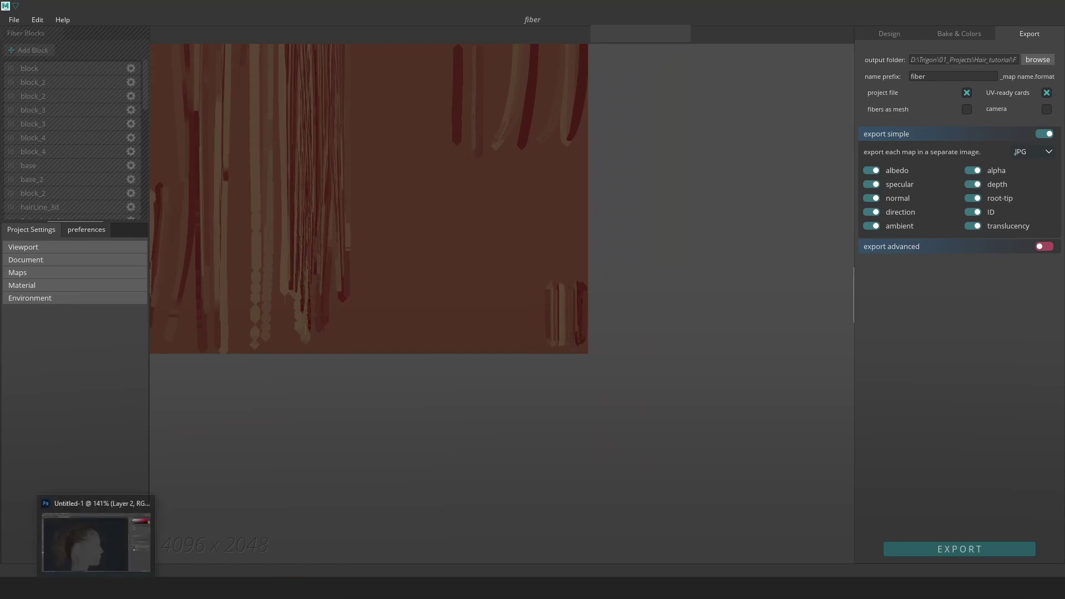
- Return to Photoshop and compare the whole head with and without the transition hairs by toggling Layer 2
{"action": "left_click", "coordinate": [211, 549]}
{"action": "middle_click_drag", "start_coordinate": [831, 269], "coordinate": [742, 280], "text": "alt"}
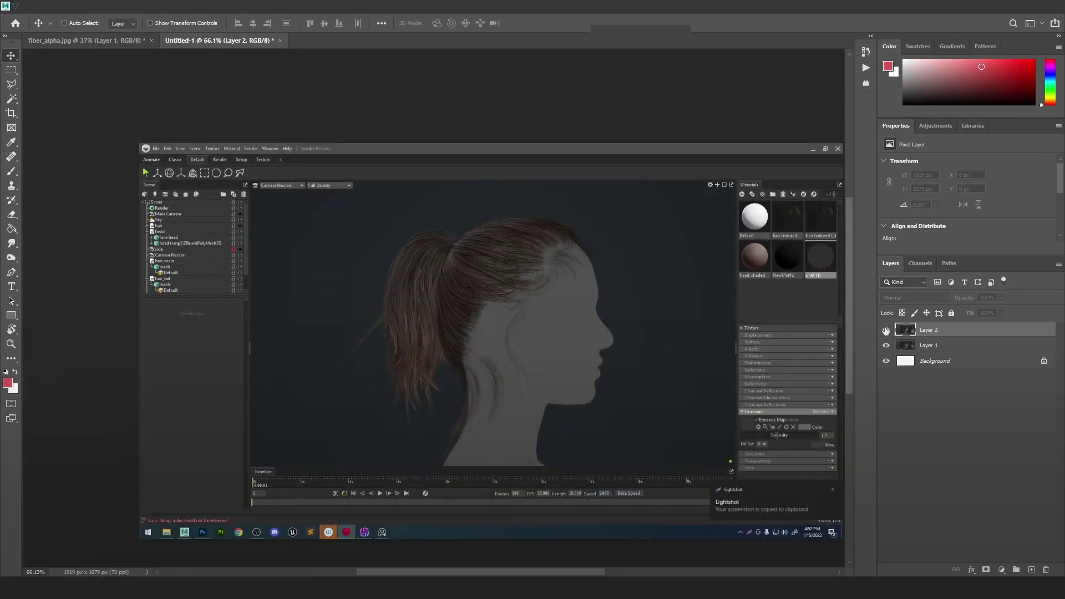
{"action": "left_click", "coordinate": [886, 330]}
{"action": "left_click", "coordinate": [885, 331]}
{"action": "left_click", "coordinate": [886, 331]}
{"action": "left_click", "coordinate": [886, 331]}
{"action": "left_click", "coordinate": [886, 331]}
{"action": "left_click", "coordinate": [886, 330]}
{"action": "left_click", "coordinate": [885, 331]}
{"action": "left_click", "coordinate": [885, 330]}
{"action": "left_click", "coordinate": [886, 329]}
{"action": "left_click", "coordinate": [886, 330]}
{"action": "scroll", "coordinate": [541, 278], "scroll_direction": "down", "scroll_amount": 3, "text": "alt"}
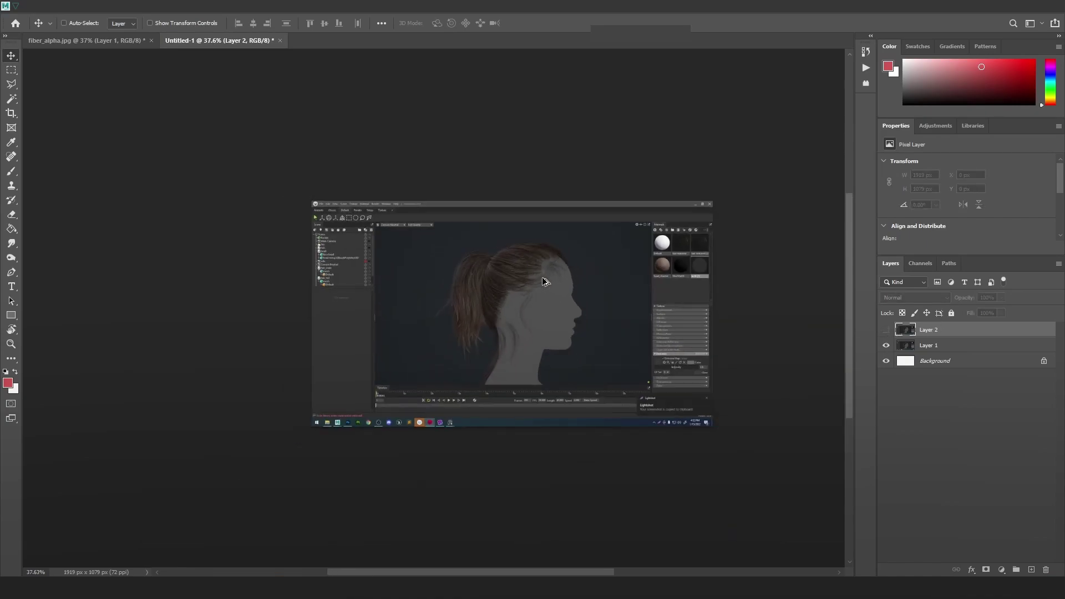
{"action": "scroll", "coordinate": [542, 277], "scroll_direction": "up", "scroll_amount": 3, "text": "alt"}
- Switch through Maya to Marmoset Toolbag and check the exported hairstyle in side profile
{"action": "key", "text": "alt+Tab"}
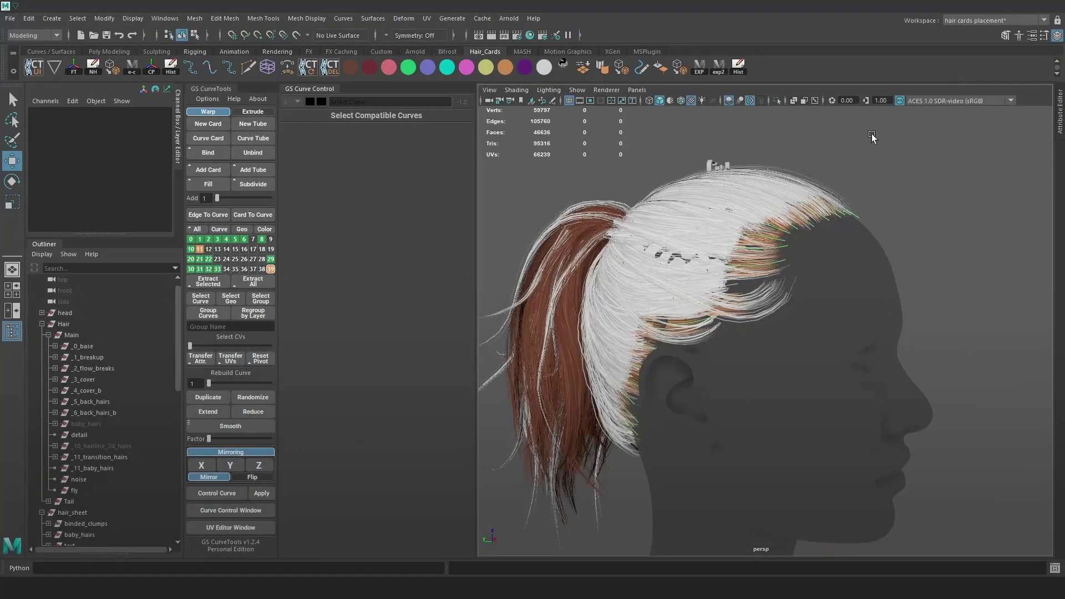
{"action": "key", "text": "alt+Tab"}
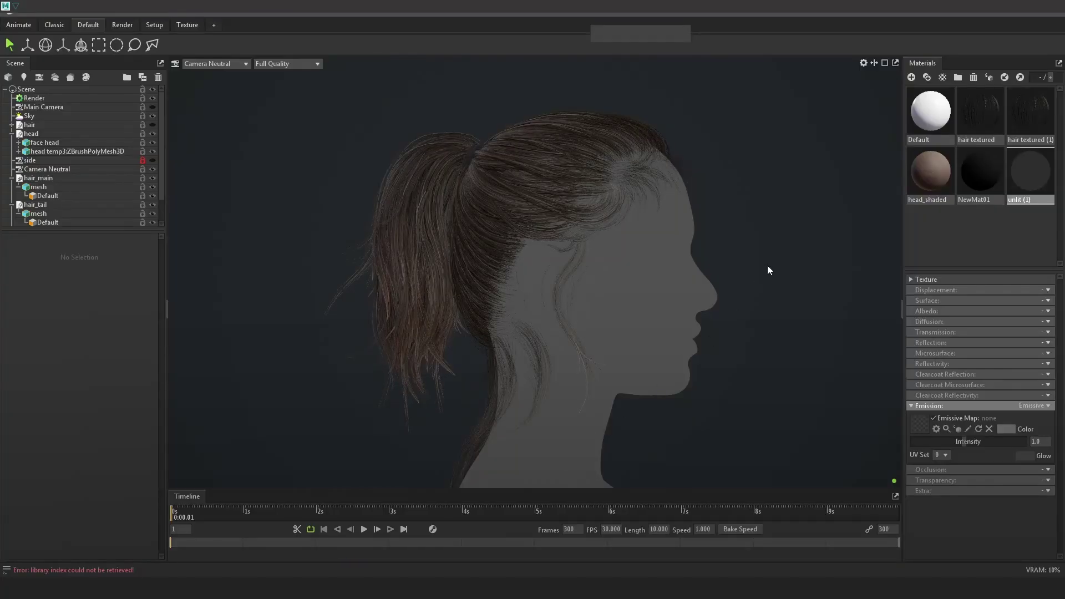
- Apply the head_shaded material to the head and view the hairstyle from the side and from behind
{"action": "left_click_drag", "start_coordinate": [765, 268], "coordinate": [777, 246], "text": "alt"}
{"action": "left_click_drag", "start_coordinate": [931, 172], "coordinate": [471, 282]}
{"action": "left_click_drag", "start_coordinate": [720, 278], "coordinate": [649, 295], "text": "alt"}
{"action": "left_click_drag", "start_coordinate": [768, 302], "coordinate": [614, 305], "text": "alt"}
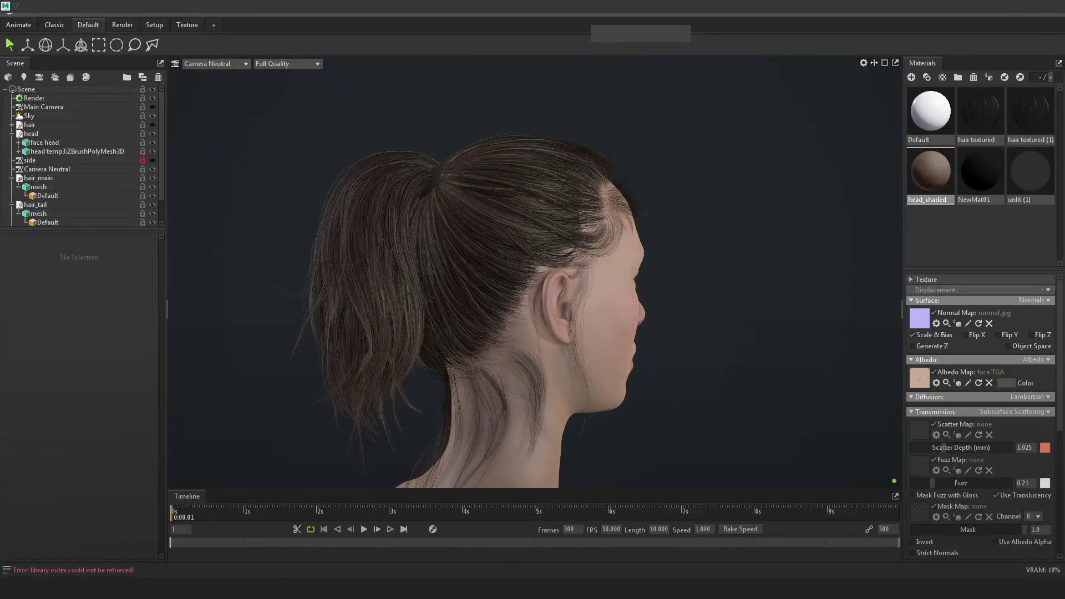
{"action": "left_click_drag", "start_coordinate": [777, 303], "coordinate": [711, 291], "text": "alt"}
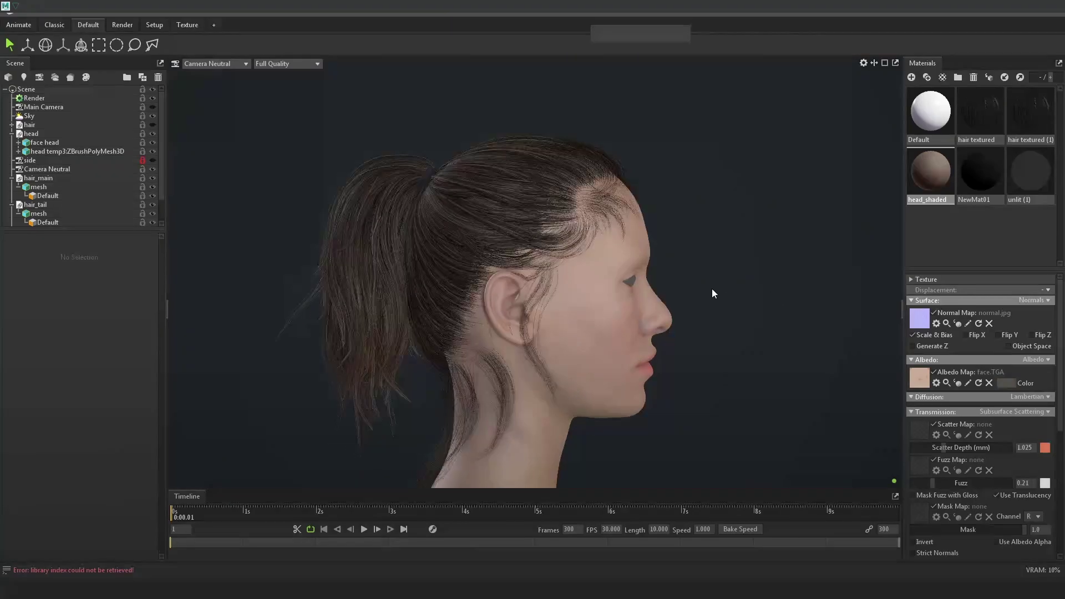
- Put the unlit (1) material back on the head and return to a side profile
{"action": "left_click_drag", "start_coordinate": [558, 185], "coordinate": [885, 230], "text": "alt"}
{"action": "left_click_drag", "start_coordinate": [1023, 177], "coordinate": [449, 321]}
{"action": "left_click_drag", "start_coordinate": [580, 315], "coordinate": [783, 303], "text": "alt"}
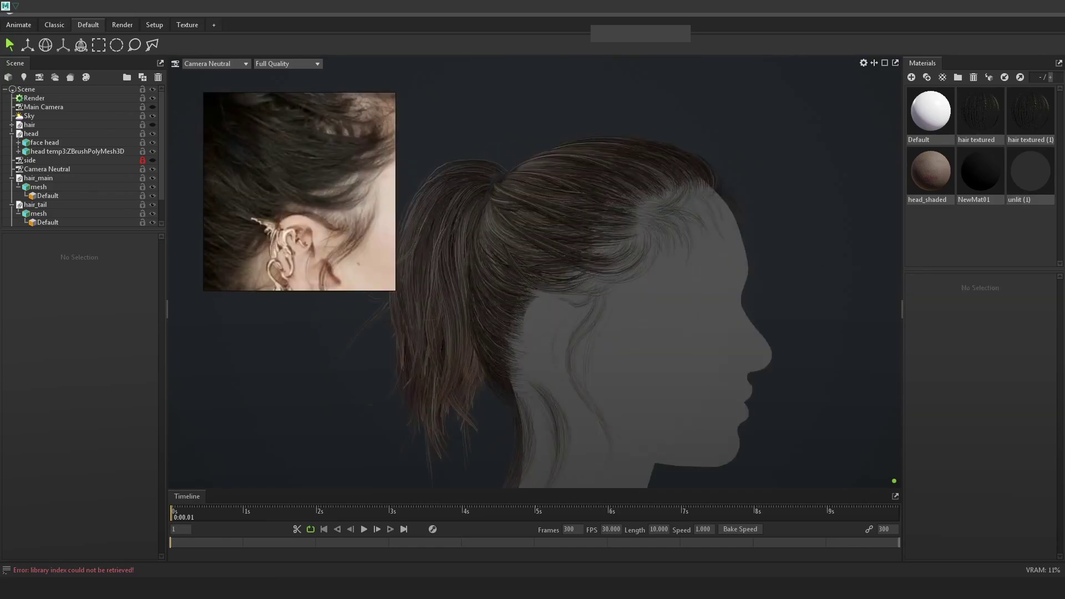
- Compare the main hair's flow and breakup above the ear with the reference photo
{"action": "left_click", "coordinate": [661, 222]}
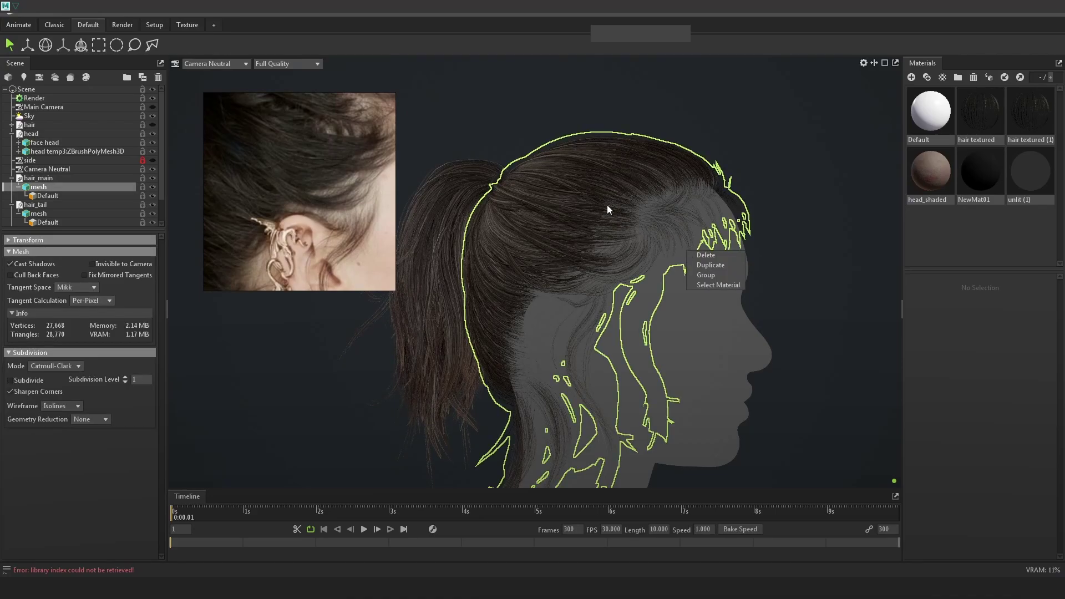
{"action": "left_click", "coordinate": [432, 173]}
{"action": "left_click_drag", "start_coordinate": [658, 258], "coordinate": [716, 239], "text": "alt"}
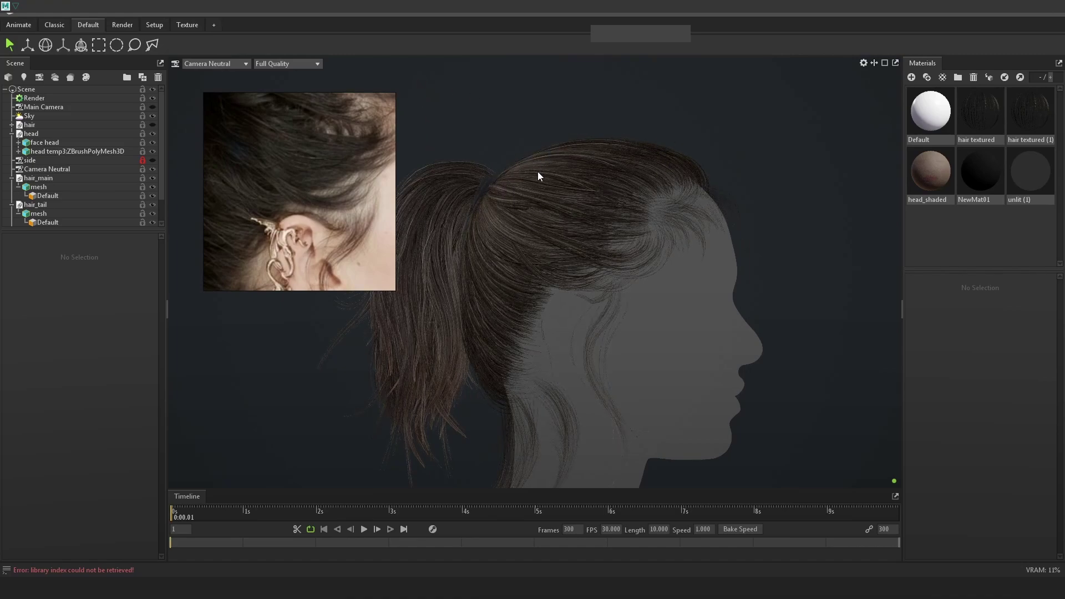
{"action": "scroll", "coordinate": [264, 183], "scroll_direction": "down", "scroll_amount": 3}
{"action": "scroll", "coordinate": [308, 188], "scroll_direction": "up", "scroll_amount": 5}
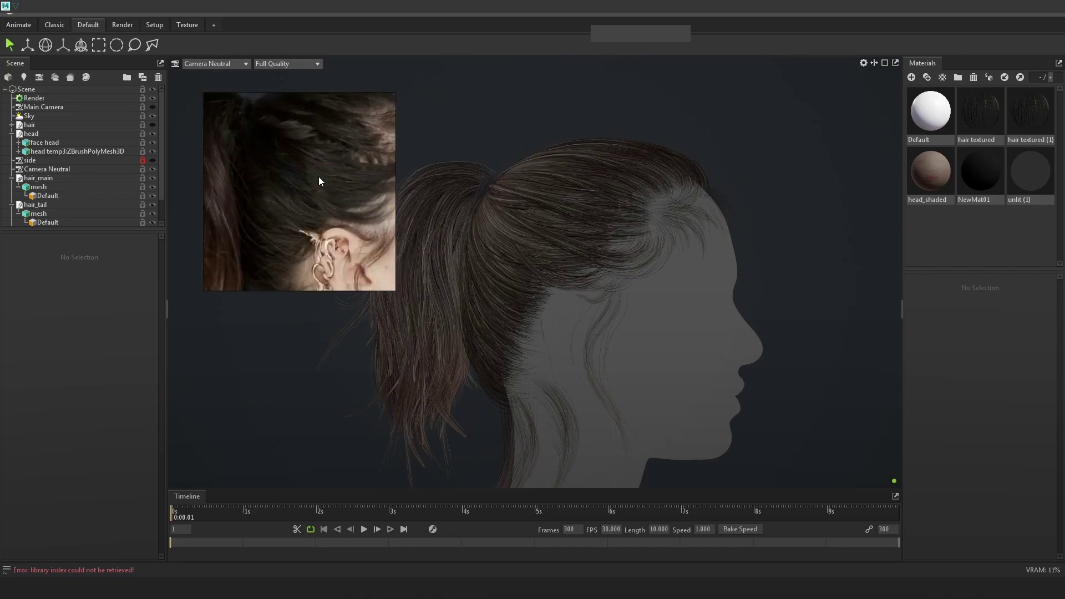
{"action": "left_click", "coordinate": [540, 227]}
{"action": "left_click_drag", "start_coordinate": [540, 226], "coordinate": [630, 224]}
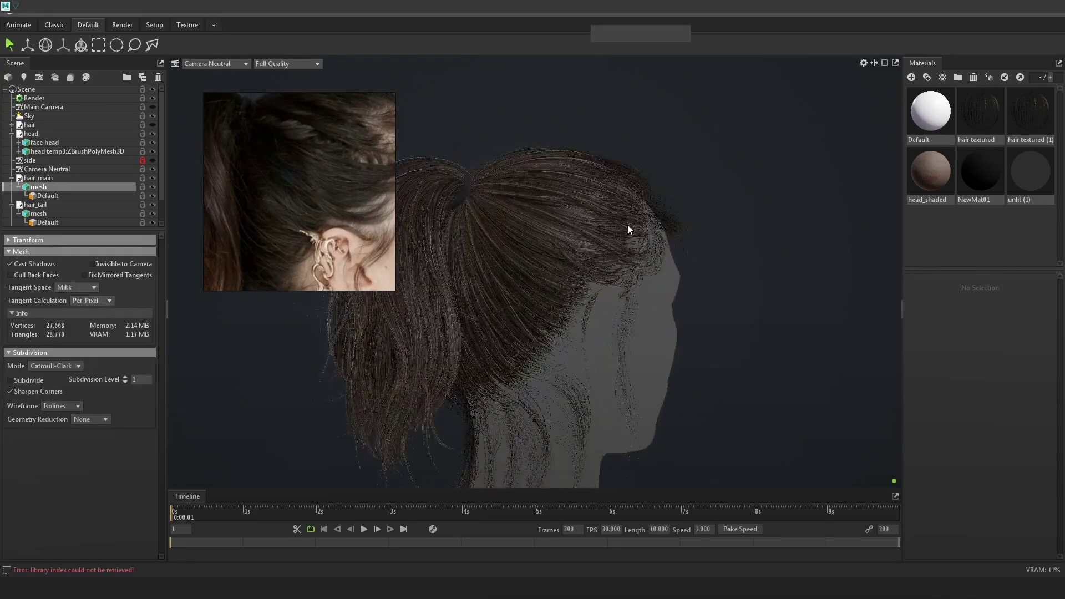
{"action": "left_click_drag", "start_coordinate": [709, 232], "coordinate": [730, 233]}
{"action": "left_click_drag", "start_coordinate": [577, 219], "coordinate": [510, 227]}
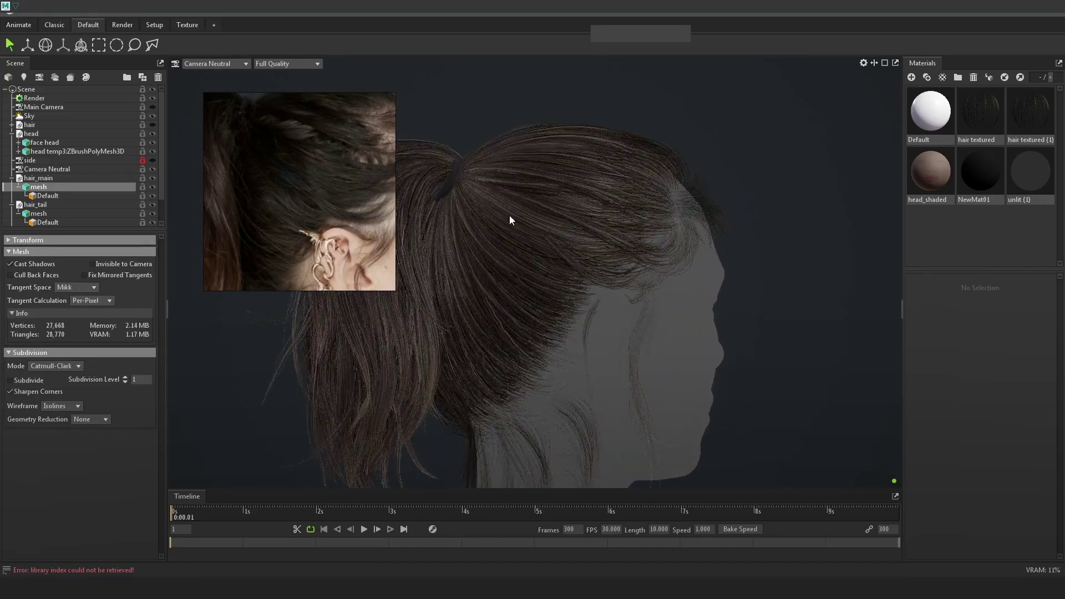
{"action": "left_click_drag", "start_coordinate": [603, 244], "coordinate": [667, 269]}
{"action": "scroll", "coordinate": [667, 269], "scroll_direction": "up", "scroll_amount": 2}
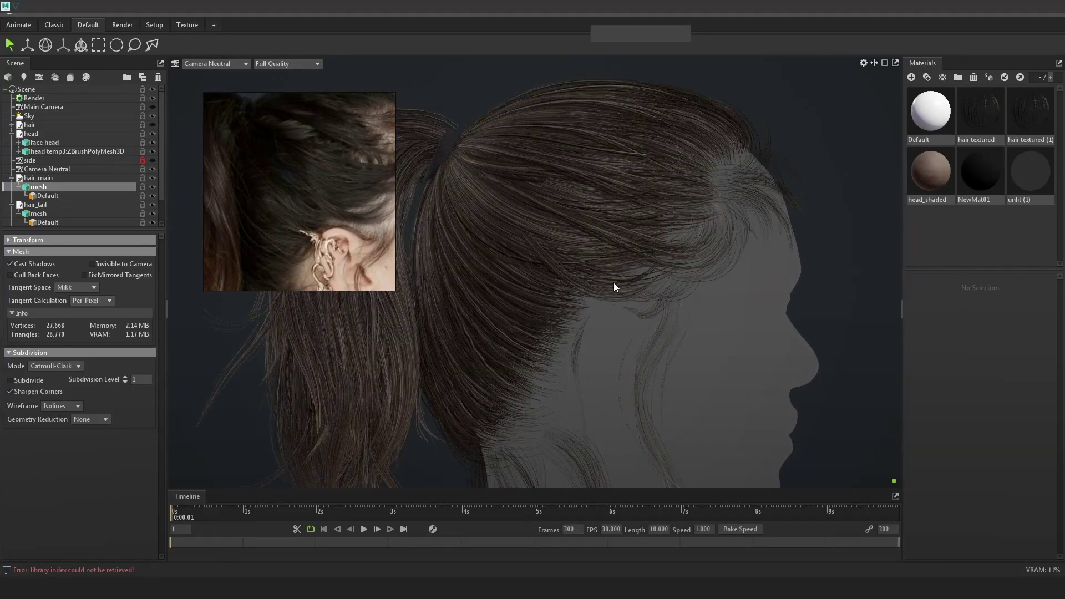
{"action": "scroll", "coordinate": [299, 175], "scroll_direction": "up", "scroll_amount": 2}
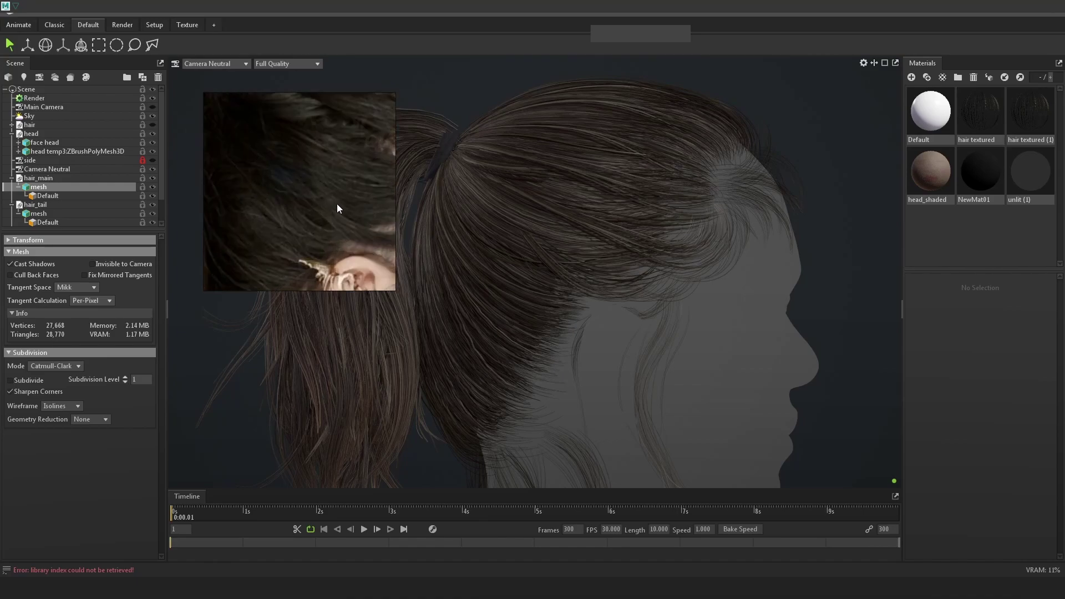
{"action": "scroll", "coordinate": [347, 215], "scroll_direction": "down", "scroll_amount": 2}
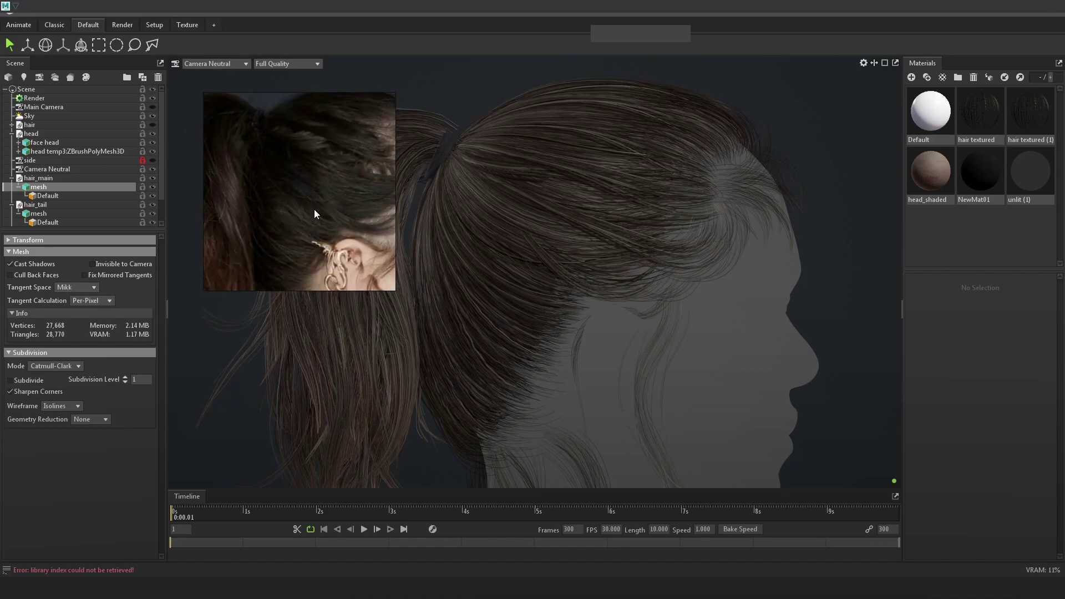
{"action": "left_click_drag", "start_coordinate": [633, 239], "coordinate": [576, 236]}
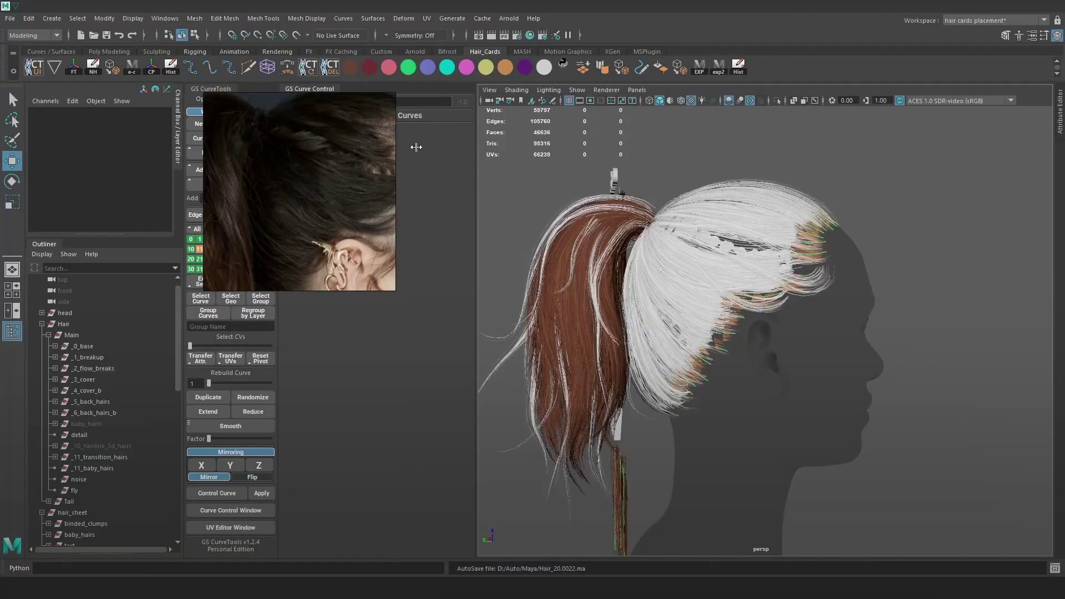
- In Maya, move the reference photo clear of the tool settings and hide the Tail group
{"action": "left_click_drag", "start_coordinate": [416, 147], "coordinate": [959, 191]}
{"action": "left_click_drag", "start_coordinate": [796, 214], "coordinate": [704, 223], "text": "alt"}
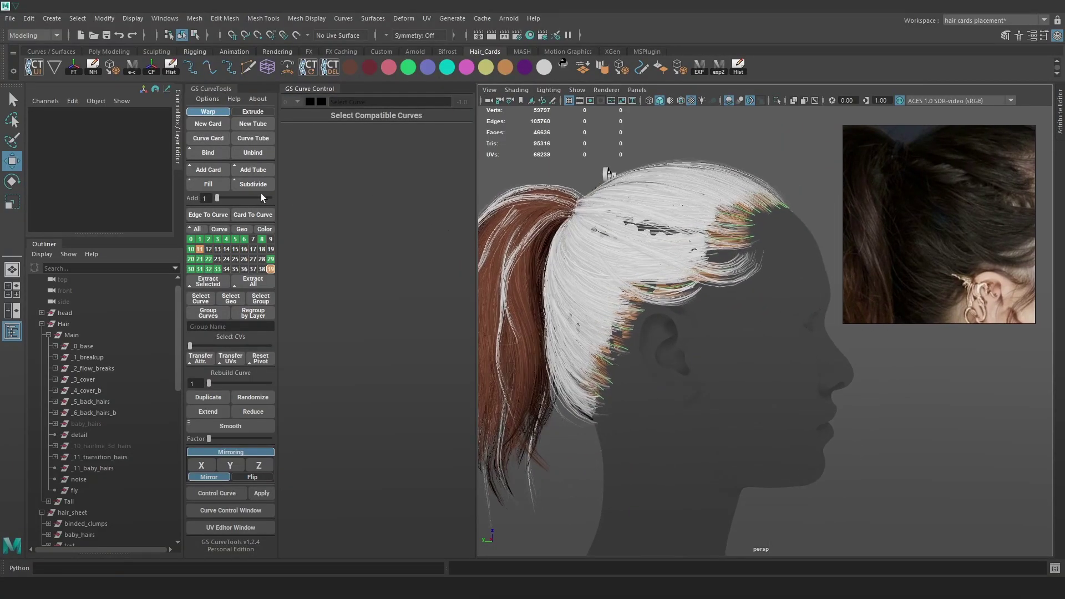
{"action": "left_click", "coordinate": [48, 335]}
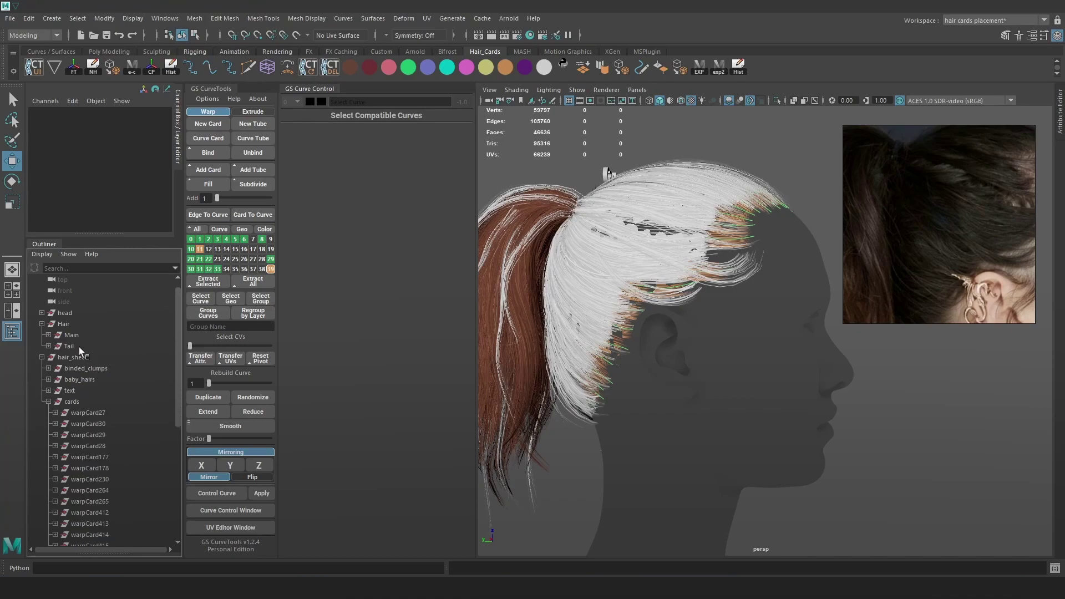
{"action": "left_click", "coordinate": [78, 346]}
{"action": "key", "text": "ctrl+h"}
{"action": "left_click_drag", "start_coordinate": [731, 271], "coordinate": [699, 239], "text": "alt"}
- Collapse the hair_sheet group, expand Main, and isolate the _0_base and _1_breakup groups
{"action": "left_click", "coordinate": [49, 400]}
{"action": "left_click", "coordinate": [42, 368]}
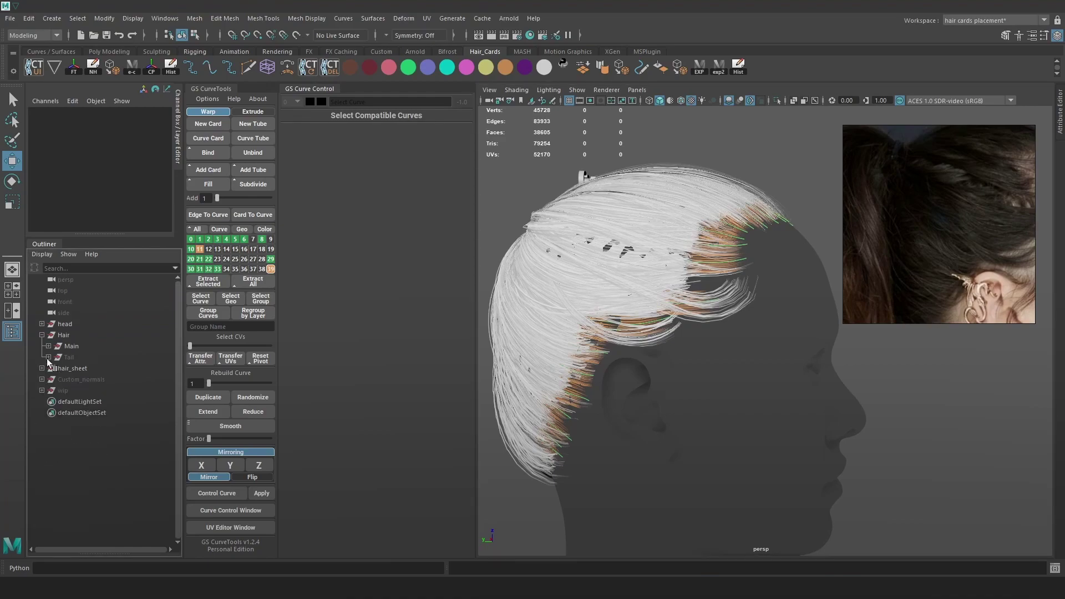
{"action": "left_click", "coordinate": [48, 346]}
{"action": "left_click", "coordinate": [99, 358]}
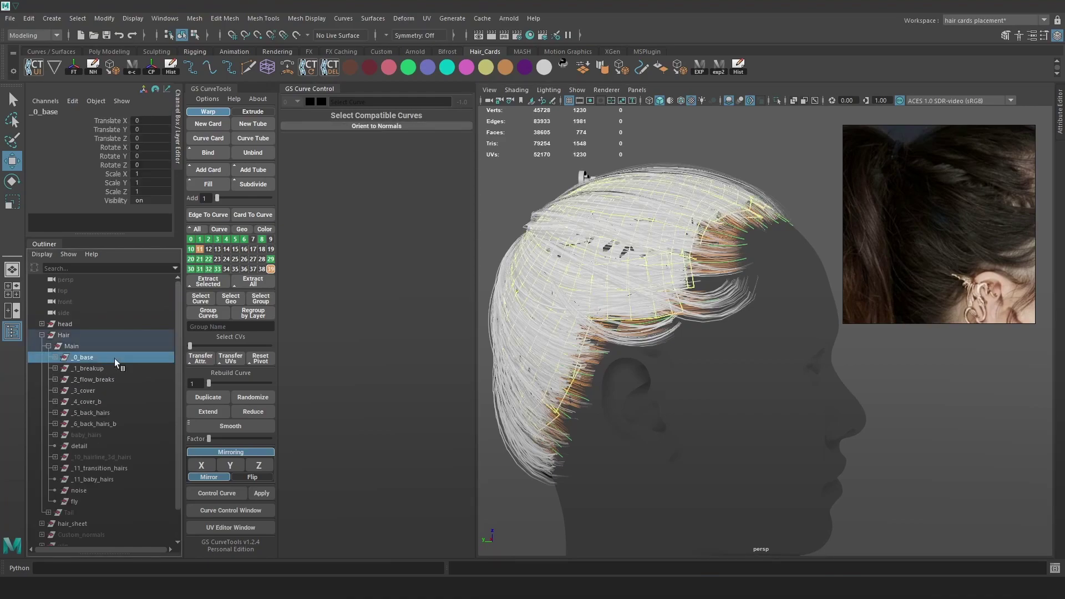
{"action": "scroll", "coordinate": [744, 245], "scroll_direction": "up", "scroll_amount": 2}
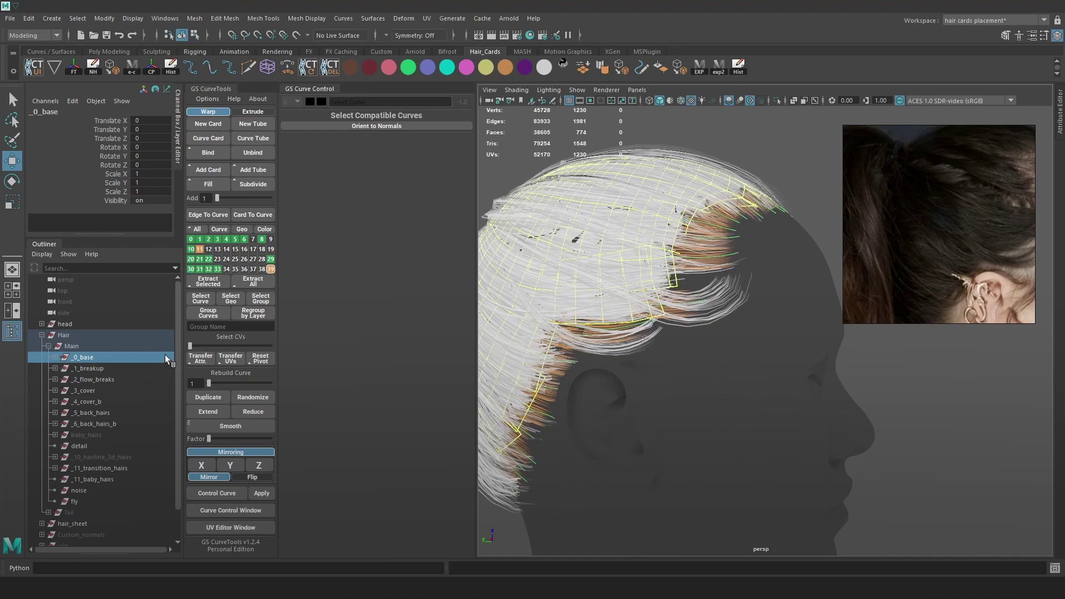
{"action": "left_click", "coordinate": [98, 368], "text": "shift"}
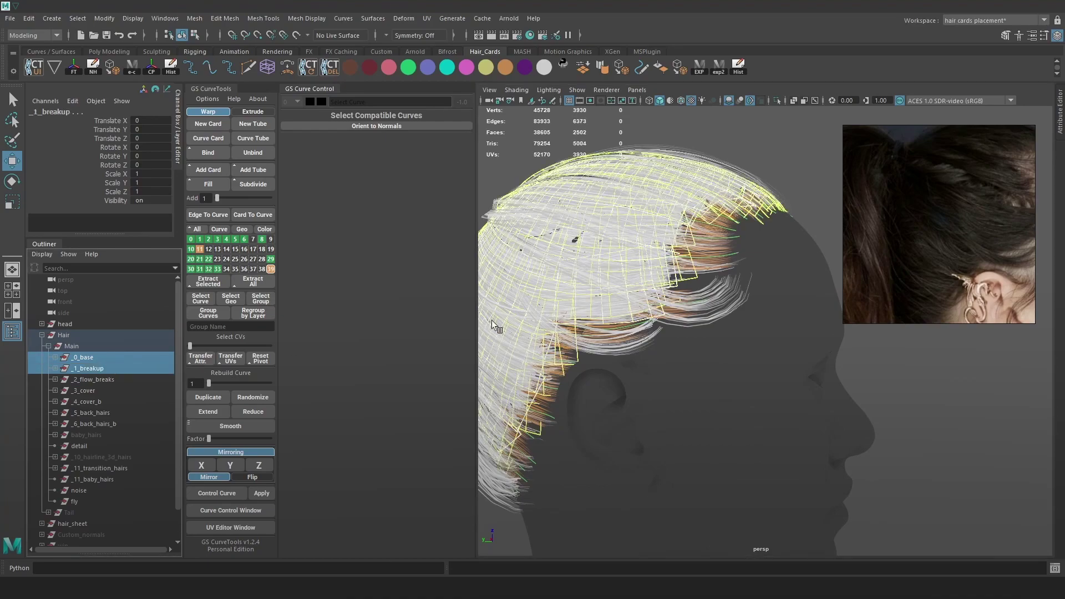
{"action": "left_click", "coordinate": [777, 100]}
- Display the curves together with the cards for curve layers 0 to 6 and 8
{"action": "left_click", "coordinate": [191, 239]}
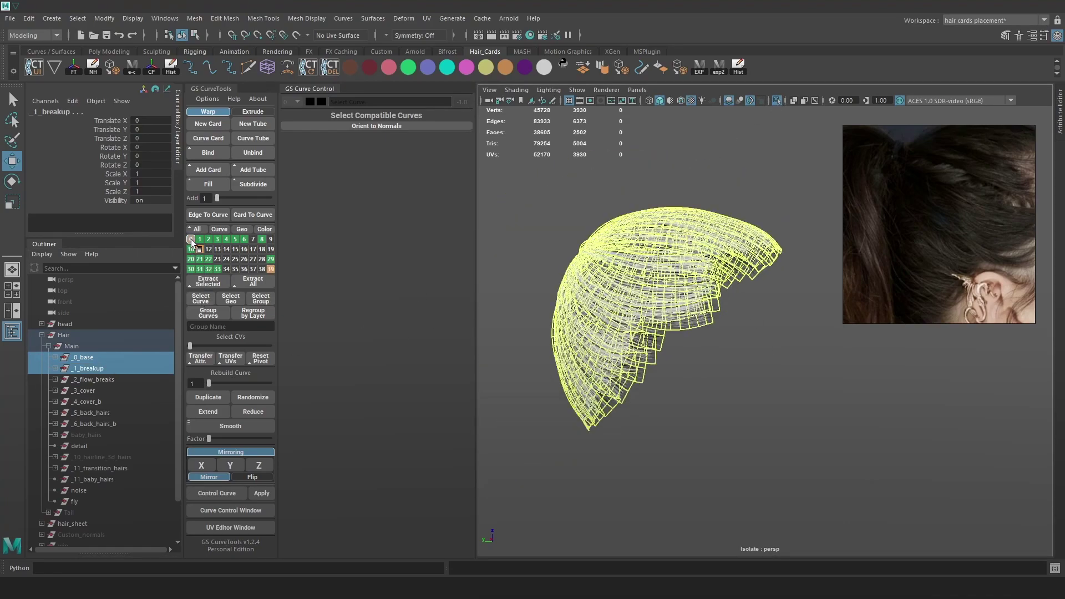
{"action": "left_click", "coordinate": [200, 239]}
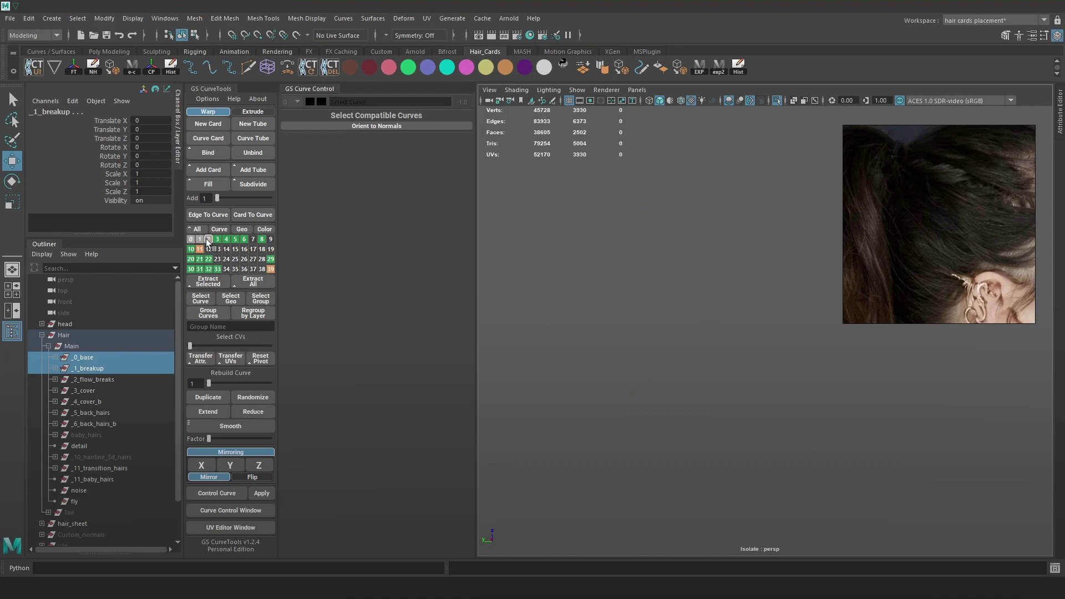
{"action": "left_click", "coordinate": [204, 238]}
{"action": "left_click", "coordinate": [190, 239]}
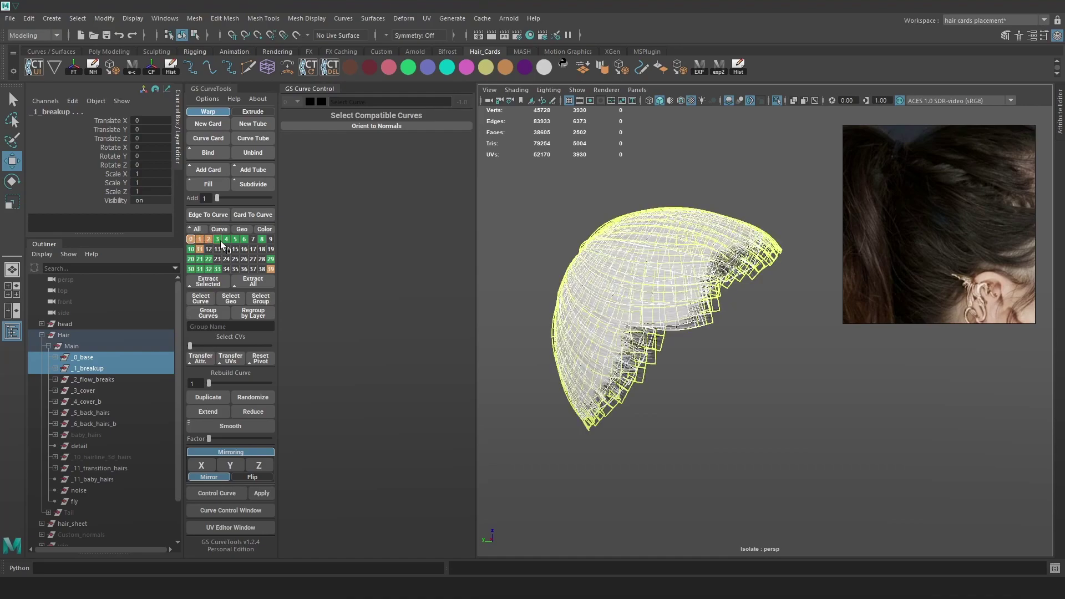
{"action": "left_click", "coordinate": [261, 239]}
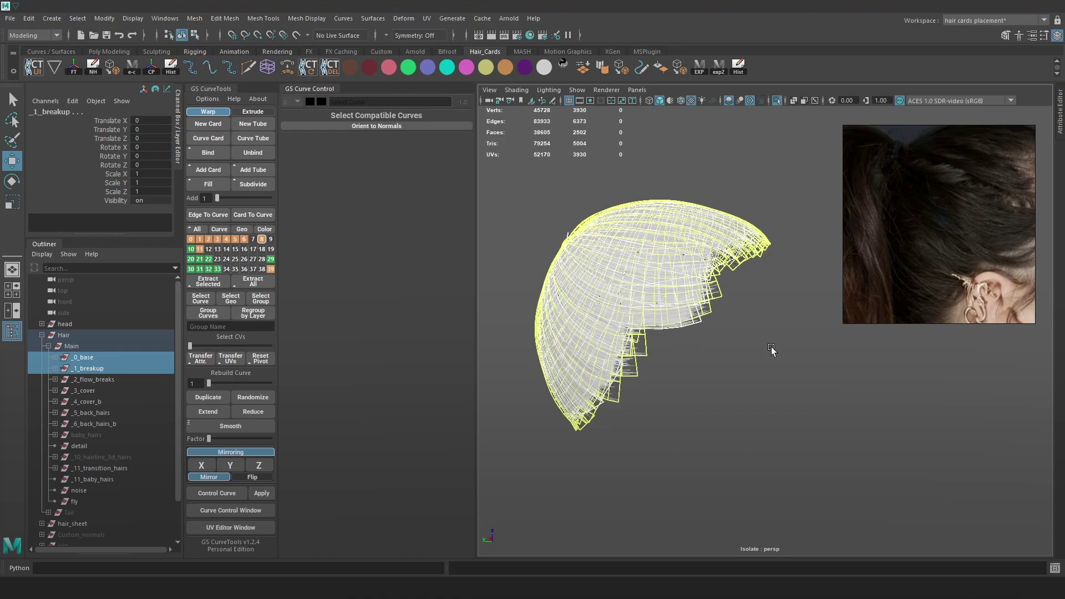
- Select all isolated base and breakup curves in wireframe, color their cards brown, and return to textured shading
{"action": "left_click", "coordinate": [759, 401]}
{"action": "key", "text": "4"}
{"action": "left_click_drag", "start_coordinate": [836, 482], "coordinate": [482, 115]}
{"action": "right_click_drag", "start_coordinate": [573, 191], "coordinate": [592, 170], "text": "alt"}
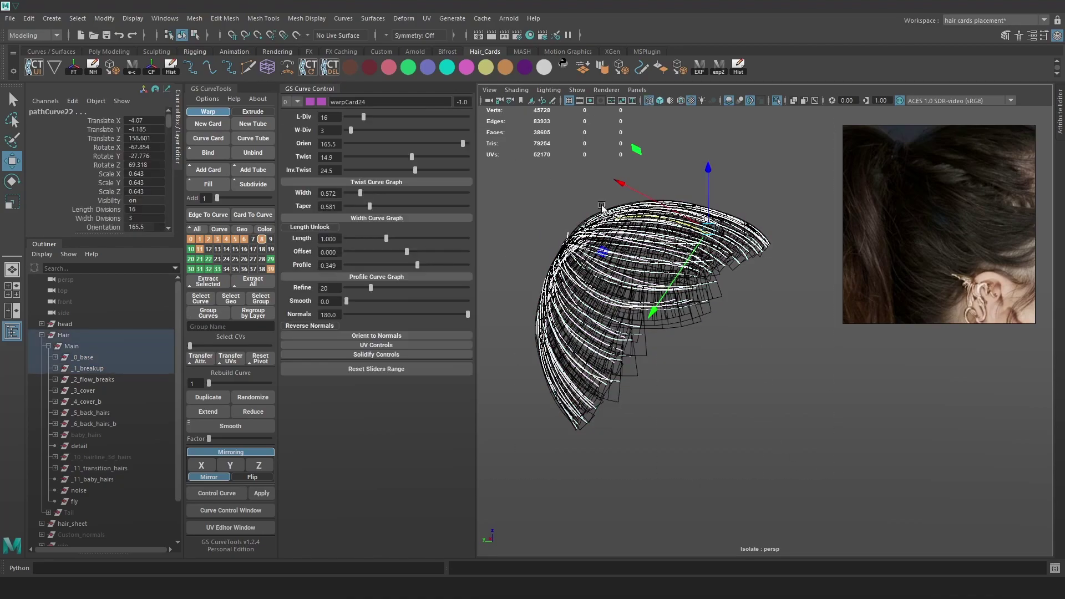
{"action": "middle_click_drag", "start_coordinate": [592, 170], "coordinate": [646, 176], "text": "alt"}
{"action": "left_click", "coordinate": [351, 67]}
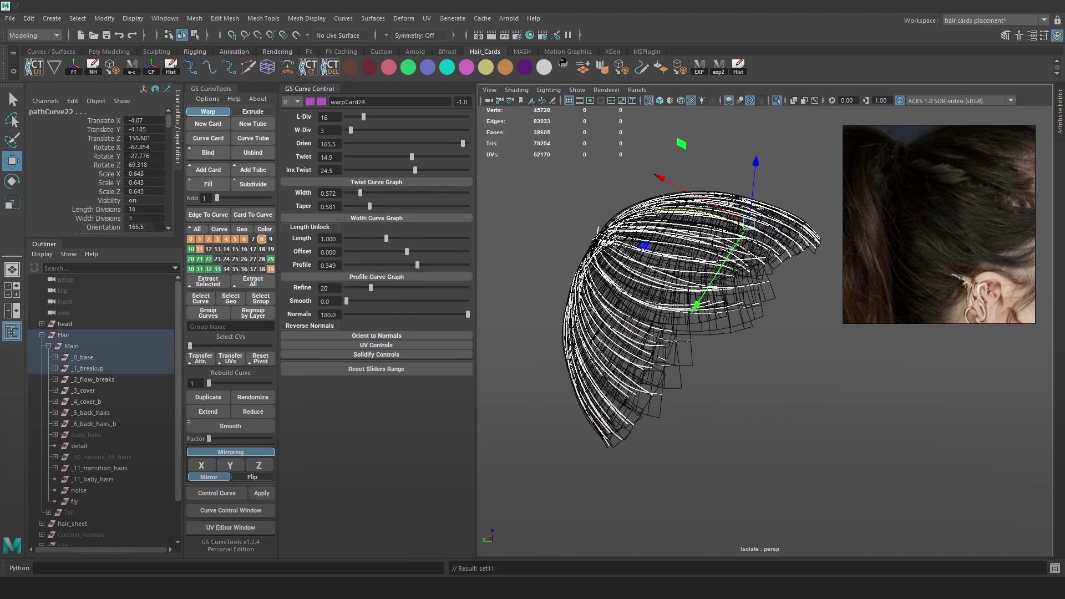
{"action": "left_click", "coordinate": [653, 430]}
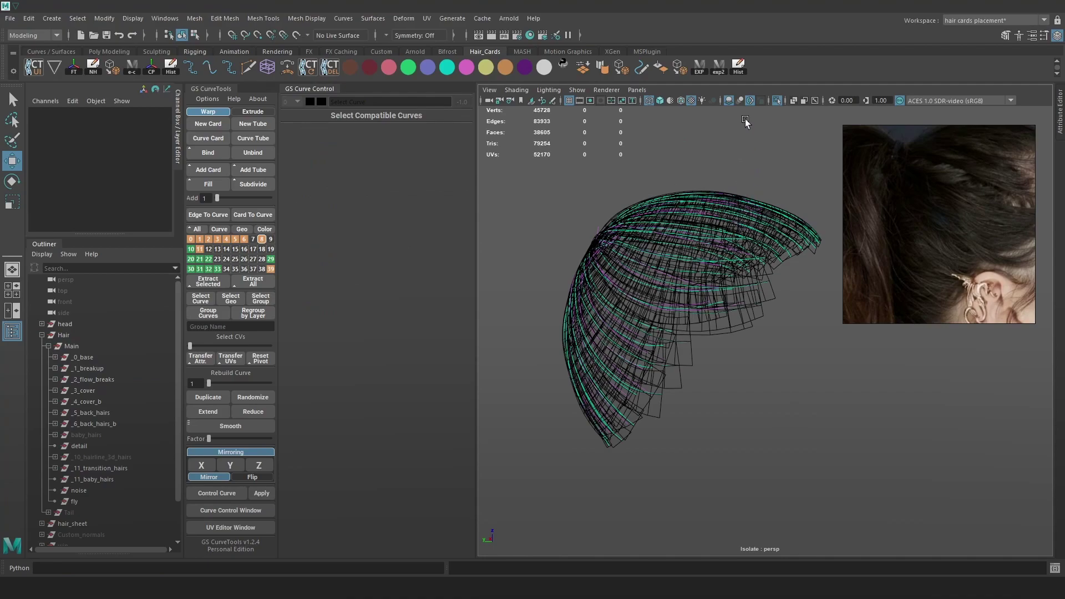
{"action": "key", "text": "6"}
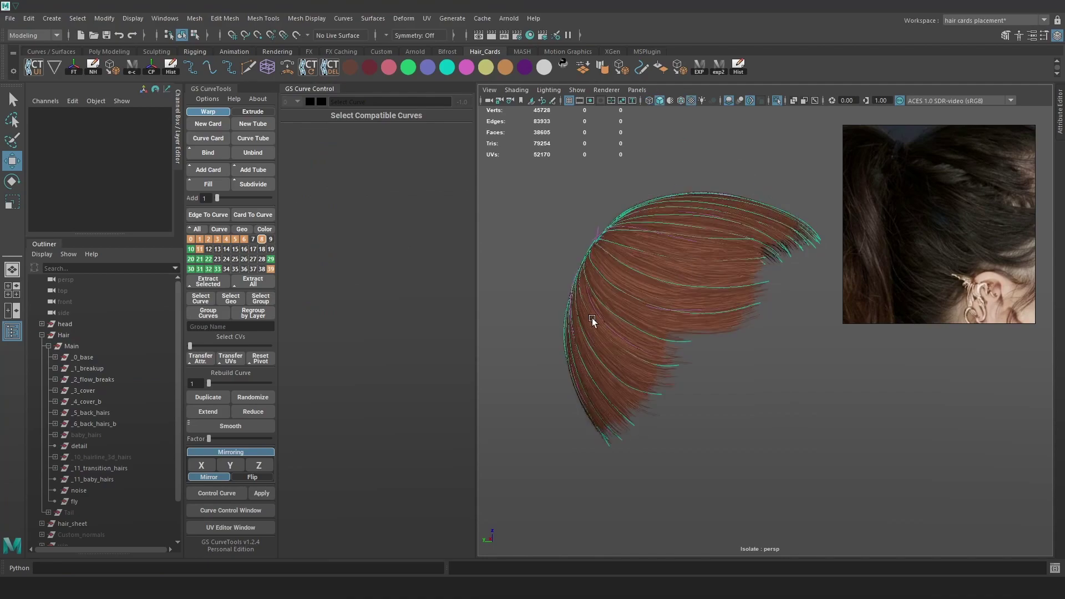
- Restore the original display of curve layers 0 and 1 and end the isolated view
{"action": "right_click_drag", "start_coordinate": [191, 241], "coordinate": [160, 262]}
{"action": "right_click", "coordinate": [199, 241]}
{"action": "left_click", "coordinate": [778, 99]}
{"action": "left_click_drag", "start_coordinate": [728, 213], "coordinate": [749, 220], "text": "alt"}
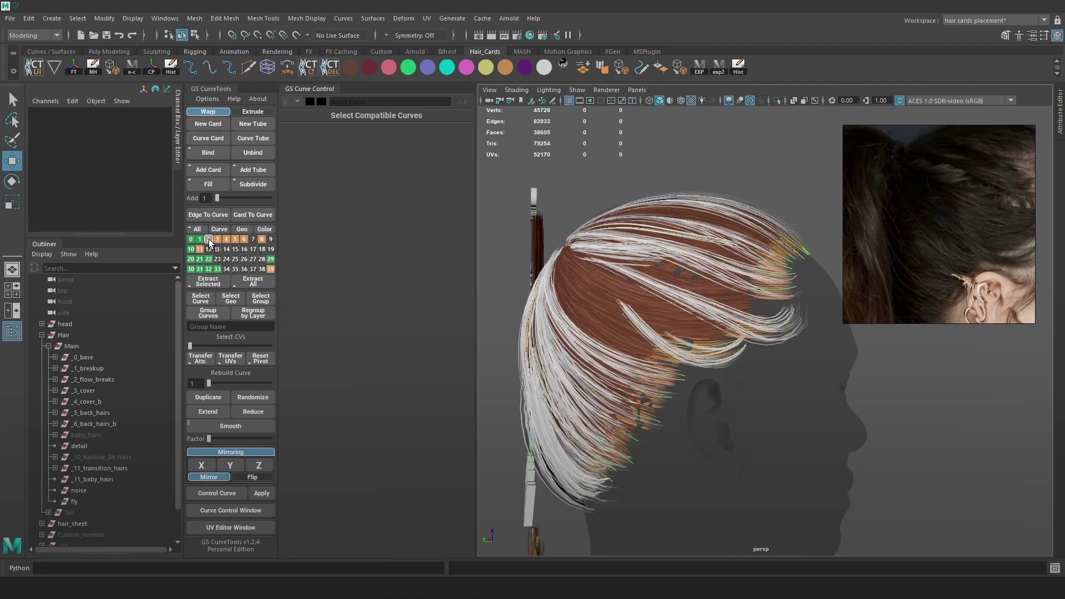
- Select the flow-break curves on layer 2 and color their cards turquoise
{"action": "right_click_drag", "start_coordinate": [209, 238], "coordinate": [162, 236]}
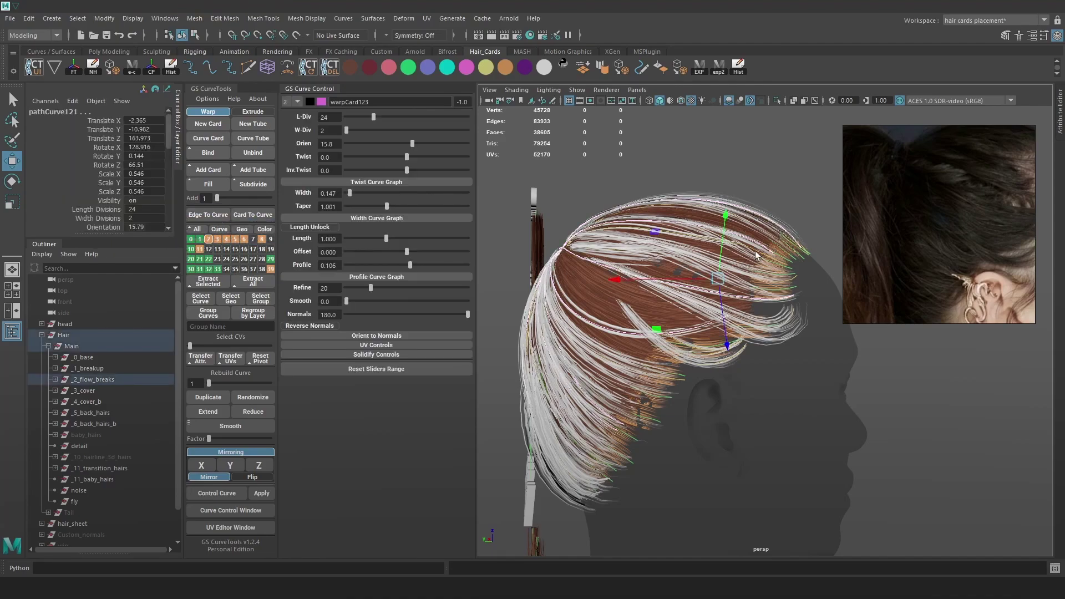
{"action": "left_click", "coordinate": [447, 68]}
{"action": "right_click_drag", "start_coordinate": [623, 180], "coordinate": [670, 189], "text": "alt"}
{"action": "left_click", "coordinate": [732, 153]}
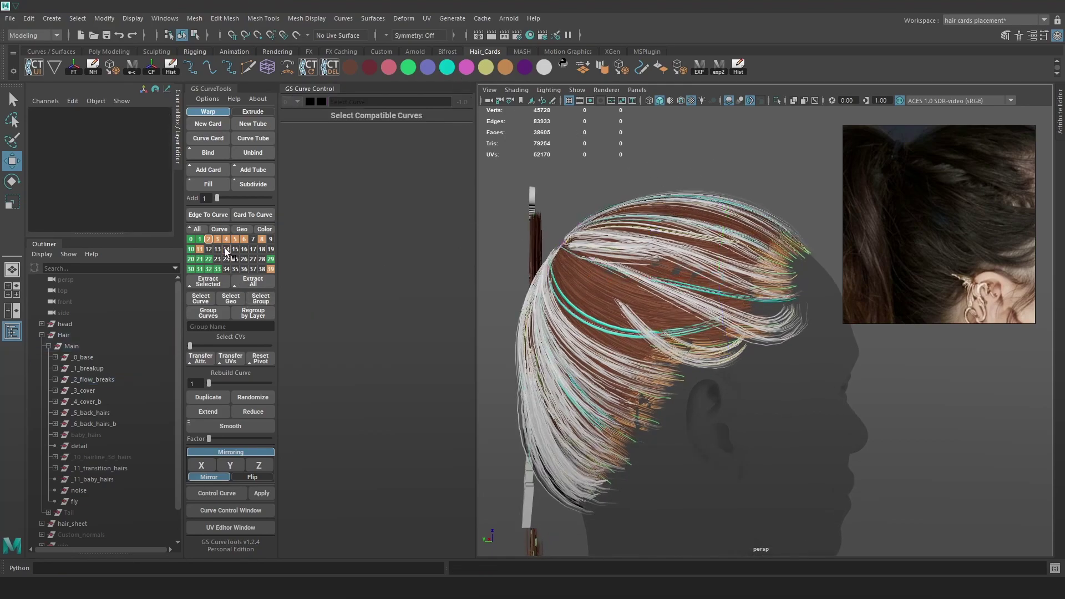
- Color the back hair cards on layers 5 and 6 purple
{"action": "right_click_drag", "start_coordinate": [226, 237], "coordinate": [181, 237]}
{"action": "left_click_drag", "start_coordinate": [662, 306], "coordinate": [688, 312], "text": "alt"}
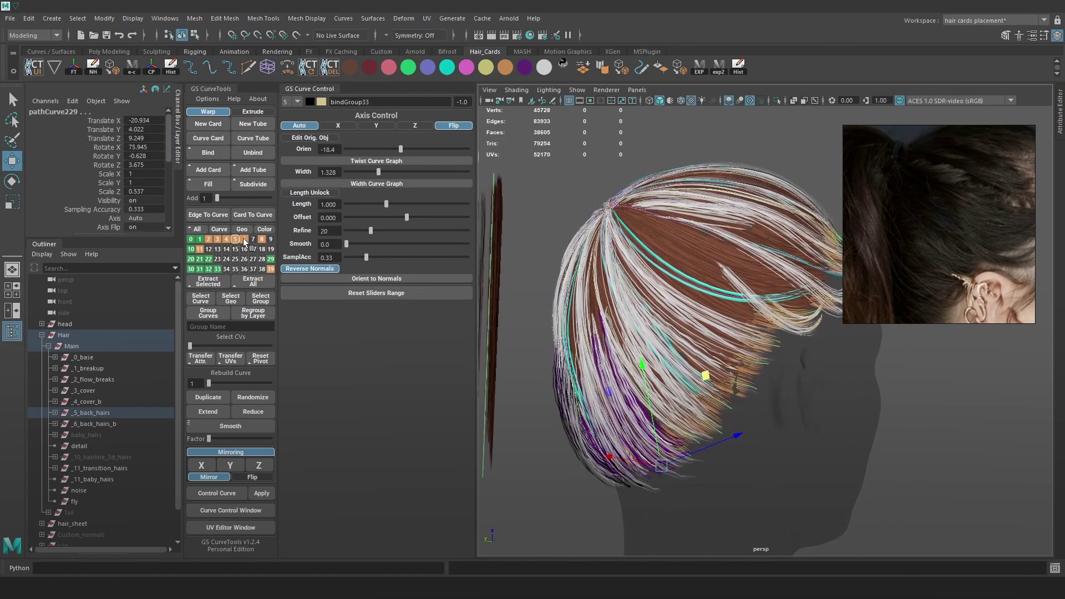
{"action": "right_click_drag", "start_coordinate": [244, 239], "coordinate": [181, 238]}
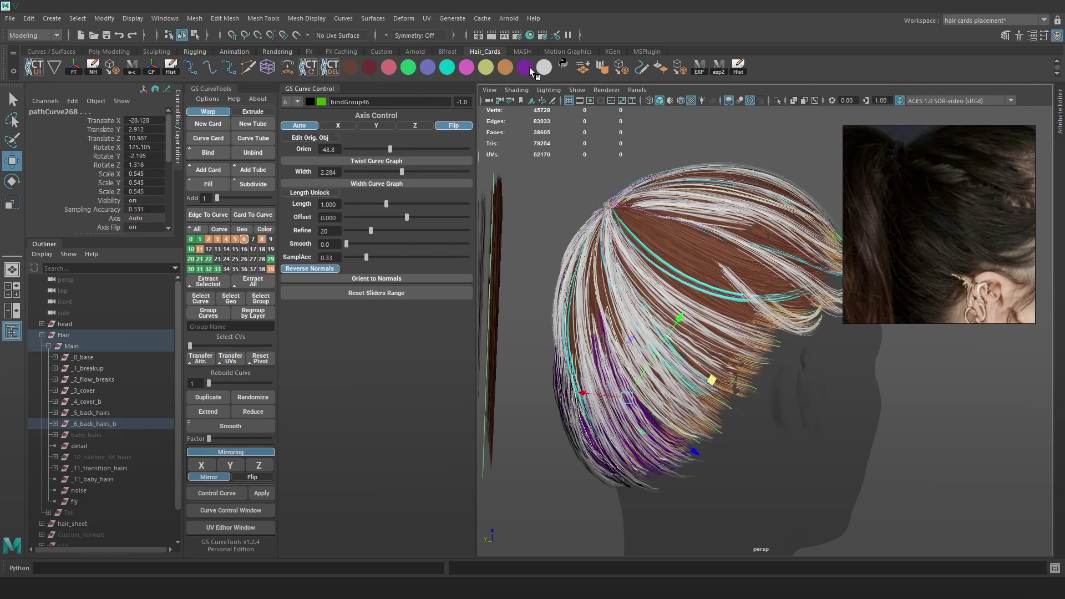
{"action": "left_click", "coordinate": [536, 203]}
- Examine the color-coded hair layers around the head alongside the reference photo
{"action": "left_click_drag", "start_coordinate": [536, 203], "coordinate": [702, 332], "text": "alt"}
{"action": "scroll", "coordinate": [925, 240], "scroll_direction": "up", "scroll_amount": 2}
{"action": "left_click_drag", "start_coordinate": [776, 310], "coordinate": [688, 273], "text": "alt"}
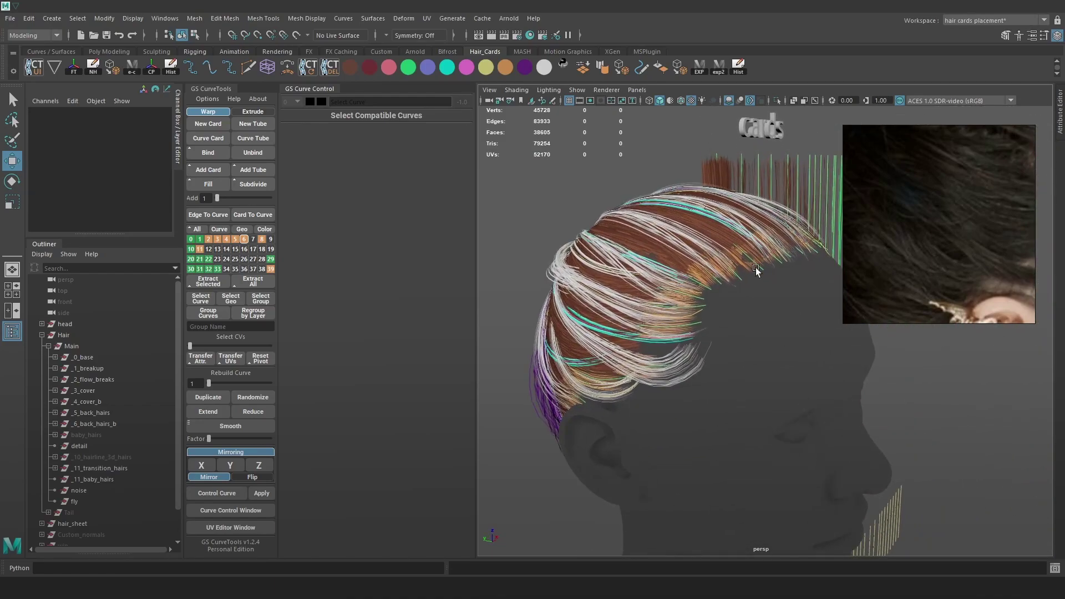
{"action": "scroll", "coordinate": [749, 249], "scroll_direction": "down", "scroll_amount": 4}
{"action": "left_click_drag", "start_coordinate": [750, 243], "coordinate": [706, 290], "text": "alt"}
{"action": "scroll", "coordinate": [707, 289], "scroll_direction": "up", "scroll_amount": 5}
{"action": "left_click_drag", "start_coordinate": [598, 361], "coordinate": [754, 337], "text": "alt"}
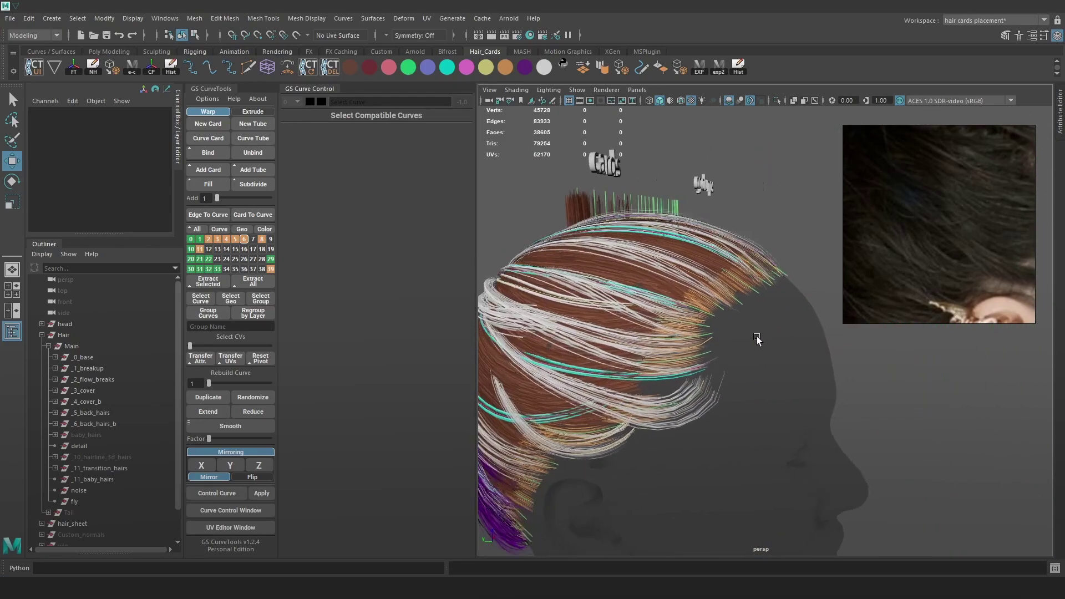
- Try to reshape the curved cover clump above the ear by moving its curve control points
{"action": "scroll", "coordinate": [753, 339], "scroll_direction": "up", "scroll_amount": 6}
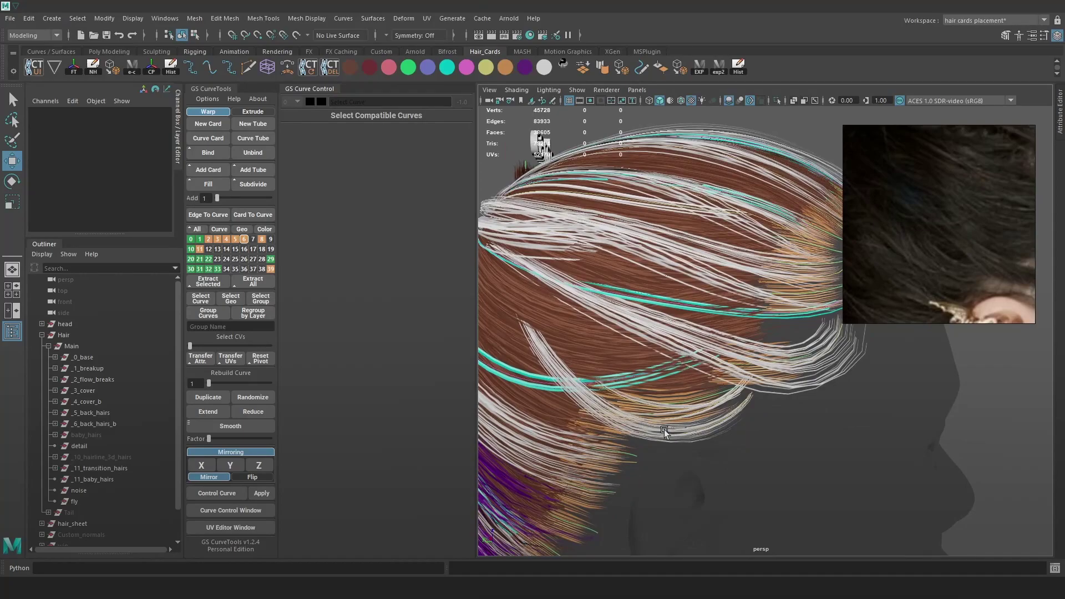
{"action": "key", "text": "4"}
{"action": "left_click", "coordinate": [554, 367]}
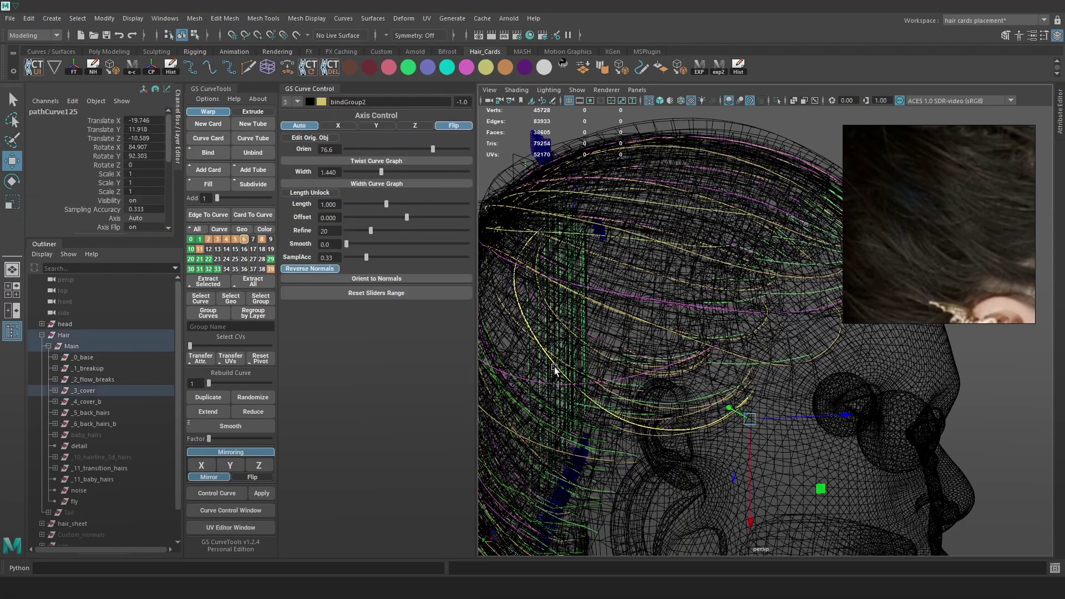
{"action": "key", "text": "6"}
{"action": "left_click_drag", "start_coordinate": [580, 345], "coordinate": [703, 288], "text": "alt"}
{"action": "right_click_drag", "start_coordinate": [592, 199], "coordinate": [557, 190]}
{"action": "key", "text": "4"}
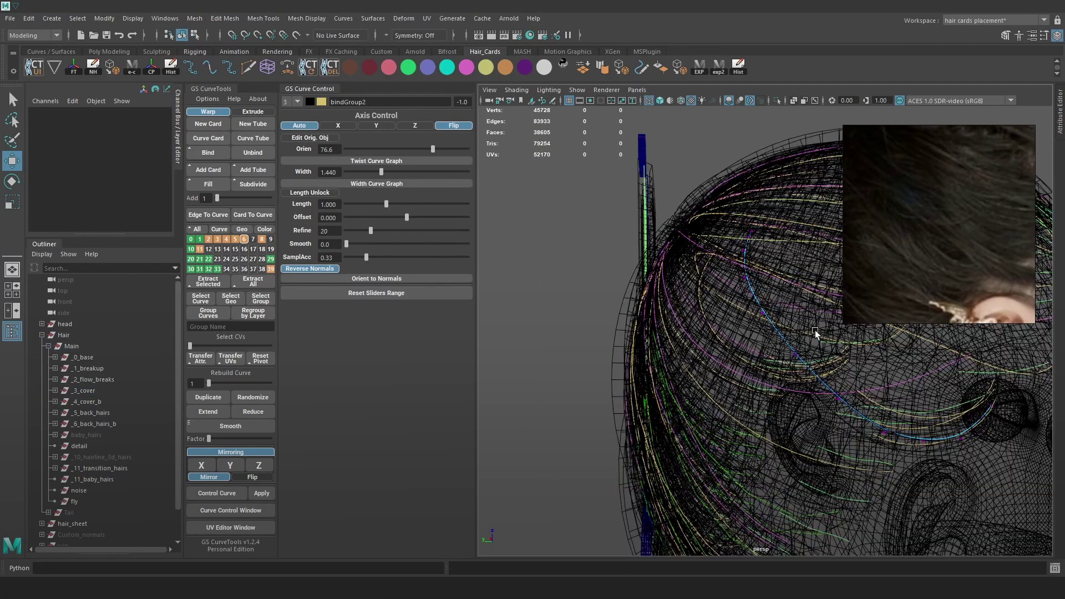
{"action": "left_click", "coordinate": [734, 315]}
{"action": "key", "text": "6"}
{"action": "left_click_drag", "start_coordinate": [735, 314], "coordinate": [687, 324]}
{"action": "key", "text": "b"}
{"action": "key", "text": "b"}
- Switch to Marmoset Toolbag and examine the side flow of the rendered ponytail alongside the reference photo
{"action": "key", "text": "alt+Tab"}
{"action": "left_click_drag", "start_coordinate": [707, 266], "coordinate": [688, 305], "text": "alt"}
{"action": "scroll", "coordinate": [688, 304], "scroll_direction": "down", "scroll_amount": 2}
{"action": "scroll", "coordinate": [950, 238], "scroll_direction": "down", "scroll_amount": 5}
{"action": "scroll", "coordinate": [950, 239], "scroll_direction": "up", "scroll_amount": 3}
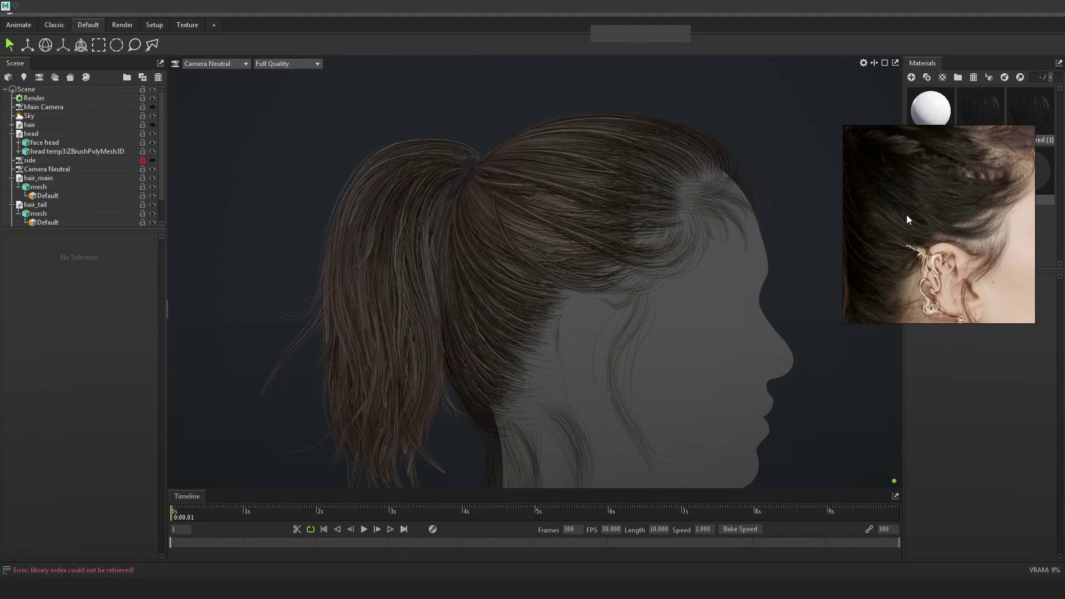
- Return to Maya and undo the last adjustment of the cover clump above the ear
{"action": "key", "text": "alt+Tab"}
{"action": "key", "text": "4"}
{"action": "left_click", "coordinate": [648, 297]}
{"action": "key", "text": "5"}
{"action": "key", "text": "ctrl+z"}
- Toggle the display mode of curve layers 6 and 5, and make layer 3 the active layer
{"action": "left_click", "coordinate": [242, 239]}
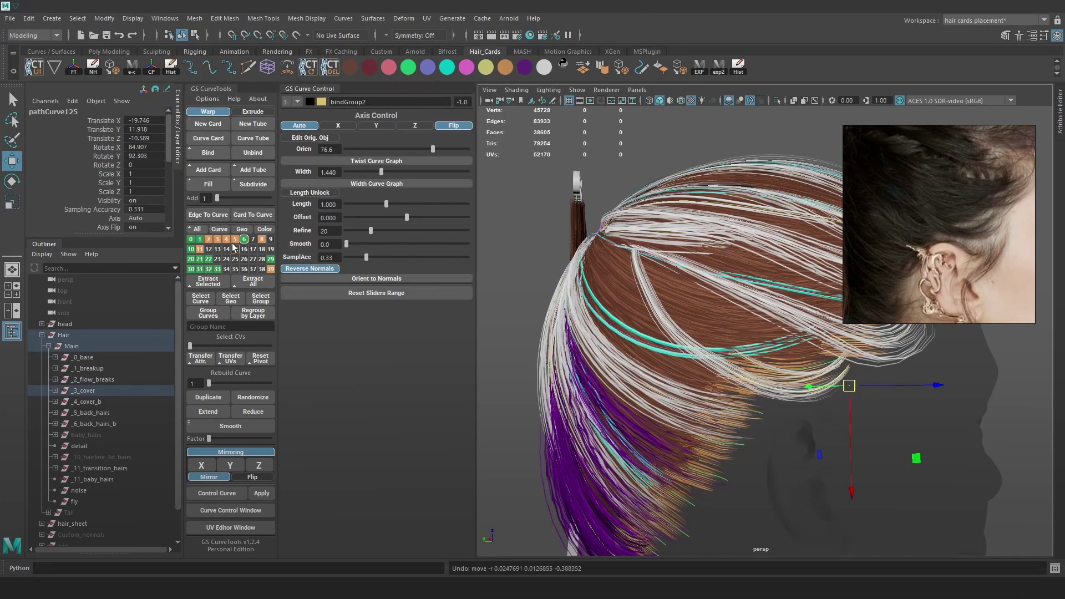
{"action": "left_click", "coordinate": [234, 240]}
{"action": "left_click", "coordinate": [217, 239]}
- Adjust the control points of the long cover clump running from the ponytail root toward the temple
{"action": "key", "text": "4"}
{"action": "right_click_drag", "start_coordinate": [508, 212], "coordinate": [483, 213]}
{"action": "key", "text": "5"}
{"action": "mouse_move", "coordinate": [720, 209]}
{"action": "left_mouse_down"}
{"action": "mouse_move", "coordinate": [631, 269]}
{"action": "mouse_move", "coordinate": [648, 280]}
{"action": "mouse_move", "coordinate": [650, 268]}
{"action": "left_mouse_up"}
{"action": "mouse_move", "coordinate": [650, 268]}
{"action": "left_mouse_down"}
{"action": "mouse_move", "coordinate": [625, 266]}
{"action": "mouse_move", "coordinate": [651, 271]}
{"action": "mouse_move", "coordinate": [624, 287]}
{"action": "left_mouse_up"}
{"action": "left_click_drag", "start_coordinate": [633, 281], "coordinate": [641, 282]}
{"action": "left_click_drag", "start_coordinate": [641, 282], "coordinate": [685, 277], "text": "alt"}
- Export the hair with exp2 and examine the ponytail's side view in Marmoset Toolbag
{"action": "left_click", "coordinate": [719, 67]}
{"action": "key", "text": "alt+Tab"}
{"action": "scroll", "coordinate": [949, 217], "scroll_direction": "down", "scroll_amount": 3}
{"action": "scroll", "coordinate": [946, 218], "scroll_direction": "up", "scroll_amount": 2}
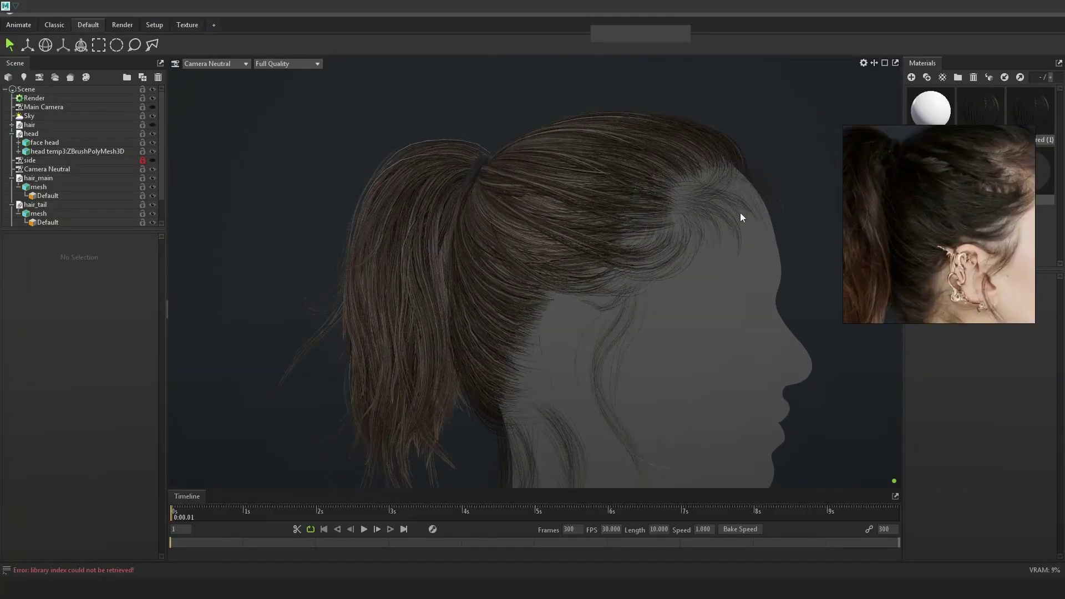
- Return to Maya and examine the cover clumps on the side of the head
{"action": "key", "text": "alt+Tab"}
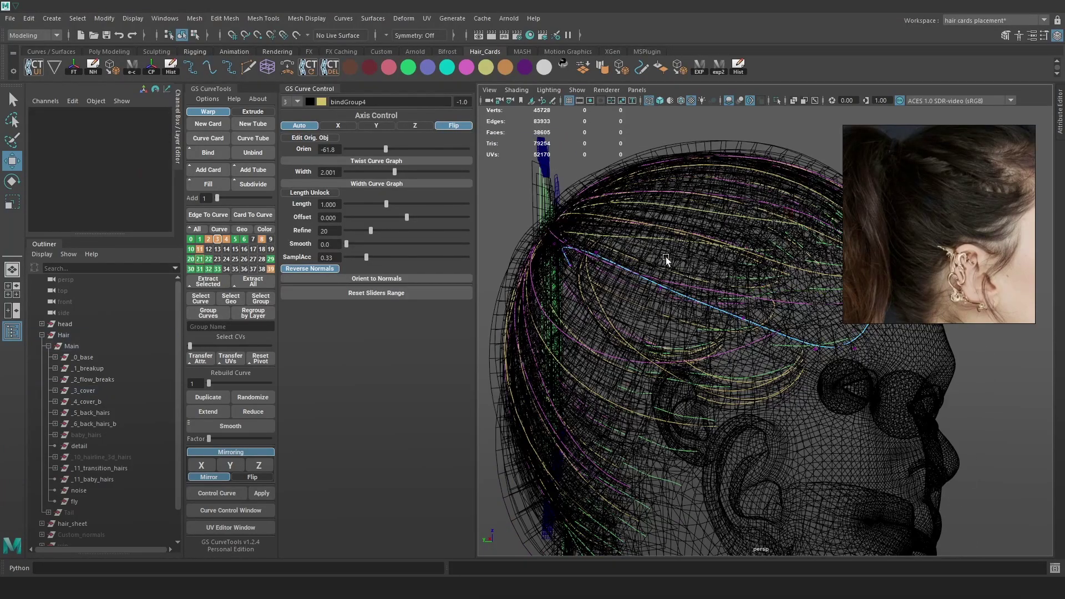
{"action": "left_click", "coordinate": [666, 251]}
{"action": "key", "text": "ctrl+z"}
{"action": "key", "text": "6"}
{"action": "left_click_drag", "start_coordinate": [599, 308], "coordinate": [668, 326], "text": "alt"}
{"action": "key", "text": "f"}
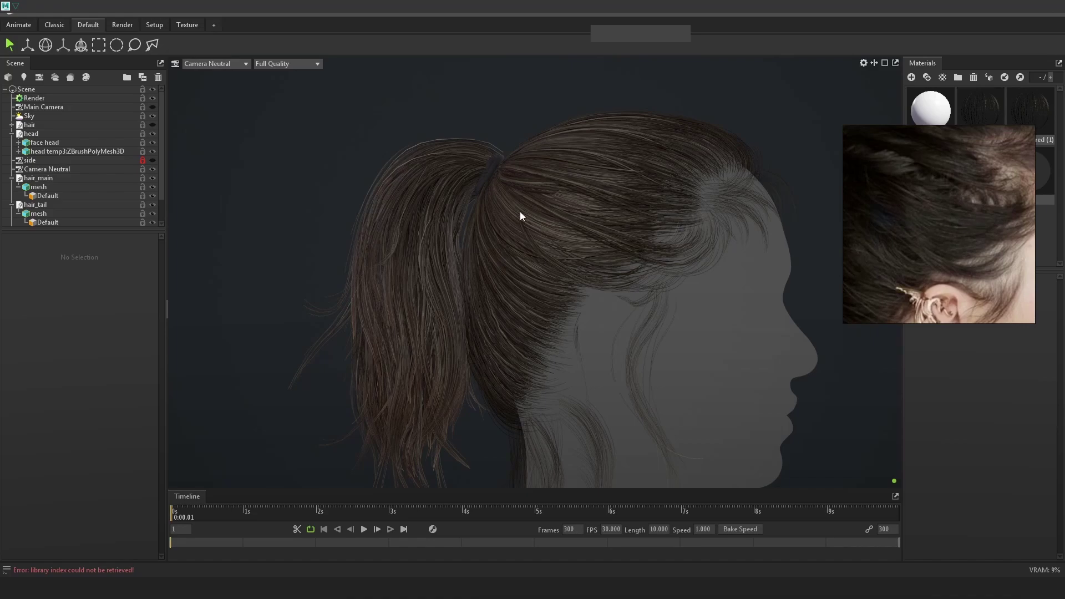
- Return to Maya and duplicate three thin strand cards from the card row of the hair sheet
{"action": "key", "text": "alt+Tab"}
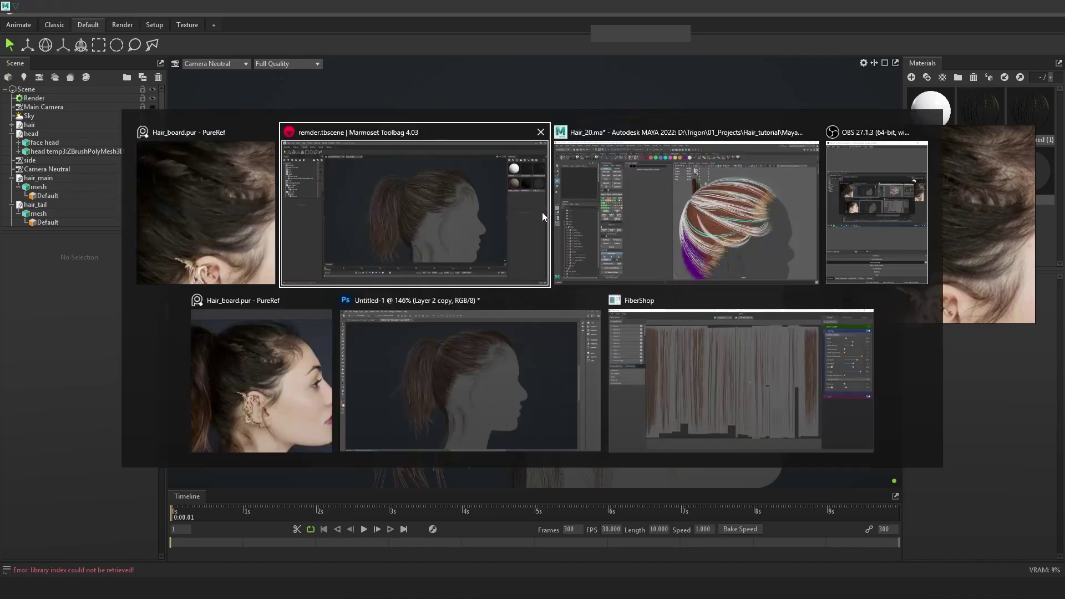
{"action": "left_click", "coordinate": [584, 232]}
{"action": "scroll", "coordinate": [595, 310], "scroll_direction": "down", "scroll_amount": 6}
{"action": "middle_click_drag", "start_coordinate": [965, 326], "coordinate": [785, 372], "text": "alt"}
{"action": "scroll", "coordinate": [785, 371], "scroll_direction": "up", "scroll_amount": 6}
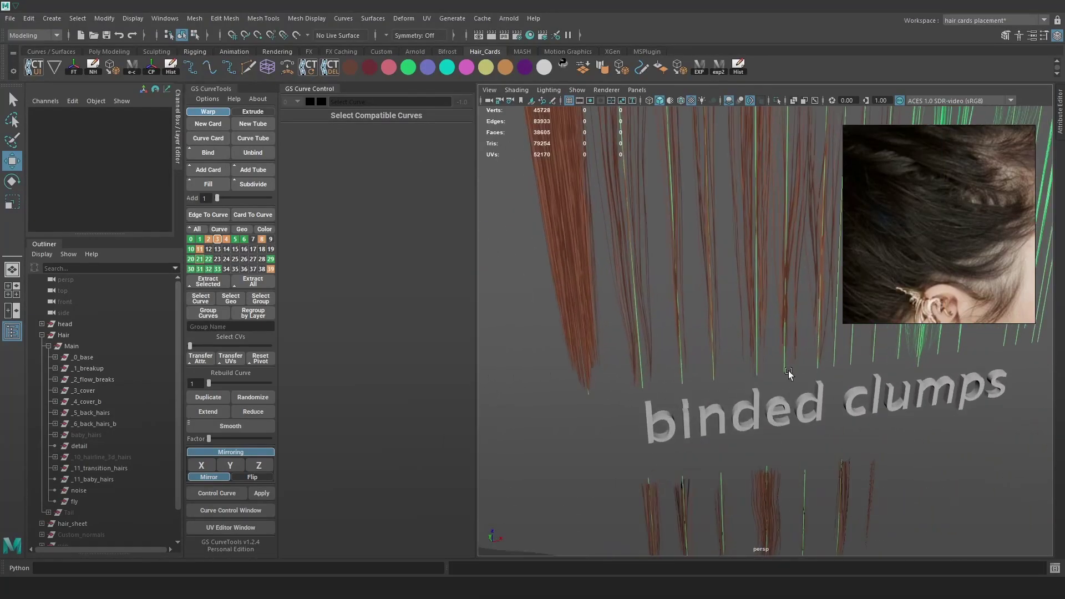
{"action": "left_click_drag", "start_coordinate": [786, 372], "coordinate": [758, 328], "text": "alt"}
{"action": "middle_click_drag", "start_coordinate": [707, 334], "coordinate": [640, 392], "text": "alt"}
{"action": "left_click_drag", "start_coordinate": [640, 392], "coordinate": [667, 315], "text": "alt"}
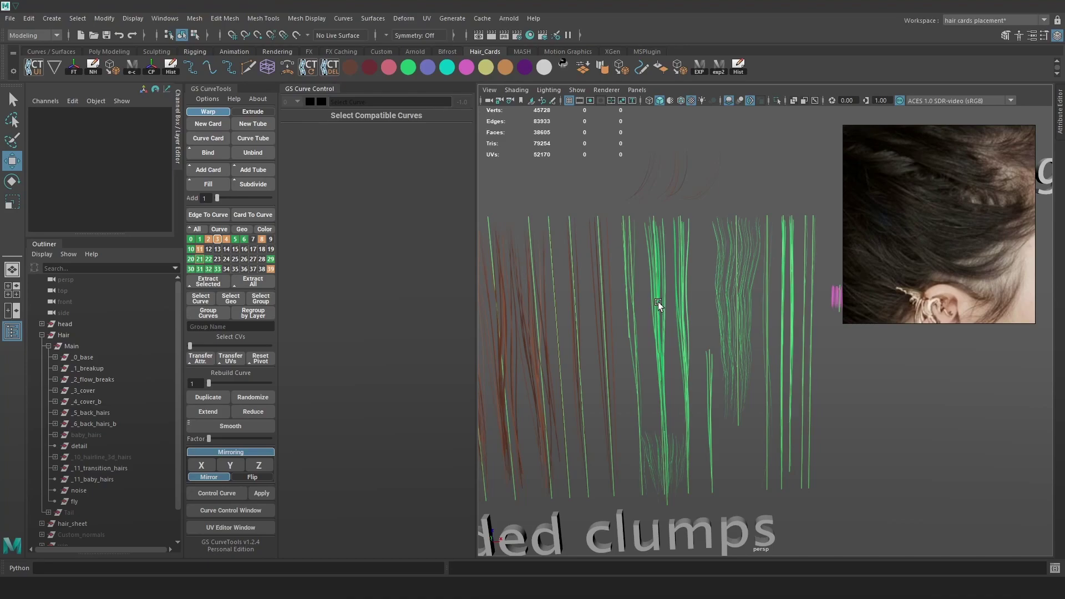
{"action": "left_click", "coordinate": [658, 302]}
{"action": "left_click_drag", "start_coordinate": [658, 302], "coordinate": [710, 329], "text": "alt"}
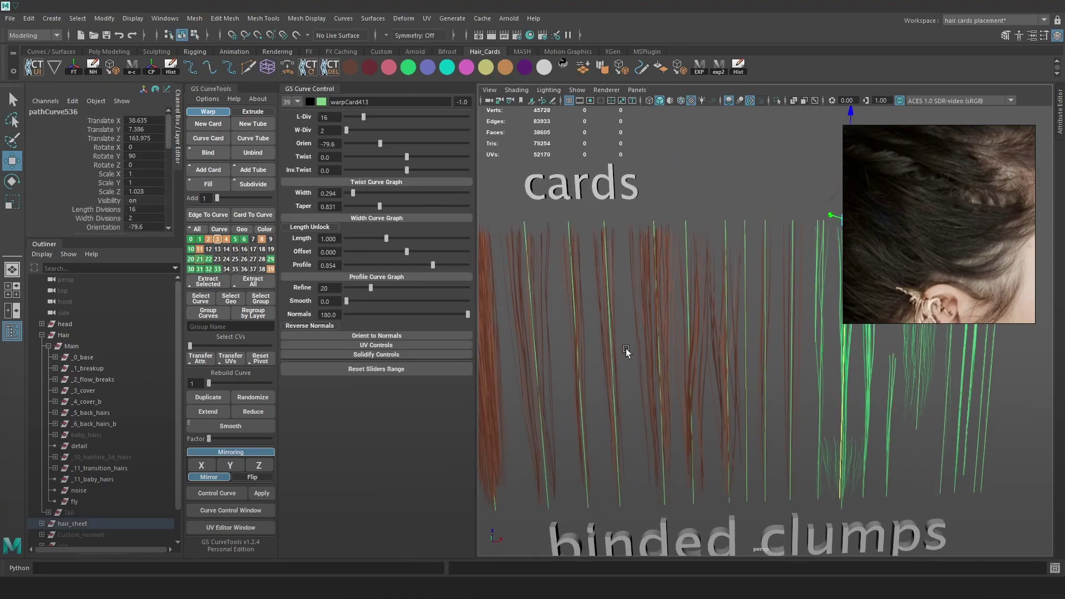
{"action": "left_click_drag", "start_coordinate": [560, 319], "coordinate": [559, 319], "text": "shift"}
{"action": "scroll", "coordinate": [643, 324], "scroll_direction": "down", "scroll_amount": 6}
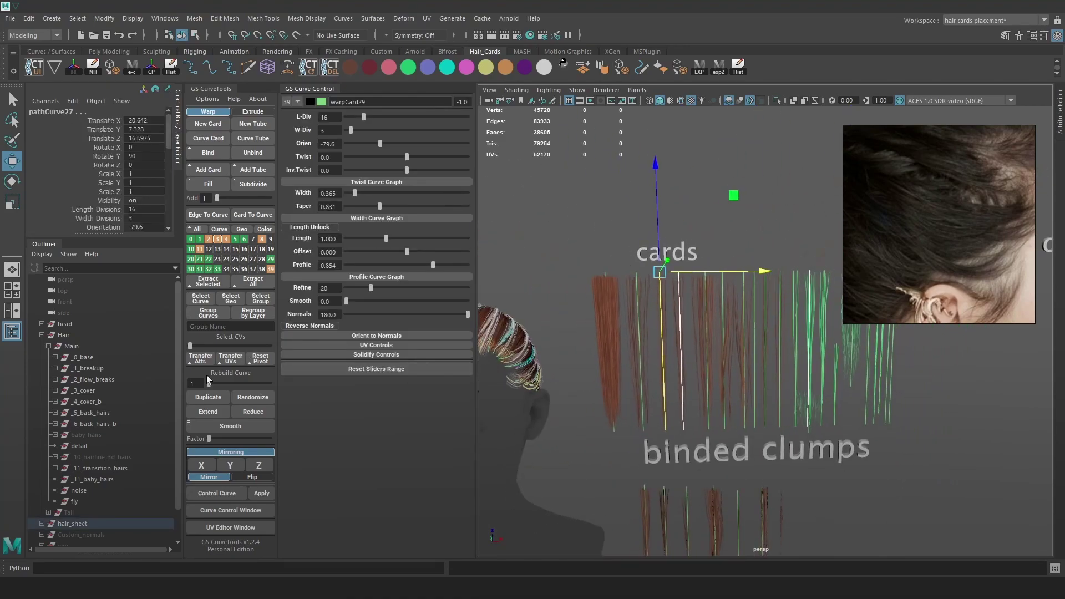
{"action": "left_click", "coordinate": [210, 401]}
- Move the three duplicated cards away from the hair sheet to the opposite side of the head
{"action": "middle_click_drag", "start_coordinate": [726, 326], "coordinate": [750, 324], "text": "alt"}
{"action": "left_click_drag", "start_coordinate": [784, 271], "coordinate": [570, 283]}
{"action": "middle_click_drag", "start_coordinate": [570, 284], "coordinate": [708, 291], "text": "alt"}
{"action": "left_click_drag", "start_coordinate": [705, 278], "coordinate": [504, 285]}
{"action": "left_click", "coordinate": [604, 294]}
{"action": "left_click_drag", "start_coordinate": [666, 280], "coordinate": [536, 282]}
{"action": "middle_click_drag", "start_coordinate": [537, 283], "coordinate": [671, 284], "text": "alt"}
{"action": "left_click_drag", "start_coordinate": [637, 334], "coordinate": [572, 310], "text": "shift"}
{"action": "left_click_drag", "start_coordinate": [640, 278], "coordinate": [668, 278]}
{"action": "left_click_drag", "start_coordinate": [619, 245], "coordinate": [625, 367]}
{"action": "left_click_drag", "start_coordinate": [625, 367], "coordinate": [714, 375], "text": "alt"}
- Reparent the three duplicated cards from the hair_sheet group to the Hair group
{"action": "scroll", "coordinate": [127, 482], "scroll_direction": "down", "scroll_amount": 1}
{"action": "left_click", "coordinate": [41, 490]}
{"action": "scroll", "coordinate": [44, 491], "scroll_direction": "down", "scroll_amount": 1}
{"action": "left_click", "coordinate": [48, 491]}
{"action": "scroll", "coordinate": [101, 487], "scroll_direction": "down", "scroll_amount": 8}
{"action": "key", "text": "Up"}
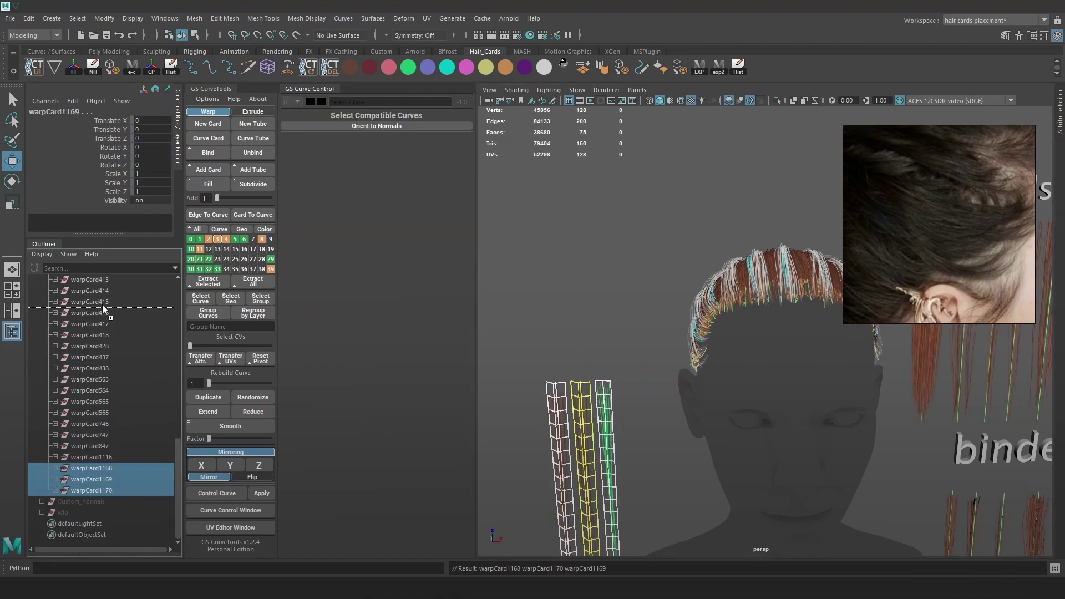
{"action": "scroll", "coordinate": [102, 317], "scroll_direction": "up", "scroll_amount": 15}
{"action": "middle_click_drag", "start_coordinate": [95, 265], "coordinate": [99, 305]}
{"action": "scroll", "coordinate": [93, 433], "scroll_direction": "down", "scroll_amount": 3}
{"action": "left_click", "coordinate": [43, 436]}
{"action": "scroll", "coordinate": [72, 377], "scroll_direction": "up", "scroll_amount": 2}
- Arrange the three duplicated cards side by side next to the head and color them pink
{"action": "left_click", "coordinate": [606, 314]}
{"action": "left_click_drag", "start_coordinate": [640, 356], "coordinate": [532, 418]}
{"action": "left_click_drag", "start_coordinate": [578, 350], "coordinate": [564, 302]}
{"action": "scroll", "coordinate": [577, 272], "scroll_direction": "up", "scroll_amount": 1}
{"action": "left_click", "coordinate": [627, 358]}
{"action": "left_click_drag", "start_coordinate": [627, 360], "coordinate": [615, 315], "text": "alt"}
{"action": "left_click_drag", "start_coordinate": [617, 424], "coordinate": [424, 320]}
{"action": "left_click", "coordinate": [466, 70]}
{"action": "left_click", "coordinate": [638, 382]}
{"action": "left_click_drag", "start_coordinate": [638, 383], "coordinate": [661, 370], "text": "alt"}
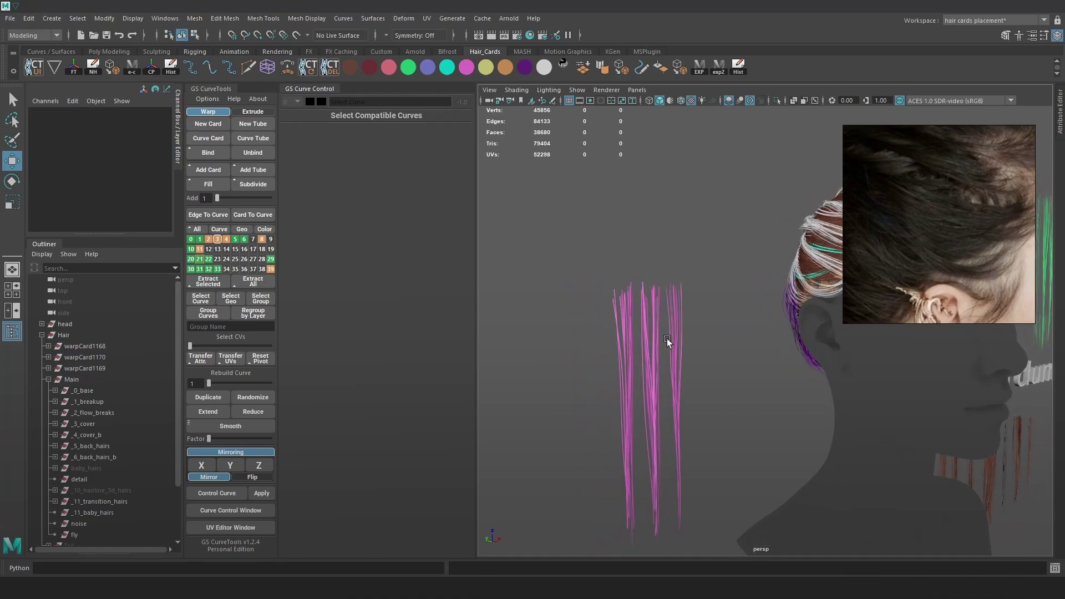
- Duplicate the middle pink card and move the copy into the Main group
{"action": "left_click", "coordinate": [651, 377]}
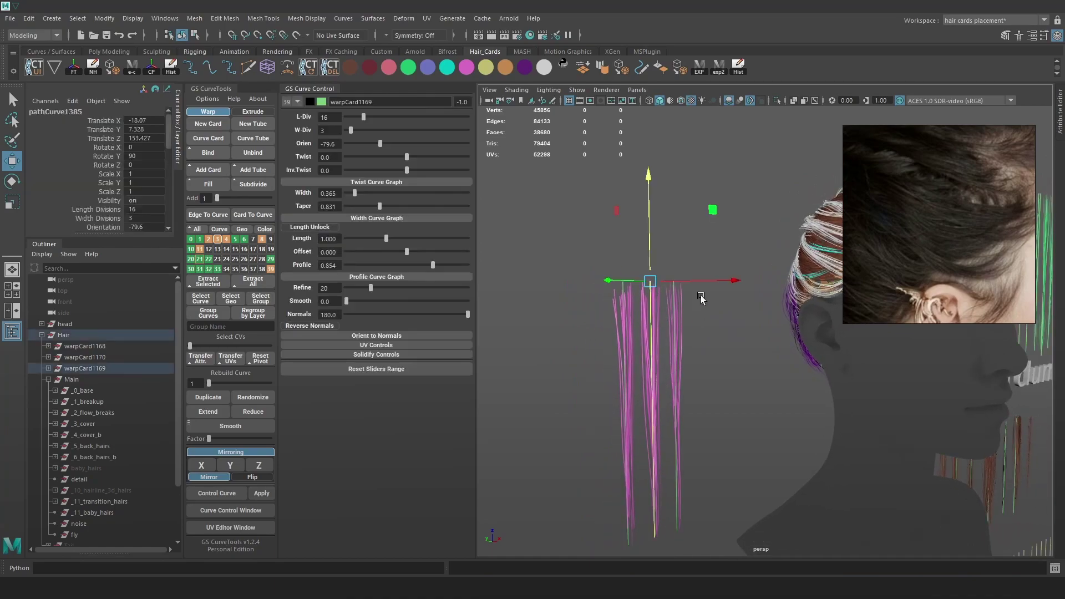
{"action": "left_click_drag", "start_coordinate": [727, 315], "coordinate": [706, 329], "text": "alt"}
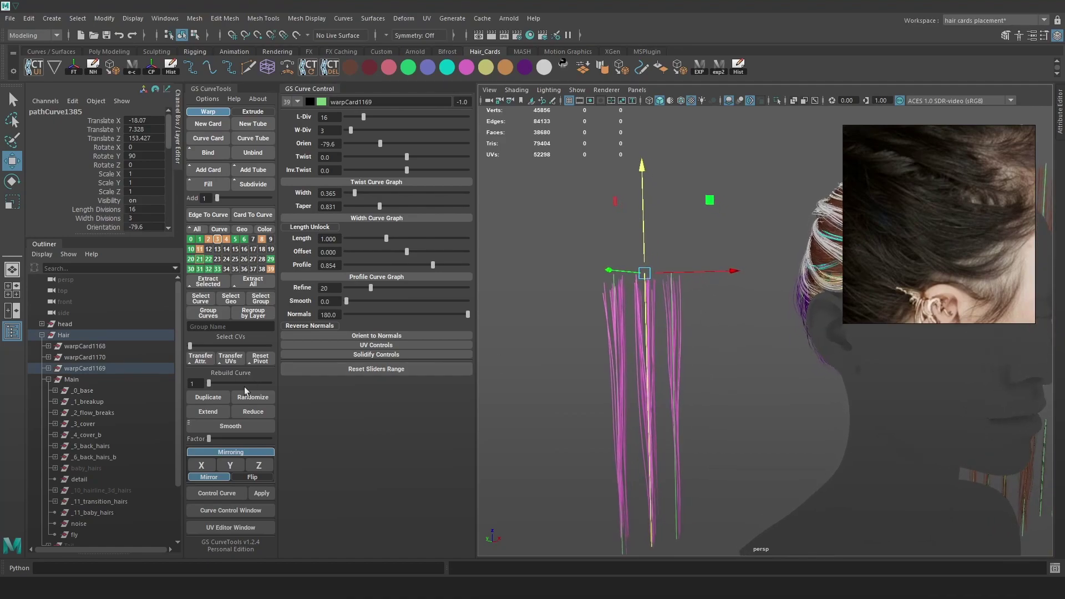
{"action": "left_click", "coordinate": [209, 398]}
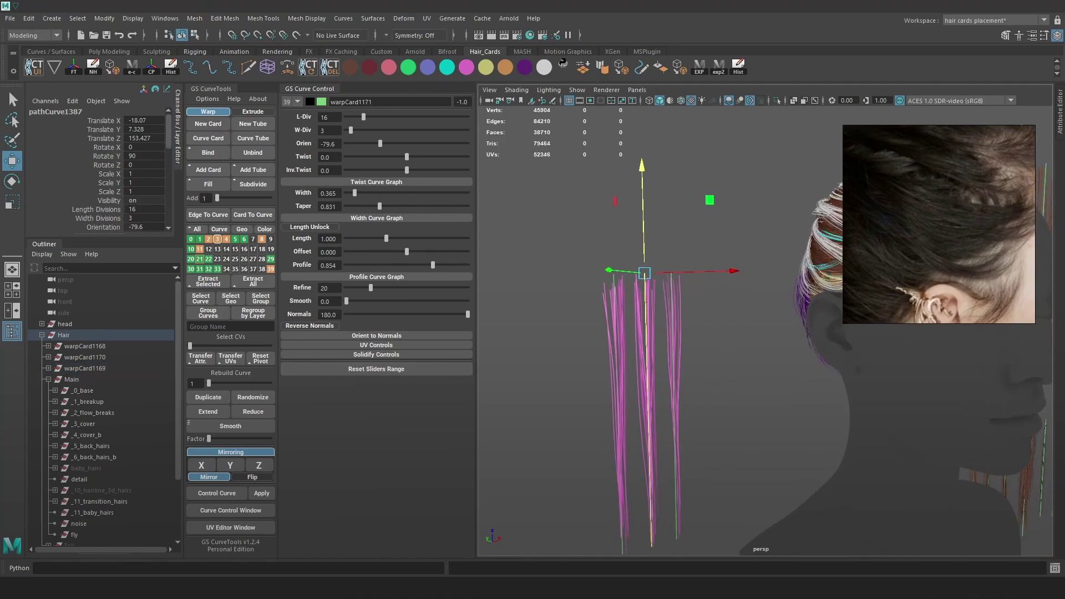
{"action": "scroll", "coordinate": [76, 416], "scroll_direction": "down", "scroll_amount": 2}
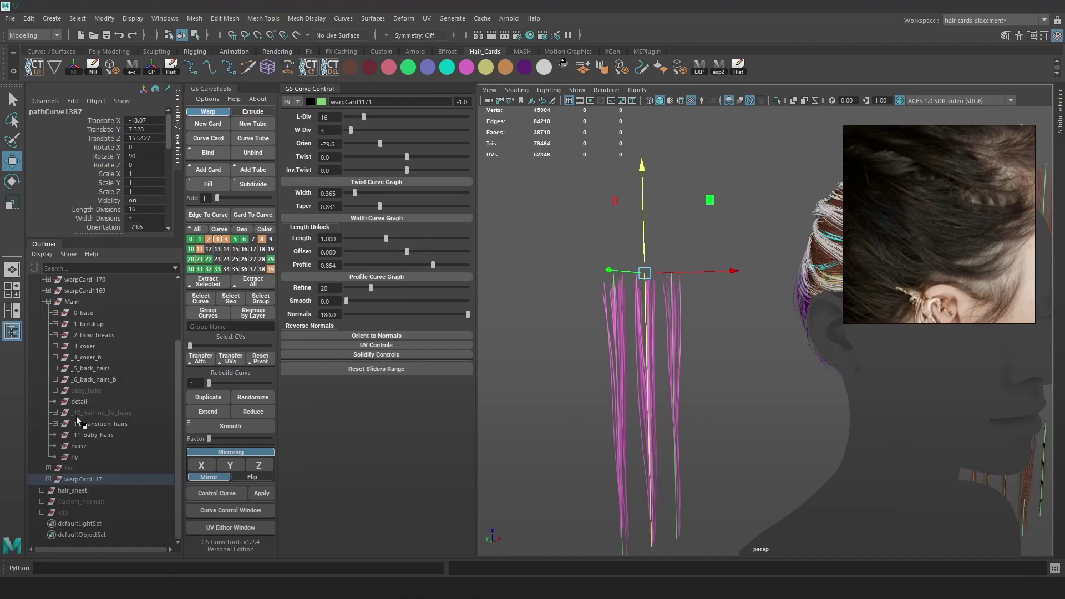
{"action": "scroll", "coordinate": [123, 345], "scroll_direction": "up", "scroll_amount": 2}
{"action": "left_click_drag", "start_coordinate": [116, 429], "coordinate": [118, 430]}
{"action": "key", "text": "ctrl+z"}
{"action": "left_click_drag", "start_coordinate": [101, 524], "coordinate": [109, 428]}
- Group the copied card below _6_back_hairs_b and name the group _7_break_flow
{"action": "key", "text": "ctrl+g"}
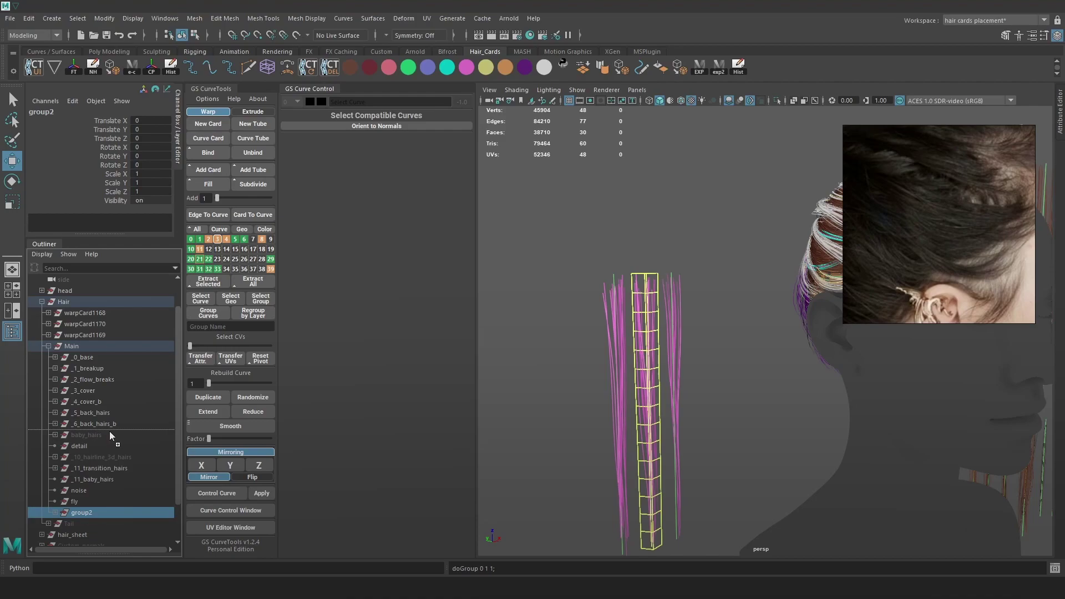
{"action": "double_click", "coordinate": [78, 435]}
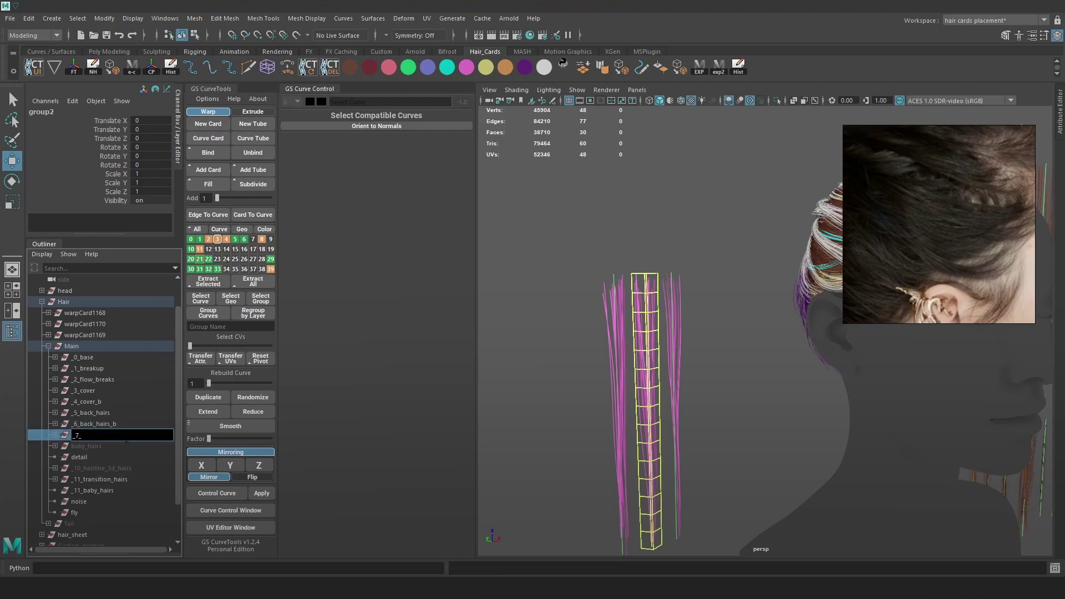
{"action": "type", "text": "_7_break_flow"}
{"action": "key", "text": "Return"}
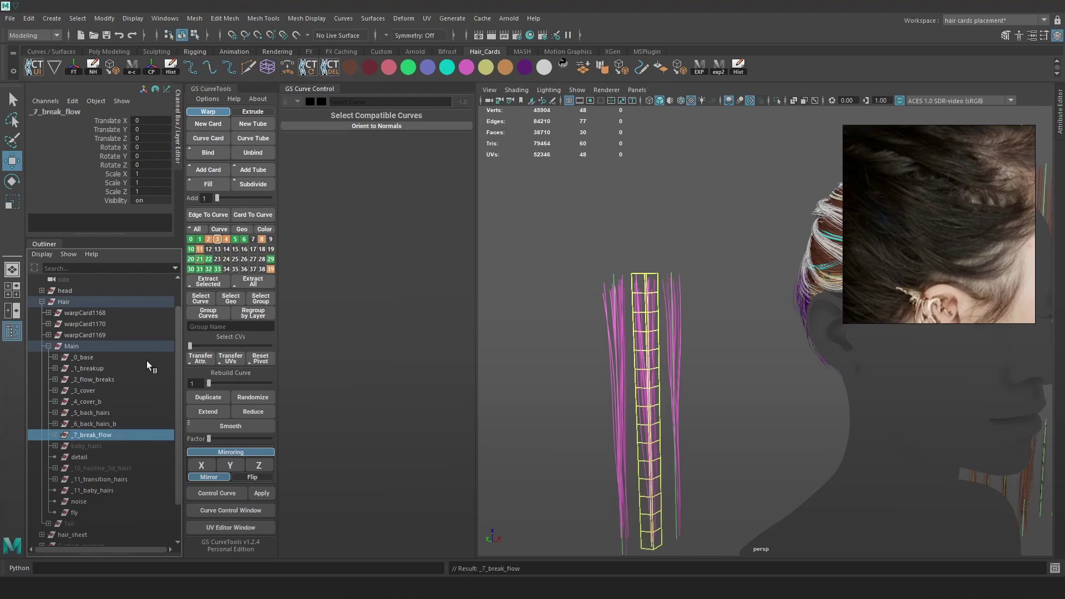
- Move the original middle pink card close to the back of the head
{"action": "left_click", "coordinate": [675, 229]}
{"action": "left_click_drag", "start_coordinate": [685, 273], "coordinate": [775, 269]}
{"action": "left_click_drag", "start_coordinate": [775, 268], "coordinate": [648, 331], "text": "alt"}
{"action": "right_click_drag", "start_coordinate": [648, 332], "coordinate": [668, 335], "text": "alt"}
{"action": "mouse_move", "coordinate": [668, 335]}
{"action": "left_mouse_down", "text": "alt"}
{"action": "mouse_move", "coordinate": [737, 337]}
{"action": "mouse_move", "coordinate": [666, 291]}
{"action": "mouse_move", "coordinate": [577, 291]}
{"action": "mouse_move", "coordinate": [605, 371]}
{"action": "mouse_move", "coordinate": [660, 330]}
{"action": "left_mouse_up", "text": "alt"}
{"action": "left_click_drag", "start_coordinate": [932, 200], "coordinate": [1010, 226]}
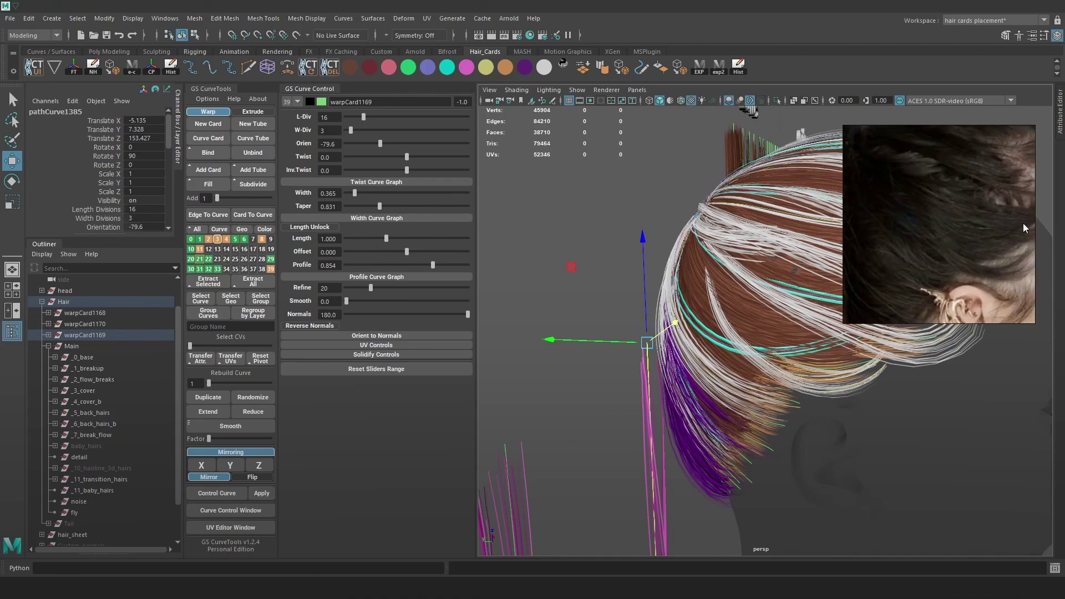
{"action": "left_click_drag", "start_coordinate": [727, 261], "coordinate": [714, 322], "text": "alt"}
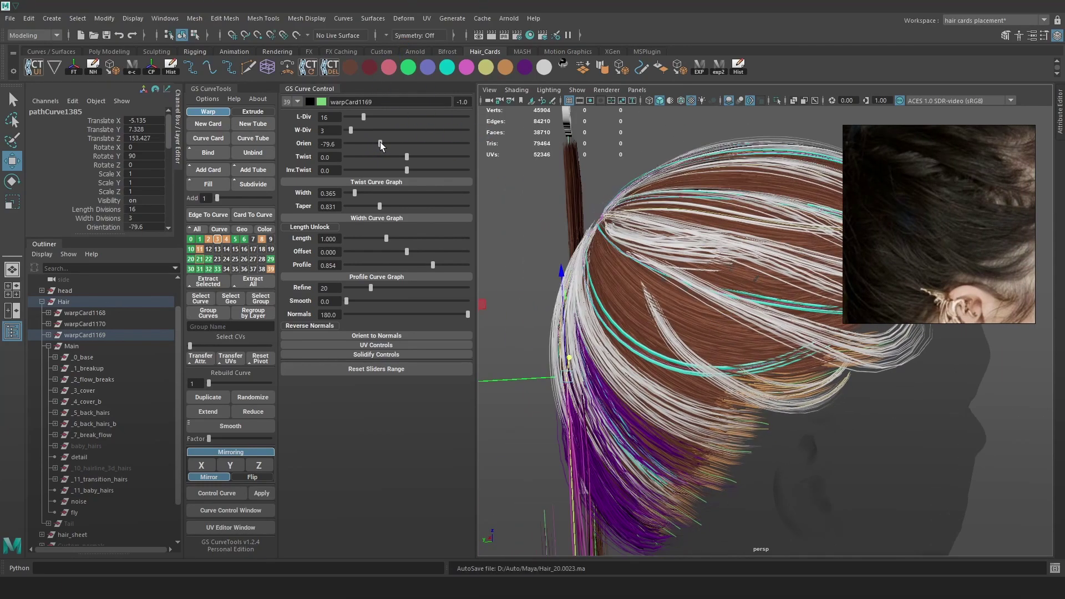
- Set the pink card's orientation to about -9.1 and rotate it to lie horizontally
{"action": "left_click_drag", "start_coordinate": [380, 142], "coordinate": [405, 155]}
{"action": "key", "text": "e"}
{"action": "left_click_drag", "start_coordinate": [647, 291], "coordinate": [693, 452]}
{"action": "key", "text": "w"}
- Place the pink card's root at the hairline above the ear and set its orientation to about -77.1
{"action": "scroll", "coordinate": [706, 417], "scroll_direction": "down", "scroll_amount": 1}
{"action": "left_click_drag", "start_coordinate": [592, 371], "coordinate": [828, 373]}
{"action": "middle_click_drag", "start_coordinate": [828, 372], "coordinate": [771, 392], "text": "alt"}
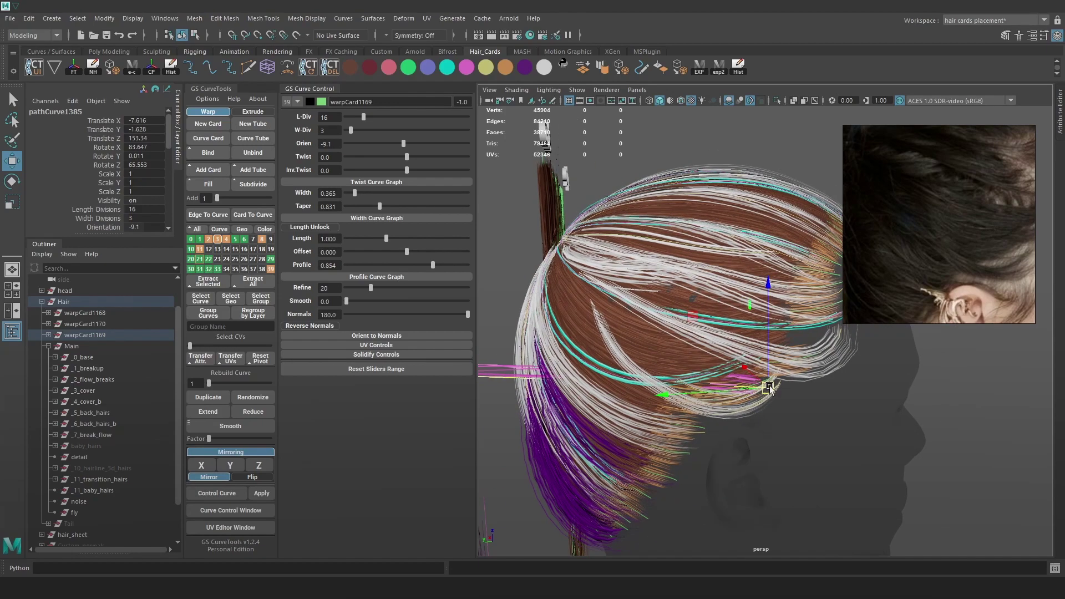
{"action": "left_click_drag", "start_coordinate": [804, 387], "coordinate": [781, 400], "text": "alt"}
{"action": "left_click_drag", "start_coordinate": [757, 361], "coordinate": [757, 362]}
{"action": "left_click_drag", "start_coordinate": [403, 143], "coordinate": [380, 145]}
{"action": "left_click_drag", "start_coordinate": [804, 371], "coordinate": [677, 363], "text": "alt"}
- Edit the pink card's control points to lay it back along the side of the head
{"action": "key", "text": "e"}
{"action": "key", "text": "r"}
{"action": "right_click_drag", "start_coordinate": [545, 200], "coordinate": [479, 196]}
{"action": "left_click_drag", "start_coordinate": [544, 338], "coordinate": [741, 355]}
{"action": "key", "text": "w"}
{"action": "key", "text": "e"}
{"action": "key", "text": "w"}
{"action": "scroll", "coordinate": [741, 355], "scroll_direction": "down", "scroll_amount": 5}
{"action": "key", "text": "e"}
{"action": "key", "text": "w"}
{"action": "scroll", "coordinate": [659, 262], "scroll_direction": "up", "scroll_amount": 5}
- Raise and rotate the pink card's rear control points so its end meets the ponytail root
{"action": "left_click_drag", "start_coordinate": [660, 349], "coordinate": [688, 233]}
{"action": "key", "text": "f"}
{"action": "scroll", "coordinate": [724, 277], "scroll_direction": "down", "scroll_amount": 5}
{"action": "scroll", "coordinate": [724, 273], "scroll_direction": "down", "scroll_amount": 4}
{"action": "key", "text": "e"}
{"action": "left_click_drag", "start_coordinate": [795, 388], "coordinate": [703, 351]}
{"action": "scroll", "coordinate": [804, 357], "scroll_direction": "down", "scroll_amount": 5}
{"action": "left_click_drag", "start_coordinate": [804, 358], "coordinate": [656, 277], "text": "alt"}
{"action": "key", "text": "w"}
{"action": "left_click_drag", "start_coordinate": [782, 351], "coordinate": [885, 373], "text": "alt"}
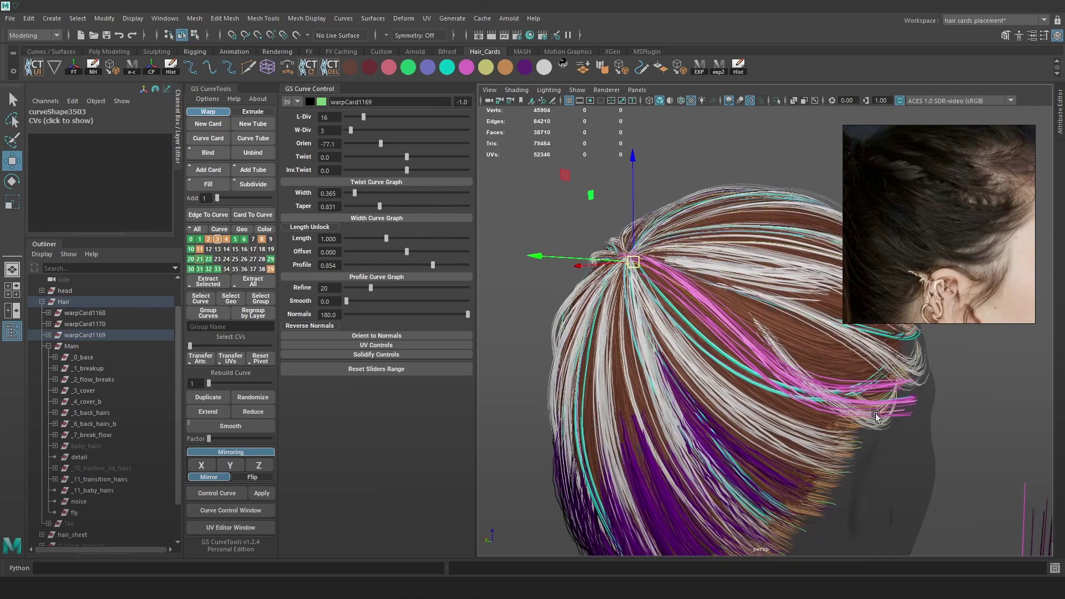
{"action": "left_click_drag", "start_coordinate": [869, 424], "coordinate": [834, 383], "text": "alt"}
{"action": "key", "text": "4"}
{"action": "left_click_drag", "start_coordinate": [672, 400], "coordinate": [660, 412]}
{"action": "key", "text": "6"}
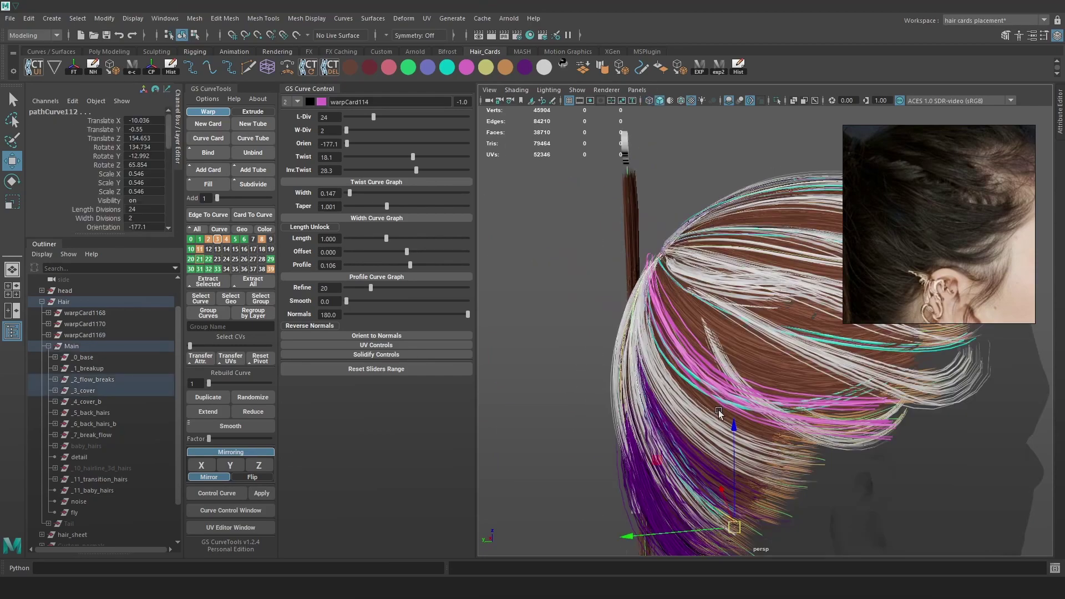
{"action": "key", "text": "ctrl+z"}
{"action": "key", "text": "ctrl+z"}
- Raise the pink card's middle control points to arc it over the cover hair, and compare with the Marmoset Toolbag render
{"action": "key", "text": "5"}
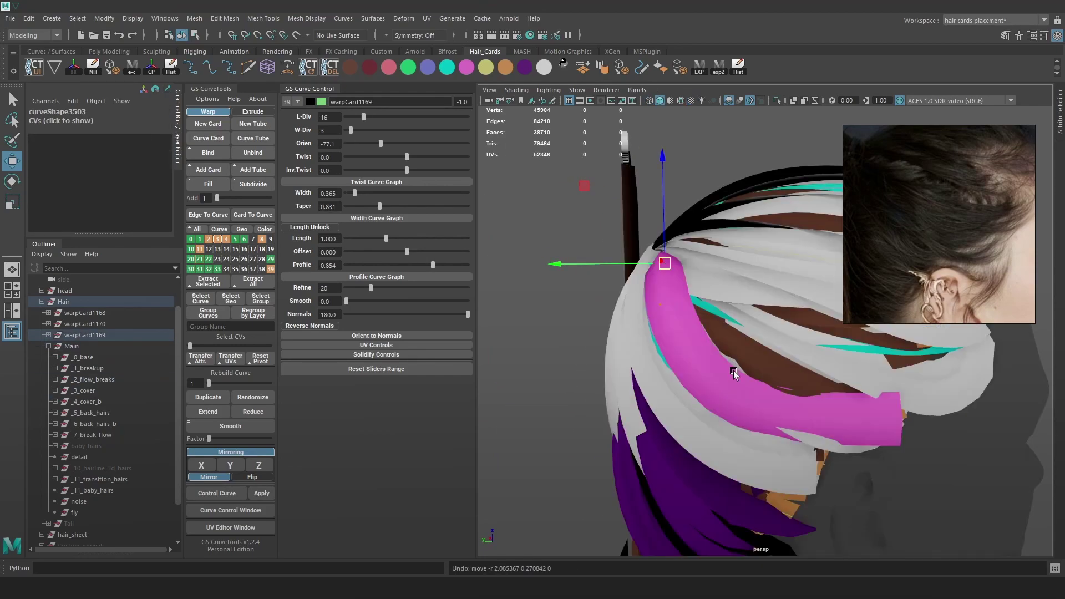
{"action": "key", "text": "4"}
{"action": "mouse_move", "coordinate": [723, 388]}
{"action": "left_mouse_down"}
{"action": "mouse_move", "coordinate": [700, 404]}
{"action": "mouse_move", "coordinate": [729, 361]}
{"action": "mouse_move", "coordinate": [767, 344]}
{"action": "mouse_move", "coordinate": [713, 283]}
{"action": "left_mouse_up"}
{"action": "key", "text": "6"}
{"action": "key", "text": "4"}
{"action": "key", "text": "6"}
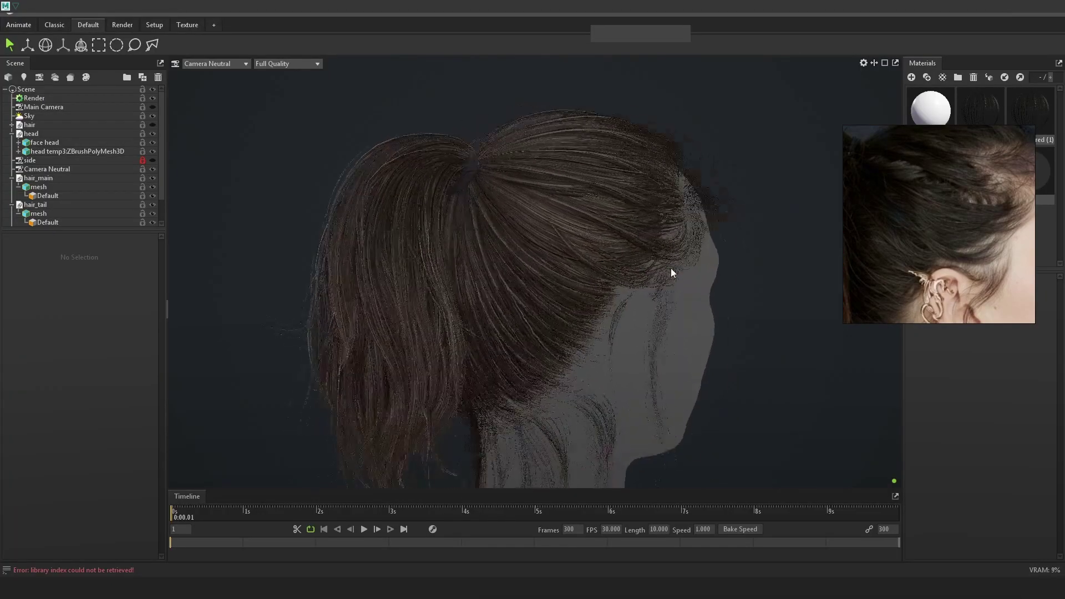
{"action": "left_click_drag", "start_coordinate": [671, 268], "coordinate": [654, 266], "text": "alt"}
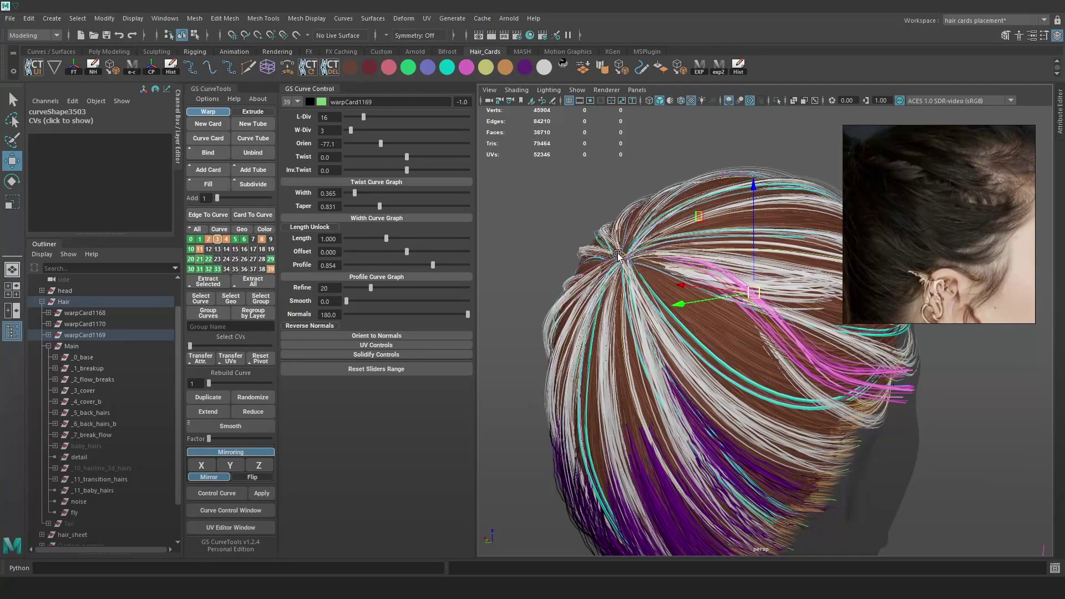
- Move the pink card's rear control points down and inward so its end runs into the ponytail root
{"action": "left_click_drag", "start_coordinate": [620, 256], "coordinate": [693, 357], "text": "alt"}
{"action": "left_click", "coordinate": [654, 289]}
{"action": "mouse_move", "coordinate": [654, 289]}
{"action": "left_mouse_down"}
{"action": "mouse_move", "coordinate": [710, 320]}
{"action": "mouse_move", "coordinate": [695, 327]}
{"action": "left_mouse_up"}
{"action": "mouse_move", "coordinate": [696, 327]}
{"action": "left_mouse_down"}
{"action": "mouse_move", "coordinate": [697, 316]}
{"action": "mouse_move", "coordinate": [697, 335]}
{"action": "mouse_move", "coordinate": [771, 367]}
{"action": "mouse_move", "coordinate": [742, 347]}
{"action": "mouse_move", "coordinate": [777, 321]}
{"action": "left_mouse_up"}
{"action": "key", "text": "4"}
{"action": "left_click", "coordinate": [740, 377]}
{"action": "key", "text": "6"}
{"action": "key", "text": "4"}
{"action": "left_click", "coordinate": [680, 286]}
{"action": "key", "text": "6"}
{"action": "left_click_drag", "start_coordinate": [679, 286], "coordinate": [587, 236]}
{"action": "left_click_drag", "start_coordinate": [677, 227], "coordinate": [653, 223]}
- Rebuild the pink card's curve with a value of 4 to get more control points near the ponytail root
{"action": "mouse_move", "coordinate": [653, 223]}
{"action": "left_mouse_down", "text": "alt"}
{"action": "mouse_move", "coordinate": [702, 241]}
{"action": "mouse_move", "coordinate": [740, 315]}
{"action": "mouse_move", "coordinate": [718, 343]}
{"action": "left_mouse_up", "text": "alt"}
{"action": "key", "text": "4"}
{"action": "left_click", "coordinate": [728, 330]}
{"action": "key", "text": "6"}
{"action": "key", "text": "4"}
{"action": "left_click", "coordinate": [676, 289]}
{"action": "key", "text": "ctrl+z"}
{"action": "left_click_drag", "start_coordinate": [680, 290], "coordinate": [710, 292], "text": "alt"}
{"action": "left_click", "coordinate": [644, 285]}
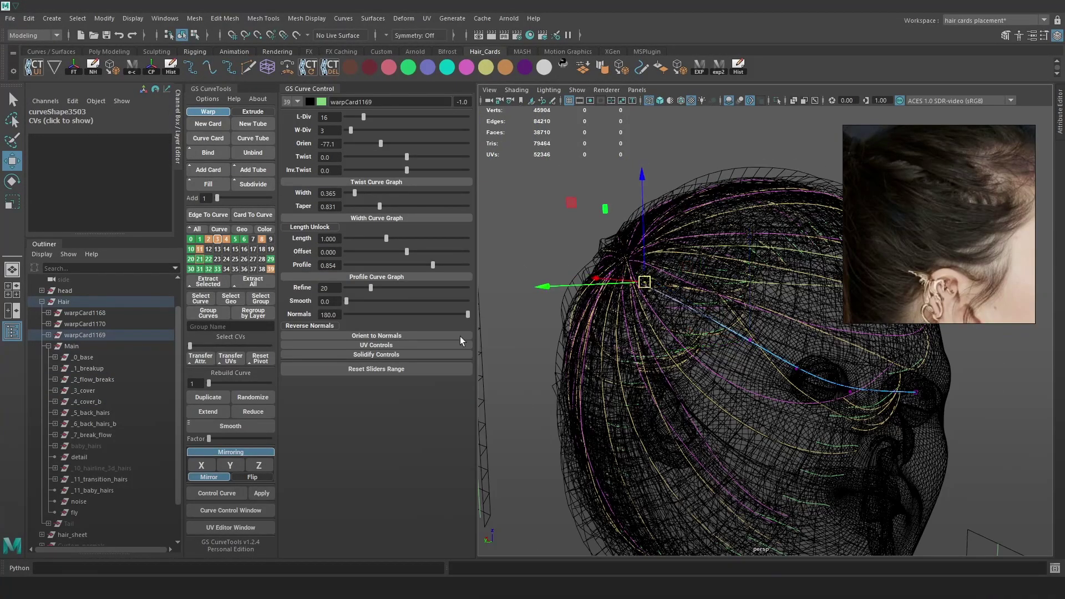
{"action": "left_click_drag", "start_coordinate": [209, 383], "coordinate": [217, 383]}
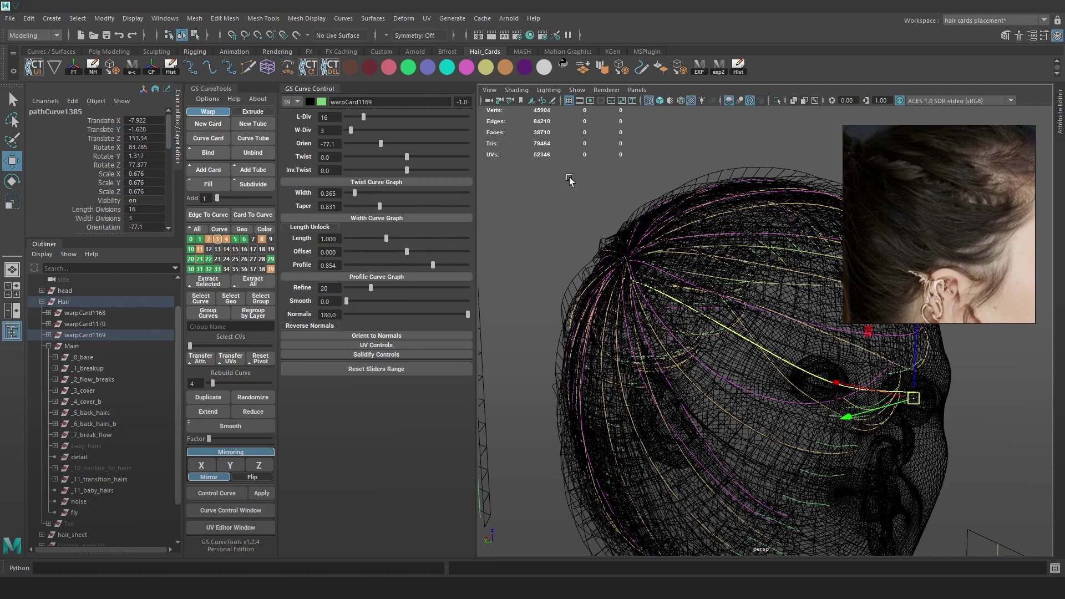
- Reposition the rebuilt curve's rear control points so the pink card follows the hair into the ponytail root
{"action": "left_click", "coordinate": [682, 304]}
{"action": "key", "text": "6"}
{"action": "key", "text": "4"}
{"action": "left_click_drag", "start_coordinate": [629, 285], "coordinate": [713, 294], "text": "alt"}
{"action": "left_click", "coordinate": [658, 273]}
{"action": "key", "text": "6"}
{"action": "left_click_drag", "start_coordinate": [658, 273], "coordinate": [660, 276]}
{"action": "mouse_move", "coordinate": [765, 305]}
{"action": "left_mouse_down", "text": "alt"}
{"action": "mouse_move", "coordinate": [701, 309]}
{"action": "mouse_move", "coordinate": [676, 288]}
{"action": "left_mouse_up", "text": "alt"}
{"action": "mouse_move", "coordinate": [683, 270]}
{"action": "left_mouse_down"}
{"action": "mouse_move", "coordinate": [694, 277]}
{"action": "mouse_move", "coordinate": [610, 281]}
{"action": "left_mouse_up"}
- Set the pink card's taper to 0.664 and refine the control points beside the ponytail root
{"action": "left_click_drag", "start_coordinate": [379, 206], "coordinate": [373, 209]}
{"action": "key", "text": "4"}
{"action": "left_click_drag", "start_coordinate": [643, 266], "coordinate": [643, 324], "text": "alt"}
{"action": "left_click", "coordinate": [664, 295]}
{"action": "key", "text": "6"}
{"action": "left_click_drag", "start_coordinate": [577, 303], "coordinate": [740, 320]}
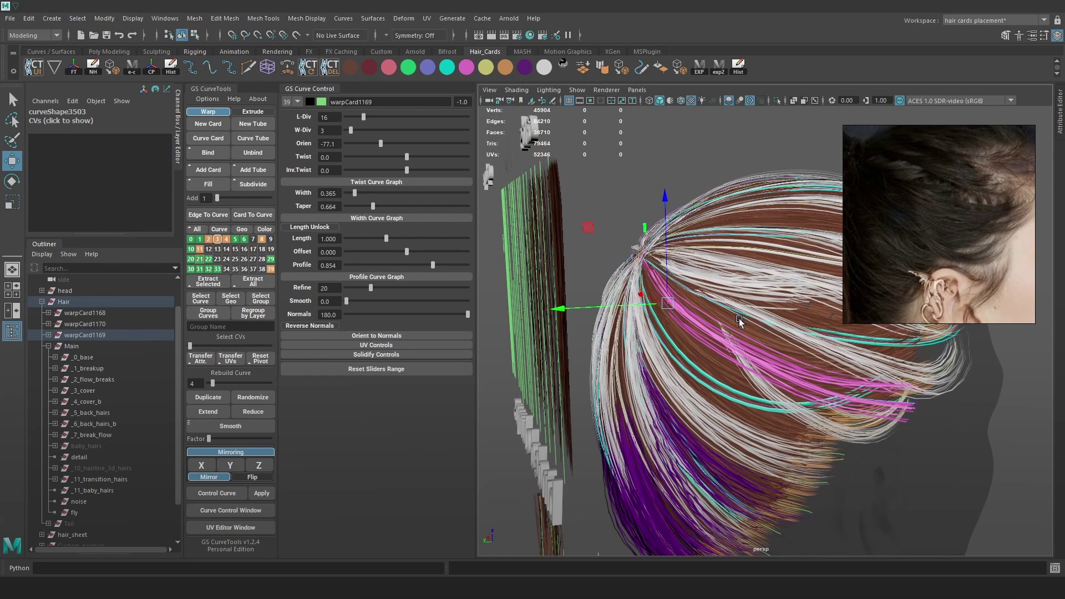
{"action": "left_click_drag", "start_coordinate": [665, 273], "coordinate": [686, 267]}
{"action": "key", "text": "4"}
{"action": "left_click", "coordinate": [651, 271]}
{"action": "key", "text": "6"}
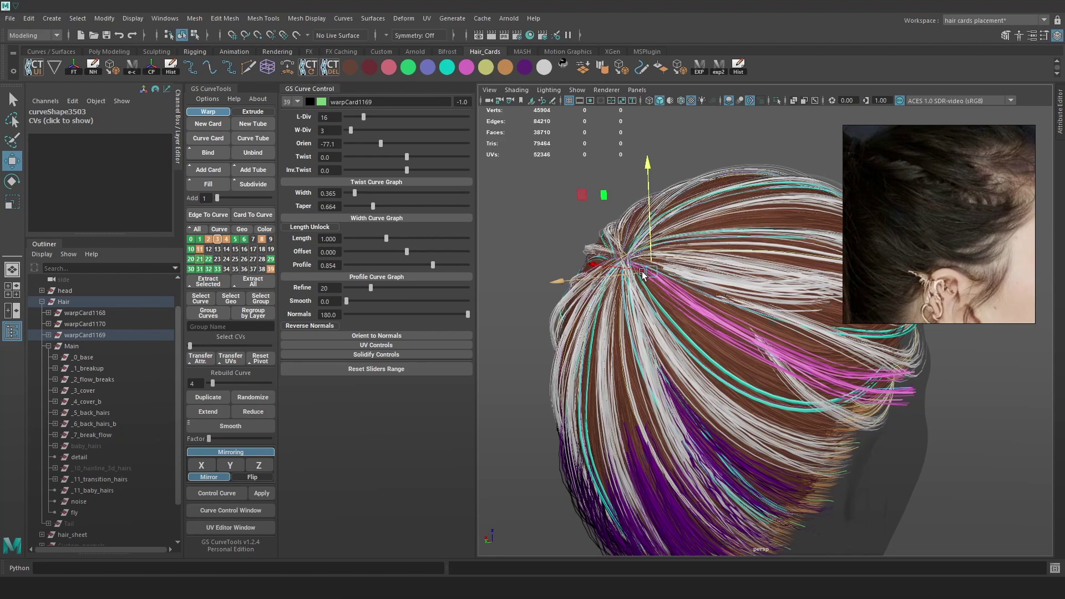
{"action": "left_click_drag", "start_coordinate": [650, 271], "coordinate": [728, 354]}
- Set the pink card's profile to 0.378 and nudge its control point to flatten it against the head
{"action": "left_click", "coordinate": [676, 335]}
{"action": "left_click", "coordinate": [677, 335]}
{"action": "left_click_drag", "start_coordinate": [431, 264], "coordinate": [417, 264]}
{"action": "left_click_drag", "start_coordinate": [716, 344], "coordinate": [660, 352], "text": "alt"}
{"action": "right_click_drag", "start_coordinate": [660, 352], "coordinate": [688, 357], "text": "alt"}
{"action": "left_click_drag", "start_coordinate": [620, 345], "coordinate": [617, 342]}
- Undo the last control-point change near the hairline and set the pink card's orientation to -90.4
{"action": "key", "text": "4"}
{"action": "mouse_move", "coordinate": [755, 404]}
{"action": "left_mouse_down"}
{"action": "mouse_move", "coordinate": [694, 442]}
{"action": "mouse_move", "coordinate": [787, 413]}
{"action": "mouse_move", "coordinate": [810, 372]}
{"action": "mouse_move", "coordinate": [817, 381]}
{"action": "left_mouse_up"}
{"action": "key", "text": "6"}
{"action": "left_click", "coordinate": [838, 397]}
{"action": "key", "text": "ctrl+z"}
{"action": "key", "text": "4"}
{"action": "key", "text": "6"}
{"action": "left_click_drag", "start_coordinate": [381, 144], "coordinate": [376, 144]}
- Adjust the pink card's last control points so its end tucks under the hair at the ponytail root
{"action": "mouse_move", "coordinate": [680, 302]}
{"action": "left_mouse_down", "text": "alt"}
{"action": "mouse_move", "coordinate": [747, 306]}
{"action": "mouse_move", "coordinate": [715, 291]}
{"action": "left_mouse_up", "text": "alt"}
{"action": "key", "text": "4"}
{"action": "mouse_move", "coordinate": [632, 366]}
{"action": "left_mouse_down"}
{"action": "mouse_move", "coordinate": [577, 232]}
{"action": "mouse_move", "coordinate": [554, 317]}
{"action": "mouse_move", "coordinate": [654, 335]}
{"action": "left_mouse_up"}
{"action": "key", "text": "6"}
{"action": "key", "text": "4"}
{"action": "key", "text": "6"}
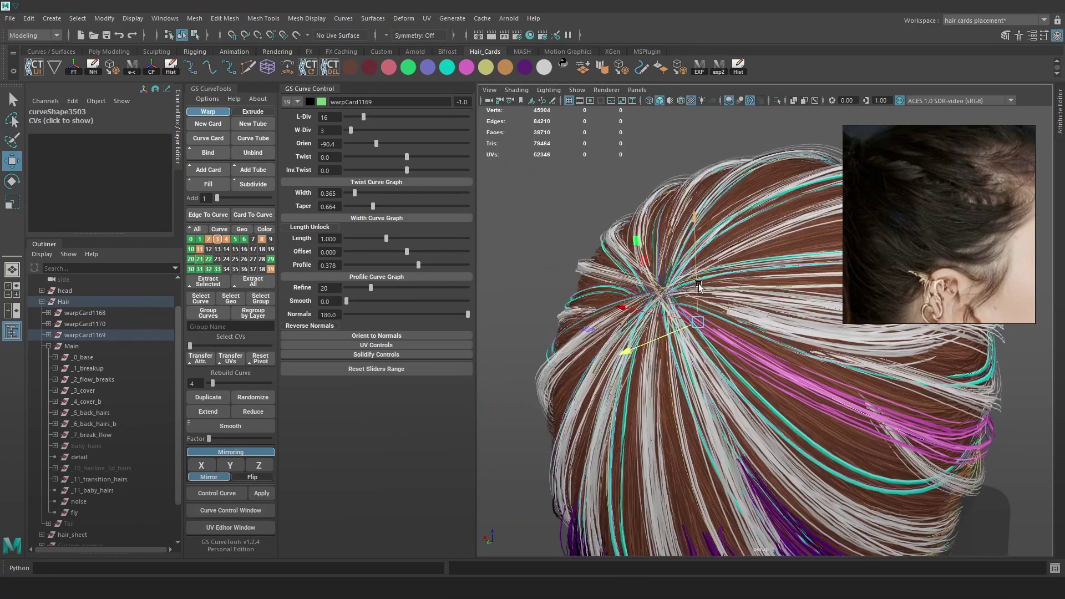
{"action": "key", "text": "4"}
{"action": "key", "text": "6"}
- Switch to Marmoset Toolbag and examine the side of the ponytail hair in the render
{"action": "mouse_move", "coordinate": [693, 289]}
{"action": "left_mouse_down", "text": "alt"}
{"action": "mouse_move", "coordinate": [631, 285]}
{"action": "mouse_move", "coordinate": [791, 92]}
{"action": "left_mouse_up", "text": "alt"}
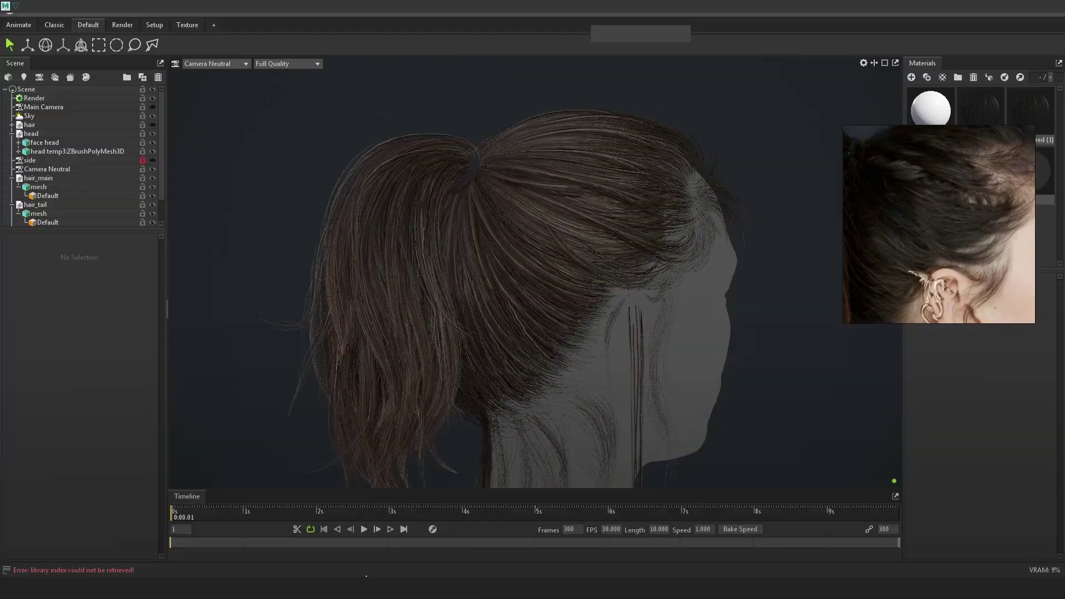
{"action": "left_click_drag", "start_coordinate": [533, 344], "coordinate": [768, 430]}
{"action": "scroll", "coordinate": [768, 431], "scroll_direction": "up", "scroll_amount": 5}
{"action": "scroll", "coordinate": [769, 432], "scroll_direction": "down", "scroll_amount": 5}
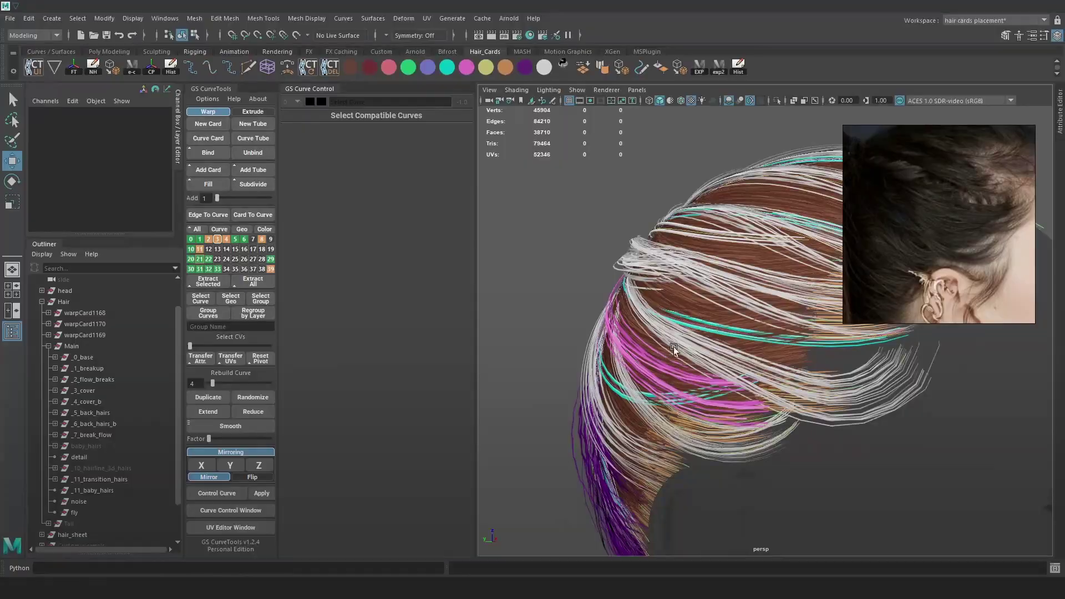
- Return to Maya and move the warpCard1169 group into the _7_break_flow group
{"action": "left_click_drag", "start_coordinate": [674, 327], "coordinate": [715, 311], "text": "alt"}
{"action": "left_click", "coordinate": [91, 435]}
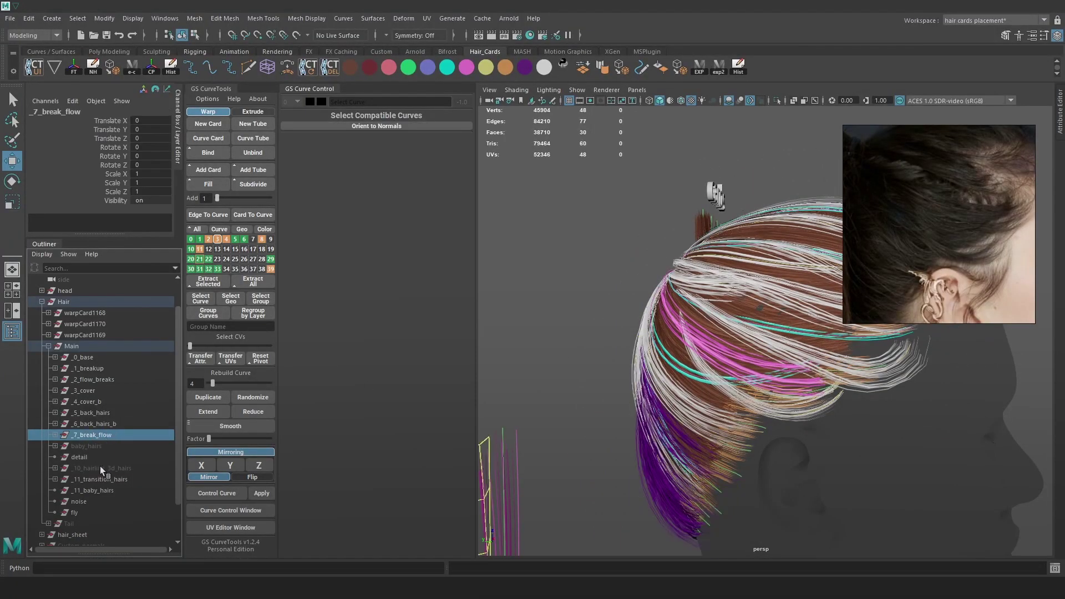
{"action": "scroll", "coordinate": [716, 383], "scroll_direction": "down", "scroll_amount": 3}
{"action": "scroll", "coordinate": [716, 383], "scroll_direction": "up", "scroll_amount": 3}
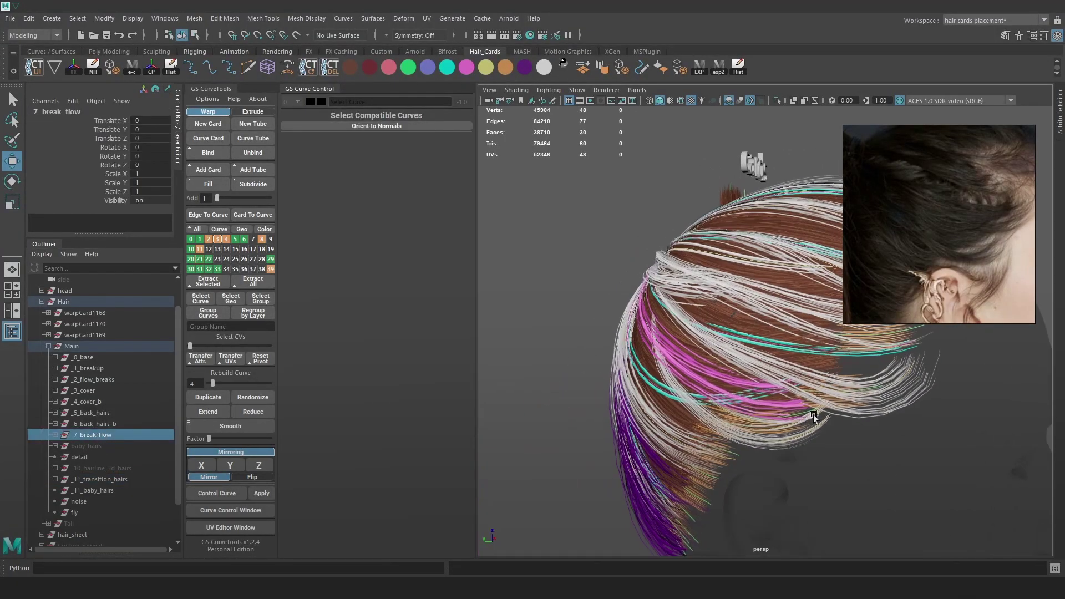
{"action": "left_click", "coordinate": [805, 339]}
{"action": "key", "text": "ctrl+z"}
{"action": "left_click", "coordinate": [82, 335]}
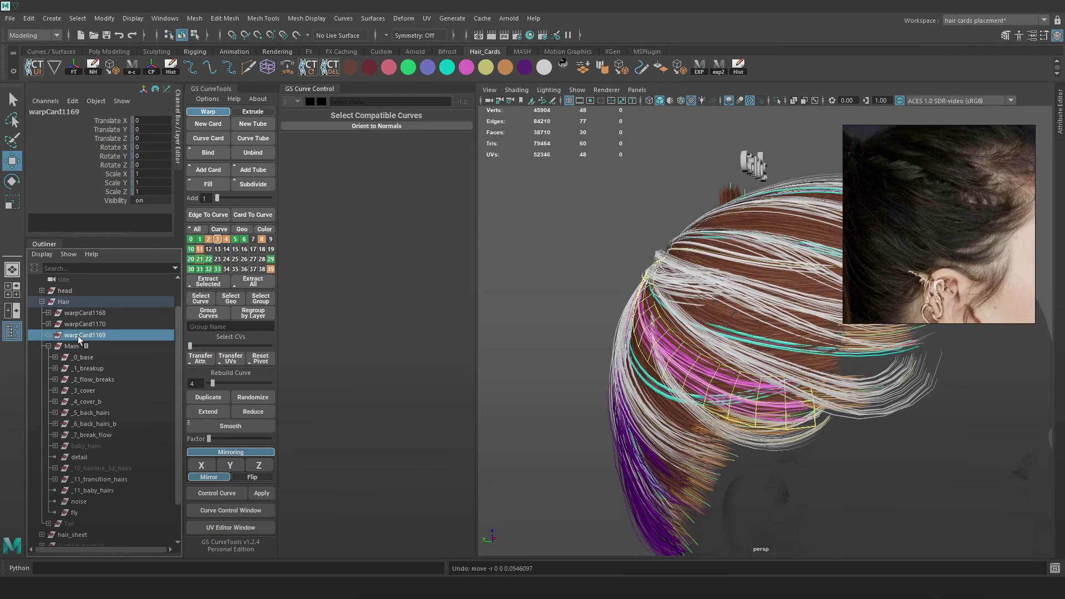
{"action": "left_click_drag", "start_coordinate": [109, 434], "coordinate": [109, 435]}
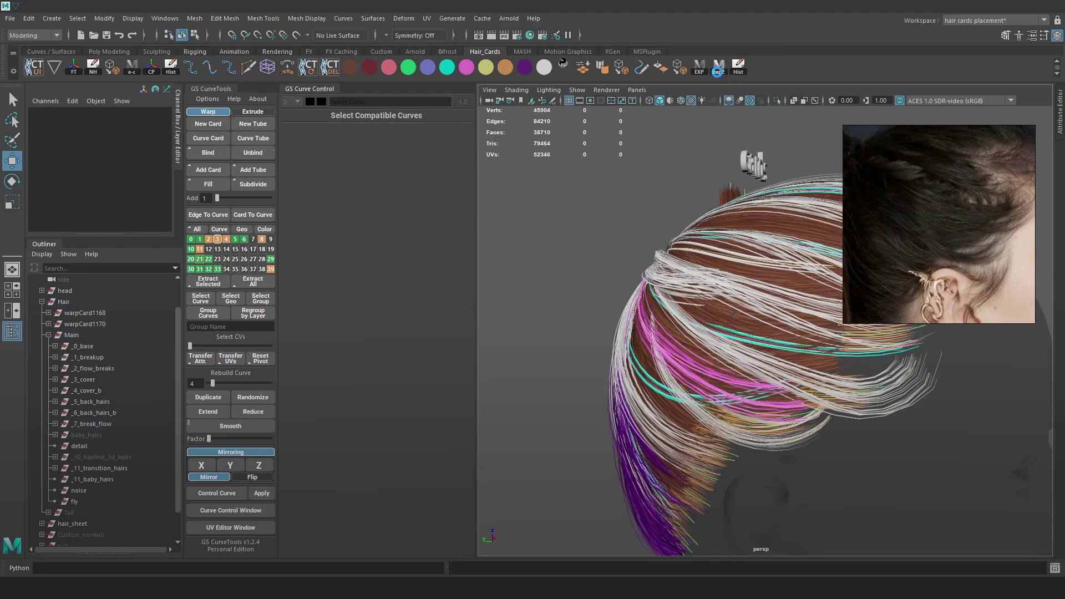
- Move the _7_break_flow group out of the Hair hierarchy and export the hair again with the exp2 script
{"action": "left_click", "coordinate": [92, 424]}
{"action": "left_click_drag", "start_coordinate": [94, 424], "coordinate": [104, 297]}
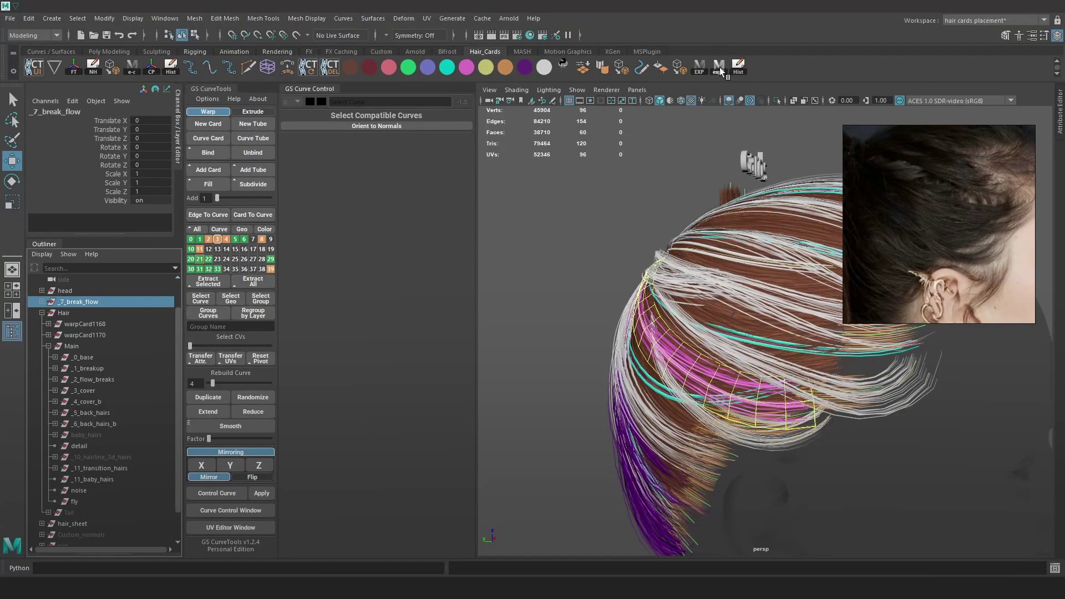
{"action": "left_click", "coordinate": [719, 66]}
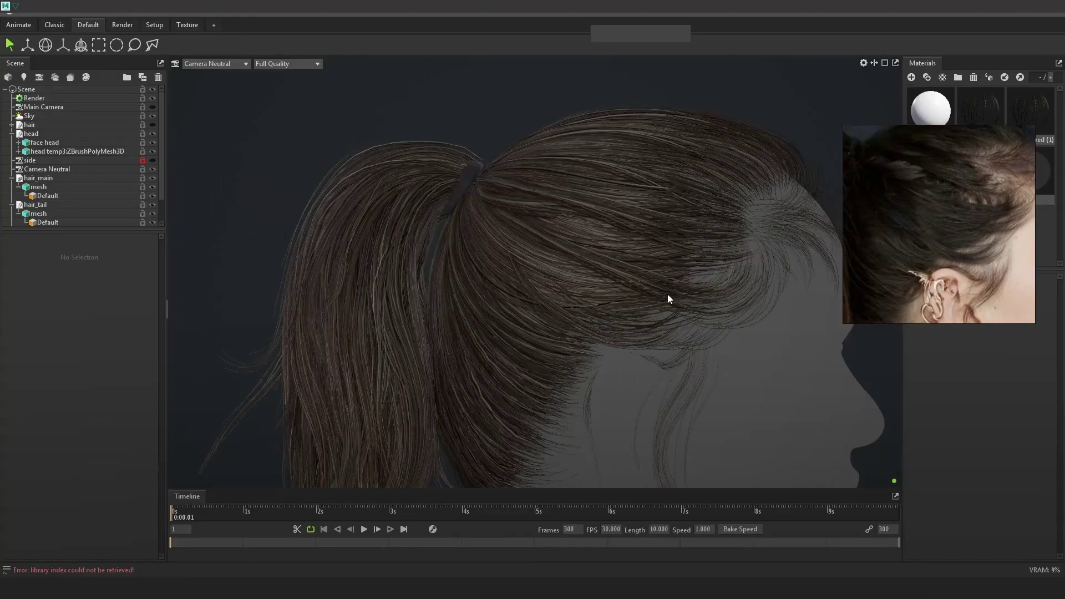
- Switch to Marmoset Toolbag and frame the whole ponytail and face in profile
{"action": "scroll", "coordinate": [661, 298], "scroll_direction": "down", "scroll_amount": 3}
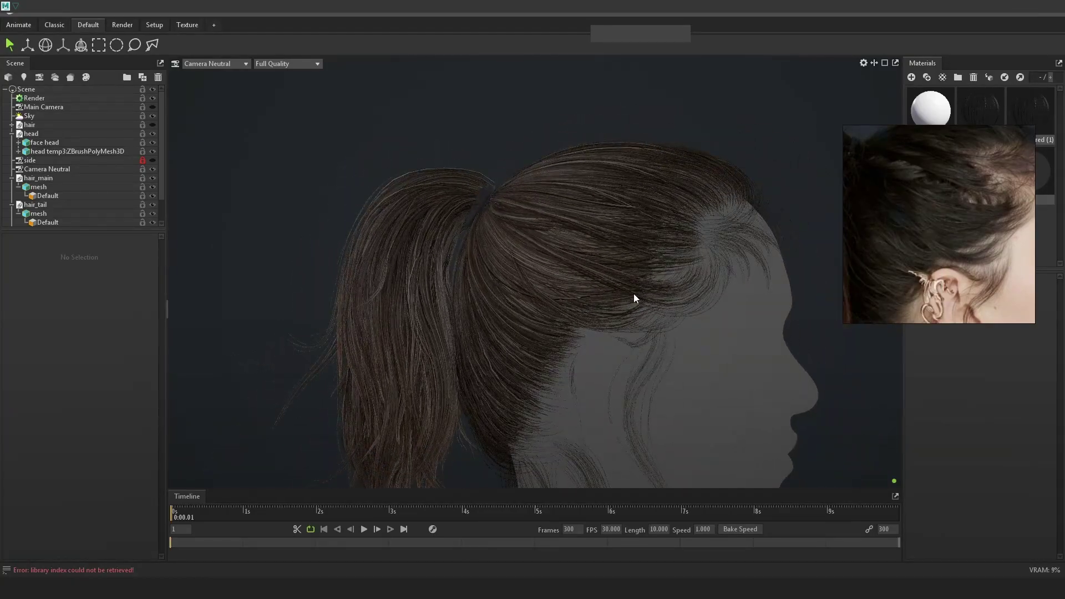
{"action": "scroll", "coordinate": [665, 295], "scroll_direction": "down", "scroll_amount": 2}
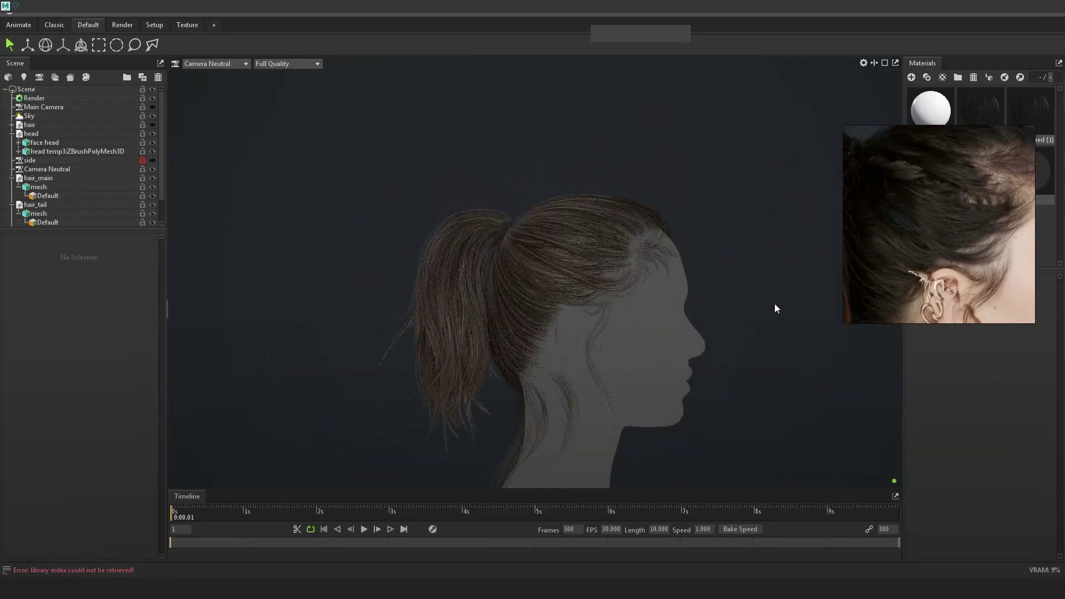
{"action": "right_click_drag", "start_coordinate": [774, 304], "coordinate": [731, 327], "text": "alt"}
{"action": "middle_click_drag", "start_coordinate": [731, 327], "coordinate": [721, 298], "text": "alt"}
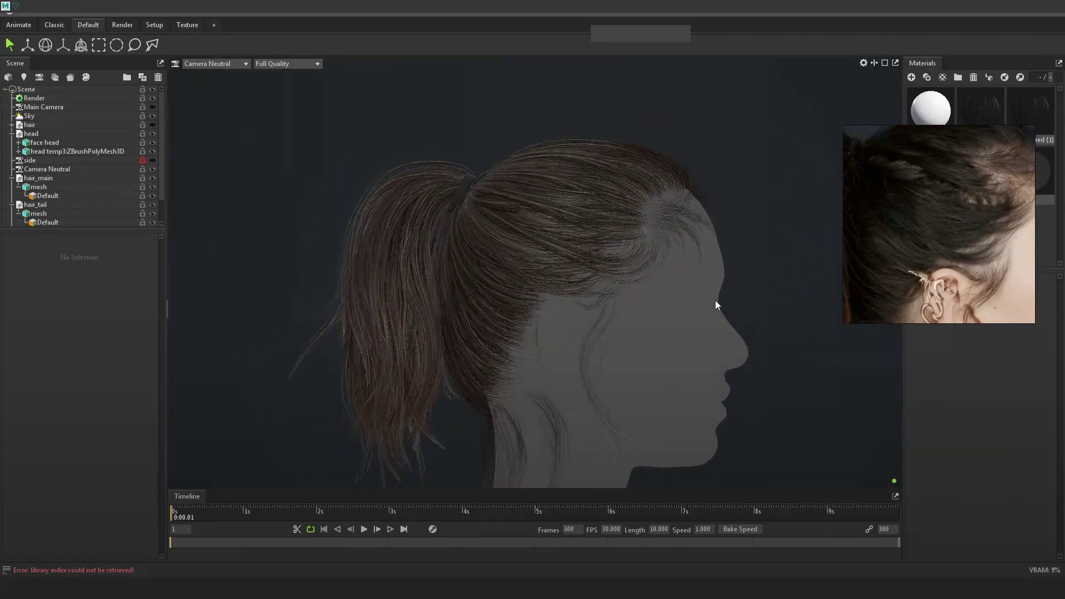
{"action": "key", "text": "Print"}
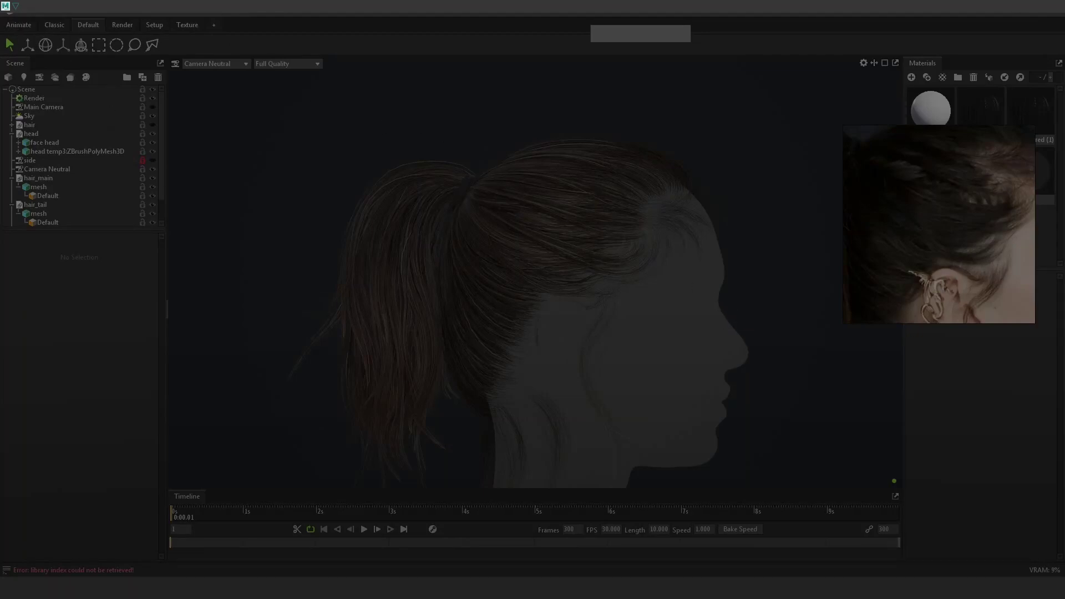
{"action": "mouse_move", "coordinate": [26, 44]}
{"action": "left_mouse_down"}
{"action": "mouse_move", "coordinate": [289, 280]}
{"action": "mouse_move", "coordinate": [403, 407]}
{"action": "left_mouse_up"}
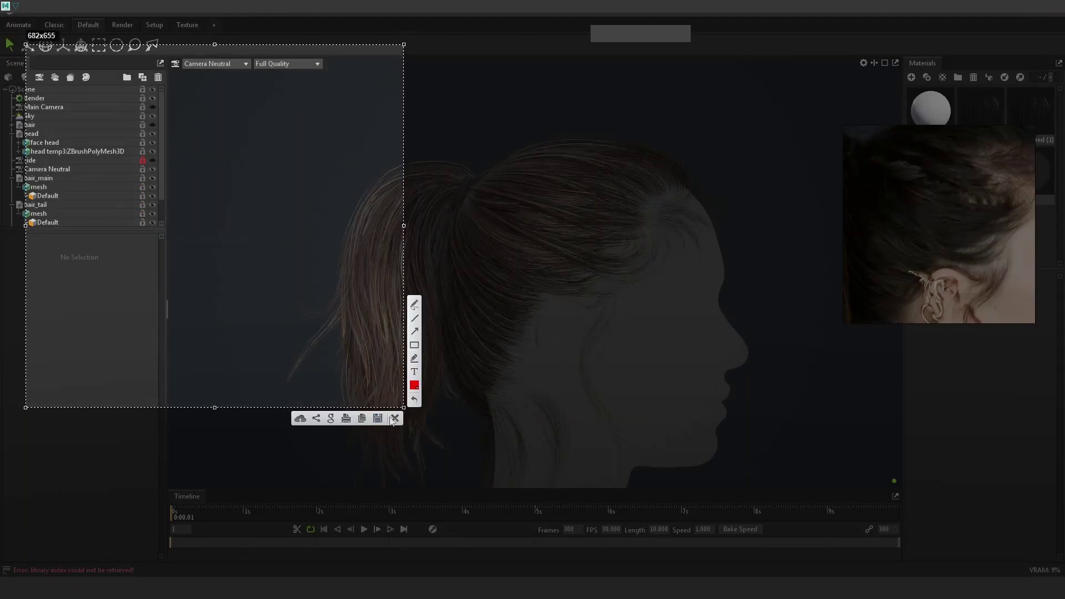
{"action": "left_click", "coordinate": [395, 418]}
- Capture a full-screen Lightshot screenshot of the render without the break-flow card and paste it into the Untitled-1 document in Photoshop
{"action": "key", "text": "Print"}
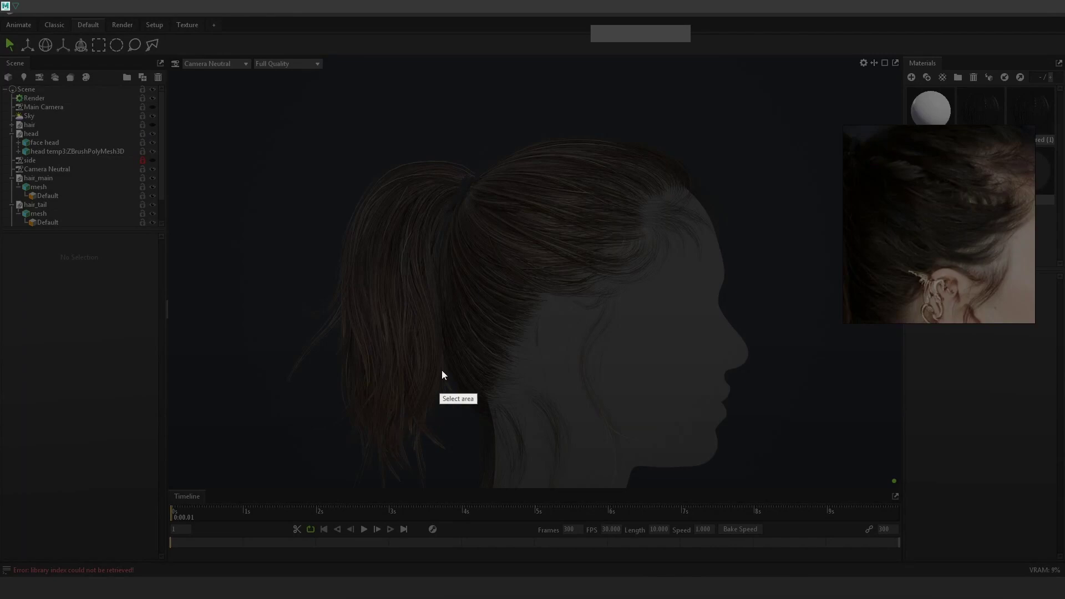
{"action": "left_click", "coordinate": [9, 11]}
{"action": "key", "text": "ctrl+c"}
{"action": "key", "text": "alt+Tab"}
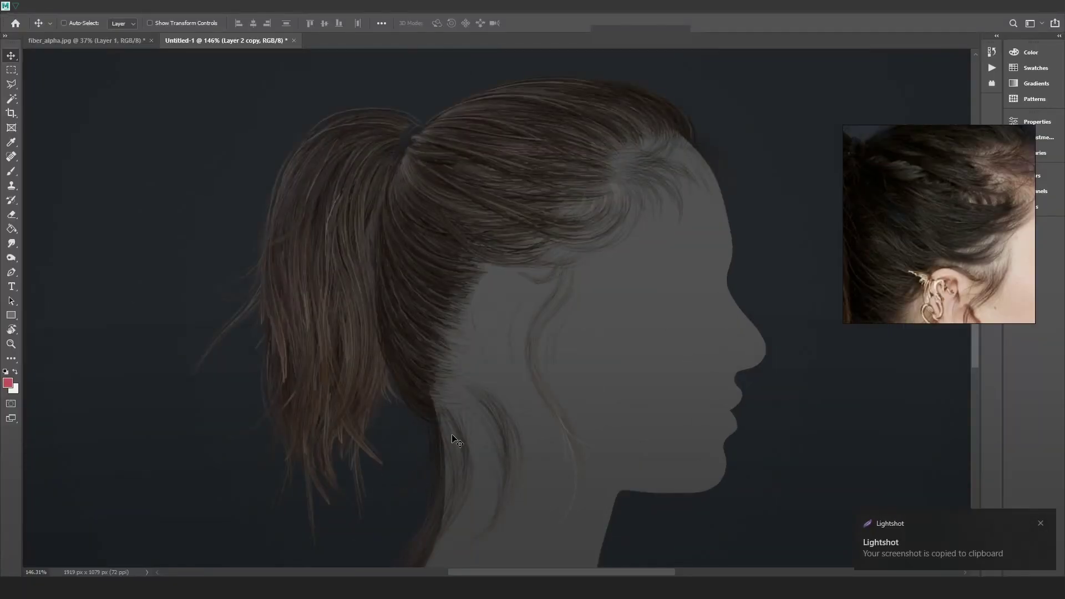
{"action": "key", "text": "ctrl+v"}
{"action": "key", "text": "ctrl+0"}
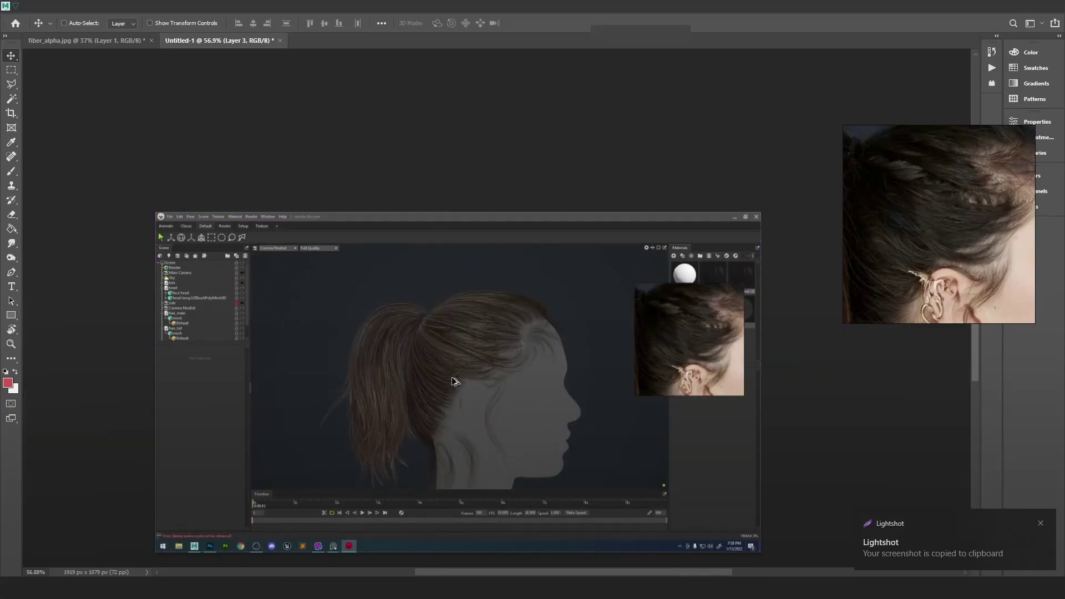
- Switch to Maya, move the _7_break_flow group back into Main, and export the hair again with the exp2 script
{"action": "key", "text": "alt+Tab"}
{"action": "key", "text": "alt+Tab"}
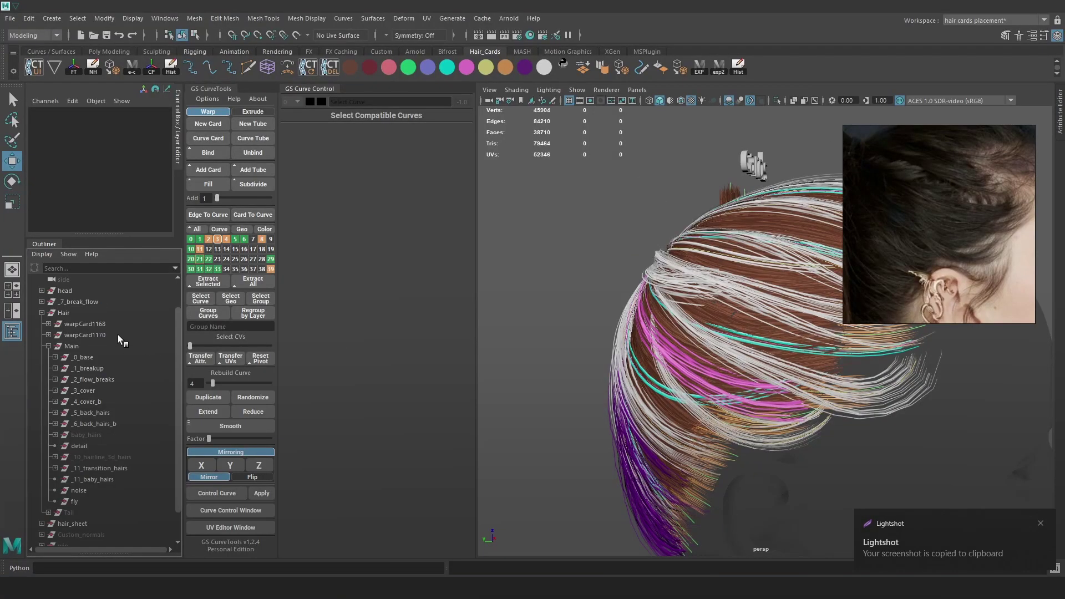
{"action": "left_click_drag", "start_coordinate": [79, 304], "coordinate": [101, 429]}
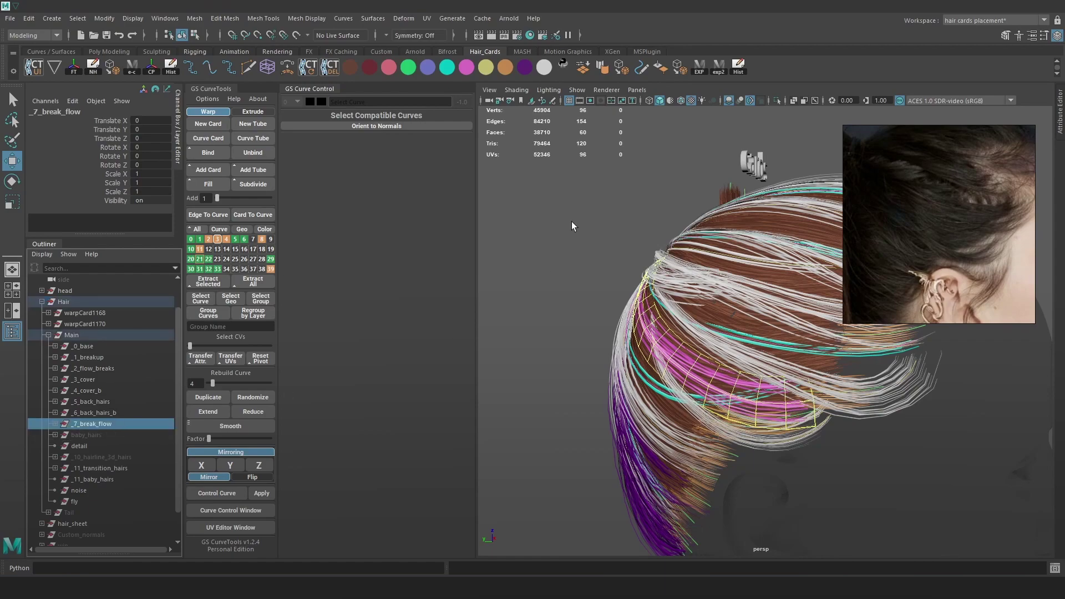
{"action": "left_click", "coordinate": [718, 69]}
- Capture a full-screen screenshot of the Toolbag render with the break-flow card and paste it as a new layer in Photoshop
{"action": "key", "text": "alt+Tab"}
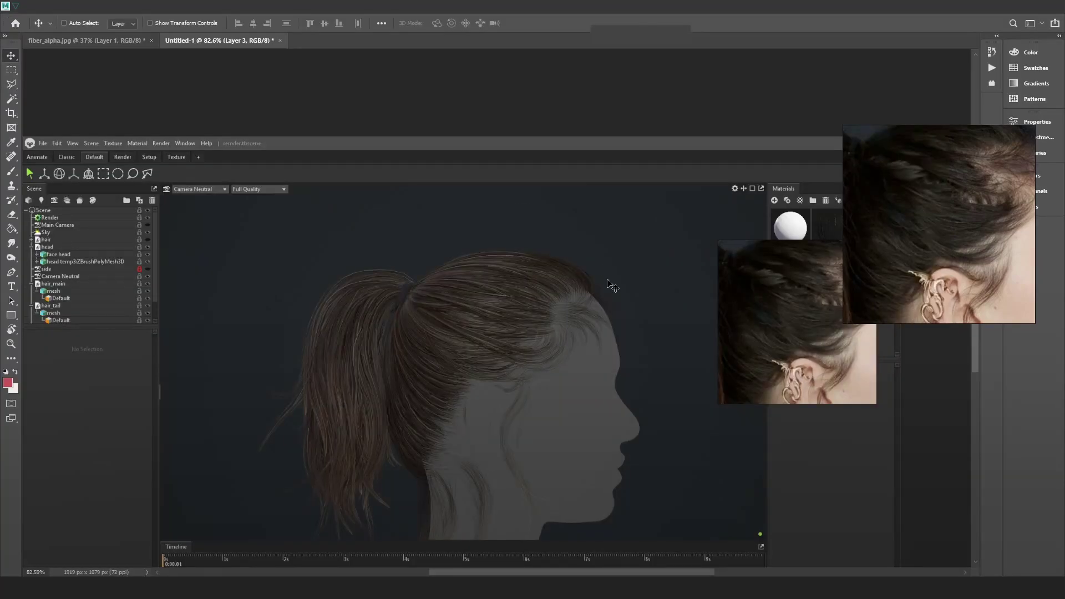
{"action": "key", "text": "alt+Tab"}
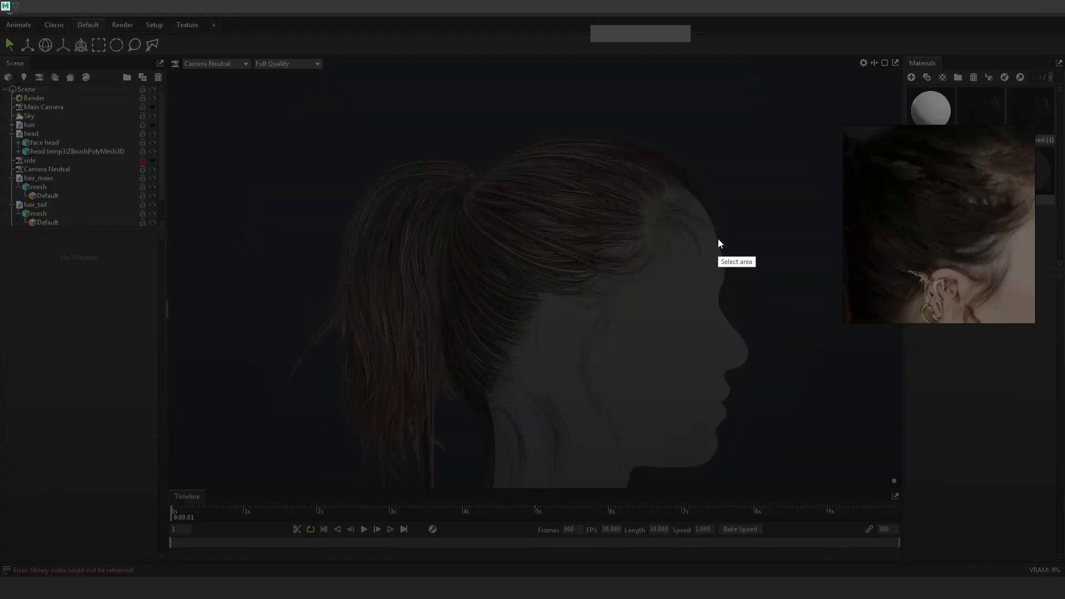
{"action": "left_click", "coordinate": [79, 277]}
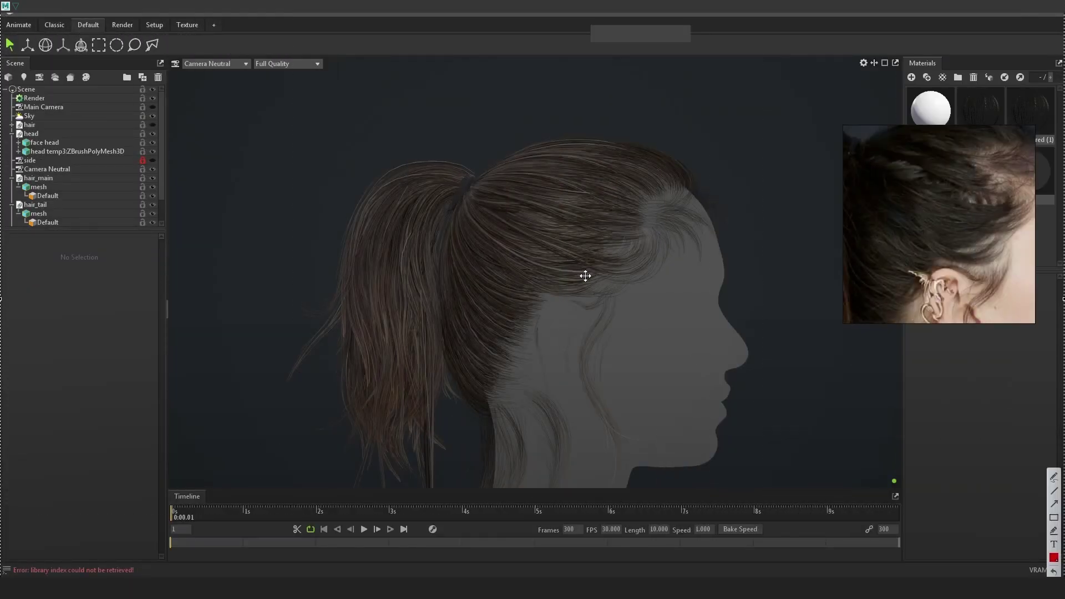
{"action": "key", "text": "ctrl+c"}
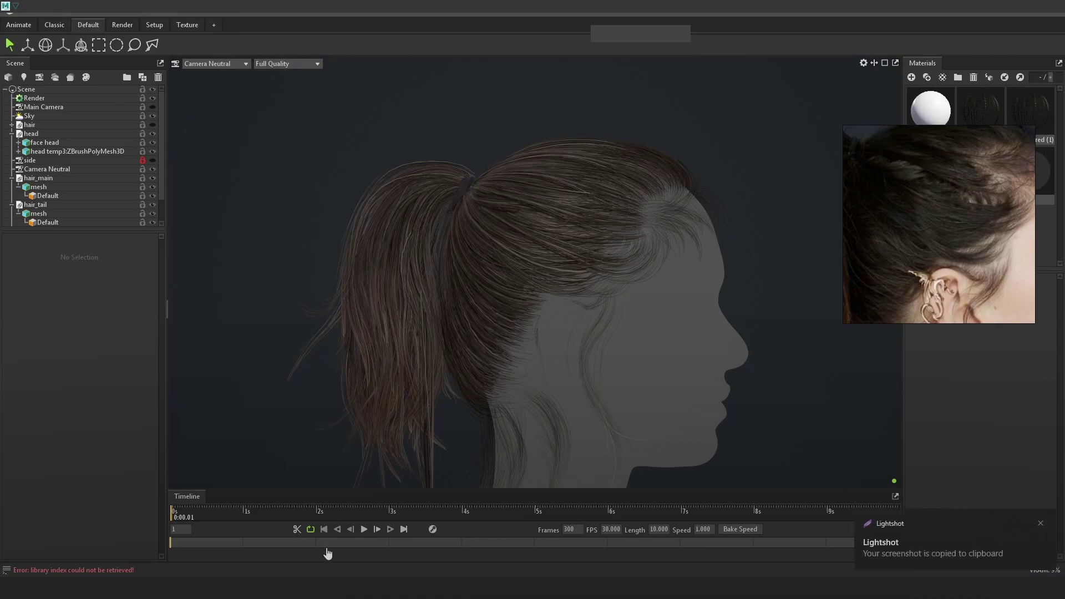
{"action": "key", "text": "alt+Tab"}
{"action": "key", "text": "ctrl+v"}
{"action": "scroll", "coordinate": [490, 362], "scroll_direction": "down", "scroll_amount": 4, "text": "alt"}
{"action": "scroll", "coordinate": [493, 410], "scroll_direction": "up", "scroll_amount": 5, "text": "alt"}
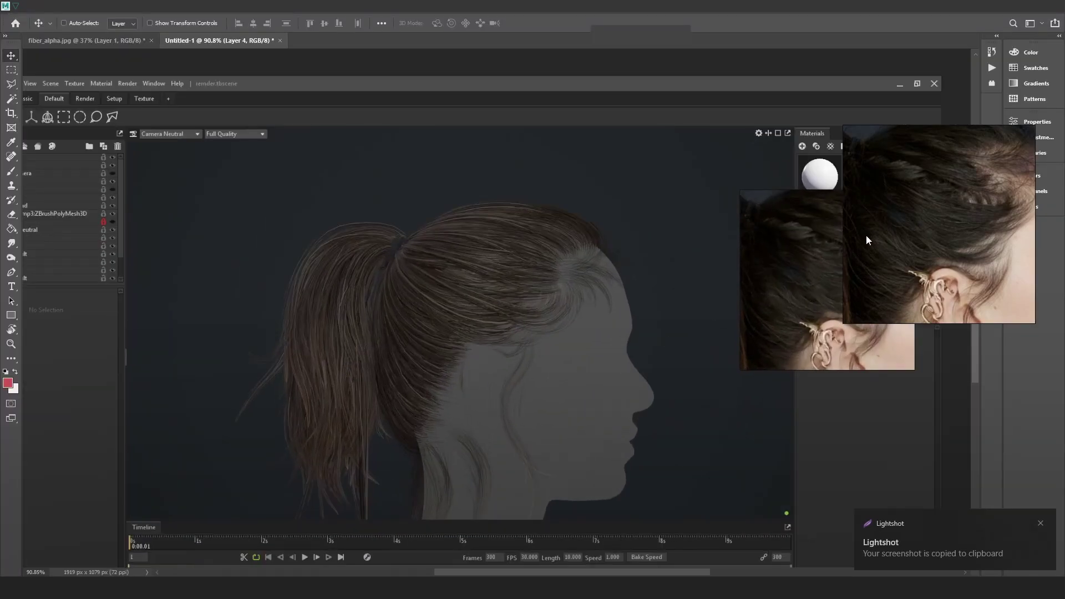
- Shrink the floating reference image and move it clear of the hair, and reset the Photoshop workspace to Essentials
{"action": "left_click_drag", "start_coordinate": [845, 126], "coordinate": [927, 179]}
{"action": "left_click_drag", "start_coordinate": [982, 249], "coordinate": [815, 111]}
{"action": "left_click", "coordinate": [1022, 176]}
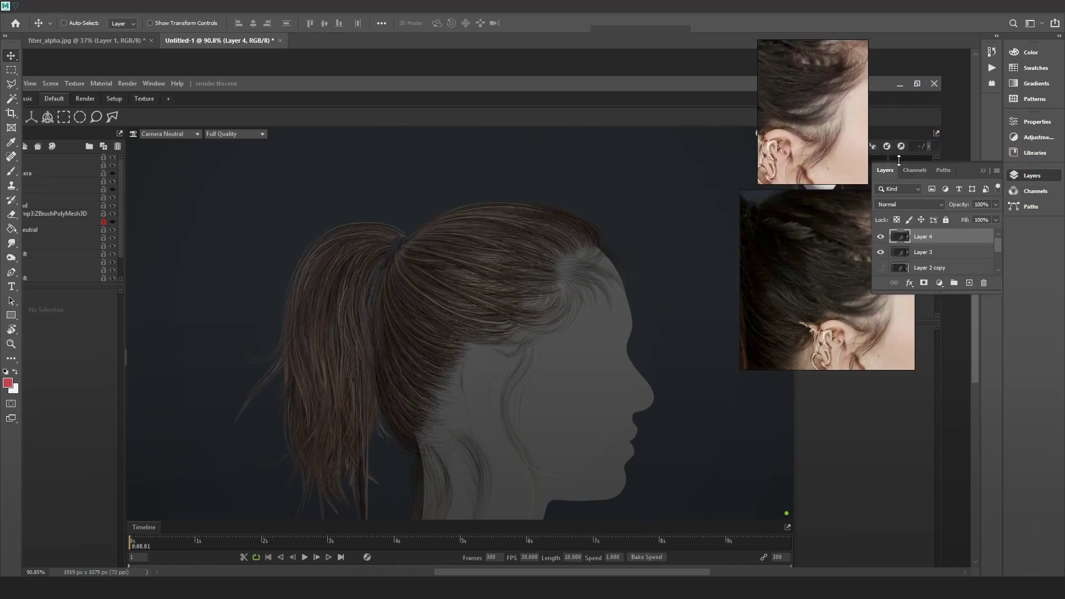
{"action": "left_click", "coordinate": [244, 6]}
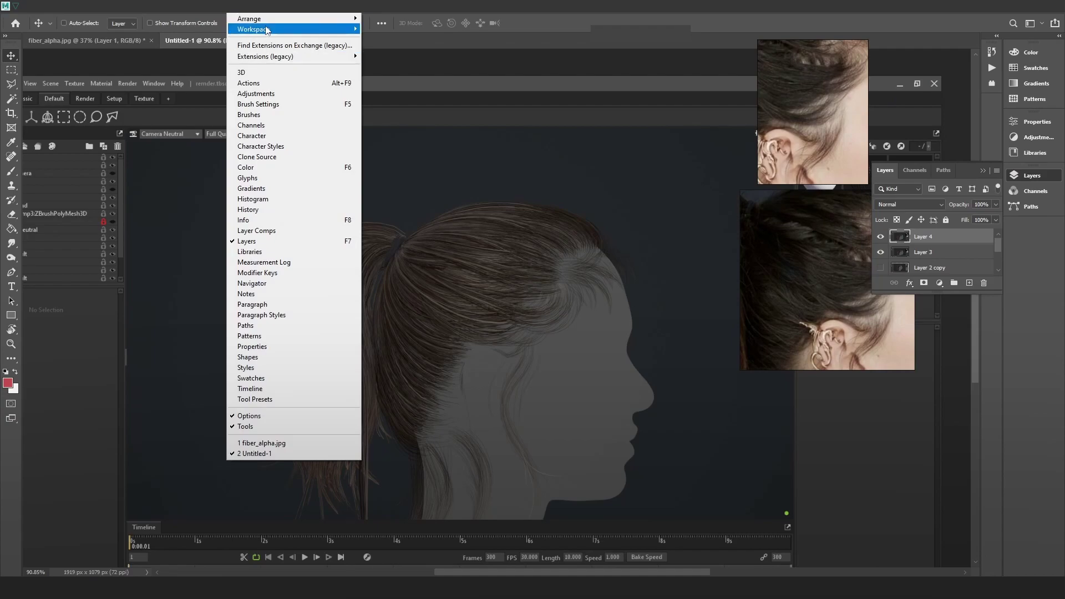
{"action": "mouse_move", "coordinate": [266, 22]}
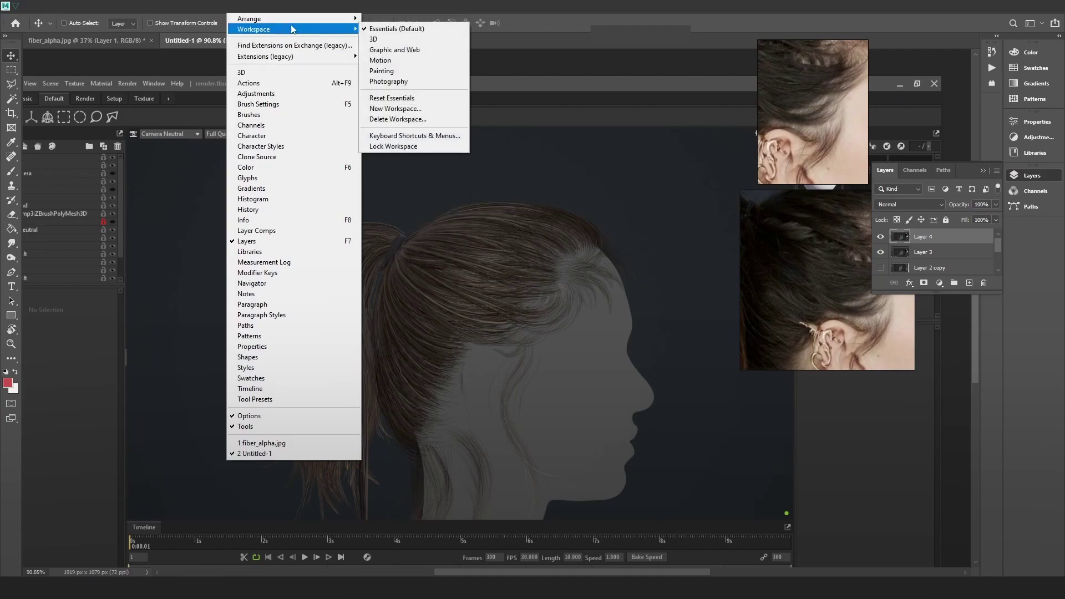
{"action": "left_click", "coordinate": [417, 99]}
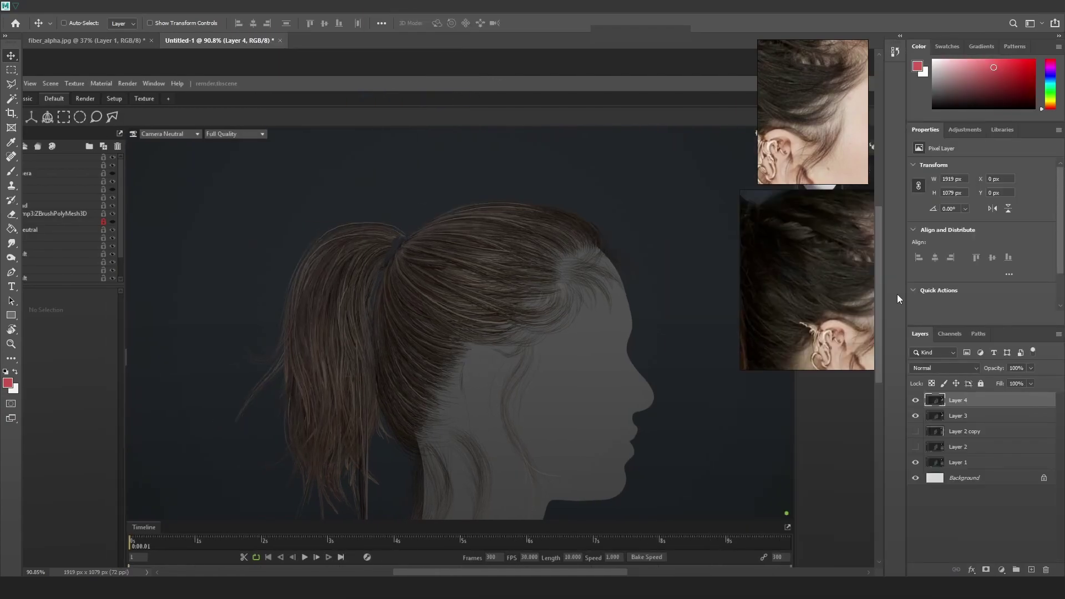
- Toggle Layer 4's visibility to compare the two renders and examine the hair above the ear up close
{"action": "left_click", "coordinate": [916, 401]}
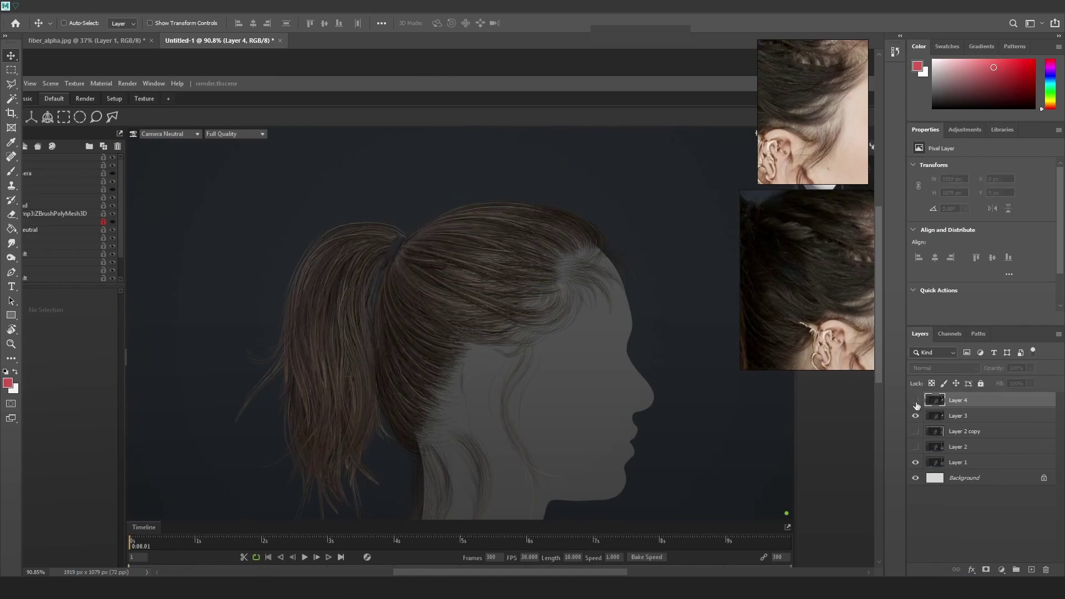
{"action": "left_click", "coordinate": [916, 400]}
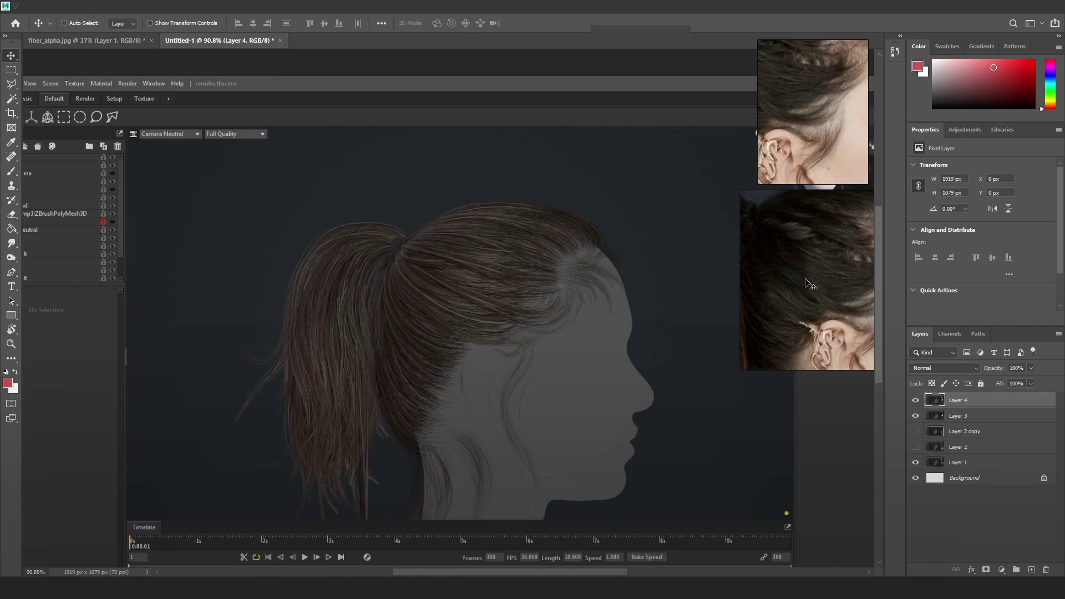
{"action": "scroll", "coordinate": [804, 279], "scroll_direction": "down", "scroll_amount": 1}
{"action": "scroll", "coordinate": [486, 309], "scroll_direction": "up", "scroll_amount": 5, "text": "alt"}
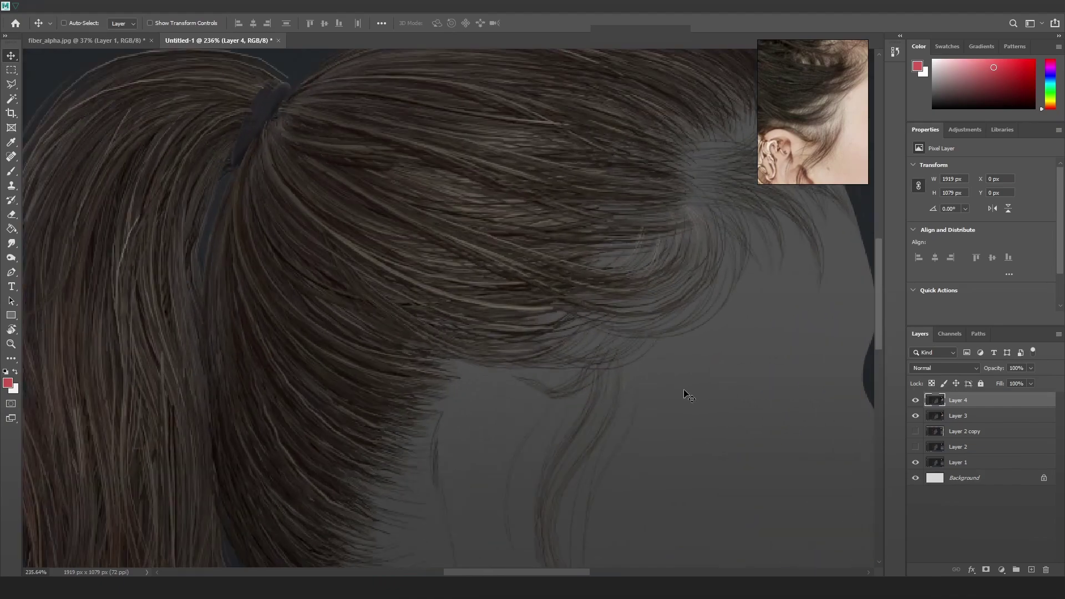
- Toggle Layer 4's visibility repeatedly to compare the renders with and without the break-flow card, close up and on the whole head
{"action": "left_click", "coordinate": [916, 401]}
{"action": "left_click", "coordinate": [915, 400]}
{"action": "left_click", "coordinate": [916, 400]}
{"action": "left_click", "coordinate": [915, 400]}
{"action": "left_click", "coordinate": [916, 400]}
{"action": "scroll", "coordinate": [431, 255], "scroll_direction": "down", "scroll_amount": 1, "text": "alt"}
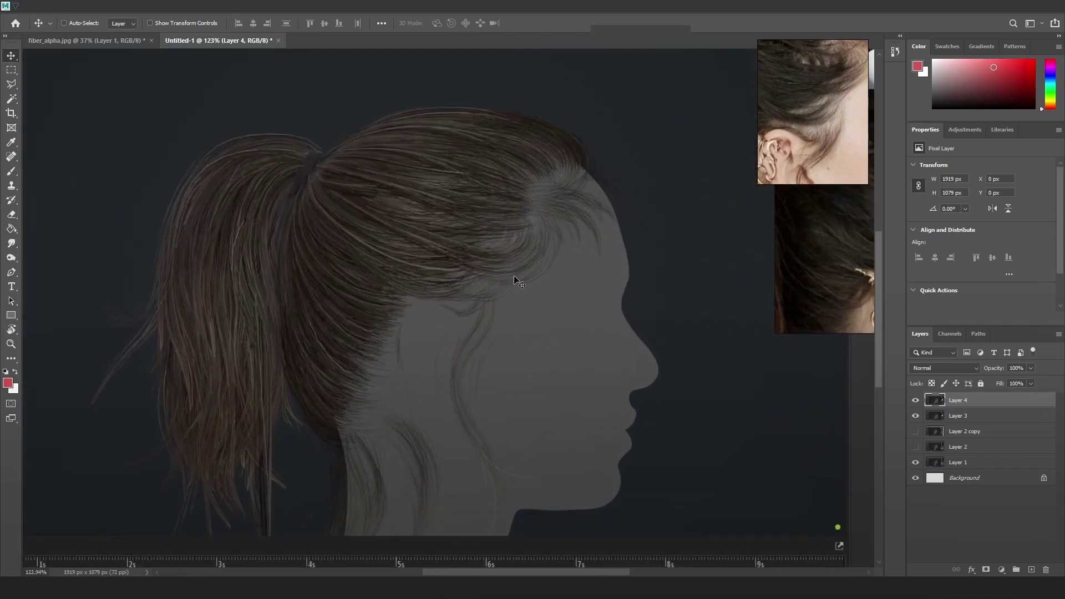
{"action": "left_click", "coordinate": [917, 403]}
- Switch to Maya and transfer the UVs of the first loose pink card beside the head to the break-flow card above the ear
{"action": "key", "text": "alt+Tab"}
{"action": "key", "text": "alt+Tab"}
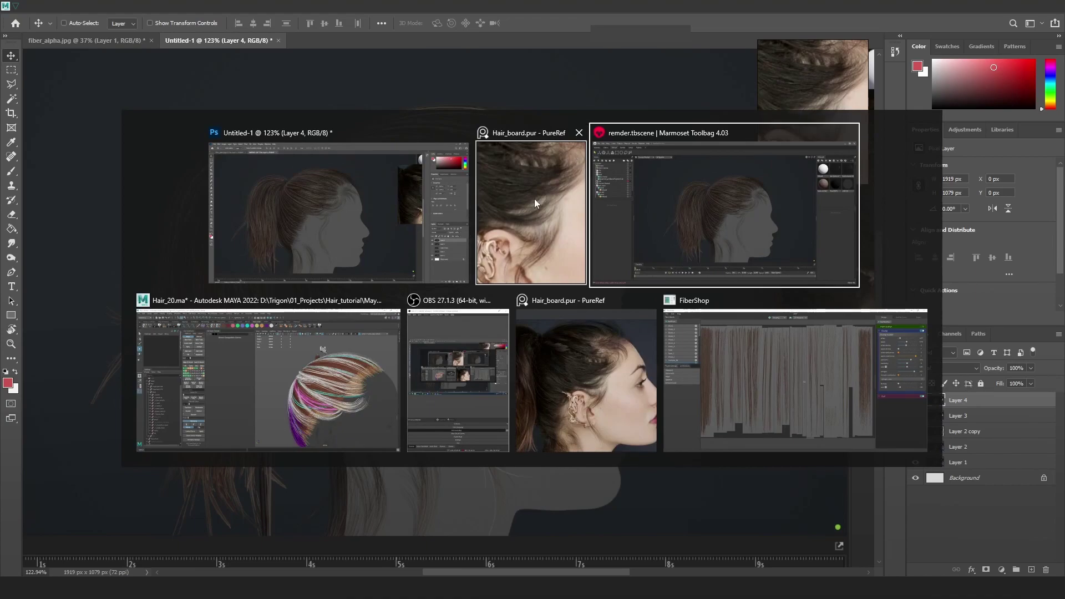
{"action": "left_click", "coordinate": [317, 359]}
{"action": "left_click_drag", "start_coordinate": [641, 301], "coordinate": [668, 277], "text": "alt"}
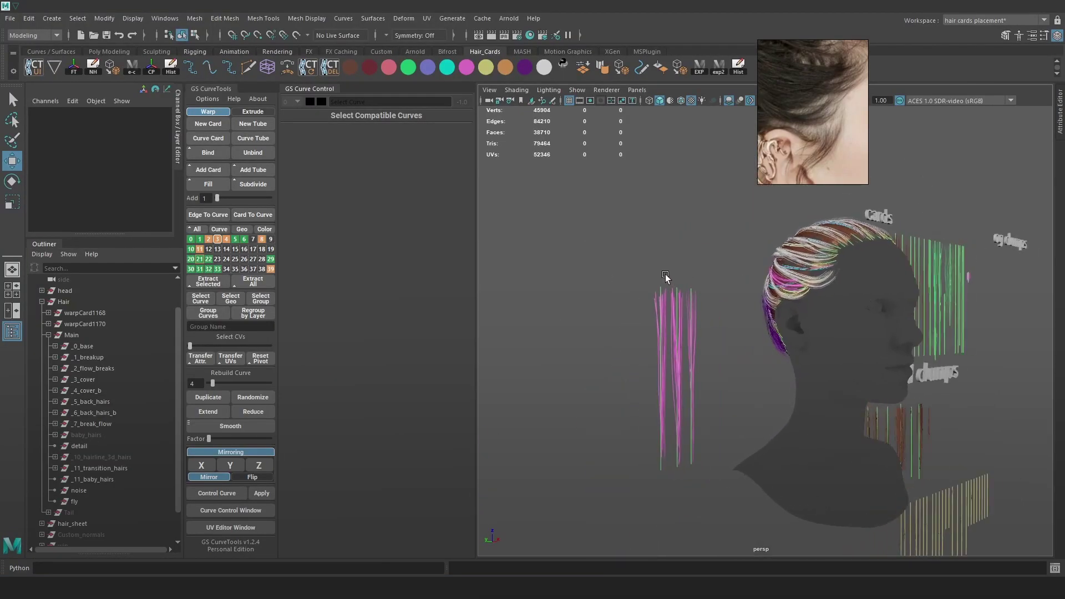
{"action": "right_click_drag", "start_coordinate": [667, 278], "coordinate": [810, 430], "text": "alt"}
{"action": "middle_click_drag", "start_coordinate": [810, 429], "coordinate": [829, 323], "text": "alt"}
{"action": "right_click_drag", "start_coordinate": [830, 323], "coordinate": [793, 314], "text": "alt"}
{"action": "mouse_move", "coordinate": [793, 314]}
{"action": "left_mouse_down", "text": "alt"}
{"action": "mouse_move", "coordinate": [690, 316]}
{"action": "mouse_move", "coordinate": [675, 292]}
{"action": "mouse_move", "coordinate": [697, 314]}
{"action": "mouse_move", "coordinate": [700, 302]}
{"action": "left_mouse_up", "text": "alt"}
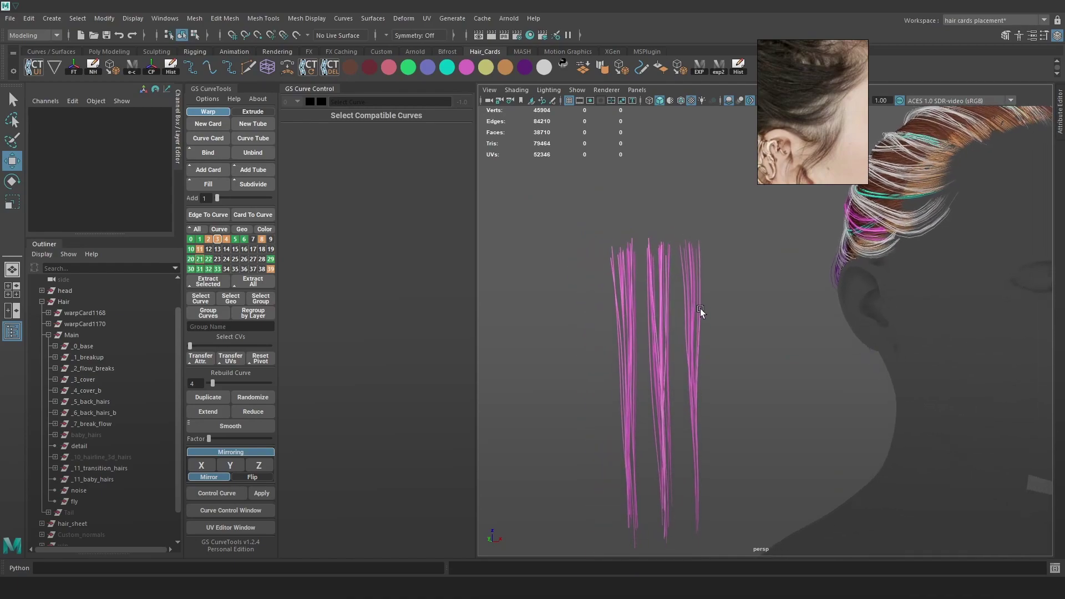
{"action": "left_click", "coordinate": [622, 303]}
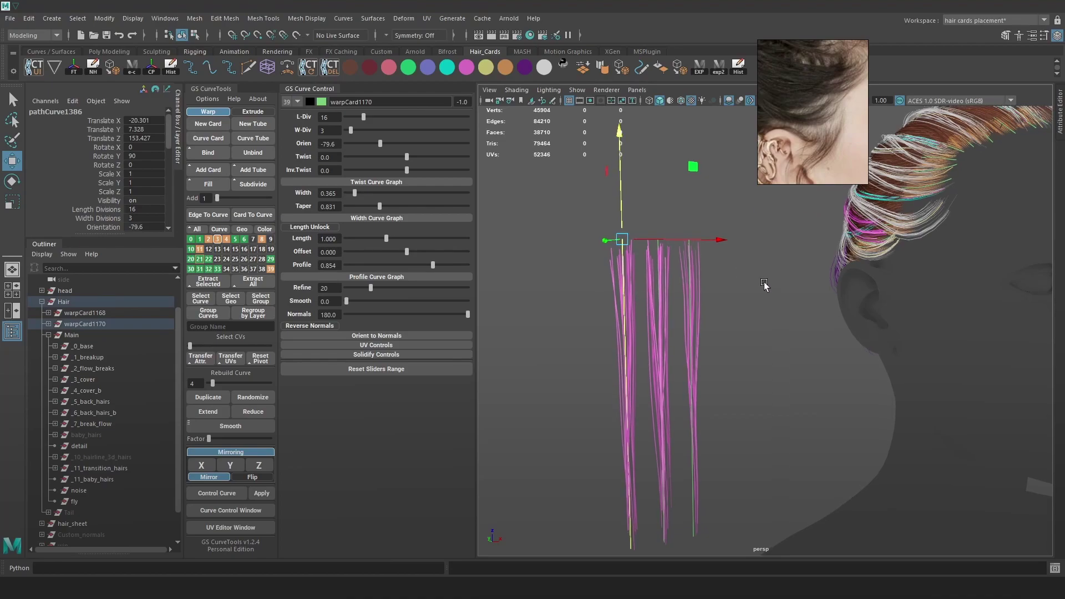
{"action": "left_click_drag", "start_coordinate": [622, 303], "coordinate": [745, 355], "text": "alt"}
{"action": "right_click_drag", "start_coordinate": [745, 355], "coordinate": [812, 365], "text": "alt"}
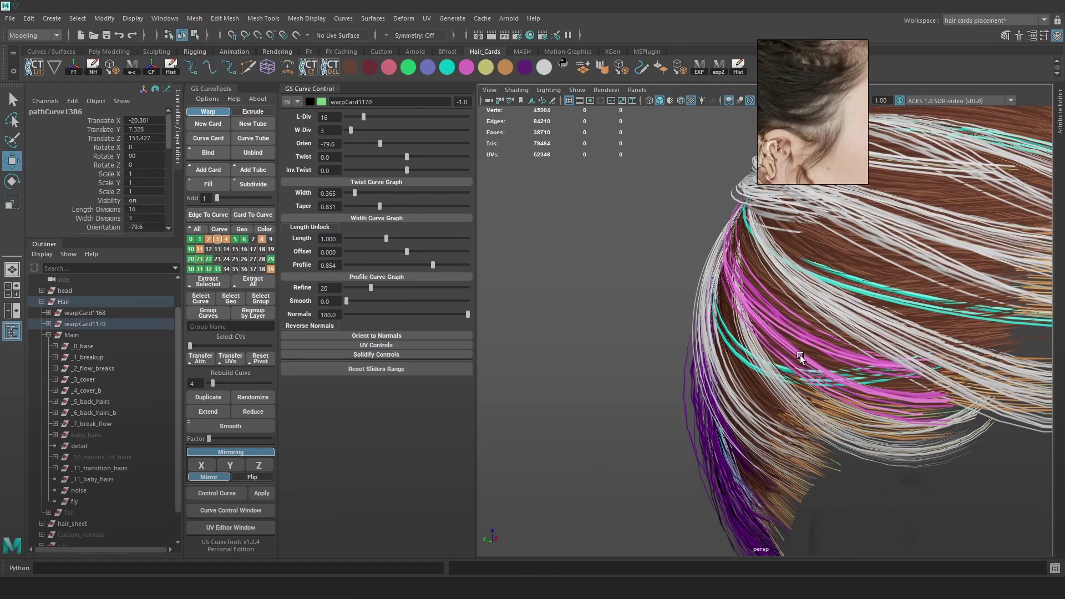
{"action": "left_click", "coordinate": [798, 352]}
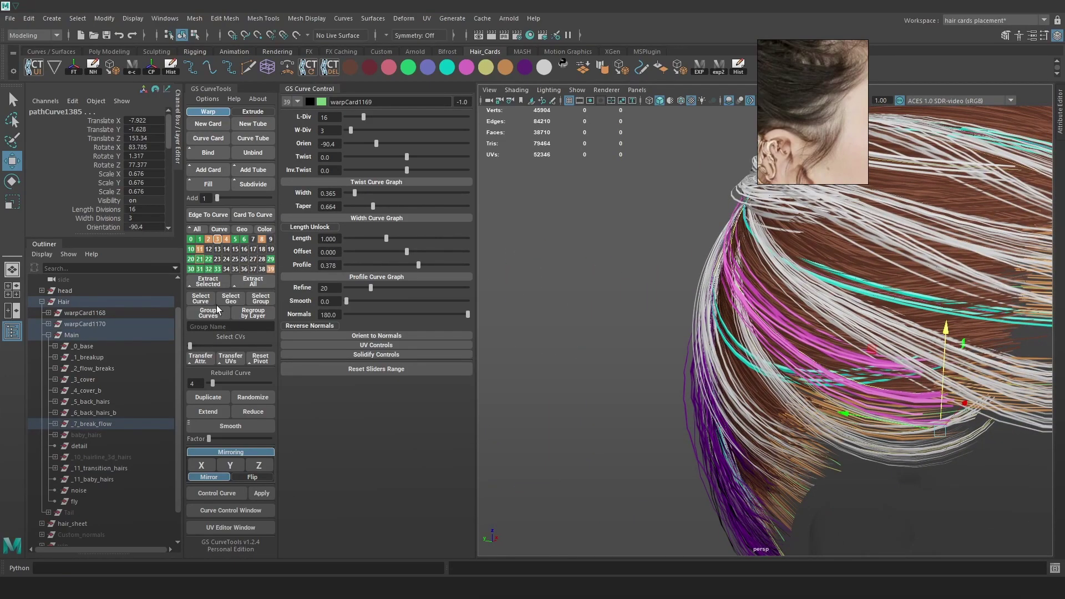
{"action": "left_click", "coordinate": [232, 362]}
- Inspect the break-flow card on the head in Maya and examine the hair above the ear in Toolbag
{"action": "left_click_drag", "start_coordinate": [604, 321], "coordinate": [678, 320], "text": "alt"}
{"action": "right_click_drag", "start_coordinate": [679, 321], "coordinate": [590, 270], "text": "alt"}
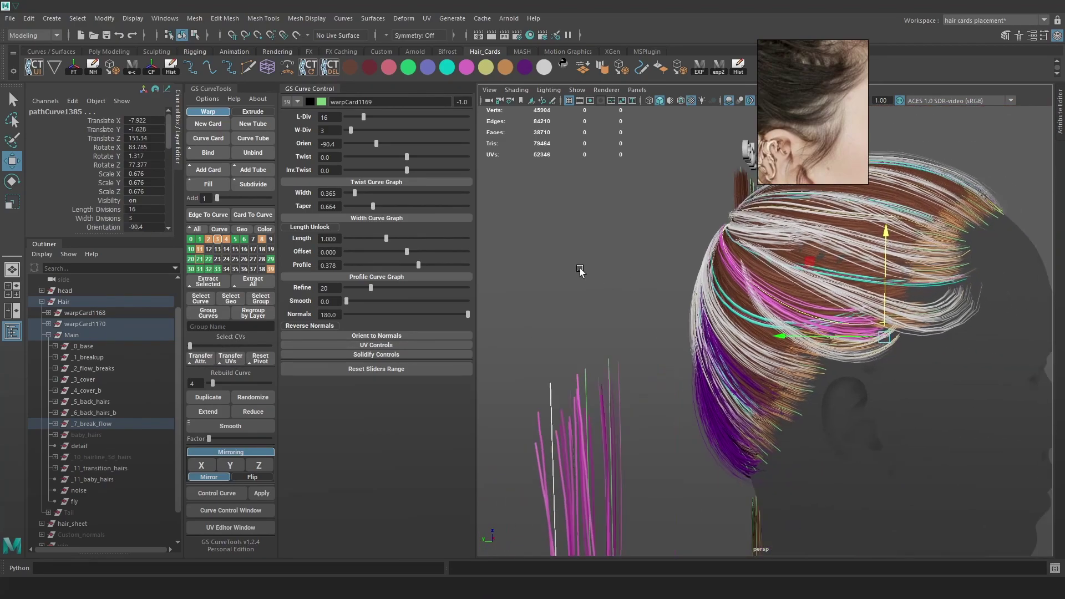
{"action": "middle_click_drag", "start_coordinate": [591, 270], "coordinate": [573, 265], "text": "alt"}
{"action": "left_click", "coordinate": [574, 265]}
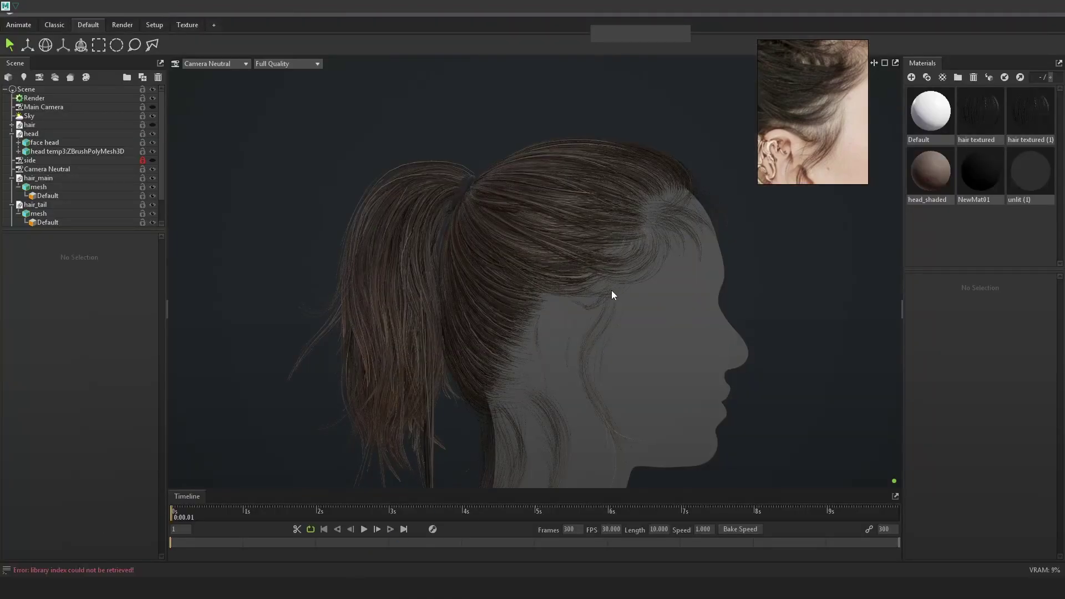
{"action": "right_click_drag", "start_coordinate": [611, 291], "coordinate": [670, 359], "text": "alt"}
{"action": "mouse_move", "coordinate": [670, 358]}
{"action": "left_mouse_down", "text": "alt"}
{"action": "mouse_move", "coordinate": [576, 367]}
{"action": "mouse_move", "coordinate": [683, 362]}
{"action": "mouse_move", "coordinate": [541, 352]}
{"action": "mouse_move", "coordinate": [643, 347]}
{"action": "mouse_move", "coordinate": [667, 376]}
{"action": "left_mouse_up", "text": "alt"}
{"action": "right_click_drag", "start_coordinate": [666, 376], "coordinate": [690, 389], "text": "alt"}
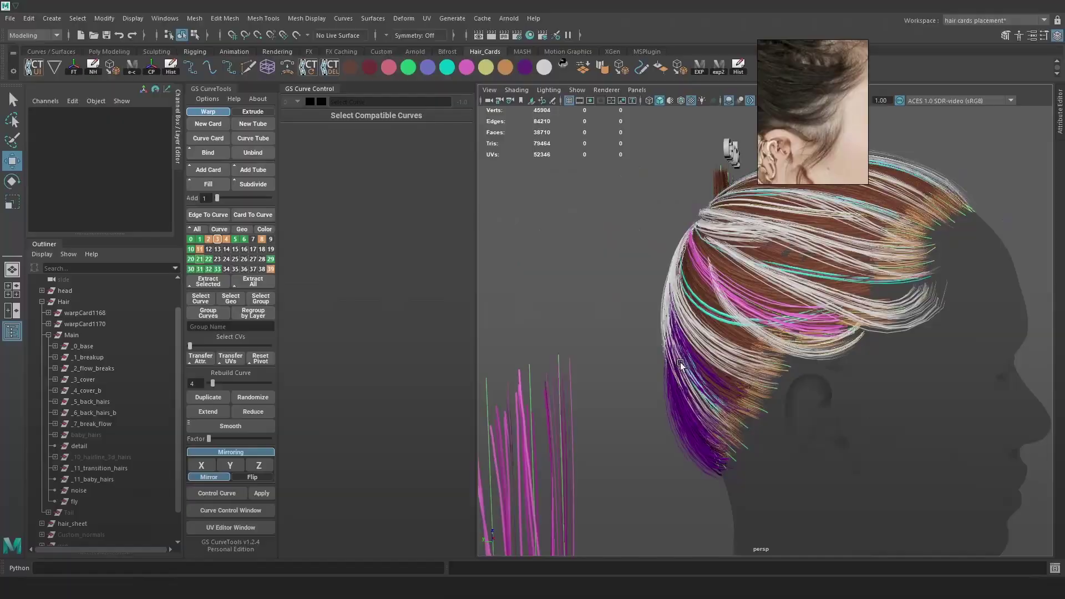
- Adjust the curve points of the pink break-flow card above the ear and check the side hair in Toolbag
{"action": "left_click_drag", "start_coordinate": [680, 362], "coordinate": [730, 329], "text": "alt"}
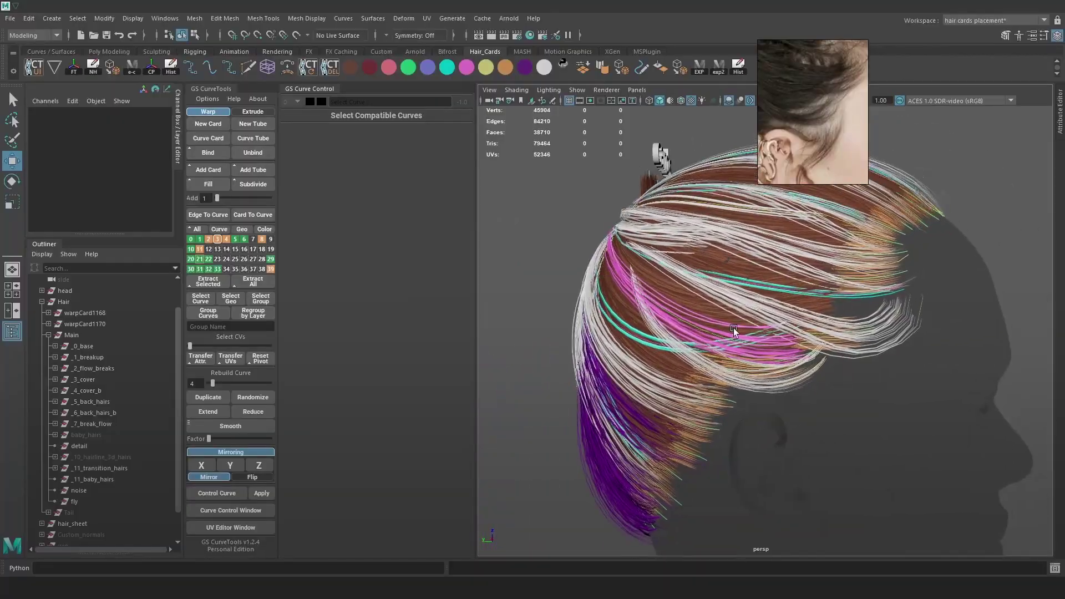
{"action": "key", "text": "4"}
{"action": "left_click", "coordinate": [711, 335]}
{"action": "key", "text": "6"}
{"action": "right_click_drag", "start_coordinate": [538, 202], "coordinate": [493, 202]}
{"action": "key", "text": "4"}
{"action": "left_click", "coordinate": [716, 343]}
{"action": "key", "text": "6"}
{"action": "left_click_drag", "start_coordinate": [716, 319], "coordinate": [718, 310]}
{"action": "key", "text": "4"}
{"action": "left_click", "coordinate": [632, 292]}
{"action": "key", "text": "6"}
{"action": "key", "text": "b"}
{"action": "left_click_drag", "start_coordinate": [631, 264], "coordinate": [633, 254]}
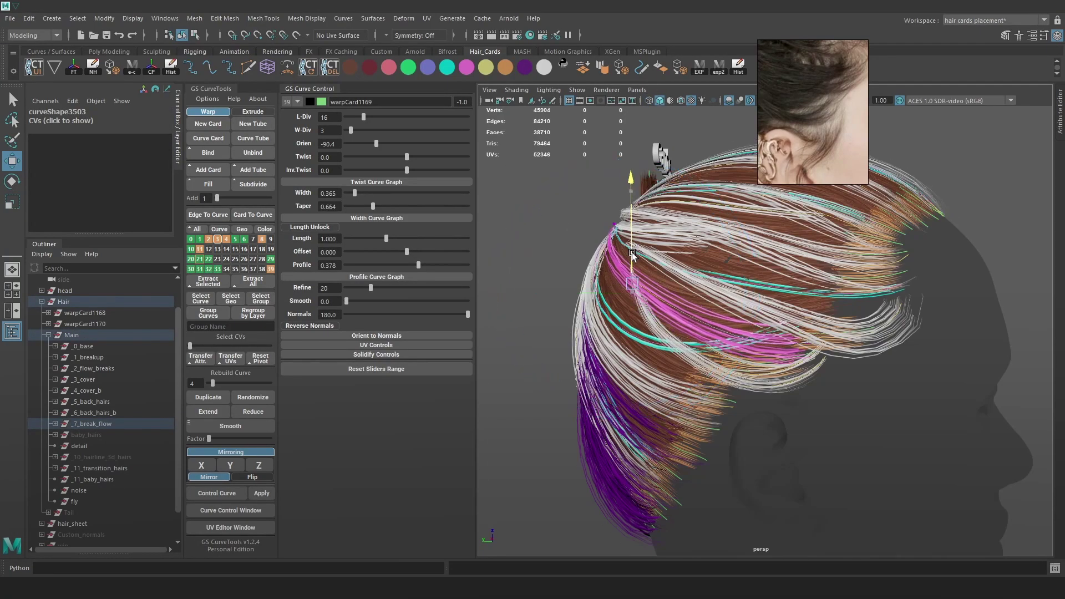
{"action": "key", "text": "alt+Tab"}
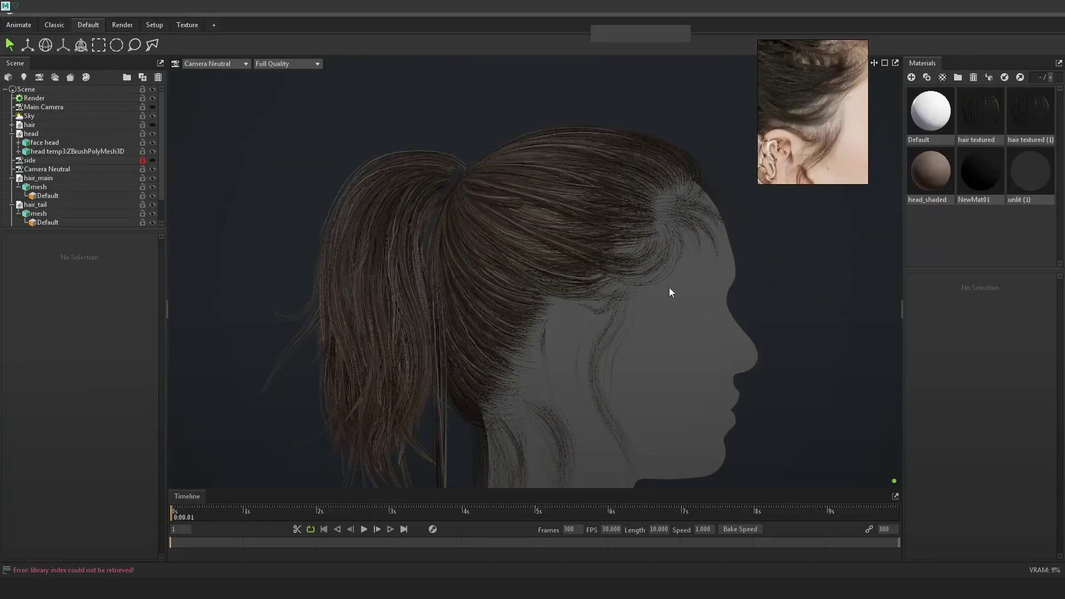
{"action": "left_click_drag", "start_coordinate": [673, 296], "coordinate": [674, 332]}
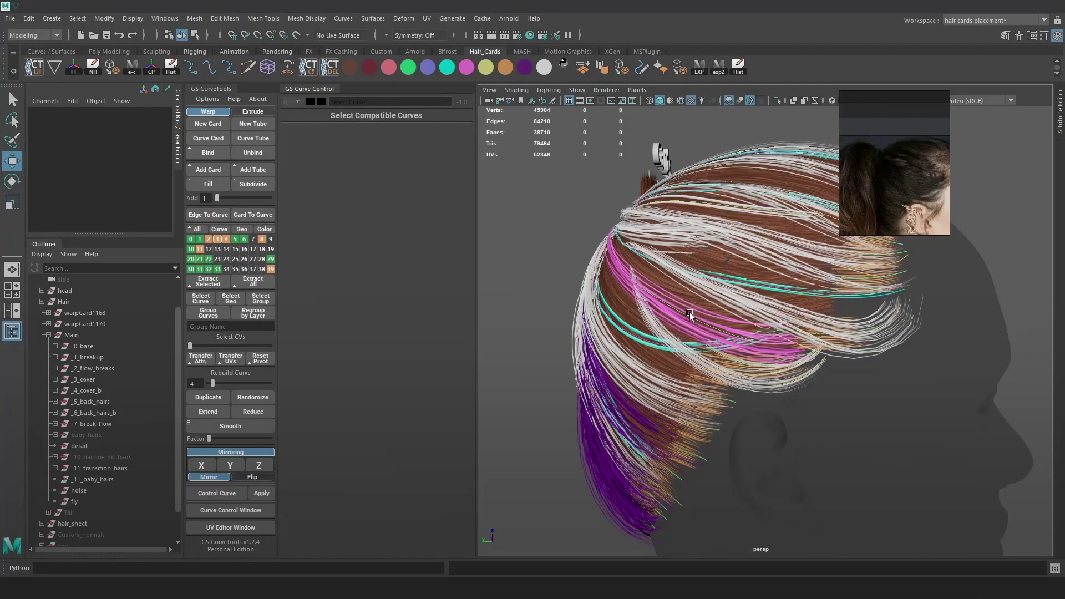
- Mirror the pink break-flow card to the other side of the head and fine-tune the mirrored card's orientation
{"action": "left_click_drag", "start_coordinate": [711, 292], "coordinate": [825, 336], "text": "alt"}
{"action": "left_click", "coordinate": [702, 298]}
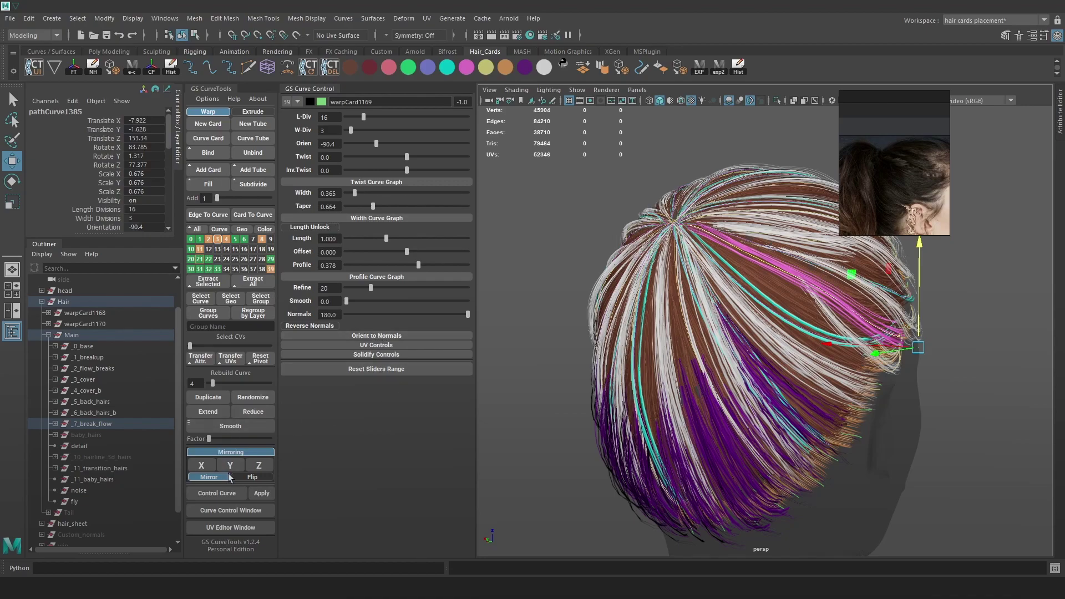
{"action": "left_click", "coordinate": [708, 354]}
{"action": "left_click_drag", "start_coordinate": [708, 353], "coordinate": [797, 355], "text": "alt"}
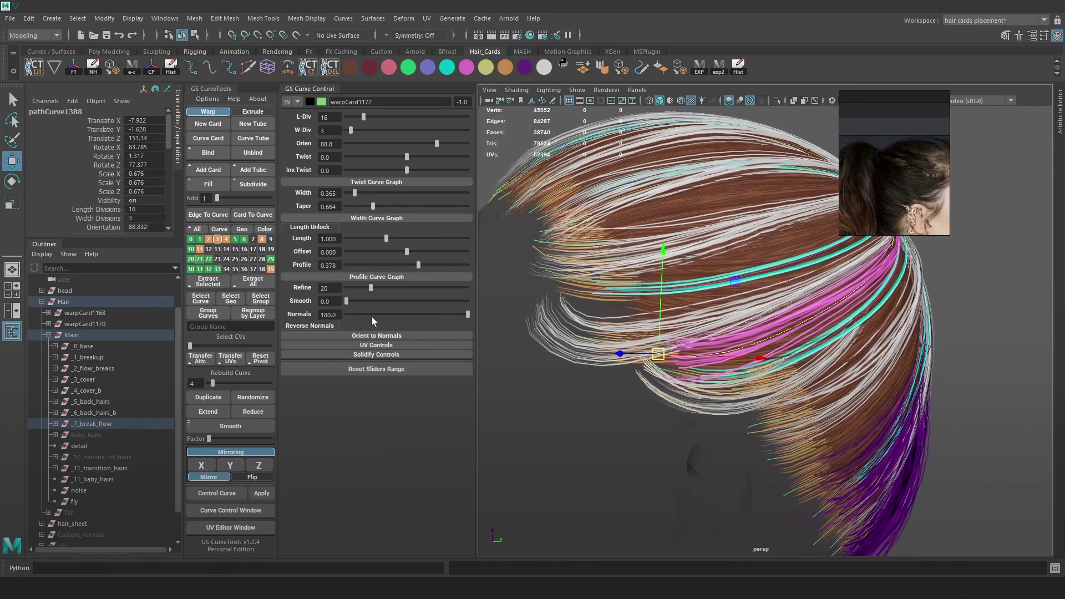
{"action": "left_click_drag", "start_coordinate": [436, 144], "coordinate": [436, 142]}
- Duplicate the original break-flow card, move the copy higher up the side of the head, and start editing its curve points
{"action": "left_click_drag", "start_coordinate": [686, 280], "coordinate": [665, 335], "text": "alt"}
{"action": "left_click_drag", "start_coordinate": [620, 389], "coordinate": [667, 376], "text": "alt"}
{"action": "left_click", "coordinate": [682, 346]}
{"action": "left_click_drag", "start_coordinate": [777, 340], "coordinate": [754, 260]}
{"action": "right_click_drag", "start_coordinate": [594, 198], "coordinate": [546, 187]}
{"action": "left_click", "coordinate": [687, 197]}
- Fit the duplicated card's root points to the ponytail base and set its orientation to -37.3
{"action": "left_click_drag", "start_coordinate": [674, 200], "coordinate": [713, 216], "text": "alt"}
{"action": "key", "text": "v"}
{"action": "left_click", "coordinate": [709, 217]}
{"action": "left_click", "coordinate": [709, 217]}
{"action": "key", "text": "e"}
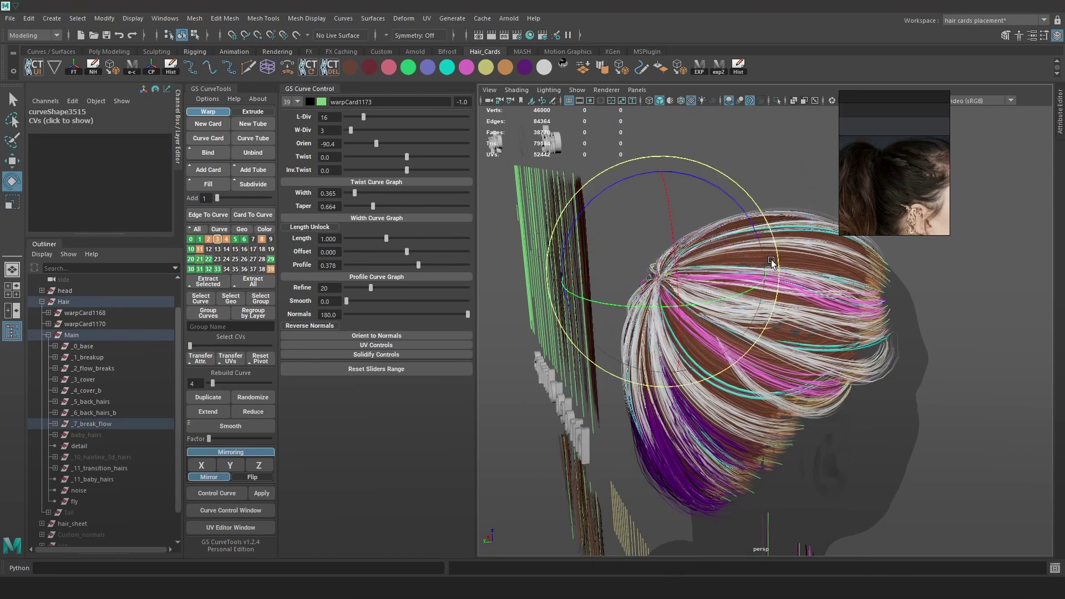
{"action": "key", "text": "w"}
{"action": "left_click_drag", "start_coordinate": [774, 294], "coordinate": [583, 215], "text": "alt"}
{"action": "left_click_drag", "start_coordinate": [652, 235], "coordinate": [611, 312], "text": "alt"}
{"action": "left_click_drag", "start_coordinate": [378, 144], "coordinate": [394, 144]}
{"action": "left_click_drag", "start_coordinate": [577, 237], "coordinate": [654, 233], "text": "alt"}
{"action": "left_click_drag", "start_coordinate": [761, 280], "coordinate": [666, 245], "text": "alt"}
- Export the hair with the exp2 script and examine the added upper break-flow card in Toolbag from several angles
{"action": "key", "text": "alt+Tab"}
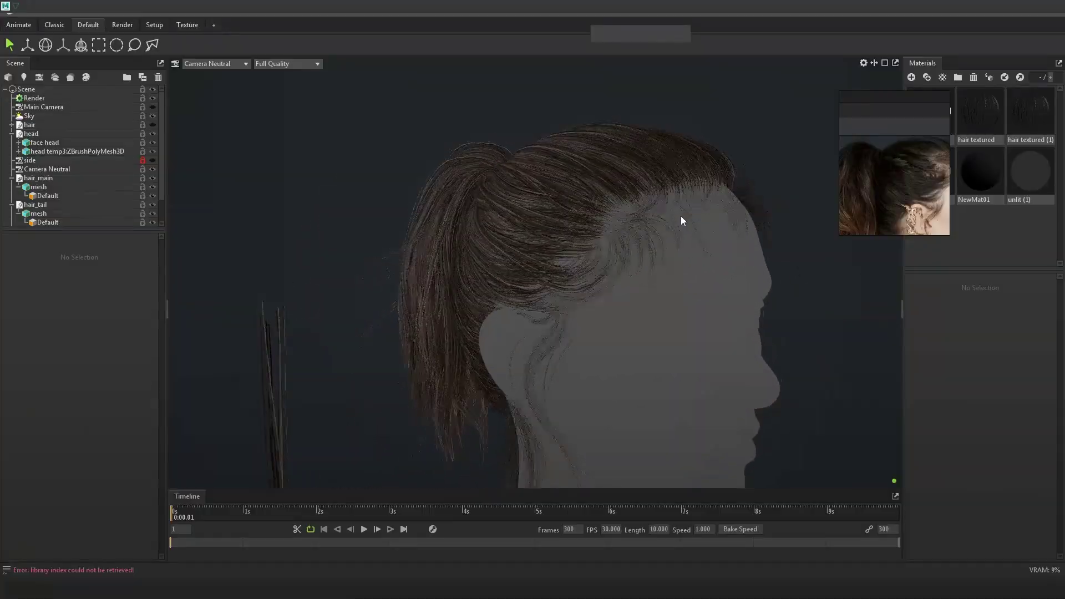
{"action": "right_click_drag", "start_coordinate": [680, 214], "coordinate": [713, 222], "text": "alt"}
{"action": "middle_click_drag", "start_coordinate": [713, 222], "coordinate": [693, 245], "text": "alt"}
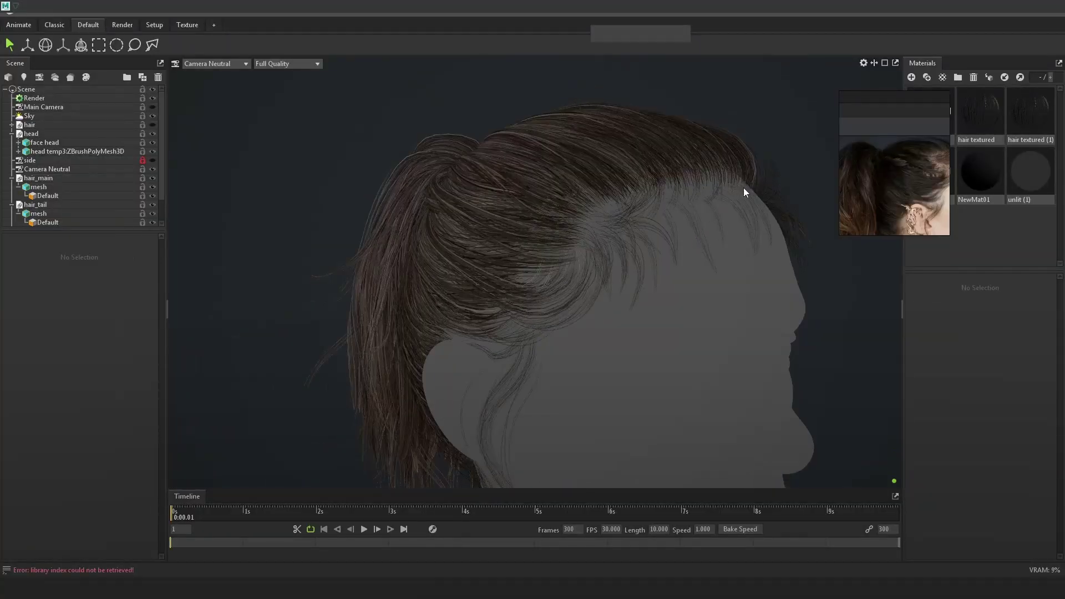
{"action": "key", "text": "alt+Tab"}
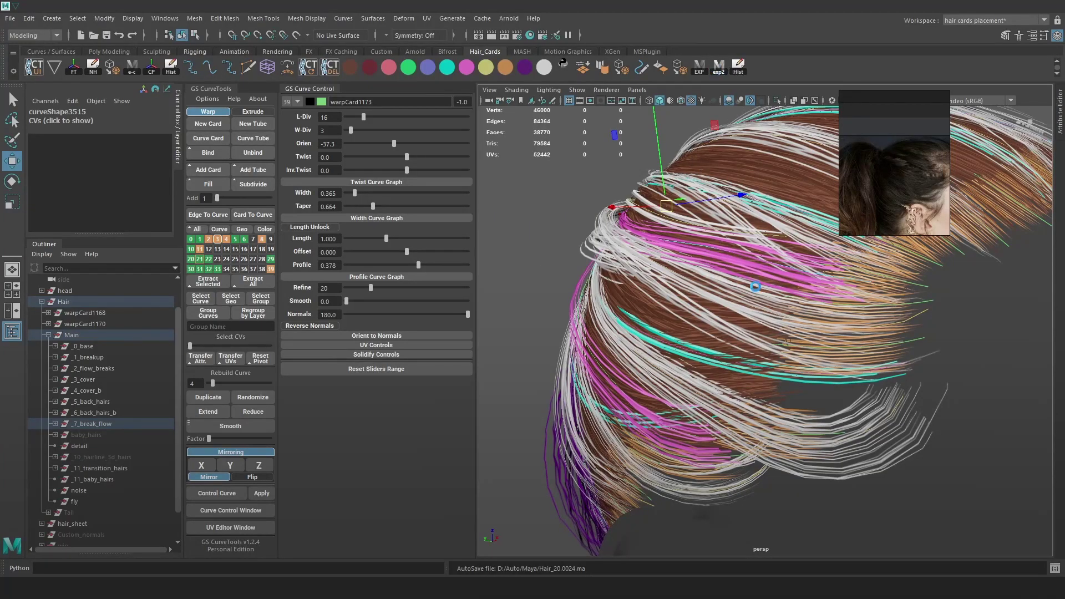
{"action": "left_click", "coordinate": [719, 67]}
{"action": "key", "text": "alt+Tab"}
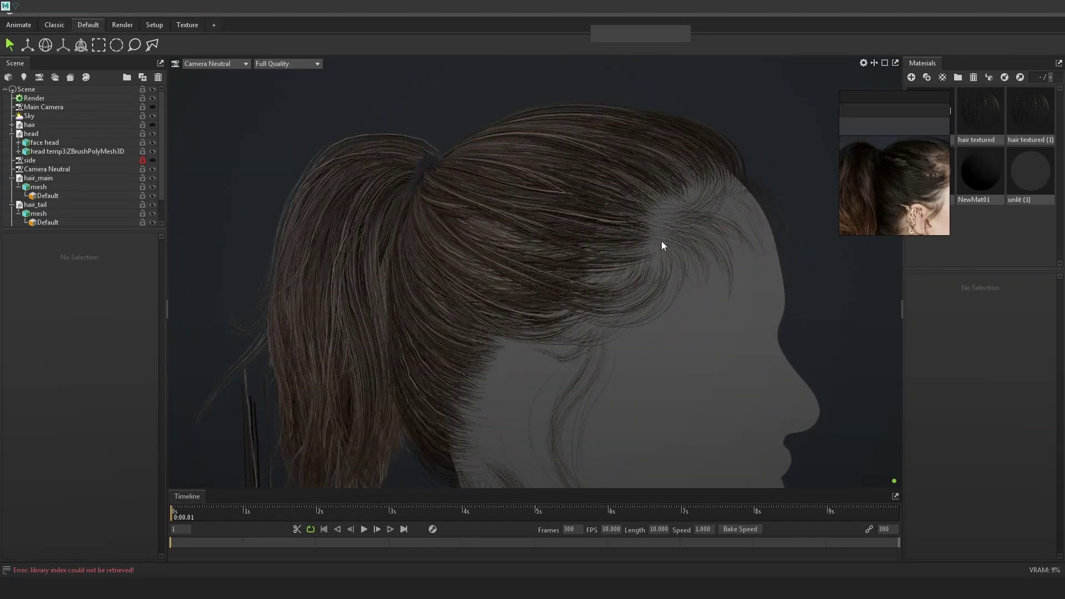
{"action": "left_click_drag", "start_coordinate": [661, 240], "coordinate": [740, 250], "text": "alt"}
{"action": "right_click_drag", "start_coordinate": [740, 250], "coordinate": [707, 235], "text": "alt"}
{"action": "left_click_drag", "start_coordinate": [706, 235], "coordinate": [626, 245], "text": "alt"}
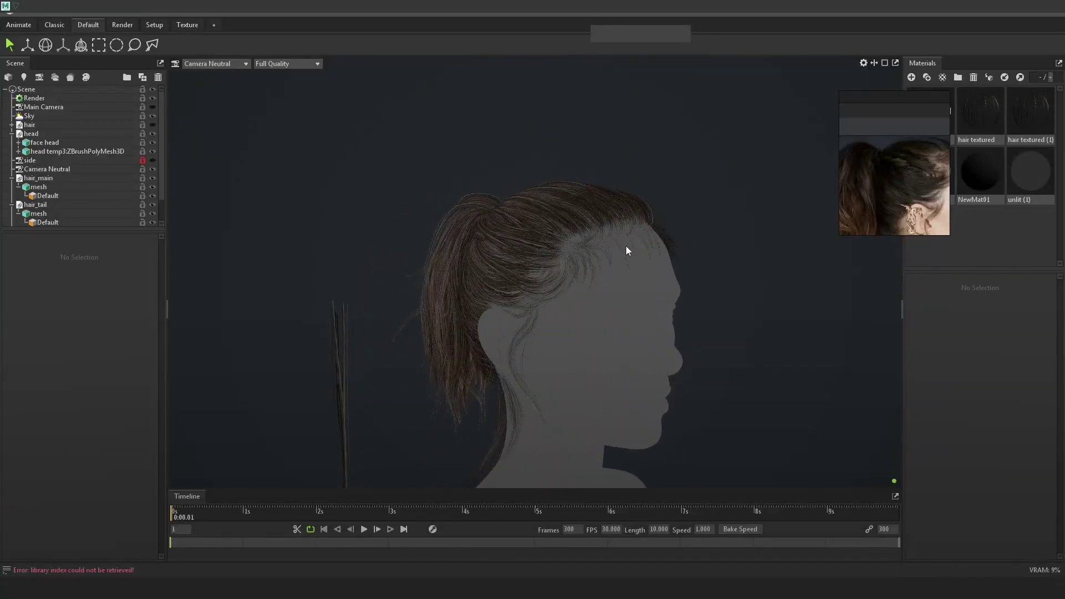
{"action": "right_click_drag", "start_coordinate": [627, 247], "coordinate": [637, 258], "text": "alt"}
- Return to Maya and transfer the UVs of another loose pink card beside the head to the upper break-flow card
{"action": "key", "text": "alt+Tab"}
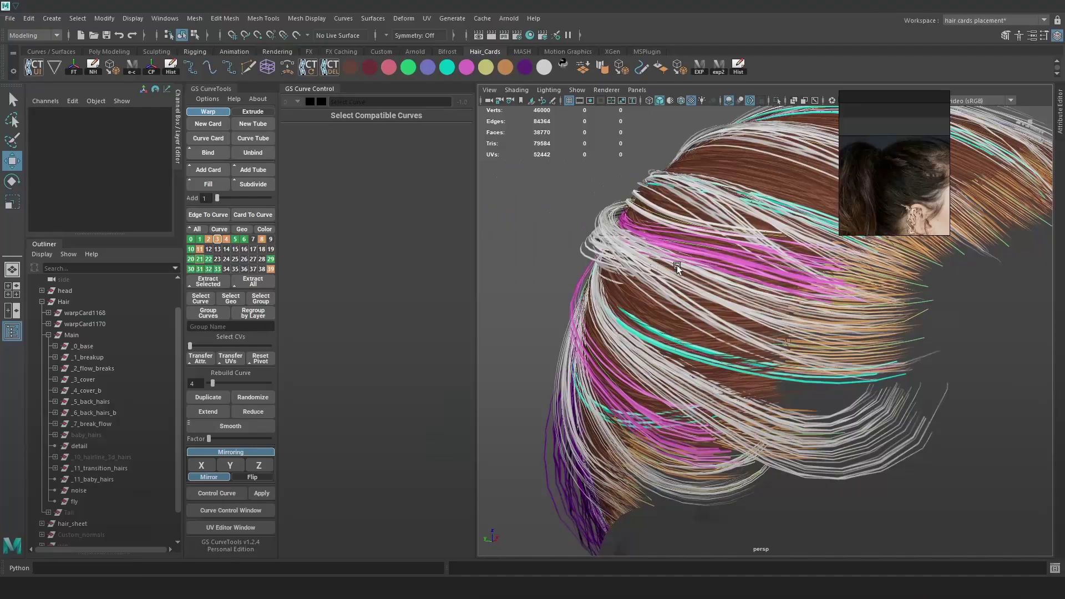
{"action": "key", "text": "4"}
{"action": "left_click", "coordinate": [733, 251]}
{"action": "key", "text": "6"}
{"action": "right_click_drag", "start_coordinate": [733, 251], "coordinate": [599, 191], "text": "alt"}
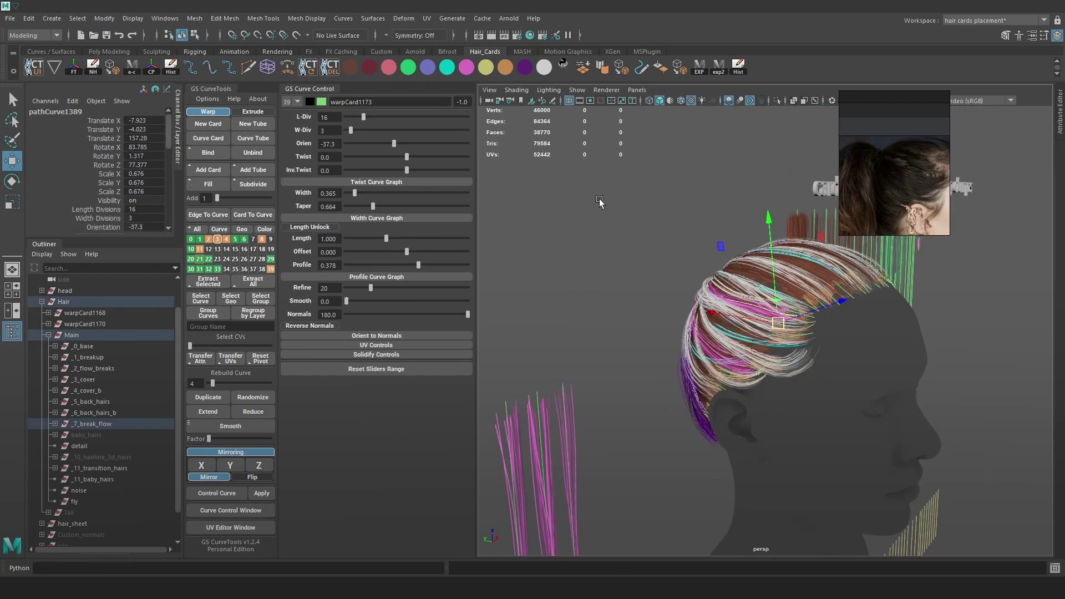
{"action": "left_click_drag", "start_coordinate": [599, 191], "coordinate": [701, 266], "text": "alt"}
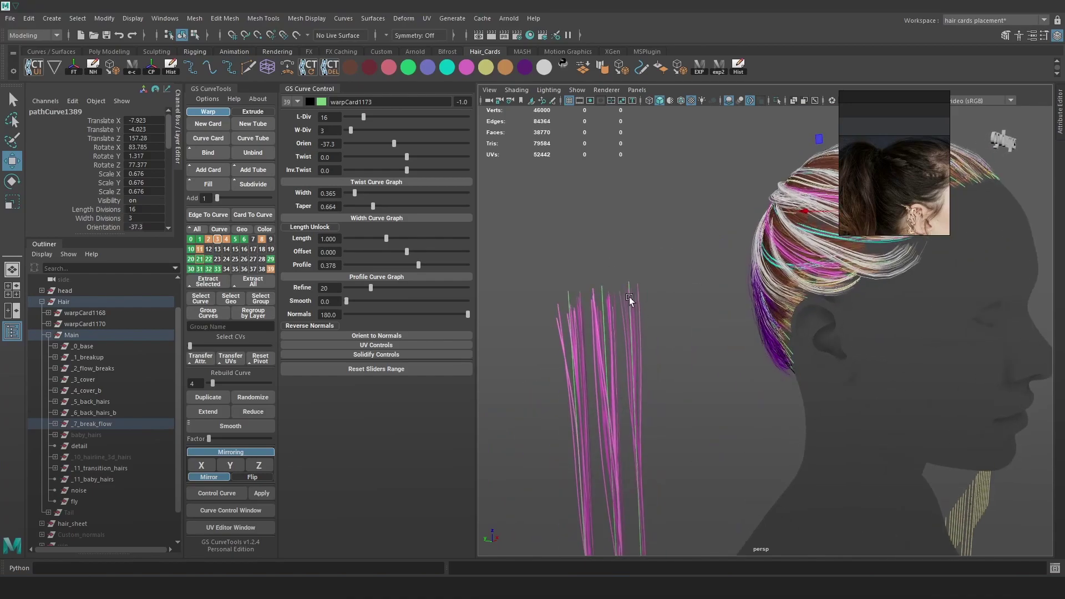
{"action": "left_click", "coordinate": [629, 298]}
{"action": "left_click_drag", "start_coordinate": [628, 298], "coordinate": [635, 301], "text": "alt"}
{"action": "right_click_drag", "start_coordinate": [635, 300], "coordinate": [626, 349], "text": "alt"}
{"action": "key", "text": "4"}
{"action": "left_click", "coordinate": [601, 348], "text": "shift"}
{"action": "mouse_move", "coordinate": [601, 349]}
{"action": "left_mouse_down", "text": "alt"}
{"action": "mouse_move", "coordinate": [665, 346]}
{"action": "mouse_move", "coordinate": [655, 310]}
{"action": "left_mouse_up", "text": "alt"}
{"action": "key", "text": "5"}
{"action": "key", "text": "6"}
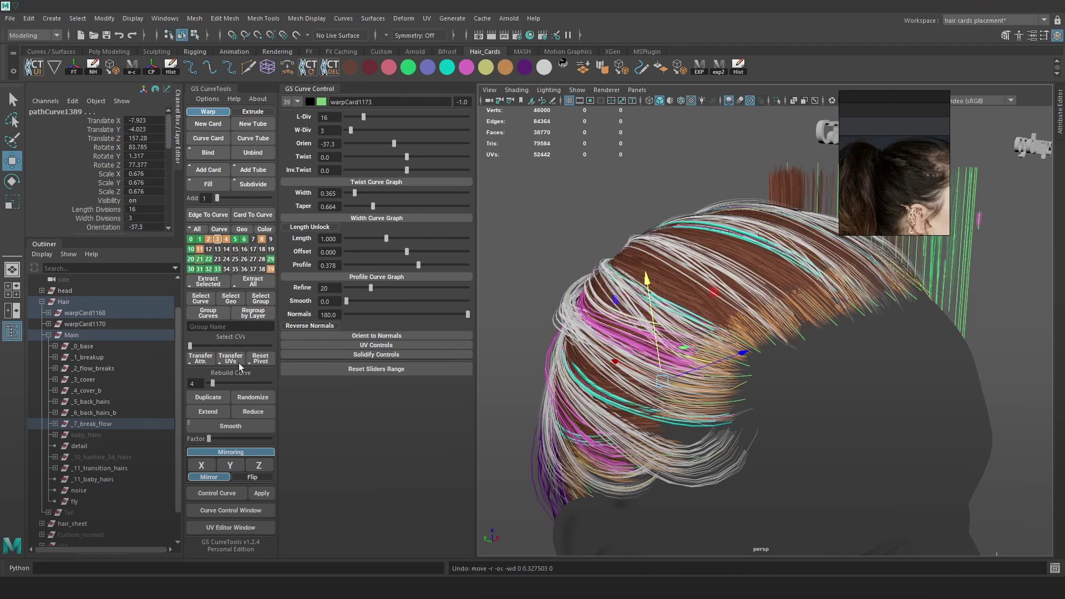
{"action": "left_click_drag", "start_coordinate": [520, 244], "coordinate": [654, 294], "text": "alt"}
{"action": "left_click", "coordinate": [687, 314]}
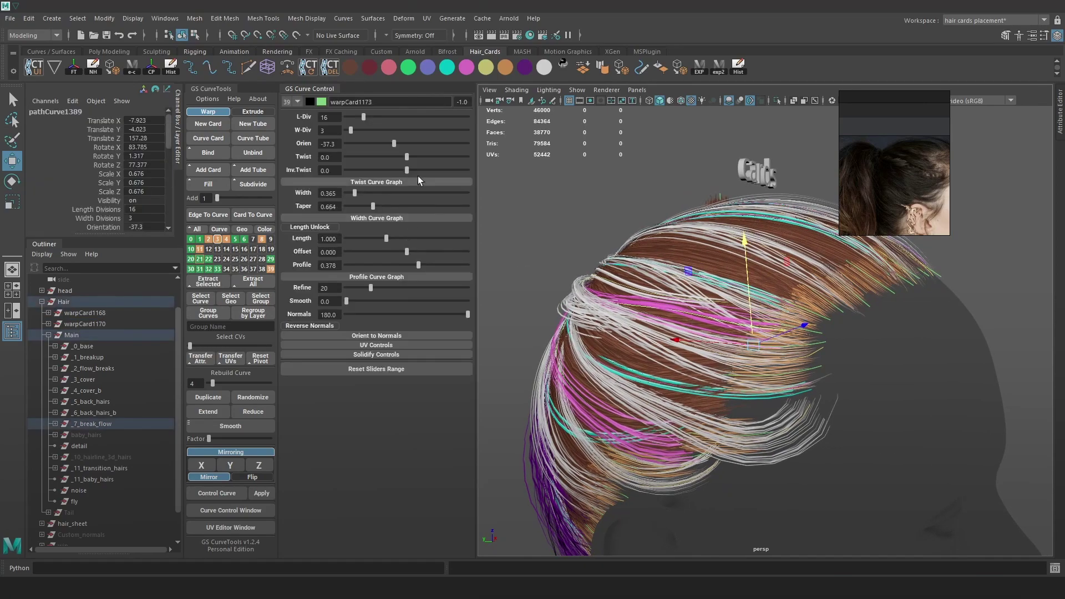
- Try to pull the upper break-flow card away from the head and undo the move
{"action": "left_click_drag", "start_coordinate": [722, 318], "coordinate": [681, 257], "text": "alt"}
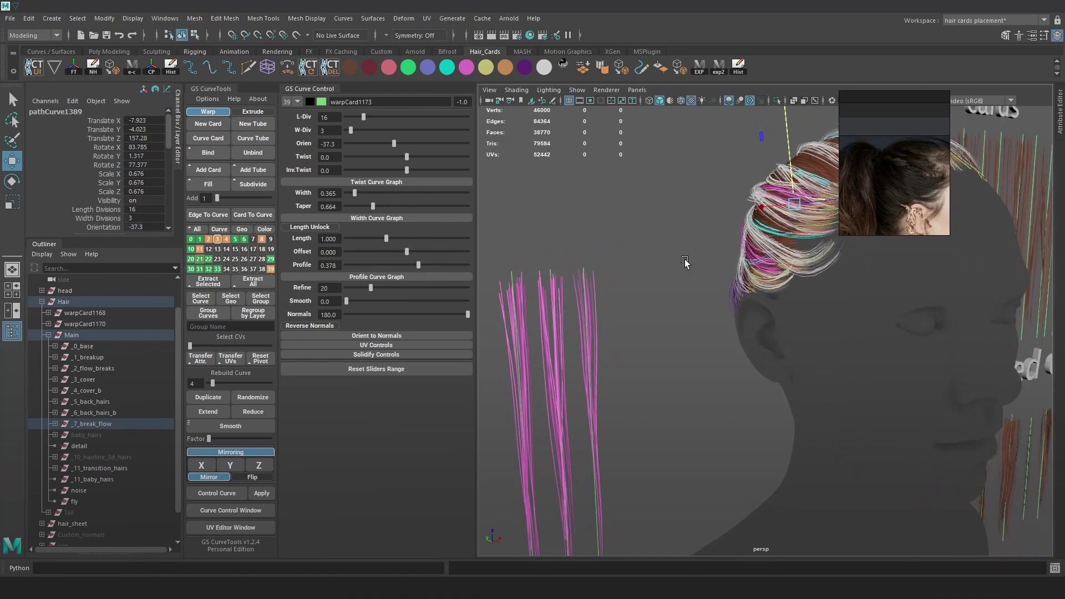
{"action": "right_click_drag", "start_coordinate": [681, 257], "coordinate": [798, 314], "text": "alt"}
{"action": "left_click_drag", "start_coordinate": [799, 314], "coordinate": [487, 204], "text": "alt"}
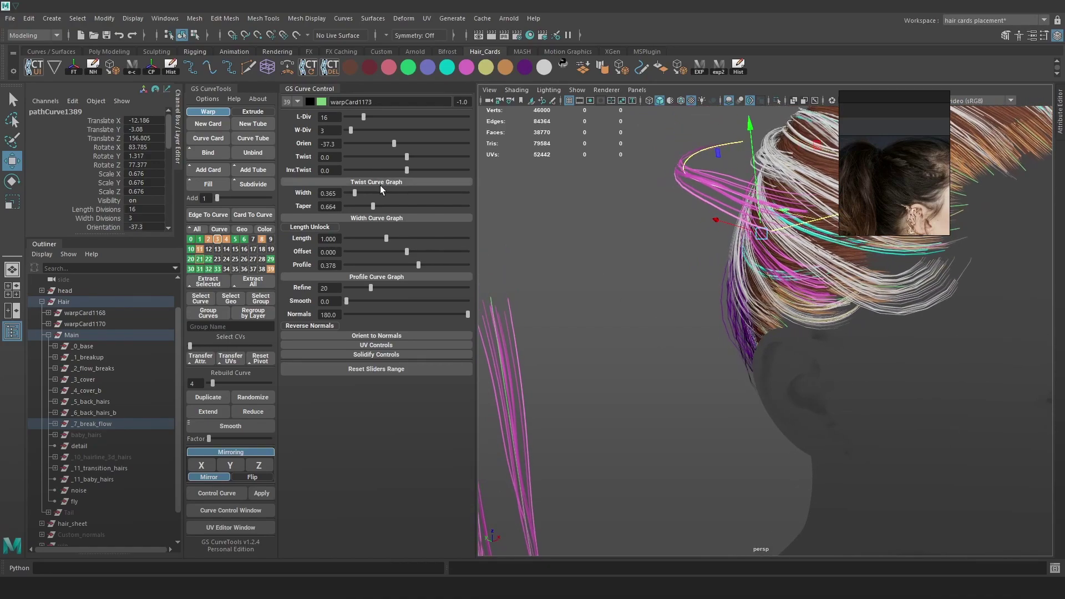
{"action": "key", "text": "ctrl+z"}
{"action": "key", "text": "ctrl+z"}
- Reduce the upper break-flow card's width slightly and check the hair in Toolbag
{"action": "left_click_drag", "start_coordinate": [677, 197], "coordinate": [604, 205], "text": "alt"}
{"action": "left_click_drag", "start_coordinate": [352, 193], "coordinate": [350, 194]}
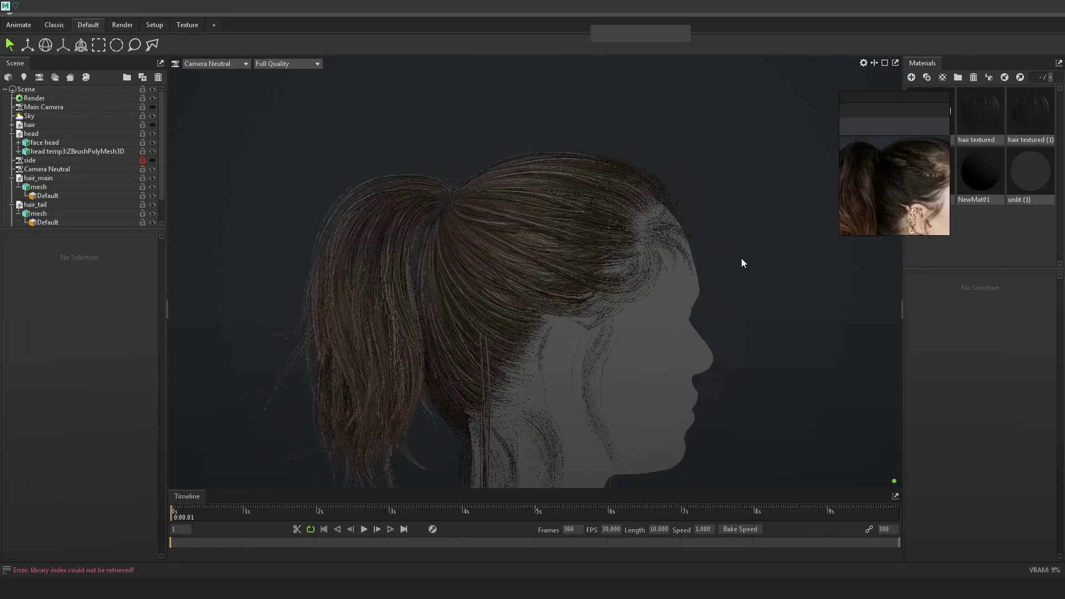
{"action": "left_click_drag", "start_coordinate": [742, 261], "coordinate": [609, 275]}
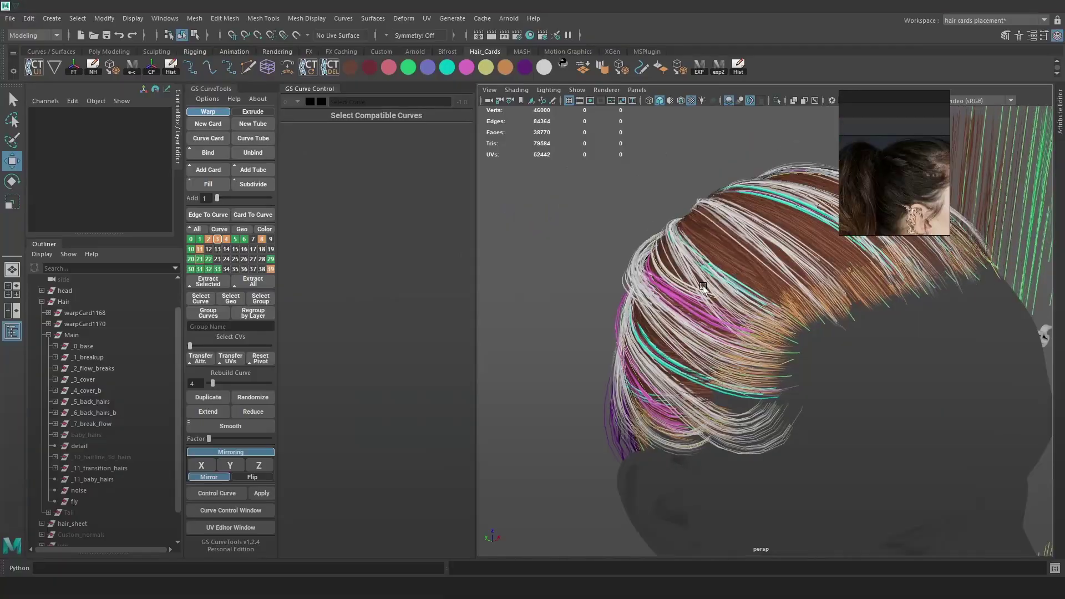
- Reposition the curve points of the white _4_cover_b bind group near the upper pink card and export the hair with exp2
{"action": "left_click_drag", "start_coordinate": [703, 285], "coordinate": [692, 231], "text": "alt"}
{"action": "key", "text": "ctrl+z"}
{"action": "key", "text": "F9"}
{"action": "left_click", "coordinate": [686, 285]}
{"action": "left_click_drag", "start_coordinate": [687, 290], "coordinate": [746, 222]}
{"action": "left_click_drag", "start_coordinate": [744, 183], "coordinate": [752, 176]}
{"action": "left_click_drag", "start_coordinate": [752, 176], "coordinate": [671, 278], "text": "alt"}
{"action": "left_click_drag", "start_coordinate": [669, 284], "coordinate": [798, 332]}
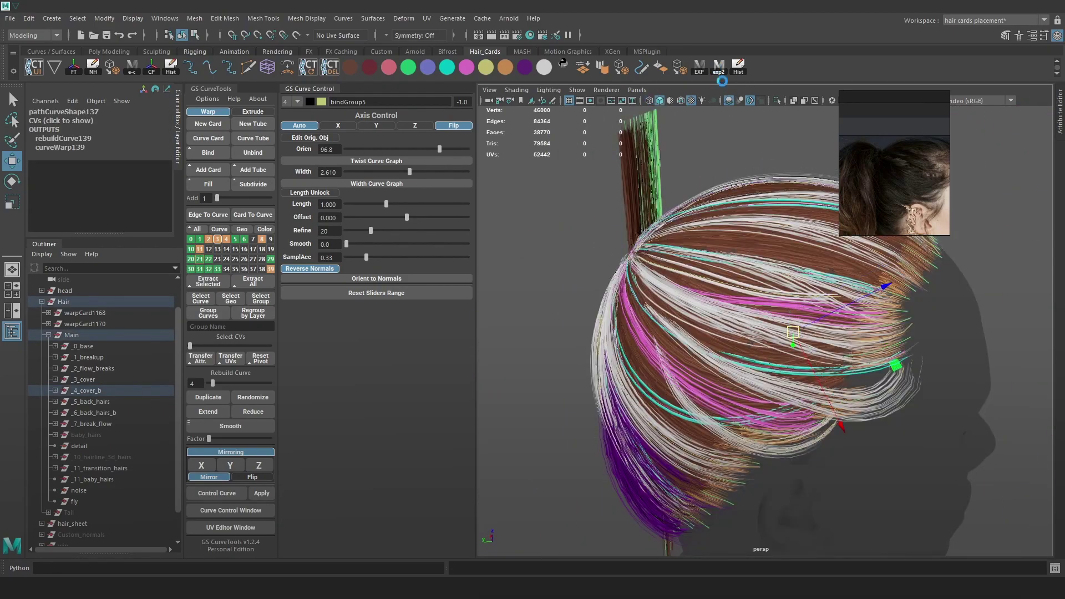
- Check the re-exported hair up close in Toolbag and return to Maya
{"action": "key", "text": "alt+Tab"}
{"action": "scroll", "coordinate": [681, 285], "scroll_direction": "up", "scroll_amount": 5}
{"action": "left_click_drag", "start_coordinate": [678, 291], "coordinate": [653, 295], "text": "alt"}
{"action": "key", "text": "alt+Tab"}
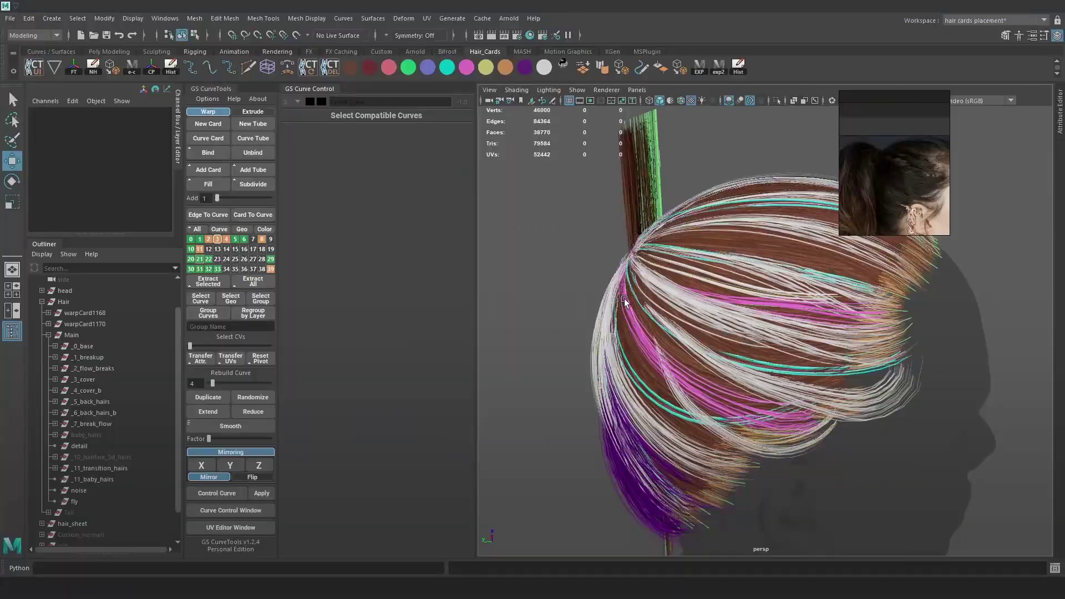
- Try to duplicate a side break-flow card onto the top of the head and delete the copy
{"action": "left_click", "coordinate": [664, 369]}
{"action": "middle_click_drag", "start_coordinate": [650, 388], "coordinate": [786, 263]}
{"action": "left_click_drag", "start_coordinate": [786, 263], "coordinate": [700, 253], "text": "alt"}
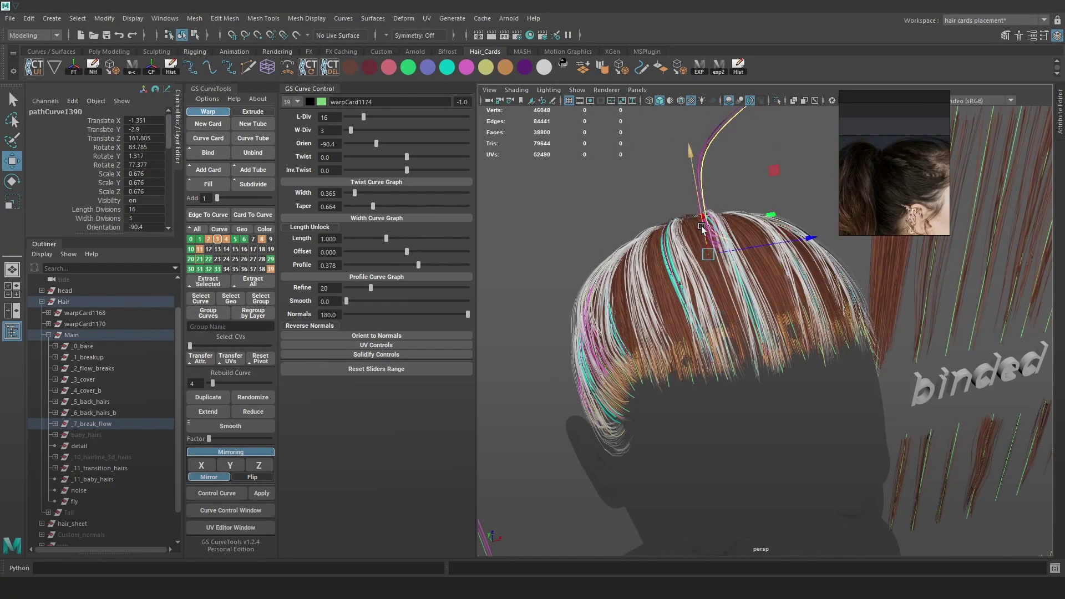
{"action": "key", "text": "Up"}
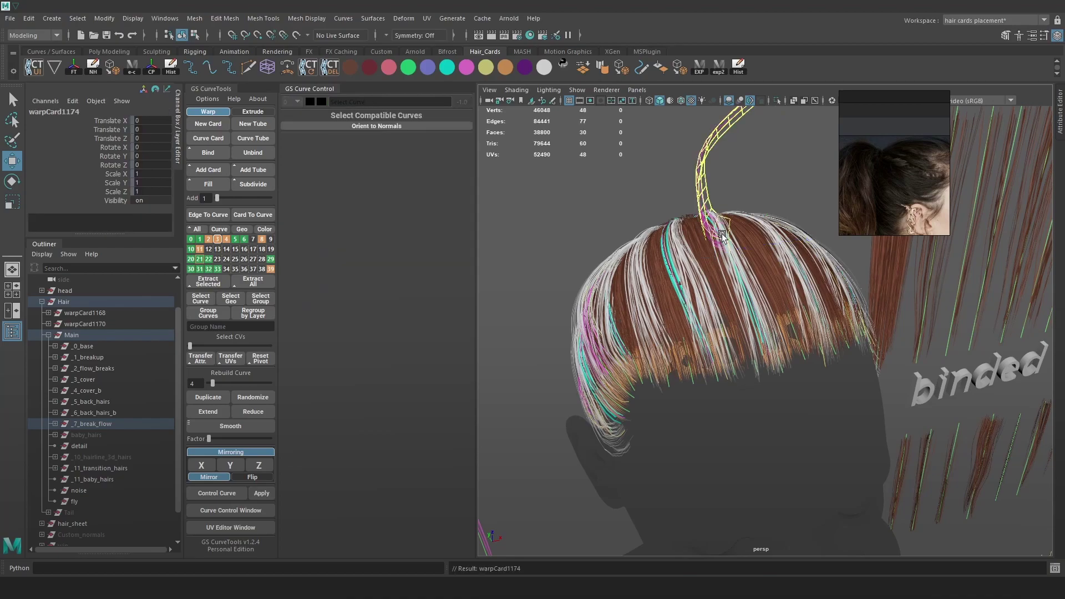
{"action": "key", "text": "Delete"}
- Try to pick and move the flow-break curves near the front of the crown and undo the change
{"action": "key", "text": "4"}
{"action": "mouse_move", "coordinate": [722, 233]}
{"action": "left_mouse_down", "text": "alt"}
{"action": "mouse_move", "coordinate": [740, 264]}
{"action": "mouse_move", "coordinate": [740, 220]}
{"action": "mouse_move", "coordinate": [703, 254]}
{"action": "left_mouse_up", "text": "alt"}
{"action": "left_click", "coordinate": [714, 239]}
{"action": "left_click", "coordinate": [671, 222], "text": "shift"}
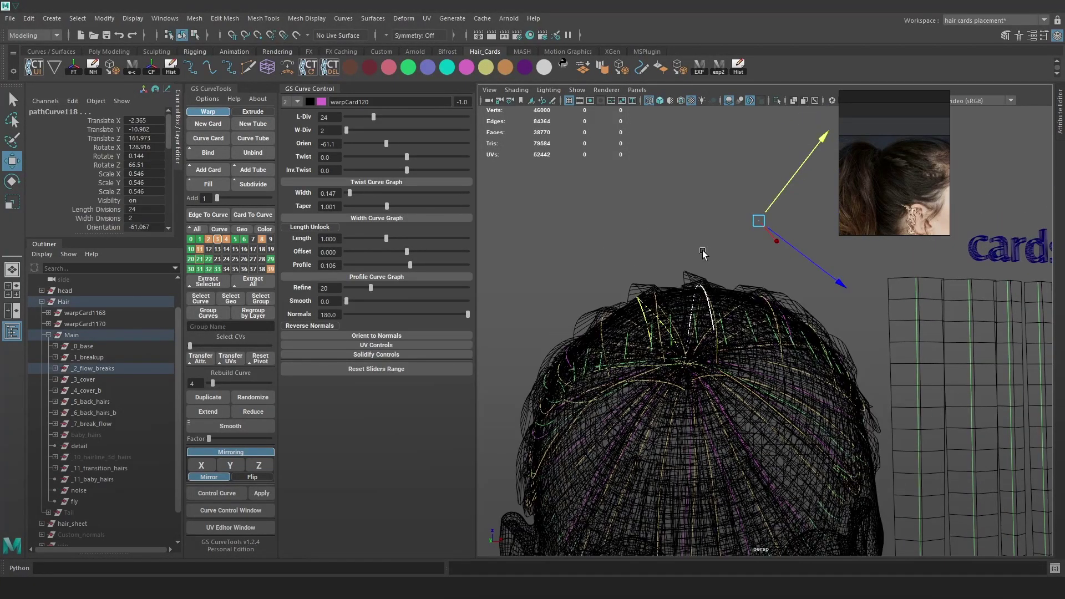
{"action": "key", "text": "6"}
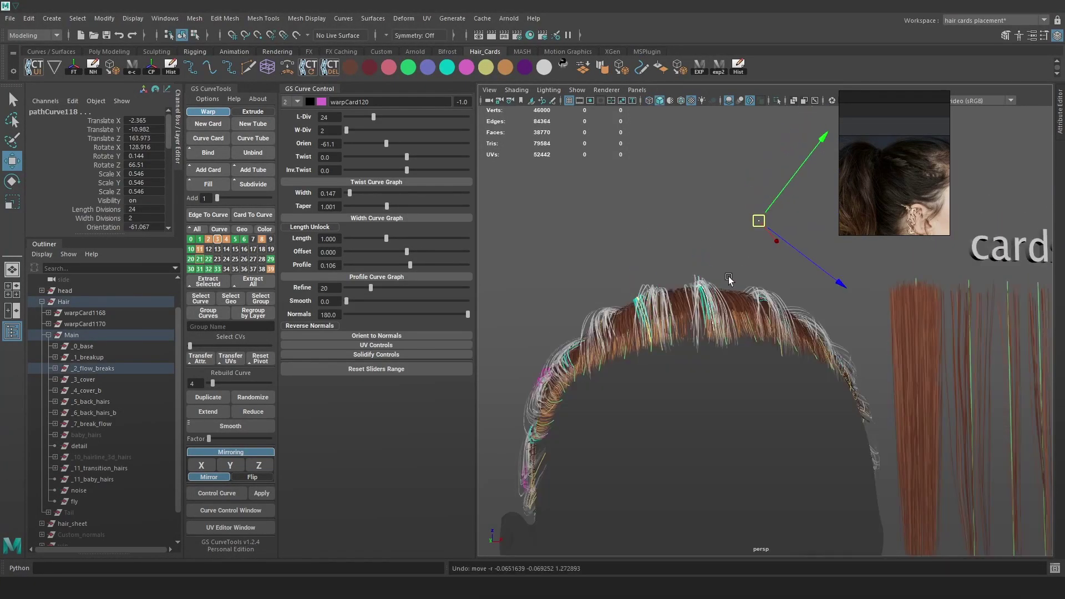
{"action": "right_click_drag", "start_coordinate": [731, 275], "coordinate": [732, 355], "text": "alt"}
{"action": "left_click", "coordinate": [704, 342]}
{"action": "key", "text": "4"}
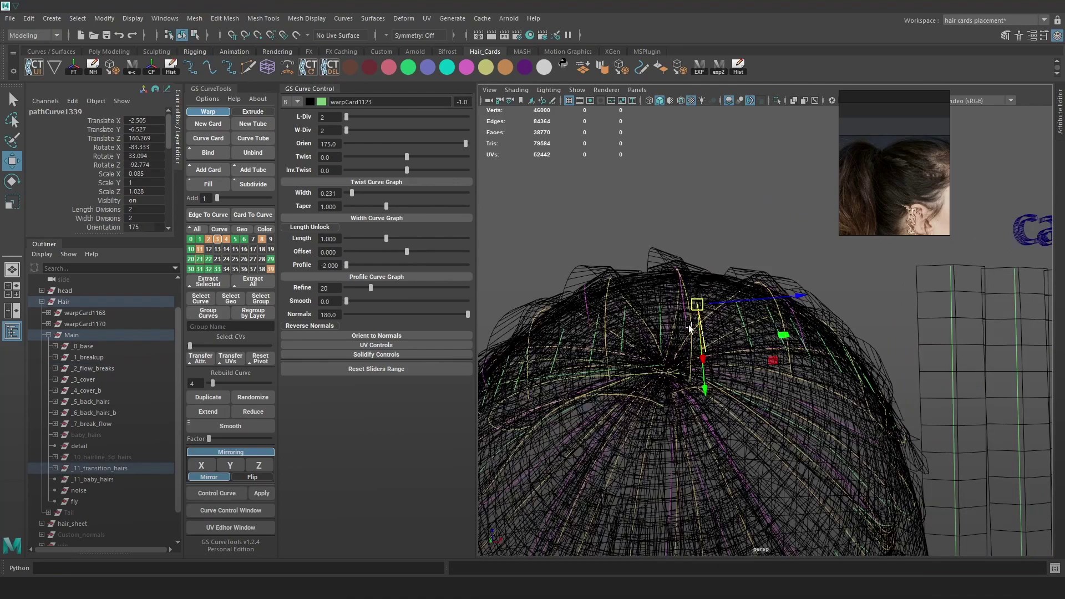
{"action": "key", "text": "ctrl+z"}
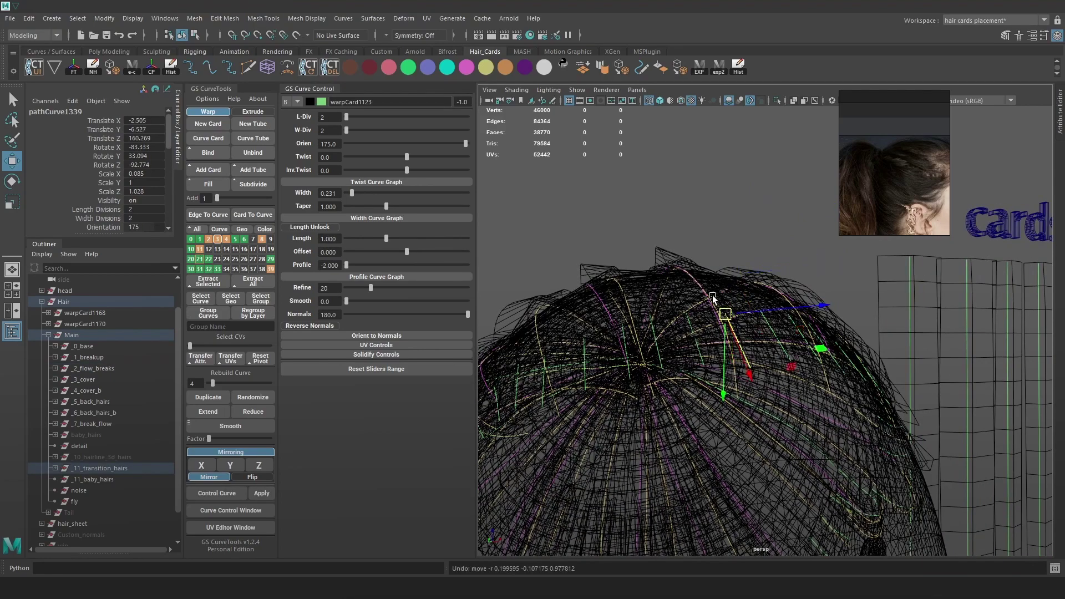
- Try to move the _2_flow_breaks and _3_cover curves at the top of the head together and undo the move
{"action": "left_click", "coordinate": [623, 300]}
{"action": "left_click", "coordinate": [699, 289], "text": "shift"}
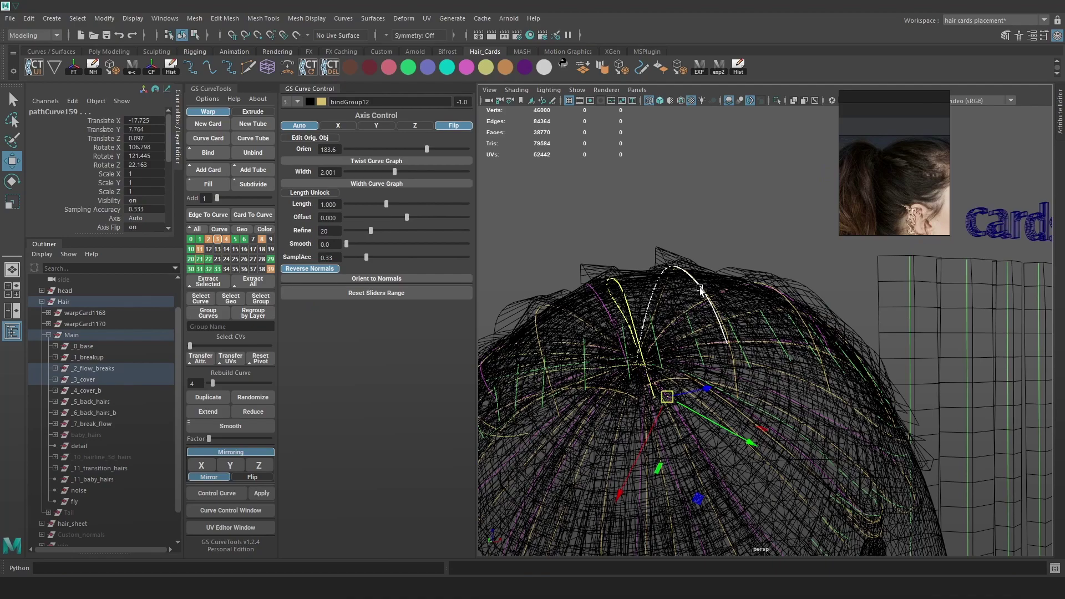
{"action": "key", "text": "6"}
{"action": "left_click_drag", "start_coordinate": [667, 396], "coordinate": [664, 335]}
{"action": "key", "text": "ctrl+z"}
- Fill one group between two neighbouring _3_cover bind groups above the forehead and nudge it slightly vertically
{"action": "key", "text": "4"}
{"action": "left_click_drag", "start_coordinate": [719, 305], "coordinate": [744, 336], "text": "alt"}
{"action": "left_click", "coordinate": [706, 316]}
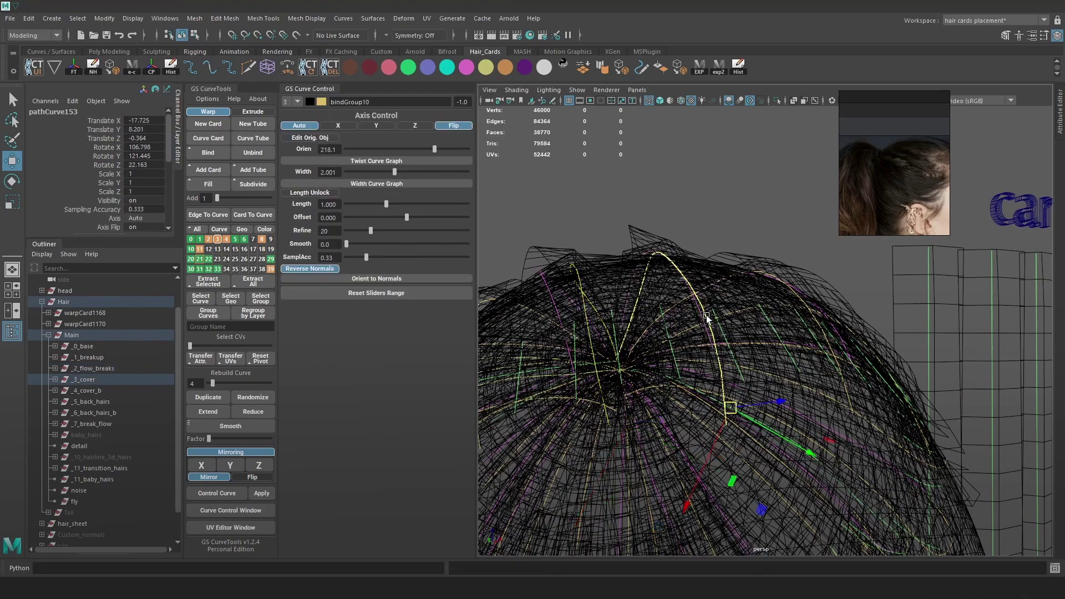
{"action": "key", "text": "6"}
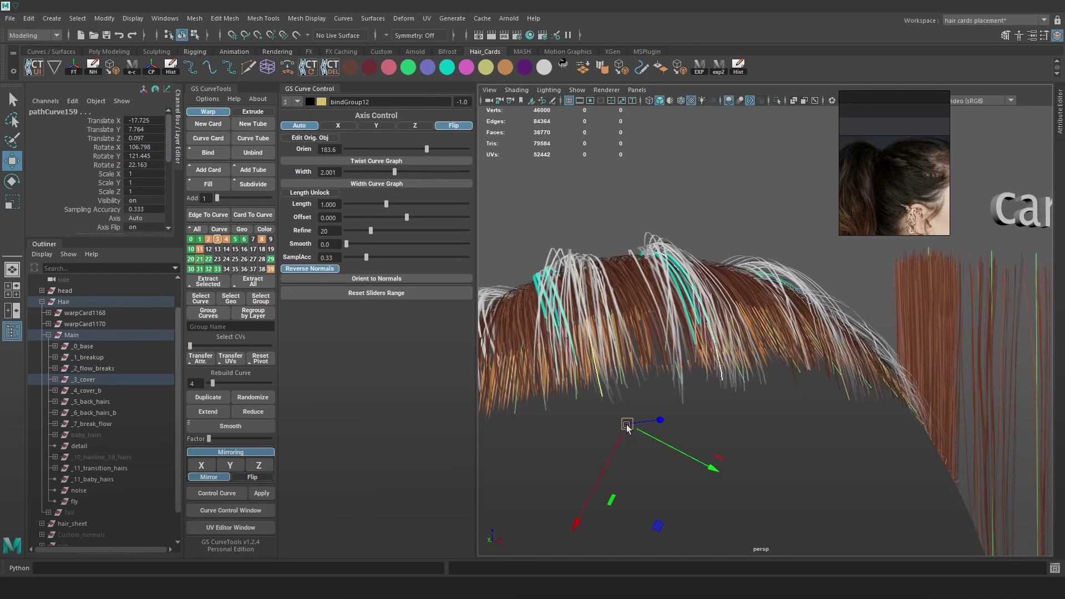
{"action": "mouse_move", "coordinate": [653, 421]}
{"action": "left_mouse_down", "text": "alt"}
{"action": "mouse_move", "coordinate": [753, 289]}
{"action": "mouse_move", "coordinate": [758, 310]}
{"action": "left_mouse_up", "text": "alt"}
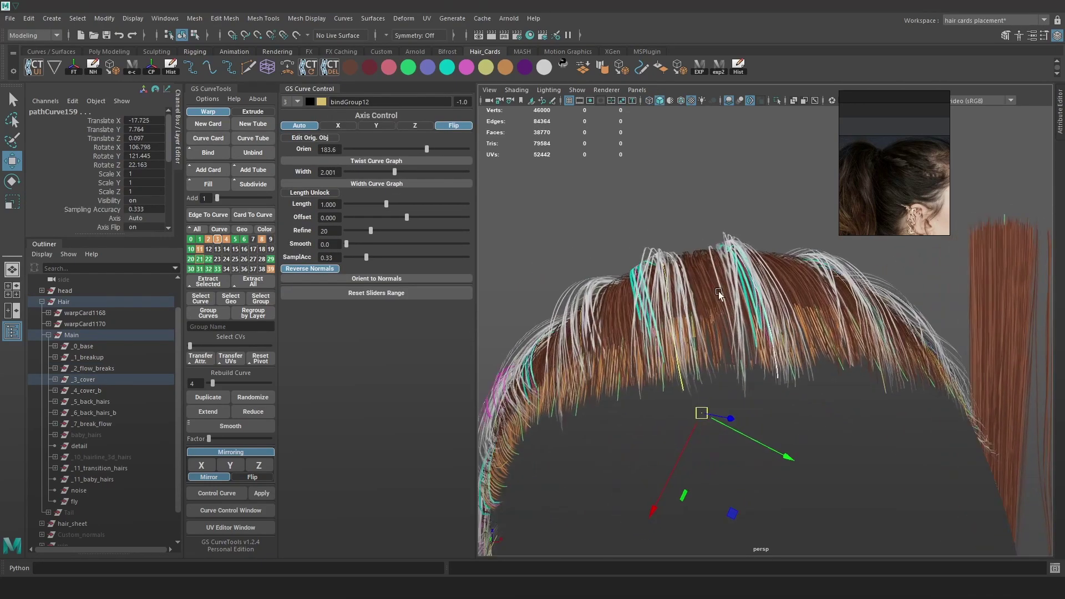
{"action": "left_click", "coordinate": [225, 185]}
{"action": "mouse_move", "coordinate": [721, 253]}
{"action": "left_mouse_down", "text": "alt"}
{"action": "mouse_move", "coordinate": [762, 280]}
{"action": "mouse_move", "coordinate": [717, 195]}
{"action": "mouse_move", "coordinate": [771, 245]}
{"action": "mouse_move", "coordinate": [719, 241]}
{"action": "left_mouse_up", "text": "alt"}
{"action": "key", "text": "w"}
{"action": "scroll", "coordinate": [843, 294], "scroll_direction": "up", "scroll_amount": 3}
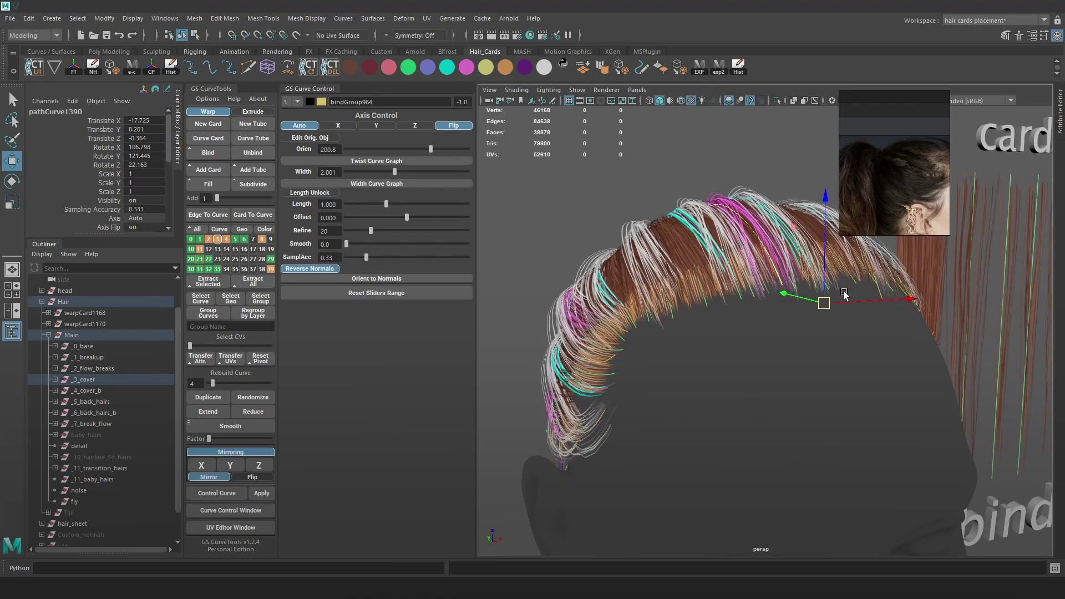
{"action": "left_click_drag", "start_coordinate": [823, 270], "coordinate": [824, 267]}
- Try to transfer the UVs of the loose pink break-flow cards beside the head to the filled bind group
{"action": "left_click_drag", "start_coordinate": [824, 267], "coordinate": [785, 264], "text": "alt"}
{"action": "right_click_drag", "start_coordinate": [785, 264], "coordinate": [657, 244], "text": "alt"}
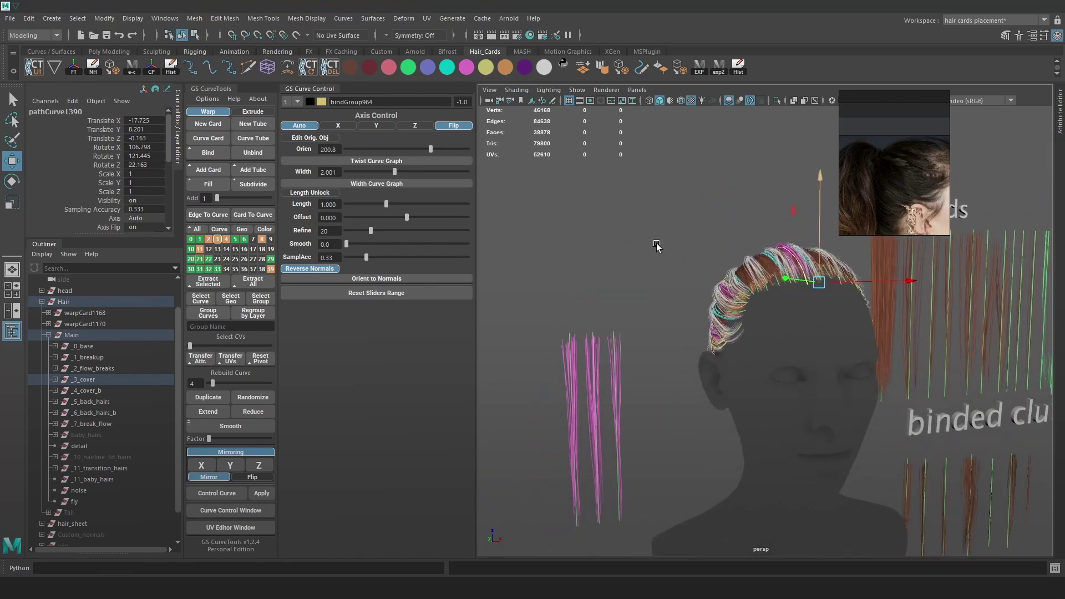
{"action": "left_click", "coordinate": [594, 350]}
{"action": "right_click_drag", "start_coordinate": [638, 319], "coordinate": [774, 268], "text": "alt"}
{"action": "middle_click_drag", "start_coordinate": [774, 268], "coordinate": [751, 306], "text": "alt"}
{"action": "right_click_drag", "start_coordinate": [751, 306], "coordinate": [804, 355], "text": "alt"}
{"action": "left_click", "coordinate": [799, 301]}
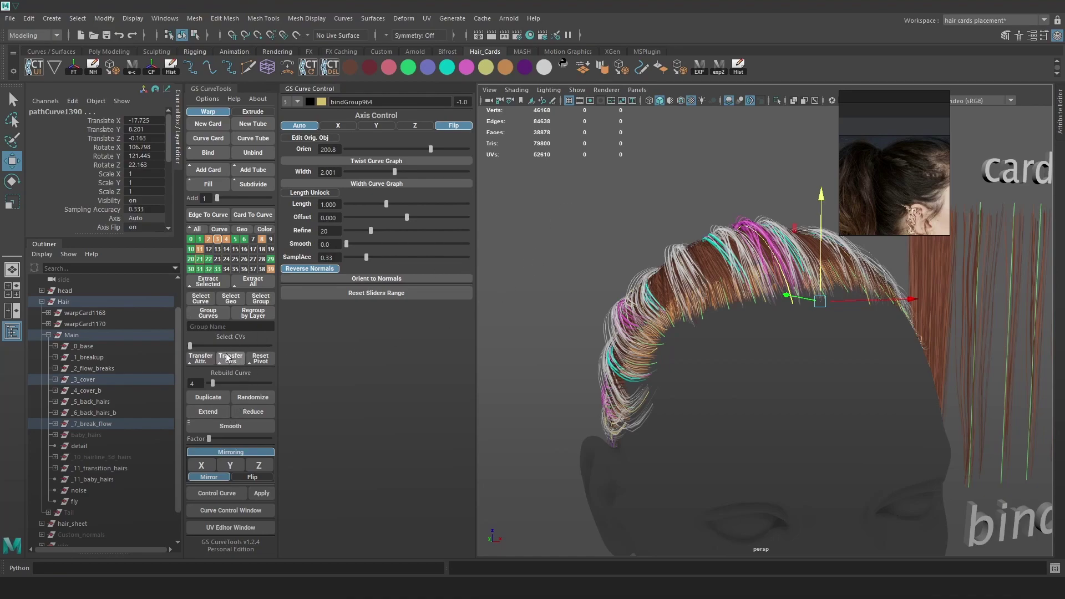
{"action": "right_click_drag", "start_coordinate": [519, 316], "coordinate": [601, 293], "text": "alt"}
{"action": "left_click", "coordinate": [561, 384]}
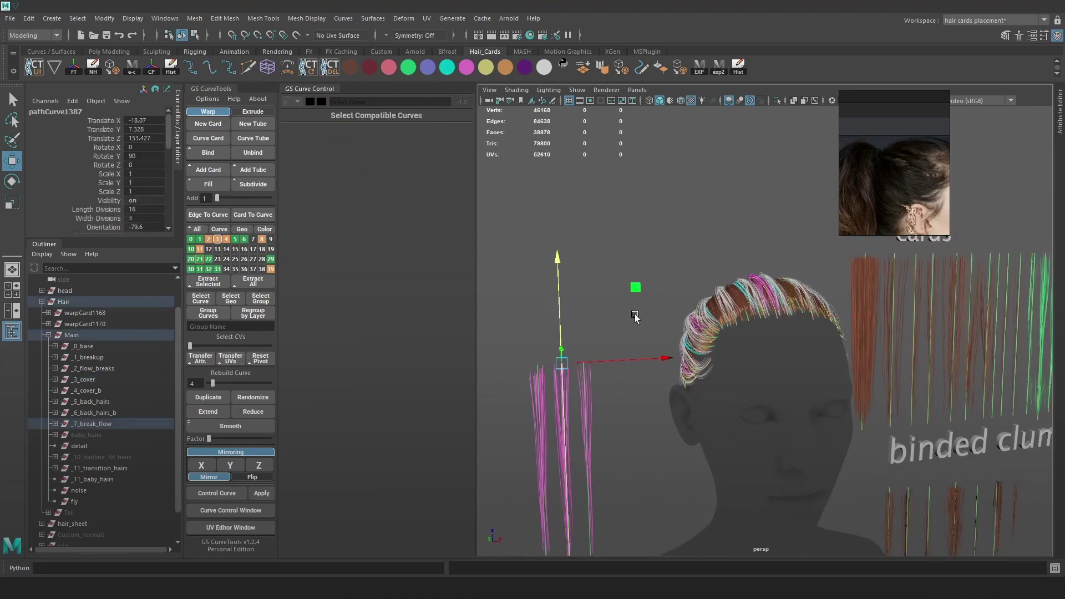
{"action": "scroll", "coordinate": [770, 294], "scroll_direction": "up", "scroll_amount": 5}
{"action": "left_click", "coordinate": [789, 285]}
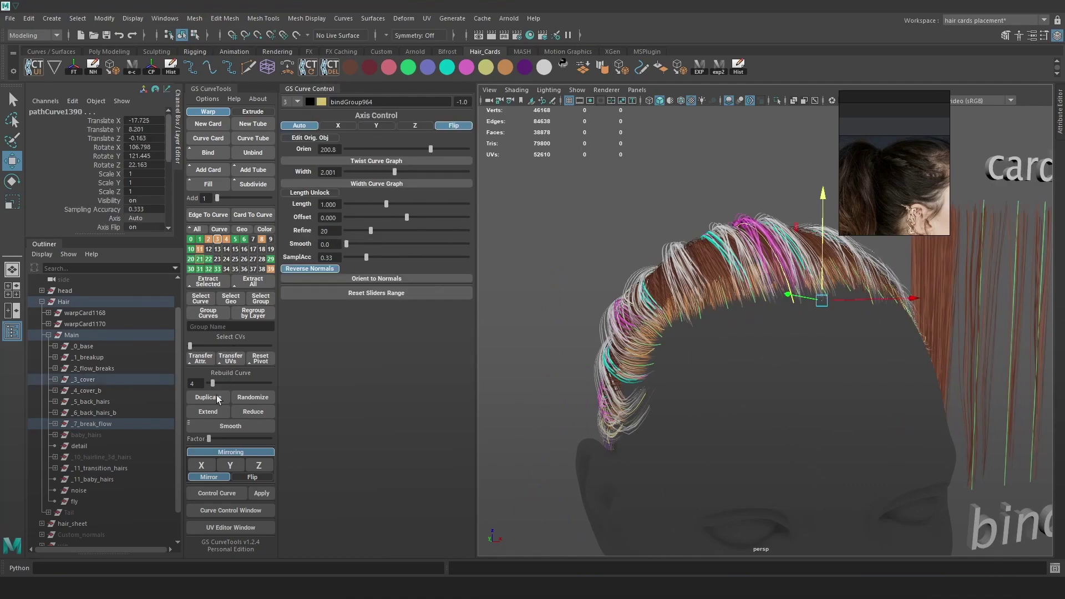
- Try the third loose pink card as UV source for the filled bind group, test-lift both, and undo the move
{"action": "left_click_drag", "start_coordinate": [546, 218], "coordinate": [573, 309], "text": "alt"}
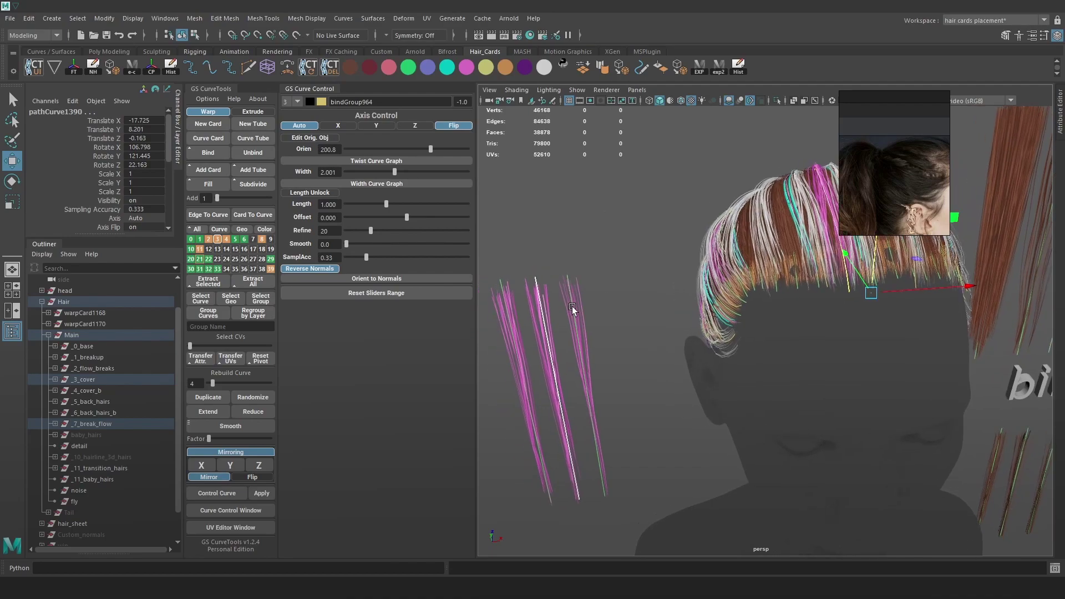
{"action": "left_click", "coordinate": [572, 309]}
{"action": "left_click", "coordinate": [844, 258]}
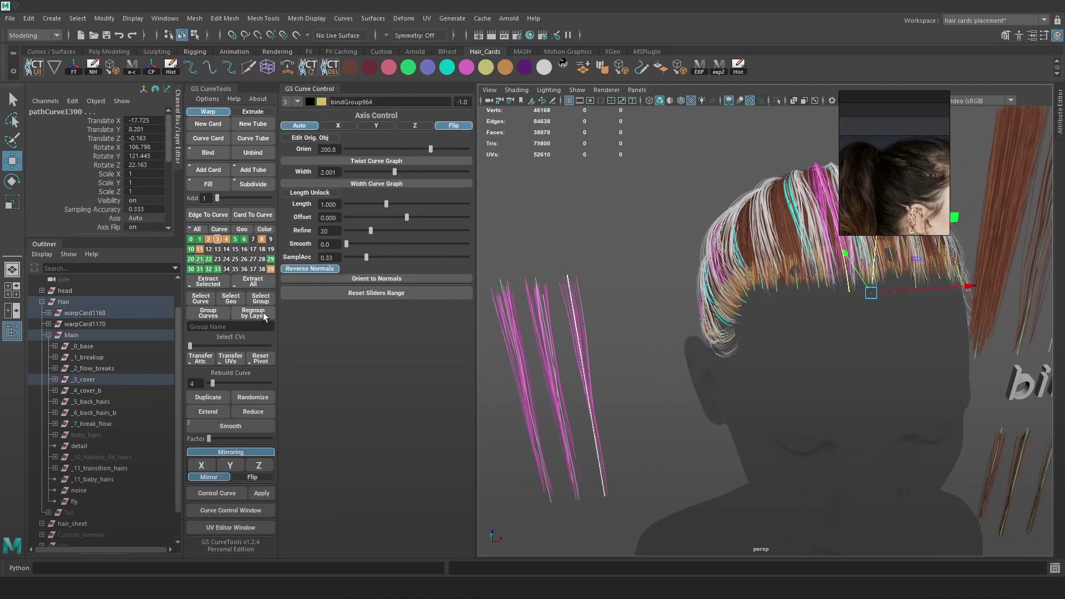
{"action": "left_click_drag", "start_coordinate": [615, 222], "coordinate": [818, 175], "text": "alt"}
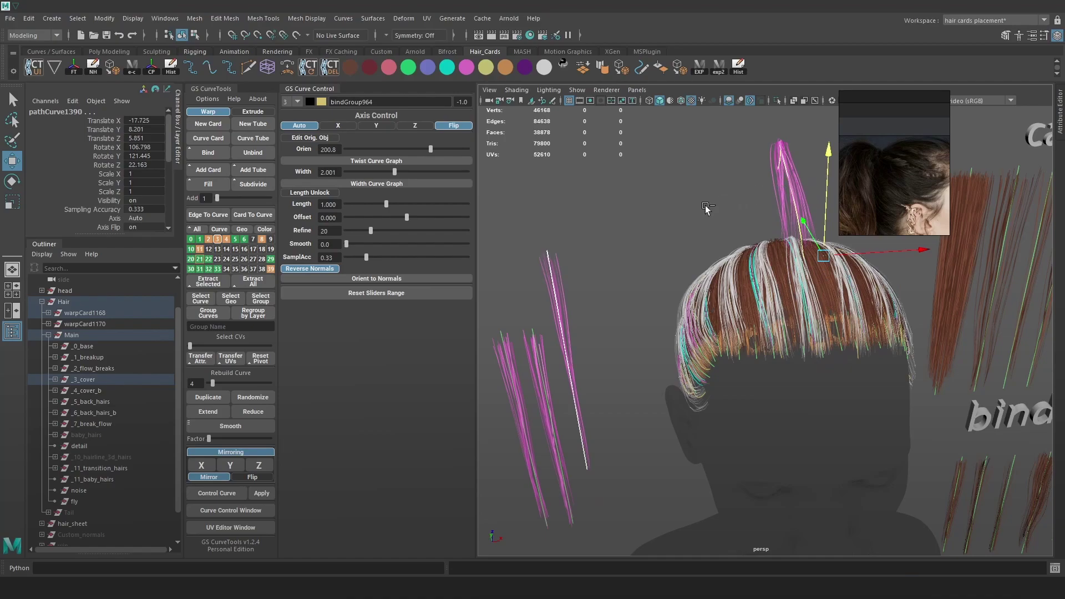
{"action": "key", "text": "ctrl+z"}
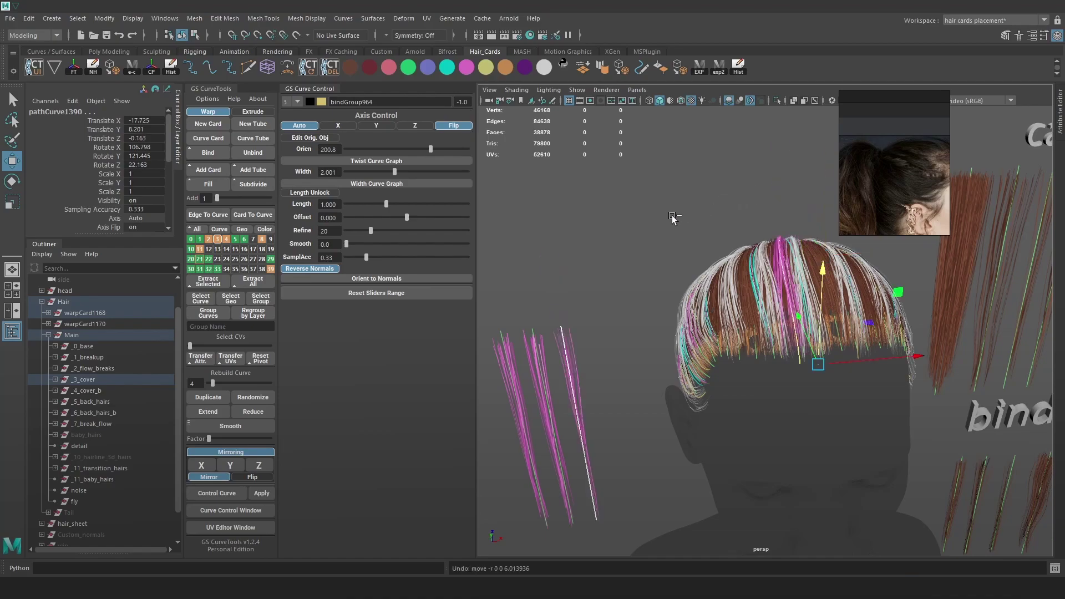
- Examine the filled bind group's UV placement on the hair texture in the curve UV Editor beside the viewport
{"action": "left_click", "coordinate": [240, 527]}
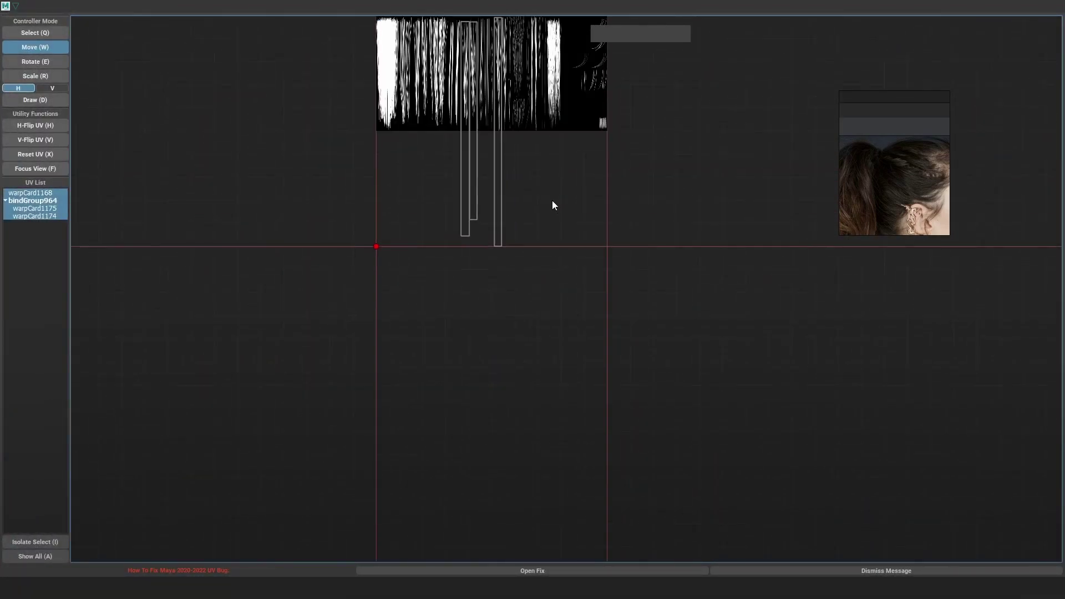
{"action": "scroll", "coordinate": [482, 20], "scroll_direction": "up", "scroll_amount": 1}
{"action": "middle_click_drag", "start_coordinate": [482, 21], "coordinate": [489, 62]}
{"action": "left_click_drag", "start_coordinate": [473, 6], "coordinate": [759, 226]}
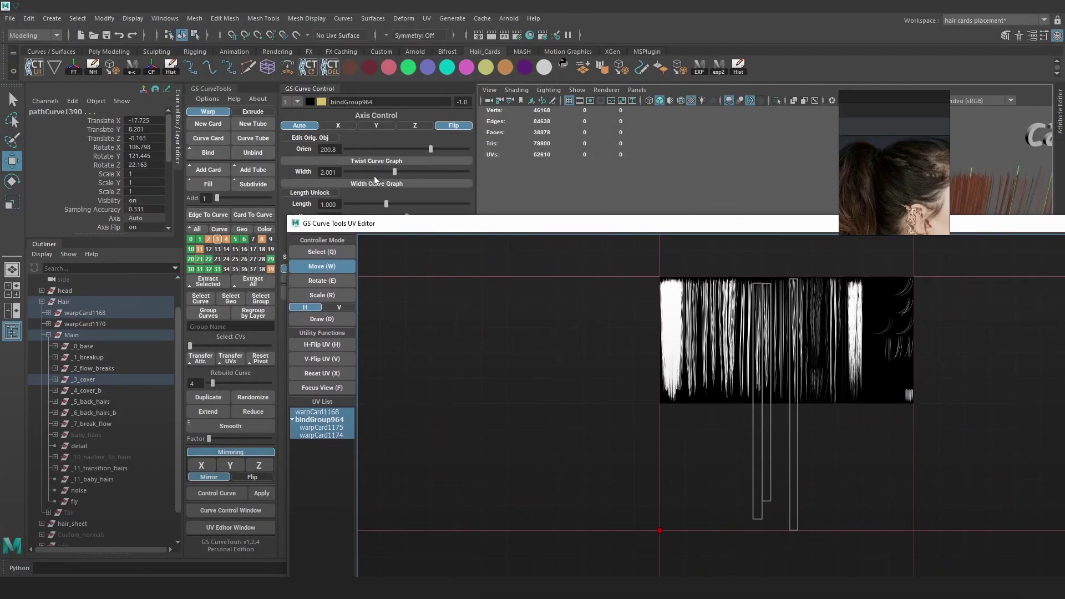
{"action": "left_click_drag", "start_coordinate": [281, 223], "coordinate": [881, 239]}
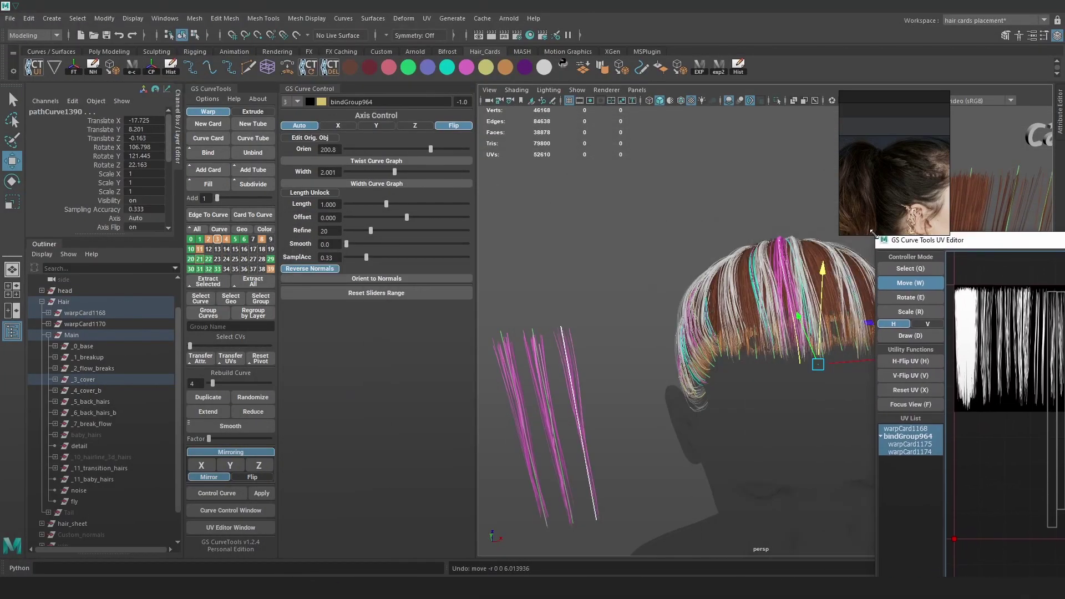
{"action": "left_click", "coordinate": [609, 210]}
{"action": "left_click", "coordinate": [777, 333]}
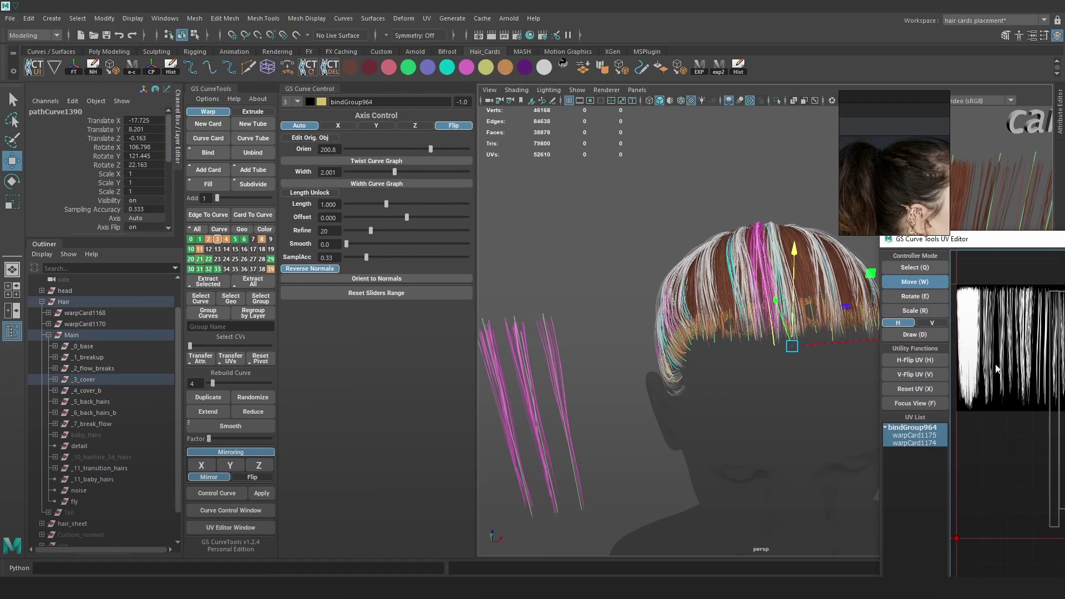
{"action": "scroll", "coordinate": [1039, 388], "scroll_direction": "up", "scroll_amount": 5}
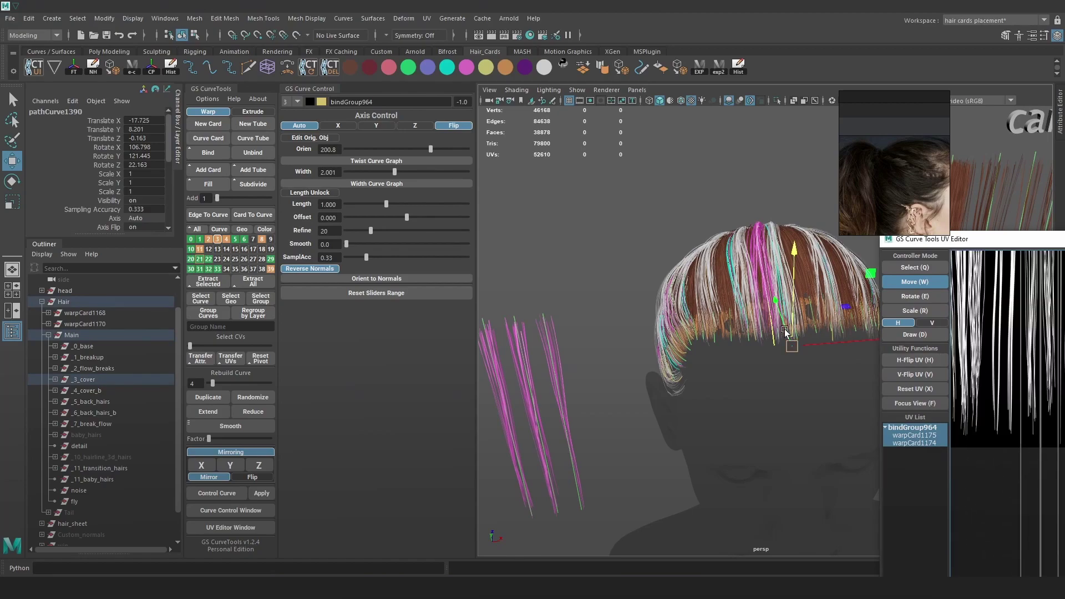
- Delete the filled bind group from the top of the head
{"action": "mouse_move", "coordinate": [792, 306]}
{"action": "left_mouse_down"}
{"action": "mouse_move", "coordinate": [780, 215]}
{"action": "mouse_move", "coordinate": [742, 252]}
{"action": "mouse_move", "coordinate": [737, 199]}
{"action": "mouse_move", "coordinate": [755, 219]}
{"action": "mouse_move", "coordinate": [797, 213]}
{"action": "mouse_move", "coordinate": [765, 232]}
{"action": "mouse_move", "coordinate": [652, 235]}
{"action": "mouse_move", "coordinate": [731, 244]}
{"action": "mouse_move", "coordinate": [755, 285]}
{"action": "left_mouse_up"}
{"action": "key", "text": "5"}
{"action": "key", "text": "6"}
{"action": "key", "text": "Delete"}
- Close the curve UV Editor, duplicate the upper side break-flow card and move the copy to the top of the head
{"action": "key", "text": "4"}
{"action": "left_click", "coordinate": [660, 341]}
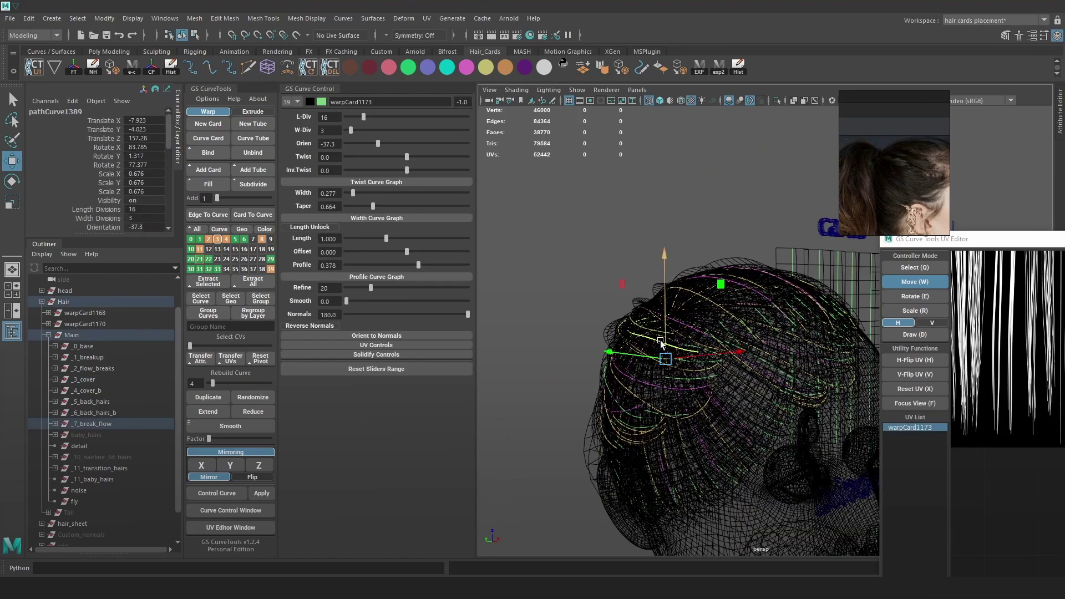
{"action": "key", "text": "5"}
{"action": "left_click_drag", "start_coordinate": [1032, 239], "coordinate": [723, 262]}
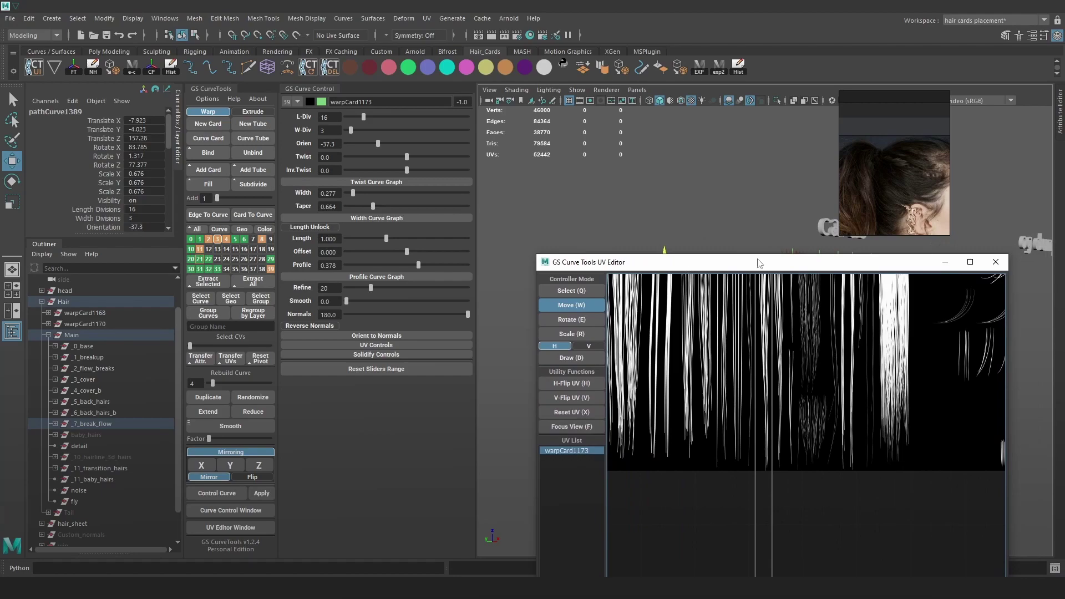
{"action": "left_click", "coordinate": [991, 262]}
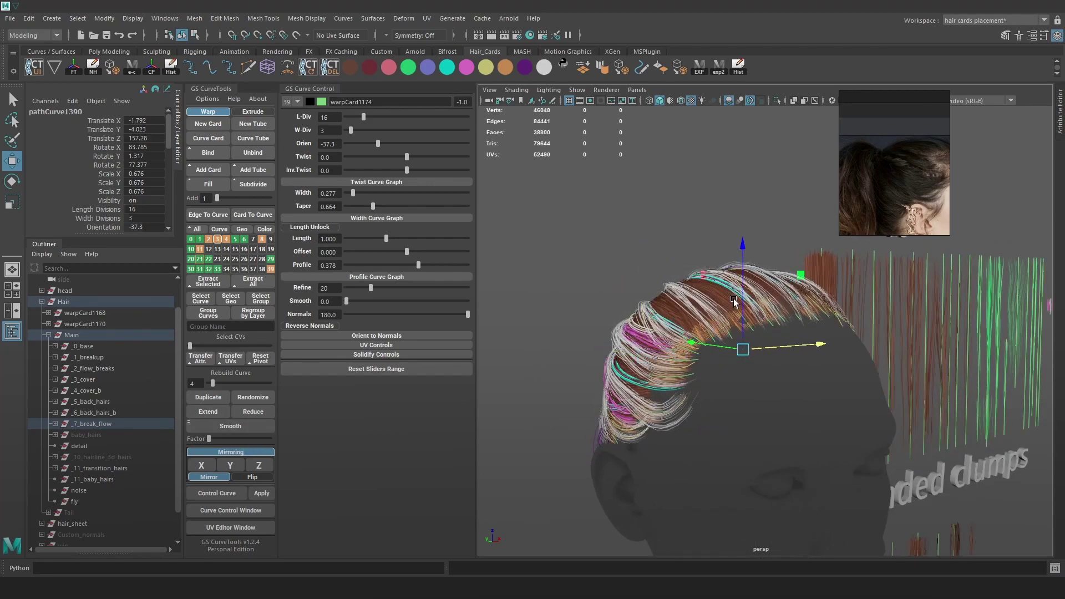
{"action": "left_click_drag", "start_coordinate": [815, 264], "coordinate": [765, 299], "text": "alt"}
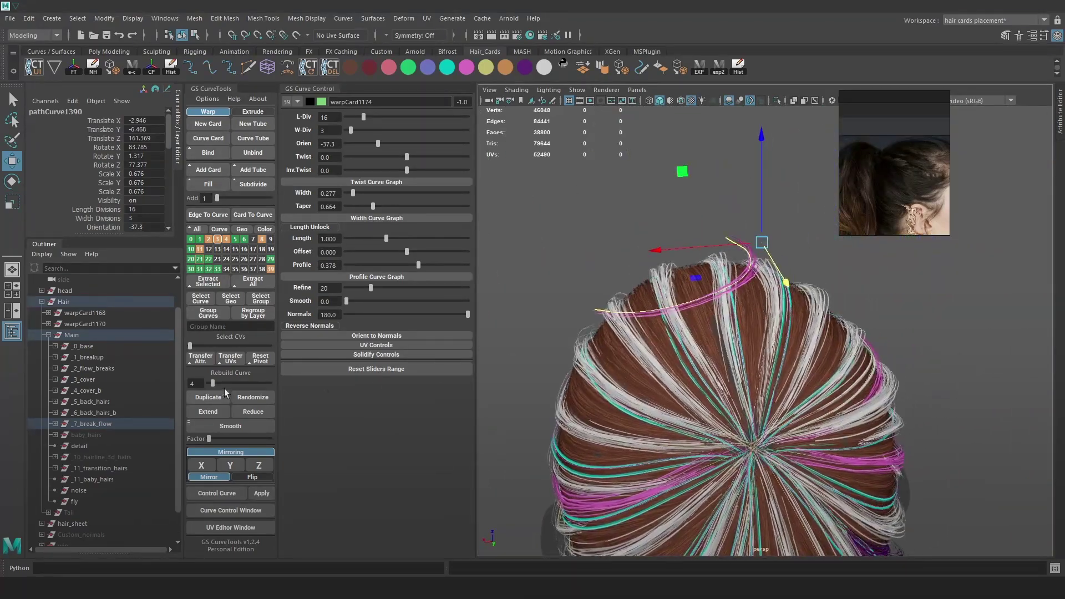
- Move the copied card's end point toward the ponytail root and raise the curve's rebuild value to 5
{"action": "key", "text": "F9"}
{"action": "left_click", "coordinate": [594, 310]}
{"action": "left_click_drag", "start_coordinate": [595, 310], "coordinate": [761, 427]}
{"action": "mouse_move", "coordinate": [787, 382]}
{"action": "left_mouse_down", "text": "alt"}
{"action": "mouse_move", "coordinate": [732, 373]}
{"action": "mouse_move", "coordinate": [740, 316]}
{"action": "left_mouse_up", "text": "alt"}
{"action": "key", "text": "4"}
{"action": "key", "text": "6"}
{"action": "left_click_drag", "start_coordinate": [757, 264], "coordinate": [716, 277], "text": "alt"}
{"action": "left_click_drag", "start_coordinate": [209, 383], "coordinate": [214, 383]}
- Reposition the copied card's curve points to bring it along the top of the head toward the forehead
{"action": "key", "text": "F9"}
{"action": "key", "text": "4"}
{"action": "left_click", "coordinate": [710, 287]}
{"action": "key", "text": "6"}
{"action": "mouse_move", "coordinate": [715, 293]}
{"action": "left_mouse_down", "text": "alt"}
{"action": "mouse_move", "coordinate": [663, 302]}
{"action": "mouse_move", "coordinate": [589, 349]}
{"action": "left_mouse_up", "text": "alt"}
{"action": "left_click", "coordinate": [662, 293]}
{"action": "left_click_drag", "start_coordinate": [613, 336], "coordinate": [610, 334]}
{"action": "mouse_move", "coordinate": [698, 315]}
{"action": "left_mouse_down", "text": "alt"}
{"action": "mouse_move", "coordinate": [777, 305]}
{"action": "mouse_move", "coordinate": [804, 329]}
{"action": "left_mouse_up", "text": "alt"}
- Rotate and shift the copied card's curve points over the front hair and set its orientation to 21.7
{"action": "key", "text": "4"}
{"action": "left_click", "coordinate": [803, 294]}
{"action": "key", "text": "6"}
{"action": "key", "text": "e"}
{"action": "left_click_drag", "start_coordinate": [839, 298], "coordinate": [893, 335]}
{"action": "key", "text": "w"}
{"action": "left_click_drag", "start_coordinate": [807, 328], "coordinate": [696, 355]}
{"action": "left_click_drag", "start_coordinate": [357, 143], "coordinate": [388, 150]}
- Fine-tune the copied card's upper curve points sideways so it crosses the neighbouring white strands diagonally
{"action": "left_click_drag", "start_coordinate": [776, 355], "coordinate": [810, 360], "text": "alt"}
{"action": "key", "text": "e"}
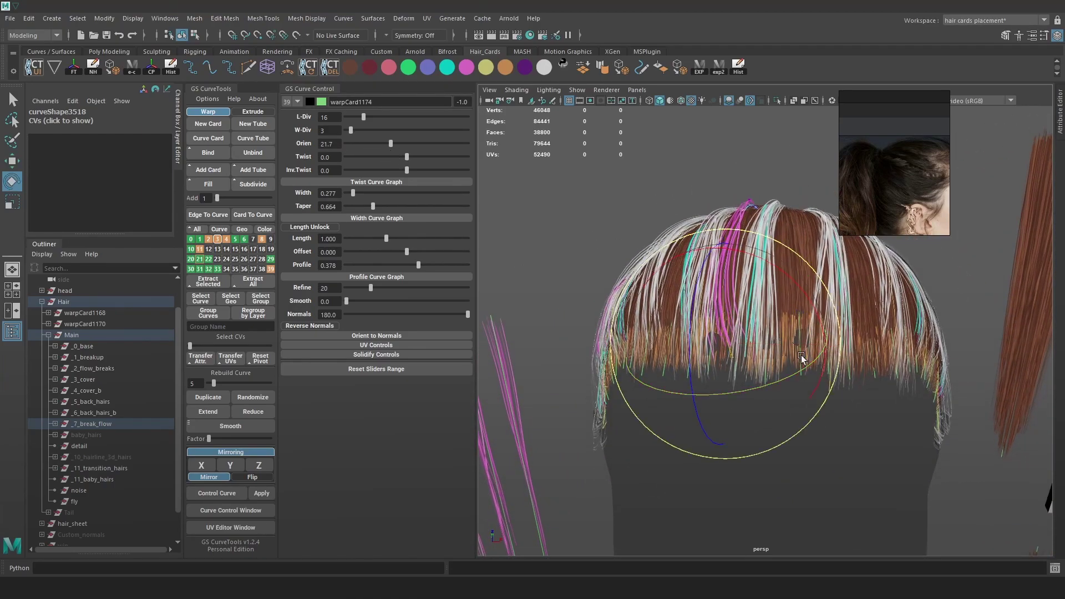
{"action": "left_click_drag", "start_coordinate": [727, 352], "coordinate": [747, 365], "text": "alt"}
{"action": "key", "text": "w"}
{"action": "left_click_drag", "start_coordinate": [778, 251], "coordinate": [751, 208], "text": "alt"}
{"action": "left_click", "coordinate": [695, 203]}
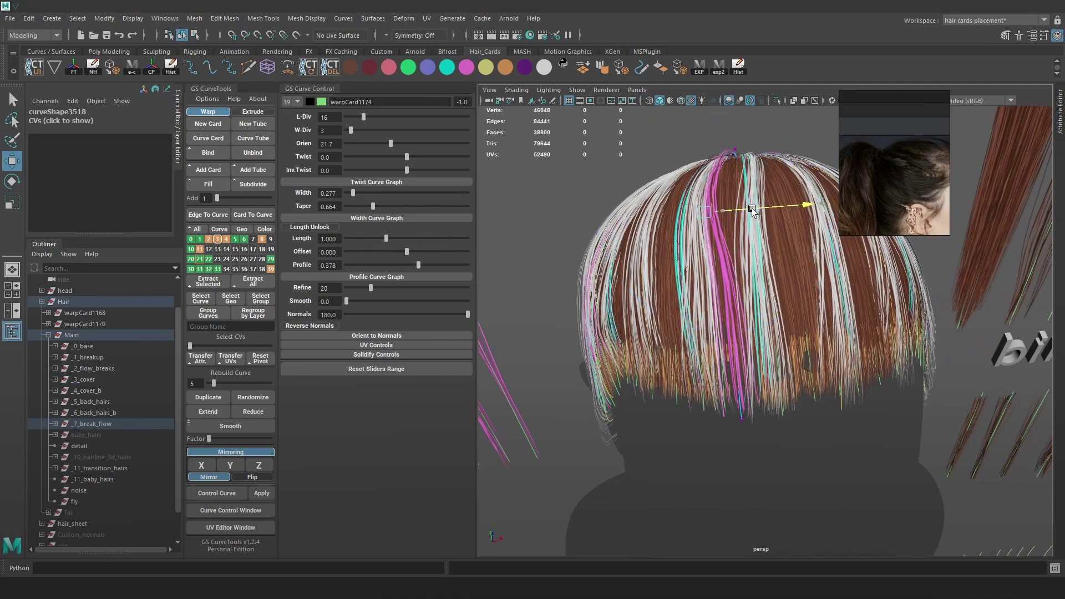
{"action": "mouse_move", "coordinate": [694, 248]}
{"action": "left_mouse_down", "text": "alt"}
{"action": "mouse_move", "coordinate": [624, 232]}
{"action": "mouse_move", "coordinate": [741, 334]}
{"action": "mouse_move", "coordinate": [590, 354]}
{"action": "mouse_move", "coordinate": [550, 322]}
{"action": "mouse_move", "coordinate": [615, 301]}
{"action": "mouse_move", "coordinate": [737, 207]}
{"action": "mouse_move", "coordinate": [772, 205]}
{"action": "mouse_move", "coordinate": [801, 230]}
{"action": "mouse_move", "coordinate": [797, 251]}
{"action": "mouse_move", "coordinate": [581, 362]}
{"action": "left_mouse_up", "text": "alt"}
{"action": "key", "text": "b"}
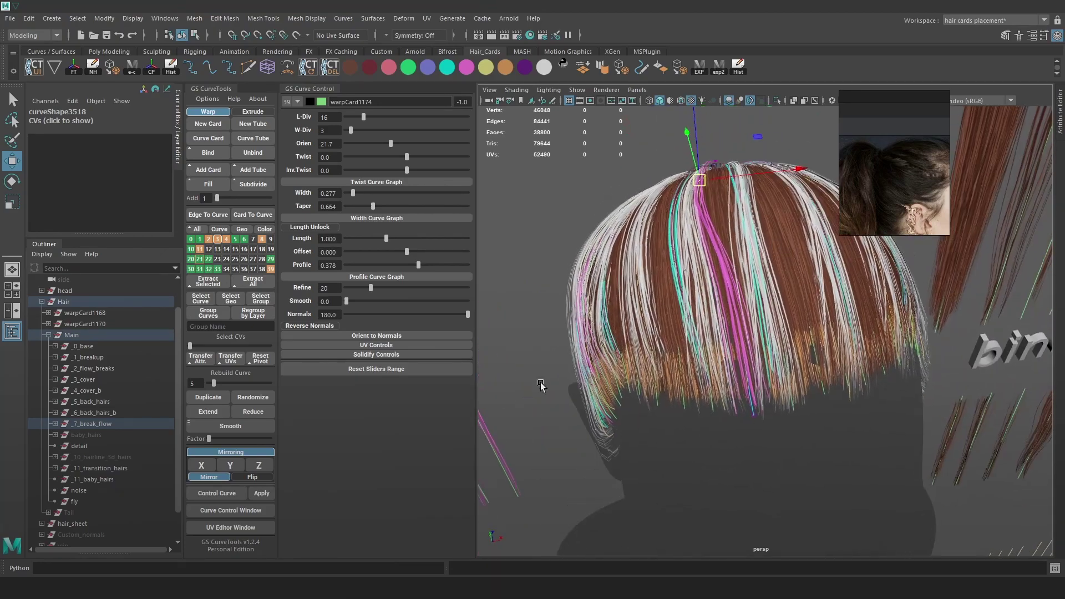
- Switch to Toolbag and examine the top and front of the rendered hair from several angles
{"action": "key", "text": "alt+Tab"}
{"action": "left_click_drag", "start_coordinate": [710, 280], "coordinate": [530, 280]}
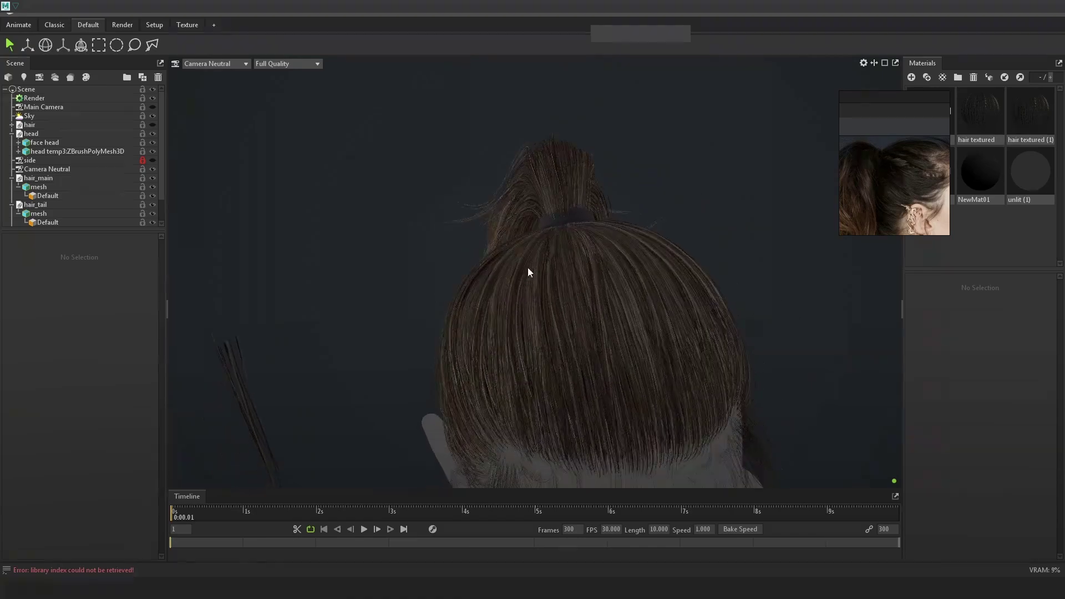
{"action": "left_click_drag", "start_coordinate": [594, 297], "coordinate": [663, 304]}
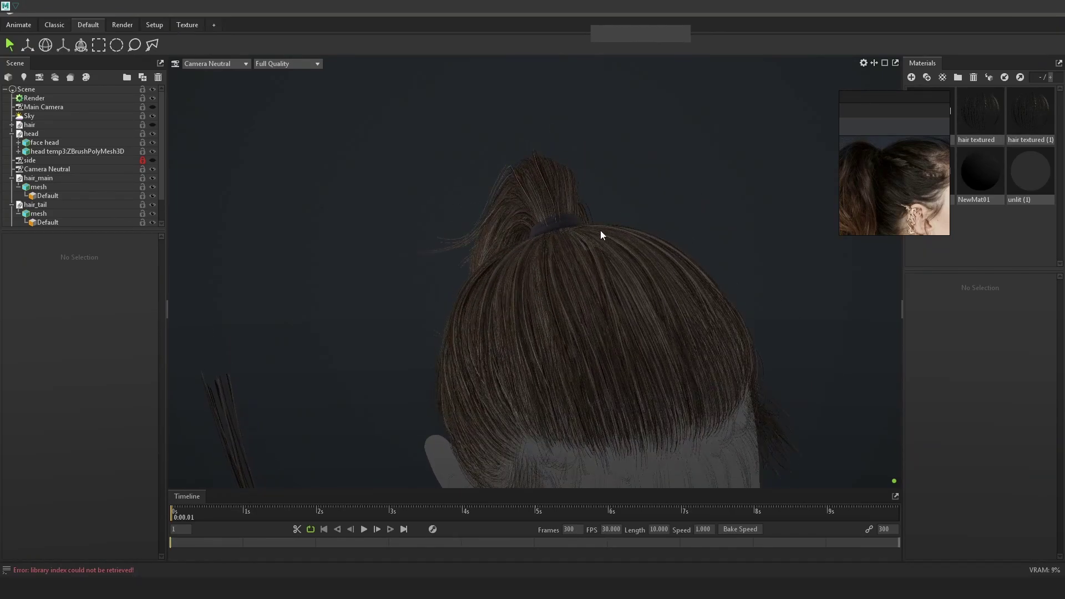
- Return to Maya, export the hair with exp2, and switch back to Toolbag to check the new card
{"action": "key", "text": "alt+Tab"}
{"action": "left_click", "coordinate": [719, 68]}
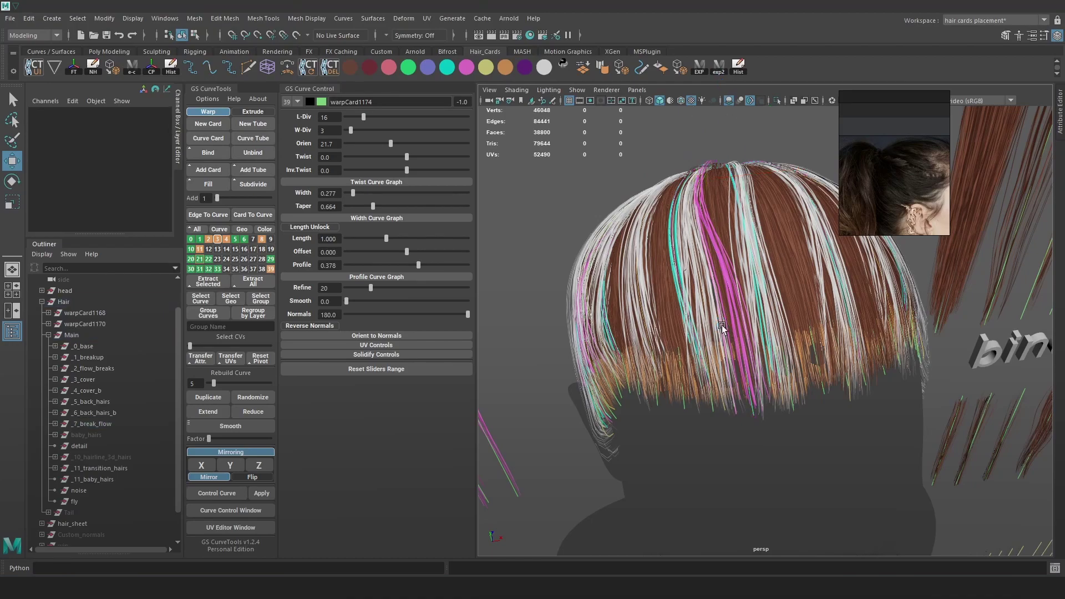
{"action": "key", "text": "alt+Tab"}
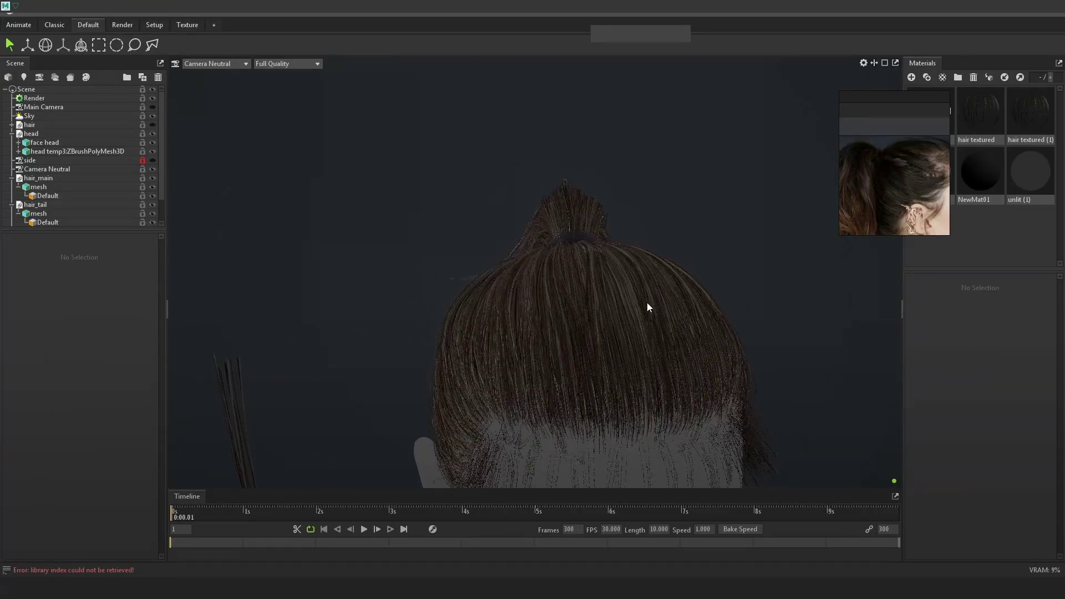
- Return to Maya, duplicate a pink break-flow card, and set the copy's orientation to 46.9
{"action": "left_click_drag", "start_coordinate": [623, 202], "coordinate": [727, 332]}
{"action": "key", "text": "alt+Tab"}
{"action": "left_click", "coordinate": [681, 272]}
{"action": "left_click", "coordinate": [215, 400]}
{"action": "left_click_drag", "start_coordinate": [754, 344], "coordinate": [799, 376]}
{"action": "left_click", "coordinate": [616, 368]}
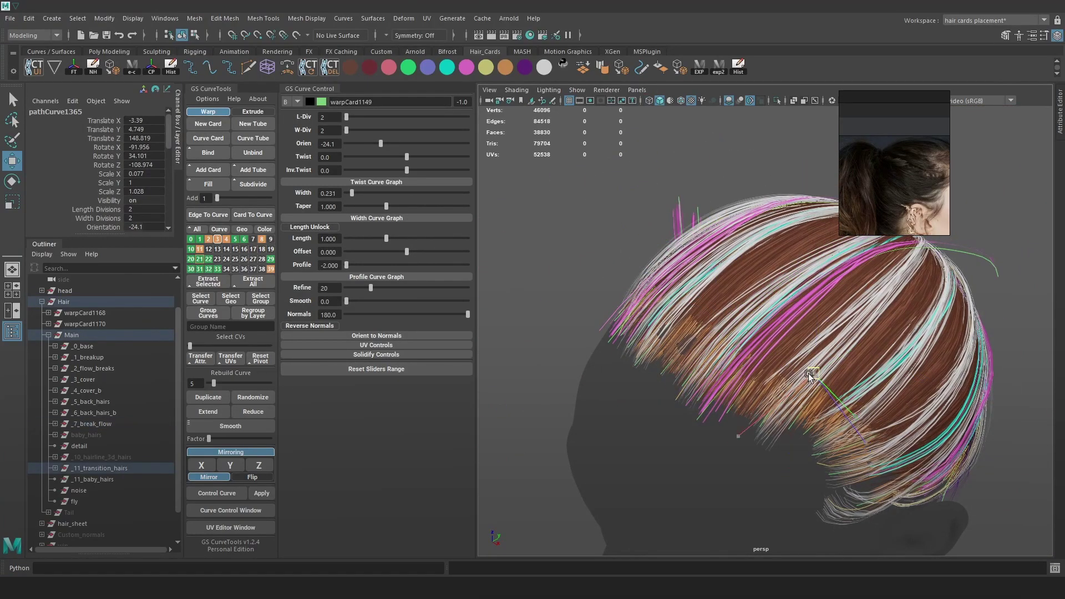
{"action": "key", "text": "ctrl+z"}
{"action": "left_click_drag", "start_coordinate": [864, 295], "coordinate": [682, 388], "text": "alt"}
{"action": "left_click_drag", "start_coordinate": [398, 144], "coordinate": [395, 145]}
{"action": "scroll", "coordinate": [619, 256], "scroll_direction": "up", "scroll_amount": 5}
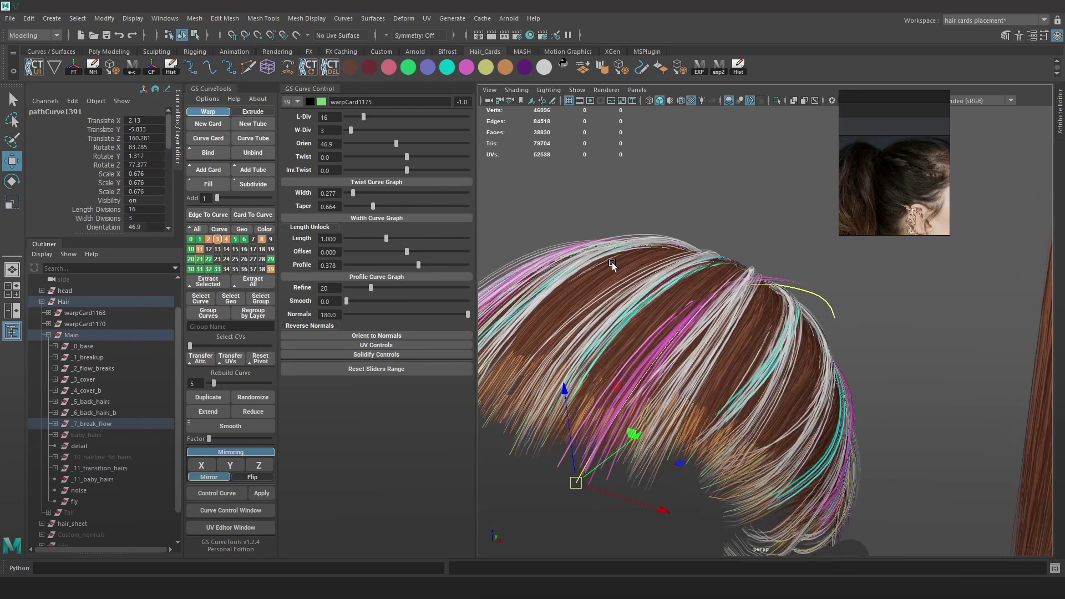
- Rotate the copied break-flow card and start shifting its curve points across the front side of the head
{"action": "key", "text": "e"}
{"action": "left_click_drag", "start_coordinate": [639, 398], "coordinate": [601, 215]}
{"action": "key", "text": "w"}
{"action": "right_click_drag", "start_coordinate": [588, 188], "coordinate": [522, 188]}
{"action": "left_click_drag", "start_coordinate": [695, 424], "coordinate": [697, 424]}
{"action": "key", "text": "4"}
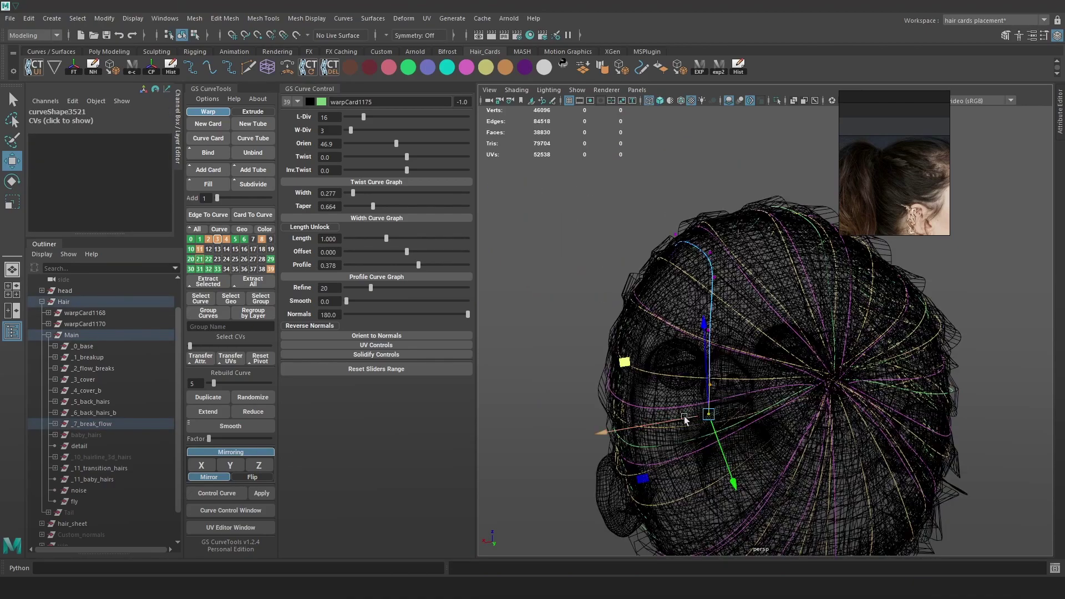
{"action": "key", "text": "6"}
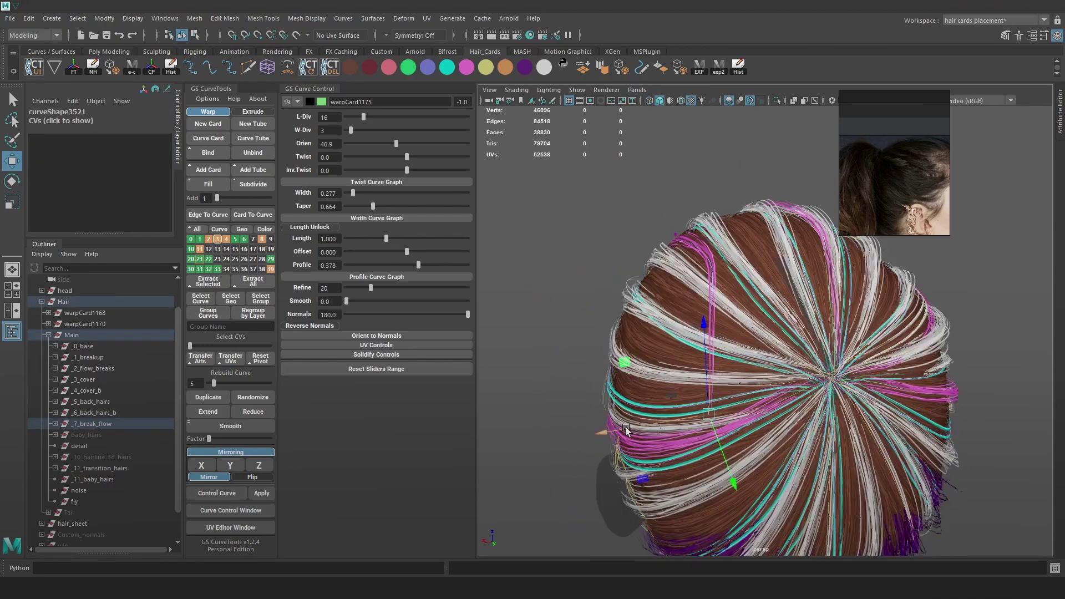
- Move the copied card's upper curve points inward so it crosses the white strands on the front hair
{"action": "left_click_drag", "start_coordinate": [763, 387], "coordinate": [748, 283], "text": "alt"}
{"action": "key", "text": "4"}
{"action": "key", "text": "6"}
{"action": "left_click_drag", "start_coordinate": [691, 325], "coordinate": [795, 300]}
{"action": "key", "text": "4"}
{"action": "left_click_drag", "start_coordinate": [752, 251], "coordinate": [747, 264]}
{"action": "key", "text": "6"}
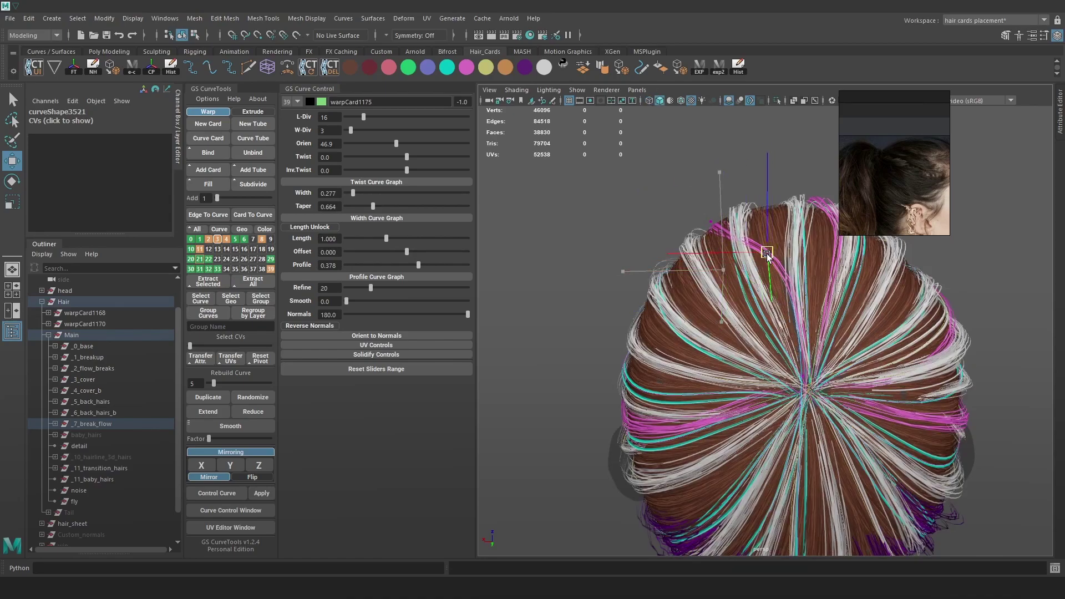
{"action": "key", "text": "4"}
{"action": "key", "text": "6"}
- Undo the last point moves and refine the copied card's middle and end points towards the ponytail base
{"action": "mouse_move", "coordinate": [715, 246]}
{"action": "left_mouse_down"}
{"action": "mouse_move", "coordinate": [724, 274]}
{"action": "mouse_move", "coordinate": [804, 299]}
{"action": "mouse_move", "coordinate": [807, 265]}
{"action": "mouse_move", "coordinate": [786, 259]}
{"action": "mouse_move", "coordinate": [778, 277]}
{"action": "left_mouse_up"}
{"action": "key", "text": "ctrl+z"}
{"action": "key", "text": "ctrl+z"}
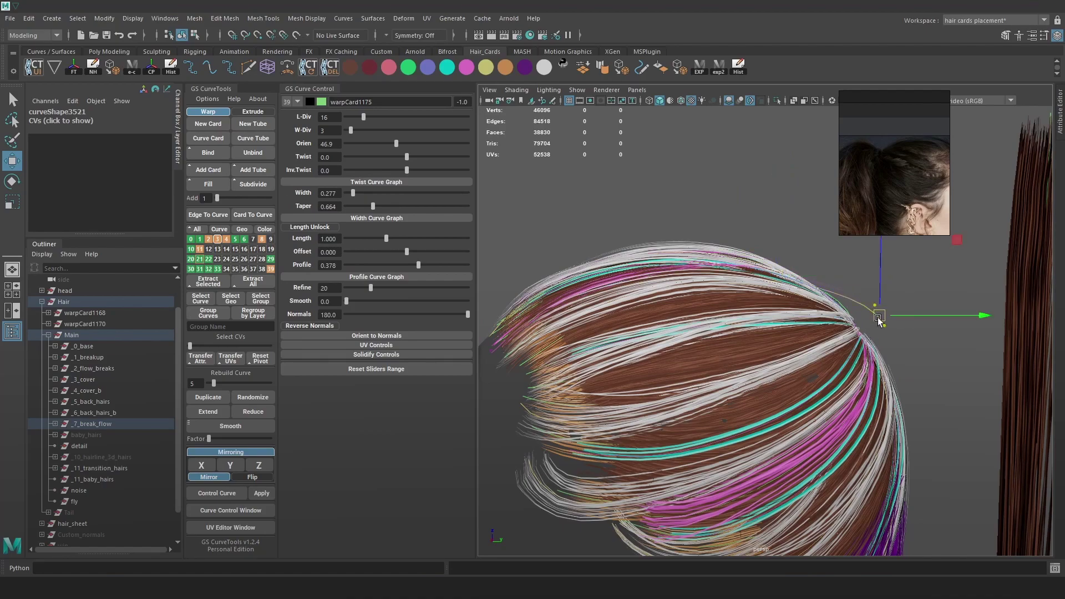
{"action": "left_click_drag", "start_coordinate": [849, 319], "coordinate": [736, 361], "text": "alt"}
{"action": "key", "text": "4"}
{"action": "left_click", "coordinate": [761, 323]}
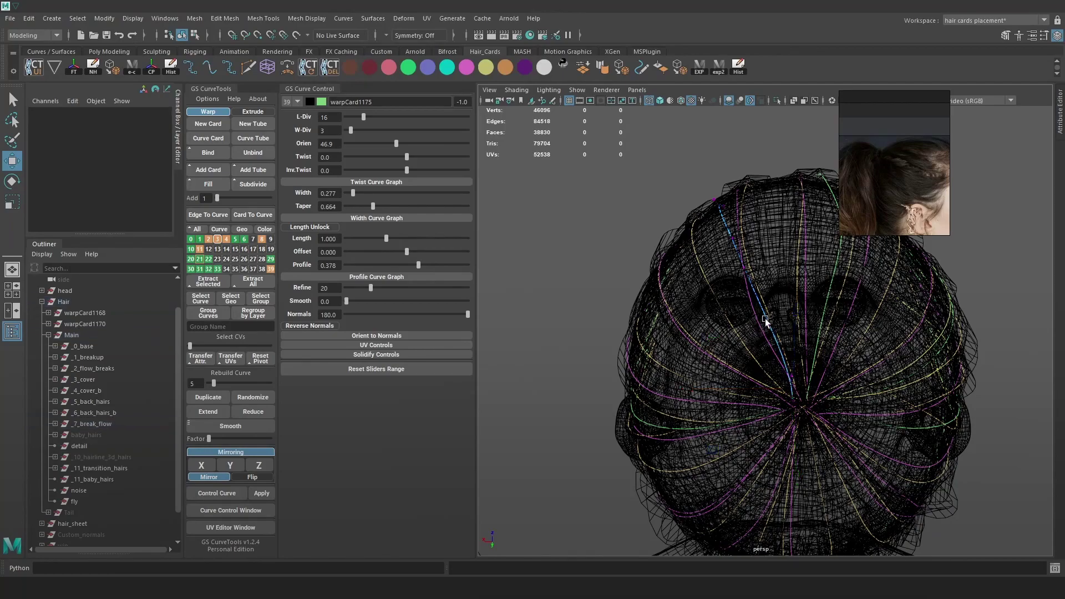
{"action": "key", "text": "6"}
{"action": "mouse_move", "coordinate": [749, 294]}
{"action": "left_mouse_down"}
{"action": "mouse_move", "coordinate": [743, 318]}
{"action": "mouse_move", "coordinate": [682, 323]}
{"action": "left_mouse_up"}
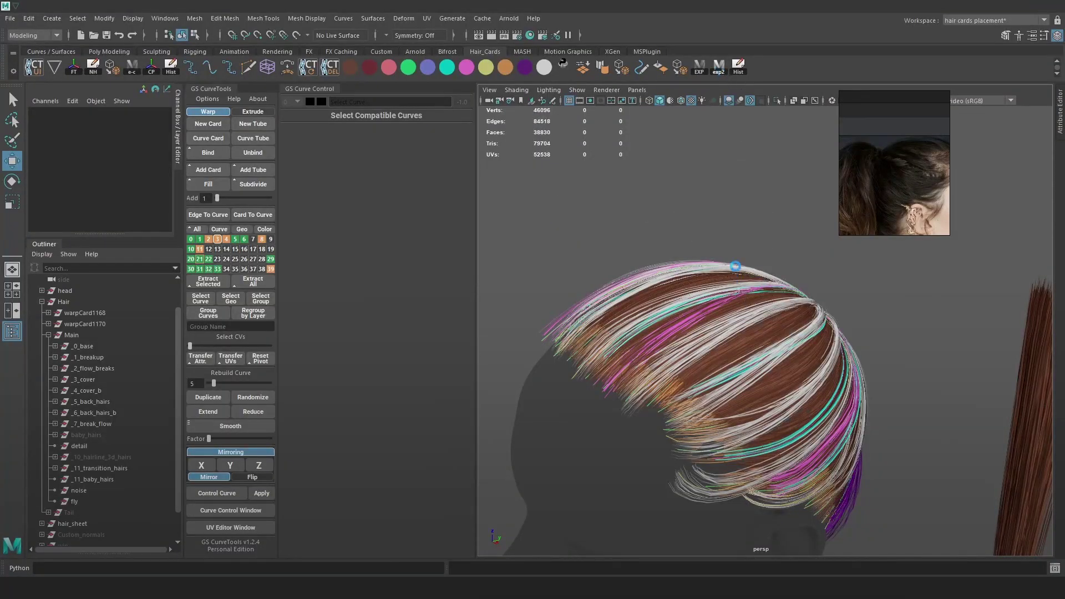
- Switch to Toolbag to examine the rendered hair from the side, and return to the back of the head in Maya
{"action": "key", "text": "alt+Tab"}
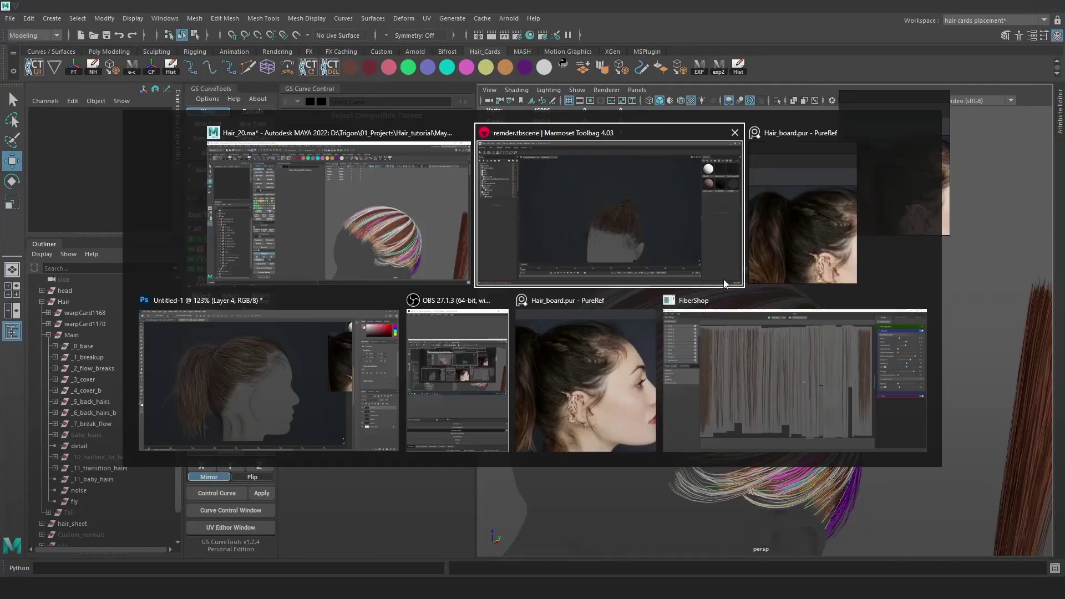
{"action": "left_click_drag", "start_coordinate": [730, 295], "coordinate": [718, 255]}
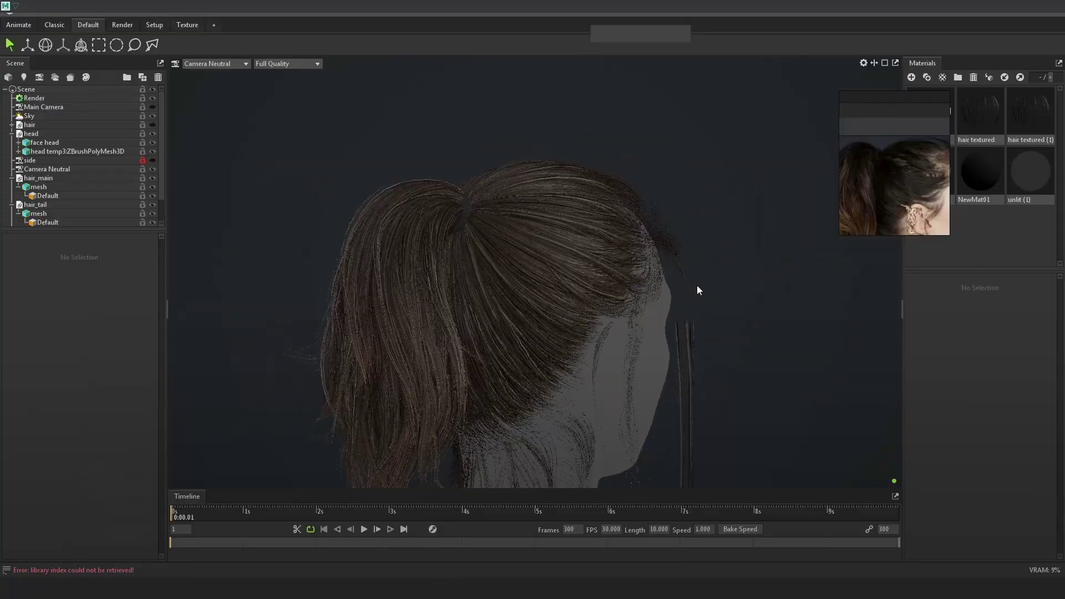
{"action": "left_click_drag", "start_coordinate": [698, 290], "coordinate": [694, 285]}
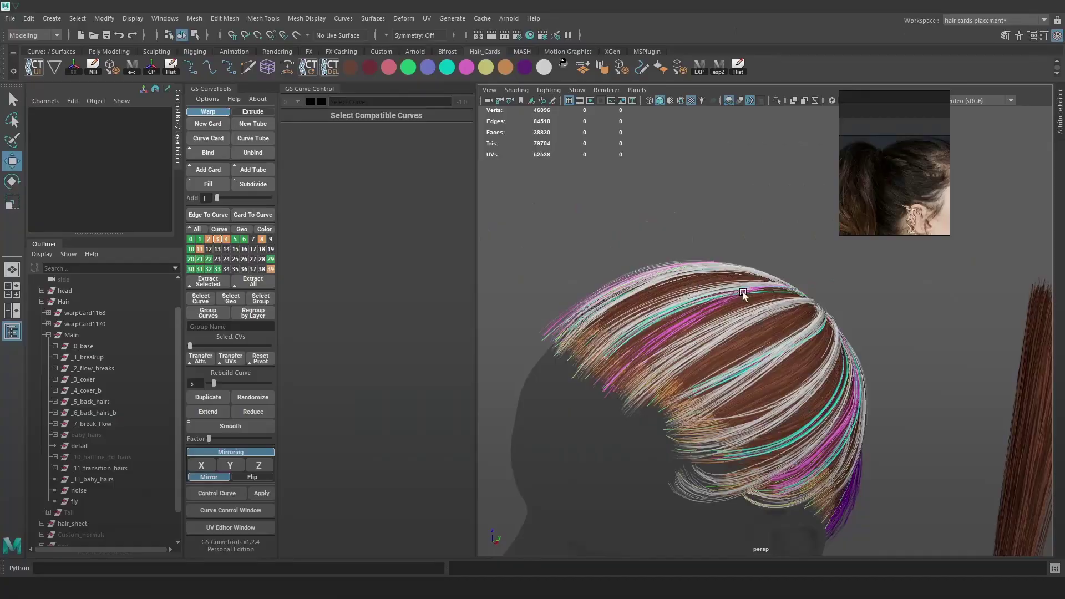
{"action": "left_click_drag", "start_coordinate": [743, 292], "coordinate": [741, 273], "text": "alt"}
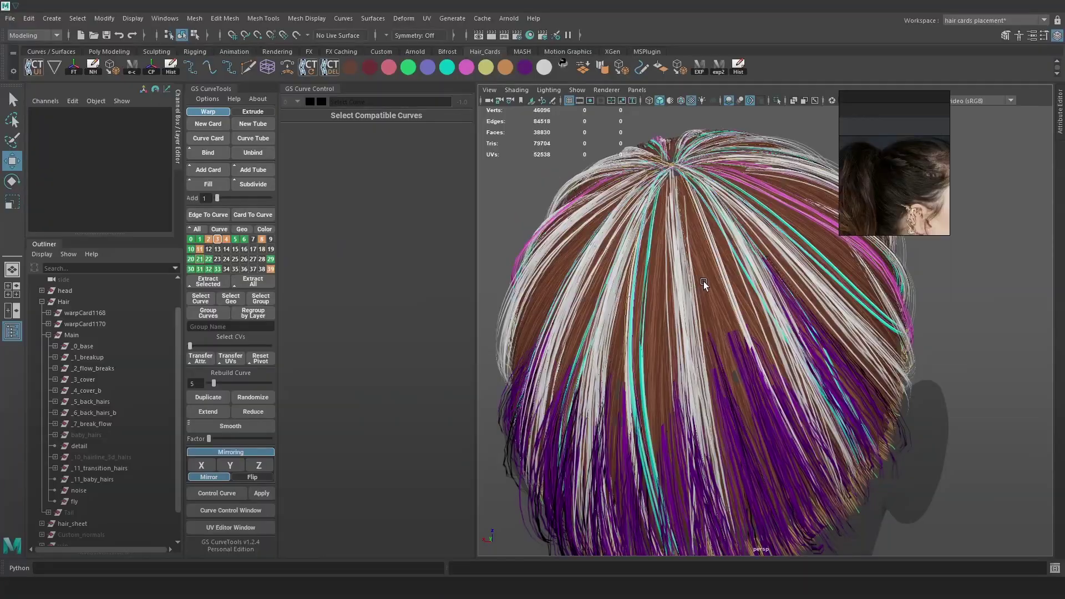
{"action": "left_click_drag", "start_coordinate": [703, 281], "coordinate": [704, 294], "text": "alt"}
- Duplicate a white cover card on the back of the head and shift the copy slightly beside the neighbouring strands
{"action": "left_click", "coordinate": [694, 306]}
{"action": "left_click_drag", "start_coordinate": [742, 344], "coordinate": [731, 361], "text": "alt"}
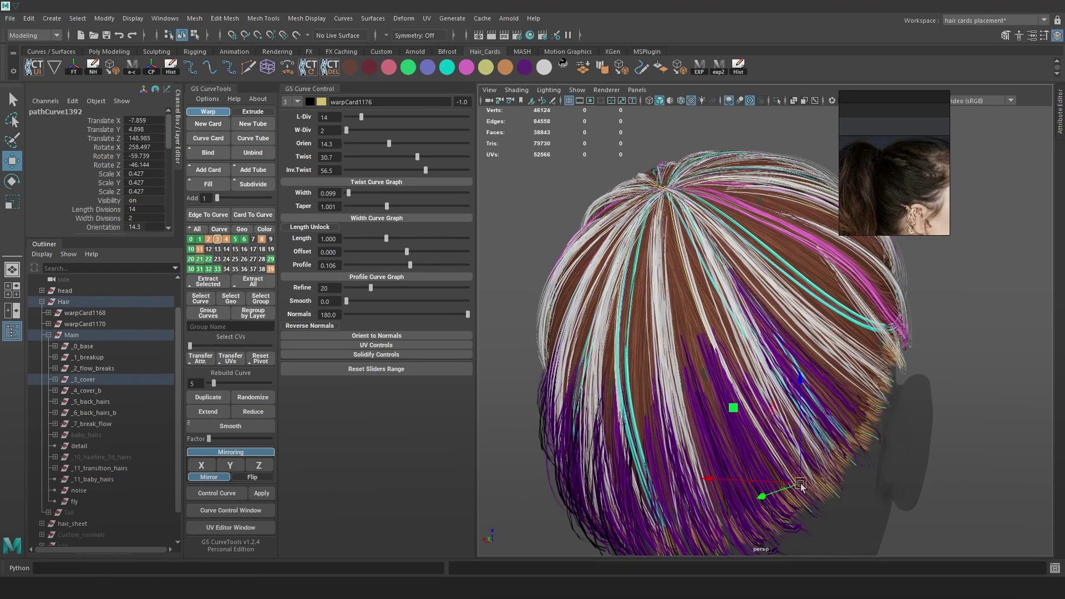
{"action": "left_click_drag", "start_coordinate": [798, 483], "coordinate": [787, 494]}
- Edit the copied cover card's control vertices and move its middle points across the brown gap in the back hair
{"action": "right_click_drag", "start_coordinate": [985, 294], "coordinate": [909, 294]}
{"action": "key", "text": "4"}
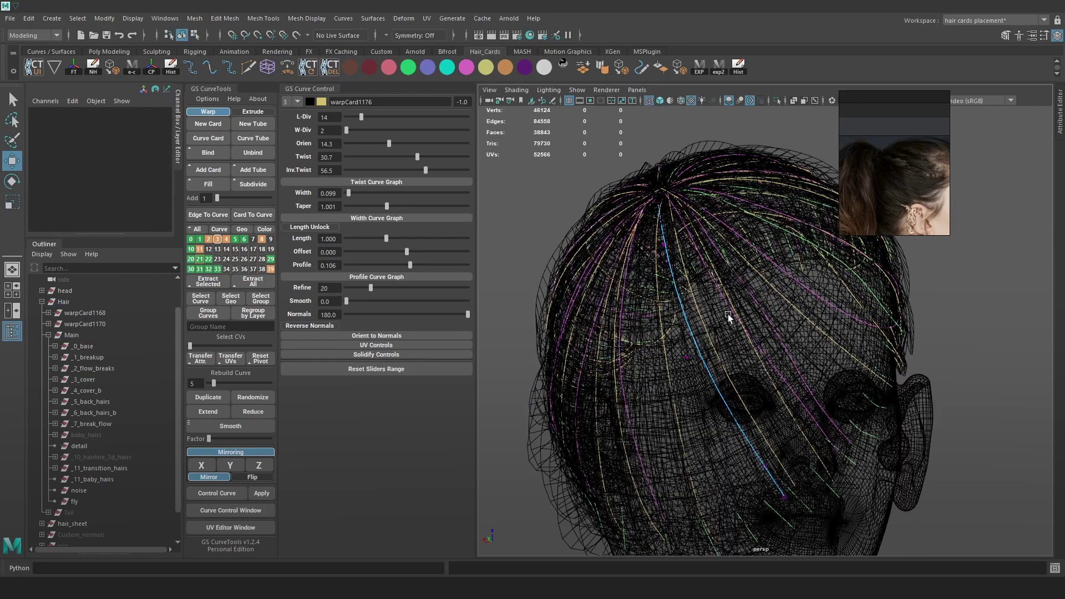
{"action": "left_click", "coordinate": [696, 361]}
{"action": "key", "text": "5"}
{"action": "mouse_move", "coordinate": [695, 361]}
{"action": "left_mouse_down"}
{"action": "mouse_move", "coordinate": [657, 366]}
{"action": "mouse_move", "coordinate": [680, 299]}
{"action": "left_mouse_up"}
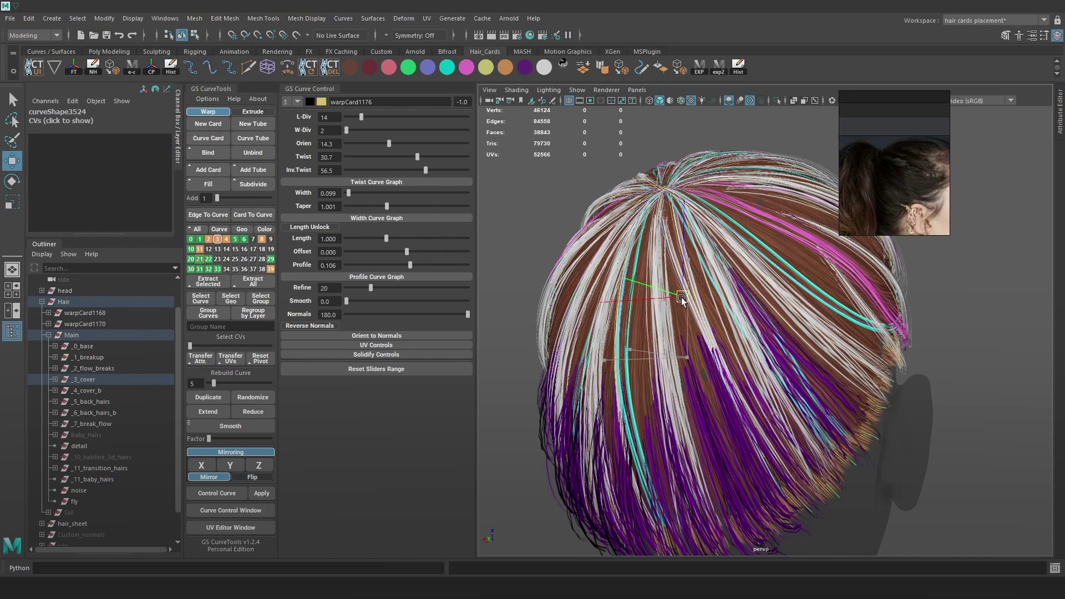
- Adjust the cover card's upper and middle curve points so it follows the hair into the ponytail base
{"action": "mouse_move", "coordinate": [677, 205]}
{"action": "left_mouse_down", "text": "alt"}
{"action": "mouse_move", "coordinate": [701, 214]}
{"action": "mouse_move", "coordinate": [636, 261]}
{"action": "left_mouse_up", "text": "alt"}
{"action": "key", "text": "4"}
{"action": "key", "text": "6"}
{"action": "left_click_drag", "start_coordinate": [674, 219], "coordinate": [670, 224], "text": "alt"}
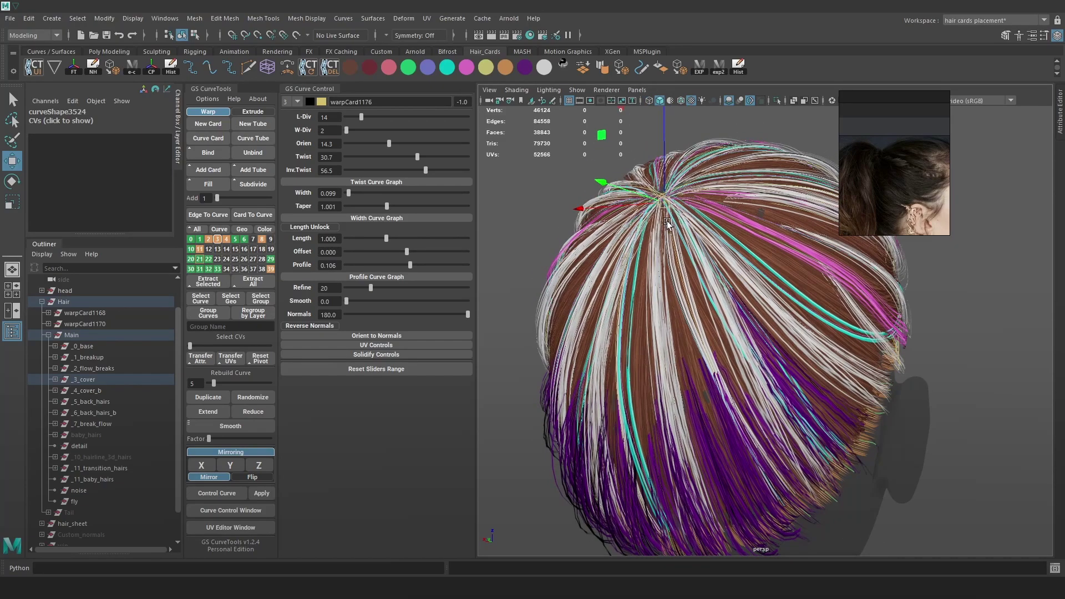
{"action": "key", "text": "4"}
{"action": "key", "text": "6"}
{"action": "mouse_move", "coordinate": [748, 353]}
{"action": "left_mouse_down"}
{"action": "mouse_move", "coordinate": [691, 314]}
{"action": "mouse_move", "coordinate": [617, 330]}
{"action": "left_mouse_up"}
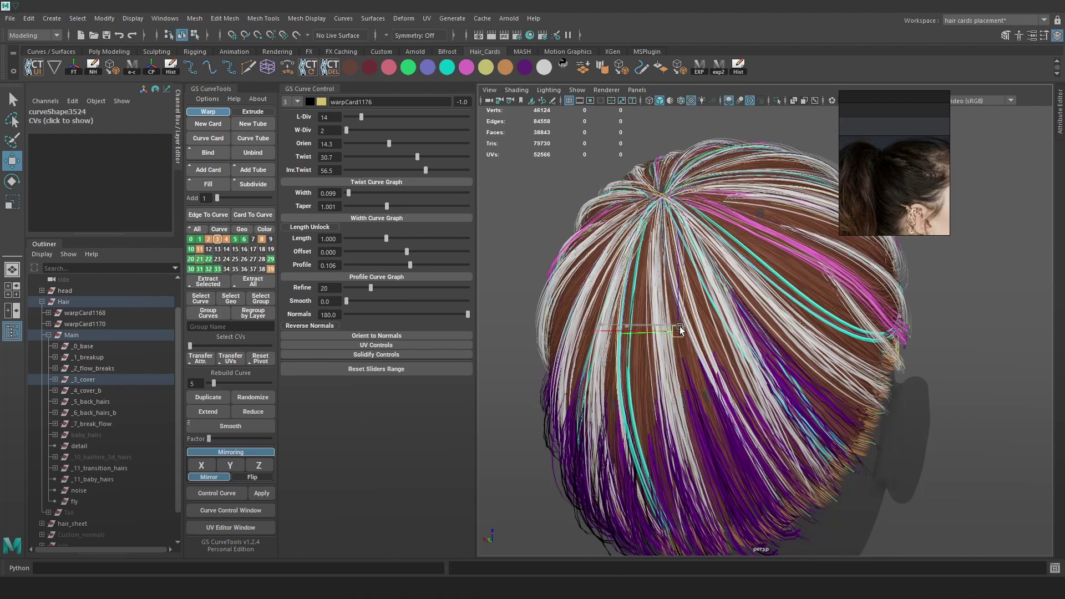
{"action": "right_click_drag", "start_coordinate": [873, 324], "coordinate": [904, 297]}
{"action": "key", "text": "4"}
{"action": "key", "text": "6"}
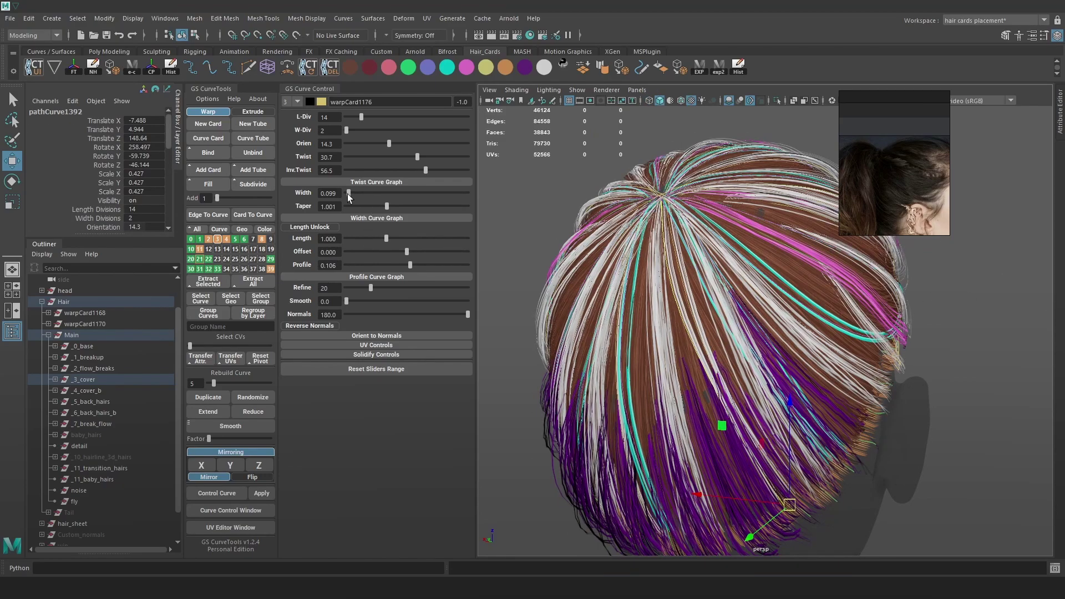
- Deselect the cover card and examine the side and back of the rendered hair in Toolbag
{"action": "left_click", "coordinate": [1000, 252]}
{"action": "left_click_drag", "start_coordinate": [887, 288], "coordinate": [633, 293], "text": "alt"}
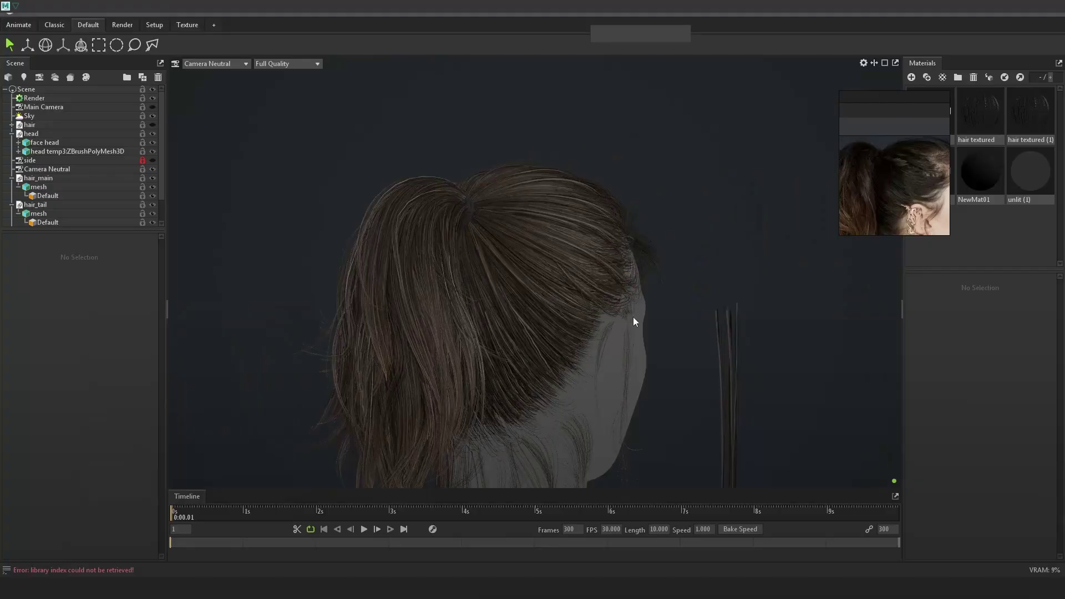
{"action": "scroll", "coordinate": [515, 297], "scroll_direction": "up", "scroll_amount": 5}
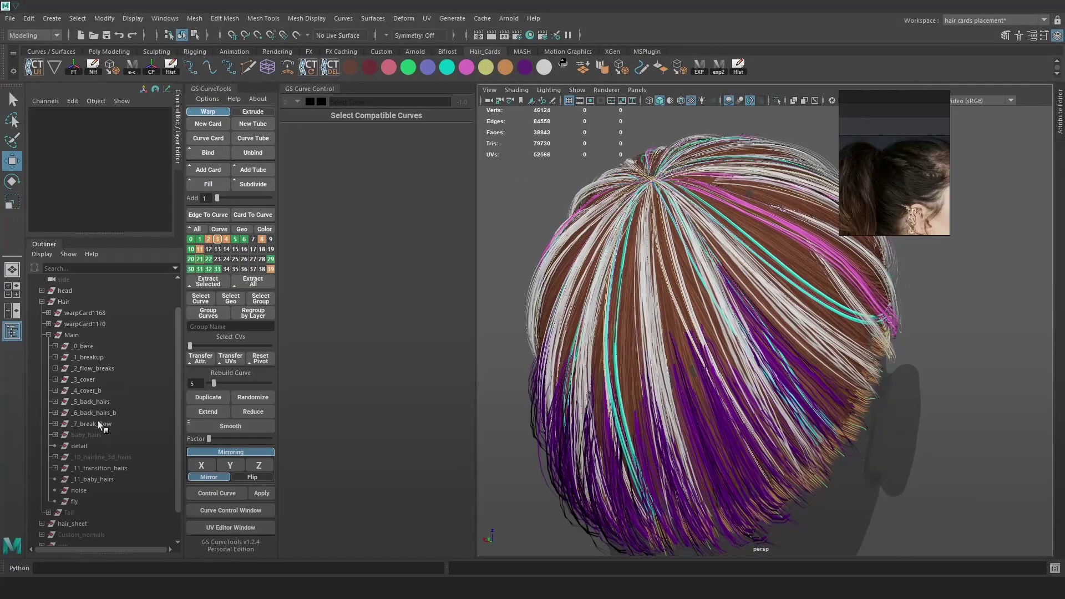
- Unhide the Tail group in Maya, export the hair with exp2, and check the back and front in Toolbag
{"action": "left_click", "coordinate": [69, 512]}
{"action": "left_click", "coordinate": [717, 67]}
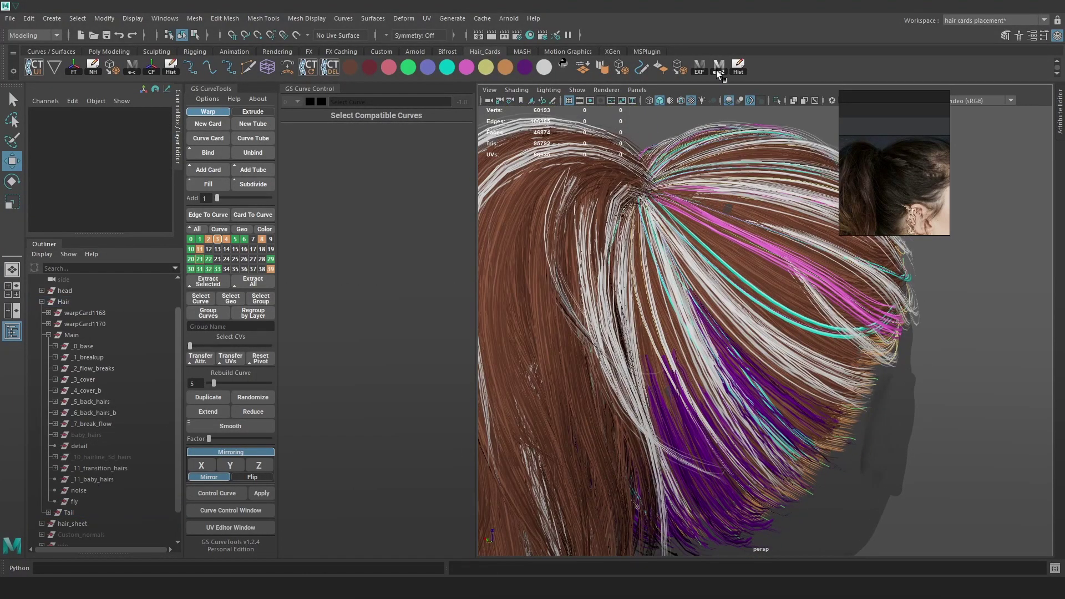
{"action": "key", "text": "alt+Tab"}
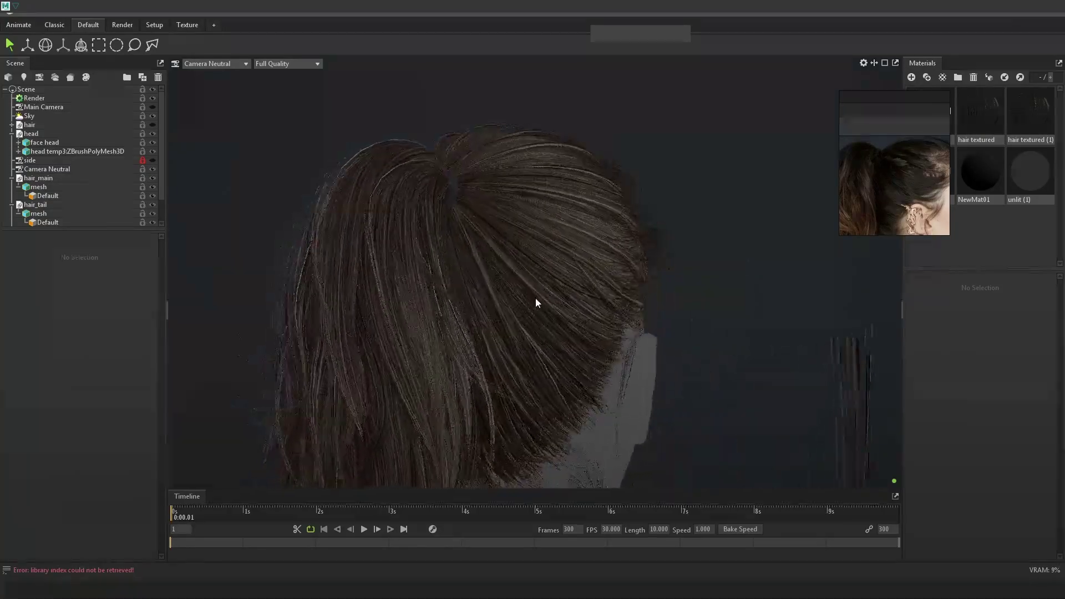
{"action": "left_click_drag", "start_coordinate": [467, 294], "coordinate": [799, 333]}
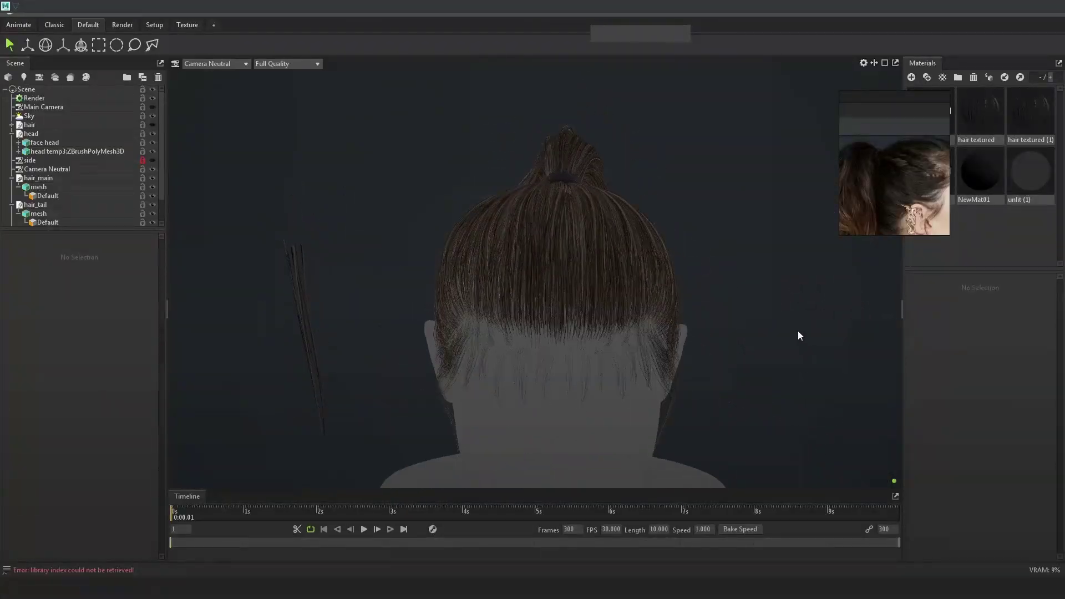
- Return to Maya, duplicate the pink break-flow card on the front hair, and move the copy outward and above the head
{"action": "key", "text": "alt+Tab"}
{"action": "left_click_drag", "start_coordinate": [717, 296], "coordinate": [787, 269], "text": "alt"}
{"action": "middle_click_drag", "start_coordinate": [786, 268], "coordinate": [560, 317], "text": "alt"}
{"action": "right_click_drag", "start_coordinate": [749, 317], "coordinate": [960, 425], "text": "alt"}
{"action": "left_click_drag", "start_coordinate": [961, 425], "coordinate": [787, 368], "text": "alt"}
{"action": "scroll", "coordinate": [714, 302], "scroll_direction": "up", "scroll_amount": 5}
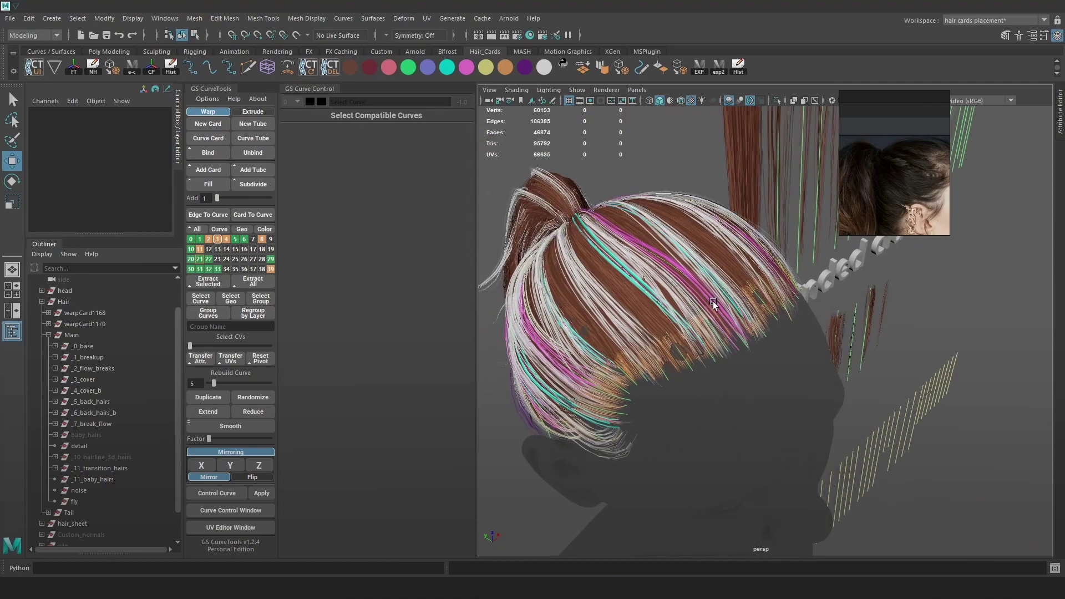
{"action": "left_click", "coordinate": [686, 275]}
{"action": "left_click_drag", "start_coordinate": [724, 277], "coordinate": [744, 419]}
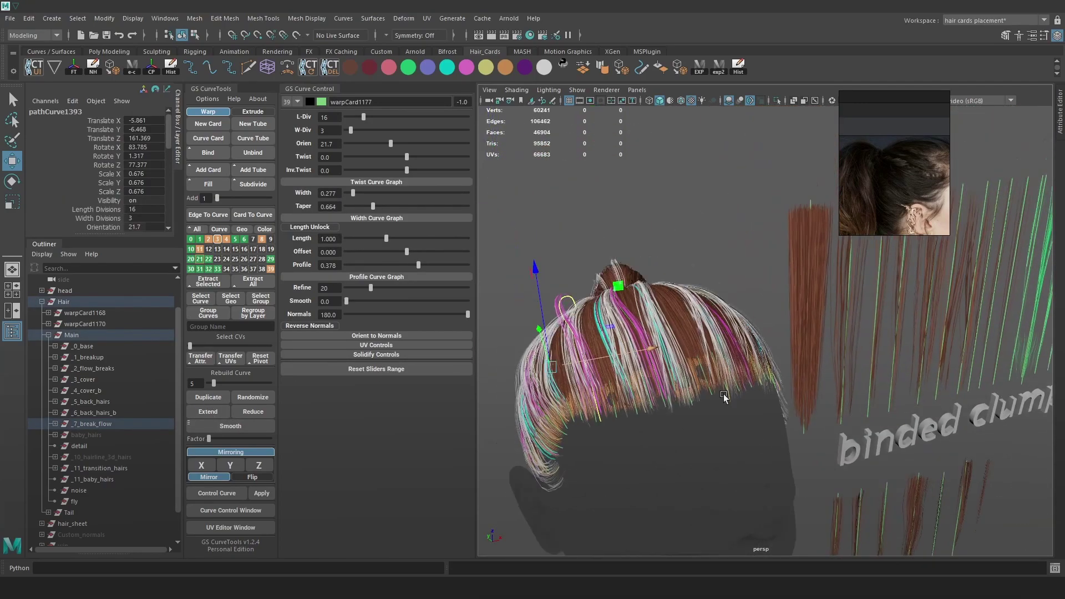
{"action": "left_click_drag", "start_coordinate": [690, 317], "coordinate": [773, 333], "text": "alt"}
{"action": "scroll", "coordinate": [820, 343], "scroll_direction": "down", "scroll_amount": 5}
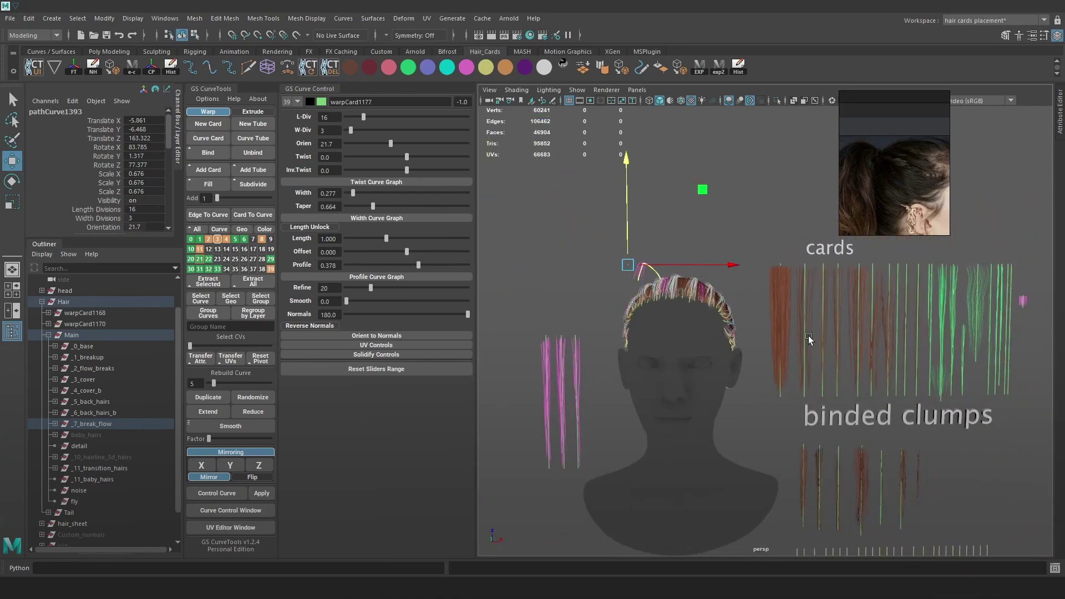
- Transfer the UVs of the narrow green clump card in the hair sheet to the copied break-flow card
{"action": "middle_click_drag", "start_coordinate": [843, 347], "coordinate": [680, 302], "text": "alt"}
{"action": "scroll", "coordinate": [867, 469], "scroll_direction": "up", "scroll_amount": 8}
{"action": "middle_click_drag", "start_coordinate": [820, 314], "coordinate": [768, 398], "text": "alt"}
{"action": "left_click_drag", "start_coordinate": [808, 327], "coordinate": [805, 254], "text": "alt"}
{"action": "left_click", "coordinate": [795, 251]}
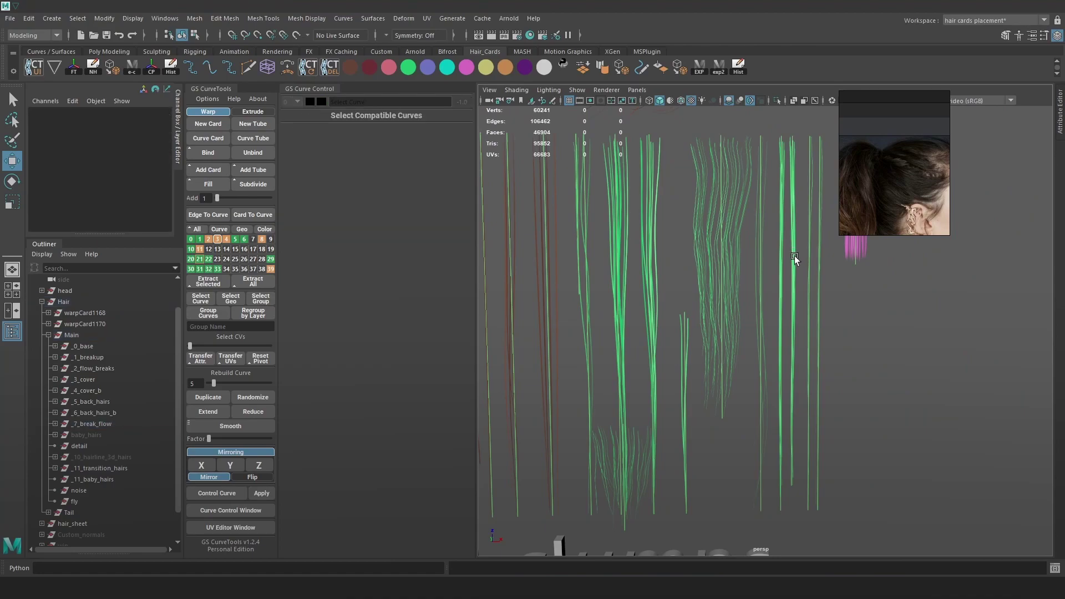
{"action": "mouse_move", "coordinate": [793, 313]}
{"action": "left_mouse_down", "text": "alt"}
{"action": "mouse_move", "coordinate": [777, 321]}
{"action": "mouse_move", "coordinate": [791, 330]}
{"action": "mouse_move", "coordinate": [742, 292]}
{"action": "mouse_move", "coordinate": [884, 312]}
{"action": "mouse_move", "coordinate": [834, 295]}
{"action": "mouse_move", "coordinate": [743, 319]}
{"action": "mouse_move", "coordinate": [771, 339]}
{"action": "mouse_move", "coordinate": [843, 354]}
{"action": "mouse_move", "coordinate": [784, 358]}
{"action": "mouse_move", "coordinate": [772, 274]}
{"action": "mouse_move", "coordinate": [748, 340]}
{"action": "mouse_move", "coordinate": [794, 332]}
{"action": "mouse_move", "coordinate": [803, 380]}
{"action": "mouse_move", "coordinate": [807, 341]}
{"action": "mouse_move", "coordinate": [800, 359]}
{"action": "mouse_move", "coordinate": [747, 351]}
{"action": "mouse_move", "coordinate": [798, 336]}
{"action": "mouse_move", "coordinate": [776, 317]}
{"action": "left_mouse_up", "text": "alt"}
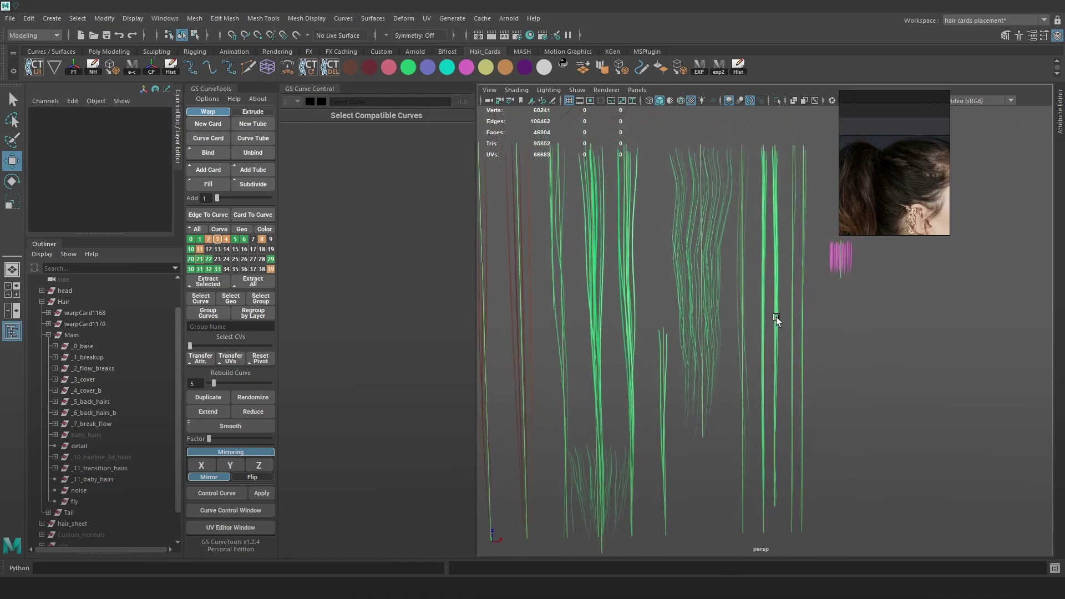
{"action": "left_click", "coordinate": [776, 314]}
{"action": "left_click_drag", "start_coordinate": [732, 358], "coordinate": [656, 294], "text": "alt"}
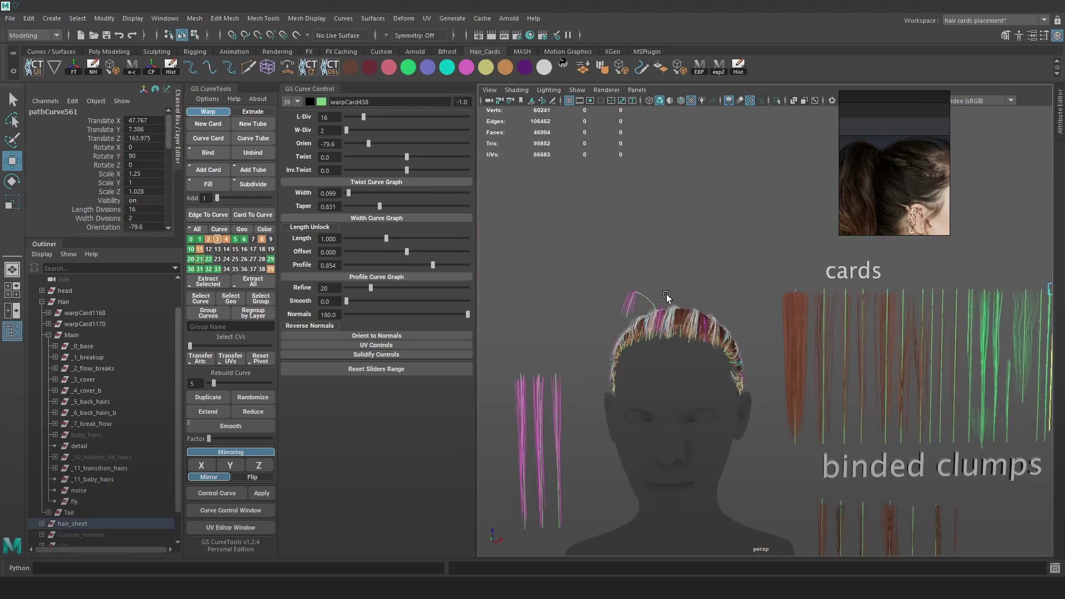
{"action": "middle_click_drag", "start_coordinate": [657, 294], "coordinate": [773, 301], "text": "alt"}
{"action": "right_click_drag", "start_coordinate": [774, 301], "coordinate": [857, 401], "text": "alt"}
{"action": "left_click", "coordinate": [755, 295], "text": "shift"}
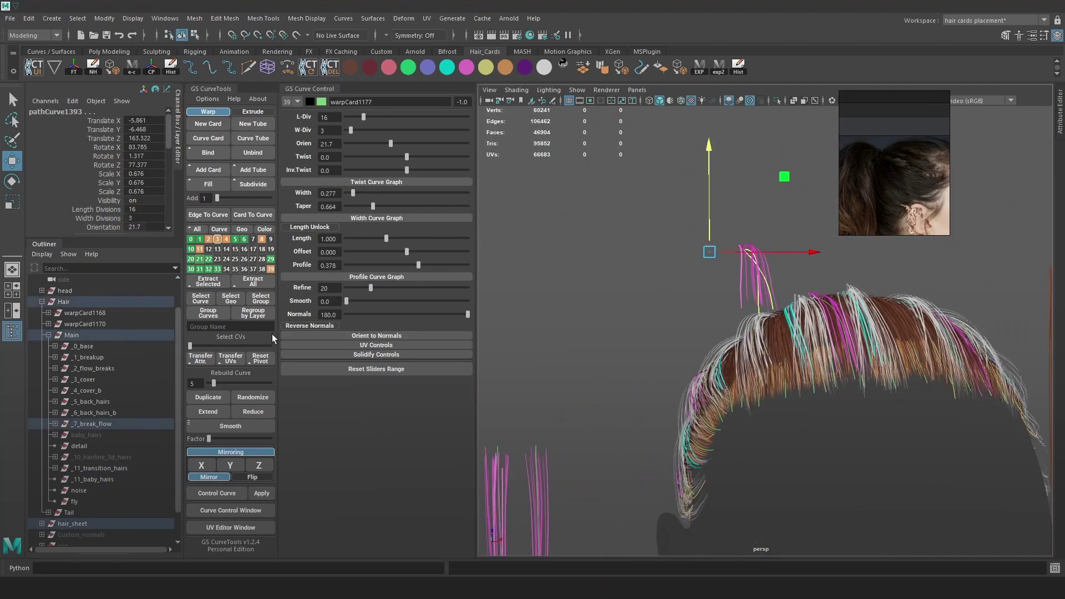
- Set the copied card's width to 0.208 and orientation to -18.6, and lower it onto the front hair
{"action": "left_click_drag", "start_coordinate": [647, 278], "coordinate": [656, 321], "text": "alt"}
{"action": "left_click", "coordinate": [728, 358]}
{"action": "right_click_drag", "start_coordinate": [716, 355], "coordinate": [737, 383], "text": "alt"}
{"action": "left_click_drag", "start_coordinate": [738, 382], "coordinate": [708, 357], "text": "alt"}
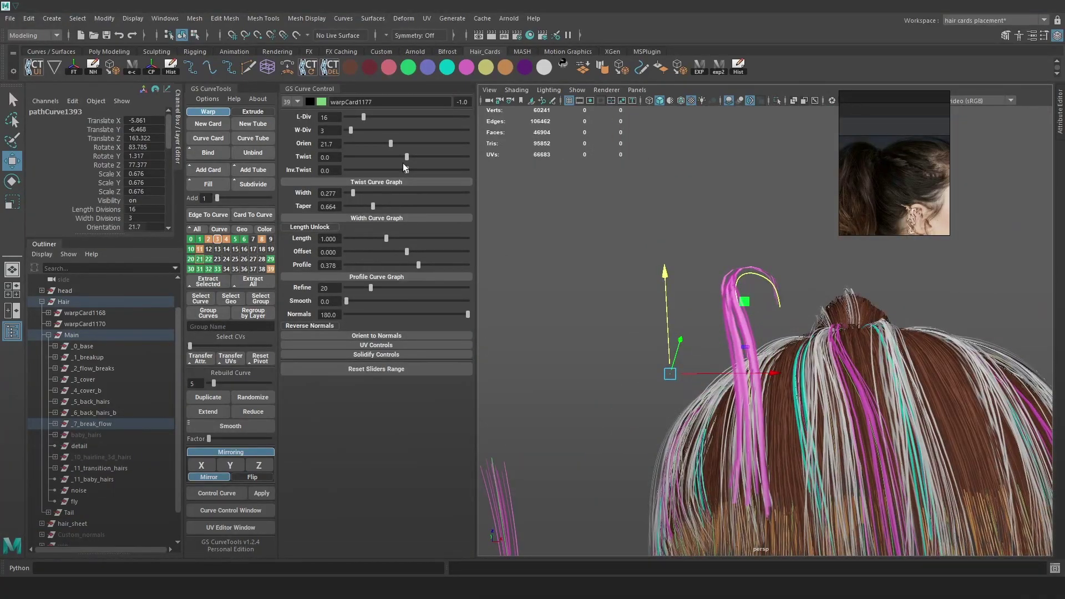
{"action": "left_click_drag", "start_coordinate": [352, 192], "coordinate": [350, 192]}
{"action": "left_click_drag", "start_coordinate": [642, 271], "coordinate": [791, 264], "text": "alt"}
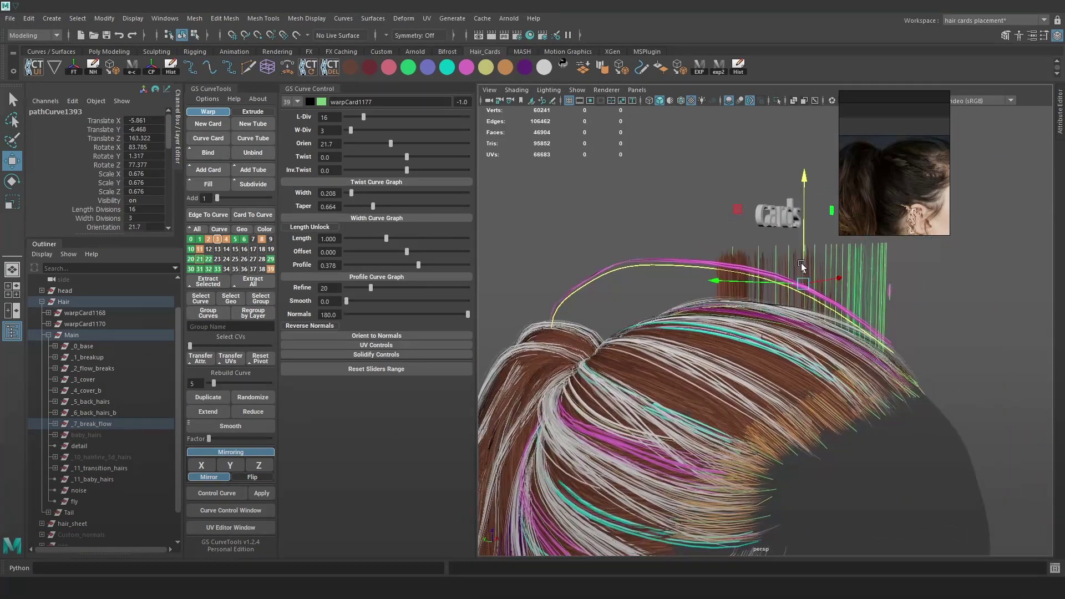
{"action": "left_click_drag", "start_coordinate": [807, 420], "coordinate": [805, 407]}
{"action": "left_click_drag", "start_coordinate": [805, 407], "coordinate": [738, 411], "text": "alt"}
{"action": "left_click_drag", "start_coordinate": [693, 366], "coordinate": [707, 345], "text": "alt"}
- Reposition the copied break-flow card's control points over the crown and set its twist to 78.8
{"action": "left_click", "coordinate": [683, 254]}
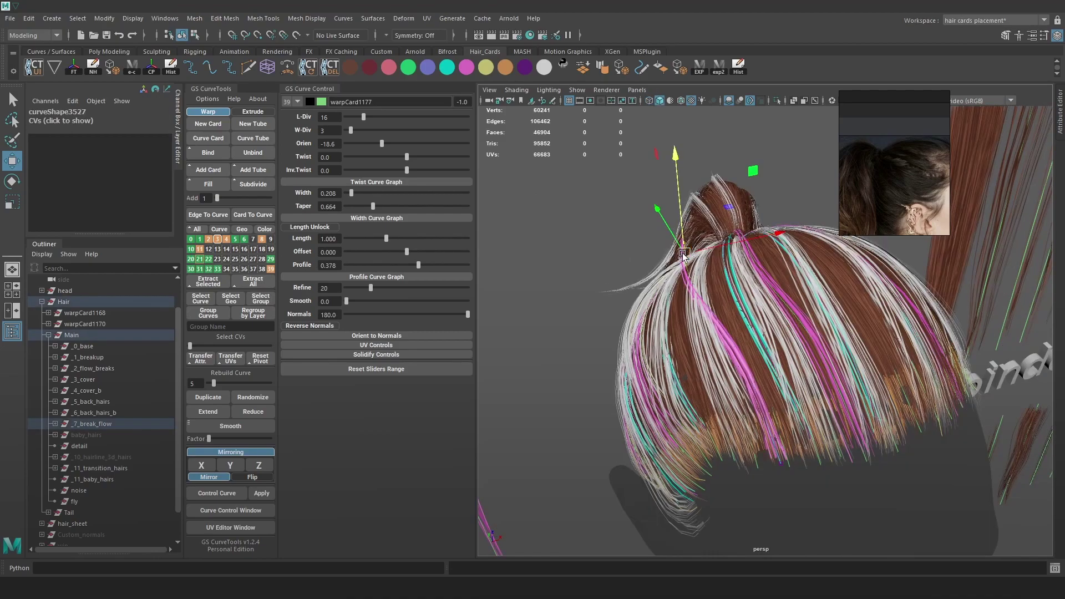
{"action": "key", "text": "e"}
{"action": "left_click_drag", "start_coordinate": [743, 322], "coordinate": [805, 345], "text": "alt"}
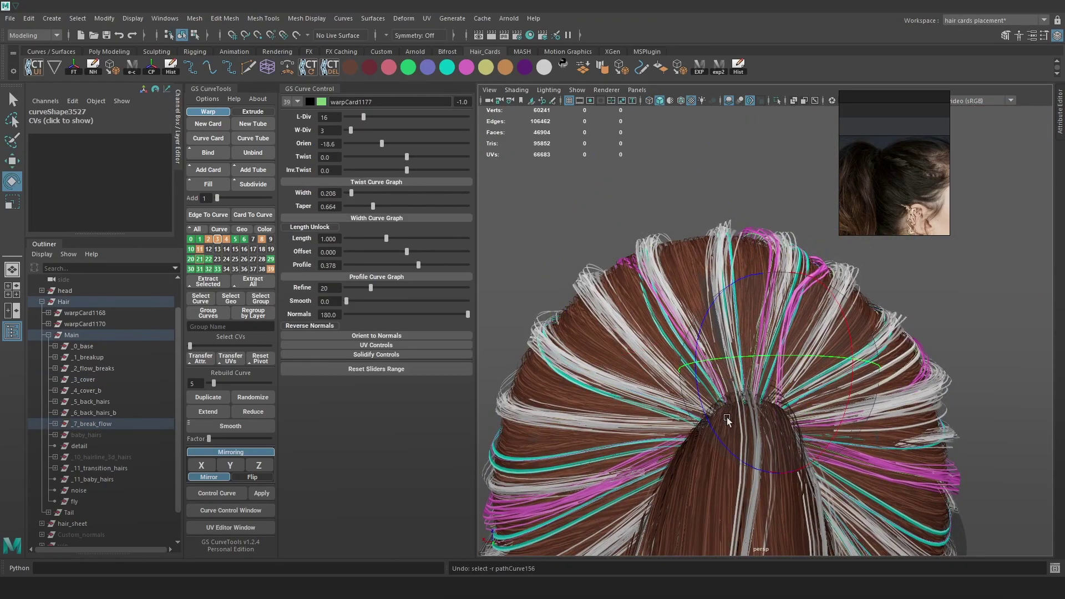
{"action": "key", "text": "w"}
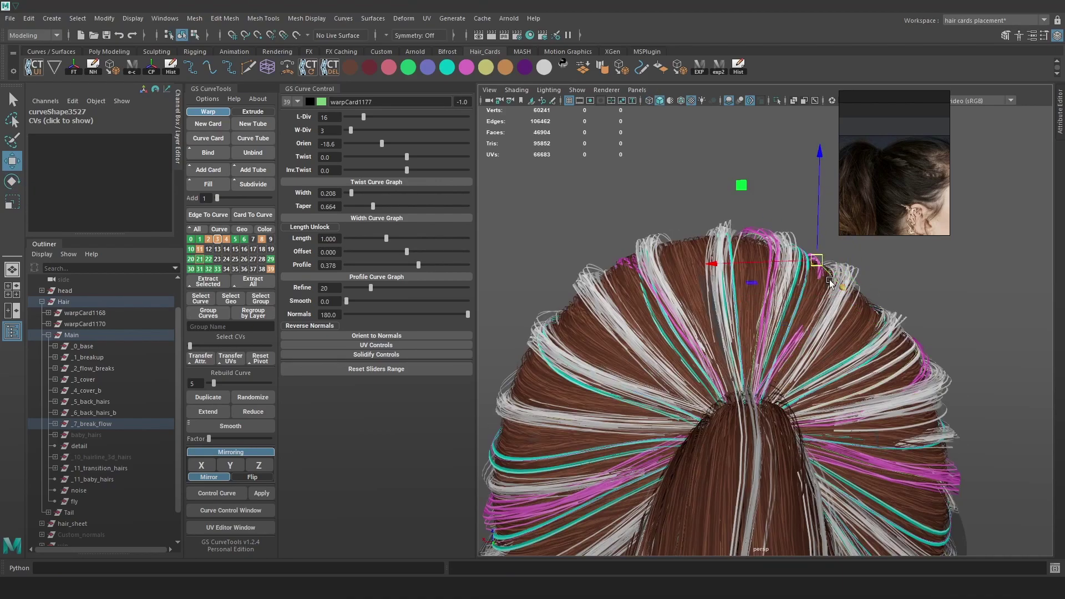
{"action": "left_click_drag", "start_coordinate": [833, 307], "coordinate": [408, 154], "text": "alt"}
{"action": "left_click_drag", "start_coordinate": [751, 297], "coordinate": [726, 292], "text": "alt"}
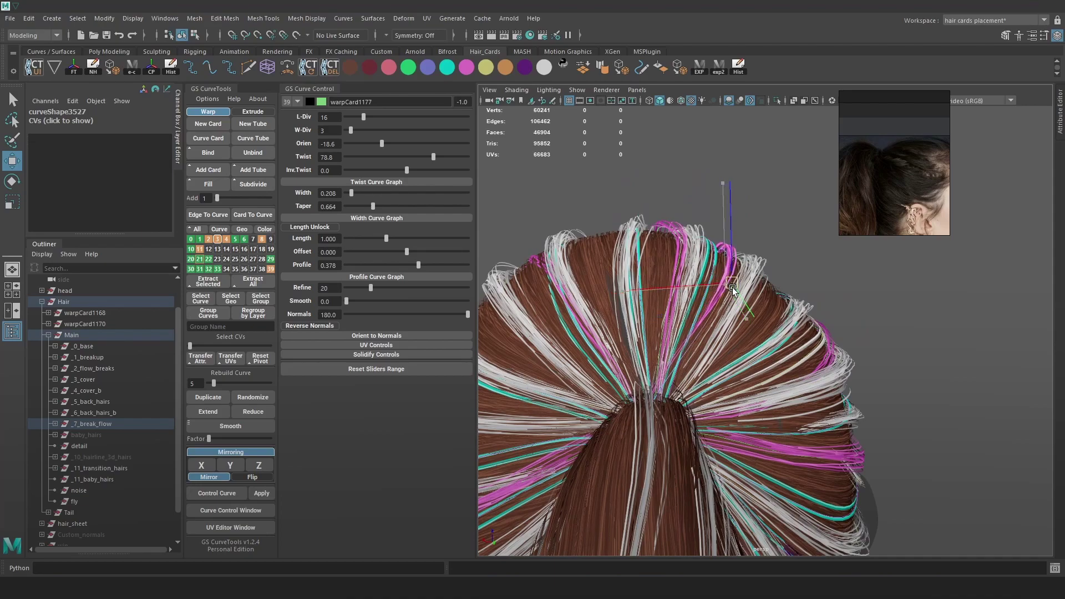
- Move and rotate the copied card's root control points to seat them in the ponytail base
{"action": "key", "text": "4"}
{"action": "key", "text": "6"}
{"action": "left_click_drag", "start_coordinate": [627, 442], "coordinate": [654, 432]}
{"action": "left_click", "coordinate": [640, 430]}
{"action": "key", "text": "ctrl+z"}
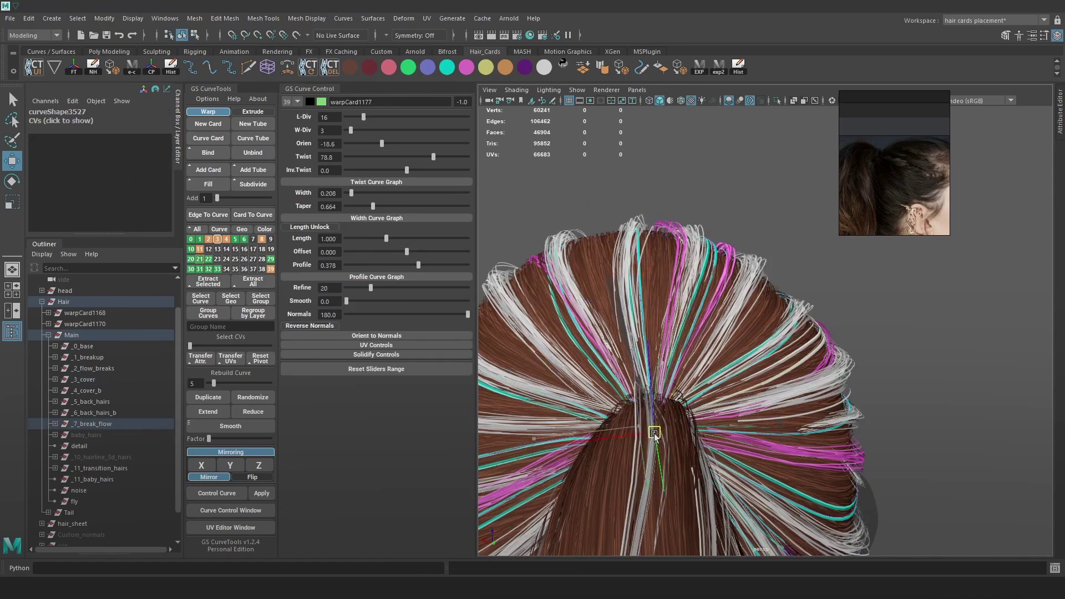
{"action": "key", "text": "e"}
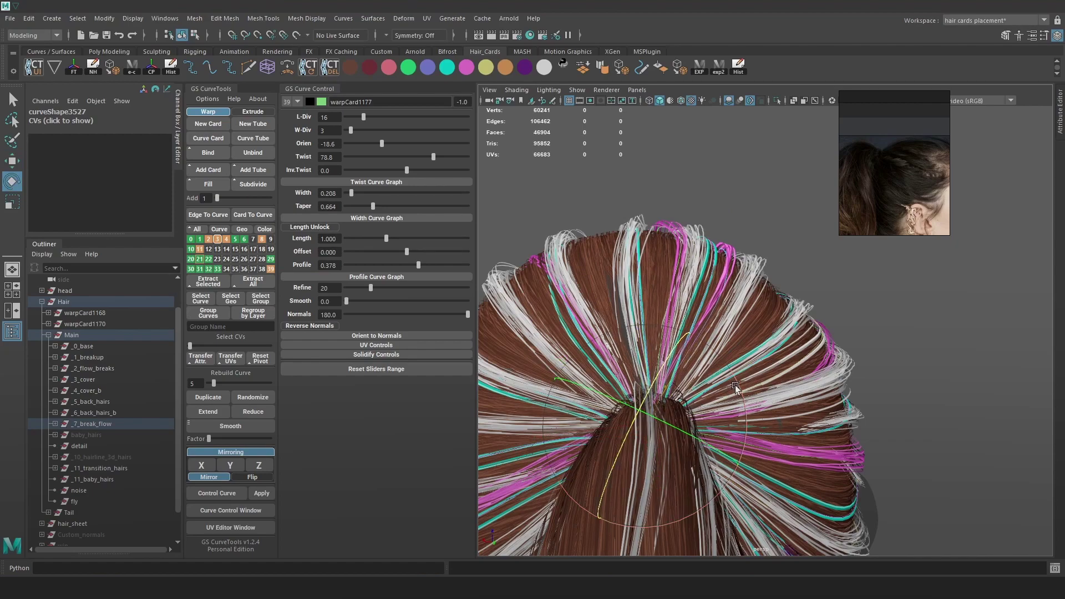
{"action": "key", "text": "w"}
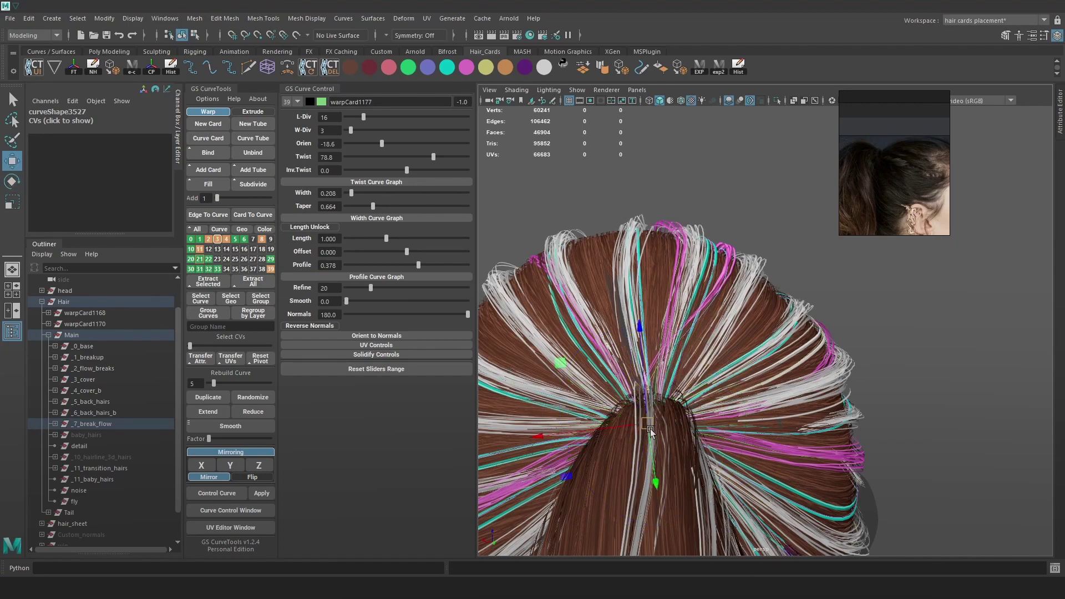
{"action": "left_click_drag", "start_coordinate": [669, 442], "coordinate": [764, 340], "text": "alt"}
- Adjust the control point of the same card on the upper front hair to follow the head's curvature
{"action": "key", "text": "4"}
{"action": "right_click_drag", "start_coordinate": [724, 201], "coordinate": [687, 201]}
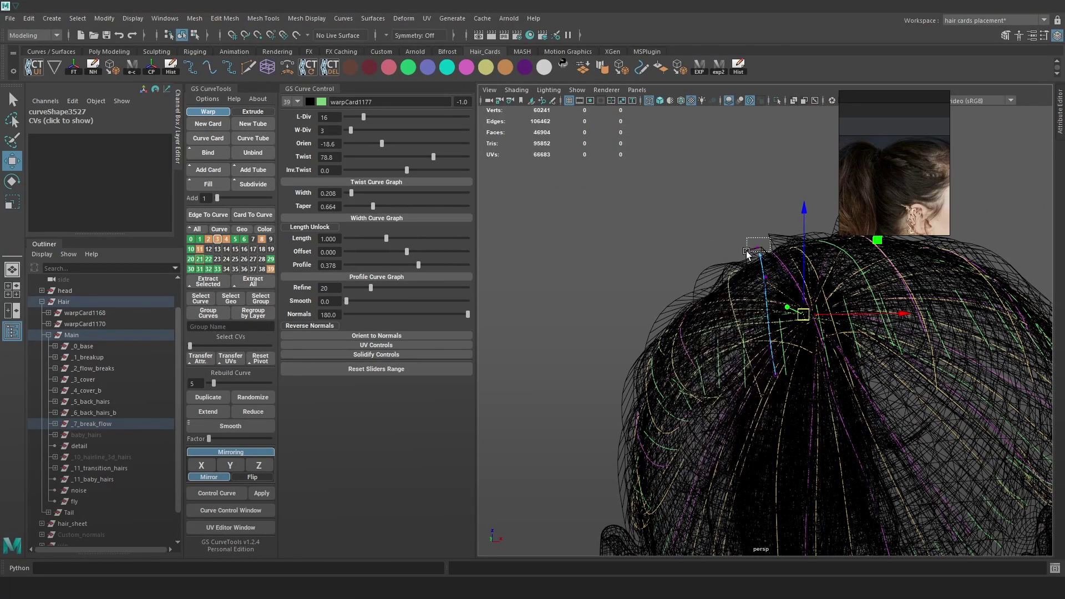
{"action": "left_click_drag", "start_coordinate": [747, 253], "coordinate": [748, 252]}
{"action": "key", "text": "5"}
{"action": "left_click_drag", "start_coordinate": [777, 299], "coordinate": [781, 312], "text": "alt"}
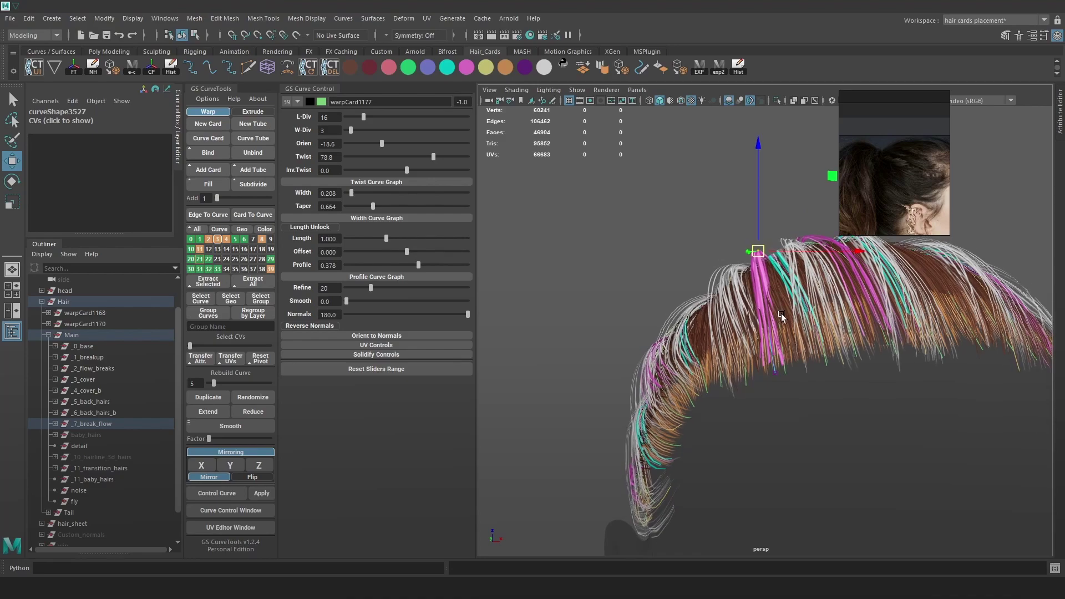
- Switch to Toolbag and examine the rendered hair flow from the front, side and back, comparing it with the Maya cards
{"action": "key", "text": "alt+Tab"}
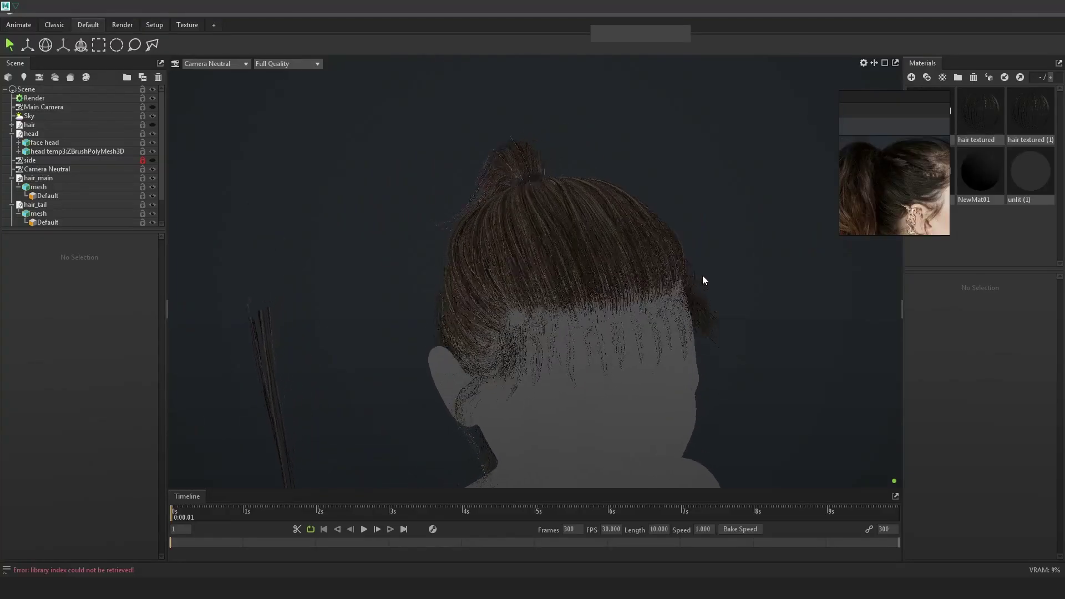
{"action": "left_click_drag", "start_coordinate": [691, 287], "coordinate": [660, 284]}
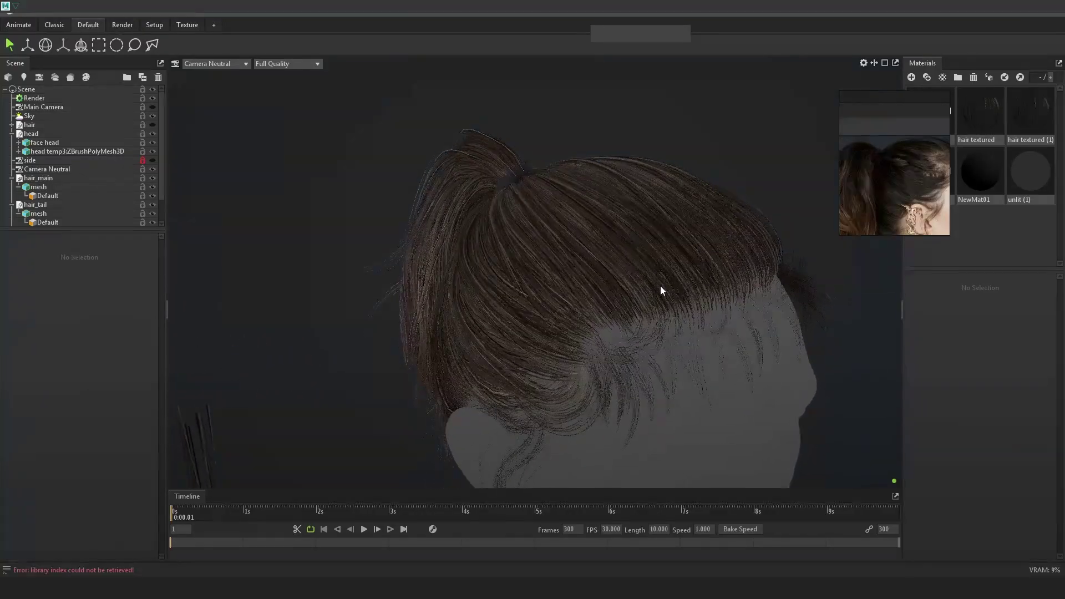
{"action": "key", "text": "alt+Tab"}
{"action": "left_click_drag", "start_coordinate": [709, 311], "coordinate": [722, 340], "text": "alt"}
{"action": "key", "text": "alt+Tab"}
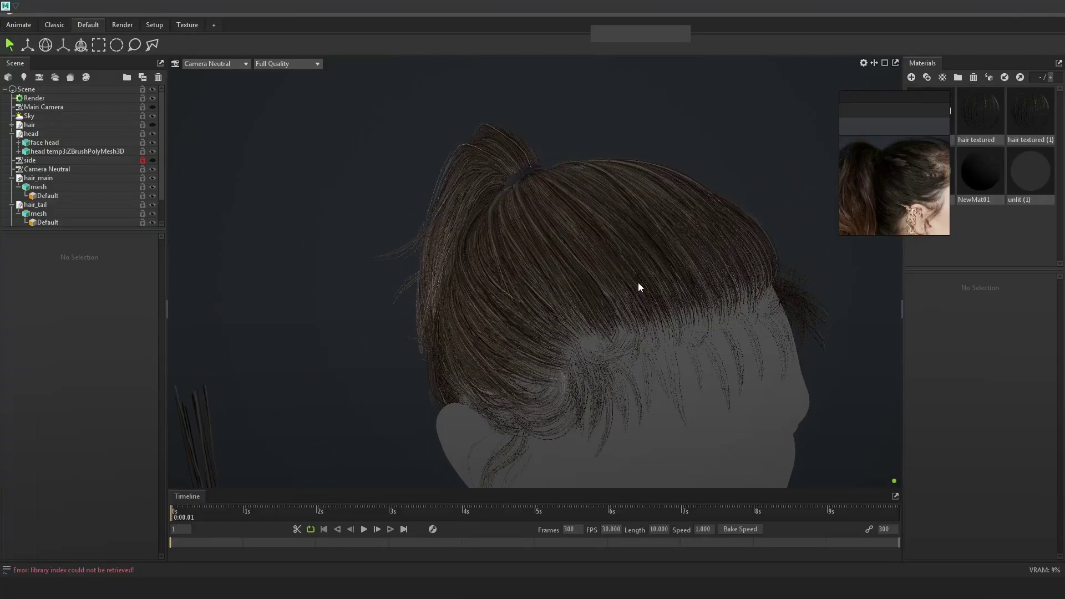
{"action": "left_click_drag", "start_coordinate": [573, 245], "coordinate": [636, 261]}
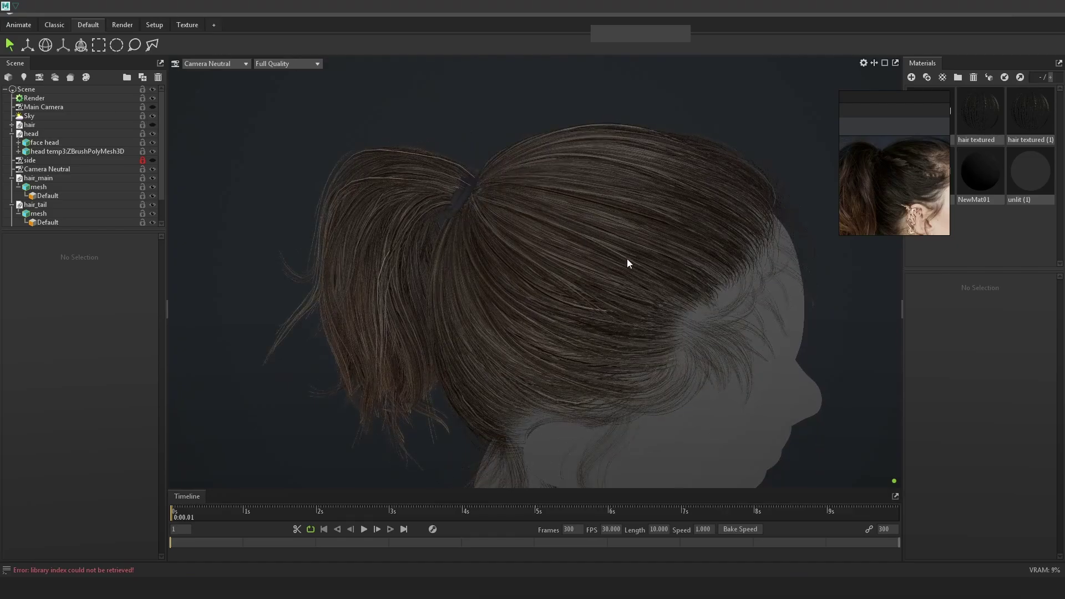
{"action": "key", "text": "alt+Tab"}
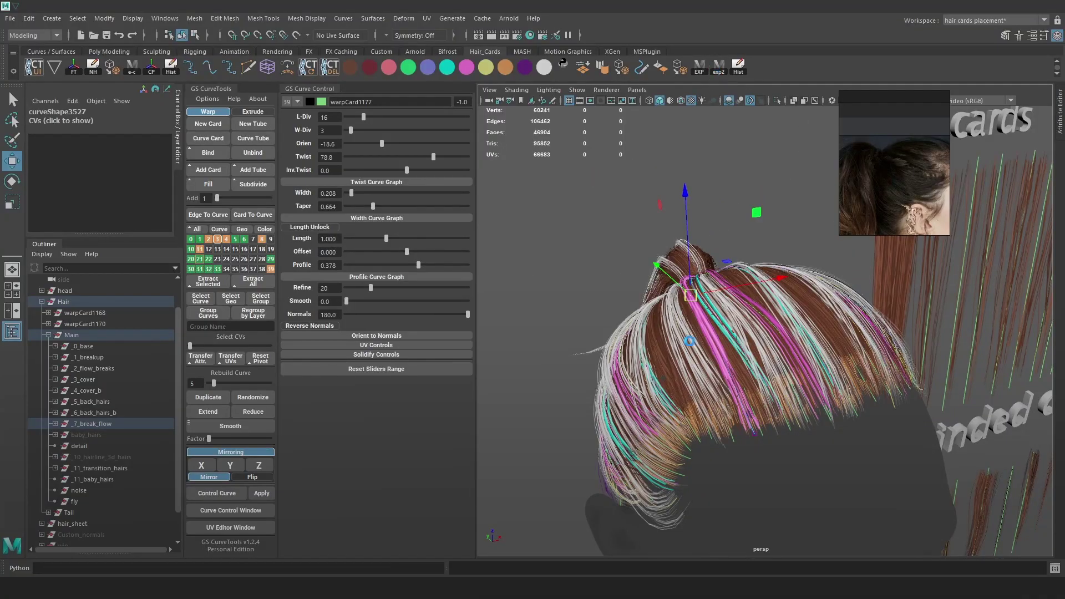
{"action": "key", "text": "alt+Tab"}
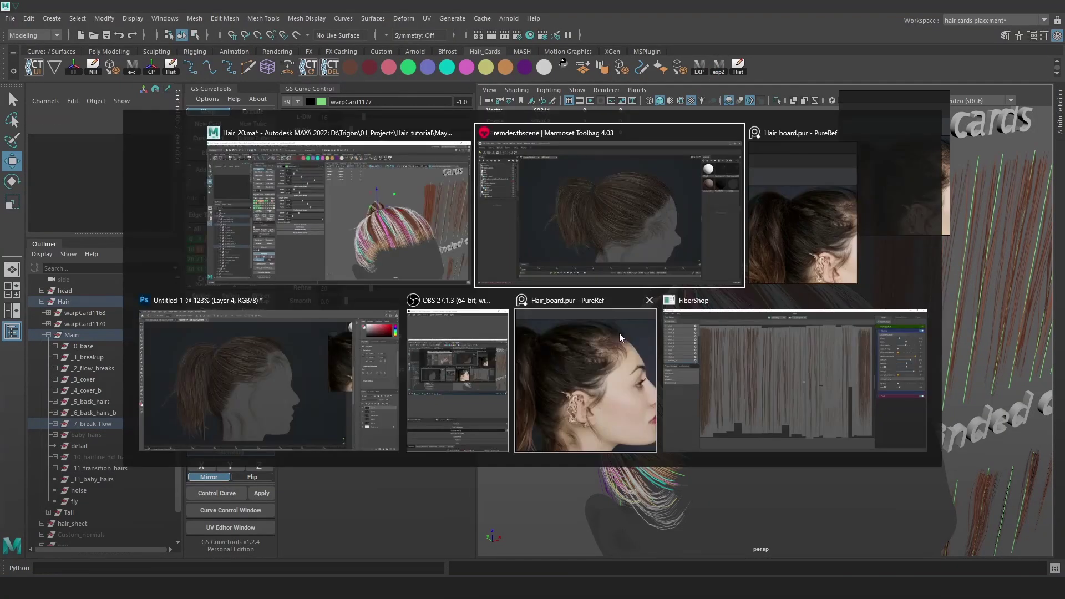
{"action": "left_click_drag", "start_coordinate": [685, 299], "coordinate": [751, 320]}
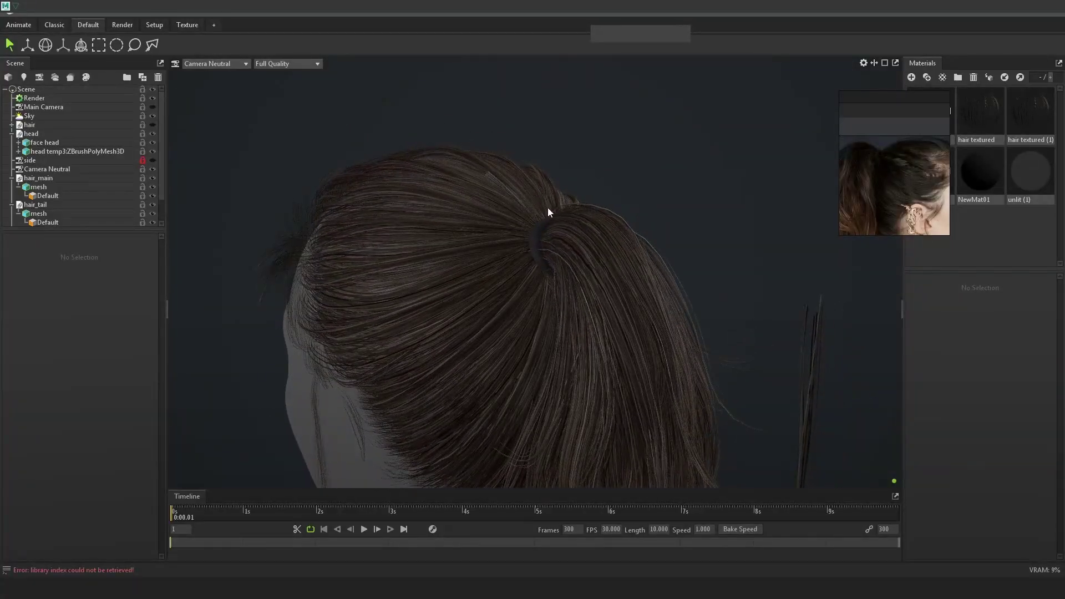
{"action": "left_click_drag", "start_coordinate": [553, 209], "coordinate": [532, 148]}
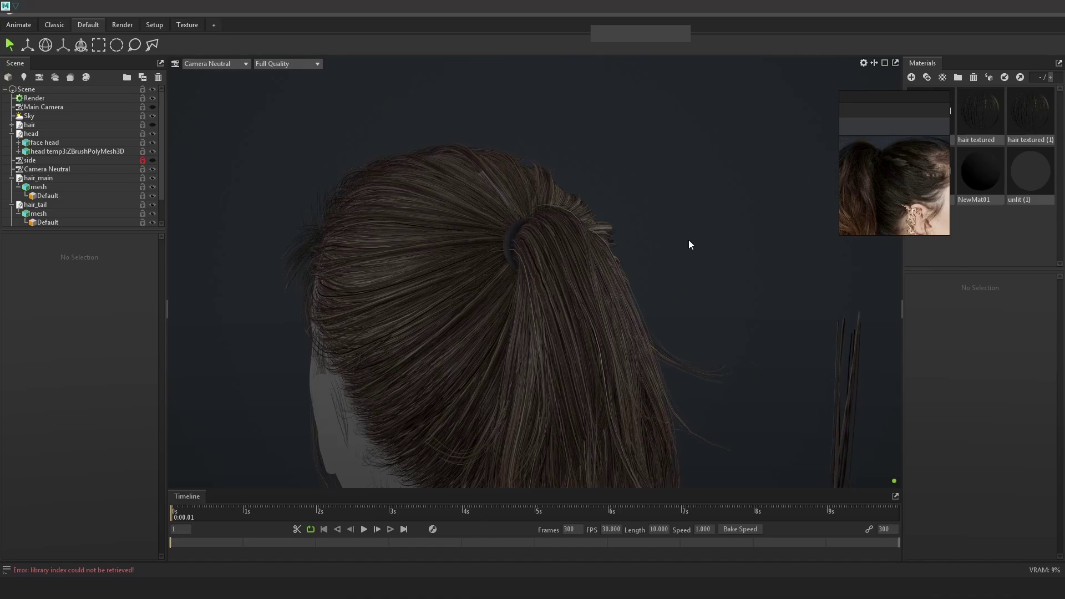
- Return to Maya, colour the new break-flow card yellow and duplicate it
{"action": "key", "text": "alt+Tab"}
{"action": "mouse_move", "coordinate": [763, 281]}
{"action": "left_mouse_down", "text": "alt"}
{"action": "mouse_move", "coordinate": [776, 280]}
{"action": "mouse_move", "coordinate": [761, 284]}
{"action": "left_mouse_up", "text": "alt"}
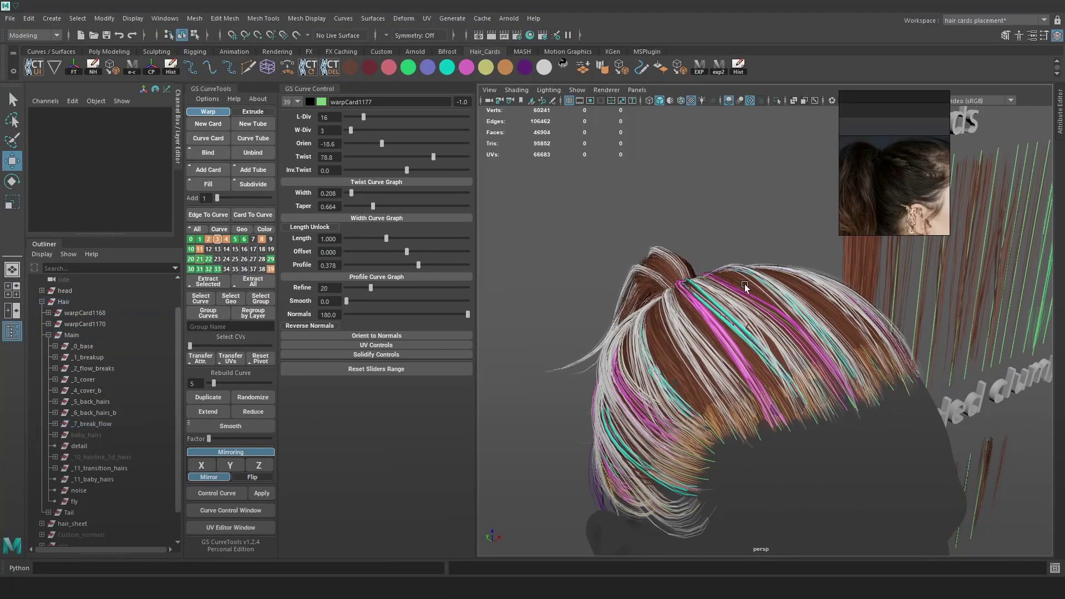
{"action": "left_click", "coordinate": [717, 240]}
{"action": "key", "text": "4"}
{"action": "left_click", "coordinate": [729, 338]}
{"action": "key", "text": "6"}
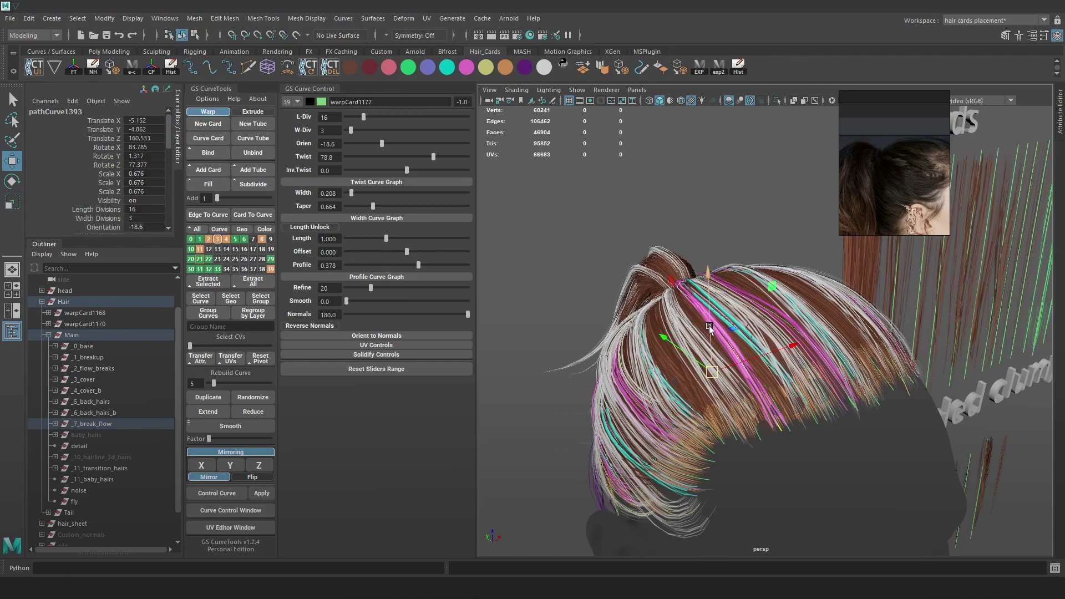
{"action": "mouse_move", "coordinate": [710, 311]}
{"action": "left_mouse_down"}
{"action": "mouse_move", "coordinate": [724, 304]}
{"action": "mouse_move", "coordinate": [699, 302]}
{"action": "left_mouse_up"}
{"action": "left_click", "coordinate": [487, 72]}
{"action": "left_click_drag", "start_coordinate": [662, 267], "coordinate": [731, 246], "text": "alt"}
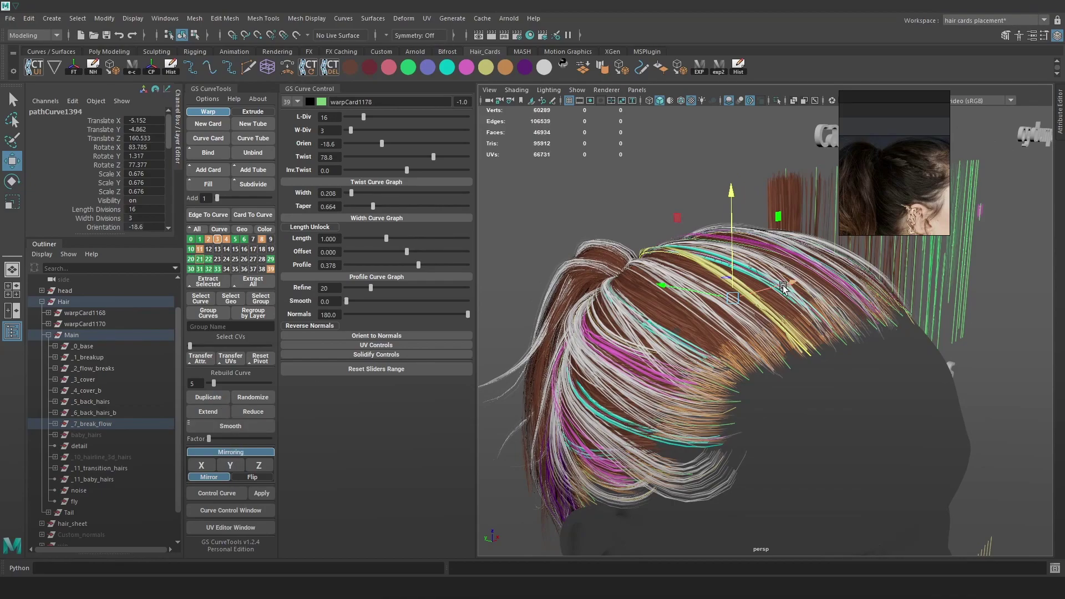
- Move the yellow duplicate sideways on the head and rotate it to follow the surrounding hair direction
{"action": "left_click_drag", "start_coordinate": [718, 303], "coordinate": [861, 358]}
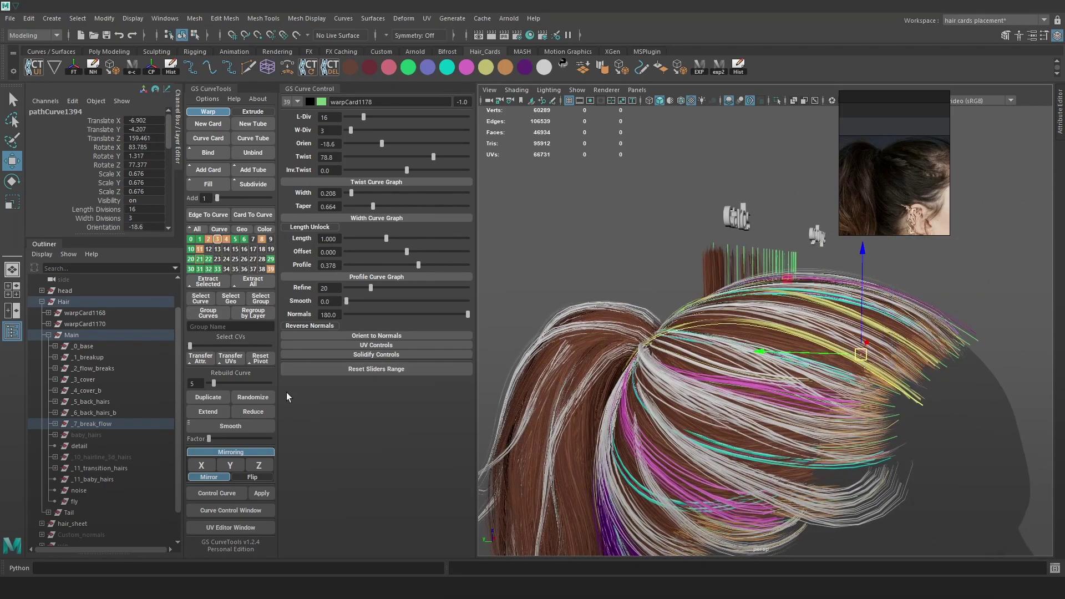
{"action": "left_click_drag", "start_coordinate": [957, 323], "coordinate": [912, 324]}
{"action": "left_click_drag", "start_coordinate": [896, 410], "coordinate": [842, 390], "text": "alt"}
{"action": "key", "text": "e"}
{"action": "left_click_drag", "start_coordinate": [960, 460], "coordinate": [989, 400]}
{"action": "left_click_drag", "start_coordinate": [968, 334], "coordinate": [977, 337]}
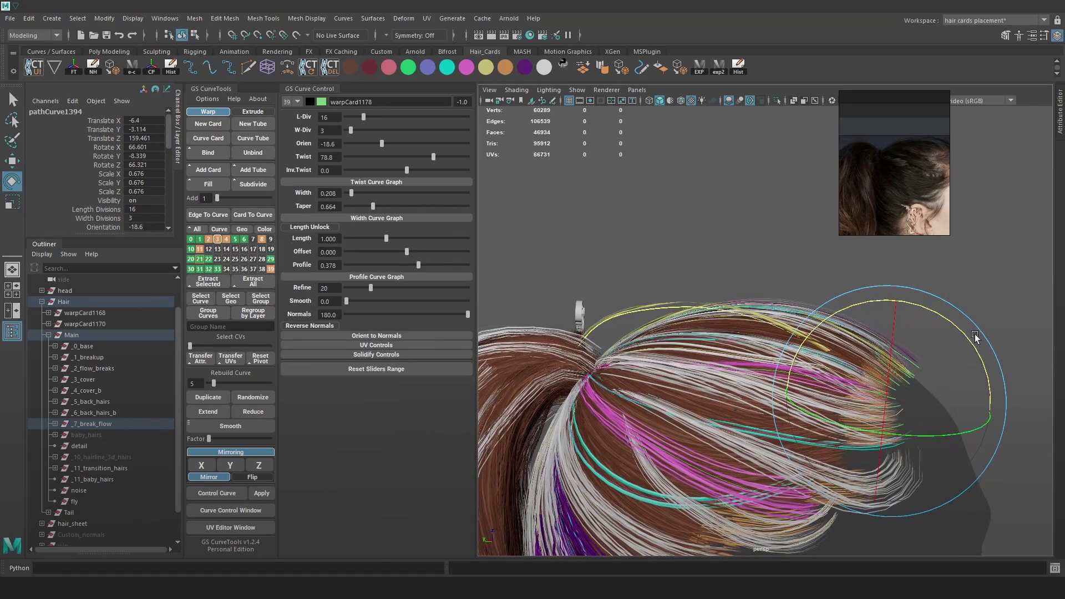
- Select the yellow duplicate's control points and rotate them to align the card with the ponytail base
{"action": "key", "text": "4"}
{"action": "right_click_drag", "start_coordinate": [698, 231], "coordinate": [641, 235]}
{"action": "left_click_drag", "start_coordinate": [633, 304], "coordinate": [523, 385], "text": "alt"}
{"action": "mouse_move", "coordinate": [646, 376]}
{"action": "left_mouse_down", "text": "alt"}
{"action": "mouse_move", "coordinate": [630, 298]}
{"action": "mouse_move", "coordinate": [637, 353]}
{"action": "left_mouse_up", "text": "alt"}
{"action": "key", "text": "w"}
{"action": "key", "text": "6"}
{"action": "key", "text": "e"}
{"action": "left_click_drag", "start_coordinate": [674, 412], "coordinate": [692, 407]}
- Rebuild the yellow duplicate's curve with a value of 6
{"action": "key", "text": "4"}
{"action": "right_click_drag", "start_coordinate": [751, 309], "coordinate": [777, 286]}
{"action": "key", "text": "6"}
{"action": "left_click_drag", "start_coordinate": [214, 383], "coordinate": [215, 384]}
- Move the rebuilt card's control points to lay its length and tip onto the side of the front hair
{"action": "right_click_drag", "start_coordinate": [954, 274], "coordinate": [904, 277]}
{"action": "key", "text": "4"}
{"action": "key", "text": "6"}
{"action": "key", "text": "w"}
{"action": "left_click_drag", "start_coordinate": [765, 301], "coordinate": [795, 319]}
{"action": "key", "text": "b"}
{"action": "left_click_drag", "start_coordinate": [795, 319], "coordinate": [576, 261], "text": "alt"}
{"action": "key", "text": "4"}
{"action": "key", "text": "6"}
{"action": "left_click_drag", "start_coordinate": [742, 436], "coordinate": [808, 473]}
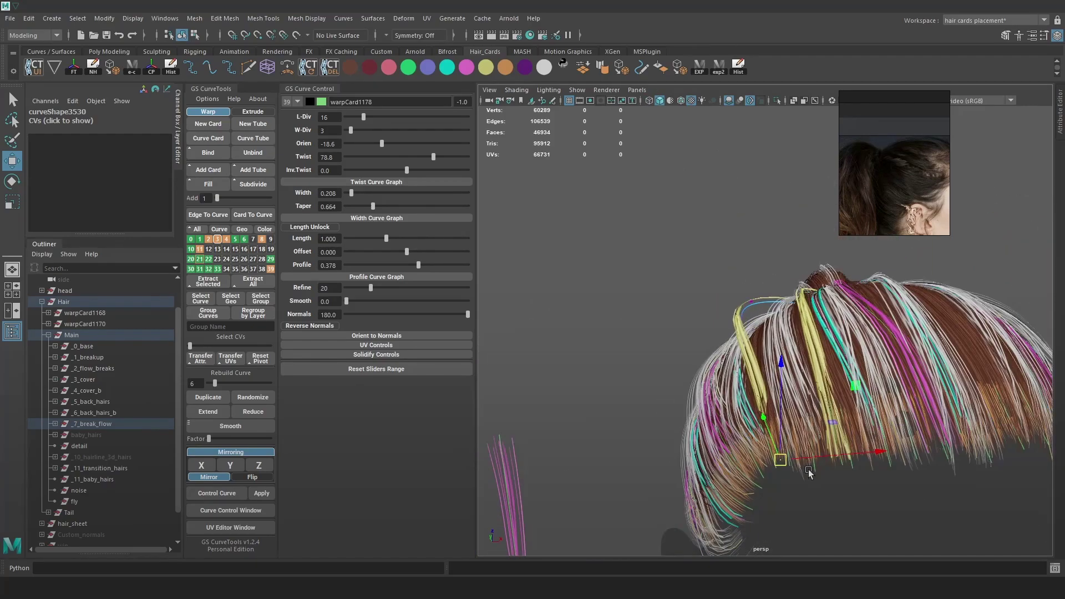
{"action": "left_click_drag", "start_coordinate": [831, 423], "coordinate": [976, 407]}
- Refine individual control points of the second yellow card to bring its bend closer to the head
{"action": "key", "text": "f"}
{"action": "scroll", "coordinate": [830, 422], "scroll_direction": "down", "scroll_amount": 5}
{"action": "mouse_move", "coordinate": [769, 331]}
{"action": "left_mouse_down"}
{"action": "mouse_move", "coordinate": [775, 324]}
{"action": "mouse_move", "coordinate": [743, 324]}
{"action": "mouse_move", "coordinate": [771, 322]}
{"action": "left_mouse_up"}
{"action": "key", "text": "4"}
{"action": "left_click", "coordinate": [753, 247]}
{"action": "key", "text": "6"}
{"action": "left_click_drag", "start_coordinate": [753, 246], "coordinate": [739, 252]}
{"action": "scroll", "coordinate": [760, 293], "scroll_direction": "down", "scroll_amount": 5}
{"action": "left_click", "coordinate": [806, 260]}
- Transfer the UVs of a clump card in the hair sheet to the second yellow break-flow card
{"action": "middle_click_drag", "start_coordinate": [943, 304], "coordinate": [560, 325], "text": "alt"}
{"action": "right_click_drag", "start_coordinate": [560, 325], "coordinate": [880, 374], "text": "alt"}
{"action": "middle_click_drag", "start_coordinate": [879, 374], "coordinate": [834, 382], "text": "alt"}
{"action": "left_click", "coordinate": [910, 332]}
{"action": "right_click_drag", "start_coordinate": [910, 332], "coordinate": [611, 319], "text": "alt"}
{"action": "left_click_drag", "start_coordinate": [612, 318], "coordinate": [894, 321], "text": "alt"}
{"action": "right_click_drag", "start_coordinate": [894, 322], "coordinate": [968, 346], "text": "alt"}
{"action": "left_click_drag", "start_coordinate": [968, 347], "coordinate": [760, 366], "text": "alt"}
{"action": "left_click", "coordinate": [771, 376], "text": "shift"}
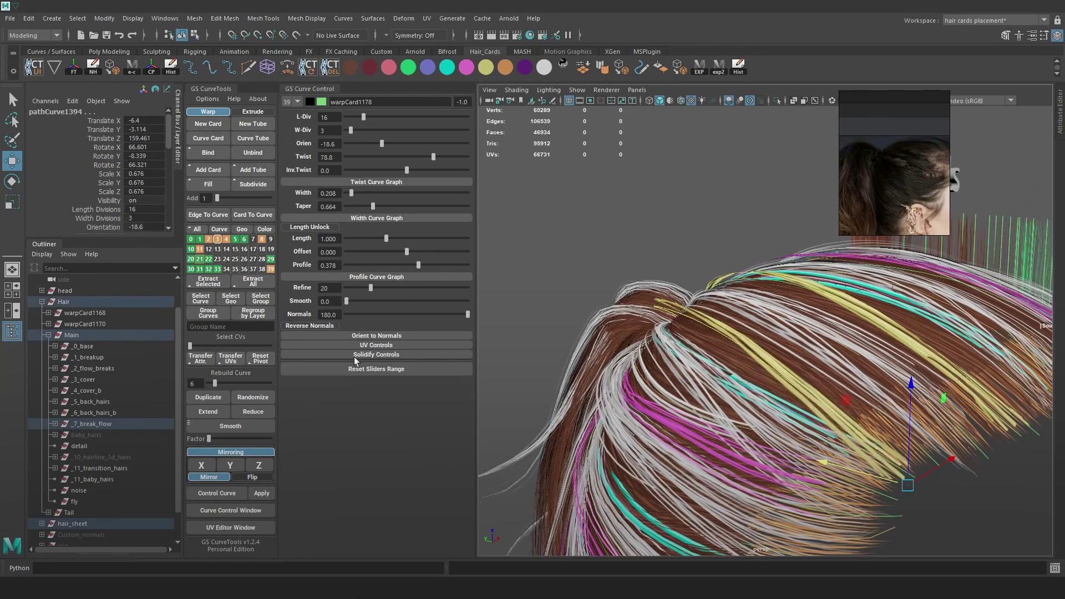
{"action": "left_click", "coordinate": [633, 236]}
{"action": "left_click_drag", "start_coordinate": [800, 326], "coordinate": [737, 362], "text": "alt"}
{"action": "left_click", "coordinate": [638, 329]}
- Set the second yellow card's orientation to -59.0 with 3 width divisions
{"action": "left_click_drag", "start_coordinate": [833, 334], "coordinate": [647, 241], "text": "alt"}
{"action": "right_click", "coordinate": [648, 241]}
{"action": "right_click_drag", "start_coordinate": [640, 241], "coordinate": [656, 280]}
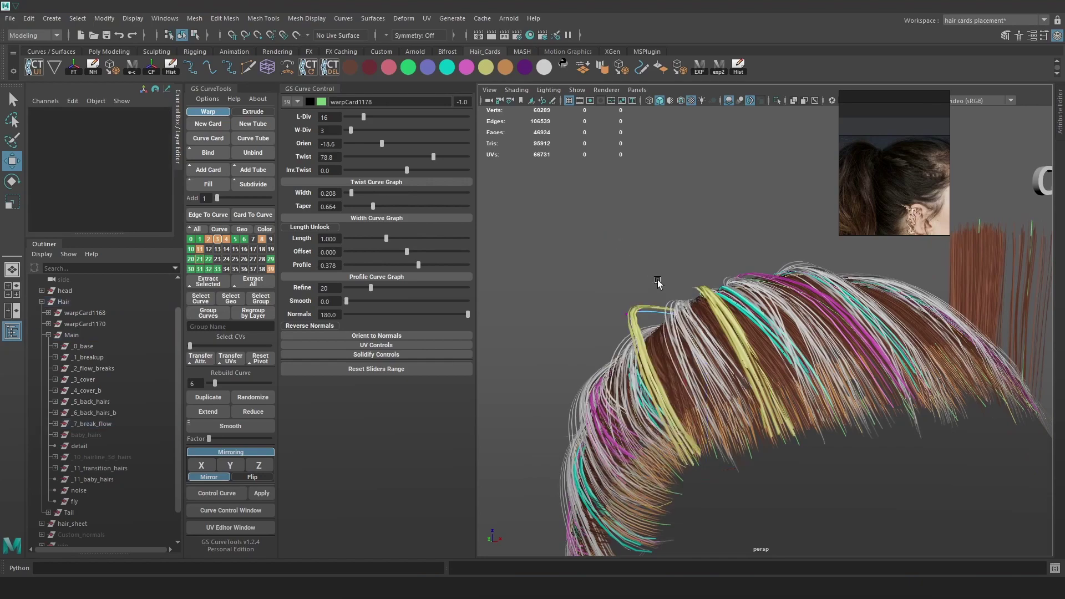
{"action": "mouse_move", "coordinate": [648, 298]}
{"action": "left_mouse_down", "text": "alt"}
{"action": "mouse_move", "coordinate": [660, 288]}
{"action": "mouse_move", "coordinate": [653, 296]}
{"action": "left_mouse_up", "text": "alt"}
{"action": "left_click_drag", "start_coordinate": [347, 130], "coordinate": [357, 130]}
{"action": "right_click_drag", "start_coordinate": [604, 242], "coordinate": [688, 220]}
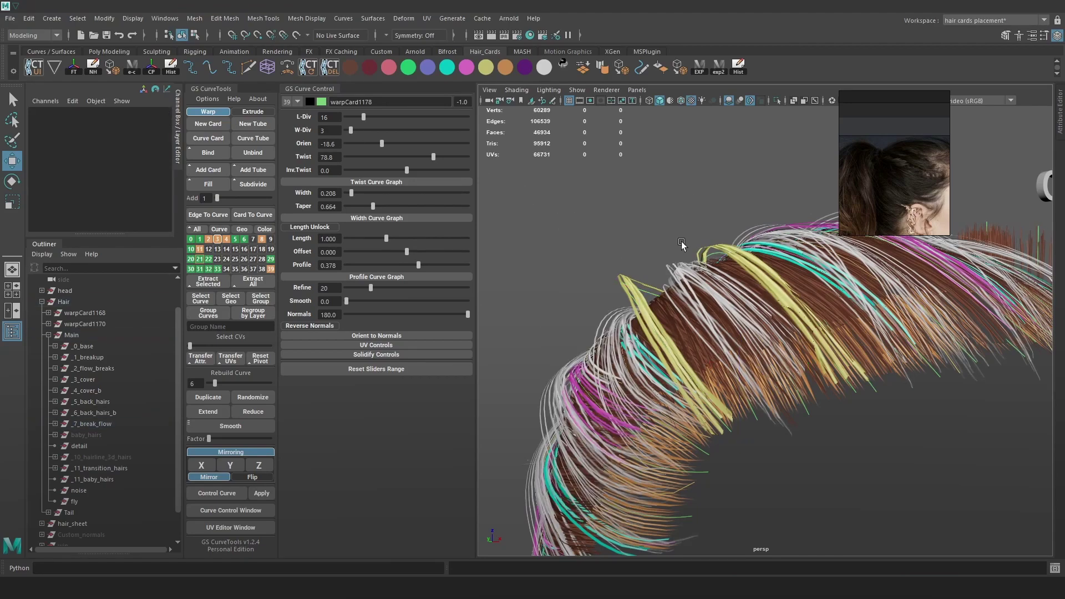
{"action": "left_click", "coordinate": [627, 291]}
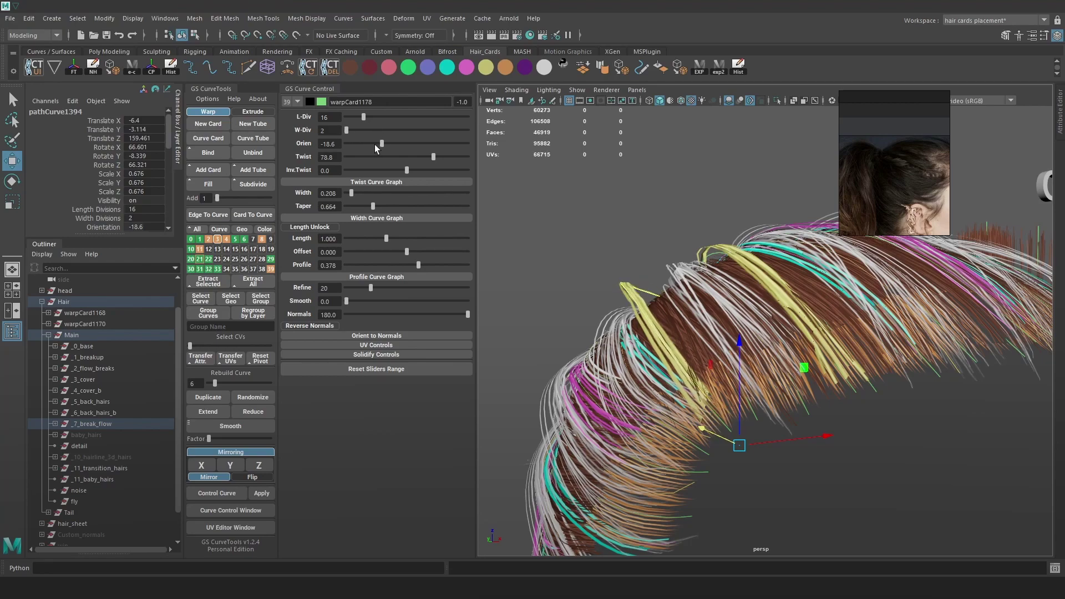
{"action": "left_click_drag", "start_coordinate": [348, 133], "coordinate": [350, 134]}
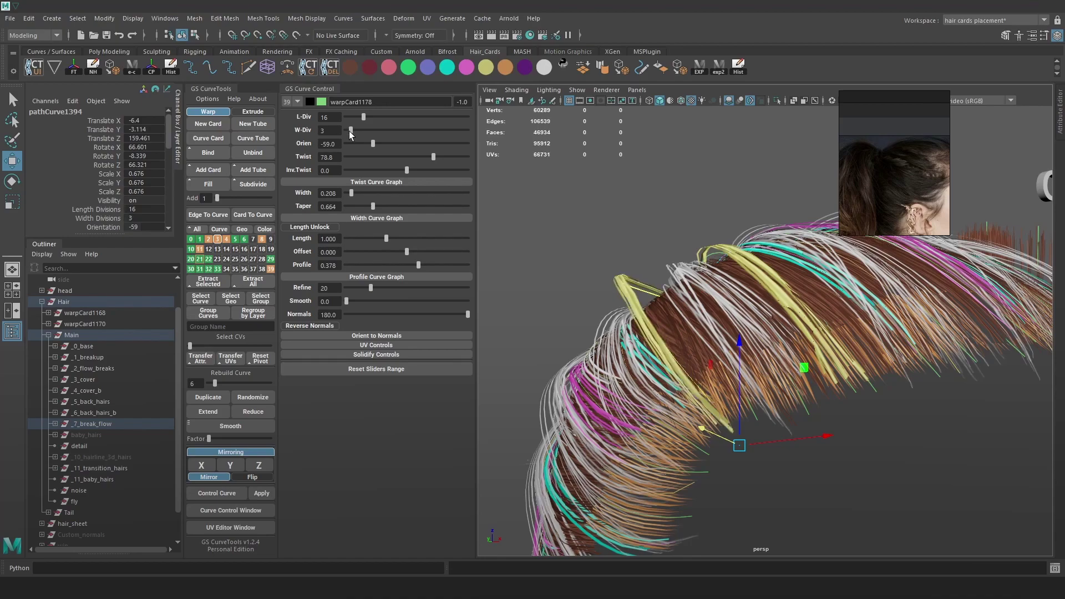
- Try to reshape the middle of the second yellow card by moving its control points with soft selection
{"action": "left_click_drag", "start_coordinate": [618, 225], "coordinate": [799, 302], "text": "alt"}
{"action": "right_click_drag", "start_coordinate": [947, 301], "coordinate": [876, 302]}
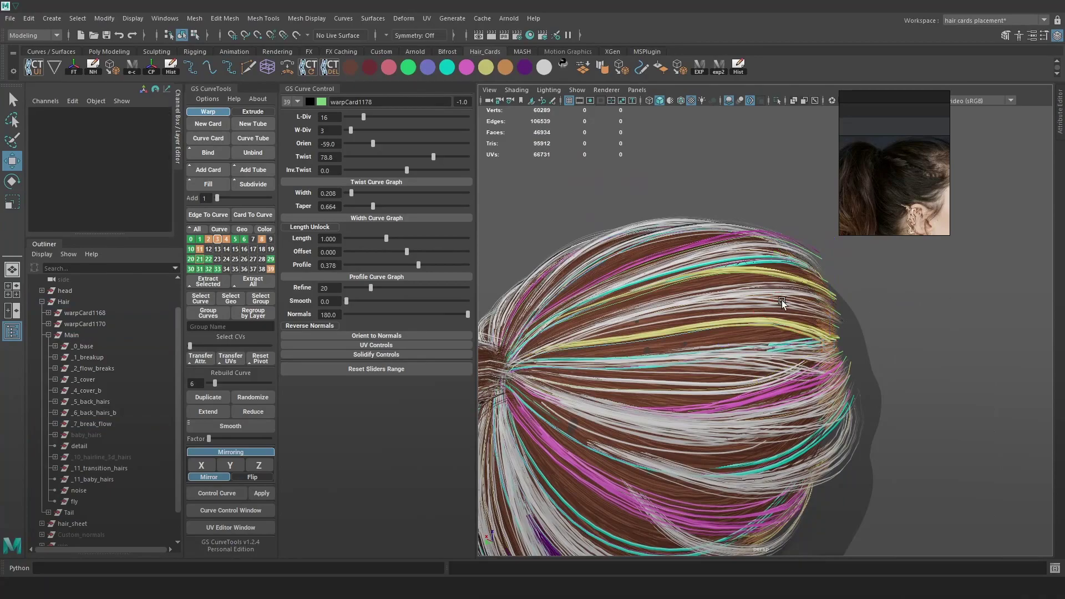
{"action": "key", "text": "4"}
{"action": "left_click_drag", "start_coordinate": [781, 306], "coordinate": [751, 334]}
{"action": "key", "text": "6"}
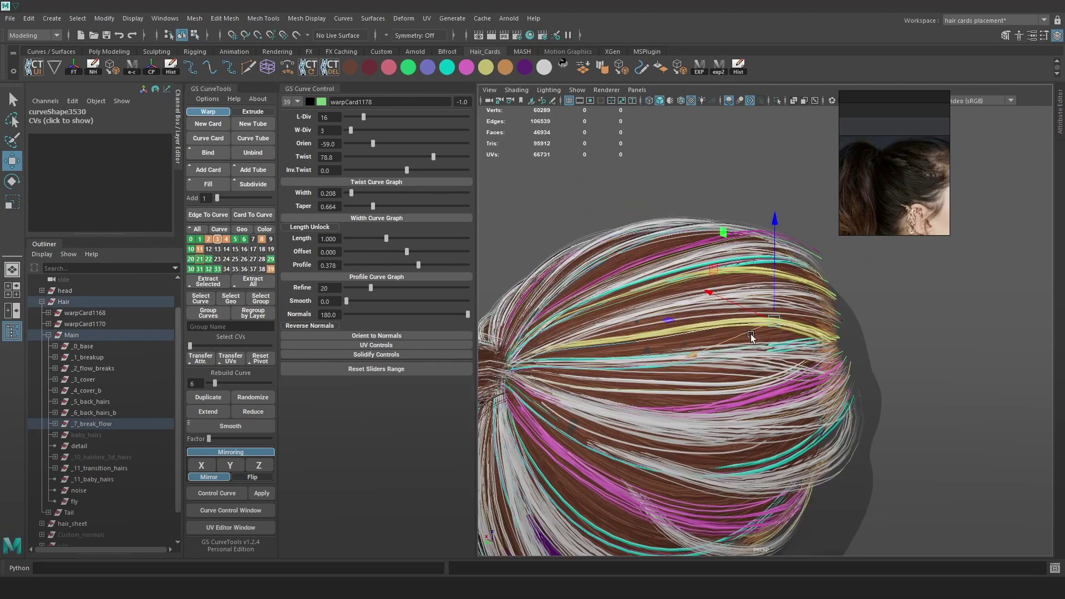
{"action": "key", "text": "b"}
{"action": "mouse_move", "coordinate": [760, 330]}
{"action": "left_mouse_down"}
{"action": "mouse_move", "coordinate": [779, 326]}
{"action": "mouse_move", "coordinate": [775, 318]}
{"action": "mouse_move", "coordinate": [794, 333]}
{"action": "mouse_move", "coordinate": [764, 311]}
{"action": "mouse_move", "coordinate": [754, 317]}
{"action": "left_mouse_up"}
{"action": "key", "text": "ctrl+z"}
{"action": "key", "text": "b"}
{"action": "mouse_move", "coordinate": [768, 320]}
{"action": "left_mouse_down", "text": "alt"}
{"action": "mouse_move", "coordinate": [781, 322]}
{"action": "mouse_move", "coordinate": [722, 333]}
{"action": "mouse_move", "coordinate": [715, 315]}
{"action": "mouse_move", "coordinate": [648, 314]}
{"action": "mouse_move", "coordinate": [646, 287]}
{"action": "mouse_move", "coordinate": [657, 262]}
{"action": "mouse_move", "coordinate": [657, 271]}
{"action": "mouse_move", "coordinate": [785, 285]}
{"action": "mouse_move", "coordinate": [823, 326]}
{"action": "left_mouse_up", "text": "alt"}
{"action": "scroll", "coordinate": [777, 325], "scroll_direction": "up", "scroll_amount": 2}
{"action": "key", "text": "4"}
{"action": "key", "text": "6"}
{"action": "key", "text": "ctrl+z"}
{"action": "key", "text": "ctrl+z"}
- Select both yellow break-flow cards and set their length divisions to 24
{"action": "left_click", "coordinate": [923, 296]}
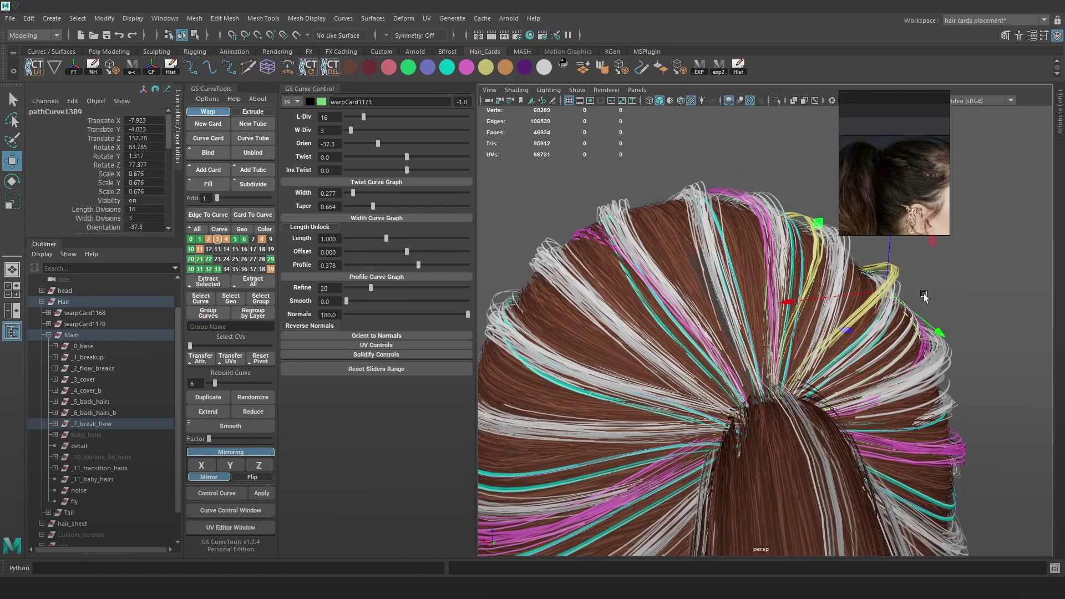
{"action": "key", "text": "ctrl+z"}
{"action": "key", "text": "4"}
{"action": "left_click", "coordinate": [888, 289]}
{"action": "key", "text": "6"}
{"action": "key", "text": "ctrl+z"}
{"action": "double_click", "coordinate": [1001, 226]}
{"action": "left_click", "coordinate": [884, 279]}
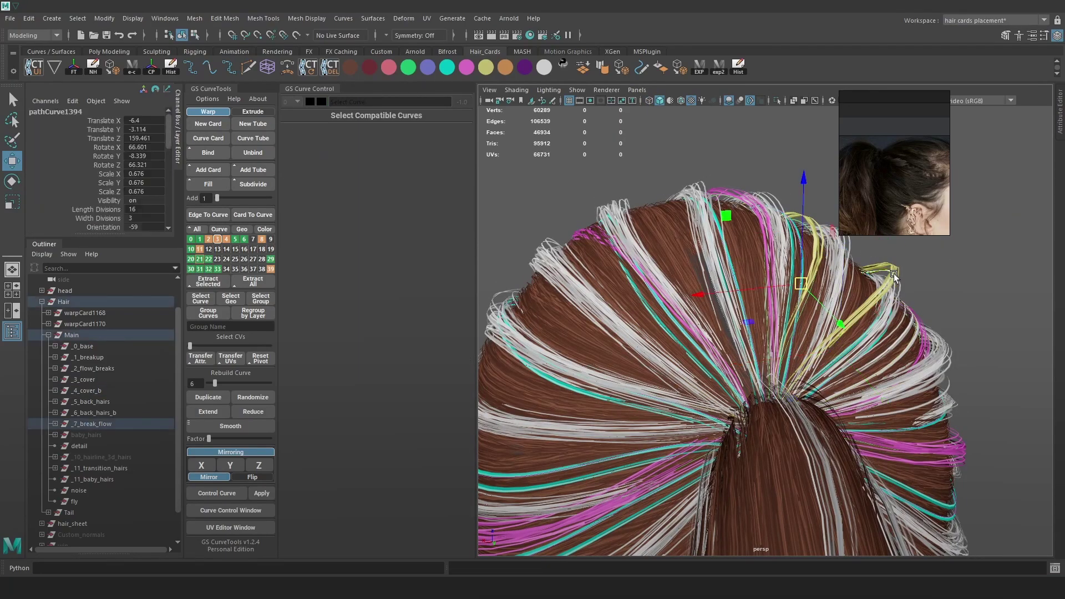
{"action": "left_click", "coordinate": [813, 237]}
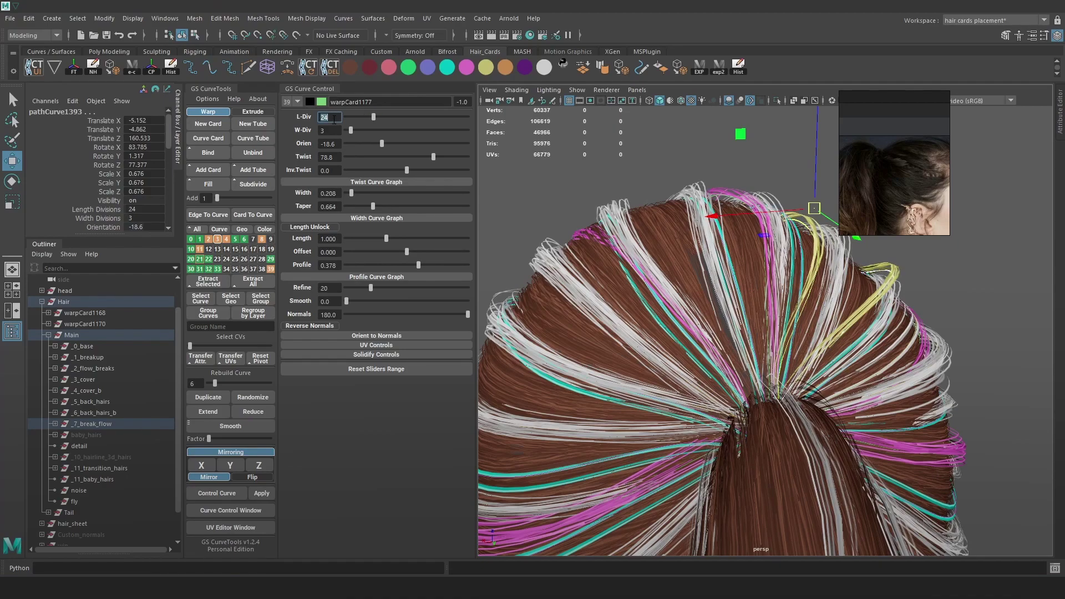
- Reposition the control points at the hairline end of the second yellow break-flow card so it lies along the head
{"action": "left_click_drag", "start_coordinate": [897, 304], "coordinate": [821, 325], "text": "alt"}
{"action": "left_click", "coordinate": [796, 291]}
{"action": "left_click", "coordinate": [805, 270]}
{"action": "key", "text": "F9"}
{"action": "key", "text": "ctrl+z"}
{"action": "key", "text": "4"}
{"action": "left_click", "coordinate": [815, 370]}
{"action": "key", "text": "ctrl+z"}
{"action": "key", "text": "6"}
{"action": "left_click", "coordinate": [808, 333]}
{"action": "key", "text": "4"}
{"action": "left_click", "coordinate": [863, 365]}
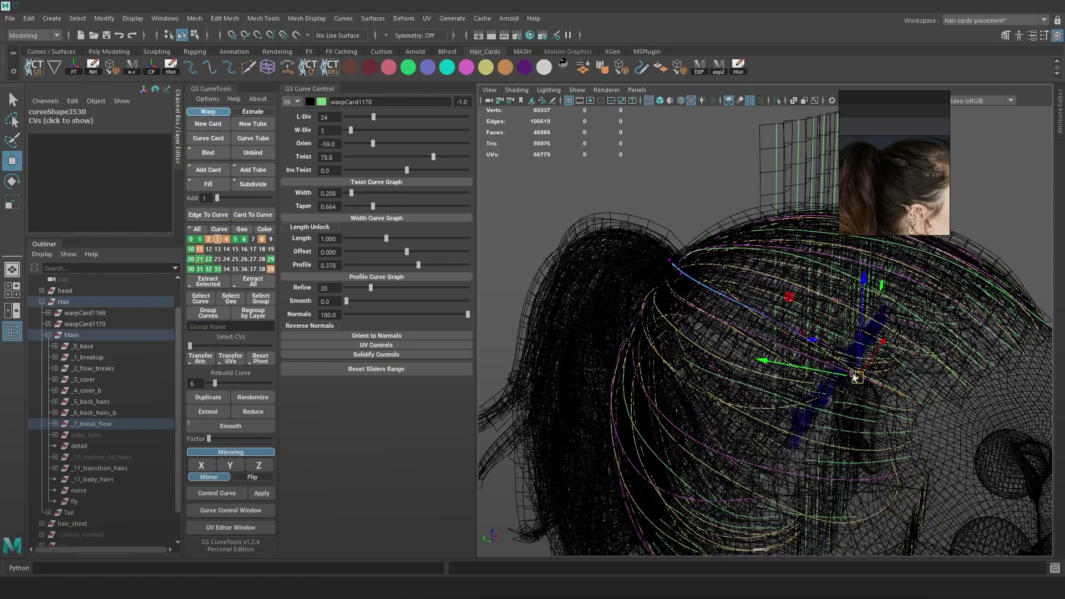
{"action": "key", "text": "6"}
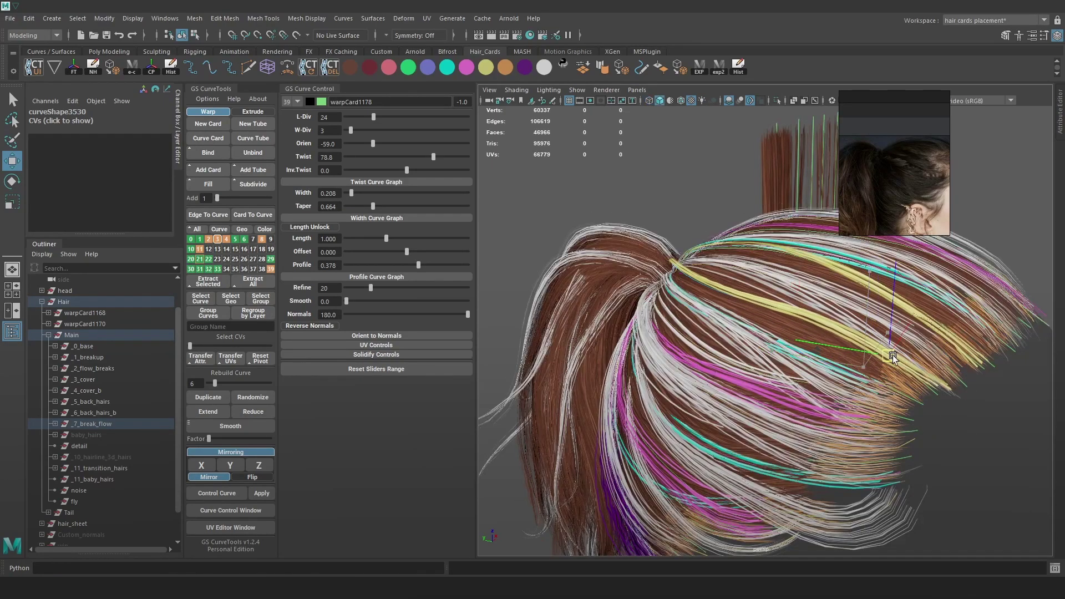
{"action": "left_click_drag", "start_coordinate": [889, 357], "coordinate": [875, 284], "text": "alt"}
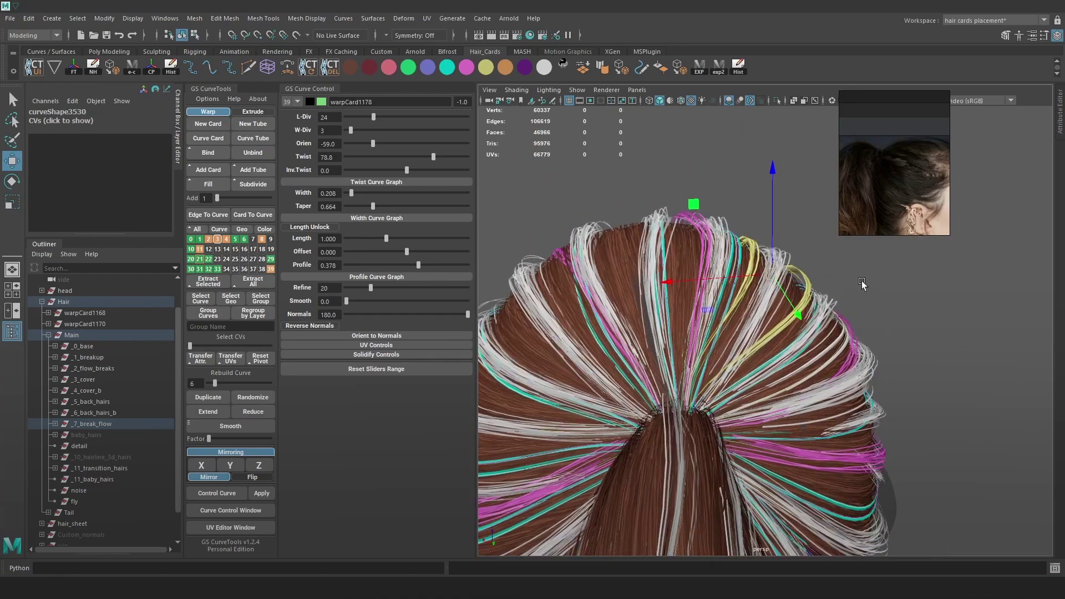
- Adjust the middle and rear control points of the second yellow card to smooth its path towards the ponytail
{"action": "left_click_drag", "start_coordinate": [773, 278], "coordinate": [680, 301], "text": "alt"}
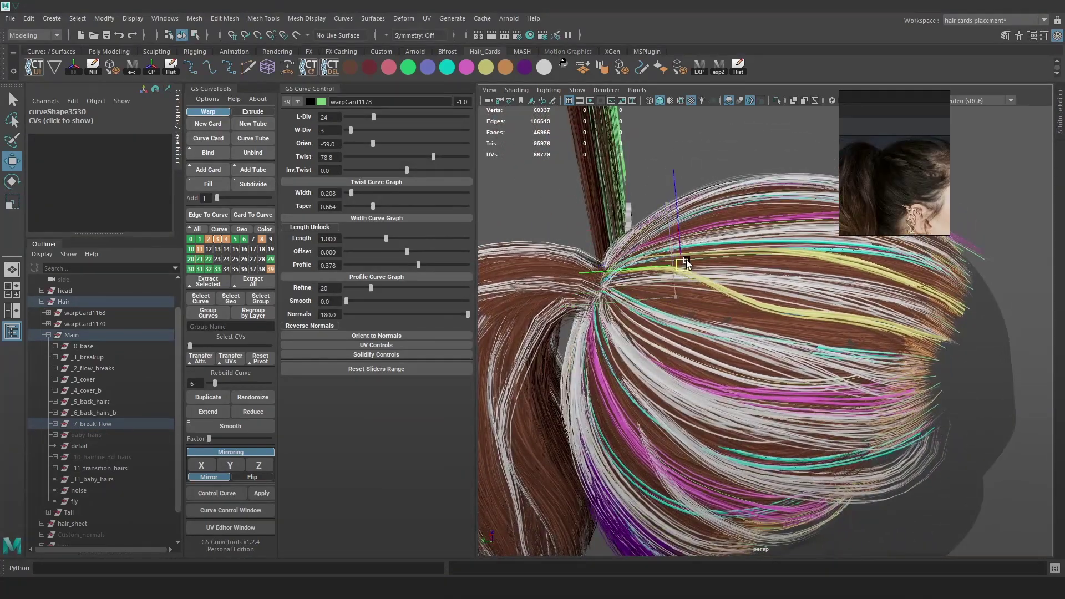
{"action": "mouse_move", "coordinate": [690, 251]}
{"action": "left_mouse_down", "text": "alt"}
{"action": "mouse_move", "coordinate": [747, 282]}
{"action": "mouse_move", "coordinate": [765, 268]}
{"action": "left_mouse_up", "text": "alt"}
{"action": "key", "text": "4"}
{"action": "key", "text": "5"}
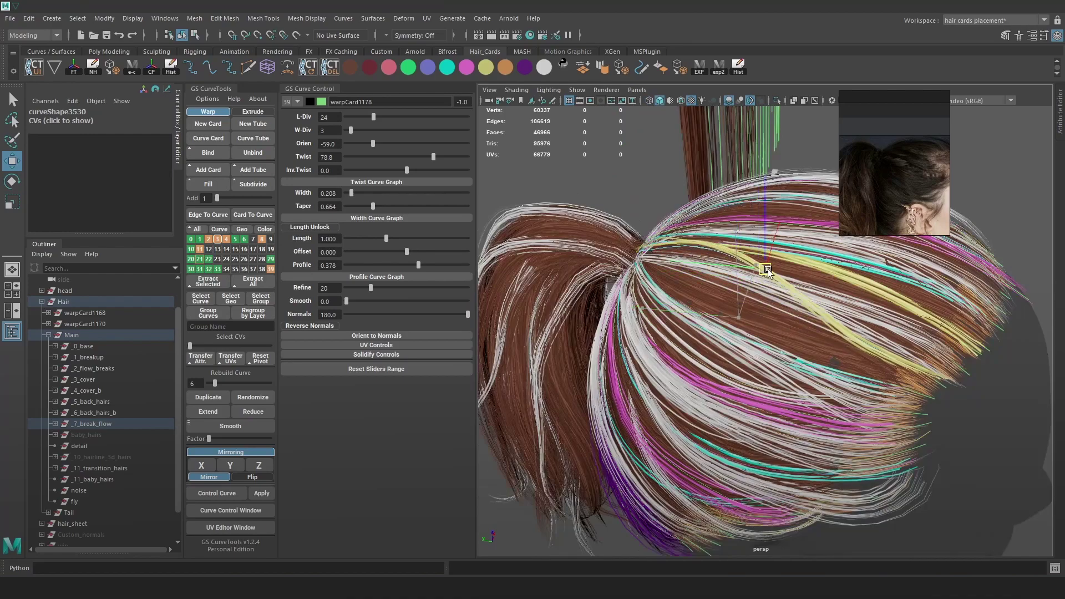
{"action": "key", "text": "4"}
{"action": "key", "text": "5"}
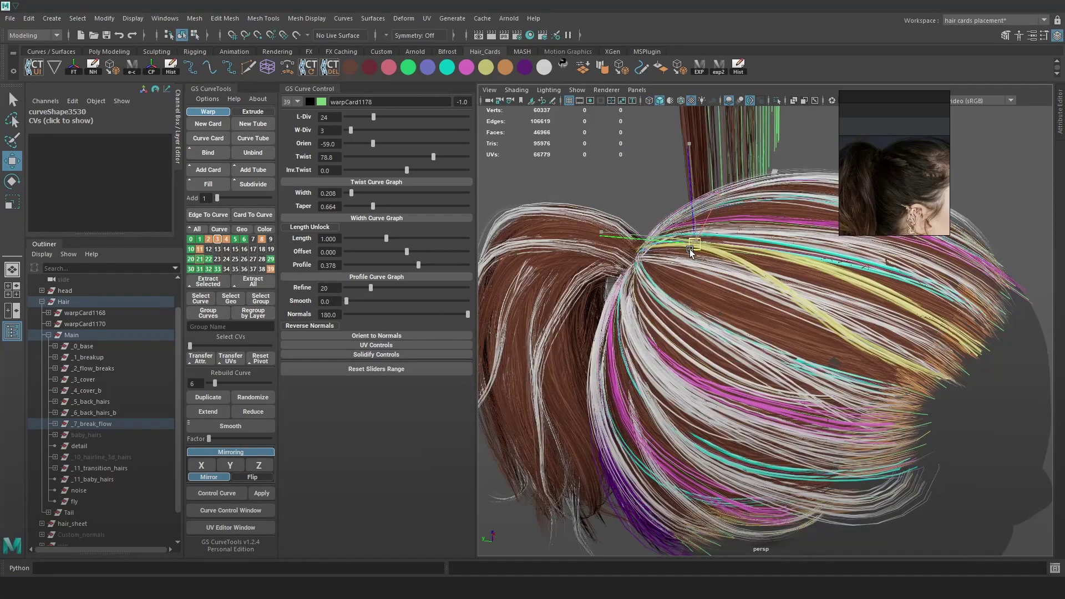
- Bring the second yellow card's control points nearest the ponytail base in line with the surrounding cards from behind
{"action": "mouse_move", "coordinate": [690, 253]}
{"action": "left_mouse_down", "text": "alt"}
{"action": "mouse_move", "coordinate": [755, 278]}
{"action": "mouse_move", "coordinate": [848, 264]}
{"action": "mouse_move", "coordinate": [756, 284]}
{"action": "left_mouse_up", "text": "alt"}
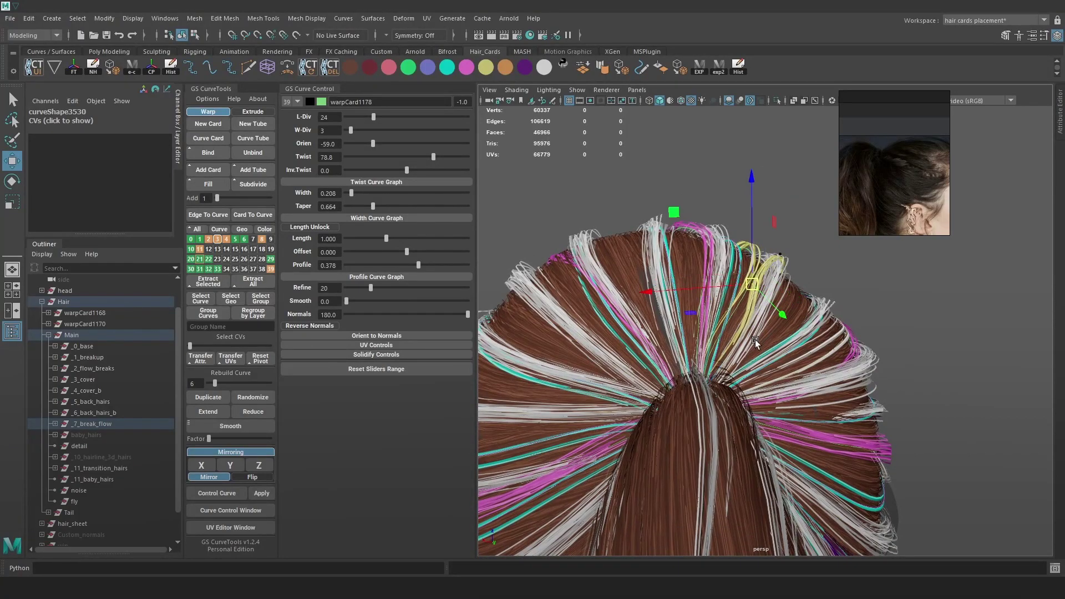
{"action": "key", "text": "4"}
{"action": "left_click_drag", "start_coordinate": [768, 348], "coordinate": [755, 352], "text": "alt"}
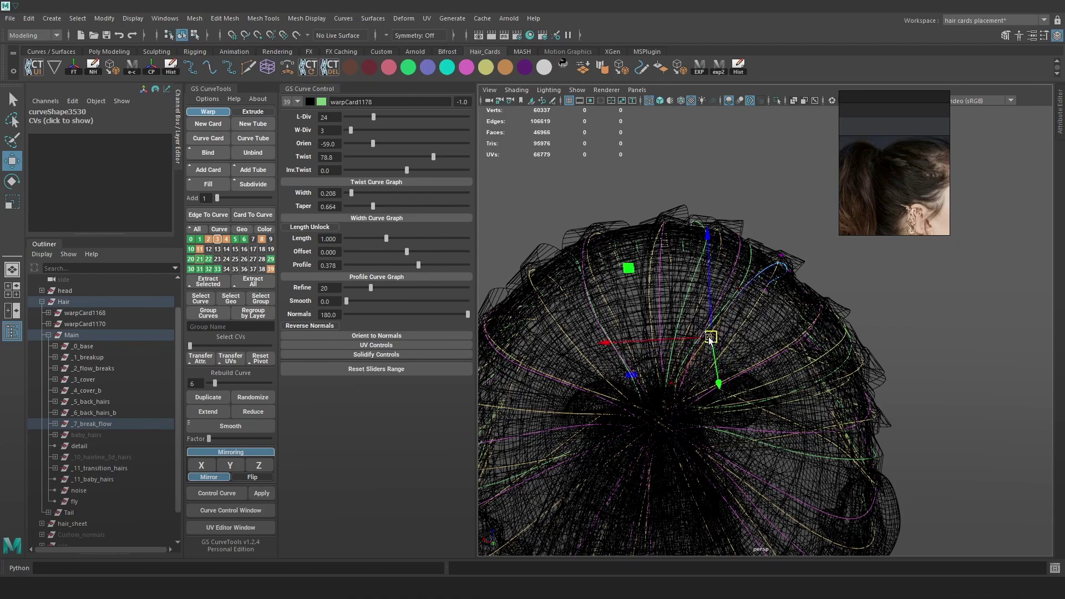
{"action": "key", "text": "5"}
{"action": "mouse_move", "coordinate": [701, 333]}
{"action": "left_mouse_down", "text": "alt"}
{"action": "mouse_move", "coordinate": [700, 344]}
{"action": "mouse_move", "coordinate": [567, 349]}
{"action": "mouse_move", "coordinate": [531, 336]}
{"action": "left_mouse_up", "text": "alt"}
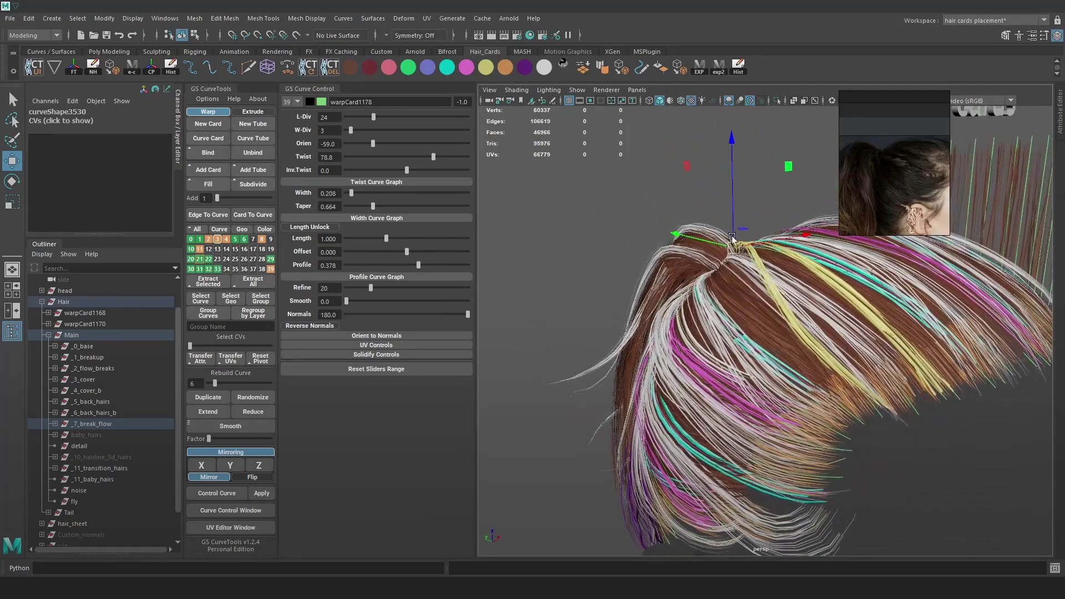
- Refine the second yellow card's upper side curve by moving its mid-length control point and the one beside the root
{"action": "mouse_move", "coordinate": [736, 254]}
{"action": "left_mouse_down", "text": "alt"}
{"action": "mouse_move", "coordinate": [803, 271]}
{"action": "mouse_move", "coordinate": [857, 265]}
{"action": "mouse_move", "coordinate": [834, 259]}
{"action": "mouse_move", "coordinate": [764, 281]}
{"action": "mouse_move", "coordinate": [676, 231]}
{"action": "left_mouse_up", "text": "alt"}
{"action": "key", "text": "4"}
{"action": "left_click", "coordinate": [770, 276]}
{"action": "key", "text": "6"}
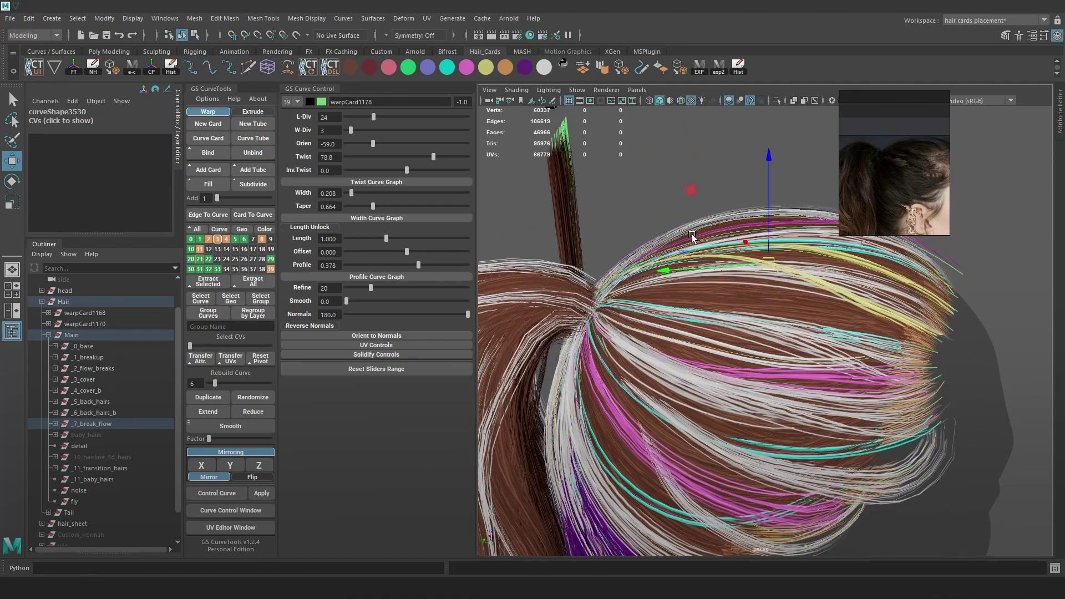
{"action": "key", "text": "4"}
{"action": "left_click", "coordinate": [622, 279]}
{"action": "key", "text": "6"}
{"action": "mouse_move", "coordinate": [649, 281]}
{"action": "left_mouse_down", "text": "alt"}
{"action": "mouse_move", "coordinate": [636, 275]}
{"action": "mouse_move", "coordinate": [726, 233]}
{"action": "left_mouse_up", "text": "alt"}
- Switch to Toolbag and compare the rendered break flow around the ponytail and hairline with the enlarged reference photo
{"action": "left_click", "coordinate": [719, 71]}
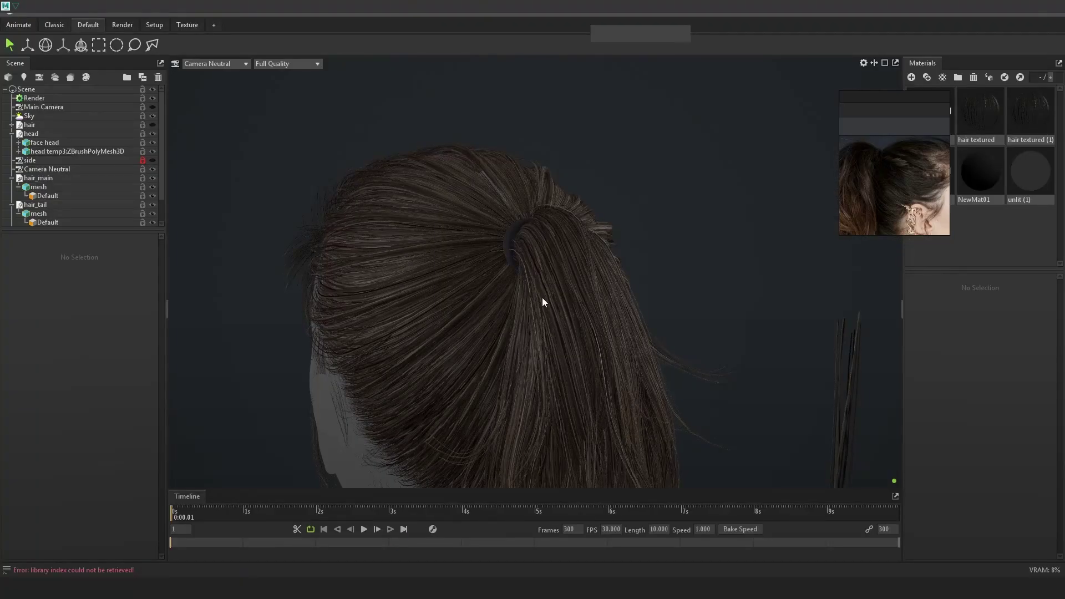
{"action": "left_click_drag", "start_coordinate": [543, 302], "coordinate": [337, 365]}
{"action": "left_click_drag", "start_coordinate": [594, 297], "coordinate": [630, 288]}
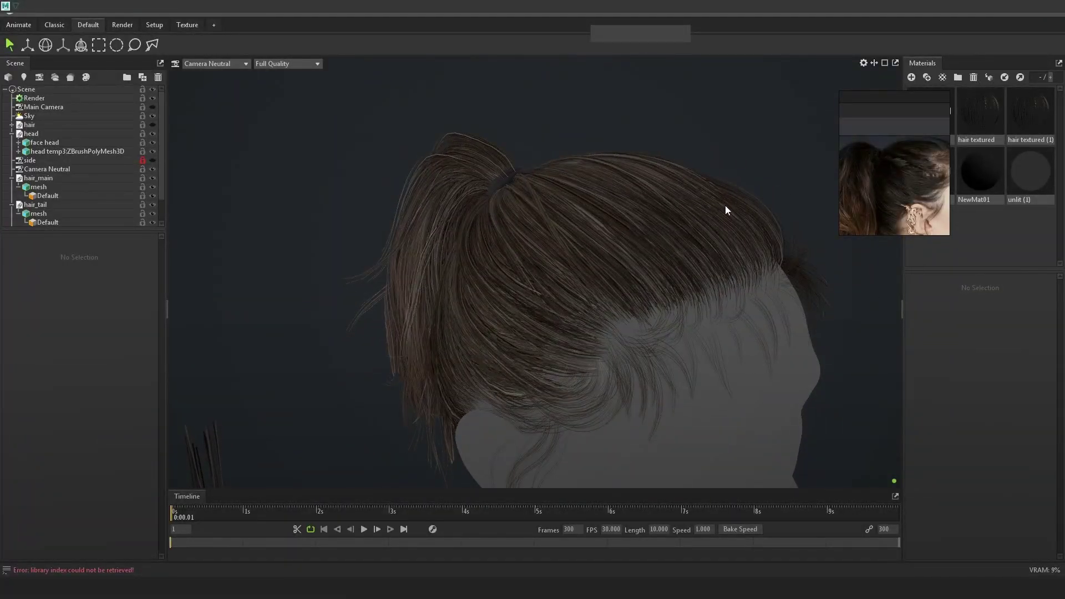
{"action": "scroll", "coordinate": [913, 156], "scroll_direction": "up", "scroll_amount": 5}
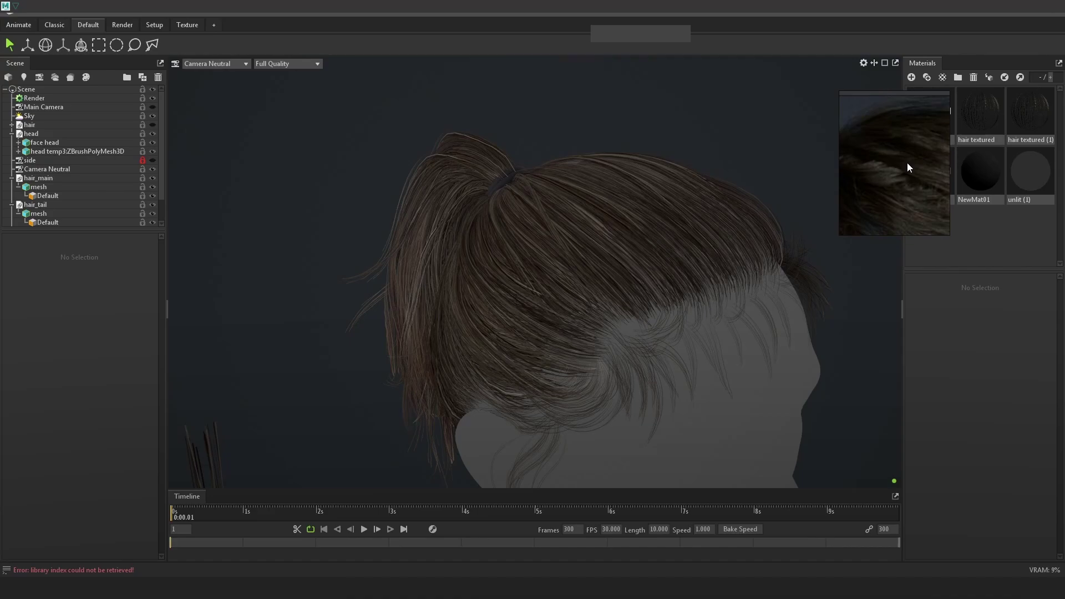
{"action": "left_click_drag", "start_coordinate": [600, 215], "coordinate": [594, 248]}
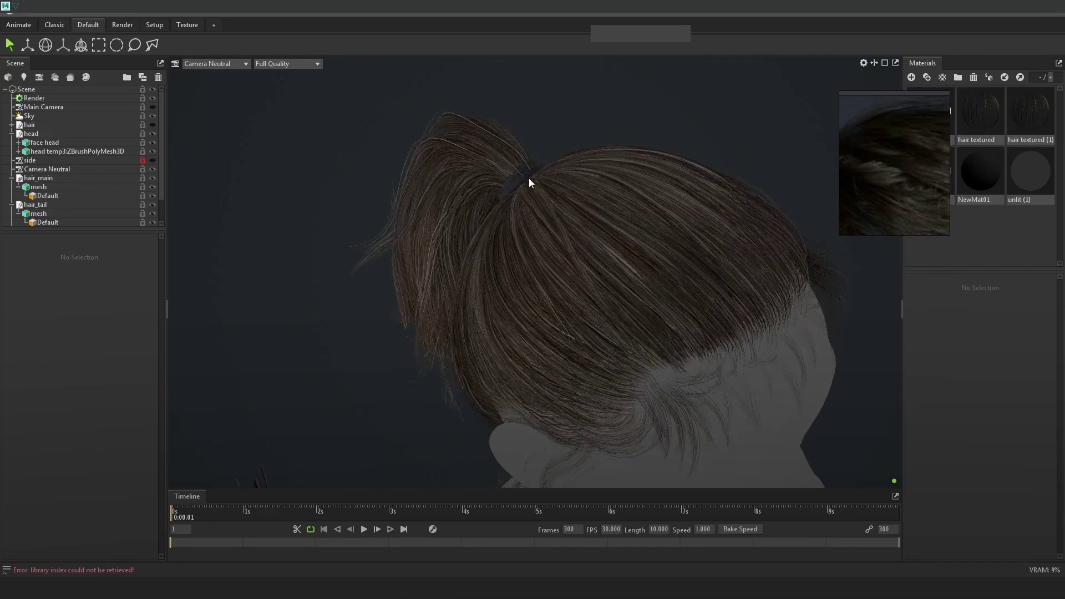
- Switch back to Maya and pull the second yellow card's control points near the ponytail downward with soft selection
{"action": "key", "text": "alt+Tab"}
{"action": "left_click_drag", "start_coordinate": [634, 247], "coordinate": [737, 277], "text": "alt"}
{"action": "key", "text": "4"}
{"action": "left_click", "coordinate": [730, 274]}
{"action": "right_click_drag", "start_coordinate": [595, 160], "coordinate": [626, 147]}
{"action": "left_click", "coordinate": [627, 150]}
{"action": "key", "text": "6"}
{"action": "left_click_drag", "start_coordinate": [708, 280], "coordinate": [732, 276], "text": "alt"}
{"action": "left_click", "coordinate": [654, 274]}
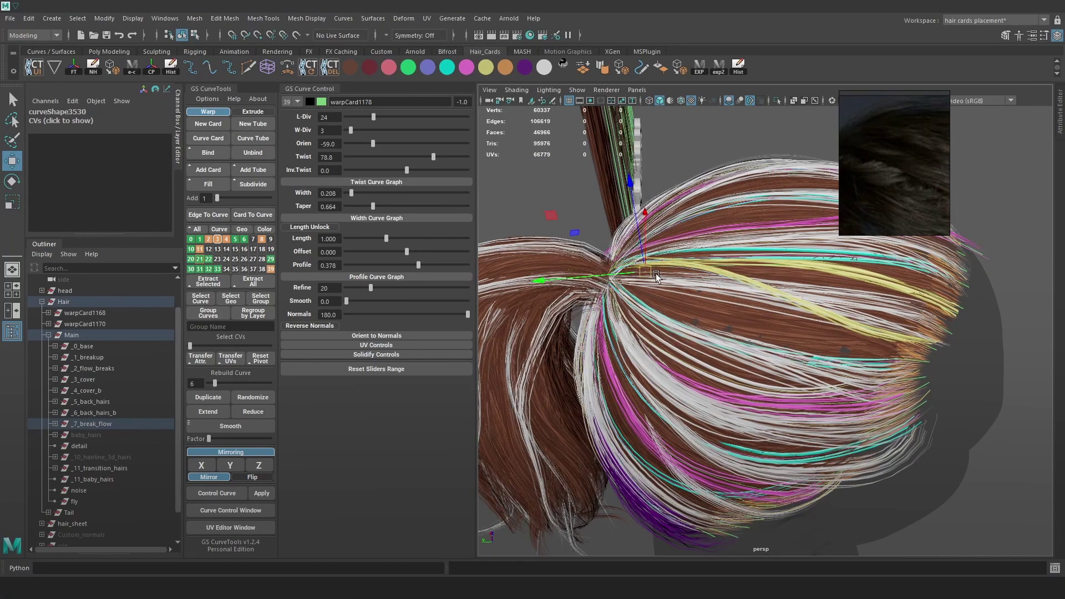
{"action": "key", "text": "ctrl+z"}
{"action": "key", "text": "b"}
{"action": "left_click_drag", "start_coordinate": [652, 304], "coordinate": [707, 304]}
{"action": "left_click_drag", "start_coordinate": [645, 271], "coordinate": [643, 301]}
- Rotate and shift the second yellow card's root section into the ponytail base, and check the render in Toolbag
{"action": "key", "text": "e"}
{"action": "left_click_drag", "start_coordinate": [683, 388], "coordinate": [697, 386]}
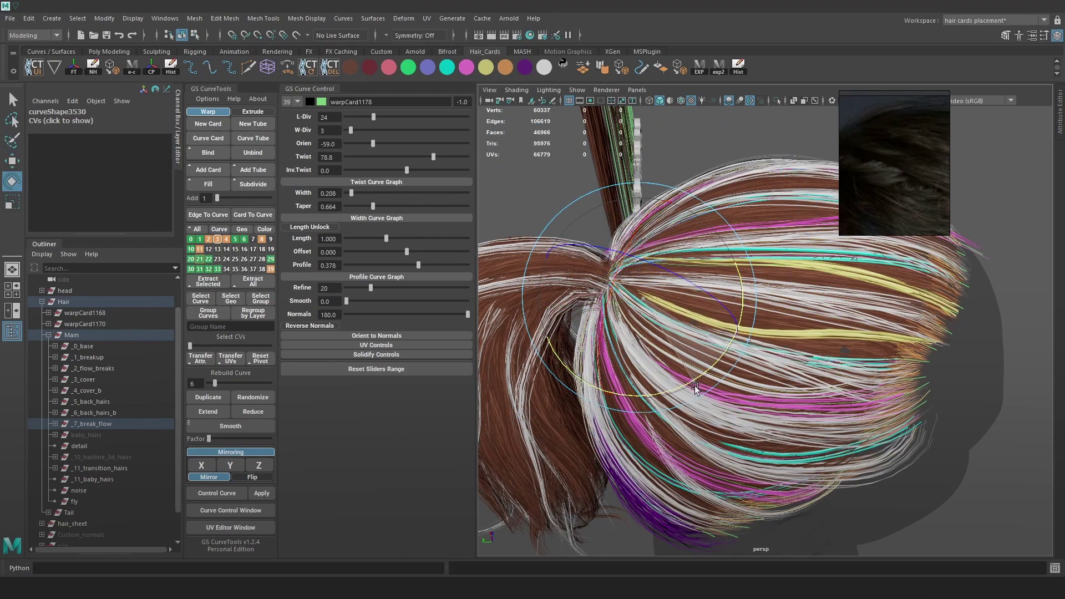
{"action": "key", "text": "w"}
{"action": "left_click_drag", "start_coordinate": [635, 294], "coordinate": [632, 295]}
{"action": "left_click_drag", "start_coordinate": [781, 311], "coordinate": [721, 272], "text": "alt"}
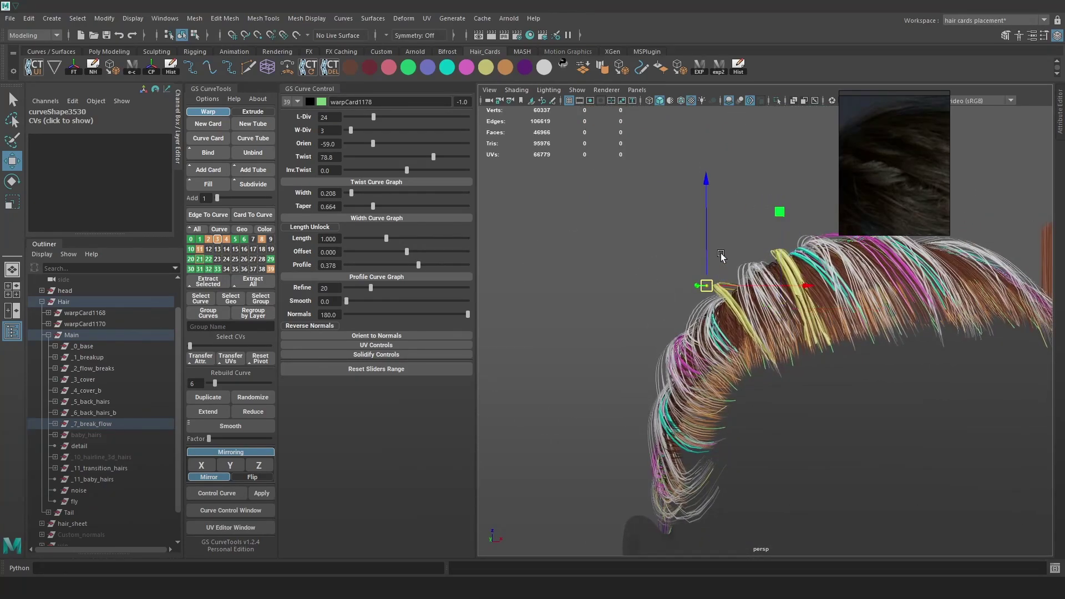
{"action": "key", "text": "b"}
{"action": "left_click_drag", "start_coordinate": [715, 287], "coordinate": [703, 284]}
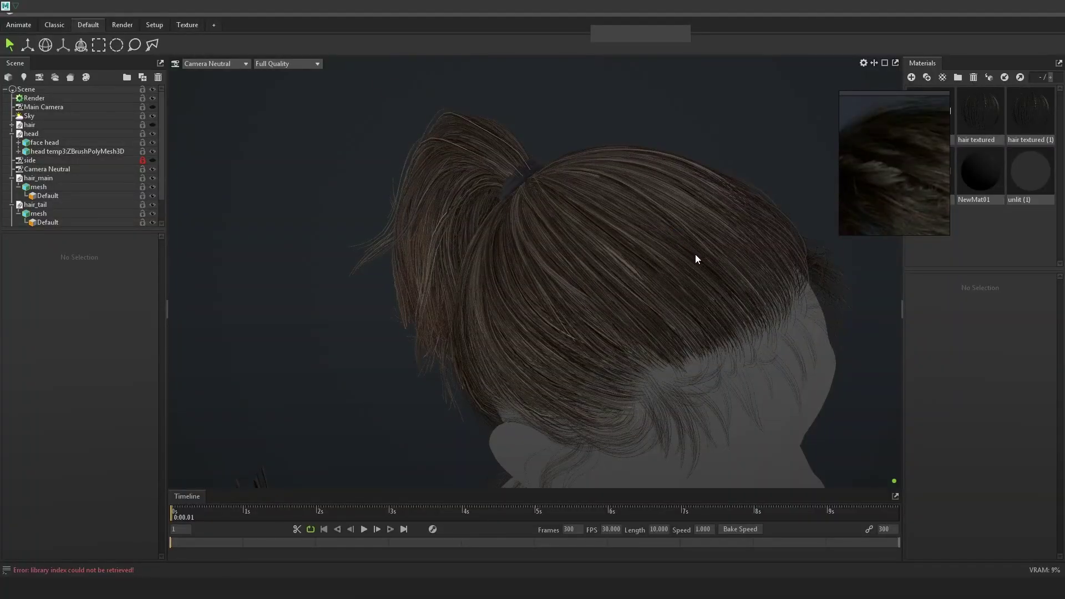
{"action": "left_click_drag", "start_coordinate": [695, 254], "coordinate": [782, 275]}
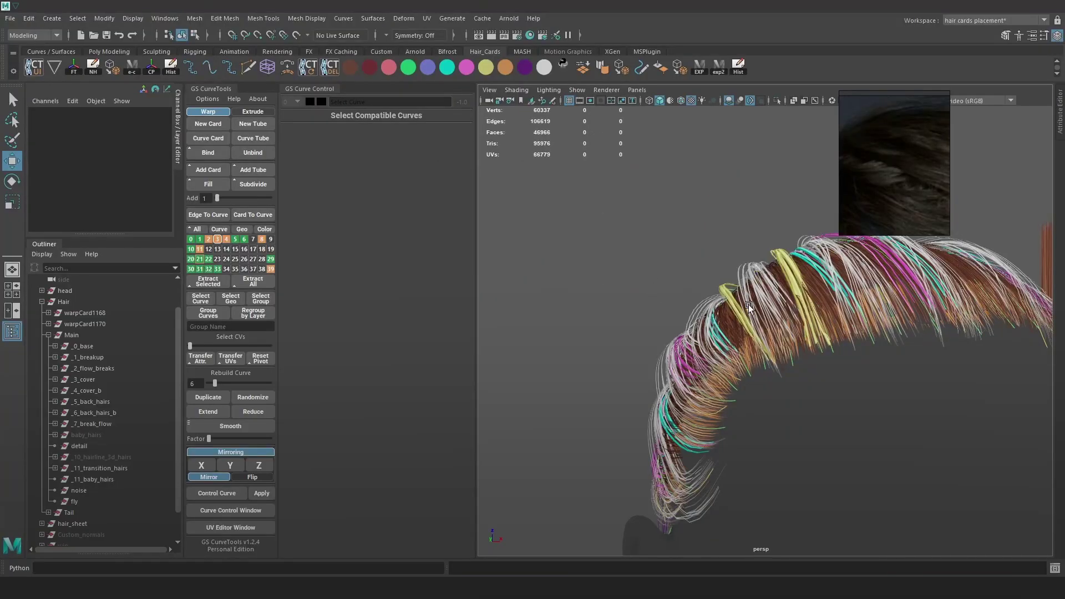
- Set the second yellow break-flow card's twist to 17.4 in Maya
{"action": "right_click_drag", "start_coordinate": [748, 304], "coordinate": [781, 298], "text": "alt"}
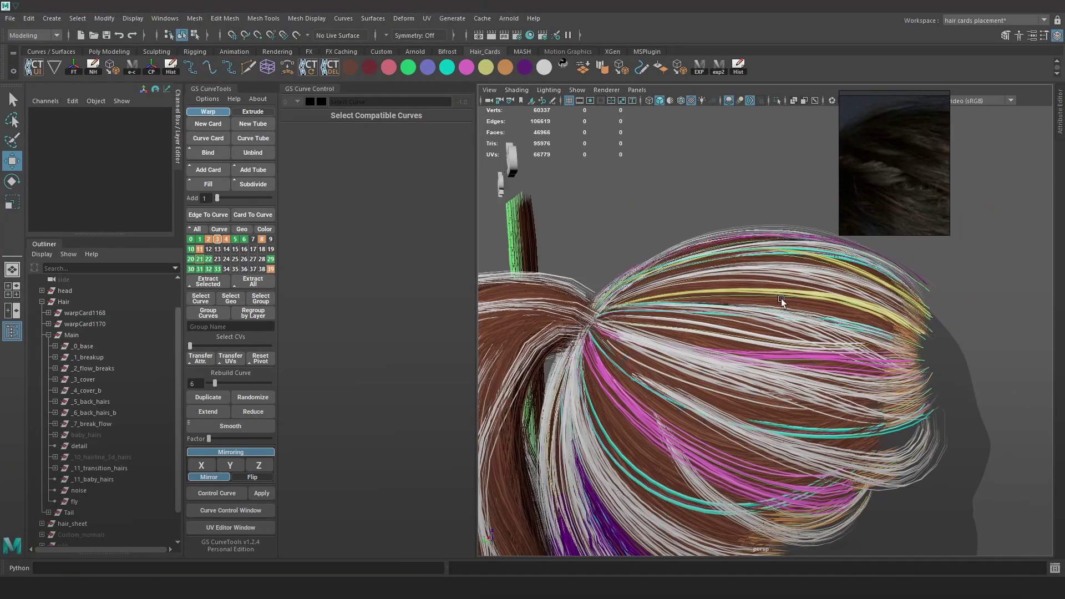
{"action": "left_click", "coordinate": [746, 295]}
{"action": "left_click_drag", "start_coordinate": [747, 295], "coordinate": [750, 297], "text": "alt"}
{"action": "right_click_drag", "start_coordinate": [750, 298], "coordinate": [840, 351], "text": "alt"}
{"action": "left_click_drag", "start_coordinate": [840, 351], "coordinate": [765, 327], "text": "alt"}
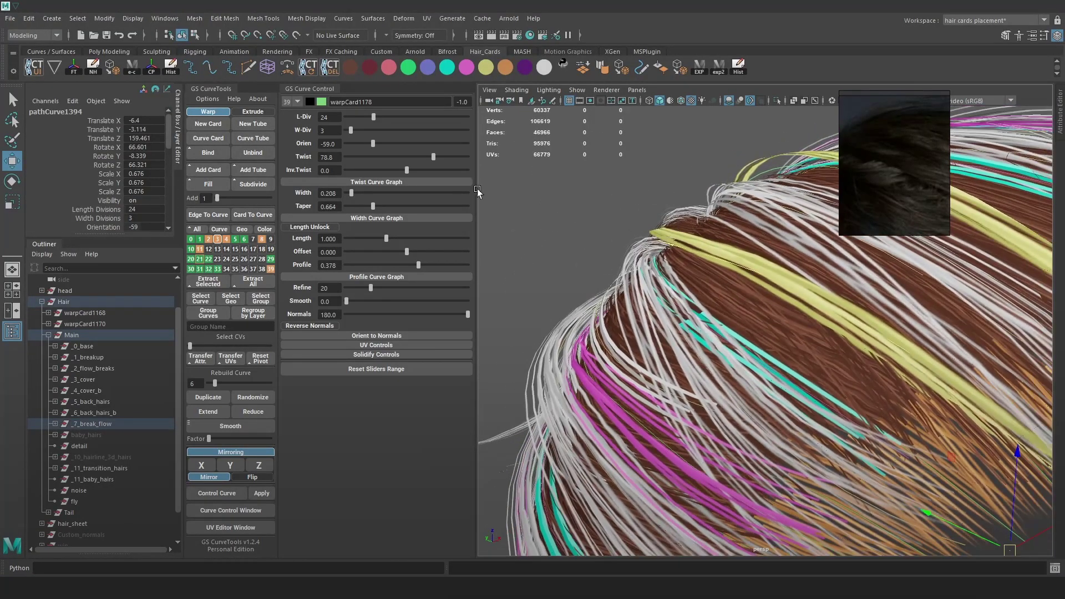
{"action": "mouse_move", "coordinate": [432, 160]}
{"action": "left_mouse_down"}
{"action": "mouse_move", "coordinate": [391, 160]}
{"action": "mouse_move", "coordinate": [412, 159]}
{"action": "left_mouse_up"}
{"action": "right_click_drag", "start_coordinate": [737, 211], "coordinate": [781, 272], "text": "alt"}
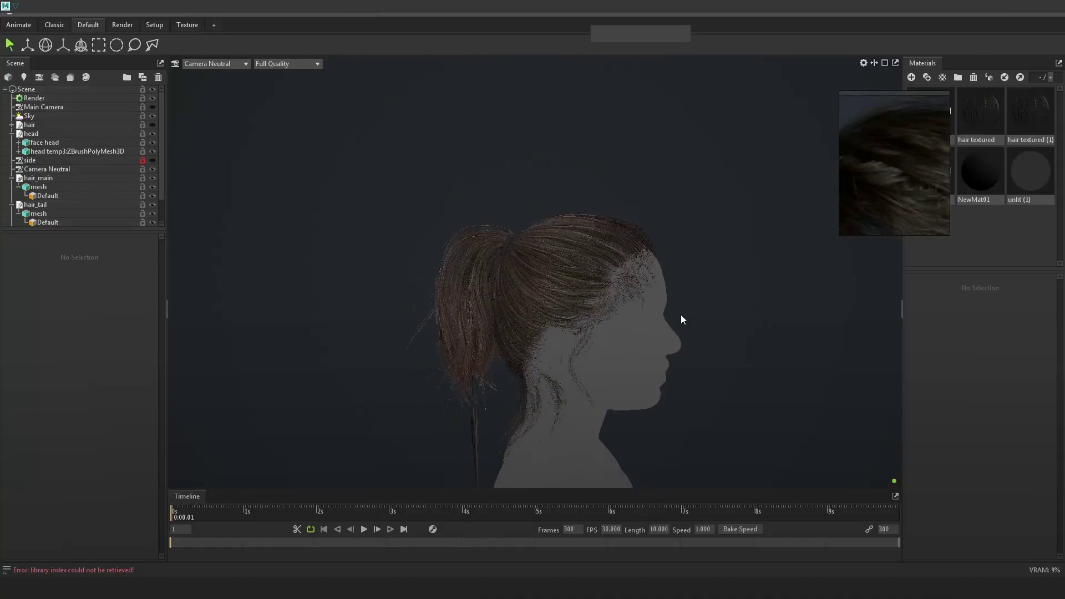
- Inspect the side hair in Toolbag to judge how the retwisted card reads up close
{"action": "right_click_drag", "start_coordinate": [683, 315], "coordinate": [798, 361]}
{"action": "left_click_drag", "start_coordinate": [798, 357], "coordinate": [741, 329]}
{"action": "right_click_drag", "start_coordinate": [741, 328], "coordinate": [764, 349]}
{"action": "left_click_drag", "start_coordinate": [765, 349], "coordinate": [657, 348]}
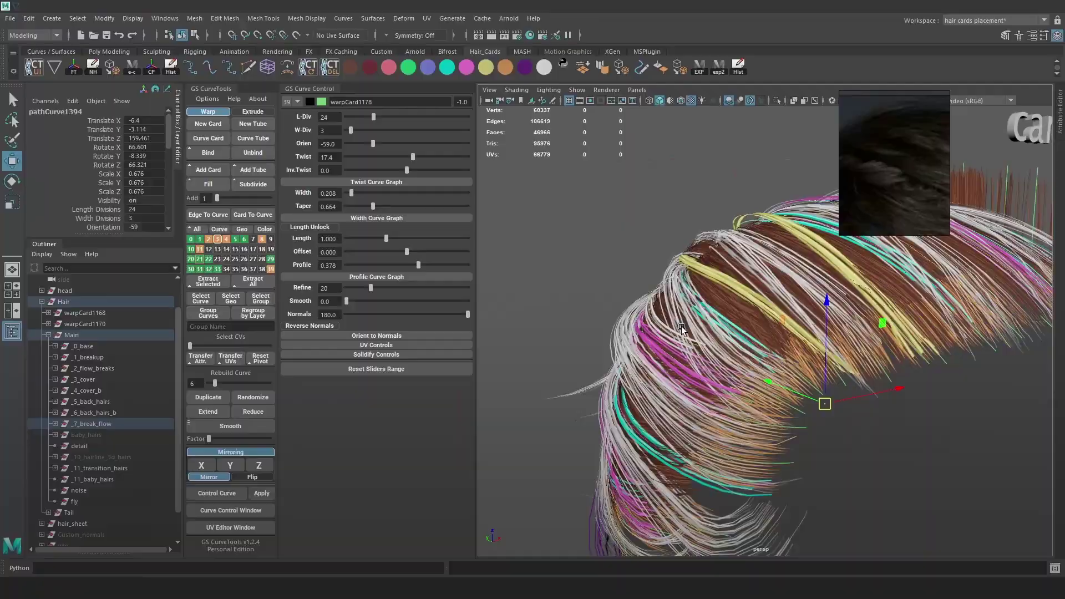
- Move the second yellow card's hairline-end control points in Maya to adjust where its tip meets the neighbouring cards
{"action": "left_click_drag", "start_coordinate": [681, 326], "coordinate": [734, 328], "text": "alt"}
{"action": "right_click_drag", "start_coordinate": [670, 183], "coordinate": [661, 221]}
{"action": "key", "text": "4"}
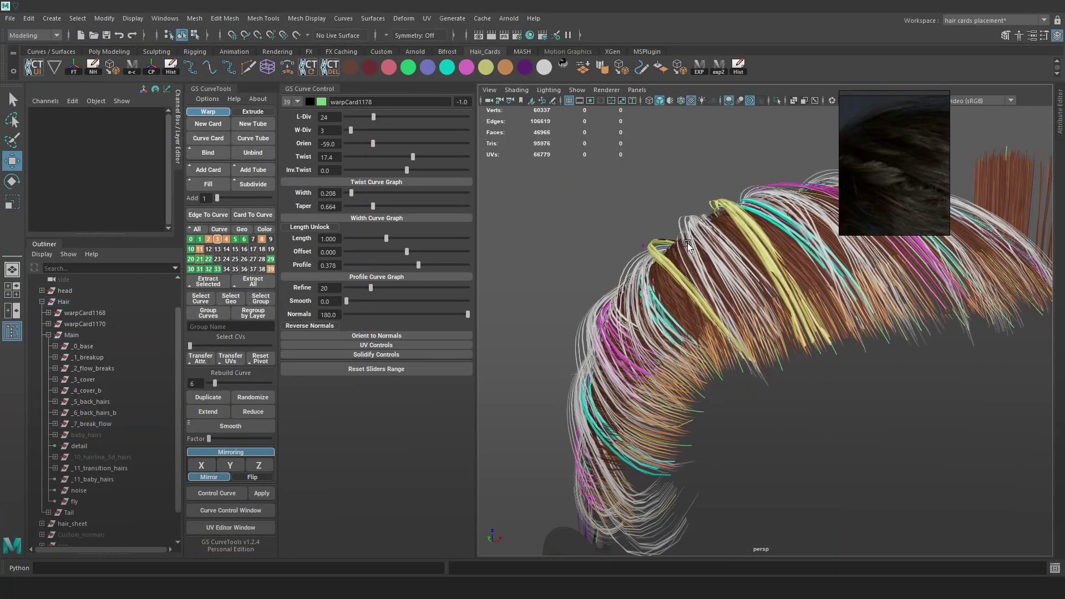
{"action": "left_click_drag", "start_coordinate": [791, 391], "coordinate": [697, 291]}
{"action": "key", "text": "6"}
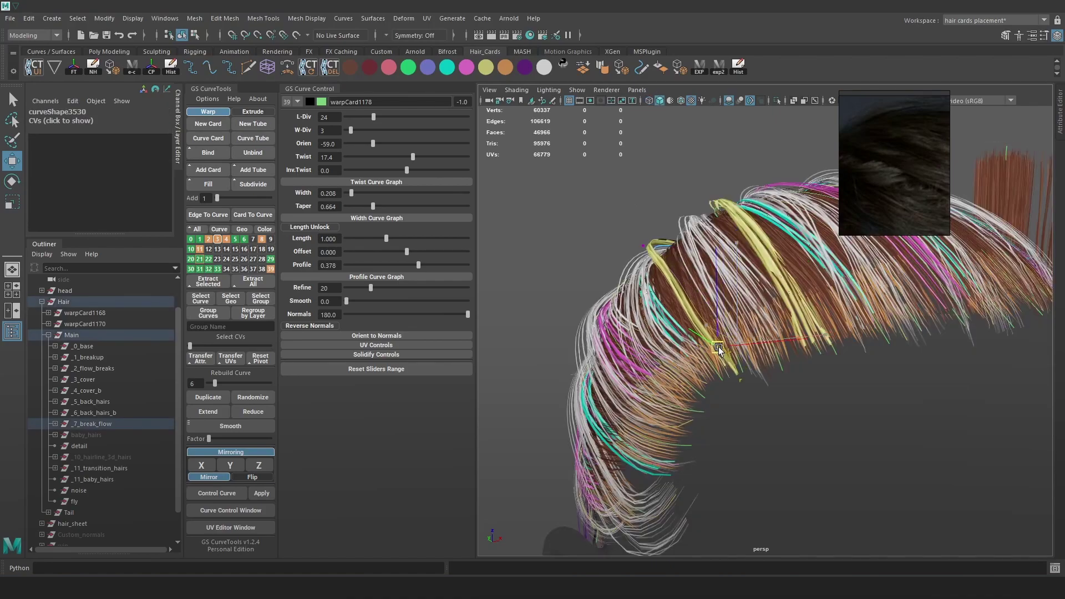
{"action": "left_click_drag", "start_coordinate": [720, 353], "coordinate": [936, 354], "text": "alt"}
{"action": "left_click_drag", "start_coordinate": [833, 314], "coordinate": [830, 312]}
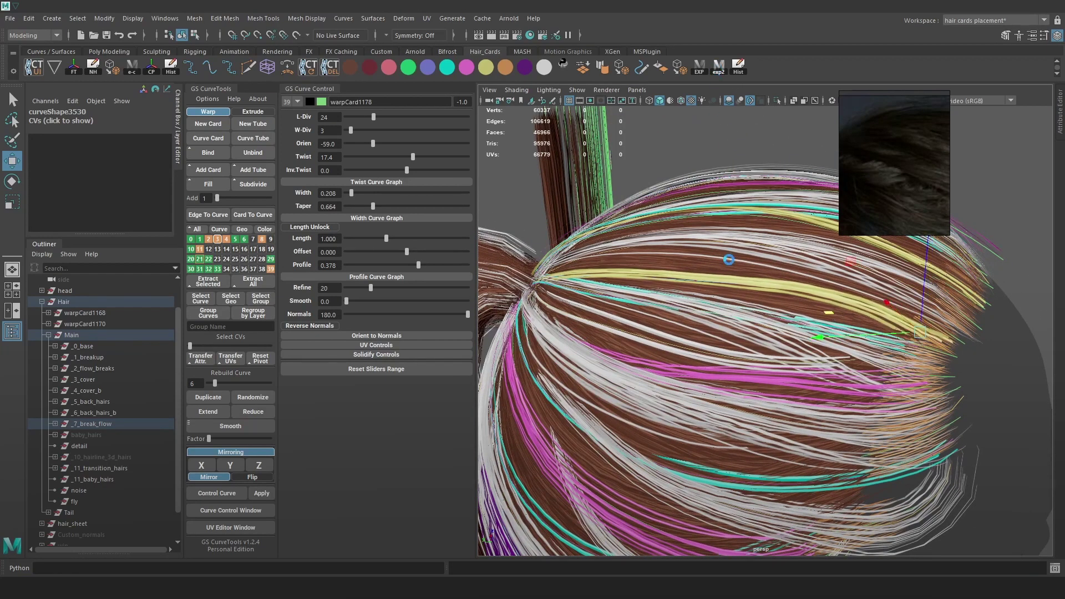
- Examine the updated hair in Toolbag from close up and from farther away around the ponytail side
{"action": "key", "text": "alt+Tab"}
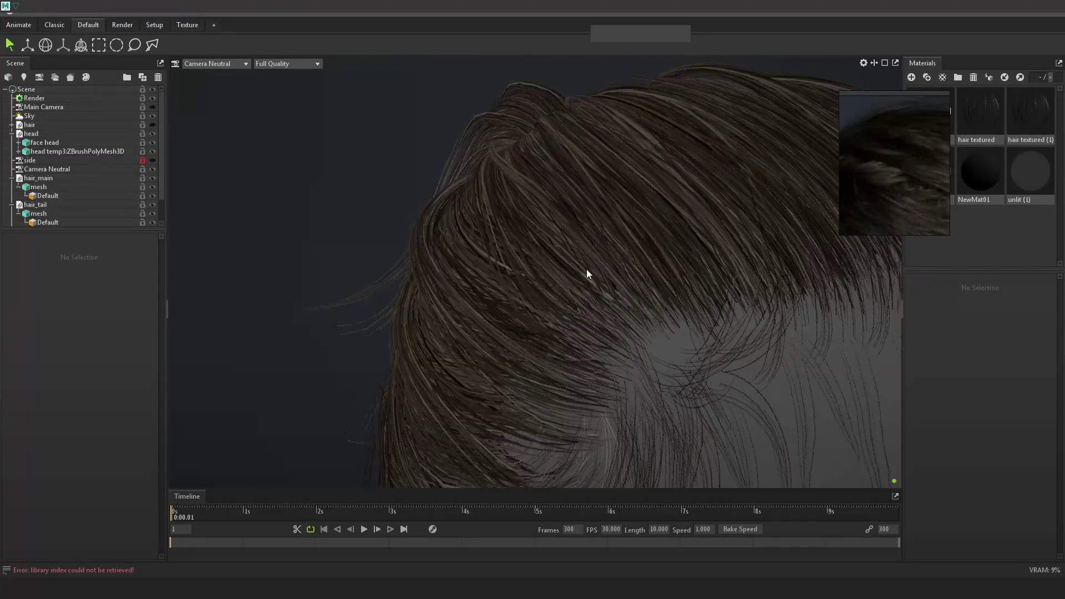
{"action": "left_click_drag", "start_coordinate": [691, 298], "coordinate": [678, 263]}
{"action": "right_click_drag", "start_coordinate": [676, 259], "coordinate": [630, 189]}
{"action": "left_click_drag", "start_coordinate": [694, 238], "coordinate": [675, 237]}
{"action": "left_click_drag", "start_coordinate": [668, 320], "coordinate": [620, 361]}
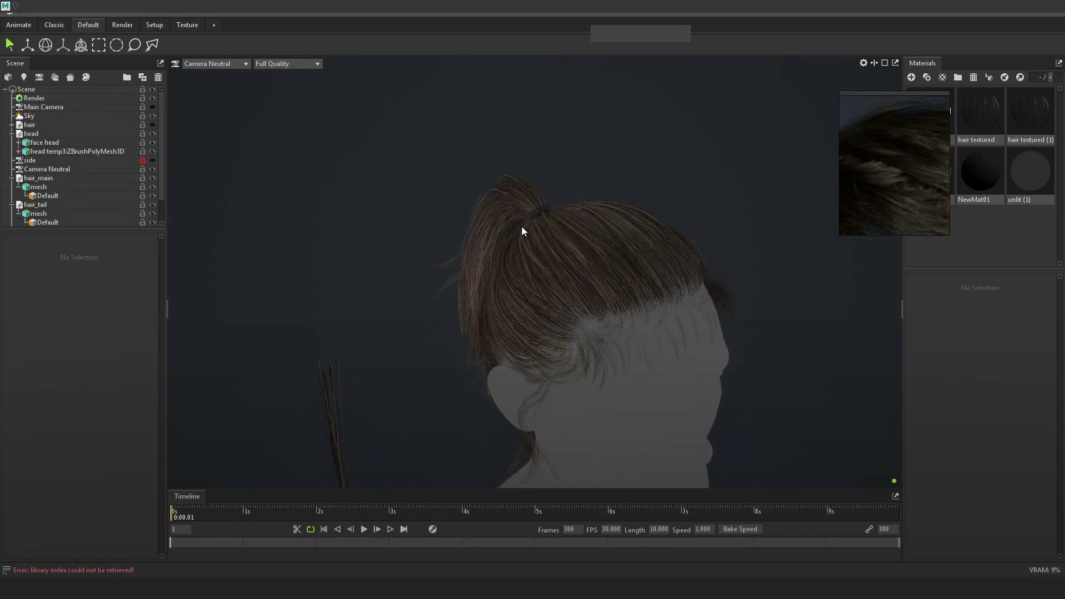
{"action": "left_click_drag", "start_coordinate": [640, 323], "coordinate": [723, 305]}
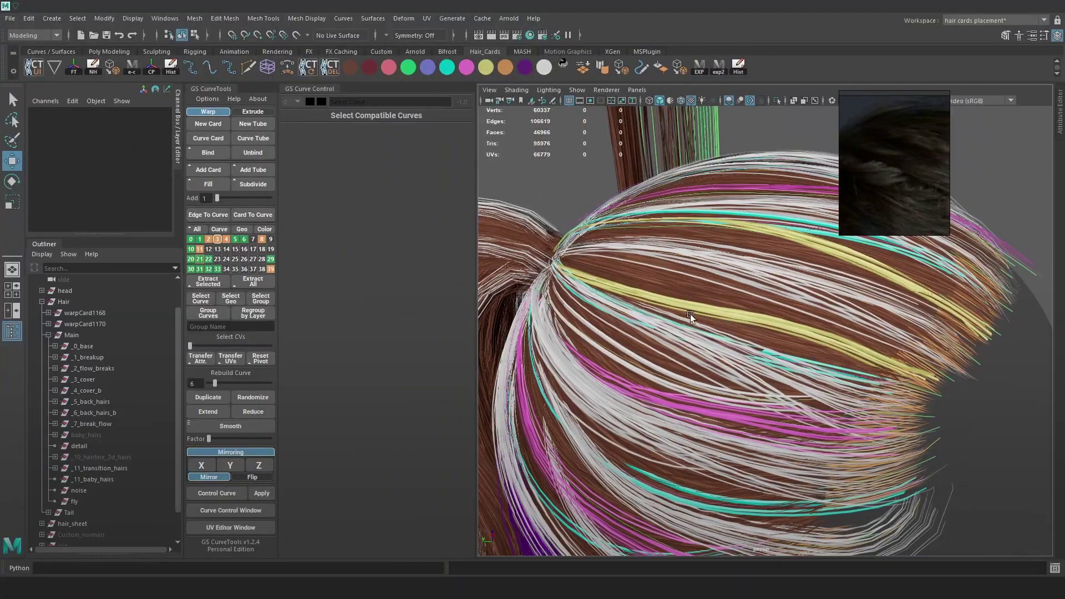
- Make curve layer 7 current in Maya, then expand the _7_break_flow group and isolate its cards in the viewport
{"action": "key", "text": "4"}
{"action": "left_click_drag", "start_coordinate": [722, 320], "coordinate": [690, 322], "text": "alt"}
{"action": "key", "text": "5"}
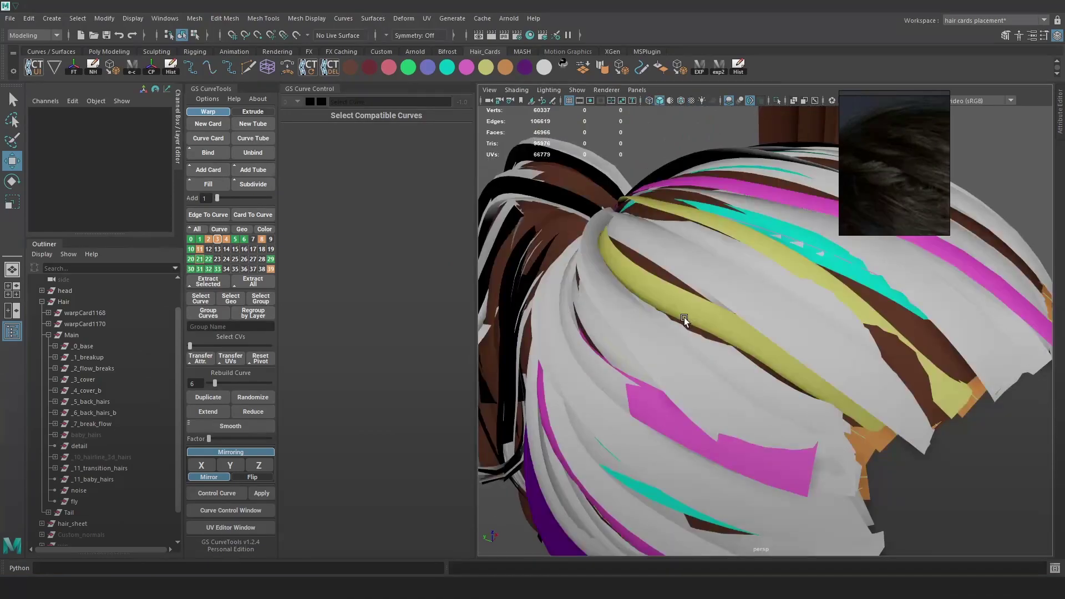
{"action": "key", "text": "6"}
{"action": "left_click", "coordinate": [92, 424]}
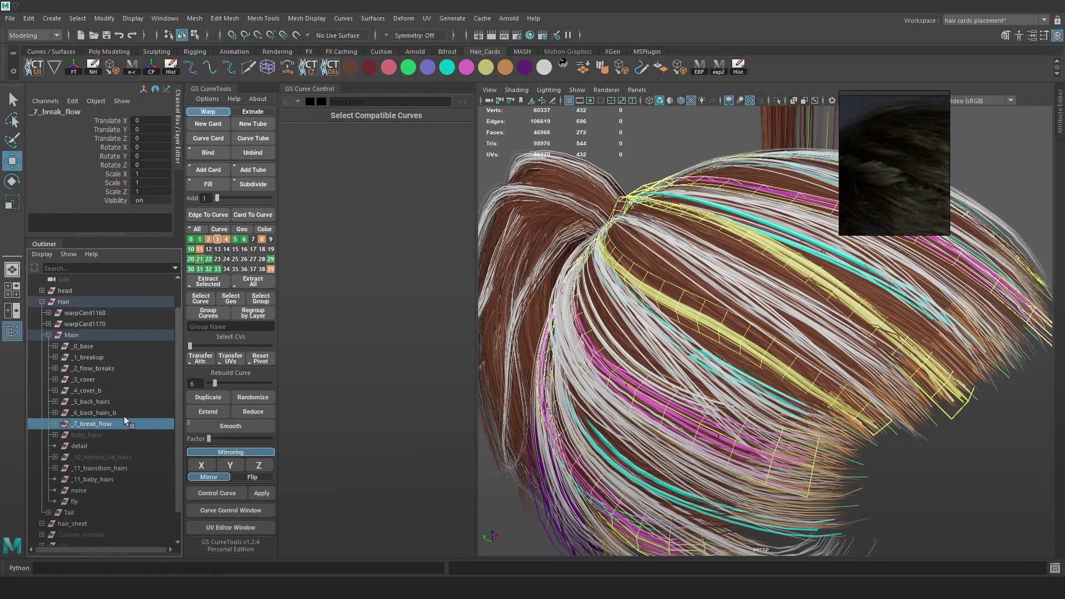
{"action": "left_click_drag", "start_coordinate": [693, 358], "coordinate": [744, 338], "text": "alt"}
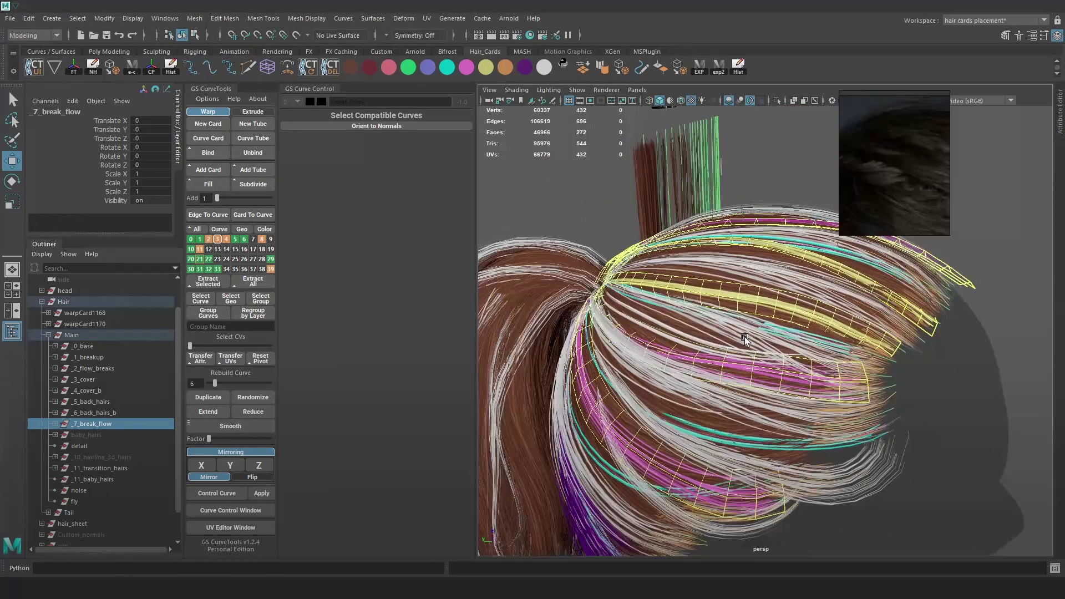
{"action": "left_click", "coordinate": [253, 239]}
{"action": "left_click", "coordinate": [55, 424]}
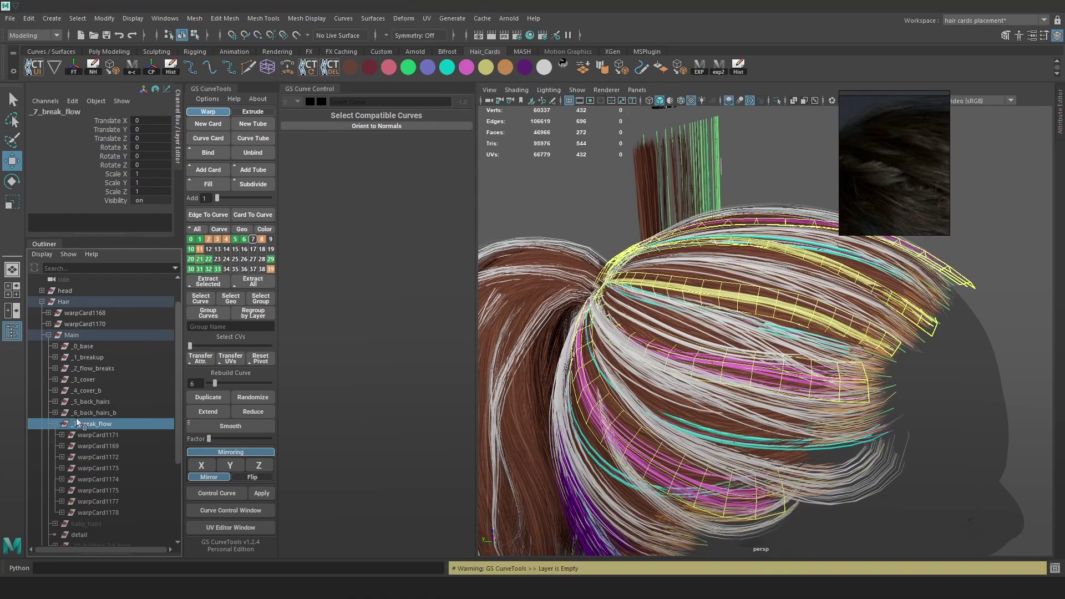
{"action": "left_click", "coordinate": [777, 101]}
{"action": "scroll", "coordinate": [910, 411], "scroll_direction": "down", "scroll_amount": 3}
- Select the isolated break-flow curves and add them to curve layer 7
{"action": "left_click", "coordinate": [927, 448]}
{"action": "left_click", "coordinate": [253, 239]}
{"action": "right_click", "coordinate": [253, 240]}
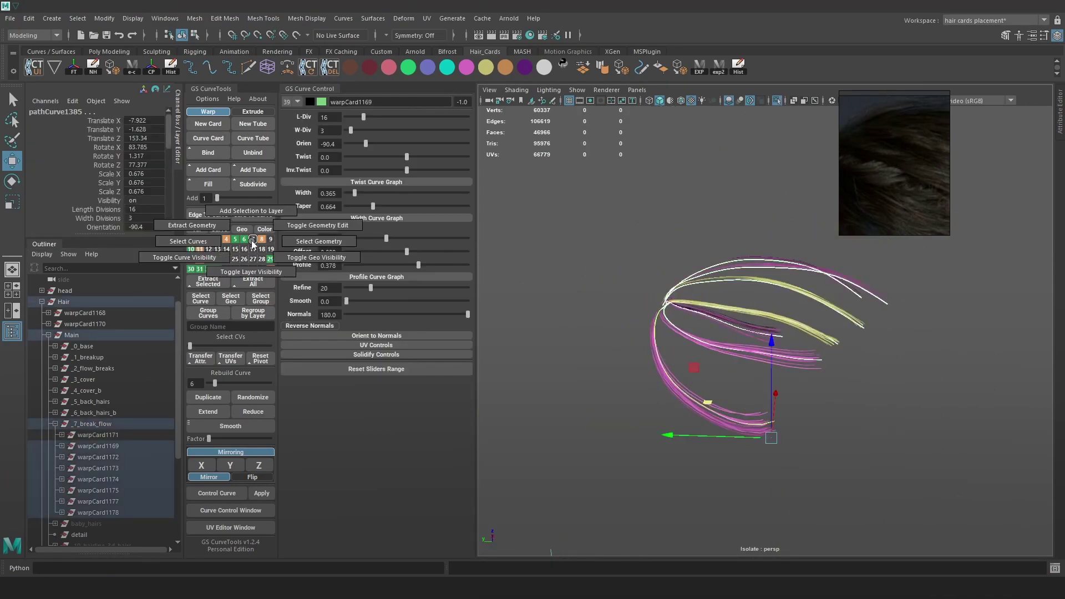
{"action": "right_click_drag", "start_coordinate": [254, 221], "coordinate": [215, 248]}
{"action": "right_click_drag", "start_coordinate": [243, 236], "coordinate": [189, 250]}
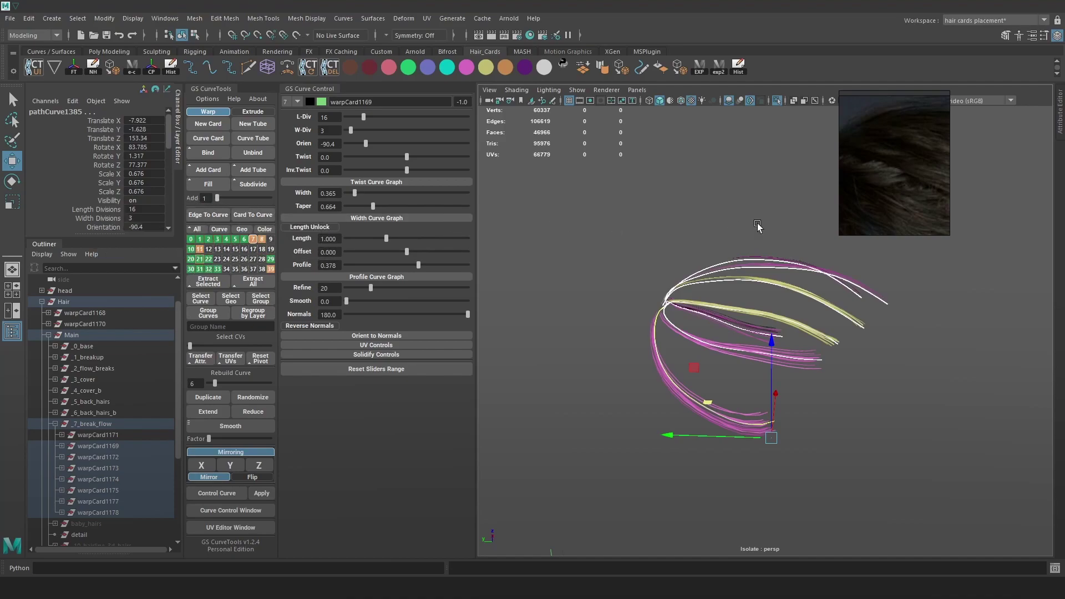
- Leave the isolated view and clear the selection to bring back the whole hair groom
{"action": "left_click", "coordinate": [776, 101]}
{"action": "left_click", "coordinate": [947, 291]}
{"action": "scroll", "coordinate": [899, 321], "scroll_direction": "up", "scroll_amount": 3}
{"action": "key", "text": "4"}
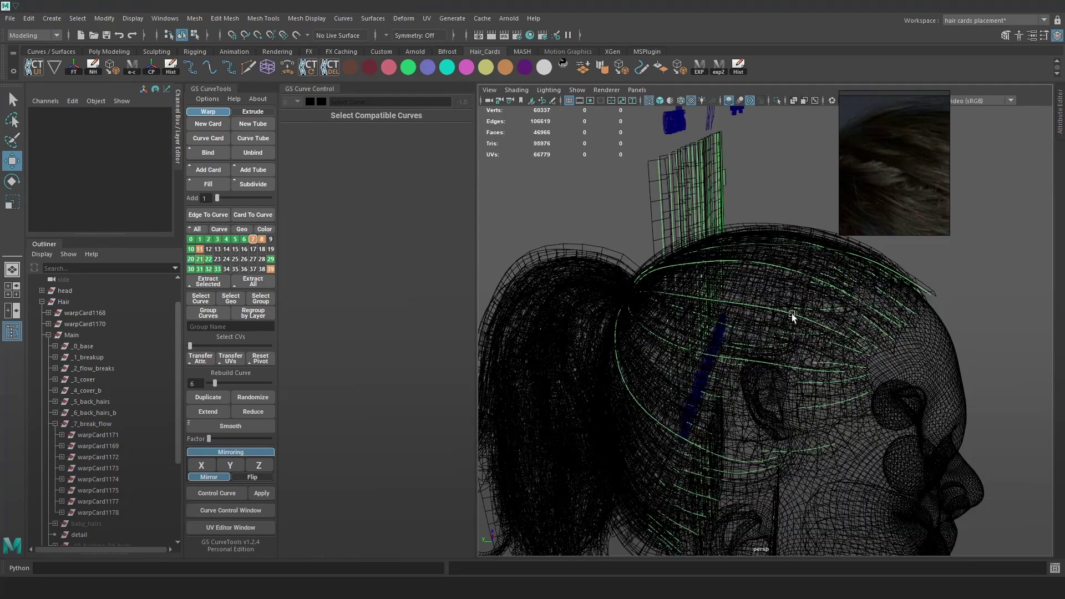
{"action": "key", "text": "5"}
- Duplicate the yellow break-flow card near the side hairline and move the copy lower, above the ear
{"action": "left_click", "coordinate": [744, 301]}
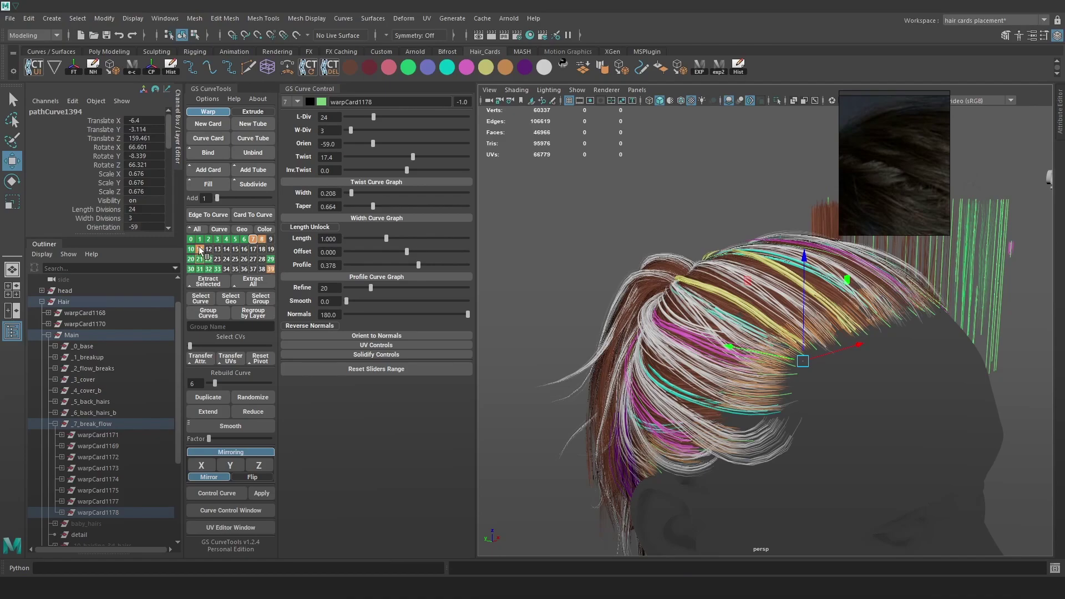
{"action": "key", "text": "4"}
{"action": "key", "text": "6"}
{"action": "left_click_drag", "start_coordinate": [807, 300], "coordinate": [806, 288]}
{"action": "mouse_move", "coordinate": [810, 316]}
{"action": "left_mouse_down", "text": "alt"}
{"action": "mouse_move", "coordinate": [798, 320]}
{"action": "mouse_move", "coordinate": [808, 308]}
{"action": "left_mouse_up", "text": "alt"}
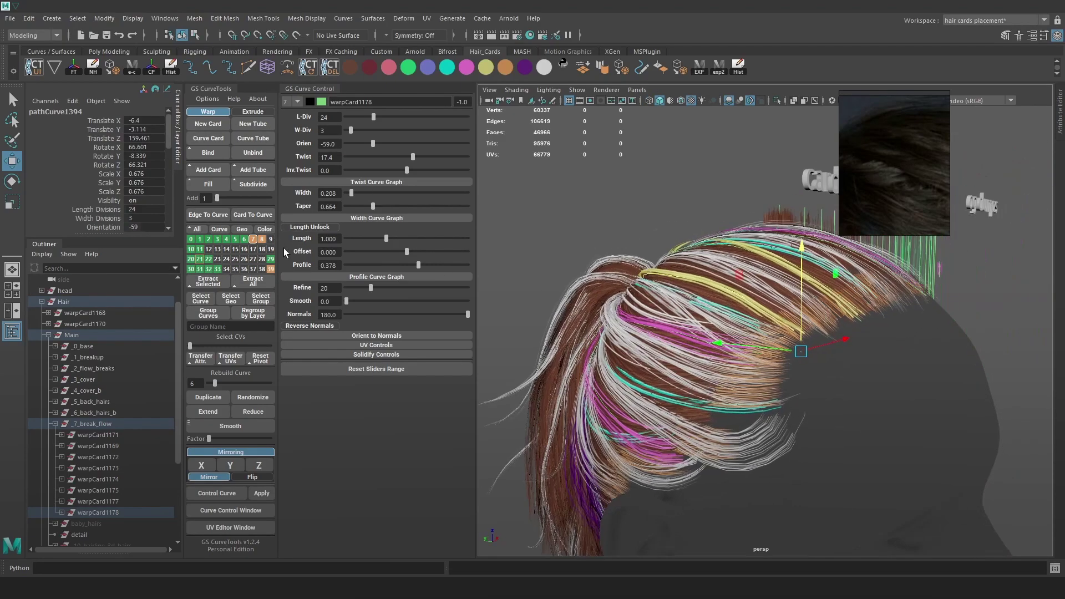
{"action": "left_click", "coordinate": [207, 397]}
{"action": "left_click_drag", "start_coordinate": [894, 340], "coordinate": [865, 350], "text": "alt"}
{"action": "left_click_drag", "start_coordinate": [779, 366], "coordinate": [696, 436]}
{"action": "left_click_drag", "start_coordinate": [729, 433], "coordinate": [817, 435]}
- Rebuild the duplicated card's curve and switch it to control-point editing
{"action": "left_click", "coordinate": [1025, 311]}
{"action": "key", "text": "4"}
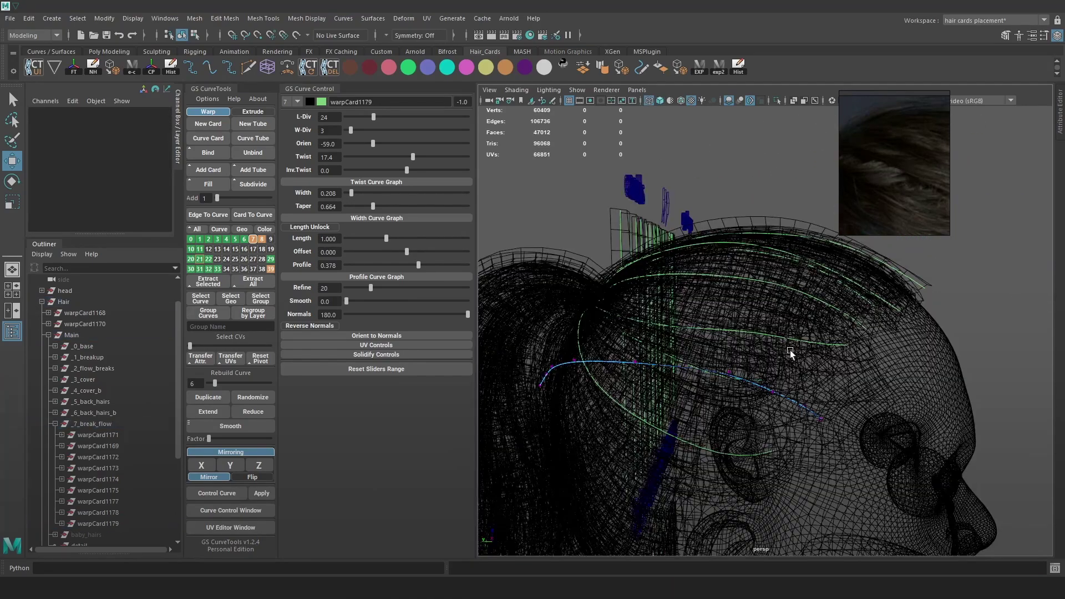
{"action": "left_click_drag", "start_coordinate": [211, 382], "coordinate": [213, 383]}
{"action": "right_click_drag", "start_coordinate": [1041, 186], "coordinate": [998, 185]}
{"action": "left_click", "coordinate": [714, 368]}
{"action": "key", "text": "6"}
{"action": "left_click_drag", "start_coordinate": [714, 367], "coordinate": [691, 431], "text": "alt"}
{"action": "left_click_drag", "start_coordinate": [716, 396], "coordinate": [804, 382], "text": "alt"}
- Move the duplicated card's root-end control points up to the ponytail base to join the neighbouring cards
{"action": "key", "text": "4"}
{"action": "left_click", "coordinate": [641, 312]}
{"action": "key", "text": "6"}
{"action": "mouse_move", "coordinate": [636, 314]}
{"action": "left_mouse_down"}
{"action": "mouse_move", "coordinate": [646, 334]}
{"action": "mouse_move", "coordinate": [638, 317]}
{"action": "left_mouse_up"}
{"action": "left_click", "coordinate": [583, 388]}
{"action": "left_click_drag", "start_coordinate": [576, 285], "coordinate": [569, 196]}
{"action": "left_click_drag", "start_coordinate": [646, 294], "coordinate": [691, 374], "text": "alt"}
{"action": "left_click_drag", "start_coordinate": [589, 266], "coordinate": [643, 259]}
- Reposition the control point just past the ponytail base so the duplicated card follows the surrounding hair flow
{"action": "mouse_move", "coordinate": [698, 305]}
{"action": "left_mouse_down", "text": "alt"}
{"action": "mouse_move", "coordinate": [746, 236]}
{"action": "mouse_move", "coordinate": [749, 244]}
{"action": "left_mouse_up", "text": "alt"}
{"action": "key", "text": "4"}
{"action": "left_click", "coordinate": [683, 353]}
{"action": "key", "text": "6"}
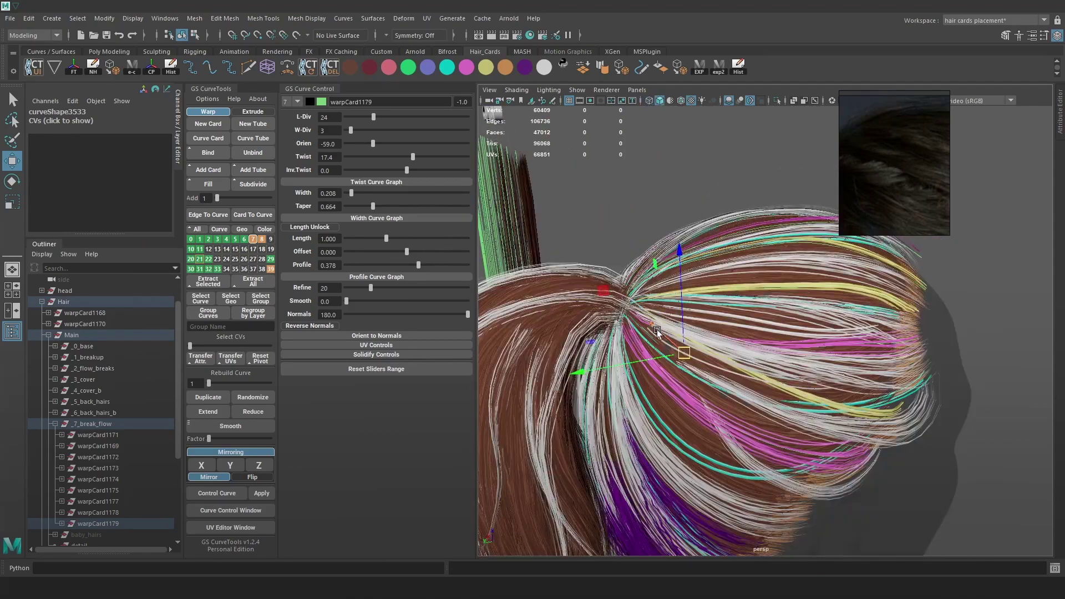
{"action": "left_click_drag", "start_coordinate": [678, 371], "coordinate": [633, 351]}
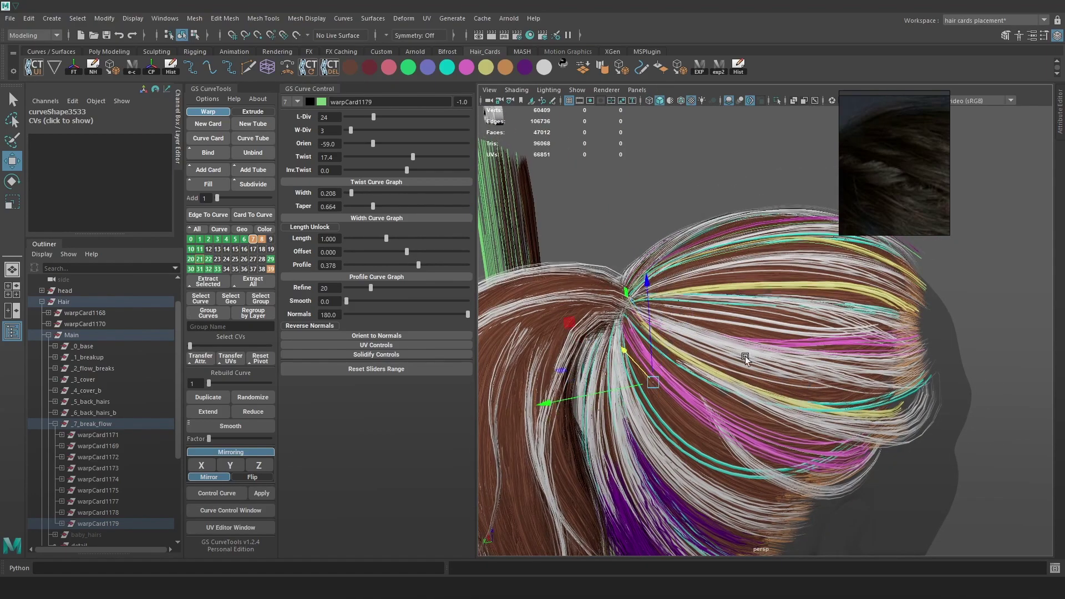
- Move and rotate the duplicated card's hairline-end control points to lay its tip along the side hairline
{"action": "left_click_drag", "start_coordinate": [746, 357], "coordinate": [714, 337], "text": "alt"}
{"action": "key", "text": "4"}
{"action": "left_click", "coordinate": [824, 389]}
{"action": "key", "text": "6"}
{"action": "left_click_drag", "start_coordinate": [824, 314], "coordinate": [824, 299]}
{"action": "key", "text": "e"}
{"action": "left_click_drag", "start_coordinate": [925, 314], "coordinate": [874, 333]}
{"action": "key", "text": "w"}
{"action": "left_click_drag", "start_coordinate": [818, 380], "coordinate": [803, 352]}
- Switch to Toolbag, examine the rendered hair around the head, and return to Maya
{"action": "key", "text": "alt+Tab"}
{"action": "left_click_drag", "start_coordinate": [708, 300], "coordinate": [470, 252], "text": "alt"}
{"action": "left_click_drag", "start_coordinate": [615, 315], "coordinate": [776, 388], "text": "alt"}
{"action": "key", "text": "alt+Tab"}
- Select the duplicated side card's curve and rebuild it with a value of 3
{"action": "left_click", "coordinate": [835, 297]}
{"action": "left_click", "coordinate": [776, 388]}
{"action": "left_click", "coordinate": [779, 393]}
{"action": "left_click_drag", "start_coordinate": [211, 382], "coordinate": [213, 382]}
- Select the three newest yellow break-flow cards and mirror them across X to the other side
{"action": "mouse_move", "coordinate": [839, 323]}
{"action": "left_mouse_down", "text": "alt"}
{"action": "mouse_move", "coordinate": [821, 314]}
{"action": "mouse_move", "coordinate": [833, 308]}
{"action": "left_mouse_up", "text": "alt"}
{"action": "key", "text": "5"}
{"action": "left_click", "coordinate": [824, 313], "text": "shift"}
{"action": "left_click", "coordinate": [805, 247], "text": "shift"}
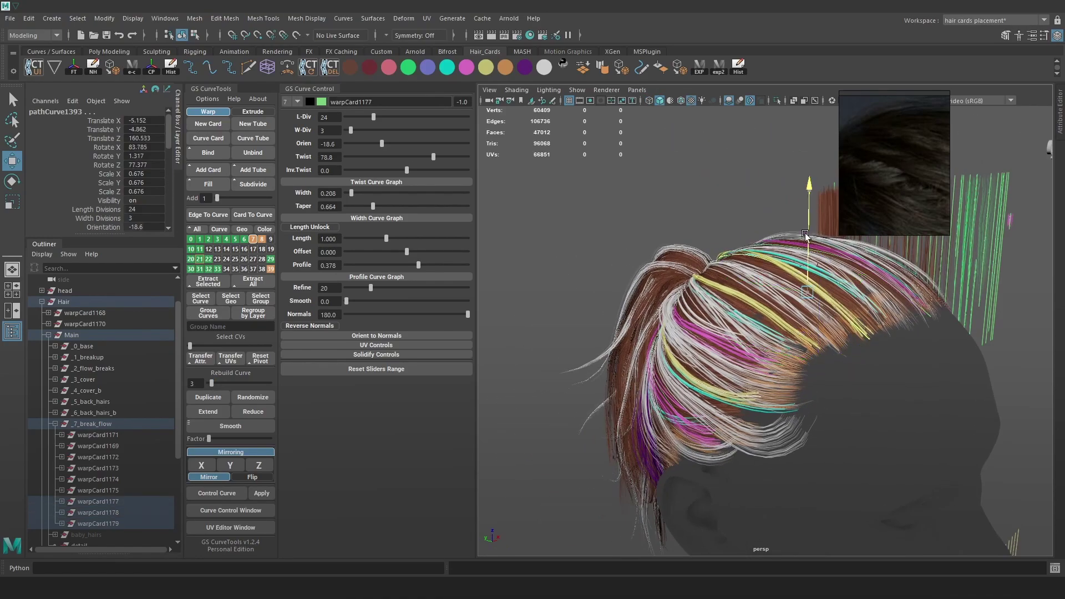
{"action": "left_click", "coordinate": [206, 464]}
- Show the control points of a mirrored yellow card on the opposite side and adjust its middle point
{"action": "left_click_drag", "start_coordinate": [865, 344], "coordinate": [671, 351], "text": "alt"}
{"action": "left_click_drag", "start_coordinate": [788, 339], "coordinate": [723, 311], "text": "alt"}
{"action": "left_click", "coordinate": [764, 313]}
{"action": "key", "text": "4"}
{"action": "left_click", "coordinate": [722, 310]}
{"action": "right_click_drag", "start_coordinate": [975, 208], "coordinate": [1012, 207]}
{"action": "left_click", "coordinate": [717, 311]}
{"action": "key", "text": "6"}
{"action": "left_click_drag", "start_coordinate": [717, 311], "coordinate": [773, 318], "text": "alt"}
{"action": "left_click_drag", "start_coordinate": [797, 295], "coordinate": [792, 287]}
- Select the mirrored card's hairline-end control point and nudge it among the neighbouring hair tips
{"action": "left_click_drag", "start_coordinate": [859, 295], "coordinate": [792, 318], "text": "alt"}
{"action": "key", "text": "4"}
{"action": "left_click_drag", "start_coordinate": [775, 311], "coordinate": [706, 344]}
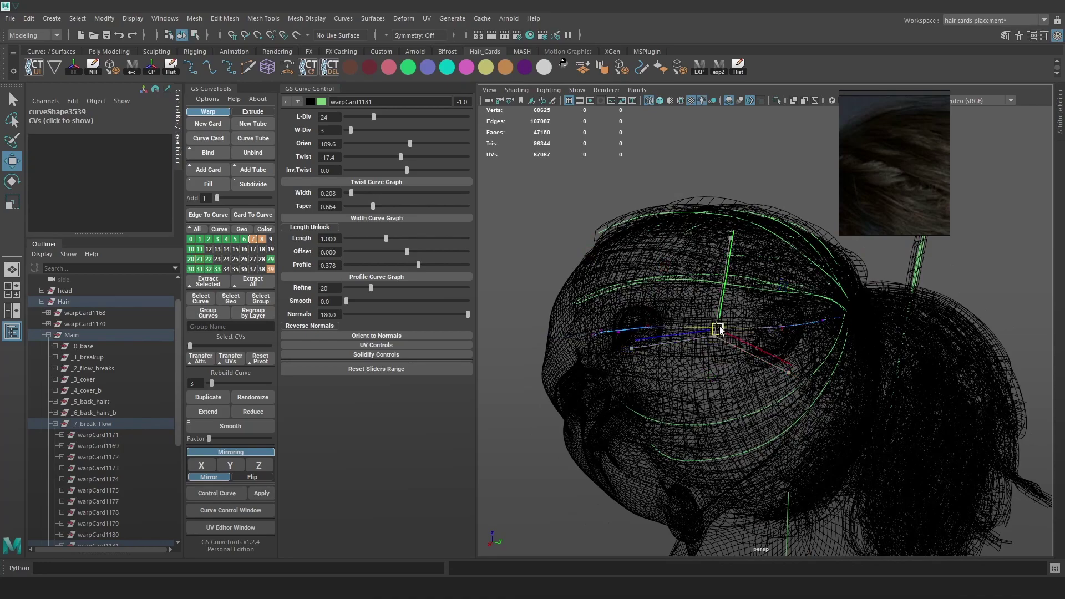
{"action": "key", "text": "6"}
{"action": "key", "text": "7"}
{"action": "right_click_drag", "start_coordinate": [718, 327], "coordinate": [789, 327], "text": "alt"}
{"action": "middle_click_drag", "start_coordinate": [789, 327], "coordinate": [802, 333], "text": "alt"}
{"action": "left_click_drag", "start_coordinate": [746, 338], "coordinate": [688, 333], "text": "alt"}
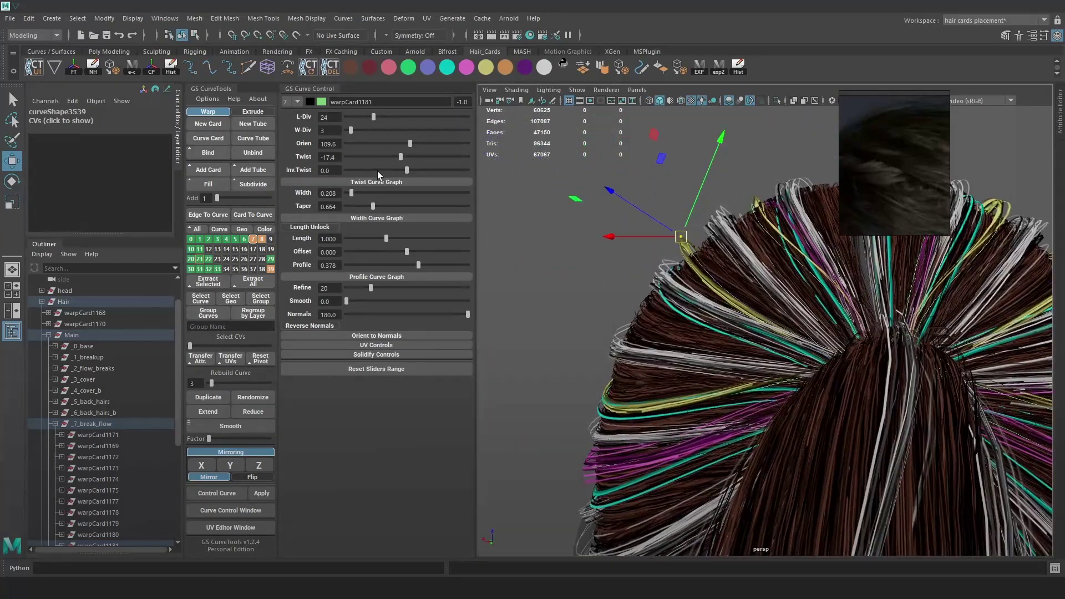
{"action": "left_click_drag", "start_coordinate": [692, 251], "coordinate": [692, 251]}
- Move and rotate the mirrored card's control points to align its strands with the scalp
{"action": "left_click_drag", "start_coordinate": [692, 252], "coordinate": [713, 269], "text": "alt"}
{"action": "key", "text": "4"}
{"action": "mouse_move", "coordinate": [934, 389]}
{"action": "left_mouse_down"}
{"action": "mouse_move", "coordinate": [907, 418]}
{"action": "mouse_move", "coordinate": [930, 401]}
{"action": "left_mouse_up"}
{"action": "key", "text": "e"}
{"action": "left_click_drag", "start_coordinate": [905, 306], "coordinate": [879, 320]}
{"action": "key", "text": "w"}
{"action": "left_click_drag", "start_coordinate": [814, 411], "coordinate": [780, 399], "text": "alt"}
{"action": "key", "text": "6"}
{"action": "key", "text": "e"}
{"action": "key", "text": "w"}
- Reposition the mirrored card's remaining control points so its curve follows the adjacent hair
{"action": "left_click_drag", "start_coordinate": [701, 319], "coordinate": [863, 378], "text": "alt"}
{"action": "key", "text": "4"}
{"action": "key", "text": "6"}
{"action": "mouse_move", "coordinate": [700, 331]}
{"action": "left_mouse_down"}
{"action": "mouse_move", "coordinate": [684, 352]}
{"action": "mouse_move", "coordinate": [693, 348]}
{"action": "left_mouse_up"}
{"action": "key", "text": "4"}
{"action": "left_click_drag", "start_coordinate": [645, 382], "coordinate": [600, 354]}
{"action": "key", "text": "6"}
{"action": "left_click_drag", "start_coordinate": [670, 358], "coordinate": [772, 330], "text": "alt"}
{"action": "key", "text": "4"}
- Select the mirrored yellow card near the top of the head and move it farther across the front hairline
{"action": "left_click", "coordinate": [707, 307]}
{"action": "left_click_drag", "start_coordinate": [694, 374], "coordinate": [780, 312], "text": "alt"}
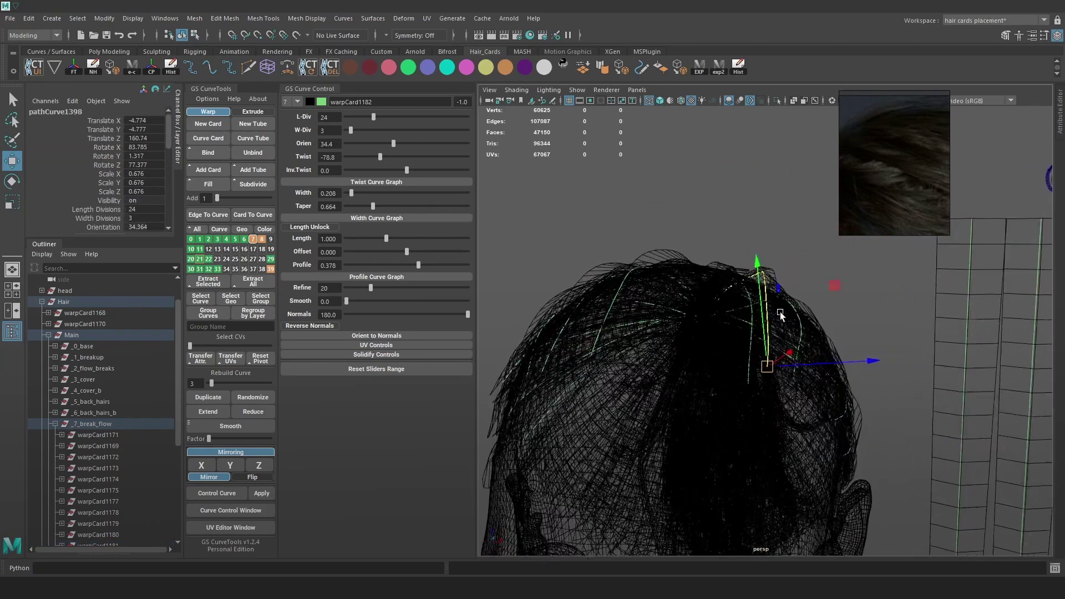
{"action": "key", "text": "6"}
{"action": "key", "text": "ctrl+z"}
{"action": "left_click_drag", "start_coordinate": [849, 275], "coordinate": [749, 305], "text": "alt"}
{"action": "left_click_drag", "start_coordinate": [685, 395], "coordinate": [704, 350]}
{"action": "key", "text": "w"}
{"action": "left_click_drag", "start_coordinate": [708, 342], "coordinate": [707, 339]}
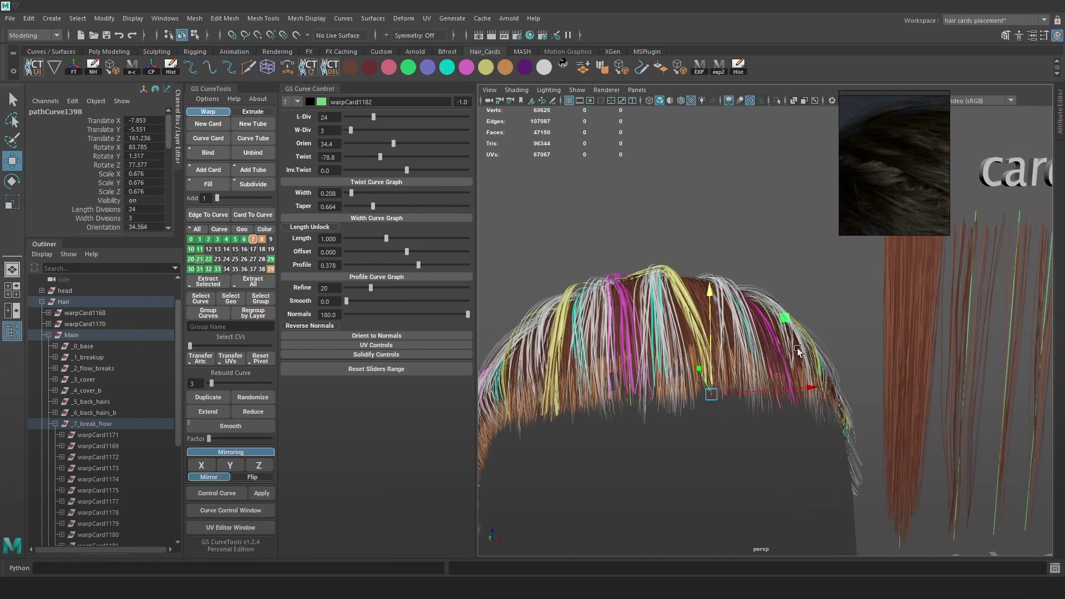
- Switch the top yellow card to control-point editing and reshape its curve over the crown
{"action": "left_click_drag", "start_coordinate": [786, 338], "coordinate": [763, 406], "text": "alt"}
{"action": "middle_click_drag", "start_coordinate": [763, 405], "coordinate": [779, 451], "text": "alt"}
{"action": "right_click_drag", "start_coordinate": [570, 185], "coordinate": [518, 185]}
{"action": "left_click_drag", "start_coordinate": [649, 252], "coordinate": [632, 274]}
{"action": "mouse_move", "coordinate": [701, 270]}
{"action": "left_mouse_down", "text": "alt"}
{"action": "mouse_move", "coordinate": [804, 339]}
{"action": "mouse_move", "coordinate": [860, 356]}
{"action": "mouse_move", "coordinate": [806, 317]}
{"action": "mouse_move", "coordinate": [777, 333]}
{"action": "mouse_move", "coordinate": [783, 315]}
{"action": "mouse_move", "coordinate": [738, 319]}
{"action": "mouse_move", "coordinate": [1039, 343]}
{"action": "left_mouse_up", "text": "alt"}
{"action": "key", "text": "4"}
{"action": "key", "text": "b"}
{"action": "key", "text": "6"}
{"action": "key", "text": "4"}
{"action": "left_click", "coordinate": [750, 355]}
{"action": "key", "text": "6"}
{"action": "mouse_move", "coordinate": [749, 355]}
{"action": "left_mouse_down"}
{"action": "mouse_move", "coordinate": [788, 333]}
{"action": "mouse_move", "coordinate": [765, 310]}
{"action": "mouse_move", "coordinate": [739, 327]}
{"action": "mouse_move", "coordinate": [771, 357]}
{"action": "mouse_move", "coordinate": [700, 206]}
{"action": "mouse_move", "coordinate": [505, 194]}
{"action": "left_mouse_up"}
- Set the top yellow card's twist to 5.8
{"action": "key", "text": "4"}
{"action": "left_click", "coordinate": [771, 359]}
{"action": "key", "text": "6"}
{"action": "left_click_drag", "start_coordinate": [406, 157], "coordinate": [412, 157]}
{"action": "mouse_move", "coordinate": [604, 239]}
{"action": "left_mouse_down", "text": "alt"}
{"action": "mouse_move", "coordinate": [659, 249]}
{"action": "mouse_move", "coordinate": [704, 183]}
{"action": "mouse_move", "coordinate": [713, 192]}
{"action": "left_mouse_up", "text": "alt"}
- Select the top card's root-end control point to adjust its placement at the ponytail base
{"action": "key", "text": "F9"}
{"action": "key", "text": "4"}
{"action": "left_click", "coordinate": [781, 432]}
{"action": "key", "text": "6"}
{"action": "left_click_drag", "start_coordinate": [785, 436], "coordinate": [701, 283], "text": "alt"}
{"action": "key", "text": "e"}
{"action": "key", "text": "w"}
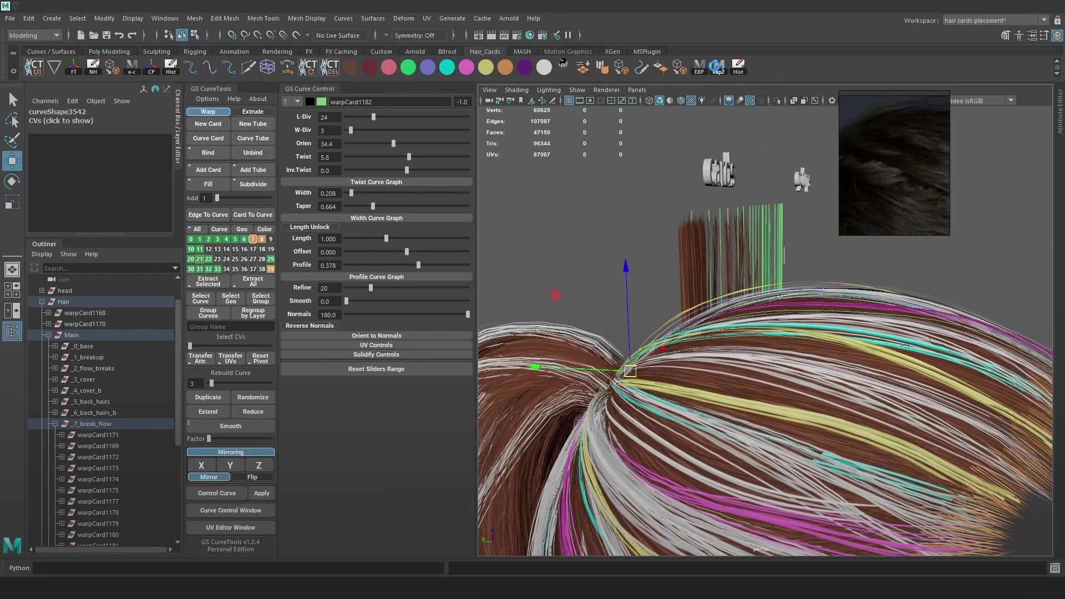
- Inspect the updated break-flow cards in Toolbag from several angles and return to Maya
{"action": "key", "text": "alt+Tab"}
{"action": "left_click_drag", "start_coordinate": [675, 344], "coordinate": [775, 335]}
{"action": "left_click_drag", "start_coordinate": [684, 233], "coordinate": [680, 258]}
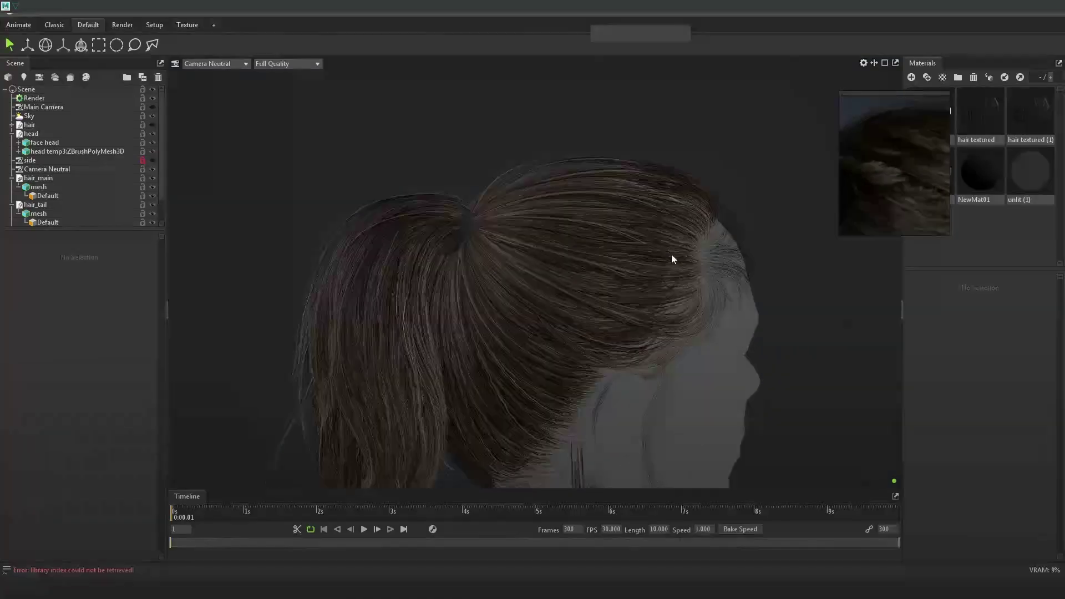
{"action": "left_click_drag", "start_coordinate": [504, 230], "coordinate": [768, 225]}
{"action": "key", "text": "alt+Tab"}
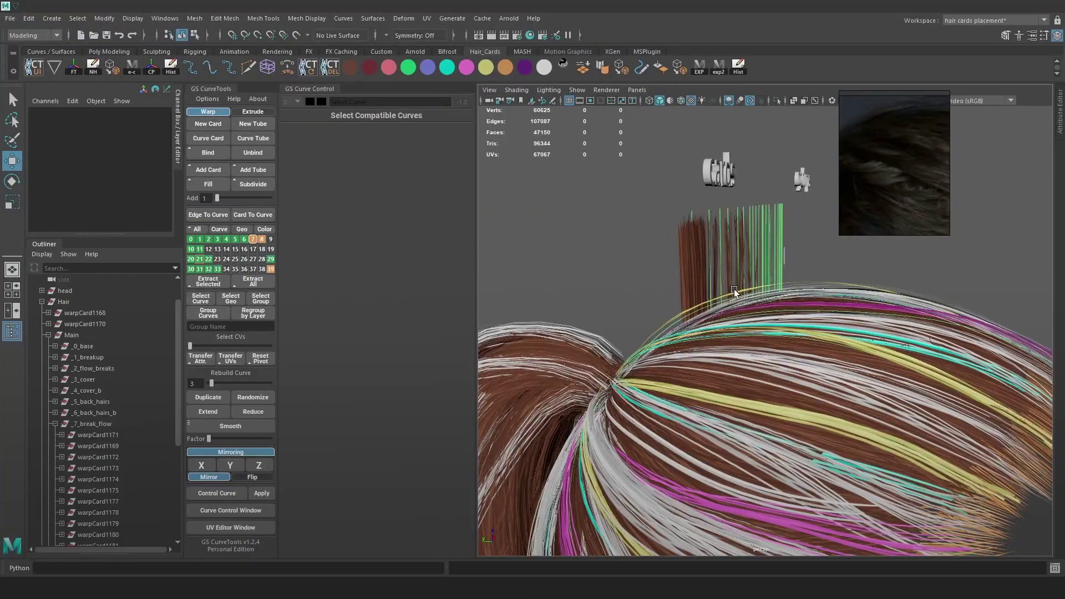
- Reselect the top yellow card's curve and pick its control point over the crown
{"action": "left_click", "coordinate": [701, 306]}
{"action": "left_click", "coordinate": [661, 251]}
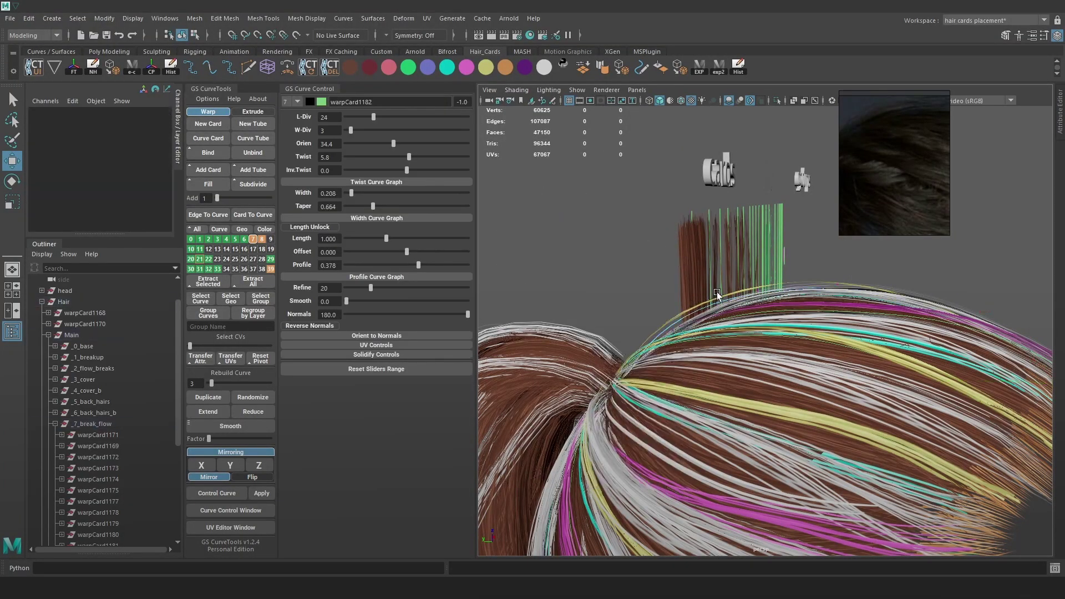
{"action": "key", "text": "4"}
{"action": "left_click", "coordinate": [684, 311]}
{"action": "key", "text": "6"}
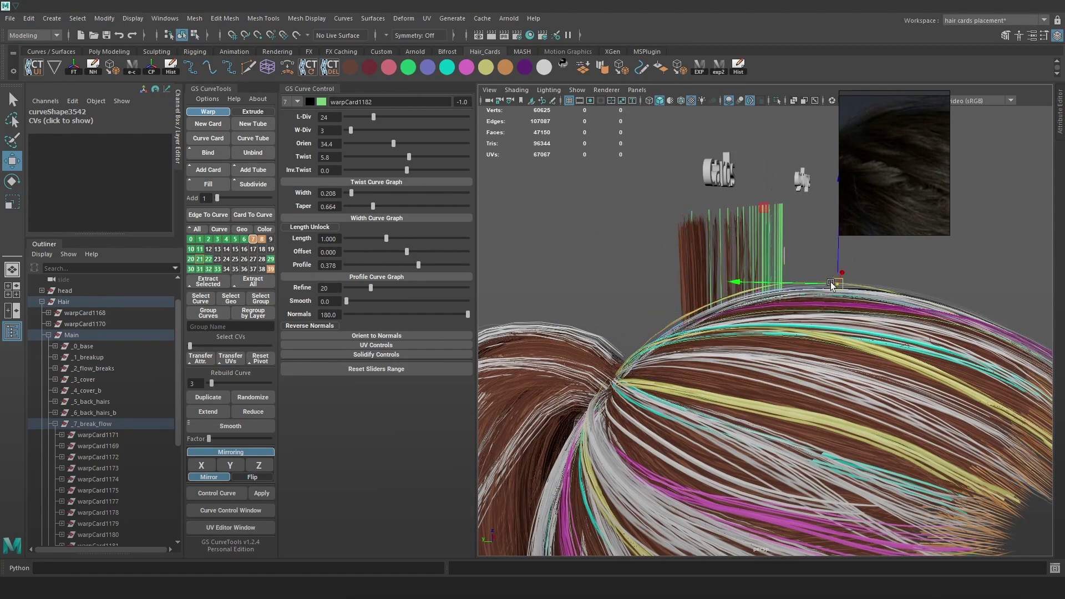
{"action": "key", "text": "4"}
{"action": "left_click", "coordinate": [759, 297]}
{"action": "key", "text": "6"}
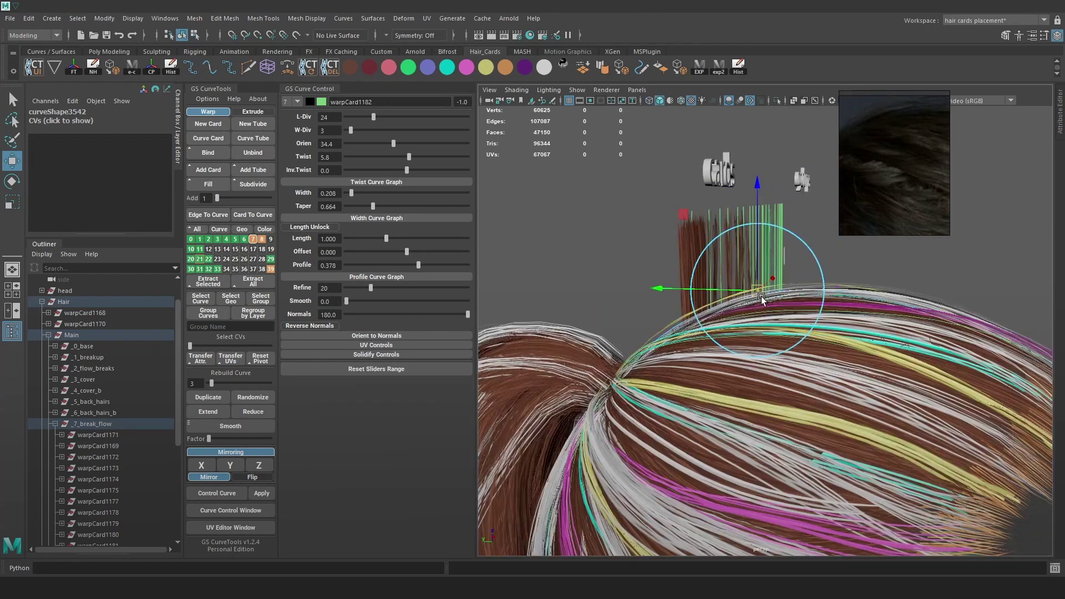
- Examine the opposite side of the groom in Maya and in the Toolbag render
{"action": "left_click_drag", "start_coordinate": [729, 327], "coordinate": [717, 304], "text": "alt"}
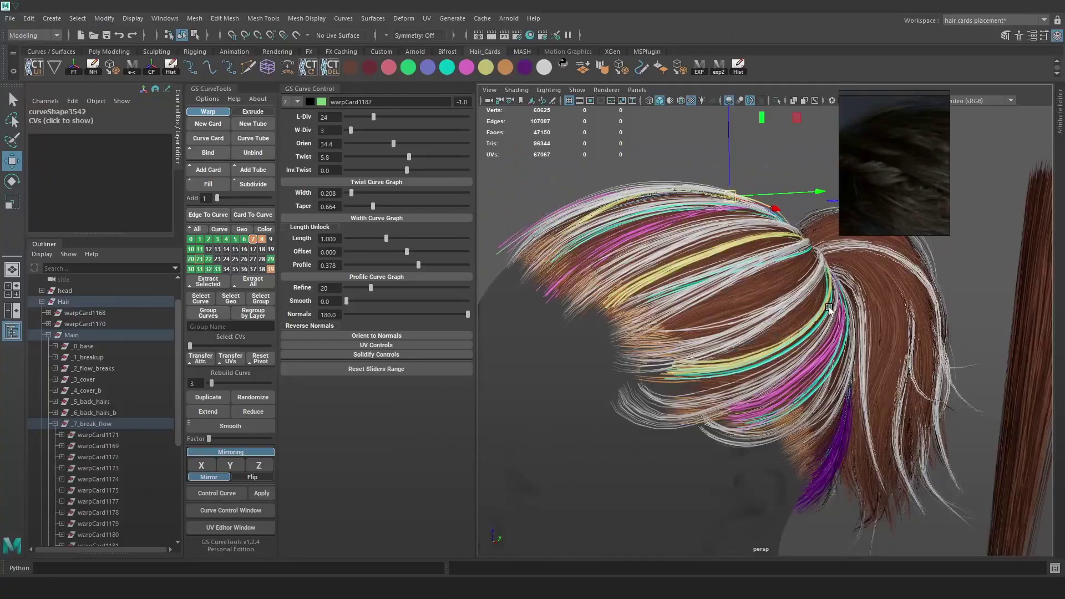
{"action": "left_click_drag", "start_coordinate": [828, 307], "coordinate": [776, 308], "text": "alt"}
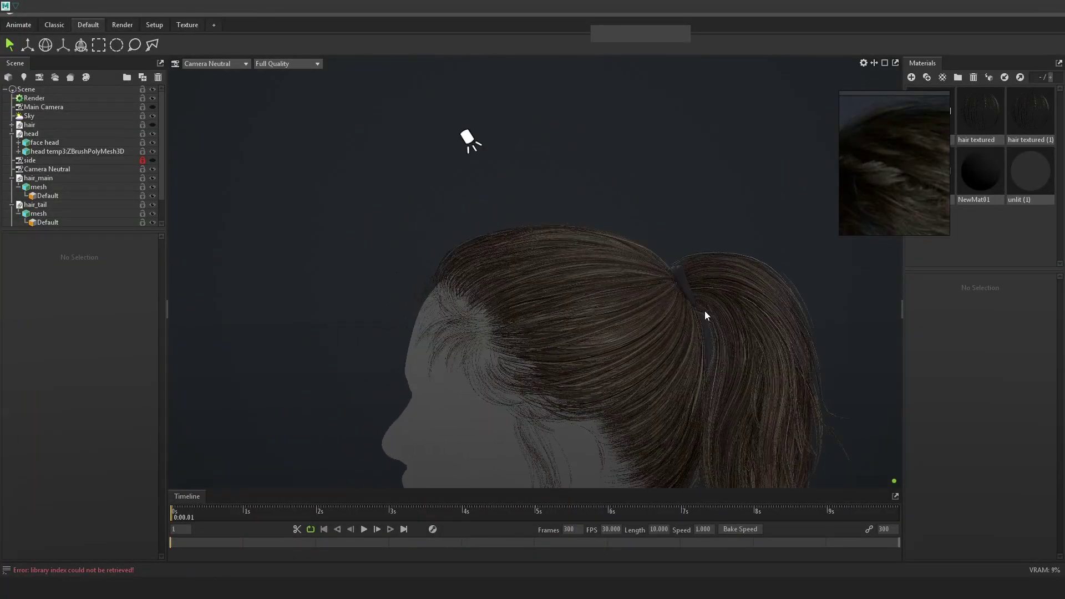
{"action": "key", "text": "alt+Tab"}
- Select the upper and lower break-flow curves on the side and fill one new card between them
{"action": "key", "text": "4"}
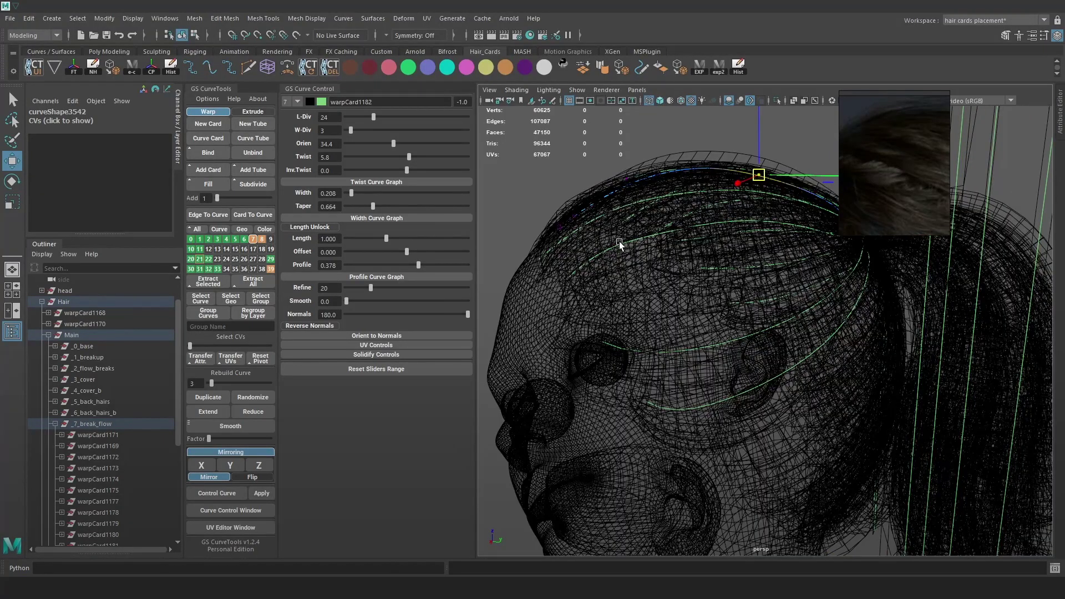
{"action": "left_click", "coordinate": [621, 244]}
{"action": "left_click", "coordinate": [648, 351], "text": "shift"}
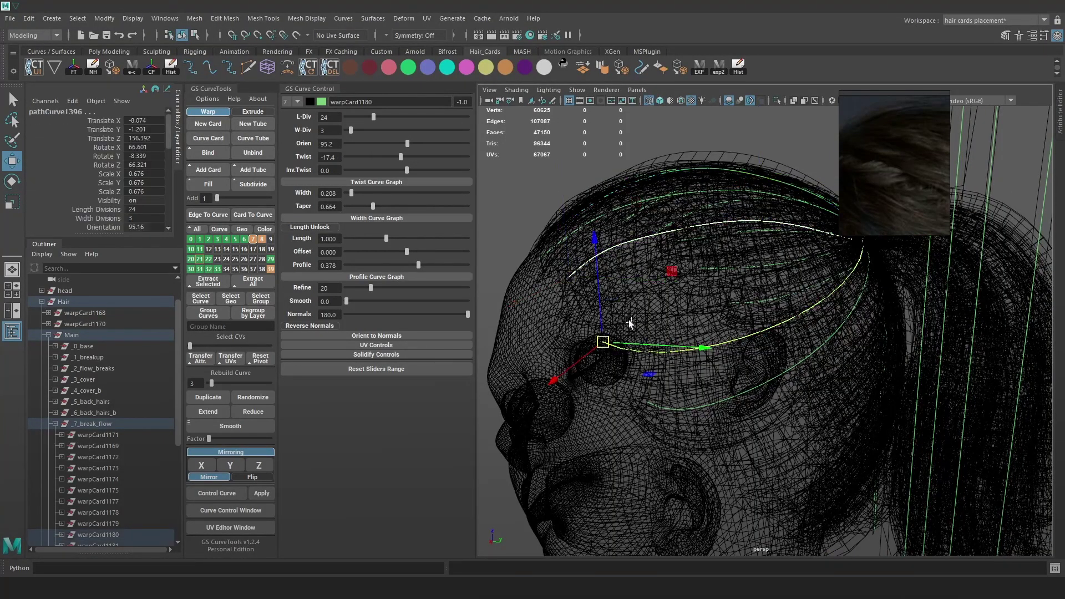
{"action": "left_click", "coordinate": [214, 185]}
{"action": "key", "text": "5"}
{"action": "key", "text": "4"}
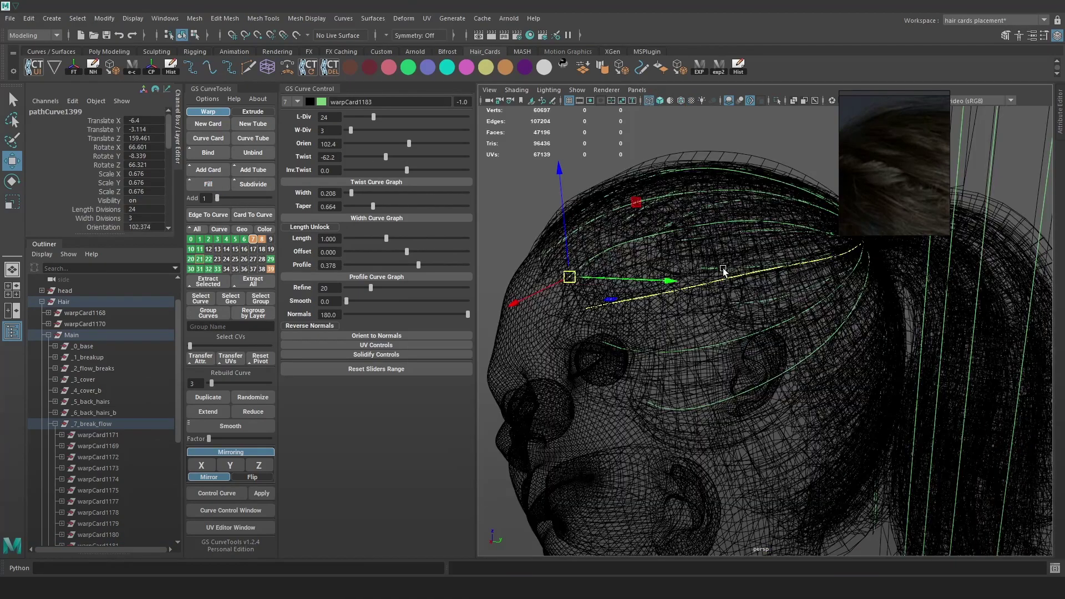
- Reshape the yellow flow card warpCard1183 on the side of the head by adjusting its control points near the ponytail tie
{"action": "key", "text": "5"}
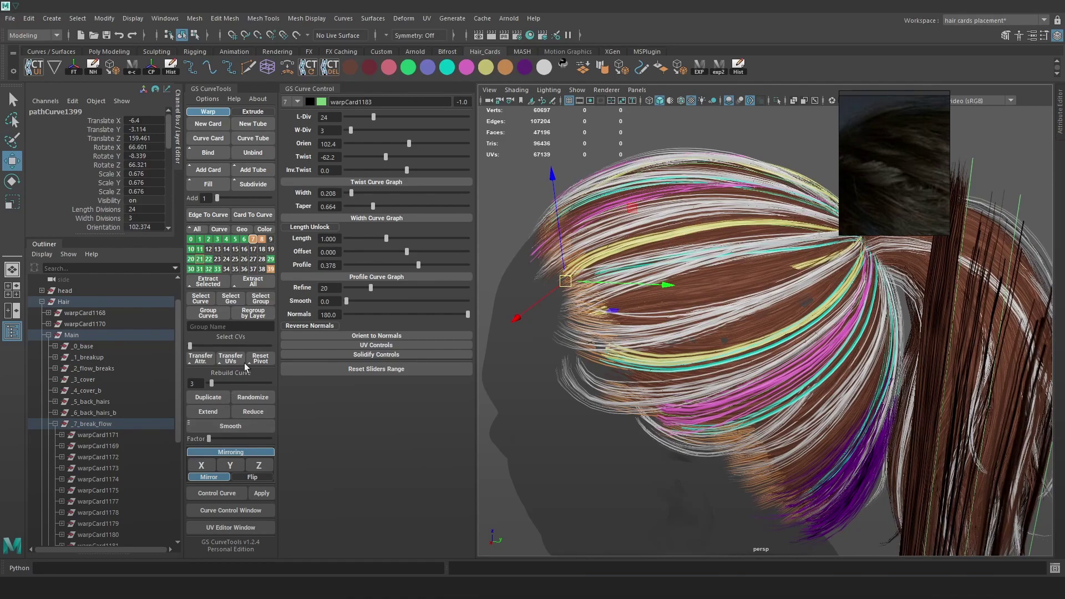
{"action": "left_click_drag", "start_coordinate": [557, 312], "coordinate": [869, 287]}
{"action": "right_click_drag", "start_coordinate": [918, 265], "coordinate": [881, 265]}
{"action": "mouse_move", "coordinate": [840, 292]}
{"action": "left_mouse_down", "text": "alt"}
{"action": "mouse_move", "coordinate": [778, 254]}
{"action": "mouse_move", "coordinate": [775, 292]}
{"action": "left_mouse_up", "text": "alt"}
{"action": "key", "text": "4"}
{"action": "left_click_drag", "start_coordinate": [776, 292], "coordinate": [730, 253]}
{"action": "key", "text": "5"}
{"action": "key", "text": "6"}
{"action": "left_click_drag", "start_coordinate": [763, 322], "coordinate": [827, 281], "text": "alt"}
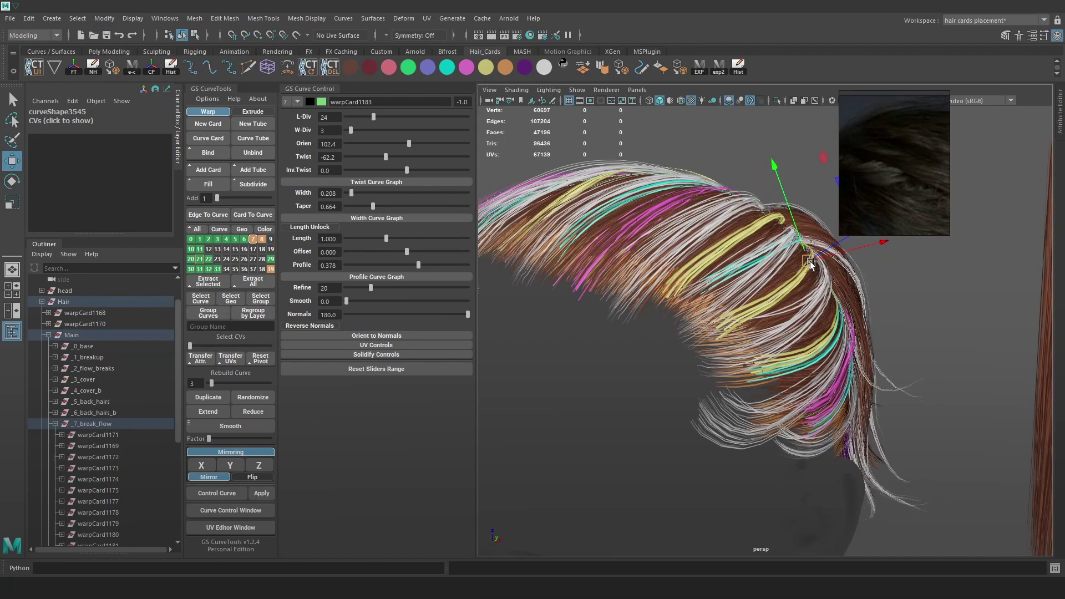
{"action": "right_click_drag", "start_coordinate": [818, 266], "coordinate": [873, 249]}
{"action": "left_click", "coordinate": [936, 319]}
{"action": "left_click_drag", "start_coordinate": [714, 288], "coordinate": [691, 304], "text": "alt"}
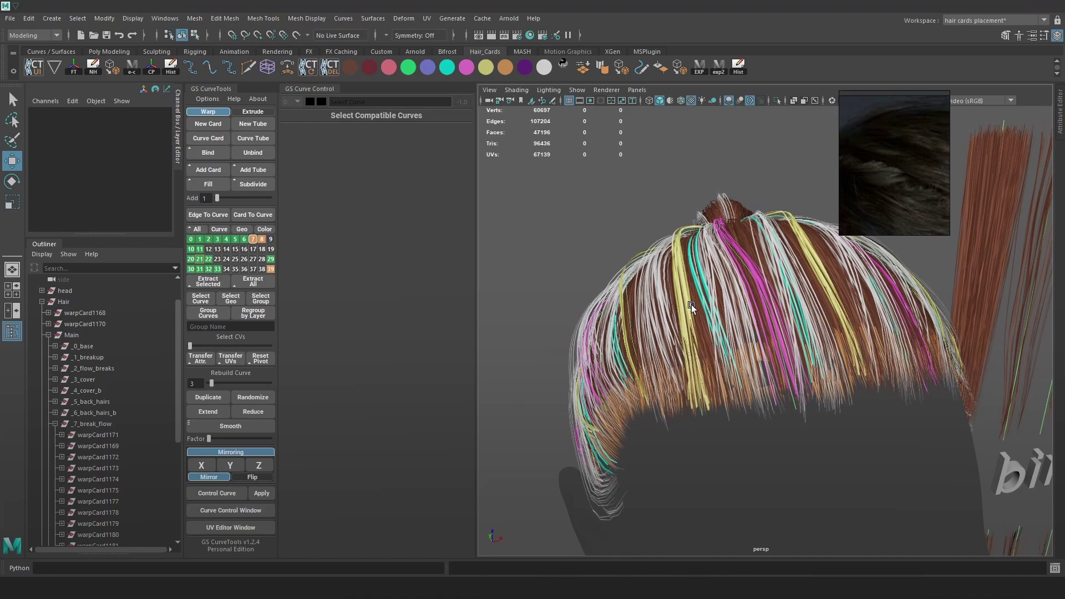
- Select warpCard1177 above the forehead and add the yellow side card warpCard1183 to the selection
{"action": "left_click", "coordinate": [673, 245]}
{"action": "left_click", "coordinate": [679, 247]}
{"action": "mouse_move", "coordinate": [705, 241]}
{"action": "left_mouse_down", "text": "alt"}
{"action": "mouse_move", "coordinate": [877, 299]}
{"action": "mouse_move", "coordinate": [829, 293]}
{"action": "mouse_move", "coordinate": [829, 328]}
{"action": "left_mouse_up", "text": "alt"}
{"action": "key", "text": "4"}
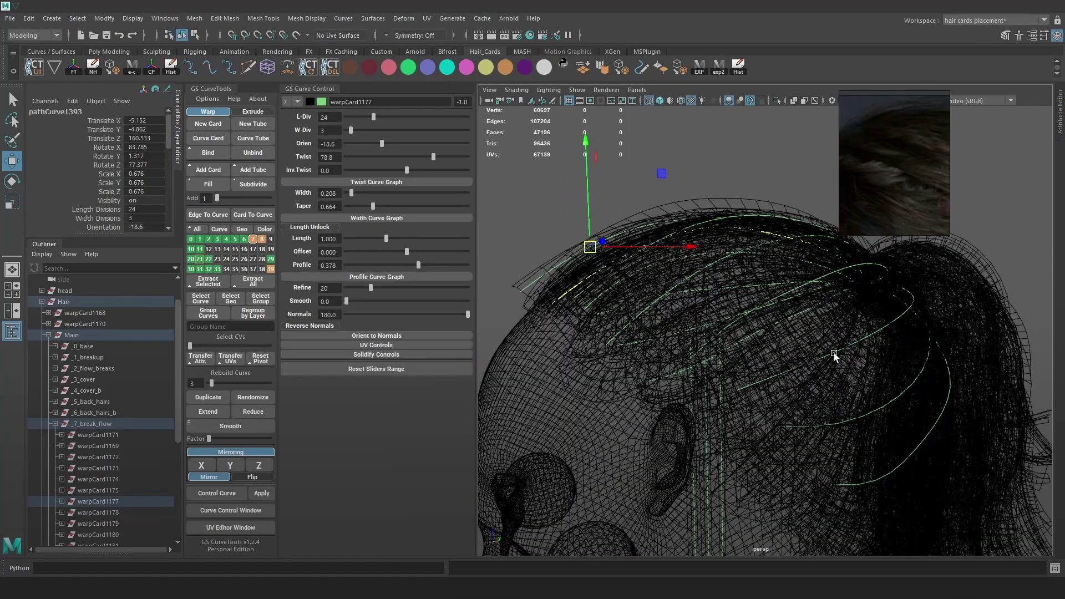
{"action": "left_click", "coordinate": [834, 348]}
{"action": "key", "text": "6"}
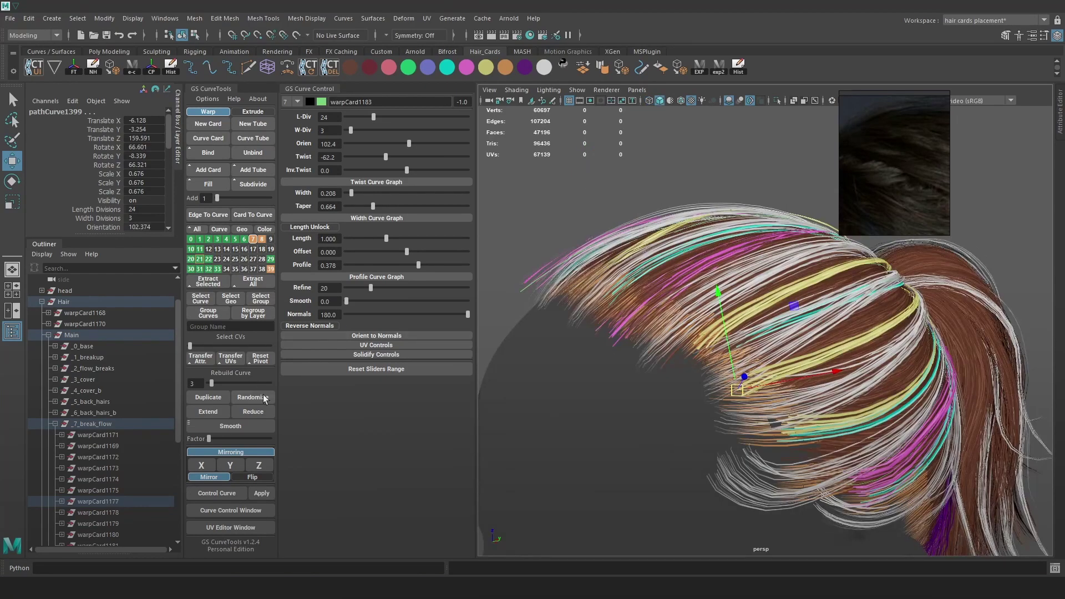
- Raise a control point in the middle of warpCard1183's curve to bend the yellow strand upward
{"action": "left_click_drag", "start_coordinate": [871, 322], "coordinate": [737, 333], "text": "alt"}
{"action": "left_click", "coordinate": [787, 344]}
{"action": "key", "text": "ctrl+z"}
{"action": "right_click_drag", "start_coordinate": [785, 157], "coordinate": [723, 156]}
{"action": "key", "text": "4"}
{"action": "left_click_drag", "start_coordinate": [673, 361], "coordinate": [637, 387]}
{"action": "key", "text": "6"}
{"action": "key", "text": "e"}
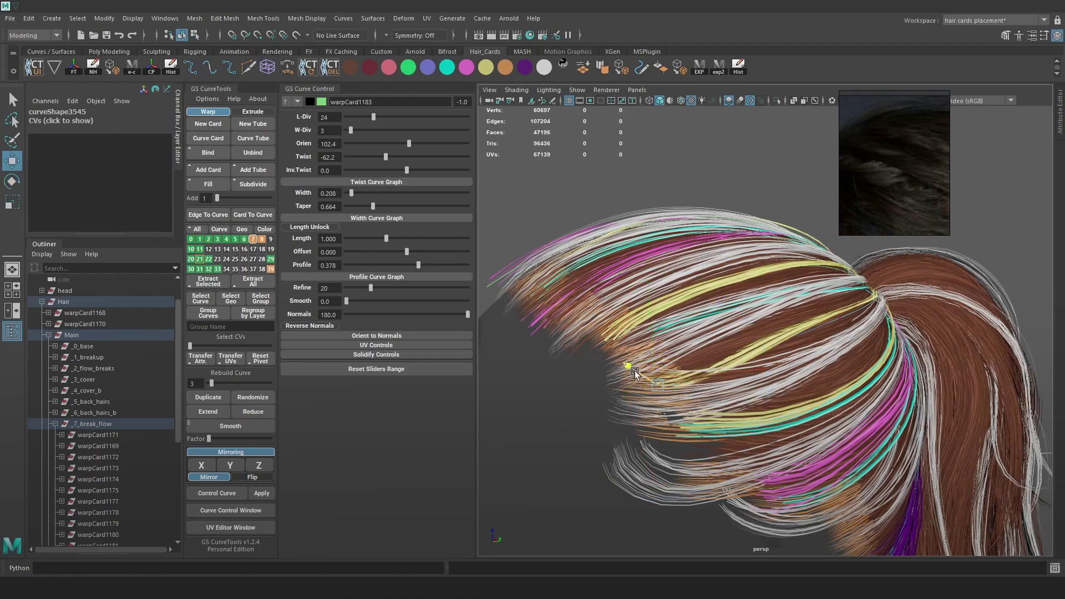
{"action": "key", "text": "4"}
{"action": "key", "text": "6"}
{"action": "key", "text": "w"}
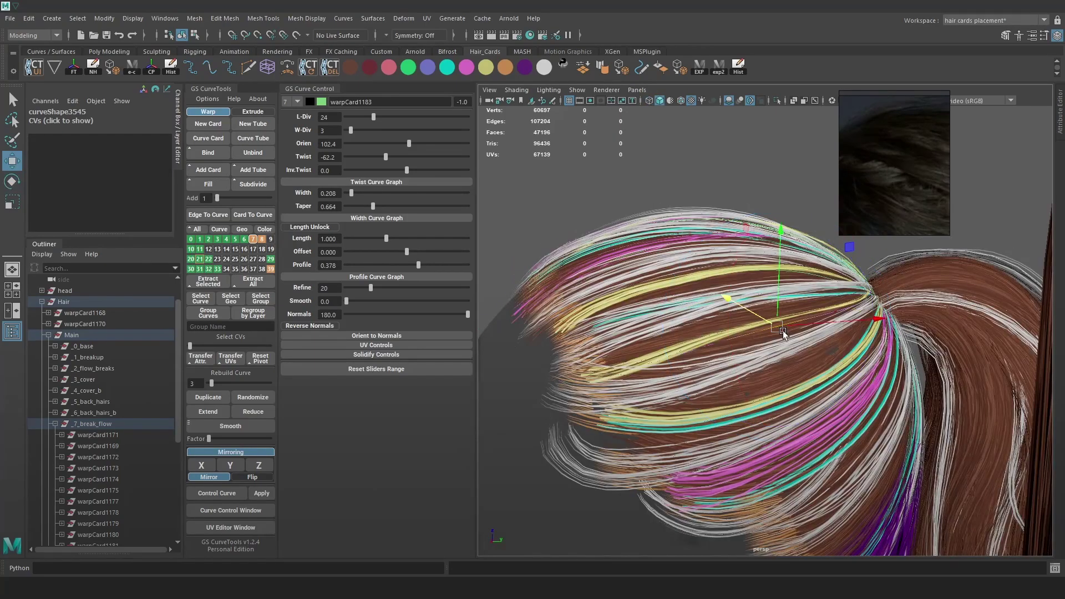
{"action": "left_click_drag", "start_coordinate": [775, 331], "coordinate": [775, 312]}
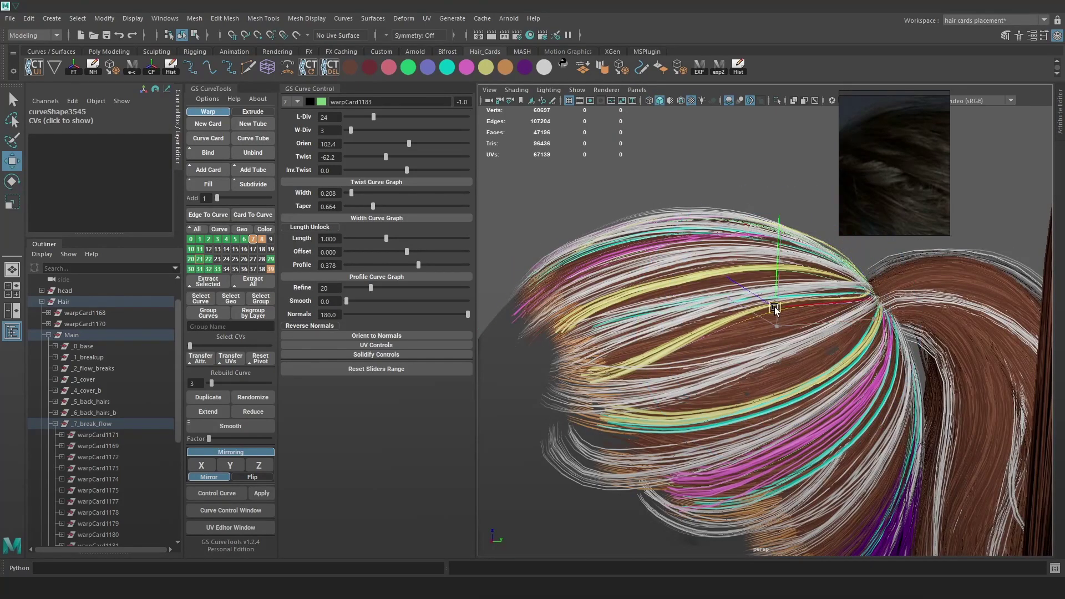
- Undo the last control-point change on the yellow card, readjust its middle section and deselect it
{"action": "left_click_drag", "start_coordinate": [841, 321], "coordinate": [817, 351], "text": "alt"}
{"action": "key", "text": "4"}
{"action": "key", "text": "6"}
{"action": "key", "text": "ctrl+z"}
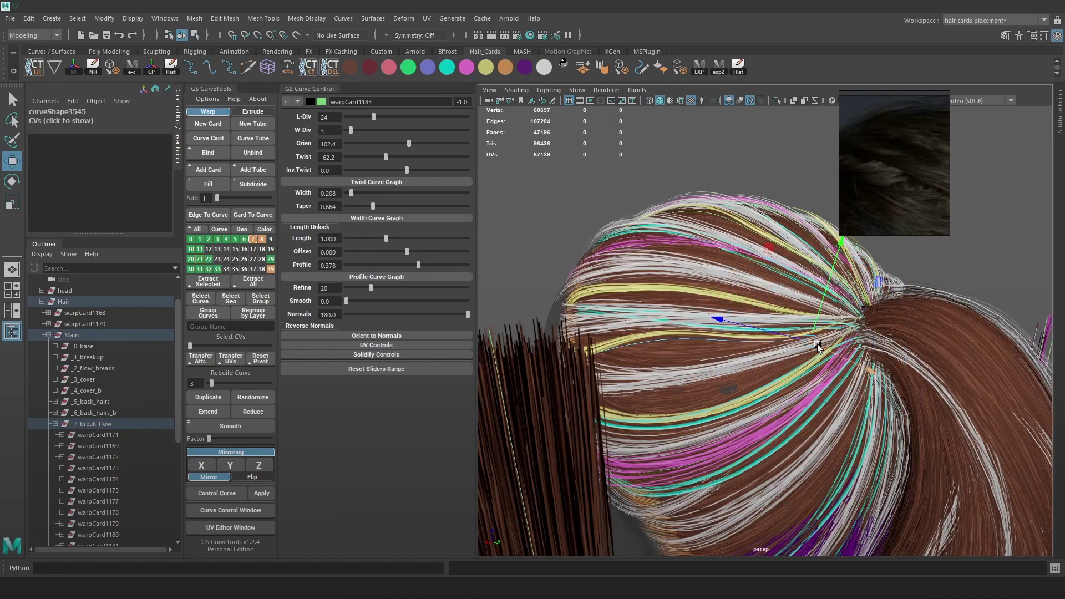
{"action": "key", "text": "4"}
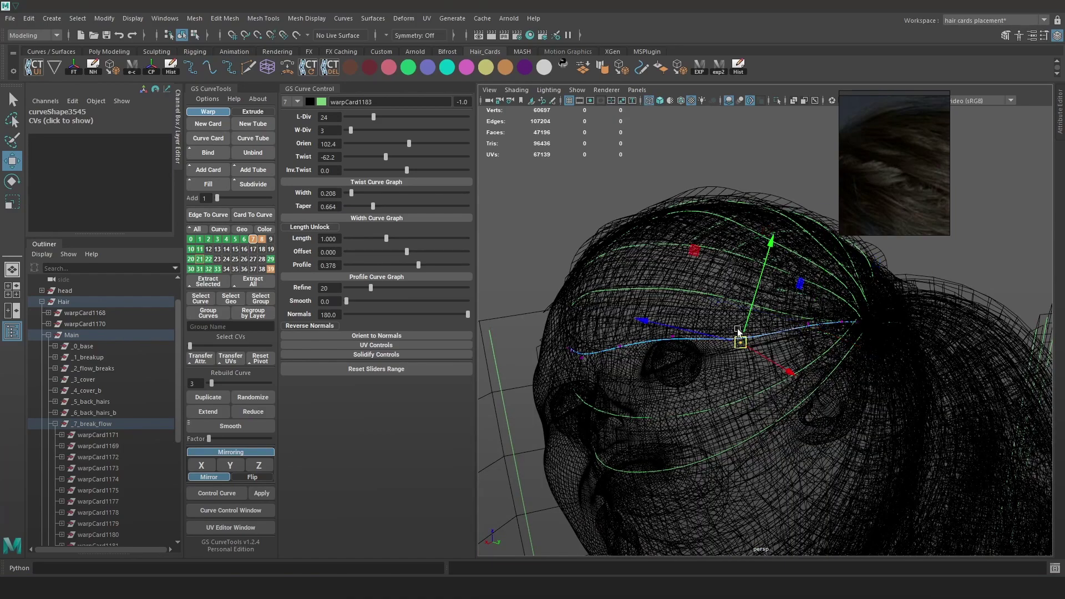
{"action": "key", "text": "6"}
{"action": "left_click_drag", "start_coordinate": [721, 339], "coordinate": [650, 348], "text": "alt"}
{"action": "left_click_drag", "start_coordinate": [866, 295], "coordinate": [859, 293], "text": "alt"}
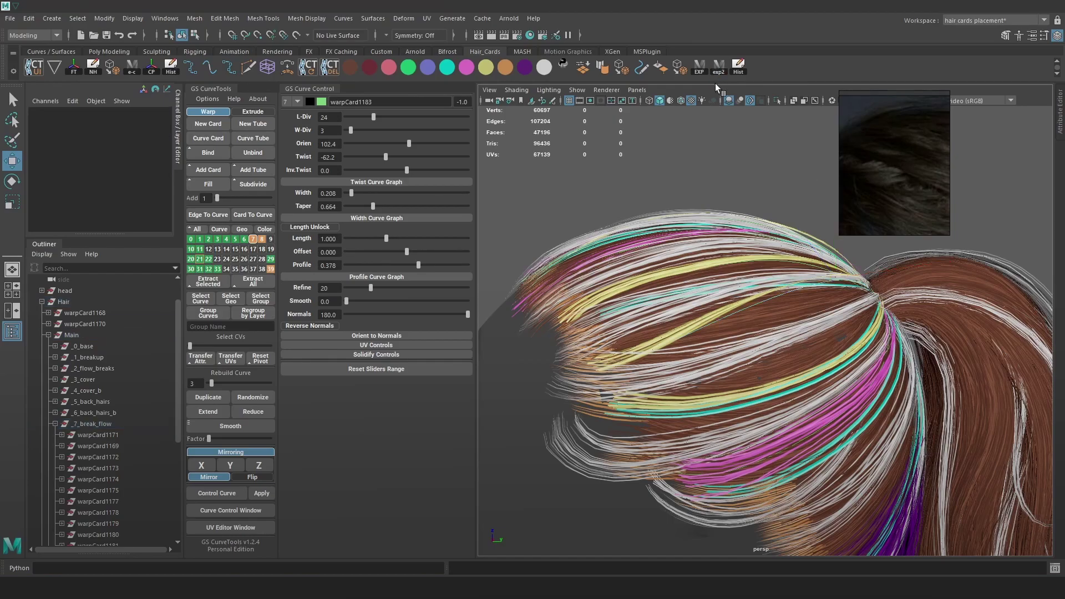
- Switch to Marmoset Toolbag to examine the rendered side hair flow, and return to Maya
{"action": "key", "text": "alt+Tab"}
{"action": "mouse_move", "coordinate": [632, 321]}
{"action": "left_mouse_down"}
{"action": "mouse_move", "coordinate": [612, 289]}
{"action": "mouse_move", "coordinate": [651, 317]}
{"action": "left_mouse_up"}
{"action": "key", "text": "alt+Tab"}
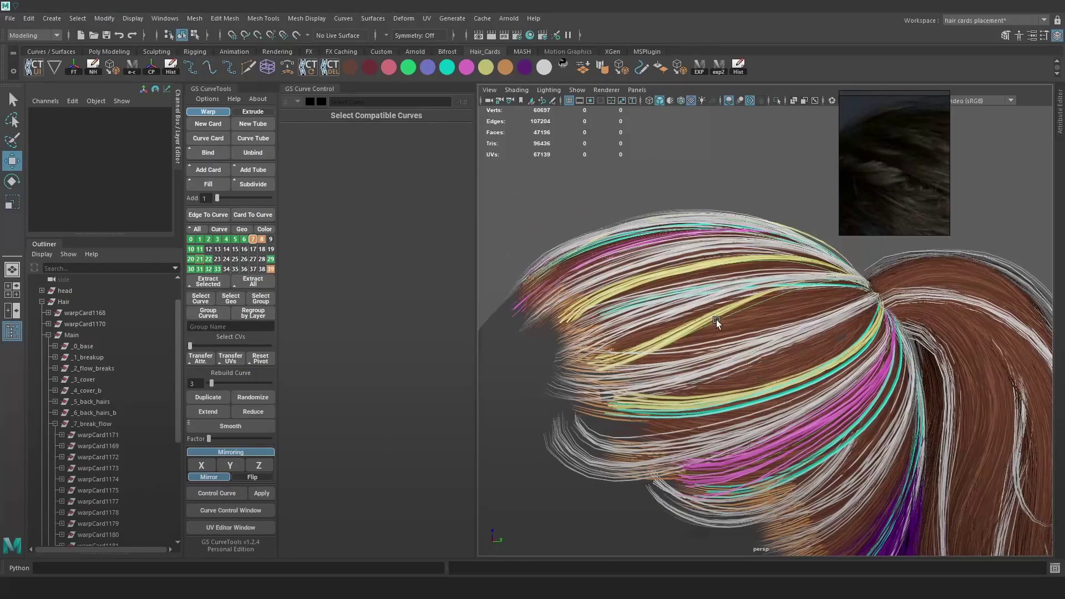
- Select the yellow side card and nudge its middle control points, undoing the attempted move close to the tie
{"action": "left_click", "coordinate": [728, 314]}
{"action": "right_click_drag", "start_coordinate": [781, 136], "coordinate": [719, 133]}
{"action": "key", "text": "4"}
{"action": "mouse_move", "coordinate": [799, 276]}
{"action": "left_mouse_down"}
{"action": "mouse_move", "coordinate": [744, 307]}
{"action": "mouse_move", "coordinate": [797, 304]}
{"action": "left_mouse_up"}
{"action": "key", "text": "6"}
{"action": "key", "text": "ctrl+z"}
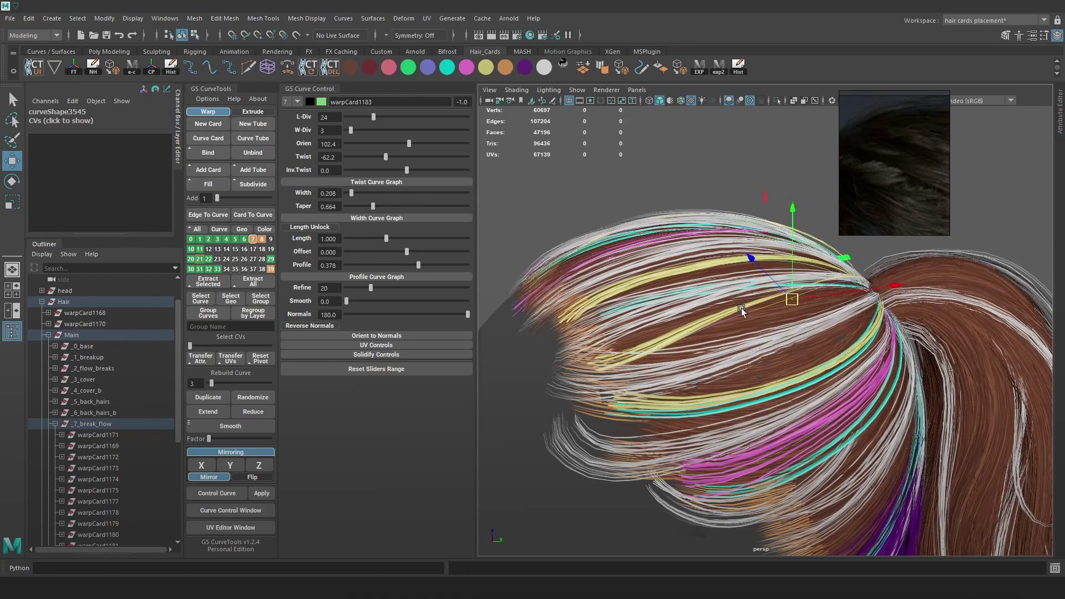
{"action": "key", "text": "4"}
{"action": "left_click_drag", "start_coordinate": [720, 324], "coordinate": [725, 331]}
{"action": "key", "text": "6"}
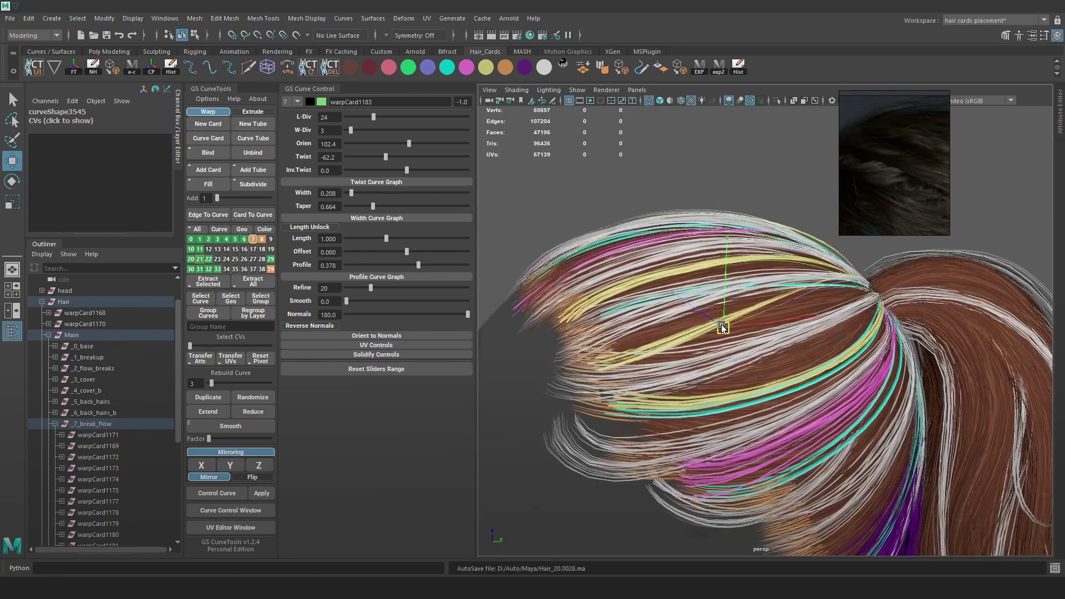
{"action": "key", "text": "4"}
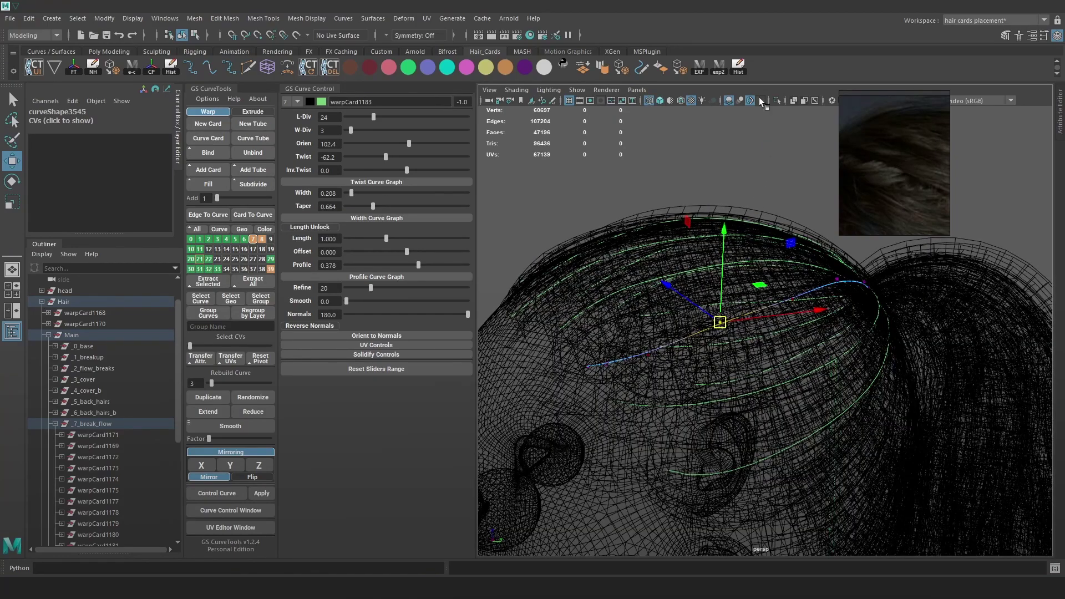
{"action": "left_click", "coordinate": [780, 363]}
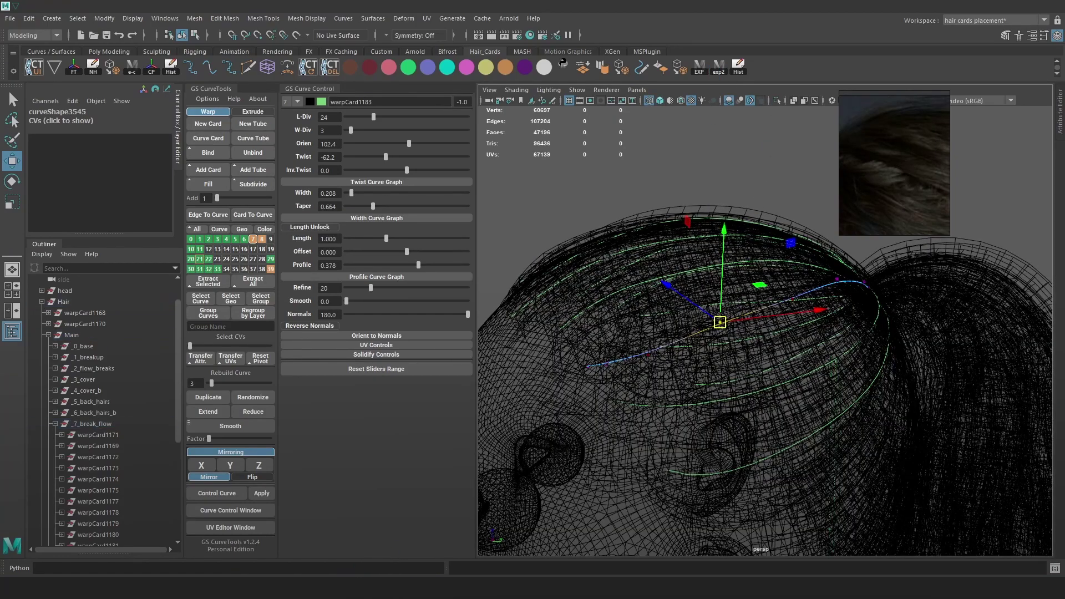
- Compare the side hair flow with the Marmoset Toolbag render, and return to Maya to check the cards in wireframe and textured display
{"action": "key", "text": "alt+Tab"}
{"action": "left_click_drag", "start_coordinate": [736, 349], "coordinate": [738, 313]}
{"action": "key", "text": "alt+Tab"}
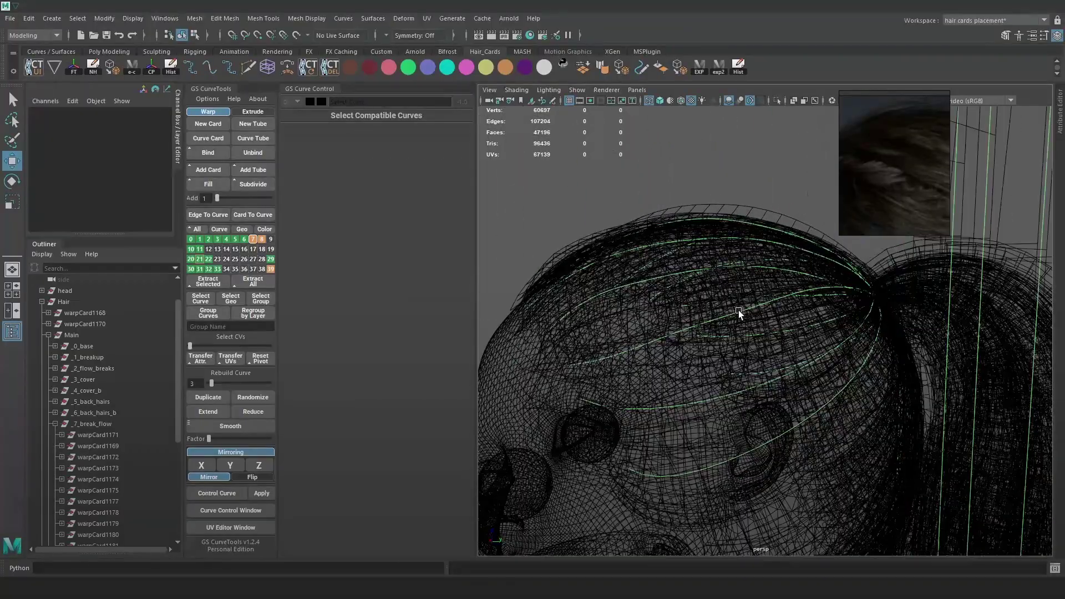
{"action": "key", "text": "5"}
{"action": "key", "text": "4"}
{"action": "key", "text": "5"}
{"action": "key", "text": "6"}
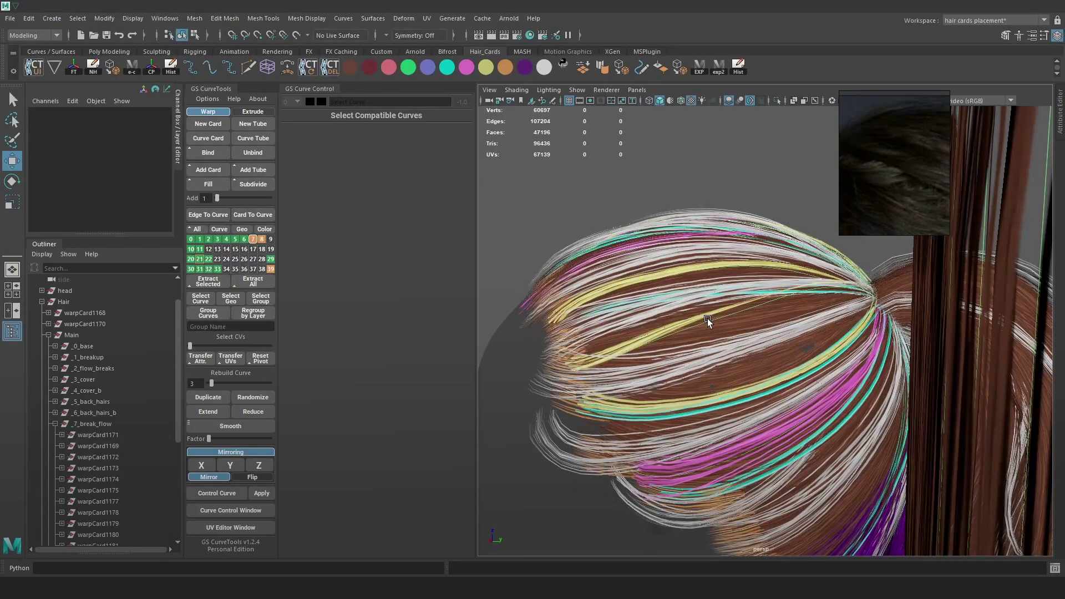
- Lower the yellow side card's control points near the ponytail tie, check its shape and deselect it
{"action": "left_click", "coordinate": [707, 320]}
{"action": "right_click_drag", "start_coordinate": [780, 143], "coordinate": [738, 144]}
{"action": "left_click_drag", "start_coordinate": [743, 211], "coordinate": [808, 261], "text": "alt"}
{"action": "key", "text": "5"}
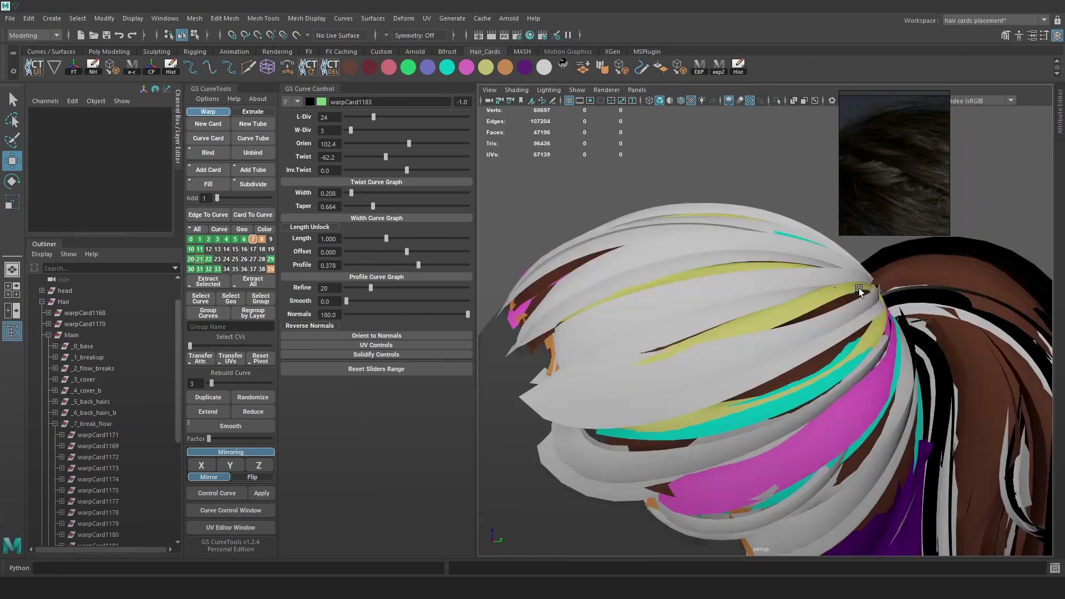
{"action": "left_click_drag", "start_coordinate": [872, 329], "coordinate": [771, 232]}
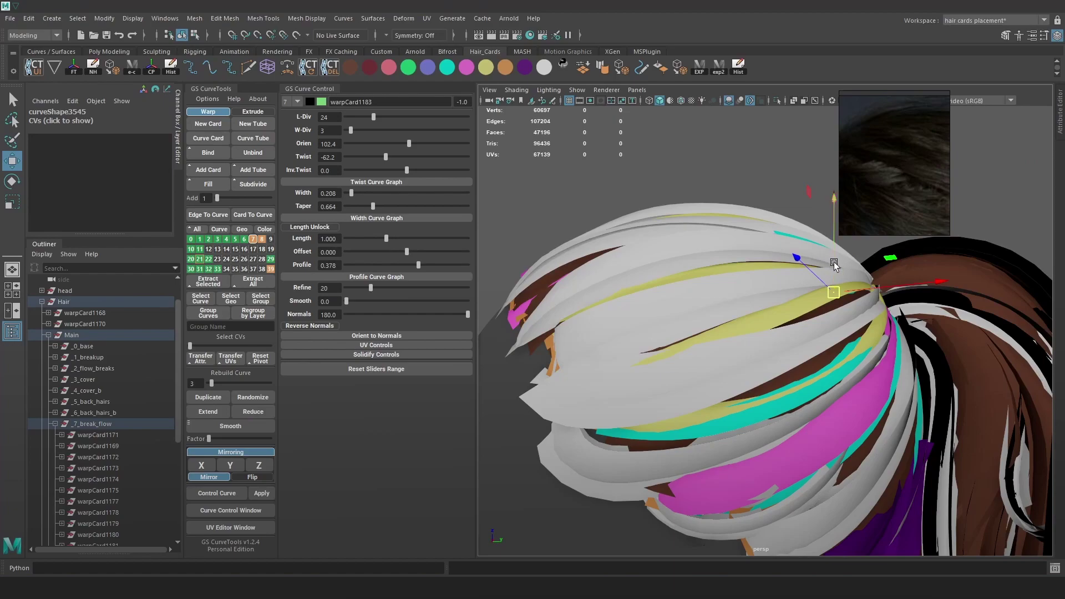
{"action": "key", "text": "6"}
{"action": "left_click_drag", "start_coordinate": [845, 273], "coordinate": [843, 281]}
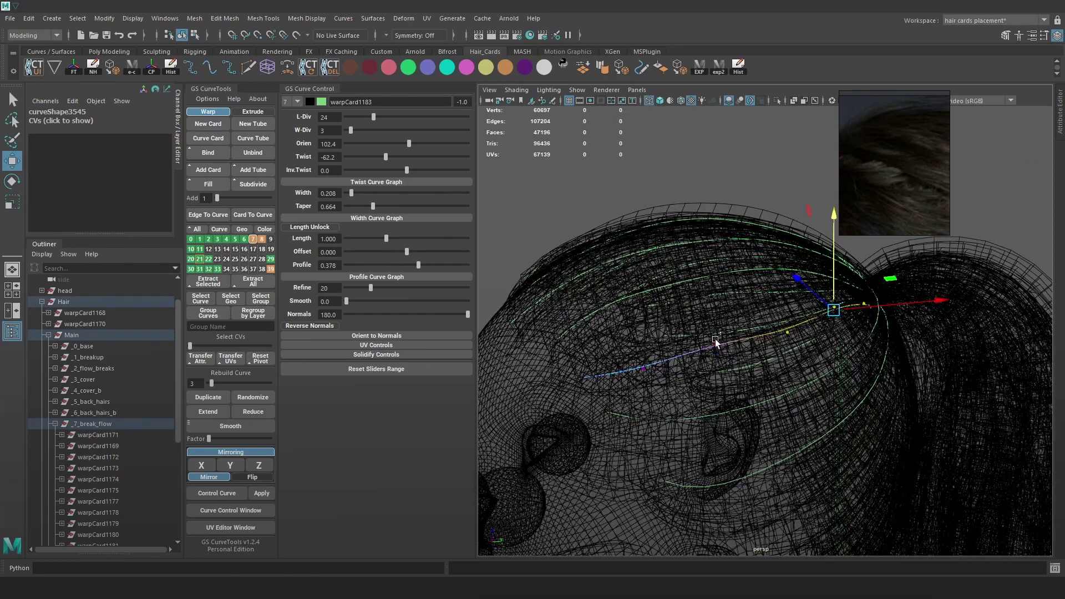
{"action": "left_click", "coordinate": [712, 344]}
{"action": "key", "text": "6"}
{"action": "left_click_drag", "start_coordinate": [692, 349], "coordinate": [916, 301], "text": "alt"}
{"action": "left_click", "coordinate": [985, 253]}
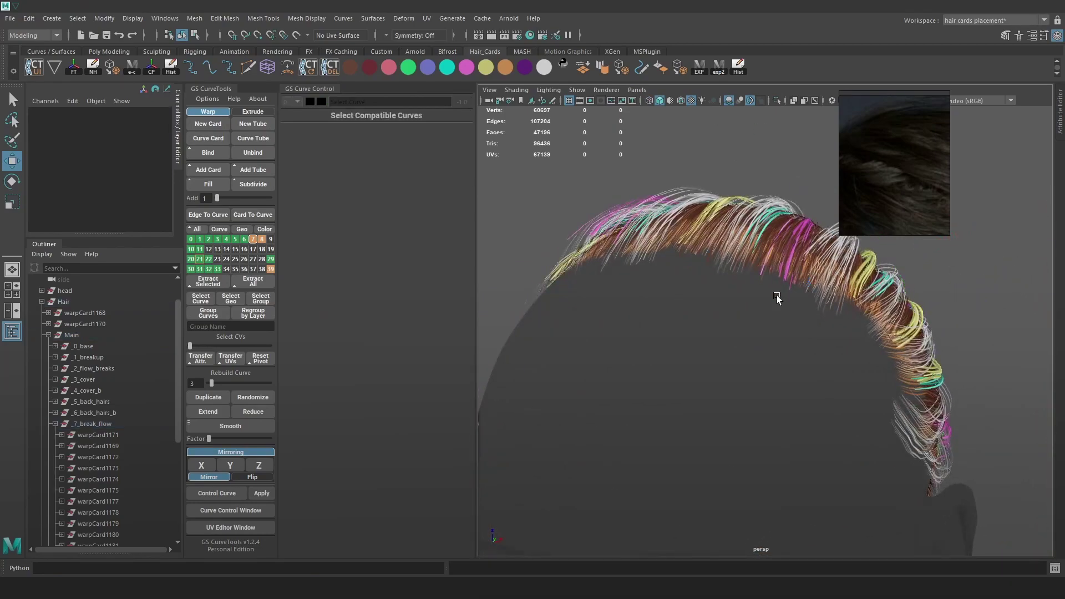
- Set warpCard1183's twist to 15.8 and adjust the middle control points of its curve
{"action": "key", "text": "alt+Tab"}
{"action": "right_click_drag", "start_coordinate": [688, 245], "coordinate": [679, 282], "text": "alt"}
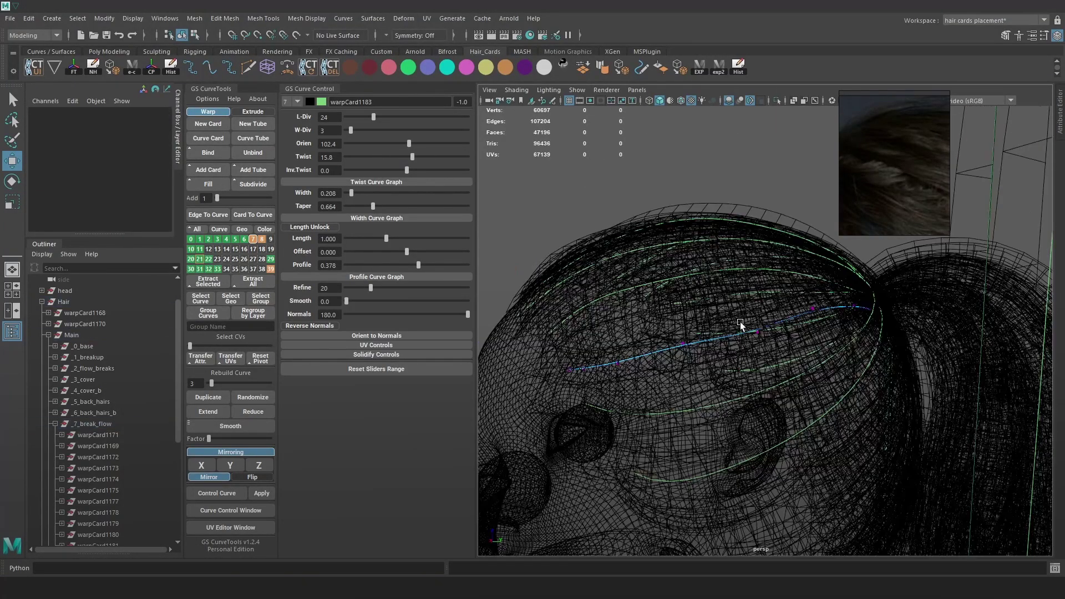
{"action": "left_click", "coordinate": [708, 325]}
{"action": "left_click_drag", "start_coordinate": [723, 340], "coordinate": [775, 203]}
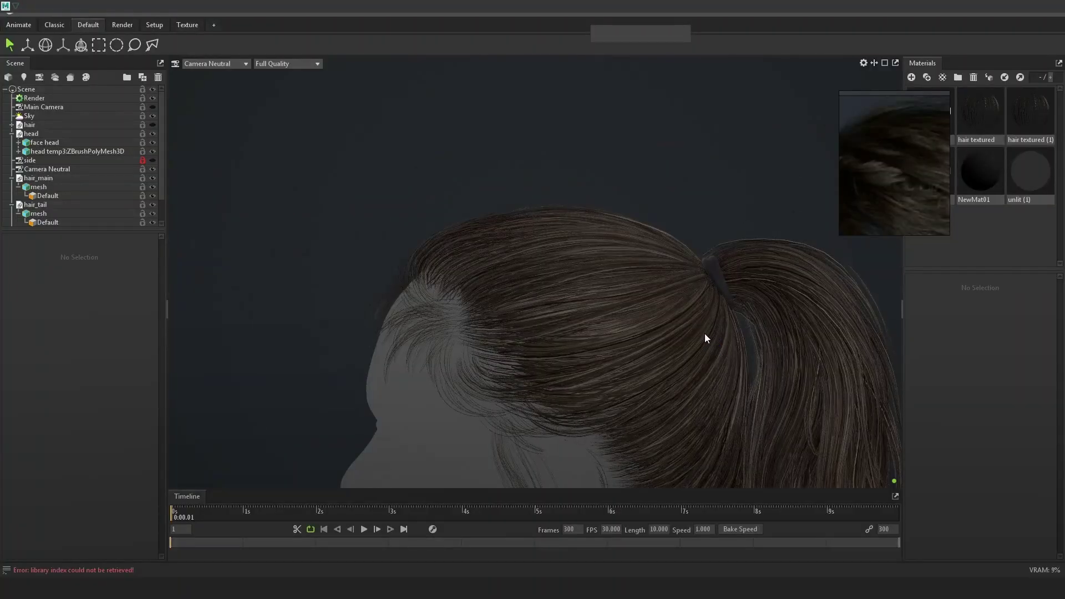
- Inspect the rendered hair from the opposite side, switch back to Maya and delete the three spare magenta cards beside the head
{"action": "left_click_drag", "start_coordinate": [868, 329], "coordinate": [726, 332]}
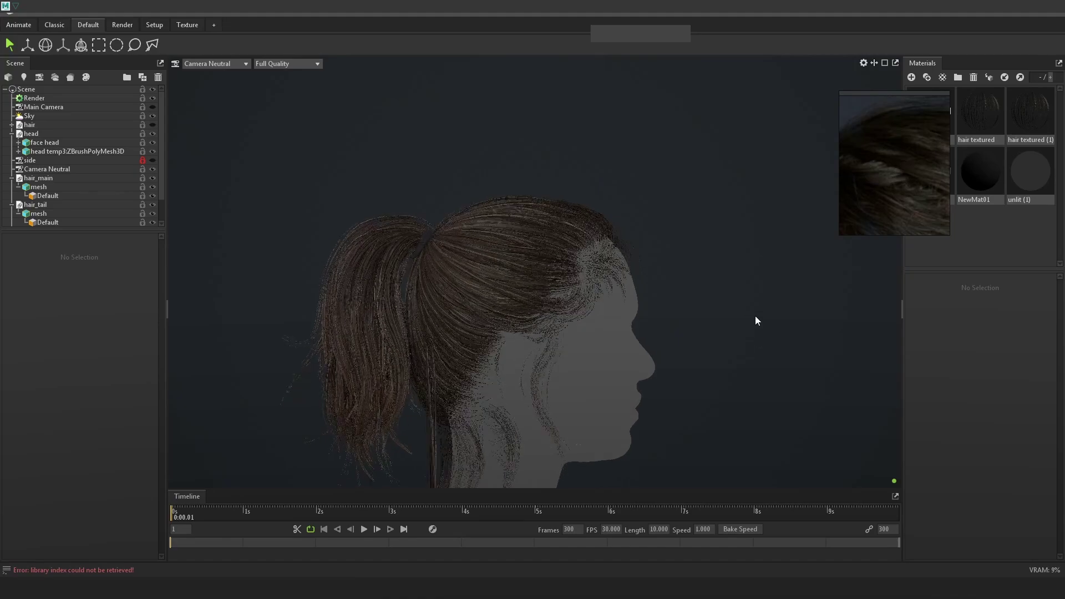
{"action": "key", "text": "alt+Tab"}
{"action": "scroll", "coordinate": [782, 341], "scroll_direction": "down", "scroll_amount": 6}
{"action": "left_click_drag", "start_coordinate": [782, 341], "coordinate": [749, 331], "text": "alt"}
{"action": "middle_click_drag", "start_coordinate": [750, 332], "coordinate": [802, 288], "text": "alt"}
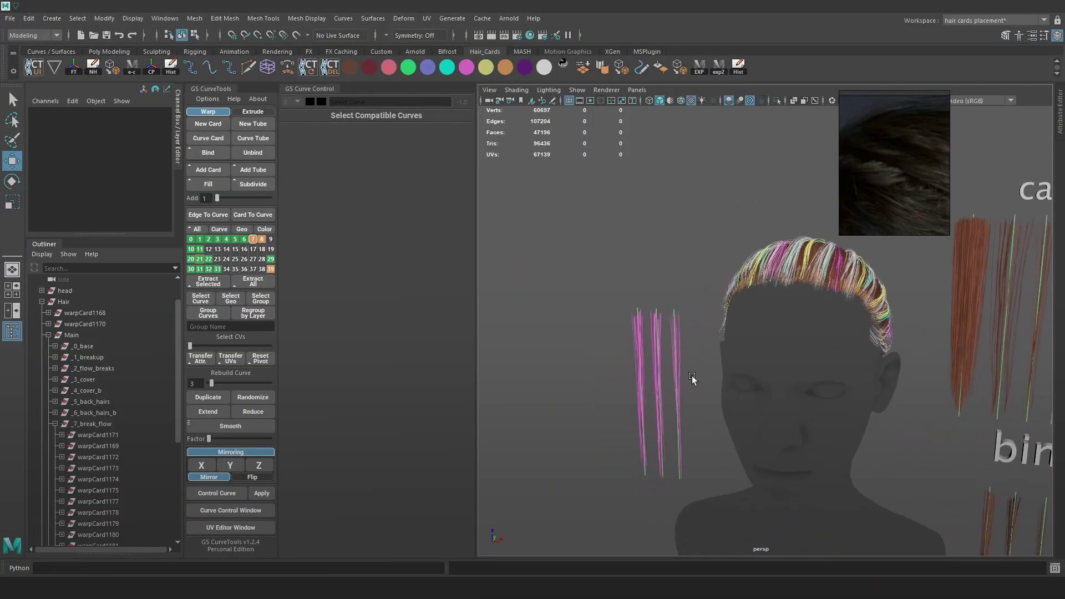
{"action": "left_click_drag", "start_coordinate": [690, 381], "coordinate": [582, 269]}
{"action": "key", "text": "Up"}
{"action": "key", "text": "Delete"}
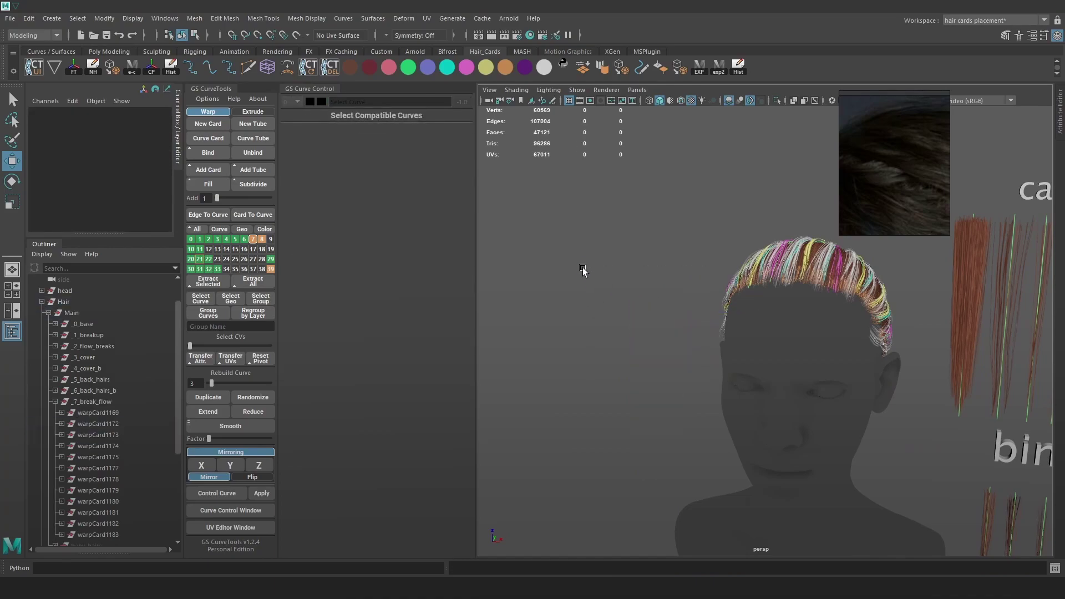
- Duplicate warpCard1177 and move the copy beneath the ponytail, to about X -3.9, Y 6.9, Z 146.9
{"action": "left_click_drag", "start_coordinate": [834, 271], "coordinate": [627, 294], "text": "alt"}
{"action": "right_click_drag", "start_coordinate": [627, 293], "coordinate": [797, 330], "text": "alt"}
{"action": "left_click_drag", "start_coordinate": [796, 329], "coordinate": [772, 223], "text": "alt"}
{"action": "key", "text": "4"}
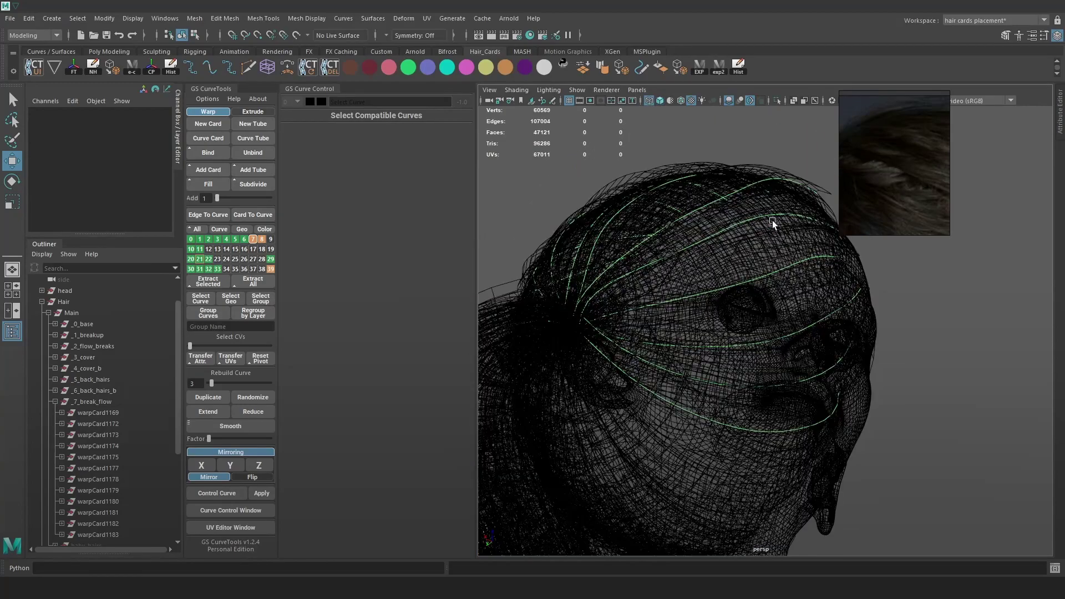
{"action": "left_click", "coordinate": [773, 219]}
{"action": "key", "text": "6"}
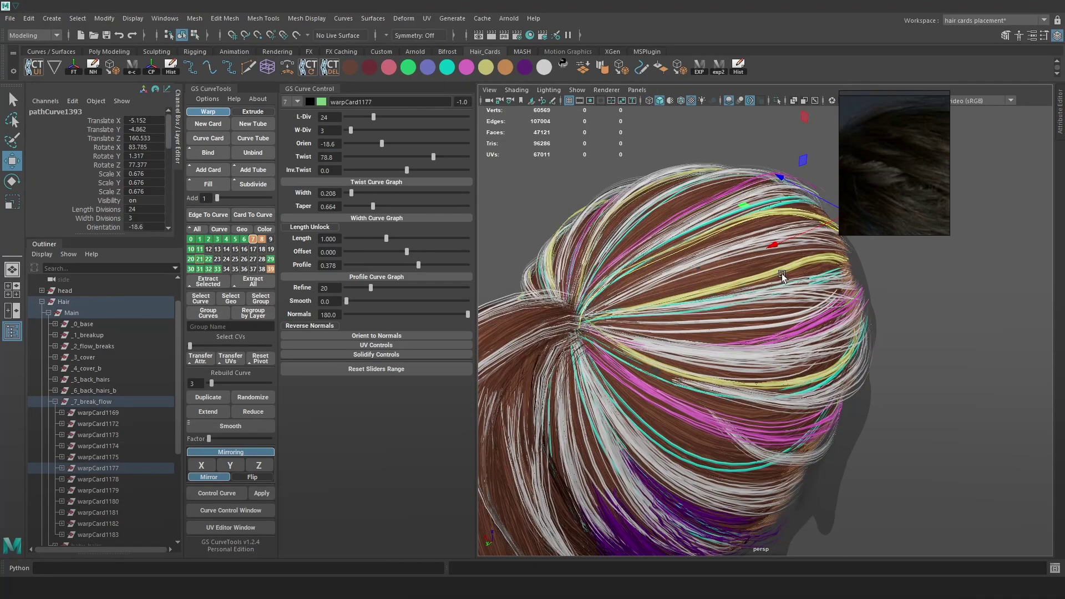
{"action": "left_click_drag", "start_coordinate": [789, 289], "coordinate": [796, 265], "text": "alt"}
{"action": "left_click_drag", "start_coordinate": [694, 493], "coordinate": [694, 489]}
{"action": "left_click_drag", "start_coordinate": [694, 489], "coordinate": [821, 337], "text": "alt"}
- Rotate the duplicated card under the ponytail to about X -29.7, Y -24.3, Z 76.4
{"action": "key", "text": "e"}
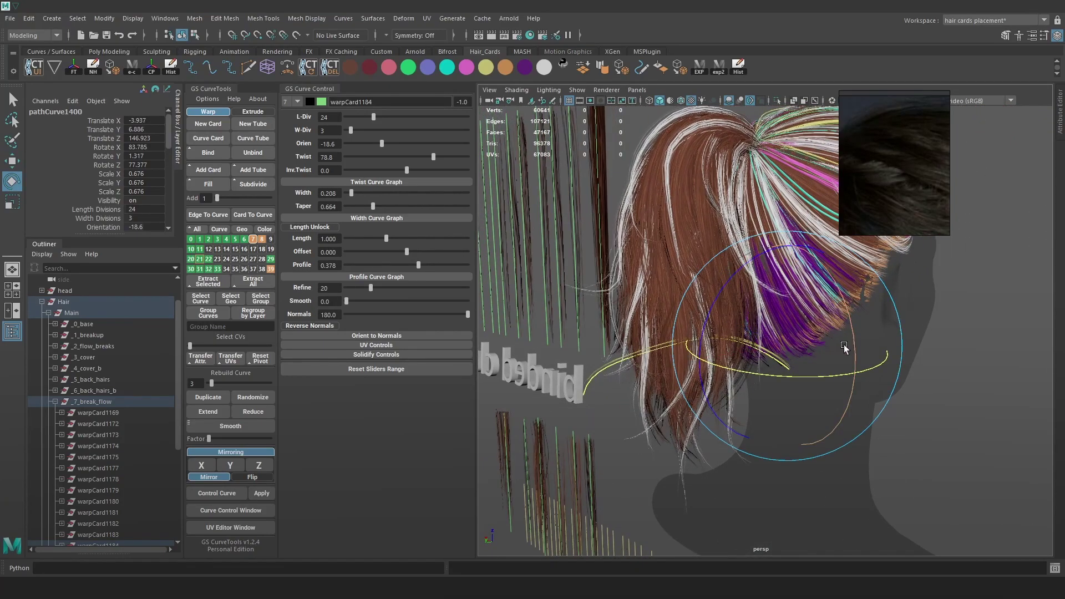
{"action": "left_click_drag", "start_coordinate": [858, 356], "coordinate": [848, 375]}
{"action": "left_click_drag", "start_coordinate": [865, 282], "coordinate": [794, 332]}
- Collapse the Main group's hierarchy and select the Tail group under Hair
{"action": "left_click", "coordinate": [48, 313]}
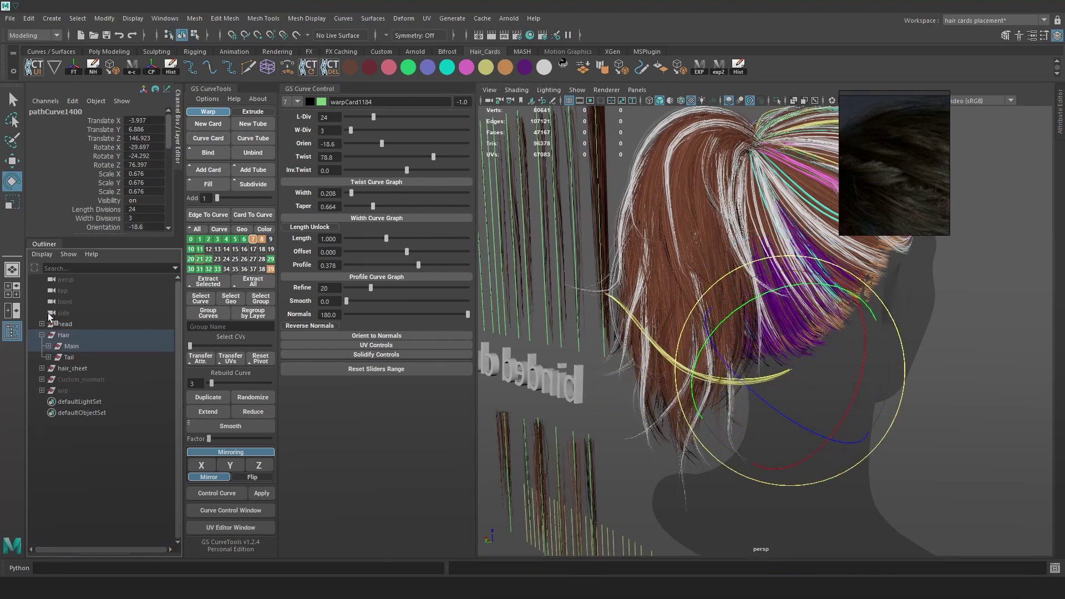
{"action": "left_click", "coordinate": [76, 359]}
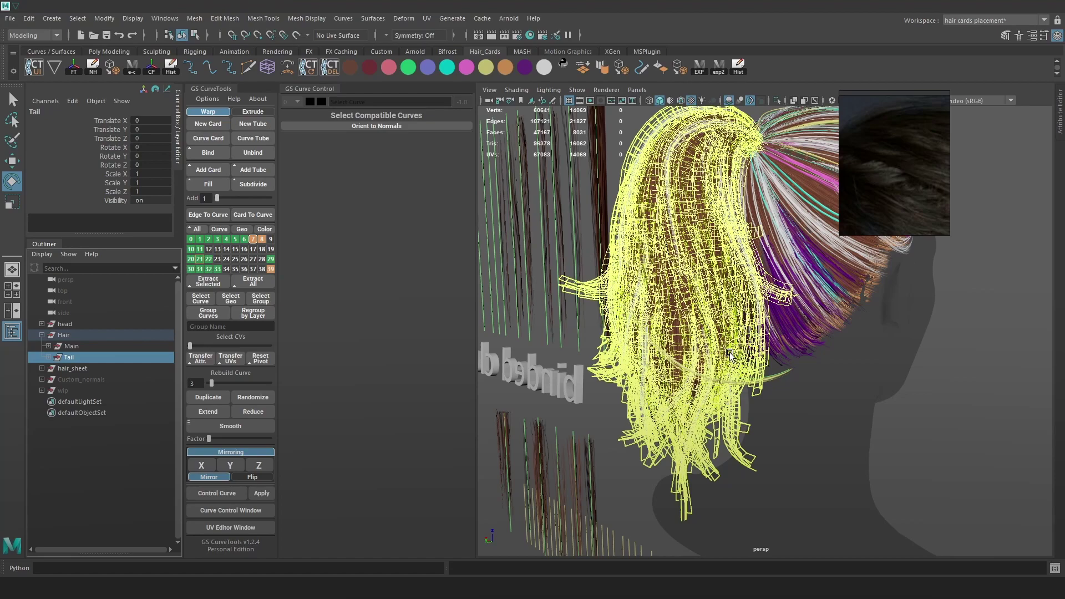
{"action": "key", "text": "ctrl+g"}
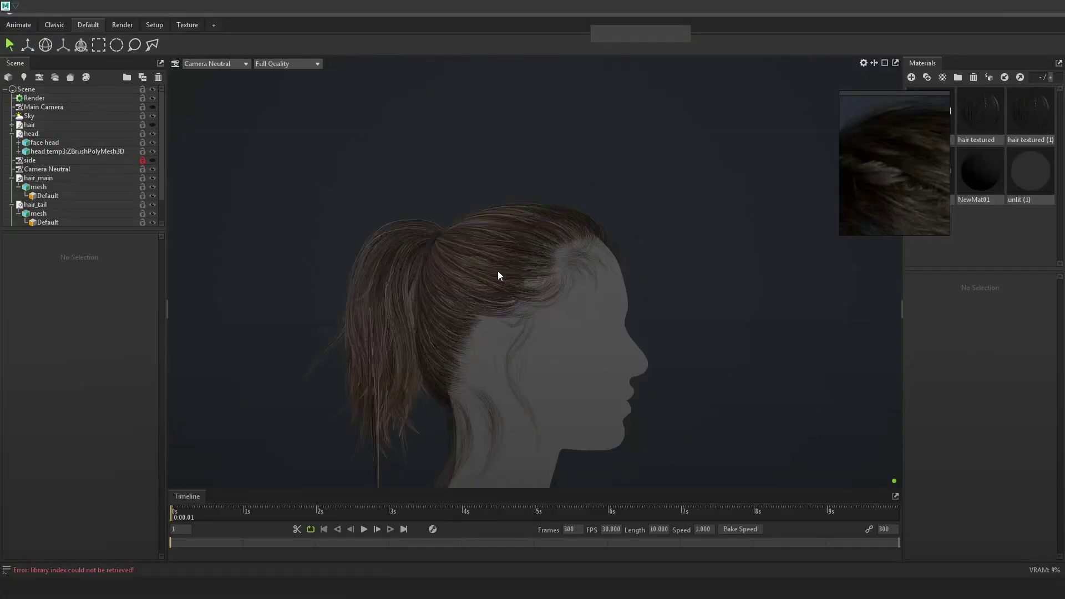
- Hide the hair_tail object in the Toolbag scene, inspect the scalp hair from behind and switch back to Maya
{"action": "left_click_drag", "start_coordinate": [497, 275], "coordinate": [607, 272]}
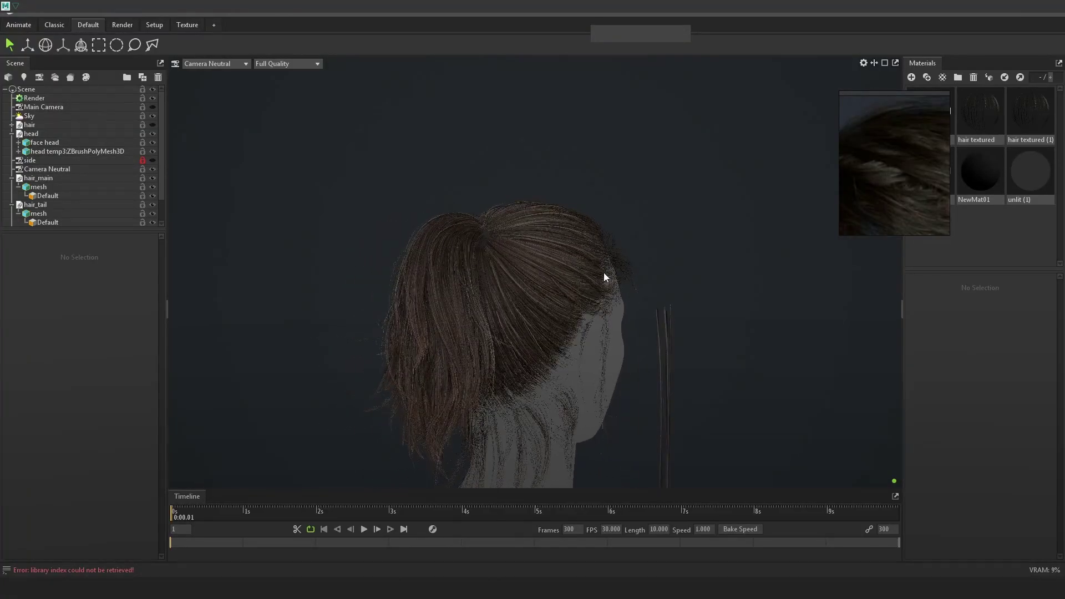
{"action": "left_click", "coordinate": [457, 260]}
{"action": "left_click", "coordinate": [11, 205]}
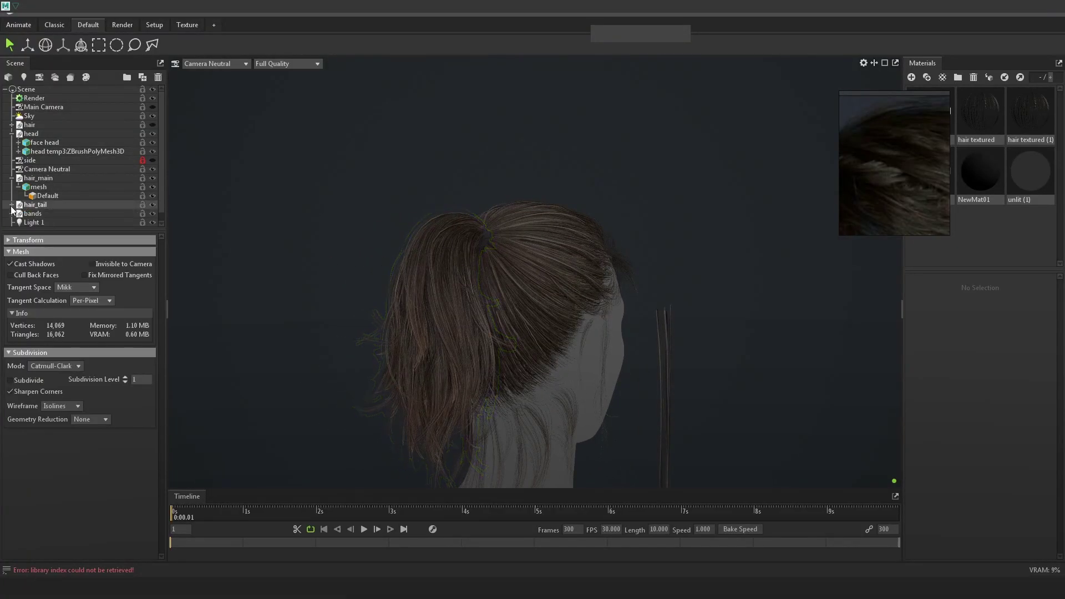
{"action": "left_click", "coordinate": [152, 205]}
{"action": "left_click_drag", "start_coordinate": [532, 233], "coordinate": [684, 299]}
{"action": "key", "text": "alt+Tab"}
{"action": "key", "text": "alt+Tab"}
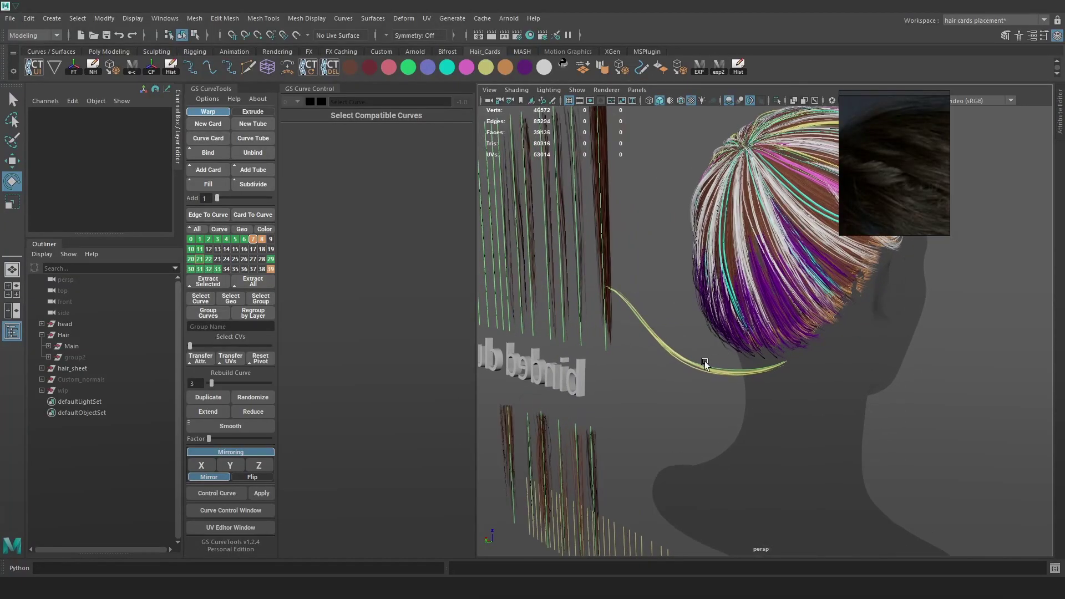
- Turn the loose card warpCard1184 toward the back of the head and move it to about X -3.9, Y 6.8, Z 147.9
{"action": "left_click", "coordinate": [705, 364]}
{"action": "left_click_drag", "start_coordinate": [705, 363], "coordinate": [878, 302], "text": "alt"}
{"action": "key", "text": "w"}
{"action": "left_click_drag", "start_coordinate": [830, 407], "coordinate": [799, 406], "text": "alt"}
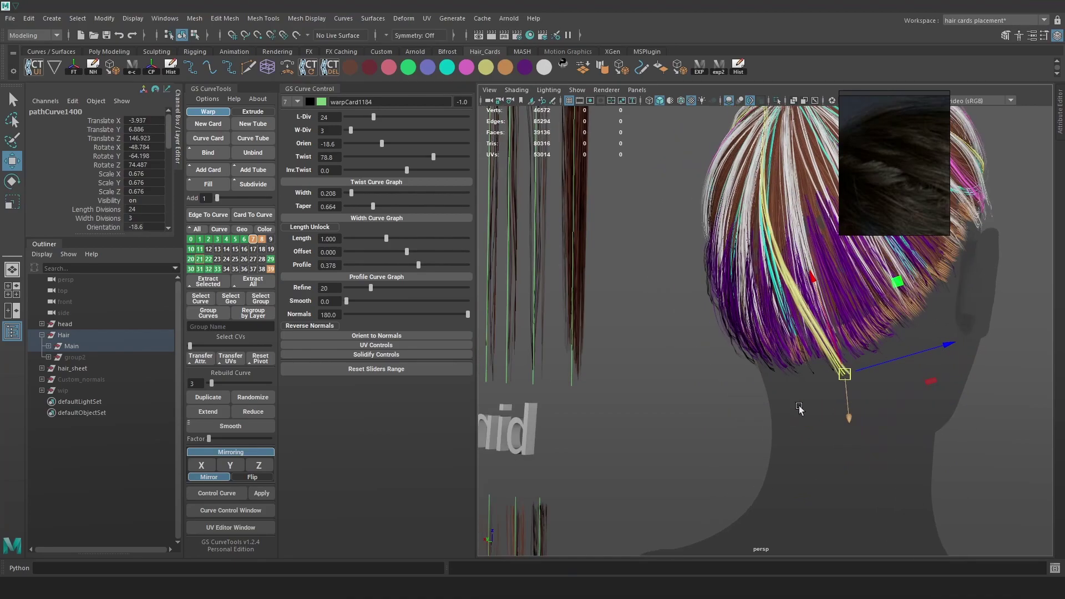
{"action": "right_click_drag", "start_coordinate": [799, 406], "coordinate": [941, 418], "text": "alt"}
{"action": "left_click_drag", "start_coordinate": [941, 418], "coordinate": [697, 384], "text": "alt"}
{"action": "right_click_drag", "start_coordinate": [698, 384], "coordinate": [831, 462], "text": "alt"}
{"action": "left_click_drag", "start_coordinate": [742, 519], "coordinate": [734, 491]}
- Rotate warpCard1184 to about X 16.1, Y -84.1, Z 7.7 so that it follows the back of the scalp
{"action": "right_click_drag", "start_coordinate": [734, 492], "coordinate": [650, 384], "text": "alt"}
{"action": "left_click_drag", "start_coordinate": [650, 384], "coordinate": [708, 371], "text": "alt"}
{"action": "right_click_drag", "start_coordinate": [708, 371], "coordinate": [856, 301], "text": "alt"}
{"action": "key", "text": "e"}
{"action": "left_click_drag", "start_coordinate": [873, 270], "coordinate": [904, 288]}
- Reposition the upper control vertices of warpCard1184 toward the ponytail root and set the card's twist to -2.5
{"action": "key", "text": "F9"}
{"action": "left_click_drag", "start_coordinate": [714, 231], "coordinate": [774, 281], "text": "alt"}
{"action": "middle_click_drag", "start_coordinate": [774, 281], "coordinate": [767, 247], "text": "alt"}
{"action": "key", "text": "4"}
{"action": "left_click_drag", "start_coordinate": [765, 205], "coordinate": [689, 240]}
{"action": "key", "text": "6"}
{"action": "key", "text": "w"}
{"action": "key", "text": "4"}
{"action": "left_click_drag", "start_coordinate": [764, 266], "coordinate": [725, 288]}
{"action": "key", "text": "6"}
{"action": "left_click_drag", "start_coordinate": [742, 275], "coordinate": [720, 280]}
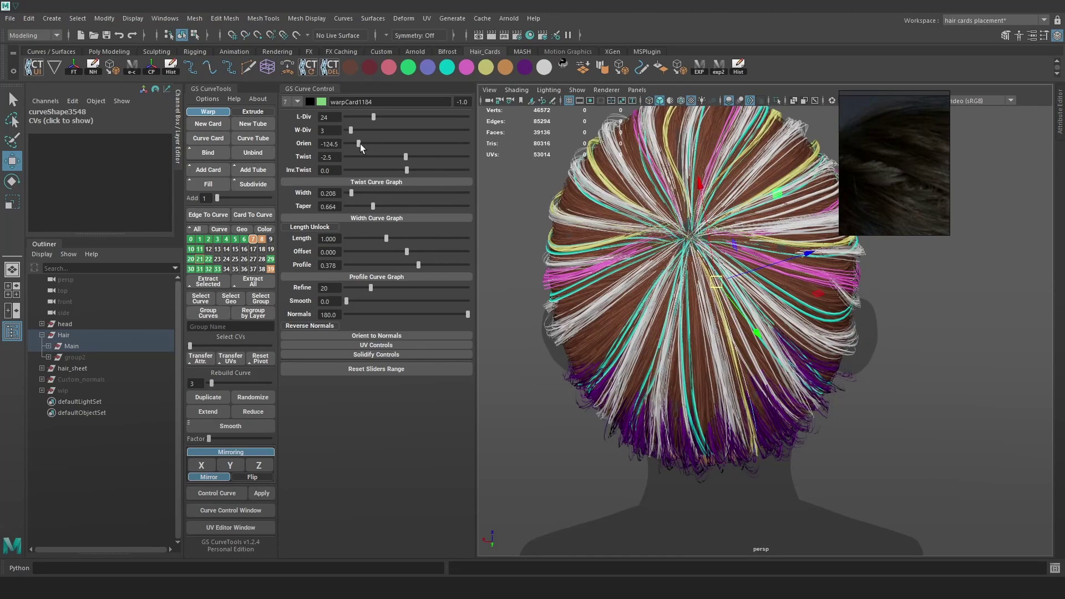
- Set the orientation of warpCard1184 to -64 and mirror the card to the opposite side of the head
{"action": "key", "text": "4"}
{"action": "key", "text": "6"}
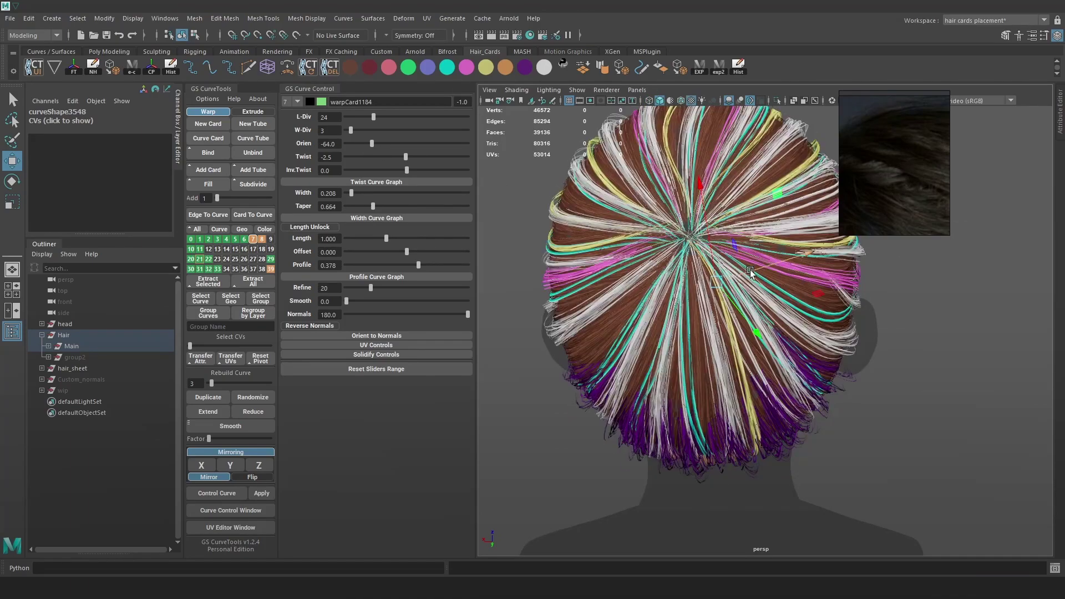
{"action": "key", "text": "4"}
{"action": "key", "text": "6"}
{"action": "key", "text": "e"}
{"action": "key", "text": "w"}
{"action": "left_click_drag", "start_coordinate": [689, 229], "coordinate": [780, 308], "text": "alt"}
{"action": "scroll", "coordinate": [780, 308], "scroll_direction": "down", "scroll_amount": 3}
{"action": "key", "text": "F8"}
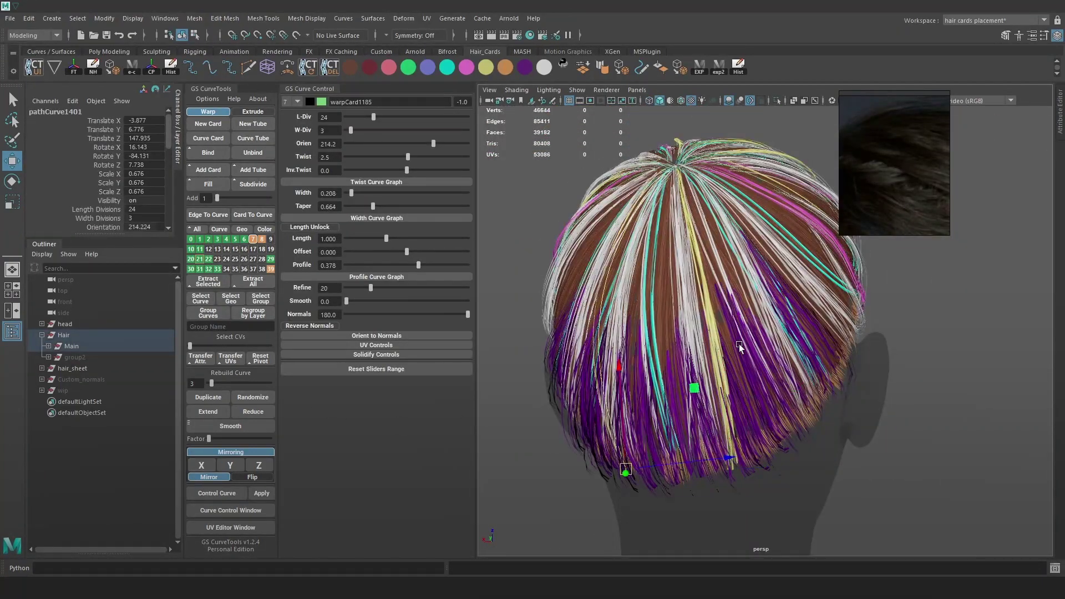
- Adjust the mirrored card's orientation and rotate the control vertices at its lower end near the nape
{"action": "left_click_drag", "start_coordinate": [733, 343], "coordinate": [654, 310], "text": "alt"}
{"action": "left_click_drag", "start_coordinate": [452, 145], "coordinate": [443, 146]}
{"action": "key", "text": "F9"}
{"action": "key", "text": "4"}
{"action": "key", "text": "6"}
{"action": "mouse_move", "coordinate": [646, 507]}
{"action": "left_mouse_down"}
{"action": "mouse_move", "coordinate": [585, 402]}
{"action": "mouse_move", "coordinate": [568, 417]}
{"action": "left_mouse_up"}
{"action": "key", "text": "e"}
{"action": "left_click_drag", "start_coordinate": [650, 355], "coordinate": [653, 434]}
- Reposition the mirrored card's upper control vertices near the ponytail root, return to object mode and deselect the card
{"action": "key", "text": "w"}
{"action": "key", "text": "4"}
{"action": "mouse_move", "coordinate": [655, 221]}
{"action": "left_mouse_down"}
{"action": "mouse_move", "coordinate": [608, 256]}
{"action": "mouse_move", "coordinate": [777, 266]}
{"action": "left_mouse_up"}
{"action": "key", "text": "6"}
{"action": "left_click_drag", "start_coordinate": [833, 285], "coordinate": [838, 285]}
{"action": "key", "text": "F8"}
{"action": "left_click", "coordinate": [939, 288]}
- Select warpCard1184 and the side card warpCard1179 and use Fill to create one card between them
{"action": "scroll", "coordinate": [938, 289], "scroll_direction": "down", "scroll_amount": 5}
{"action": "left_click_drag", "start_coordinate": [887, 311], "coordinate": [790, 356], "text": "alt"}
{"action": "key", "text": "4"}
{"action": "left_click", "coordinate": [706, 333]}
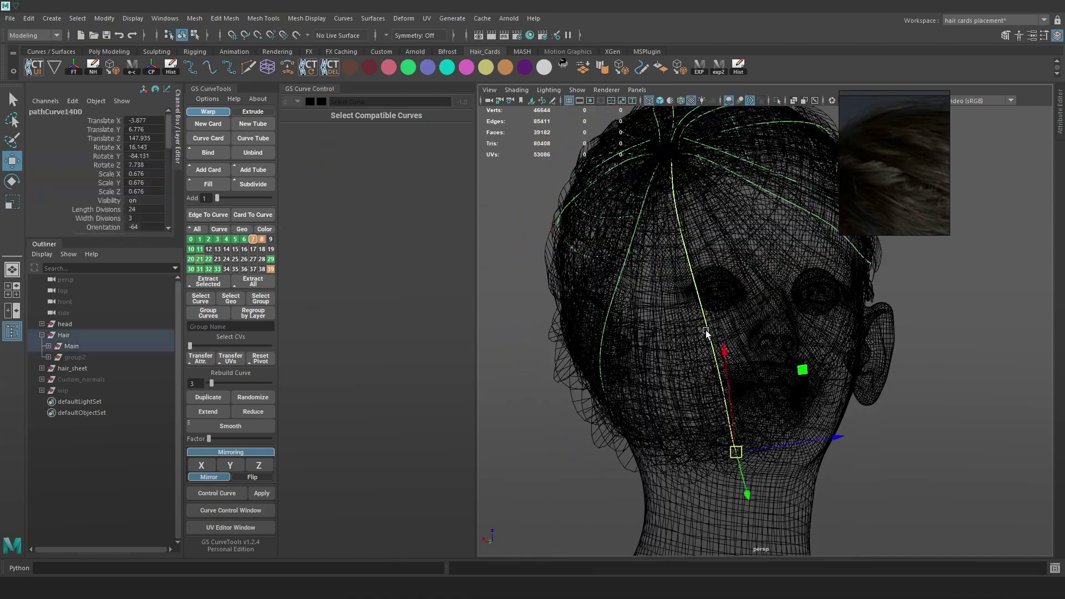
{"action": "left_click_drag", "start_coordinate": [803, 278], "coordinate": [747, 261], "text": "alt"}
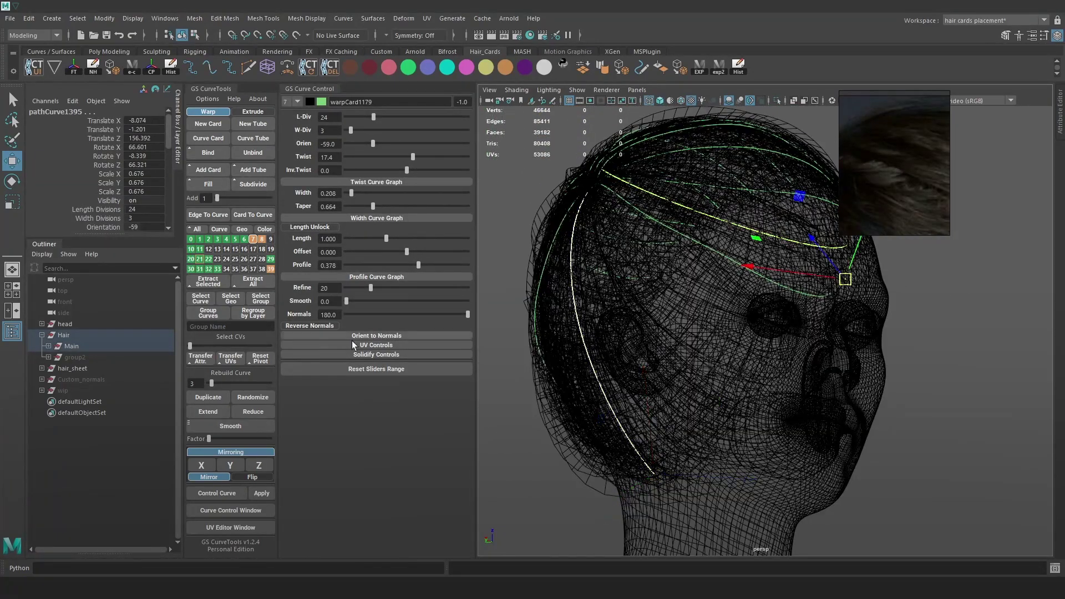
{"action": "left_click", "coordinate": [207, 184]}
{"action": "left_click_drag", "start_coordinate": [815, 322], "coordinate": [852, 324], "text": "alt"}
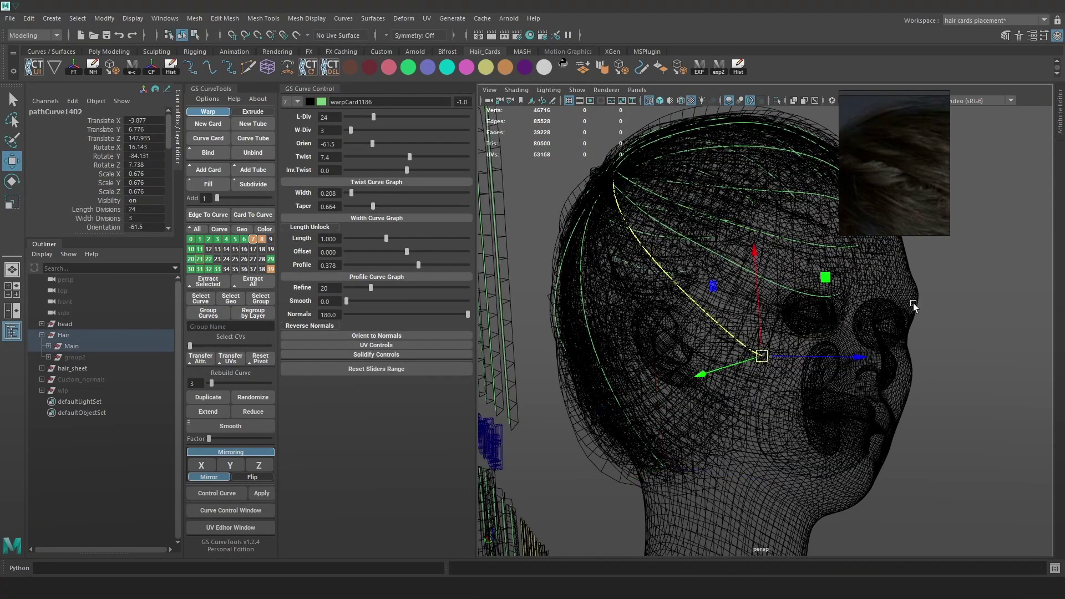
- Shape the new in-between card's control vertices above the ear and set its orientation to 6.6
{"action": "left_click", "coordinate": [747, 369]}
{"action": "key", "text": "6"}
{"action": "mouse_move", "coordinate": [753, 380]}
{"action": "left_mouse_down", "text": "alt"}
{"action": "mouse_move", "coordinate": [749, 328]}
{"action": "mouse_move", "coordinate": [795, 334]}
{"action": "mouse_move", "coordinate": [767, 356]}
{"action": "mouse_move", "coordinate": [719, 342]}
{"action": "left_mouse_up", "text": "alt"}
{"action": "key", "text": "e"}
{"action": "key", "text": "4"}
{"action": "key", "text": "7"}
{"action": "key", "text": "w"}
{"action": "key", "text": "e"}
{"action": "key", "text": "w"}
{"action": "left_click_drag", "start_coordinate": [357, 143], "coordinate": [387, 141]}
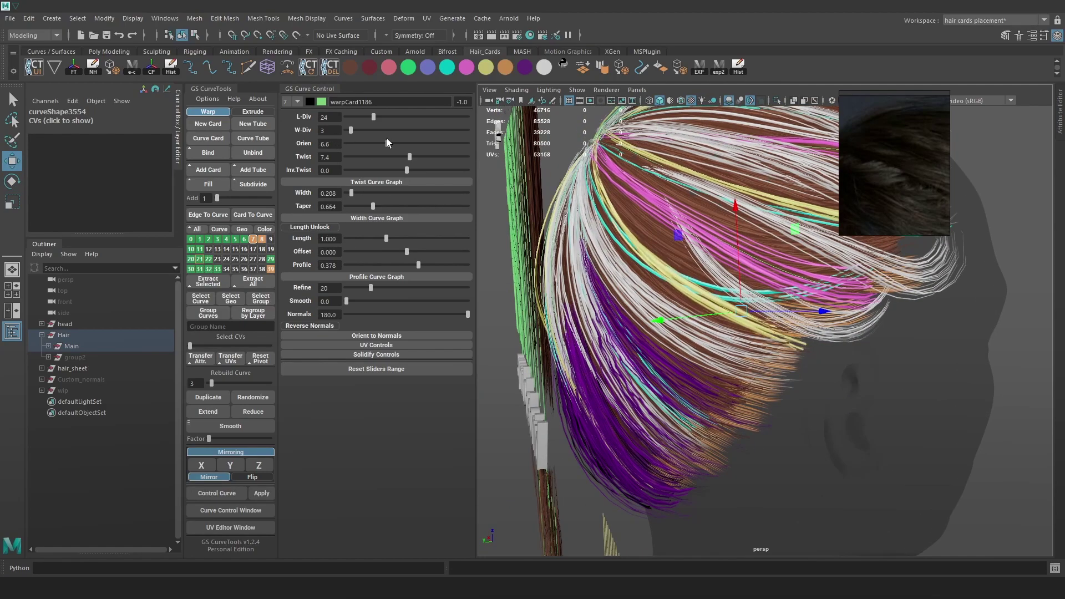
- Refine the middle and lower control vertices of the in-between card so that it follows the side of the scalp
{"action": "left_click_drag", "start_coordinate": [690, 253], "coordinate": [726, 246], "text": "alt"}
{"action": "right_click_drag", "start_coordinate": [1033, 183], "coordinate": [921, 181]}
{"action": "key", "text": "4"}
{"action": "left_click", "coordinate": [668, 269]}
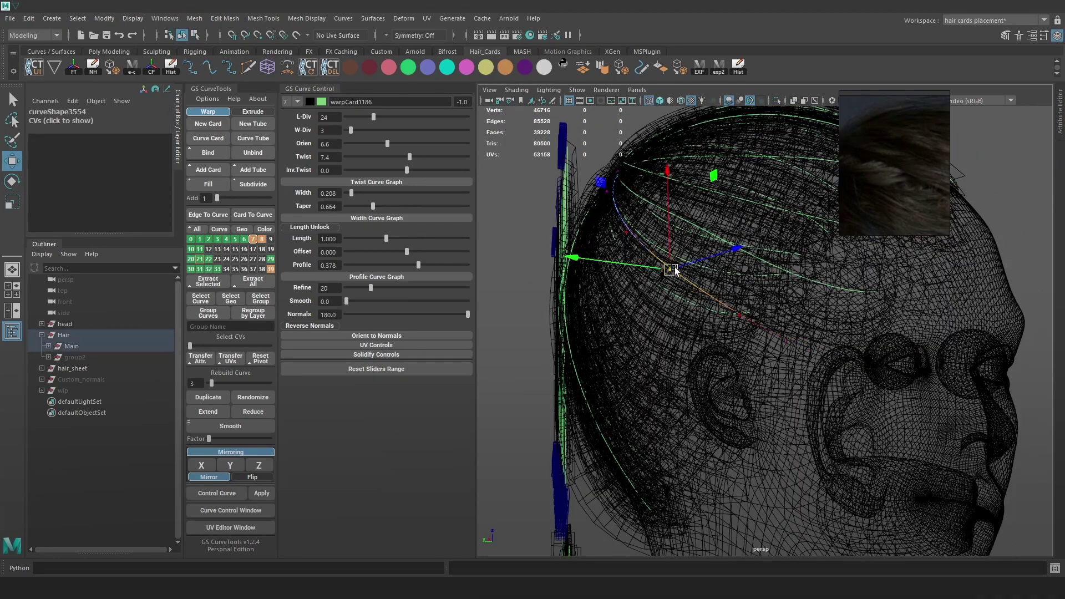
{"action": "key", "text": "5"}
{"action": "mouse_move", "coordinate": [664, 268]}
{"action": "left_mouse_down", "text": "alt"}
{"action": "mouse_move", "coordinate": [606, 225]}
{"action": "mouse_move", "coordinate": [644, 255]}
{"action": "mouse_move", "coordinate": [710, 258]}
{"action": "mouse_move", "coordinate": [813, 334]}
{"action": "left_mouse_up", "text": "alt"}
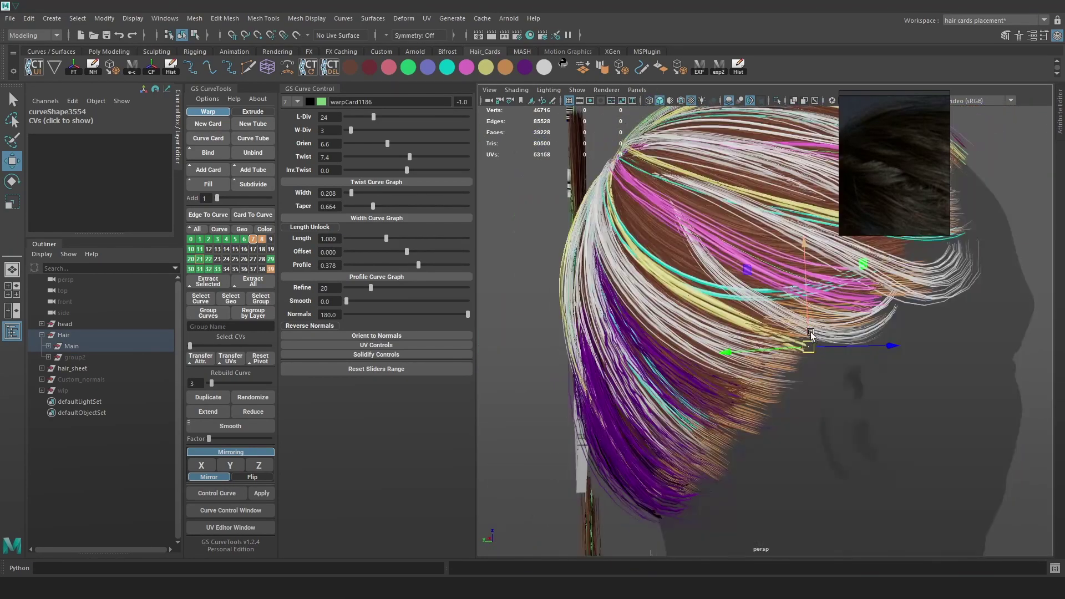
{"action": "key", "text": "4"}
{"action": "key", "text": "5"}
{"action": "left_click_drag", "start_coordinate": [705, 305], "coordinate": [683, 274], "text": "alt"}
{"action": "scroll", "coordinate": [685, 294], "scroll_direction": "down", "scroll_amount": 2}
- Select the finished in-between card in object mode and mirror it across X
{"action": "left_click", "coordinate": [686, 322]}
{"action": "left_click_drag", "start_coordinate": [686, 321], "coordinate": [724, 331], "text": "alt"}
{"action": "key", "text": "4"}
{"action": "left_click", "coordinate": [724, 331]}
{"action": "key", "text": "5"}
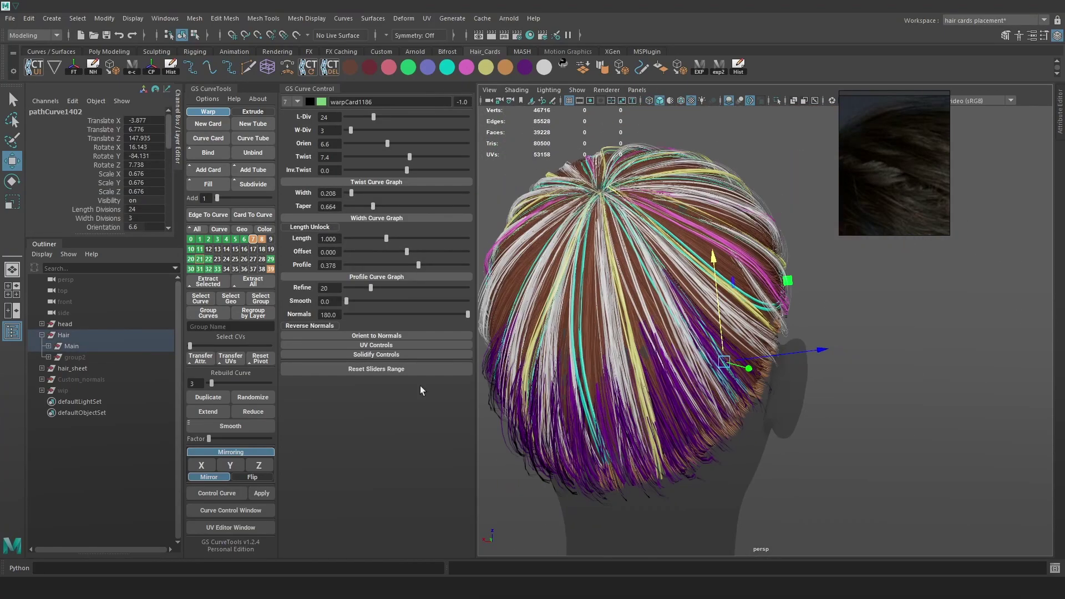
{"action": "left_click", "coordinate": [207, 465]}
{"action": "left_click_drag", "start_coordinate": [544, 333], "coordinate": [581, 341], "text": "alt"}
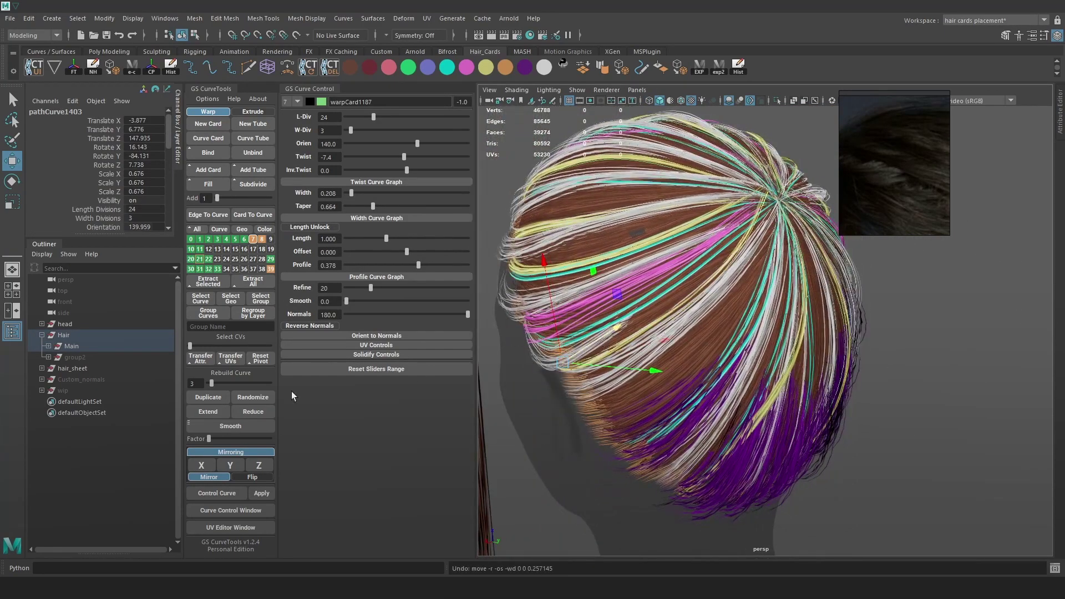
- Move the mirrored side card to about X -3.7, Y 6.8, Z 147.9 and adjust its control vertices at the ponytail root
{"action": "left_click_drag", "start_coordinate": [701, 349], "coordinate": [691, 348], "text": "alt"}
{"action": "left_click_drag", "start_coordinate": [614, 327], "coordinate": [604, 329]}
{"action": "right_click_drag", "start_coordinate": [967, 305], "coordinate": [910, 305]}
{"action": "key", "text": "4"}
{"action": "left_click_drag", "start_coordinate": [768, 196], "coordinate": [750, 192]}
{"action": "key", "text": "5"}
{"action": "left_click_drag", "start_coordinate": [757, 200], "coordinate": [770, 206]}
- Reposition the mirrored side card's middle control vertices to fit the scalp and return to object mode
{"action": "key", "text": "4"}
{"action": "left_click_drag", "start_coordinate": [671, 306], "coordinate": [710, 282]}
{"action": "key", "text": "5"}
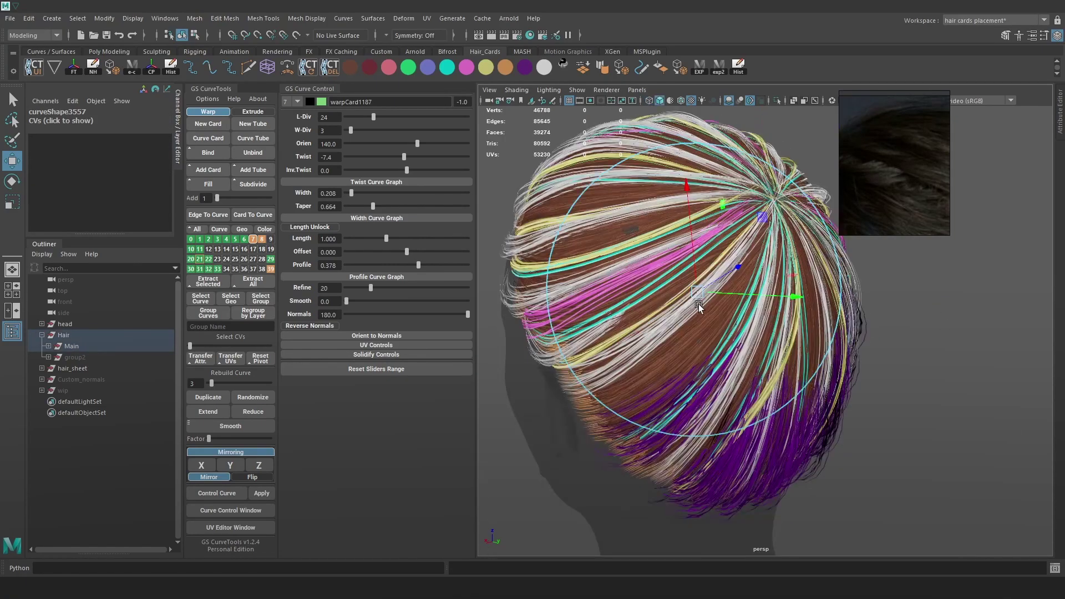
{"action": "left_click_drag", "start_coordinate": [716, 318], "coordinate": [720, 318]}
{"action": "left_click_drag", "start_coordinate": [720, 317], "coordinate": [722, 307], "text": "alt"}
{"action": "key", "text": "4"}
{"action": "key", "text": "5"}
{"action": "right_click_drag", "start_coordinate": [937, 355], "coordinate": [958, 335]}
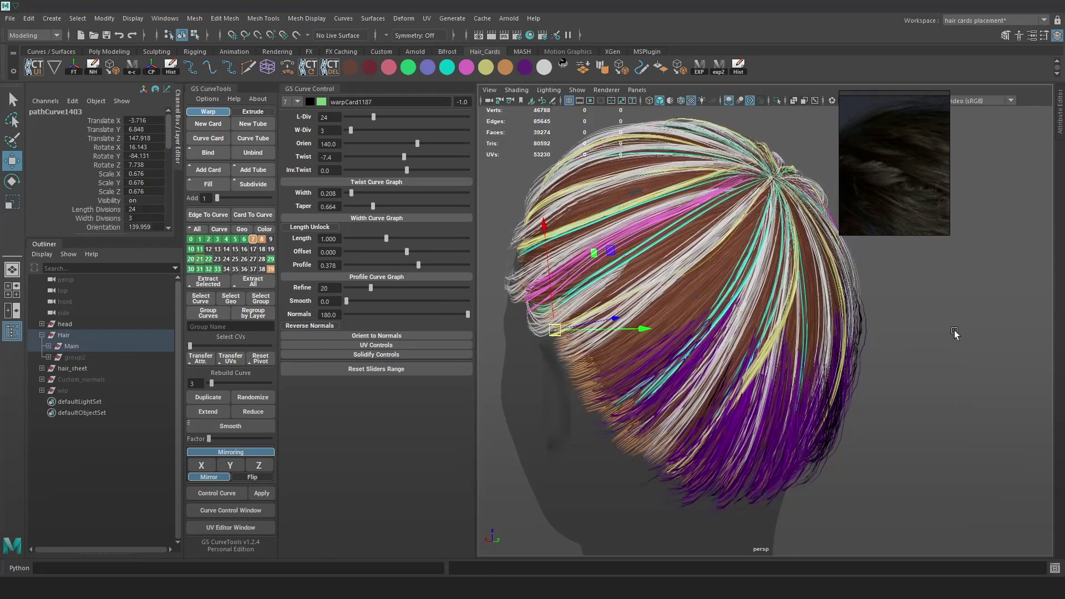
- Fill one card between the mirrored side card and the mirrored rear card, and move its tip control vertex toward the hairline
{"action": "key", "text": "4"}
{"action": "left_click", "coordinate": [657, 398]}
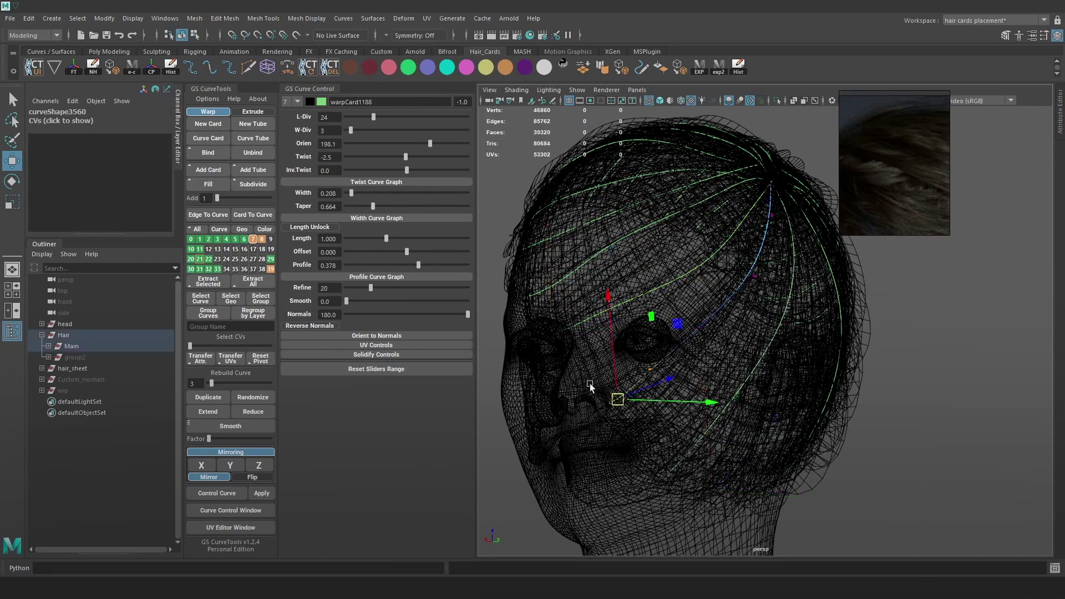
{"action": "key", "text": "5"}
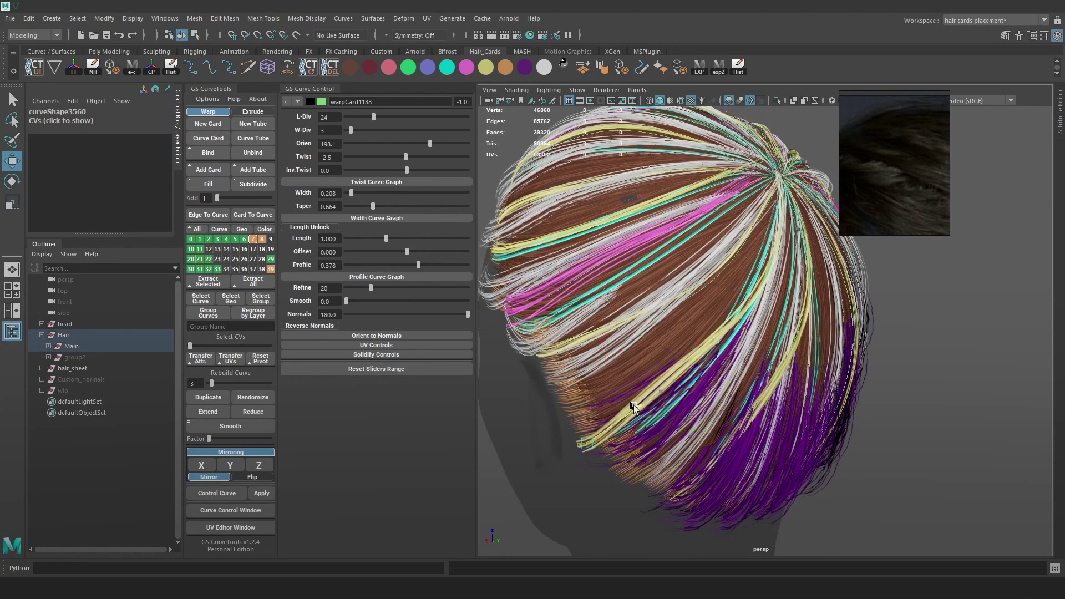
{"action": "key", "text": "4"}
{"action": "key", "text": "5"}
{"action": "mouse_move", "coordinate": [676, 395]}
{"action": "left_mouse_down", "text": "alt"}
{"action": "mouse_move", "coordinate": [723, 365]}
{"action": "mouse_move", "coordinate": [577, 378]}
{"action": "mouse_move", "coordinate": [610, 355]}
{"action": "mouse_move", "coordinate": [640, 398]}
{"action": "left_mouse_up", "text": "alt"}
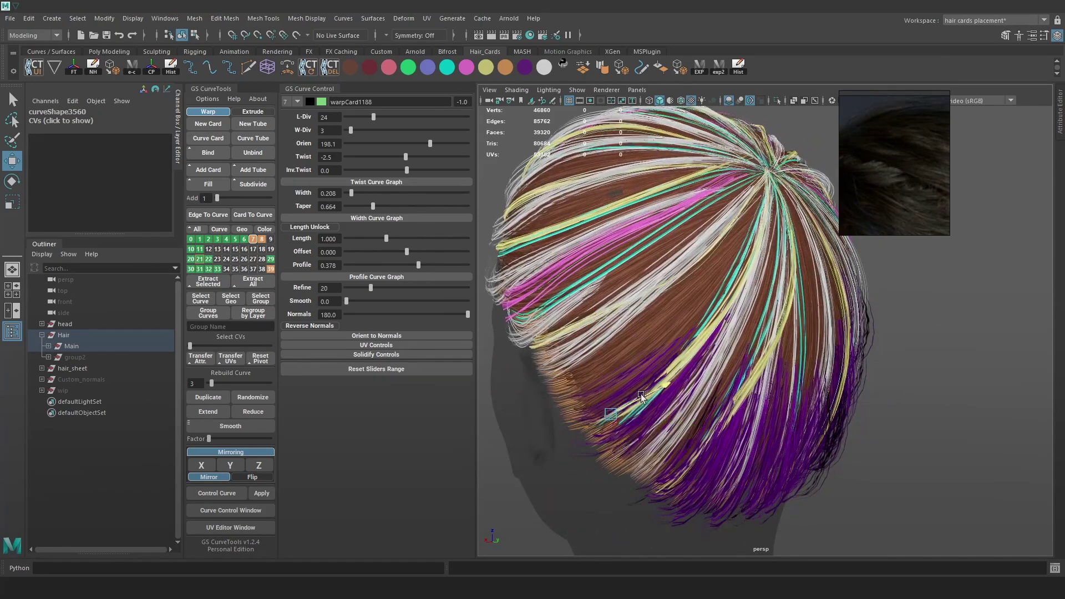
- Adjust the new filled card's middle control vertices along the scalp and undo the last two moves
{"action": "key", "text": "4"}
{"action": "key", "text": "5"}
{"action": "left_click", "coordinate": [657, 295]}
{"action": "mouse_move", "coordinate": [659, 296]}
{"action": "left_mouse_down"}
{"action": "mouse_move", "coordinate": [671, 315]}
{"action": "mouse_move", "coordinate": [647, 291]}
{"action": "mouse_move", "coordinate": [655, 300]}
{"action": "left_mouse_up"}
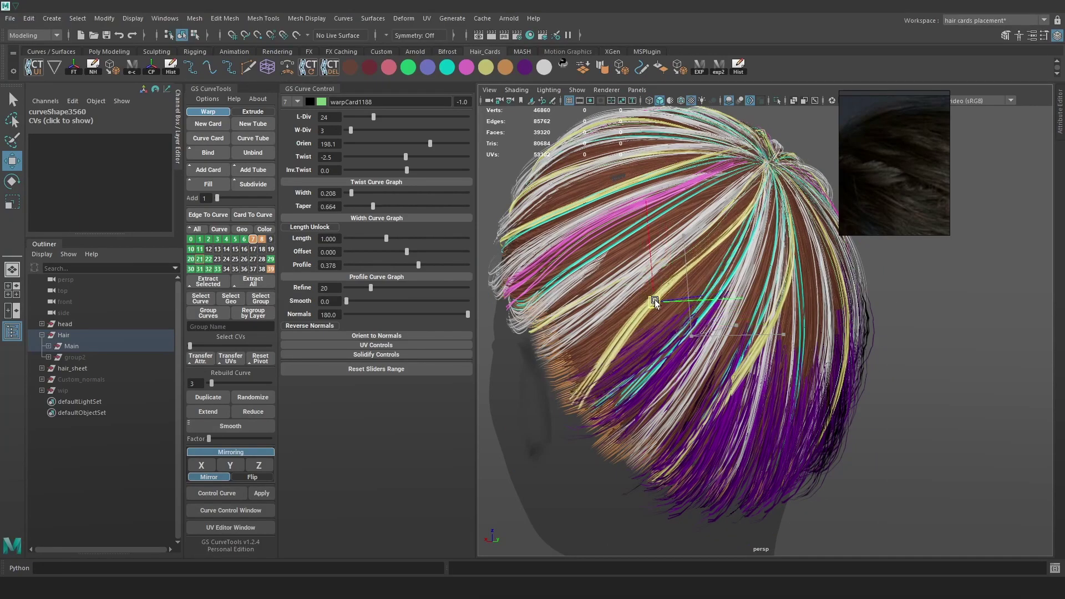
{"action": "left_click_drag", "start_coordinate": [790, 165], "coordinate": [761, 190], "text": "alt"}
{"action": "key", "text": "4"}
{"action": "key", "text": "5"}
{"action": "key", "text": "ctrl+z"}
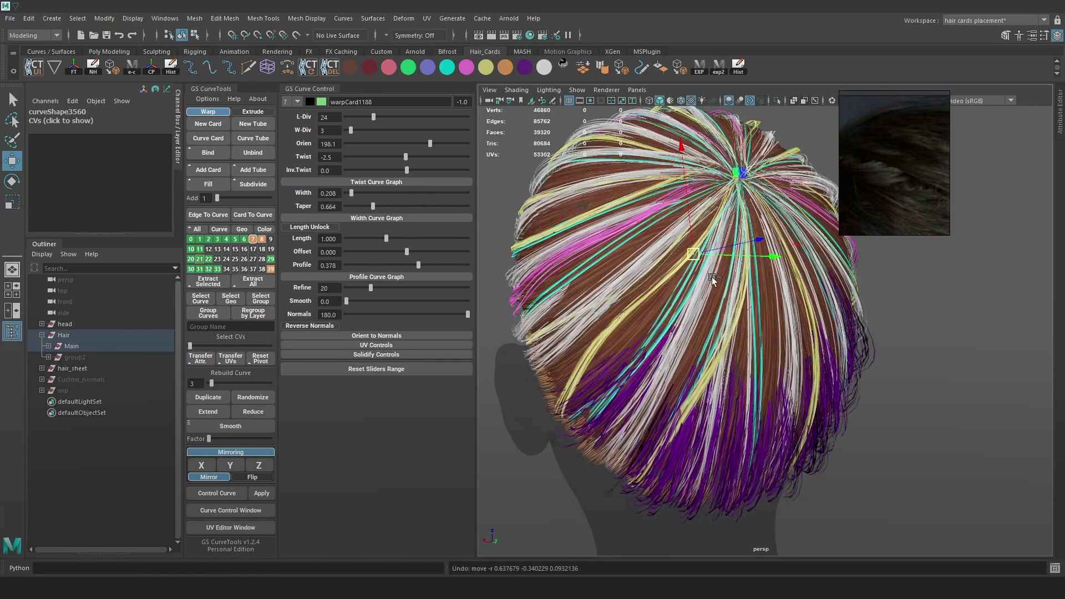
{"action": "key", "text": "ctrl+z"}
- Reposition the filled card's control vertices at the ponytail root and near its lower end
{"action": "key", "text": "4"}
{"action": "key", "text": "5"}
{"action": "left_click_drag", "start_coordinate": [728, 178], "coordinate": [736, 182]}
{"action": "left_click_drag", "start_coordinate": [724, 235], "coordinate": [747, 232], "text": "alt"}
{"action": "key", "text": "4"}
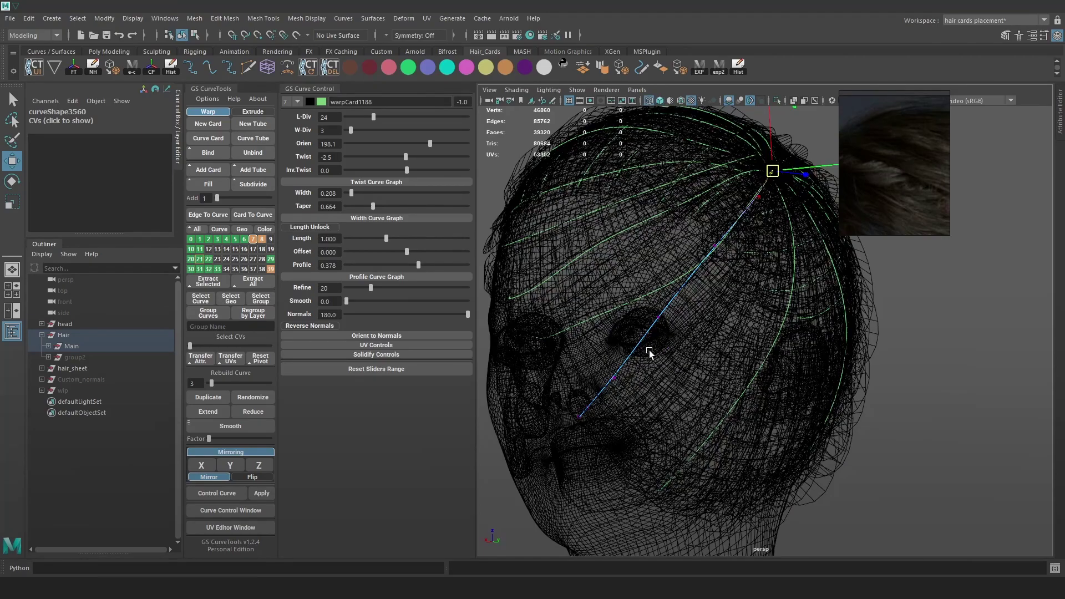
{"action": "key", "text": "5"}
{"action": "left_click_drag", "start_coordinate": [601, 384], "coordinate": [612, 374]}
- Fine-tune the filled card's lower control vertex near the hairline, leave vertex editing and deselect the card
{"action": "key", "text": "f"}
{"action": "right_click_drag", "start_coordinate": [773, 390], "coordinate": [747, 333], "text": "alt"}
{"action": "left_click_drag", "start_coordinate": [746, 333], "coordinate": [827, 302], "text": "alt"}
{"action": "scroll", "coordinate": [785, 319], "scroll_direction": "down", "scroll_amount": 3}
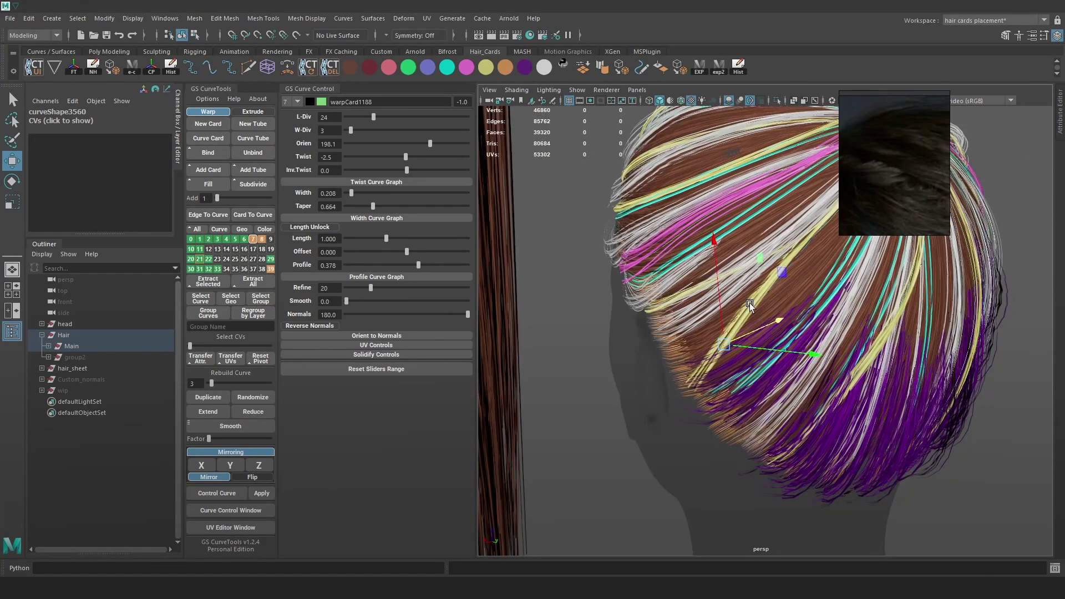
{"action": "key", "text": "F8"}
{"action": "key", "text": "5"}
{"action": "key", "text": "4"}
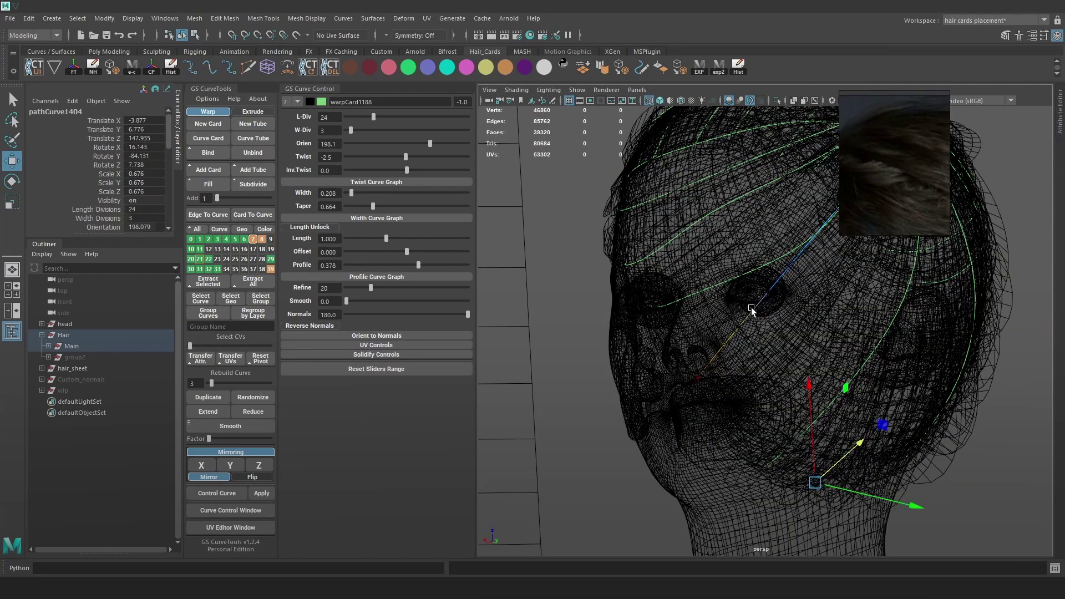
{"action": "key", "text": "6"}
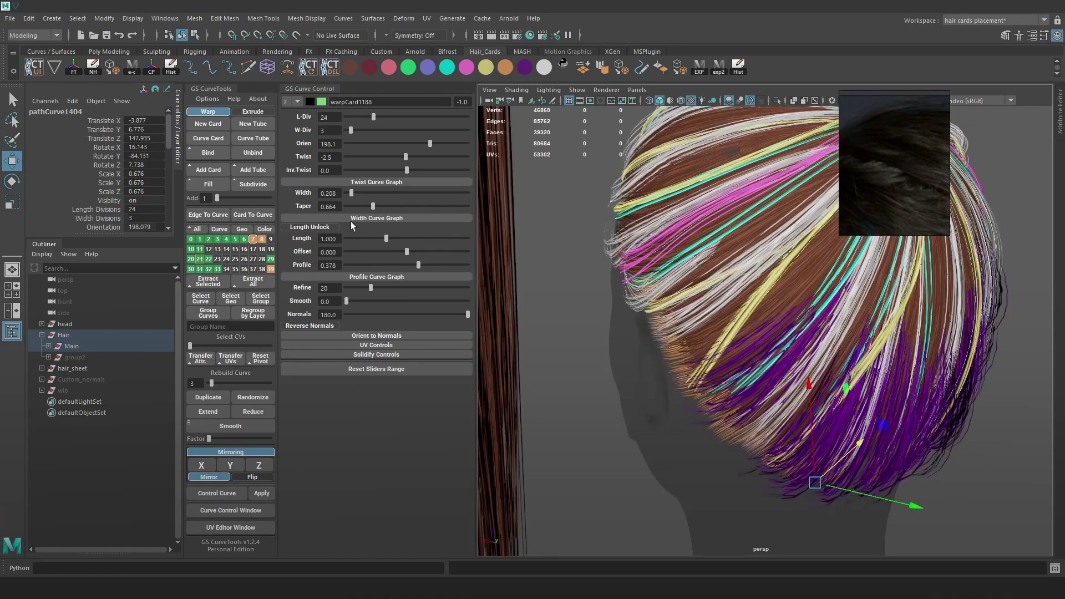
{"action": "left_click", "coordinate": [996, 182]}
- Inspect the new cards around the back of the head, check the render in Marmoset Toolbag and return to Maya
{"action": "left_click_drag", "start_coordinate": [987, 222], "coordinate": [773, 394], "text": "alt"}
{"action": "left_click", "coordinate": [814, 320]}
{"action": "left_click", "coordinate": [804, 312]}
{"action": "mouse_move", "coordinate": [803, 300]}
{"action": "left_mouse_down", "text": "alt"}
{"action": "mouse_move", "coordinate": [771, 324]}
{"action": "mouse_move", "coordinate": [800, 309]}
{"action": "mouse_move", "coordinate": [793, 287]}
{"action": "left_mouse_up", "text": "alt"}
{"action": "left_click", "coordinate": [1006, 270]}
{"action": "left_click_drag", "start_coordinate": [954, 294], "coordinate": [730, 50], "text": "alt"}
{"action": "key", "text": "alt+Tab"}
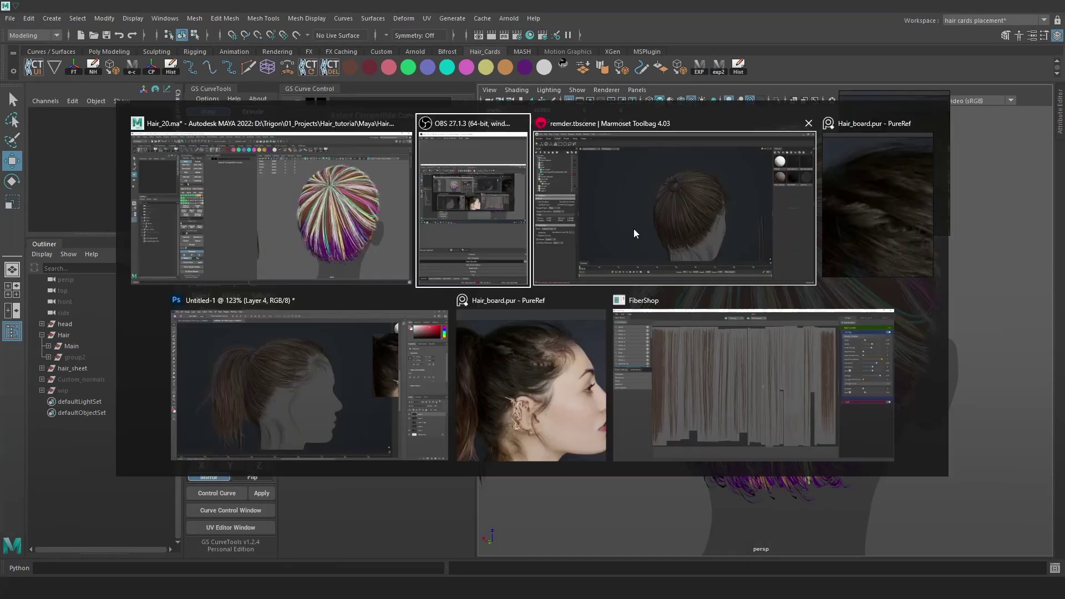
{"action": "left_click", "coordinate": [666, 252]}
{"action": "left_click_drag", "start_coordinate": [687, 286], "coordinate": [606, 321]}
{"action": "key", "text": "alt+Tab"}
- Adjust the control vertices of a hair card near the ponytail root at the back of the head
{"action": "left_click_drag", "start_coordinate": [665, 245], "coordinate": [764, 239], "text": "alt"}
{"action": "middle_click_drag", "start_coordinate": [763, 240], "coordinate": [770, 283], "text": "alt"}
{"action": "mouse_move", "coordinate": [770, 282]}
{"action": "left_mouse_down", "text": "alt"}
{"action": "mouse_move", "coordinate": [742, 283]}
{"action": "mouse_move", "coordinate": [775, 269]}
{"action": "mouse_move", "coordinate": [771, 300]}
{"action": "mouse_move", "coordinate": [726, 308]}
{"action": "mouse_move", "coordinate": [821, 260]}
{"action": "left_mouse_up", "text": "alt"}
{"action": "key", "text": "4"}
{"action": "left_click", "coordinate": [730, 283]}
{"action": "key", "text": "F8"}
{"action": "key", "text": "5"}
{"action": "key", "text": "4"}
{"action": "key", "text": "F8"}
{"action": "left_click", "coordinate": [696, 320]}
{"action": "key", "text": "F8"}
{"action": "key", "text": "5"}
{"action": "key", "text": "e"}
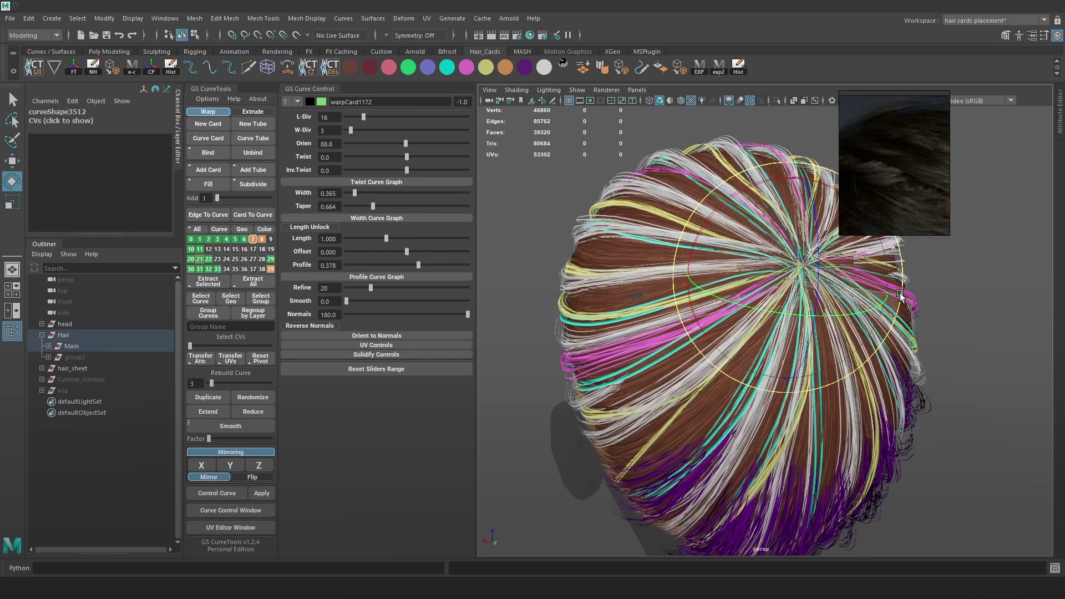
{"action": "key", "text": "w"}
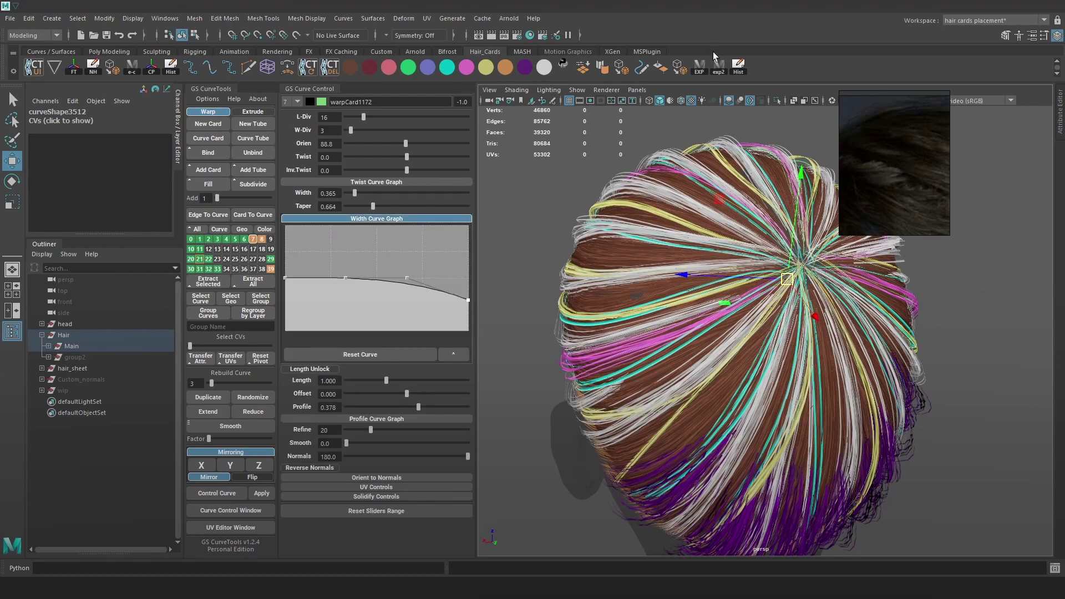
- Check the hair in Marmoset Toolbag with hair_tail visibility toggled, inspecting the scalp and hairline, and return to Maya
{"action": "key", "text": "alt+Tab"}
{"action": "mouse_move", "coordinate": [659, 260]}
{"action": "left_mouse_down"}
{"action": "mouse_move", "coordinate": [417, 236]}
{"action": "mouse_move", "coordinate": [566, 276]}
{"action": "mouse_move", "coordinate": [730, 283]}
{"action": "mouse_move", "coordinate": [716, 308]}
{"action": "mouse_move", "coordinate": [385, 351]}
{"action": "mouse_move", "coordinate": [677, 264]}
{"action": "left_mouse_up"}
{"action": "scroll", "coordinate": [14, 121], "scroll_direction": "down", "scroll_amount": 1}
{"action": "left_click", "coordinate": [13, 124]}
{"action": "left_click", "coordinate": [12, 160]}
{"action": "left_click", "coordinate": [153, 168]}
{"action": "left_click_drag", "start_coordinate": [727, 150], "coordinate": [695, 231]}
{"action": "left_click_drag", "start_coordinate": [553, 151], "coordinate": [791, 201]}
{"action": "left_click_drag", "start_coordinate": [785, 65], "coordinate": [725, 173]}
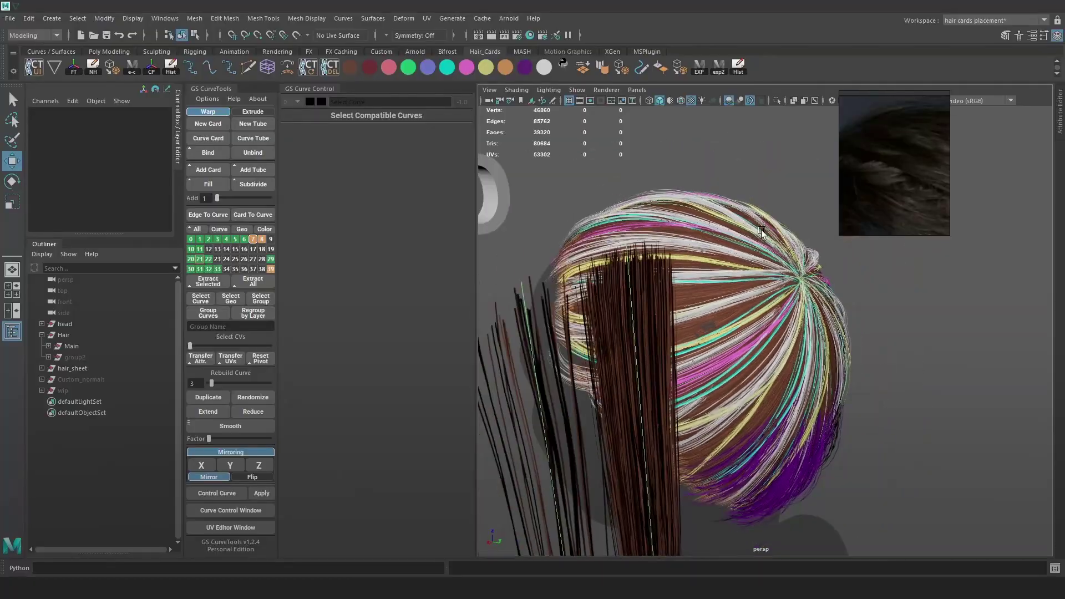
{"action": "left_click_drag", "start_coordinate": [710, 266], "coordinate": [450, 234], "text": "alt"}
{"action": "key", "text": "alt+Tab"}
{"action": "key", "text": "alt+Tab"}
{"action": "key", "text": "alt+Tab"}
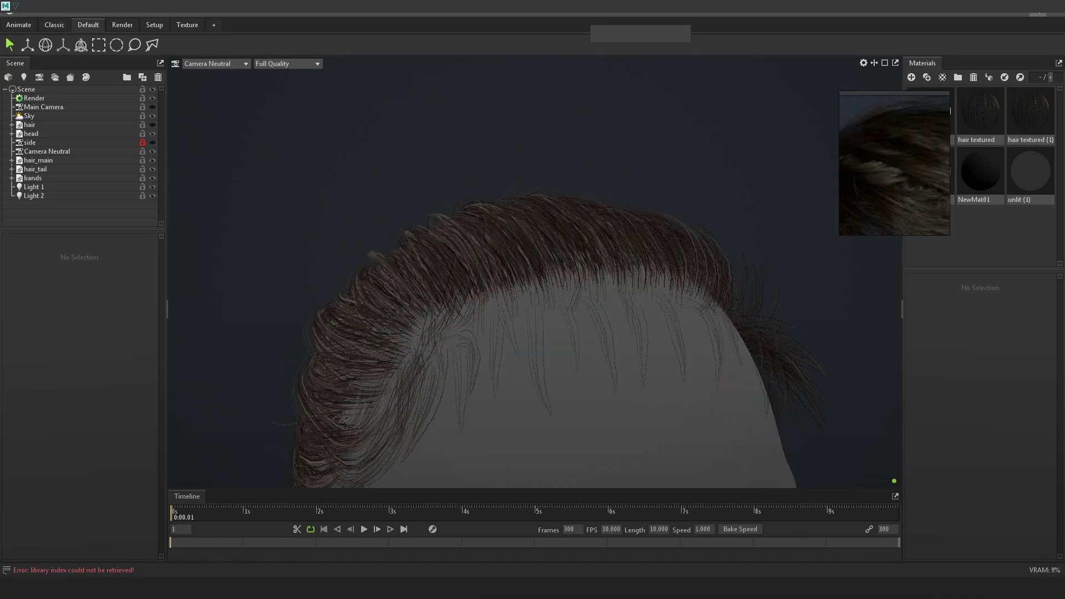
{"action": "left_click", "coordinate": [1018, 10]}
- Examine the source card sheet above the head and the layout of the side scalp cards in wireframe
{"action": "left_click_drag", "start_coordinate": [643, 262], "coordinate": [821, 311], "text": "alt"}
{"action": "middle_click_drag", "start_coordinate": [916, 327], "coordinate": [558, 327], "text": "alt"}
{"action": "middle_click_drag", "start_coordinate": [971, 333], "coordinate": [797, 325], "text": "alt"}
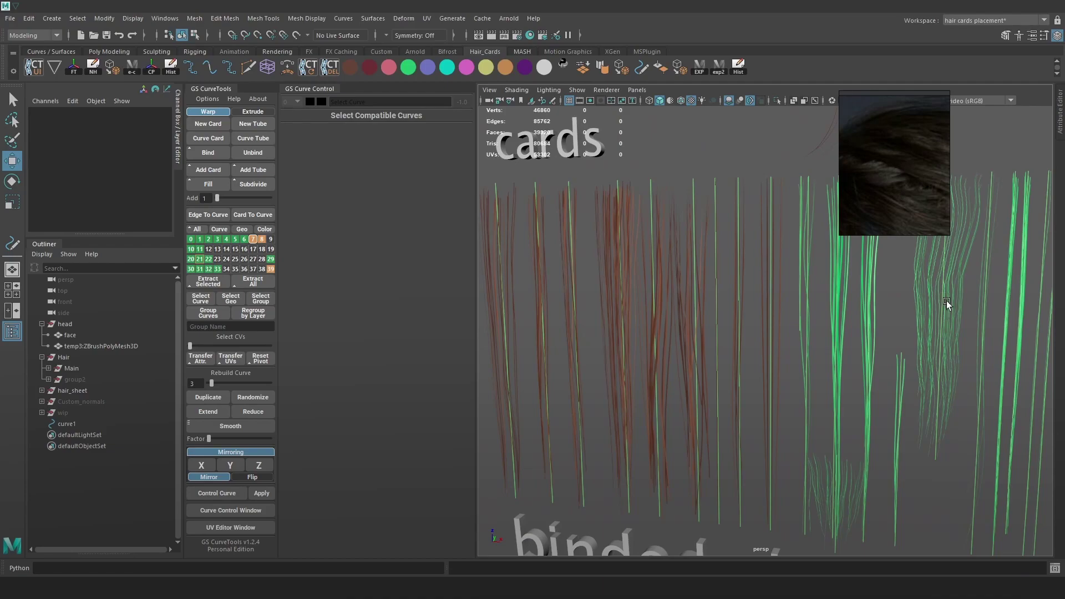
{"action": "right_click_drag", "start_coordinate": [939, 369], "coordinate": [698, 308], "text": "alt"}
{"action": "middle_click_drag", "start_coordinate": [699, 309], "coordinate": [763, 294], "text": "alt"}
{"action": "left_click_drag", "start_coordinate": [763, 294], "coordinate": [913, 335], "text": "alt"}
{"action": "right_click_drag", "start_coordinate": [693, 328], "coordinate": [790, 345], "text": "alt"}
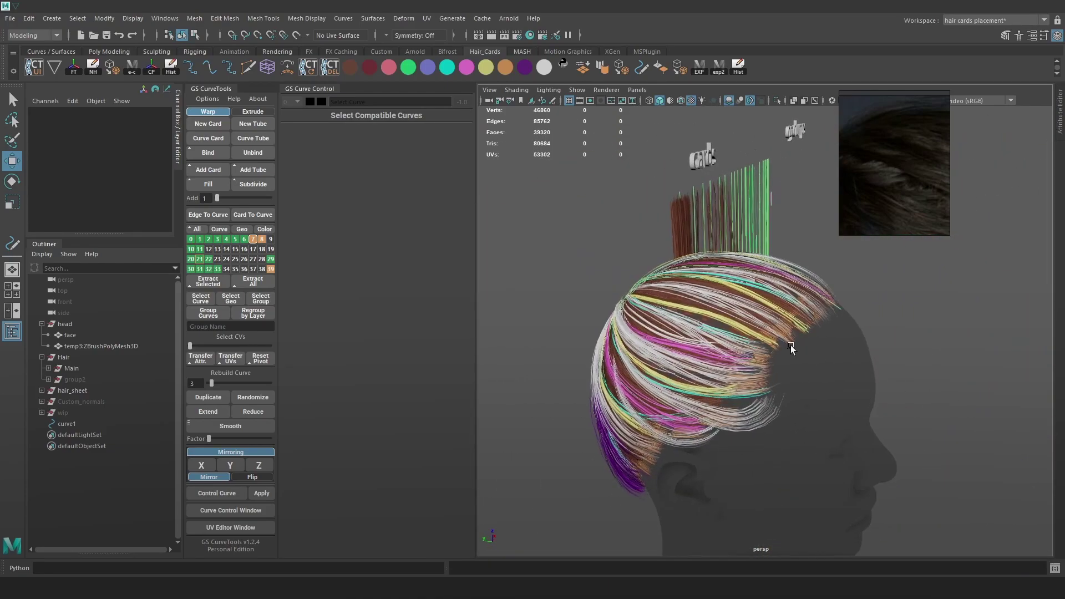
{"action": "key", "text": "4"}
{"action": "left_click", "coordinate": [734, 322]}
{"action": "key", "text": "f"}
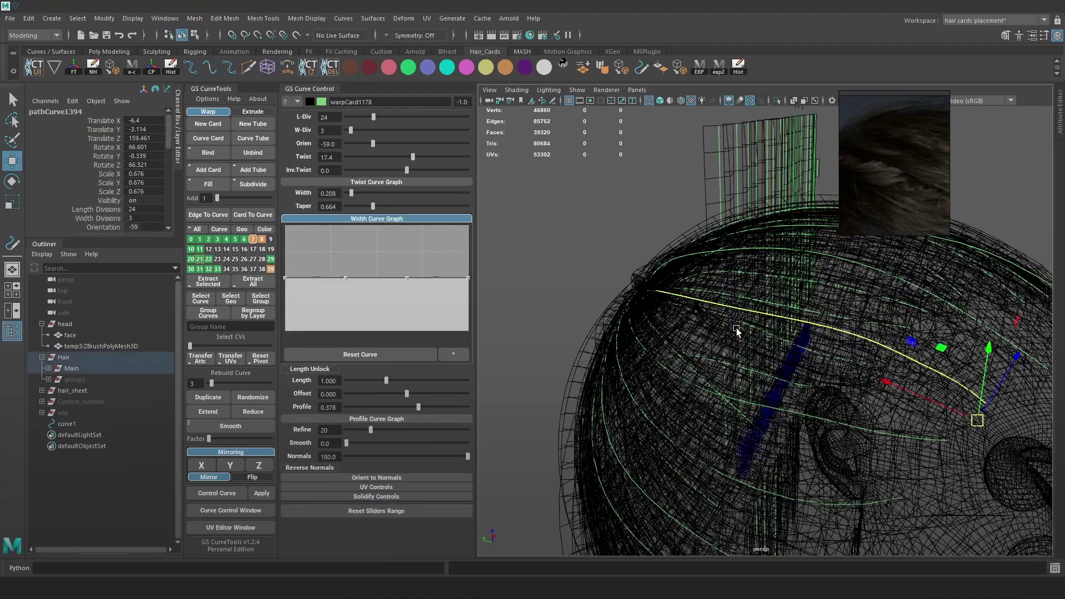
{"action": "right_click_drag", "start_coordinate": [736, 329], "coordinate": [728, 283], "text": "alt"}
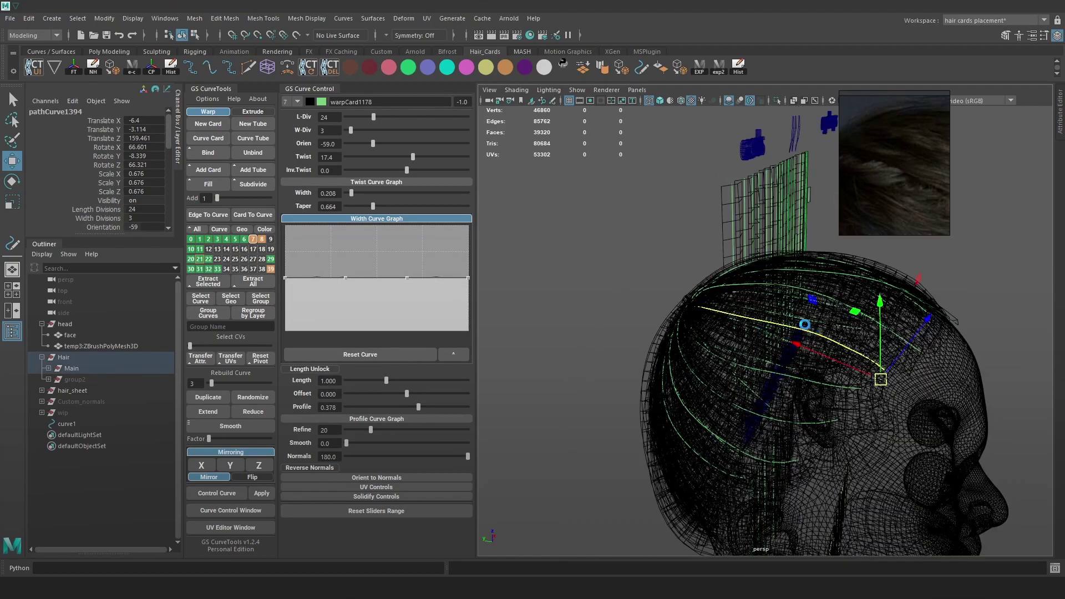
{"action": "left_click_drag", "start_coordinate": [785, 339], "coordinate": [767, 308], "text": "alt"}
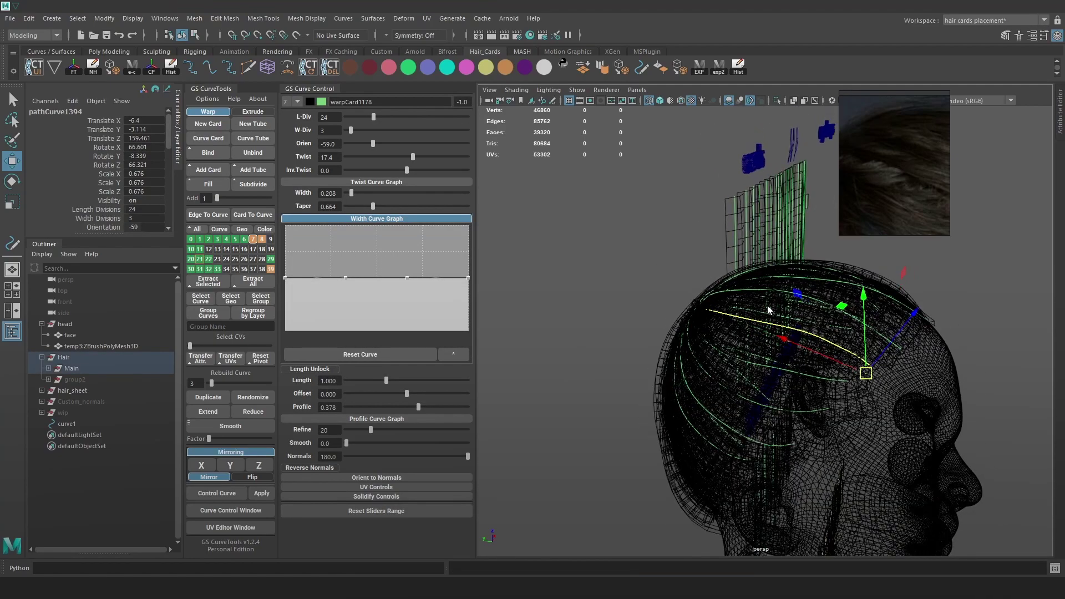
- Create a polygon cube and raise it to head height at Translate Z 153.617
{"action": "key", "text": "space"}
{"action": "left_click", "coordinate": [689, 265]}
{"action": "mouse_move", "coordinate": [786, 304]}
{"action": "left_click", "coordinate": [865, 318]}
{"action": "right_click_drag", "start_coordinate": [865, 320], "coordinate": [775, 503], "text": "alt"}
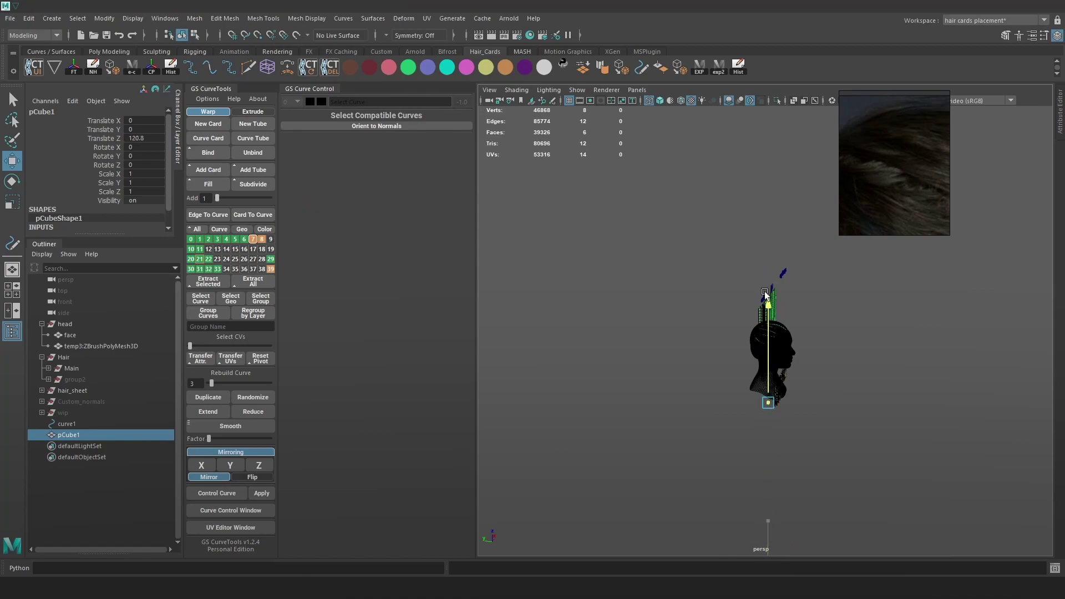
{"action": "right_click_drag", "start_coordinate": [760, 224], "coordinate": [935, 434], "text": "alt"}
- Scale the cube uniformly to 12.221 and rotate it 41.368 degrees about X so it encloses the scalp
{"action": "key", "text": "r"}
{"action": "left_click_drag", "start_coordinate": [774, 360], "coordinate": [843, 341]}
{"action": "left_click_drag", "start_coordinate": [761, 366], "coordinate": [818, 335], "text": "alt"}
{"action": "key", "text": "e"}
{"action": "left_click_drag", "start_coordinate": [674, 323], "coordinate": [722, 278]}
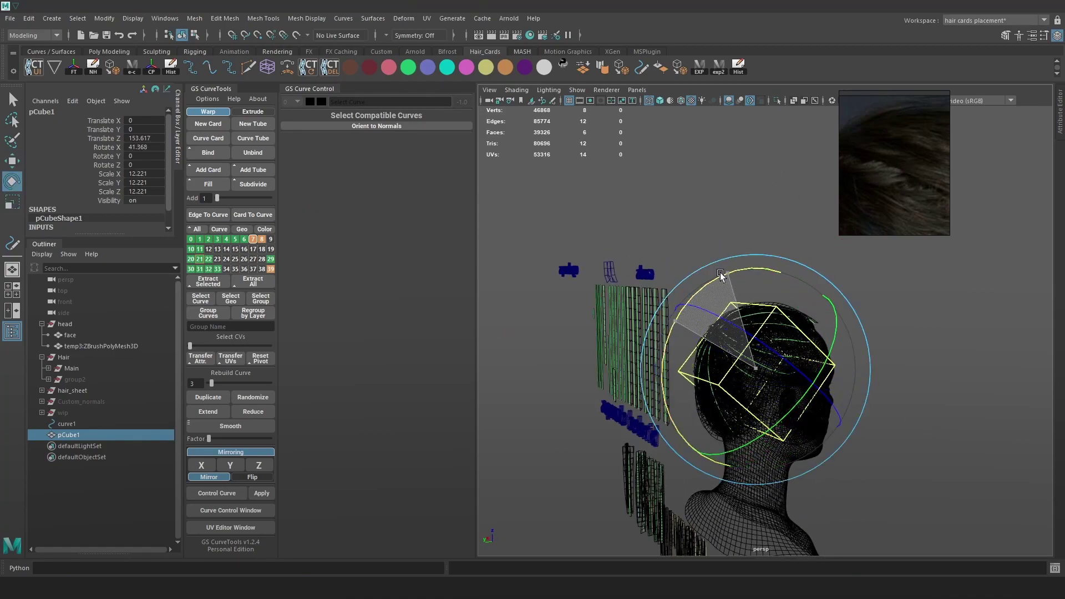
- Select the ring of edges around the tilted cube and connect them with a new edge loop
{"action": "right_click_drag", "start_coordinate": [727, 289], "coordinate": [821, 381], "text": "alt"}
{"action": "left_click_drag", "start_coordinate": [855, 374], "coordinate": [920, 358], "text": "alt"}
{"action": "middle_click_drag", "start_coordinate": [920, 357], "coordinate": [899, 326], "text": "alt"}
{"action": "right_click_drag", "start_coordinate": [926, 281], "coordinate": [918, 260]}
{"action": "double_click", "coordinate": [820, 318]}
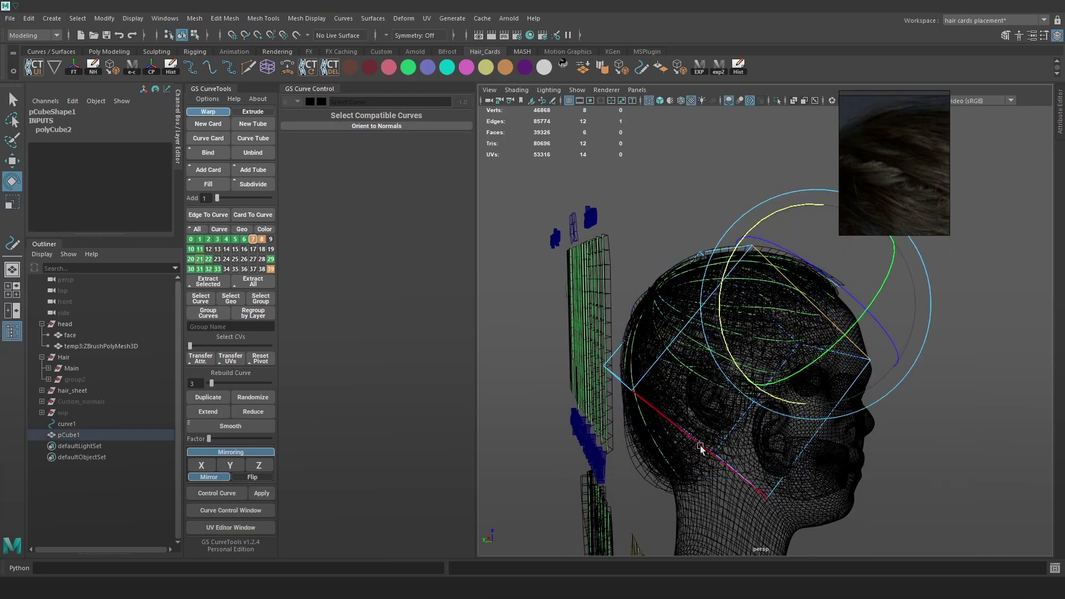
{"action": "right_click_drag", "start_coordinate": [701, 382], "coordinate": [696, 551], "text": "shift"}
{"action": "key", "text": "w"}
{"action": "left_click_drag", "start_coordinate": [889, 339], "coordinate": [947, 339], "text": "alt"}
{"action": "right_click_drag", "start_coordinate": [895, 329], "coordinate": [884, 484], "text": "shift"}
- Delete the cube's lower loop of faces, its bottom face and the face over the ponytail root
{"action": "right_click_drag", "start_coordinate": [964, 283], "coordinate": [965, 323]}
{"action": "left_click", "coordinate": [783, 429]}
{"action": "double_click", "coordinate": [710, 471], "text": "shift"}
{"action": "key", "text": "Delete"}
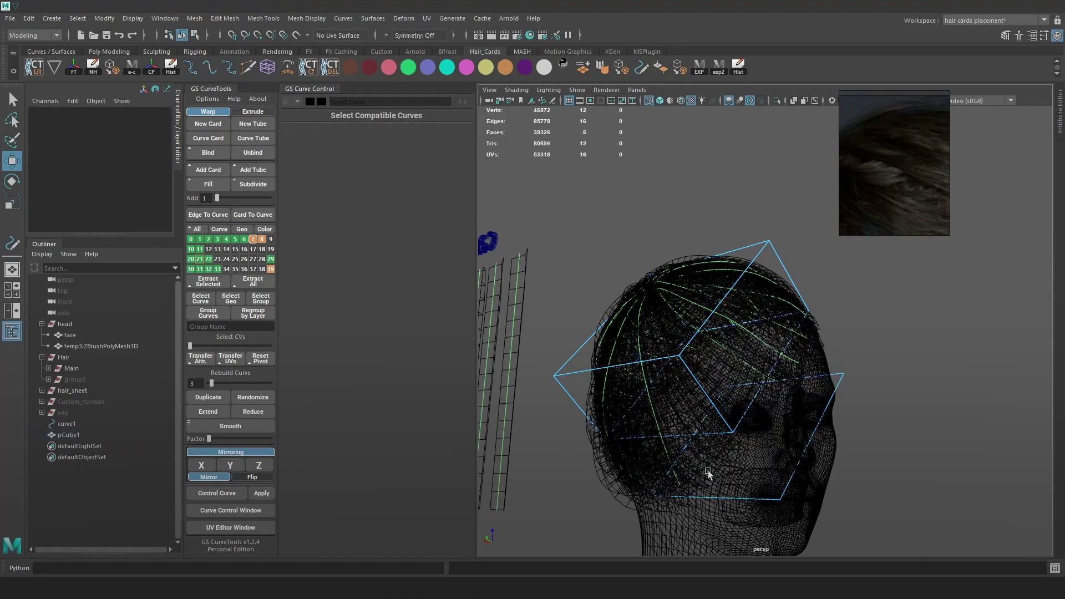
{"action": "left_click", "coordinate": [729, 461]}
{"action": "key", "text": "Delete"}
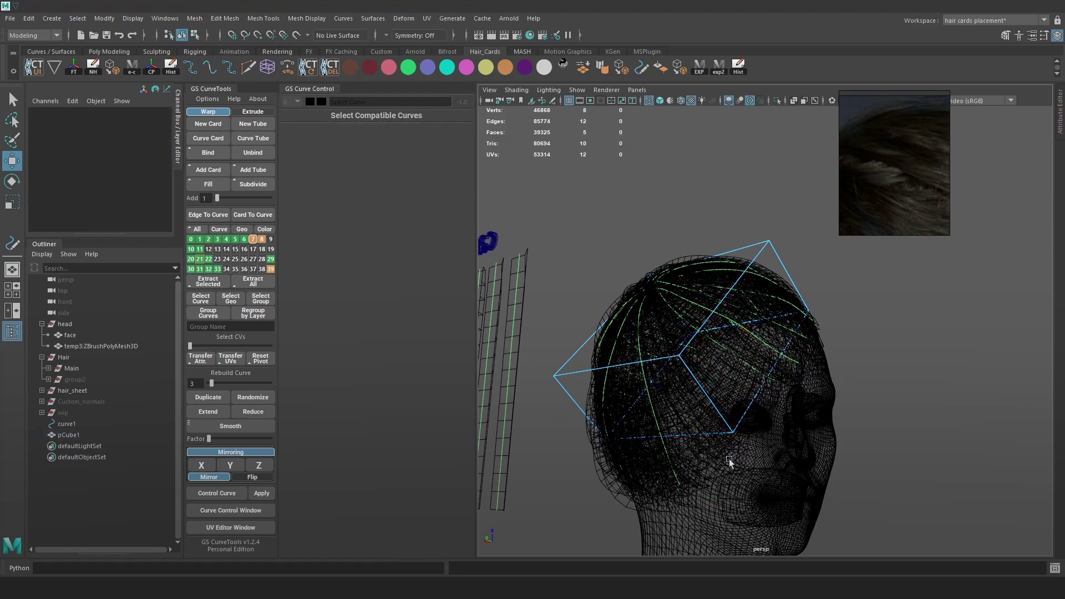
{"action": "left_click", "coordinate": [654, 324]}
{"action": "right_click", "coordinate": [665, 323], "text": "shift"}
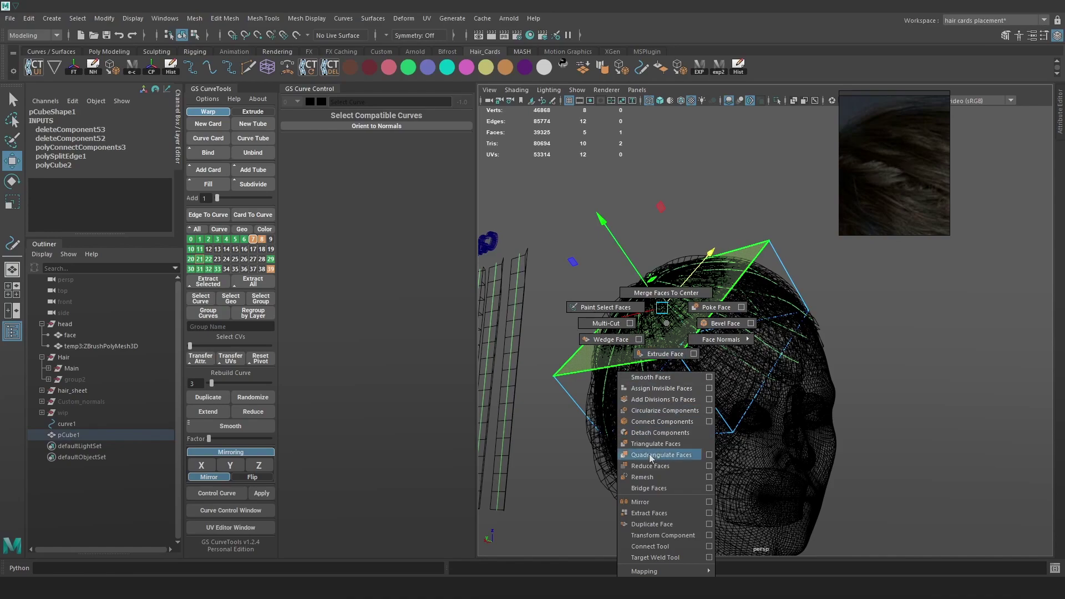
{"action": "left_click", "coordinate": [664, 325]}
{"action": "key", "text": "Delete"}
- Extrude the open border edges on the ponytail side of the cube and narrow them toward the ponytail root
{"action": "right_click_drag", "start_coordinate": [782, 255], "coordinate": [784, 217]}
{"action": "left_click", "coordinate": [744, 274]}
{"action": "left_click_drag", "start_coordinate": [743, 316], "coordinate": [791, 340], "text": "alt"}
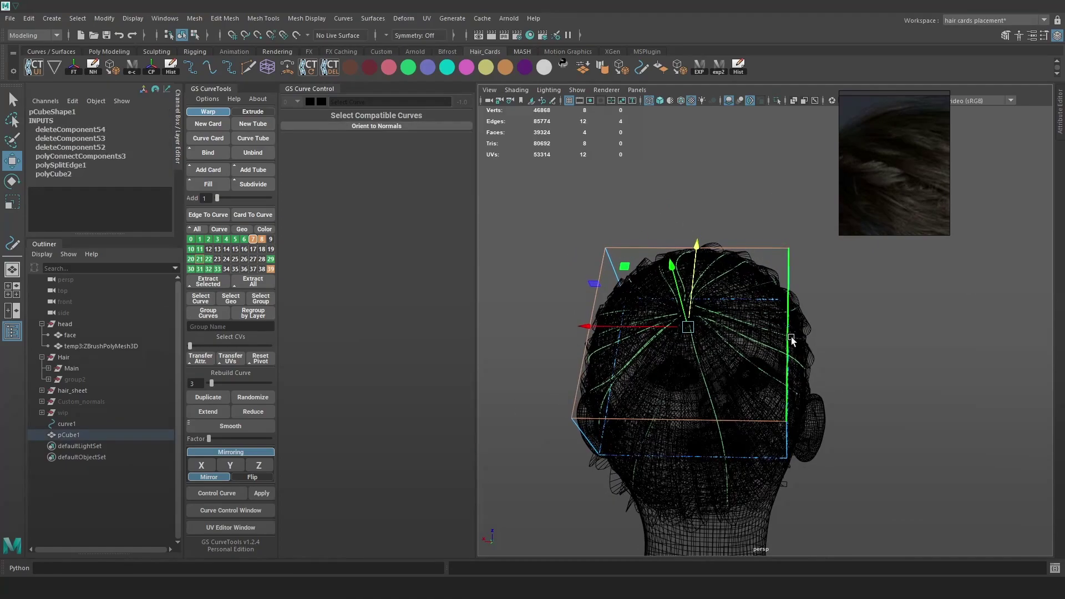
{"action": "left_click_drag", "start_coordinate": [689, 327], "coordinate": [634, 341]}
{"action": "key", "text": "5"}
{"action": "key", "text": "w"}
{"action": "mouse_move", "coordinate": [667, 304]}
{"action": "left_mouse_down", "text": "alt"}
{"action": "mouse_move", "coordinate": [684, 308]}
{"action": "mouse_move", "coordinate": [616, 308]}
{"action": "mouse_move", "coordinate": [568, 284]}
{"action": "mouse_move", "coordinate": [581, 319]}
{"action": "mouse_move", "coordinate": [565, 321]}
{"action": "mouse_move", "coordinate": [580, 286]}
{"action": "mouse_move", "coordinate": [708, 307]}
{"action": "left_mouse_up", "text": "alt"}
{"action": "key", "text": "r"}
{"action": "key", "text": "w"}
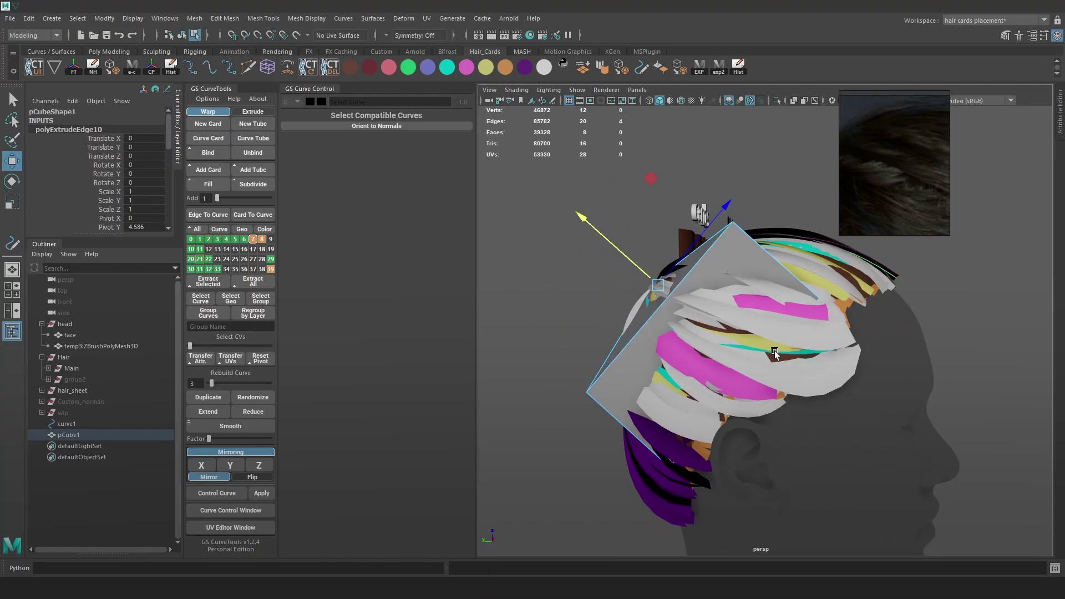
- Preview the scalp shell smoothed and scale its lower border edges to fit the head around the hairline
{"action": "key", "text": "4"}
{"action": "left_click_drag", "start_coordinate": [755, 373], "coordinate": [816, 345], "text": "alt"}
{"action": "middle_click_drag", "start_coordinate": [787, 443], "coordinate": [749, 409], "text": "alt"}
{"action": "key", "text": "3"}
{"action": "mouse_move", "coordinate": [803, 361]}
{"action": "left_mouse_down", "text": "alt"}
{"action": "mouse_move", "coordinate": [783, 363]}
{"action": "mouse_move", "coordinate": [769, 308]}
{"action": "mouse_move", "coordinate": [817, 350]}
{"action": "left_mouse_up", "text": "alt"}
{"action": "key", "text": "r"}
{"action": "left_click_drag", "start_coordinate": [755, 337], "coordinate": [797, 297]}
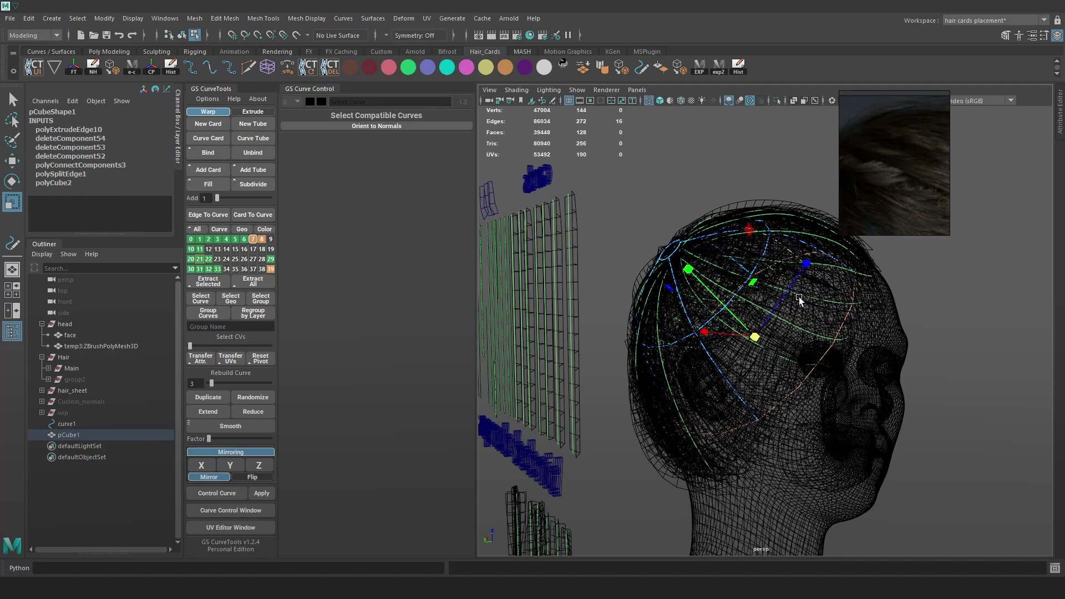
{"action": "key", "text": "2"}
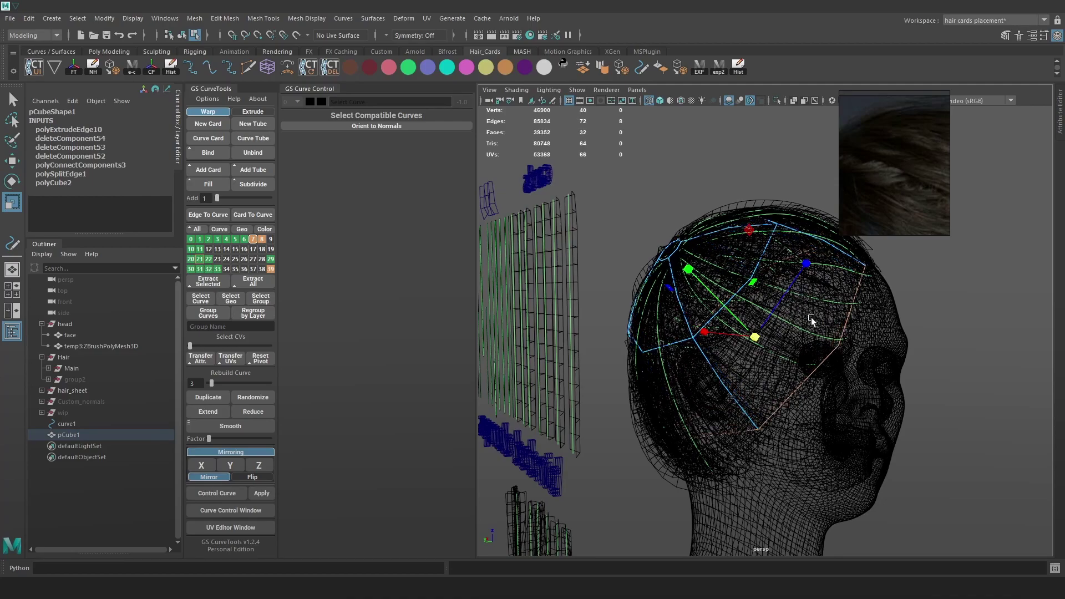
{"action": "left_click_drag", "start_coordinate": [809, 318], "coordinate": [870, 316], "text": "alt"}
{"action": "key", "text": "5"}
{"action": "mouse_move", "coordinate": [728, 343]}
{"action": "left_mouse_down"}
{"action": "mouse_move", "coordinate": [746, 331]}
{"action": "mouse_move", "coordinate": [727, 331]}
{"action": "left_mouse_up"}
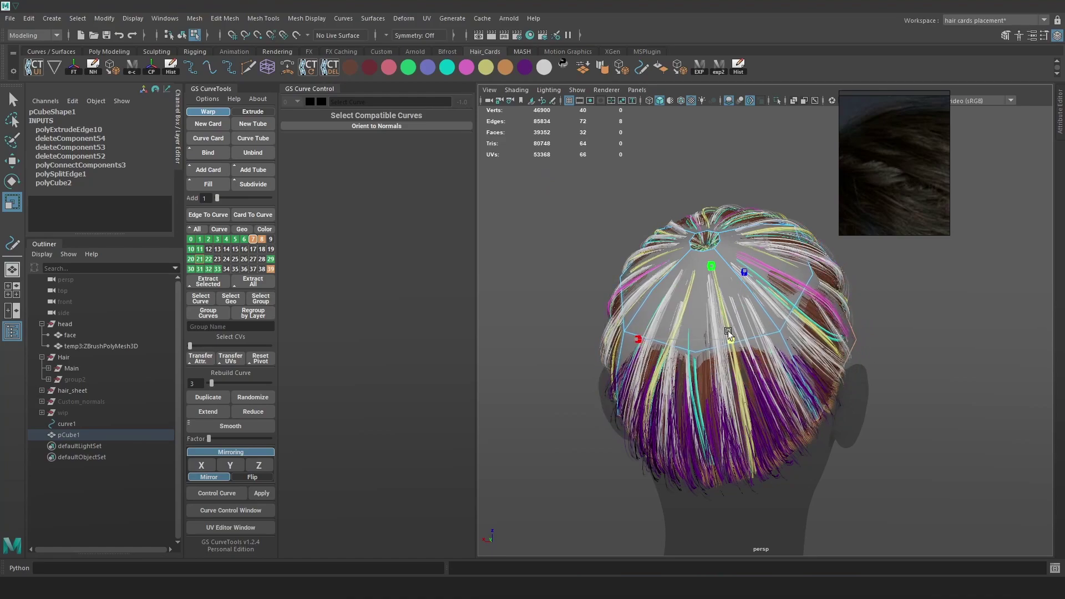
- Move the shell's front border vertices along the scalp toward the forehead hairline
{"action": "right_click_drag", "start_coordinate": [968, 289], "coordinate": [914, 289]}
{"action": "left_click", "coordinate": [729, 444]}
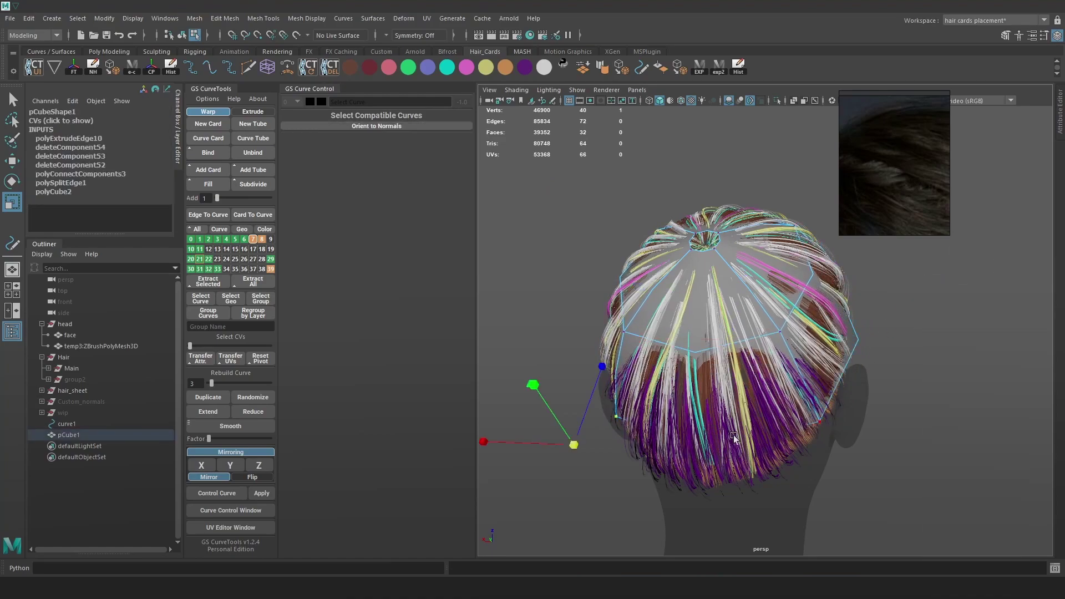
{"action": "key", "text": "4"}
{"action": "key", "text": "w"}
{"action": "left_click_drag", "start_coordinate": [790, 413], "coordinate": [667, 291], "text": "alt"}
{"action": "key", "text": "w"}
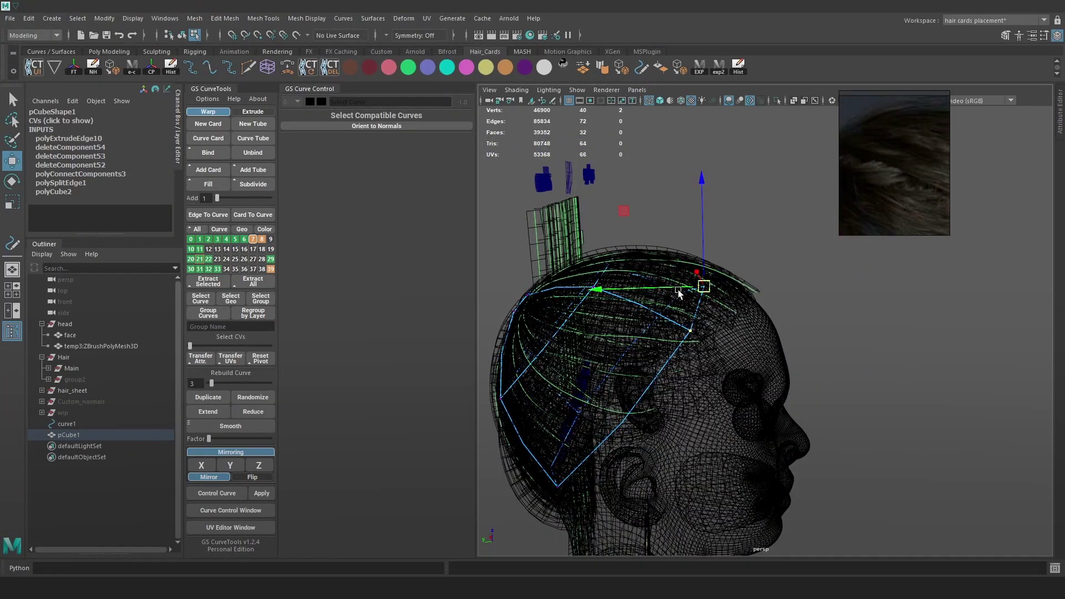
{"action": "key", "text": "5"}
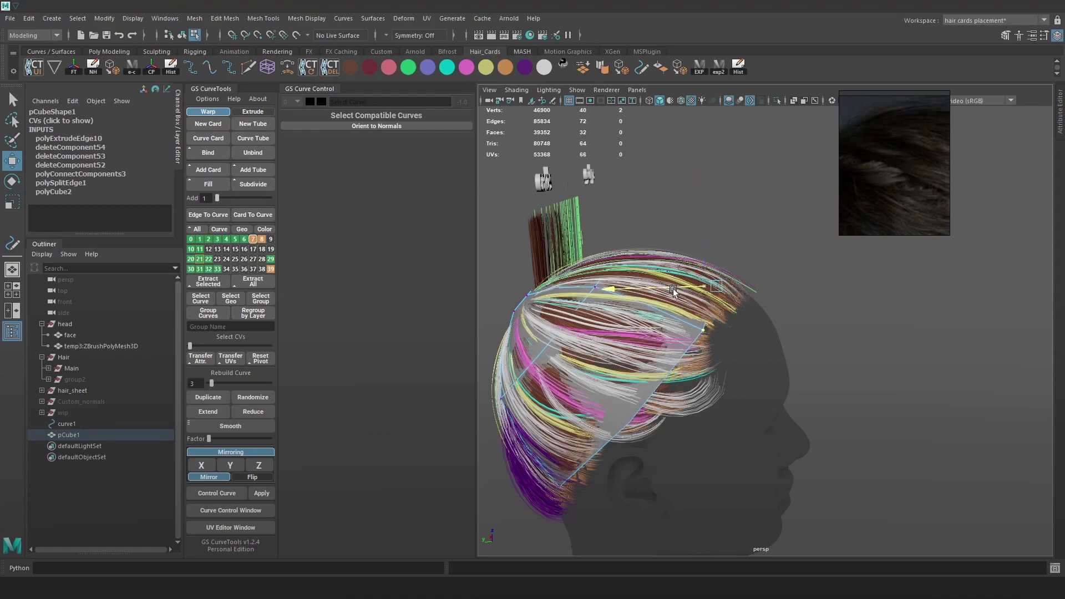
- Undo the mistaken vertex selections and reposition the two lower shell vertices behind the ears
{"action": "left_click_drag", "start_coordinate": [713, 250], "coordinate": [640, 436], "text": "alt"}
{"action": "key", "text": "ctrl+z"}
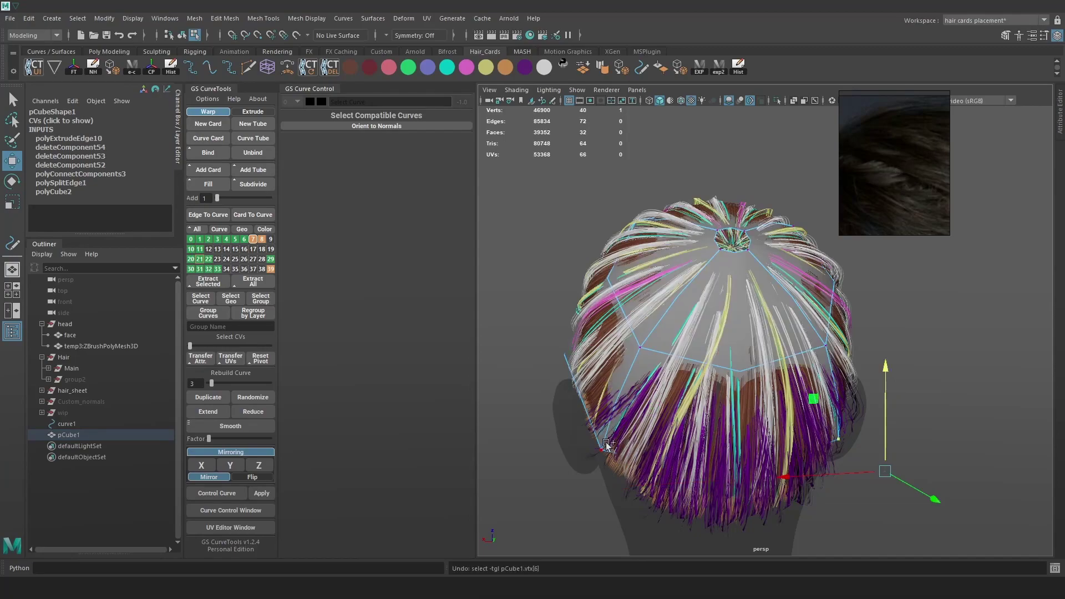
{"action": "key", "text": "ctrl+z"}
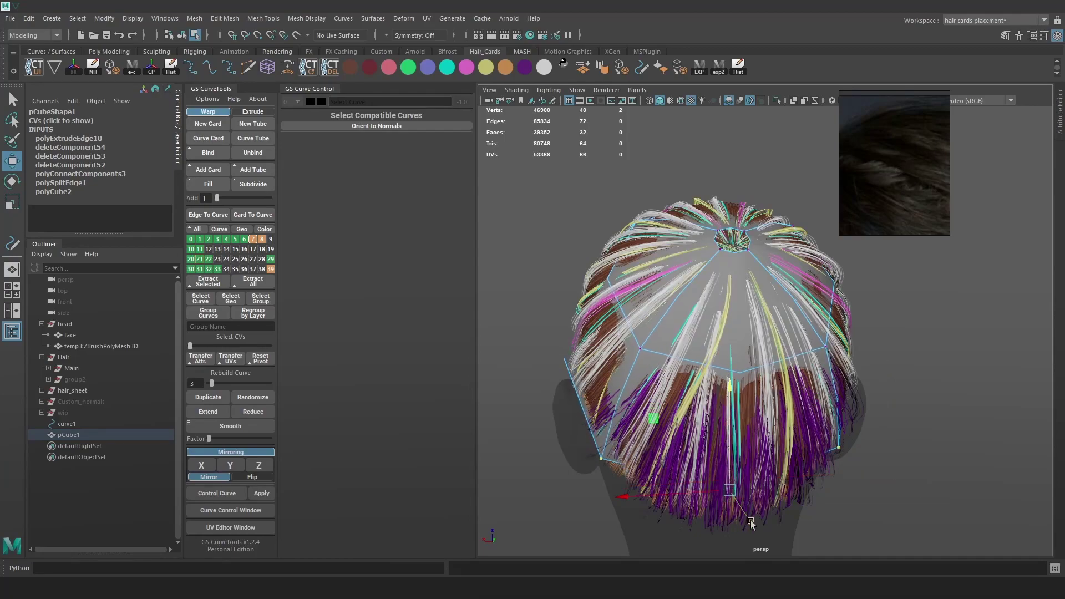
{"action": "key", "text": "ctrl+z"}
{"action": "left_click", "coordinate": [718, 435]}
{"action": "key", "text": "ctrl+z"}
{"action": "left_click_drag", "start_coordinate": [724, 427], "coordinate": [724, 432]}
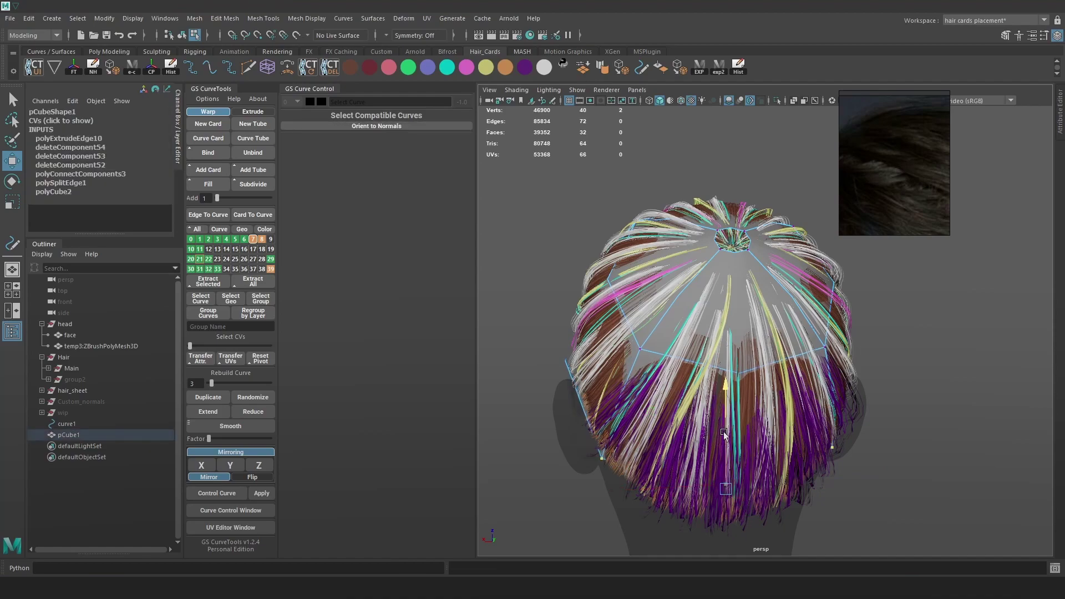
- Reposition the remaining side vertices of the shell so it follows the curve of the scalp
{"action": "left_click", "coordinate": [594, 379]}
{"action": "left_click_drag", "start_coordinate": [650, 328], "coordinate": [687, 315]}
{"action": "left_click_drag", "start_coordinate": [627, 351], "coordinate": [560, 349], "text": "alt"}
{"action": "left_click", "coordinate": [482, 393]}
{"action": "left_click_drag", "start_coordinate": [760, 315], "coordinate": [623, 264], "text": "alt"}
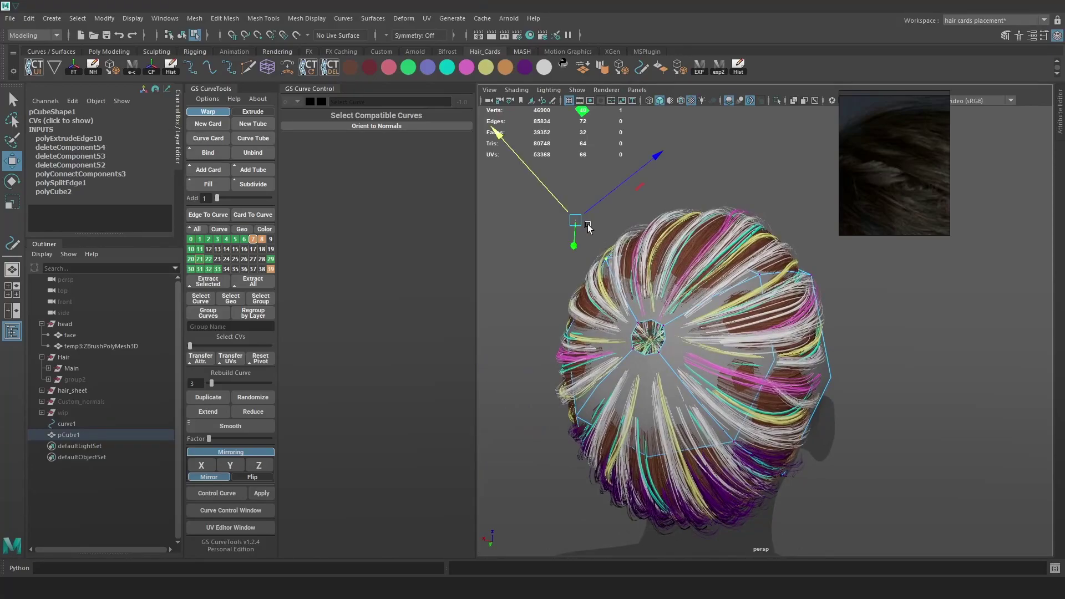
- Leave vertex editing and apply mesh smoothing to the scalp shell
{"action": "key", "text": "F8"}
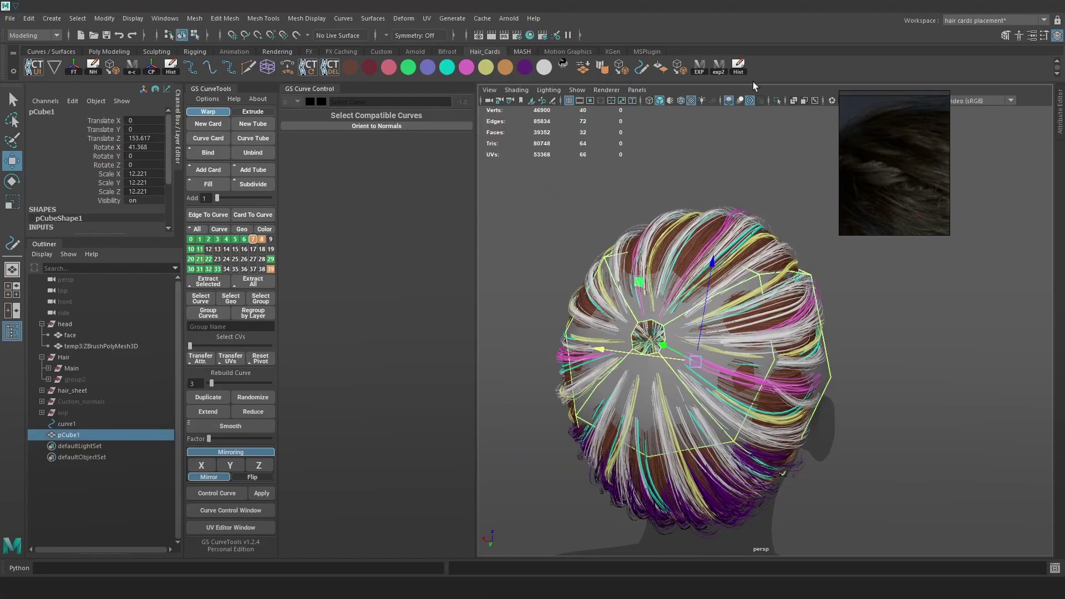
{"action": "left_click", "coordinate": [679, 68]}
{"action": "left_click", "coordinate": [936, 311]}
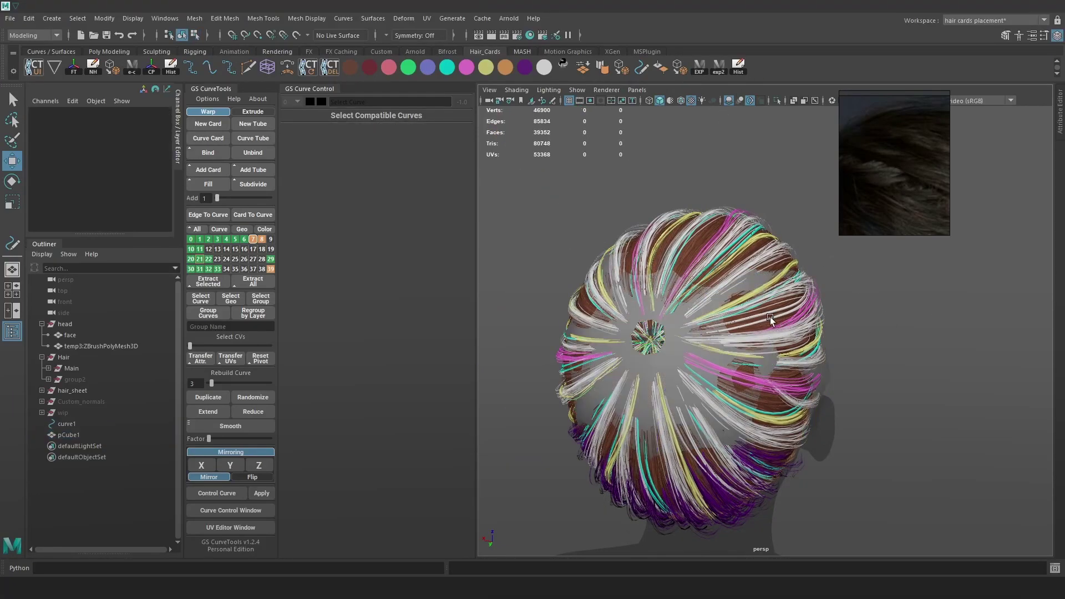
{"action": "left_click", "coordinate": [749, 278]}
- Select the middle front edge of the smoothed shell and pull it outward along the top of the head
{"action": "left_click_drag", "start_coordinate": [918, 304], "coordinate": [830, 295], "text": "alt"}
{"action": "middle_click_drag", "start_coordinate": [830, 298], "coordinate": [768, 328], "text": "alt"}
{"action": "key", "text": "4"}
{"action": "mouse_move", "coordinate": [939, 323]}
{"action": "left_mouse_down", "text": "alt"}
{"action": "mouse_move", "coordinate": [854, 311]}
{"action": "mouse_move", "coordinate": [826, 288]}
{"action": "left_mouse_up", "text": "alt"}
{"action": "key", "text": "F10"}
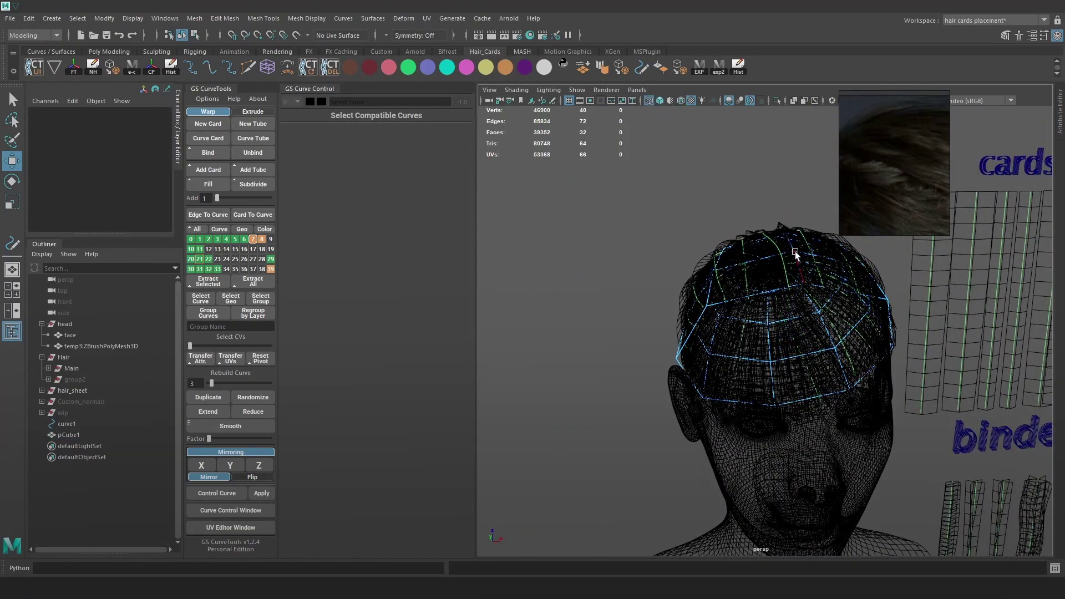
{"action": "left_click", "coordinate": [794, 251]}
{"action": "left_click_drag", "start_coordinate": [794, 251], "coordinate": [769, 239], "text": "alt"}
{"action": "key", "text": "6"}
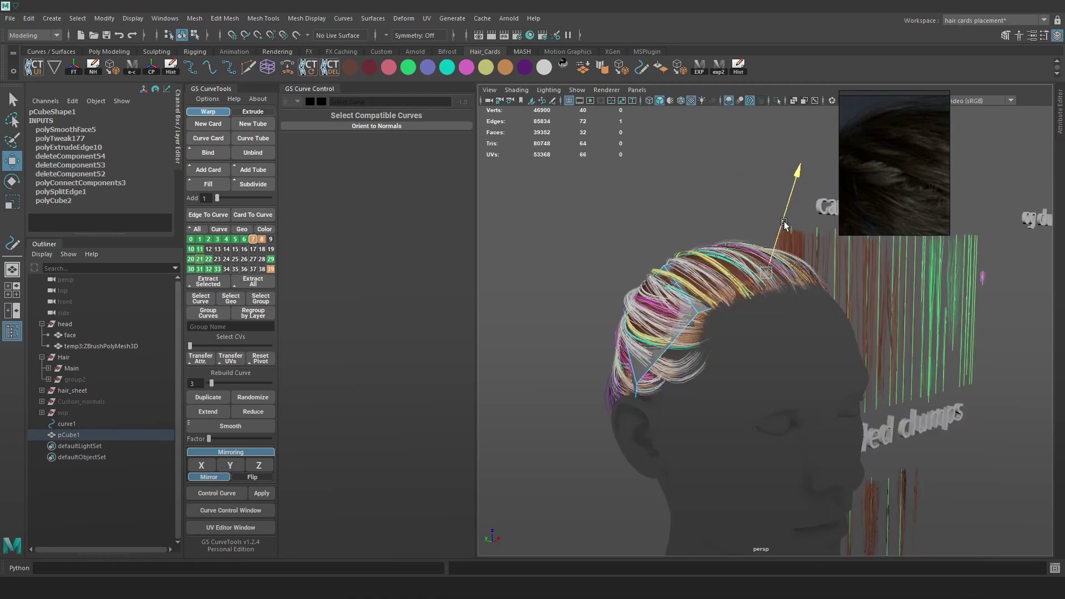
{"action": "left_click_drag", "start_coordinate": [785, 216], "coordinate": [860, 240], "text": "alt"}
{"action": "right_click_drag", "start_coordinate": [804, 203], "coordinate": [750, 204]}
{"action": "left_click_drag", "start_coordinate": [793, 244], "coordinate": [748, 256], "text": "alt"}
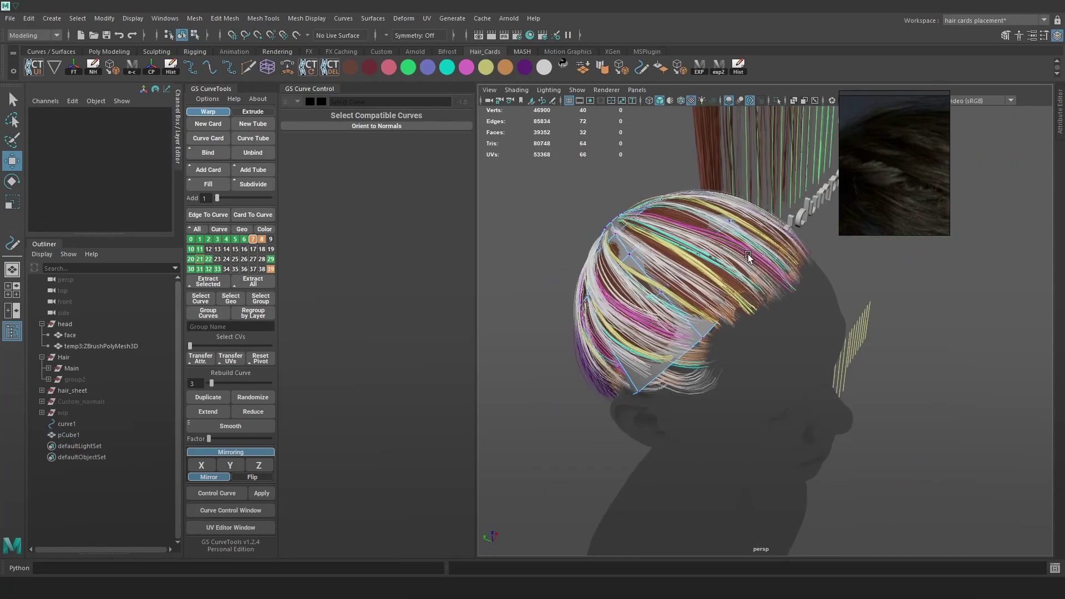
{"action": "left_click", "coordinate": [776, 257]}
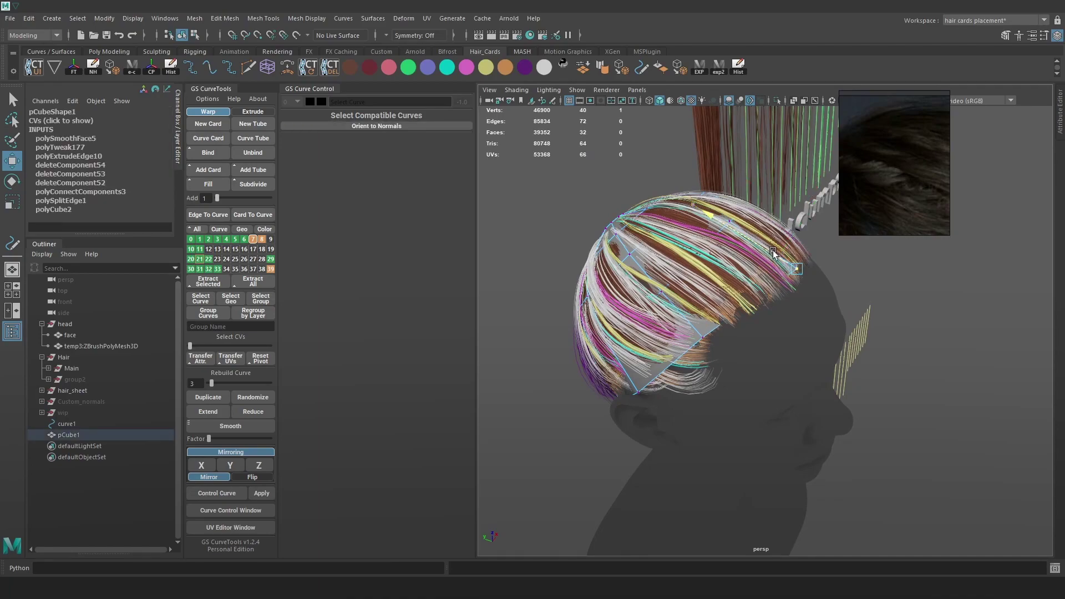
{"action": "left_click_drag", "start_coordinate": [804, 265], "coordinate": [882, 281], "text": "alt"}
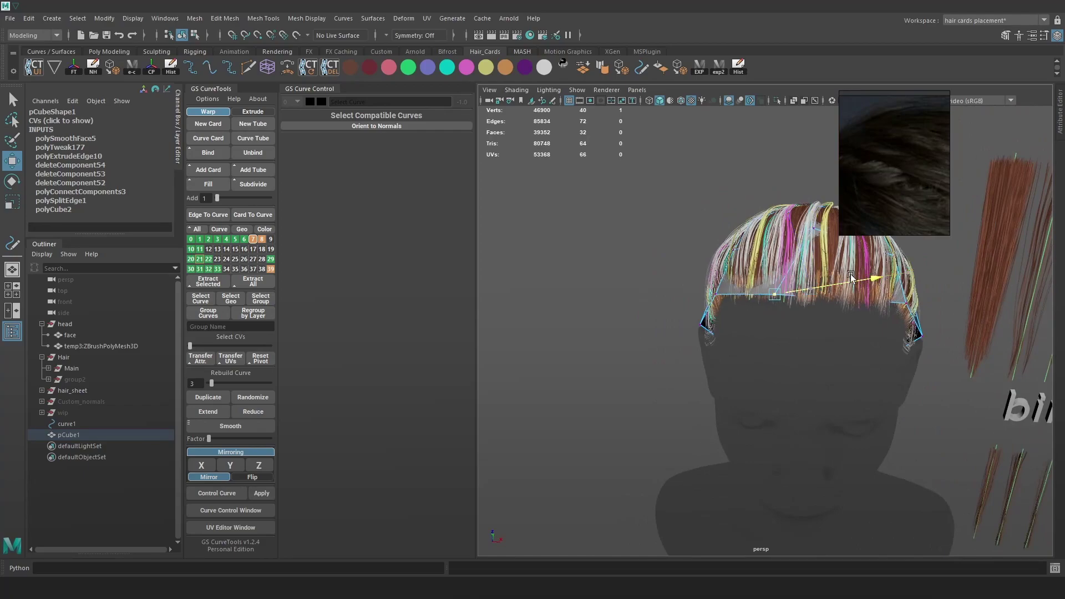
{"action": "key", "text": "ctrl+z"}
{"action": "left_click", "coordinate": [818, 257]}
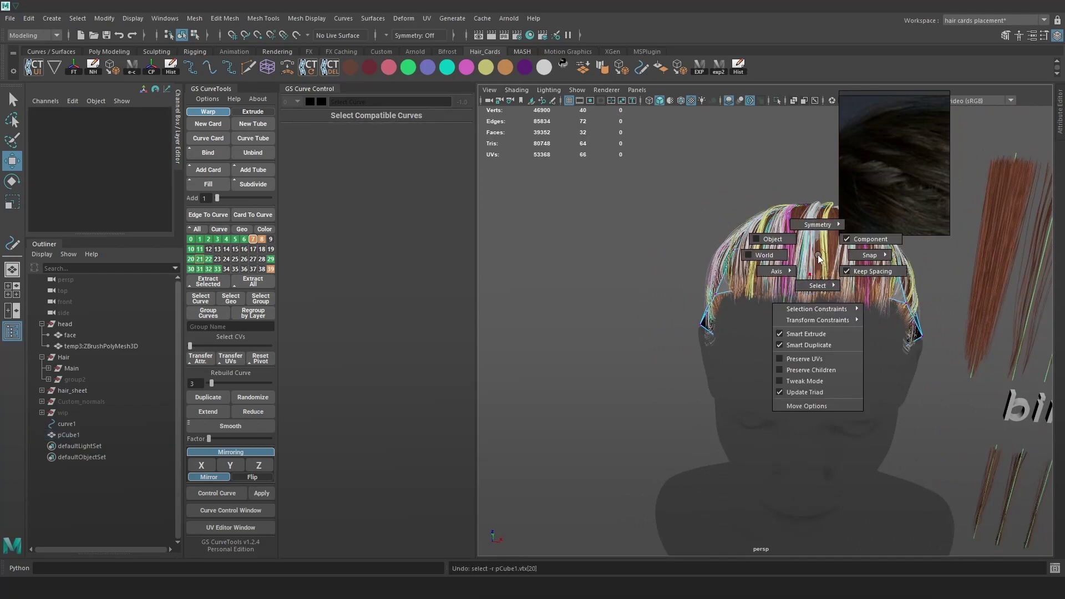
{"action": "left_click", "coordinate": [818, 228]}
{"action": "left_click_drag", "start_coordinate": [818, 228], "coordinate": [771, 402], "text": "alt"}
{"action": "left_click", "coordinate": [757, 288]}
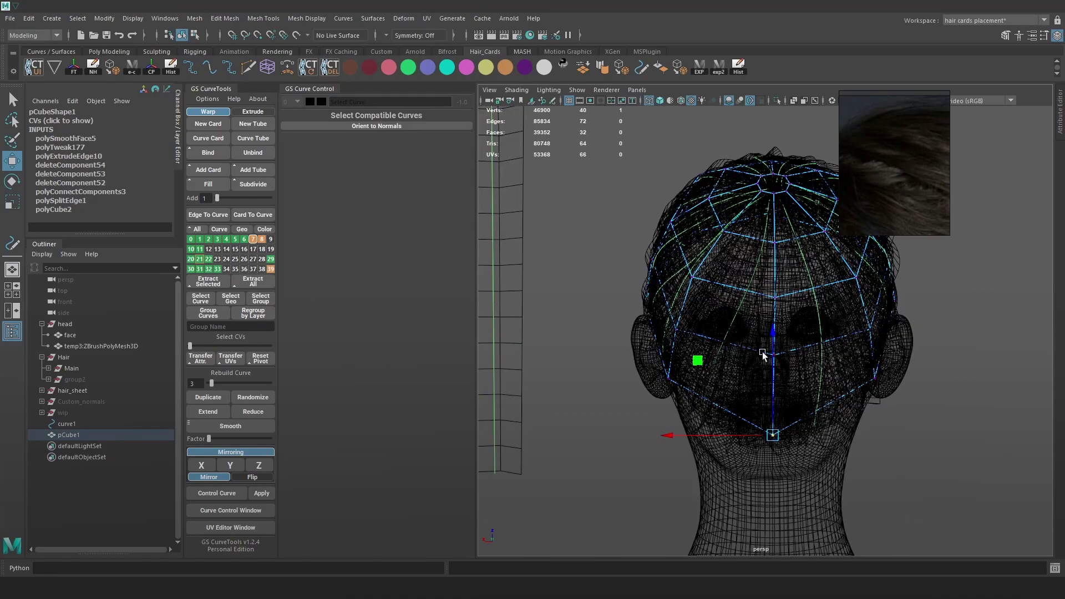
{"action": "key", "text": "ctrl+z"}
{"action": "left_click_drag", "start_coordinate": [784, 363], "coordinate": [744, 340], "text": "alt"}
{"action": "key", "text": "6"}
{"action": "left_click", "coordinate": [893, 374]}
{"action": "key", "text": "ctrl+z"}
- Return to object mode, check the scalp shell in isolation, and apply another level of mesh smoothing to it
{"action": "right_click_drag", "start_coordinate": [744, 341], "coordinate": [736, 105]}
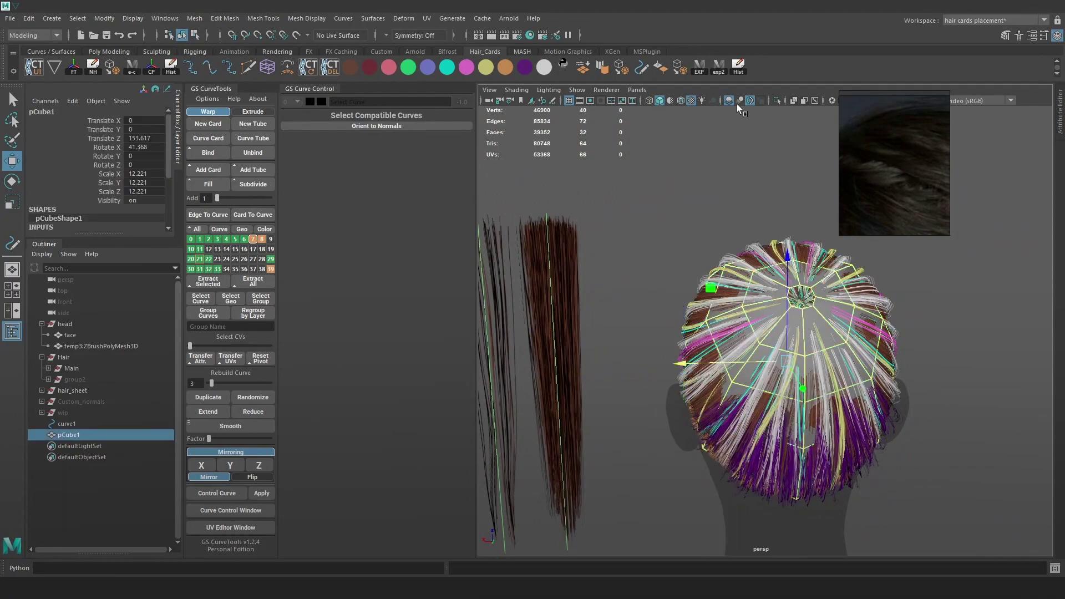
{"action": "left_click", "coordinate": [775, 101]}
{"action": "left_click_drag", "start_coordinate": [747, 256], "coordinate": [821, 247], "text": "alt"}
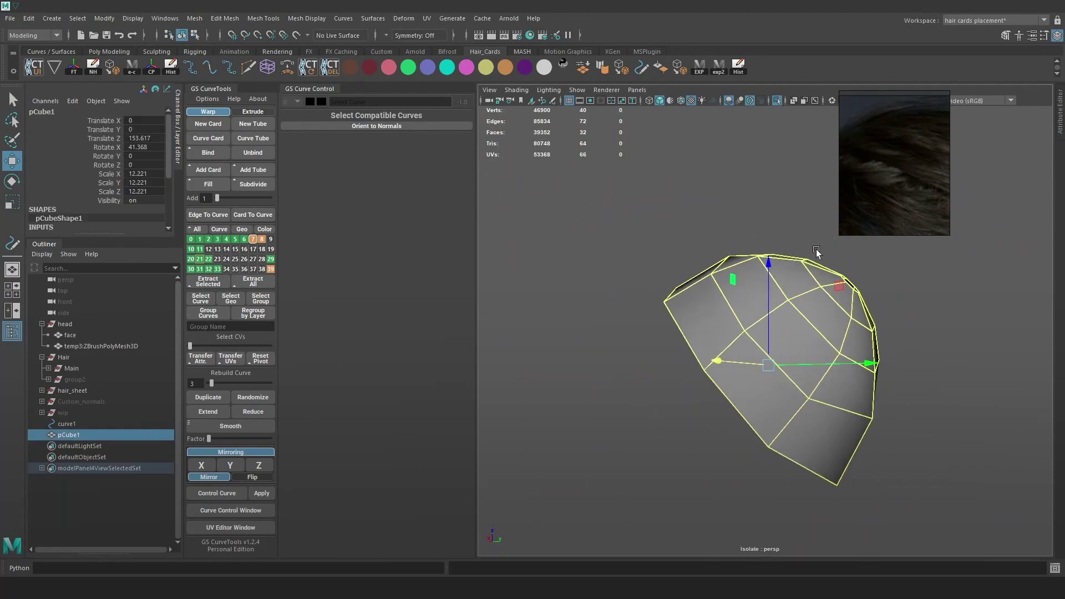
{"action": "key", "text": "3"}
{"action": "key", "text": "Page_Down"}
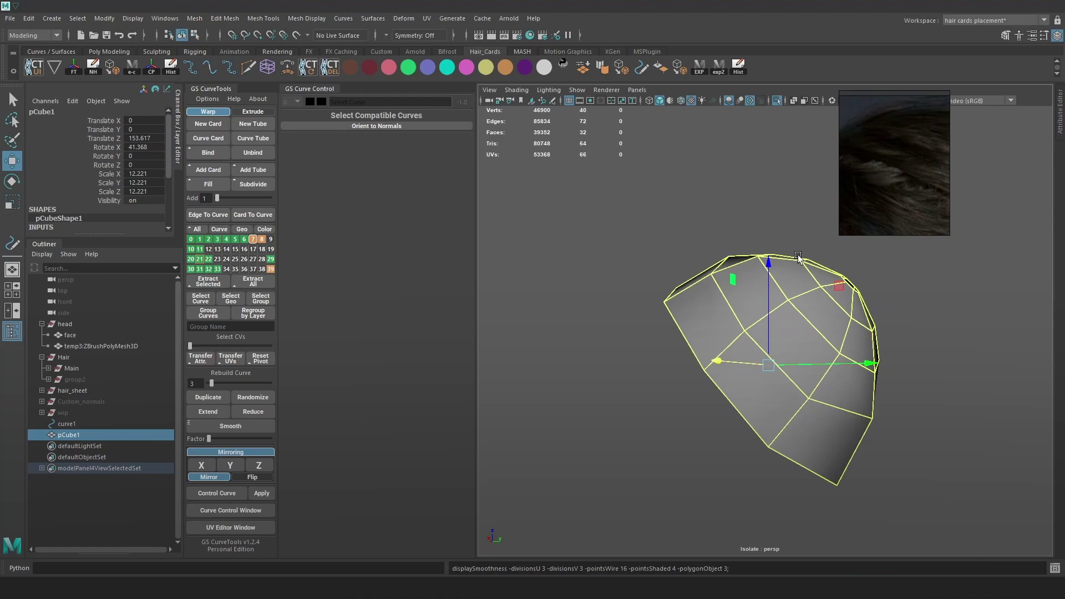
{"action": "left_click", "coordinate": [775, 101]}
{"action": "left_click_drag", "start_coordinate": [693, 256], "coordinate": [739, 206], "text": "alt"}
{"action": "left_click", "coordinate": [679, 67]}
- Reposition vertices on the upper part of the smoothed shell using soft selection with an adjusted falloff radius
{"action": "right_click_drag", "start_coordinate": [784, 180], "coordinate": [753, 182]}
{"action": "left_click", "coordinate": [763, 256]}
{"action": "key", "text": "w"}
{"action": "left_click_drag", "start_coordinate": [757, 247], "coordinate": [797, 234]}
{"action": "middle_click_drag", "start_coordinate": [770, 271], "coordinate": [730, 283], "text": "alt"}
{"action": "key", "text": "b"}
{"action": "left_click_drag", "start_coordinate": [722, 271], "coordinate": [693, 266]}
{"action": "middle_click_drag", "start_coordinate": [857, 270], "coordinate": [767, 285], "text": "alt"}
{"action": "left_click", "coordinate": [763, 286]}
{"action": "left_click_drag", "start_coordinate": [782, 268], "coordinate": [682, 338]}
{"action": "key", "text": "4"}
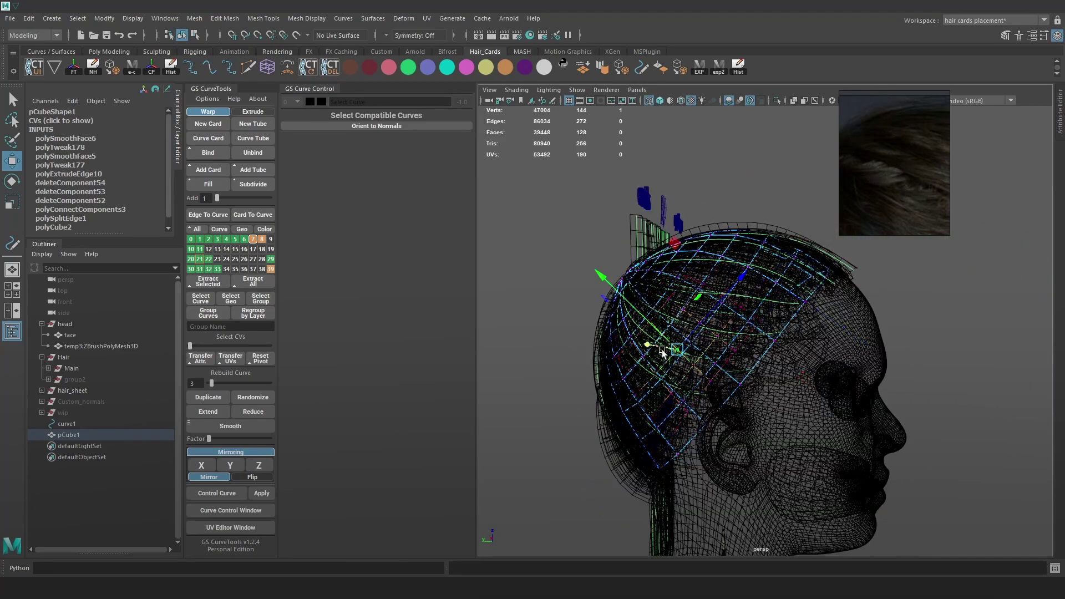
{"action": "key", "text": "5"}
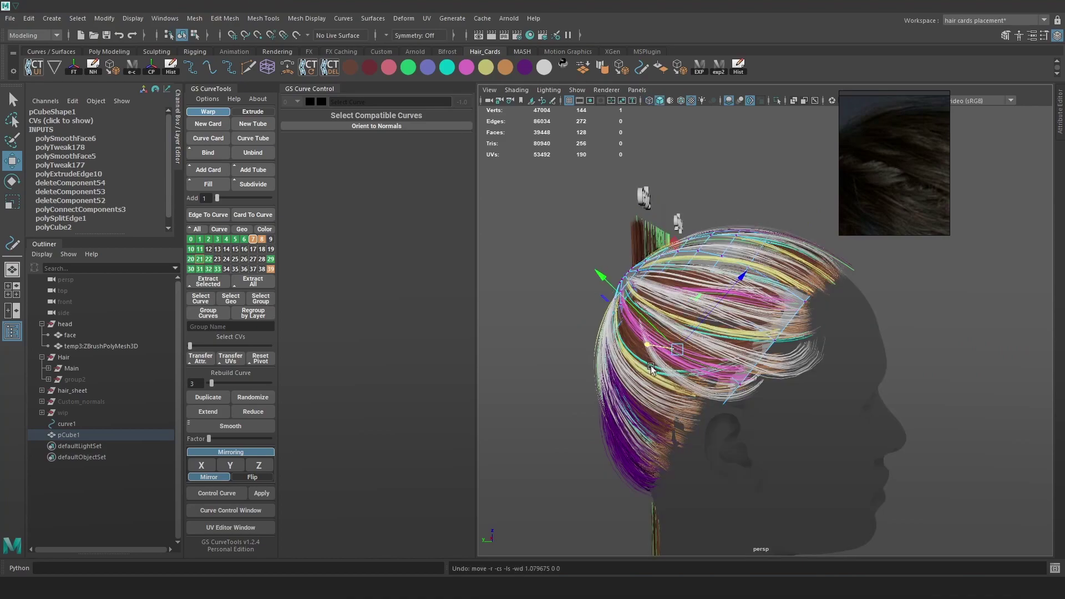
- Pull the shell's side vertices outward with soft selection so the surface sits closer to the hair cards
{"action": "left_click", "coordinate": [616, 367]}
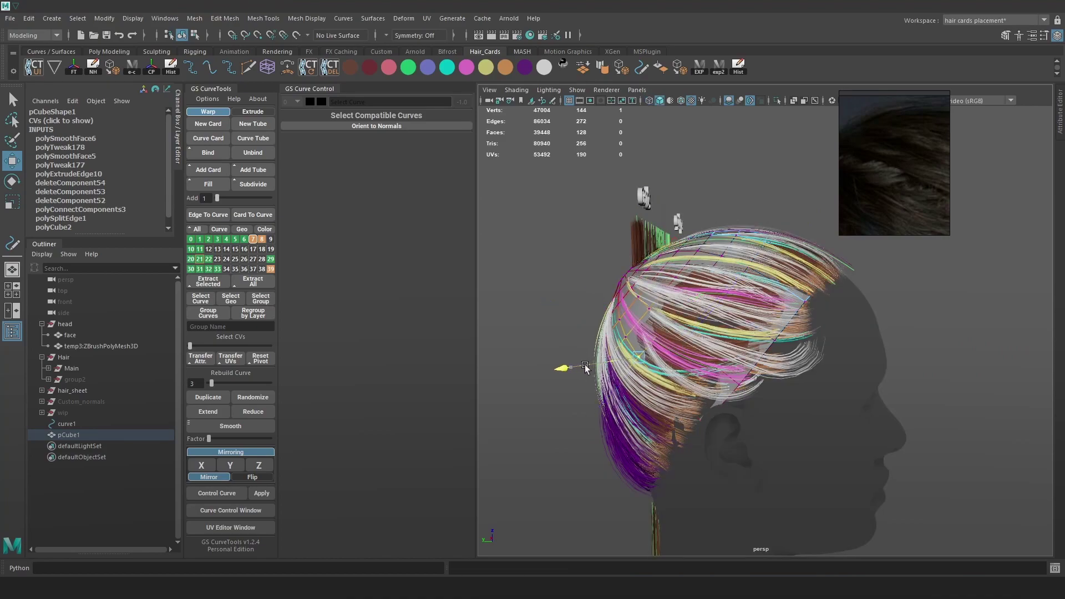
{"action": "key", "text": "4"}
{"action": "key", "text": "5"}
{"action": "mouse_move", "coordinate": [709, 327]}
{"action": "left_mouse_down", "text": "alt"}
{"action": "mouse_move", "coordinate": [838, 347]}
{"action": "mouse_move", "coordinate": [889, 333]}
{"action": "left_mouse_up", "text": "alt"}
{"action": "left_click", "coordinate": [850, 336]}
{"action": "middle_click_drag", "start_coordinate": [713, 461], "coordinate": [760, 377], "text": "alt"}
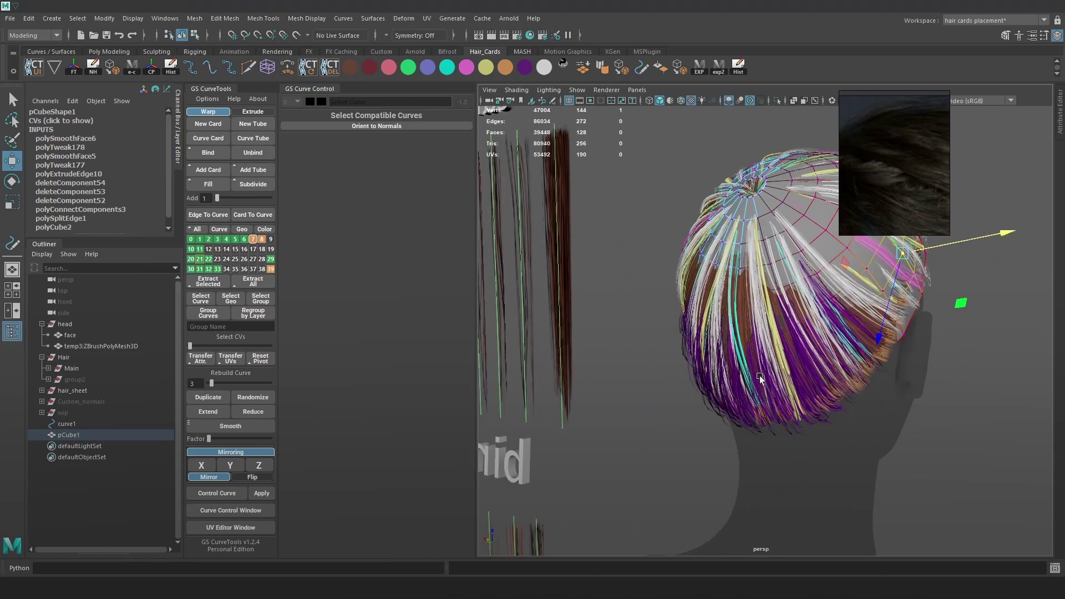
- Pull the shell's vertices at the back of the head and behind the ear outward toward the scalp
{"action": "key", "text": "4"}
{"action": "key", "text": "5"}
{"action": "left_click", "coordinate": [744, 353]}
{"action": "key", "text": "4"}
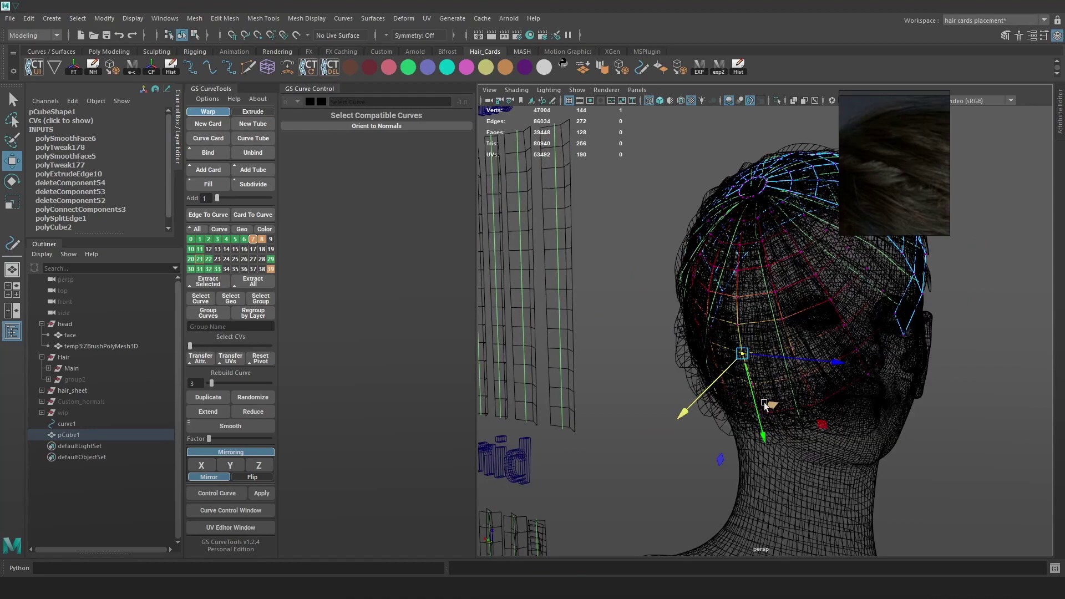
{"action": "left_click", "coordinate": [965, 377]}
{"action": "key", "text": "5"}
{"action": "left_click", "coordinate": [750, 382]}
{"action": "left_click_drag", "start_coordinate": [731, 419], "coordinate": [726, 427]}
{"action": "left_click_drag", "start_coordinate": [776, 405], "coordinate": [804, 411], "text": "alt"}
{"action": "left_click", "coordinate": [875, 363]}
{"action": "left_click_drag", "start_coordinate": [888, 393], "coordinate": [697, 344], "text": "alt"}
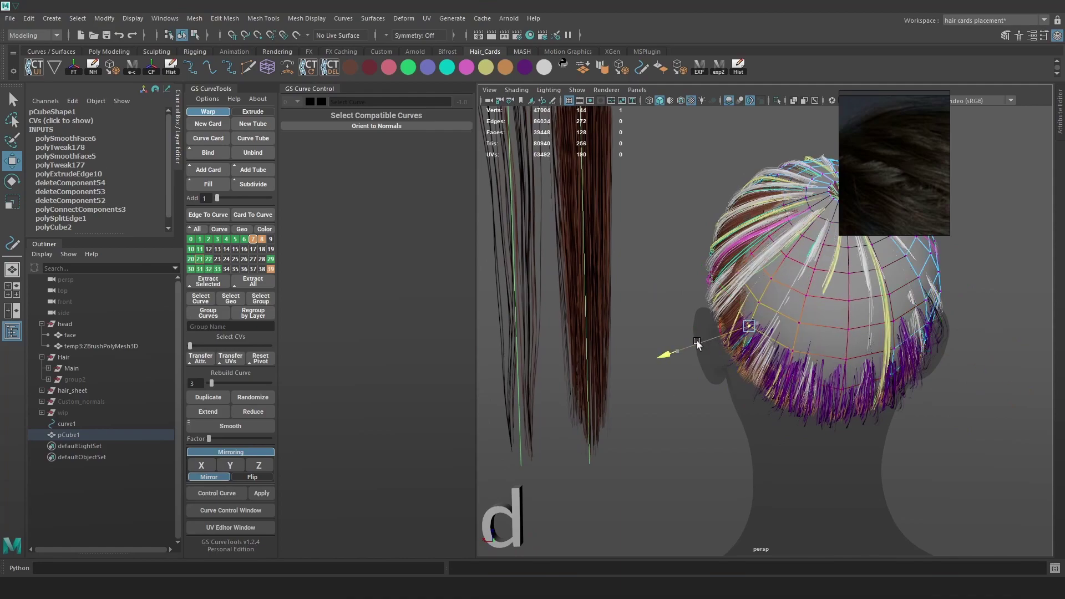
- Adjust the shell's vertices along the front hairline and side of the head to follow the scalp
{"action": "left_click_drag", "start_coordinate": [721, 277], "coordinate": [865, 222], "text": "alt"}
{"action": "left_click_drag", "start_coordinate": [685, 197], "coordinate": [776, 222]}
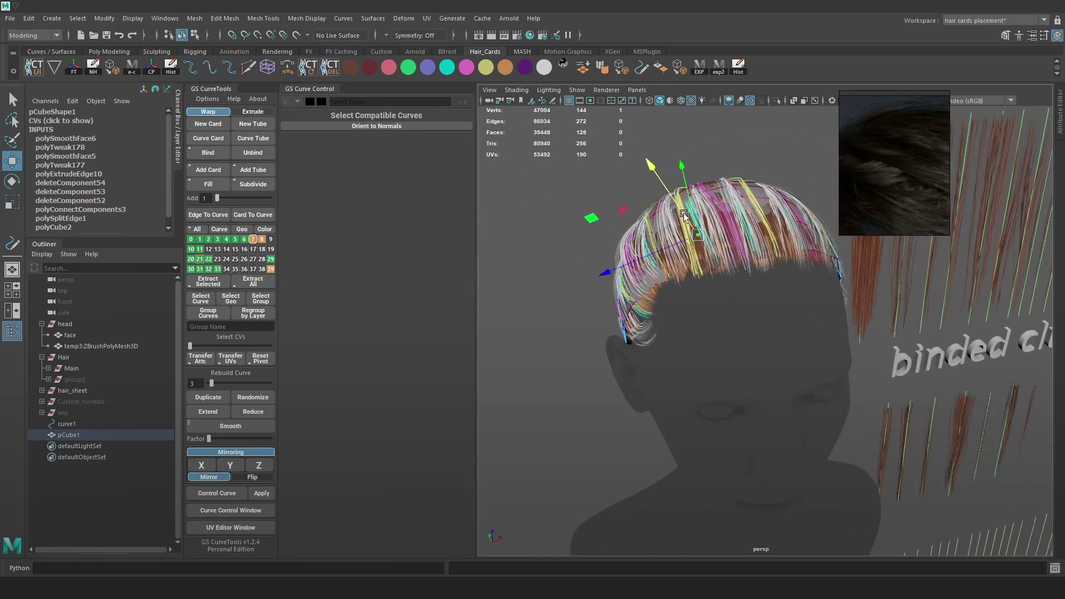
{"action": "left_click_drag", "start_coordinate": [706, 217], "coordinate": [809, 208], "text": "alt"}
{"action": "left_click", "coordinate": [629, 324]}
{"action": "left_click_drag", "start_coordinate": [606, 324], "coordinate": [611, 324]}
{"action": "left_click_drag", "start_coordinate": [771, 319], "coordinate": [723, 315], "text": "alt"}
- Adjust the soft-selection falloff and reposition the shell's lower rim vertices around the nape
{"action": "left_click", "coordinate": [740, 403]}
{"action": "left_click_drag", "start_coordinate": [756, 411], "coordinate": [767, 436], "text": "alt"}
{"action": "key", "text": "b"}
{"action": "mouse_move", "coordinate": [609, 388]}
{"action": "left_mouse_down", "text": "alt"}
{"action": "mouse_move", "coordinate": [636, 388]}
{"action": "mouse_move", "coordinate": [593, 388]}
{"action": "mouse_move", "coordinate": [614, 383]}
{"action": "left_mouse_up", "text": "alt"}
{"action": "left_click", "coordinate": [617, 379]}
{"action": "key", "text": "b"}
{"action": "key", "text": "b"}
{"action": "left_click", "coordinate": [659, 384]}
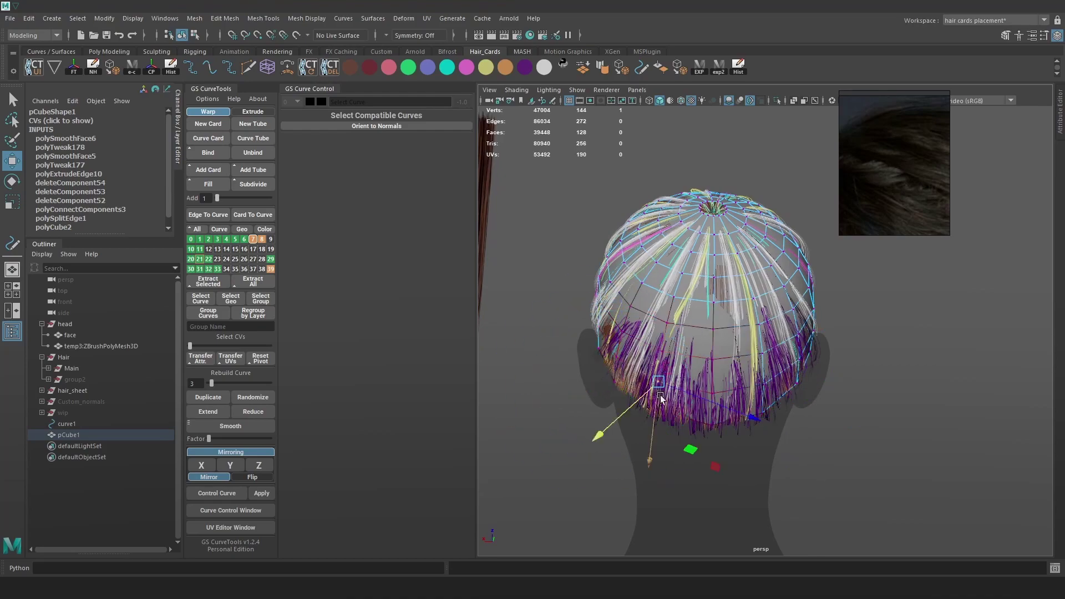
{"action": "left_click", "coordinate": [672, 406]}
{"action": "key", "text": "b"}
{"action": "left_click_drag", "start_coordinate": [652, 419], "coordinate": [641, 424]}
{"action": "left_click_drag", "start_coordinate": [642, 426], "coordinate": [639, 428]}
- Leave vertex editing, isolate the scalp shell, and rename it hair_cap
{"action": "left_click_drag", "start_coordinate": [780, 289], "coordinate": [735, 313], "text": "alt"}
{"action": "right_click_drag", "start_coordinate": [742, 230], "coordinate": [793, 170]}
{"action": "left_click", "coordinate": [775, 100]}
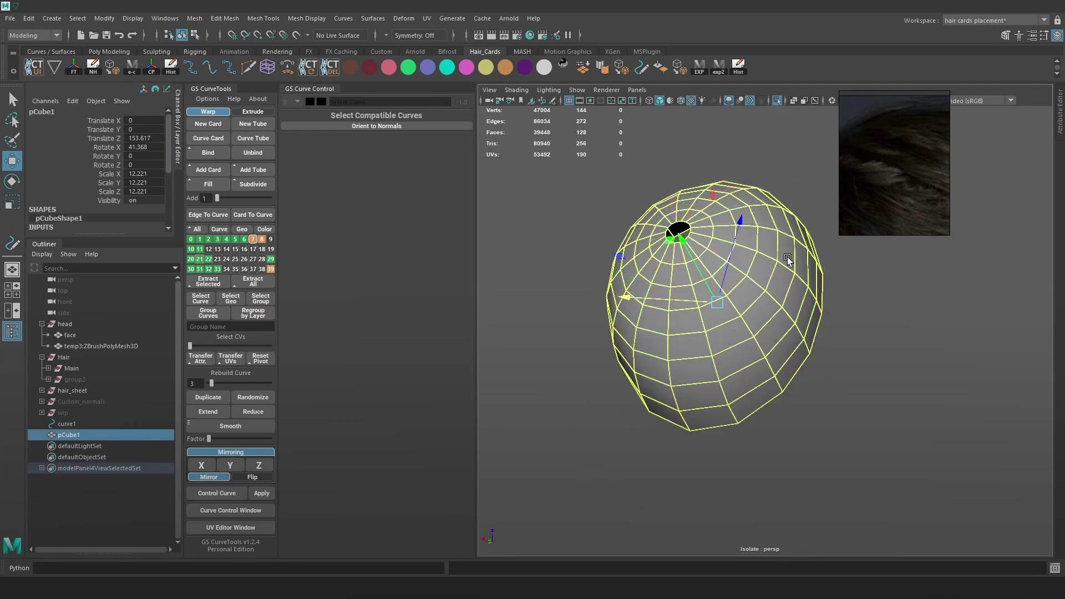
{"action": "left_click", "coordinate": [847, 301]}
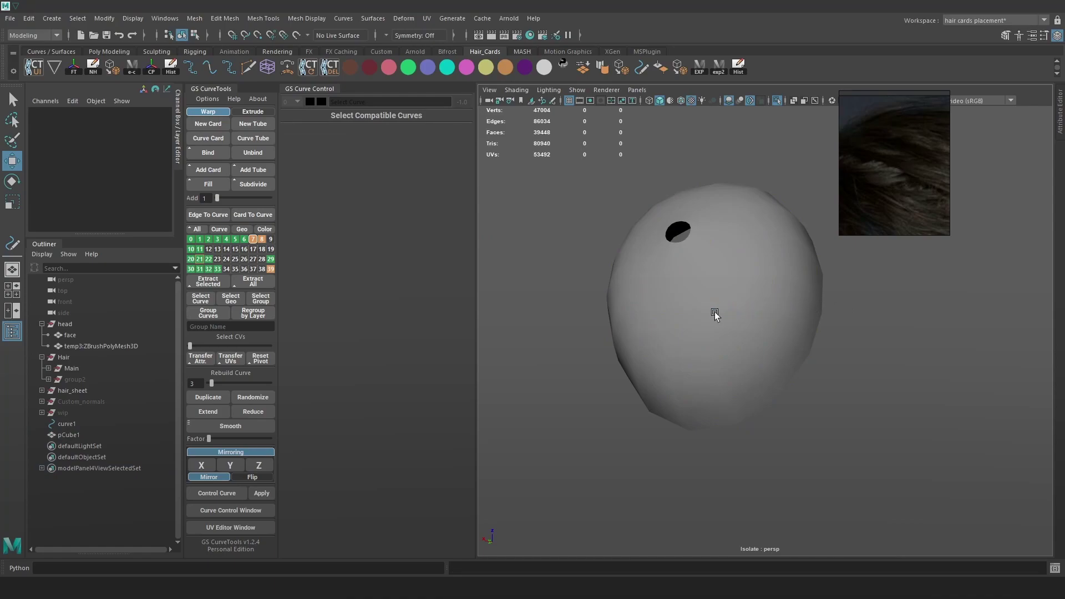
{"action": "left_click", "coordinate": [715, 312]}
{"action": "double_click", "coordinate": [70, 436]}
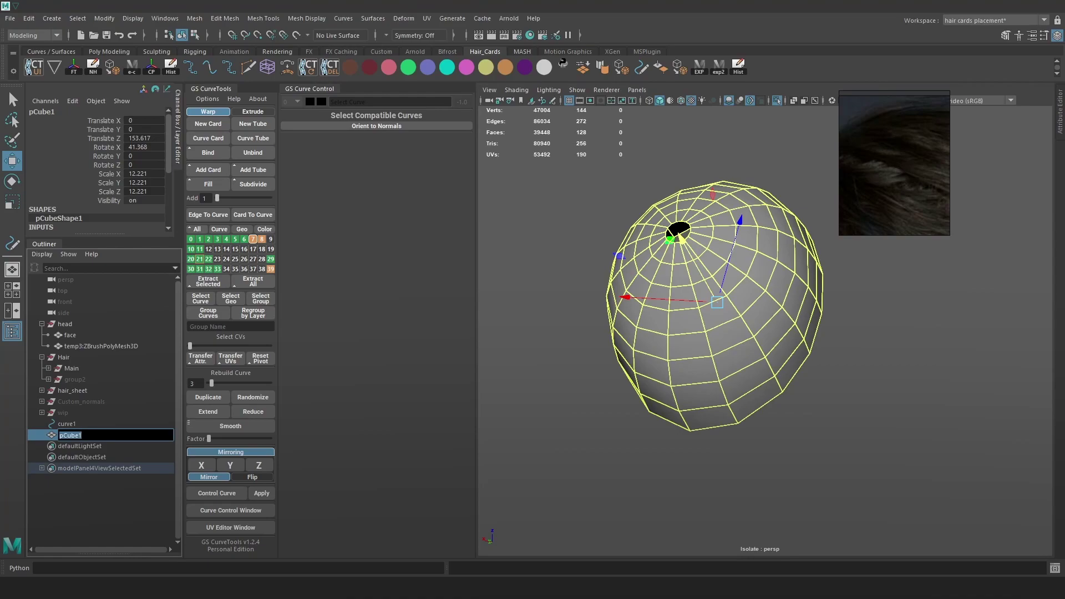
{"action": "type", "text": "hair_cap"}
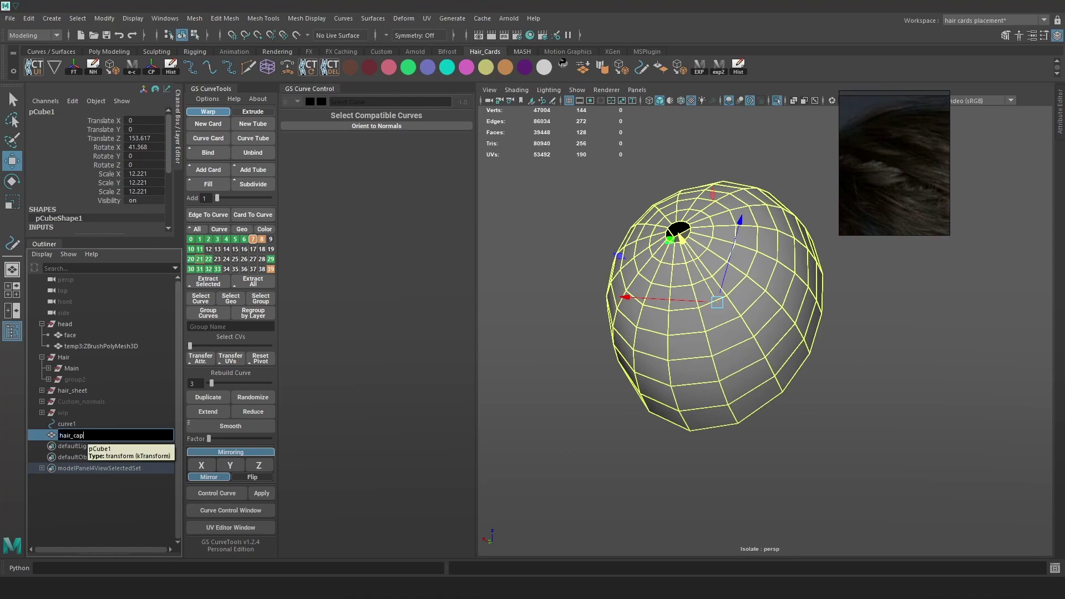
{"action": "key", "text": "Return"}
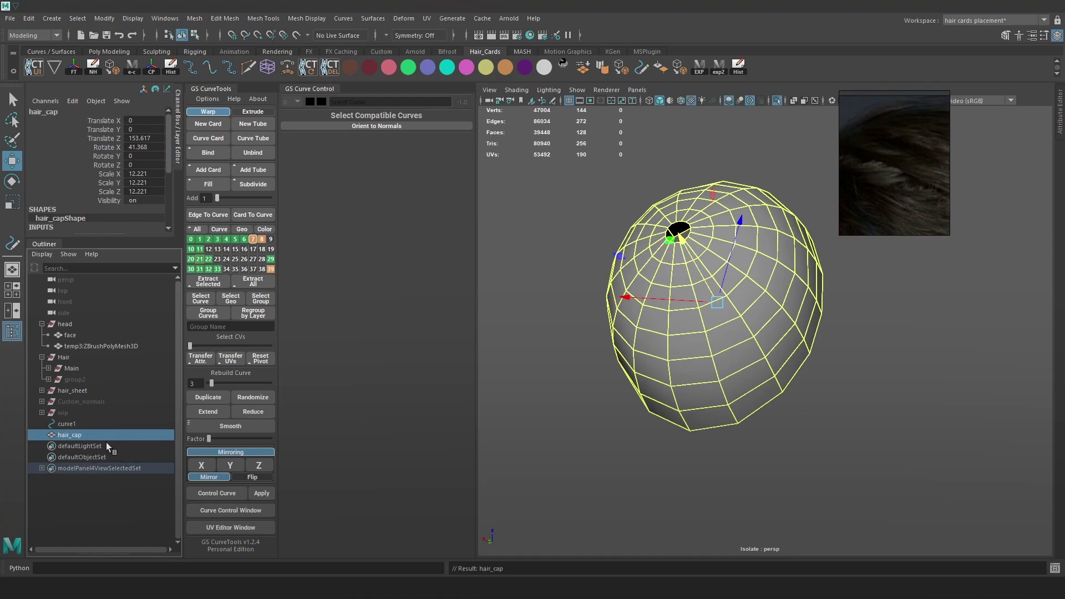
- Duplicate hair_cap, hide the original, and select the duplicate
{"action": "key", "text": "ctrl+d"}
{"action": "left_click", "coordinate": [82, 437]}
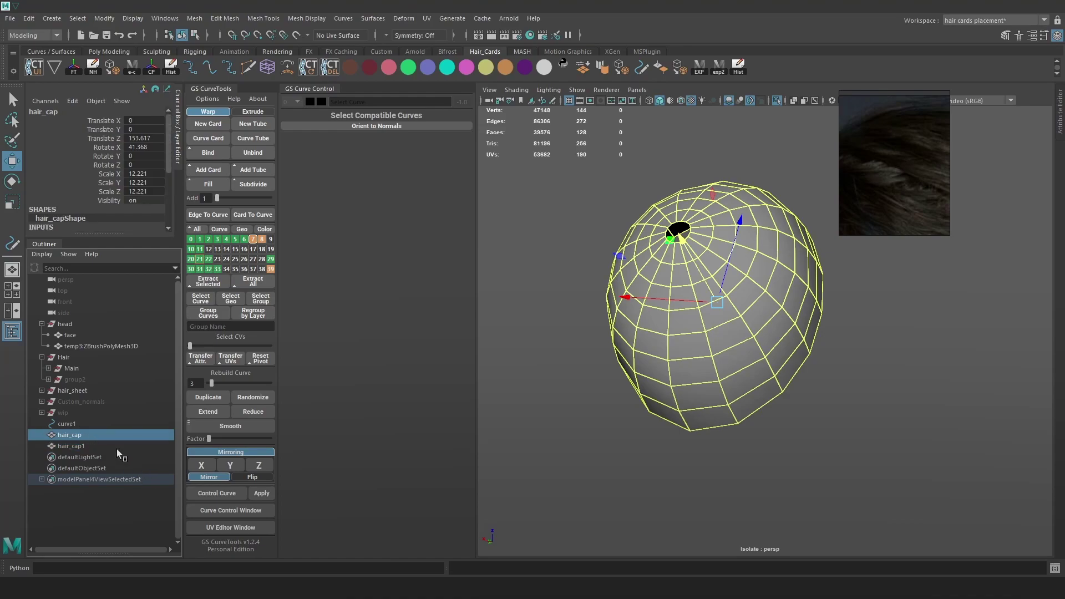
{"action": "key", "text": "ctrl+h"}
{"action": "left_click", "coordinate": [84, 445]}
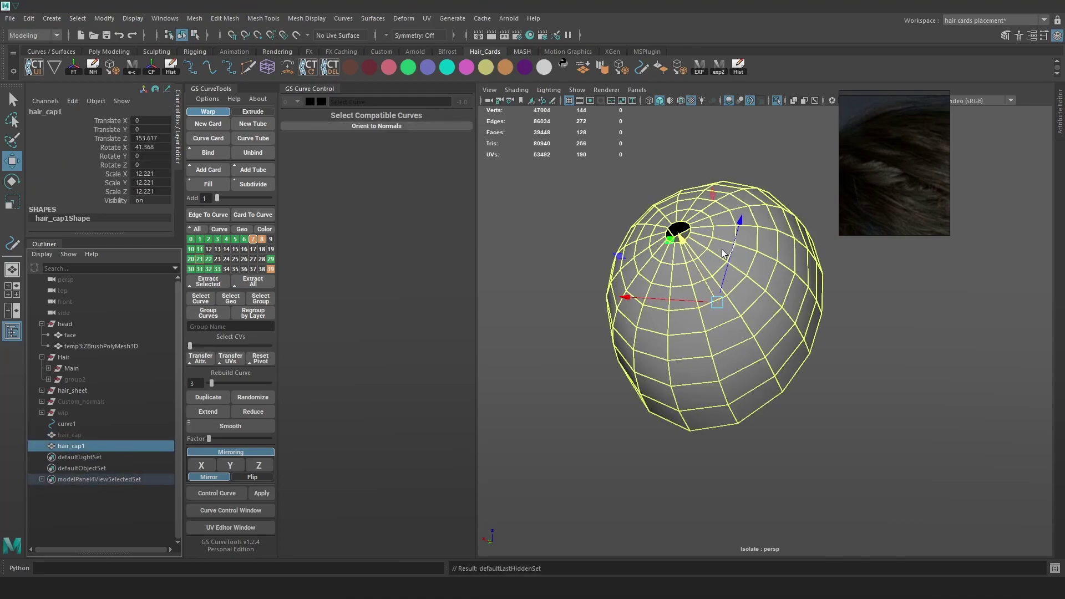
- Select a lengthwise edge loop running from the crown opening to the rim on the duplicated cap
{"action": "key", "text": "F10"}
{"action": "key", "text": "b"}
{"action": "double_click", "coordinate": [756, 285]}
{"action": "right_click_drag", "start_coordinate": [702, 183], "coordinate": [709, 199], "text": "alt"}
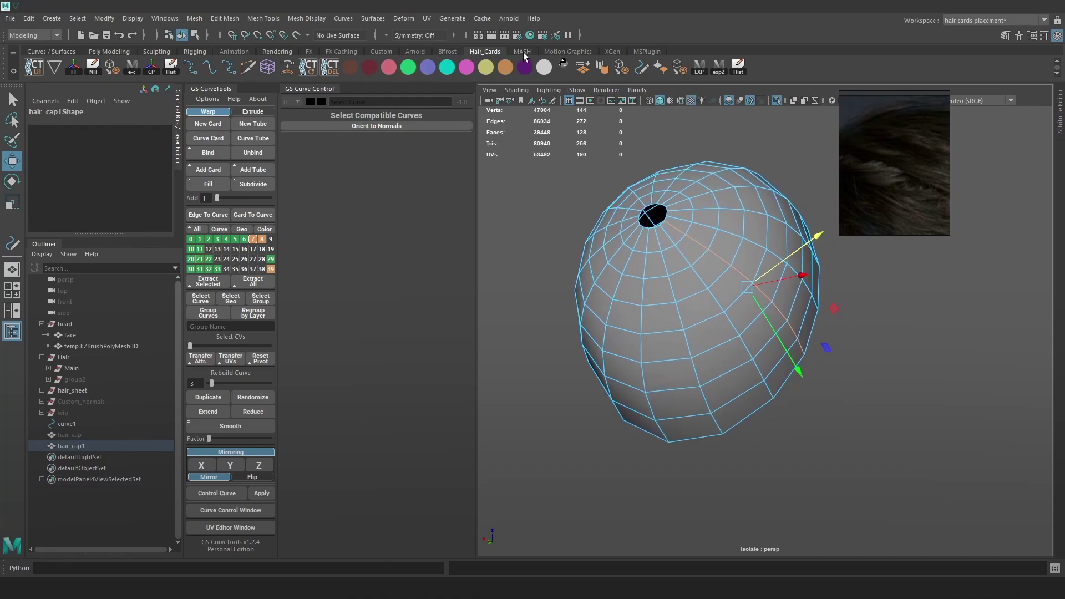
{"action": "left_click", "coordinate": [382, 51]}
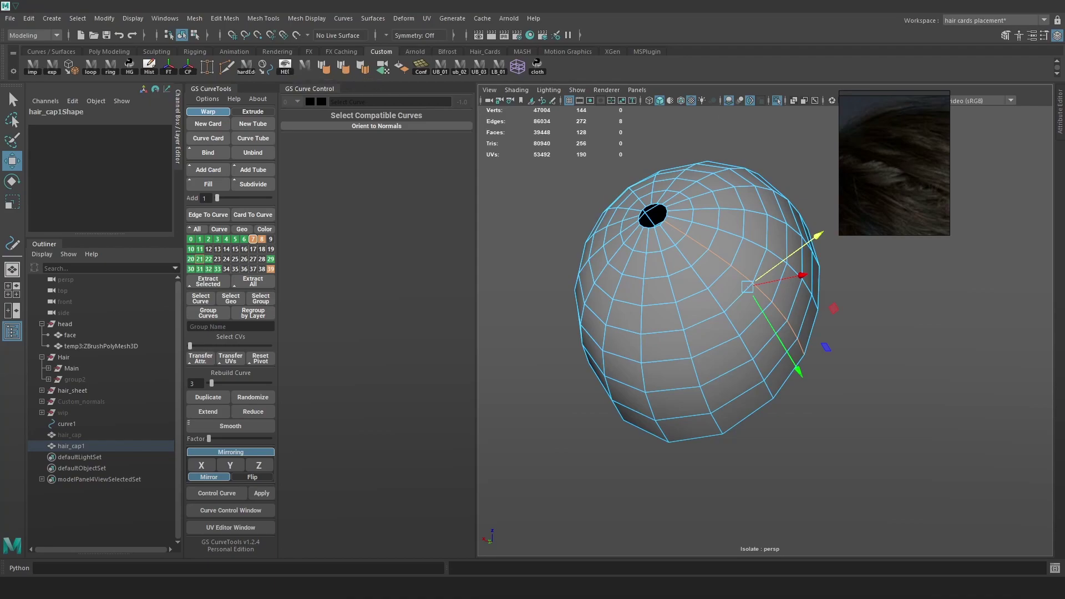
{"action": "key", "text": "ctrl+z"}
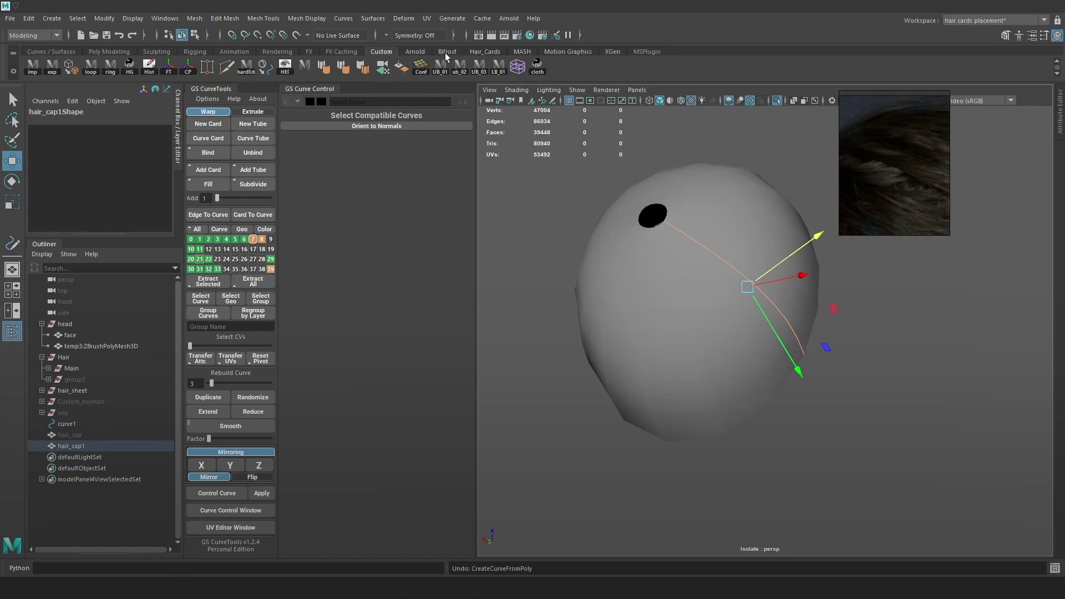
- Convert the selected edge loop into a curve with Polygon Edges to Curve
{"action": "left_click", "coordinate": [480, 52]}
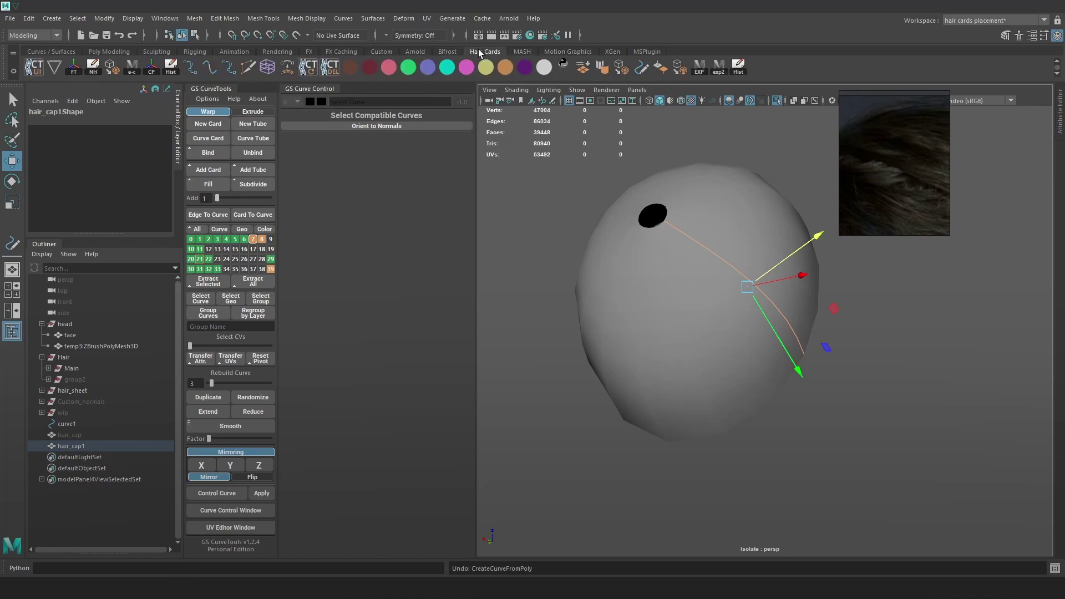
{"action": "left_click", "coordinate": [100, 19]}
{"action": "mouse_move", "coordinate": [175, 287]}
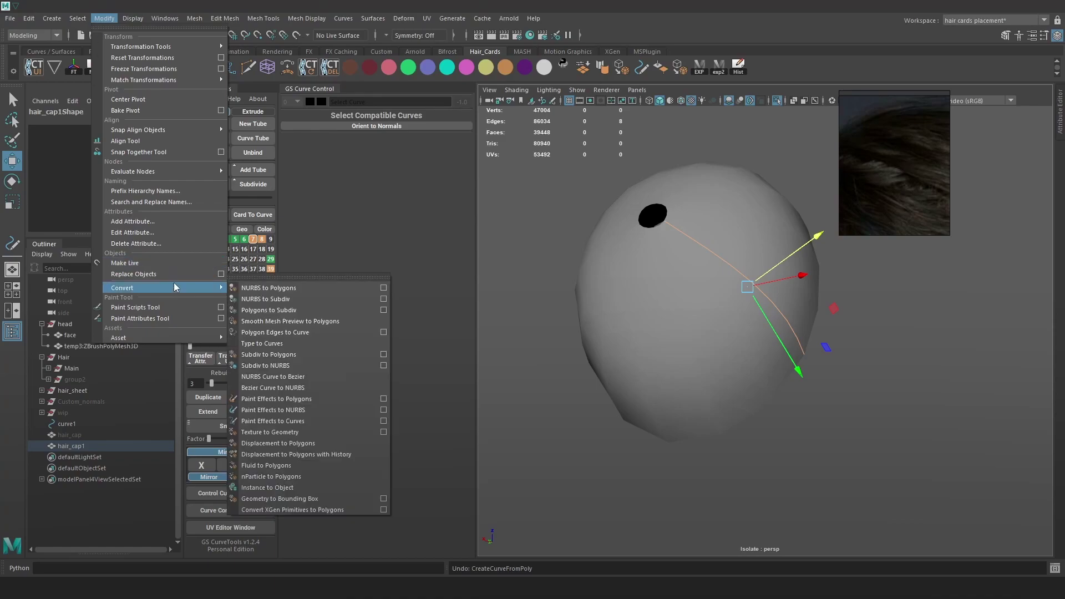
{"action": "left_click", "coordinate": [304, 334]}
- Convert the next three lengthwise edge loops into curves, working clockwise around the crown opening
{"action": "right_click_drag", "start_coordinate": [670, 279], "coordinate": [721, 311]}
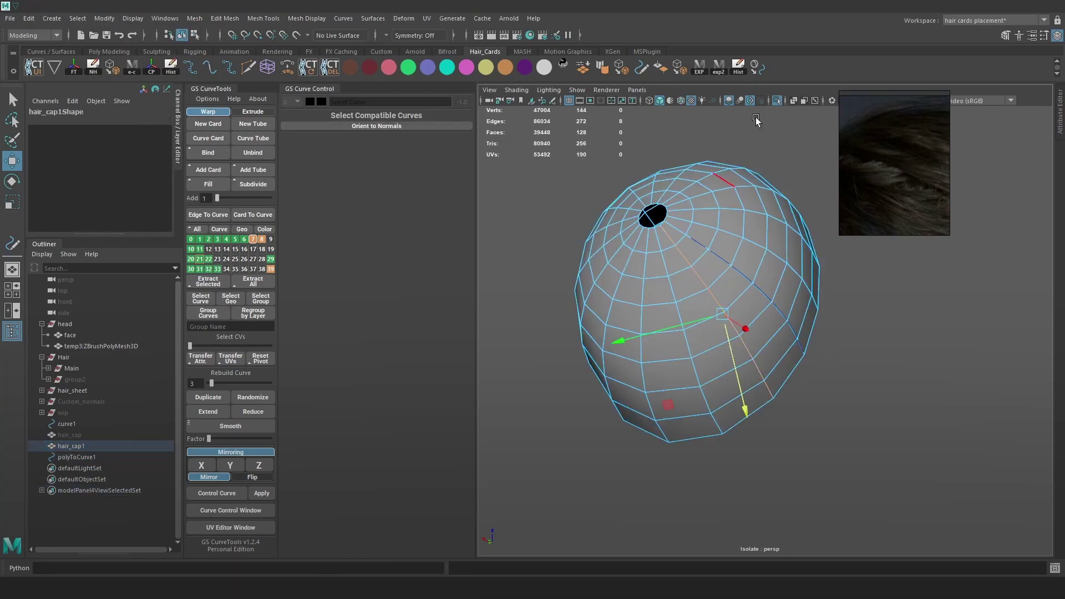
{"action": "key", "text": "g"}
{"action": "left_click", "coordinate": [703, 339]}
{"action": "right_click_drag", "start_coordinate": [694, 315], "coordinate": [655, 228]}
{"action": "double_click", "coordinate": [677, 308]}
{"action": "key", "text": "g"}
{"action": "left_click", "coordinate": [653, 304]}
{"action": "double_click", "coordinate": [635, 319]}
{"action": "key", "text": "g"}
- Continue clockwise around the cap, converting three more crown-to-rim edge loops into separate curves
{"action": "left_click", "coordinate": [613, 293]}
{"action": "double_click", "coordinate": [637, 311]}
{"action": "key", "text": "g"}
{"action": "left_click", "coordinate": [634, 304]}
{"action": "double_click", "coordinate": [603, 271]}
{"action": "key", "text": "g"}
{"action": "left_click", "coordinate": [660, 278]}
{"action": "double_click", "coordinate": [641, 285]}
{"action": "key", "text": "g"}
- Convert two further lengthwise loops on the cap's side into curves, and undo the extra conversion attempt
{"action": "right_click_drag", "start_coordinate": [640, 280], "coordinate": [632, 166]}
{"action": "double_click", "coordinate": [627, 258]}
{"action": "key", "text": "g"}
{"action": "double_click", "coordinate": [631, 229]}
{"action": "key", "text": "g"}
{"action": "left_click", "coordinate": [636, 205]}
{"action": "key", "text": "g"}
{"action": "left_click", "coordinate": [650, 195]}
{"action": "key", "text": "ctrl+z"}
{"action": "key", "text": "ctrl+z"}
- Convert the following three lengthwise edge loops beyond the crown opening into curves
{"action": "right_click_drag", "start_coordinate": [632, 218], "coordinate": [685, 163]}
{"action": "double_click", "coordinate": [660, 216]}
{"action": "key", "text": "g"}
{"action": "double_click", "coordinate": [674, 191]}
{"action": "key", "text": "g"}
{"action": "left_click", "coordinate": [674, 194]}
{"action": "left_click", "coordinate": [682, 170]}
{"action": "double_click", "coordinate": [682, 169]}
{"action": "key", "text": "g"}
- Extract curves from the next two crown-to-rim edge loops on the far side of the cap
{"action": "left_click_drag", "start_coordinate": [734, 208], "coordinate": [704, 211], "text": "alt"}
{"action": "left_click", "coordinate": [704, 209]}
{"action": "right_click_drag", "start_coordinate": [707, 186], "coordinate": [707, 161]}
{"action": "double_click", "coordinate": [704, 189]}
{"action": "key", "text": "g"}
{"action": "left_click", "coordinate": [723, 209]}
{"action": "right_click_drag", "start_coordinate": [723, 208], "coordinate": [721, 181]}
{"action": "double_click", "coordinate": [727, 204]}
{"action": "key", "text": "g"}
- Convert the last two remaining lengthwise edge loops into curves to complete the ring around the crown
{"action": "left_click", "coordinate": [738, 230]}
{"action": "right_click_drag", "start_coordinate": [738, 227], "coordinate": [736, 200]}
{"action": "key", "text": "g"}
{"action": "left_click", "coordinate": [740, 244]}
{"action": "double_click", "coordinate": [742, 249]}
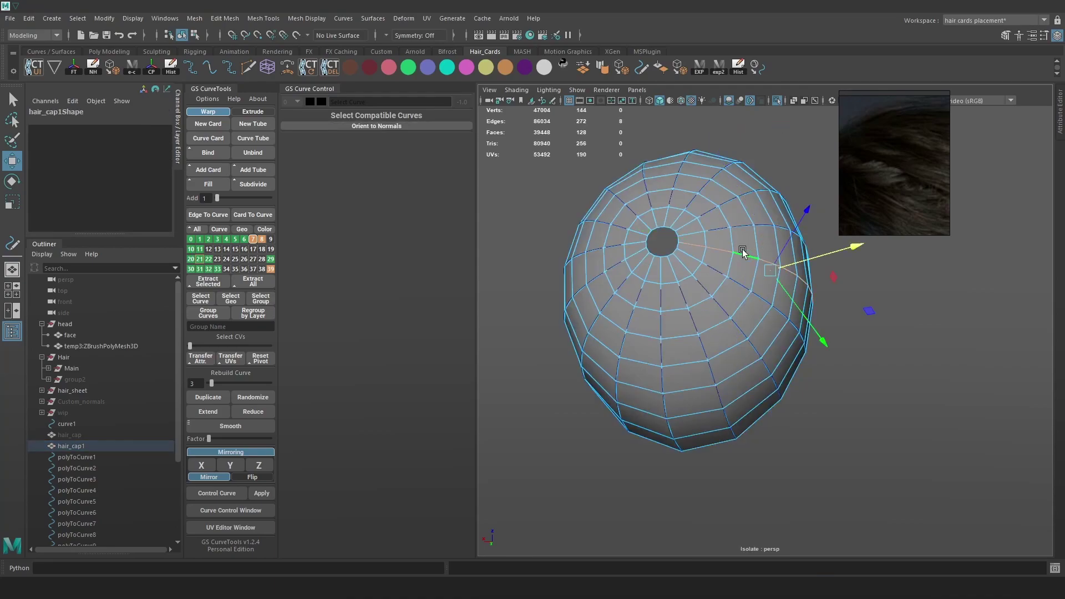
{"action": "key", "text": "g"}
- Hide the duplicated cap, select all the extracted curves, and group them
{"action": "left_click_drag", "start_coordinate": [758, 273], "coordinate": [749, 293], "text": "alt"}
{"action": "left_click", "coordinate": [749, 294]}
{"action": "left_click_drag", "start_coordinate": [781, 262], "coordinate": [790, 262], "text": "alt"}
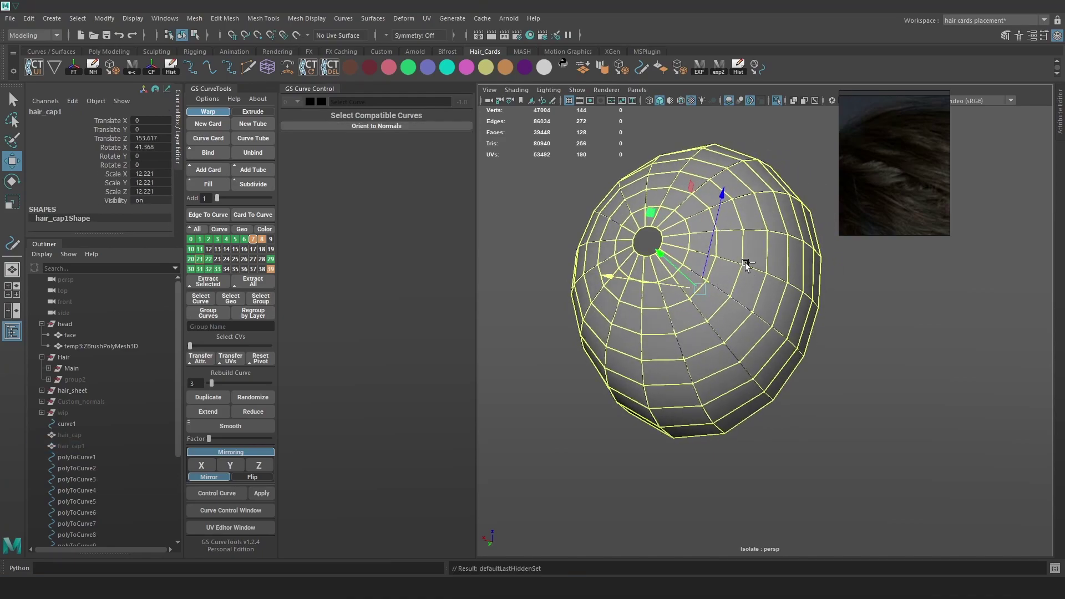
{"action": "key", "text": "ctrl+h"}
{"action": "left_click_drag", "start_coordinate": [899, 426], "coordinate": [574, 158]}
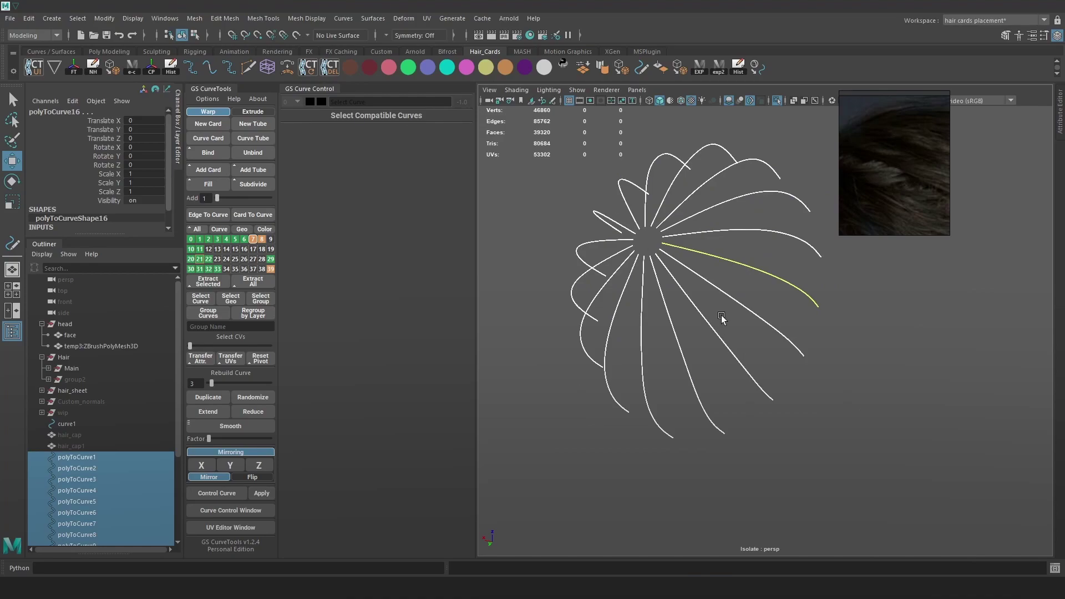
{"action": "key", "text": "ctrl+g"}
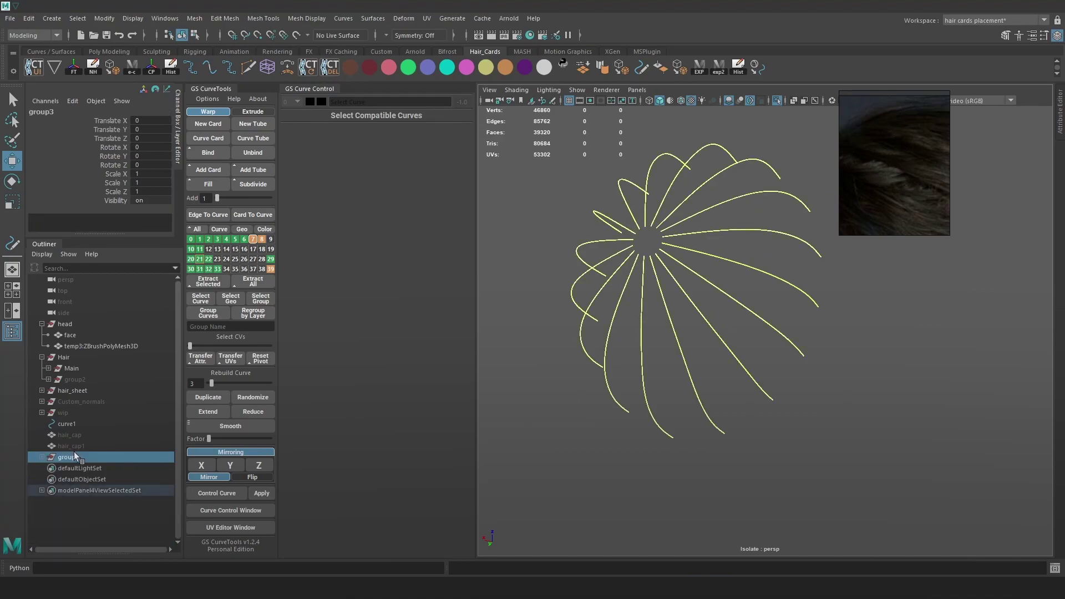
- Adjust the Rebuild Curve setting for the grouped curves and clear the selection
{"action": "left_click_drag", "start_coordinate": [529, 387], "coordinate": [589, 345], "text": "alt"}
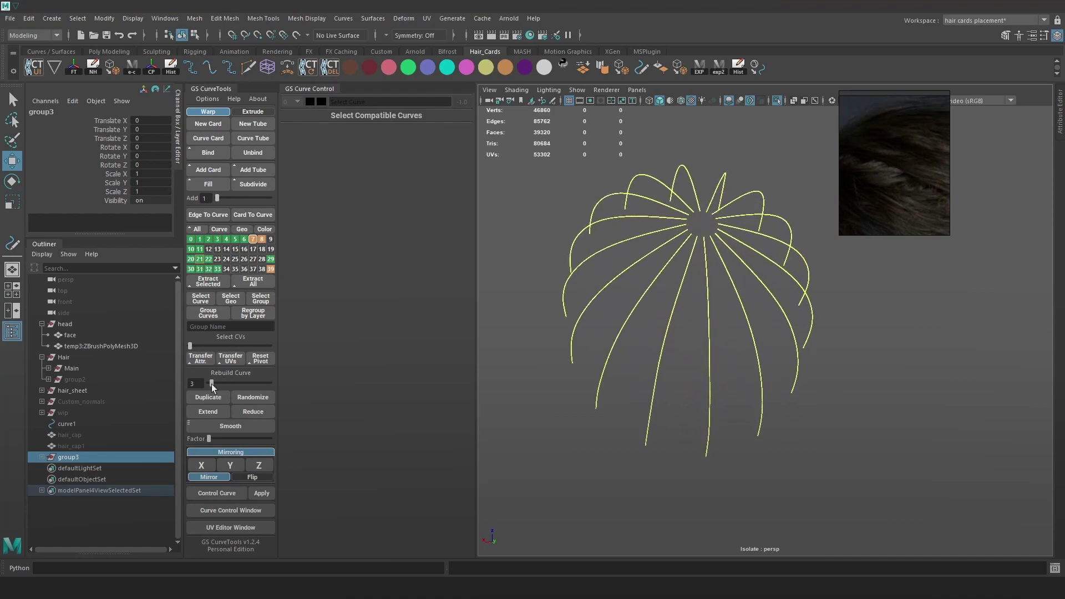
{"action": "left_click_drag", "start_coordinate": [211, 384], "coordinate": [217, 384]}
{"action": "left_click", "coordinate": [770, 339]}
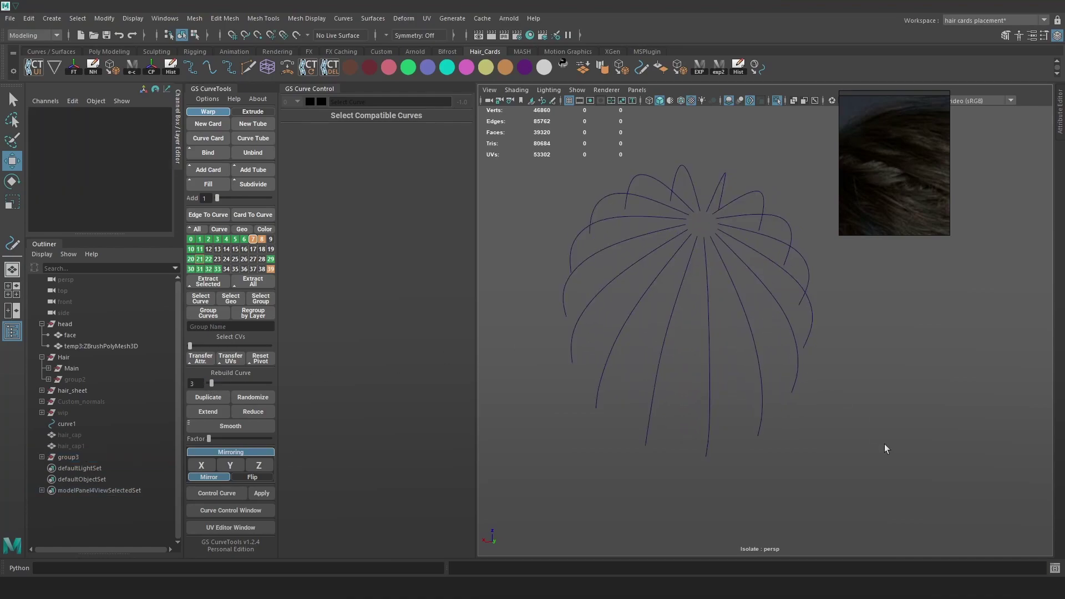
- Select all the crown-to-rim curves and check how they sit against the full hairstyle
{"action": "left_click", "coordinate": [669, 231]}
{"action": "left_click", "coordinate": [666, 269]}
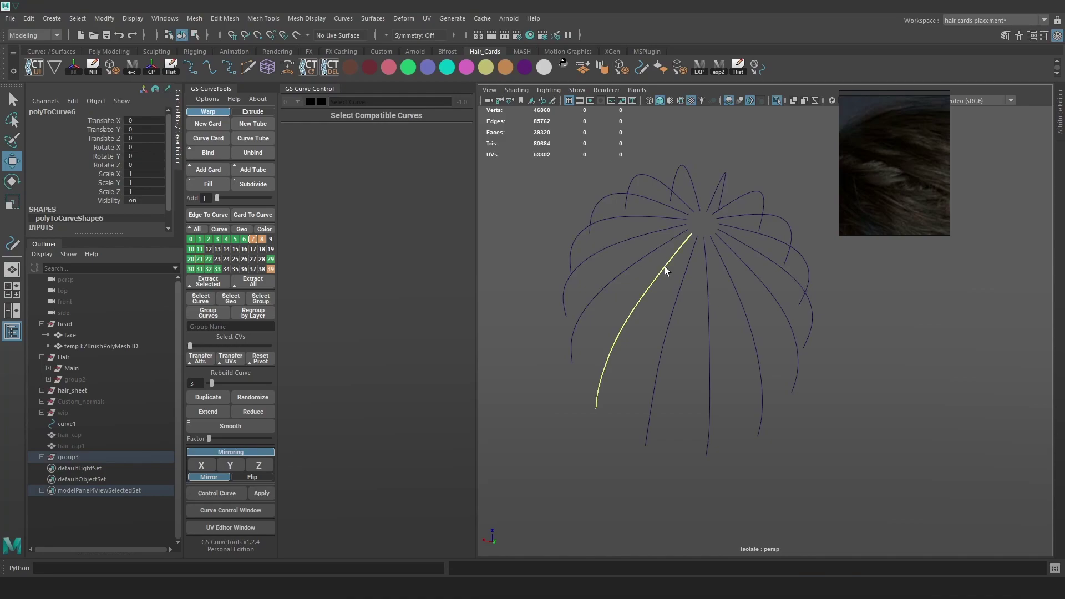
{"action": "left_click_drag", "start_coordinate": [212, 384], "coordinate": [215, 385]}
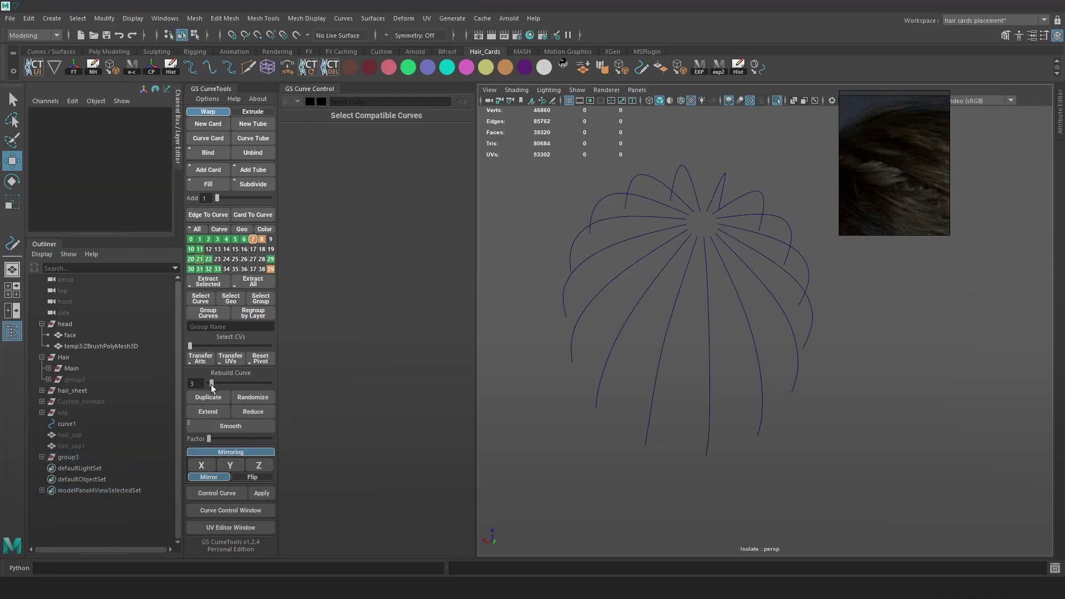
{"action": "left_click_drag", "start_coordinate": [890, 437], "coordinate": [580, 178]}
{"action": "left_click_drag", "start_coordinate": [724, 284], "coordinate": [689, 287], "text": "alt"}
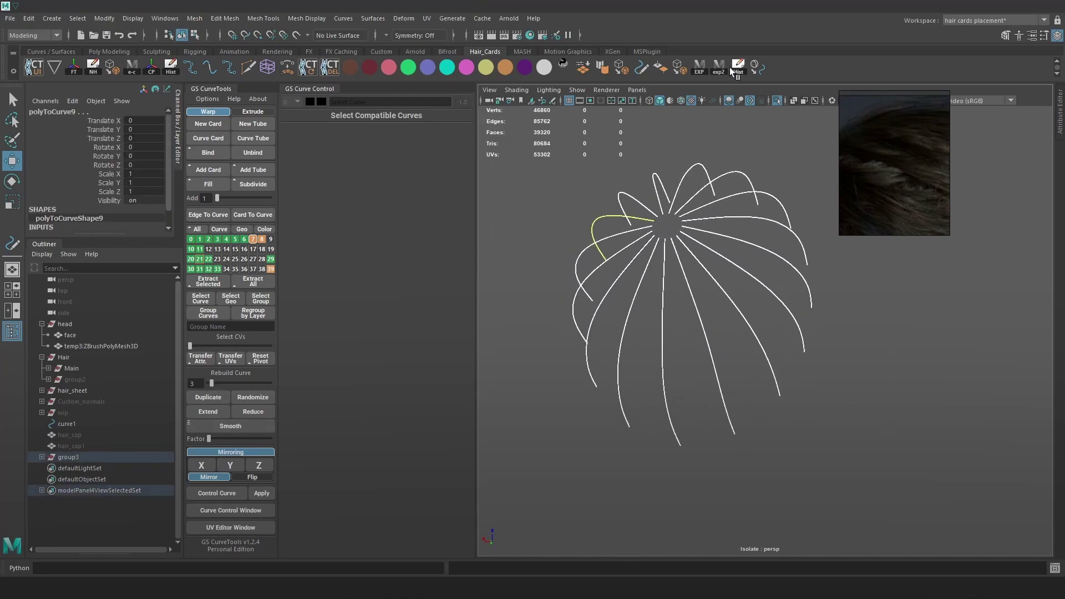
{"action": "left_click", "coordinate": [777, 101]}
{"action": "left_click_drag", "start_coordinate": [739, 229], "coordinate": [697, 233], "text": "alt"}
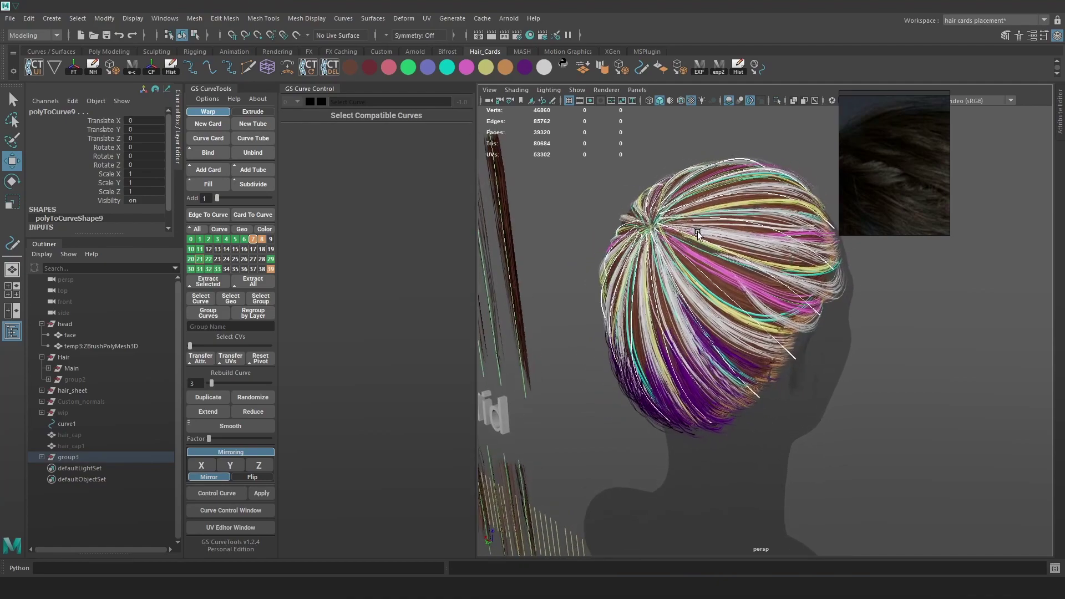
{"action": "left_click", "coordinate": [776, 101]}
{"action": "left_click", "coordinate": [842, 335]}
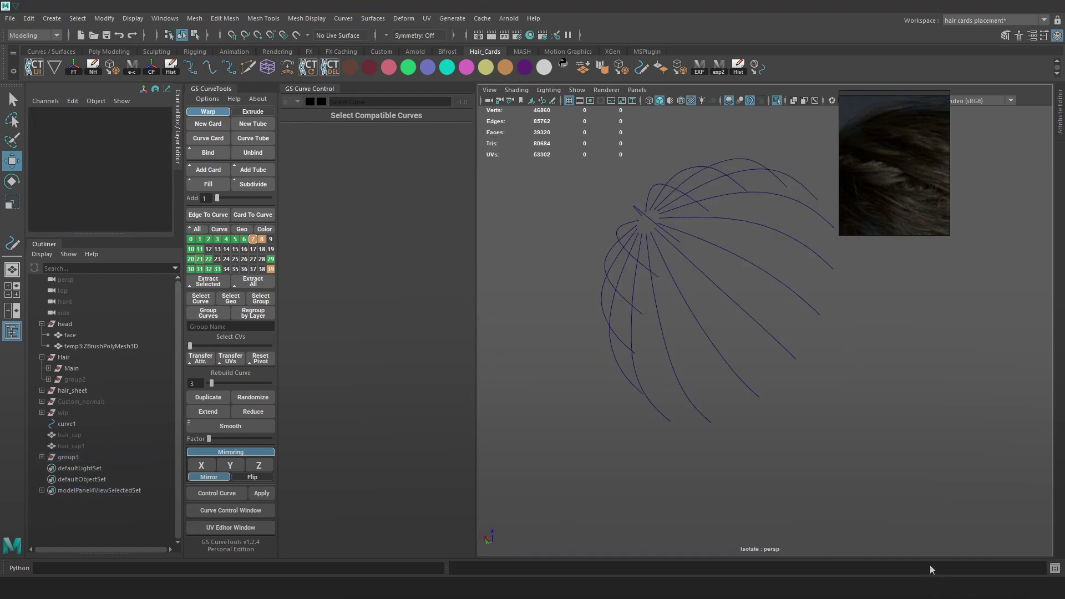
- Select the whole ring of crown-to-rim curves and rebuild them with a Rebuild Curve value of 4
{"action": "left_click_drag", "start_coordinate": [576, 156], "coordinate": [890, 383]}
{"action": "left_click_drag", "start_coordinate": [713, 347], "coordinate": [771, 331], "text": "alt"}
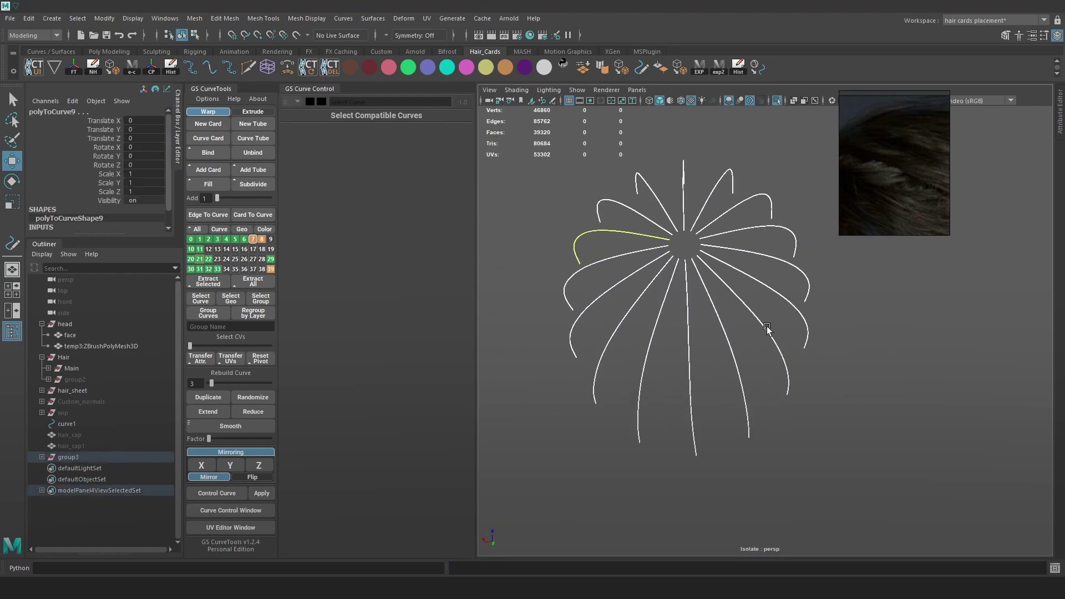
{"action": "left_click", "coordinate": [725, 274]}
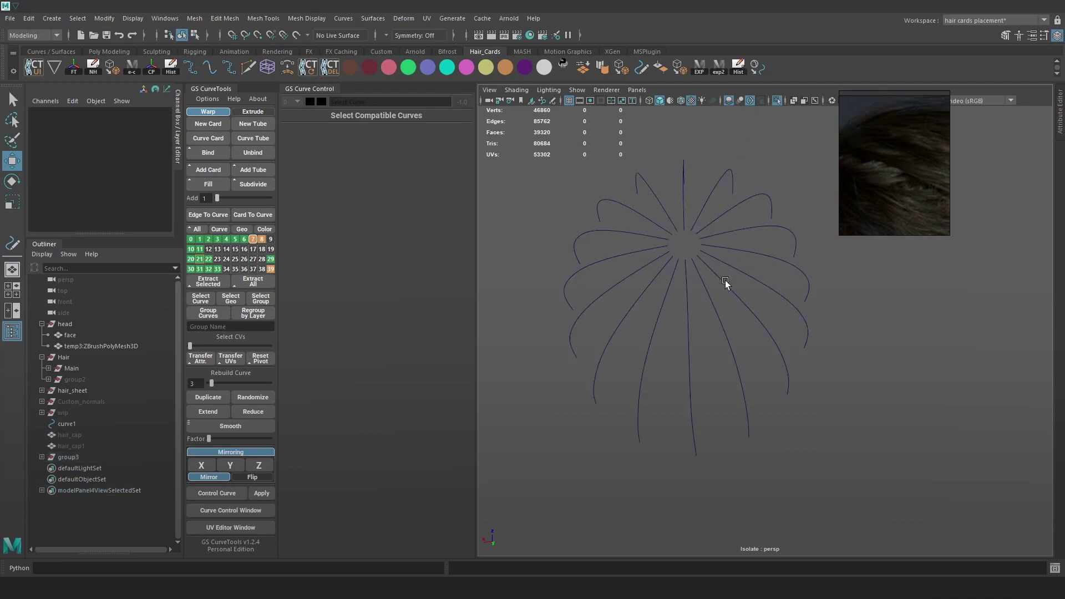
{"action": "left_click_drag", "start_coordinate": [851, 396], "coordinate": [448, 109]}
{"action": "left_click_drag", "start_coordinate": [211, 383], "coordinate": [213, 384]}
{"action": "left_click_drag", "start_coordinate": [511, 333], "coordinate": [710, 206], "text": "alt"}
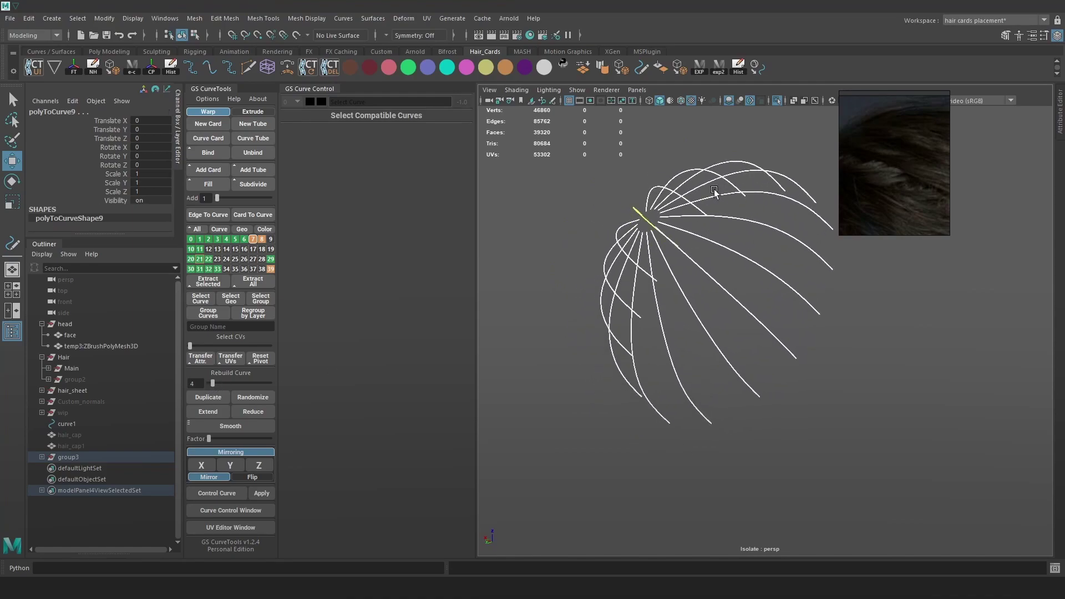
- Show the full scene and compare the rebuilt group3 curves with the hair surface in wireframe and textured display
{"action": "left_click", "coordinate": [777, 101]}
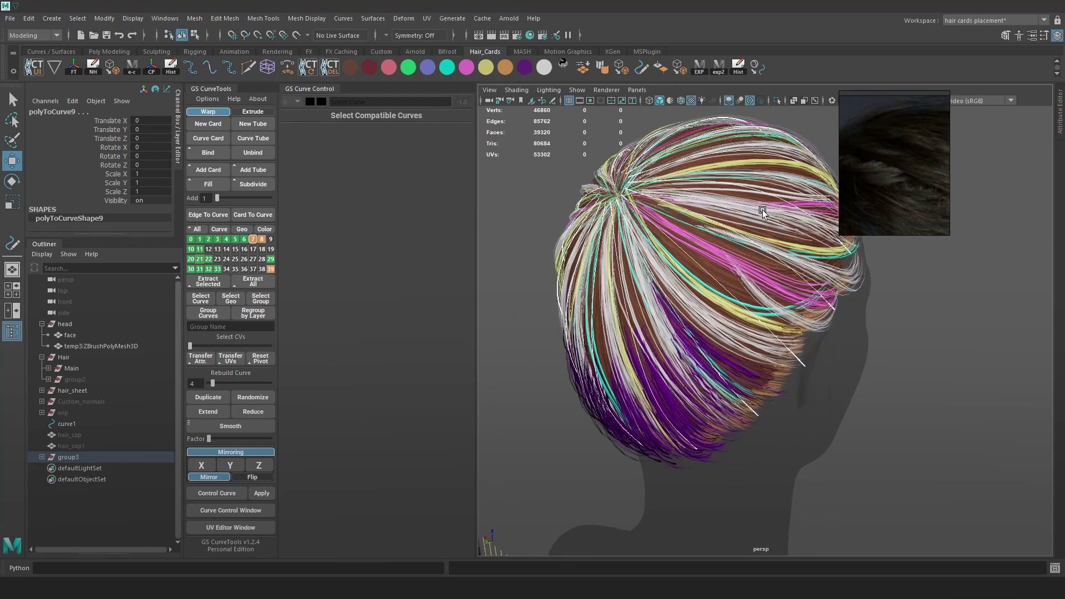
{"action": "key", "text": "4"}
{"action": "left_click", "coordinate": [768, 244]}
{"action": "key", "text": "5"}
{"action": "key", "text": "ctrl+z"}
{"action": "left_click", "coordinate": [71, 447]}
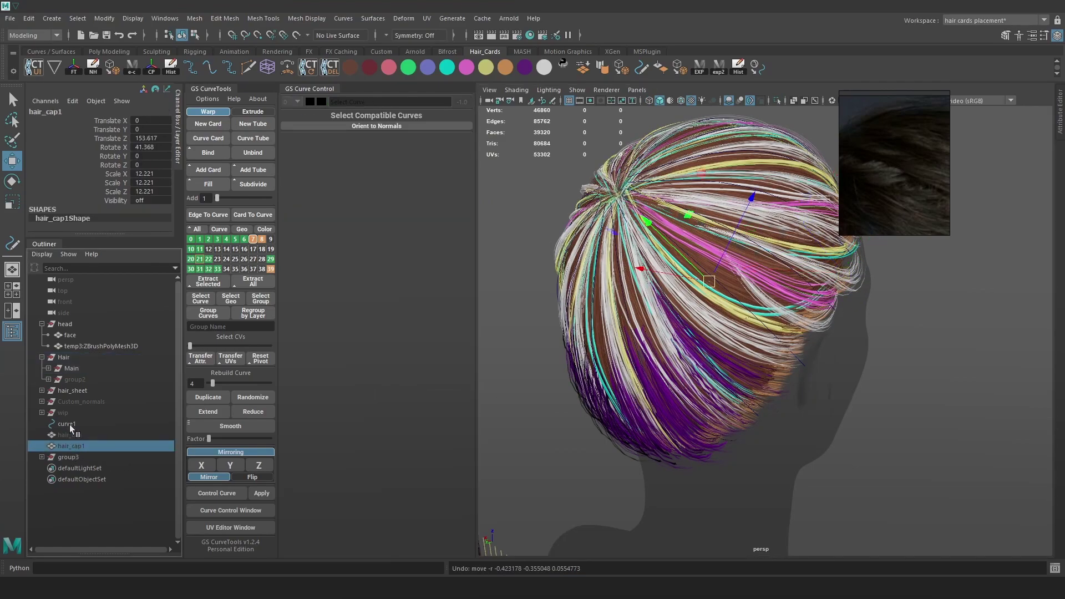
{"action": "left_click", "coordinate": [74, 458]}
{"action": "mouse_move", "coordinate": [681, 295]}
{"action": "left_mouse_down", "text": "alt"}
{"action": "mouse_move", "coordinate": [751, 310]}
{"action": "mouse_move", "coordinate": [625, 317]}
{"action": "mouse_move", "coordinate": [618, 327]}
{"action": "mouse_move", "coordinate": [740, 307]}
{"action": "mouse_move", "coordinate": [884, 302]}
{"action": "mouse_move", "coordinate": [830, 309]}
{"action": "mouse_move", "coordinate": [869, 337]}
{"action": "mouse_move", "coordinate": [825, 301]}
{"action": "mouse_move", "coordinate": [823, 324]}
{"action": "mouse_move", "coordinate": [797, 305]}
{"action": "mouse_move", "coordinate": [848, 330]}
{"action": "mouse_move", "coordinate": [649, 338]}
{"action": "mouse_move", "coordinate": [621, 369]}
{"action": "mouse_move", "coordinate": [717, 331]}
{"action": "left_mouse_up", "text": "alt"}
{"action": "key", "text": "4"}
{"action": "key", "text": "6"}
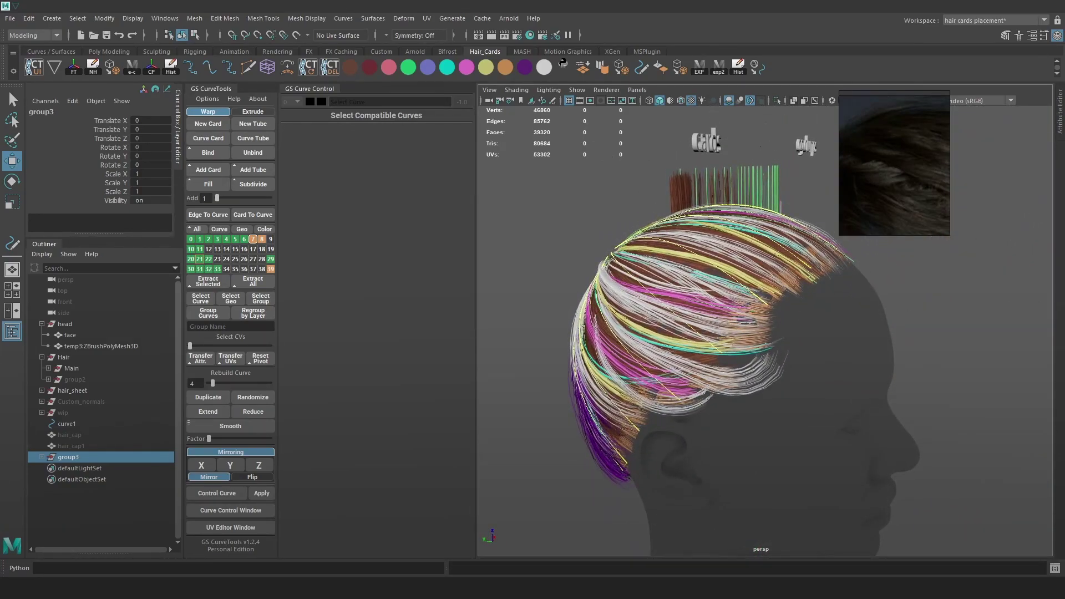
{"action": "key", "text": "ctrl+z"}
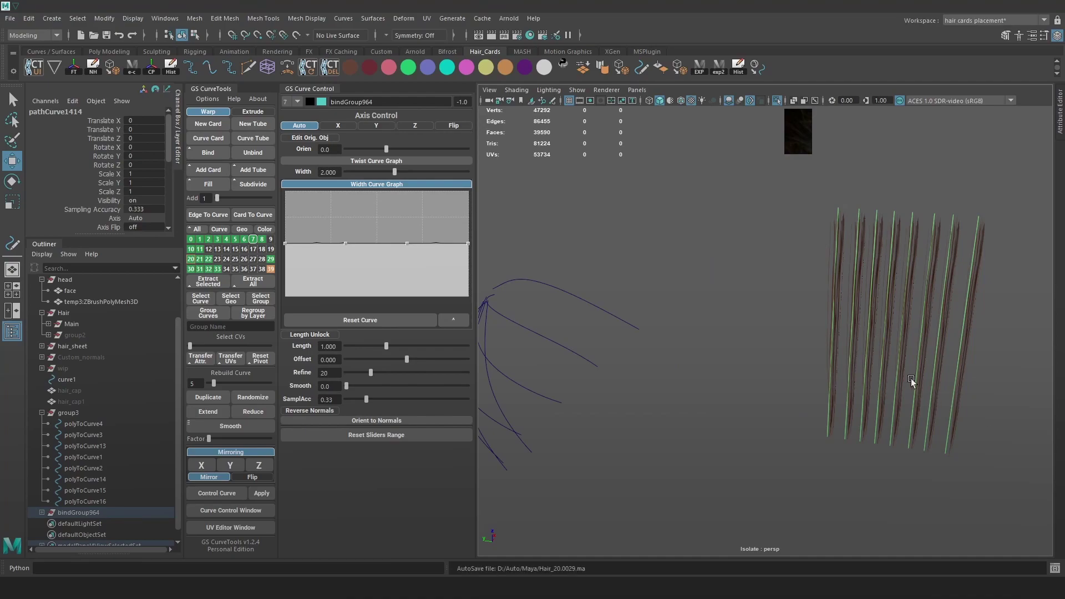
- Bind the next sample hair cards in the row to successive crown-to-rim curves, one card per curve
{"action": "left_click", "coordinate": [837, 234]}
{"action": "left_click", "coordinate": [556, 354]}
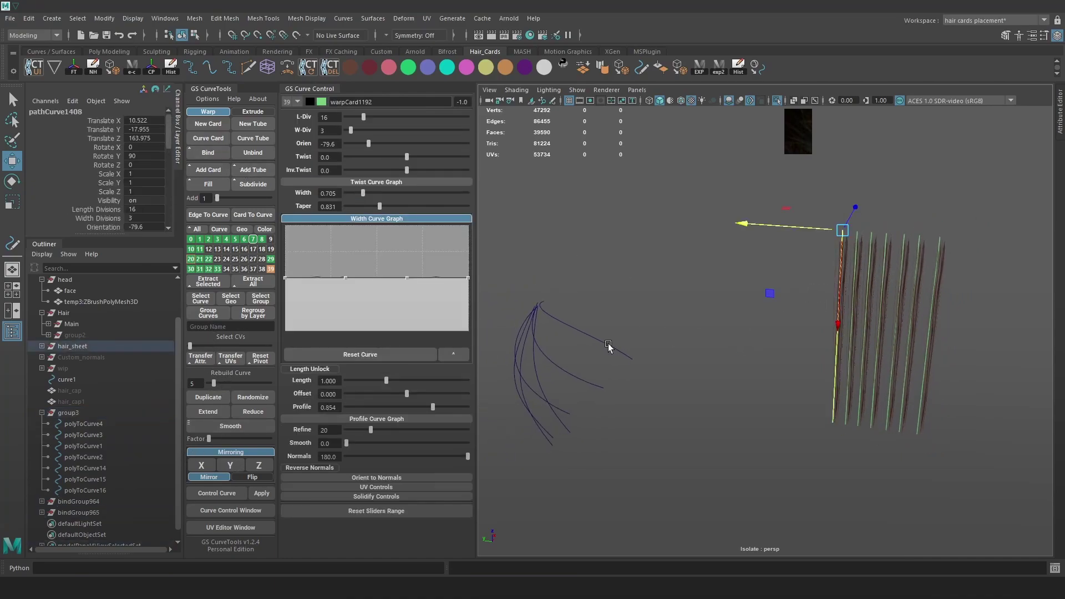
{"action": "left_click", "coordinate": [605, 350]}
{"action": "left_click_drag", "start_coordinate": [814, 304], "coordinate": [857, 323]}
{"action": "left_click", "coordinate": [577, 376], "text": "shift"}
{"action": "left_click", "coordinate": [208, 152]}
- Bind one more sample hair card to the next lower crown-to-rim curve
{"action": "left_click_drag", "start_coordinate": [851, 284], "coordinate": [860, 290]}
{"action": "left_click", "coordinate": [551, 405], "text": "shift"}
{"action": "left_click_drag", "start_coordinate": [660, 351], "coordinate": [748, 308], "text": "alt"}
{"action": "left_click", "coordinate": [208, 155]}
{"action": "left_click", "coordinate": [885, 294]}
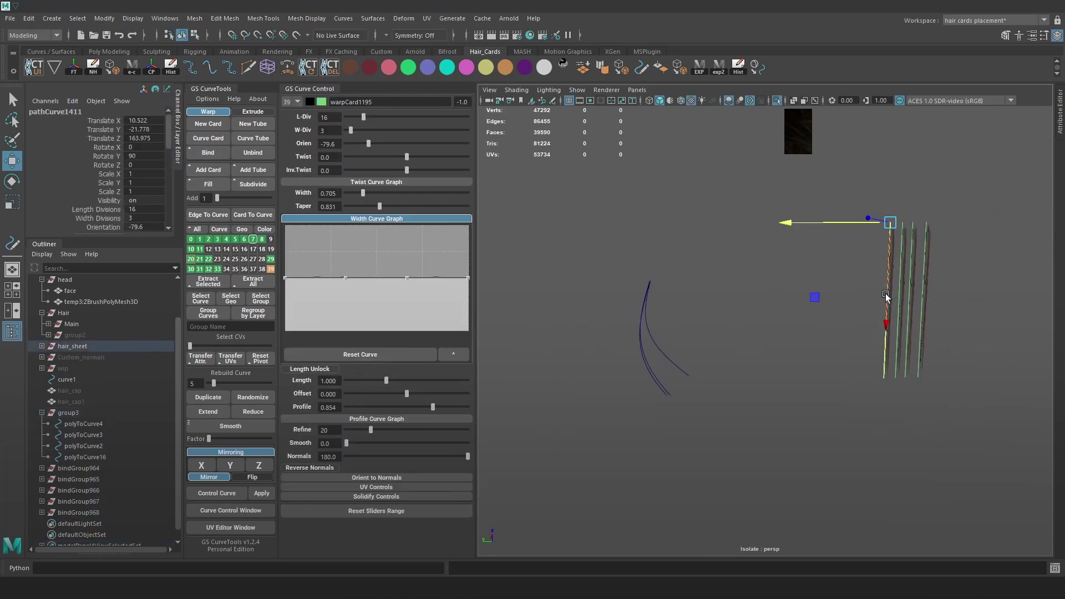
{"action": "right_click_drag", "start_coordinate": [809, 309], "coordinate": [826, 368], "text": "alt"}
{"action": "left_click", "coordinate": [628, 374]}
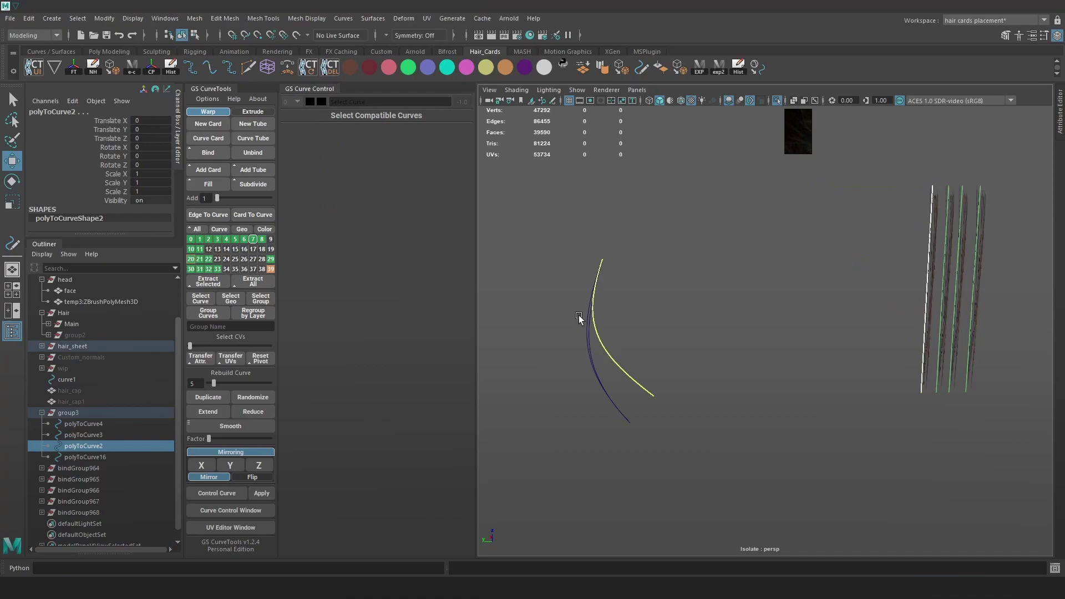
{"action": "left_click", "coordinate": [204, 169]}
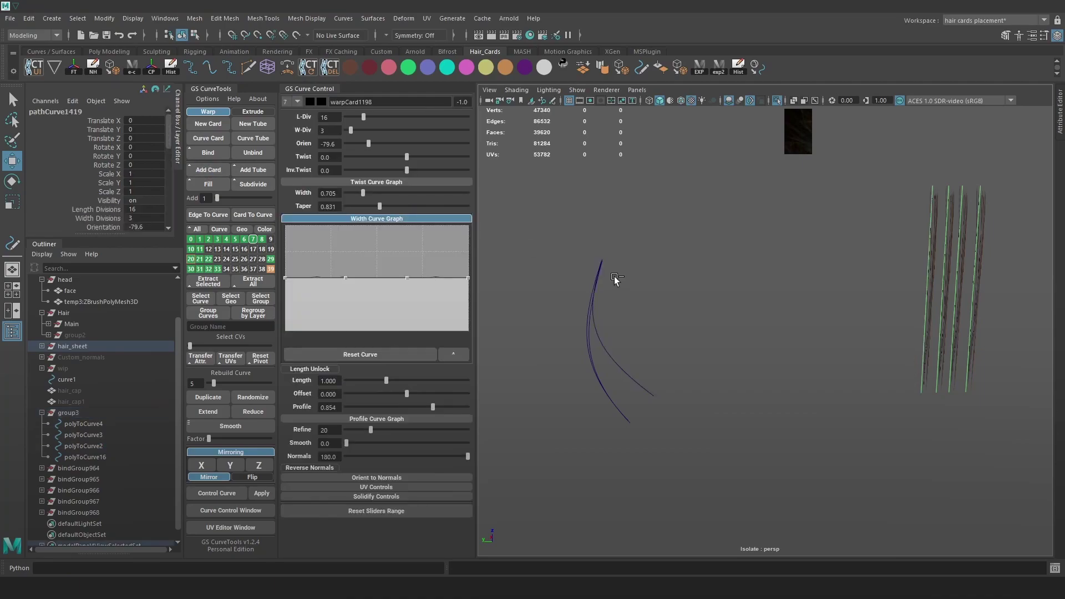
{"action": "key", "text": "Delete"}
- Add a card between the adjacent curves polyToCurve2 and polyToCurve3 and view it in the full scene
{"action": "left_click", "coordinate": [623, 366]}
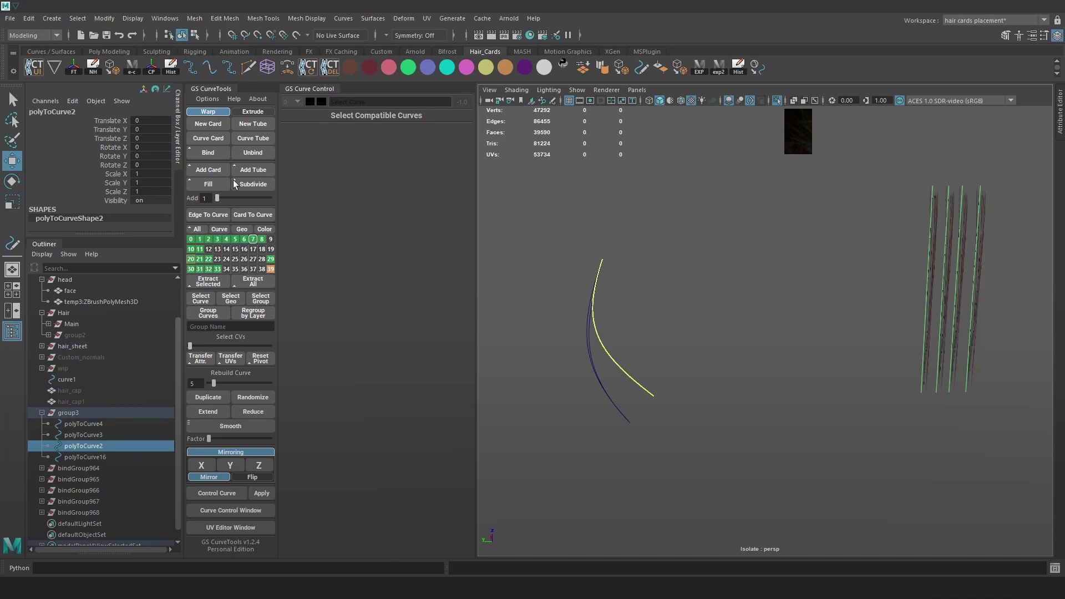
{"action": "left_click", "coordinate": [201, 171]}
{"action": "left_click_drag", "start_coordinate": [696, 340], "coordinate": [652, 364], "text": "alt"}
{"action": "left_click", "coordinate": [644, 363], "text": "shift"}
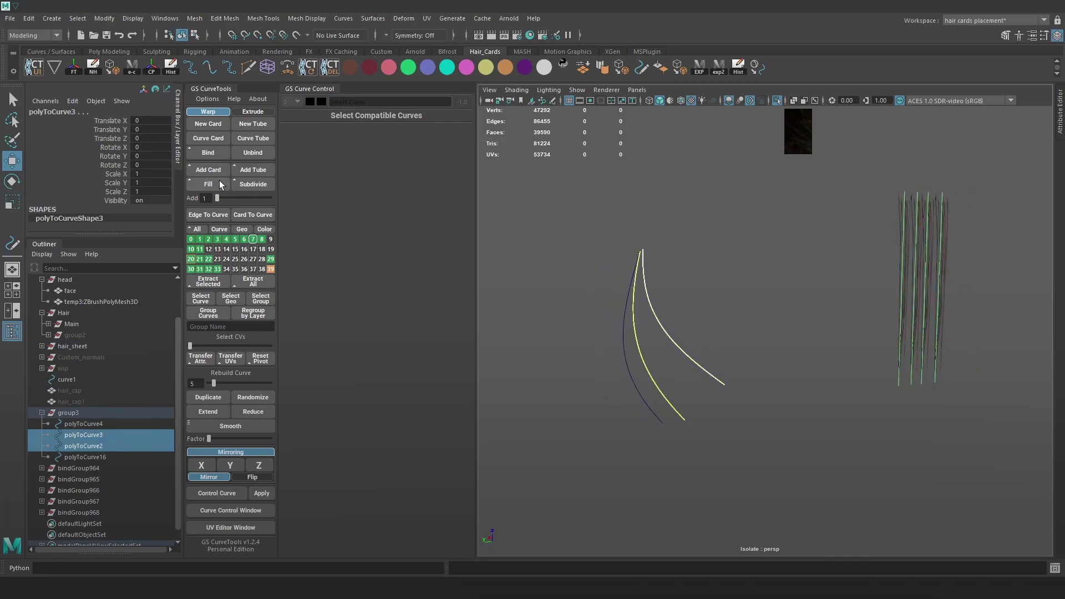
{"action": "left_click", "coordinate": [207, 170]}
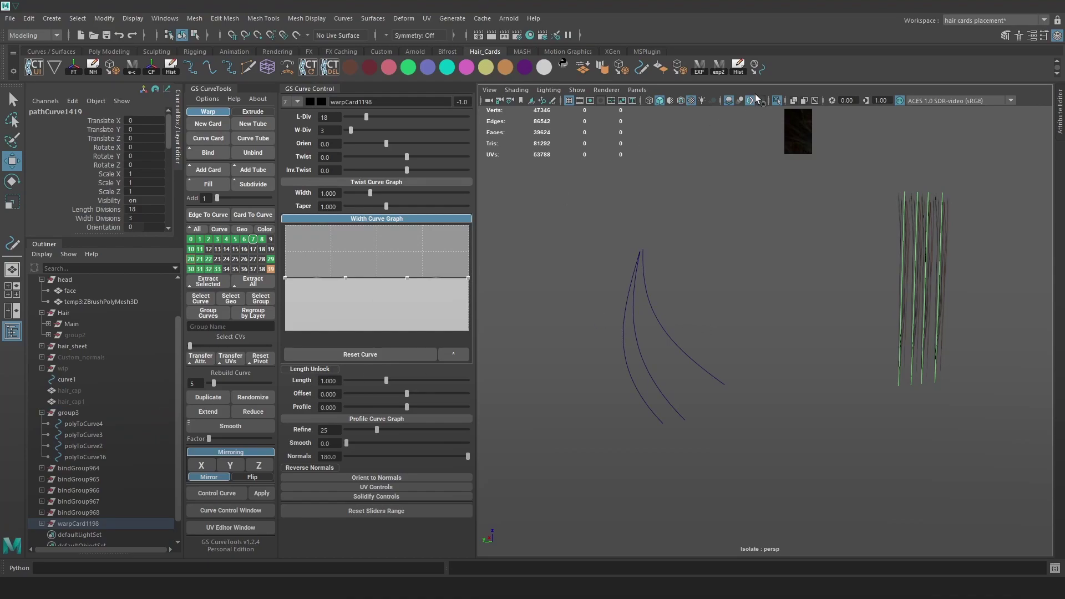
{"action": "left_click", "coordinate": [777, 100]}
{"action": "mouse_move", "coordinate": [757, 280]}
{"action": "left_mouse_down", "text": "alt"}
{"action": "mouse_move", "coordinate": [793, 273]}
{"action": "mouse_move", "coordinate": [769, 279]}
{"action": "left_mouse_up", "text": "alt"}
- Undo the added card and the preceding bindings of hair cards to the crown-to-rim curves
{"action": "key", "text": "ctrl+z"}
{"action": "key", "text": "ctrl+z"}
{"action": "key", "text": "ctrl+z"}
{"action": "key", "text": "ctrl+z"}
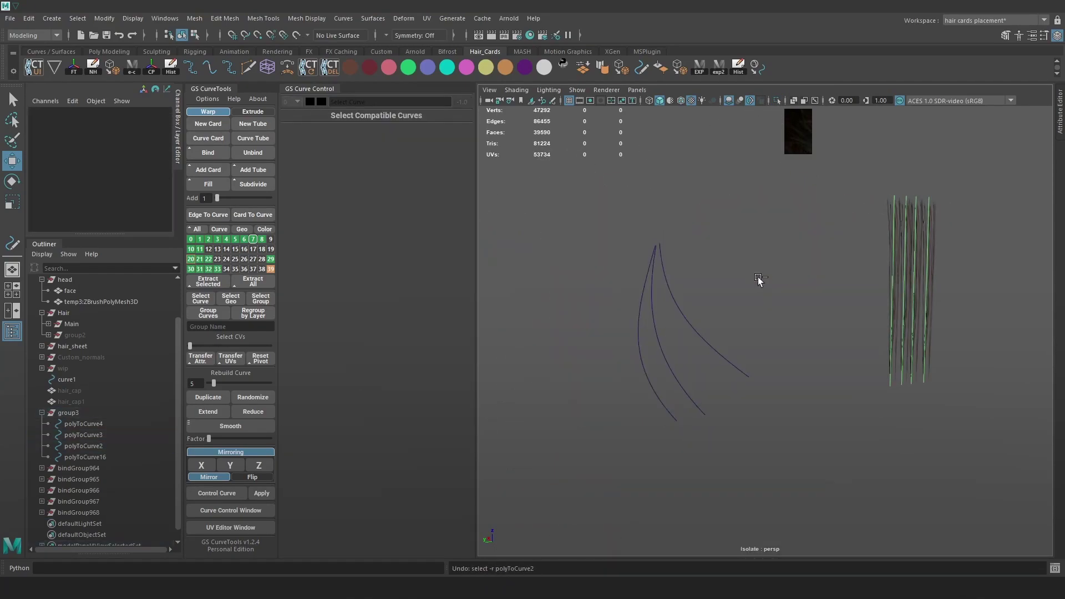
{"action": "key", "text": "ctrl+z"}
{"action": "key", "text": "ctrl+z"}
{"action": "key", "text": "ctrl+z"}
{"action": "key", "text": "ctrl+z"}
{"action": "key", "text": "ctrl+z"}
{"action": "key", "text": "ctrl+z"}
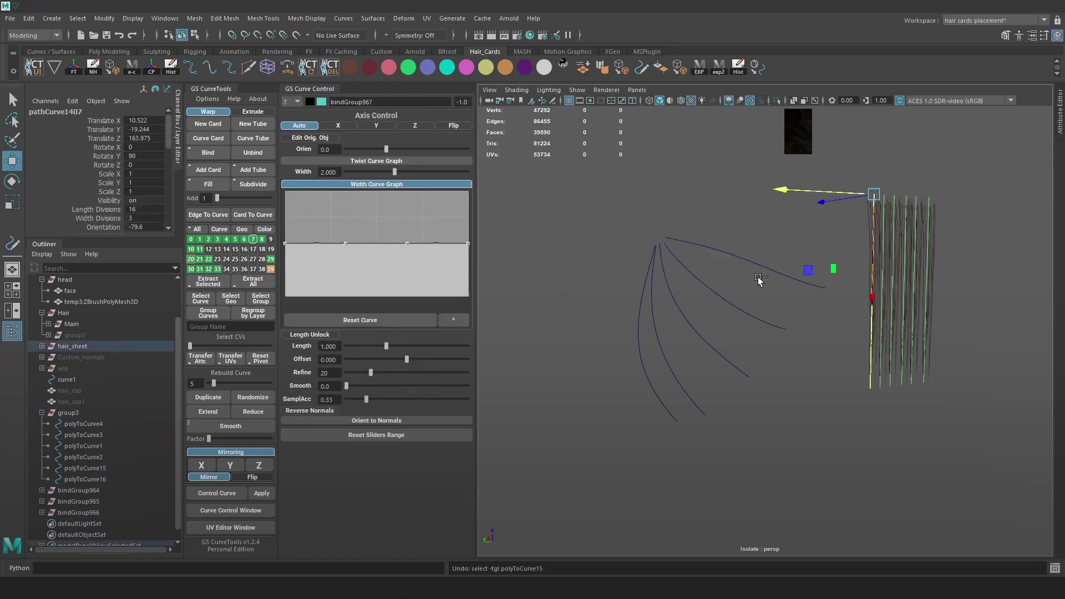
{"action": "key", "text": "ctrl+z"}
{"action": "key", "text": "ctrl+z"}
{"action": "key", "text": "ctrl+z"}
{"action": "key", "text": "ctrl+z"}
{"action": "key", "text": "ctrl+z"}
{"action": "key", "text": "ctrl+z"}
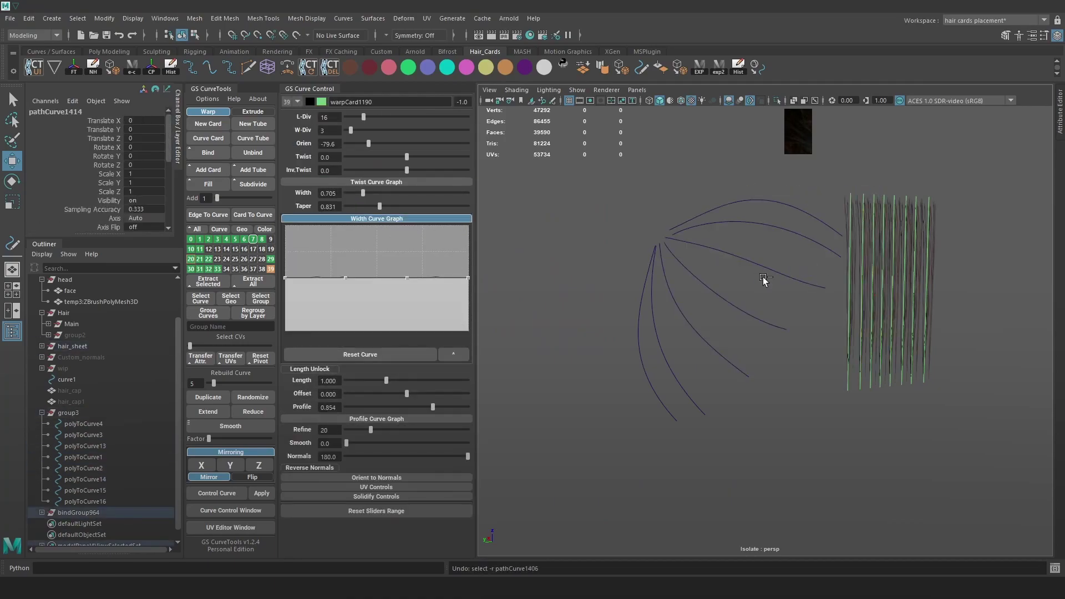
{"action": "key", "text": "ctrl+z"}
{"action": "key", "text": "ctrl+z"}
{"action": "key", "text": "ctrl+z"}
{"action": "key", "text": "ctrl+z"}
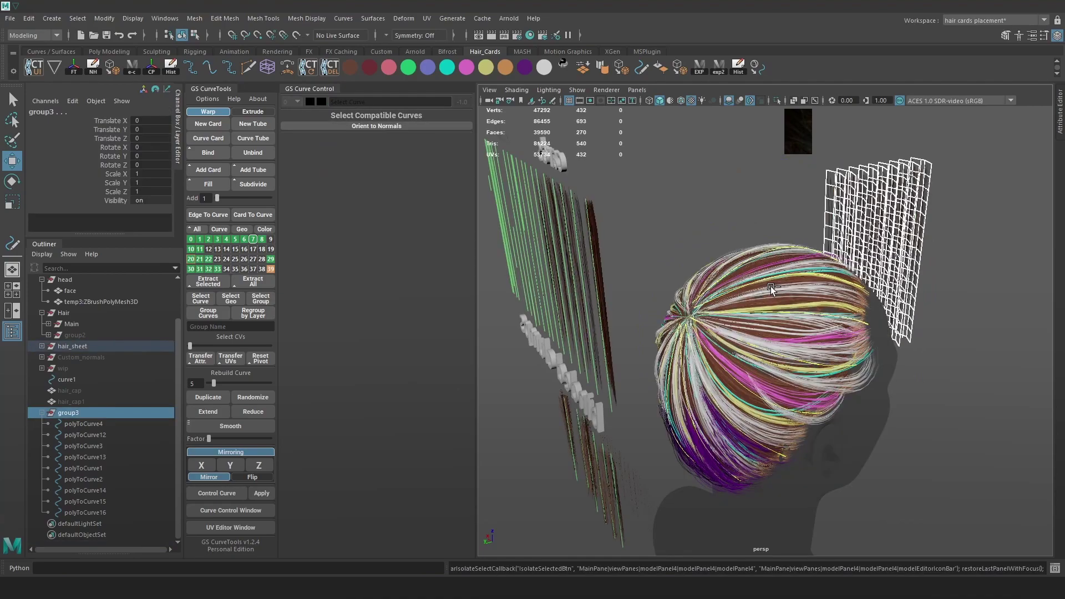
{"action": "key", "text": "ctrl+z"}
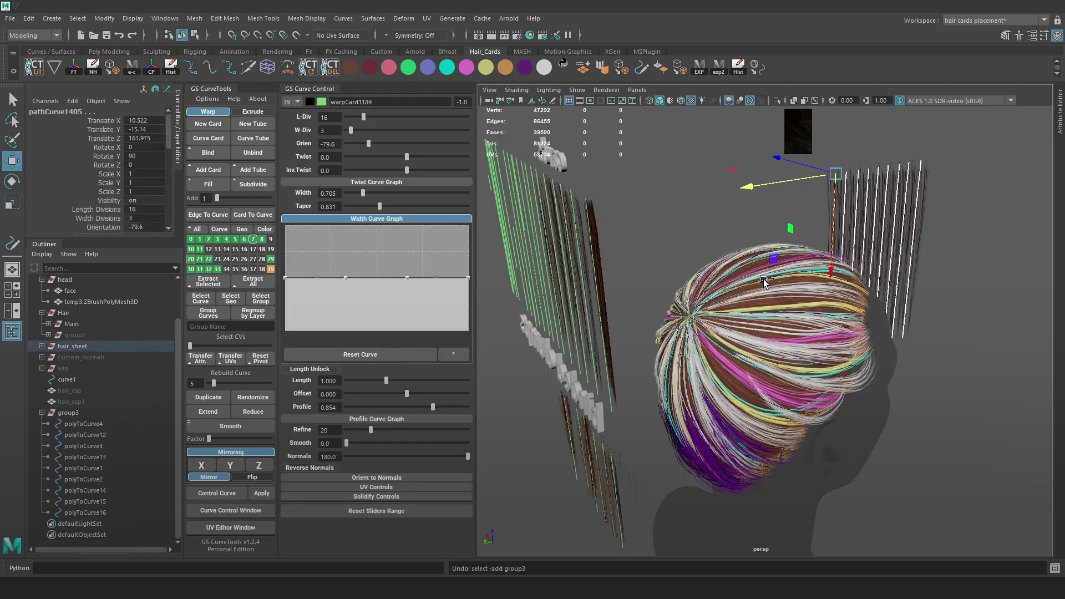
- Isolate group3, select polyToCurve14 and polyToCurve15, and return to the full scene
{"action": "left_click", "coordinate": [107, 410]}
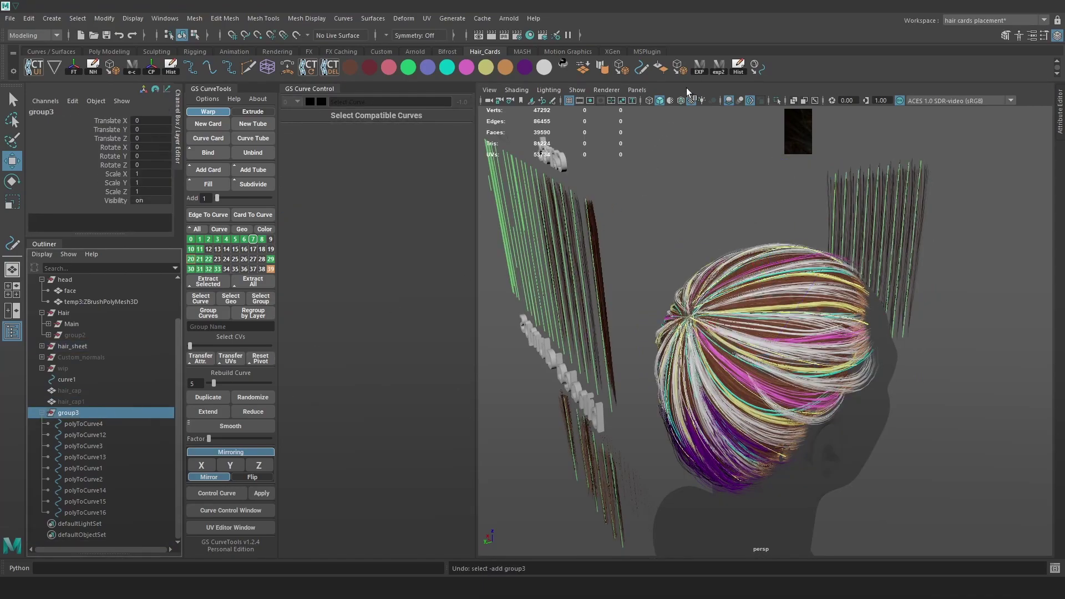
{"action": "left_click", "coordinate": [776, 100]}
{"action": "key", "text": "f"}
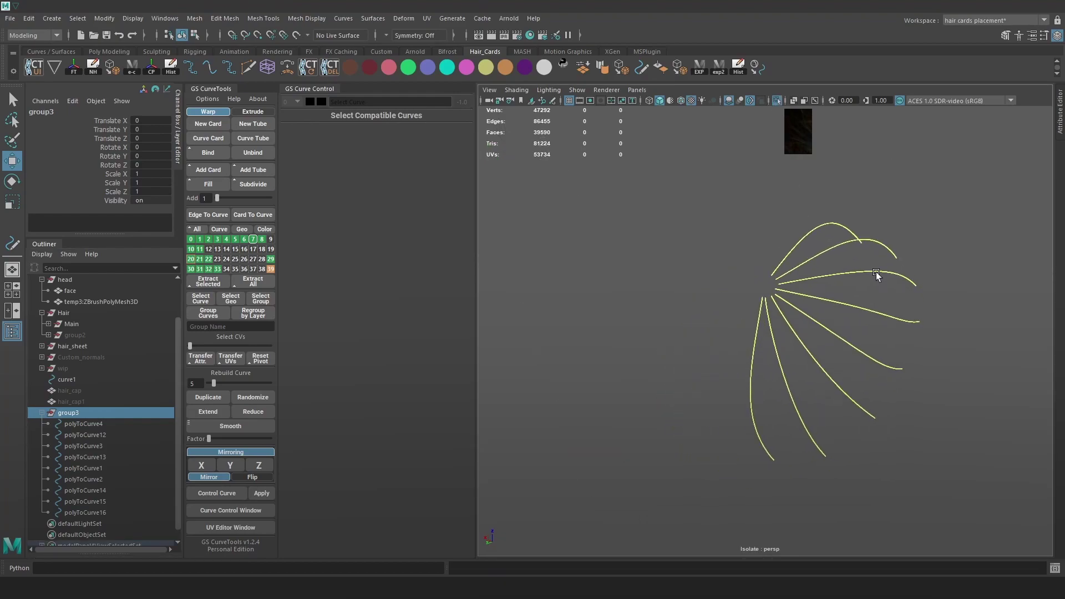
{"action": "left_click", "coordinate": [877, 274]}
{"action": "left_click", "coordinate": [815, 319], "text": "shift"}
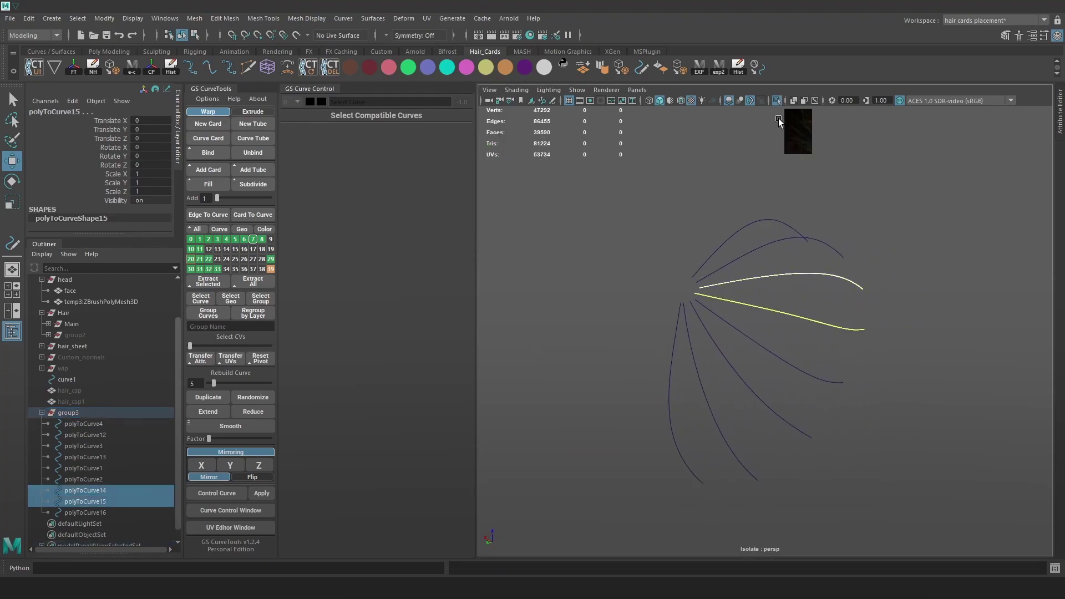
{"action": "left_click", "coordinate": [776, 100]}
- Hide the Hair group so the crown-to-rim curves lie exposed on the head
{"action": "scroll", "coordinate": [80, 375], "scroll_direction": "up", "scroll_amount": 2}
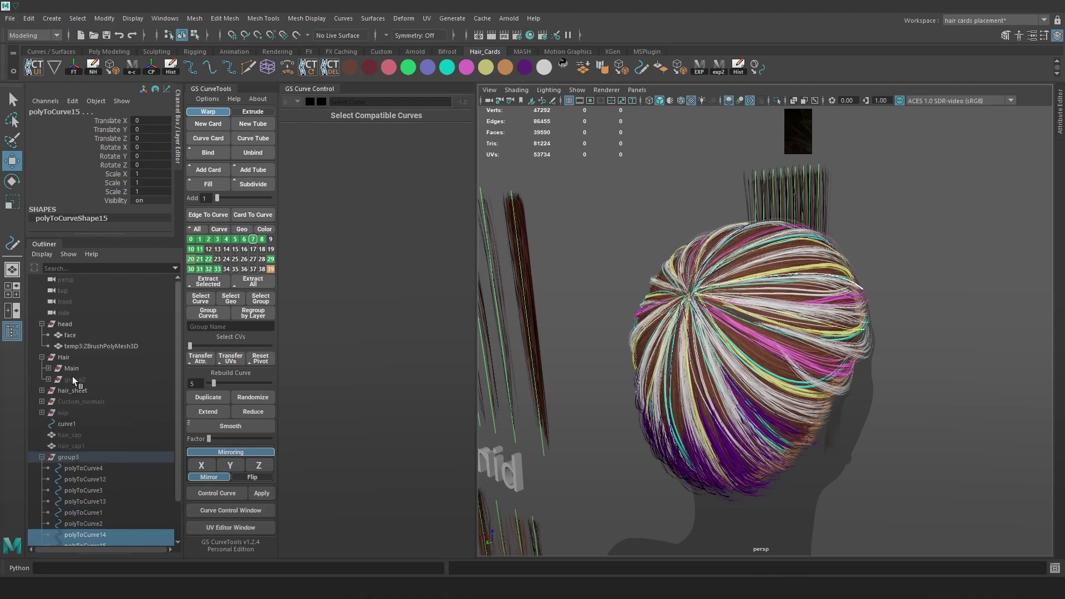
{"action": "left_click", "coordinate": [74, 358]}
{"action": "key", "text": "ctrl+h"}
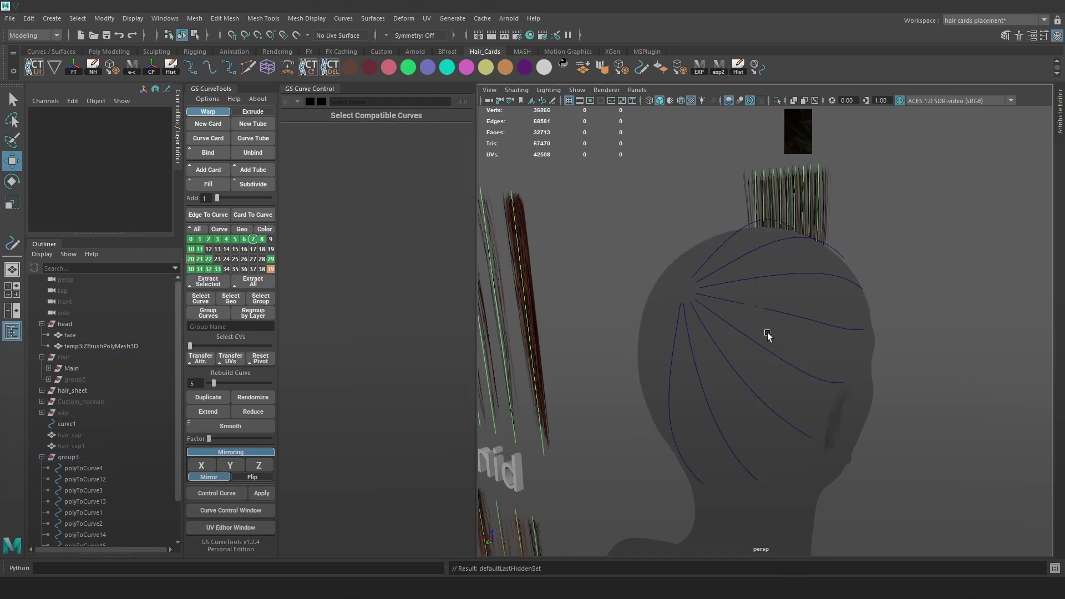
- Add a card between the two neighbouring crown-to-rim curves polyToCurve14 and polyToCurve15
{"action": "left_click", "coordinate": [717, 284]}
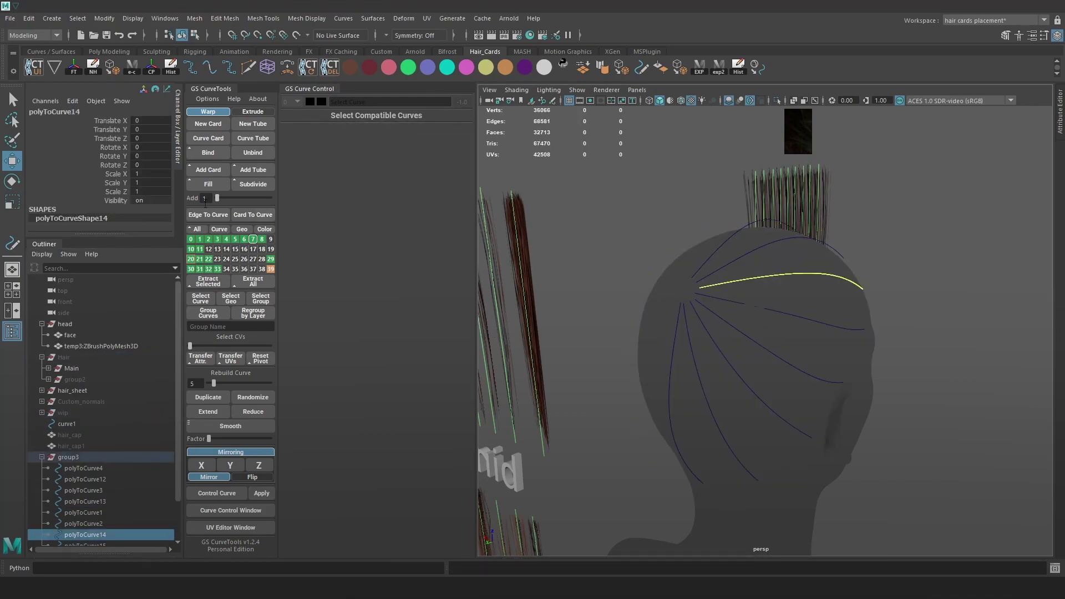
{"action": "left_click", "coordinate": [211, 170]}
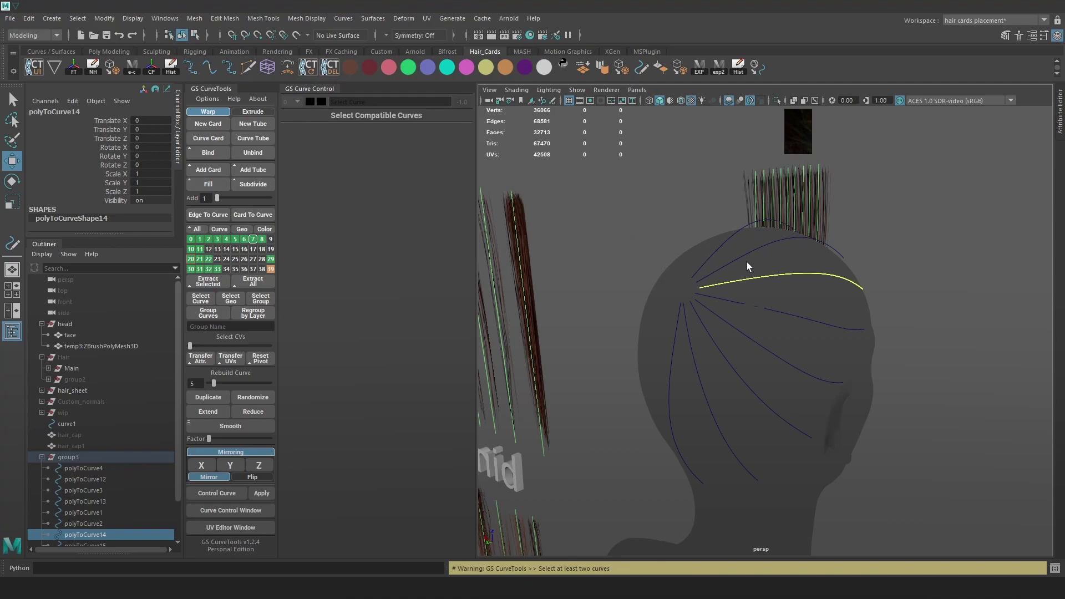
{"action": "left_click", "coordinate": [786, 316], "text": "shift"}
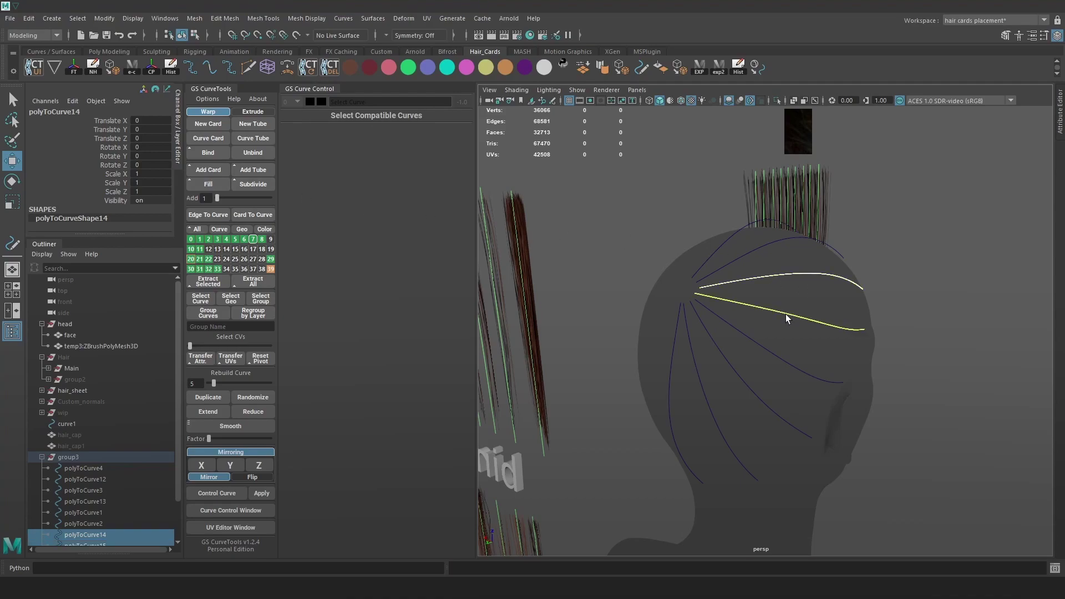
{"action": "left_click", "coordinate": [196, 166]}
- Examine the new card from the front of the head in untextured shading, with polyToCurve14 selected
{"action": "left_click_drag", "start_coordinate": [827, 294], "coordinate": [689, 307], "text": "alt"}
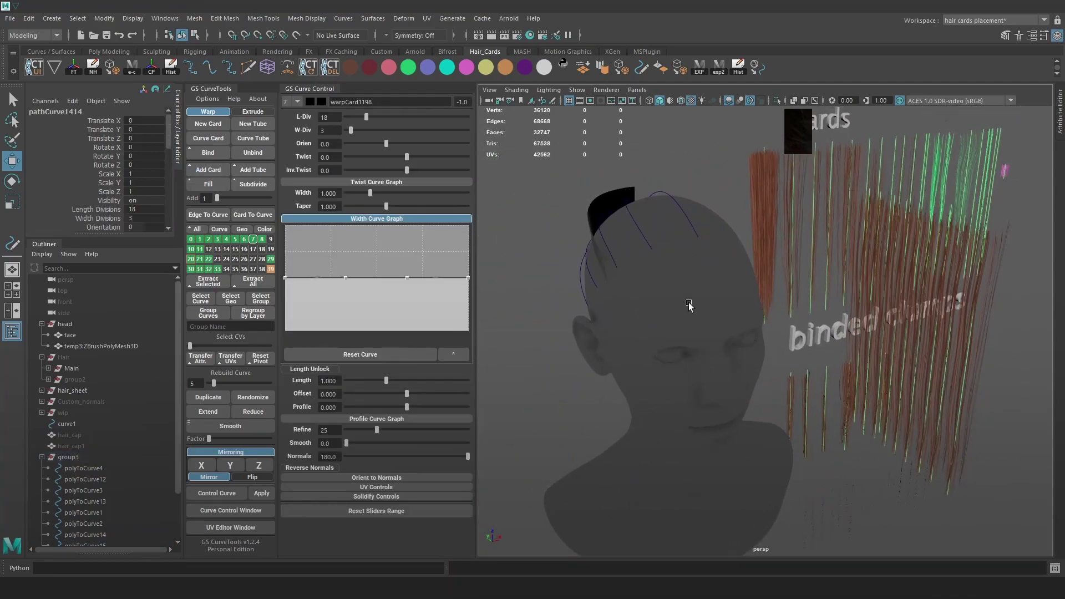
{"action": "key", "text": "4"}
{"action": "left_click", "coordinate": [606, 244]}
{"action": "key", "text": "5"}
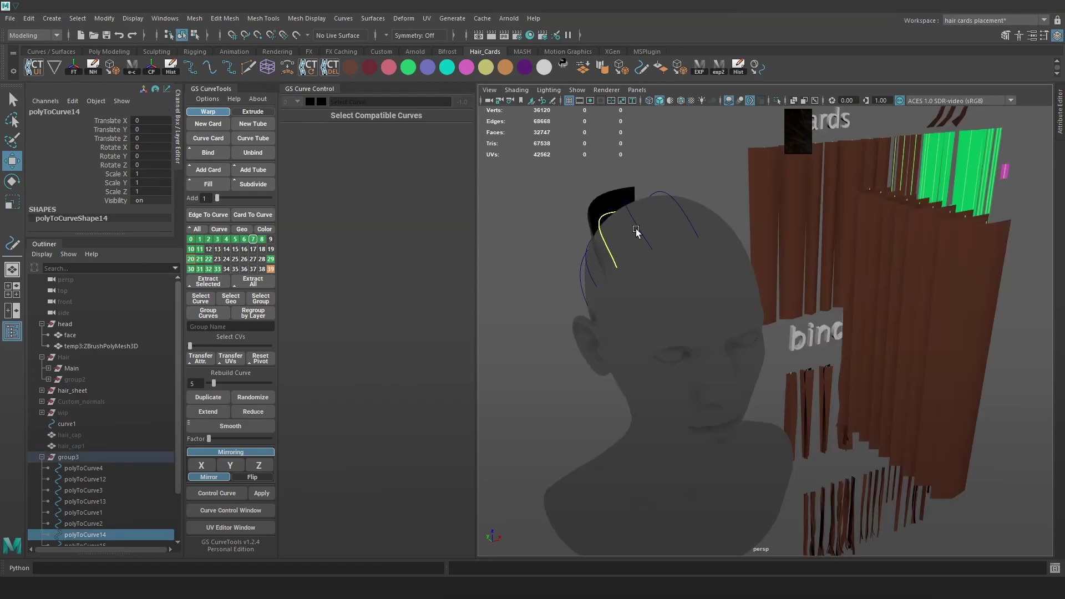
{"action": "left_click_drag", "start_coordinate": [634, 265], "coordinate": [553, 258], "text": "alt"}
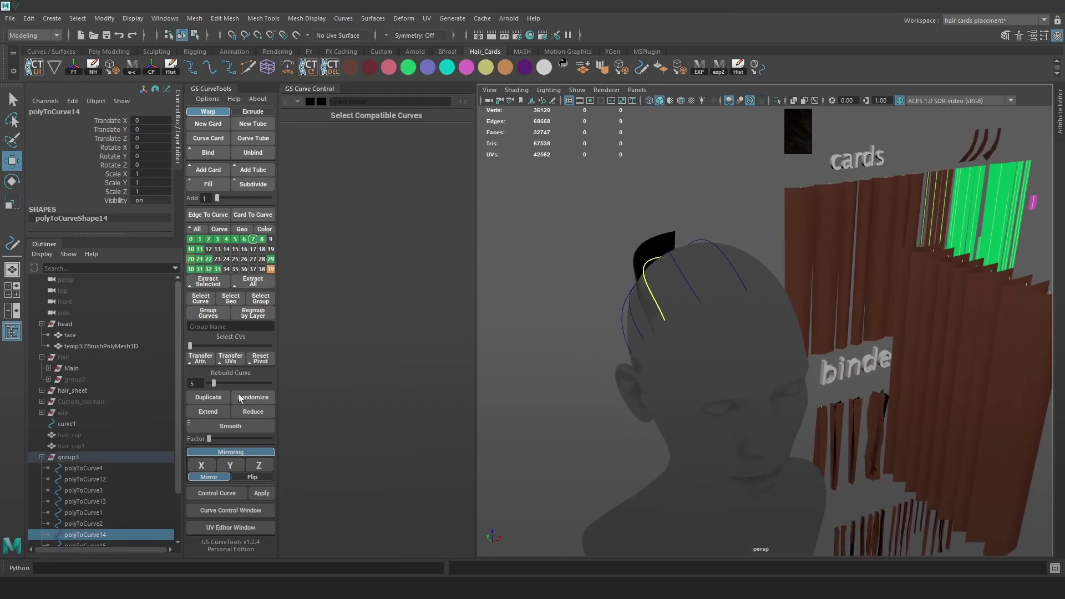
{"action": "left_click", "coordinate": [255, 359]}
{"action": "left_click_drag", "start_coordinate": [676, 256], "coordinate": [699, 274]}
{"action": "key", "text": "ctrl+z"}
- Select the path curve pathCurve1414 inside the warpCard1198 group and try to move the card by it
{"action": "scroll", "coordinate": [79, 473], "scroll_direction": "down", "scroll_amount": 2}
{"action": "left_click", "coordinate": [75, 512]}
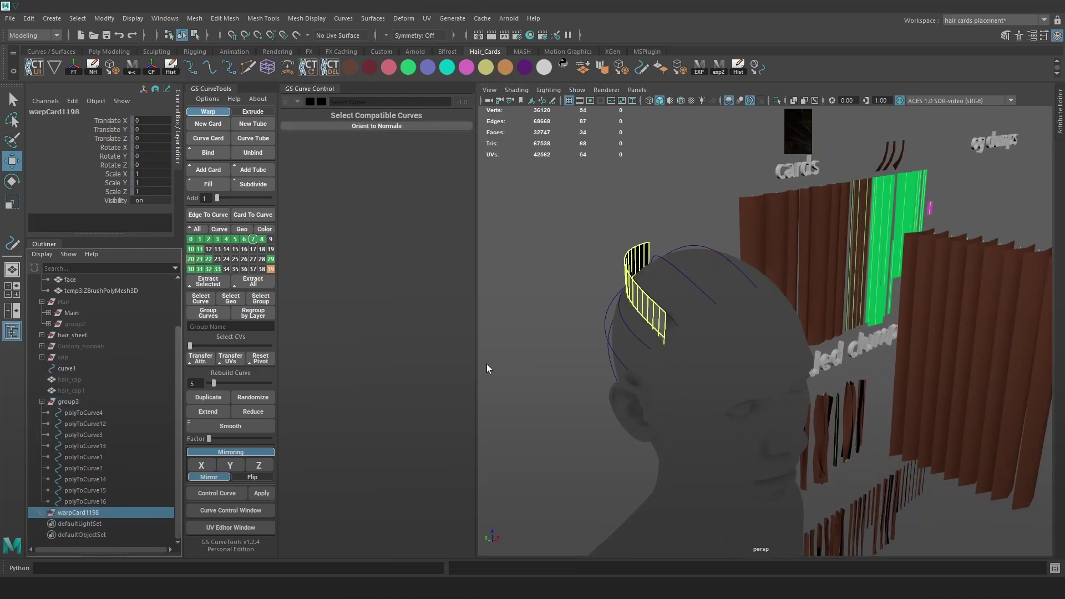
{"action": "key", "text": "4"}
{"action": "left_click", "coordinate": [41, 512]}
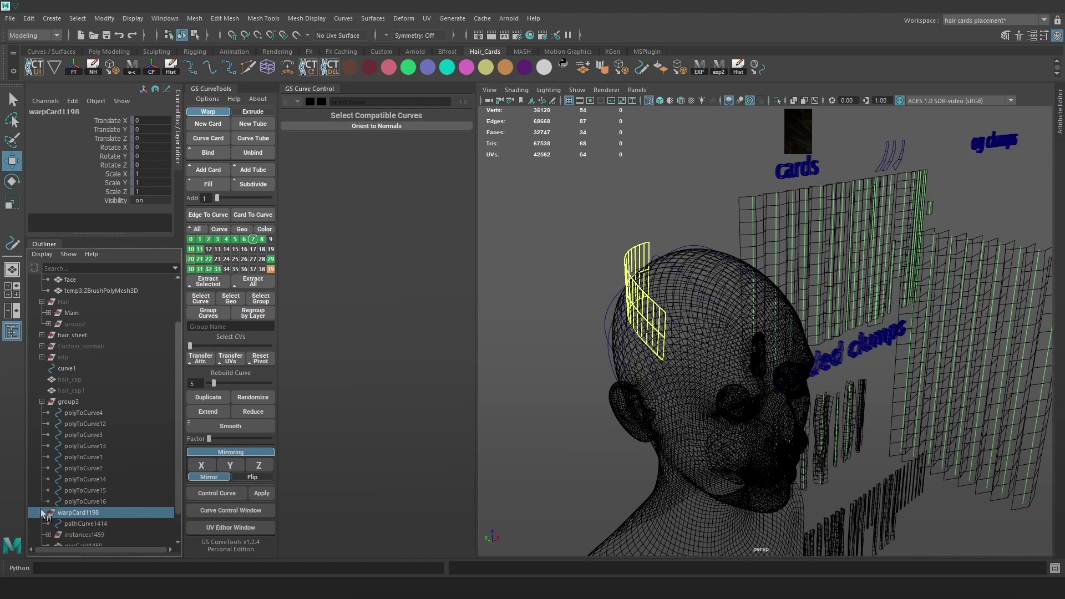
{"action": "left_click", "coordinate": [83, 523]}
{"action": "key", "text": "5"}
{"action": "right_click_drag", "start_coordinate": [715, 359], "coordinate": [637, 262], "text": "alt"}
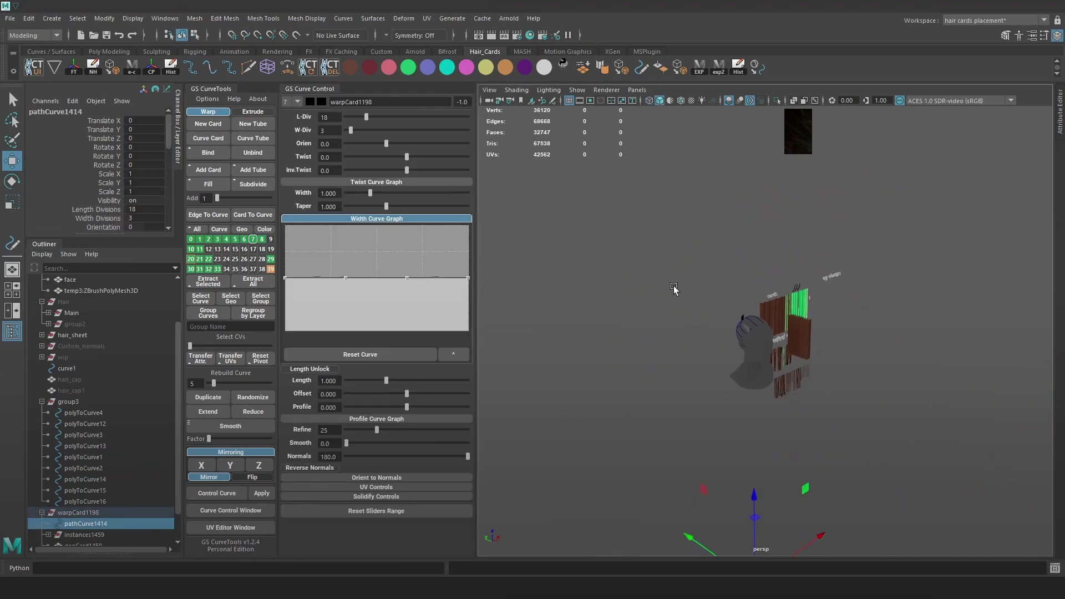
{"action": "left_click_drag", "start_coordinate": [755, 478], "coordinate": [760, 435]}
{"action": "key", "text": "ctrl+z"}
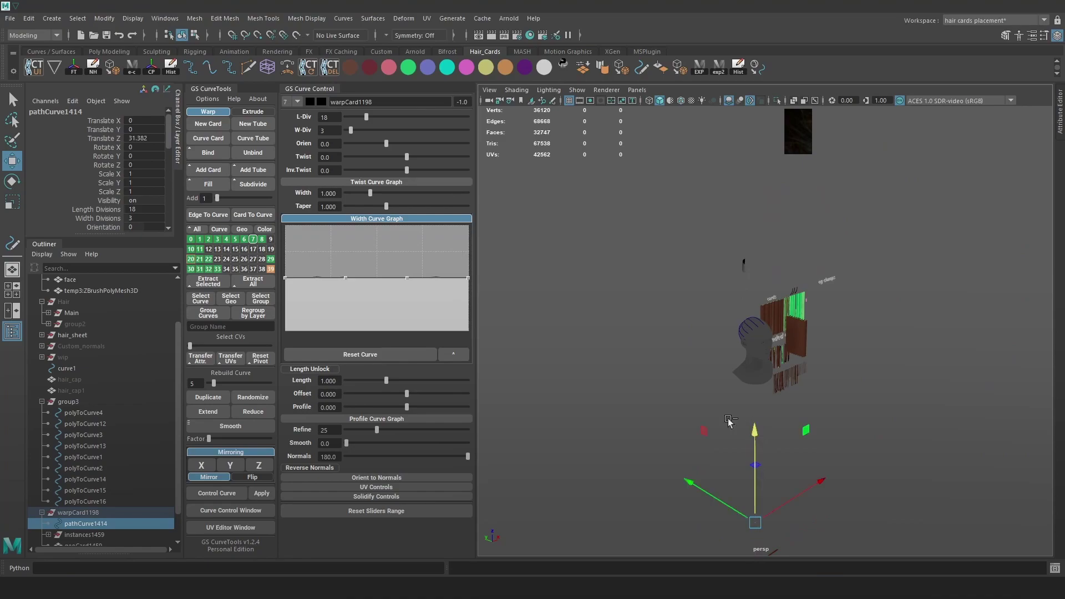
- Reset the pivot of pathCurve1414 and move the card away from the crown of the head
{"action": "left_click", "coordinate": [258, 360]}
{"action": "right_click_drag", "start_coordinate": [802, 345], "coordinate": [932, 447], "text": "alt"}
{"action": "right_click_drag", "start_coordinate": [680, 283], "coordinate": [794, 373], "text": "alt"}
{"action": "left_click_drag", "start_coordinate": [794, 373], "coordinate": [841, 321], "text": "alt"}
{"action": "key", "text": "4"}
{"action": "key", "text": "r"}
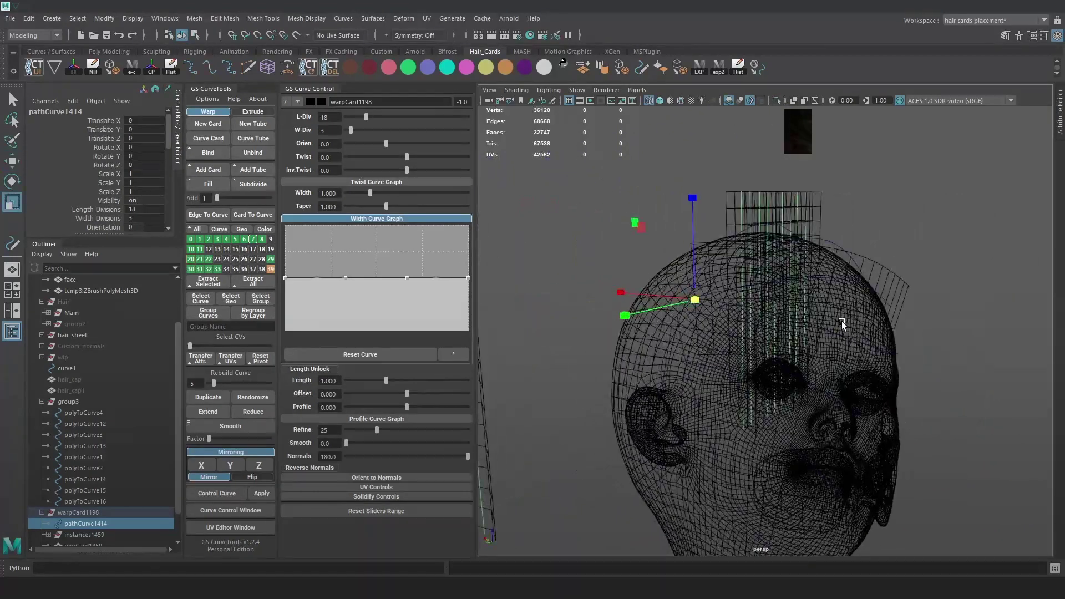
{"action": "key", "text": "w"}
{"action": "key", "text": "5"}
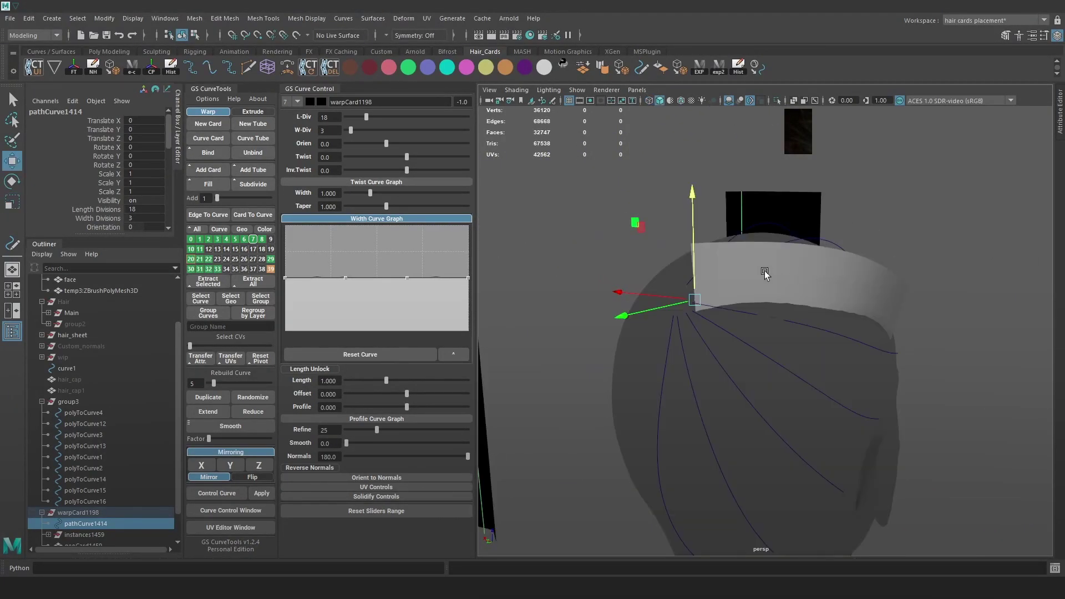
{"action": "left_click_drag", "start_coordinate": [697, 299], "coordinate": [632, 256]}
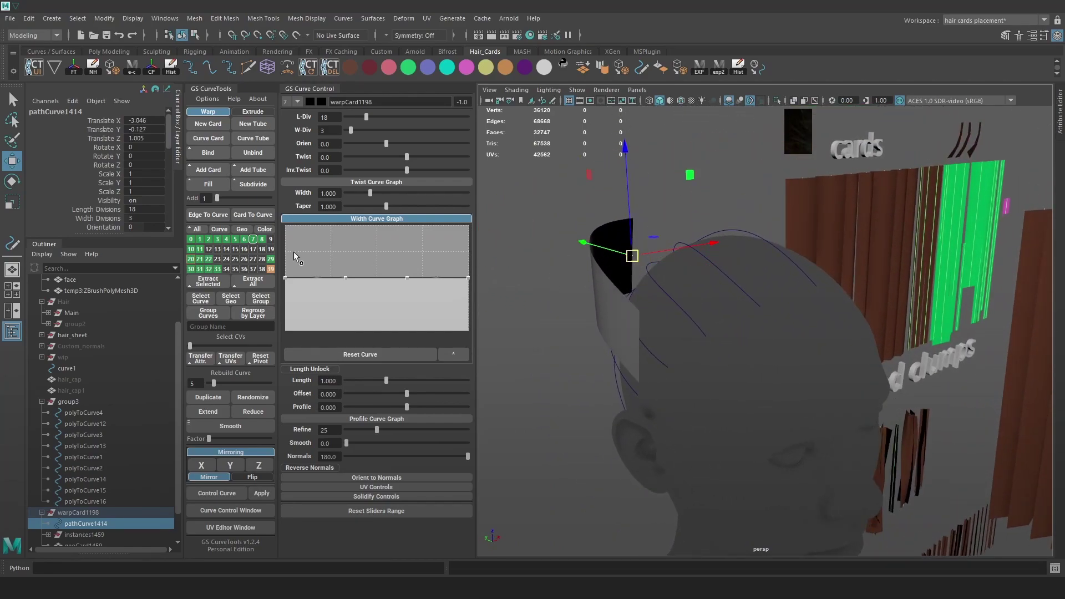
- Make layer 32 the active card layer and try shifting the card slightly
{"action": "left_click", "coordinate": [270, 269], "text": "ctrl"}
{"action": "left_click", "coordinate": [271, 269], "text": "ctrl"}
{"action": "left_click", "coordinate": [270, 269], "text": "ctrl"}
{"action": "left_click", "coordinate": [271, 269], "text": "ctrl"}
{"action": "left_click", "coordinate": [209, 270], "text": "ctrl"}
{"action": "left_click_drag", "start_coordinate": [631, 256], "coordinate": [638, 253]}
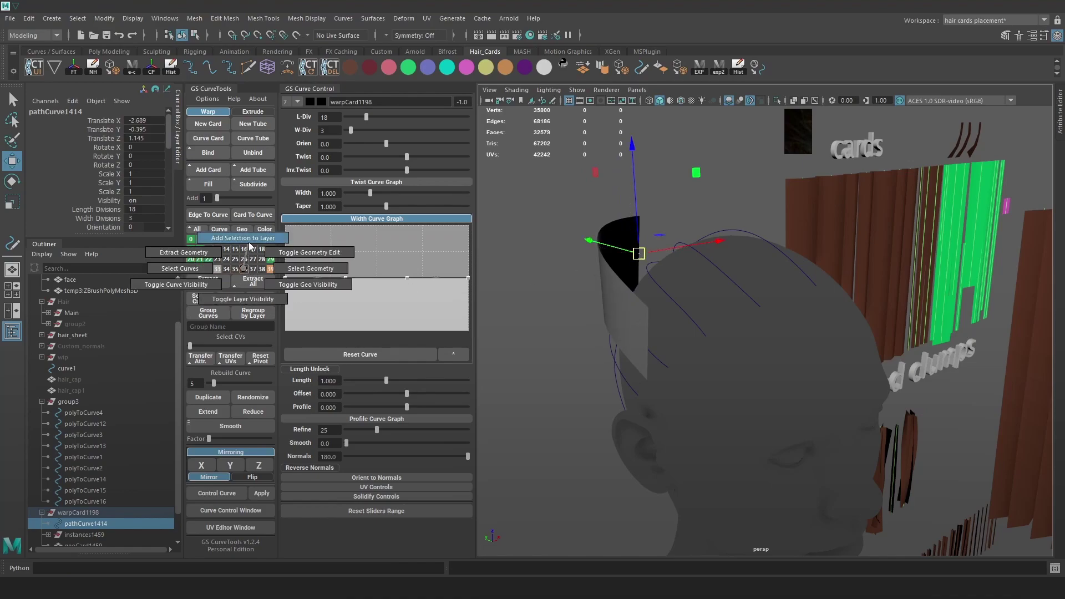
{"action": "left_click", "coordinate": [244, 270]}
{"action": "left_click", "coordinate": [562, 273]}
{"action": "left_click_drag", "start_coordinate": [604, 301], "coordinate": [661, 280], "text": "alt"}
{"action": "left_click", "coordinate": [661, 281]}
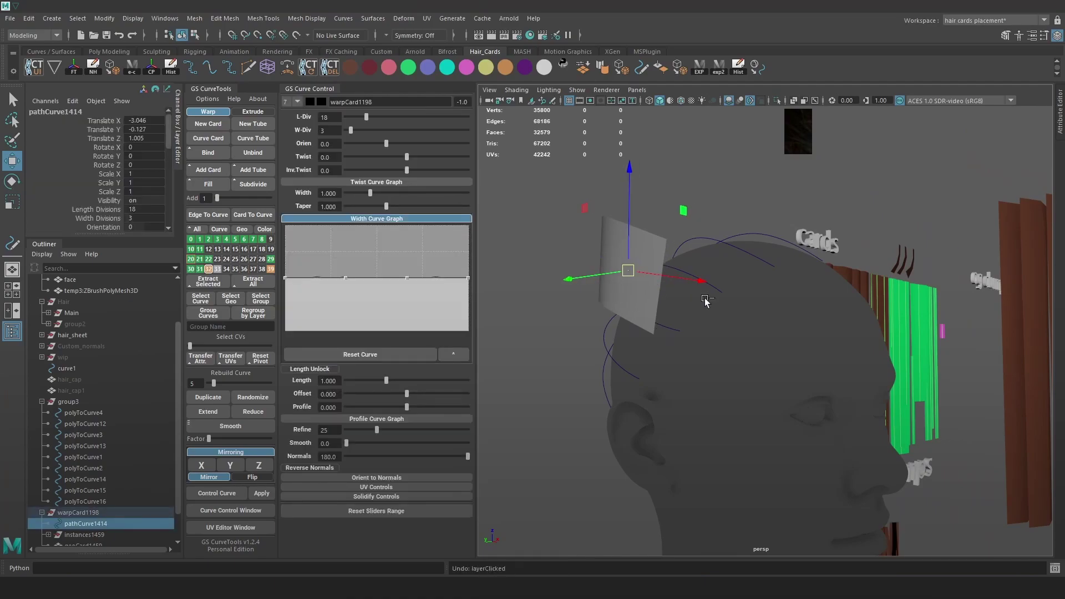
- Delete the trial card group warpCard1198 and the row of leftover cards warpCard1189 to warpCard1197 beside the head
{"action": "key", "text": "Up"}
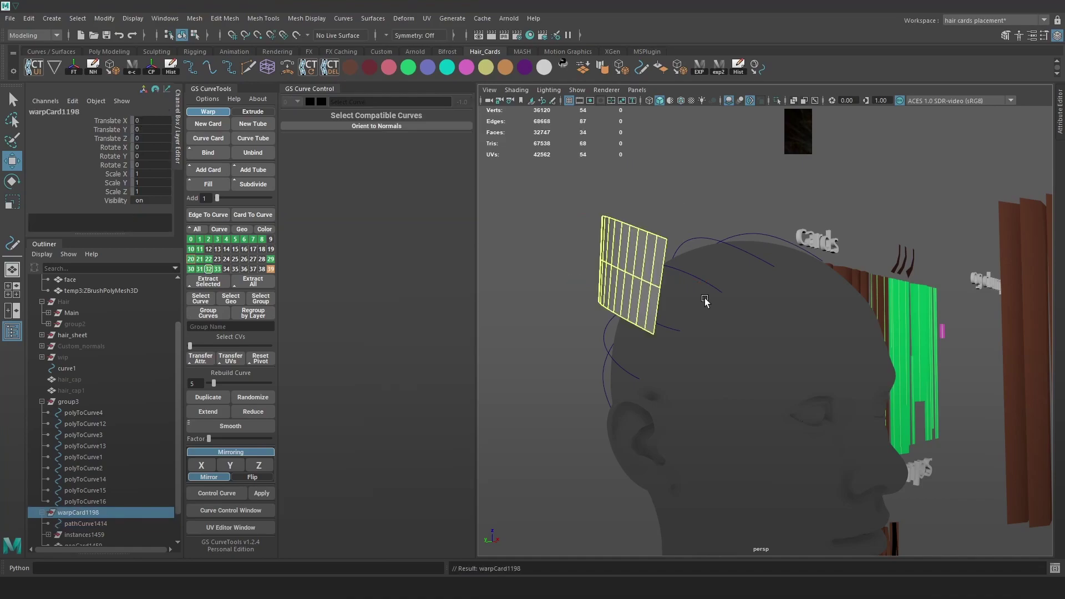
{"action": "key", "text": "Delete"}
{"action": "left_click_drag", "start_coordinate": [704, 300], "coordinate": [874, 278], "text": "alt"}
{"action": "key", "text": "4"}
{"action": "left_click_drag", "start_coordinate": [937, 261], "coordinate": [817, 292]}
{"action": "key", "text": "Up"}
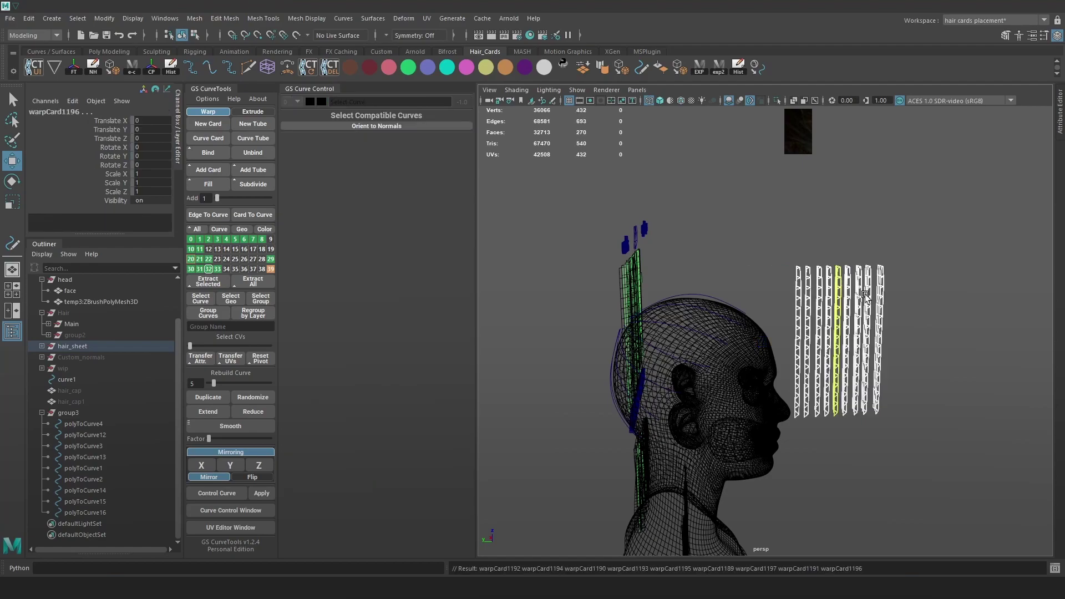
{"action": "key", "text": "Delete"}
{"action": "key", "text": "5"}
- Select all nine crown-to-rim curves in group3 and add cards between them in a single operation
{"action": "left_click_drag", "start_coordinate": [755, 304], "coordinate": [556, 352], "text": "alt"}
{"action": "left_click_drag", "start_coordinate": [574, 350], "coordinate": [788, 311], "text": "alt"}
{"action": "scroll", "coordinate": [816, 266], "scroll_direction": "down", "scroll_amount": 4}
{"action": "left_click_drag", "start_coordinate": [928, 257], "coordinate": [780, 406]}
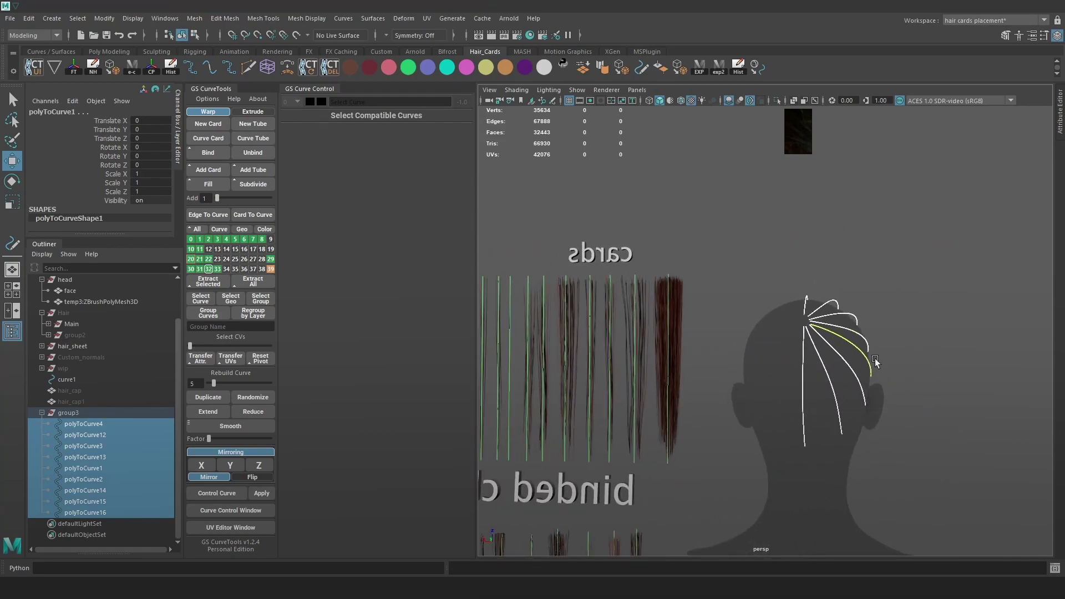
{"action": "left_click_drag", "start_coordinate": [877, 361], "coordinate": [892, 355], "text": "alt"}
{"action": "left_click", "coordinate": [949, 398]}
{"action": "left_click_drag", "start_coordinate": [977, 444], "coordinate": [776, 257]}
{"action": "left_click_drag", "start_coordinate": [790, 283], "coordinate": [709, 304], "text": "alt"}
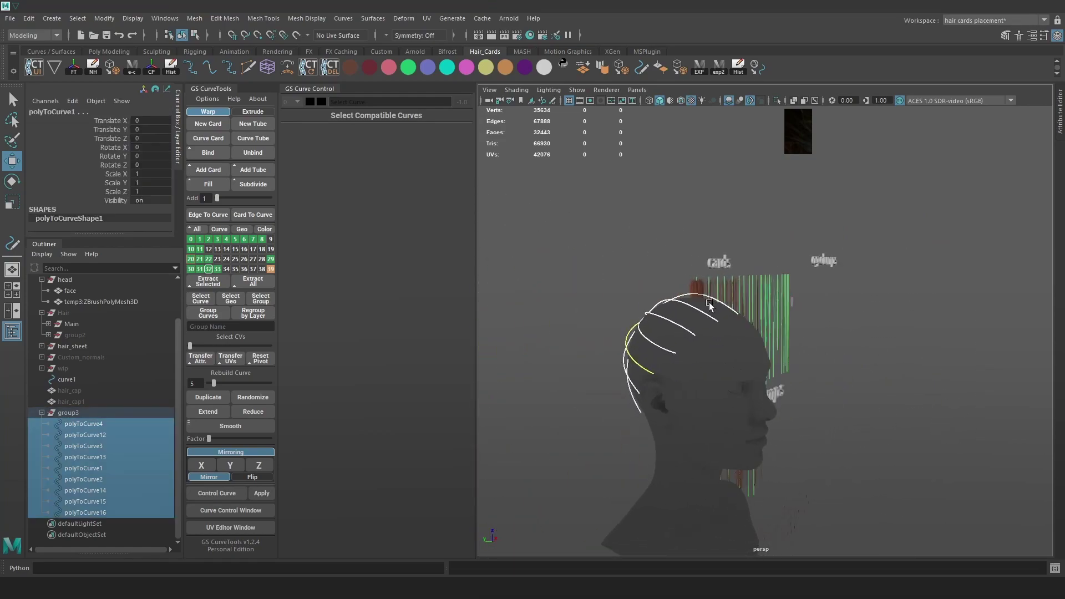
{"action": "scroll", "coordinate": [709, 305], "scroll_direction": "up", "scroll_amount": 4}
{"action": "left_click", "coordinate": [211, 174]}
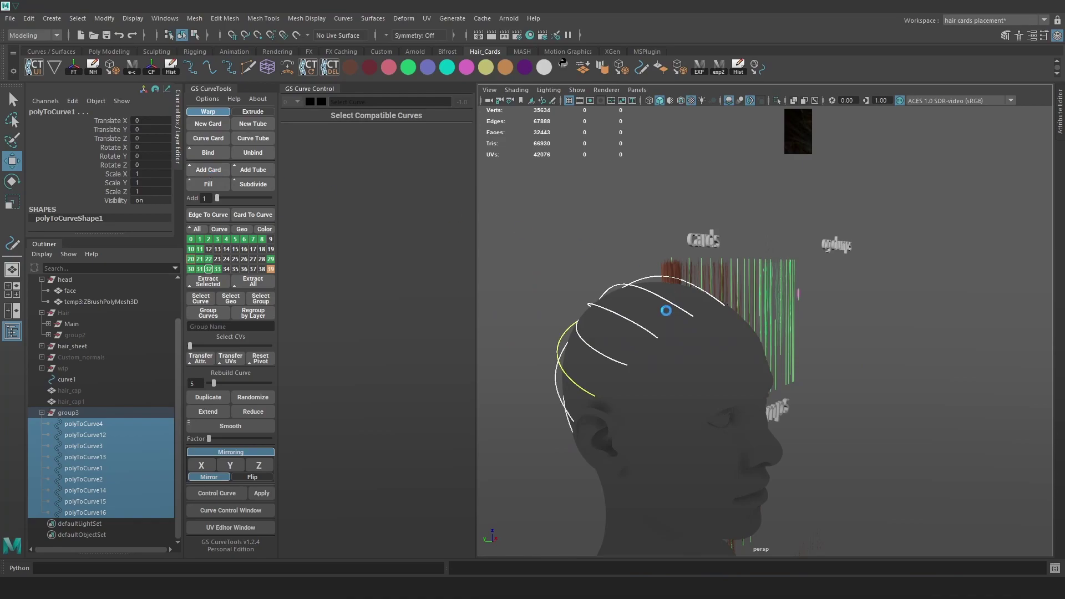
- Select the card groups warpCard1189 to warpCard1196 and isolate them in the viewport
{"action": "left_click_drag", "start_coordinate": [725, 335], "coordinate": [882, 333], "text": "alt"}
{"action": "scroll", "coordinate": [63, 470], "scroll_direction": "down", "scroll_amount": 3}
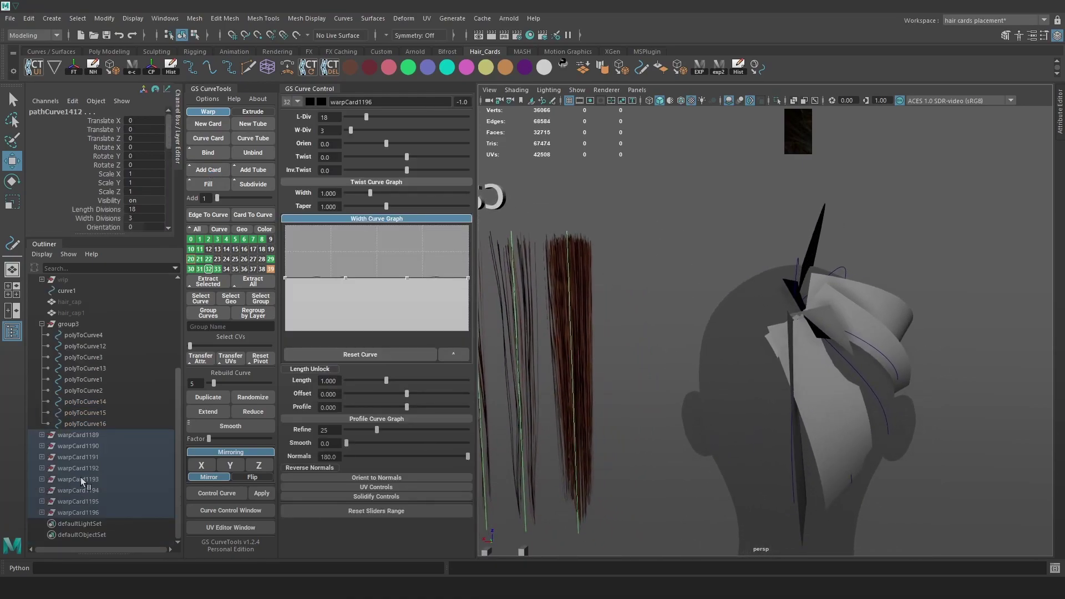
{"action": "left_click", "coordinate": [89, 435]}
{"action": "left_click", "coordinate": [77, 513], "text": "shift"}
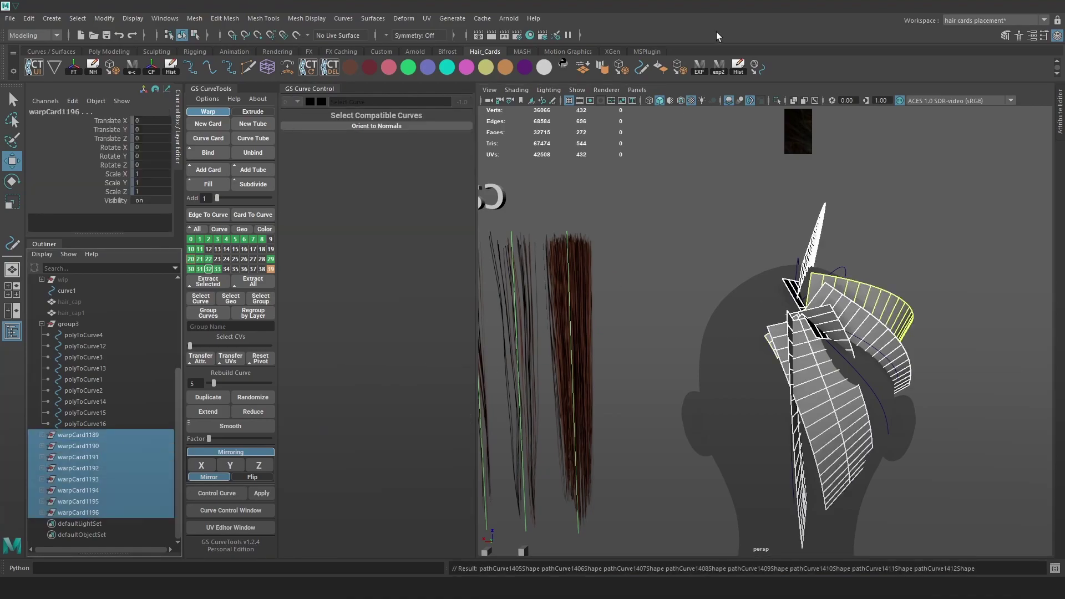
{"action": "key", "text": "ctrl+1"}
{"action": "left_click", "coordinate": [765, 358]}
- Expand the hierarchies of the card groups warpCard1189 to warpCard1196
{"action": "left_click", "coordinate": [42, 436]}
{"action": "left_click", "coordinate": [42, 479]}
{"action": "scroll", "coordinate": [43, 479], "scroll_direction": "down", "scroll_amount": 3}
{"action": "left_click", "coordinate": [42, 446]}
{"action": "left_click", "coordinate": [42, 490]}
{"action": "scroll", "coordinate": [42, 504], "scroll_direction": "down", "scroll_amount": 2}
{"action": "left_click", "coordinate": [42, 469]}
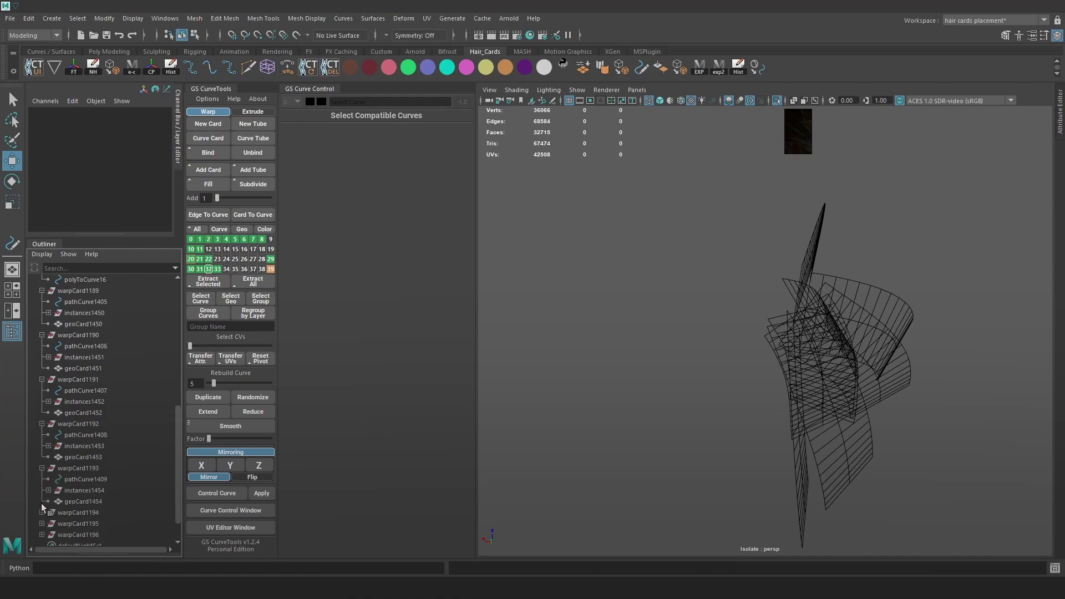
{"action": "left_click", "coordinate": [41, 512]}
{"action": "scroll", "coordinate": [40, 506], "scroll_direction": "down", "scroll_amount": 2}
{"action": "left_click", "coordinate": [41, 491]}
{"action": "left_click", "coordinate": [42, 534]}
- Select the path curves pathCurve1405 to pathCurve1412 of the eight card groups and add them to layer 12
{"action": "left_click", "coordinate": [87, 543]}
{"action": "left_click", "coordinate": [88, 501], "text": "ctrl"}
{"action": "left_click", "coordinate": [87, 457], "text": "ctrl"}
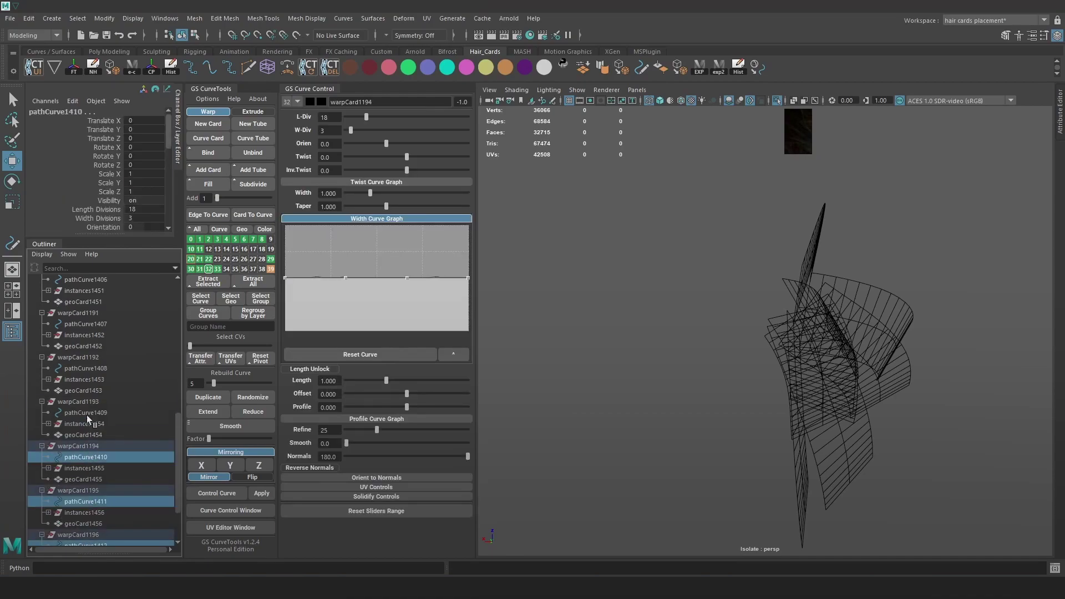
{"action": "left_click", "coordinate": [86, 412], "text": "ctrl"}
{"action": "left_click", "coordinate": [86, 369], "text": "ctrl"}
{"action": "left_click", "coordinate": [86, 324], "text": "ctrl"}
{"action": "scroll", "coordinate": [86, 338], "scroll_direction": "up", "scroll_amount": 3}
{"action": "left_click", "coordinate": [87, 368], "text": "ctrl"}
{"action": "left_click", "coordinate": [87, 324], "text": "ctrl"}
{"action": "scroll", "coordinate": [89, 324], "scroll_direction": "up", "scroll_amount": 3}
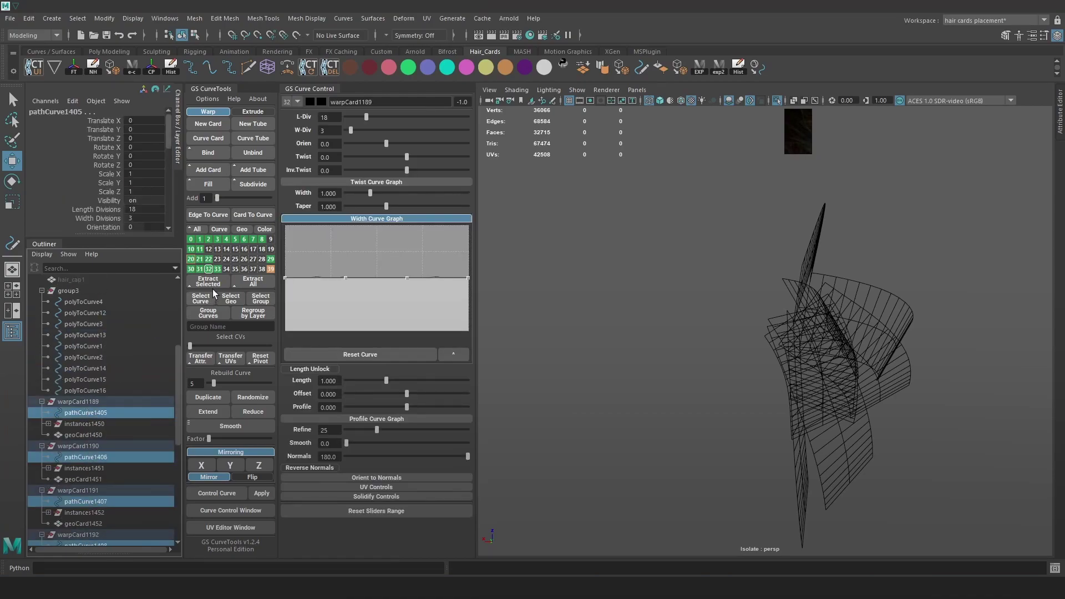
{"action": "right_click_drag", "start_coordinate": [209, 252], "coordinate": [211, 235]}
- Delete the overlapping card that follows pathCurve1408 in the isolated fan of cards
{"action": "left_click_drag", "start_coordinate": [614, 236], "coordinate": [690, 265], "text": "alt"}
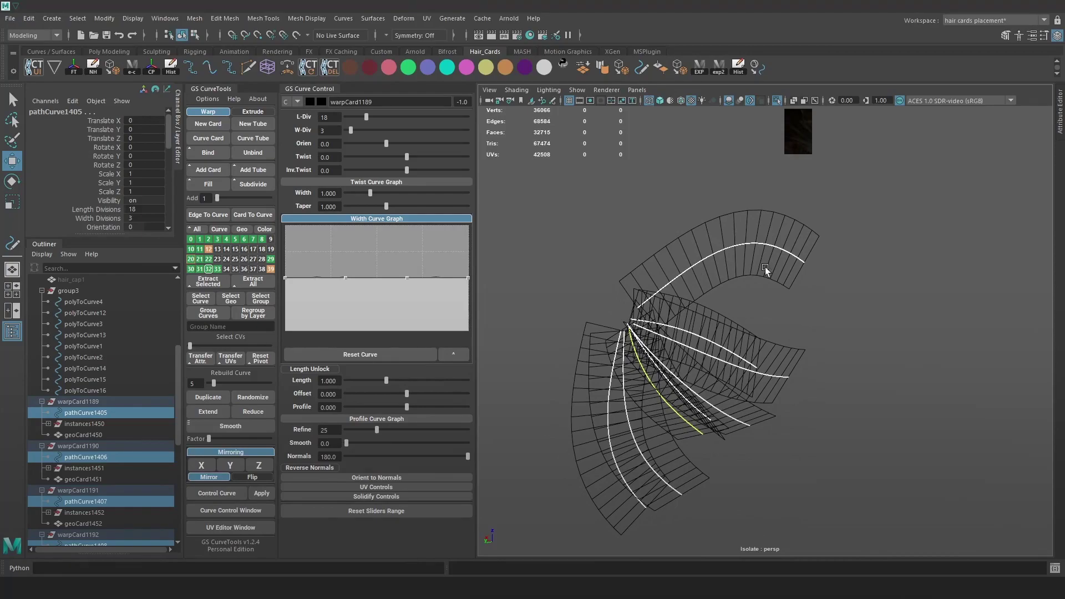
{"action": "left_click", "coordinate": [761, 309]}
{"action": "left_click", "coordinate": [727, 347]}
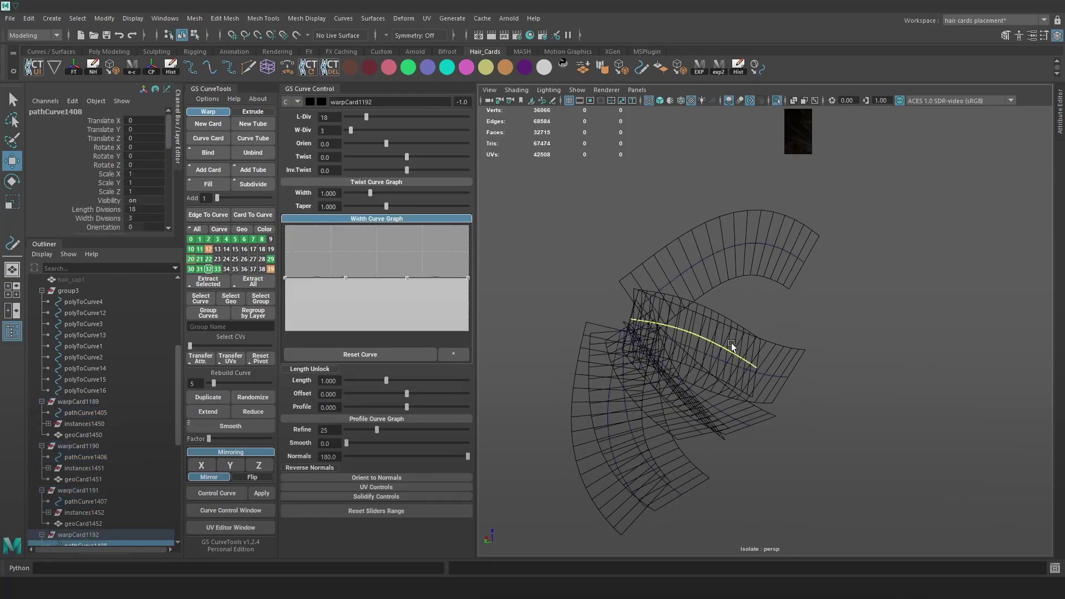
{"action": "key", "text": "Delete"}
{"action": "left_click_drag", "start_coordinate": [835, 298], "coordinate": [864, 291], "text": "alt"}
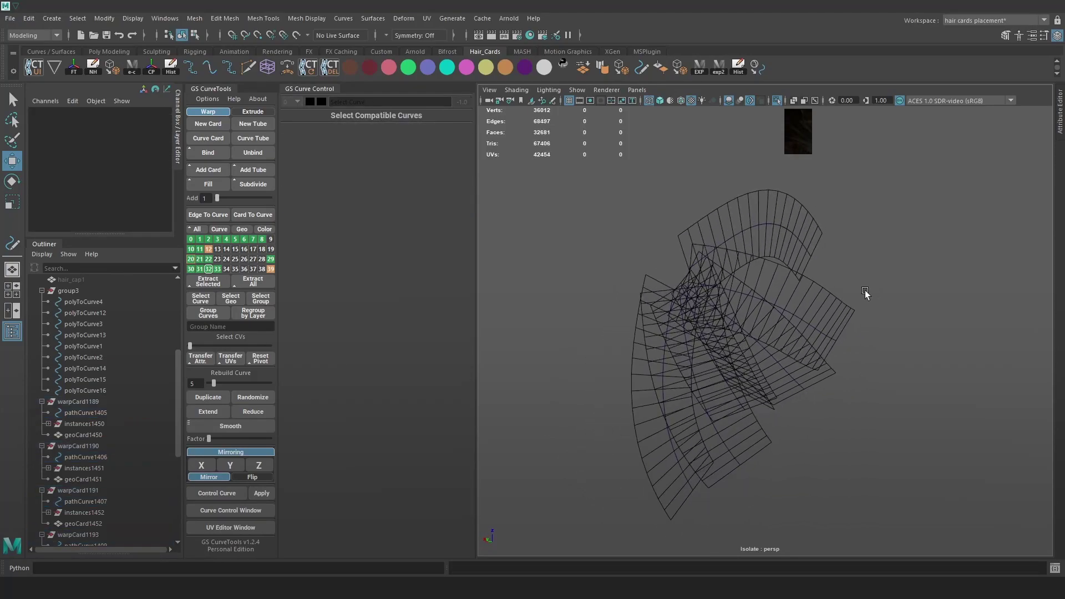
- Select the path curves of the remaining cards and collapse their seven card group hierarchies
{"action": "left_click_drag", "start_coordinate": [935, 498], "coordinate": [588, 168]}
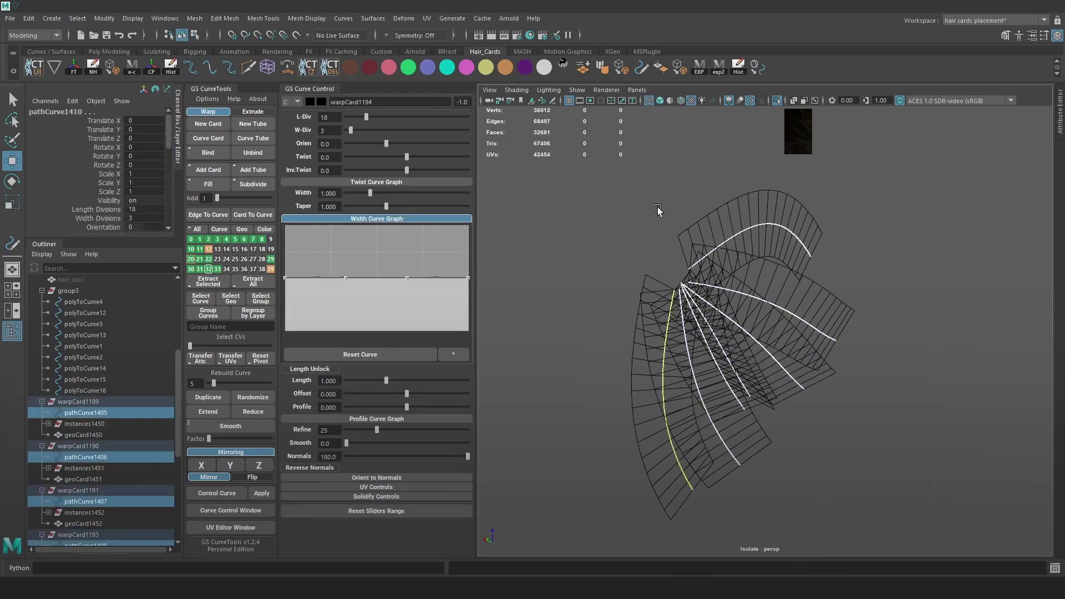
{"action": "left_click", "coordinate": [41, 401]}
{"action": "left_click", "coordinate": [41, 413]}
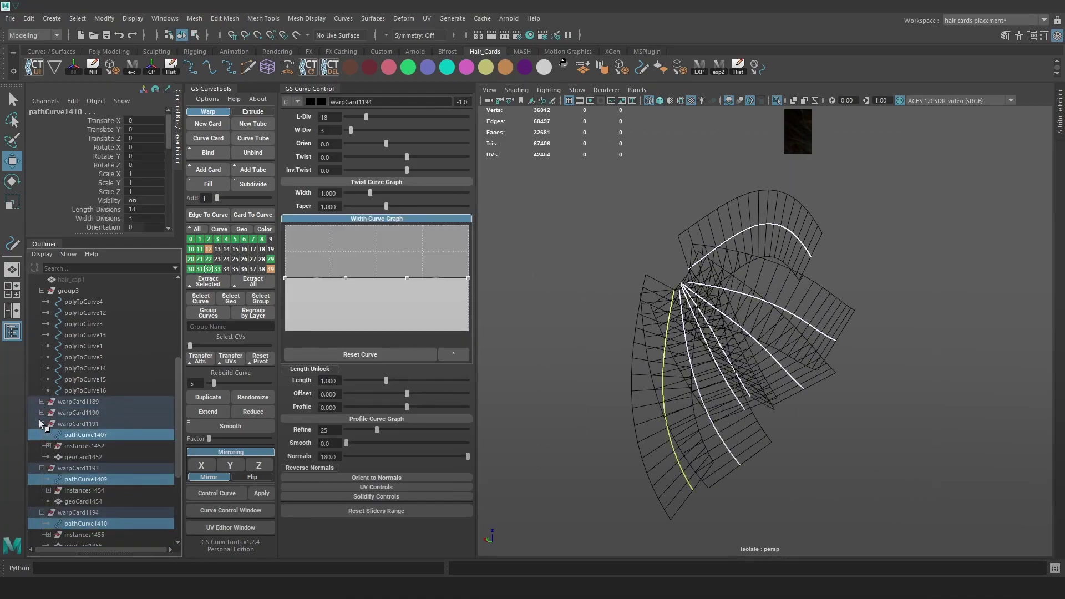
{"action": "left_click", "coordinate": [41, 423]}
{"action": "left_click", "coordinate": [42, 435]}
{"action": "left_click", "coordinate": [42, 446]}
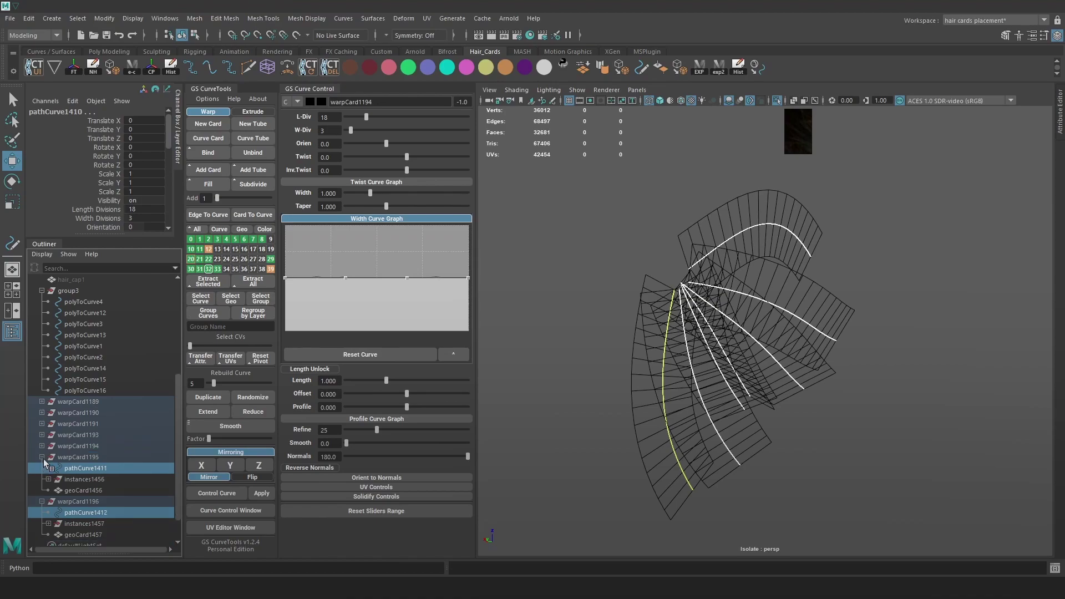
{"action": "left_click", "coordinate": [41, 457]}
{"action": "left_click", "coordinate": [41, 469]}
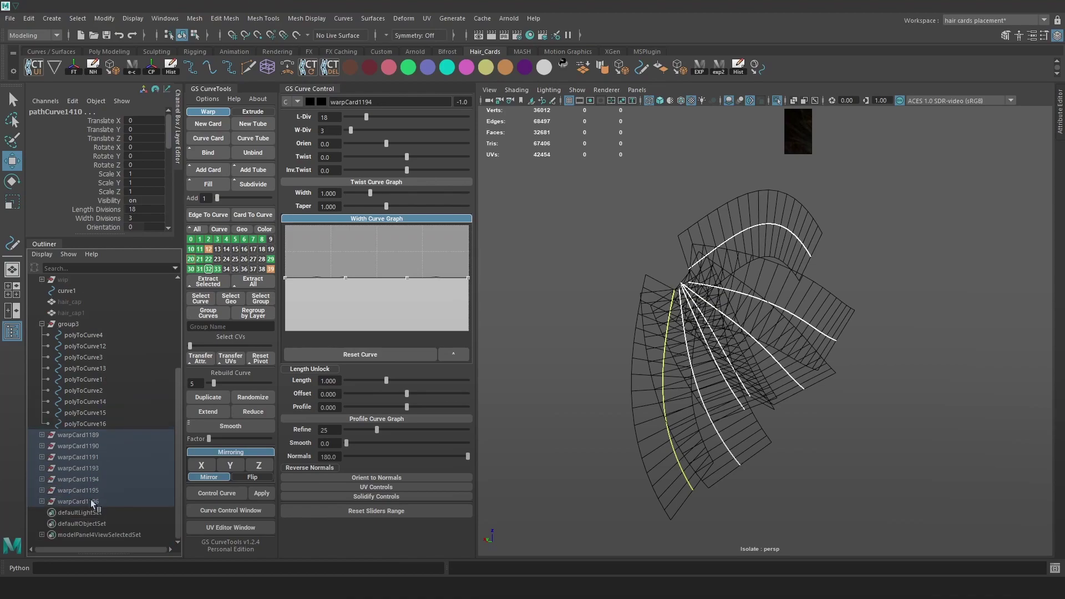
- Delete the remaining card groups from warpCard1189 to warpCard1196 and turn off viewport isolation
{"action": "left_click", "coordinate": [91, 499]}
{"action": "left_click", "coordinate": [110, 441], "text": "shift"}
{"action": "key", "text": "Delete"}
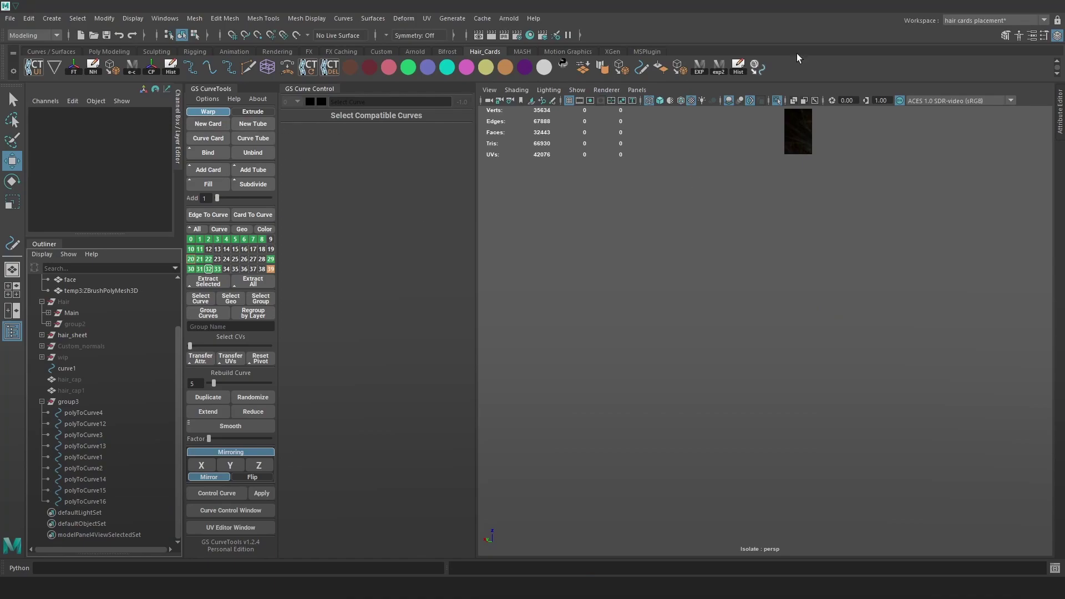
{"action": "left_click", "coordinate": [777, 101]}
- Add cards between neighbouring crown-to-rim curves one pair at a time near the front hairline, including polyToCurve13 and polyToCurve14
{"action": "left_click_drag", "start_coordinate": [777, 285], "coordinate": [896, 294], "text": "alt"}
{"action": "left_click", "coordinate": [216, 166]}
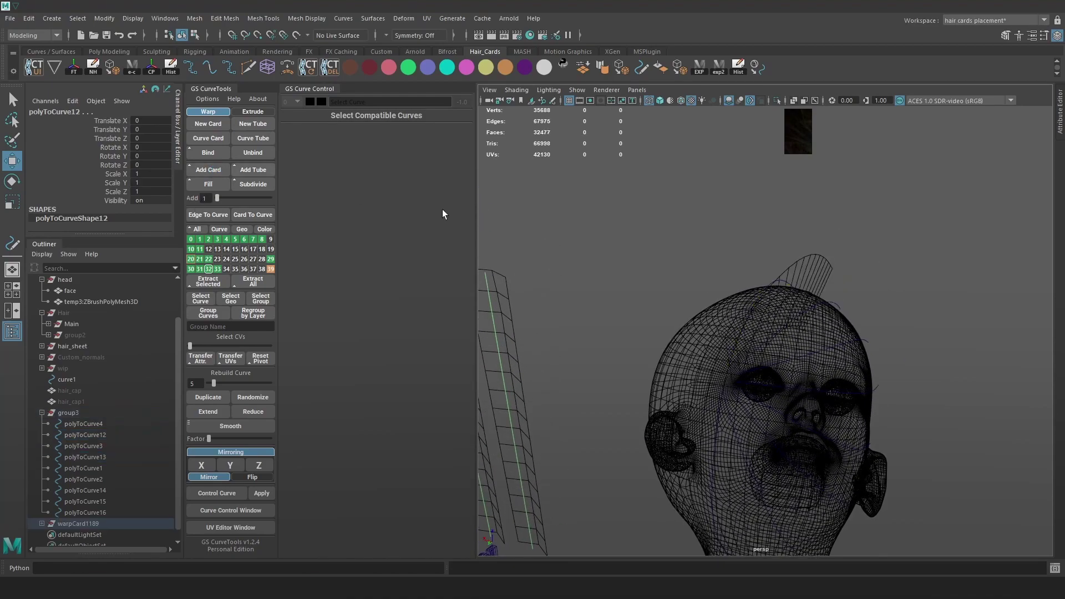
{"action": "left_click_drag", "start_coordinate": [907, 339], "coordinate": [813, 302]}
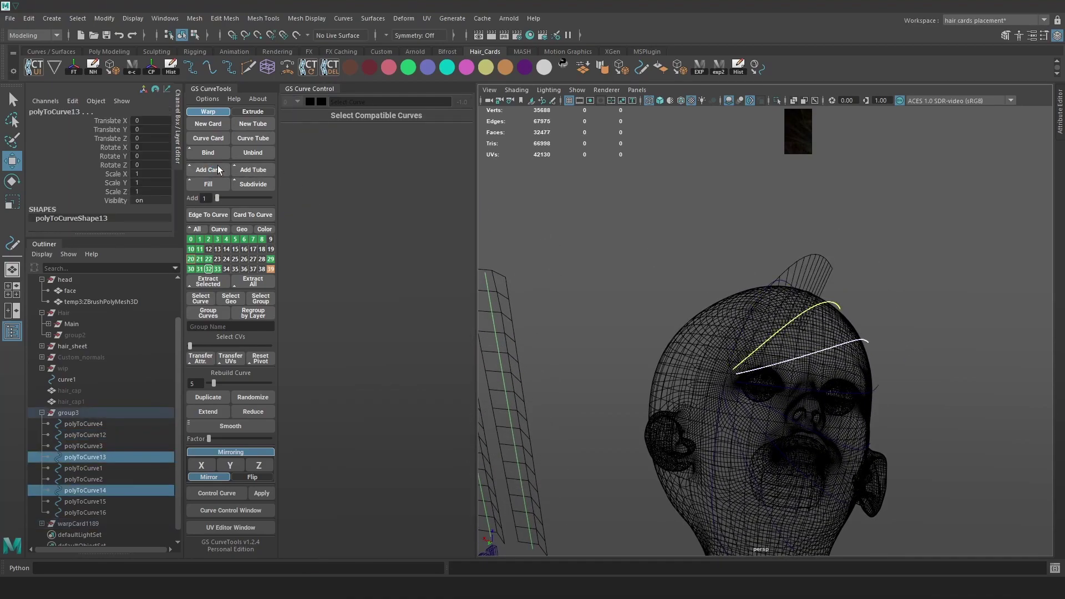
{"action": "left_click_drag", "start_coordinate": [959, 368], "coordinate": [841, 326], "text": "alt"}
{"action": "left_click", "coordinate": [209, 170]}
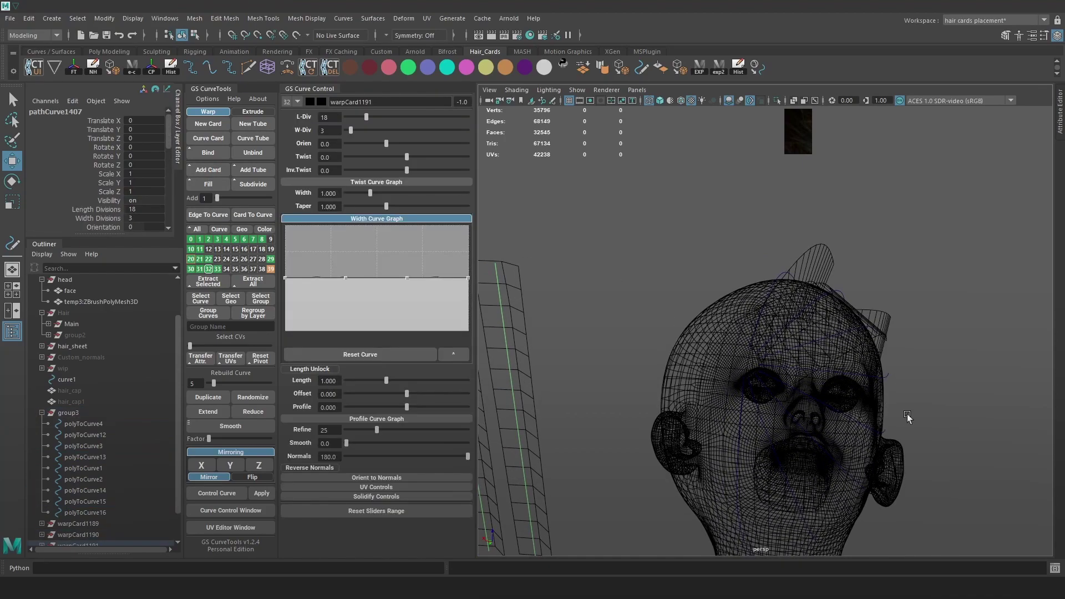
- Add cards between the remaining neighbouring curve pairs down the side and back of the head, including polyToCurve3 and polyToCurve2
{"action": "left_click_drag", "start_coordinate": [924, 351], "coordinate": [882, 421]}
{"action": "left_click", "coordinate": [224, 174]}
{"action": "left_click_drag", "start_coordinate": [877, 355], "coordinate": [904, 371], "text": "alt"}
{"action": "left_click_drag", "start_coordinate": [856, 431], "coordinate": [811, 452]}
{"action": "left_click", "coordinate": [211, 171]}
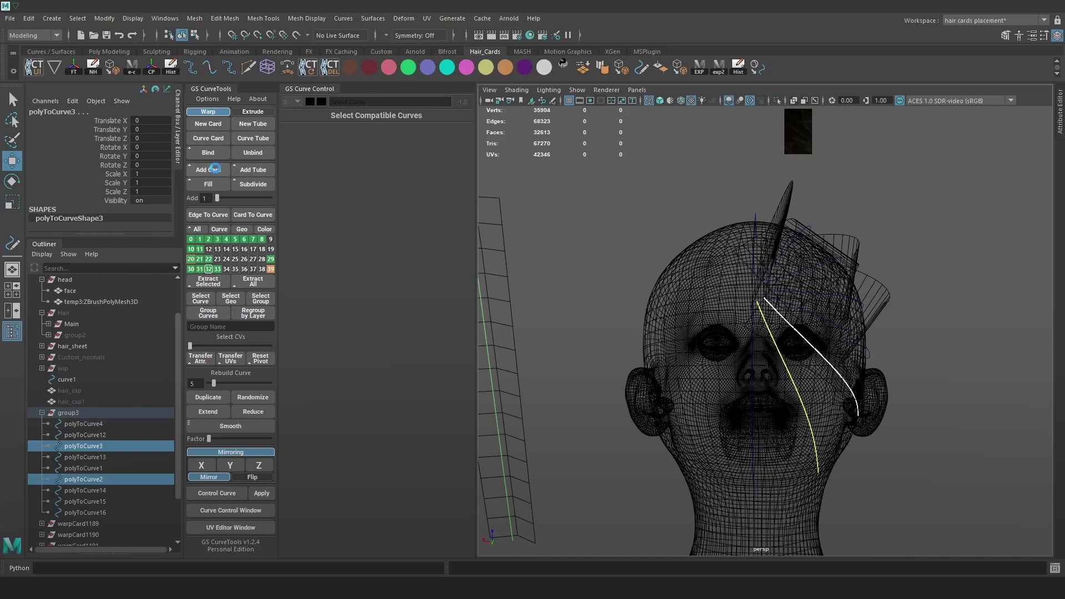
{"action": "left_click", "coordinate": [216, 169]}
{"action": "left_click", "coordinate": [211, 167]}
{"action": "left_click_drag", "start_coordinate": [836, 368], "coordinate": [807, 397], "text": "alt"}
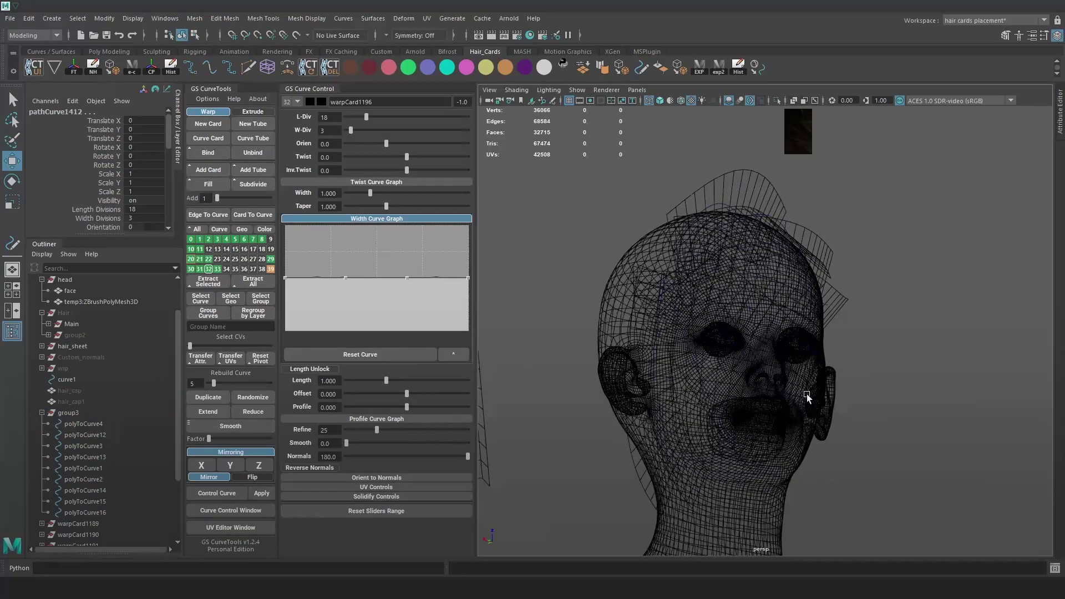
- Delete group3 together with all its crown-to-rim curves
{"action": "left_click", "coordinate": [72, 413]}
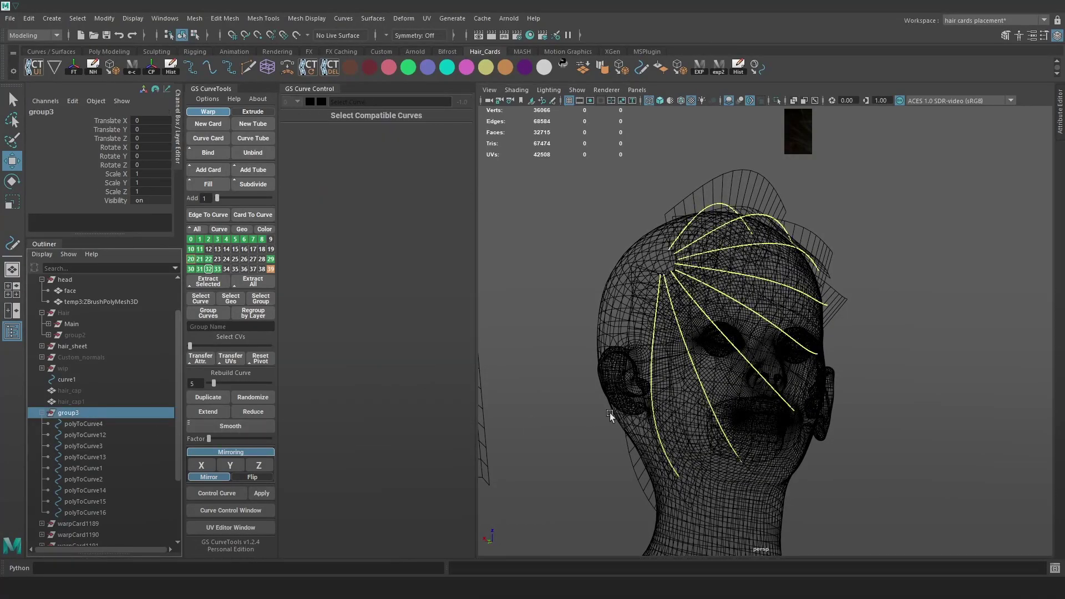
{"action": "key", "text": "Delete"}
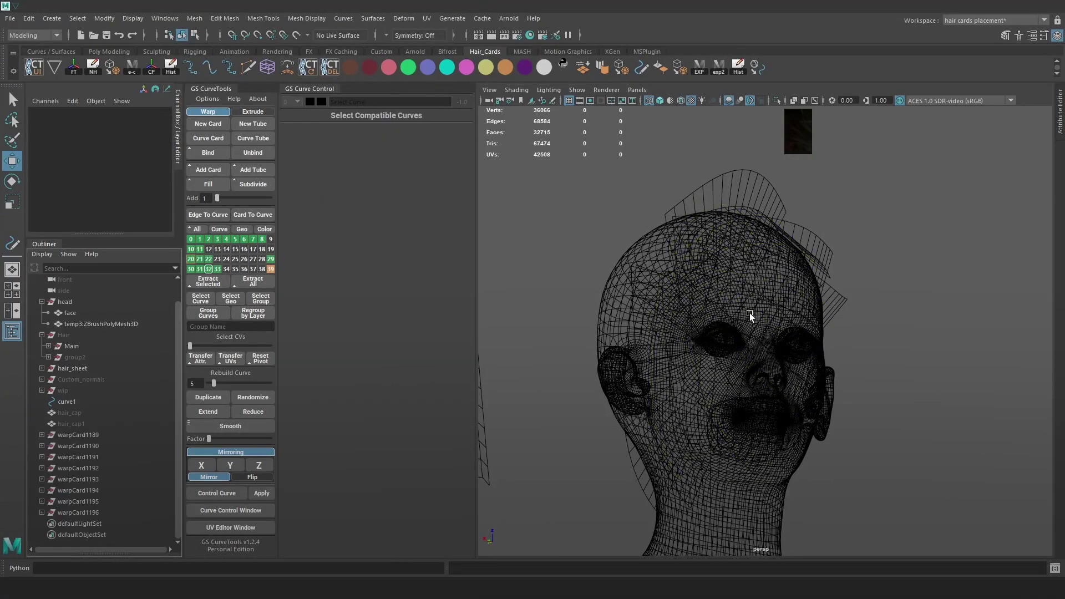
- Isolate the card groups warpCard1189 to warpCard1196 and move their curves to layer 12
{"action": "left_click", "coordinate": [52, 434]}
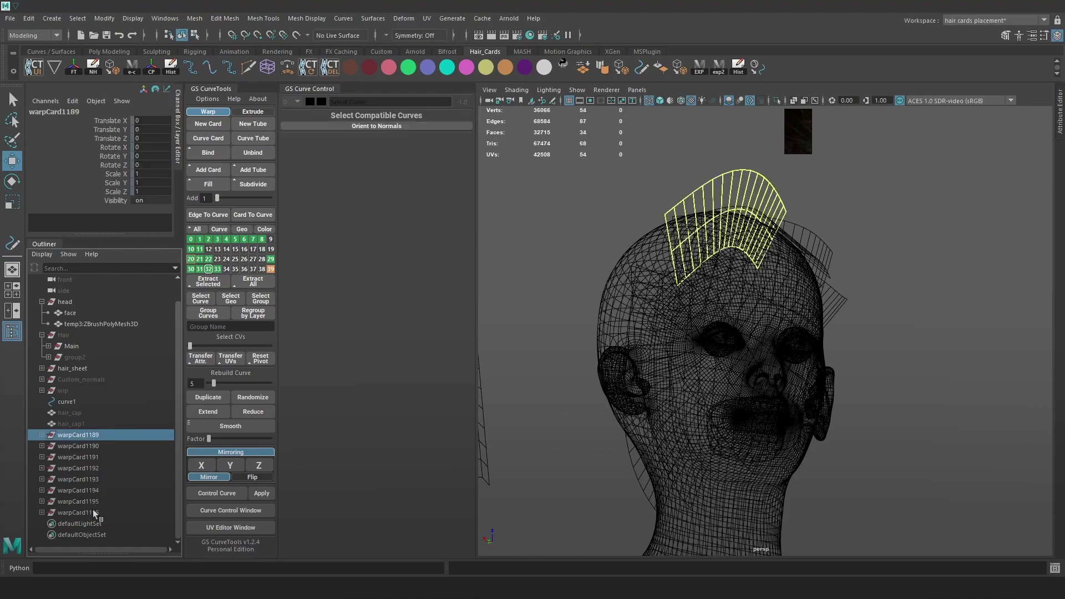
{"action": "left_click", "coordinate": [92, 512], "text": "shift"}
{"action": "left_click", "coordinate": [776, 100]}
{"action": "scroll", "coordinate": [124, 454], "scroll_direction": "down", "scroll_amount": 1}
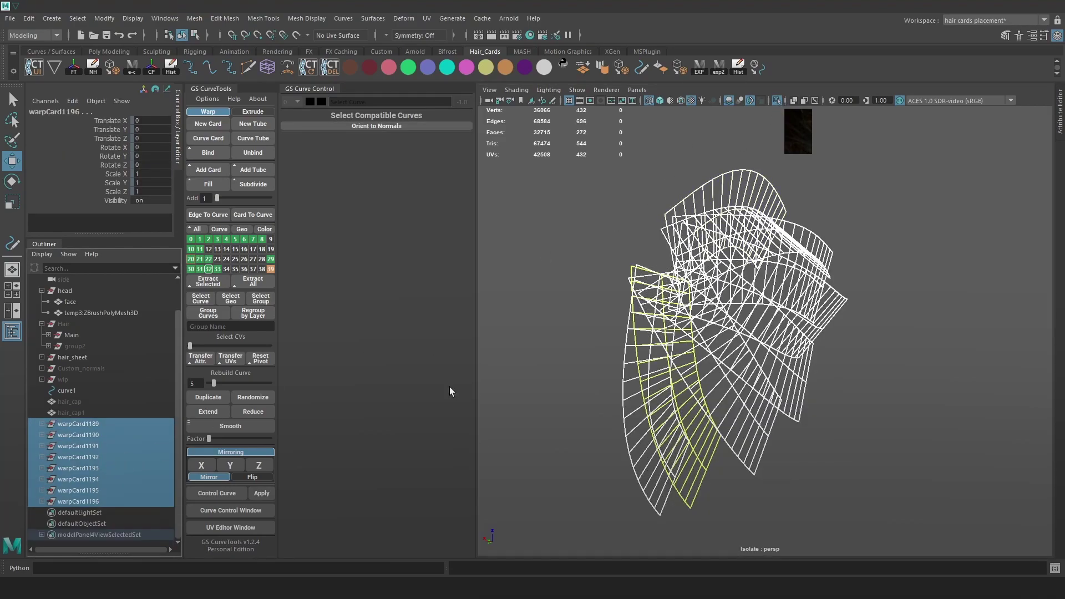
{"action": "key", "text": "Down"}
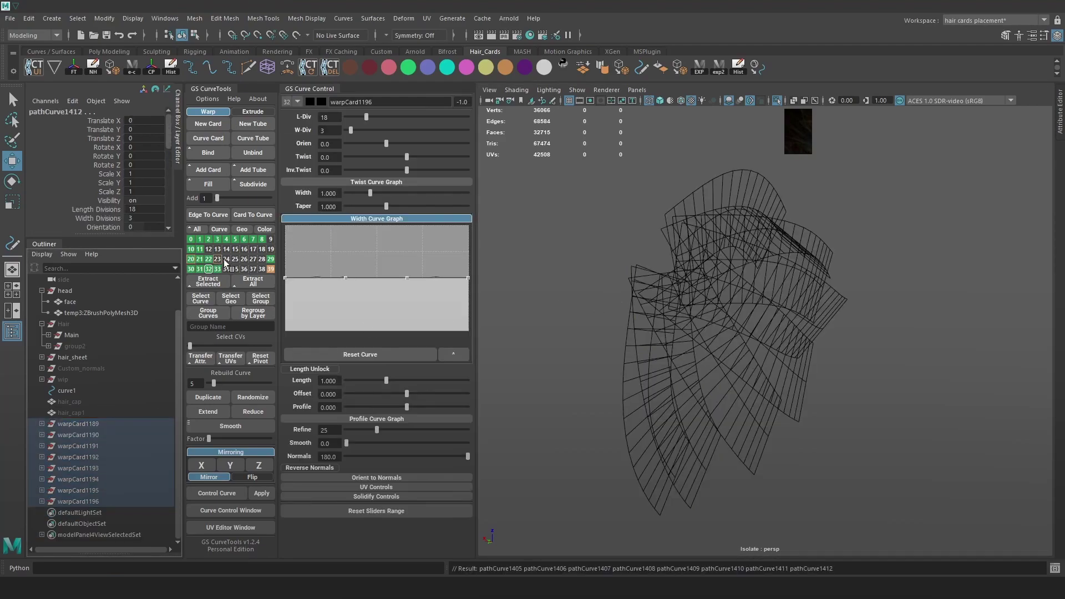
{"action": "right_click_drag", "start_coordinate": [209, 249], "coordinate": [210, 224]}
{"action": "mouse_move", "coordinate": [706, 255]}
{"action": "left_mouse_down", "text": "alt"}
{"action": "mouse_move", "coordinate": [732, 210]}
{"action": "mouse_move", "coordinate": [745, 220]}
{"action": "mouse_move", "coordinate": [660, 227]}
{"action": "mouse_move", "coordinate": [686, 234]}
{"action": "left_mouse_up", "text": "alt"}
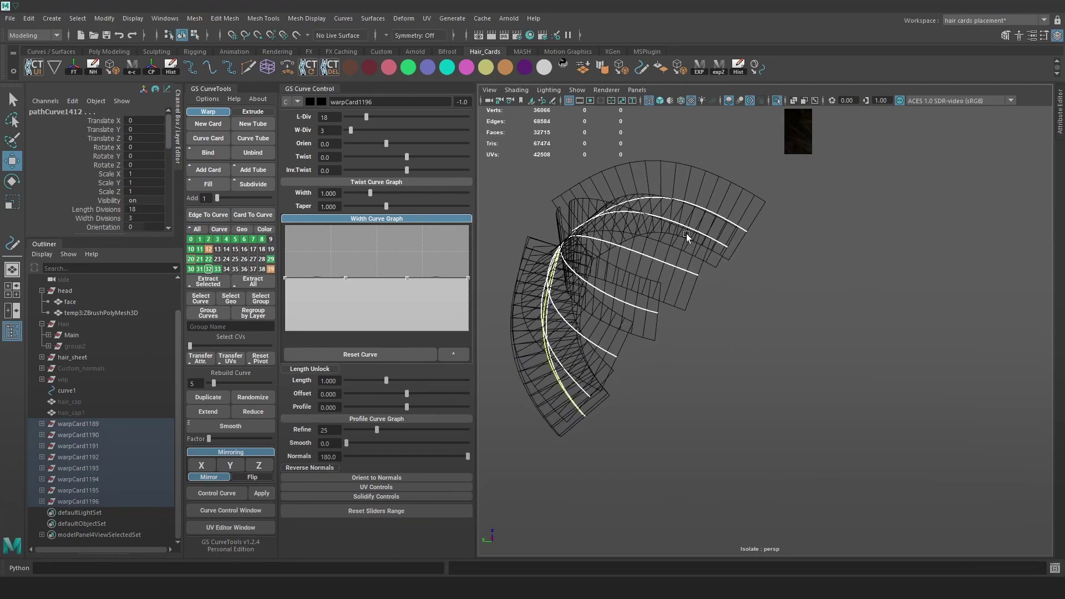
- Set the orientation of warpCard1192 to -41.3 and of warpCard1191 to about -54 so they follow the scalp
{"action": "key", "text": "5"}
{"action": "middle_click_drag", "start_coordinate": [704, 231], "coordinate": [768, 248], "text": "alt"}
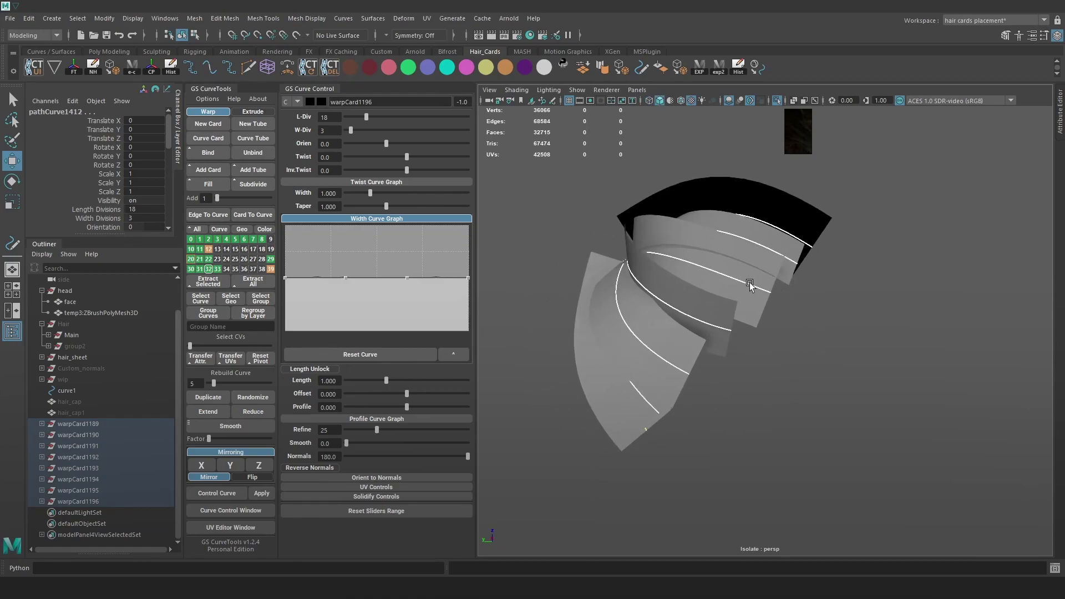
{"action": "left_click", "coordinate": [717, 328]}
{"action": "left_click_drag", "start_coordinate": [377, 144], "coordinate": [376, 143]}
{"action": "left_click_drag", "start_coordinate": [743, 257], "coordinate": [683, 269], "text": "alt"}
{"action": "left_click", "coordinate": [683, 268]}
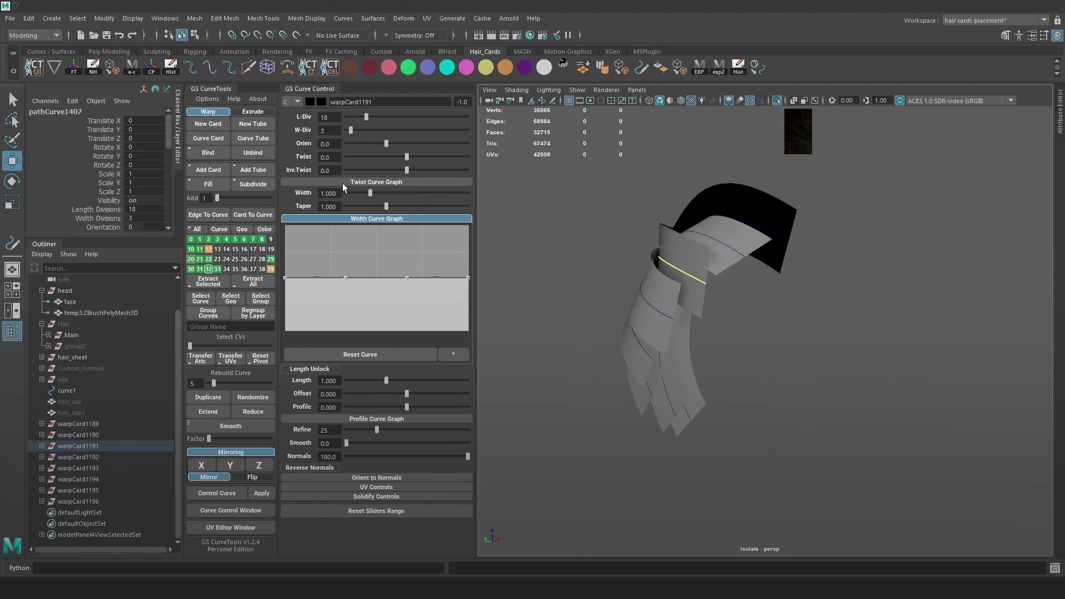
{"action": "left_click", "coordinate": [376, 143]}
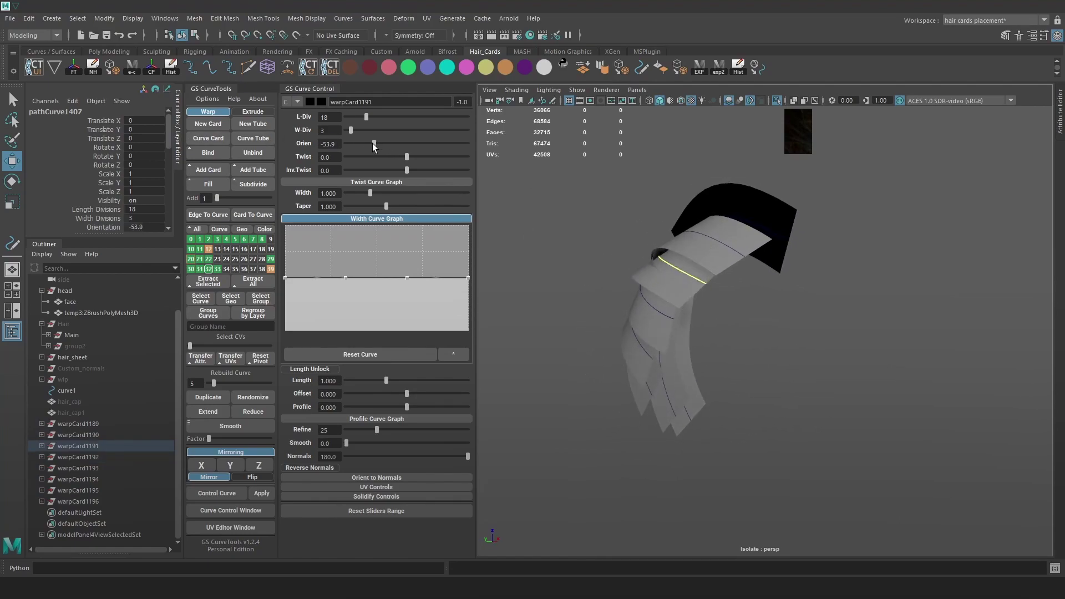
- Set the orientation of the front card warpCard1189 to 92.3 and of warpCard1193 to -18.6
{"action": "left_click", "coordinate": [767, 227]}
{"action": "left_click_drag", "start_coordinate": [378, 143], "coordinate": [405, 139]}
{"action": "left_click_drag", "start_coordinate": [777, 269], "coordinate": [946, 268], "text": "alt"}
{"action": "left_click", "coordinate": [740, 330]}
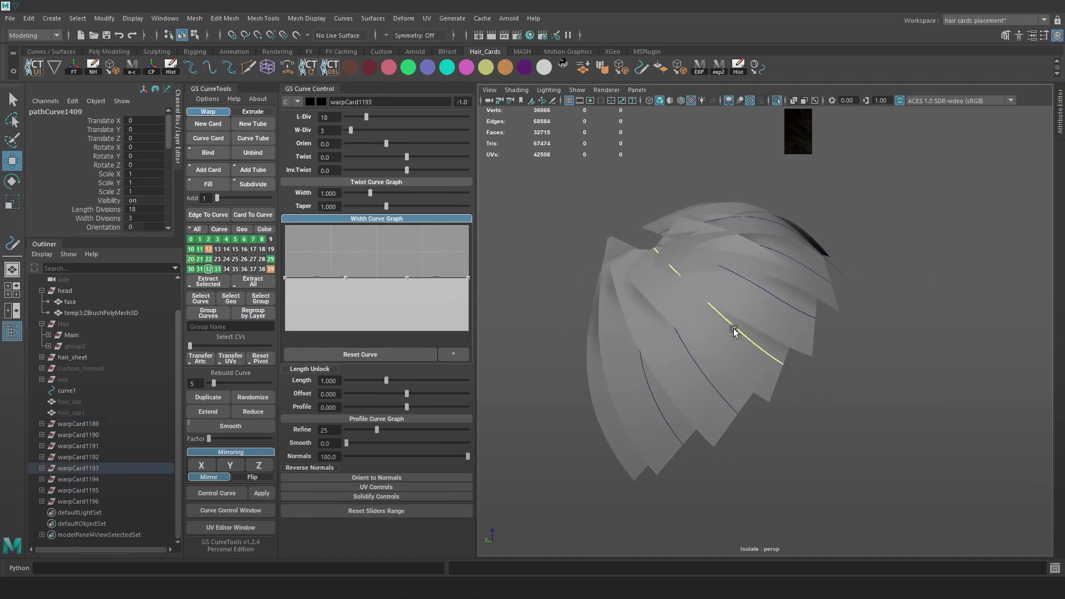
{"action": "left_click_drag", "start_coordinate": [387, 144], "coordinate": [372, 146]}
- Set the orientation of warpCard1196 to -61.5 and turn the neighbouring warpCard1195 flat against the scalp
{"action": "left_click", "coordinate": [715, 384]}
{"action": "left_click", "coordinate": [657, 409]}
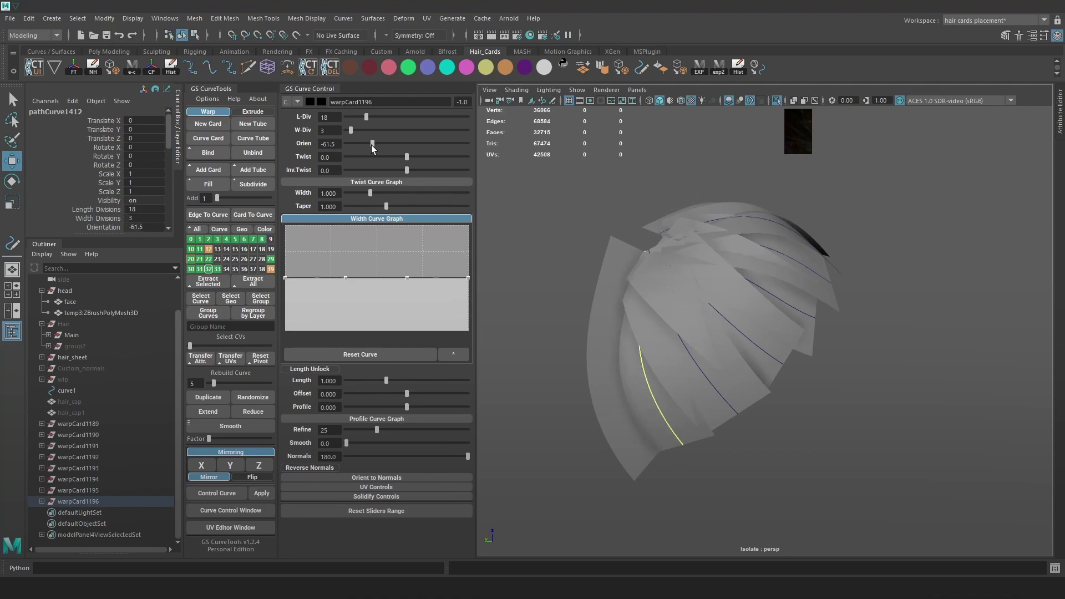
{"action": "left_click_drag", "start_coordinate": [649, 372], "coordinate": [671, 377], "text": "alt"}
{"action": "key", "text": "4"}
{"action": "left_click", "coordinate": [658, 366]}
{"action": "key", "text": "5"}
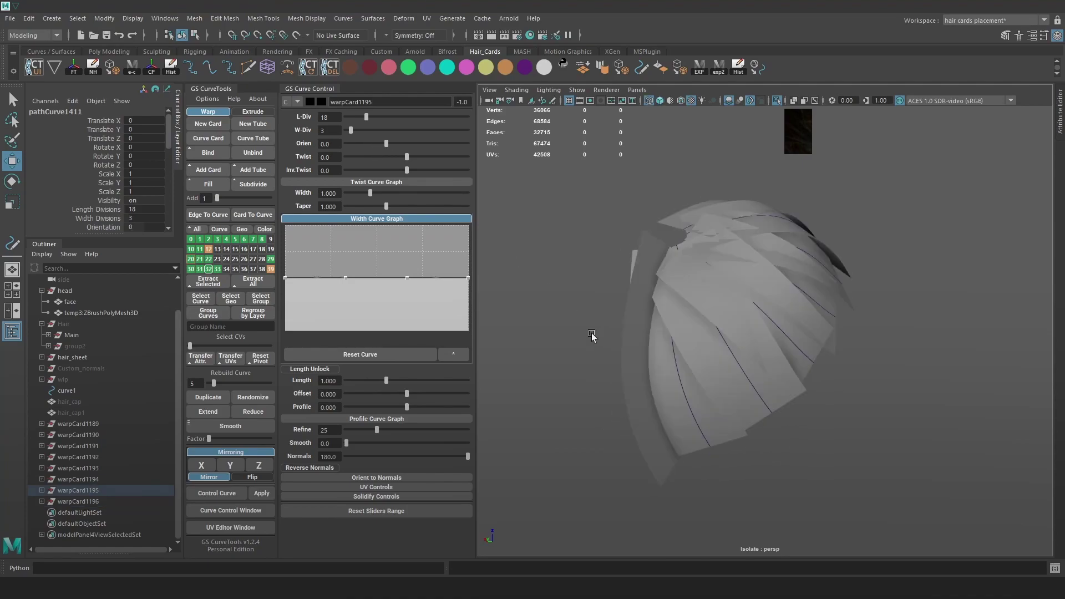
{"action": "left_click_drag", "start_coordinate": [380, 144], "coordinate": [369, 147]}
- Set the width of all eight isolated cards to 0.324
{"action": "left_click_drag", "start_coordinate": [964, 458], "coordinate": [512, 134]}
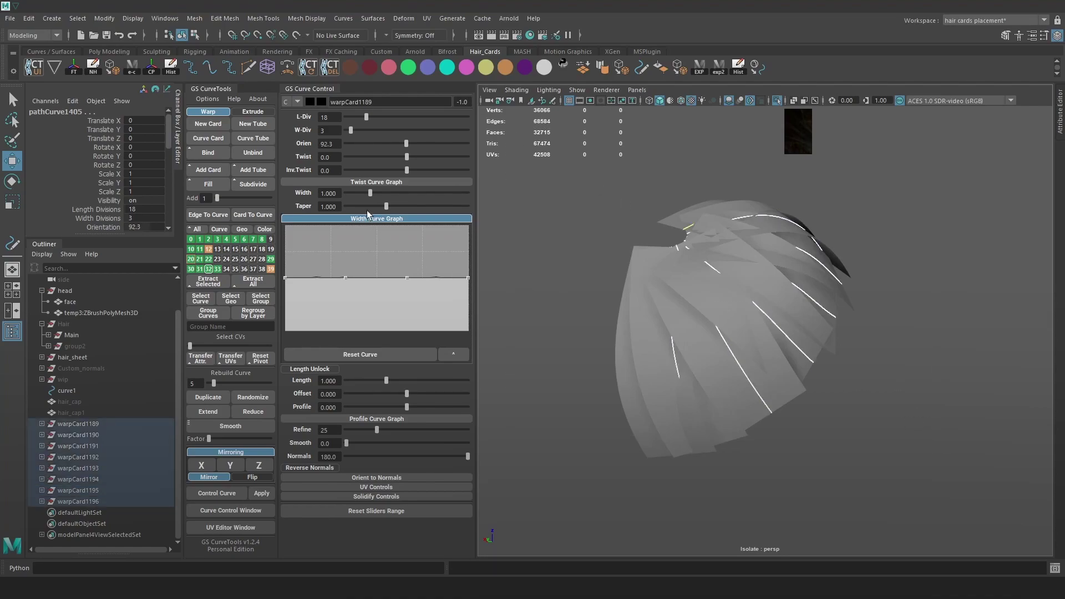
{"action": "left_click_drag", "start_coordinate": [367, 192], "coordinate": [354, 195]}
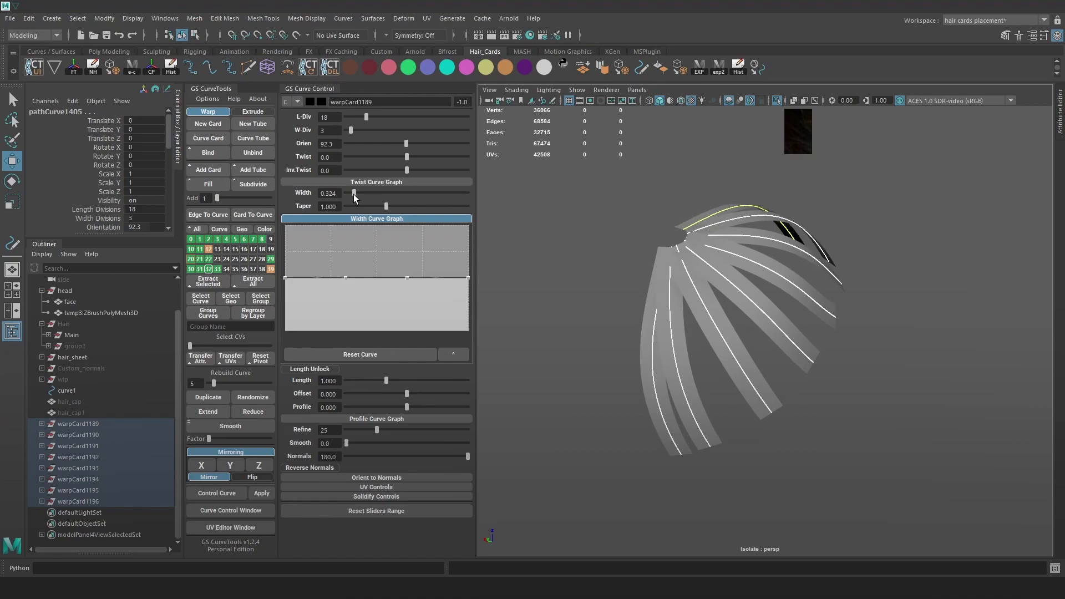
{"action": "mouse_move", "coordinate": [782, 358]}
{"action": "left_mouse_down", "text": "alt"}
{"action": "mouse_move", "coordinate": [723, 395]}
{"action": "mouse_move", "coordinate": [774, 358]}
{"action": "left_mouse_up", "text": "alt"}
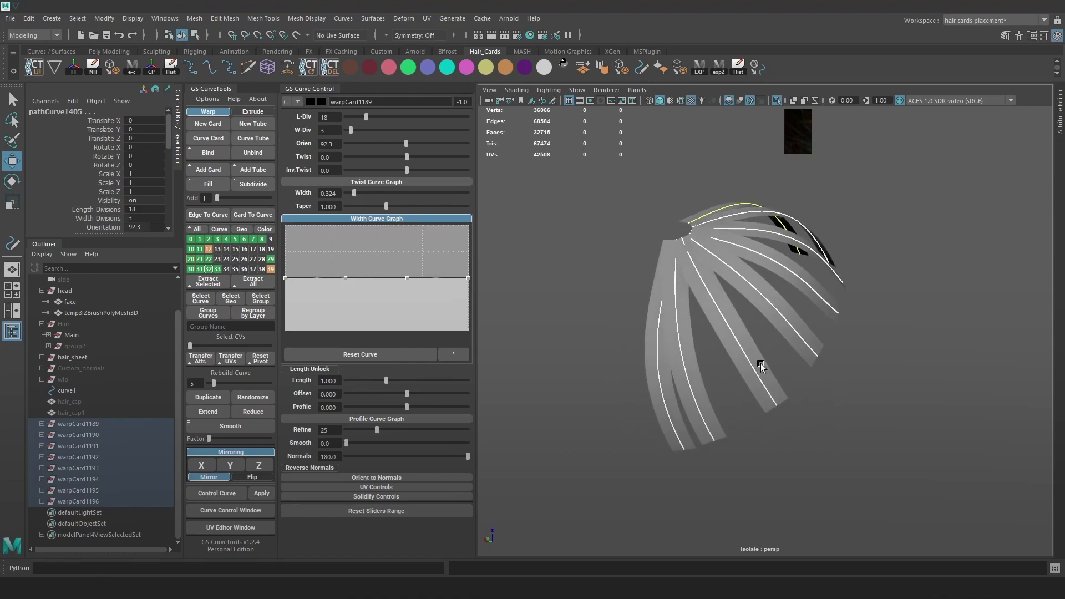
- Move the lower control vertices of warpCard1196's curve towards the neighbouring front card to even out the spacing
{"action": "left_click", "coordinate": [691, 381]}
{"action": "right_click_drag", "start_coordinate": [934, 211], "coordinate": [879, 212]}
{"action": "key", "text": "4"}
{"action": "left_click_drag", "start_coordinate": [767, 471], "coordinate": [606, 345]}
{"action": "key", "text": "6"}
{"action": "left_click_drag", "start_coordinate": [700, 415], "coordinate": [734, 420]}
{"action": "left_click", "coordinate": [687, 316]}
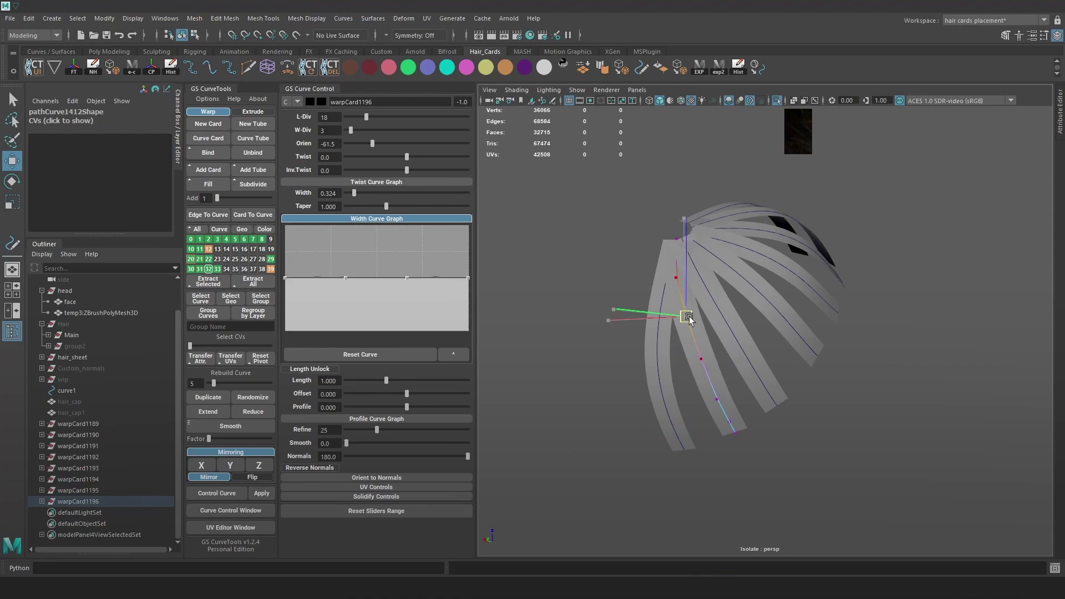
- Adjust the remaining control vertices along warpCard1196's curve and return to object selection
{"action": "key", "text": "4"}
{"action": "left_click", "coordinate": [679, 257]}
{"action": "key", "text": "5"}
{"action": "left_click_drag", "start_coordinate": [846, 282], "coordinate": [798, 296], "text": "alt"}
{"action": "left_click_drag", "start_coordinate": [666, 359], "coordinate": [635, 335]}
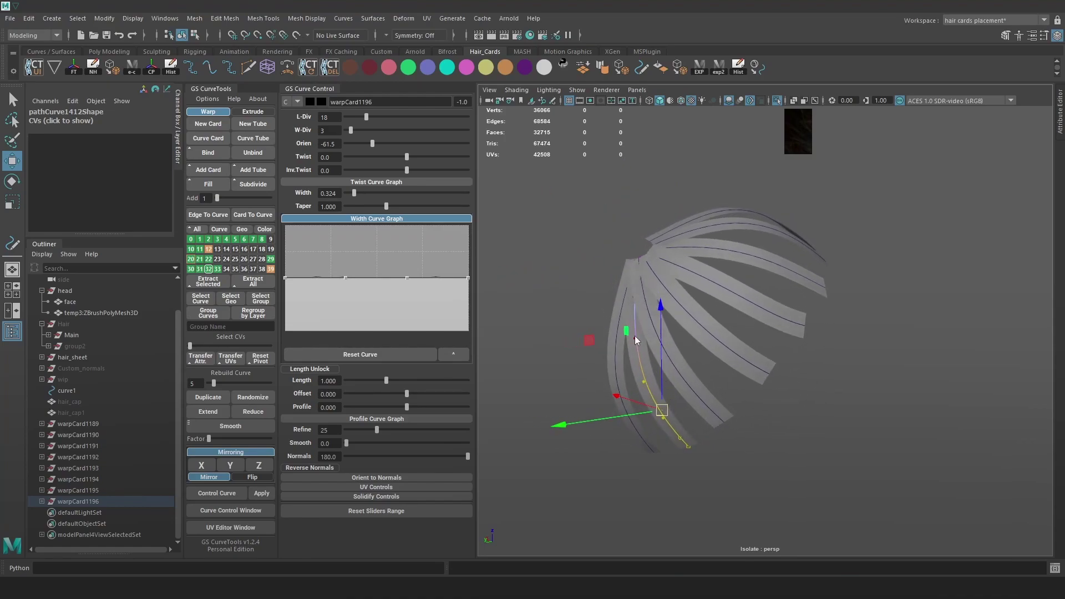
{"action": "key", "text": "F8"}
{"action": "left_click", "coordinate": [867, 213]}
{"action": "key", "text": "4"}
{"action": "key", "text": "5"}
{"action": "key", "text": "4"}
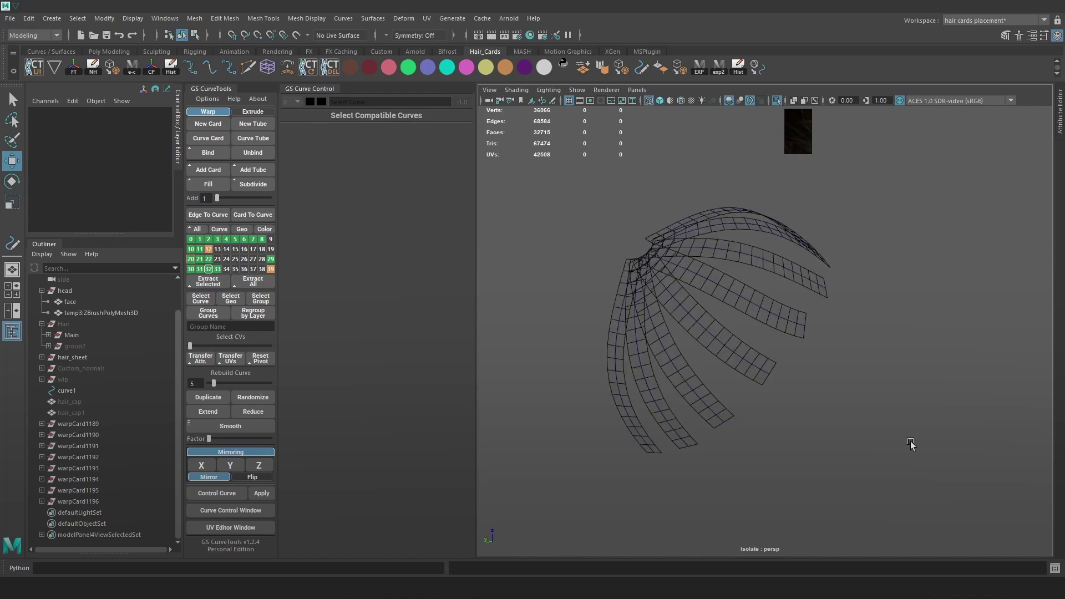
- Set the profile of all eight cards to 0.286 so they bulge outwards
{"action": "left_click_drag", "start_coordinate": [910, 445], "coordinate": [526, 178]}
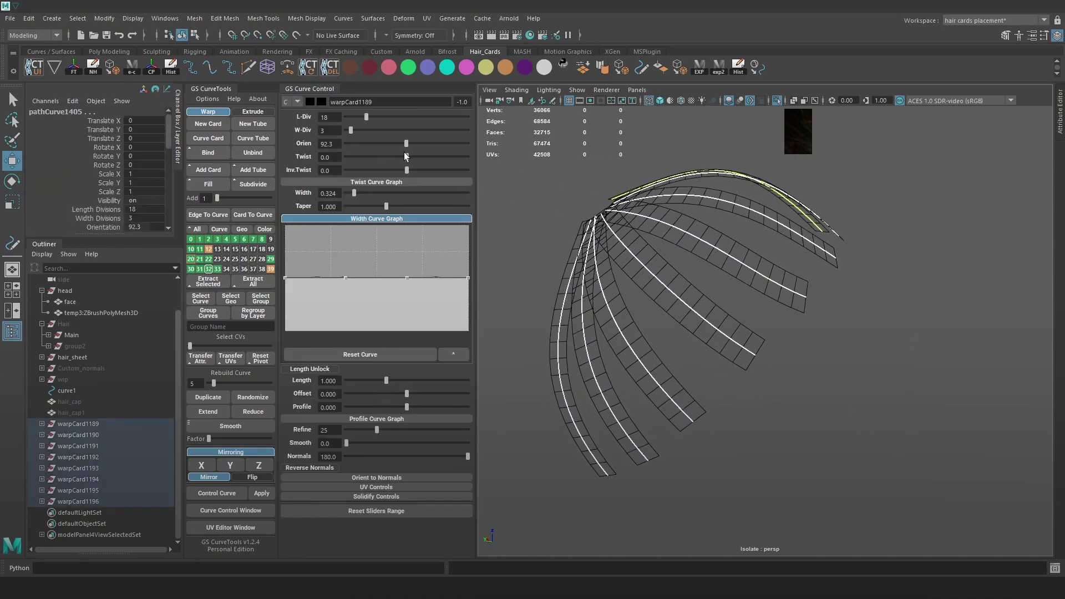
{"action": "left_click_drag", "start_coordinate": [733, 262], "coordinate": [414, 402], "text": "alt"}
{"action": "middle_click_drag", "start_coordinate": [592, 276], "coordinate": [609, 288], "text": "alt"}
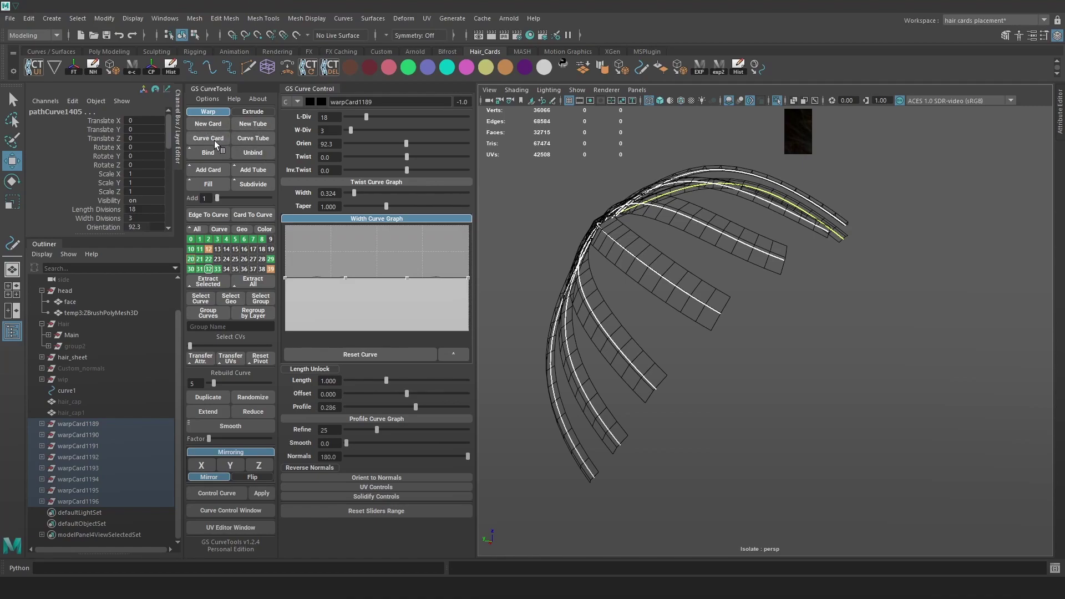
{"action": "left_click_drag", "start_coordinate": [555, 216], "coordinate": [807, 290], "text": "alt"}
{"action": "left_click", "coordinate": [807, 290]}
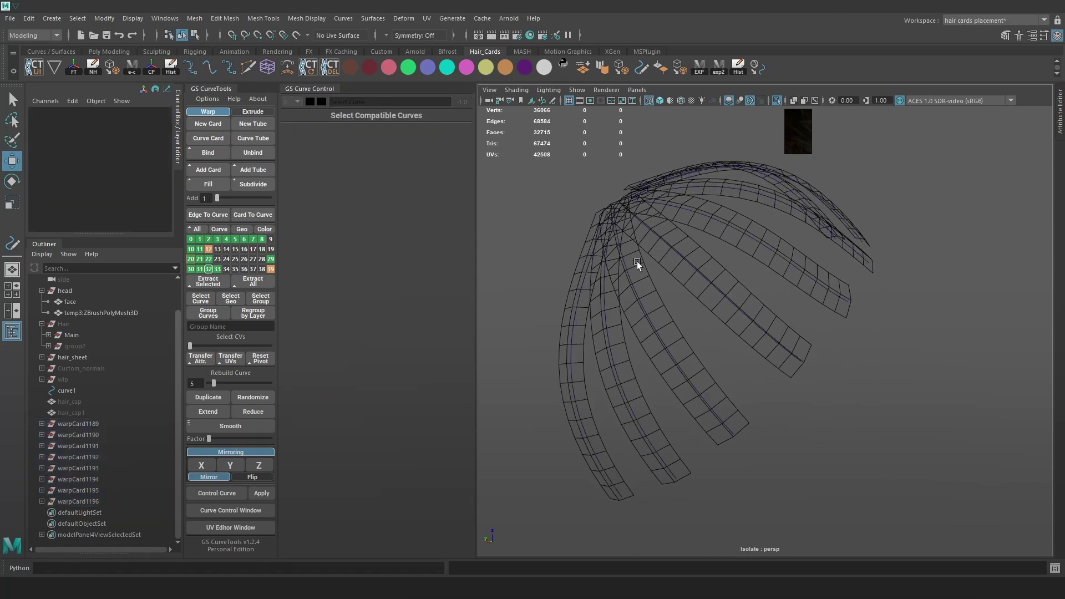
- Examine the card curves in the perspective, front and four-pane views
{"action": "left_click", "coordinate": [708, 280]}
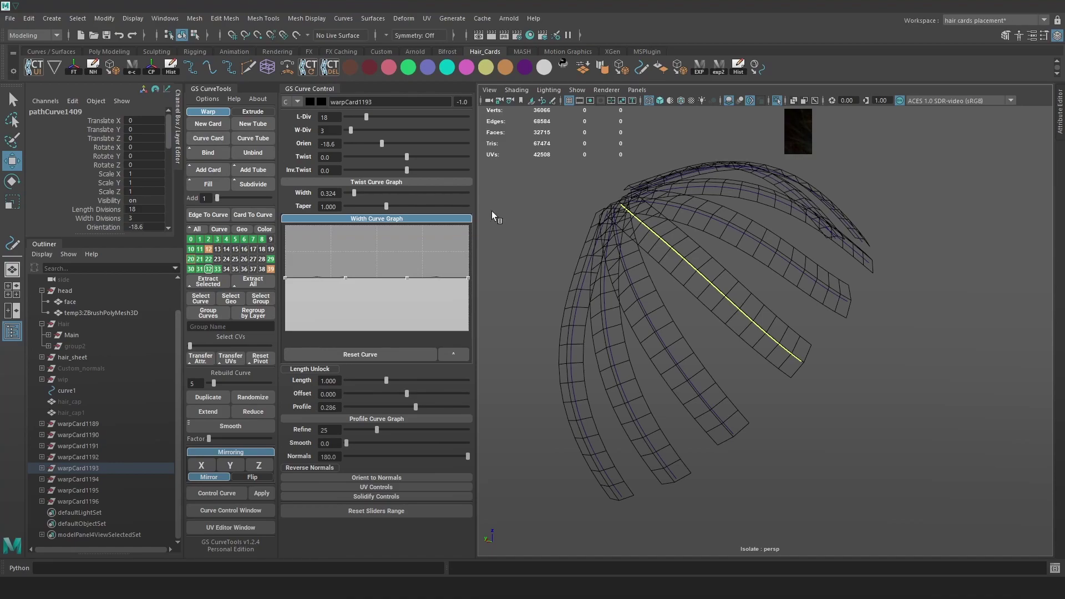
{"action": "left_click_drag", "start_coordinate": [785, 312], "coordinate": [777, 307], "text": "alt"}
{"action": "left_click", "coordinate": [63, 391]}
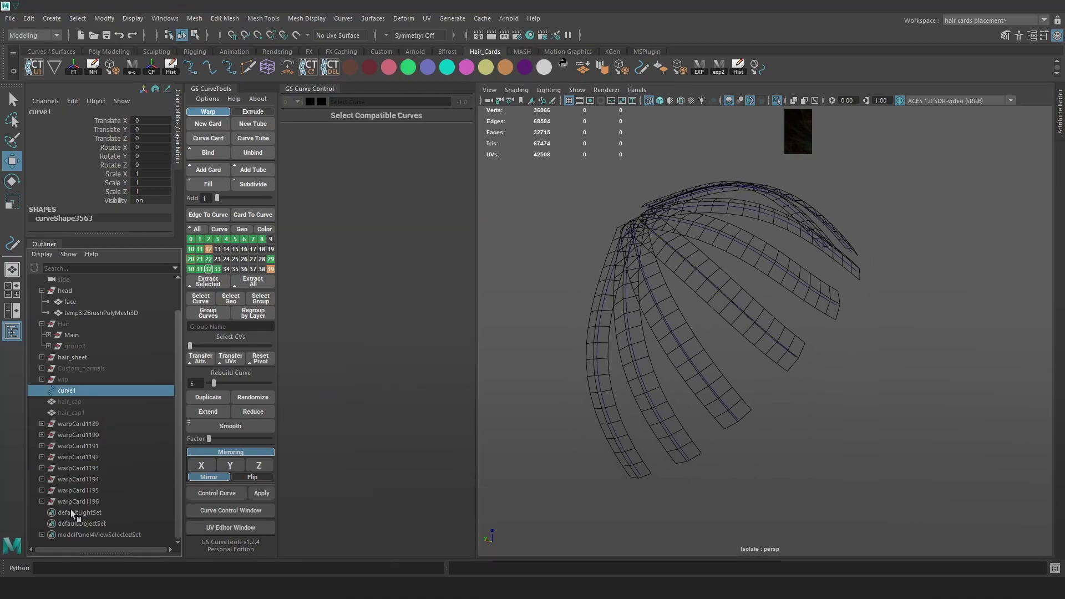
{"action": "key", "text": "space"}
{"action": "left_click_drag", "start_coordinate": [870, 216], "coordinate": [863, 246]}
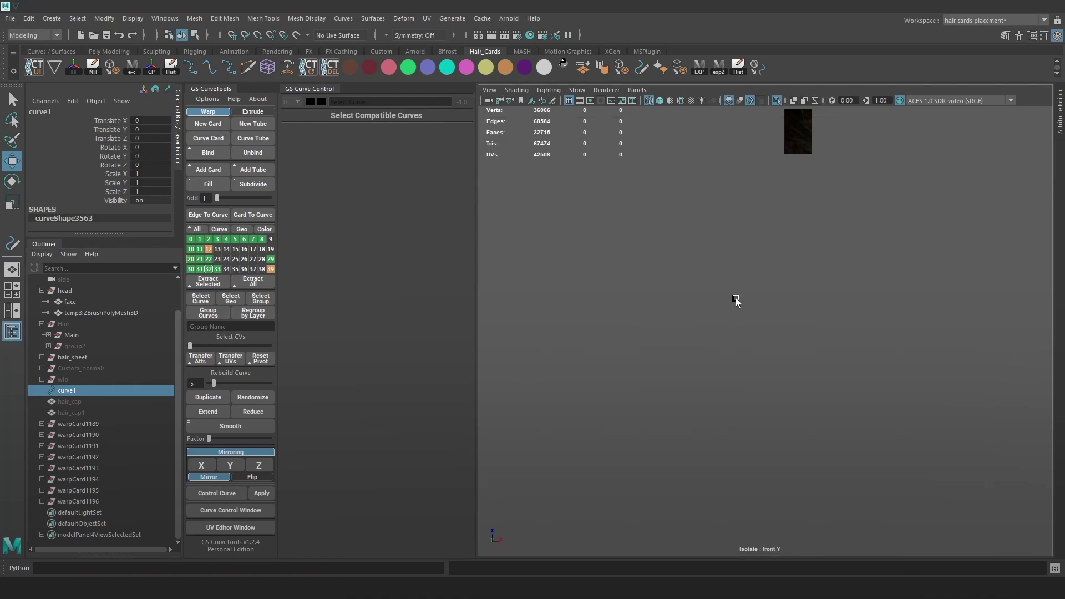
{"action": "key", "text": "space"}
{"action": "mouse_move", "coordinate": [733, 275]}
{"action": "left_mouse_down"}
{"action": "mouse_move", "coordinate": [734, 212]}
{"action": "mouse_move", "coordinate": [726, 272]}
{"action": "left_mouse_up"}
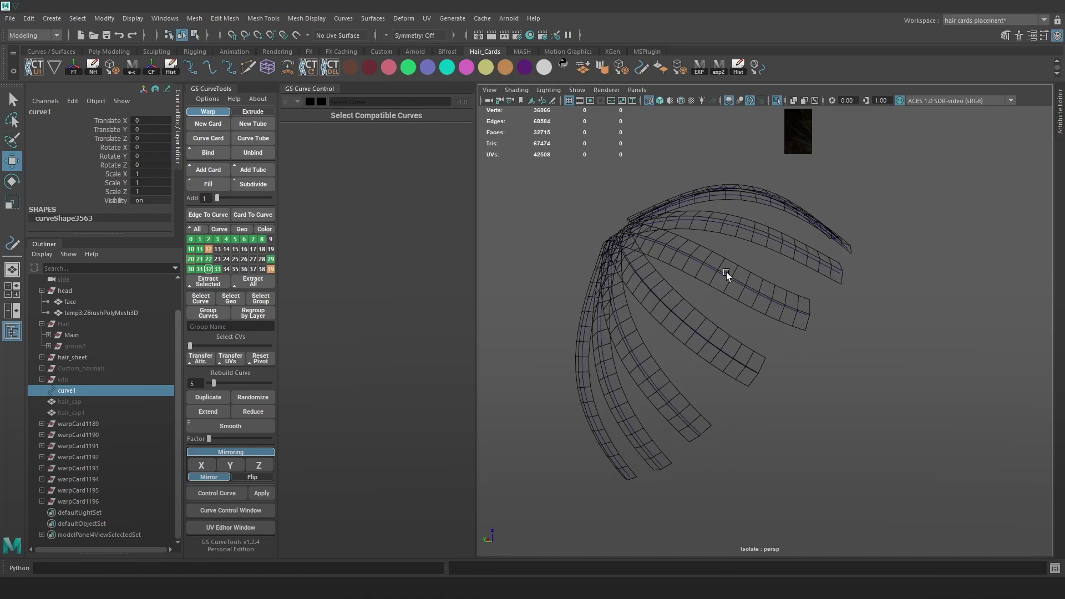
{"action": "left_click", "coordinate": [717, 268]}
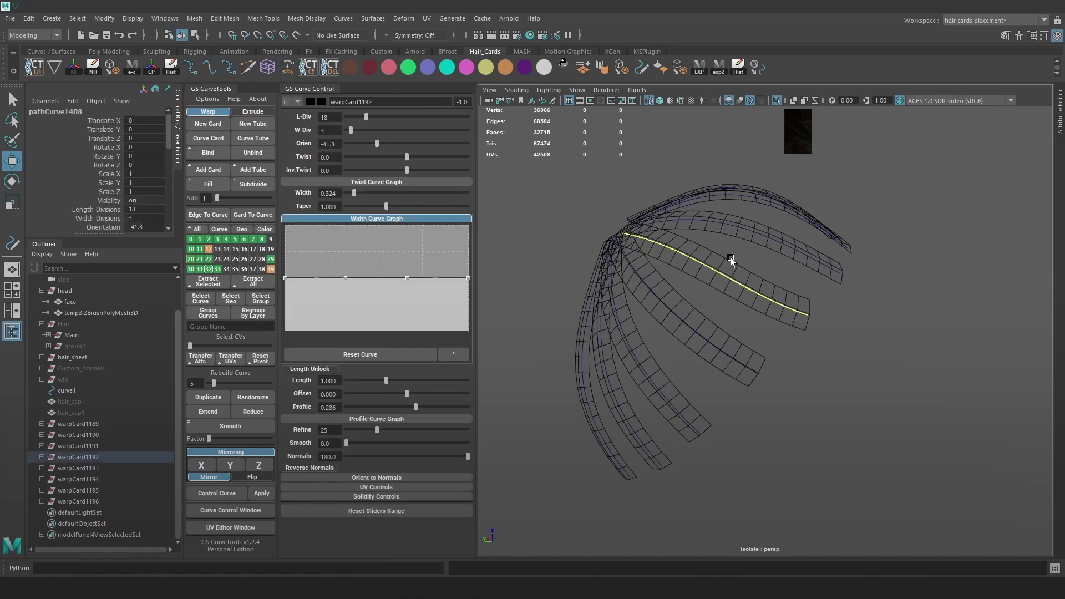
{"action": "key", "text": "space"}
{"action": "key", "text": "f"}
{"action": "key", "text": "space"}
{"action": "left_click_drag", "start_coordinate": [870, 221], "coordinate": [869, 260]}
{"action": "key", "text": "space"}
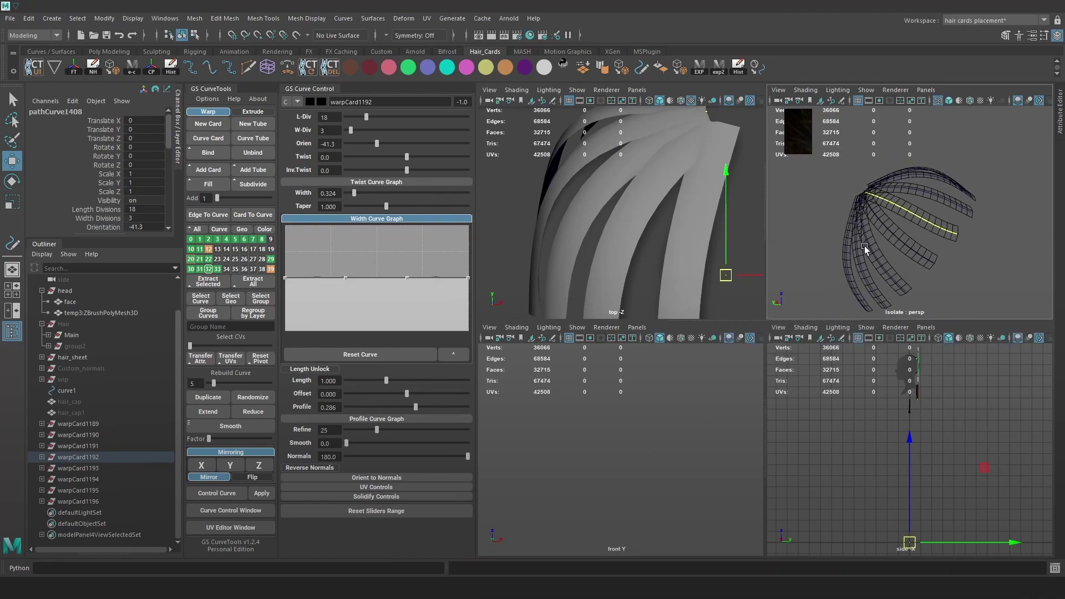
{"action": "key", "text": "space"}
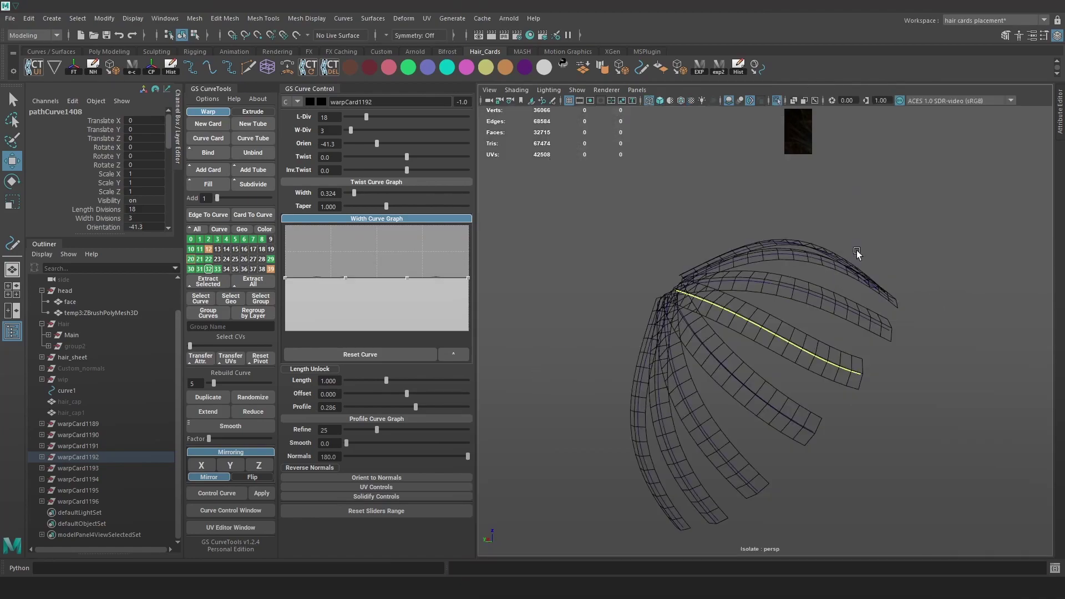
- Unhide the Hair group and turn off viewport isolation to show the whole scene in perspective
{"action": "left_click", "coordinate": [68, 325]}
{"action": "scroll", "coordinate": [828, 235], "scroll_direction": "down", "scroll_amount": 3}
{"action": "scroll", "coordinate": [828, 236], "scroll_direction": "down", "scroll_amount": 3}
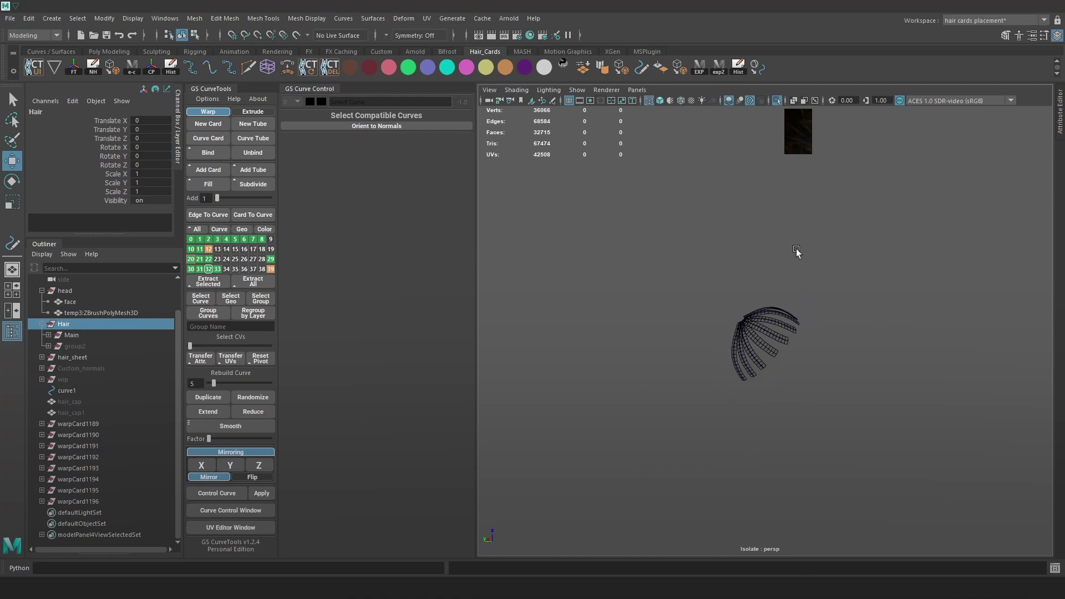
{"action": "left_click", "coordinate": [776, 101]}
{"action": "key", "text": "space"}
{"action": "left_click_drag", "start_coordinate": [893, 213], "coordinate": [893, 227]}
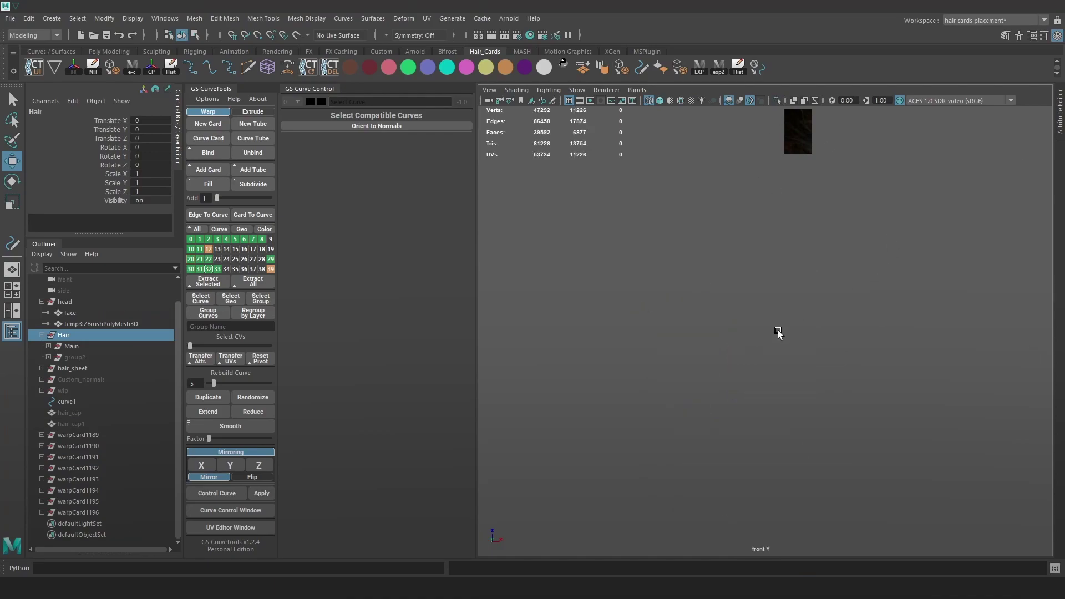
{"action": "key", "text": "space"}
{"action": "left_click_drag", "start_coordinate": [860, 339], "coordinate": [710, 304]}
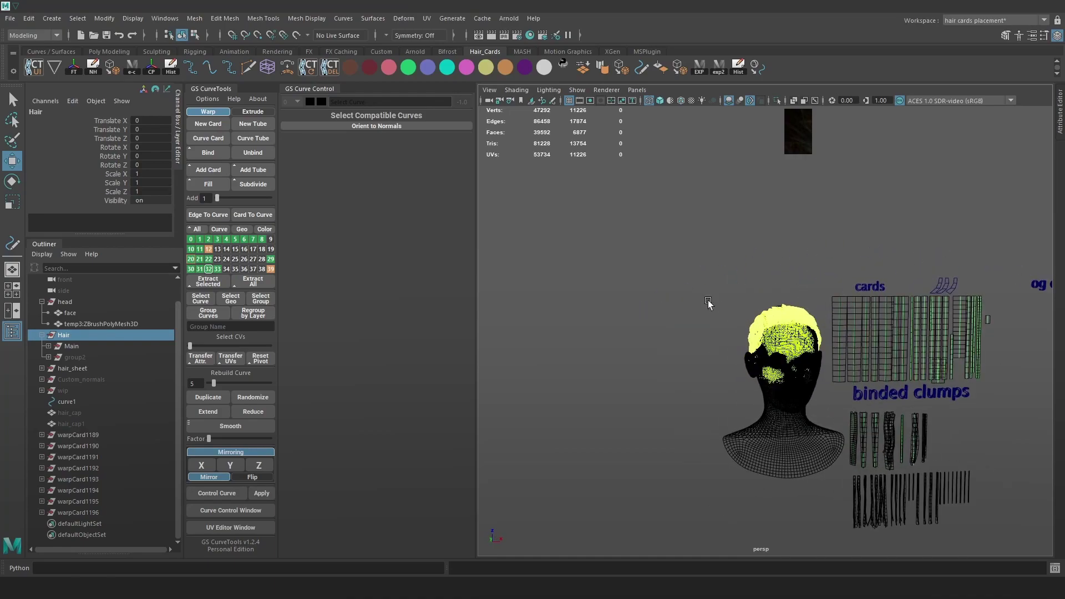
{"action": "left_click", "coordinate": [803, 276]}
{"action": "left_click_drag", "start_coordinate": [803, 276], "coordinate": [737, 257], "text": "alt"}
{"action": "scroll", "coordinate": [736, 257], "scroll_direction": "up", "scroll_amount": 2}
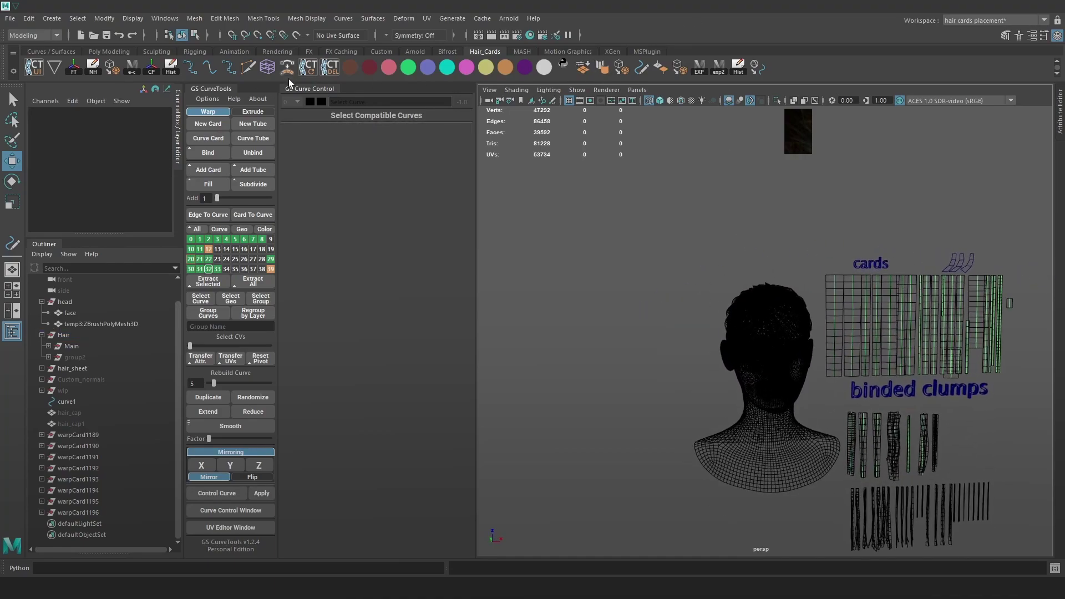
- Display the scene with textured shading in the perspective view
{"action": "left_click", "coordinate": [229, 67]}
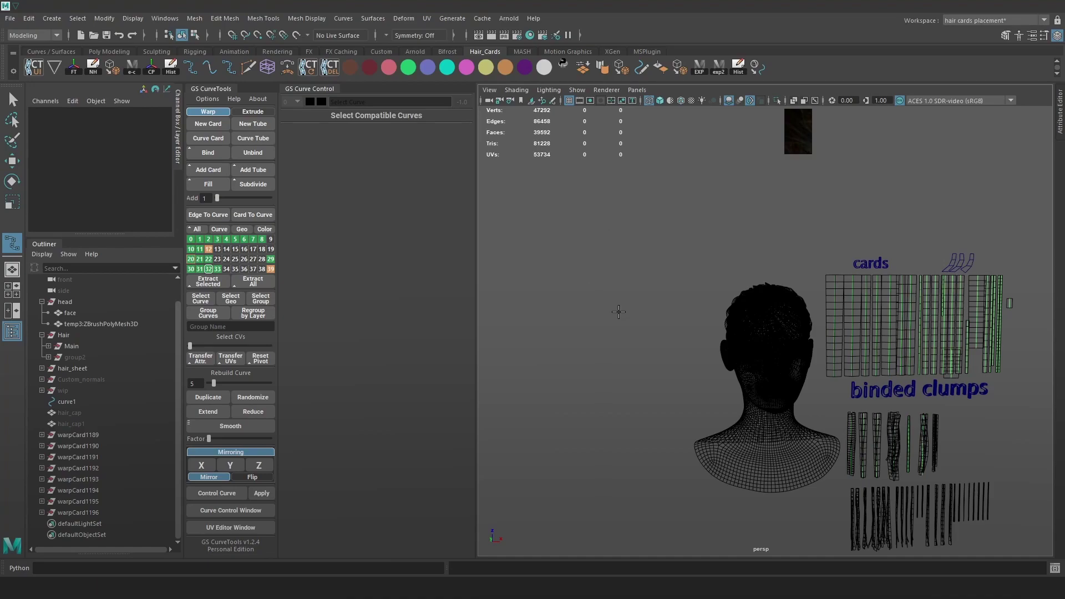
{"action": "key", "text": "w"}
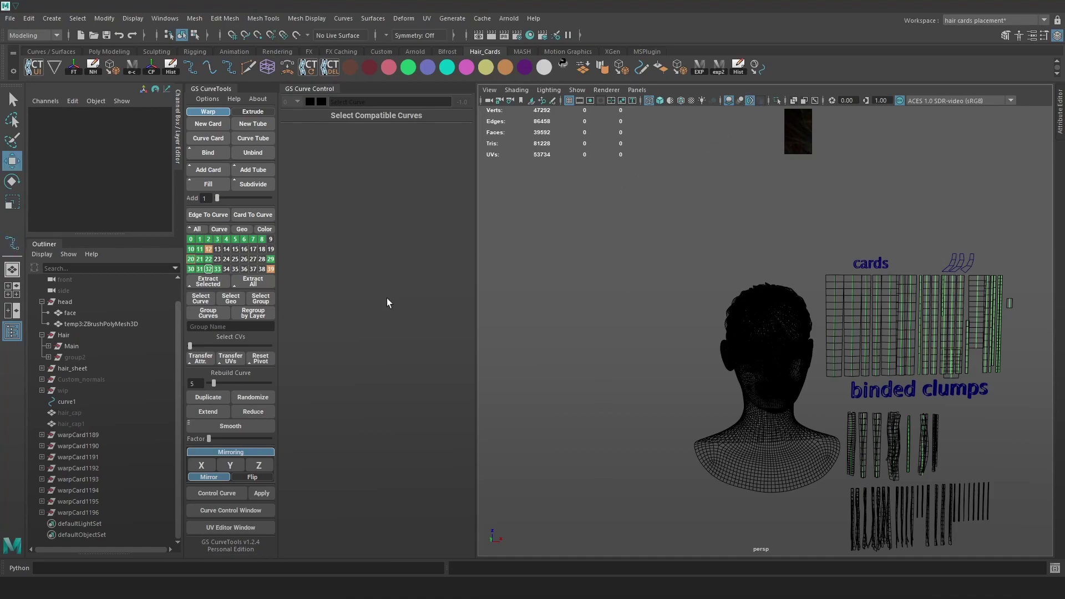
{"action": "key", "text": "space"}
{"action": "key", "text": "6"}
{"action": "scroll", "coordinate": [570, 238], "scroll_direction": "up", "scroll_amount": 2}
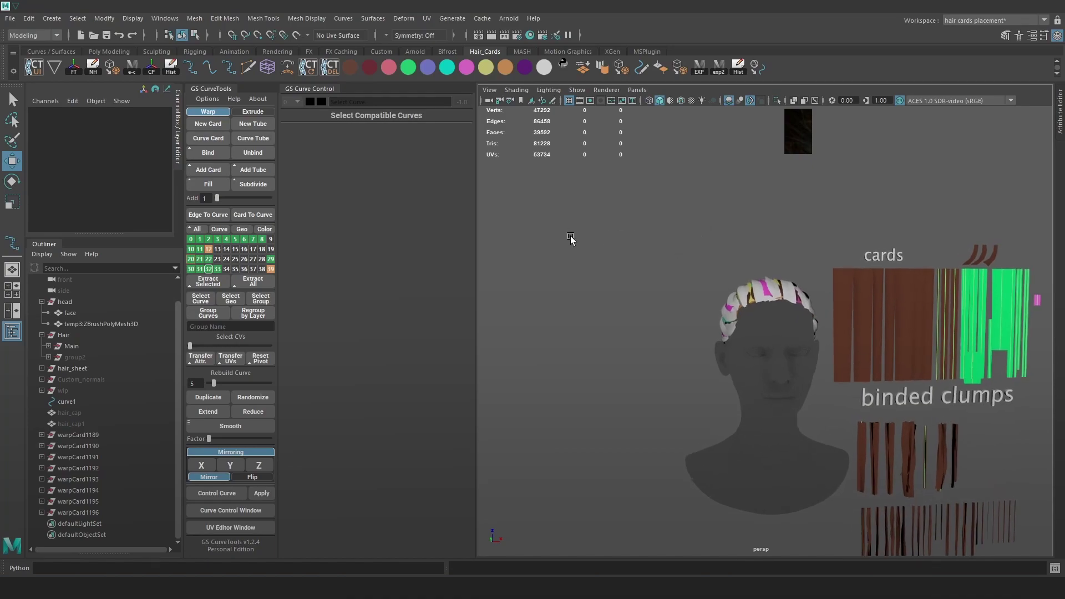
{"action": "left_click", "coordinate": [228, 67]}
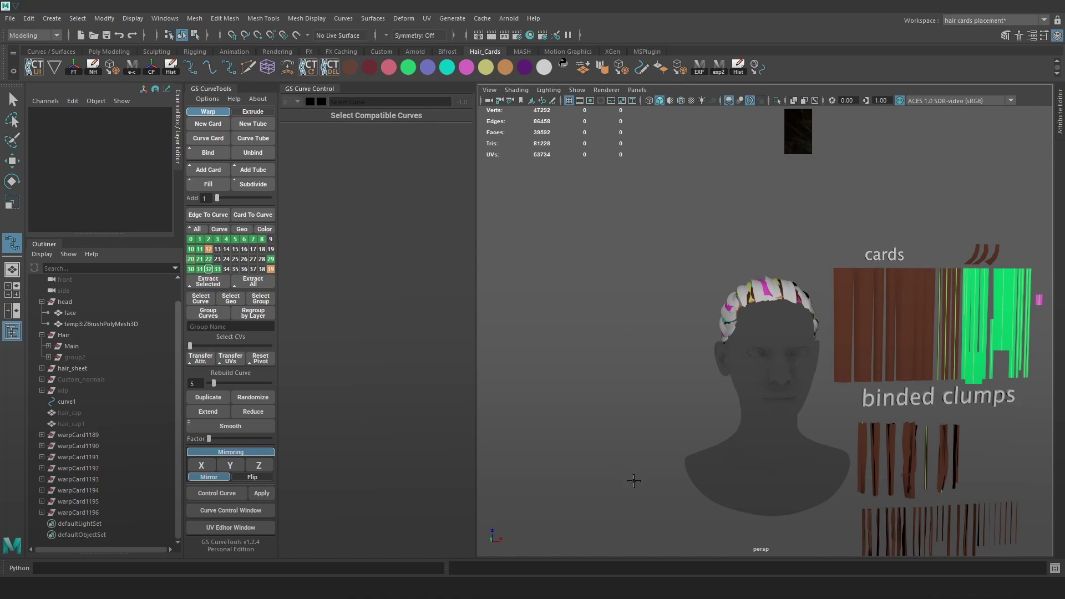
{"action": "key", "text": "w"}
{"action": "scroll", "coordinate": [738, 249], "scroll_direction": "down", "scroll_amount": 3}
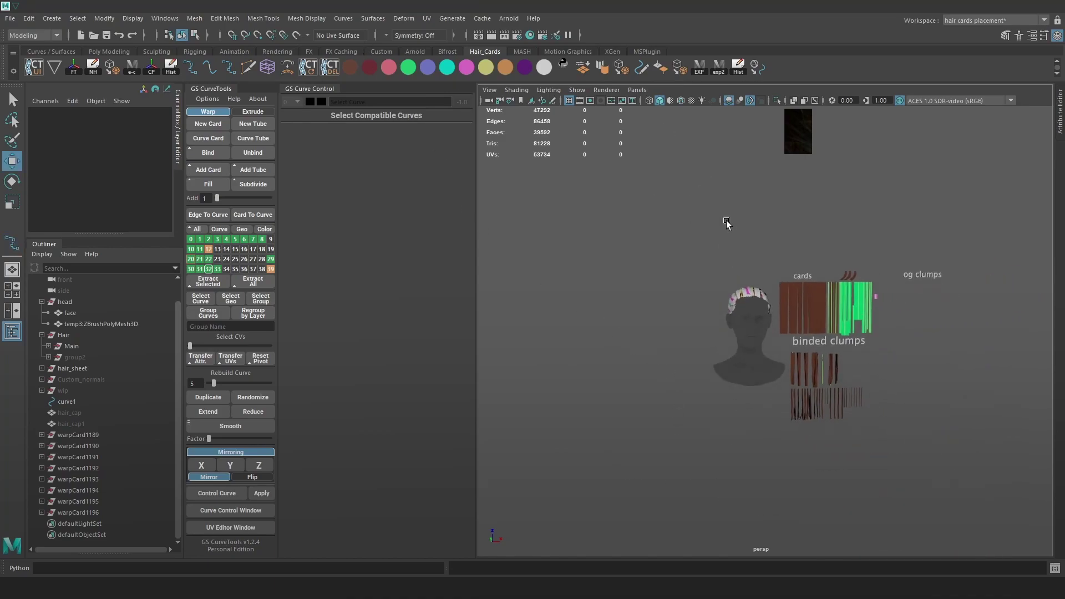
{"action": "scroll", "coordinate": [726, 222], "scroll_direction": "up", "scroll_amount": 2}
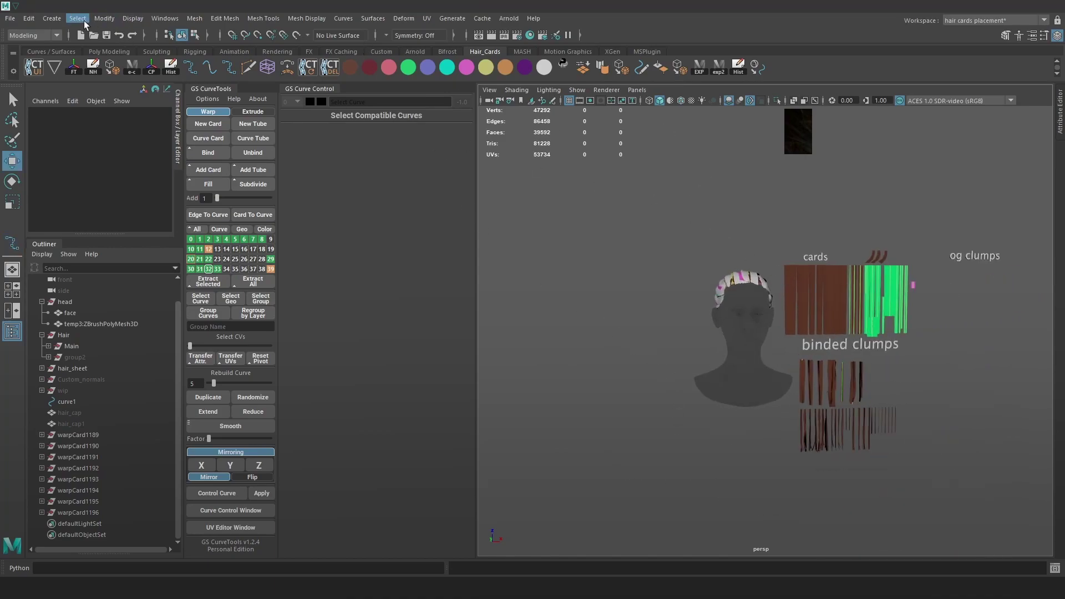
{"action": "left_click", "coordinate": [55, 18]}
{"action": "mouse_move", "coordinate": [117, 46]}
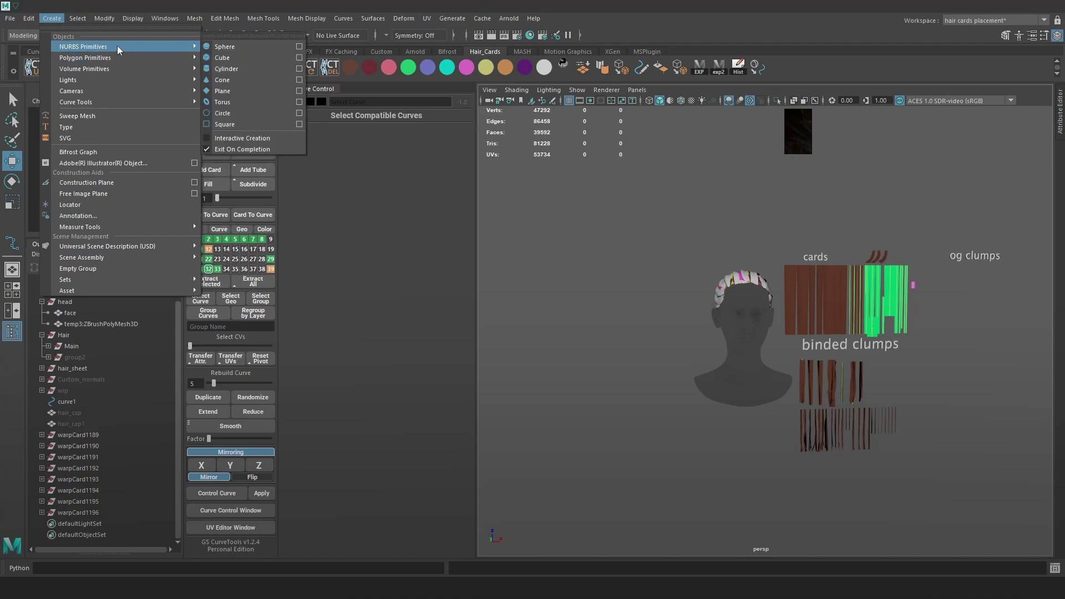
{"action": "mouse_move", "coordinate": [122, 101]}
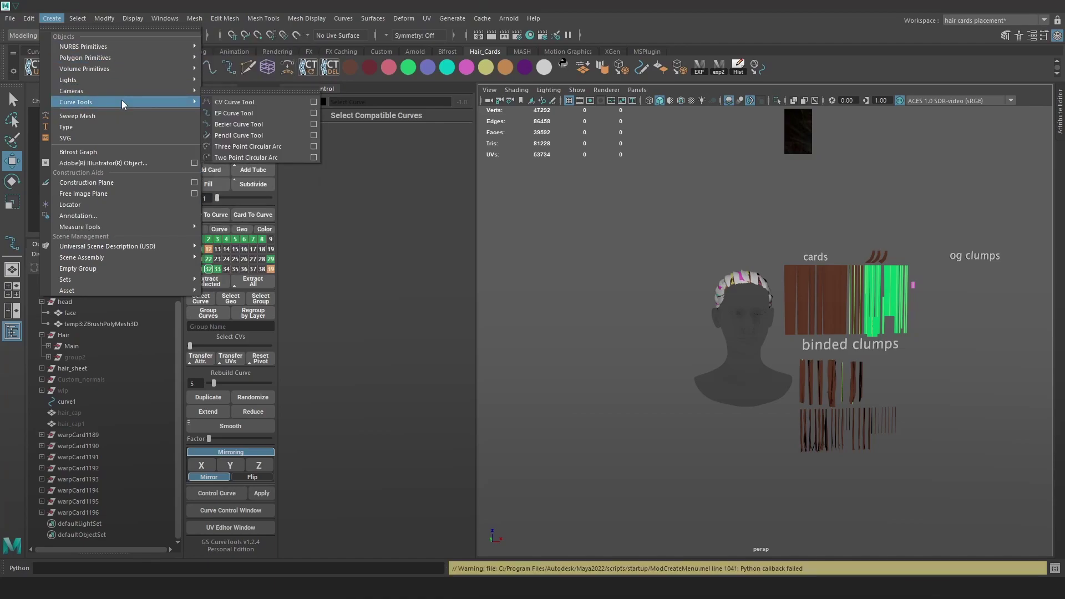
{"action": "left_click", "coordinate": [247, 103]}
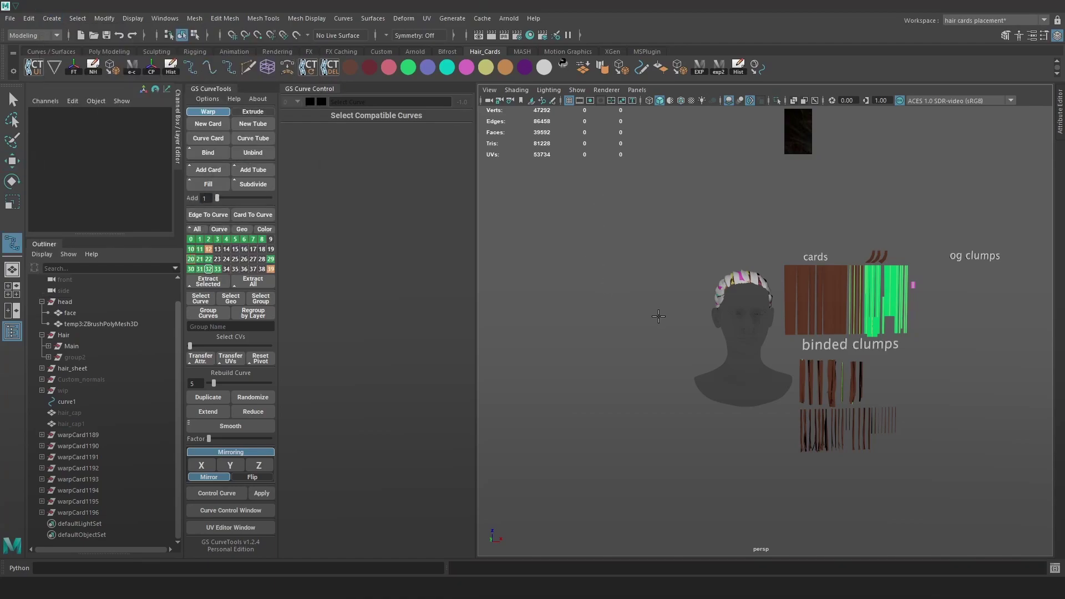
{"action": "key", "text": "w"}
{"action": "left_click_drag", "start_coordinate": [701, 253], "coordinate": [704, 271]}
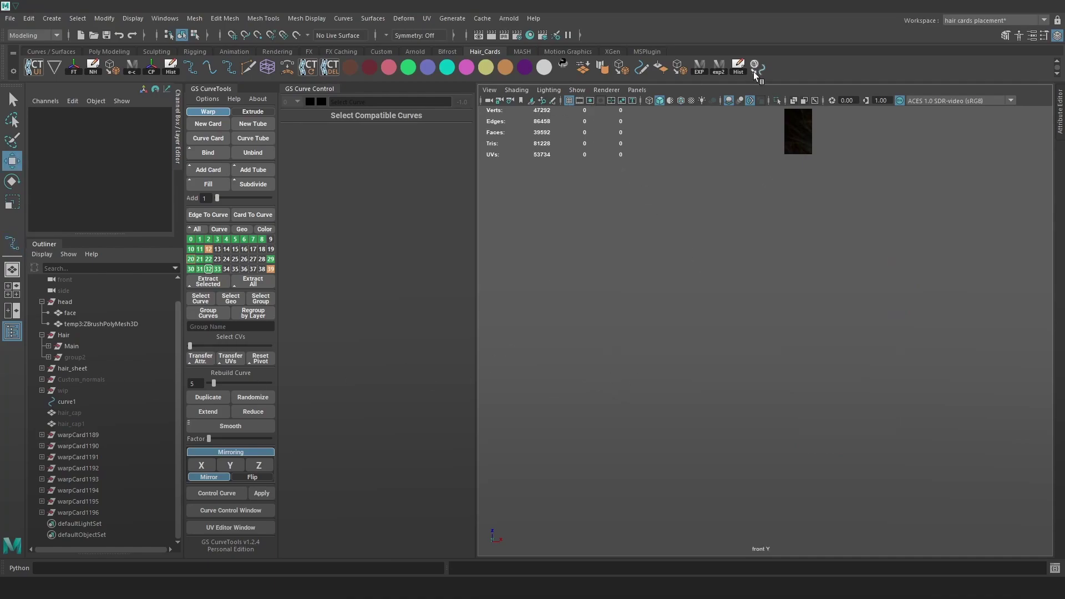
- Sketch a long S-shaped curve with the Pencil Curve tool in the front view
{"action": "left_click", "coordinate": [641, 68]}
{"action": "mouse_move", "coordinate": [732, 212]}
{"action": "left_mouse_down"}
{"action": "mouse_move", "coordinate": [717, 245]}
{"action": "mouse_move", "coordinate": [754, 489]}
{"action": "left_mouse_up"}
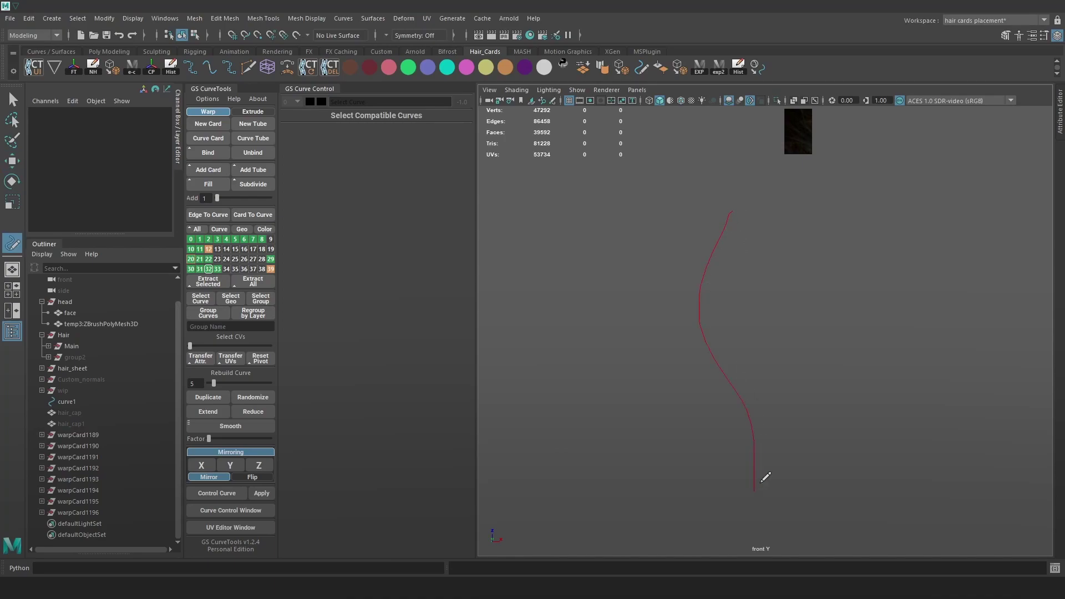
{"action": "key", "text": "w"}
{"action": "left_click_drag", "start_coordinate": [735, 284], "coordinate": [731, 219]}
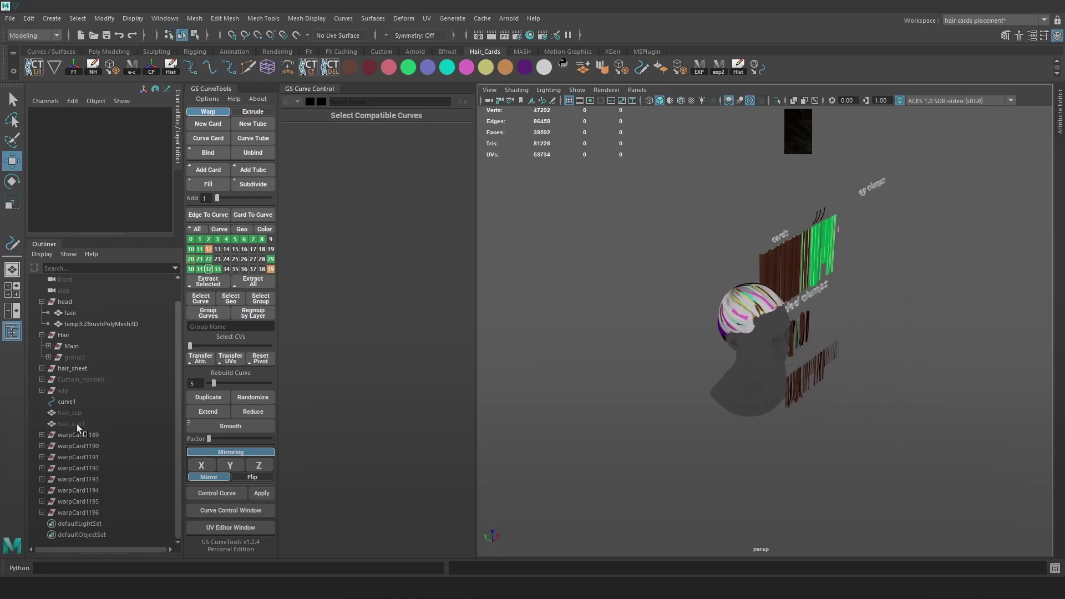
- Select curve1 in the scene list and frame it in the perspective view to find where it lies
{"action": "left_click", "coordinate": [76, 400]}
{"action": "key", "text": "f"}
{"action": "scroll", "coordinate": [768, 348], "scroll_direction": "up", "scroll_amount": 6}
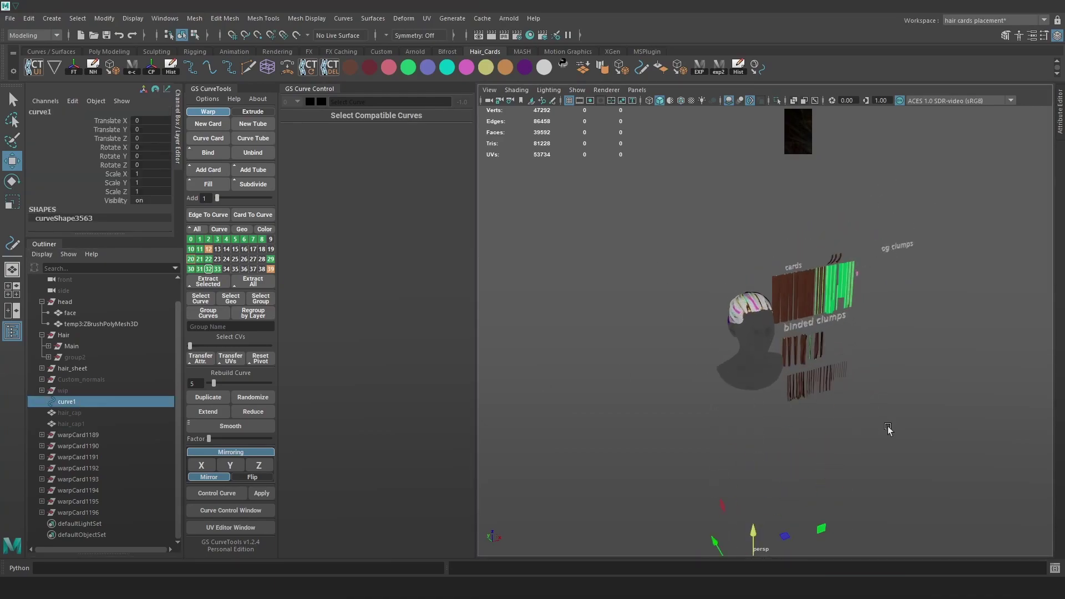
{"action": "scroll", "coordinate": [768, 348], "scroll_direction": "up", "scroll_amount": 3}
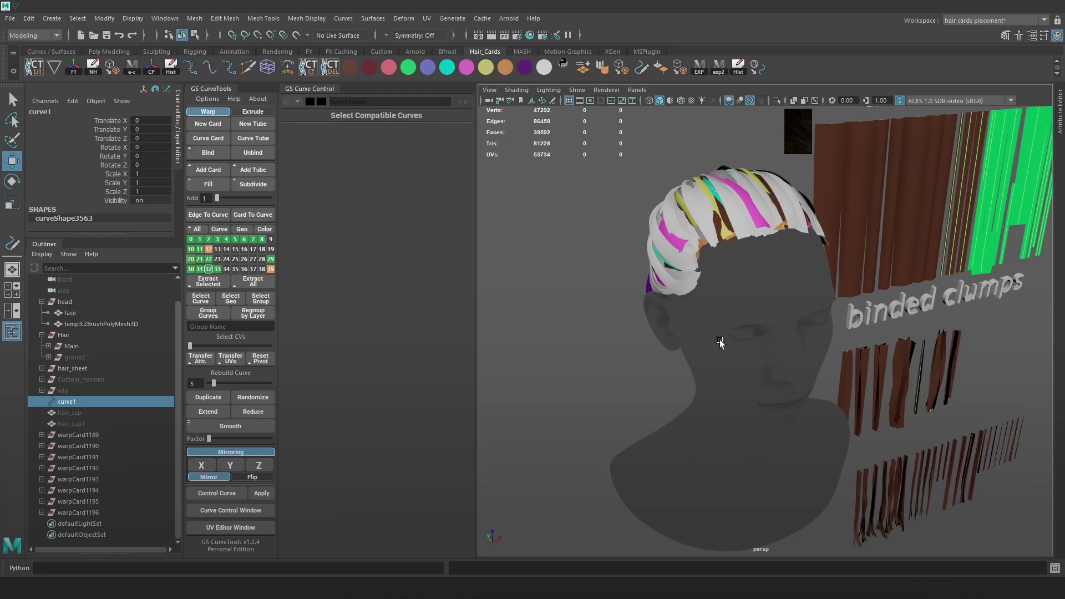
{"action": "scroll", "coordinate": [651, 256], "scroll_direction": "up", "scroll_amount": 2}
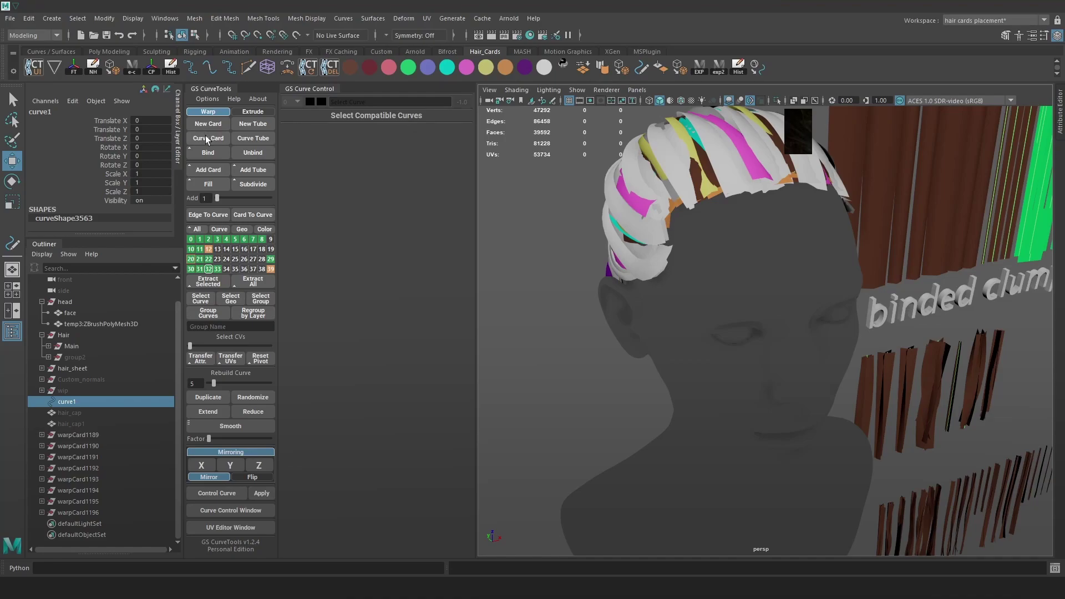
- Group the eight new cards, warpCard1189 through warpCard1196, into a single group
{"action": "mouse_move", "coordinate": [488, 187]}
{"action": "left_mouse_down", "text": "alt"}
{"action": "mouse_move", "coordinate": [747, 267]}
{"action": "mouse_move", "coordinate": [856, 240]}
{"action": "mouse_move", "coordinate": [843, 289]}
{"action": "mouse_move", "coordinate": [921, 331]}
{"action": "mouse_move", "coordinate": [958, 328]}
{"action": "left_mouse_up", "text": "alt"}
{"action": "key", "text": "4"}
{"action": "left_click", "coordinate": [79, 434]}
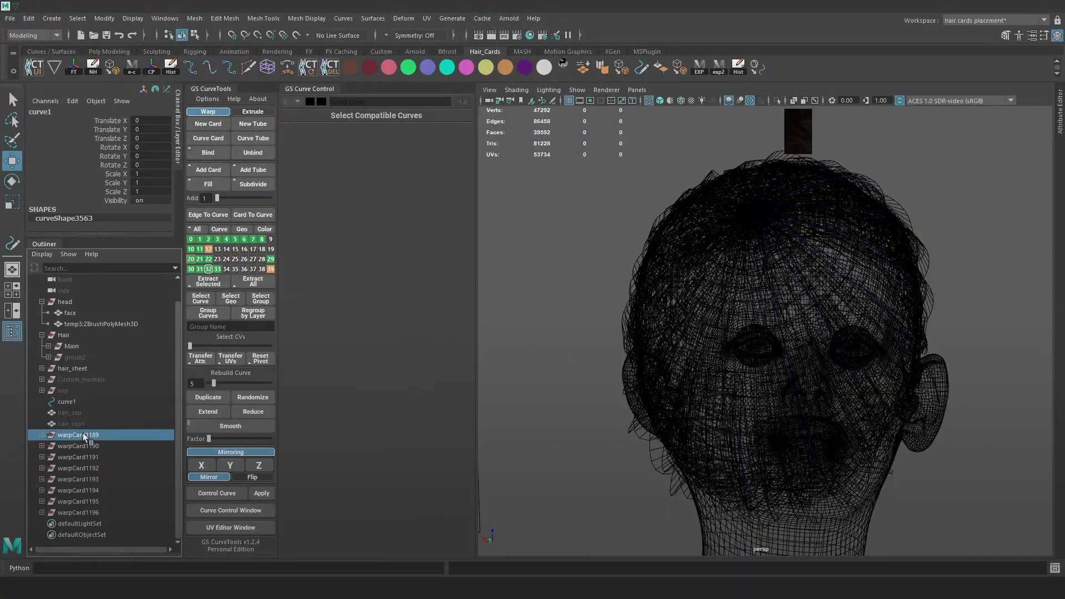
{"action": "left_click", "coordinate": [83, 512], "text": "shift"}
{"action": "key", "text": "ctrl+g"}
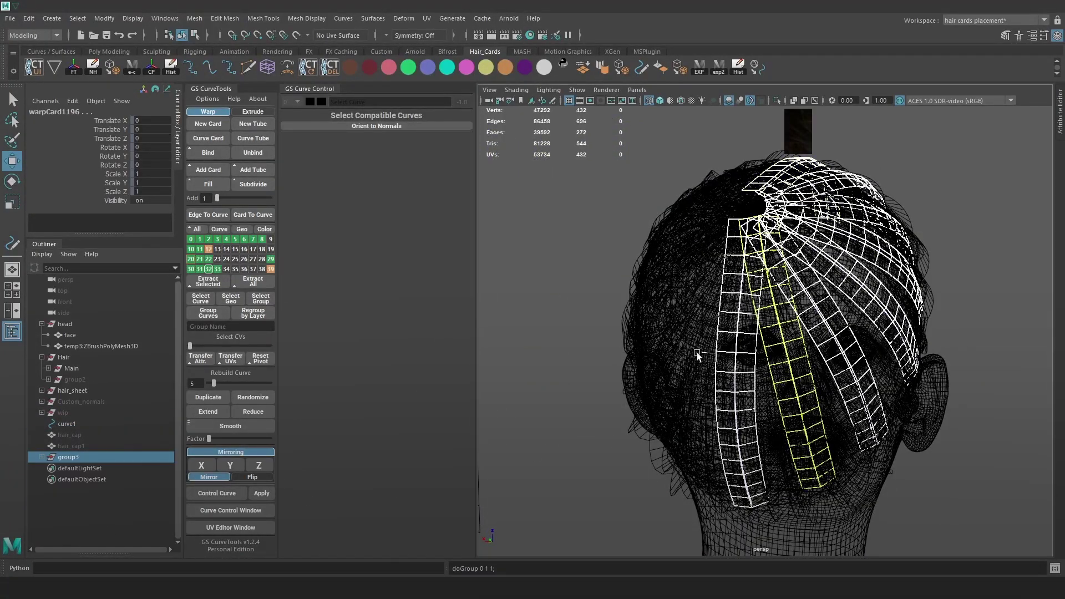
- Compare the grouped cards with the textured hair beneath them from the back and side of the head
{"action": "key", "text": "6"}
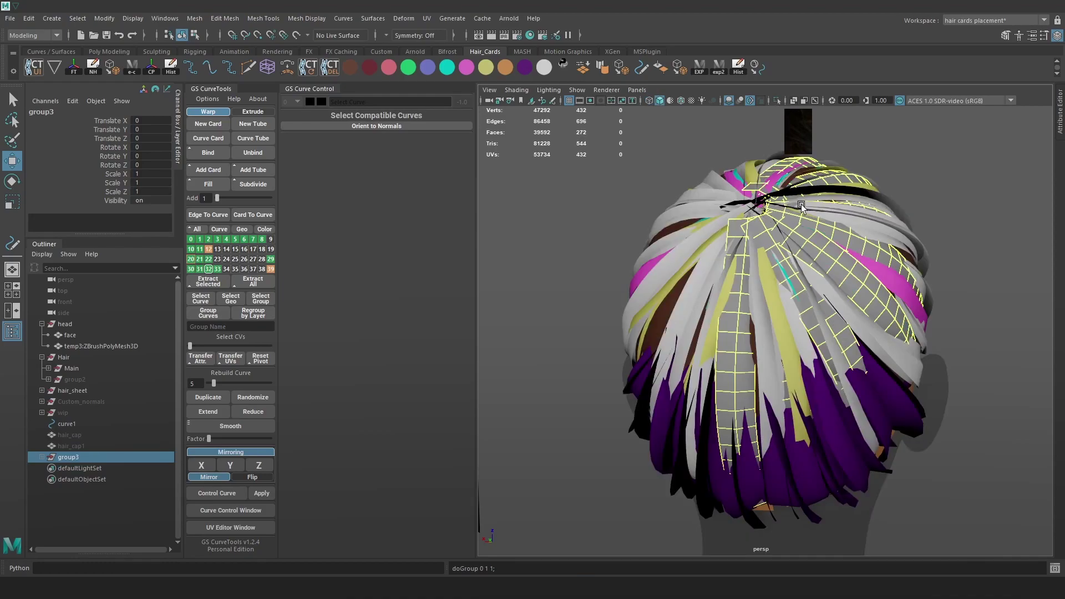
{"action": "mouse_move", "coordinate": [877, 271]}
{"action": "left_mouse_down", "text": "alt"}
{"action": "mouse_move", "coordinate": [795, 287]}
{"action": "mouse_move", "coordinate": [826, 289]}
{"action": "mouse_move", "coordinate": [811, 313]}
{"action": "left_mouse_up", "text": "alt"}
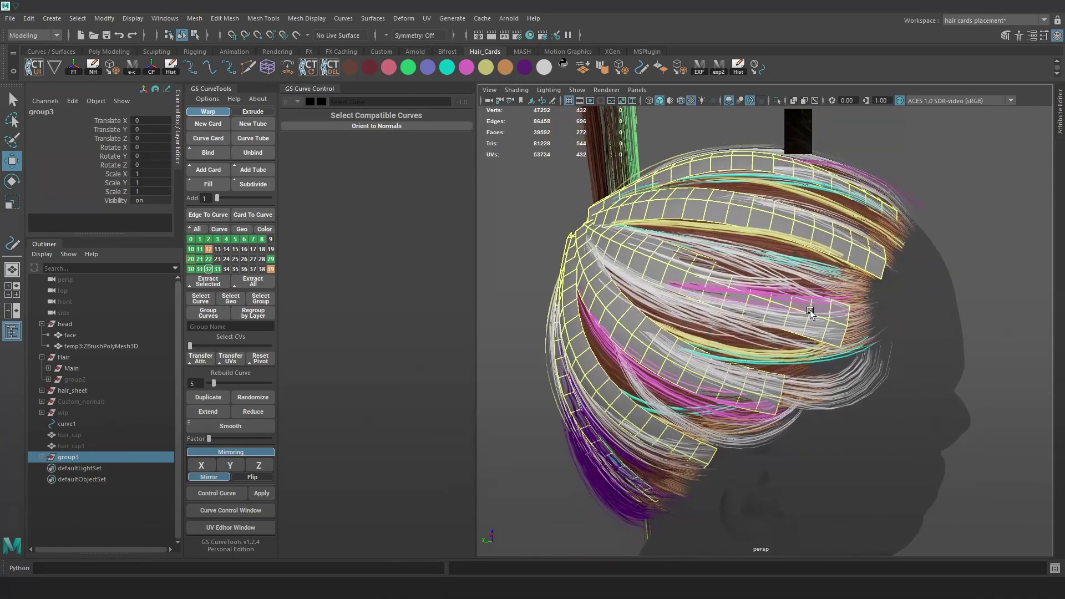
{"action": "left_click", "coordinate": [255, 214]}
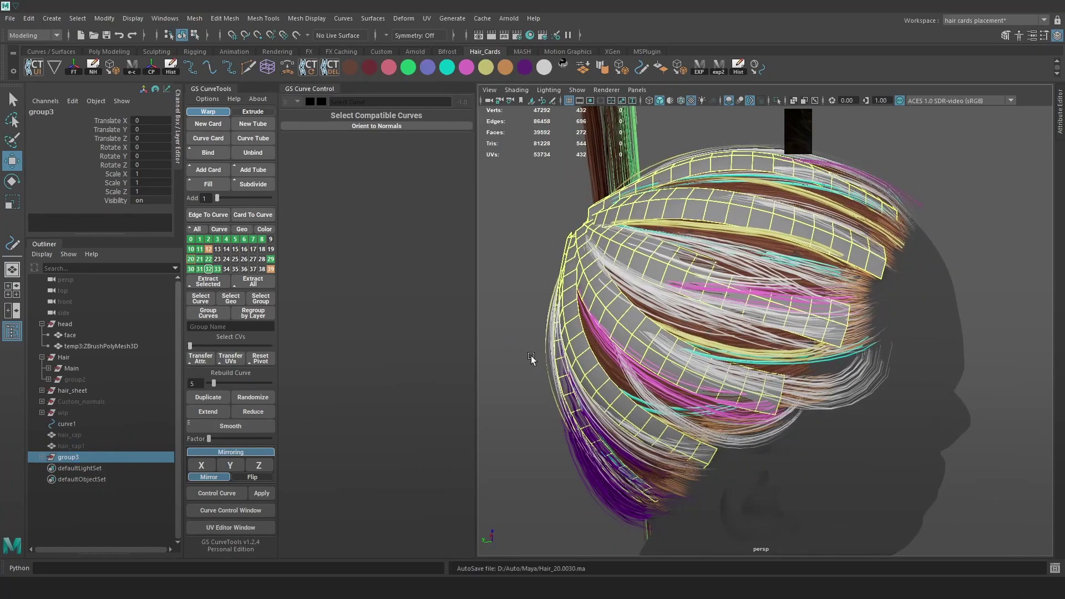
- Select the path curves of all eight cards and widen the cards to 0.669 so they cover the scalp
{"action": "scroll", "coordinate": [738, 194], "scroll_direction": "down", "scroll_amount": 4}
{"action": "key", "text": "4"}
{"action": "left_click_drag", "start_coordinate": [796, 250], "coordinate": [888, 238], "text": "alt"}
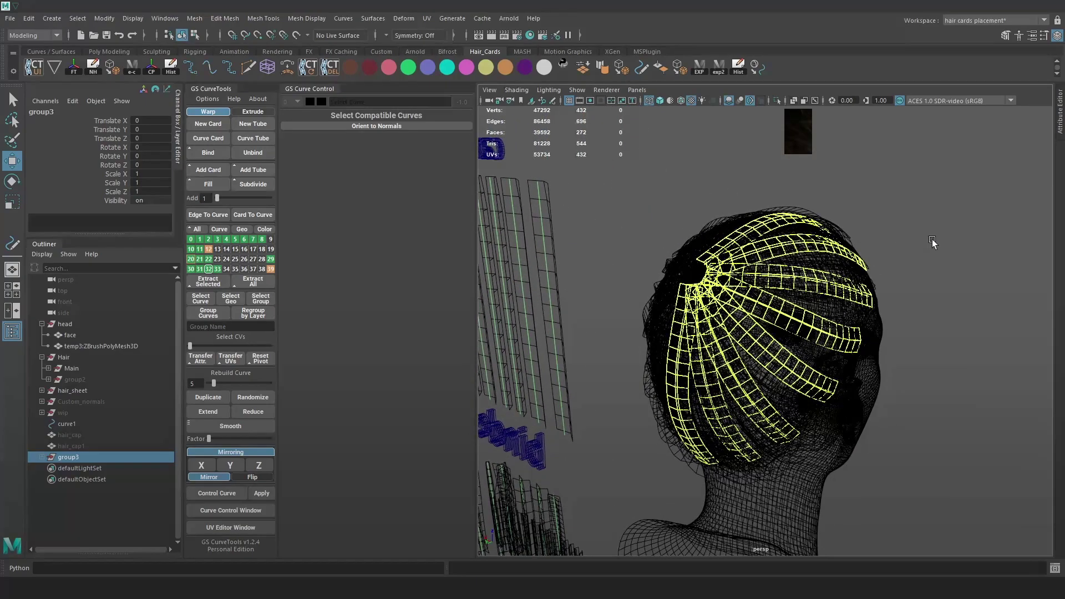
{"action": "left_click", "coordinate": [972, 197]}
{"action": "left_click_drag", "start_coordinate": [973, 198], "coordinate": [690, 435]}
{"action": "left_click_drag", "start_coordinate": [777, 330], "coordinate": [778, 331], "text": "alt"}
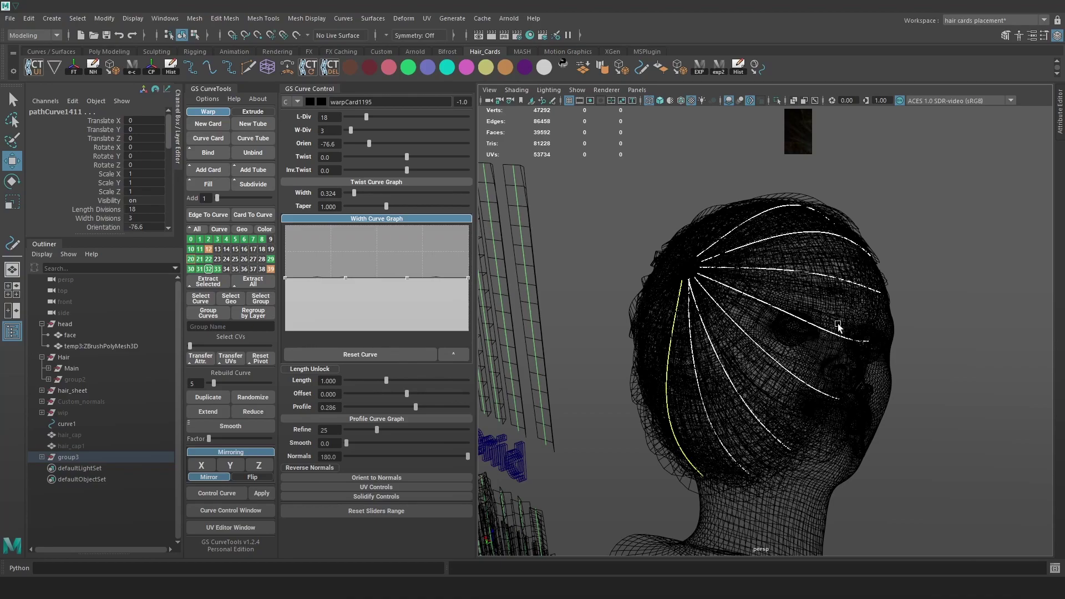
{"action": "key", "text": "5"}
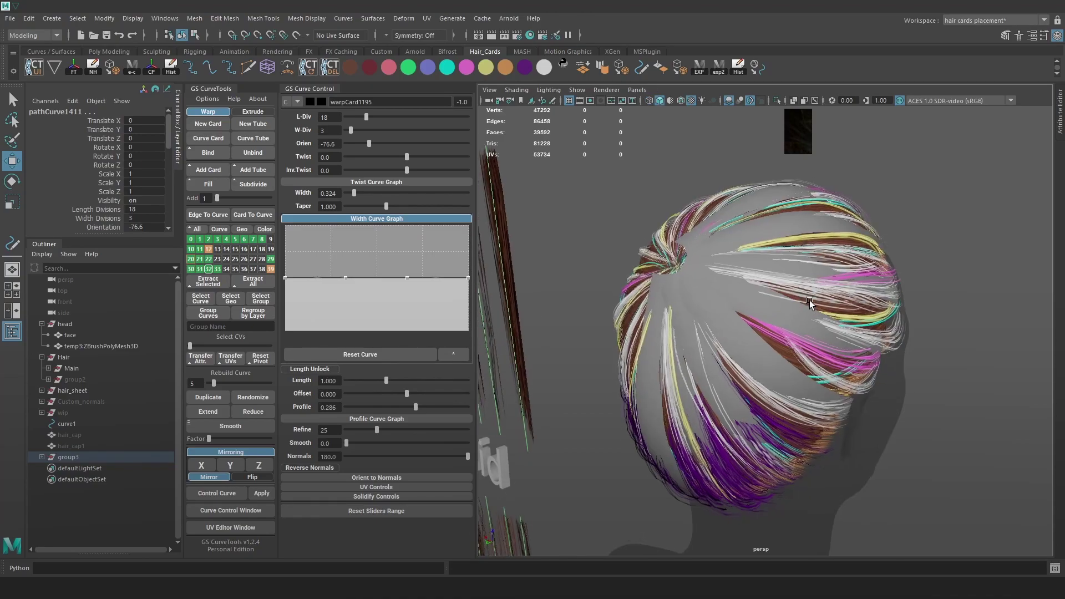
{"action": "left_click_drag", "start_coordinate": [804, 295], "coordinate": [685, 311], "text": "alt"}
{"action": "left_click_drag", "start_coordinate": [355, 192], "coordinate": [362, 195]}
{"action": "left_click_drag", "start_coordinate": [764, 271], "coordinate": [926, 276], "text": "alt"}
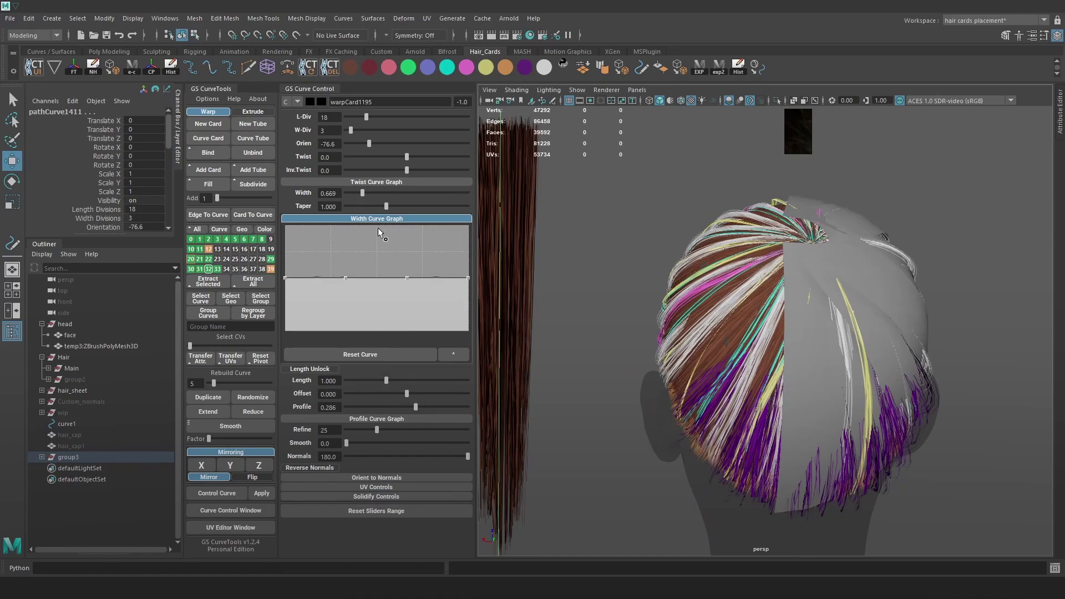
- Set the length divisions of all eight cards to 24
{"action": "double_click", "coordinate": [337, 117]}
{"action": "key", "text": "Return"}
{"action": "left_click_drag", "start_coordinate": [882, 226], "coordinate": [743, 252], "text": "alt"}
{"action": "right_click_drag", "start_coordinate": [743, 253], "coordinate": [608, 233], "text": "alt"}
{"action": "left_click_drag", "start_coordinate": [378, 117], "coordinate": [372, 119]}
{"action": "left_click_drag", "start_coordinate": [772, 243], "coordinate": [733, 235], "text": "alt"}
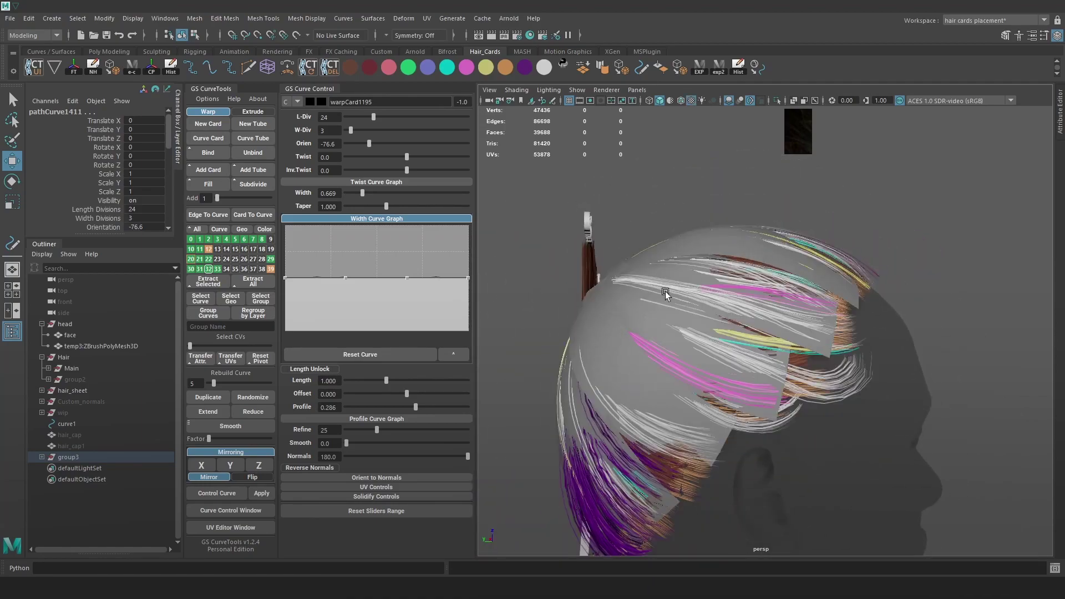
- Isolate the new card group in the viewport and examine its surfaces with and without the wireframe overlay
{"action": "left_click", "coordinate": [84, 458]}
{"action": "left_click", "coordinate": [778, 100]}
{"action": "left_click_drag", "start_coordinate": [865, 244], "coordinate": [910, 247], "text": "alt"}
{"action": "left_click_drag", "start_coordinate": [969, 261], "coordinate": [840, 272], "text": "alt"}
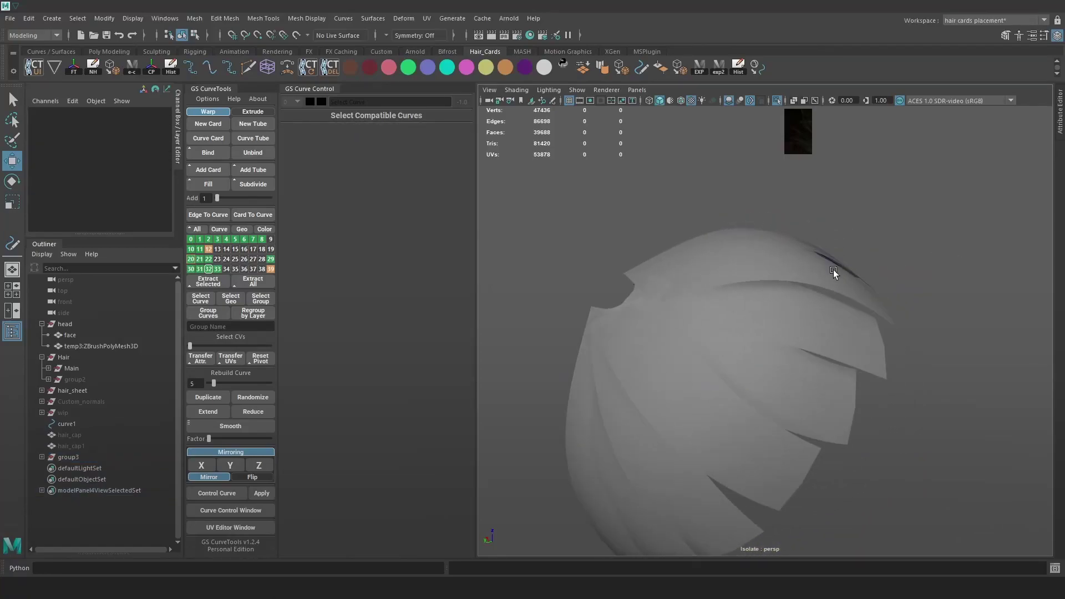
{"action": "left_click", "coordinate": [681, 103]}
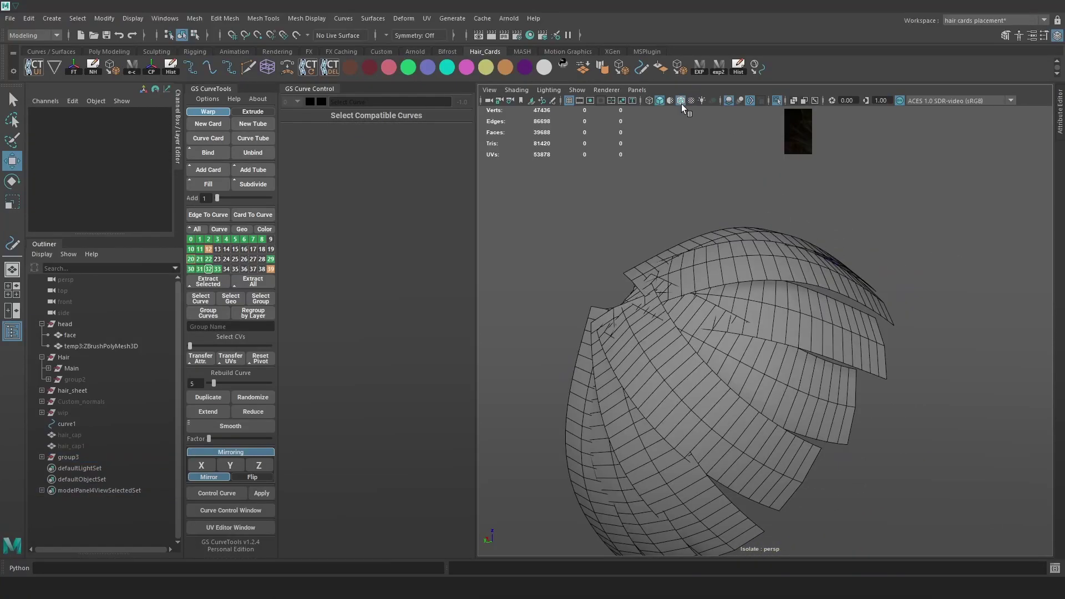
{"action": "left_click", "coordinate": [681, 103]}
{"action": "scroll", "coordinate": [770, 261], "scroll_direction": "down", "scroll_amount": 2}
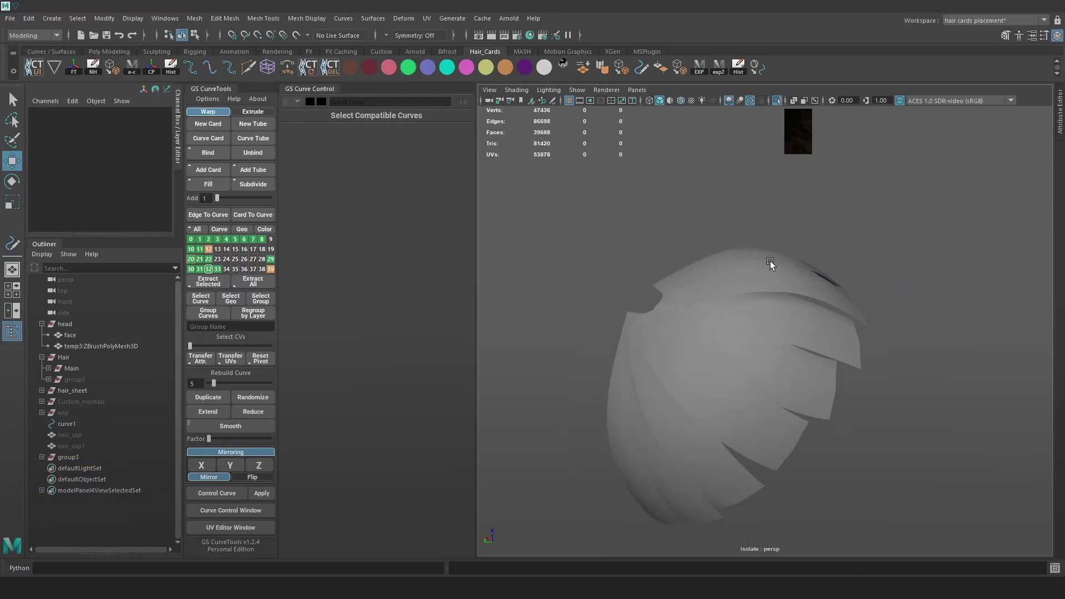
- Select the path curve of the topmost card, warpCard1189, and assign it the orange hair material
{"action": "key", "text": "4"}
{"action": "left_click", "coordinate": [745, 410]}
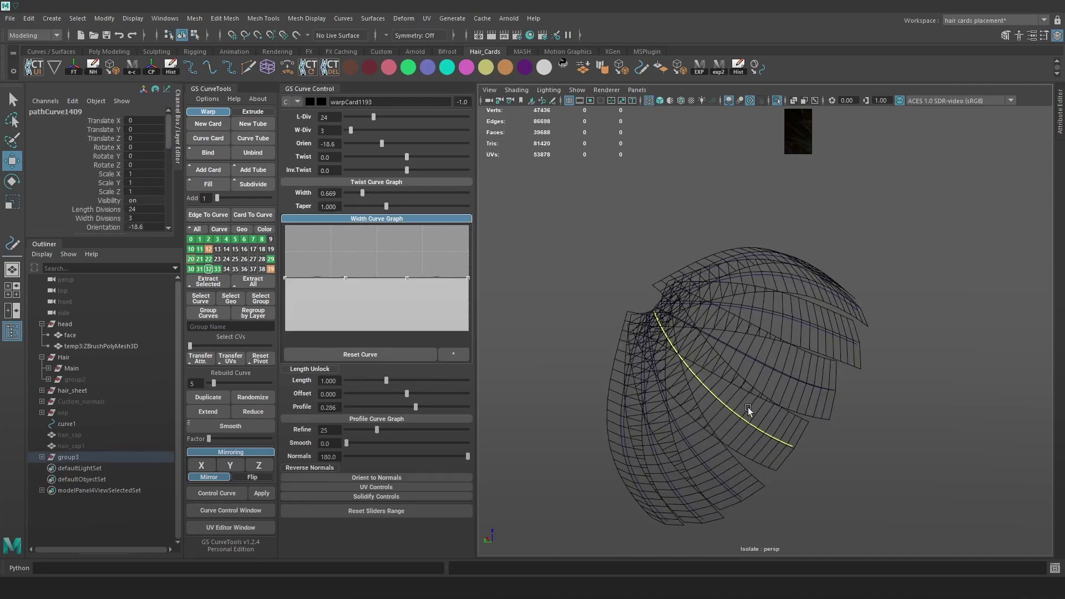
{"action": "left_click_drag", "start_coordinate": [809, 290], "coordinate": [767, 282], "text": "alt"}
{"action": "left_click", "coordinate": [768, 276]}
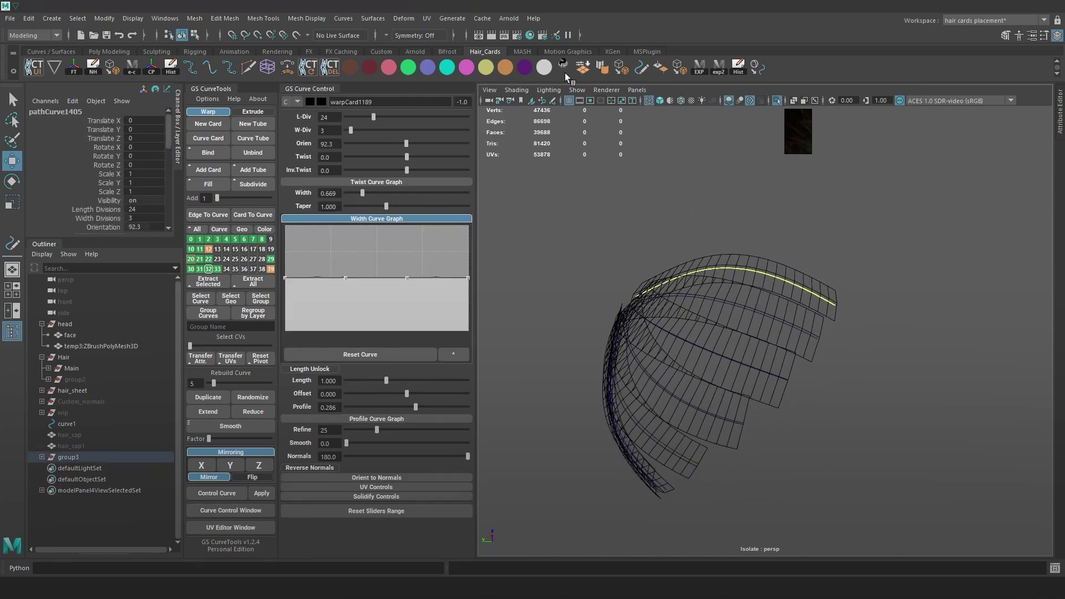
{"action": "left_click", "coordinate": [505, 68]}
{"action": "key", "text": "5"}
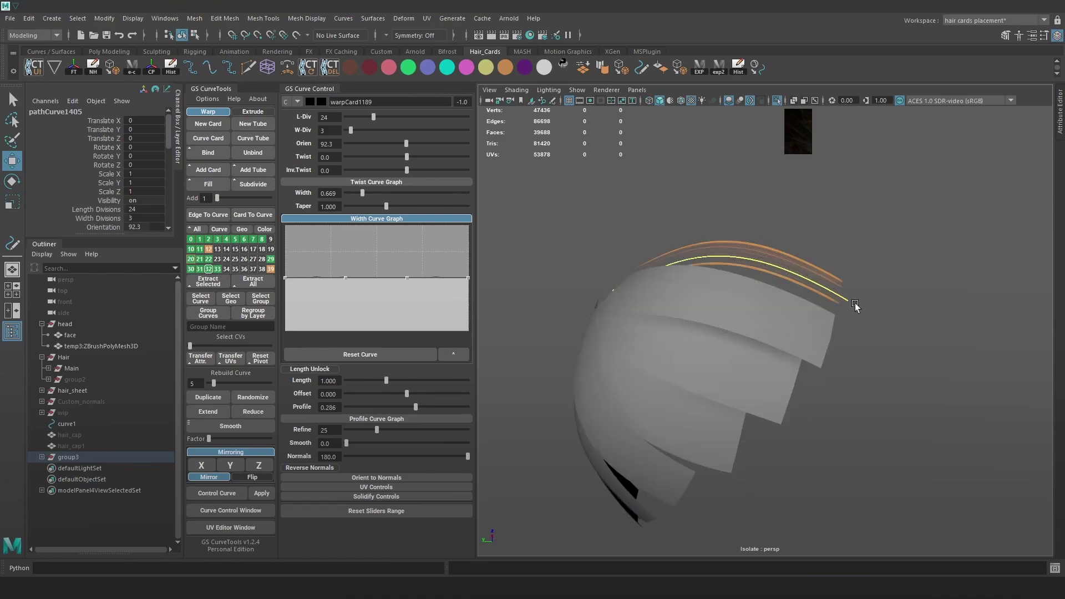
{"action": "right_click_drag", "start_coordinate": [816, 320], "coordinate": [827, 336], "text": "alt"}
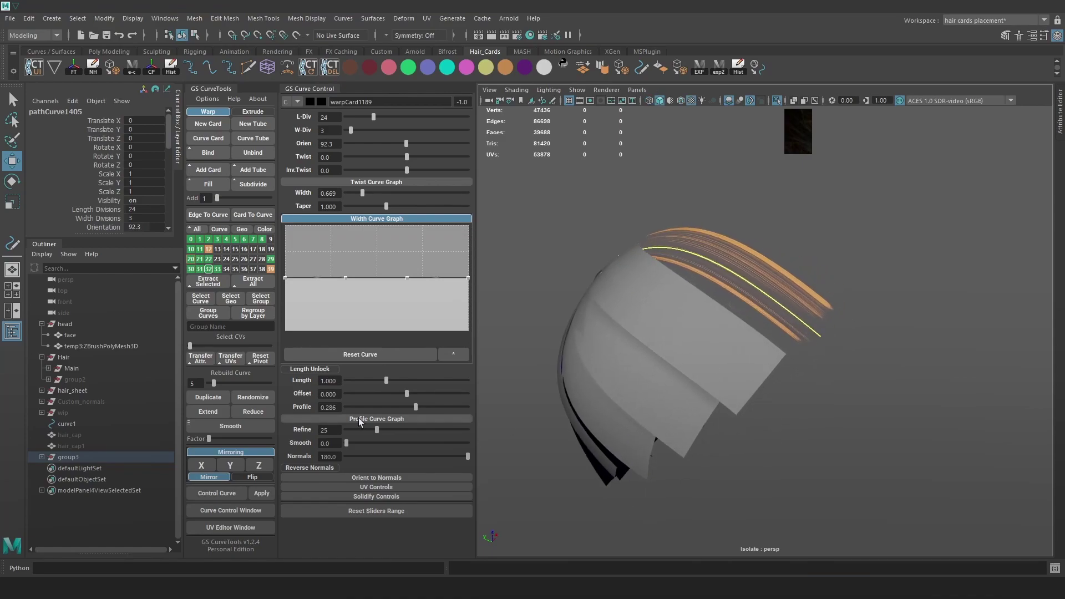
- Open the UV editor for the topmost card, rotate its UV frame 180 degrees and narrow it horizontally
{"action": "left_click", "coordinate": [231, 527]}
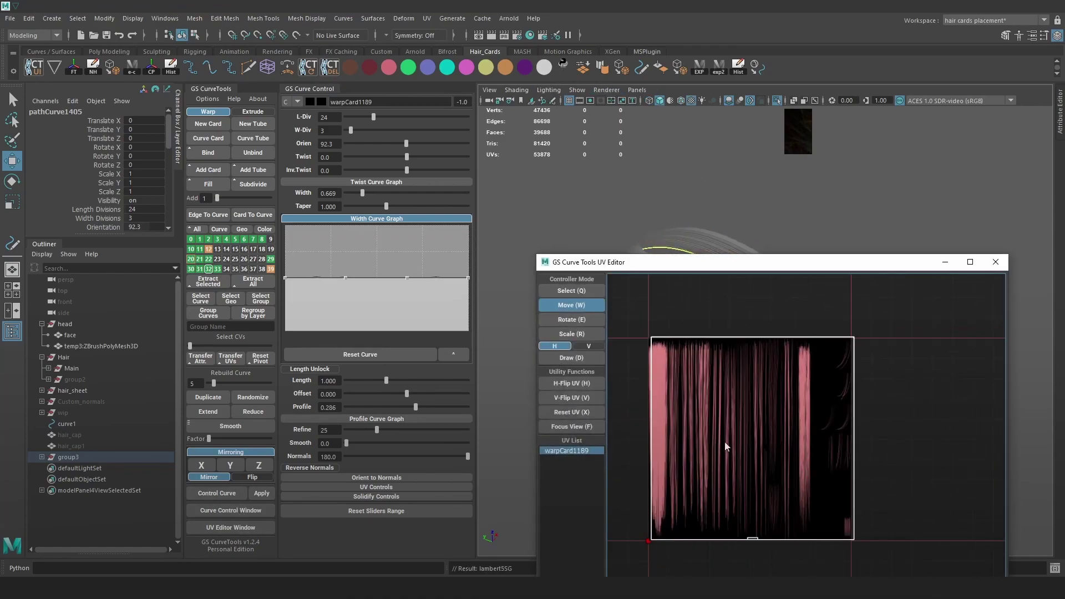
{"action": "key", "text": "e"}
{"action": "scroll", "coordinate": [743, 430], "scroll_direction": "up", "scroll_amount": 2}
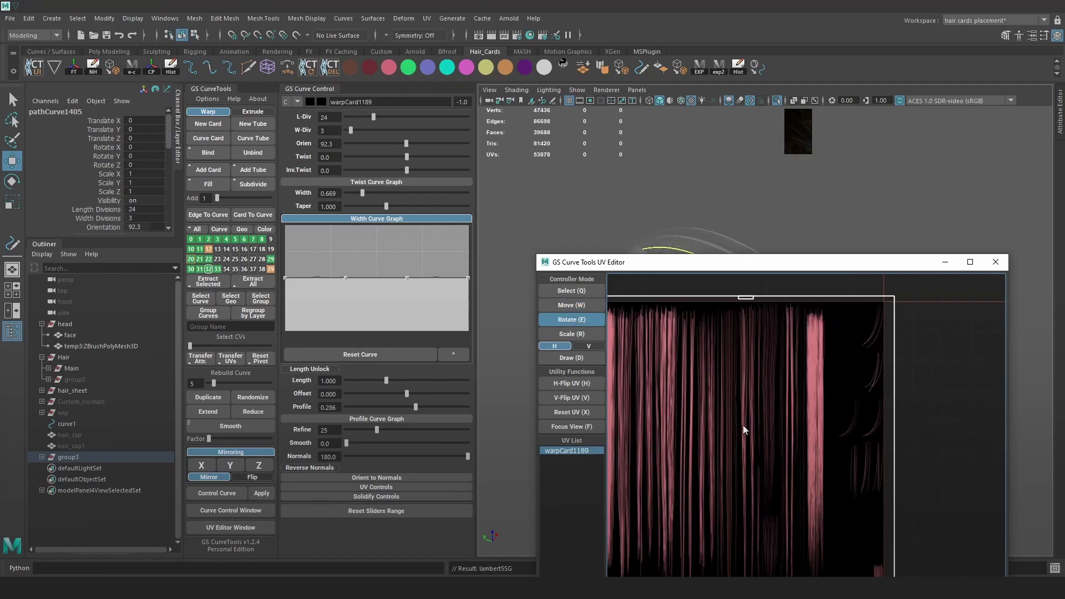
{"action": "scroll", "coordinate": [760, 411], "scroll_direction": "down", "scroll_amount": 4}
{"action": "key", "text": "r"}
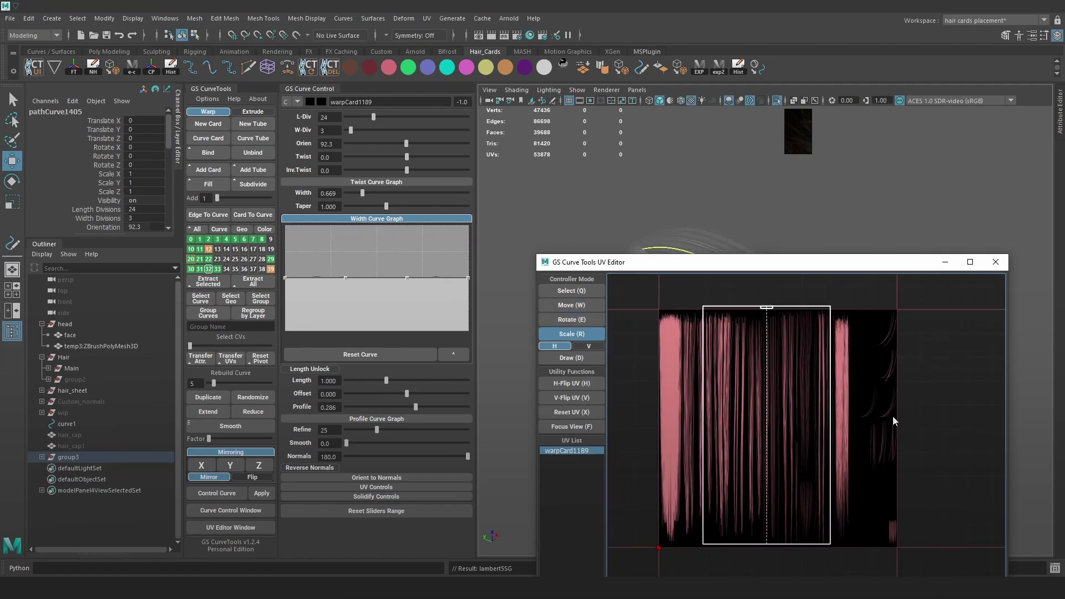
{"action": "left_click", "coordinate": [969, 262]}
- Narrow the card's UV frame further and move it over the strands in the middle of the hair texture
{"action": "scroll", "coordinate": [552, 260], "scroll_direction": "up", "scroll_amount": 3}
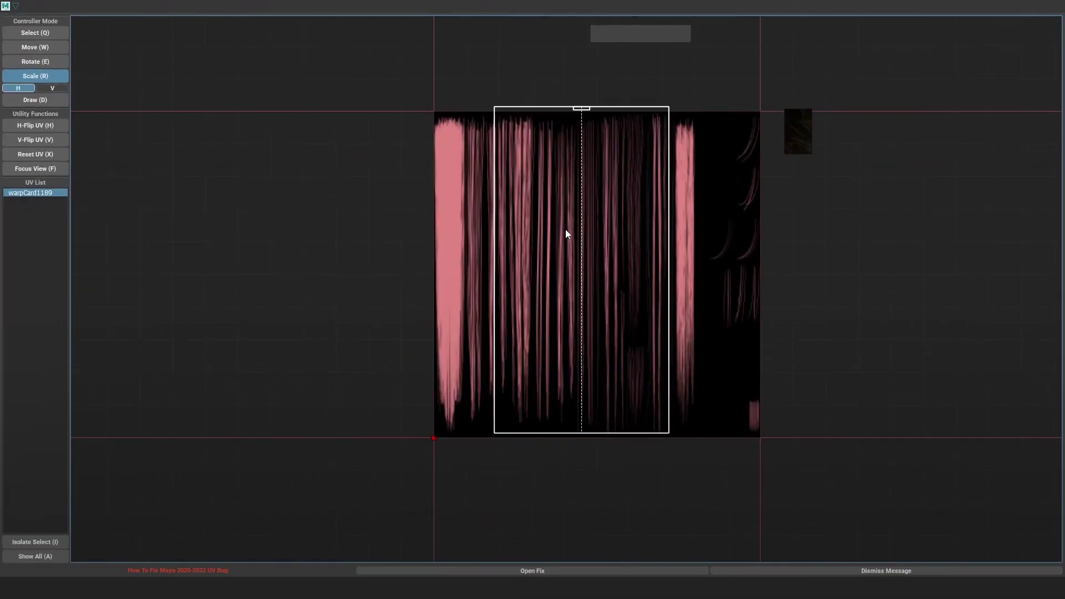
{"action": "key", "text": "w"}
{"action": "key", "text": "r"}
{"action": "left_click_drag", "start_coordinate": [591, 244], "coordinate": [583, 218]}
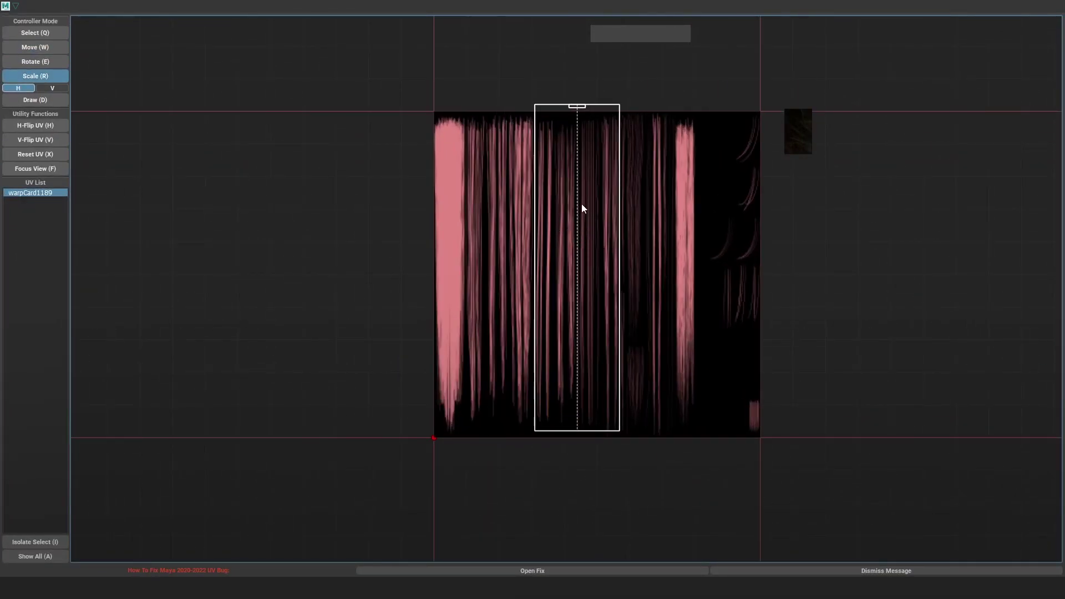
{"action": "scroll", "coordinate": [585, 166], "scroll_direction": "up", "scroll_amount": 4}
{"action": "key", "text": "w"}
{"action": "key", "text": "r"}
{"action": "left_click_drag", "start_coordinate": [642, 147], "coordinate": [580, 178]}
- Fit the UV frame closely around the pair of thin strand clumps near the texture's middle, and check the card in the viewport
{"action": "scroll", "coordinate": [551, 165], "scroll_direction": "up", "scroll_amount": 4}
{"action": "key", "text": "w"}
{"action": "key", "text": "r"}
{"action": "key", "text": "w"}
{"action": "key", "text": "r"}
{"action": "key", "text": "w"}
{"action": "scroll", "coordinate": [582, 250], "scroll_direction": "down", "scroll_amount": 5}
{"action": "middle_click_drag", "start_coordinate": [577, 366], "coordinate": [604, 160]}
{"action": "middle_click_drag", "start_coordinate": [587, 468], "coordinate": [611, 160]}
{"action": "middle_click_drag", "start_coordinate": [627, 328], "coordinate": [626, 280]}
{"action": "key", "text": "r"}
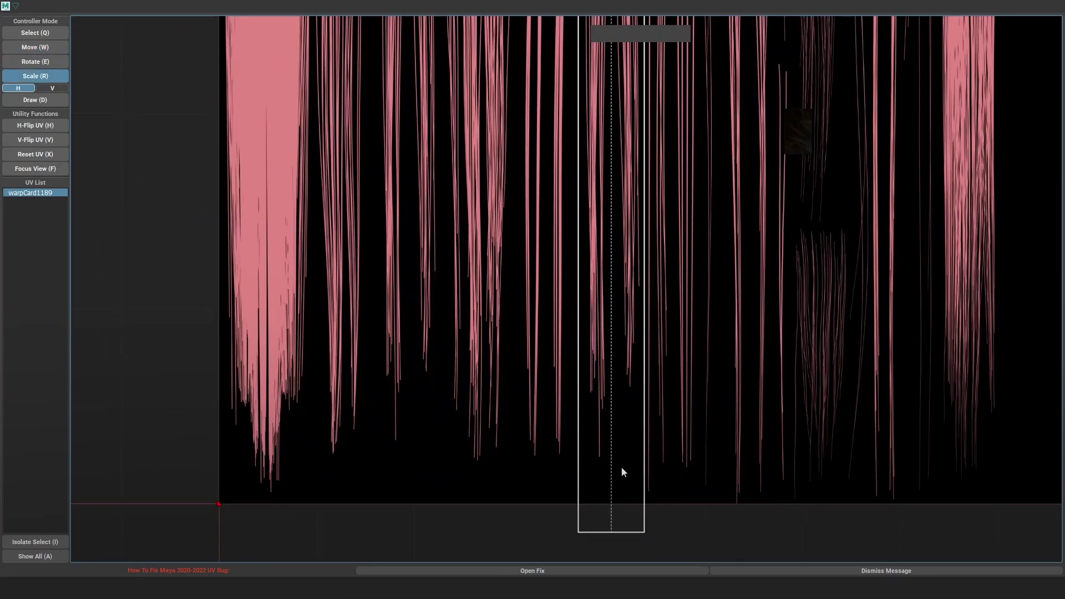
{"action": "key", "text": "r"}
{"action": "left_click_drag", "start_coordinate": [621, 465], "coordinate": [614, 433]}
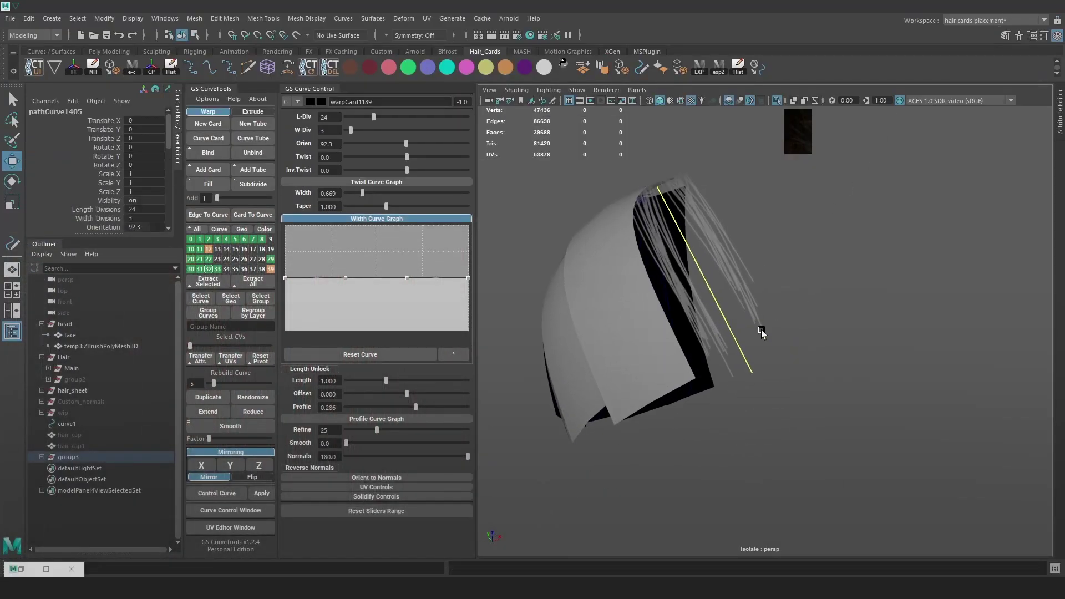
{"action": "left_click_drag", "start_coordinate": [620, 377], "coordinate": [785, 339], "text": "alt"}
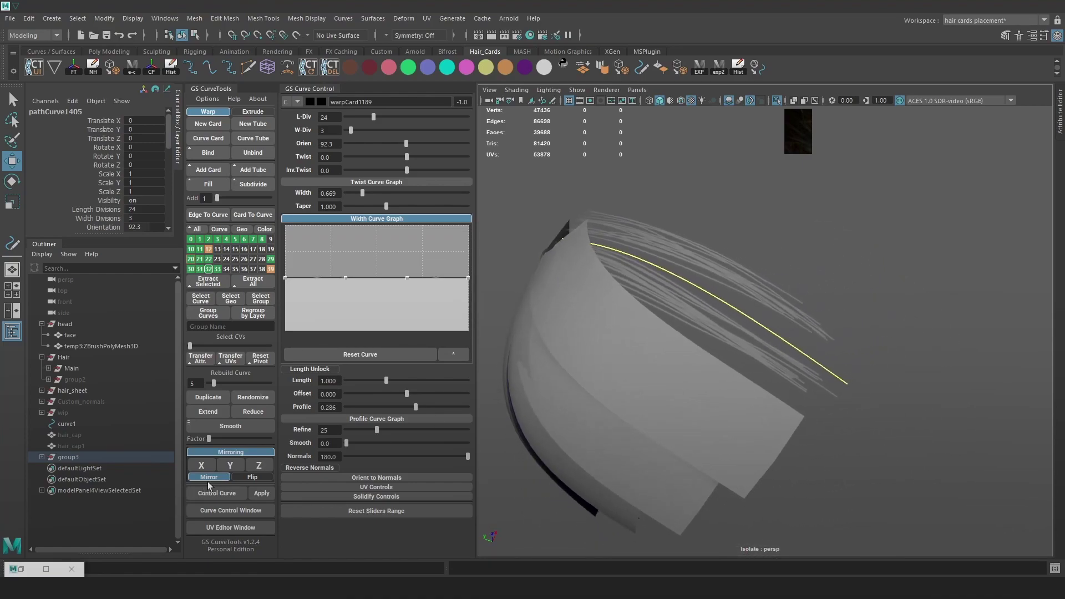
- Examine where the topmost card's UV frame sits on the hair texture, and compare the card's strands with the FiberShop strand blocks
{"action": "left_click", "coordinate": [237, 528]}
{"action": "scroll", "coordinate": [660, 338], "scroll_direction": "down", "scroll_amount": 9}
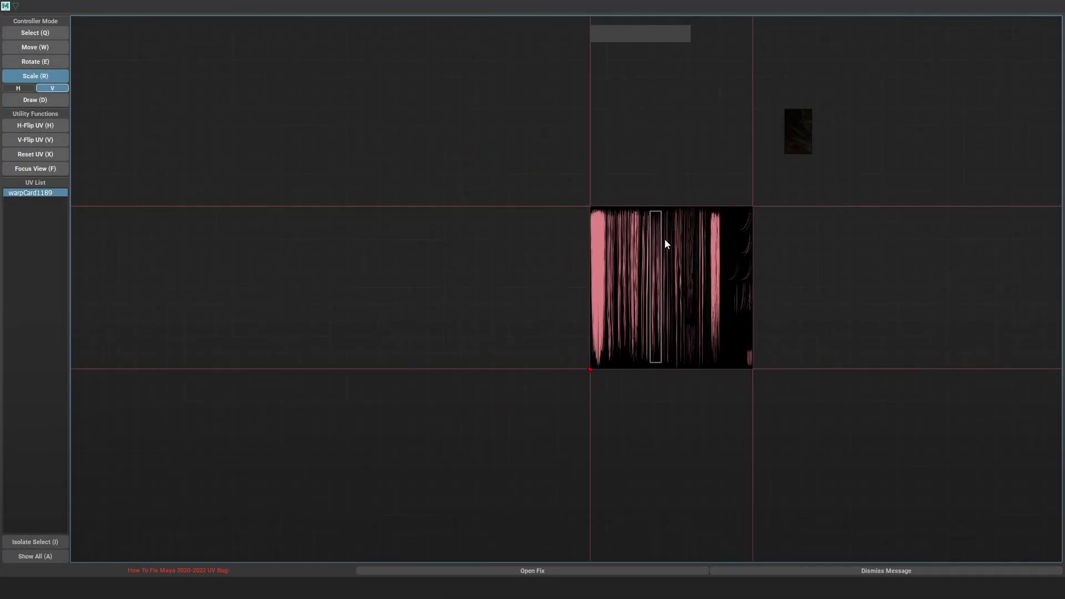
{"action": "scroll", "coordinate": [657, 246], "scroll_direction": "up", "scroll_amount": 12}
{"action": "middle_click_drag", "start_coordinate": [656, 274], "coordinate": [649, 227]}
{"action": "key", "text": "w"}
{"action": "left_click", "coordinate": [649, 227]}
{"action": "scroll", "coordinate": [650, 227], "scroll_direction": "down", "scroll_amount": 1}
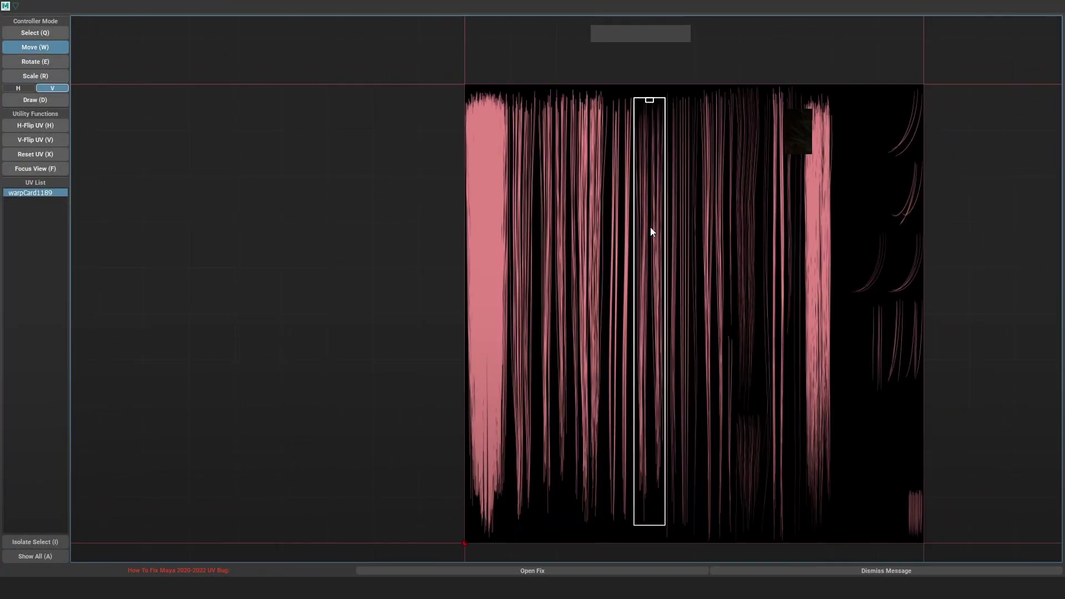
{"action": "left_click", "coordinate": [968, 16]}
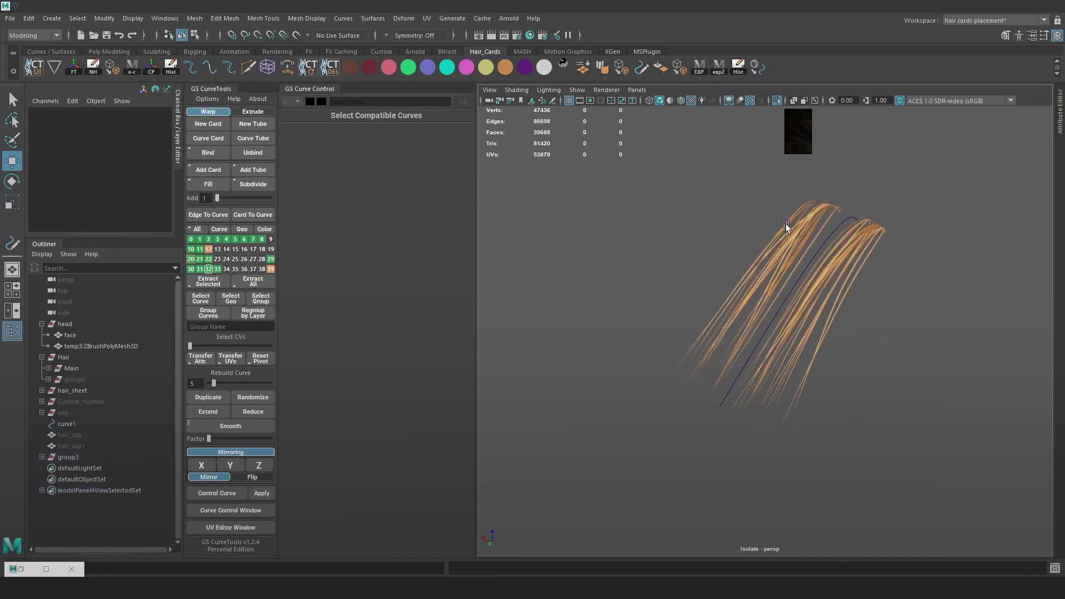
{"action": "left_click_drag", "start_coordinate": [785, 224], "coordinate": [694, 255], "text": "alt"}
{"action": "key", "text": "alt+Tab"}
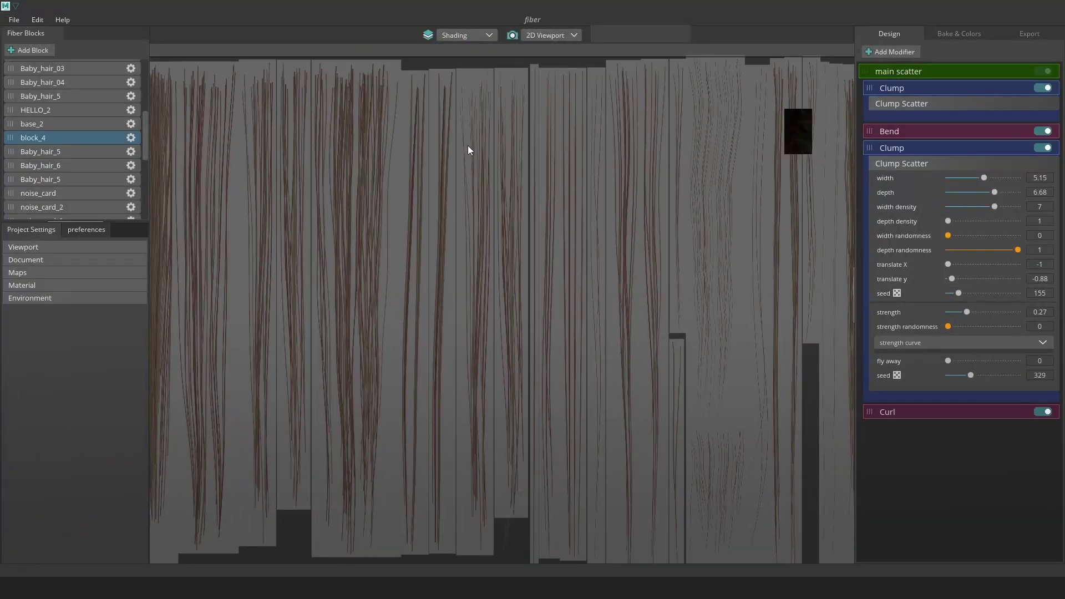
{"action": "key", "text": "alt+Tab"}
{"action": "key", "text": "alt+Tab"}
{"action": "key", "text": "alt+Tab"}
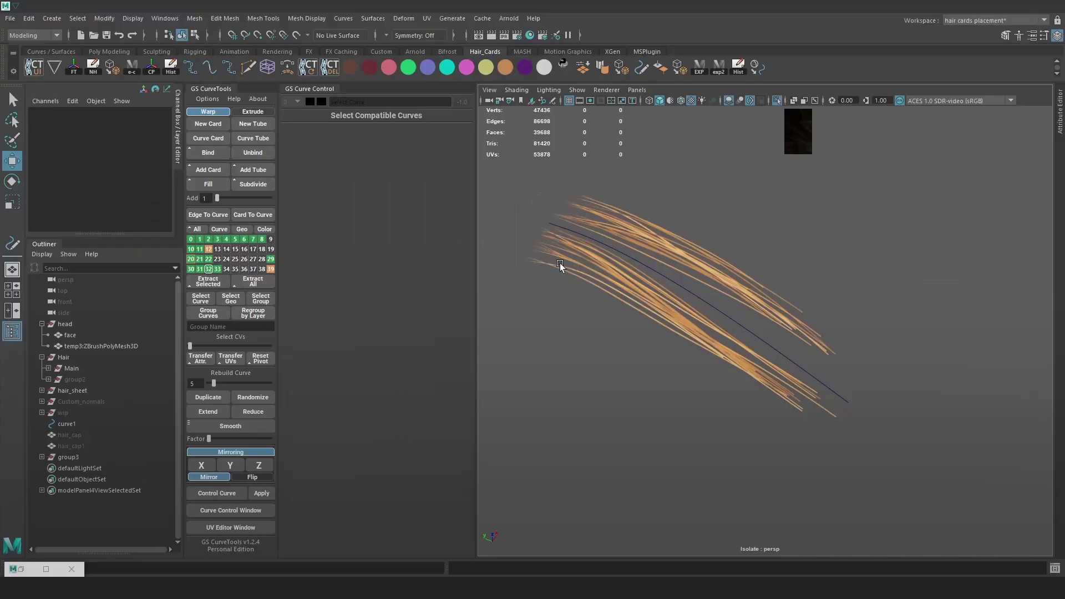
- Select the topmost card's path curve, rotate its UV frame 180 degrees and align it with the top edge of the strand texture
{"action": "left_click", "coordinate": [738, 325]}
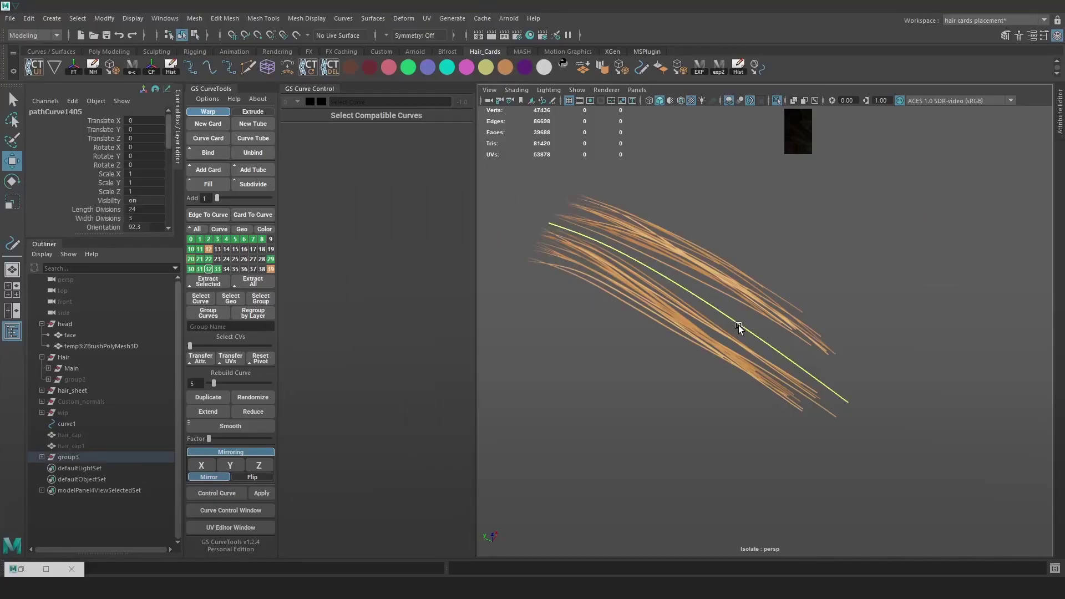
{"action": "left_click", "coordinate": [232, 531]}
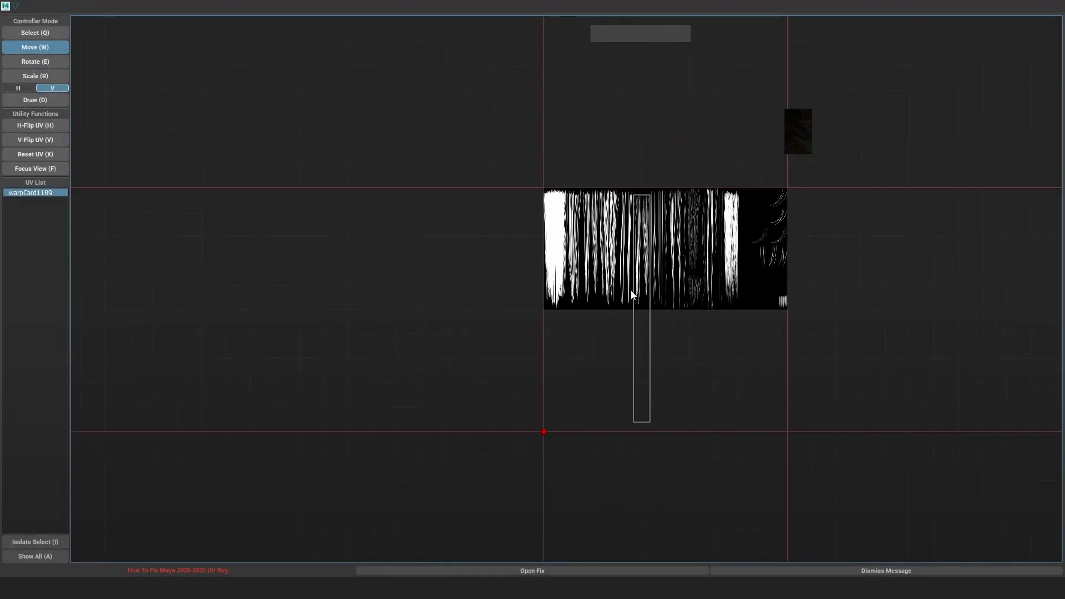
{"action": "key", "text": "e"}
{"action": "mouse_move", "coordinate": [642, 383]}
{"action": "left_mouse_down"}
{"action": "mouse_move", "coordinate": [649, 340]}
{"action": "mouse_move", "coordinate": [623, 384]}
{"action": "mouse_move", "coordinate": [645, 388]}
{"action": "left_mouse_up"}
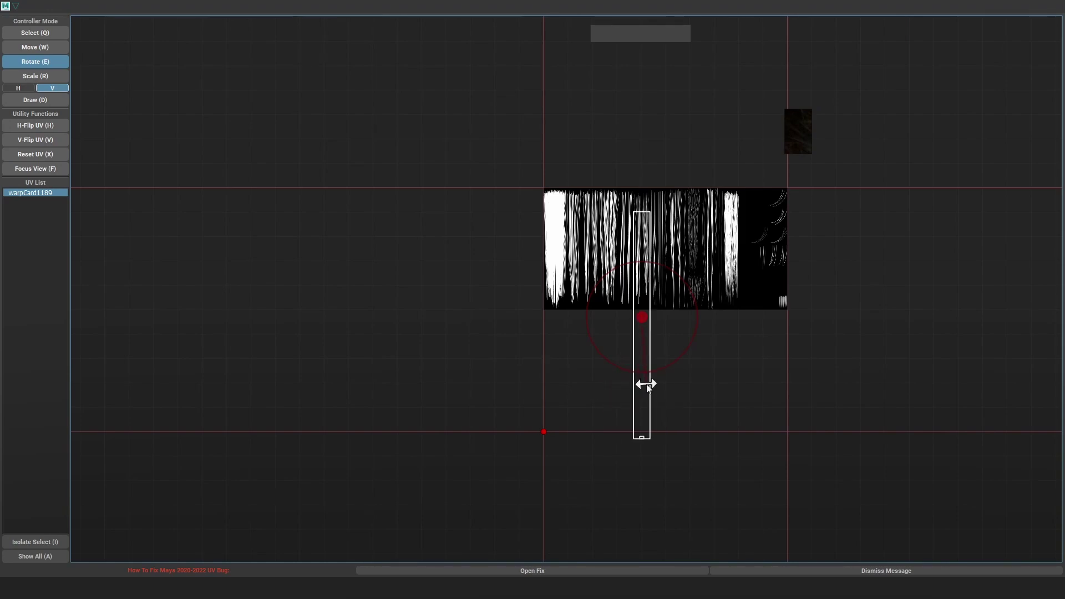
{"action": "scroll", "coordinate": [647, 321], "scroll_direction": "up", "scroll_amount": 3}
{"action": "key", "text": "w"}
{"action": "left_click_drag", "start_coordinate": [647, 318], "coordinate": [645, 287]}
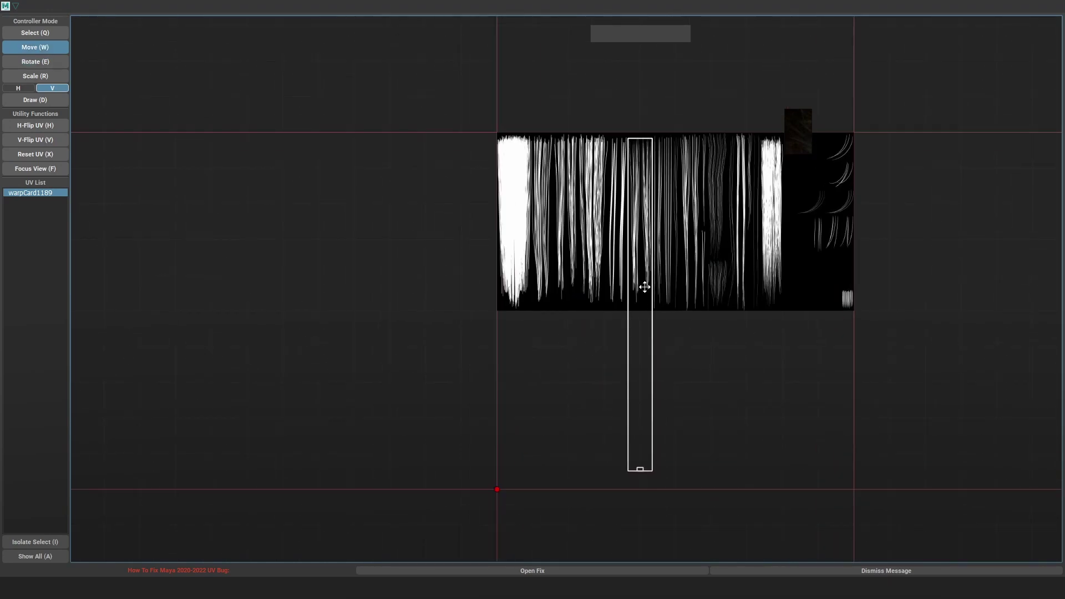
{"action": "left_click", "coordinate": [993, 6]}
- Inspect the card's strand direction from several angles and compare it with the strand blocks in FiberShop
{"action": "left_click_drag", "start_coordinate": [837, 260], "coordinate": [945, 249], "text": "alt"}
{"action": "key", "text": "alt+Tab"}
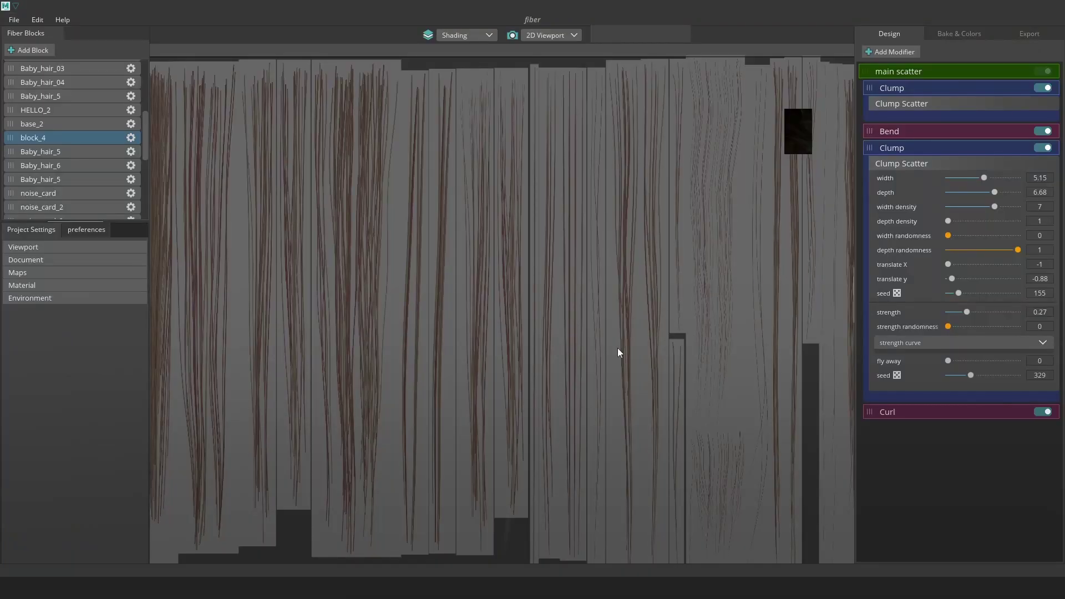
{"action": "key", "text": "alt+Tab"}
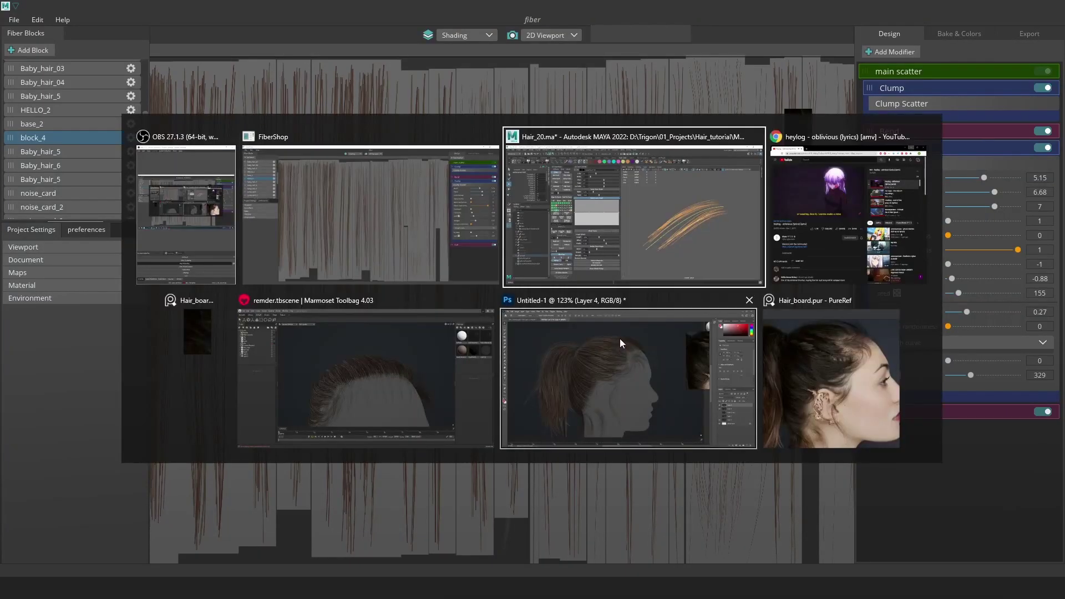
{"action": "left_click_drag", "start_coordinate": [718, 328], "coordinate": [633, 340], "text": "alt"}
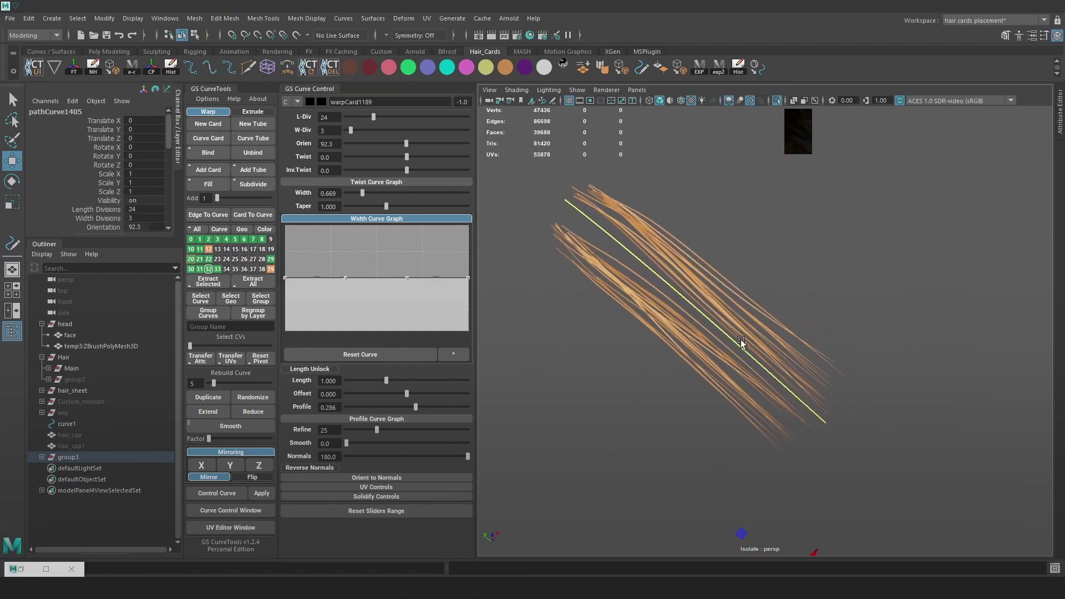
{"action": "left_click_drag", "start_coordinate": [738, 345], "coordinate": [724, 247], "text": "alt"}
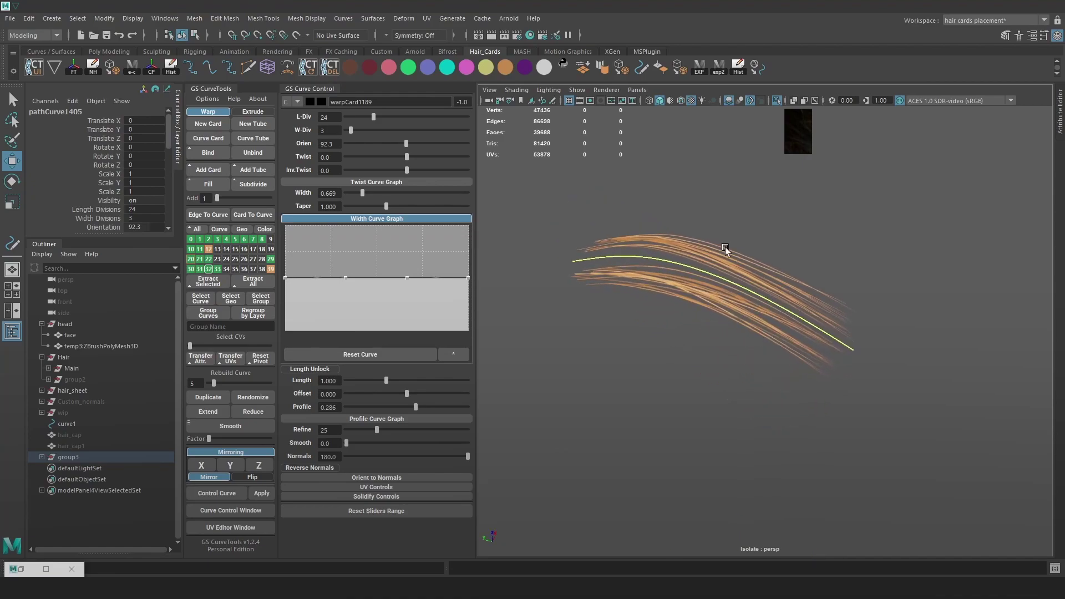
- Reopen the UV editor for the card, and shrink and place its window so the card stays visible in the viewport
{"action": "left_click", "coordinate": [236, 526]}
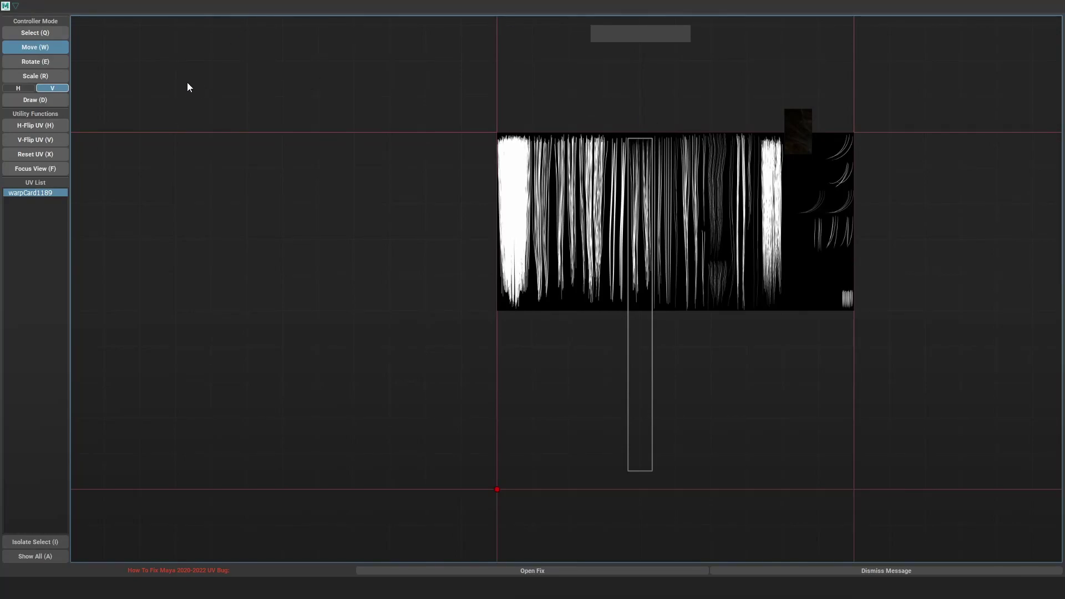
{"action": "left_click_drag", "start_coordinate": [105, 11], "coordinate": [831, 220]}
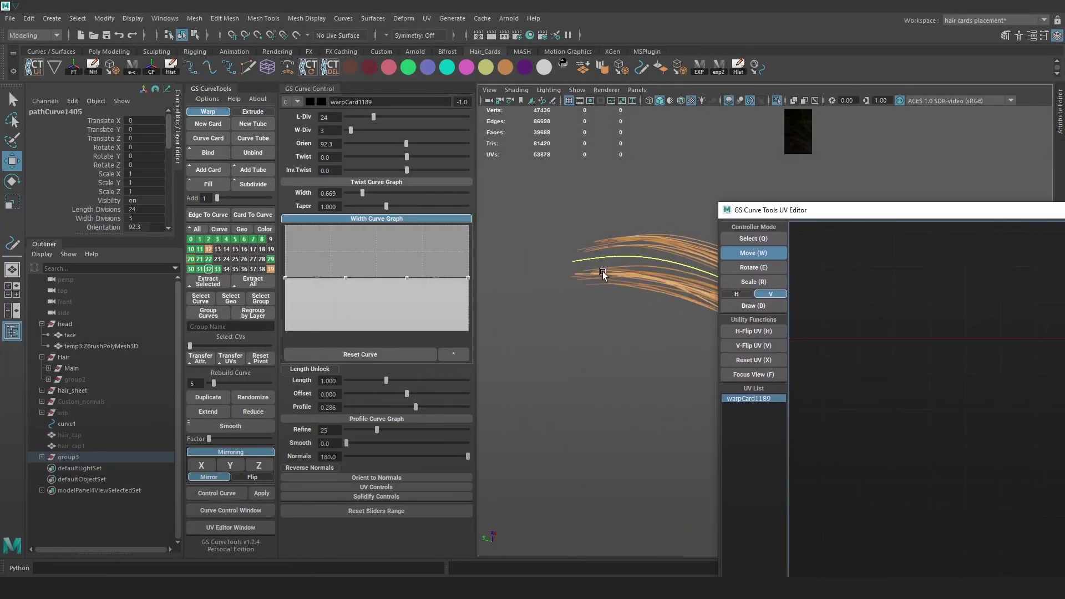
{"action": "left_click_drag", "start_coordinate": [733, 202], "coordinate": [234, 132]}
{"action": "left_click_drag", "start_coordinate": [783, 117], "coordinate": [395, 308]}
{"action": "left_click_drag", "start_coordinate": [300, 314], "coordinate": [373, 189]}
- Try shifting the UV frame slightly sideways and along the middle strands while watching the card in the viewport
{"action": "scroll", "coordinate": [324, 279], "scroll_direction": "down", "scroll_amount": 1}
{"action": "left_click", "coordinate": [325, 262]}
{"action": "left_click_drag", "start_coordinate": [325, 262], "coordinate": [327, 243]}
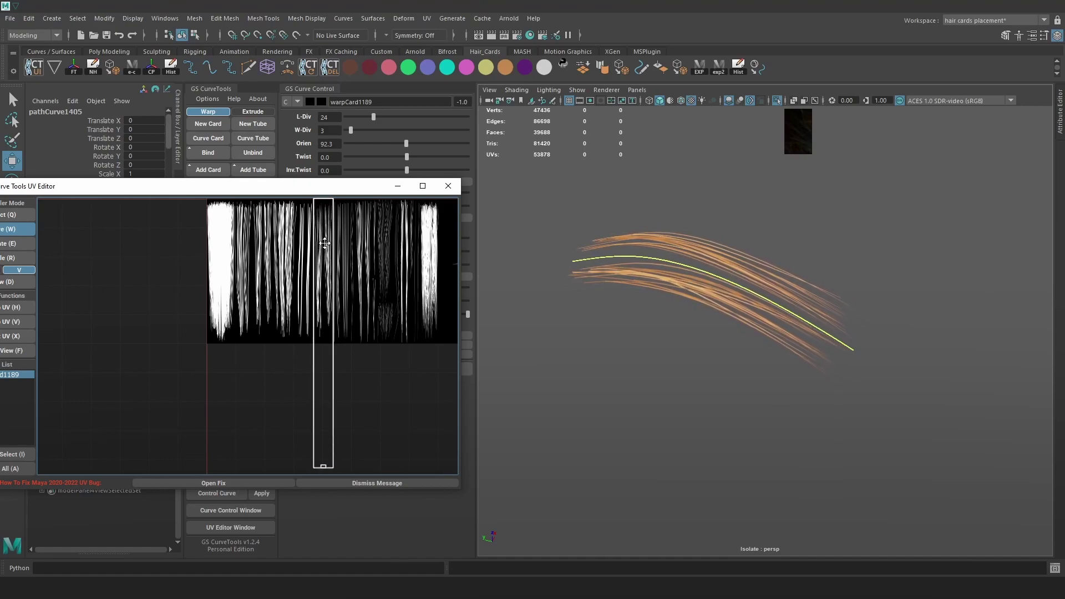
{"action": "left_click_drag", "start_coordinate": [326, 396], "coordinate": [332, 197]}
{"action": "middle_click_drag", "start_coordinate": [346, 259], "coordinate": [345, 306]}
{"action": "left_click_drag", "start_coordinate": [332, 292], "coordinate": [332, 314]}
{"action": "left_click", "coordinate": [887, 292]}
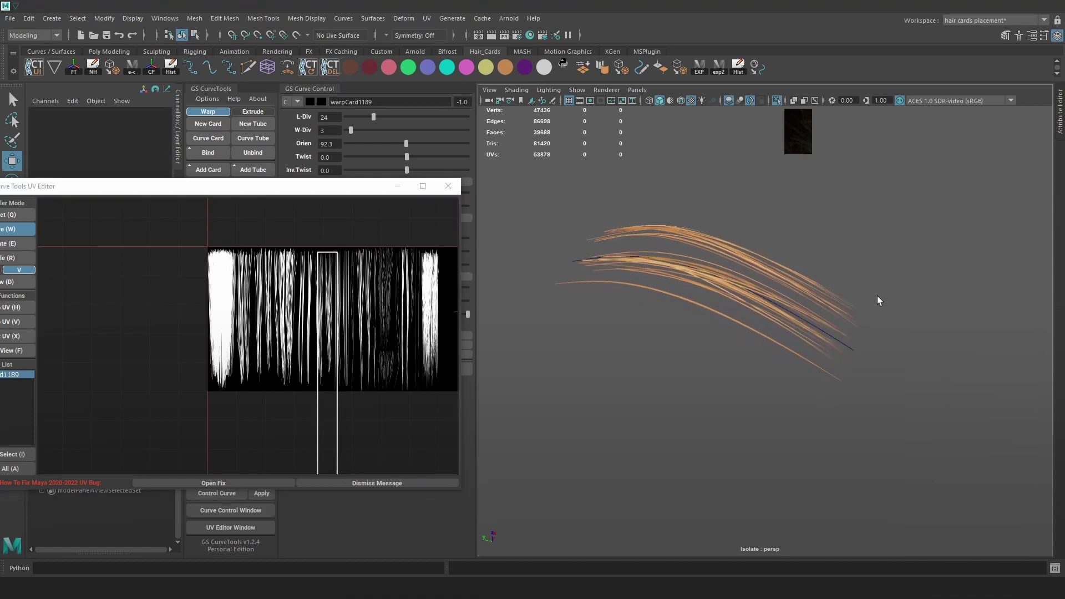
- Minimize the UV editor and, with the card's path curve selected, set the mirroring mode to Flip
{"action": "left_click", "coordinate": [737, 287]}
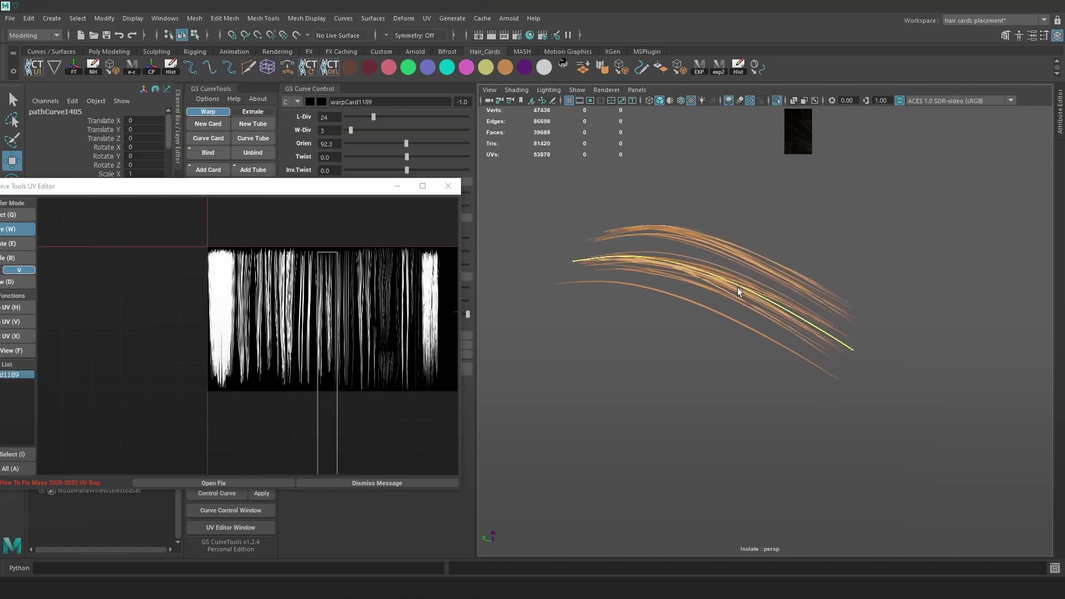
{"action": "left_click", "coordinate": [397, 186]}
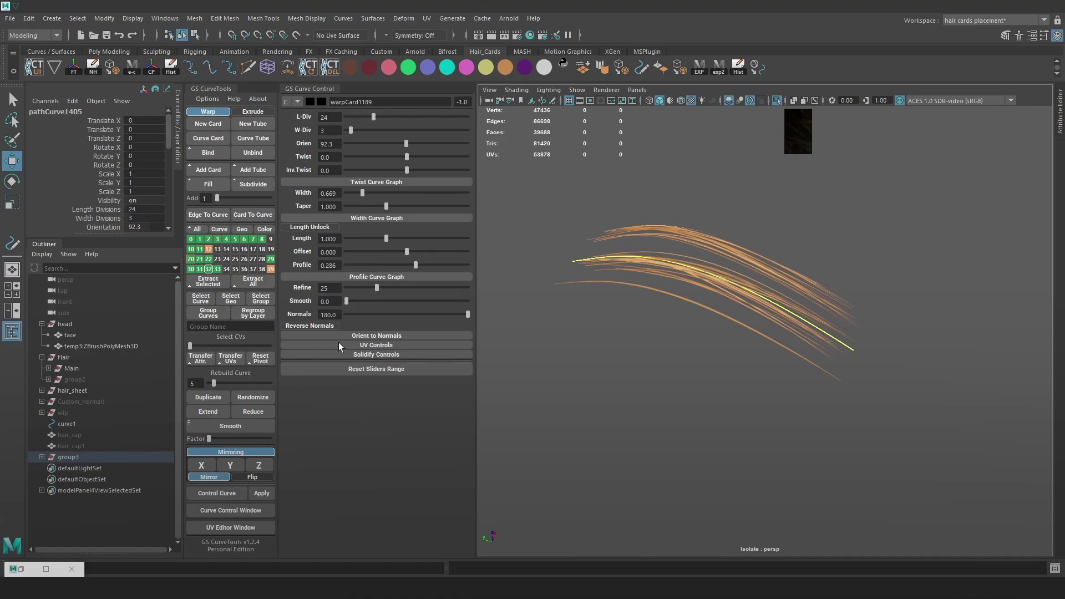
{"action": "scroll", "coordinate": [687, 287], "scroll_direction": "down", "scroll_amount": 3}
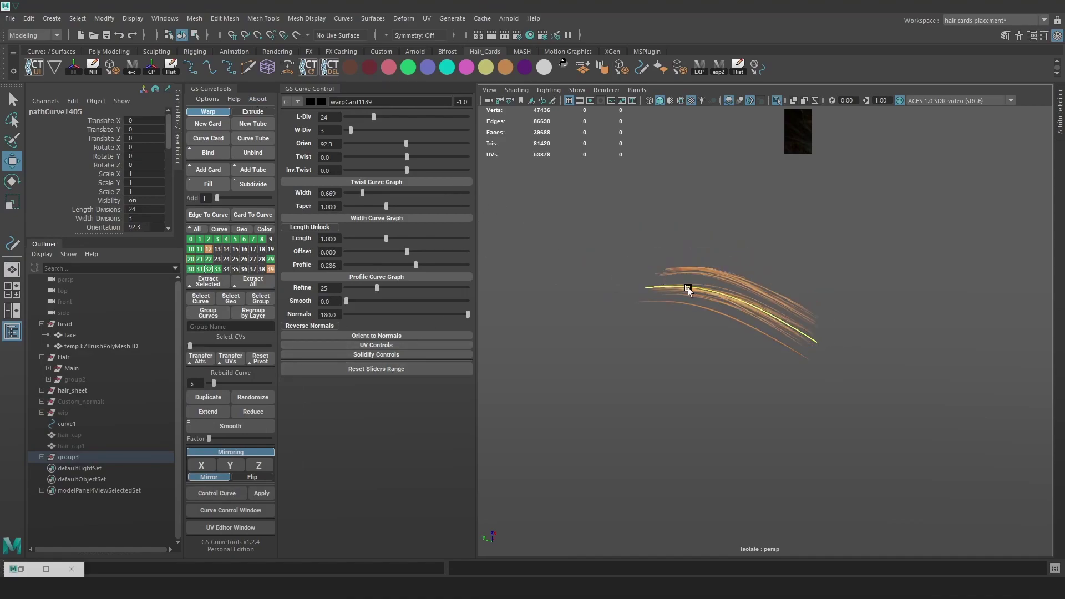
{"action": "left_click", "coordinate": [774, 261]}
{"action": "left_click", "coordinate": [764, 312]}
{"action": "left_click", "coordinate": [252, 477]}
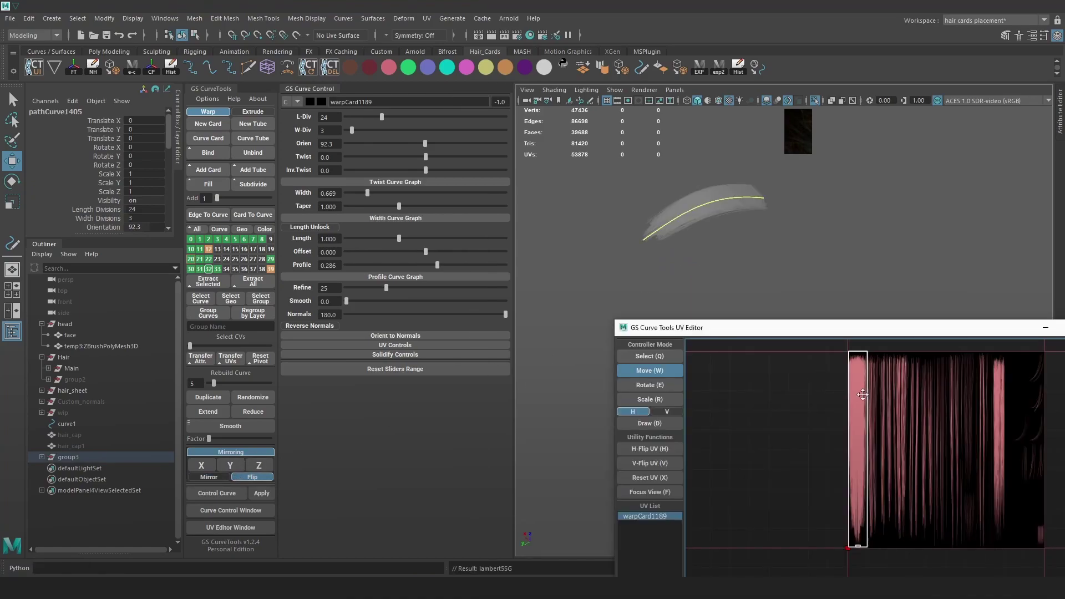
- Try the card's UV frame rotated 180 degrees over the dense first strand block of the texture
{"action": "left_click", "coordinate": [649, 385]}
{"action": "left_click_drag", "start_coordinate": [865, 388], "coordinate": [849, 500]}
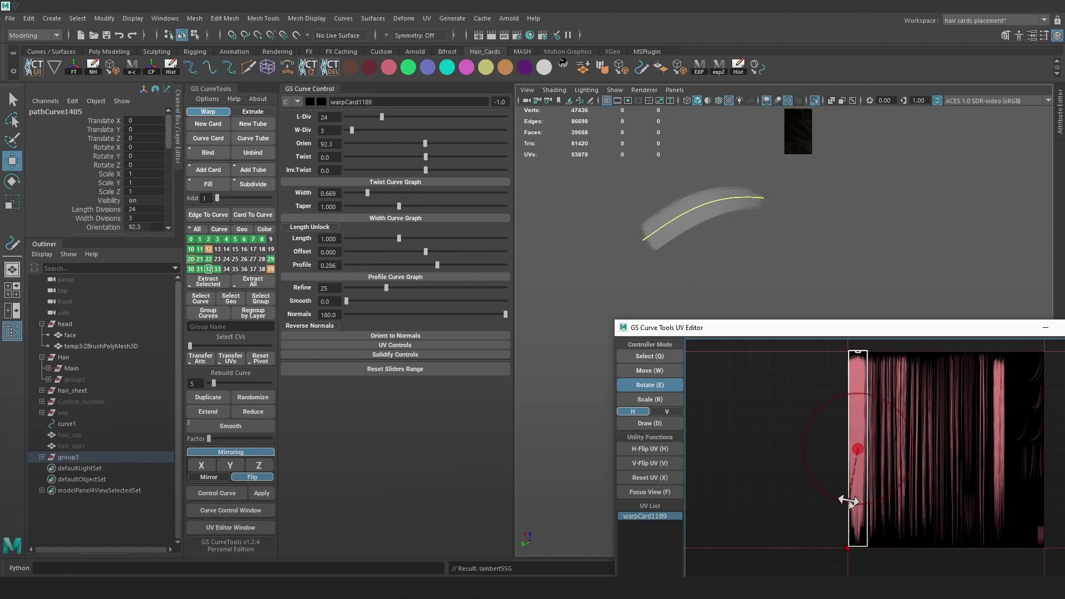
{"action": "key", "text": "w"}
{"action": "left_click_drag", "start_coordinate": [865, 390], "coordinate": [865, 391]}
{"action": "left_click_drag", "start_coordinate": [772, 238], "coordinate": [822, 262], "text": "alt"}
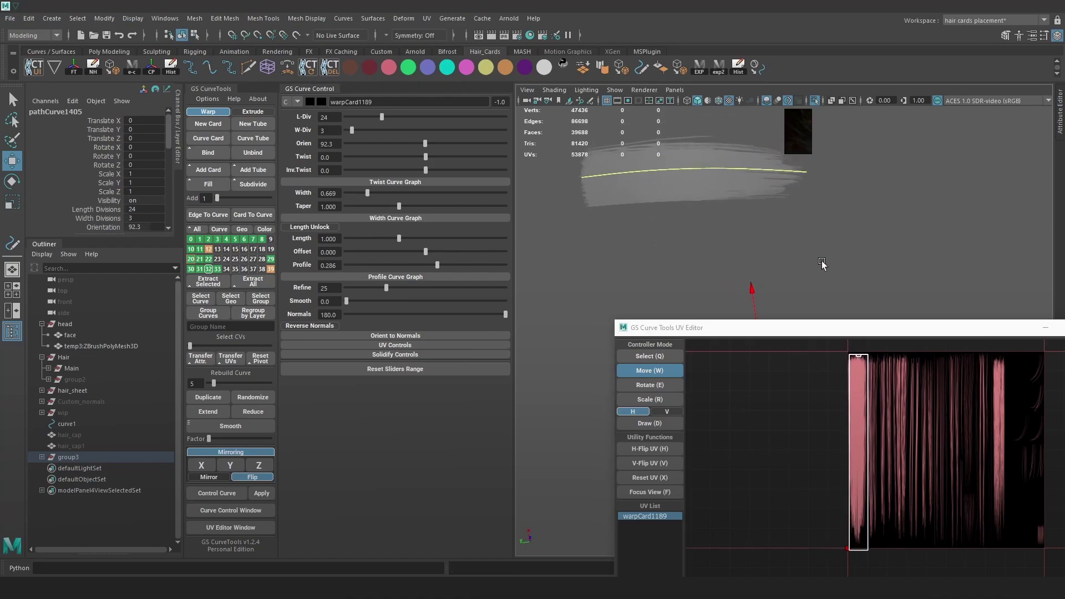
{"action": "left_click_drag", "start_coordinate": [868, 433], "coordinate": [864, 428]}
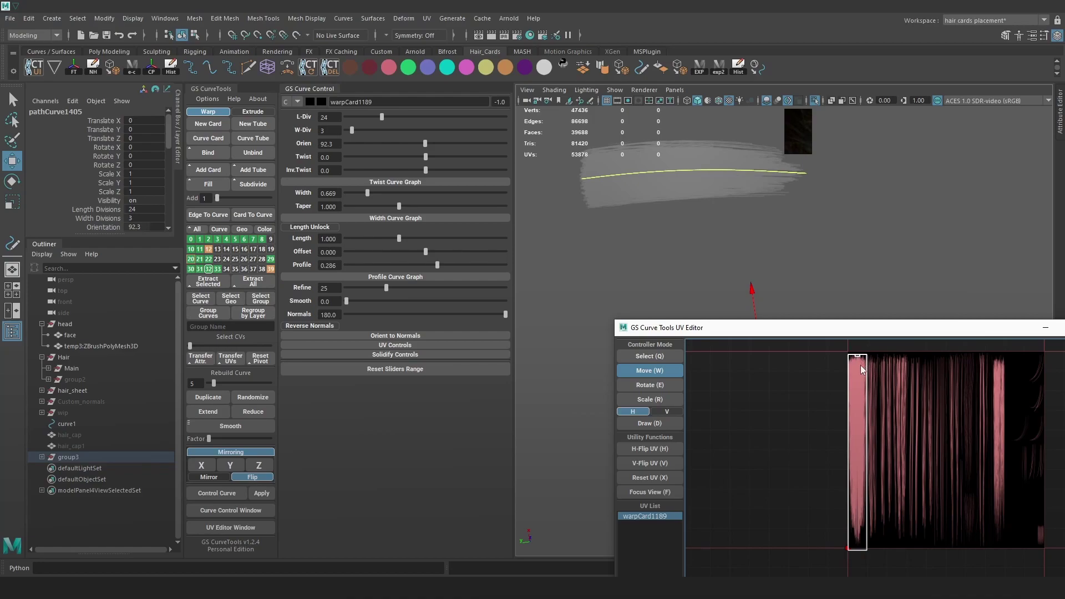
- Rotate the UV frame back by 180 degrees and place it over the thin strand clumps in the middle of the texture
{"action": "key", "text": "e"}
{"action": "left_click_drag", "start_coordinate": [862, 370], "coordinate": [932, 498]}
{"action": "key", "text": "w"}
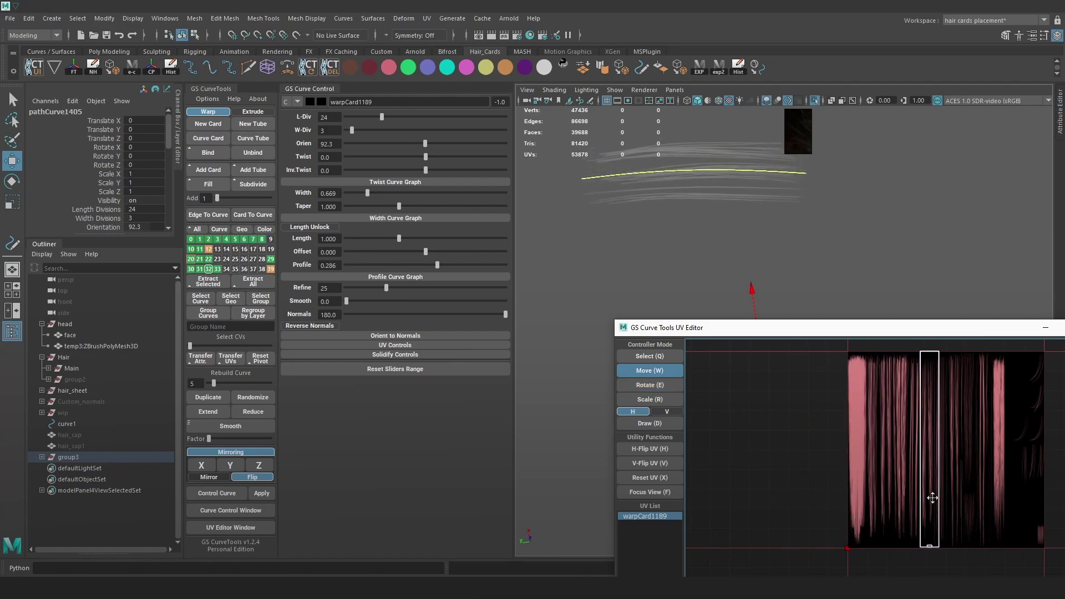
{"action": "scroll", "coordinate": [930, 368], "scroll_direction": "up", "scroll_amount": 3}
{"action": "left_click_drag", "start_coordinate": [961, 332], "coordinate": [737, 212]}
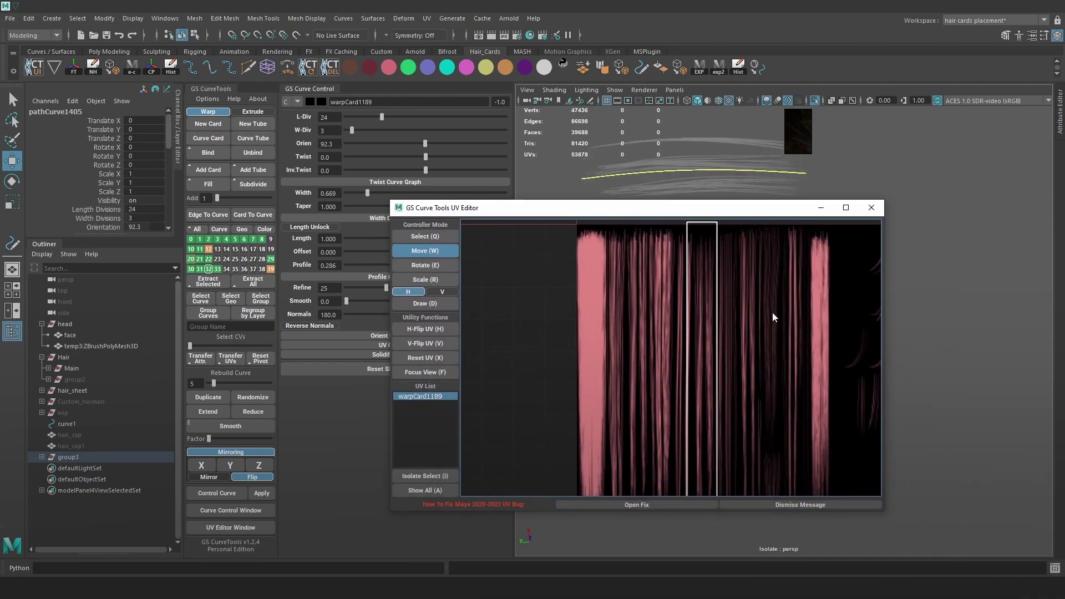
{"action": "scroll", "coordinate": [770, 319], "scroll_direction": "down", "scroll_amount": 5}
{"action": "scroll", "coordinate": [748, 366], "scroll_direction": "up", "scroll_amount": 3}
{"action": "left_click_drag", "start_coordinate": [735, 378], "coordinate": [739, 379]}
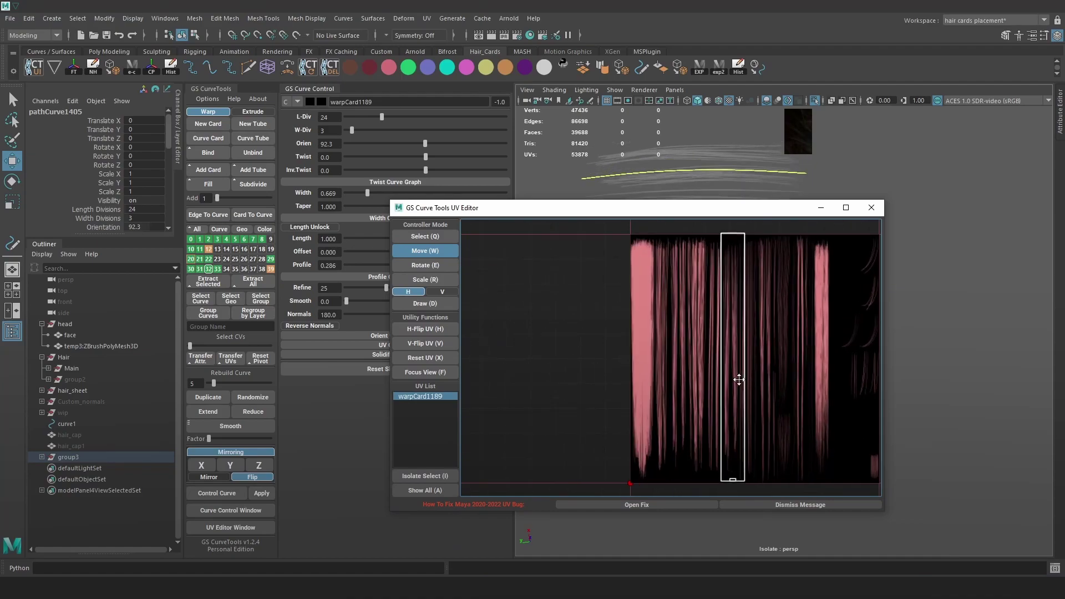
- Narrow the UV frame horizontally to fit the thin strand clumps, and minimize the UV editor
{"action": "key", "text": "r"}
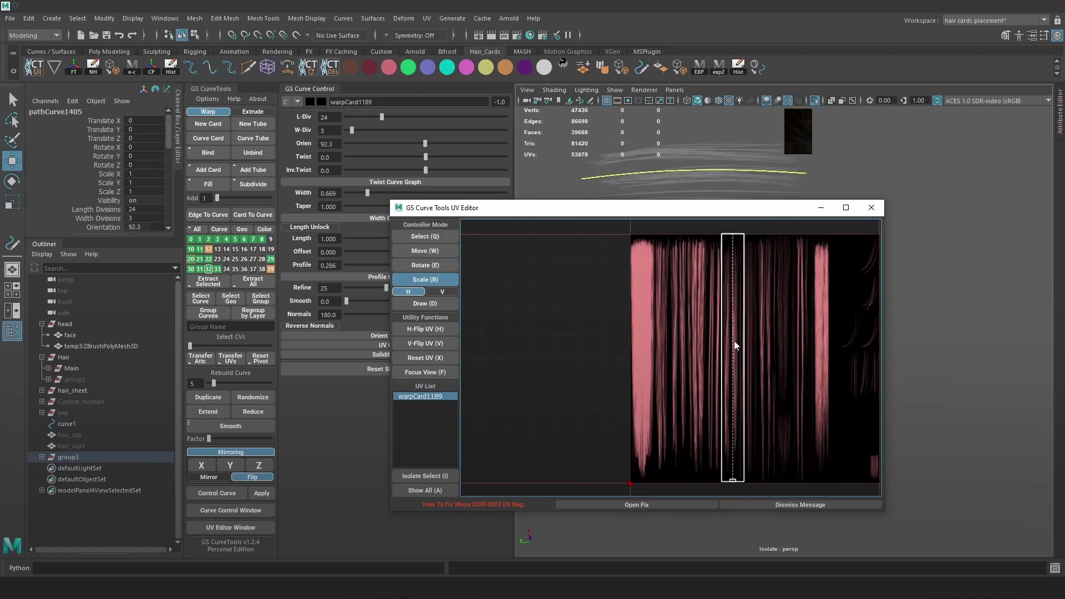
{"action": "key", "text": "r"}
{"action": "left_click_drag", "start_coordinate": [731, 316], "coordinate": [733, 328]}
{"action": "key", "text": "w"}
{"action": "left_click", "coordinate": [821, 208]}
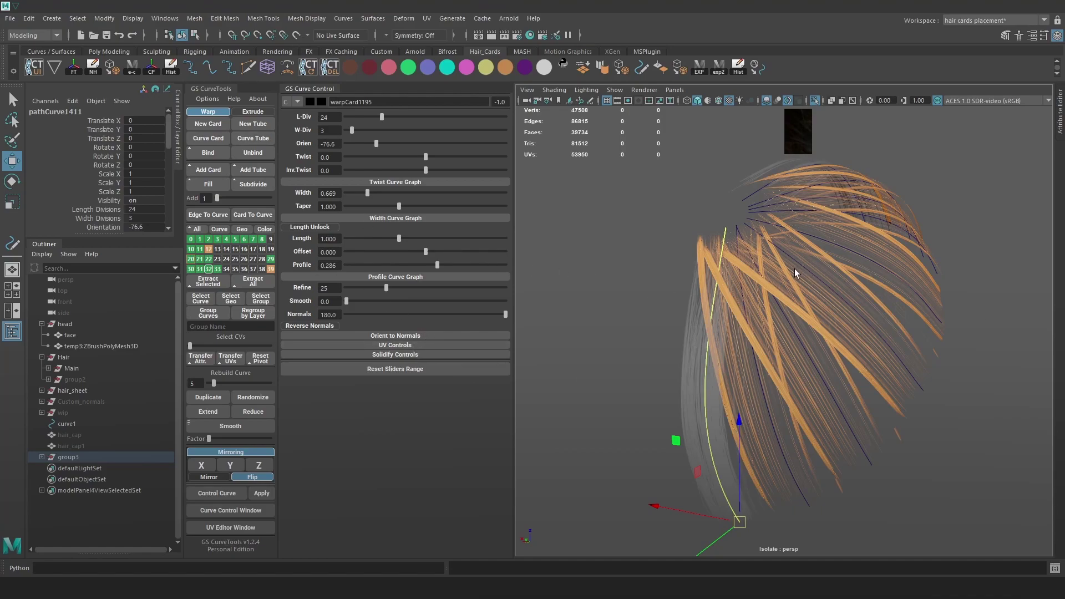
- Select the path curves of the lower and middle hair cards one after another and reset their pivots to check direction
{"action": "left_click_drag", "start_coordinate": [796, 269], "coordinate": [794, 269], "text": "alt"}
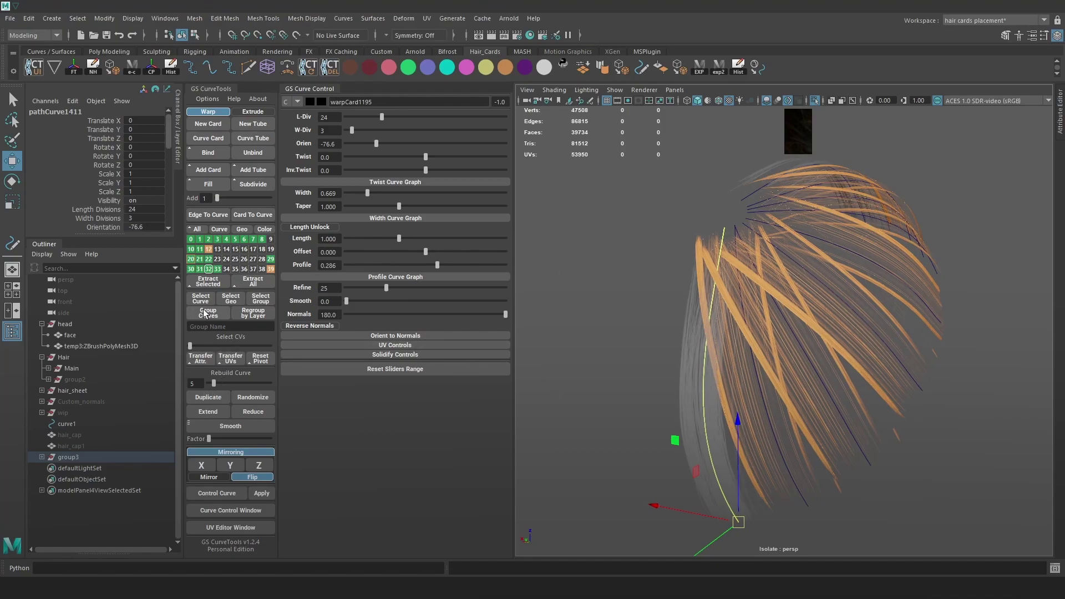
{"action": "middle_click_drag", "start_coordinate": [876, 471], "coordinate": [854, 457], "text": "alt"}
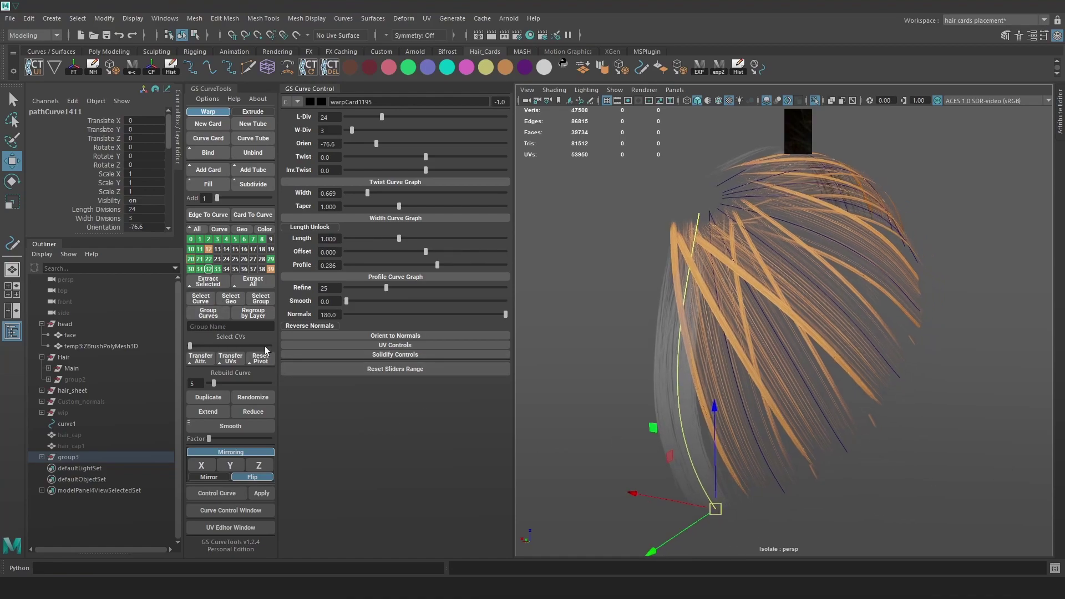
{"action": "left_click", "coordinate": [766, 442]}
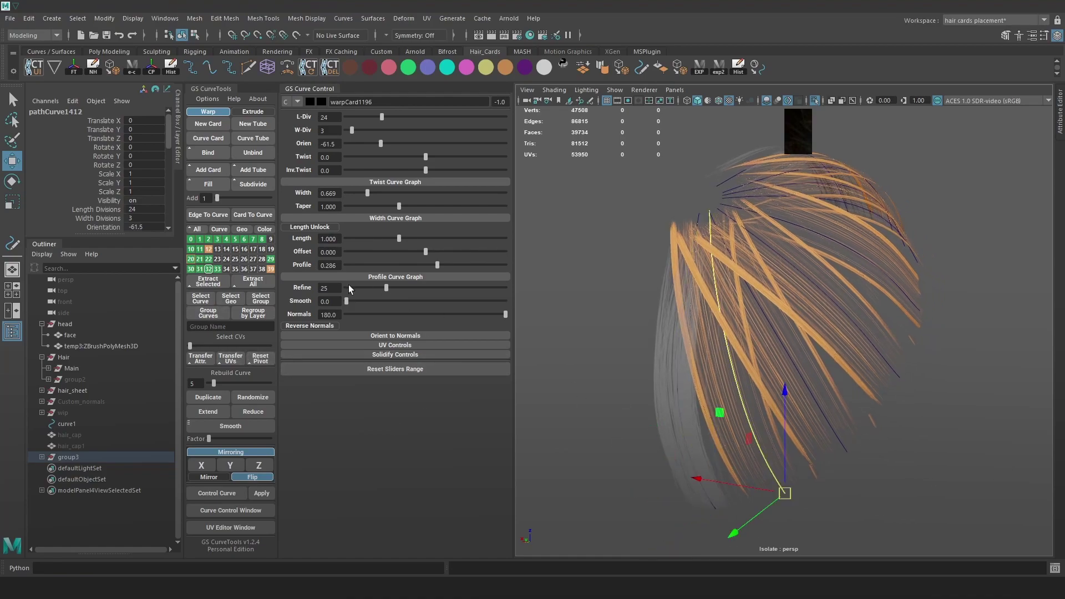
{"action": "left_click", "coordinate": [814, 458]}
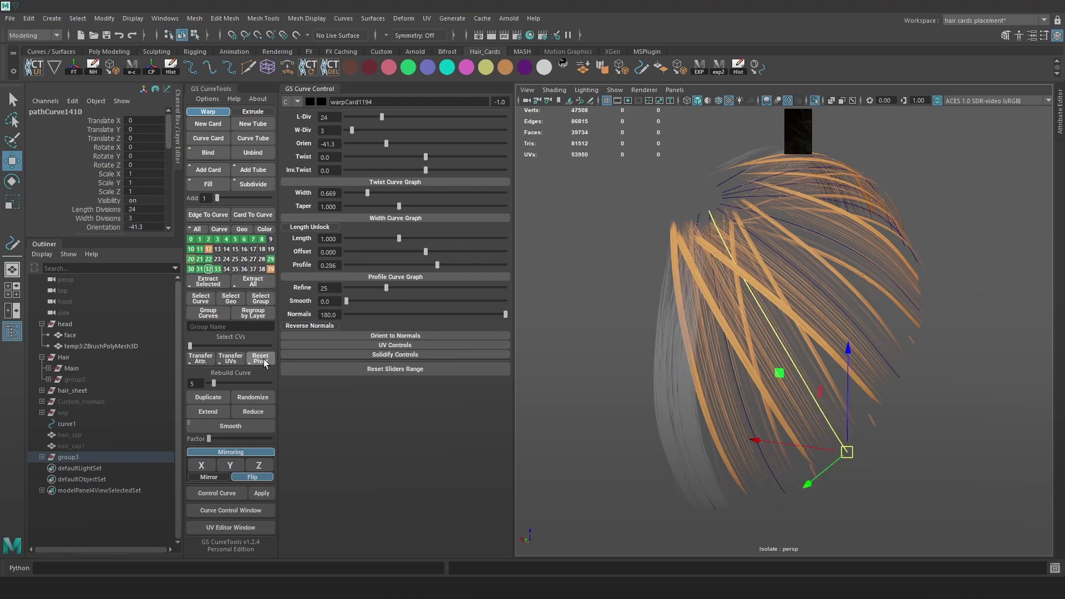
{"action": "left_click_drag", "start_coordinate": [888, 370], "coordinate": [860, 375], "text": "alt"}
{"action": "left_click", "coordinate": [843, 391]}
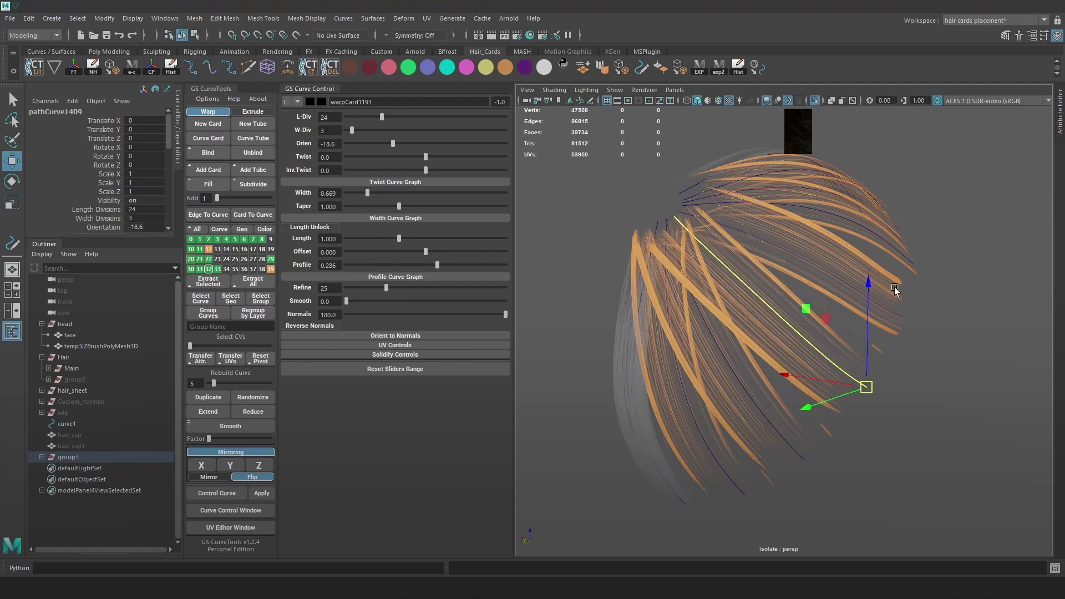
{"action": "left_click", "coordinate": [806, 314]}
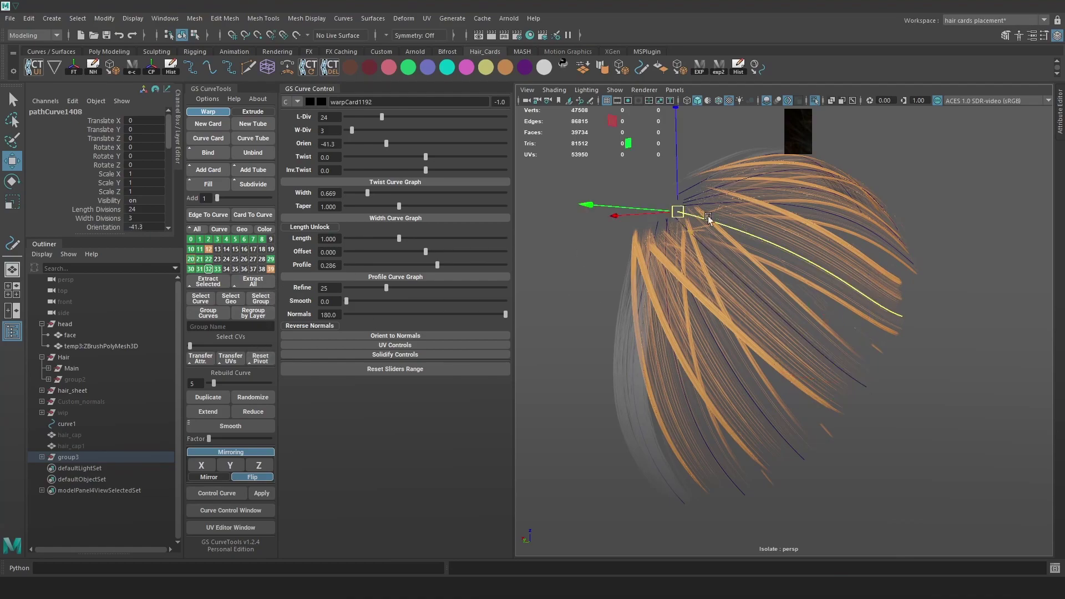
- Select the path curves of the upper hair cards and reset their pivots to compare their directions
{"action": "left_click_drag", "start_coordinate": [654, 233], "coordinate": [791, 239], "text": "alt"}
{"action": "left_click", "coordinate": [781, 272]}
{"action": "left_click", "coordinate": [264, 357]}
{"action": "left_click_drag", "start_coordinate": [792, 200], "coordinate": [766, 214]}
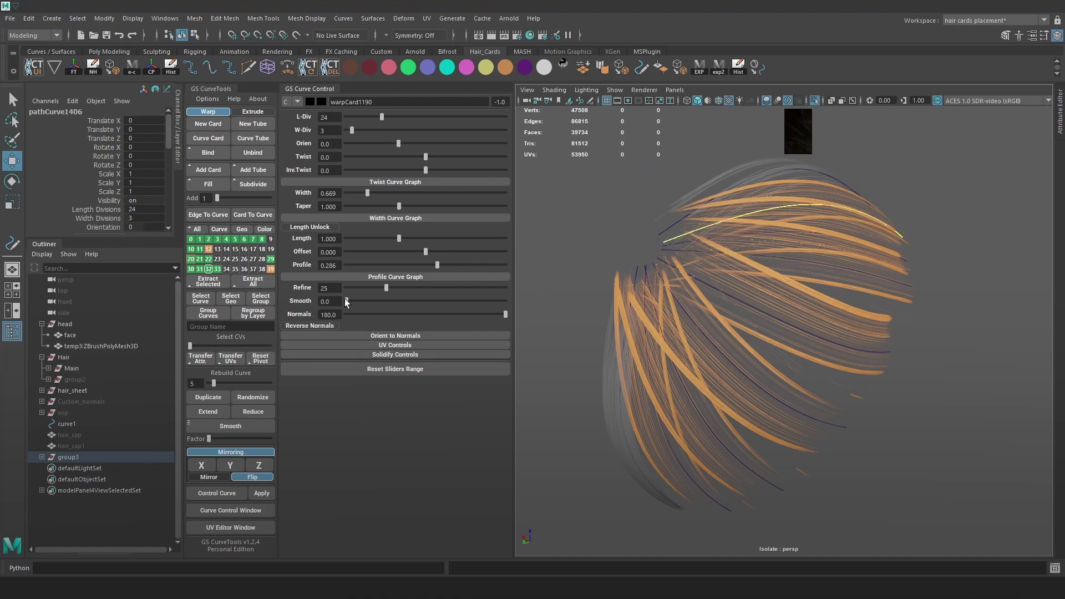
{"action": "left_click", "coordinate": [261, 358]}
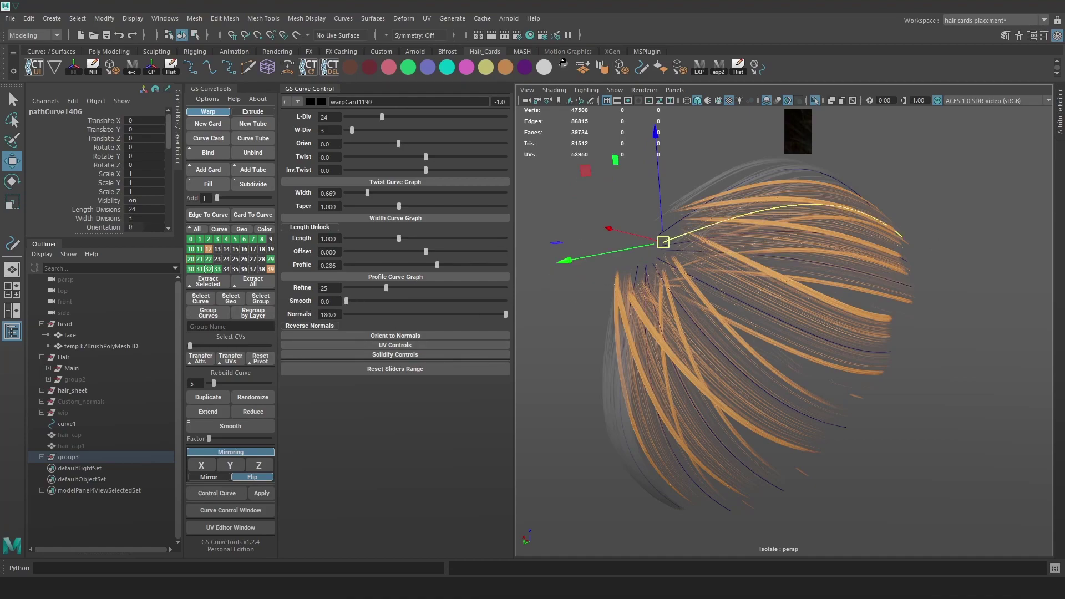
- In wireframe display, select the path curves of the upper cards whose pivots lie at the crown and reverse their direction
{"action": "key", "text": "4"}
{"action": "left_click", "coordinate": [806, 295]}
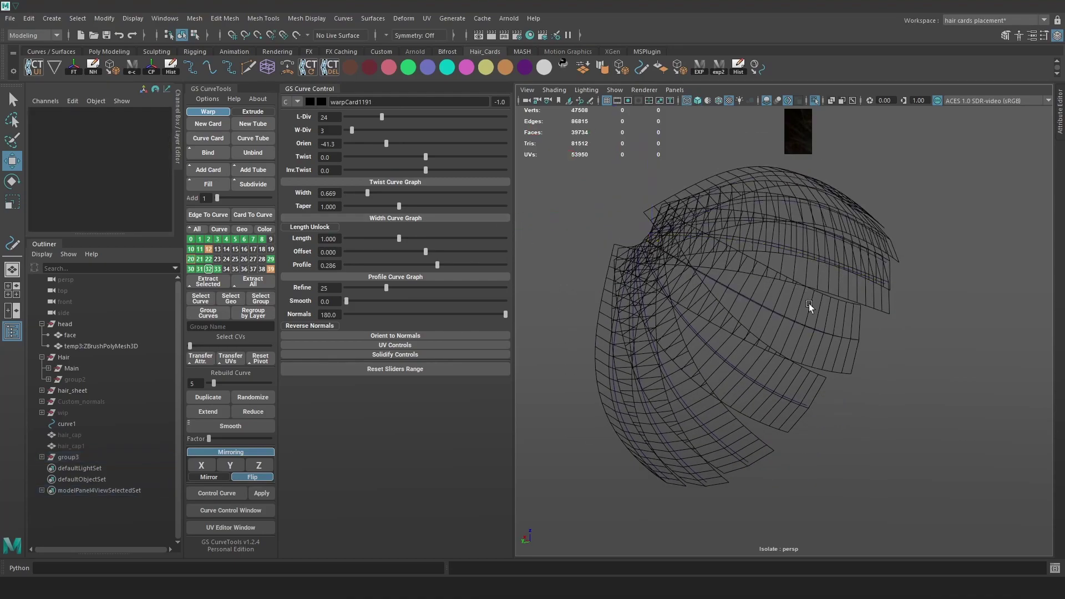
{"action": "left_click_drag", "start_coordinate": [771, 191], "coordinate": [770, 215]}
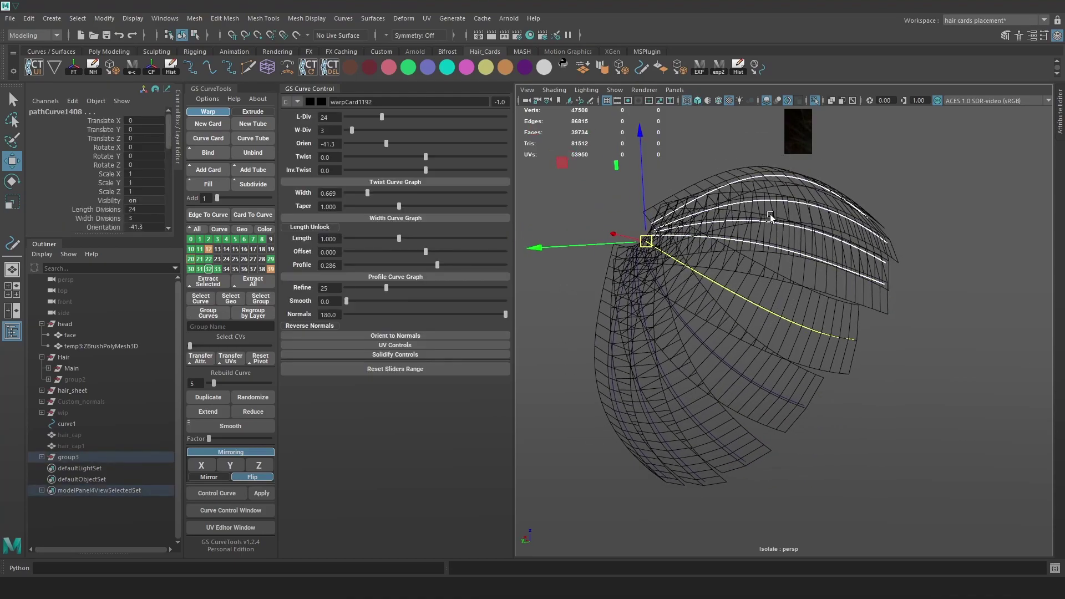
{"action": "scroll", "coordinate": [769, 215], "scroll_direction": "up", "scroll_amount": 1}
{"action": "left_click", "coordinate": [338, 19]}
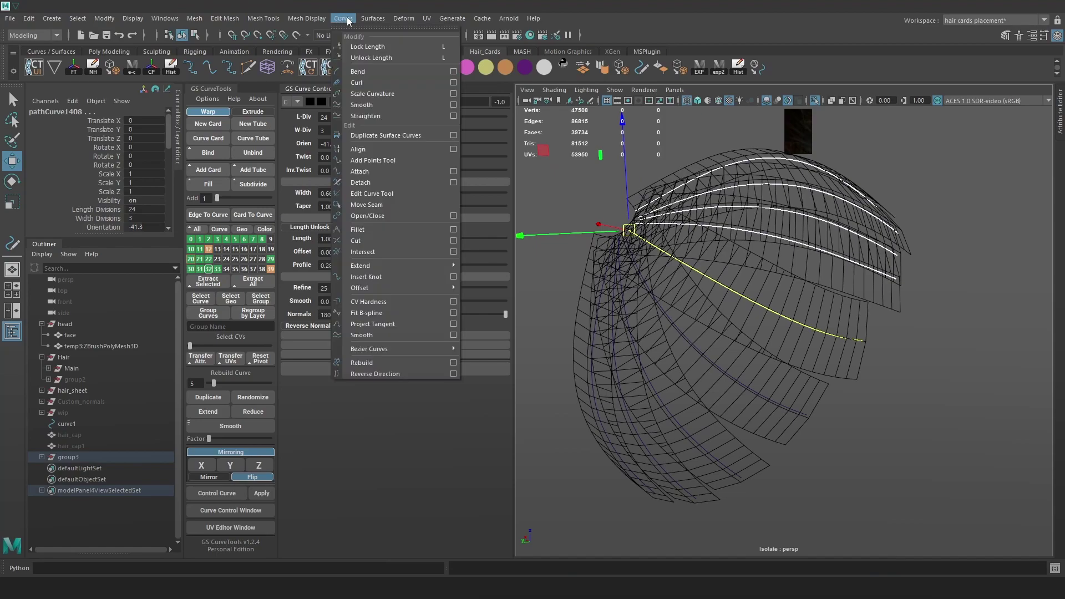
{"action": "left_click", "coordinate": [371, 372]}
- Reset the pivots of the reversed path curves so they sit at the curves' outer ends
{"action": "left_click", "coordinate": [775, 308]}
{"action": "left_click", "coordinate": [260, 360]}
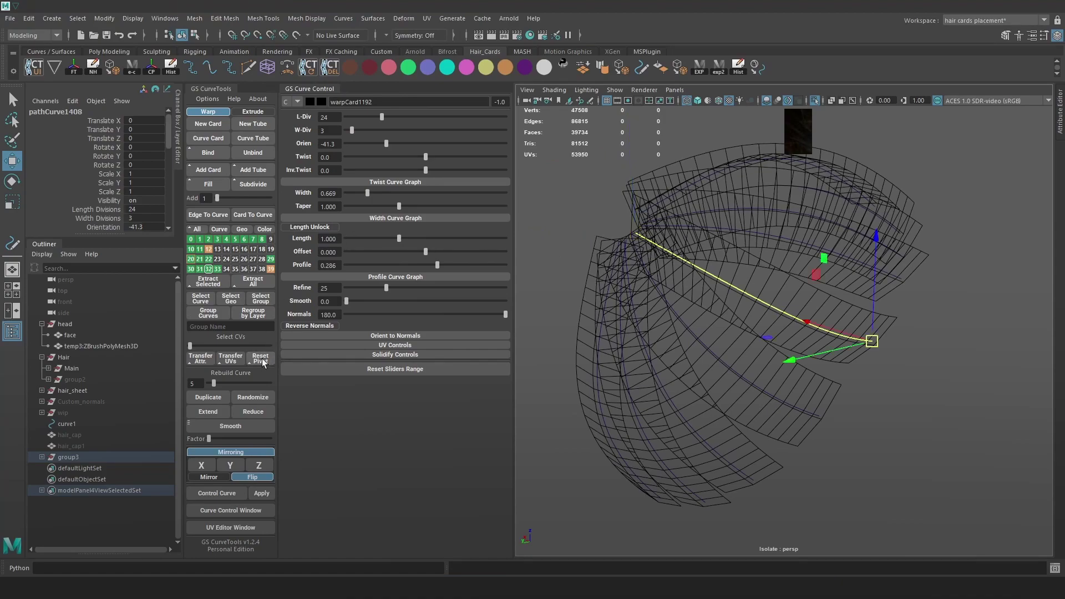
{"action": "left_click", "coordinate": [782, 238]}
{"action": "left_click", "coordinate": [259, 359]}
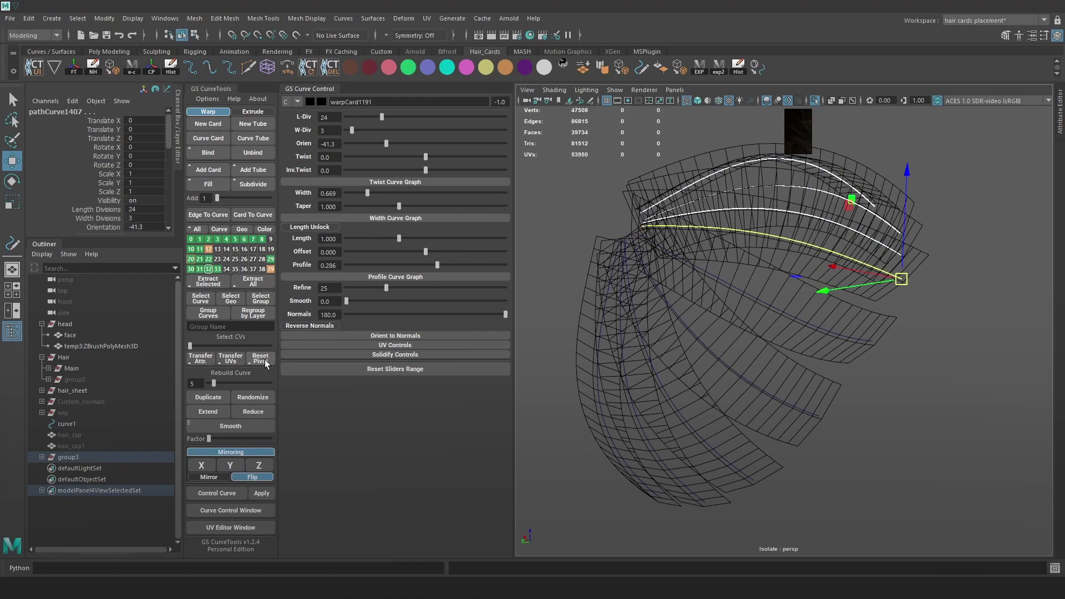
{"action": "left_click", "coordinate": [835, 223]}
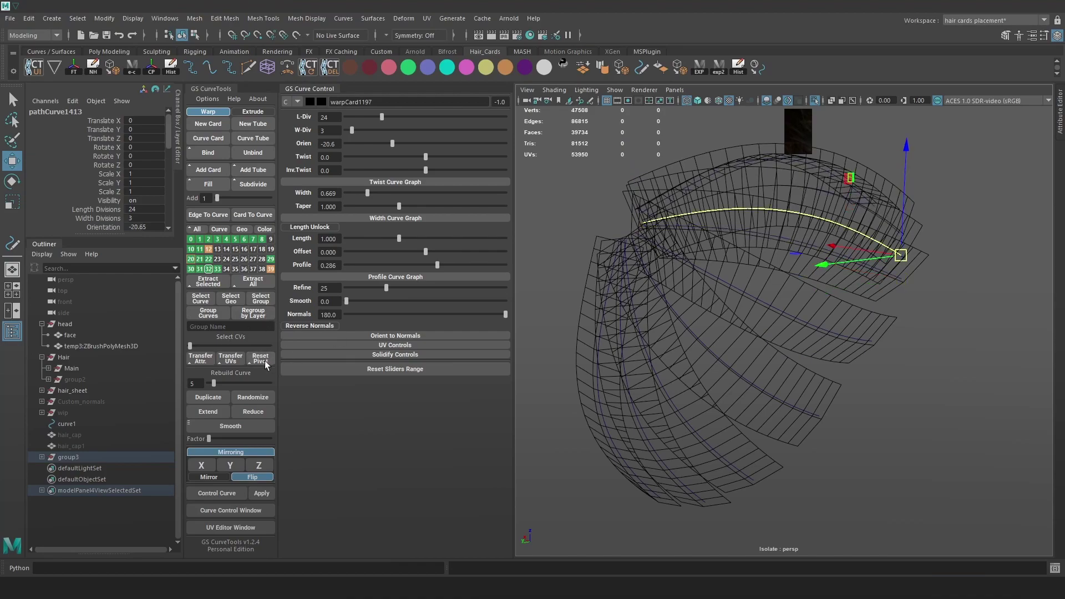
- With the topmost card's path curve selected, add the Reverse Direction command to the Hair_Cards shelf
{"action": "left_click", "coordinate": [781, 188]}
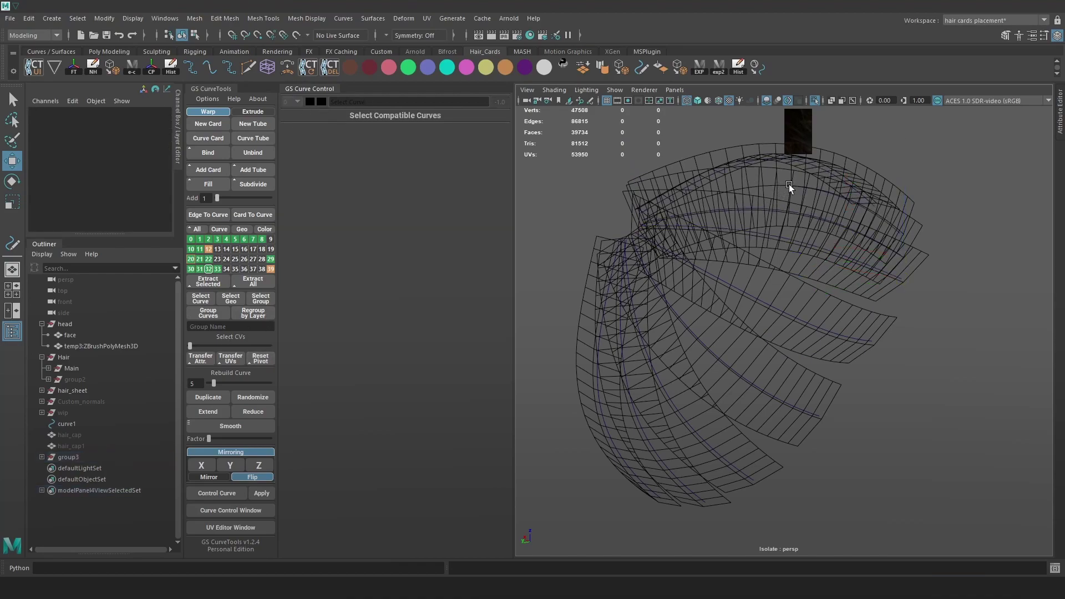
{"action": "left_click", "coordinate": [788, 186]}
{"action": "left_click", "coordinate": [719, 168]}
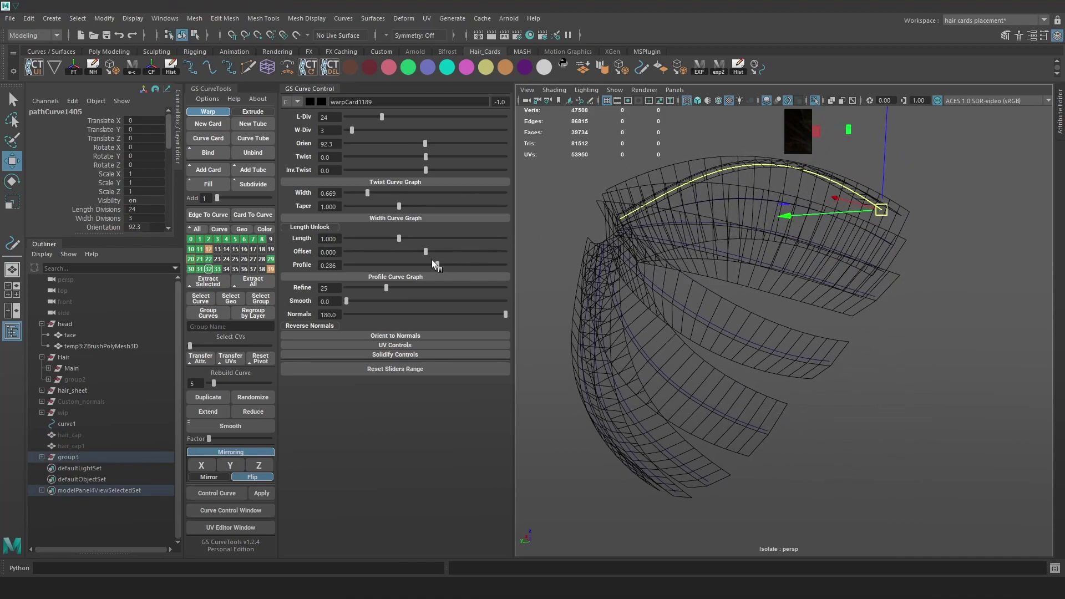
{"action": "left_click", "coordinate": [343, 19]}
{"action": "left_click", "coordinate": [405, 375], "text": "ctrl+shift"}
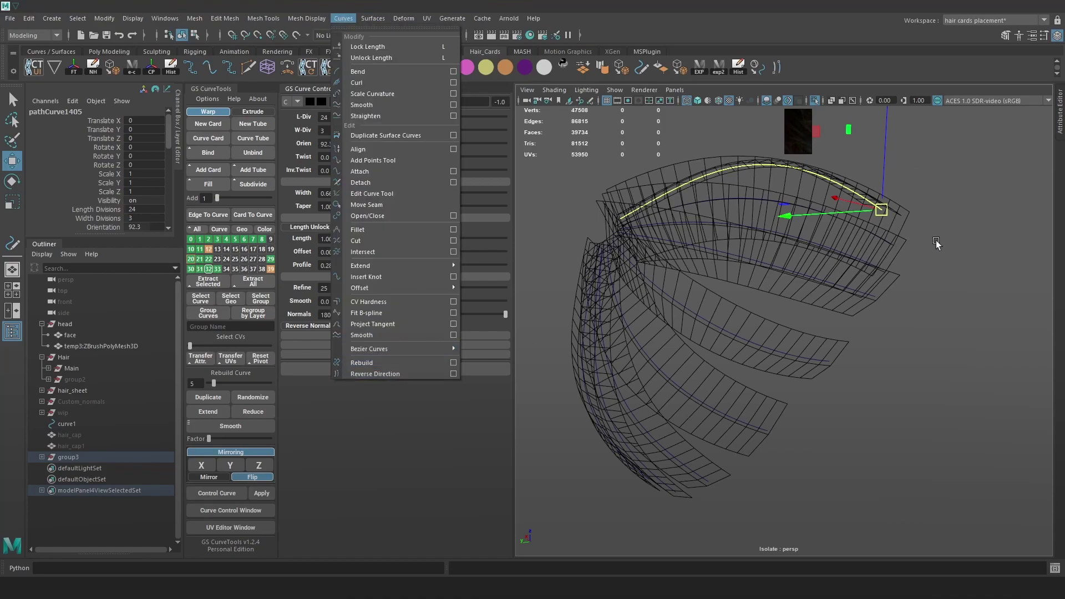
- Return to textured display and set the topmost card's orientation to 69.6
{"action": "scroll", "coordinate": [942, 259], "scroll_direction": "up", "scroll_amount": 1}
{"action": "middle_click_drag", "start_coordinate": [728, 213], "coordinate": [731, 244], "text": "alt"}
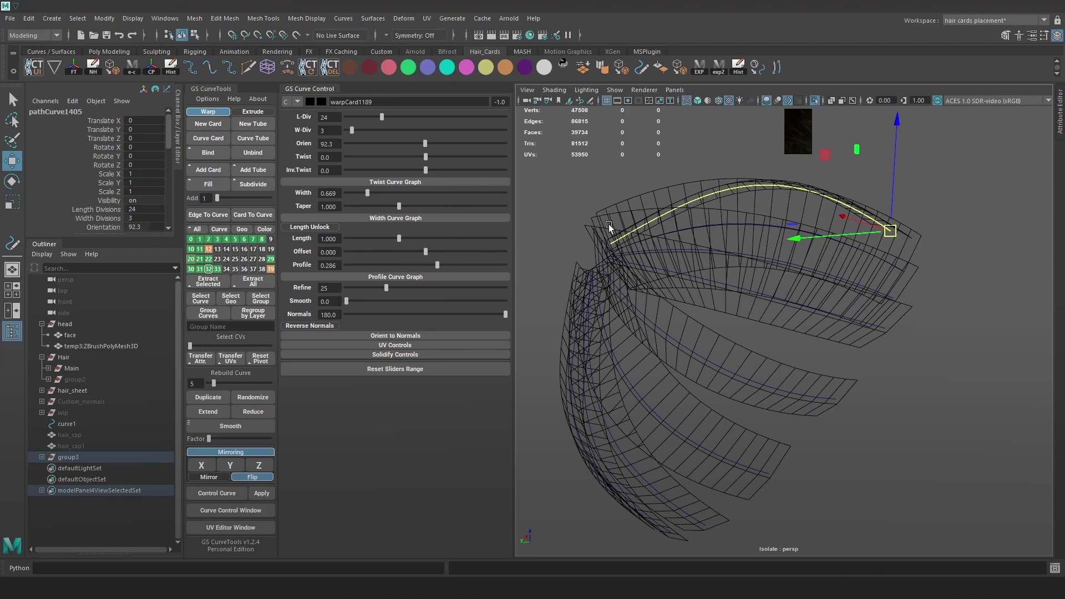
{"action": "scroll", "coordinate": [788, 243], "scroll_direction": "up", "scroll_amount": 1}
{"action": "key", "text": "6"}
{"action": "middle_click_drag", "start_coordinate": [786, 216], "coordinate": [786, 228], "text": "alt"}
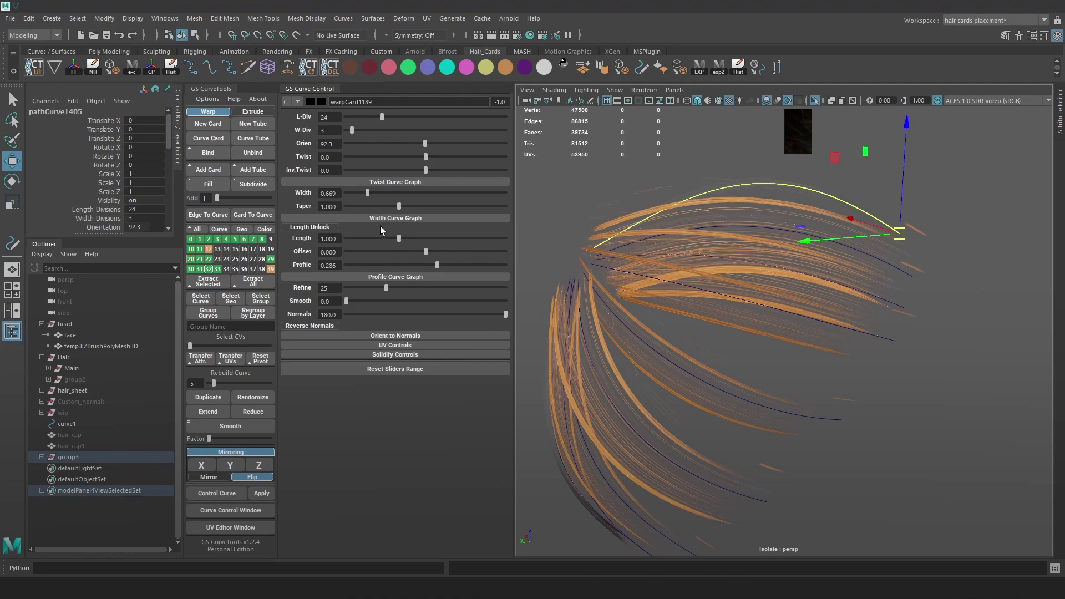
{"action": "left_click_drag", "start_coordinate": [411, 143], "coordinate": [419, 144]}
{"action": "left_click_drag", "start_coordinate": [834, 263], "coordinate": [748, 283], "text": "alt"}
- Open the UV editor for the topmost card and rotate its UV frame 180 degrees
{"action": "left_click", "coordinate": [254, 527]}
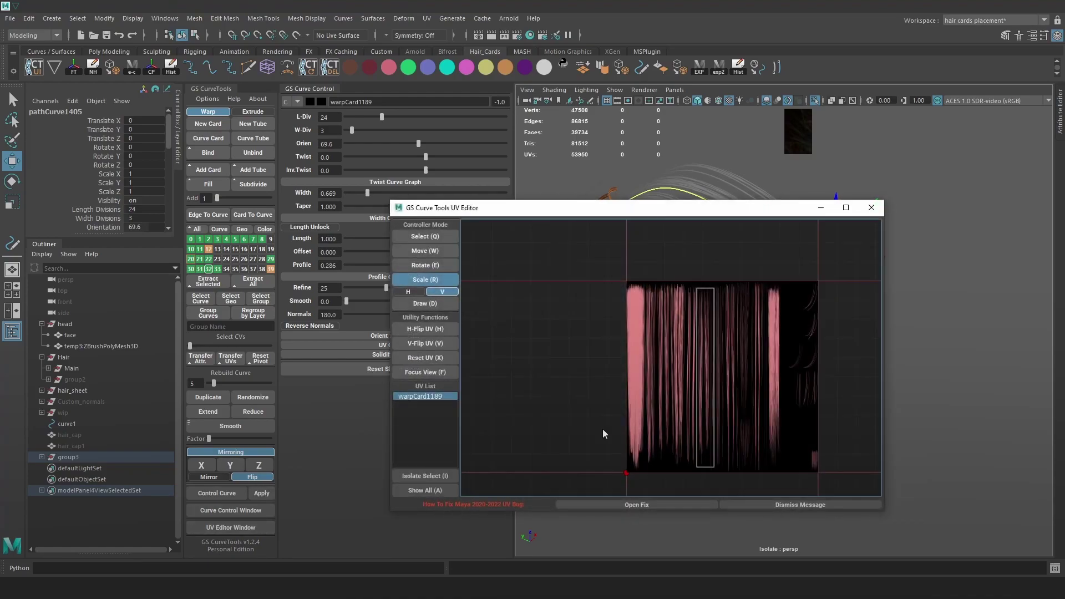
{"action": "key", "text": "w"}
{"action": "key", "text": "e"}
{"action": "left_click_drag", "start_coordinate": [707, 351], "coordinate": [706, 452]}
{"action": "scroll", "coordinate": [693, 333], "scroll_direction": "up", "scroll_amount": 4}
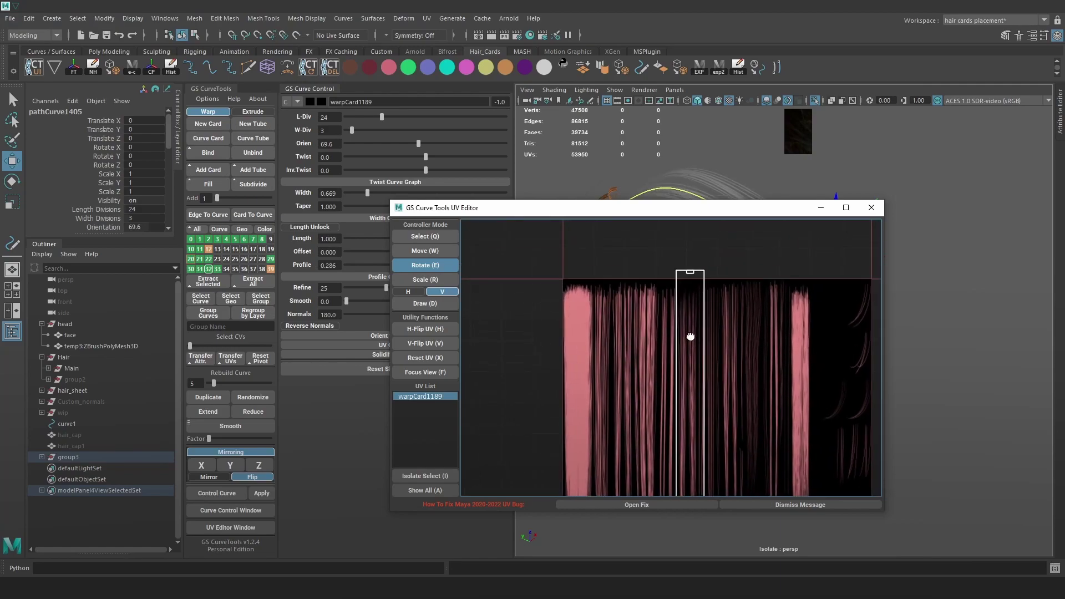
- Move the UV frame over the thin strand clumps, aligning its upper edge with the strand ends in the texture
{"action": "key", "text": "w"}
{"action": "left_click_drag", "start_coordinate": [697, 301], "coordinate": [702, 323]}
{"action": "scroll", "coordinate": [695, 311], "scroll_direction": "up", "scroll_amount": 3}
{"action": "key", "text": "r"}
{"action": "key", "text": "r"}
{"action": "key", "text": "w"}
{"action": "left_click_drag", "start_coordinate": [702, 325], "coordinate": [702, 326]}
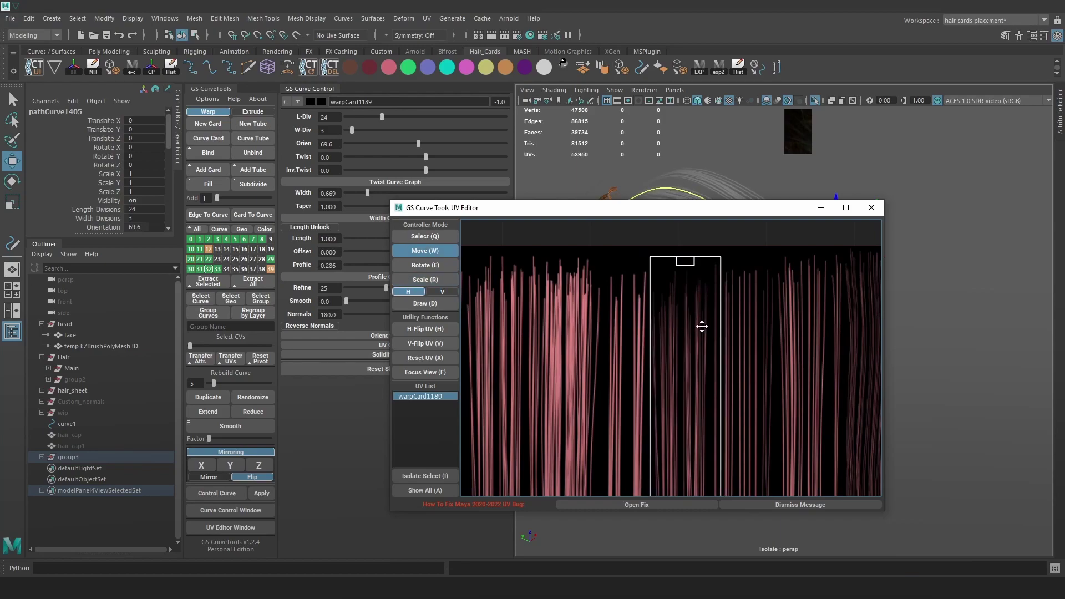
- Scale the UV frame so its lower edge fits the ends of the thin strands
{"action": "scroll", "coordinate": [702, 331], "scroll_direction": "down", "scroll_amount": 3}
{"action": "middle_click_drag", "start_coordinate": [691, 384], "coordinate": [697, 250]}
{"action": "middle_click_drag", "start_coordinate": [690, 444], "coordinate": [681, 291]}
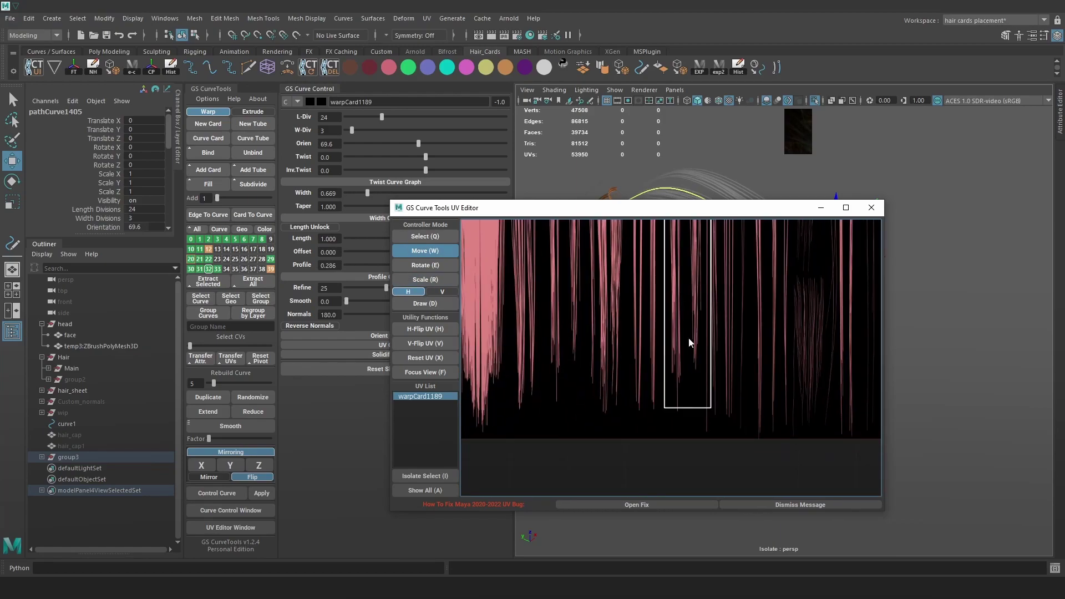
{"action": "key", "text": "r"}
{"action": "left_click_drag", "start_coordinate": [686, 377], "coordinate": [689, 379]}
{"action": "key", "text": "r"}
{"action": "left_click_drag", "start_coordinate": [691, 383], "coordinate": [692, 389]}
- Narrow the UV frame horizontally to fit around the thin strand clumps
{"action": "scroll", "coordinate": [712, 331], "scroll_direction": "up", "scroll_amount": 3}
{"action": "middle_click_drag", "start_coordinate": [713, 261], "coordinate": [716, 377]}
{"action": "scroll", "coordinate": [714, 383], "scroll_direction": "up", "scroll_amount": 3}
{"action": "key", "text": "r"}
{"action": "left_click_drag", "start_coordinate": [713, 387], "coordinate": [706, 379]}
{"action": "scroll", "coordinate": [699, 388], "scroll_direction": "down", "scroll_amount": 3}
{"action": "middle_click_drag", "start_coordinate": [702, 312], "coordinate": [706, 380]}
{"action": "left_click_drag", "start_coordinate": [706, 380], "coordinate": [699, 378]}
- Shift the narrowed UV frame onto the thin strands and check its fit along the full strand length
{"action": "scroll", "coordinate": [698, 374], "scroll_direction": "up", "scroll_amount": 2}
{"action": "key", "text": "w"}
{"action": "left_click_drag", "start_coordinate": [695, 368], "coordinate": [687, 388]}
{"action": "middle_click_drag", "start_coordinate": [687, 387], "coordinate": [677, 255]}
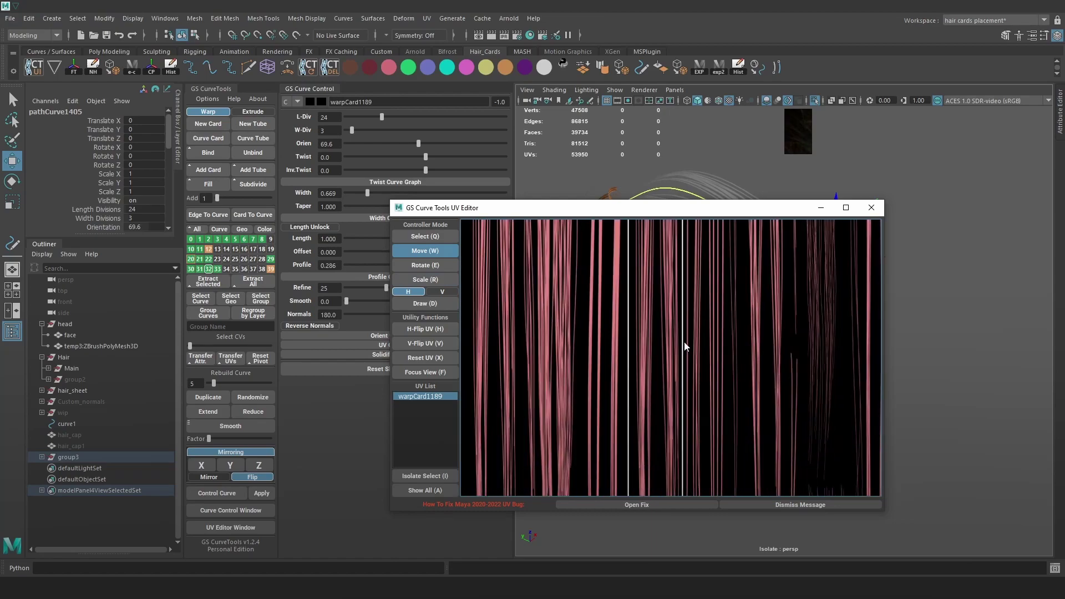
{"action": "middle_click_drag", "start_coordinate": [666, 444], "coordinate": [655, 355]}
{"action": "scroll", "coordinate": [654, 408], "scroll_direction": "down", "scroll_amount": 2}
{"action": "key", "text": "r"}
{"action": "key", "text": "r"}
- Close the UV editor and apply the orange hair material to the topmost card
{"action": "left_click", "coordinate": [866, 207]}
{"action": "left_click_drag", "start_coordinate": [892, 271], "coordinate": [1018, 288], "text": "alt"}
{"action": "left_click", "coordinate": [509, 69]}
- Select the path curves of all the hair cards together and reset their pivots
{"action": "left_click_drag", "start_coordinate": [904, 288], "coordinate": [812, 488], "text": "alt"}
{"action": "left_click_drag", "start_coordinate": [875, 528], "coordinate": [641, 453], "text": "shift"}
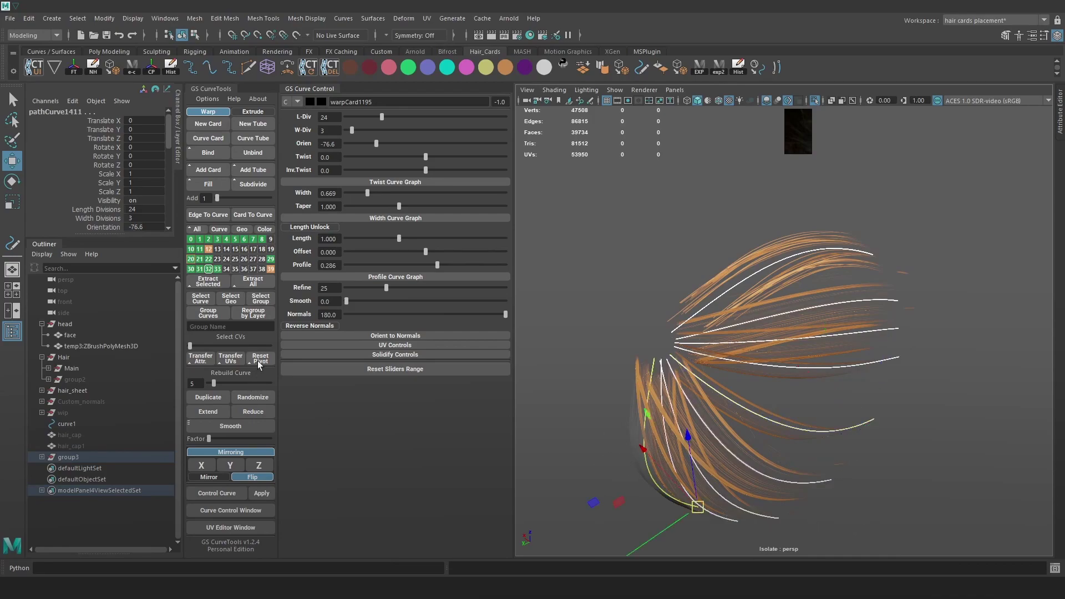
{"action": "mouse_move", "coordinate": [770, 328]}
{"action": "left_mouse_down", "text": "alt"}
{"action": "mouse_move", "coordinate": [775, 318]}
{"action": "mouse_move", "coordinate": [705, 303]}
{"action": "mouse_move", "coordinate": [740, 296]}
{"action": "left_mouse_up", "text": "alt"}
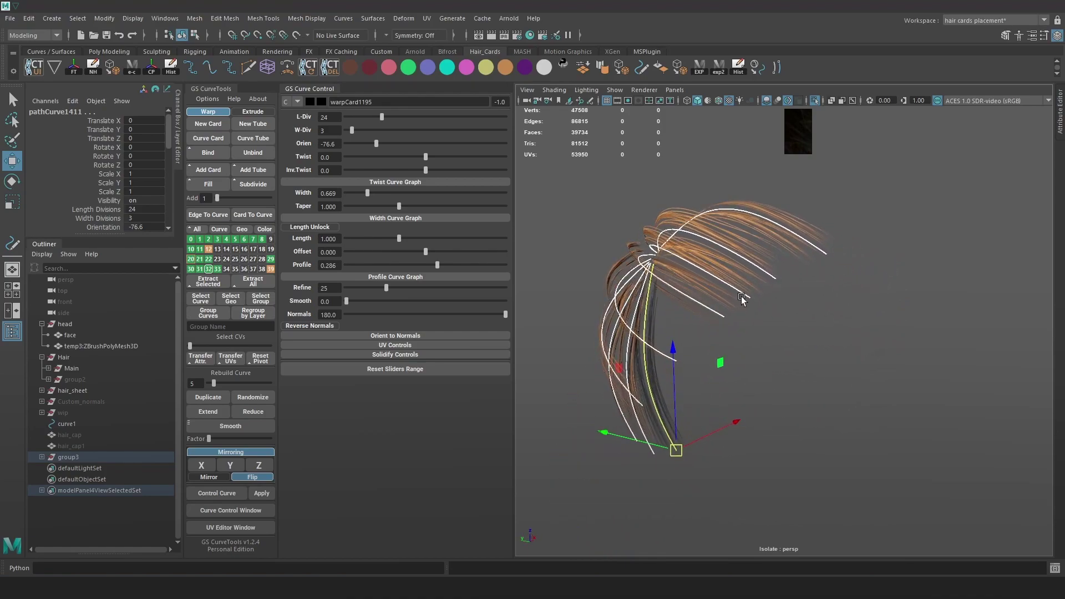
- Find the overlapping card warpCard1197 in the upper part of the fan using wireframe display, and delete it
{"action": "key", "text": "5"}
{"action": "left_click", "coordinate": [697, 297]}
{"action": "left_click", "coordinate": [686, 328]}
{"action": "left_click", "coordinate": [799, 340]}
{"action": "key", "text": "4"}
{"action": "left_click_drag", "start_coordinate": [796, 327], "coordinate": [669, 276], "text": "alt"}
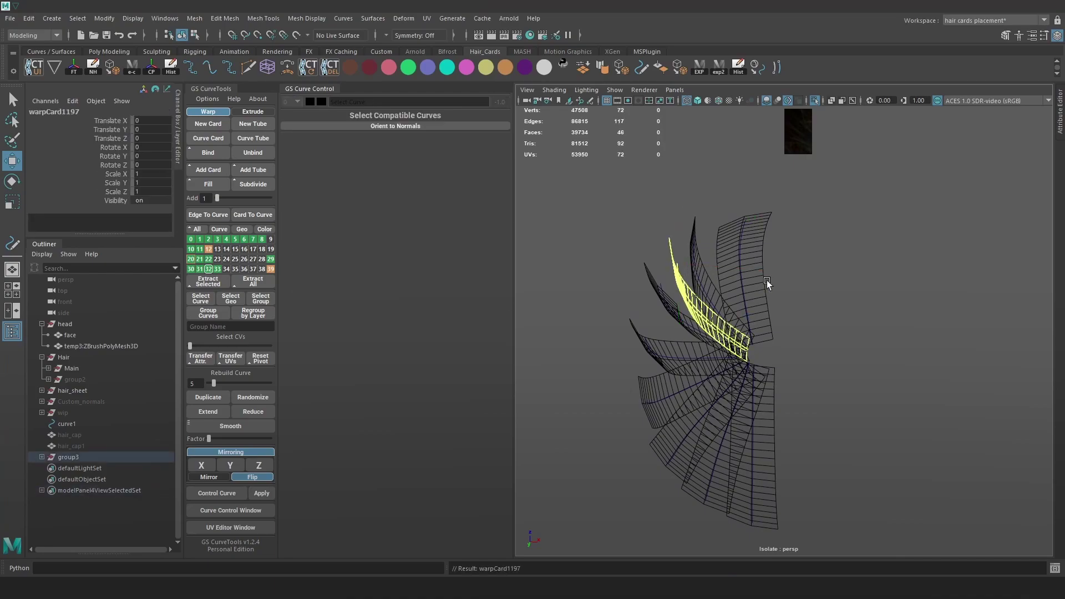
{"action": "key", "text": "Delete"}
{"action": "left_click_drag", "start_coordinate": [754, 266], "coordinate": [868, 345], "text": "alt"}
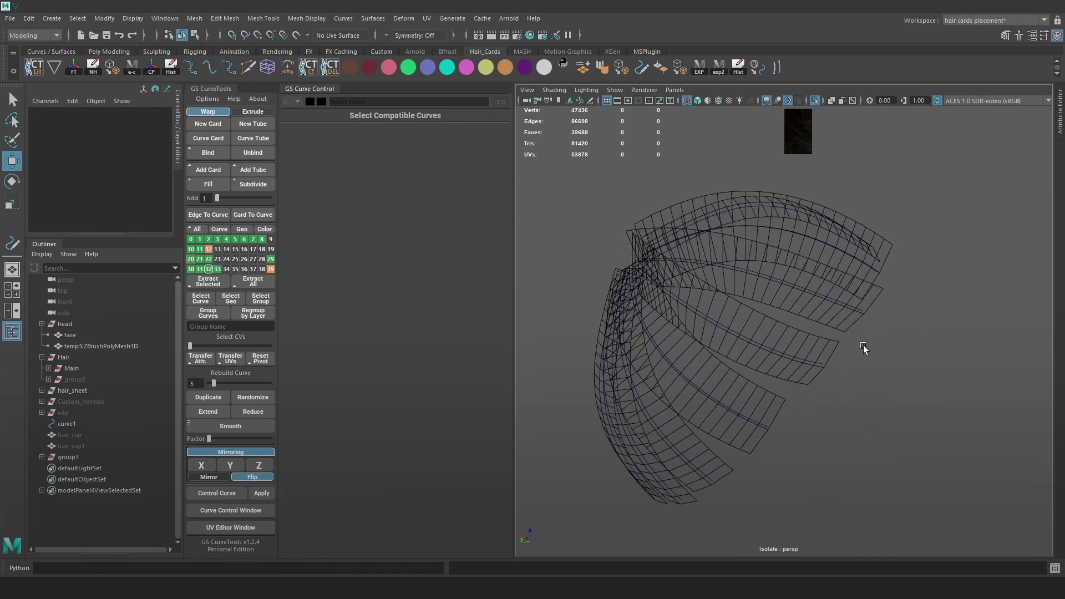
- Select the three adjacent cards below the topmost one and set their orientation to 23.5
{"action": "mouse_move", "coordinate": [824, 308]}
{"action": "left_mouse_down"}
{"action": "mouse_move", "coordinate": [783, 260]}
{"action": "mouse_move", "coordinate": [826, 292]}
{"action": "left_mouse_up"}
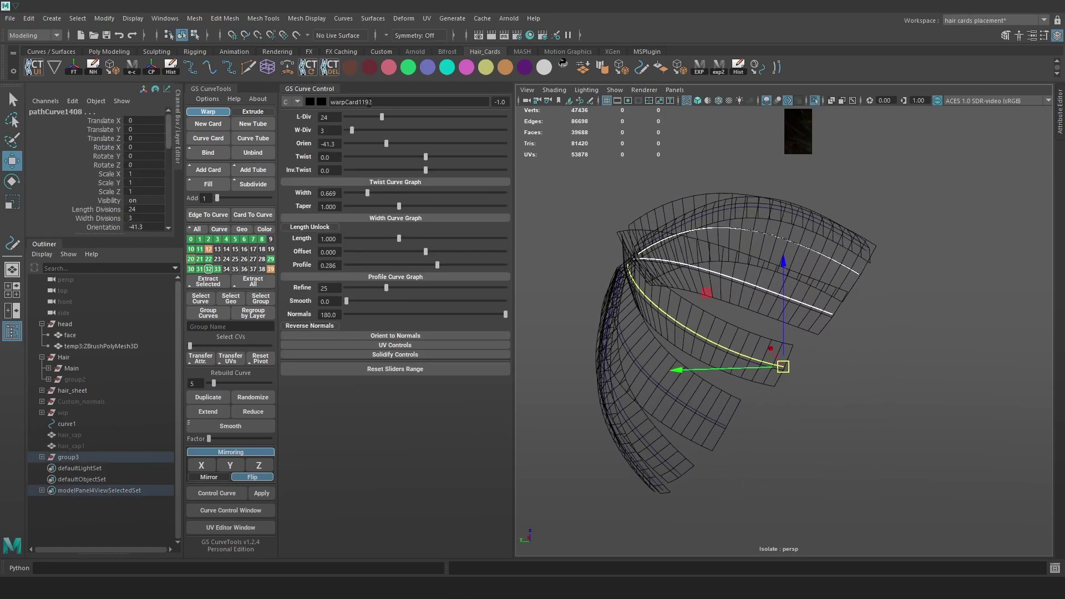
{"action": "left_click_drag", "start_coordinate": [383, 142], "coordinate": [404, 143]}
{"action": "left_click", "coordinate": [813, 311]}
- Set the orientation of the card just below the topmost one to 52.3 and return to textured display
{"action": "left_click", "coordinate": [849, 261]}
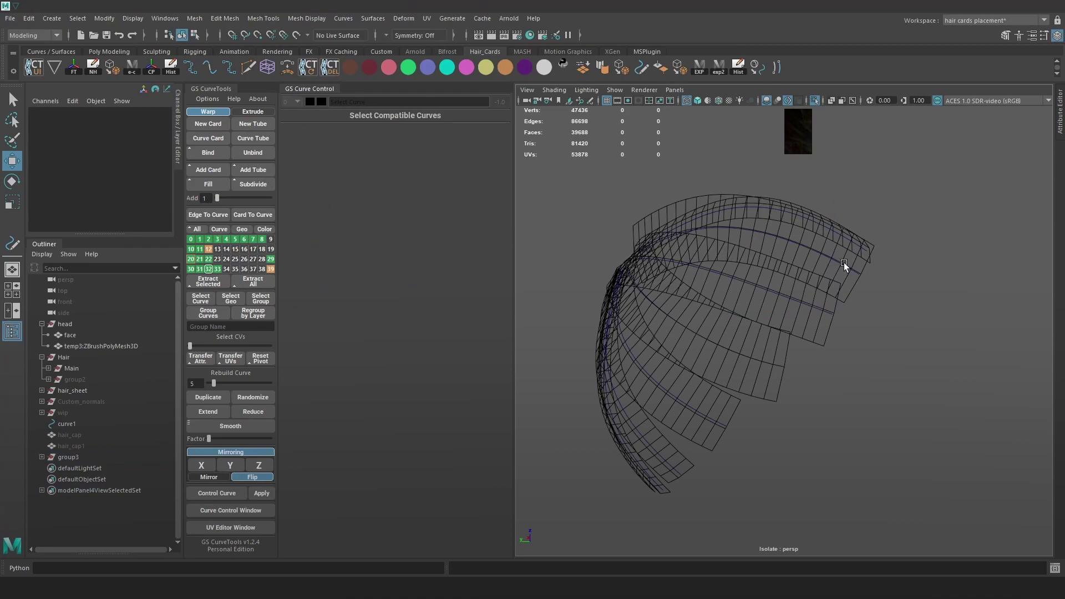
{"action": "left_click", "coordinate": [844, 261]}
{"action": "left_click_drag", "start_coordinate": [405, 143], "coordinate": [413, 143]}
{"action": "left_click_drag", "start_coordinate": [703, 237], "coordinate": [761, 245], "text": "alt"}
{"action": "key", "text": "5"}
{"action": "key", "text": "6"}
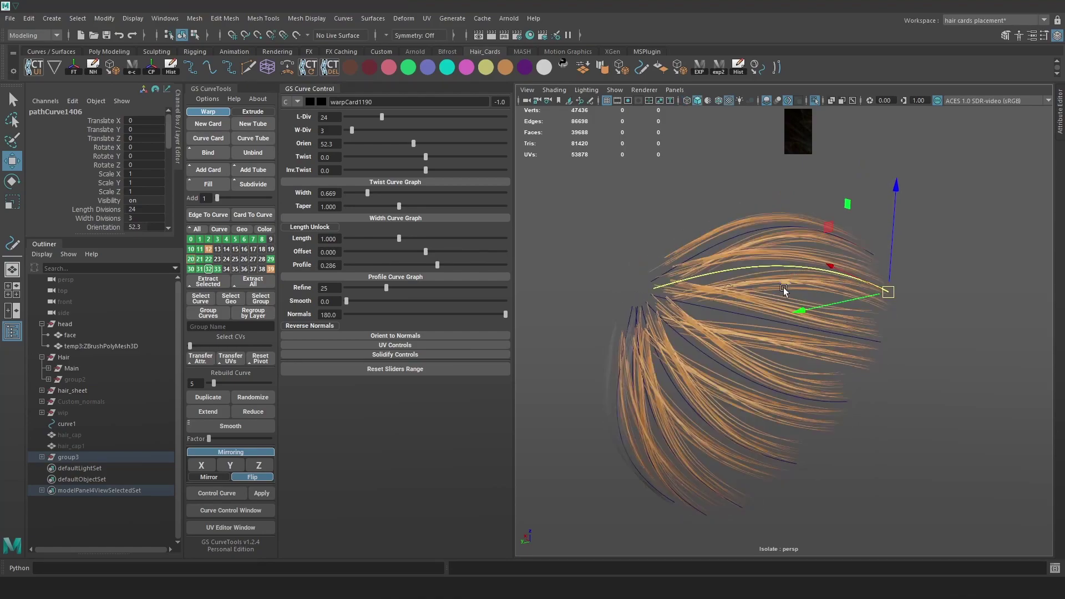
- Examine the reoriented cards and their coverage in wireframe and textured display from several angles
{"action": "left_click_drag", "start_coordinate": [817, 309], "coordinate": [791, 306], "text": "alt"}
{"action": "left_click", "coordinate": [813, 320]}
{"action": "key", "text": "4"}
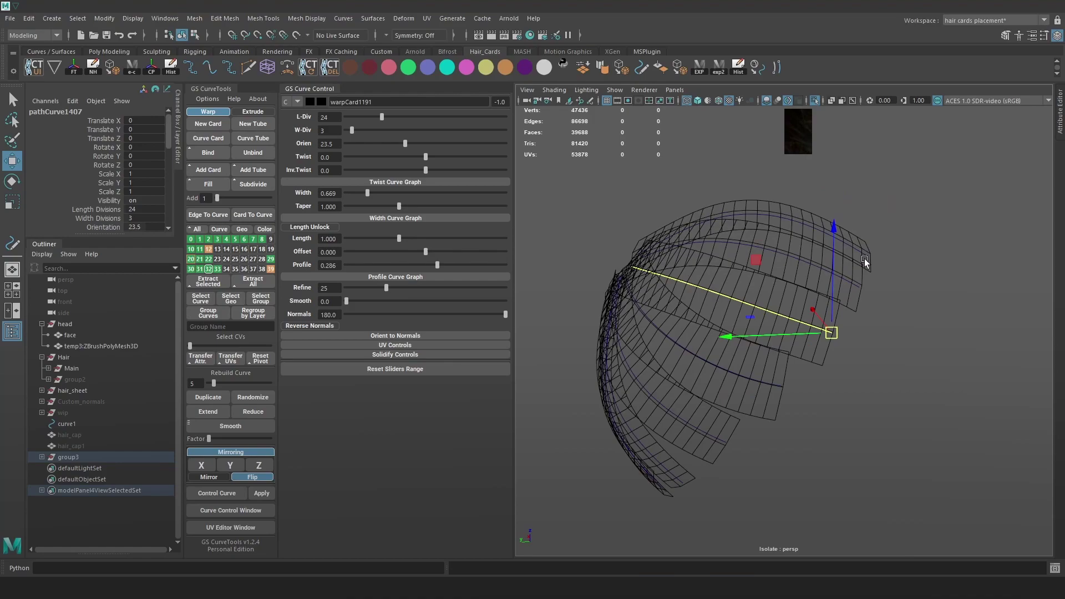
{"action": "key", "text": "e"}
{"action": "key", "text": "6"}
{"action": "left_click_drag", "start_coordinate": [880, 233], "coordinate": [981, 253]}
{"action": "right_click_drag", "start_coordinate": [981, 252], "coordinate": [1020, 228]}
{"action": "mouse_move", "coordinate": [756, 299]}
{"action": "left_mouse_down", "text": "alt"}
{"action": "mouse_move", "coordinate": [758, 323]}
{"action": "mouse_move", "coordinate": [698, 309]}
{"action": "mouse_move", "coordinate": [772, 308]}
{"action": "mouse_move", "coordinate": [766, 294]}
{"action": "mouse_move", "coordinate": [765, 303]}
{"action": "left_mouse_up", "text": "alt"}
{"action": "right_click_drag", "start_coordinate": [748, 277], "coordinate": [904, 205]}
{"action": "left_click", "coordinate": [904, 205]}
{"action": "scroll", "coordinate": [864, 241], "scroll_direction": "down", "scroll_amount": 4}
{"action": "left_click_drag", "start_coordinate": [864, 240], "coordinate": [781, 286], "text": "alt"}
{"action": "left_click", "coordinate": [795, 311]}
{"action": "key", "text": "w"}
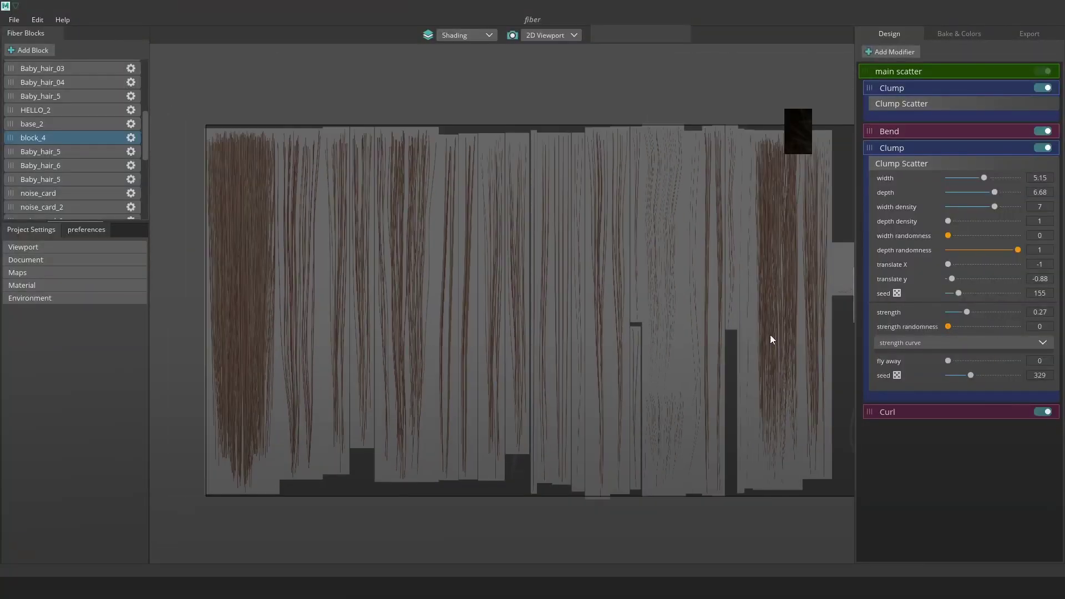
- Switch to the Fibershop hair texture project, select the HELLO_2 strand block and set its main scatter reduction to 18%
{"action": "scroll", "coordinate": [770, 334], "scroll_direction": "down", "scroll_amount": 2}
{"action": "scroll", "coordinate": [717, 332], "scroll_direction": "up", "scroll_amount": 3}
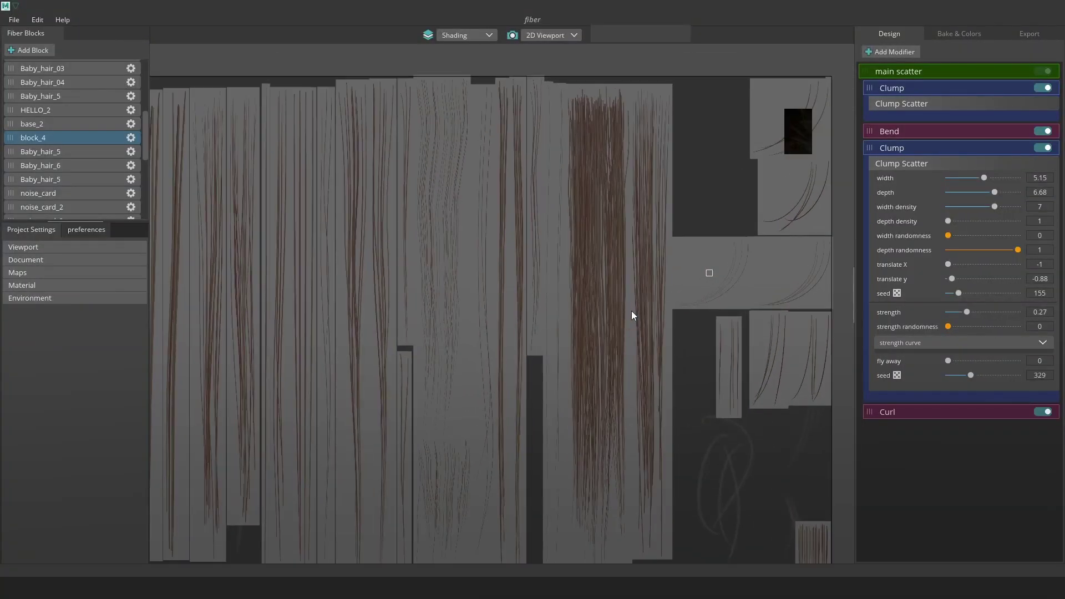
{"action": "left_click", "coordinate": [659, 309]}
{"action": "mouse_move", "coordinate": [669, 339]}
{"action": "middle_mouse_down"}
{"action": "mouse_move", "coordinate": [640, 336]}
{"action": "mouse_move", "coordinate": [658, 340]}
{"action": "mouse_move", "coordinate": [665, 321]}
{"action": "middle_mouse_up"}
{"action": "scroll", "coordinate": [640, 337], "scroll_direction": "up", "scroll_amount": 1}
{"action": "left_click_drag", "start_coordinate": [962, 215], "coordinate": [951, 216]}
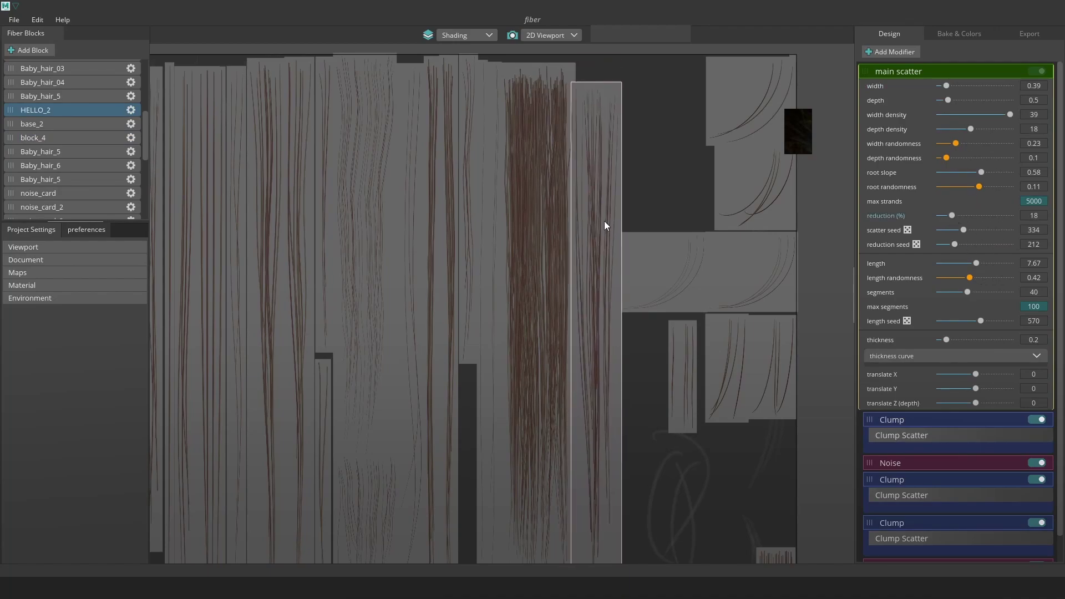
- Set the HELLO_2 strand block's main scatter length to 8.8 and lower the tip end of its thickness curve
{"action": "scroll", "coordinate": [659, 307], "scroll_direction": "up", "scroll_amount": 1}
{"action": "scroll", "coordinate": [658, 276], "scroll_direction": "up", "scroll_amount": 2}
{"action": "middle_click_drag", "start_coordinate": [658, 276], "coordinate": [574, 258]}
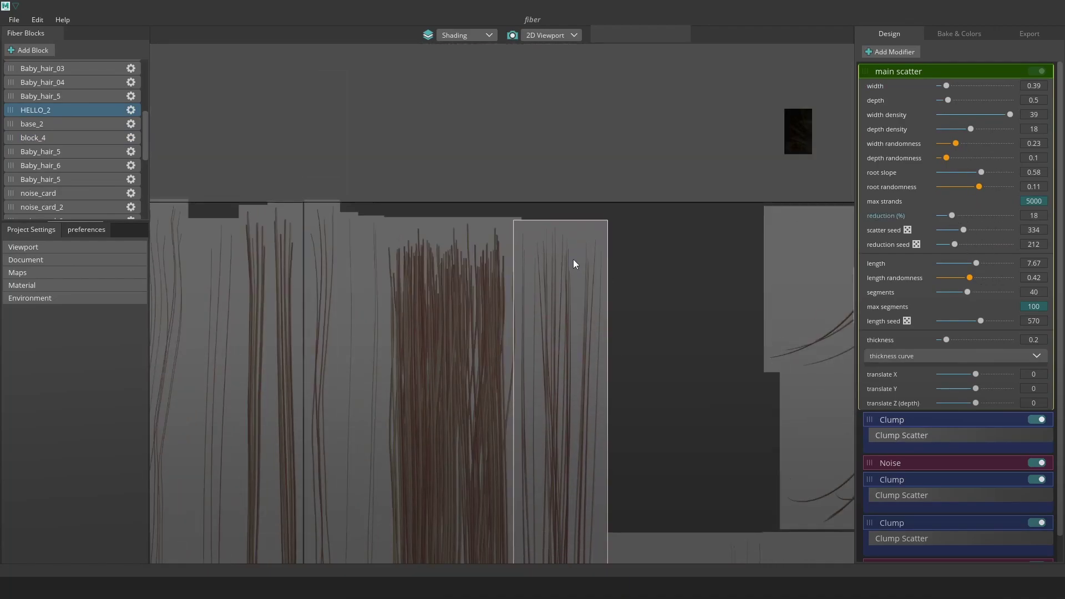
{"action": "scroll", "coordinate": [573, 283], "scroll_direction": "up", "scroll_amount": 2}
{"action": "scroll", "coordinate": [568, 297], "scroll_direction": "down", "scroll_amount": 3}
{"action": "mouse_move", "coordinate": [976, 263]}
{"action": "left_mouse_down"}
{"action": "mouse_move", "coordinate": [985, 264]}
{"action": "mouse_move", "coordinate": [975, 265]}
{"action": "left_mouse_up"}
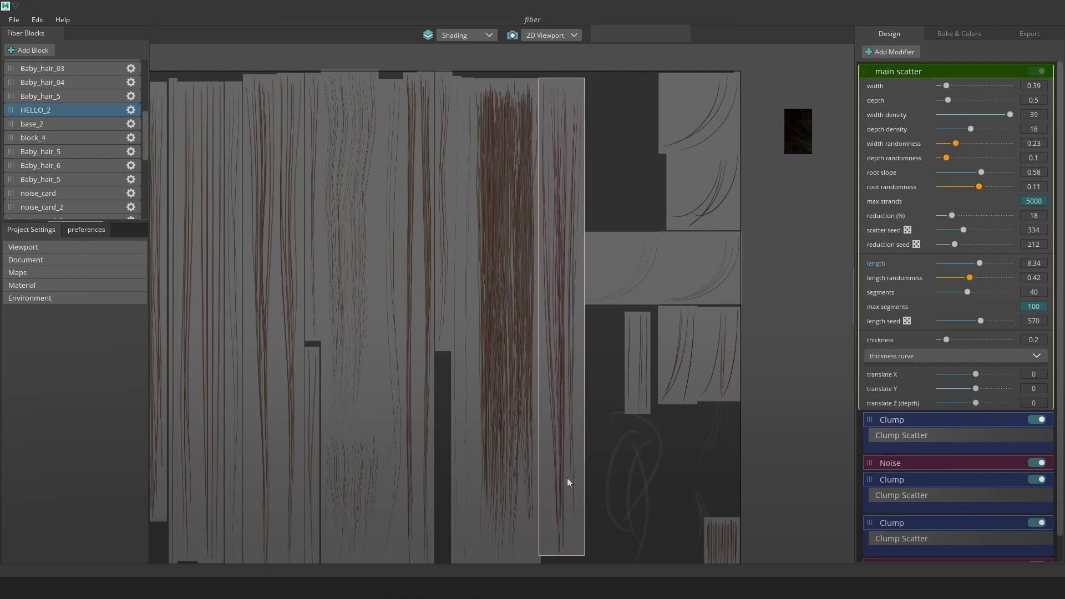
{"action": "left_click_drag", "start_coordinate": [559, 415], "coordinate": [559, 423]}
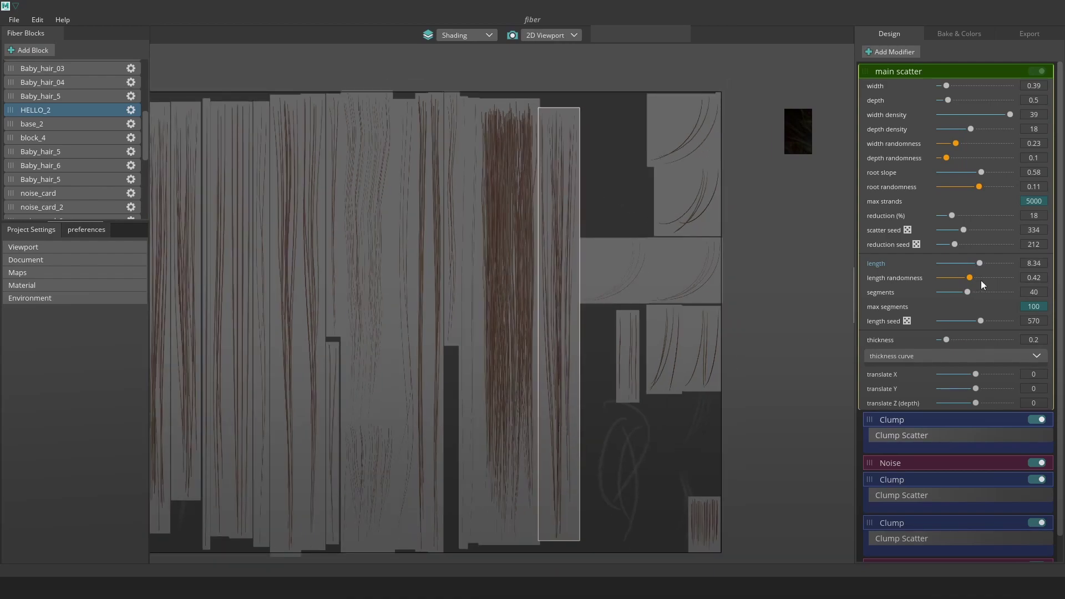
{"action": "left_click_drag", "start_coordinate": [980, 264], "coordinate": [983, 264]}
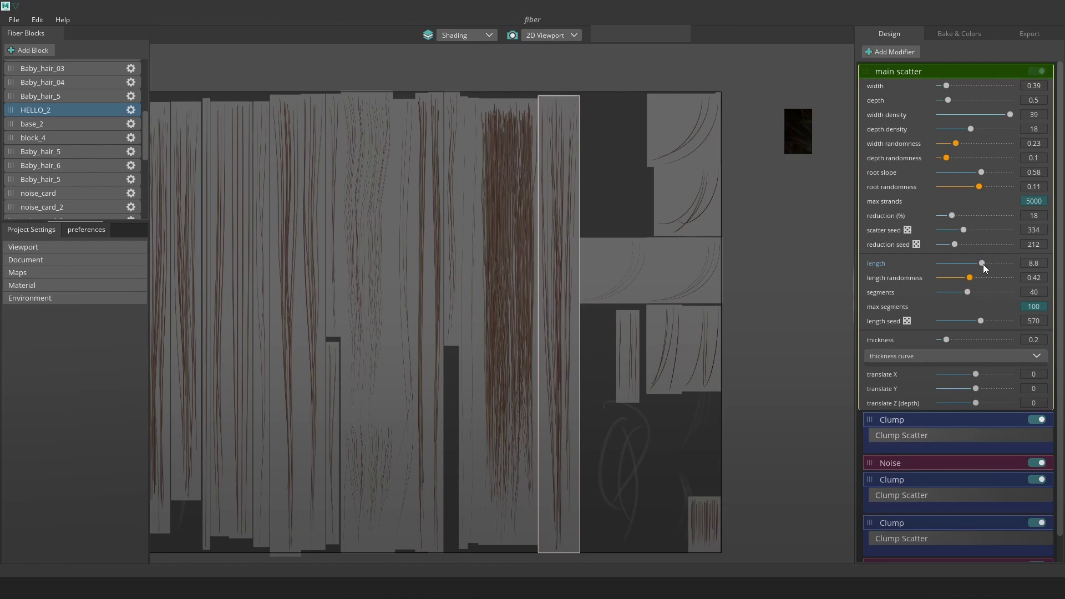
{"action": "left_click", "coordinate": [1036, 356]}
{"action": "left_click_drag", "start_coordinate": [1040, 393], "coordinate": [1040, 402]}
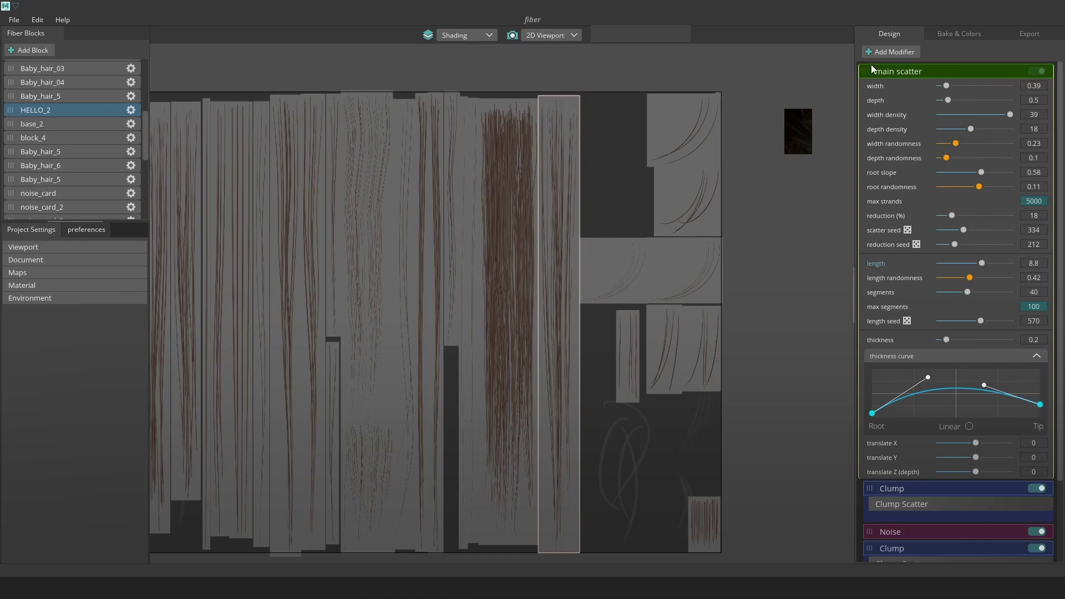
- Examine the lengthened strand block against the neighbouring blocks across the whole texture sheet
{"action": "scroll", "coordinate": [671, 222], "scroll_direction": "down", "scroll_amount": 2}
{"action": "middle_click_drag", "start_coordinate": [531, 257], "coordinate": [587, 263]}
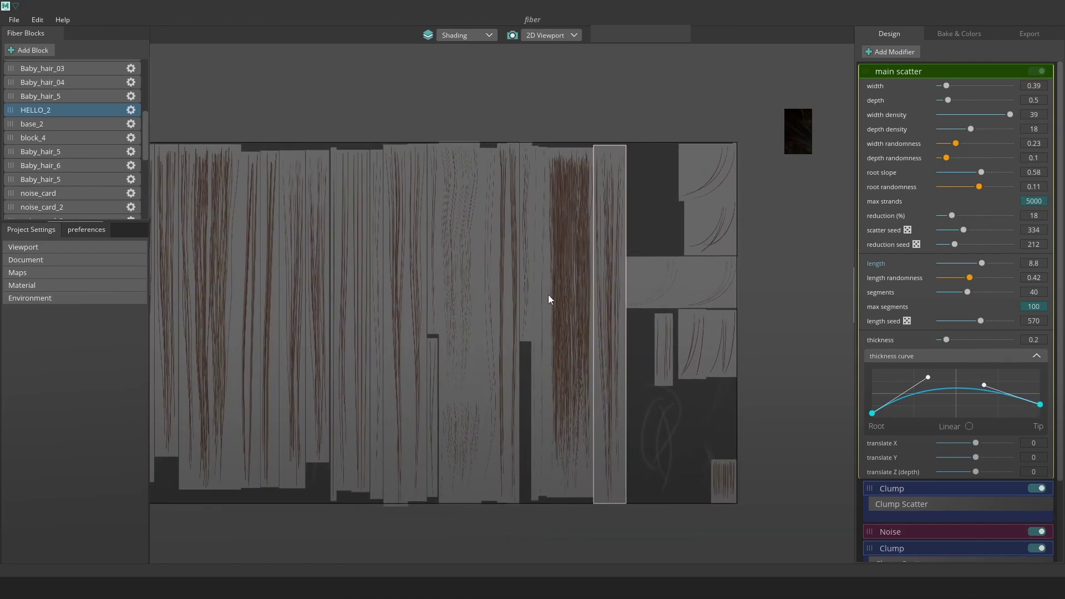
{"action": "scroll", "coordinate": [477, 318], "scroll_direction": "down", "scroll_amount": 1}
{"action": "middle_click_drag", "start_coordinate": [288, 300], "coordinate": [369, 315]}
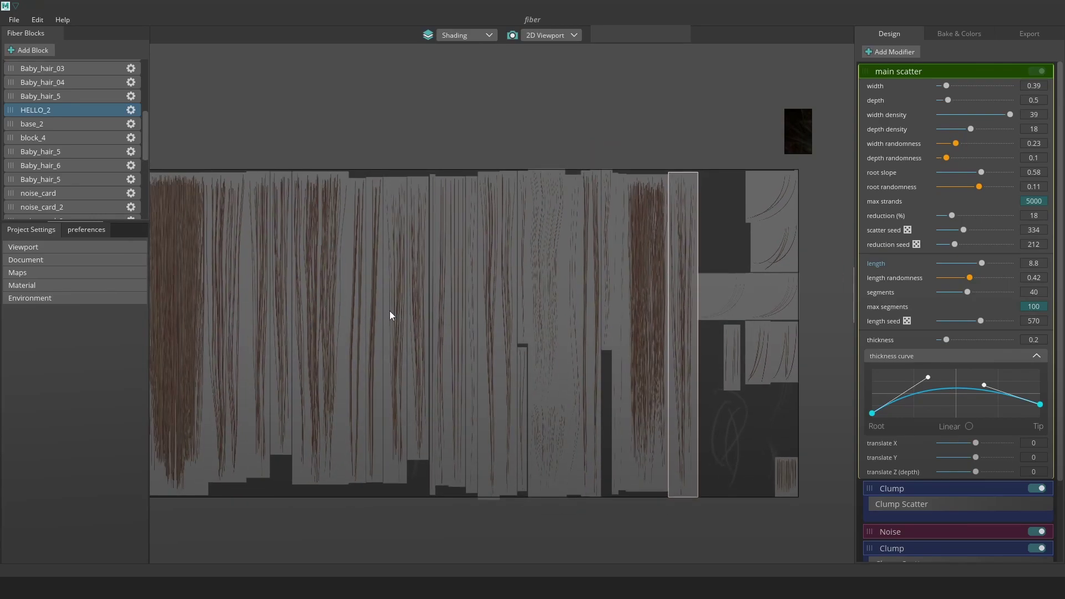
{"action": "scroll", "coordinate": [680, 337], "scroll_direction": "up", "scroll_amount": 4}
{"action": "middle_click_drag", "start_coordinate": [773, 320], "coordinate": [755, 296]}
{"action": "scroll", "coordinate": [710, 288], "scroll_direction": "up", "scroll_amount": 2}
{"action": "middle_click_drag", "start_coordinate": [746, 221], "coordinate": [701, 263]}
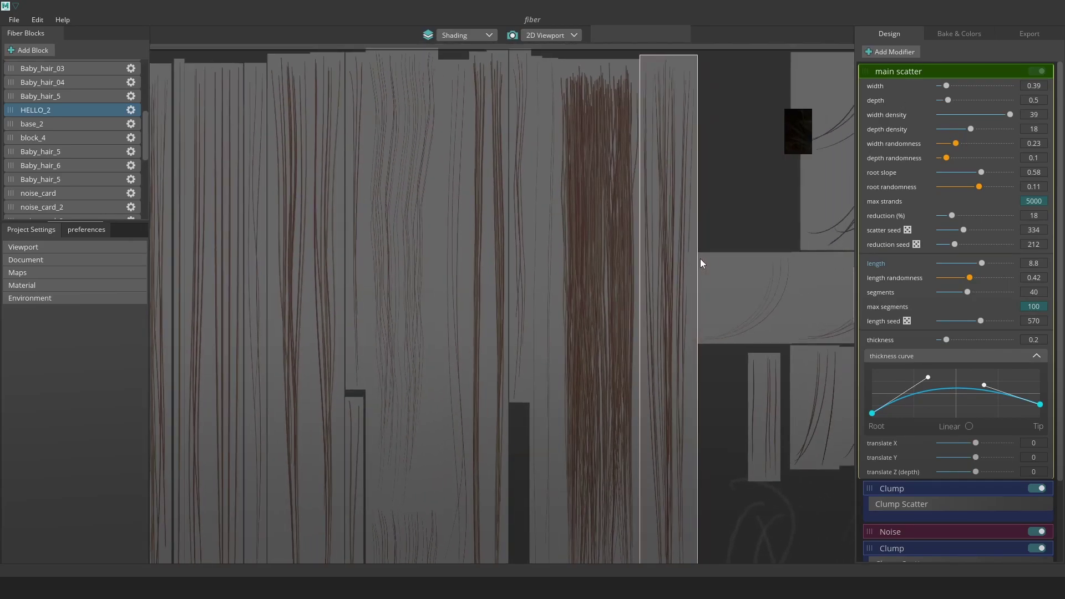
- Bake the hair maps, export each map as a separate JPG with the prefix fiber, and return to the strand design view
{"action": "left_click", "coordinate": [963, 36]}
{"action": "left_click", "coordinate": [914, 244]}
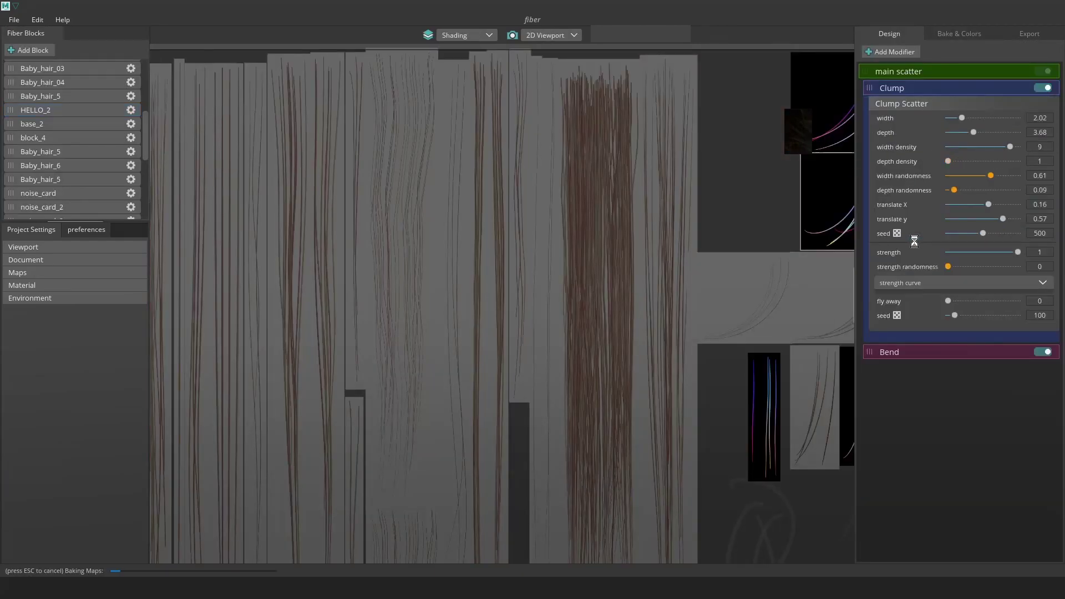
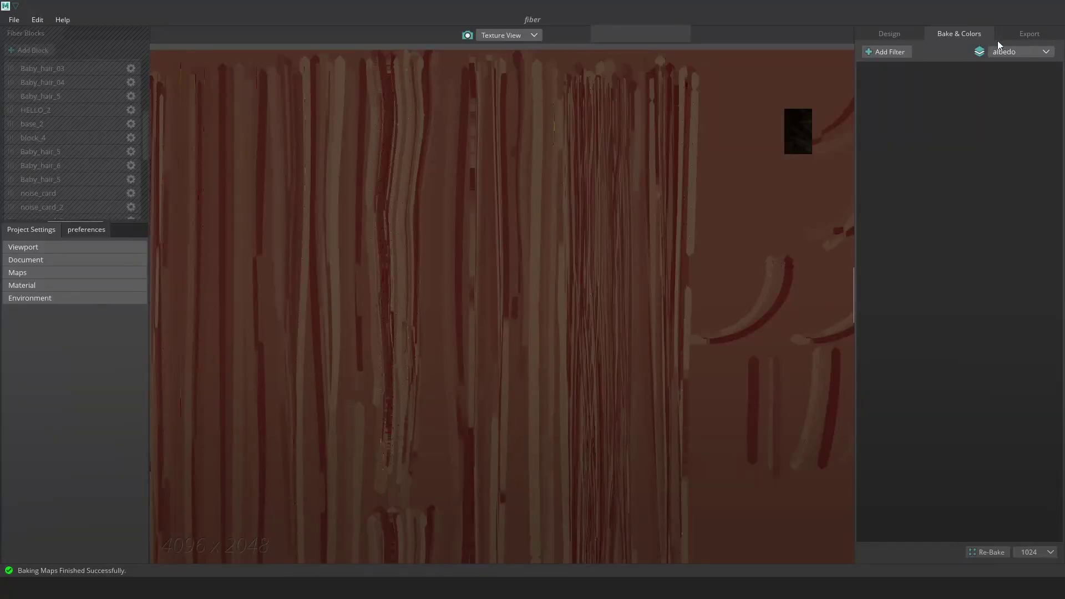
{"action": "left_click", "coordinate": [1023, 34]}
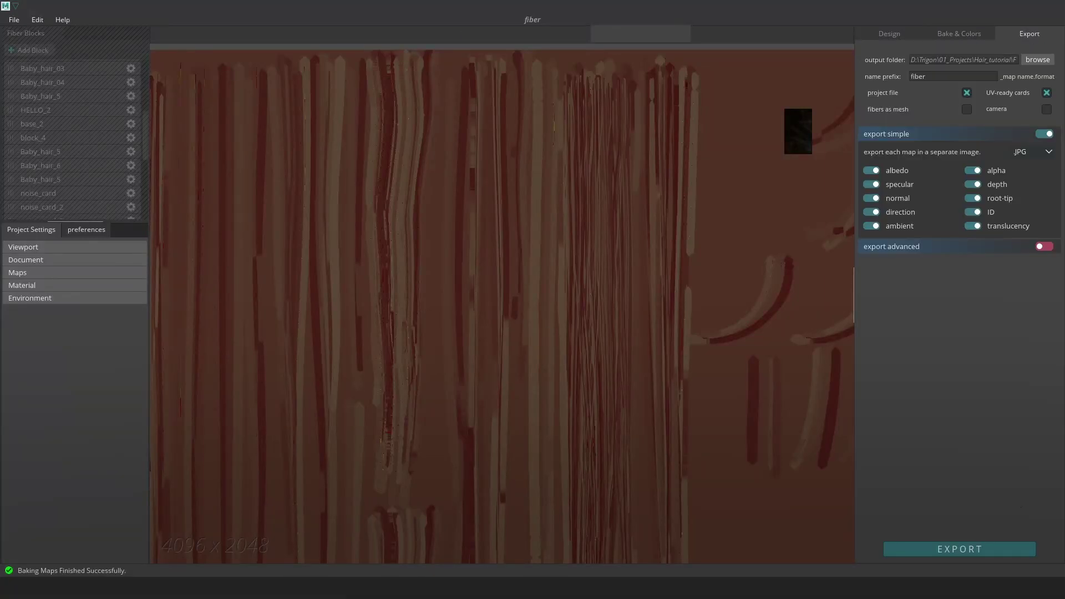
{"action": "left_click", "coordinate": [959, 549]}
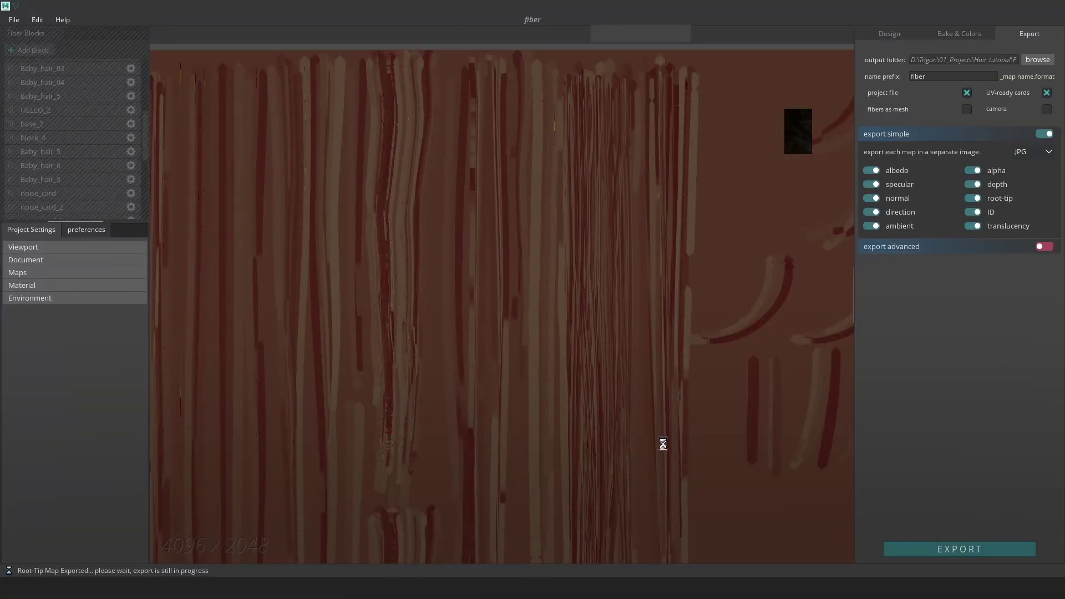
{"action": "left_click", "coordinate": [890, 35]}
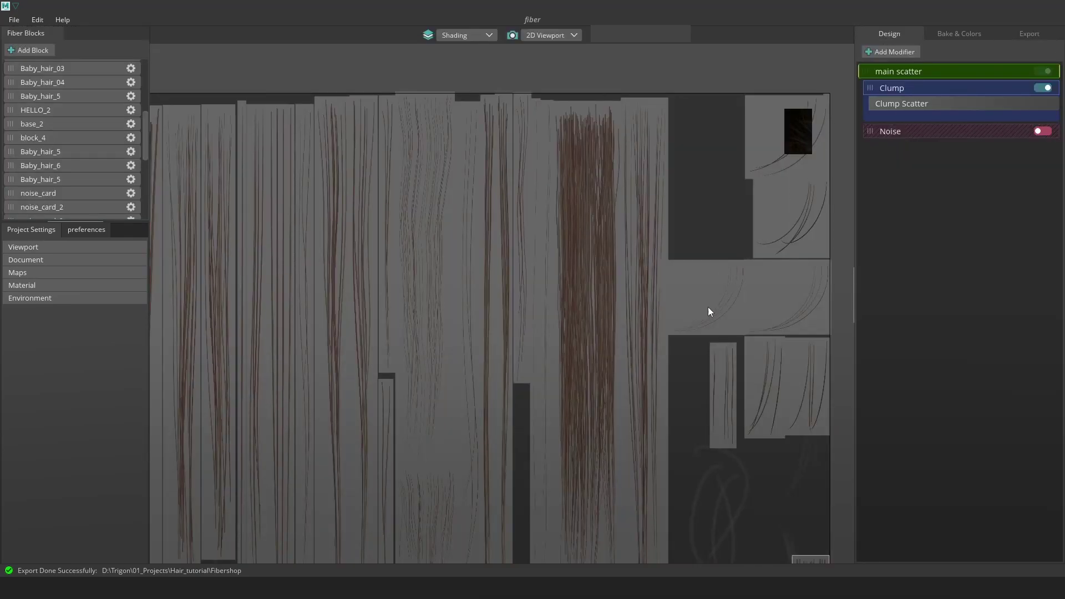
{"action": "scroll", "coordinate": [810, 380], "scroll_direction": "down", "scroll_amount": 3}
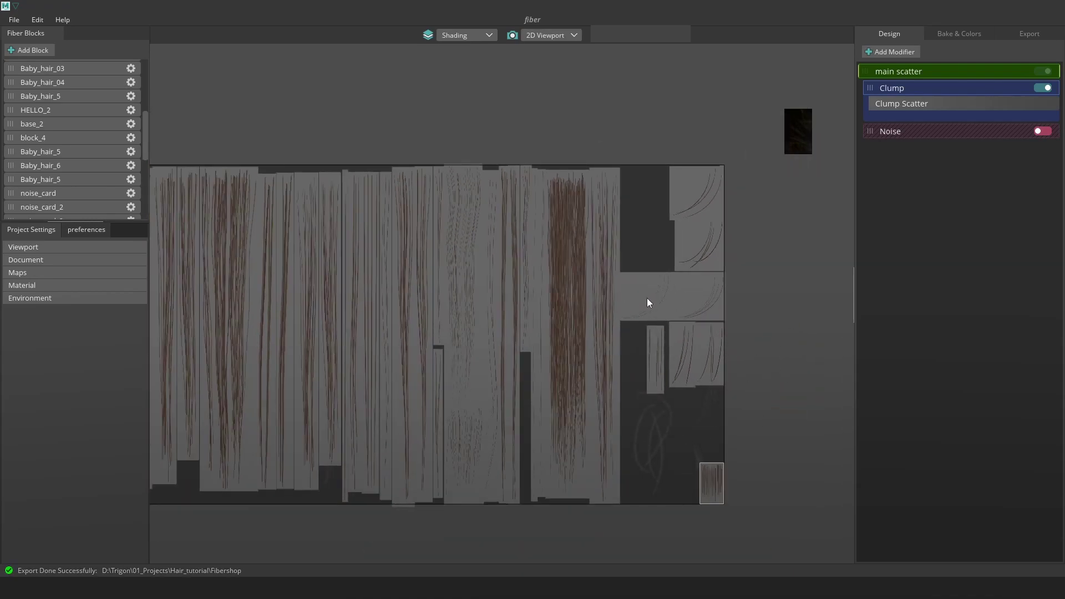
{"action": "scroll", "coordinate": [654, 300], "scroll_direction": "up", "scroll_amount": 1}
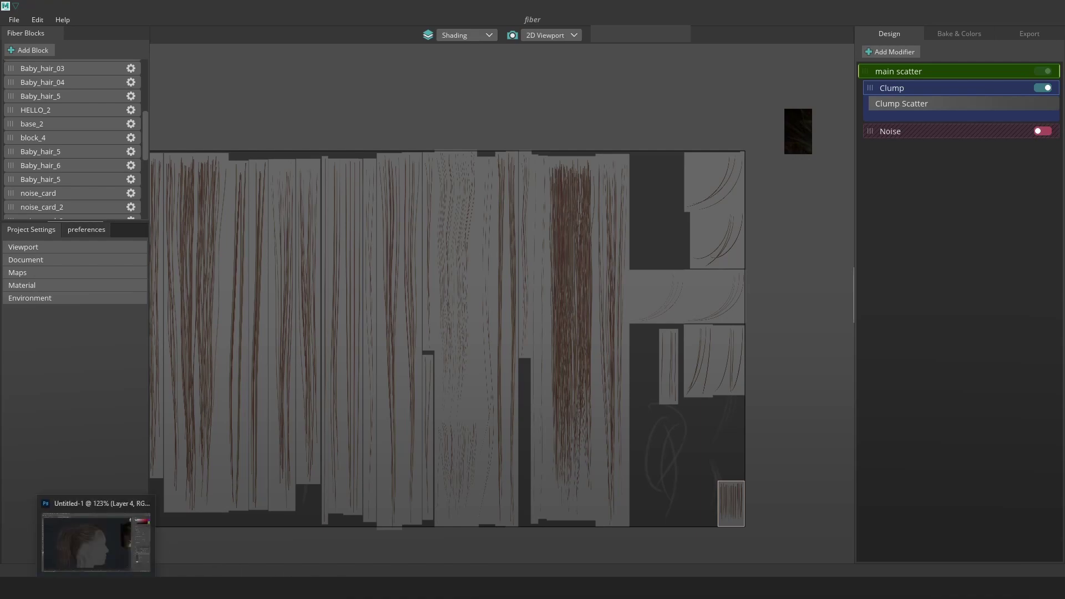
- Switch to the Untitled-1 document in Photoshop, select Layer 3 and enlarge the History list
{"action": "left_click", "coordinate": [97, 536]}
{"action": "left_click", "coordinate": [892, 52]}
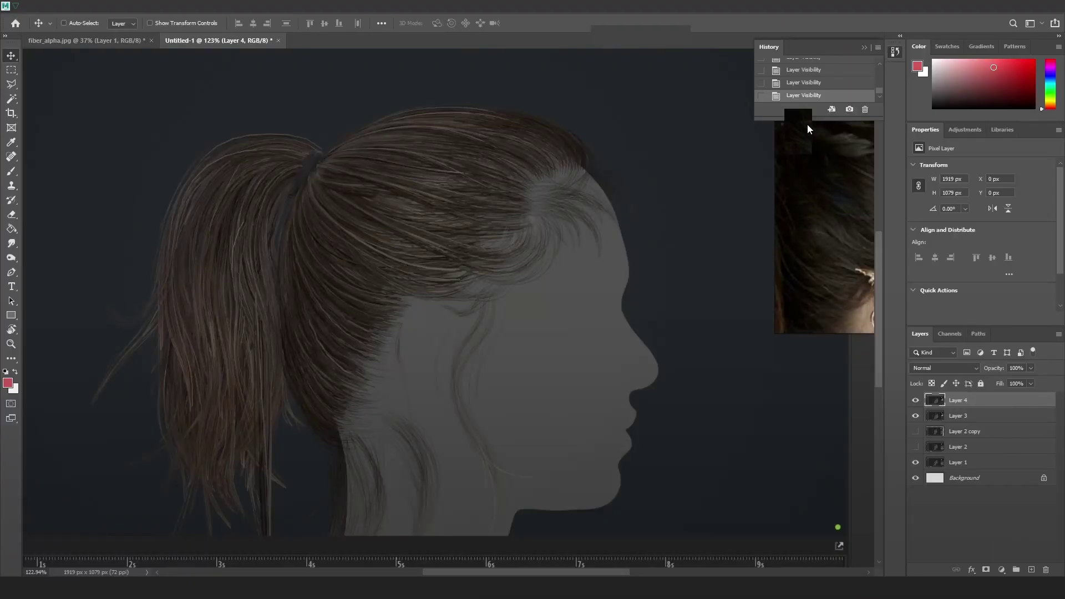
{"action": "right_click", "coordinate": [823, 169]}
{"action": "right_click", "coordinate": [820, 195]}
{"action": "right_click", "coordinate": [830, 181]}
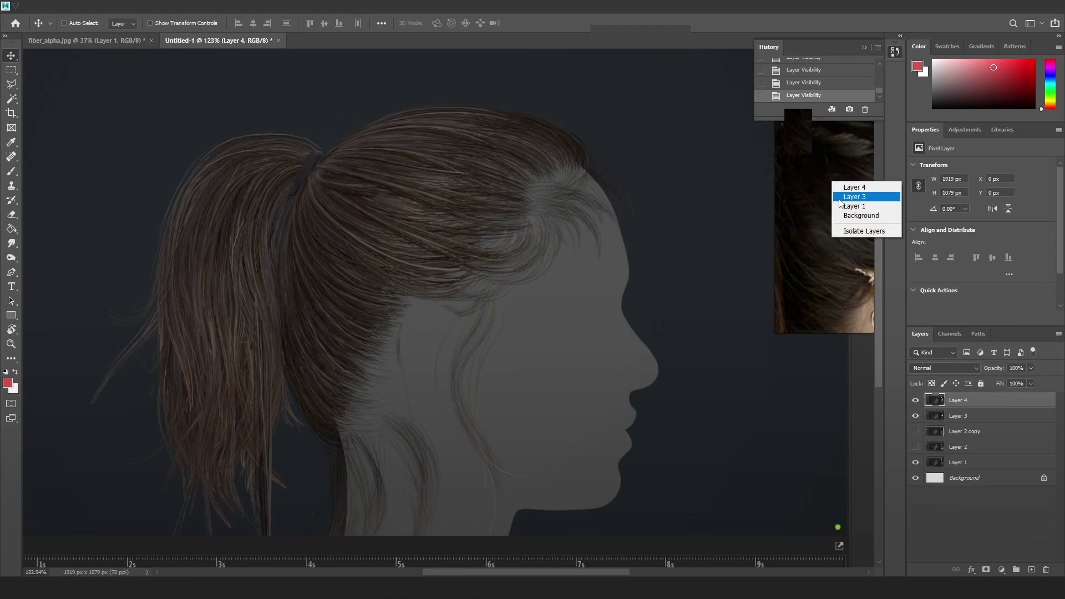
{"action": "left_click", "coordinate": [848, 196]}
{"action": "left_click_drag", "start_coordinate": [759, 122], "coordinate": [747, 331]}
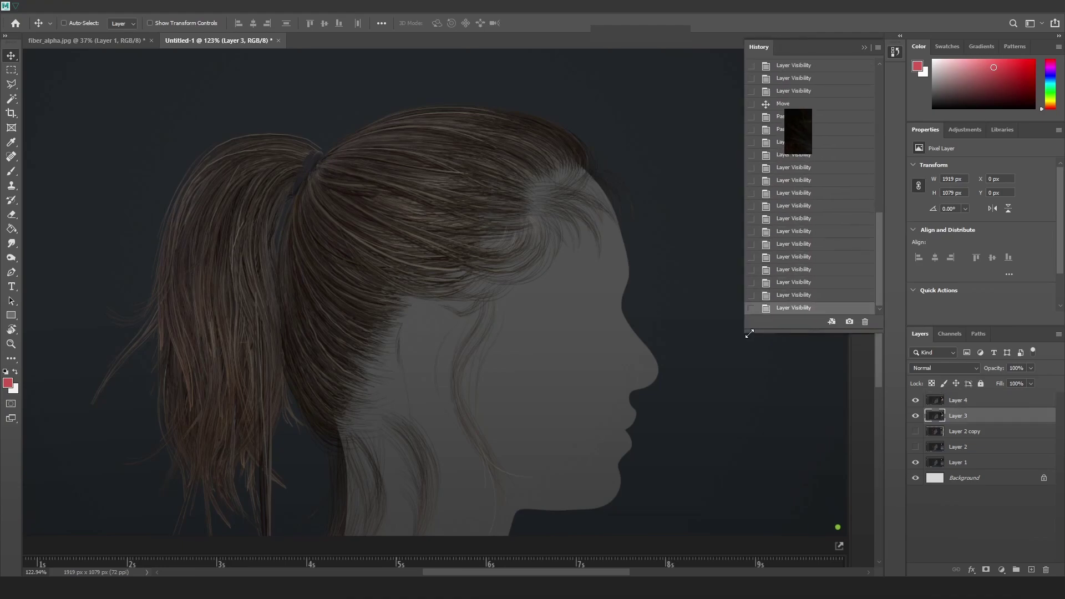
- Run the Alpha_stretch action from the Hairs_stuf set and update fiber_alpha.jpg from its changed disk copy
{"action": "left_click", "coordinate": [244, 6]}
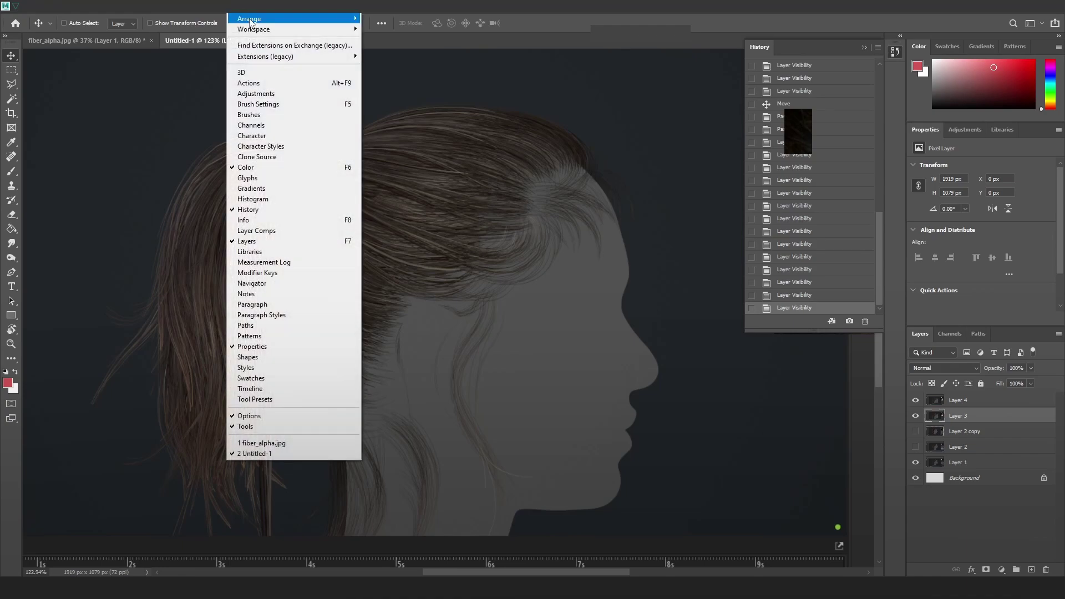
{"action": "left_click", "coordinate": [266, 82]}
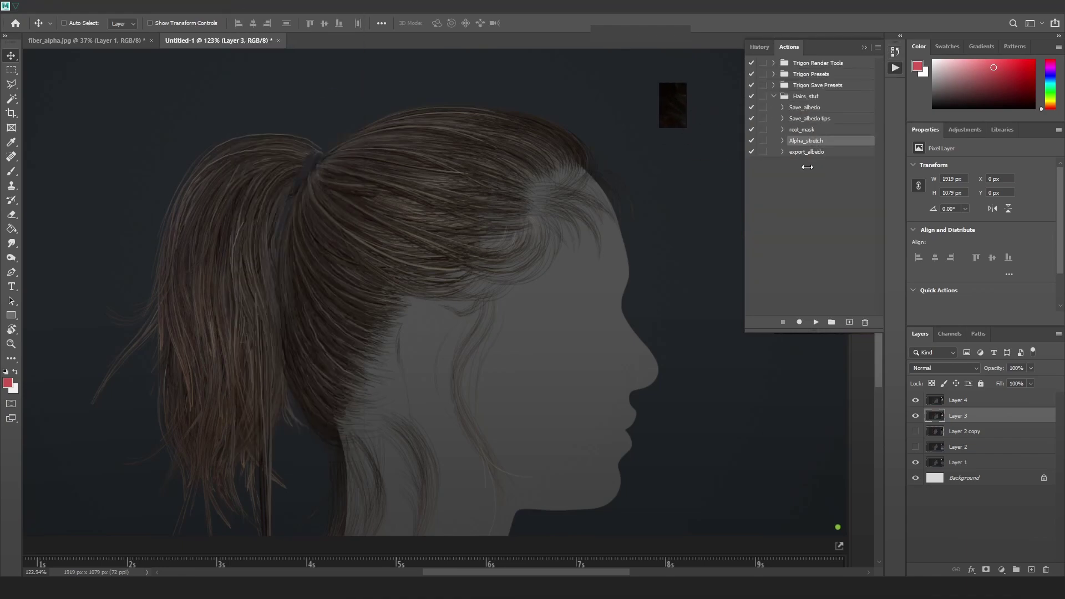
{"action": "left_click", "coordinate": [816, 322]}
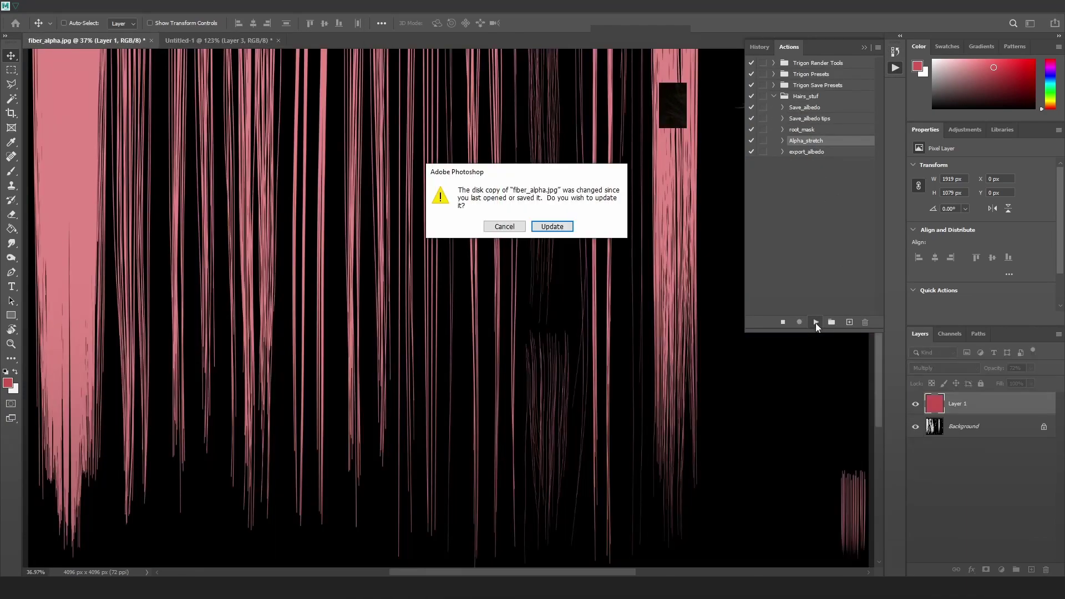
{"action": "left_click", "coordinate": [536, 228]}
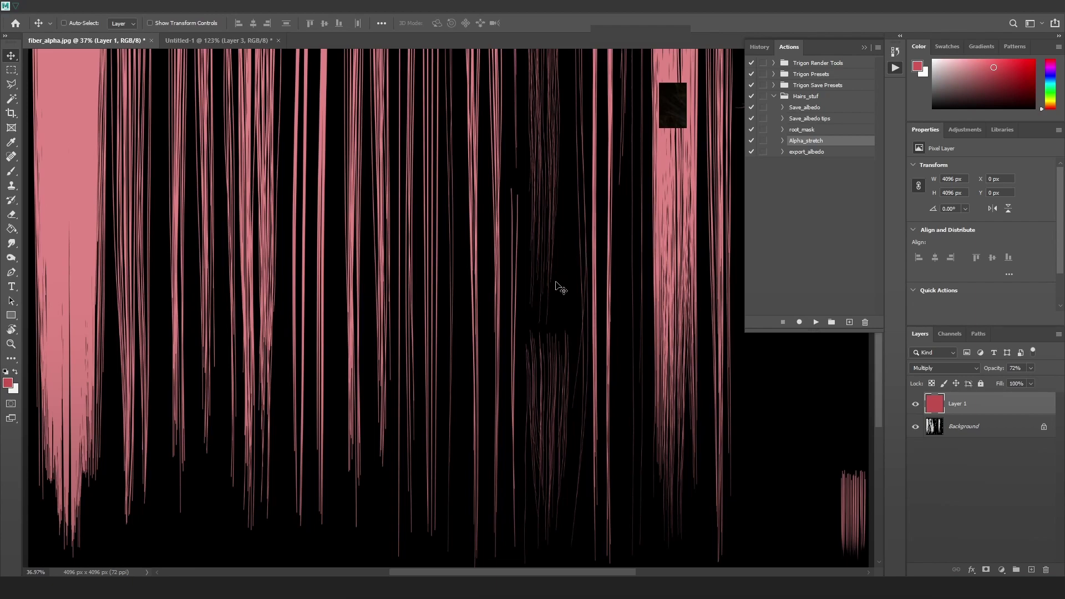
{"action": "scroll", "coordinate": [557, 283], "scroll_direction": "down", "scroll_amount": 3}
{"action": "scroll", "coordinate": [619, 249], "scroll_direction": "down", "scroll_amount": 2}
{"action": "scroll", "coordinate": [669, 236], "scroll_direction": "up", "scroll_amount": 2}
{"action": "left_click_drag", "start_coordinate": [668, 222], "coordinate": [636, 284]}
{"action": "left_click_drag", "start_coordinate": [565, 296], "coordinate": [563, 296]}
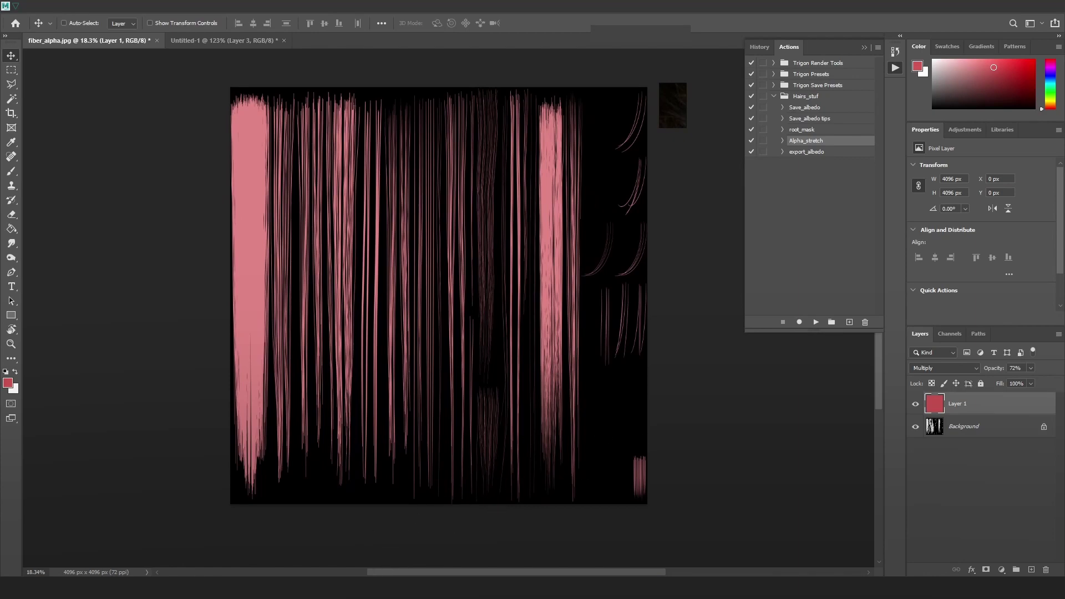
- Switch to Maya and apply the white material to the selected topmost hair card
{"action": "left_click", "coordinate": [152, 574]}
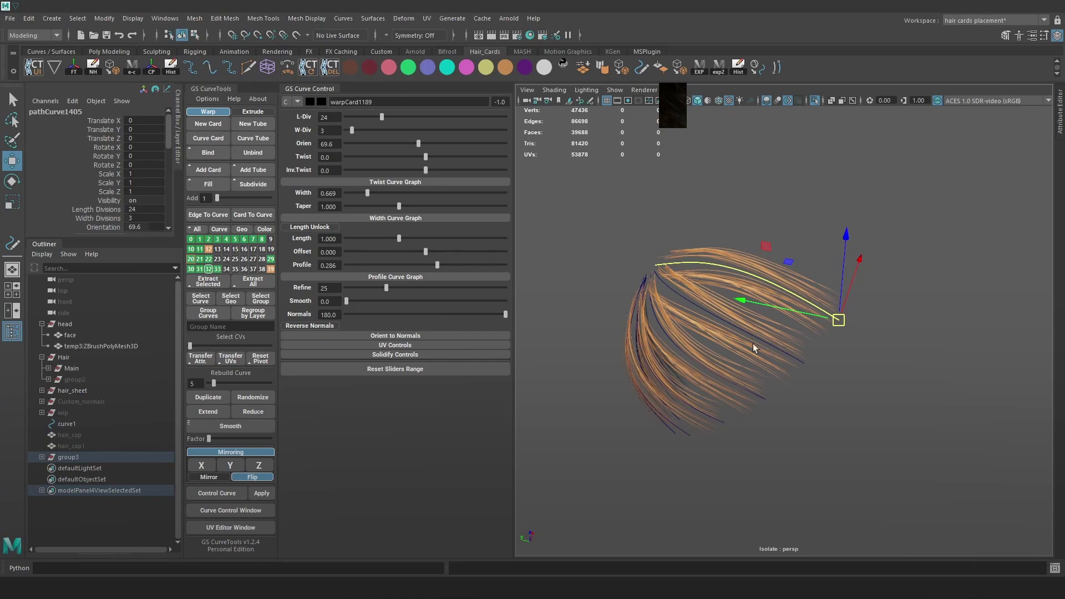
{"action": "scroll", "coordinate": [784, 261], "scroll_direction": "up", "scroll_amount": 3}
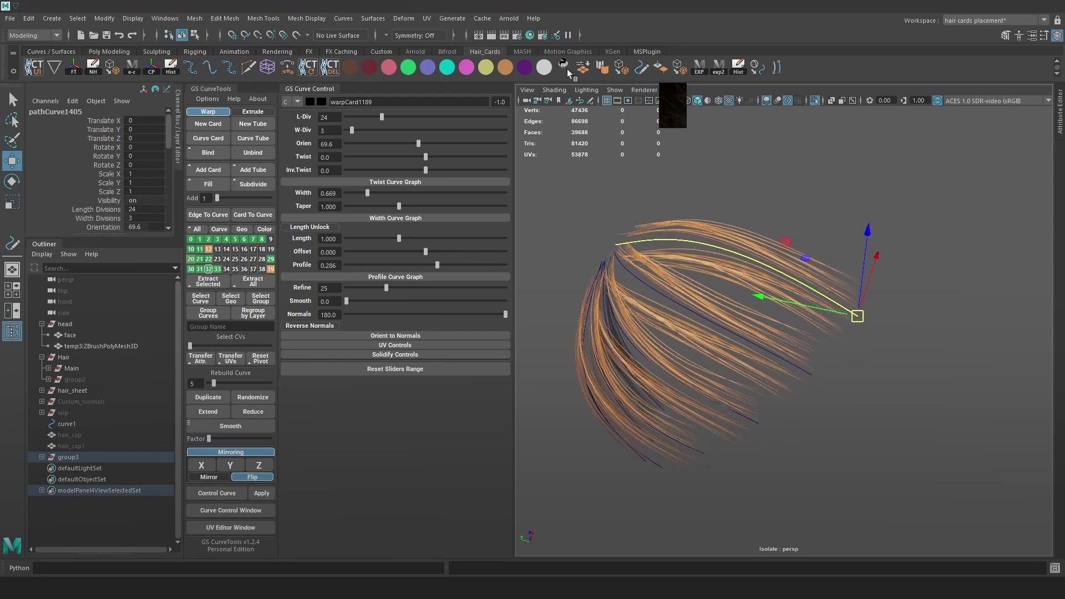
{"action": "left_click", "coordinate": [546, 69]}
{"action": "left_click", "coordinate": [820, 193]}
{"action": "left_click", "coordinate": [800, 282]}
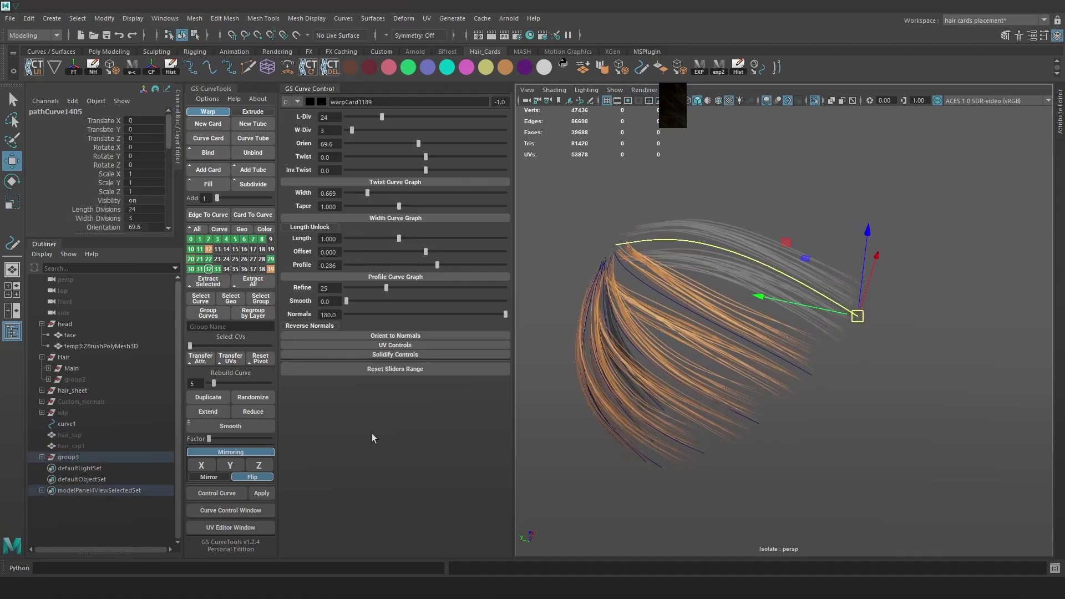
- Open the topmost card's UVs in the GS CurveTools UV editor and move the UV rectangle near the new strand block
{"action": "left_click", "coordinate": [247, 528]}
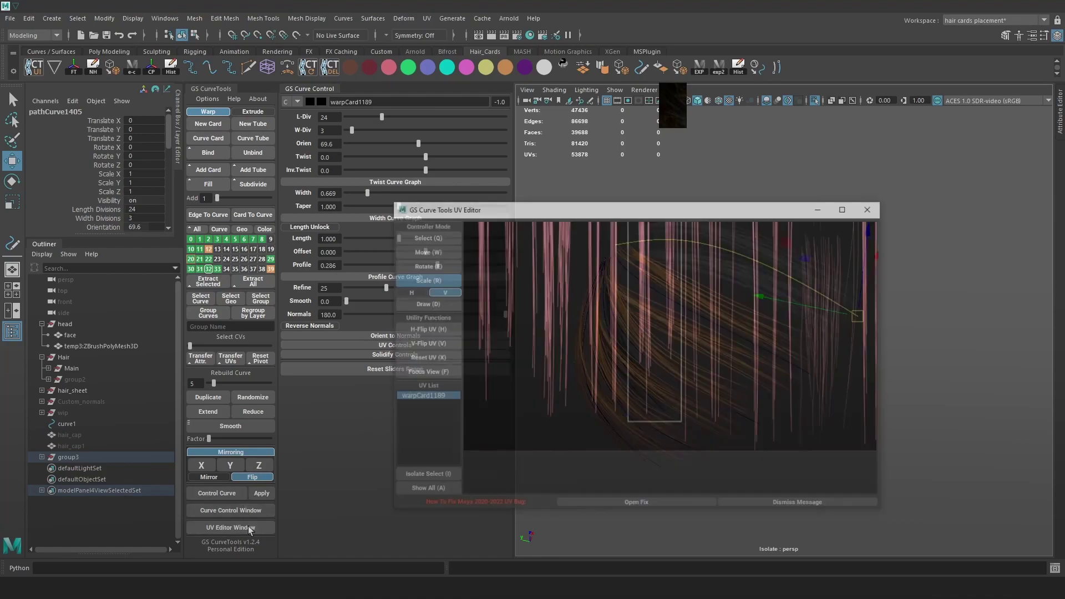
{"action": "middle_click_drag", "start_coordinate": [741, 332], "coordinate": [705, 366]}
{"action": "left_click_drag", "start_coordinate": [698, 212], "coordinate": [413, 190]}
{"action": "left_click", "coordinate": [806, 210]}
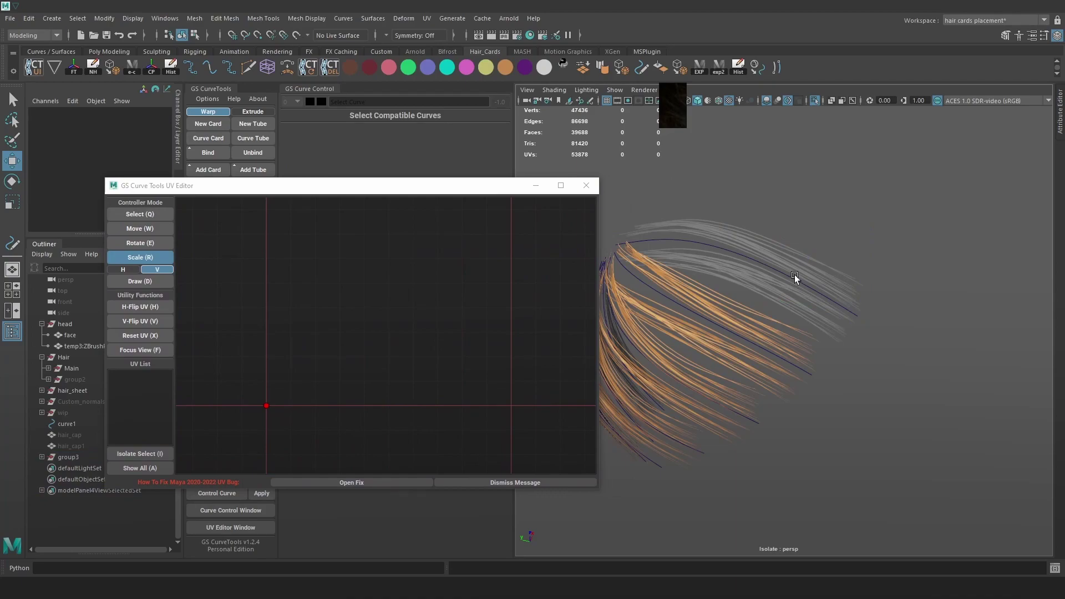
{"action": "left_click", "coordinate": [794, 276]}
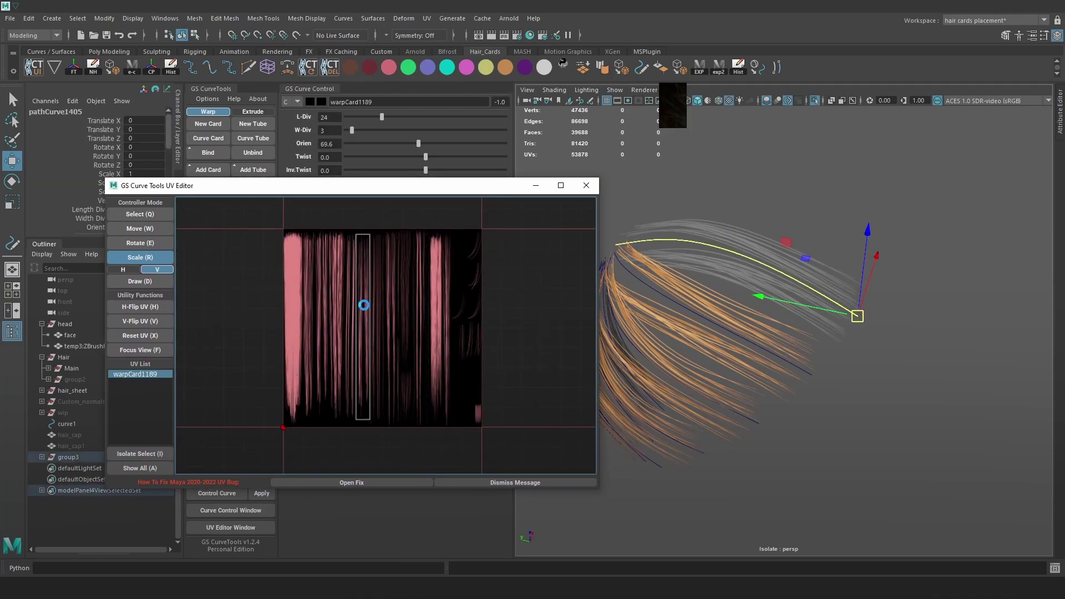
{"action": "key", "text": "w"}
{"action": "left_click_drag", "start_coordinate": [363, 305], "coordinate": [444, 305]}
- Position the UV rectangle over the new strand block beside the dense one and scale it horizontally to fit
{"action": "scroll", "coordinate": [451, 271], "scroll_direction": "up", "scroll_amount": 5}
{"action": "middle_click_drag", "start_coordinate": [451, 271], "coordinate": [449, 304]}
{"action": "scroll", "coordinate": [460, 258], "scroll_direction": "up", "scroll_amount": 3}
{"action": "middle_click_drag", "start_coordinate": [473, 257], "coordinate": [471, 287]}
{"action": "mouse_move", "coordinate": [471, 288]}
{"action": "left_mouse_down"}
{"action": "mouse_move", "coordinate": [461, 276]}
{"action": "mouse_move", "coordinate": [463, 290]}
{"action": "left_mouse_up"}
{"action": "key", "text": "r"}
{"action": "key", "text": "r"}
{"action": "key", "text": "w"}
{"action": "scroll", "coordinate": [465, 267], "scroll_direction": "up", "scroll_amount": 2}
{"action": "middle_click_drag", "start_coordinate": [467, 258], "coordinate": [470, 300]}
{"action": "key", "text": "r"}
{"action": "left_click_drag", "start_coordinate": [471, 300], "coordinate": [461, 314]}
- Nudge the UV rectangle sideways until both of its long edges enclose the strand block
{"action": "scroll", "coordinate": [457, 333], "scroll_direction": "up", "scroll_amount": 1}
{"action": "middle_click_drag", "start_coordinate": [450, 355], "coordinate": [442, 216]}
{"action": "middle_click_drag", "start_coordinate": [452, 399], "coordinate": [458, 250]}
{"action": "left_click_drag", "start_coordinate": [464, 368], "coordinate": [456, 368]}
{"action": "middle_click_drag", "start_coordinate": [452, 249], "coordinate": [433, 382]}
{"action": "middle_click_drag", "start_coordinate": [417, 239], "coordinate": [438, 383]}
{"action": "left_click_drag", "start_coordinate": [451, 342], "coordinate": [450, 342]}
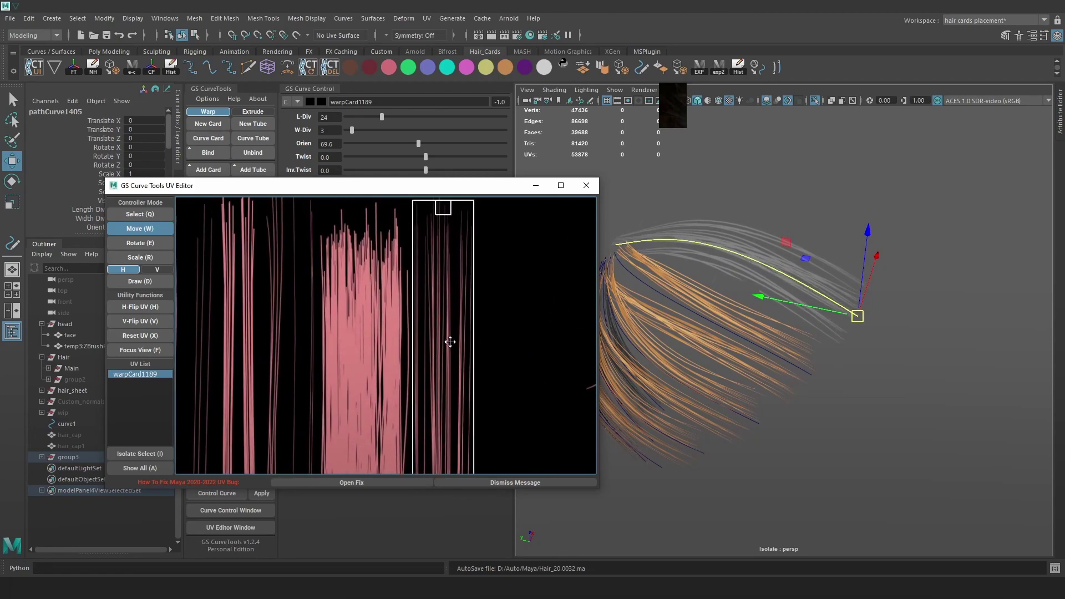
- Scale the UV rectangle vertically so its lower edge reaches the strand tips at the texture's bottom
{"action": "scroll", "coordinate": [450, 342], "scroll_direction": "down", "scroll_amount": 3}
{"action": "middle_click_drag", "start_coordinate": [451, 355], "coordinate": [462, 216]}
{"action": "middle_click_drag", "start_coordinate": [466, 428], "coordinate": [457, 219]}
{"action": "key", "text": "r"}
{"action": "key", "text": "r"}
{"action": "left_click_drag", "start_coordinate": [453, 348], "coordinate": [454, 380]}
{"action": "left_click_drag", "start_coordinate": [804, 262], "coordinate": [857, 360], "text": "alt"}
{"action": "key", "text": "r"}
{"action": "scroll", "coordinate": [454, 387], "scroll_direction": "up", "scroll_amount": 2}
{"action": "key", "text": "r"}
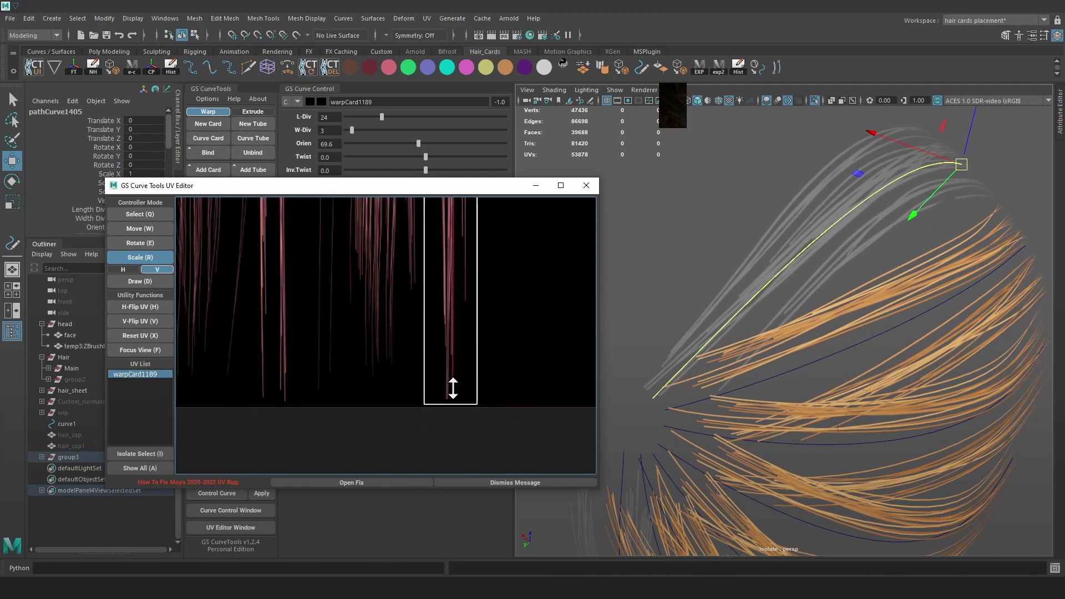
{"action": "key", "text": "w"}
- Select the cards under the ponytail in wireframe, transfer the edited card's UVs to the others, and return to textured display
{"action": "scroll", "coordinate": [717, 216], "scroll_direction": "down", "scroll_amount": 3}
{"action": "left_click_drag", "start_coordinate": [717, 215], "coordinate": [820, 289], "text": "alt"}
{"action": "left_click_drag", "start_coordinate": [910, 480], "coordinate": [599, 313]}
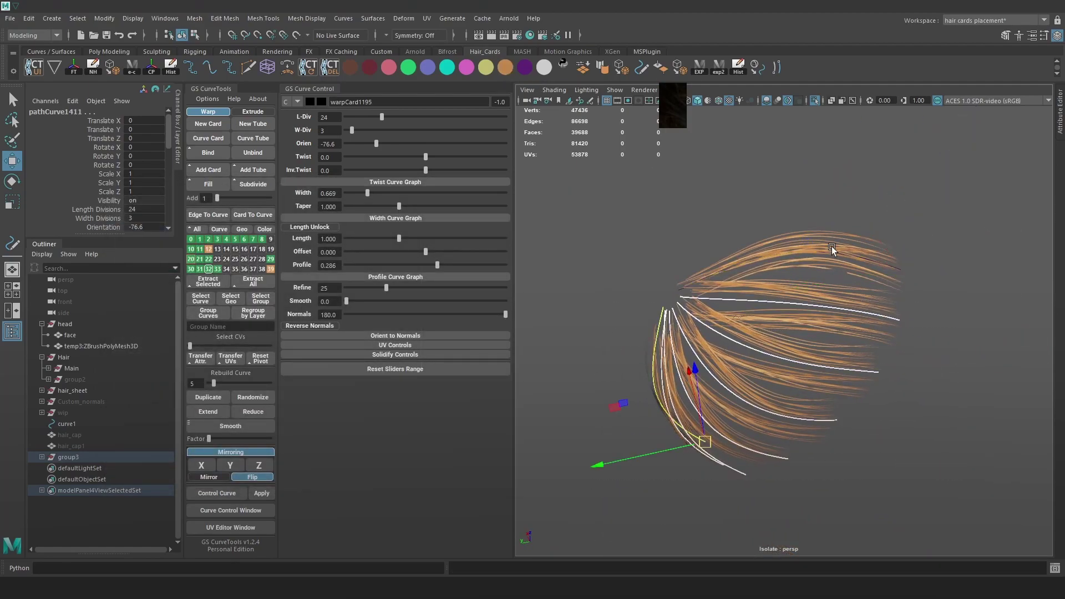
{"action": "left_click", "coordinate": [832, 249]}
{"action": "key", "text": "4"}
{"action": "left_click_drag", "start_coordinate": [920, 304], "coordinate": [636, 439]}
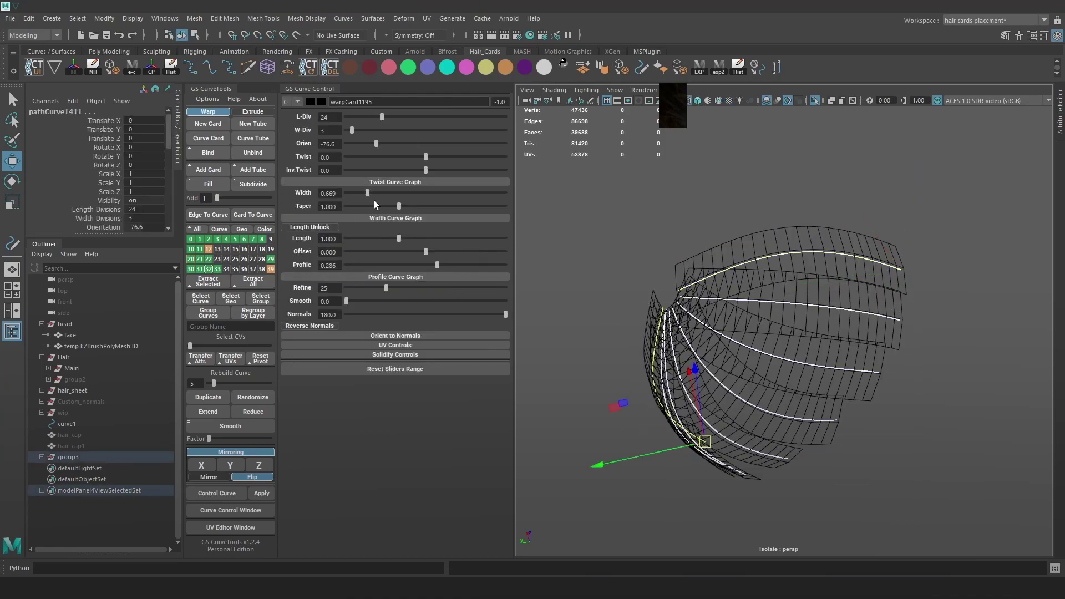
{"action": "left_click", "coordinate": [233, 361]}
{"action": "key", "text": "6"}
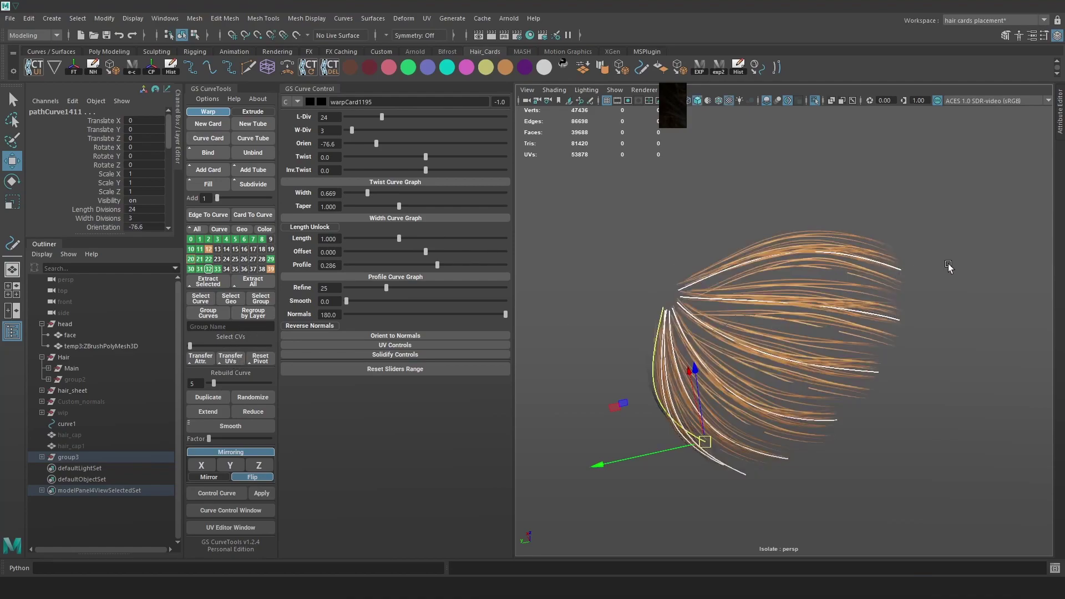
{"action": "left_click", "coordinate": [946, 267]}
{"action": "mouse_move", "coordinate": [900, 324]}
{"action": "left_mouse_down", "text": "alt"}
{"action": "mouse_move", "coordinate": [926, 308]}
{"action": "mouse_move", "coordinate": [953, 312]}
{"action": "mouse_move", "coordinate": [915, 333]}
{"action": "left_mouse_up", "text": "alt"}
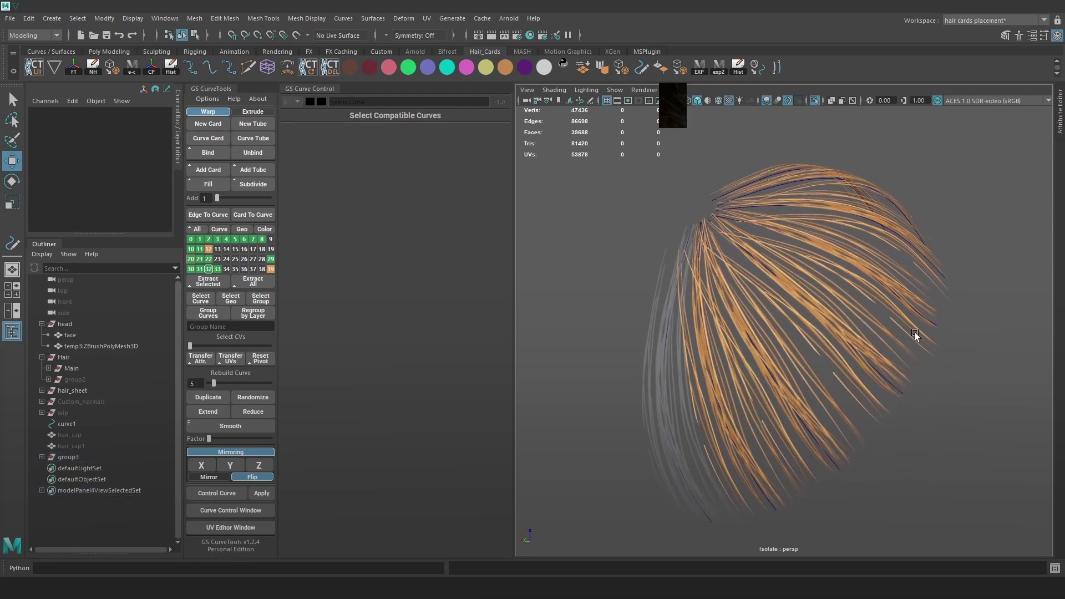
- Select the remaining grey card's curve at the back of the head and assign it the orange material
{"action": "key", "text": "4"}
{"action": "left_click", "coordinate": [644, 390]}
{"action": "key", "text": "6"}
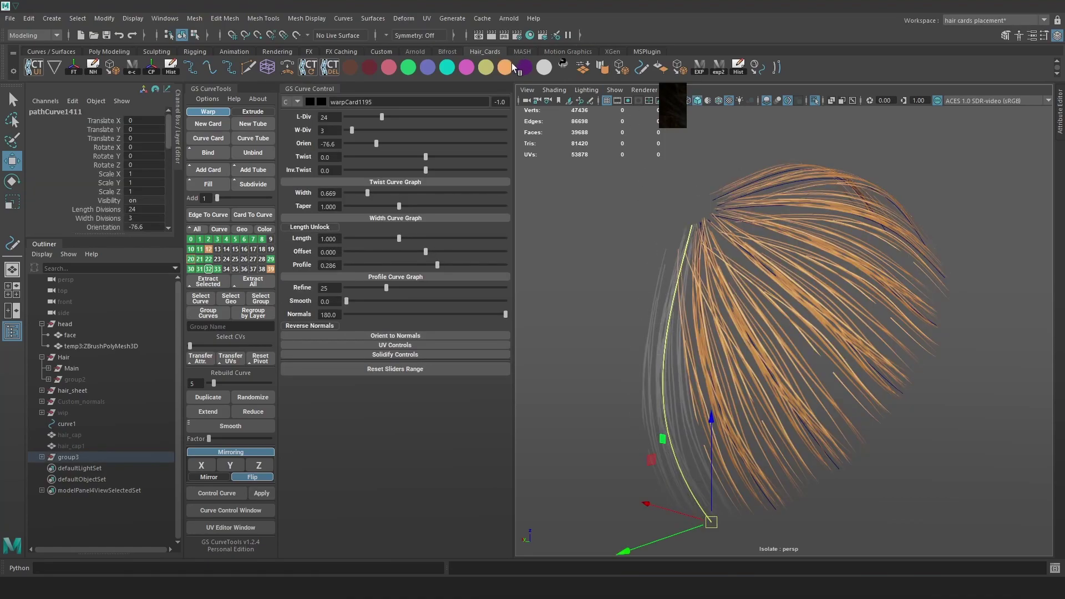
{"action": "left_click", "coordinate": [817, 225]}
- Set the taper of all isolated card curves to 0.632 and bring the full head back into view
{"action": "left_click_drag", "start_coordinate": [817, 226], "coordinate": [776, 273], "text": "alt"}
{"action": "left_click_drag", "start_coordinate": [848, 288], "coordinate": [845, 259], "text": "alt"}
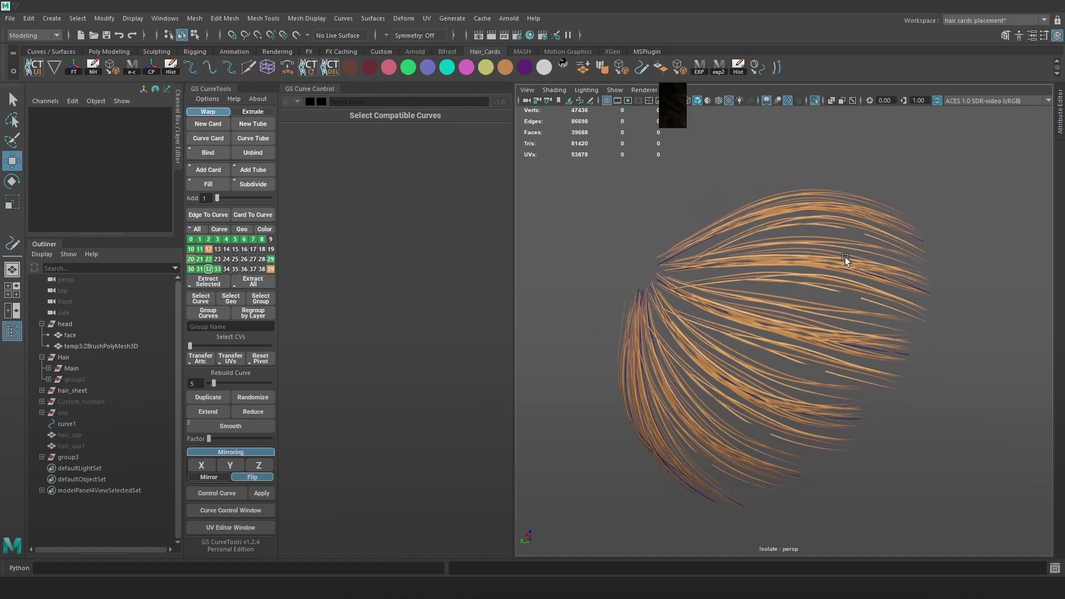
{"action": "left_click_drag", "start_coordinate": [780, 176], "coordinate": [654, 288]}
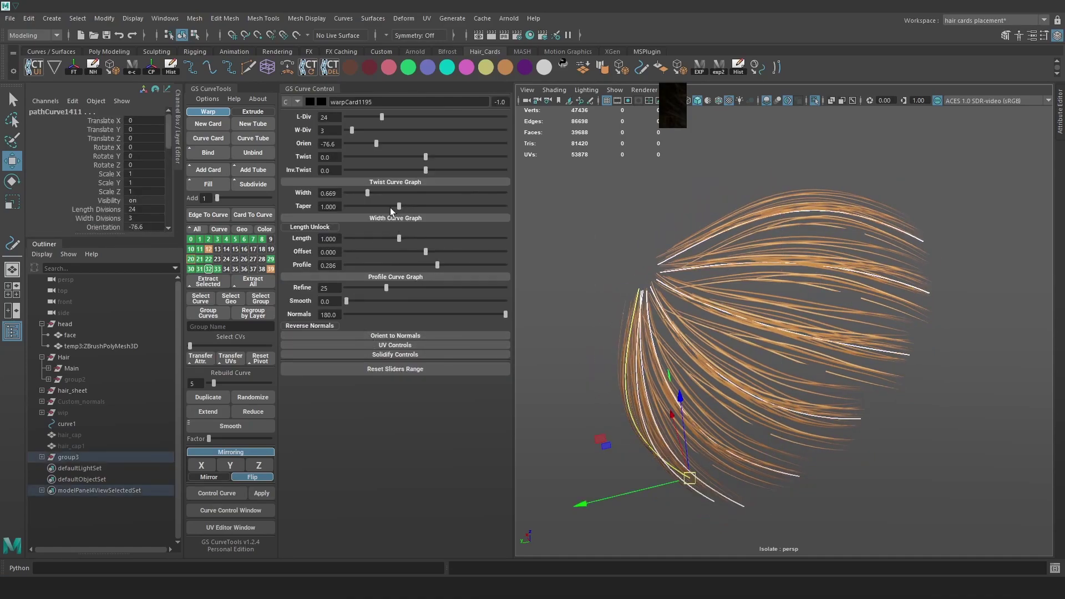
{"action": "left_click_drag", "start_coordinate": [397, 204], "coordinate": [379, 205]}
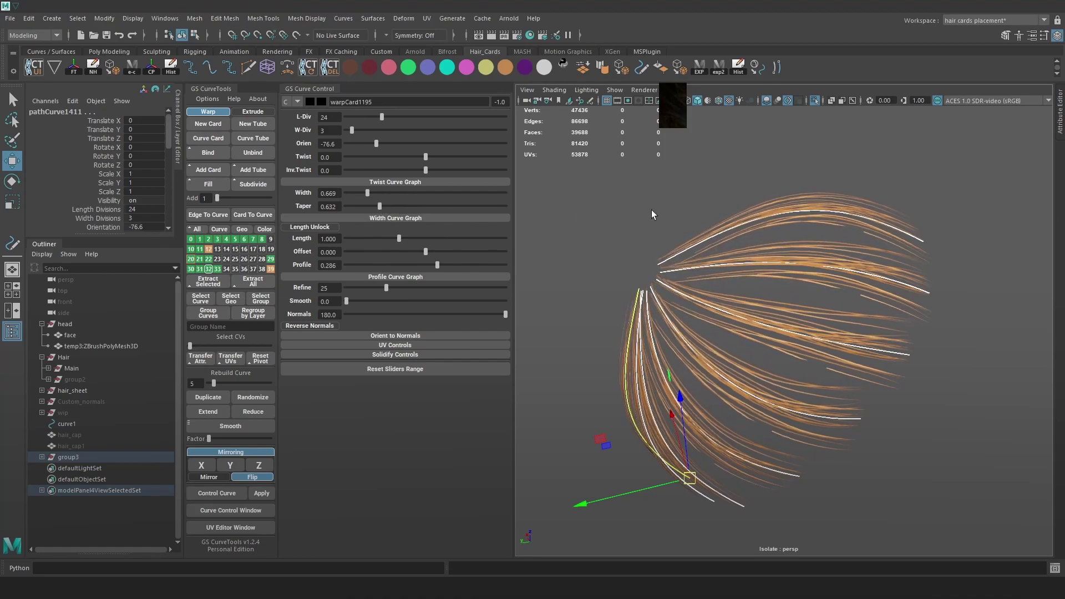
{"action": "left_click", "coordinate": [624, 210]}
{"action": "left_click_drag", "start_coordinate": [684, 254], "coordinate": [639, 255], "text": "alt"}
{"action": "left_click", "coordinate": [814, 100]}
{"action": "left_click_drag", "start_coordinate": [823, 208], "coordinate": [935, 287], "text": "alt"}
{"action": "right_click_drag", "start_coordinate": [888, 248], "coordinate": [849, 229], "text": "alt"}
{"action": "left_click_drag", "start_coordinate": [848, 230], "coordinate": [803, 233], "text": "alt"}
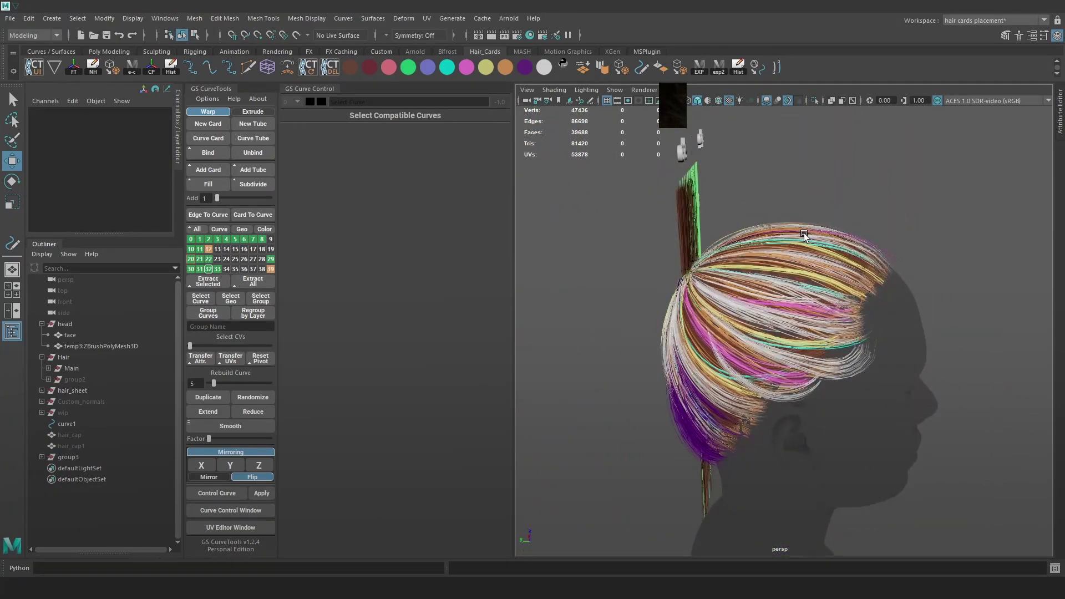
- Isolate group3 in the viewport and select all of its card curves
{"action": "left_click", "coordinate": [68, 457]}
{"action": "left_click", "coordinate": [41, 457]}
{"action": "scroll", "coordinate": [101, 432], "scroll_direction": "down", "scroll_amount": 1}
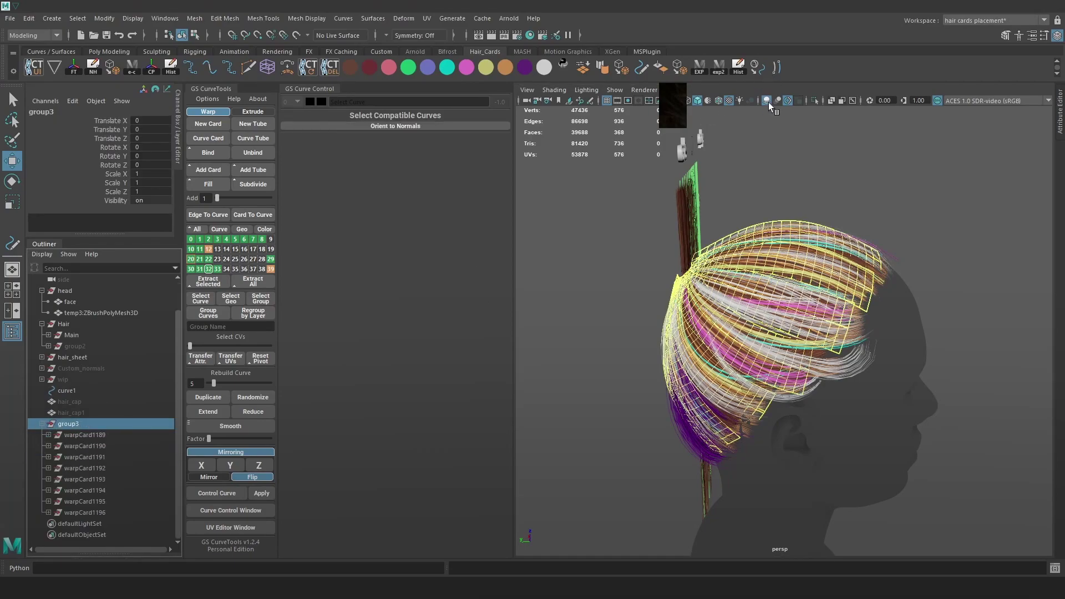
{"action": "left_click", "coordinate": [815, 101]}
{"action": "left_click_drag", "start_coordinate": [817, 260], "coordinate": [783, 297], "text": "alt"}
{"action": "left_click", "coordinate": [889, 214]}
{"action": "left_click_drag", "start_coordinate": [974, 191], "coordinate": [788, 443]}
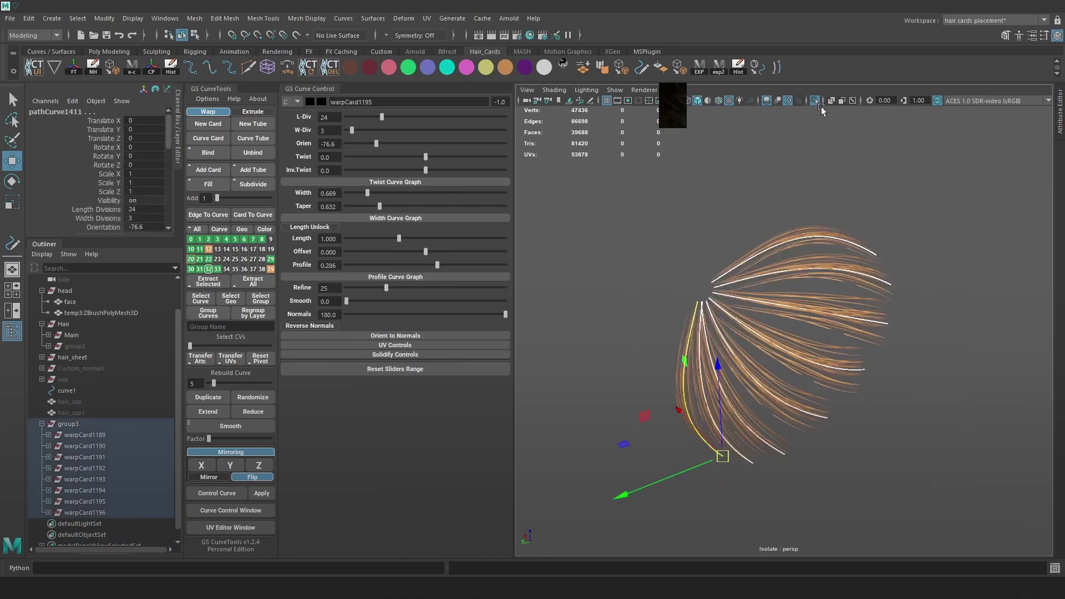
- Leave isolation and assign the cyan material to the selected cards, checking their coverage around the head
{"action": "left_click", "coordinate": [814, 101]}
{"action": "left_click_drag", "start_coordinate": [843, 212], "coordinate": [861, 237], "text": "alt"}
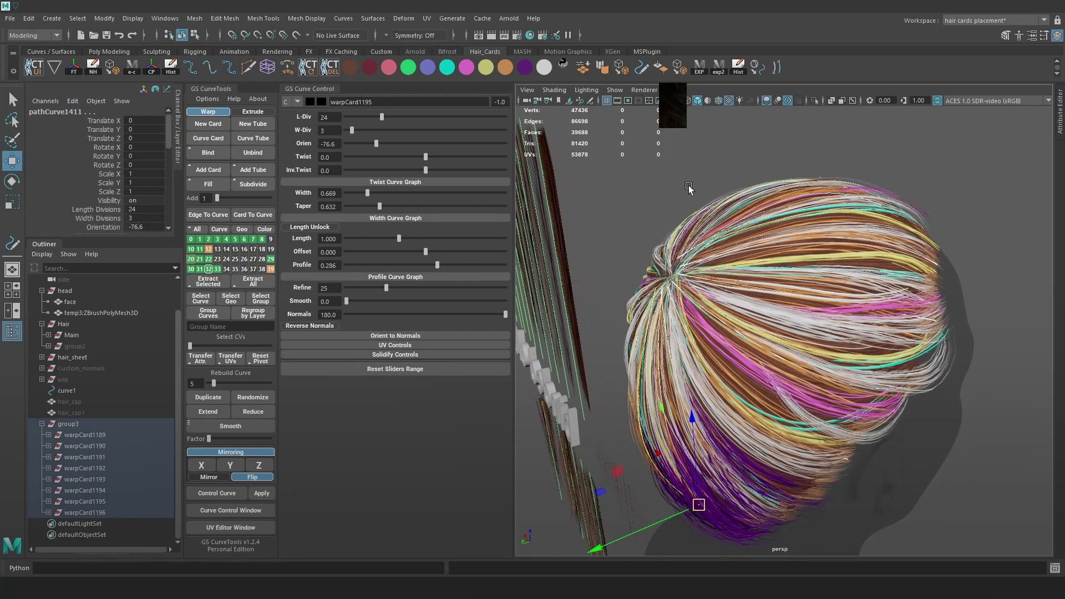
{"action": "left_click", "coordinate": [442, 70]}
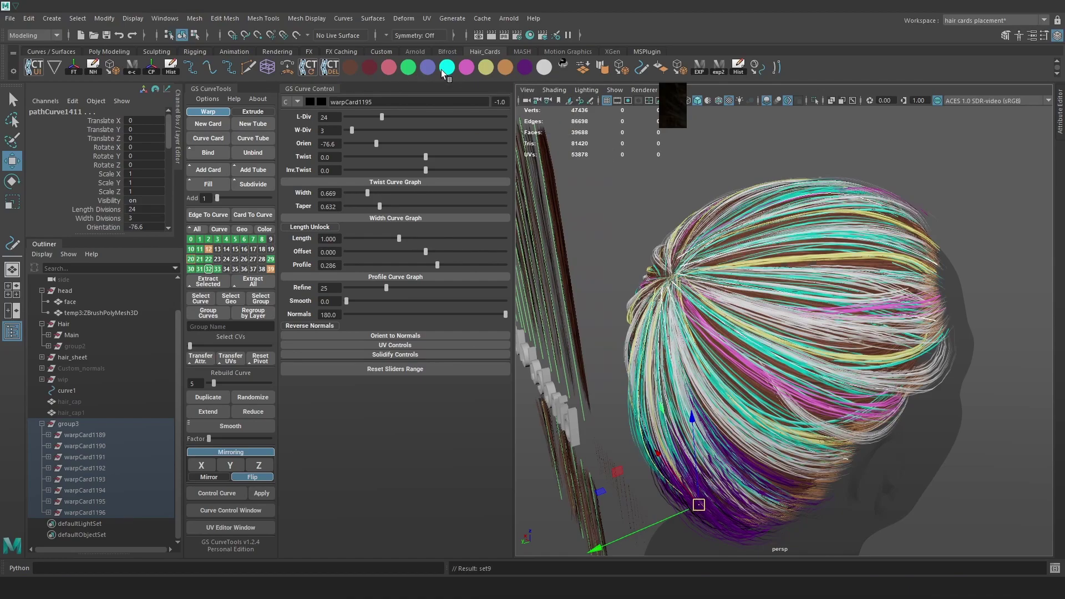
{"action": "left_click_drag", "start_coordinate": [755, 220], "coordinate": [812, 194], "text": "alt"}
{"action": "left_click_drag", "start_coordinate": [874, 260], "coordinate": [892, 288], "text": "alt"}
{"action": "scroll", "coordinate": [904, 271], "scroll_direction": "up", "scroll_amount": 5}
{"action": "scroll", "coordinate": [937, 301], "scroll_direction": "down", "scroll_amount": 5}
{"action": "left_click_drag", "start_coordinate": [934, 405], "coordinate": [732, 362], "text": "alt"}
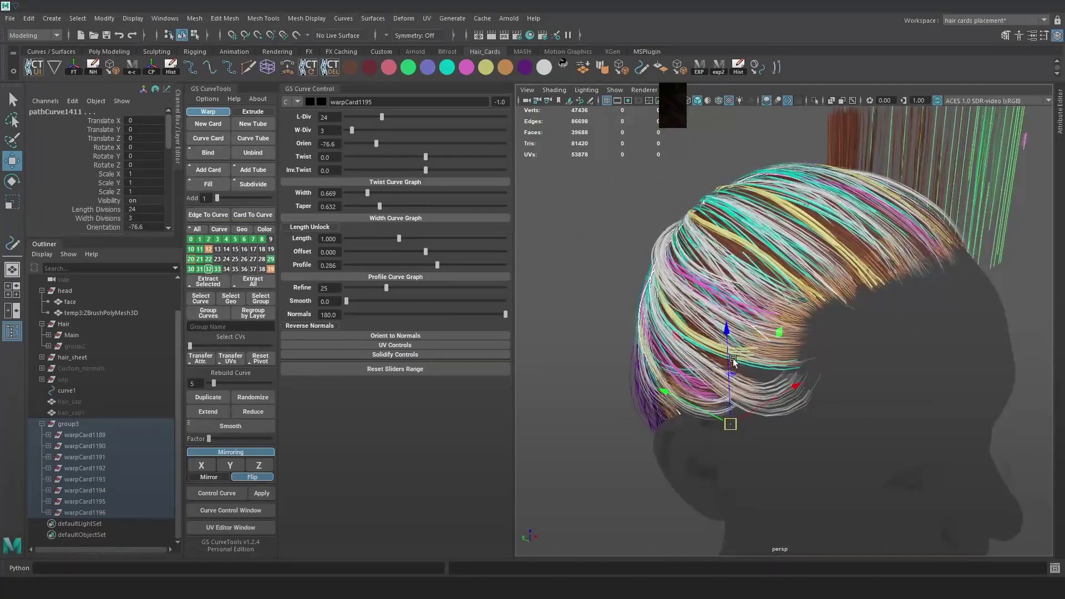
- Select the group3 card curves in wireframe and flip them across the X axis, checking the result in shaded view
{"action": "key", "text": "4"}
{"action": "left_click_drag", "start_coordinate": [766, 283], "coordinate": [917, 268], "text": "alt"}
{"action": "right_click_drag", "start_coordinate": [916, 267], "coordinate": [788, 208], "text": "alt"}
{"action": "mouse_move", "coordinate": [789, 208]}
{"action": "left_mouse_down", "text": "alt"}
{"action": "mouse_move", "coordinate": [869, 259]}
{"action": "mouse_move", "coordinate": [880, 253]}
{"action": "mouse_move", "coordinate": [812, 264]}
{"action": "left_mouse_up", "text": "alt"}
{"action": "left_click", "coordinate": [881, 253]}
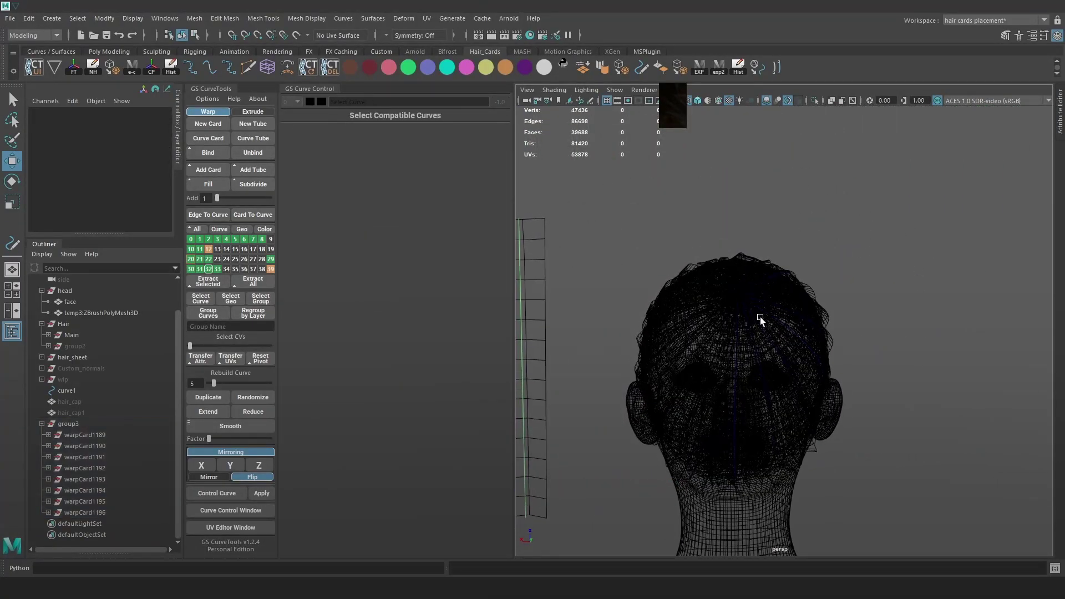
{"action": "left_click_drag", "start_coordinate": [903, 441], "coordinate": [741, 263]}
{"action": "left_click", "coordinate": [752, 260], "text": "shift"}
{"action": "left_click", "coordinate": [206, 468]}
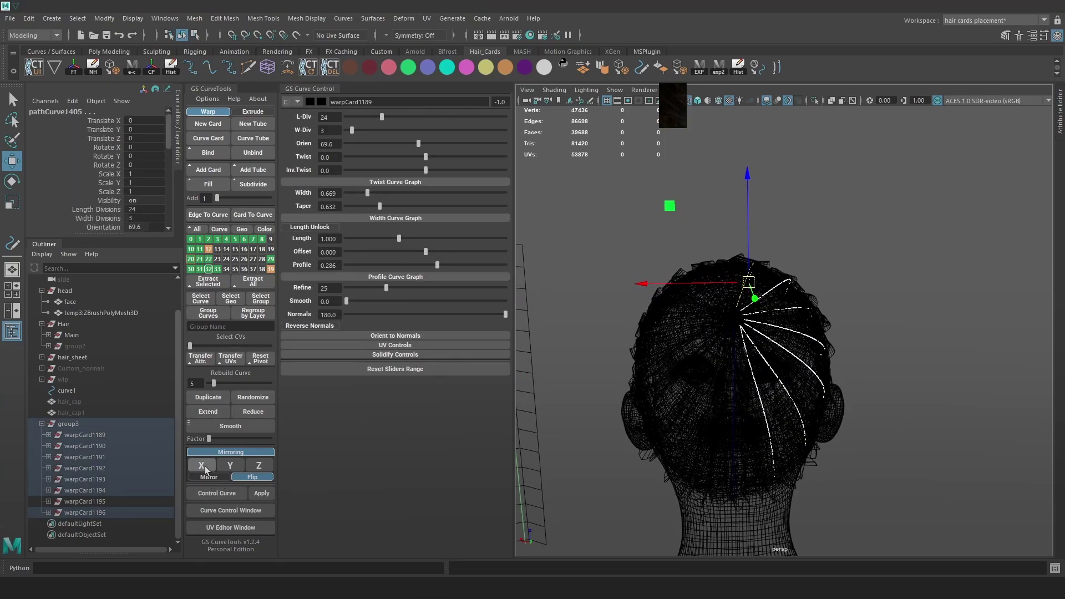
{"action": "left_click_drag", "start_coordinate": [717, 330], "coordinate": [740, 345], "text": "alt"}
{"action": "key", "text": "5"}
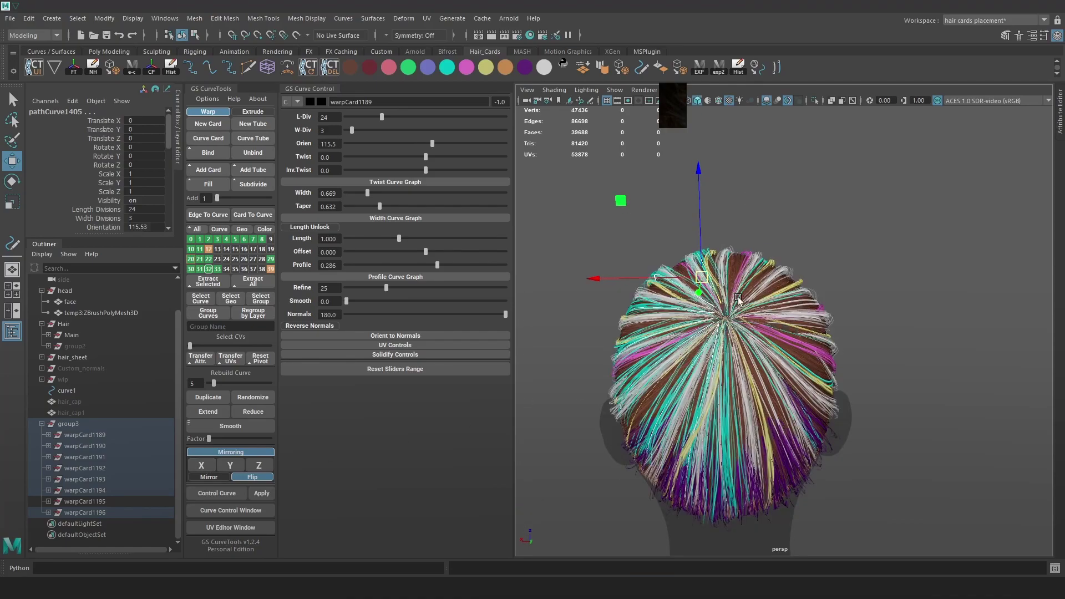
{"action": "left_click_drag", "start_coordinate": [758, 291], "coordinate": [786, 355], "text": "alt"}
- Return to wireframe, select group3 in the Outliner, and undo back through the X flip of the cards
{"action": "key", "text": "4"}
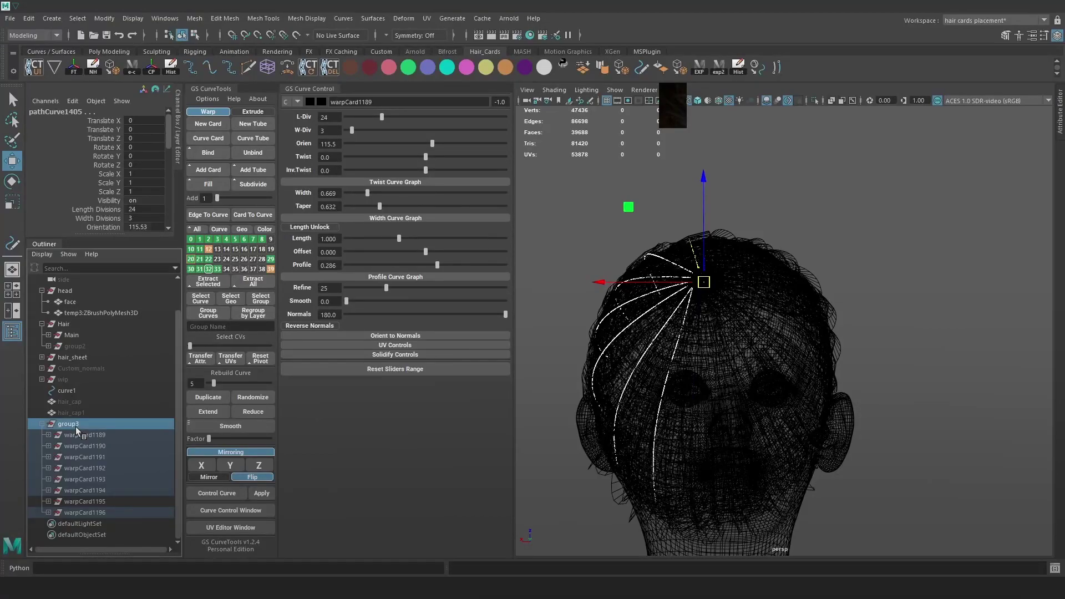
{"action": "left_click_drag", "start_coordinate": [76, 428], "coordinate": [152, 414]}
{"action": "left_click_drag", "start_coordinate": [46, 453], "coordinate": [81, 435]}
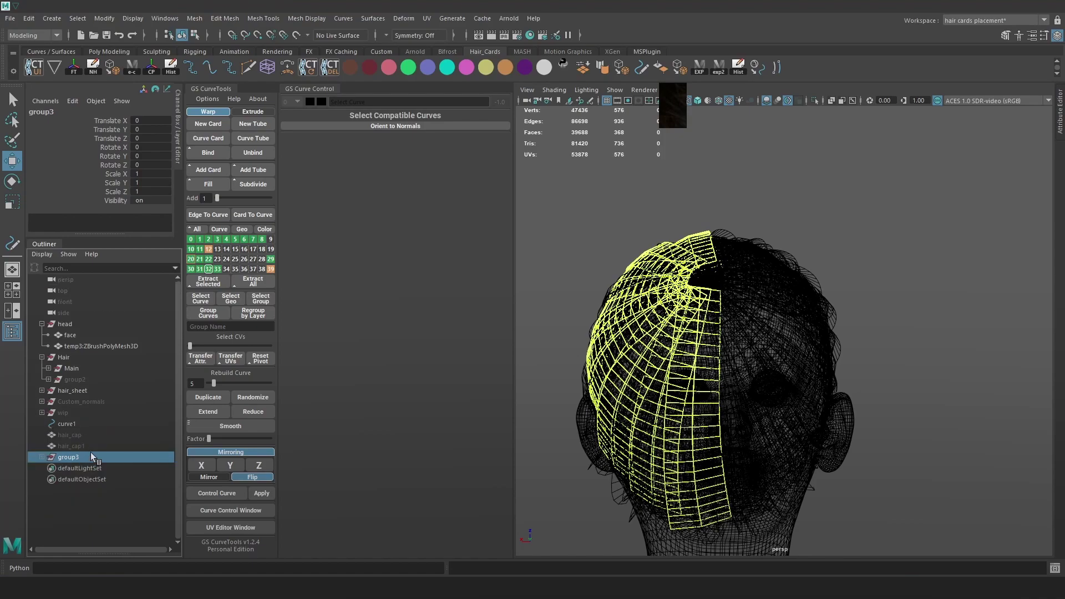
{"action": "key", "text": "ctrl+z"}
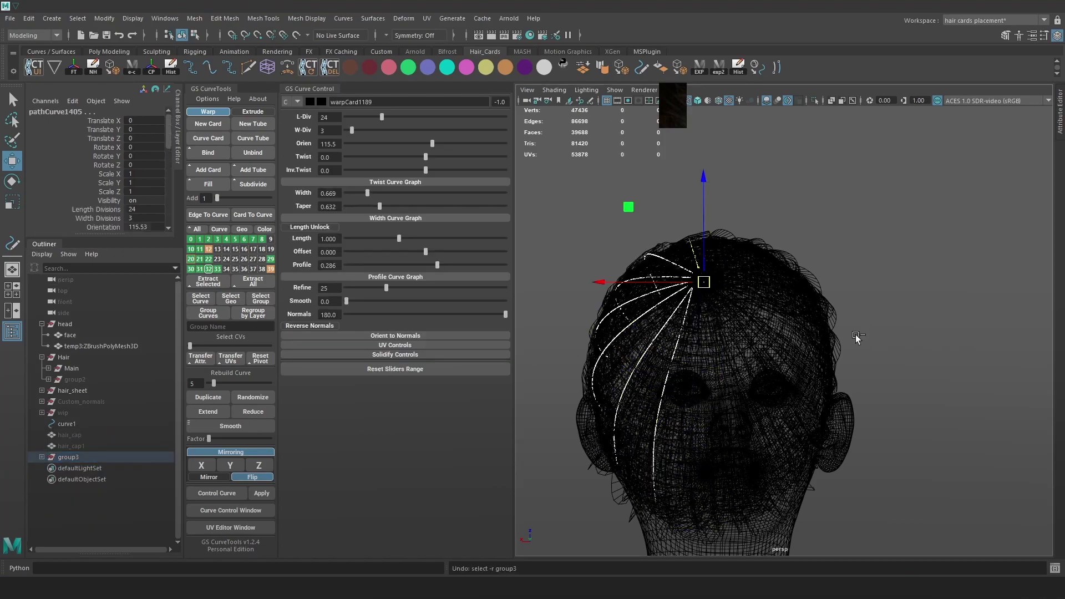
{"action": "key", "text": "ctrl+z"}
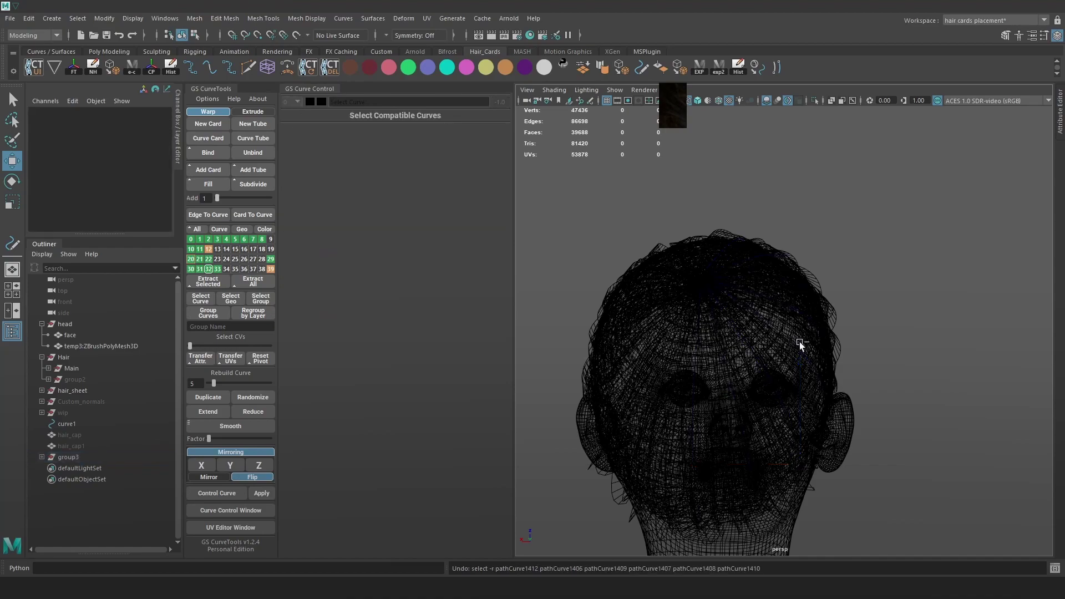
- Isolate group3's cards in the viewport with its hierarchy expanded, and select the whole group
{"action": "left_click", "coordinate": [101, 457]}
{"action": "left_click", "coordinate": [41, 457]}
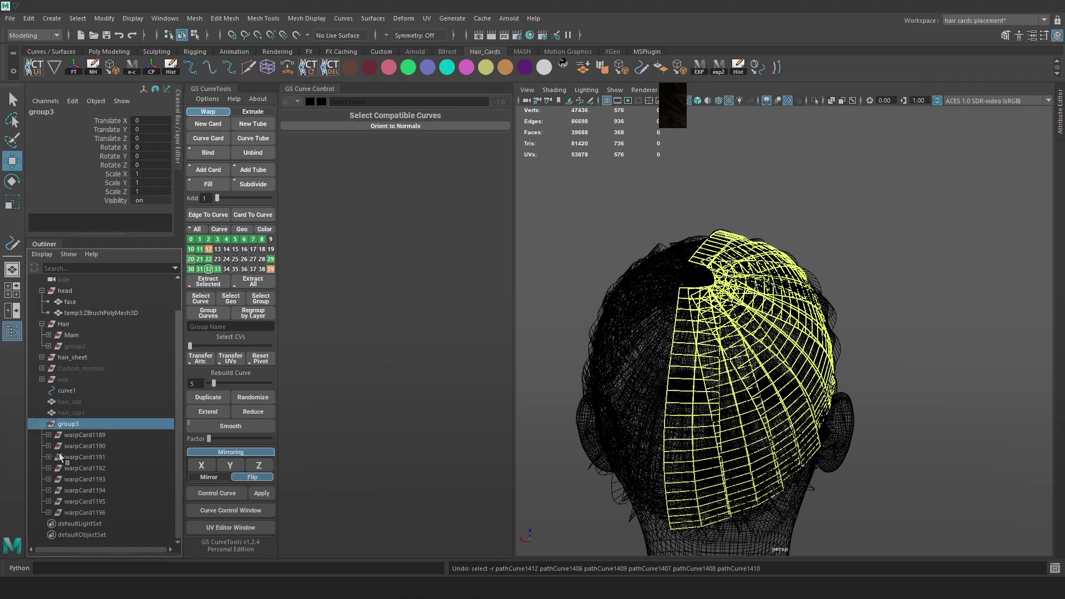
{"action": "left_click", "coordinate": [814, 101]}
{"action": "left_click", "coordinate": [871, 267]}
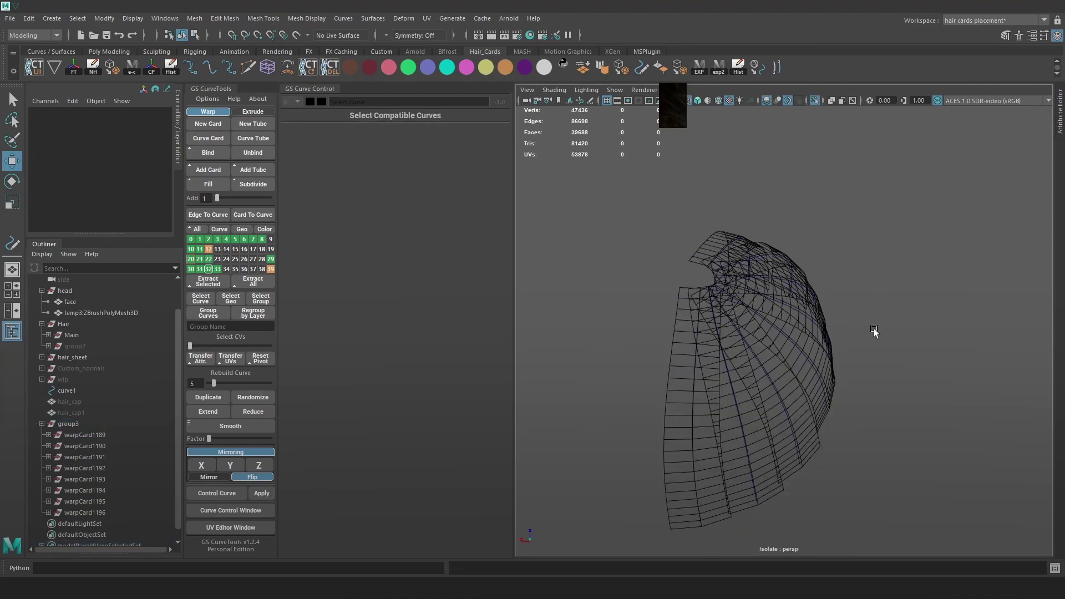
{"action": "left_click", "coordinate": [70, 424]}
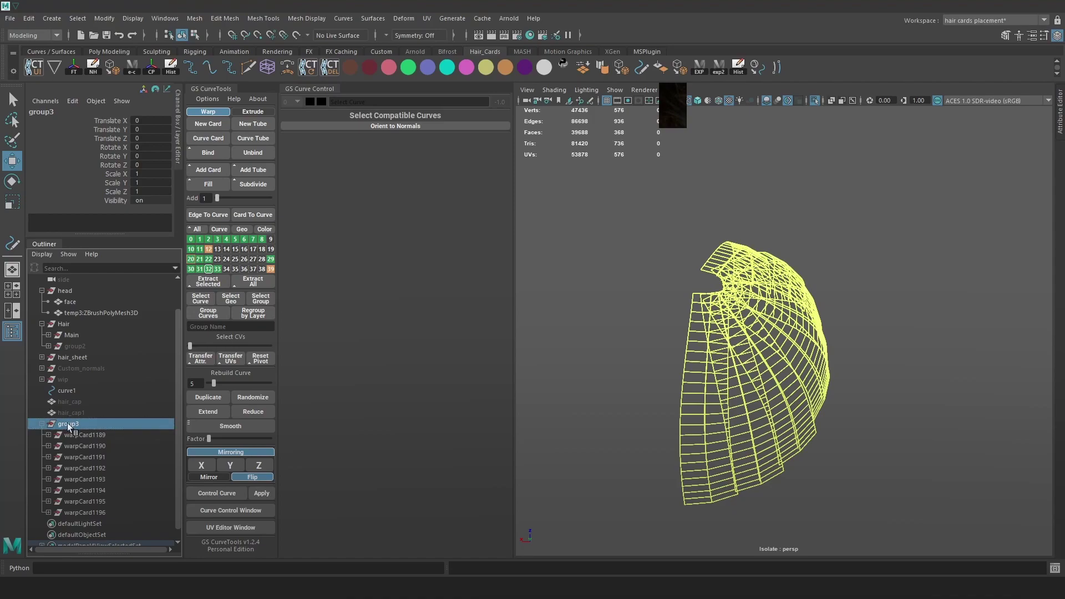
- Rename group3 to _12_fill_up and place it inside the Hair group's Main group, below _11_baby_hairs
{"action": "middle_click_drag", "start_coordinate": [68, 423], "coordinate": [82, 363]}
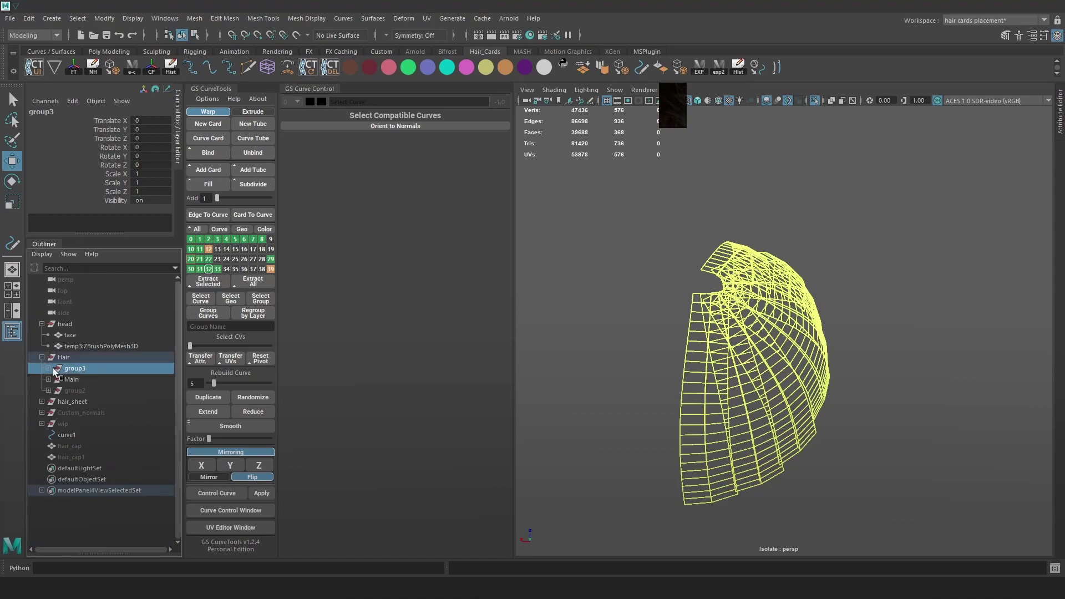
{"action": "left_click", "coordinate": [49, 380]}
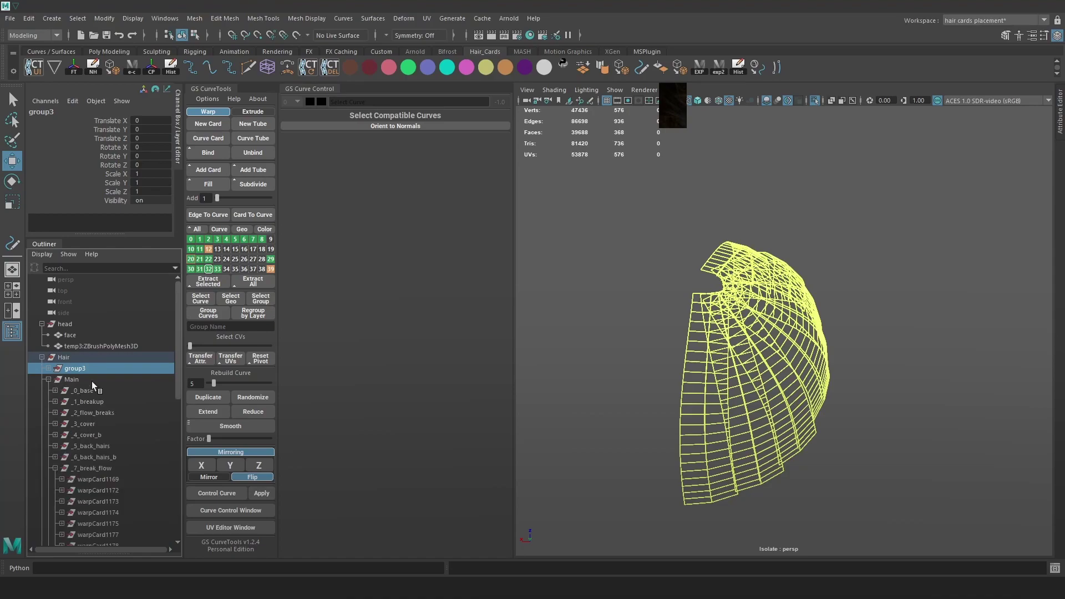
{"action": "left_click", "coordinate": [55, 468]}
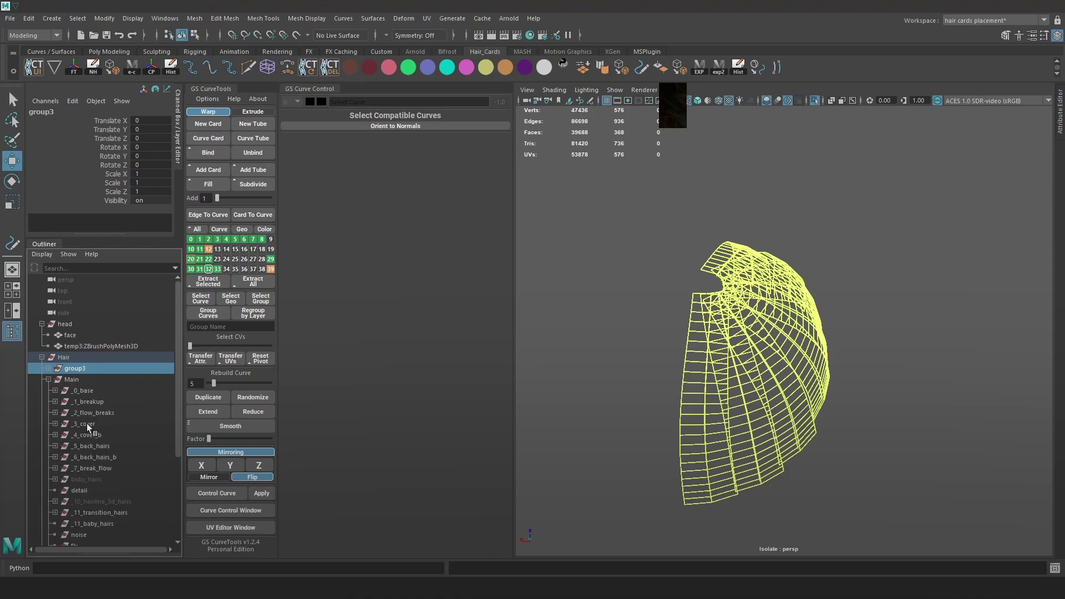
{"action": "double_click", "coordinate": [80, 368]}
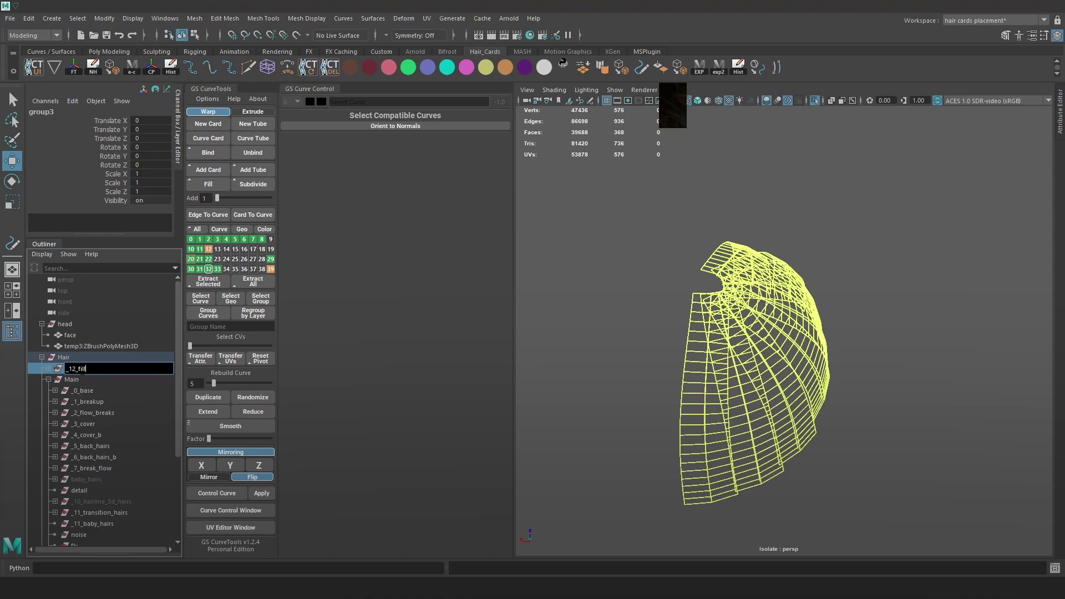
{"action": "key", "text": "Return"}
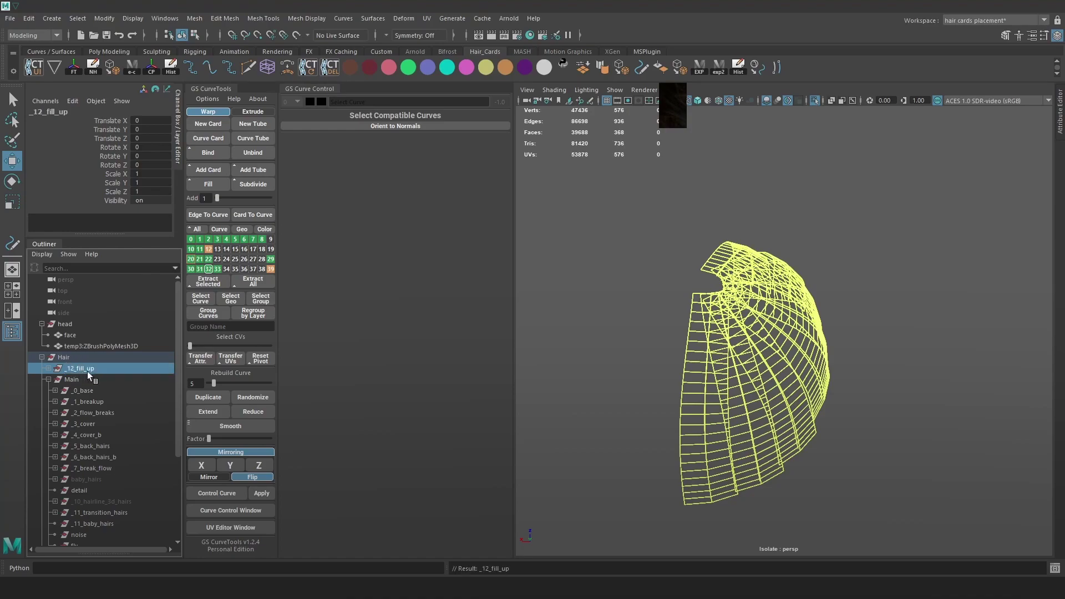
{"action": "left_click_drag", "start_coordinate": [89, 375], "coordinate": [111, 533]}
{"action": "middle_click_drag", "start_coordinate": [112, 529], "coordinate": [111, 528]}
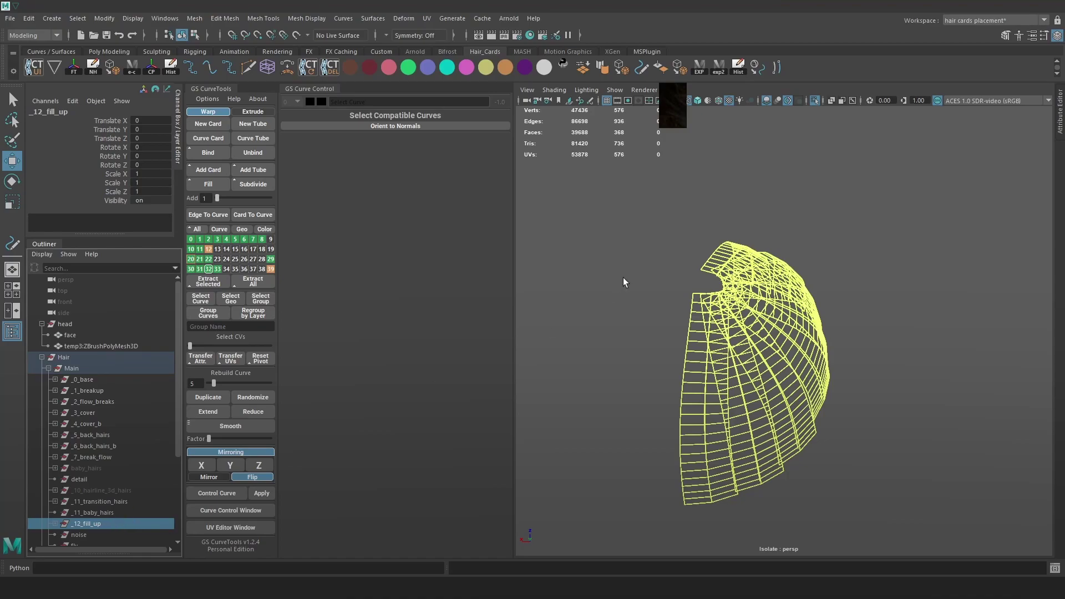
- Leave isolation and examine the complete hair on the head in textured view from the back and side
{"action": "right_click_drag", "start_coordinate": [623, 283], "coordinate": [647, 287], "text": "alt"}
{"action": "left_click", "coordinate": [814, 100]}
{"action": "left_click", "coordinate": [814, 100]}
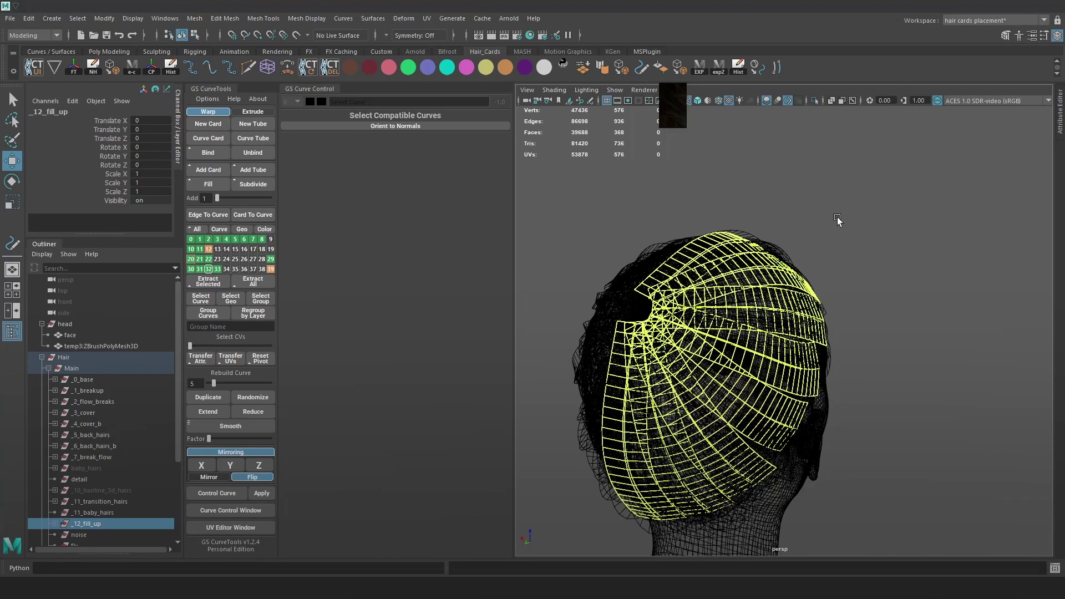
{"action": "key", "text": "5"}
{"action": "left_click", "coordinate": [894, 228]}
{"action": "left_click_drag", "start_coordinate": [791, 298], "coordinate": [761, 298], "text": "alt"}
{"action": "right_click_drag", "start_coordinate": [761, 294], "coordinate": [856, 274], "text": "alt"}
{"action": "left_click_drag", "start_coordinate": [857, 274], "coordinate": [836, 314], "text": "alt"}
{"action": "right_click_drag", "start_coordinate": [837, 314], "coordinate": [800, 288], "text": "alt"}
{"action": "left_click_drag", "start_coordinate": [800, 289], "coordinate": [806, 193], "text": "alt"}
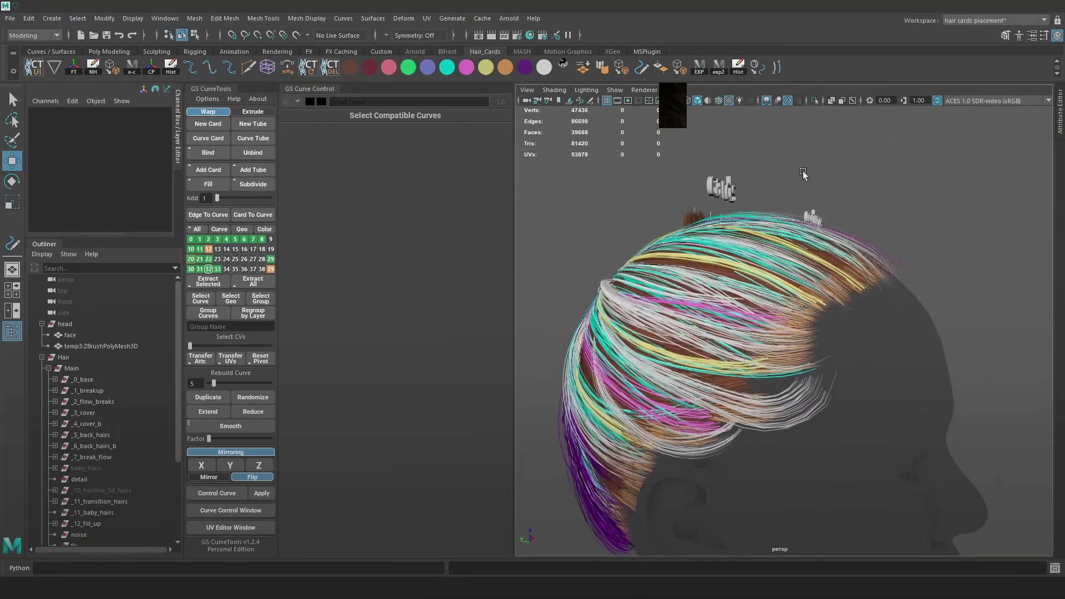
- Switch to Marmoset Toolbag and examine the rendered ponytail hair from the front hairline, side and back
{"action": "left_click", "coordinate": [716, 68]}
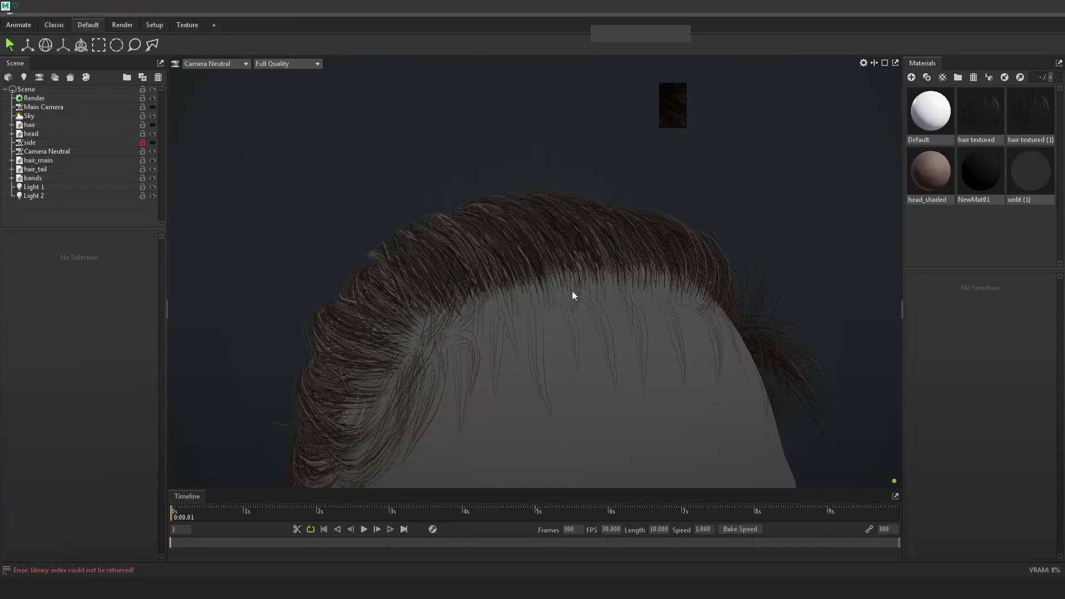
{"action": "left_click_drag", "start_coordinate": [571, 291], "coordinate": [597, 360], "text": "alt"}
{"action": "right_click_drag", "start_coordinate": [597, 361], "coordinate": [617, 305], "text": "alt"}
{"action": "left_click_drag", "start_coordinate": [617, 304], "coordinate": [747, 462], "text": "alt"}
{"action": "left_click_drag", "start_coordinate": [530, 466], "coordinate": [691, 327]}
{"action": "scroll", "coordinate": [691, 327], "scroll_direction": "up", "scroll_amount": 10}
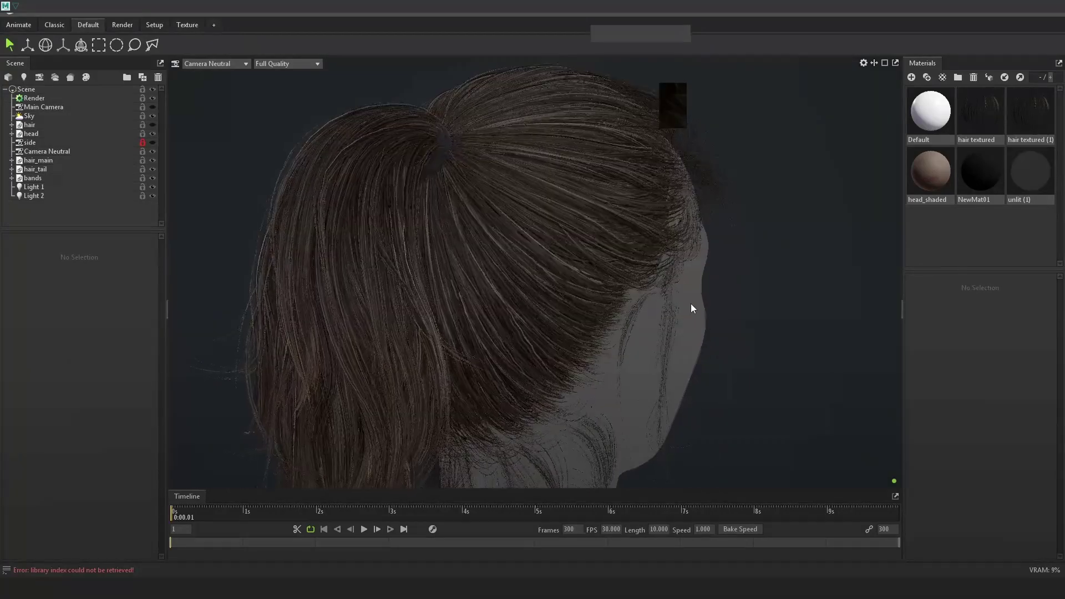
{"action": "left_click_drag", "start_coordinate": [751, 371], "coordinate": [509, 228]}
{"action": "scroll", "coordinate": [547, 226], "scroll_direction": "down", "scroll_amount": 8}
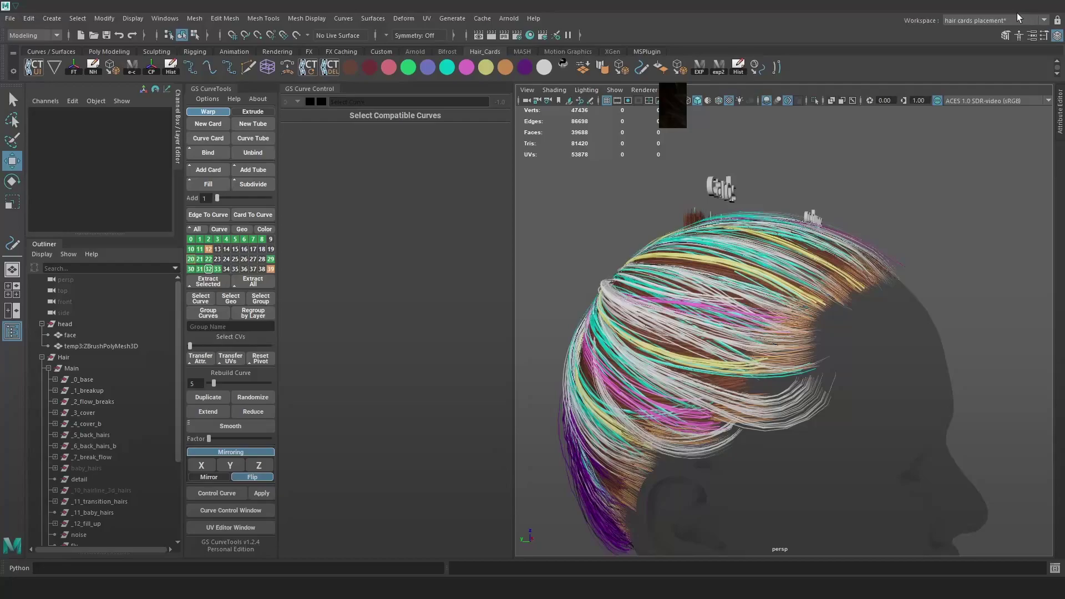
- Switch back to Maya, expand the _12_fill_up group and isolate it in textured view
{"action": "left_click_drag", "start_coordinate": [888, 278], "coordinate": [837, 325], "text": "alt"}
{"action": "scroll", "coordinate": [757, 273], "scroll_direction": "down", "scroll_amount": 3}
{"action": "left_click_drag", "start_coordinate": [757, 273], "coordinate": [832, 314], "text": "alt"}
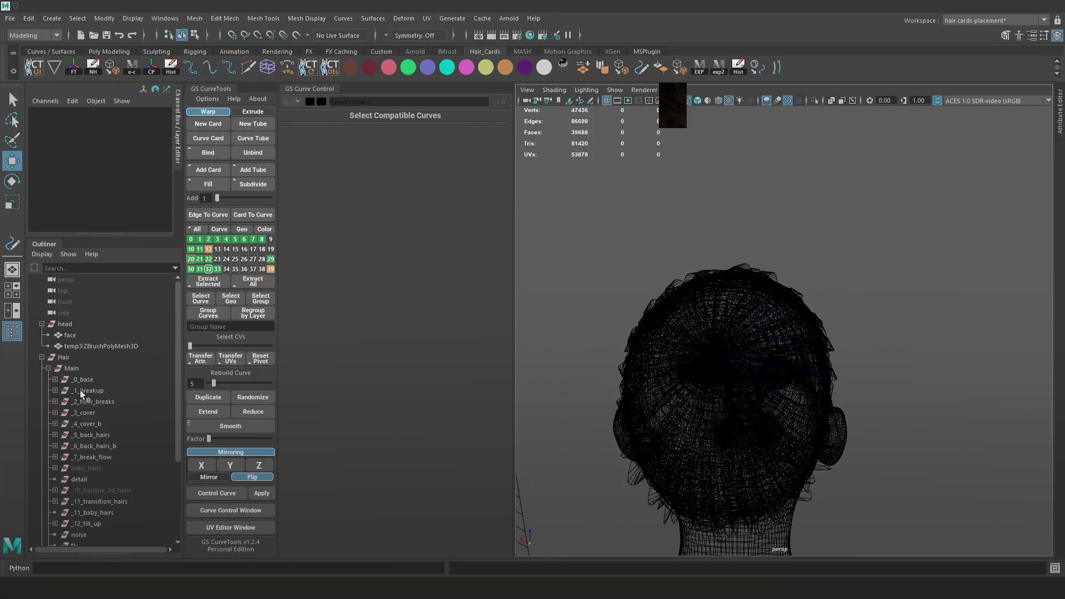
{"action": "scroll", "coordinate": [79, 391], "scroll_direction": "down", "scroll_amount": 3}
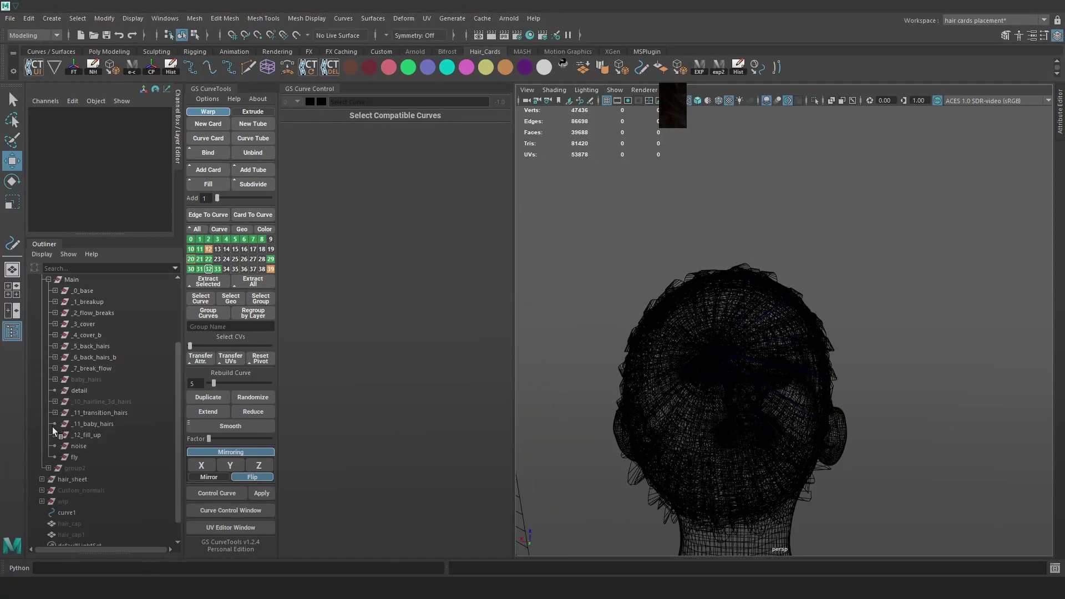
{"action": "left_click", "coordinate": [54, 435]}
{"action": "scroll", "coordinate": [88, 440], "scroll_direction": "down", "scroll_amount": 3}
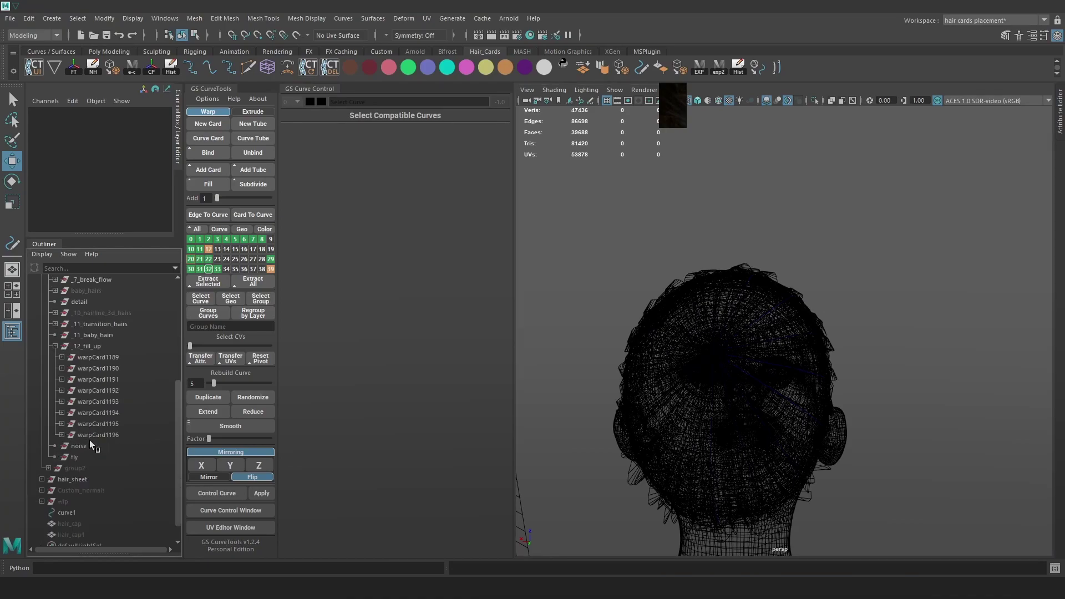
{"action": "left_click", "coordinate": [91, 355]}
{"action": "left_click", "coordinate": [91, 348]}
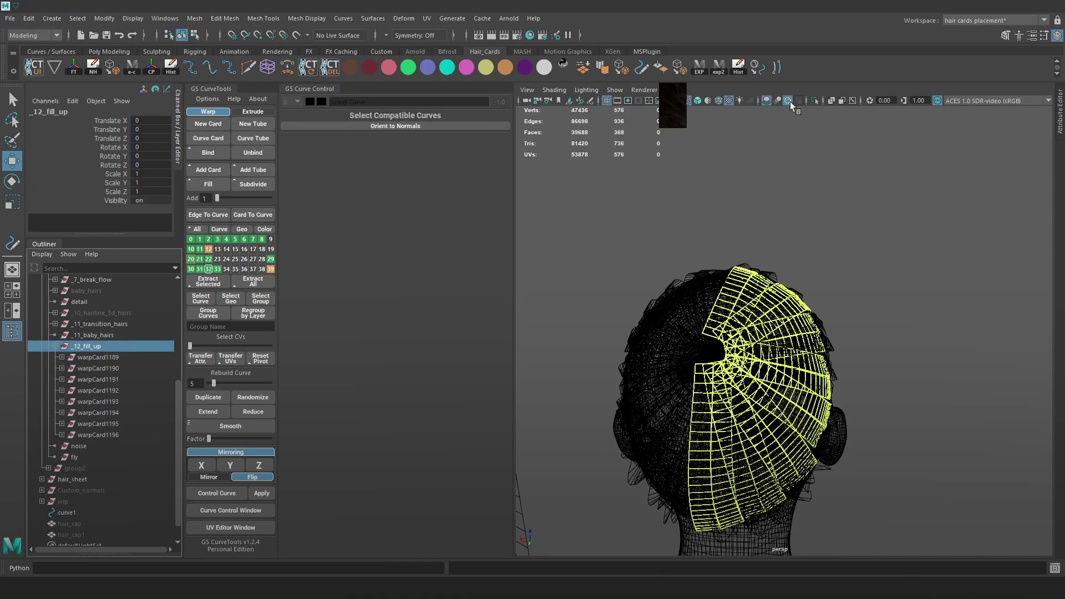
{"action": "left_click", "coordinate": [814, 100]}
{"action": "left_click", "coordinate": [874, 281]}
{"action": "key", "text": "5"}
{"action": "key", "text": "6"}
- Mirror all fill-up cards except warpCard1195 across X, using Mirror instead of Flip
{"action": "left_click_drag", "start_coordinate": [943, 211], "coordinate": [670, 494]}
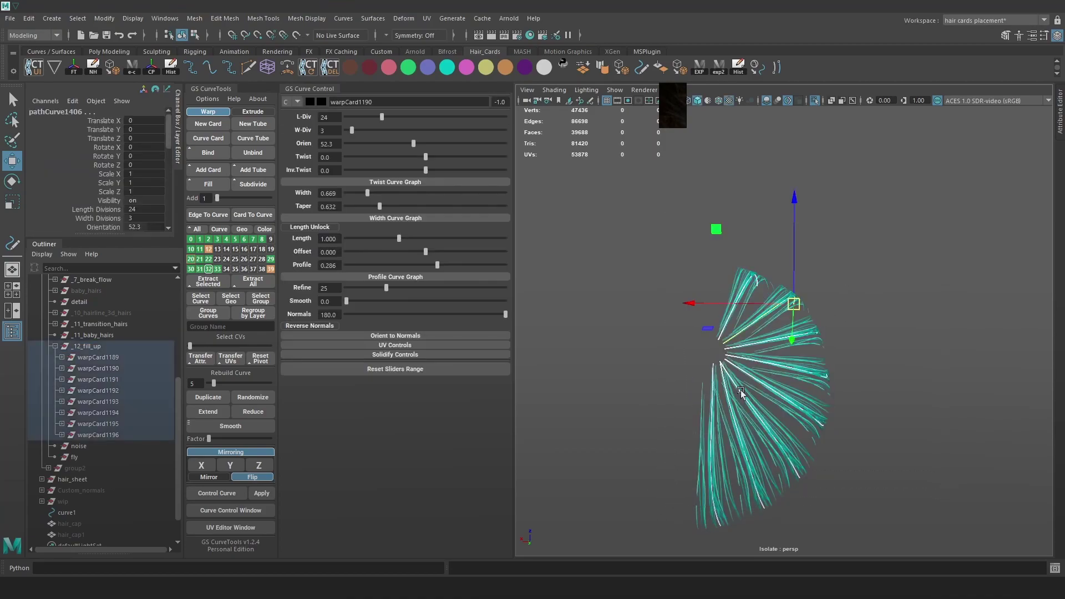
{"action": "middle_click_drag", "start_coordinate": [745, 383], "coordinate": [757, 363], "text": "alt"}
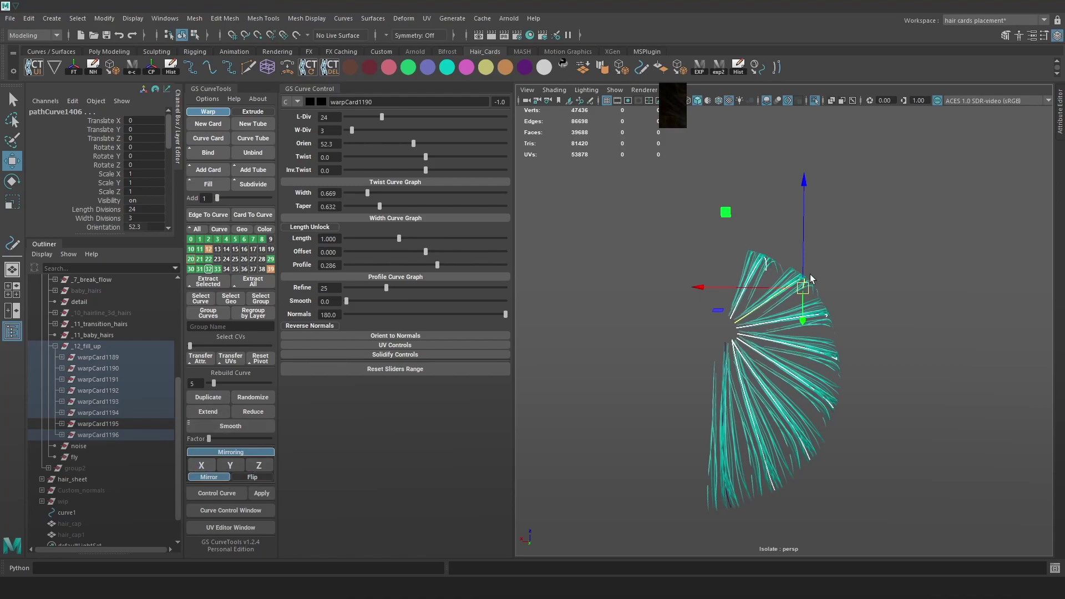
{"action": "left_click_drag", "start_coordinate": [824, 284], "coordinate": [830, 267], "text": "alt"}
{"action": "key", "text": "ctrl+z"}
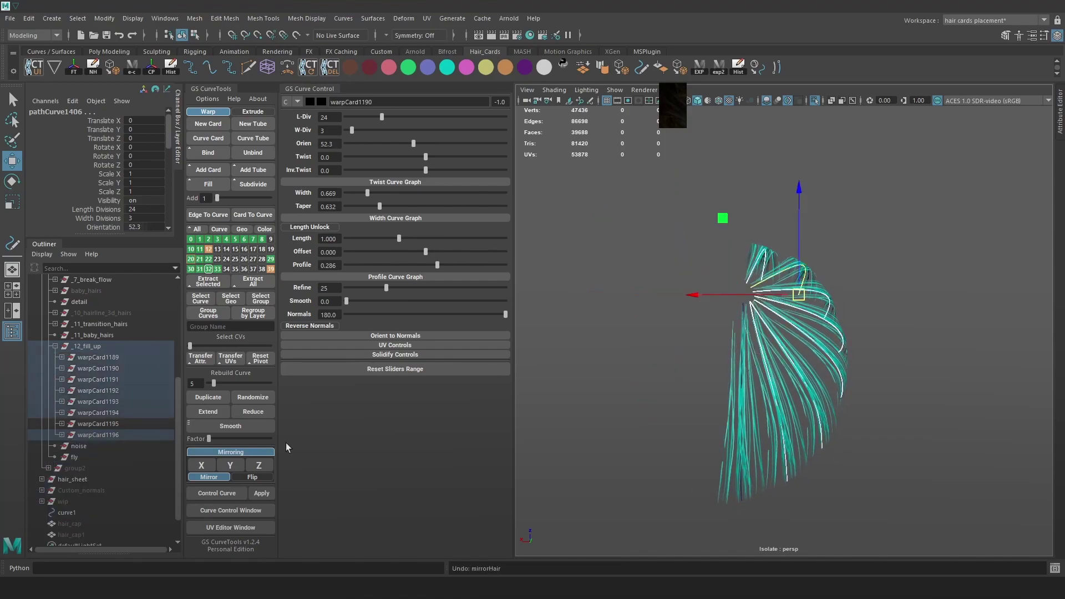
{"action": "left_click", "coordinate": [204, 464]}
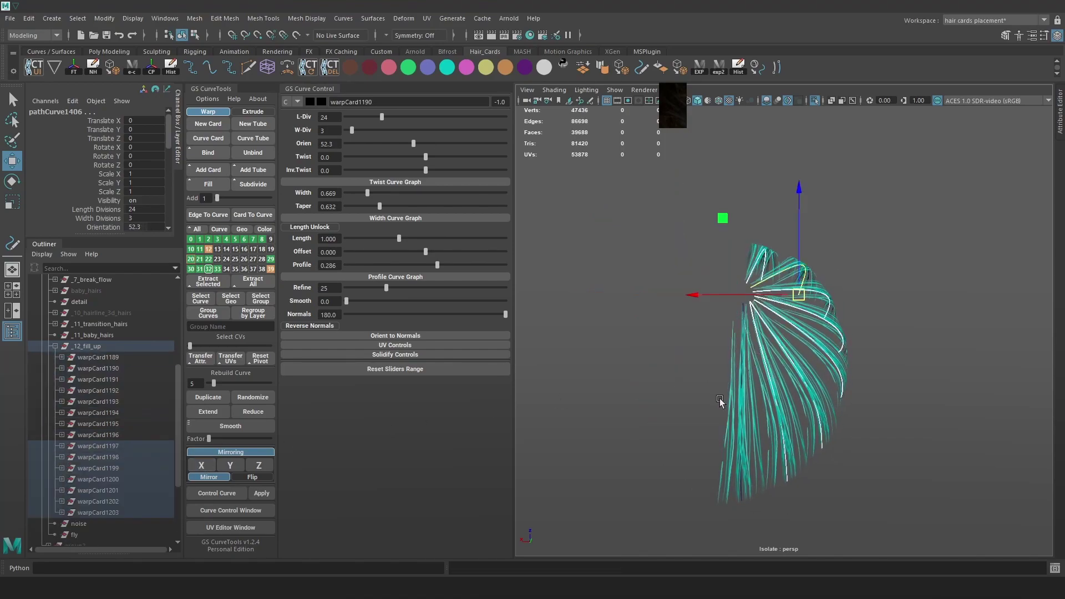
{"action": "scroll", "coordinate": [747, 375], "scroll_direction": "up", "scroll_amount": 1}
{"action": "left_click", "coordinate": [877, 289]}
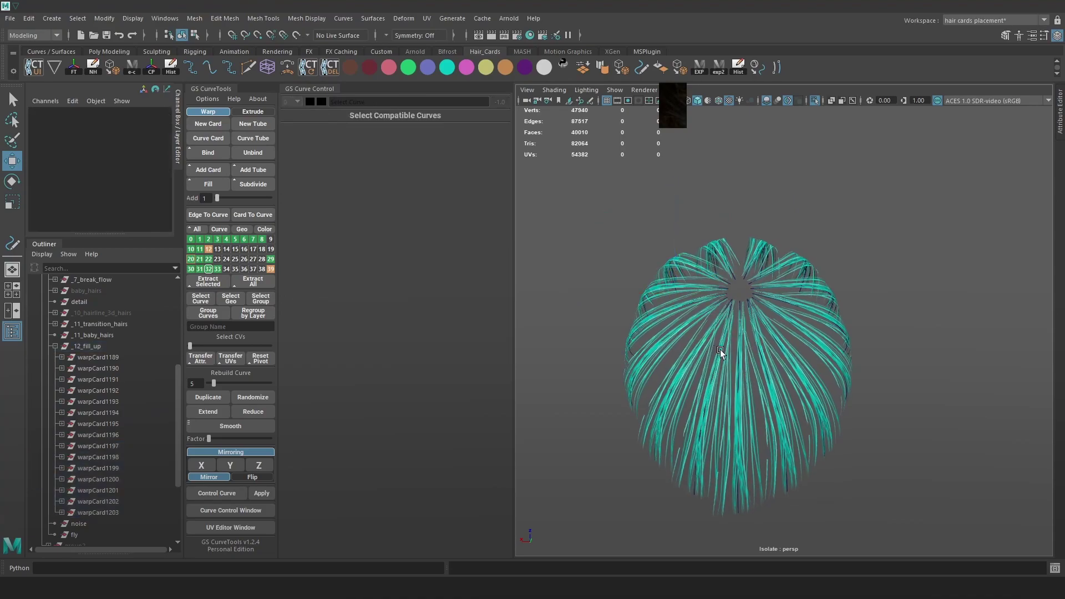
- Adjust the control vertices of warpCard1198's curve by rotating and moving them
{"action": "left_click", "coordinate": [720, 350]}
{"action": "key", "text": "F9"}
{"action": "mouse_move", "coordinate": [762, 264]}
{"action": "left_mouse_down"}
{"action": "mouse_move", "coordinate": [712, 317]}
{"action": "mouse_move", "coordinate": [741, 304]}
{"action": "left_mouse_up"}
{"action": "key", "text": "6"}
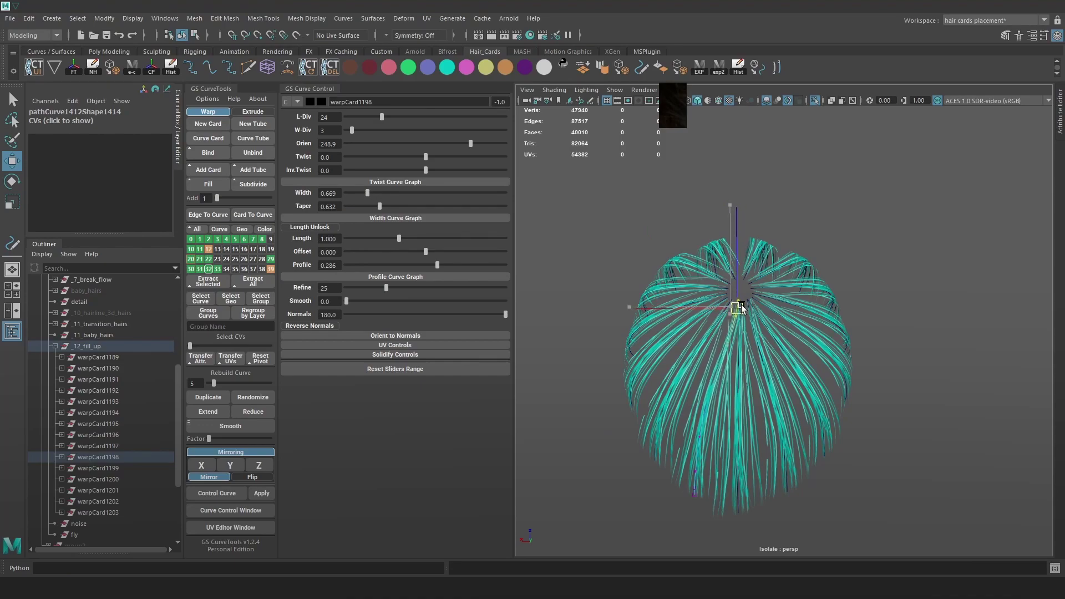
{"action": "key", "text": "e"}
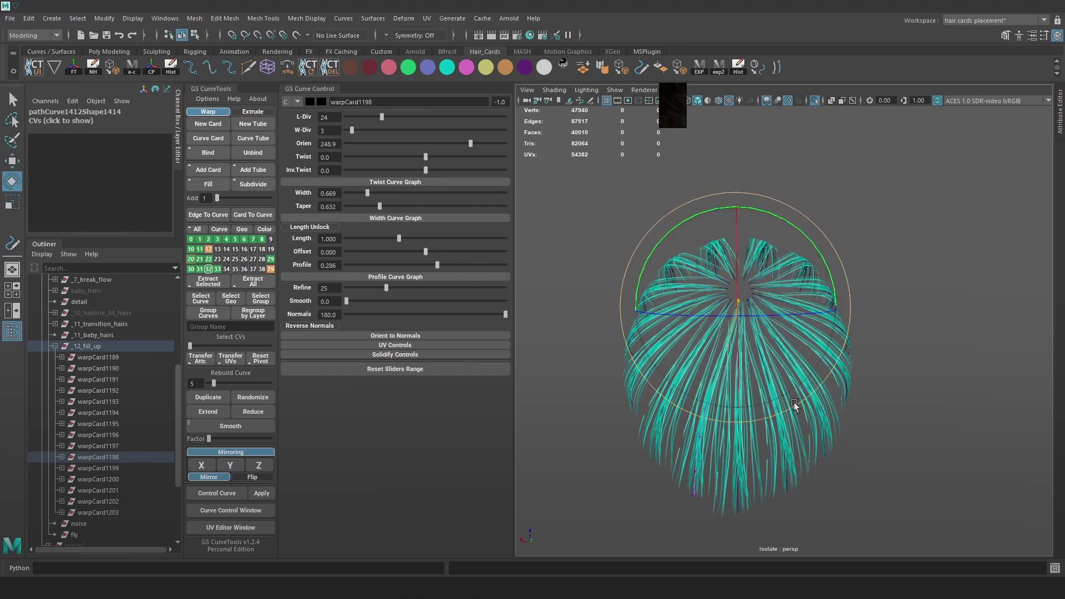
{"action": "left_click_drag", "start_coordinate": [794, 402], "coordinate": [806, 388]}
{"action": "key", "text": "w"}
{"action": "mouse_move", "coordinate": [733, 308]}
{"action": "left_mouse_down"}
{"action": "mouse_move", "coordinate": [686, 412]}
{"action": "mouse_move", "coordinate": [701, 440]}
{"action": "left_mouse_up"}
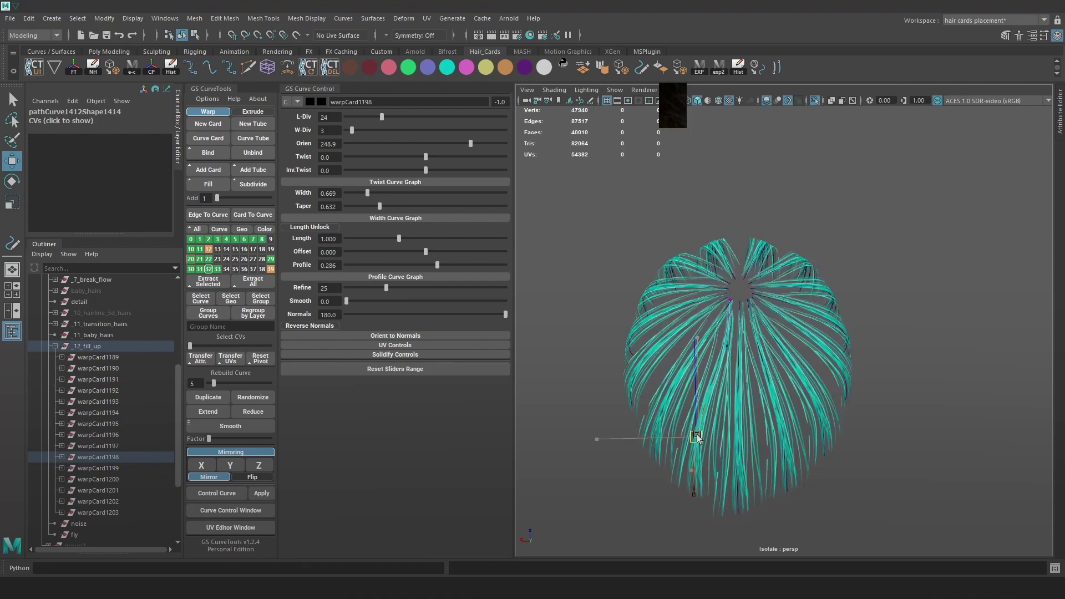
- Show the whole scene again and examine the hair cards on the head in shaded view from the front
{"action": "left_click_drag", "start_coordinate": [766, 271], "coordinate": [806, 277], "text": "alt"}
{"action": "left_click", "coordinate": [818, 98]}
{"action": "left_click_drag", "start_coordinate": [834, 231], "coordinate": [893, 225], "text": "alt"}
{"action": "key", "text": "4"}
{"action": "key", "text": "5"}
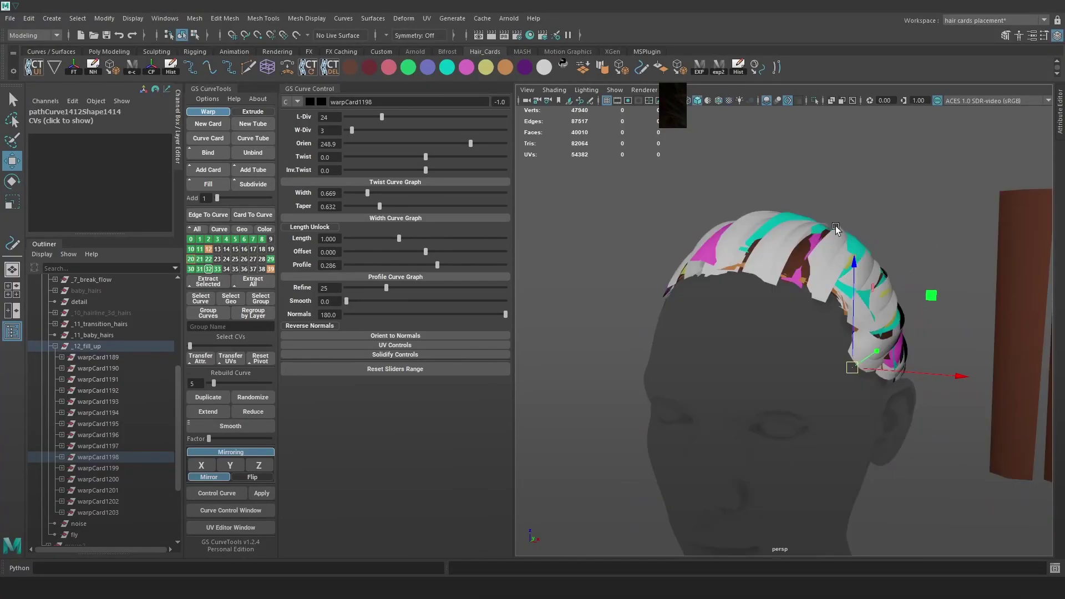
- Isolate the _12_fill_up group and fill the front gap between warpCard1189 and warpCard1201 with one card
{"action": "left_click", "coordinate": [105, 347]}
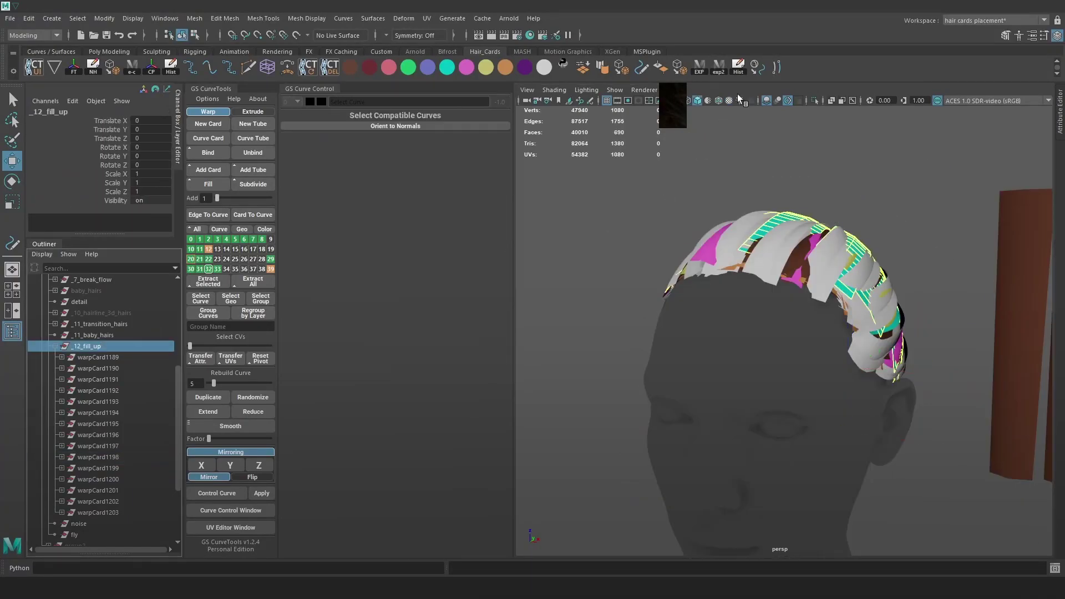
{"action": "left_click", "coordinate": [813, 100]}
{"action": "left_click", "coordinate": [876, 227]}
{"action": "left_click_drag", "start_coordinate": [912, 284], "coordinate": [830, 225], "text": "alt"}
{"action": "left_click_drag", "start_coordinate": [753, 239], "coordinate": [754, 239]}
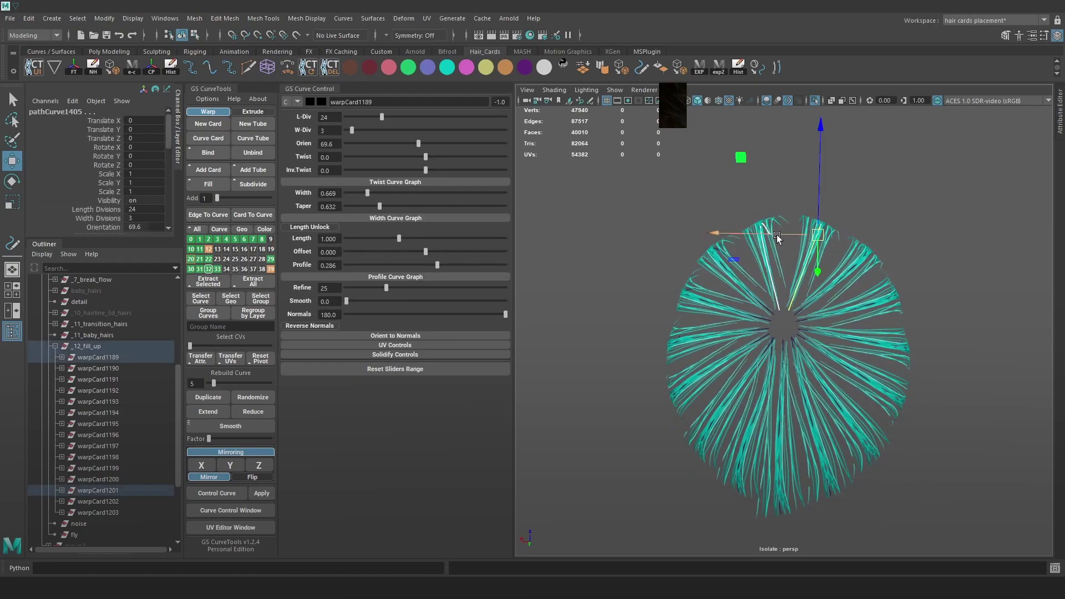
{"action": "left_click", "coordinate": [218, 187]}
{"action": "left_click_drag", "start_coordinate": [816, 211], "coordinate": [846, 282], "text": "alt"}
- Fill the gap between warpCard1189 and warpCard1190 with one in-between card
{"action": "key", "text": "4"}
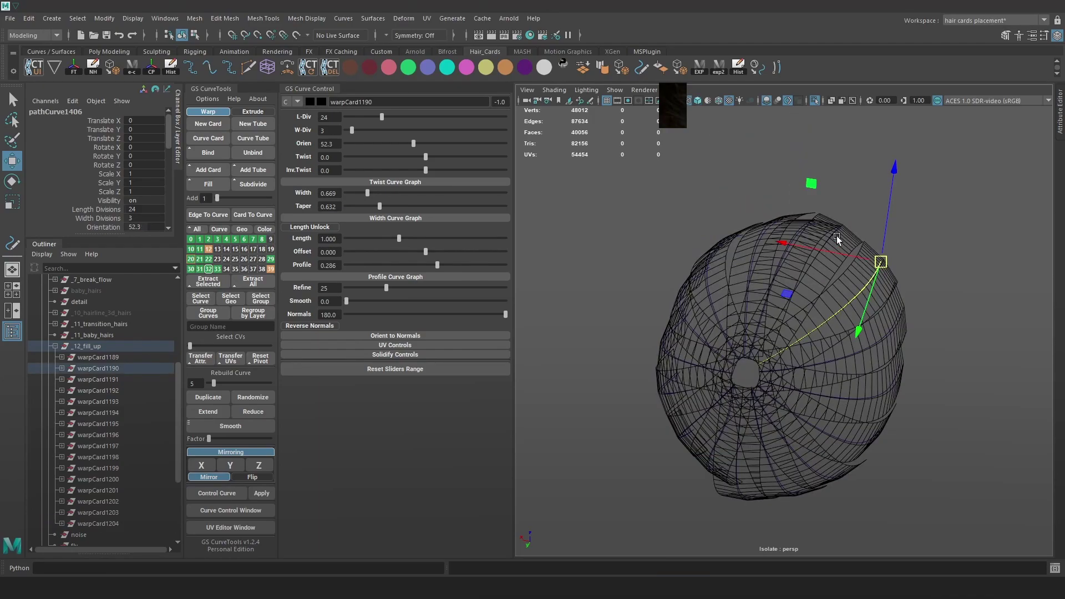
{"action": "left_click", "coordinate": [837, 235], "text": "shift"}
{"action": "left_click", "coordinate": [217, 185]}
{"action": "left_click_drag", "start_coordinate": [820, 264], "coordinate": [830, 252], "text": "alt"}
{"action": "key", "text": "5"}
{"action": "key", "text": "6"}
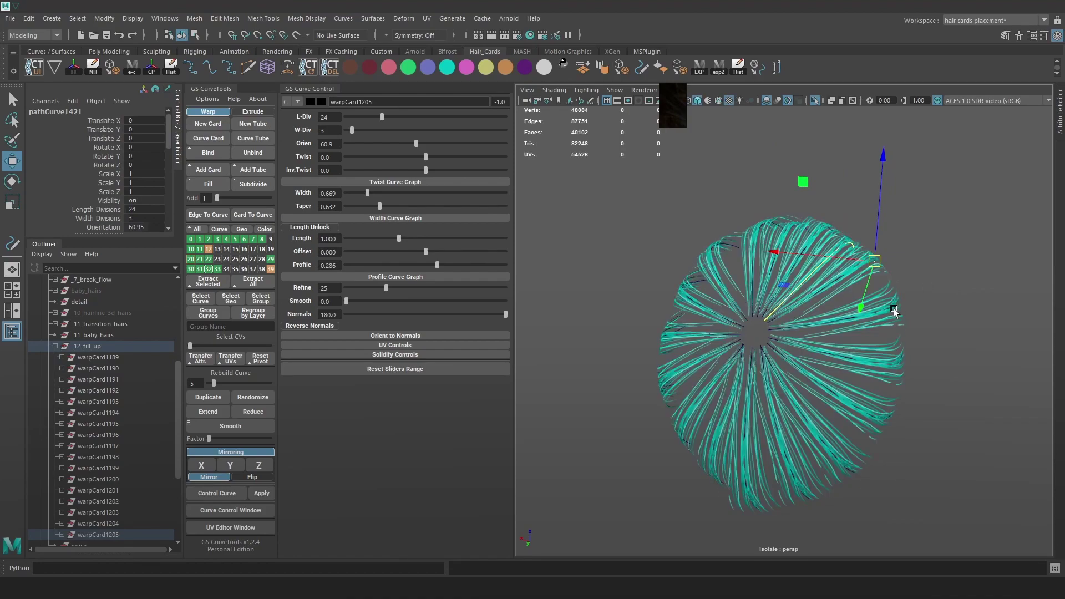
- Fill the gap between warpCard1190 and warpCard1191 with one in-between card
{"action": "left_click", "coordinate": [856, 277]}
{"action": "key", "text": "4"}
{"action": "left_click", "coordinate": [883, 313]}
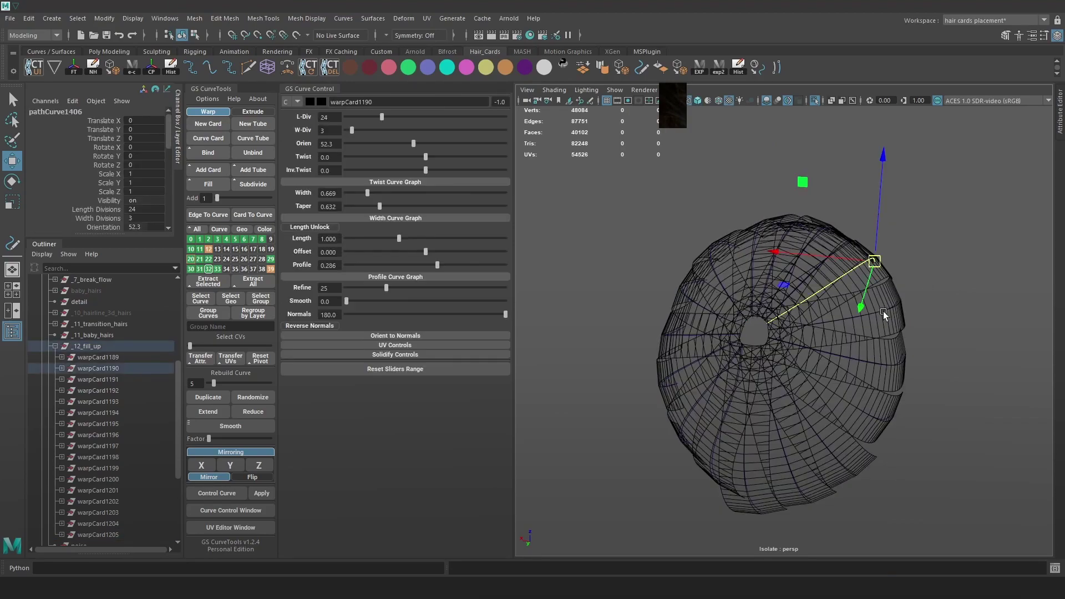
{"action": "left_click", "coordinate": [883, 311], "text": "shift"}
{"action": "left_click", "coordinate": [203, 189]}
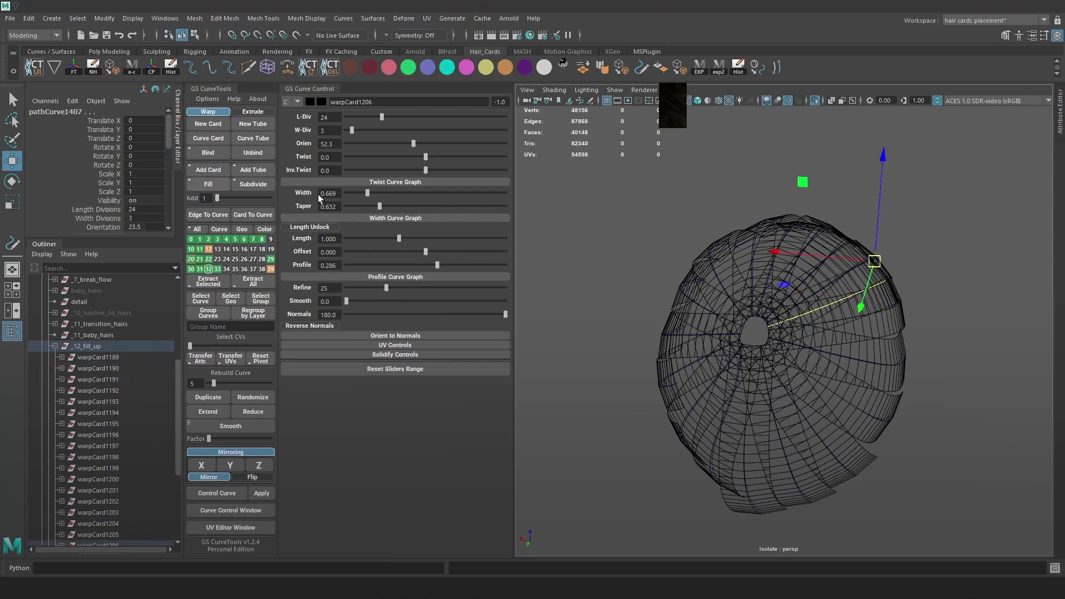
- Fill the gap between warpCard1191 and warpCard1192 with one in-between card
{"action": "left_click", "coordinate": [916, 318]}
{"action": "left_click", "coordinate": [884, 308]}
{"action": "left_click", "coordinate": [870, 361], "text": "shift"}
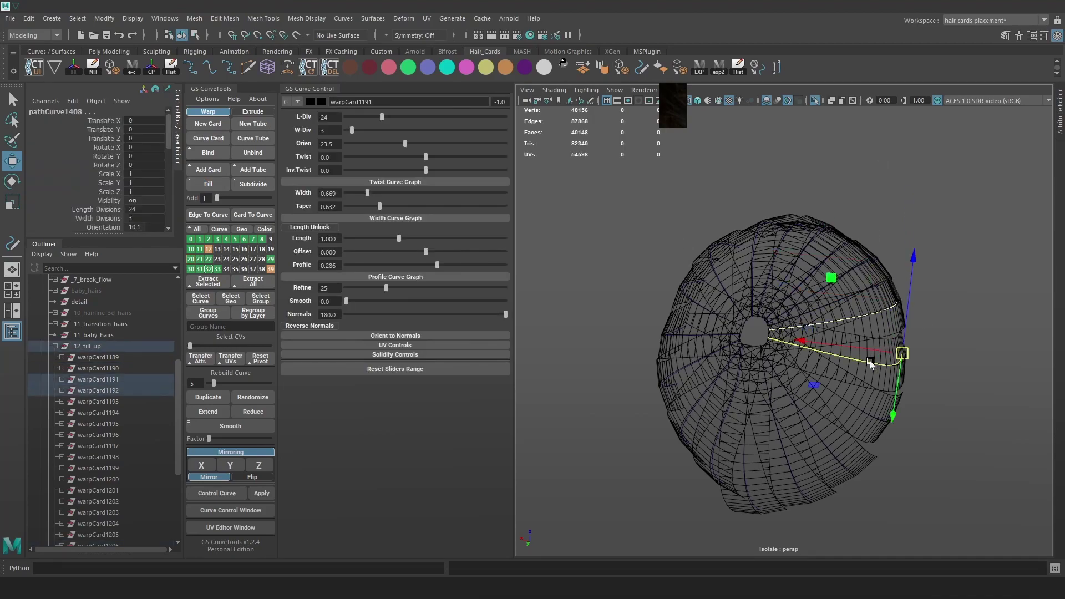
{"action": "left_click", "coordinate": [218, 186]}
{"action": "key", "text": "6"}
{"action": "mouse_move", "coordinate": [919, 281]}
{"action": "left_mouse_down", "text": "alt"}
{"action": "mouse_move", "coordinate": [801, 280]}
{"action": "mouse_move", "coordinate": [847, 339]}
{"action": "left_mouse_up", "text": "alt"}
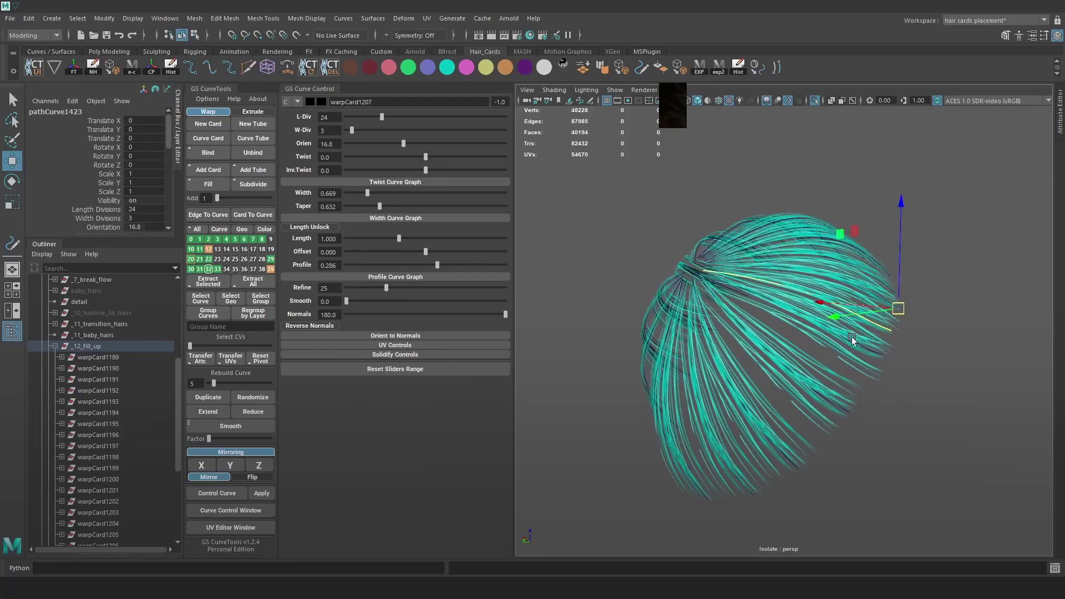
- Fill the gap between warpCard1192 and warpCard1193 with one in-between card
{"action": "key", "text": "4"}
{"action": "left_click", "coordinate": [851, 339]}
{"action": "left_click", "coordinate": [818, 393], "text": "shift"}
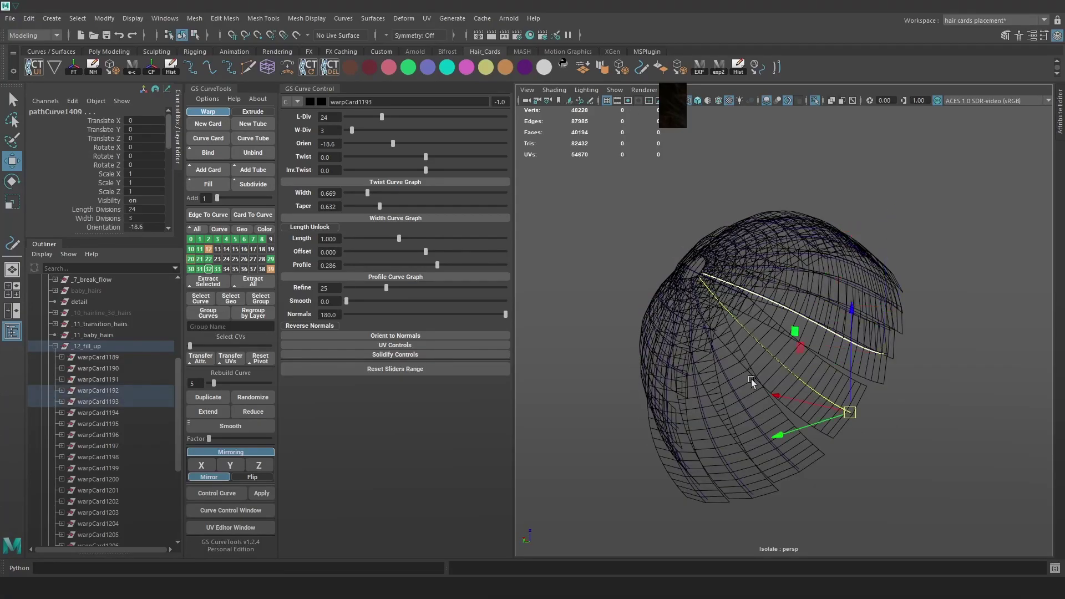
{"action": "left_click", "coordinate": [215, 187]}
- Fill the gap between warpCard1193 and warpCard1194 with one in-between card
{"action": "left_click", "coordinate": [837, 408]}
{"action": "left_click", "coordinate": [762, 438]}
{"action": "left_click", "coordinate": [759, 427], "text": "shift"}
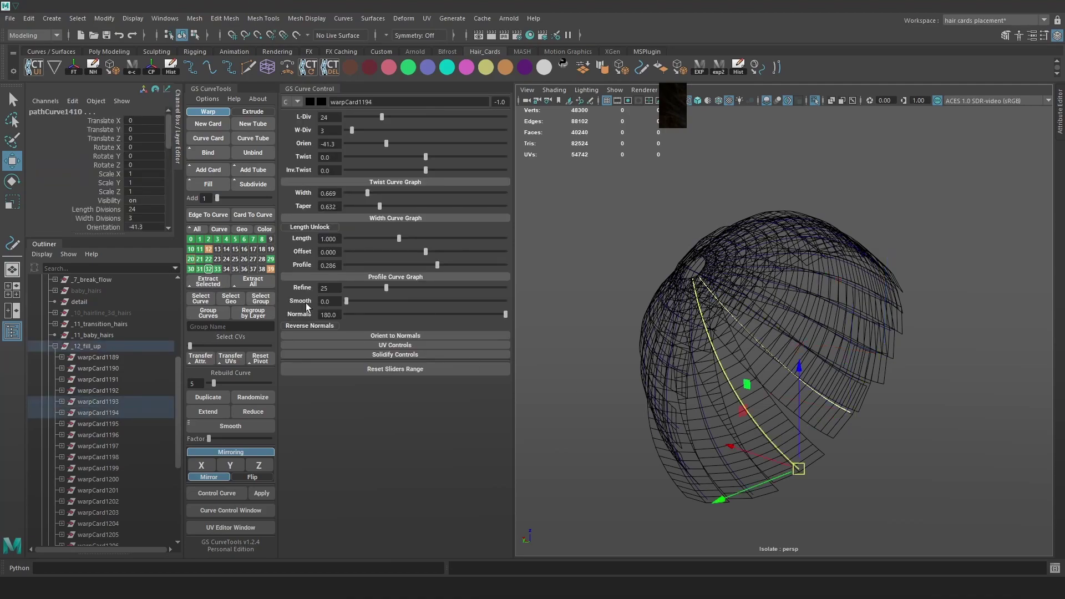
{"action": "left_click", "coordinate": [212, 187]}
{"action": "left_click_drag", "start_coordinate": [688, 283], "coordinate": [764, 284], "text": "alt"}
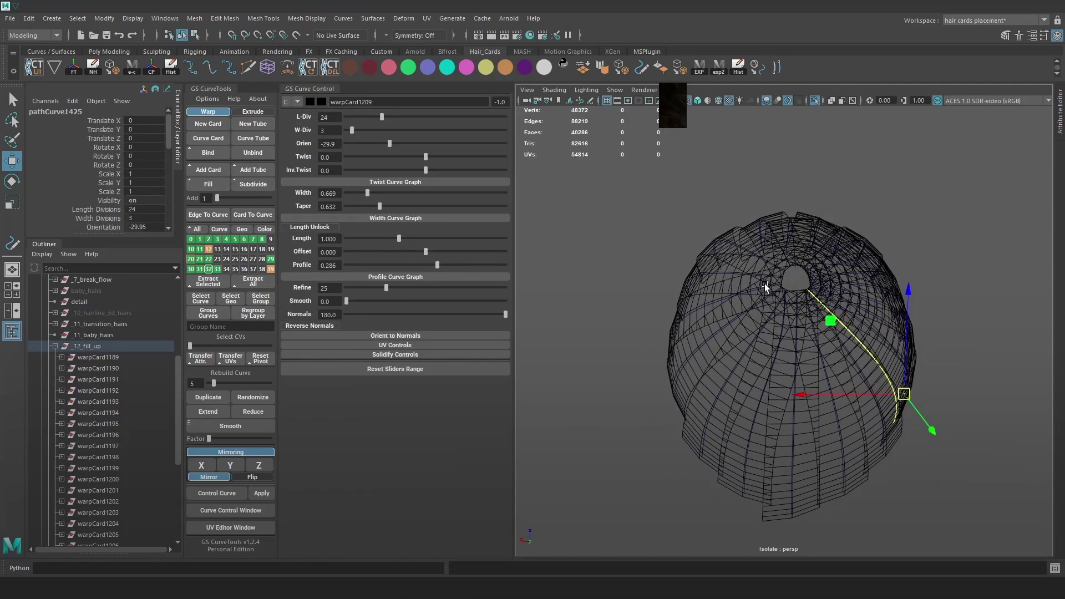
- Delete the cards warpCard1197 to warpCard1203 covering one half of the scalp
{"action": "key", "text": "5"}
{"action": "key", "text": "4"}
{"action": "left_click_drag", "start_coordinate": [775, 209], "coordinate": [688, 509]}
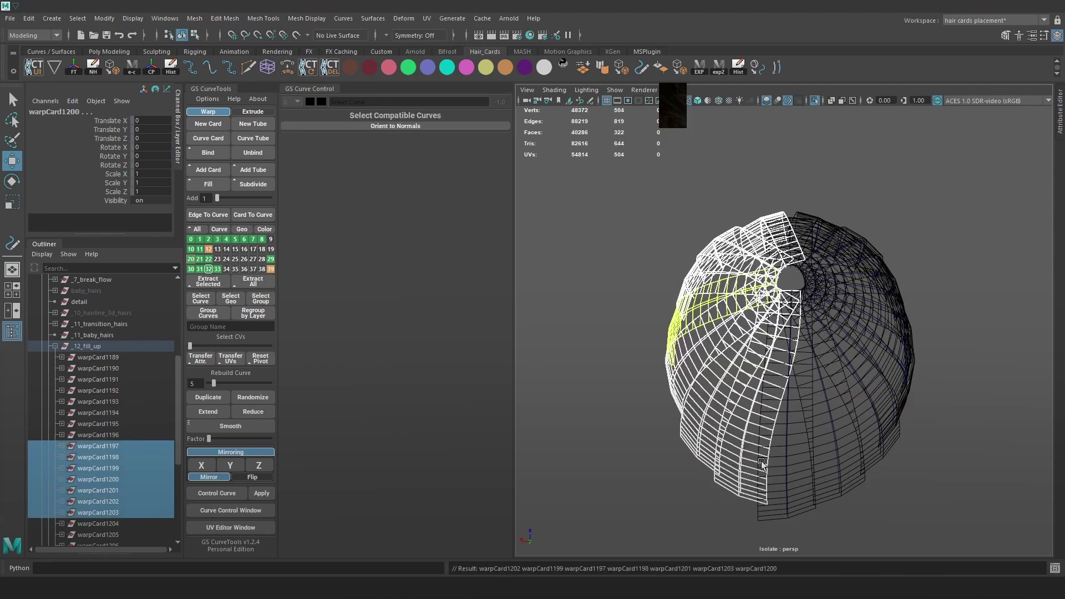
{"action": "key", "text": "Delete"}
- Move warpCard1196's curve to about X 0.54, Y 0.20, Z -0.20 and rotate it to about X 0.42, Y -1.06, Z 0.11
{"action": "key", "text": "6"}
{"action": "left_click_drag", "start_coordinate": [888, 422], "coordinate": [778, 423], "text": "alt"}
{"action": "key", "text": "4"}
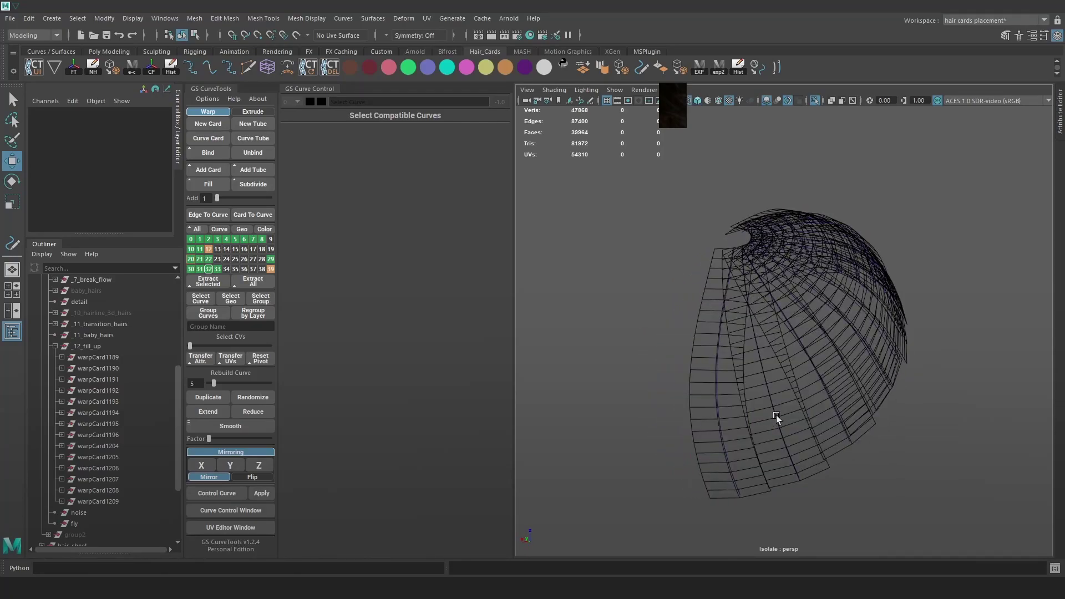
{"action": "left_click", "coordinate": [776, 415]}
{"action": "left_click_drag", "start_coordinate": [798, 478], "coordinate": [788, 484]}
{"action": "key", "text": "e"}
{"action": "key", "text": "6"}
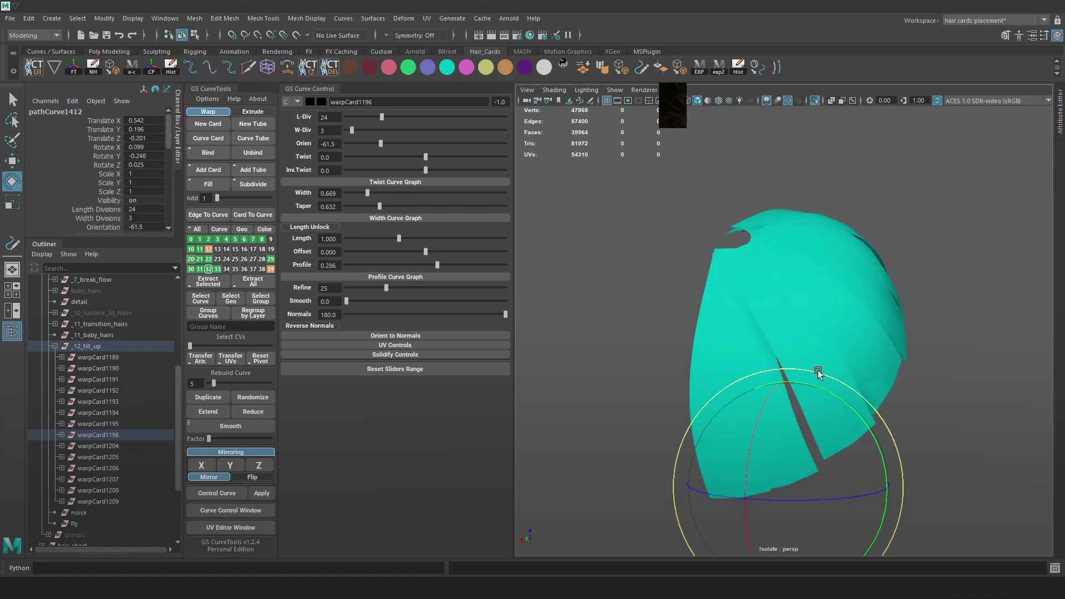
{"action": "left_click_drag", "start_coordinate": [818, 372], "coordinate": [820, 373]}
{"action": "middle_click_drag", "start_coordinate": [983, 430], "coordinate": [955, 423], "text": "alt"}
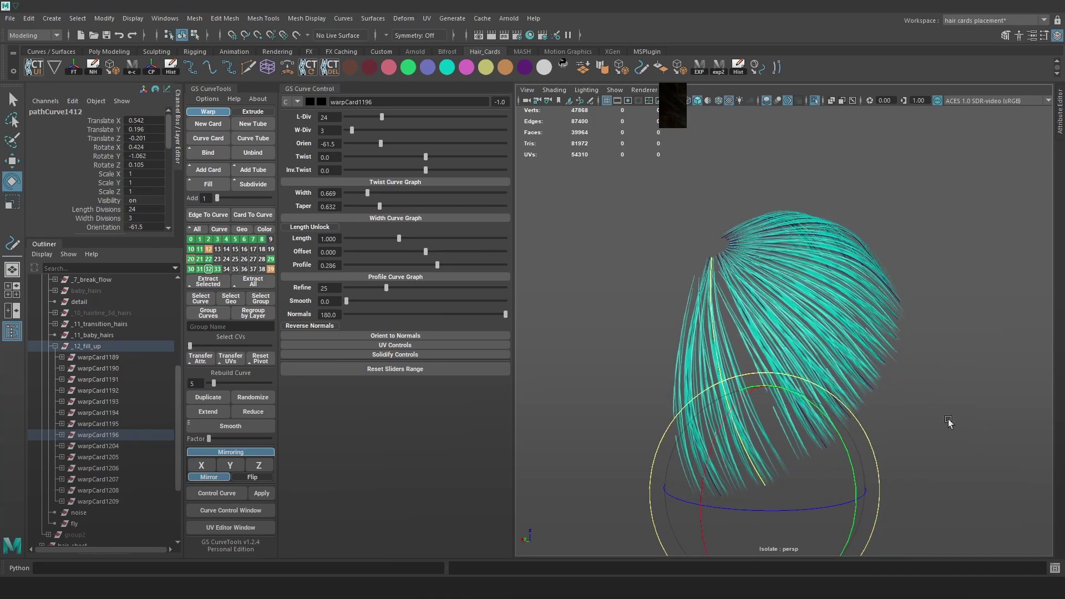
- Fill the gap between warpCard1194 and warpCard1196 with one in-between card
{"action": "key", "text": "4"}
{"action": "left_click", "coordinate": [771, 356]}
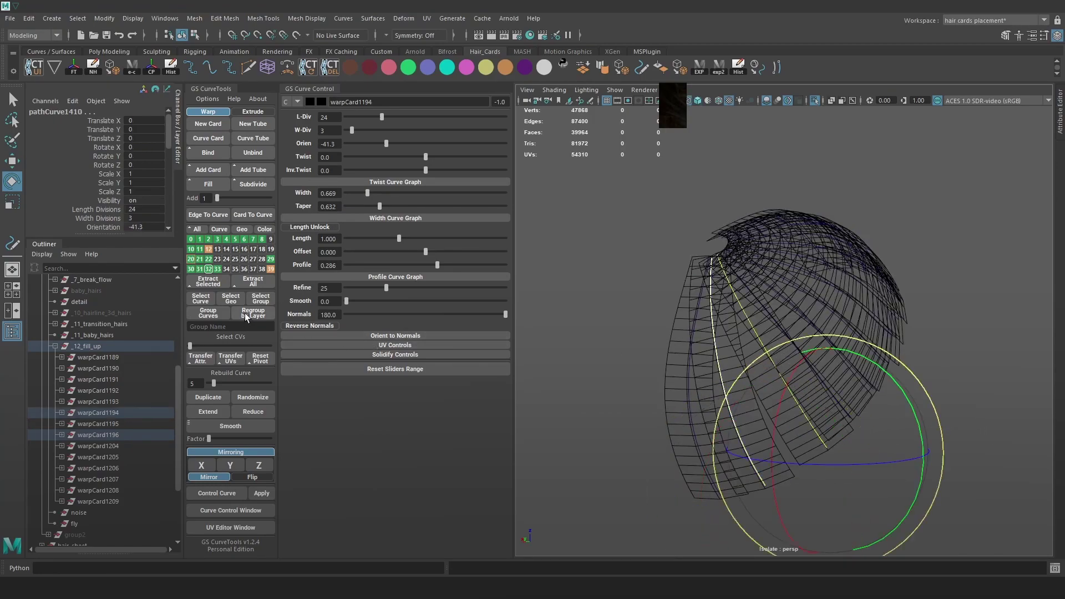
{"action": "left_click", "coordinate": [207, 186]}
{"action": "key", "text": "5"}
{"action": "key", "text": "6"}
- Mirror the half-scalp cards, except the centre cards warpCard1195 and warpCard1204, onto the opposite side of the scalp
{"action": "left_click_drag", "start_coordinate": [922, 278], "coordinate": [900, 328], "text": "alt"}
{"action": "left_click", "coordinate": [893, 293]}
{"action": "mouse_move", "coordinate": [853, 245]}
{"action": "left_mouse_down", "text": "alt"}
{"action": "mouse_move", "coordinate": [920, 316]}
{"action": "mouse_move", "coordinate": [944, 290]}
{"action": "left_mouse_up", "text": "alt"}
{"action": "key", "text": "4"}
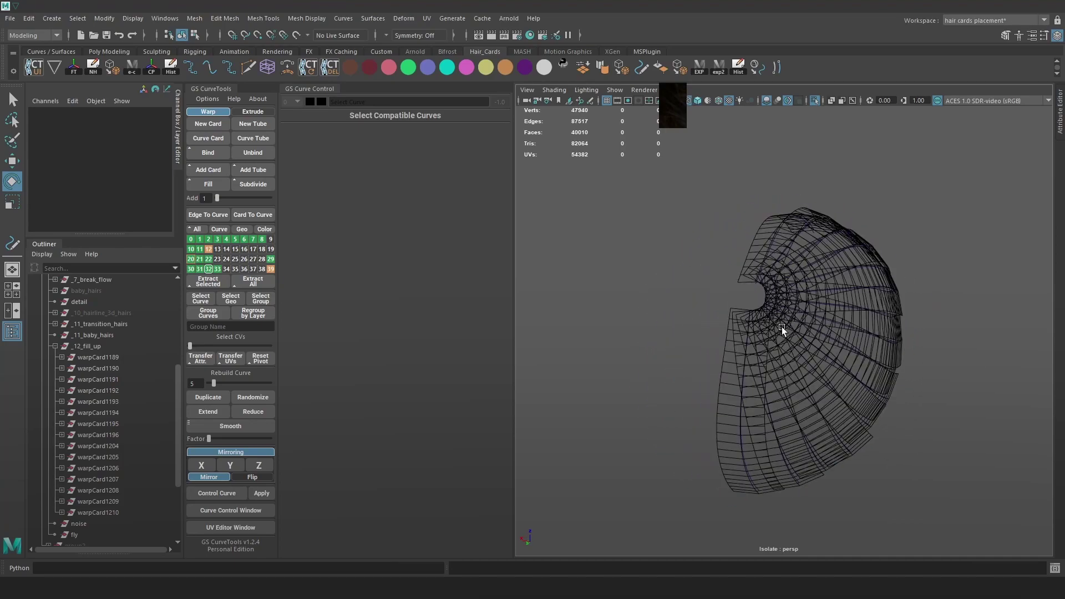
{"action": "mouse_move", "coordinate": [794, 455]}
{"action": "left_mouse_down", "text": "alt"}
{"action": "mouse_move", "coordinate": [814, 453]}
{"action": "mouse_move", "coordinate": [931, 211]}
{"action": "left_mouse_up", "text": "alt"}
{"action": "key", "text": "6"}
{"action": "key", "text": "6"}
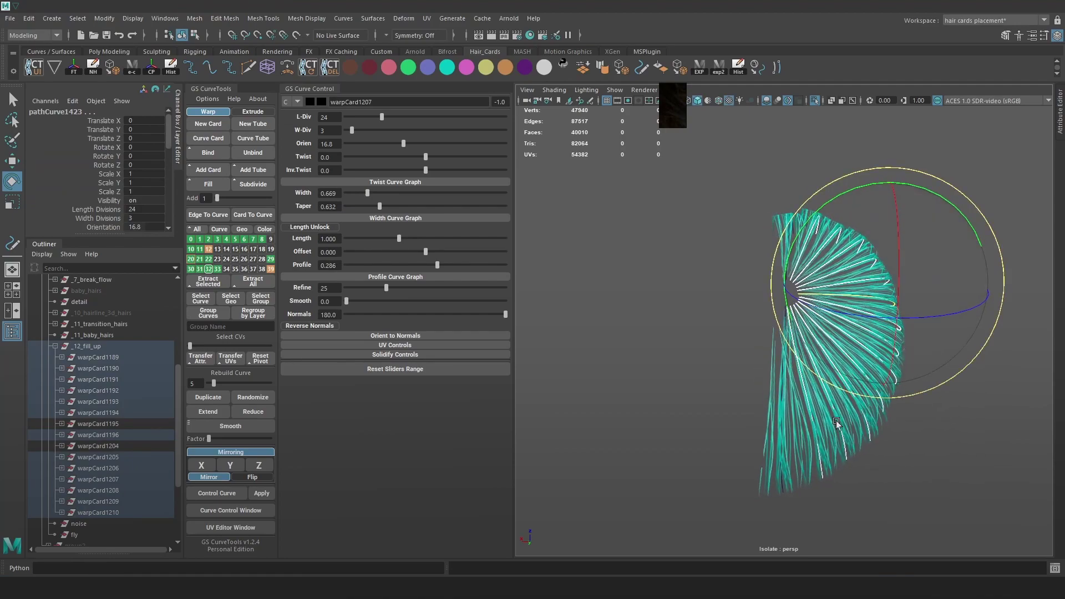
{"action": "left_click_drag", "start_coordinate": [837, 420], "coordinate": [795, 453], "text": "alt"}
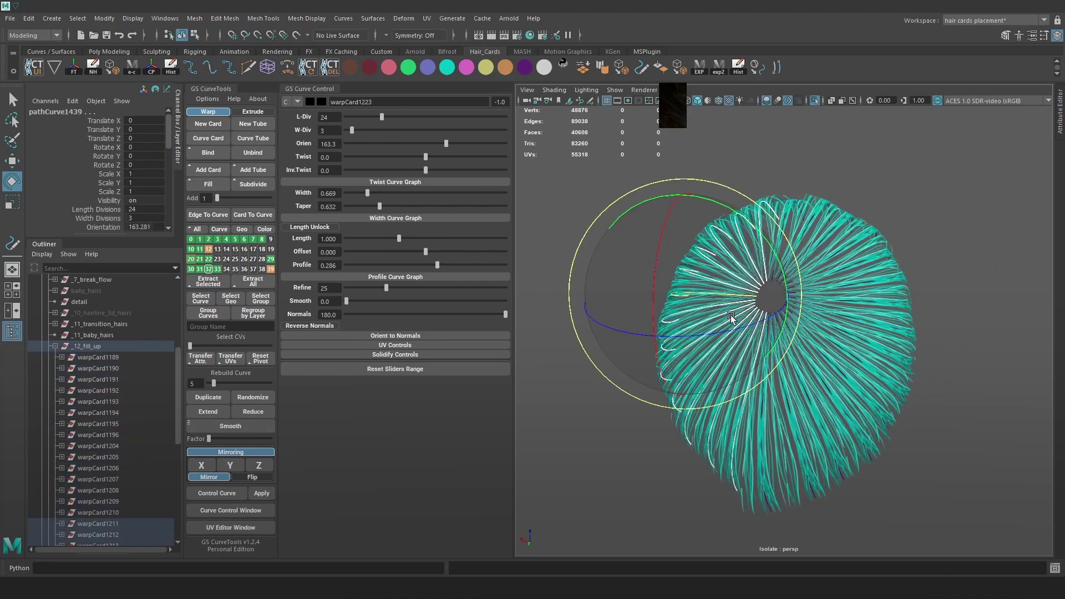
- Select the front centre card warpCard1204, show the full scene again, and switch its curve to control vertex editing
{"action": "left_click", "coordinate": [960, 229]}
{"action": "left_click_drag", "start_coordinate": [962, 230], "coordinate": [973, 262], "text": "alt"}
{"action": "key", "text": "4"}
{"action": "left_click", "coordinate": [797, 209]}
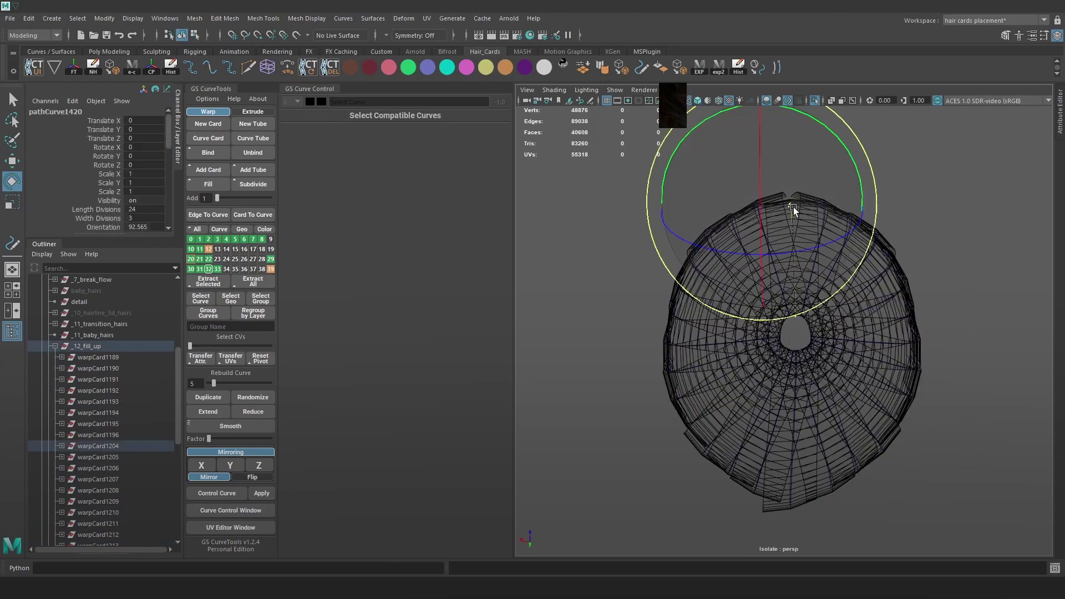
{"action": "key", "text": "5"}
{"action": "mouse_move", "coordinate": [793, 208]}
{"action": "left_mouse_down", "text": "alt"}
{"action": "mouse_move", "coordinate": [801, 185]}
{"action": "mouse_move", "coordinate": [799, 224]}
{"action": "mouse_move", "coordinate": [830, 212]}
{"action": "mouse_move", "coordinate": [825, 244]}
{"action": "left_mouse_up", "text": "alt"}
{"action": "left_click", "coordinate": [815, 101]}
{"action": "key", "text": "w"}
{"action": "left_click_drag", "start_coordinate": [816, 192], "coordinate": [762, 210]}
{"action": "right_click_drag", "start_coordinate": [776, 143], "coordinate": [726, 145]}
- Adjust the height of warpCard1204's selected control vertices on top of the head, using soft selection
{"action": "key", "text": "5"}
{"action": "left_click_drag", "start_coordinate": [717, 170], "coordinate": [744, 204]}
{"action": "key", "text": "7"}
{"action": "key", "text": "6"}
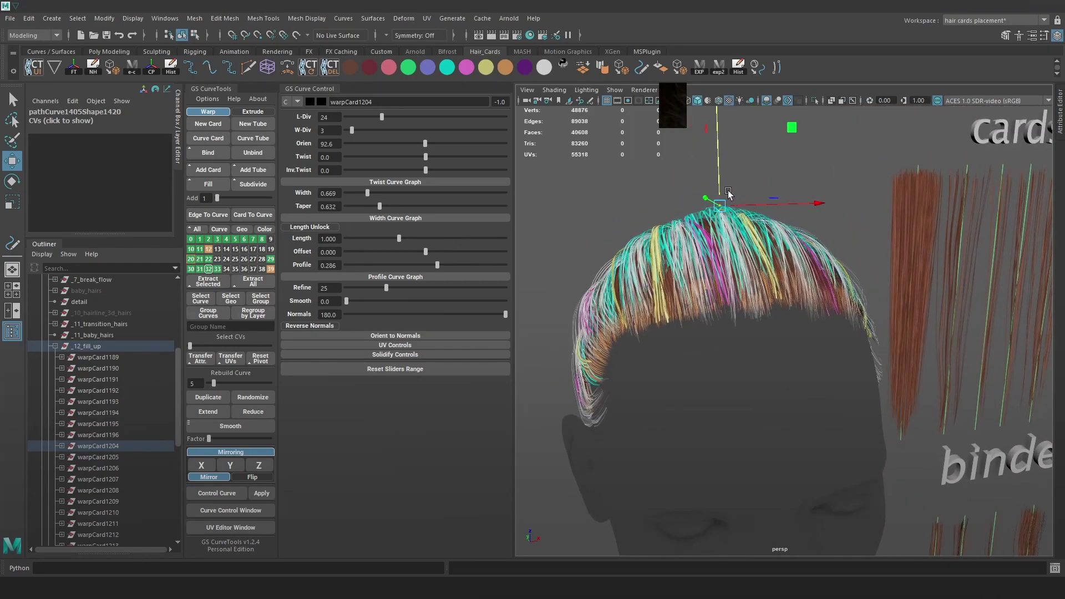
{"action": "key", "text": "b"}
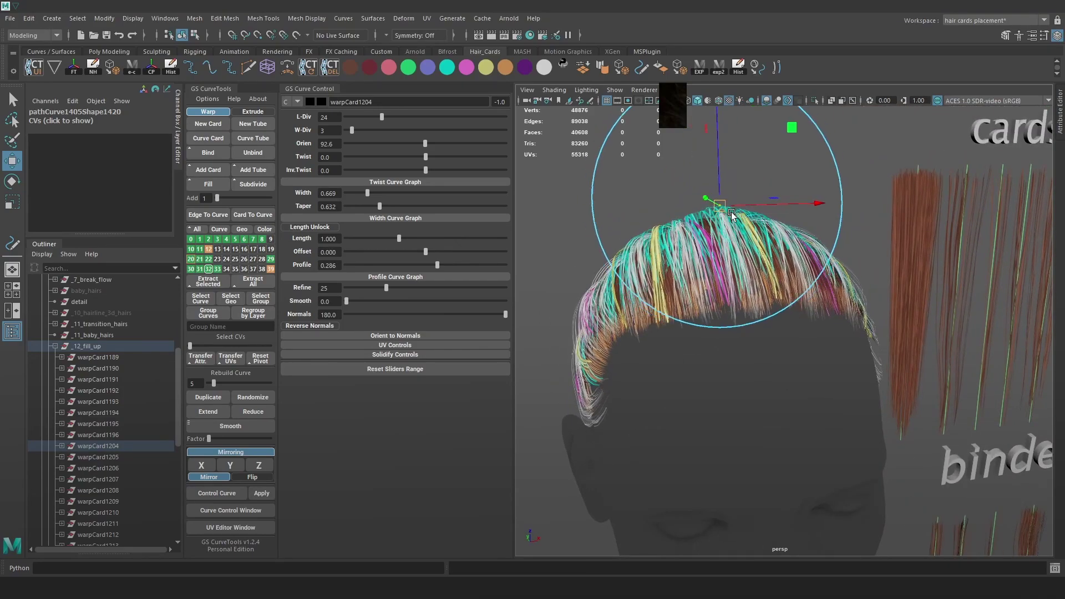
{"action": "left_click_drag", "start_coordinate": [719, 208], "coordinate": [719, 209]}
{"action": "right_click_drag", "start_coordinate": [719, 209], "coordinate": [839, 288], "text": "alt"}
{"action": "middle_click_drag", "start_coordinate": [839, 288], "coordinate": [825, 354], "text": "alt"}
{"action": "left_click_drag", "start_coordinate": [825, 355], "coordinate": [915, 255], "text": "alt"}
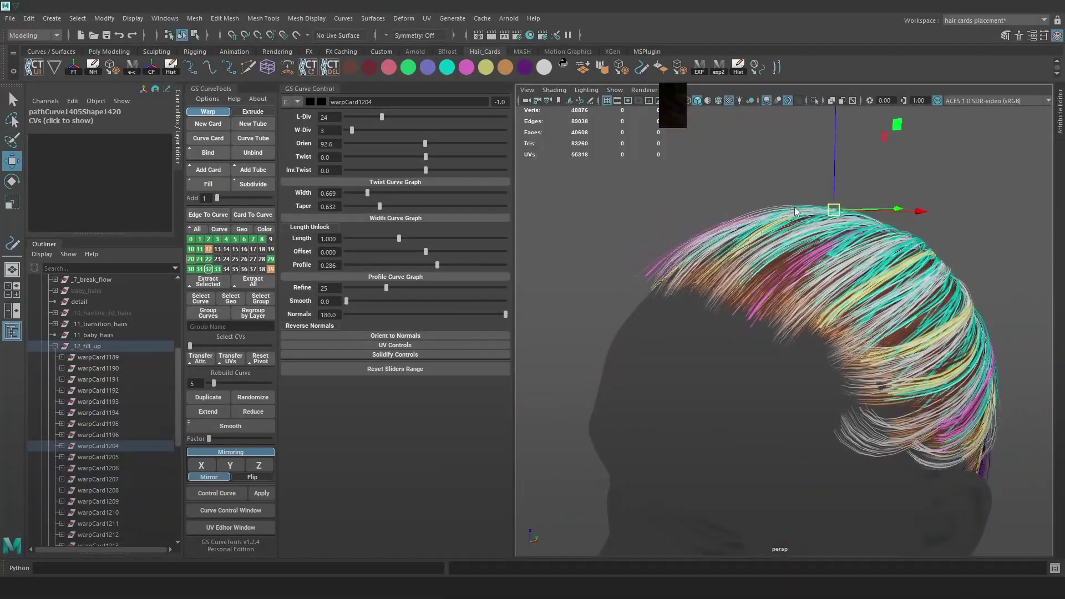
- Select the front control vertices of warpCard1215's curve and move them to fit the card to the surrounding hair
{"action": "key", "text": "F8"}
{"action": "key", "text": "4"}
{"action": "left_click", "coordinate": [776, 243]}
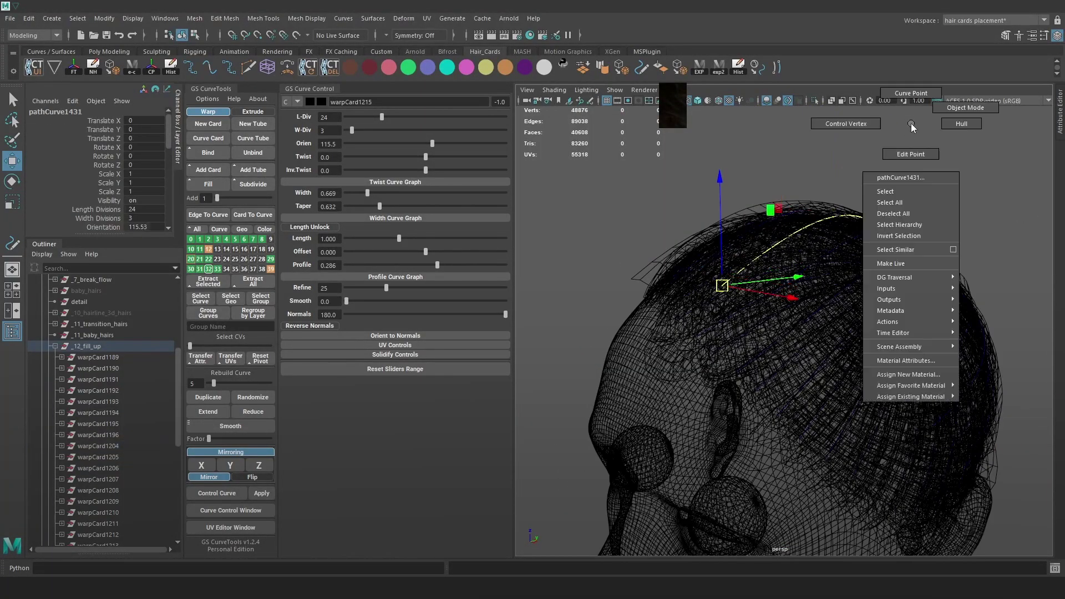
{"action": "left_click", "coordinate": [912, 127]}
{"action": "key", "text": "5"}
{"action": "key", "text": "4"}
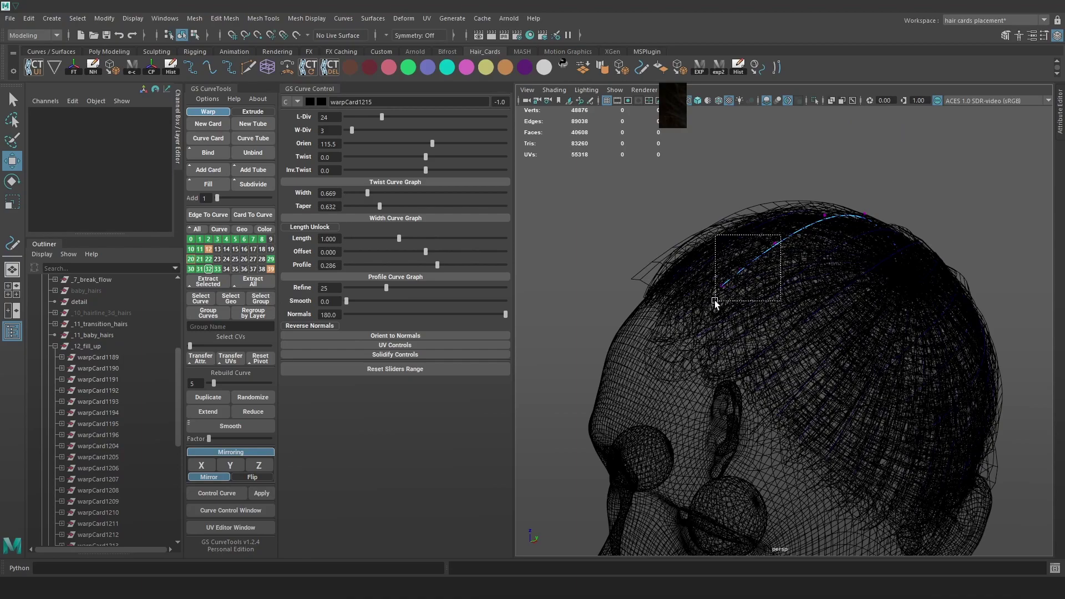
{"action": "left_click_drag", "start_coordinate": [714, 302], "coordinate": [716, 301]}
{"action": "key", "text": "5"}
{"action": "left_click_drag", "start_coordinate": [748, 228], "coordinate": [749, 227]}
{"action": "left_click_drag", "start_coordinate": [748, 227], "coordinate": [855, 237], "text": "alt"}
- Switch to Marmoset Toolbag and examine the rendered ponytail hair from several angles for scalp coverage
{"action": "left_click", "coordinate": [804, 158]}
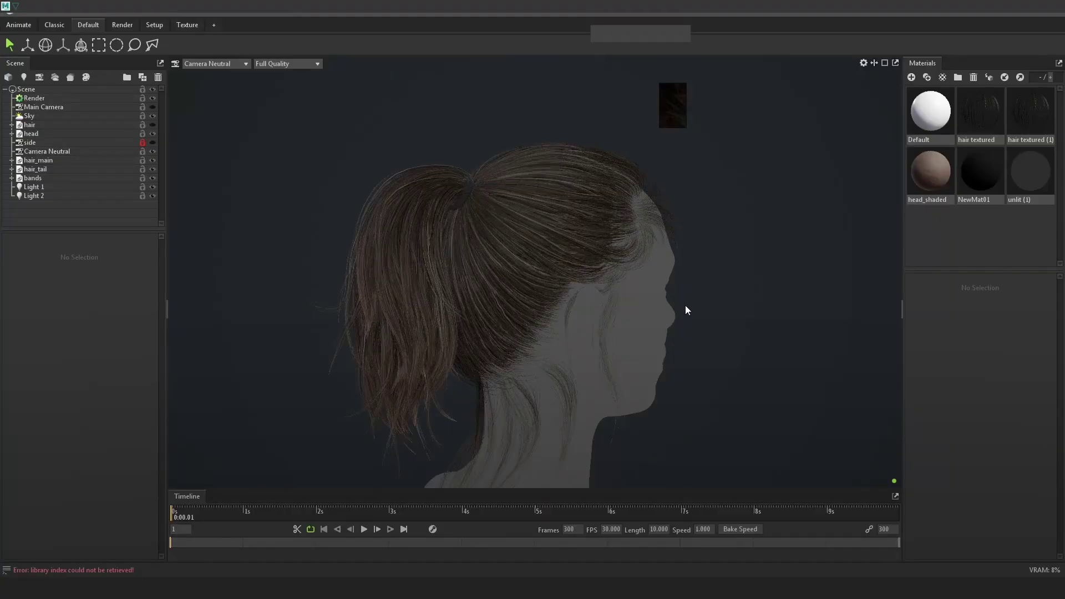
{"action": "left_click_drag", "start_coordinate": [685, 306], "coordinate": [737, 359], "text": "alt"}
{"action": "right_click_drag", "start_coordinate": [737, 358], "coordinate": [826, 380], "text": "alt"}
{"action": "left_click_drag", "start_coordinate": [825, 384], "coordinate": [495, 189], "text": "alt"}
{"action": "right_click_drag", "start_coordinate": [494, 188], "coordinate": [557, 247], "text": "alt"}
{"action": "left_click_drag", "start_coordinate": [556, 248], "coordinate": [708, 245], "text": "alt"}
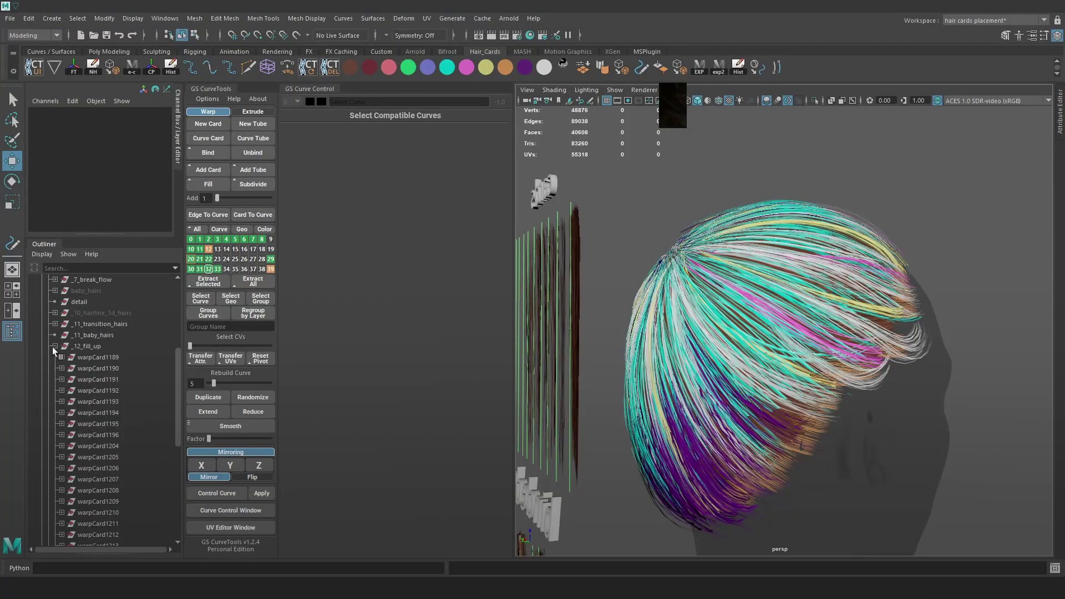
- Collapse and select the _12_fill_up group in Maya, and examine how its cards cover the scalp
{"action": "left_click", "coordinate": [53, 346]}
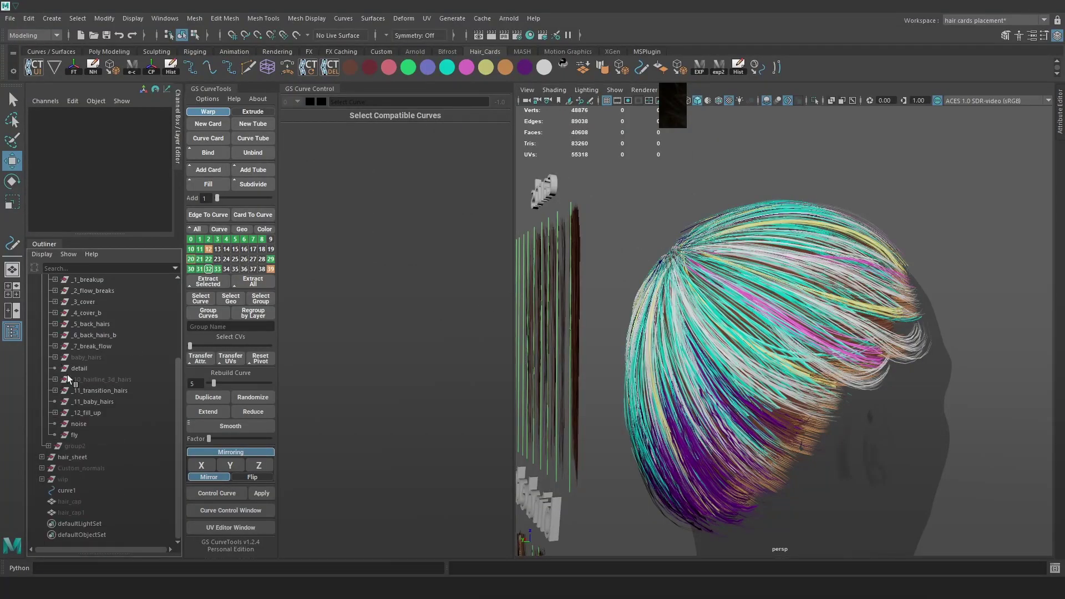
{"action": "left_click", "coordinate": [83, 413]}
{"action": "left_click_drag", "start_coordinate": [682, 261], "coordinate": [898, 278], "text": "alt"}
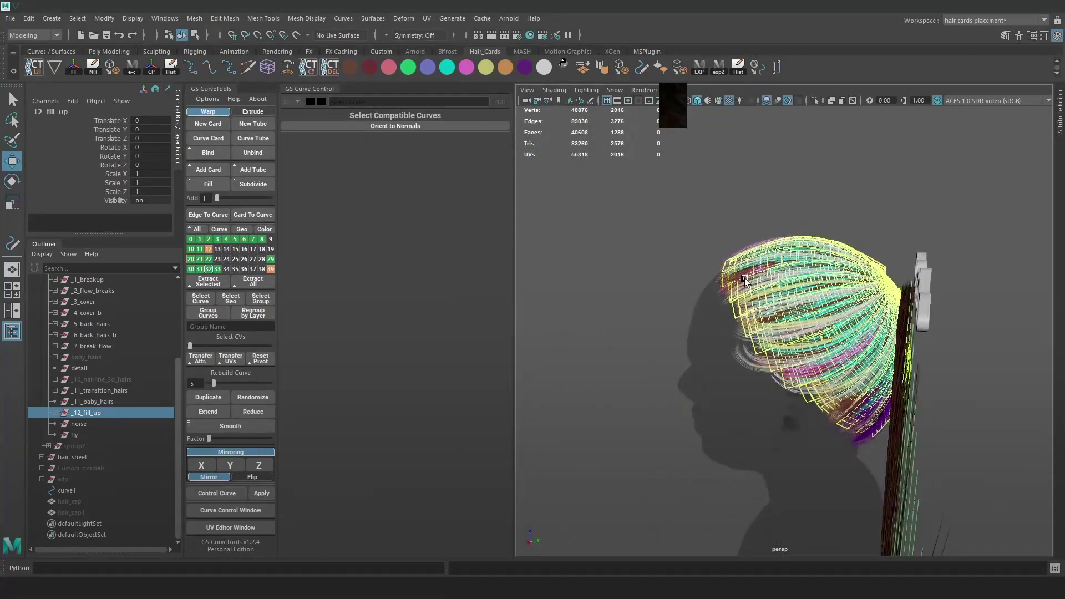
{"action": "right_click_drag", "start_coordinate": [799, 271], "coordinate": [832, 310], "text": "alt"}
{"action": "left_click_drag", "start_coordinate": [826, 321], "coordinate": [1018, 315], "text": "alt"}
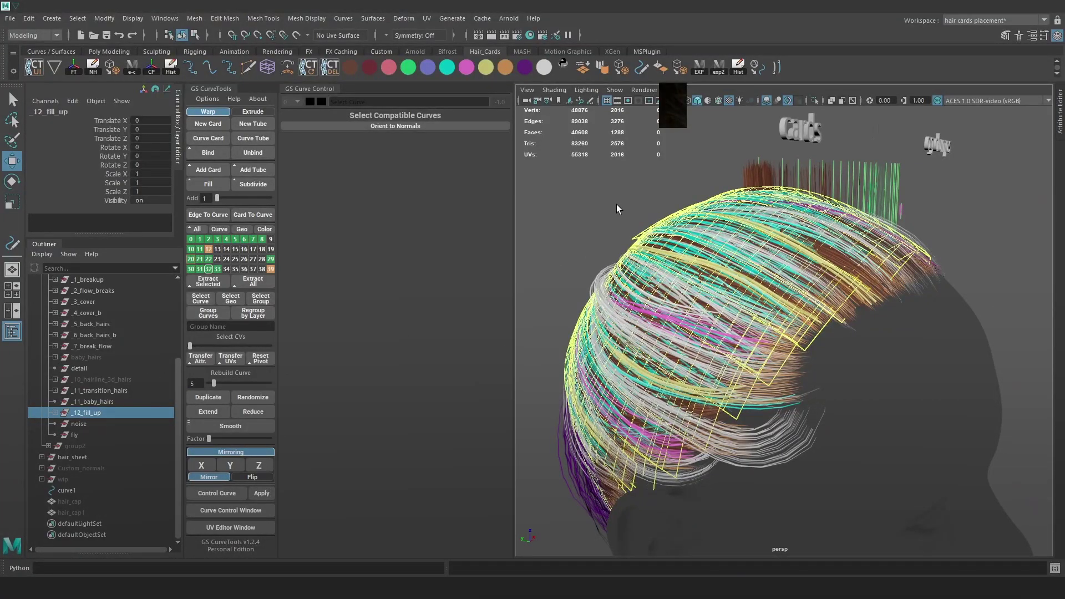
- Switch to Marmoset Toolbag and frame the rendered hair in a close side profile view
{"action": "key", "text": "alt+Tab"}
{"action": "right_click_drag", "start_coordinate": [738, 272], "coordinate": [764, 245], "text": "alt"}
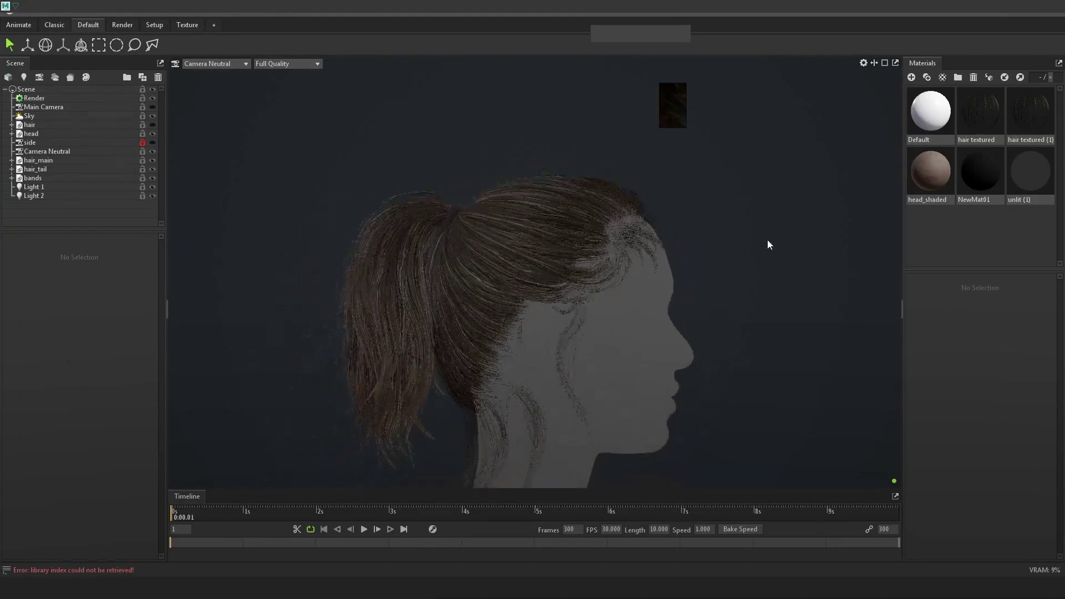
{"action": "left_click_drag", "start_coordinate": [764, 245], "coordinate": [759, 254], "text": "alt"}
{"action": "right_click_drag", "start_coordinate": [759, 254], "coordinate": [833, 333], "text": "alt"}
{"action": "left_click_drag", "start_coordinate": [833, 333], "coordinate": [504, 178], "text": "alt"}
{"action": "right_click_drag", "start_coordinate": [504, 178], "coordinate": [574, 228], "text": "alt"}
{"action": "left_click_drag", "start_coordinate": [574, 229], "coordinate": [671, 217], "text": "alt"}
{"action": "right_click_drag", "start_coordinate": [672, 222], "coordinate": [685, 126], "text": "alt"}
- Copy a screenshot of the side-profile render and paste it into a new Photoshop document
{"action": "right_click", "coordinate": [875, 138]}
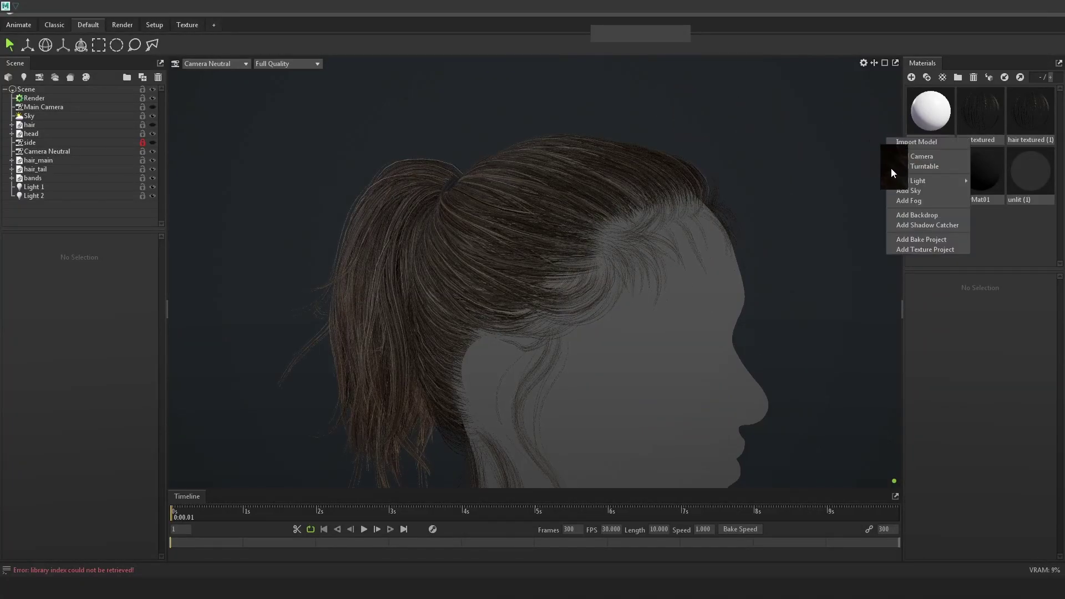
{"action": "left_click", "coordinate": [840, 376]}
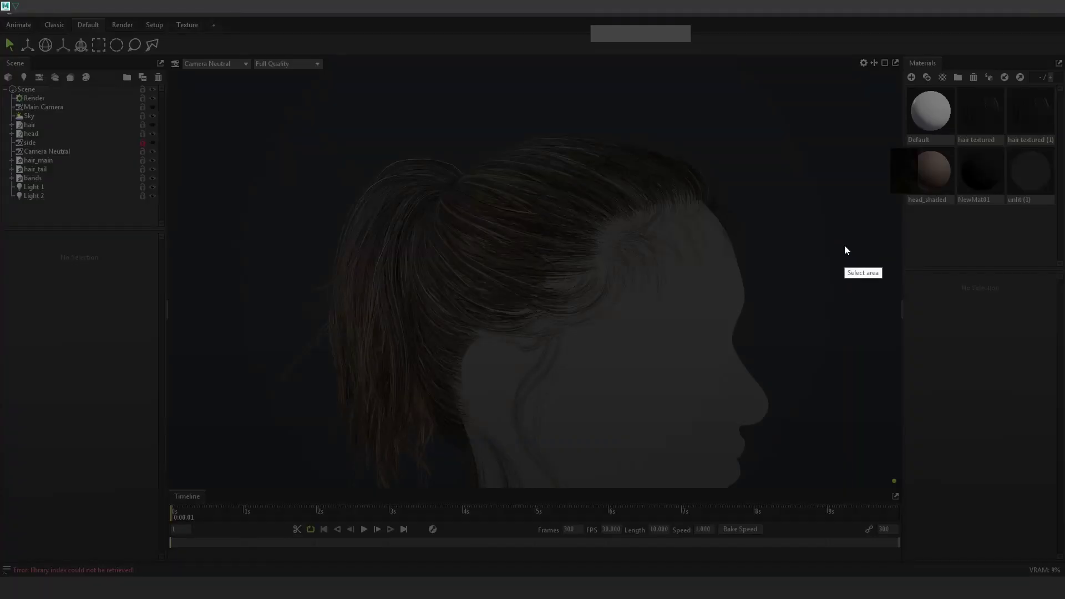
{"action": "key", "text": "ctrl+c"}
{"action": "key", "text": "alt+Tab"}
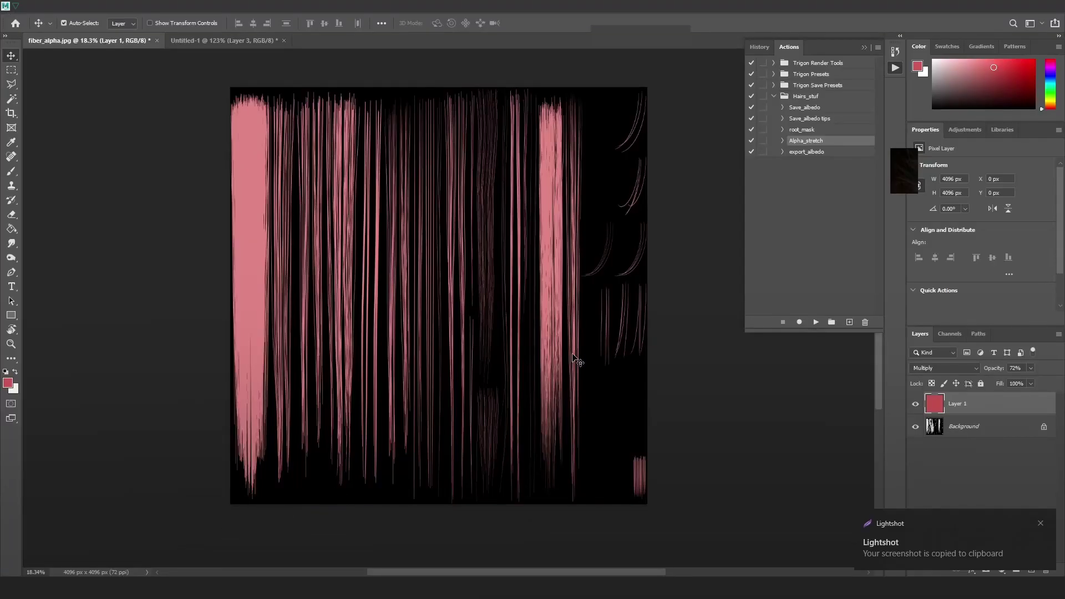
{"action": "key", "text": "ctrl+n"}
{"action": "key", "text": "ctrl+v"}
- Switch to Maya, move the _12_fill_up group out of the hair hierarchy, and export the hair with exp2
{"action": "key", "text": "alt+Tab"}
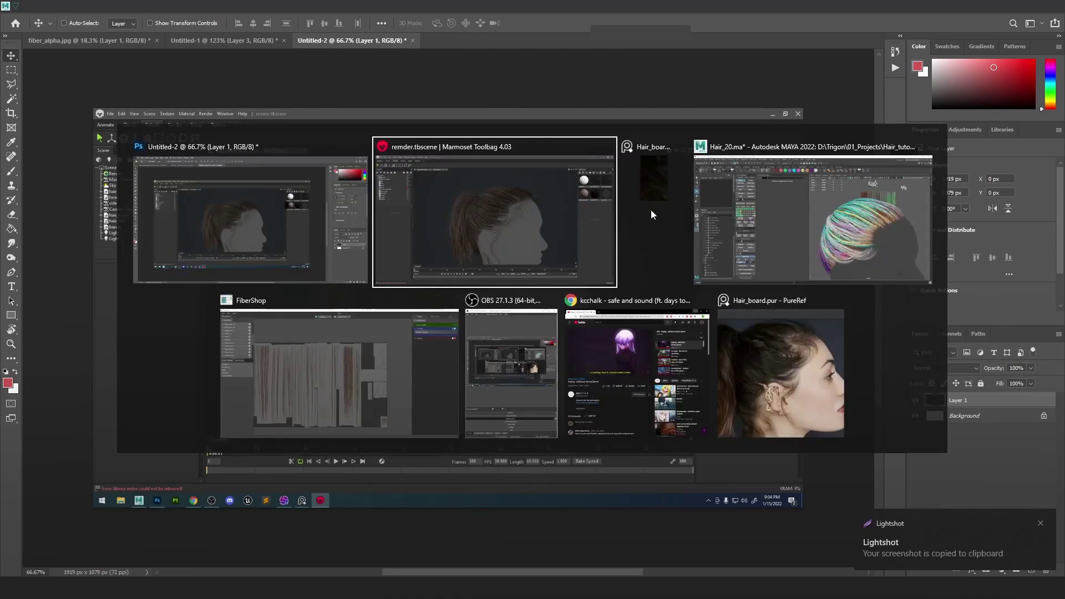
{"action": "left_click", "coordinate": [608, 233]}
{"action": "left_click_drag", "start_coordinate": [82, 414], "coordinate": [84, 485]}
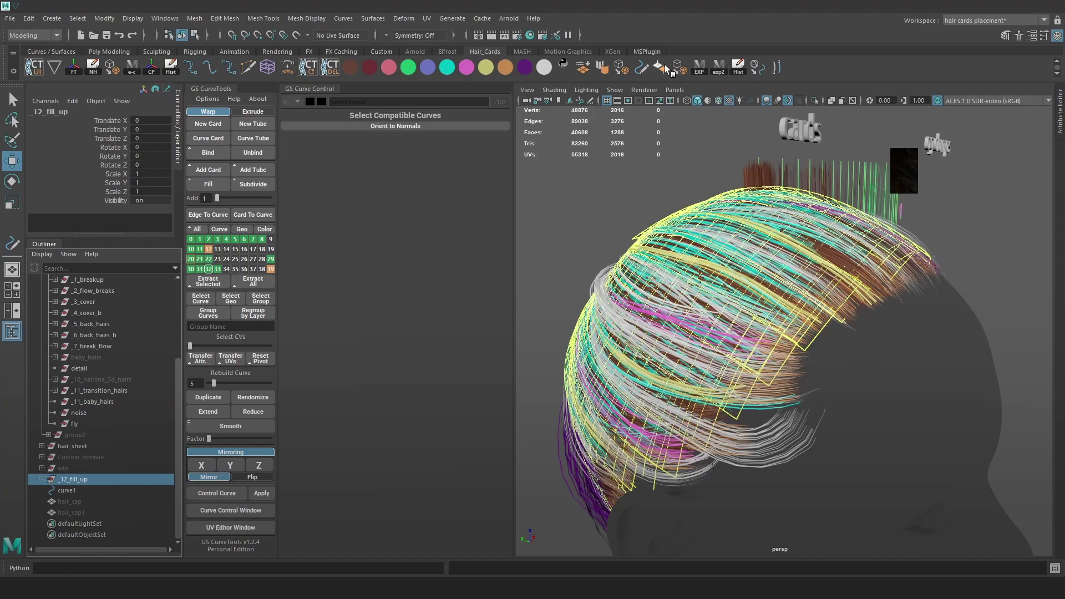
{"action": "left_click", "coordinate": [721, 70]}
- Copy a full-screen capture of the updated Marmoset render and paste it as a new layer in the Photoshop document
{"action": "key", "text": "alt+Tab"}
{"action": "key", "text": "alt+Tab"}
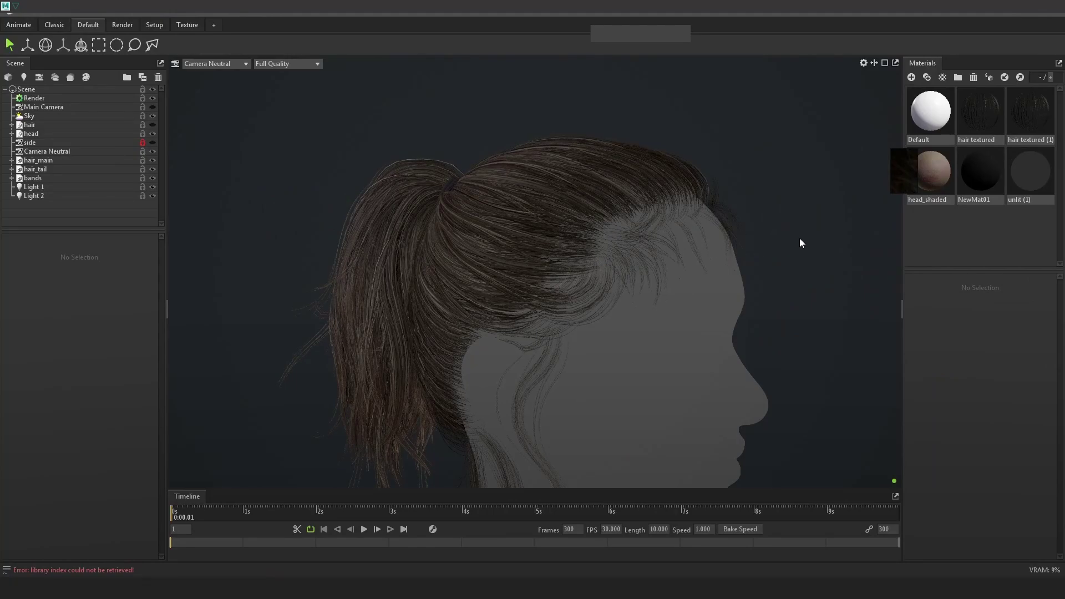
{"action": "key", "text": "Print"}
{"action": "left_click_drag", "start_coordinate": [0, 0], "coordinate": [1064, 598]}
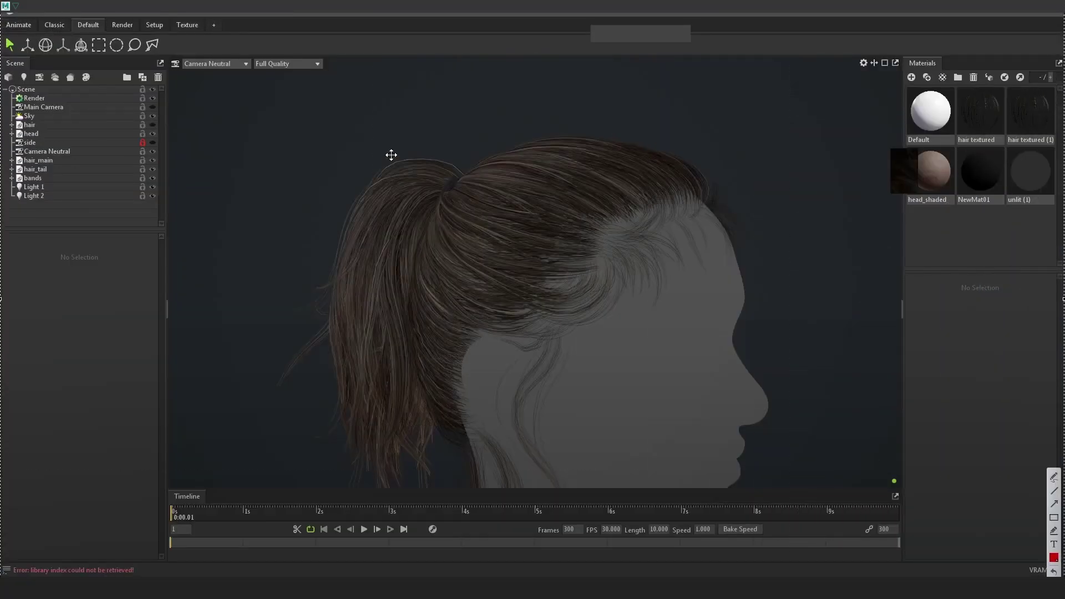
{"action": "key", "text": "ctrl+c"}
{"action": "key", "text": "alt+Tab"}
{"action": "key", "text": "alt+Tab"}
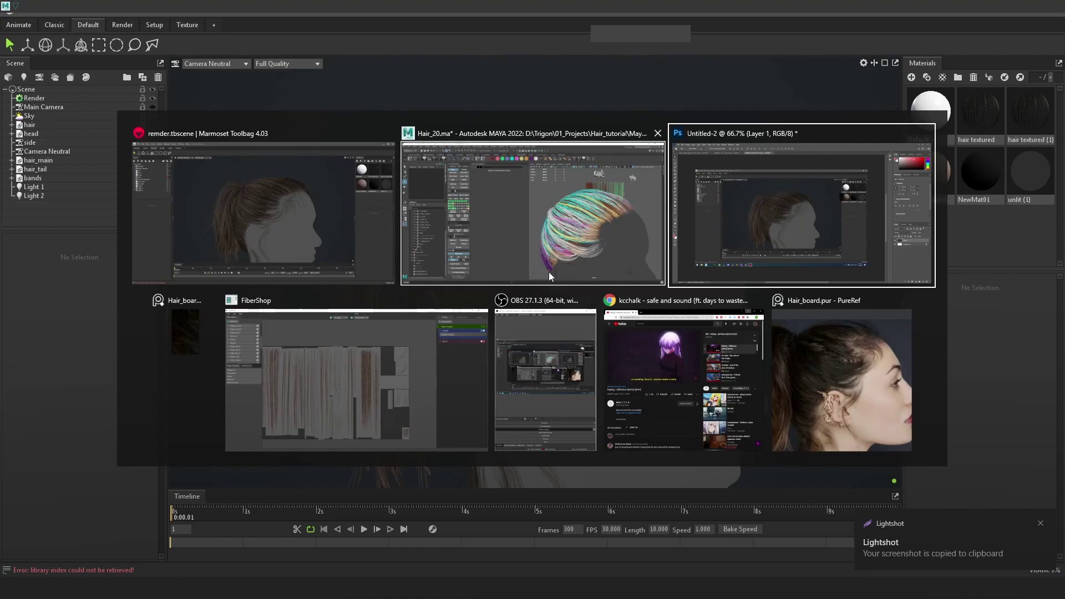
{"action": "key", "text": "ctrl+v"}
{"action": "key", "text": "ctrl+v"}
- Toggle Layer 2's visibility repeatedly to compare the two side-profile hair renders up close
{"action": "scroll", "coordinate": [418, 276], "scroll_direction": "up", "scroll_amount": 5, "text": "alt"}
{"action": "left_click", "coordinate": [914, 402]}
{"action": "left_click", "coordinate": [914, 402]}
{"action": "left_click", "coordinate": [915, 403]}
{"action": "left_click", "coordinate": [915, 402]}
{"action": "left_click", "coordinate": [915, 403]}
{"action": "scroll", "coordinate": [388, 298], "scroll_direction": "up", "scroll_amount": 4, "text": "alt"}
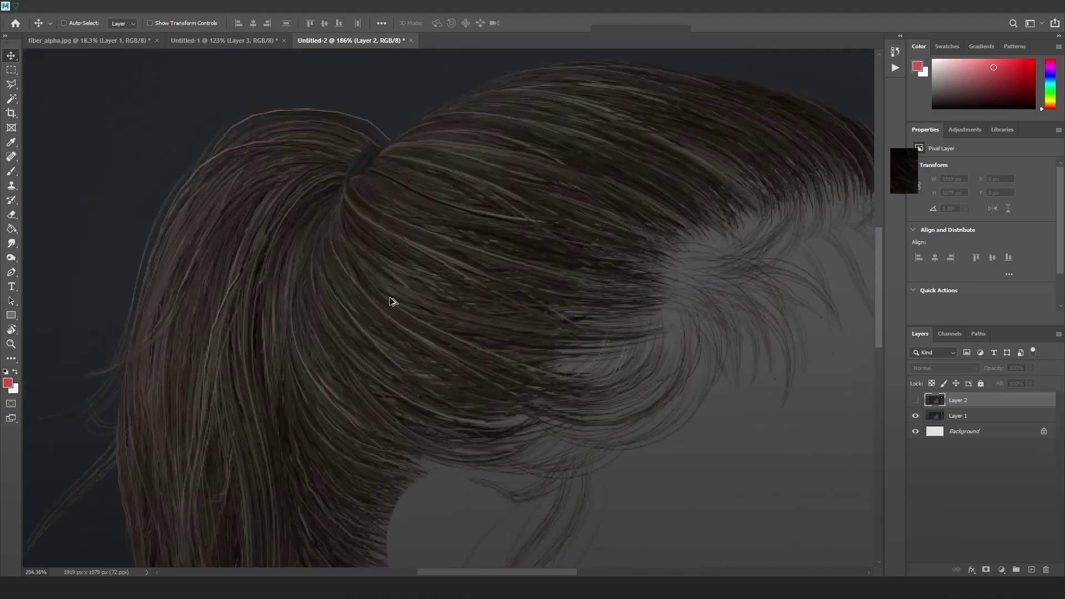
{"action": "left_click", "coordinate": [915, 401]}
{"action": "left_click", "coordinate": [913, 403]}
{"action": "left_click", "coordinate": [914, 403]}
{"action": "left_click", "coordinate": [913, 404]}
{"action": "left_click", "coordinate": [913, 403]}
{"action": "left_click", "coordinate": [914, 404]}
{"action": "left_click", "coordinate": [914, 403]}
{"action": "left_click", "coordinate": [914, 404]}
{"action": "scroll", "coordinate": [673, 283], "scroll_direction": "down", "scroll_amount": 1, "text": "alt"}
{"action": "scroll", "coordinate": [639, 250], "scroll_direction": "down", "scroll_amount": 1, "text": "alt"}
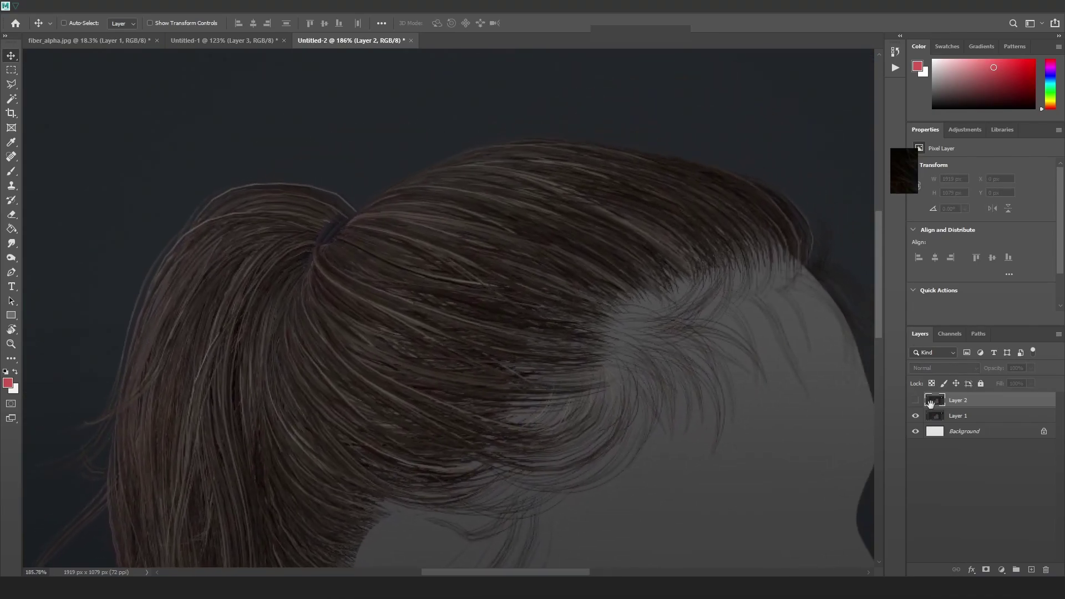
{"action": "left_click", "coordinate": [915, 404]}
{"action": "left_click", "coordinate": [915, 404]}
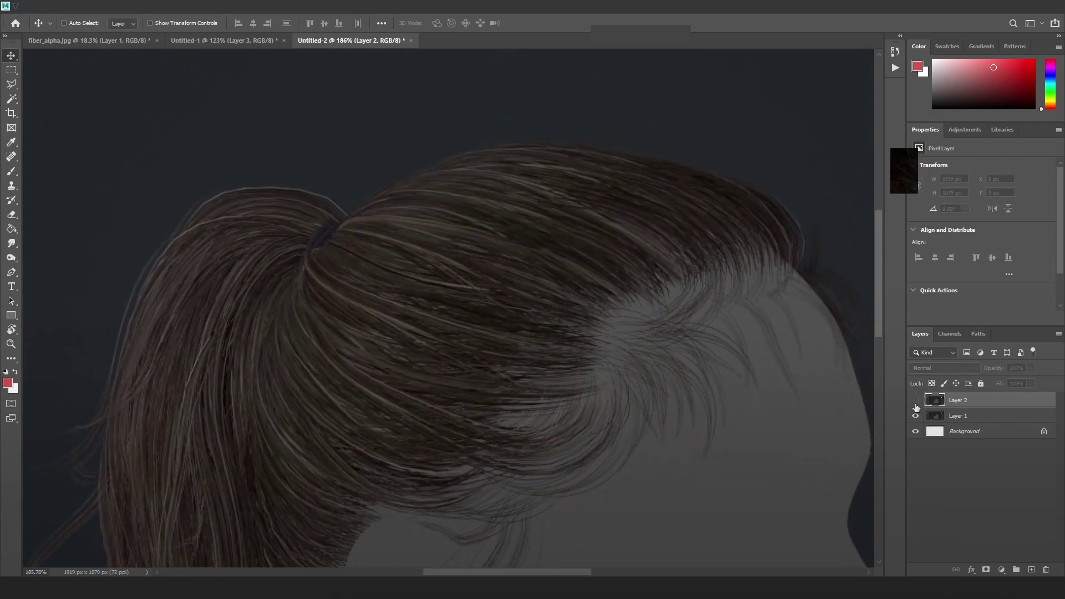
{"action": "left_click", "coordinate": [914, 404]}
{"action": "left_click_drag", "start_coordinate": [662, 364], "coordinate": [746, 247]}
{"action": "left_click", "coordinate": [914, 403]}
{"action": "left_click", "coordinate": [914, 404]}
{"action": "left_click", "coordinate": [914, 404]}
{"action": "left_click", "coordinate": [915, 404]}
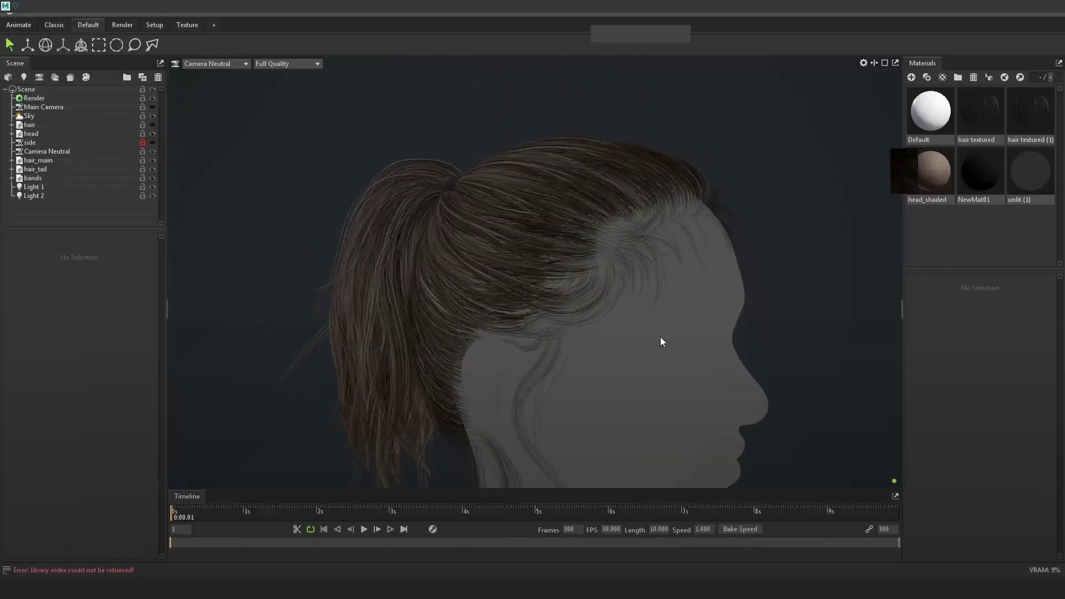
- Orbit the Marmoset render to a rear three-quarter view, capture it, and paste it as another layer in the Photoshop document
{"action": "mouse_move", "coordinate": [660, 337]}
{"action": "left_mouse_down"}
{"action": "mouse_move", "coordinate": [771, 319]}
{"action": "mouse_move", "coordinate": [664, 328]}
{"action": "left_mouse_up"}
{"action": "mouse_move", "coordinate": [808, 336]}
{"action": "left_mouse_down"}
{"action": "mouse_move", "coordinate": [819, 342]}
{"action": "mouse_move", "coordinate": [816, 322]}
{"action": "left_mouse_up"}
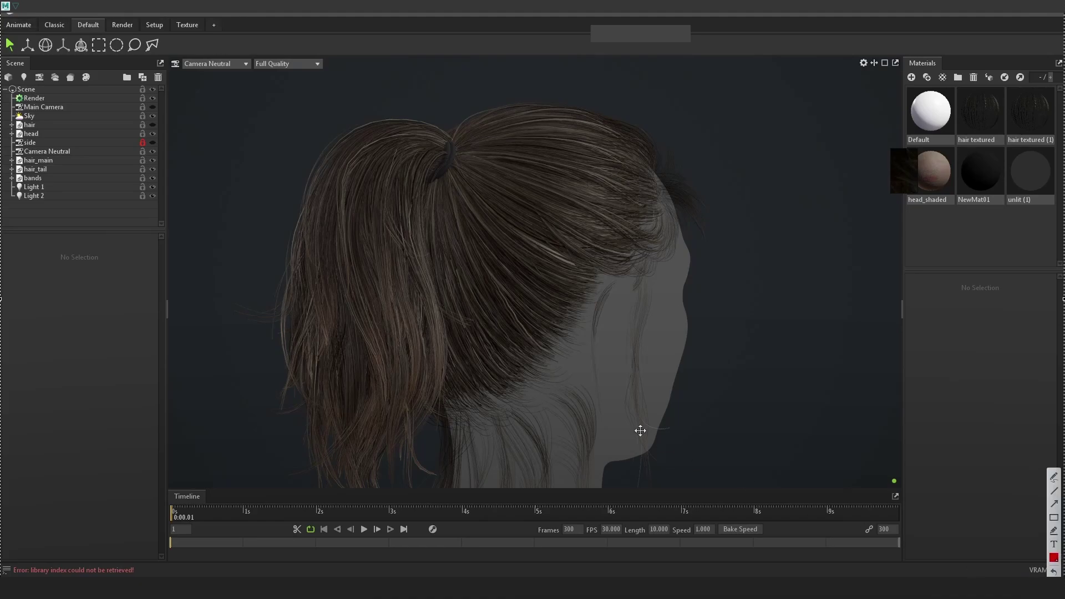
{"action": "key", "text": "ctrl+c"}
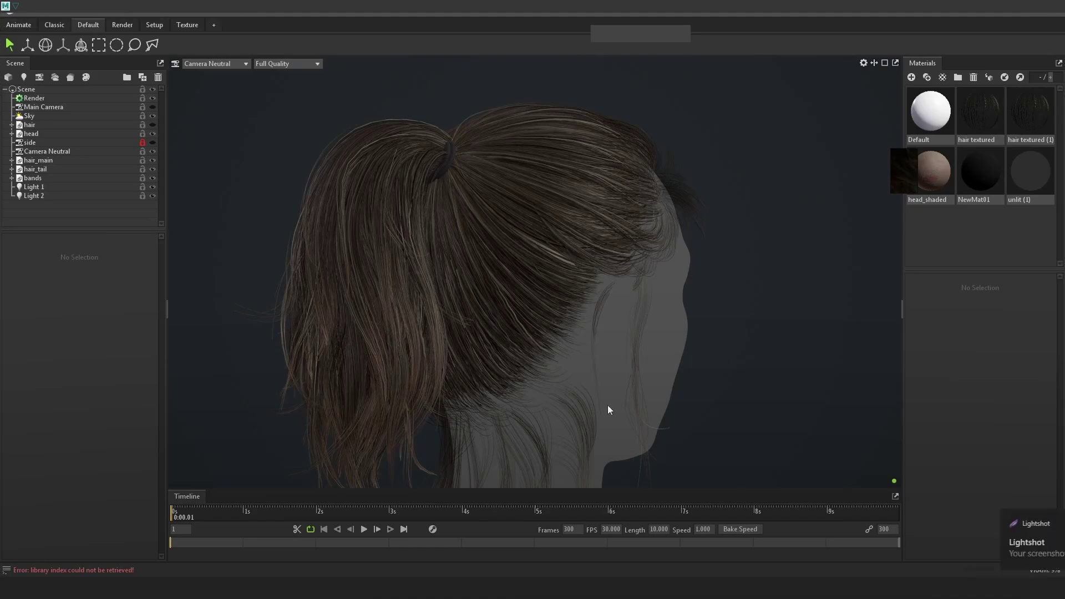
{"action": "key", "text": "alt+Tab"}
{"action": "key", "text": "ctrl+v"}
{"action": "scroll", "coordinate": [609, 382], "scroll_direction": "down", "scroll_amount": 4, "text": "alt"}
{"action": "scroll", "coordinate": [607, 379], "scroll_direction": "down", "scroll_amount": 2, "text": "alt"}
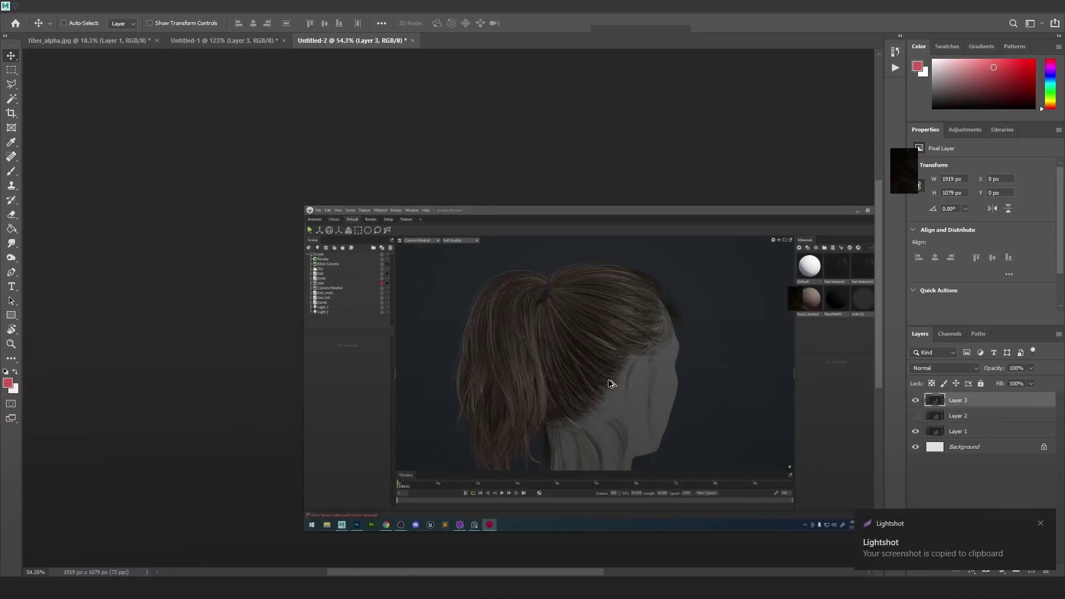
- Switch to Maya, move the _12_fill_up group back into the hair hierarchy, and export the hair with exp2
{"action": "scroll", "coordinate": [621, 387], "scroll_direction": "up", "scroll_amount": 5, "text": "alt"}
{"action": "key", "text": "alt+Tab"}
{"action": "key", "text": "alt+Tab"}
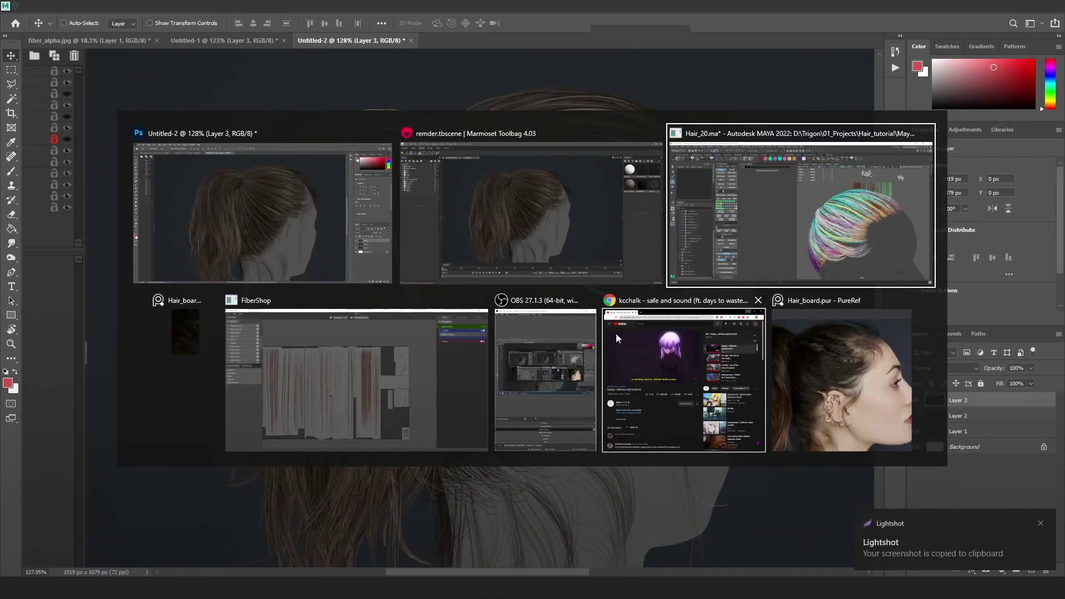
{"action": "key", "text": "alt+Tab"}
{"action": "key", "text": "alt+Tab"}
{"action": "left_click", "coordinate": [388, 226]}
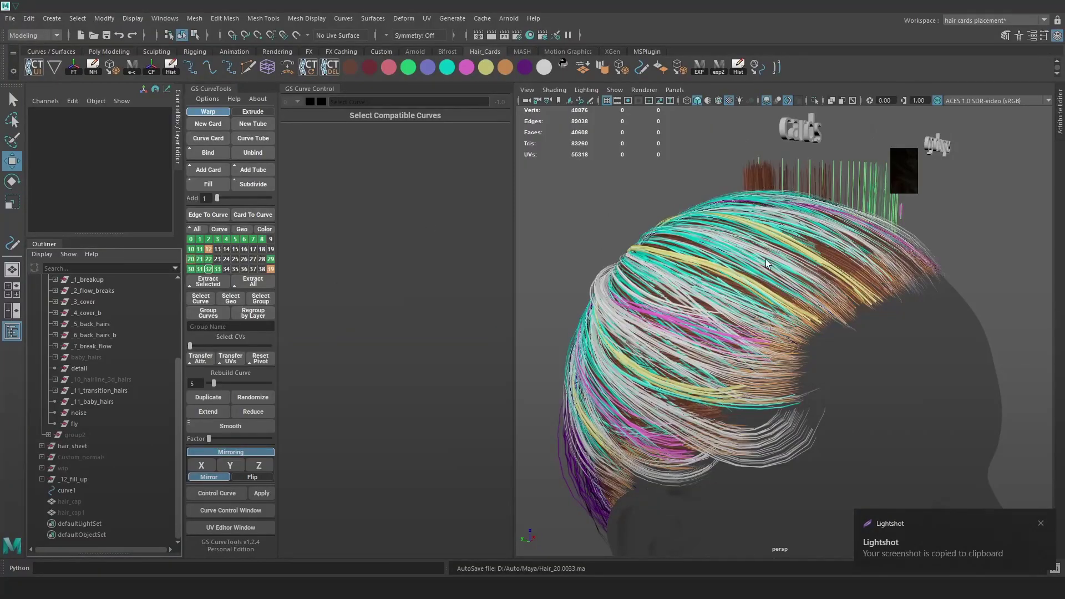
{"action": "left_click", "coordinate": [720, 136]}
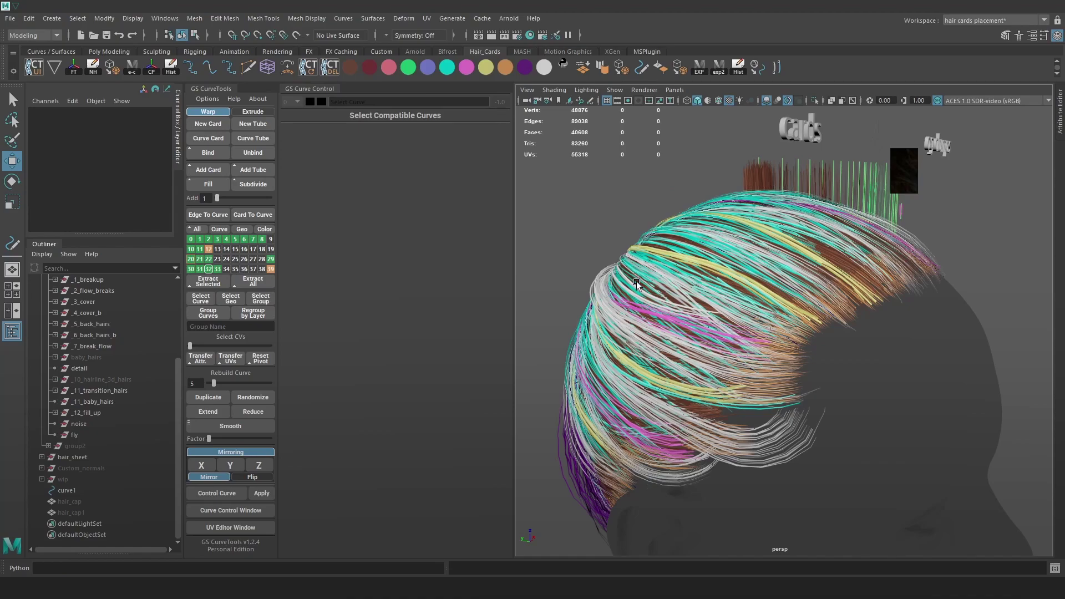
- Capture the full screen of the refreshed Marmoset render and paste it as a new layer in the Photoshop document
{"action": "key", "text": "alt+Tab"}
{"action": "key", "text": "alt+Tab"}
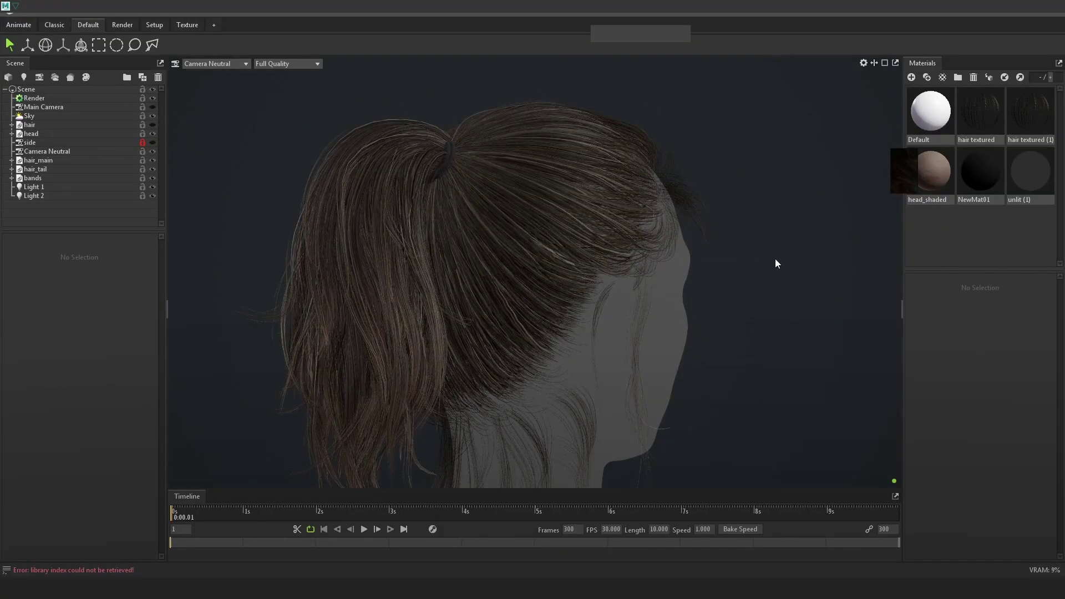
{"action": "key", "text": "Print"}
{"action": "left_click_drag", "start_coordinate": [0, 0], "coordinate": [1064, 598]}
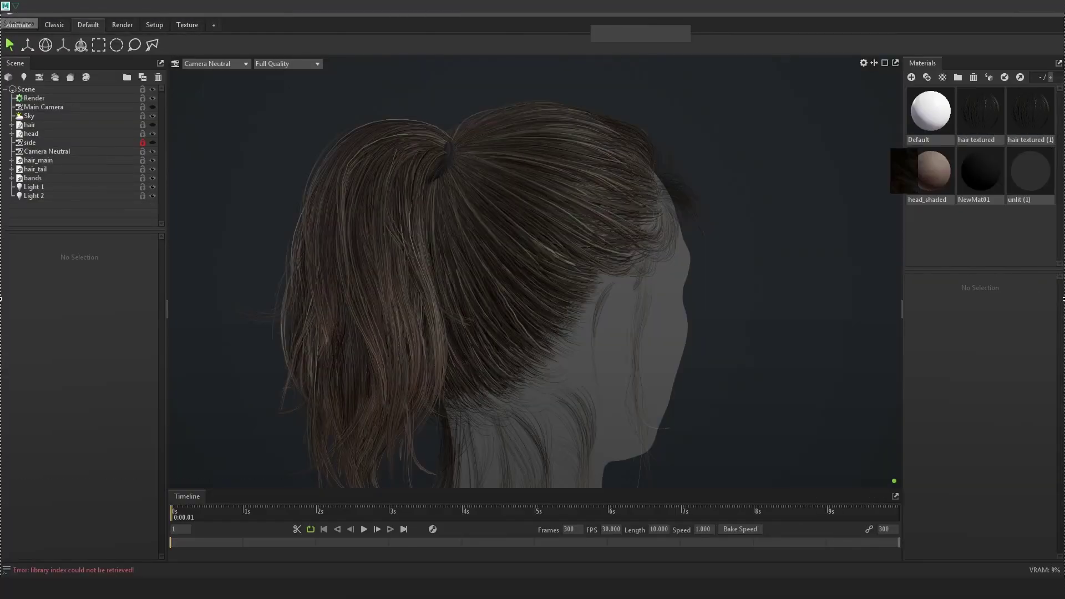
{"action": "key", "text": "ctrl+c"}
{"action": "key", "text": "alt+Tab"}
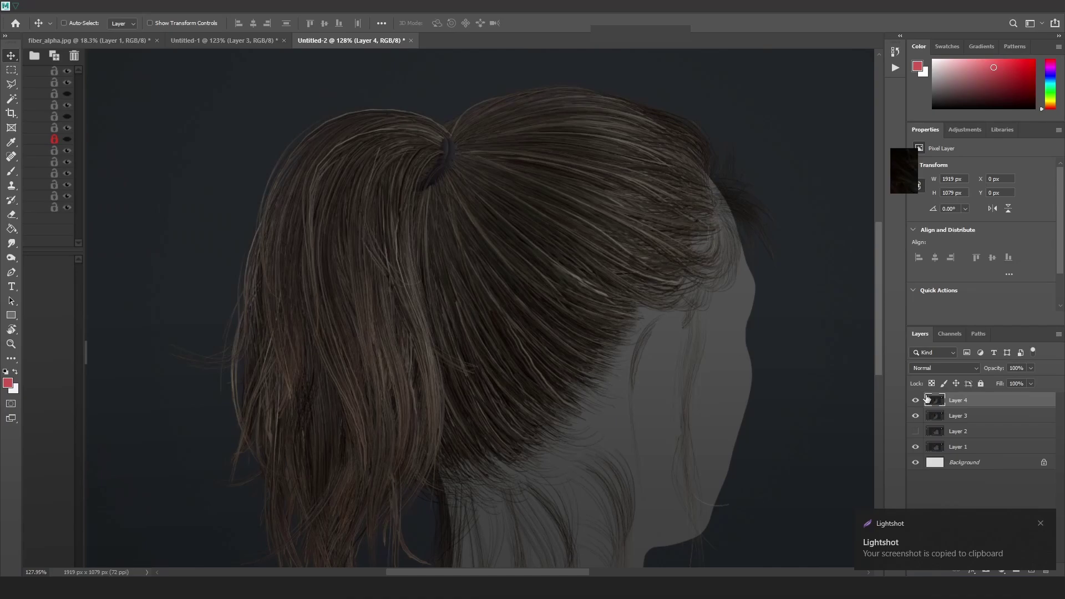
- Toggle Layer 4's visibility repeatedly to compare the two rear three-quarter hair renders
{"action": "left_click", "coordinate": [915, 400]}
{"action": "left_click", "coordinate": [915, 401]}
{"action": "left_click", "coordinate": [915, 401]}
{"action": "left_click", "coordinate": [915, 401]}
{"action": "left_click", "coordinate": [915, 401]}
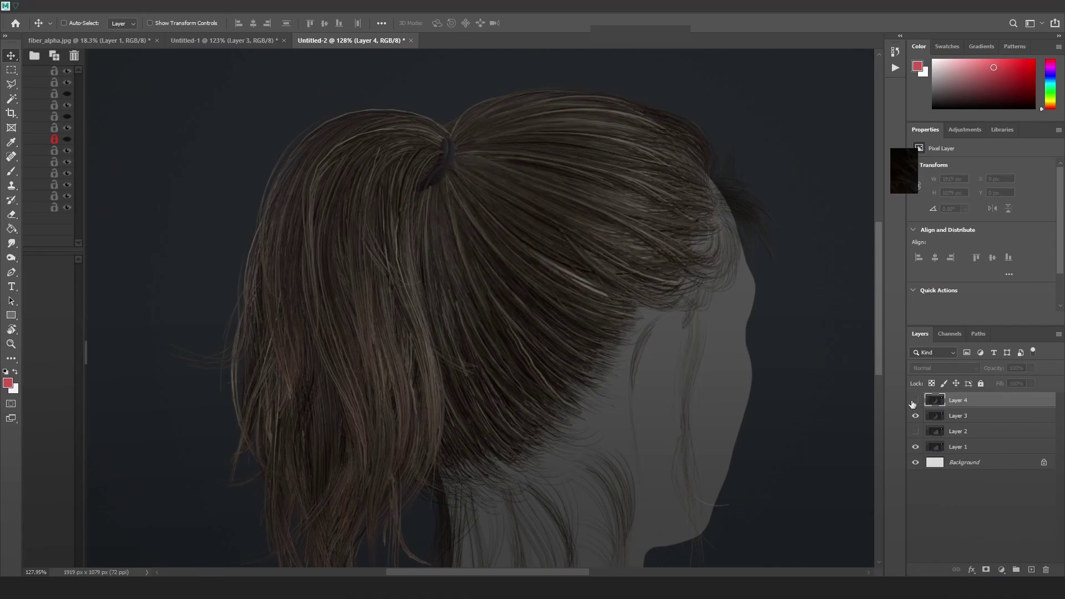
{"action": "left_click", "coordinate": [914, 401]}
{"action": "left_click", "coordinate": [914, 401]}
{"action": "left_click", "coordinate": [913, 401]}
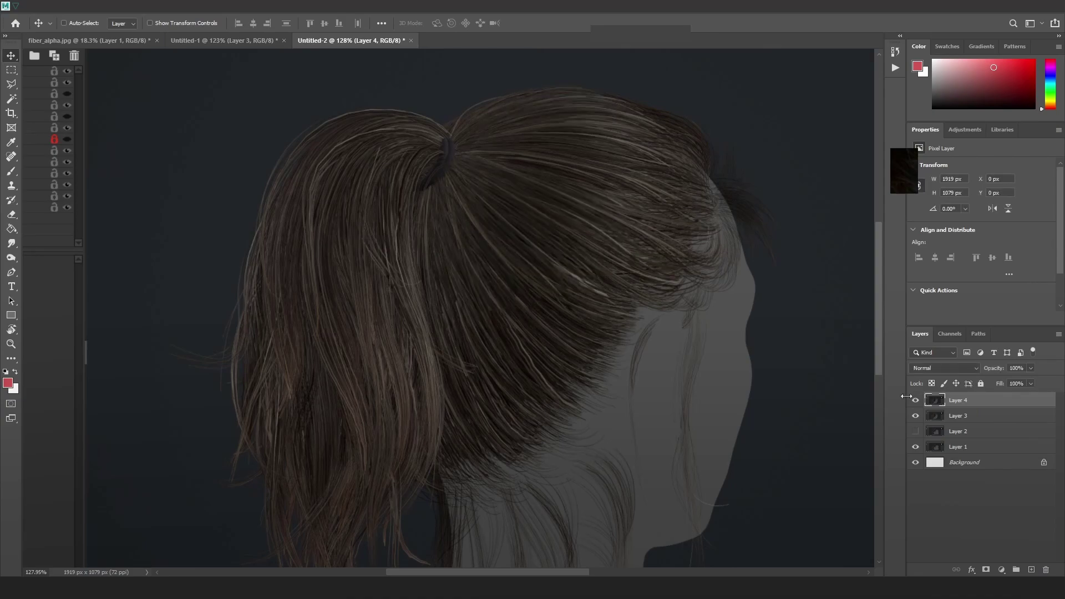
- Switch to Maya, select the fill-up card curves over the scalp, and set their width to 0.475
{"action": "key", "text": "alt+Tab"}
{"action": "key", "text": "alt+Tab"}
{"action": "left_click_drag", "start_coordinate": [766, 348], "coordinate": [683, 424], "text": "alt"}
{"action": "left_click_drag", "start_coordinate": [765, 405], "coordinate": [790, 401], "text": "alt"}
{"action": "left_click_drag", "start_coordinate": [968, 464], "coordinate": [676, 223]}
{"action": "scroll", "coordinate": [845, 325], "scroll_direction": "up", "scroll_amount": 3}
{"action": "left_click_drag", "start_coordinate": [845, 326], "coordinate": [788, 327], "text": "alt"}
{"action": "key", "text": "6"}
{"action": "scroll", "coordinate": [821, 327], "scroll_direction": "up", "scroll_amount": 3}
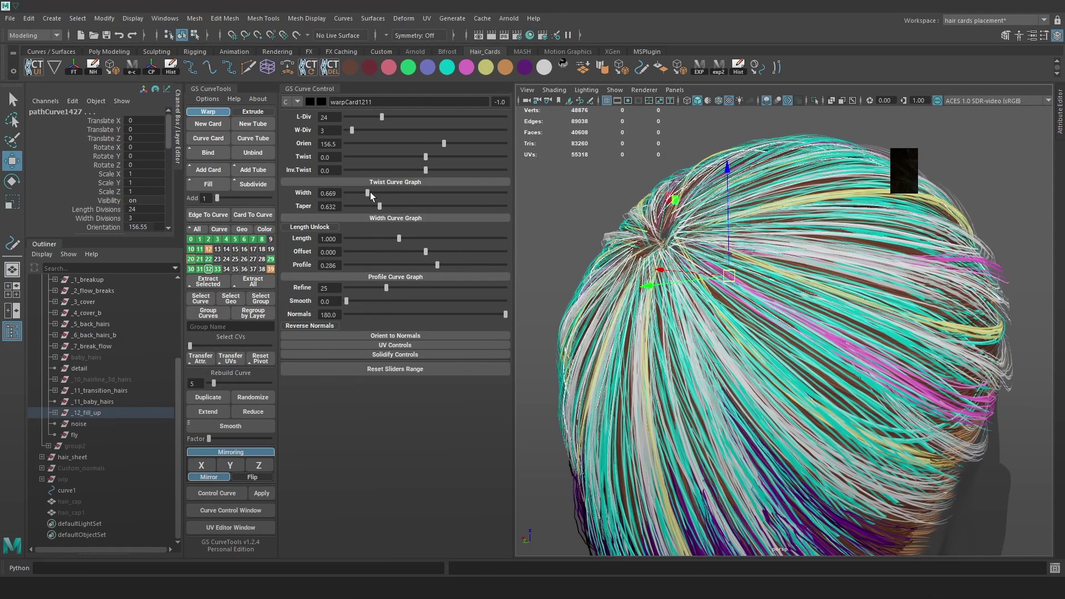
{"action": "left_click_drag", "start_coordinate": [369, 194], "coordinate": [367, 196]}
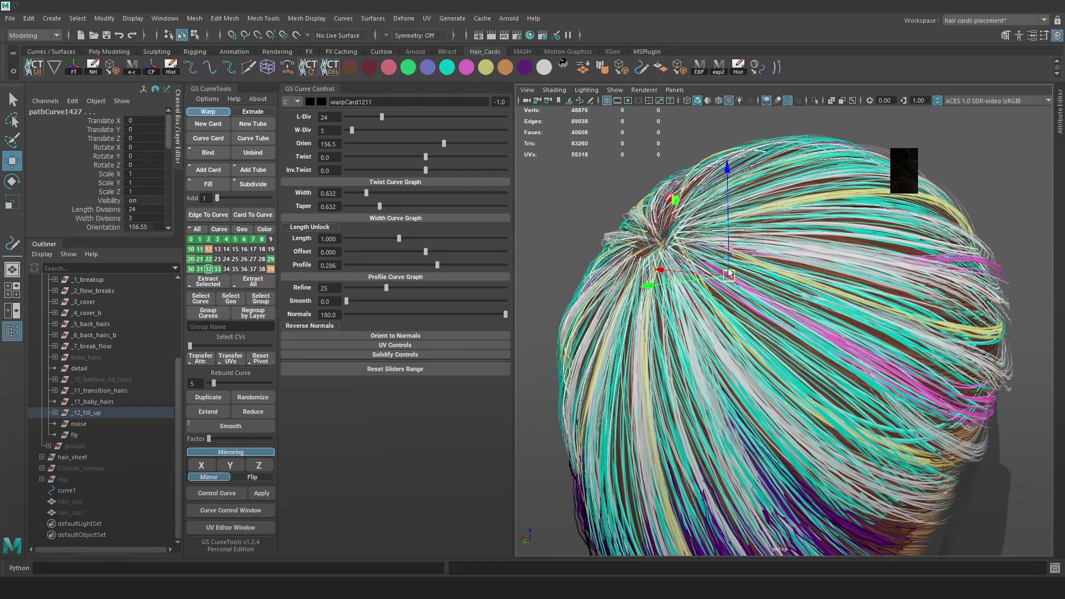
{"action": "left_click_drag", "start_coordinate": [838, 302], "coordinate": [794, 295], "text": "alt"}
{"action": "mouse_move", "coordinate": [366, 194]}
{"action": "left_mouse_down"}
{"action": "mouse_move", "coordinate": [351, 197]}
{"action": "mouse_move", "coordinate": [362, 198]}
{"action": "left_mouse_up"}
{"action": "left_click_drag", "start_coordinate": [689, 290], "coordinate": [668, 286], "text": "alt"}
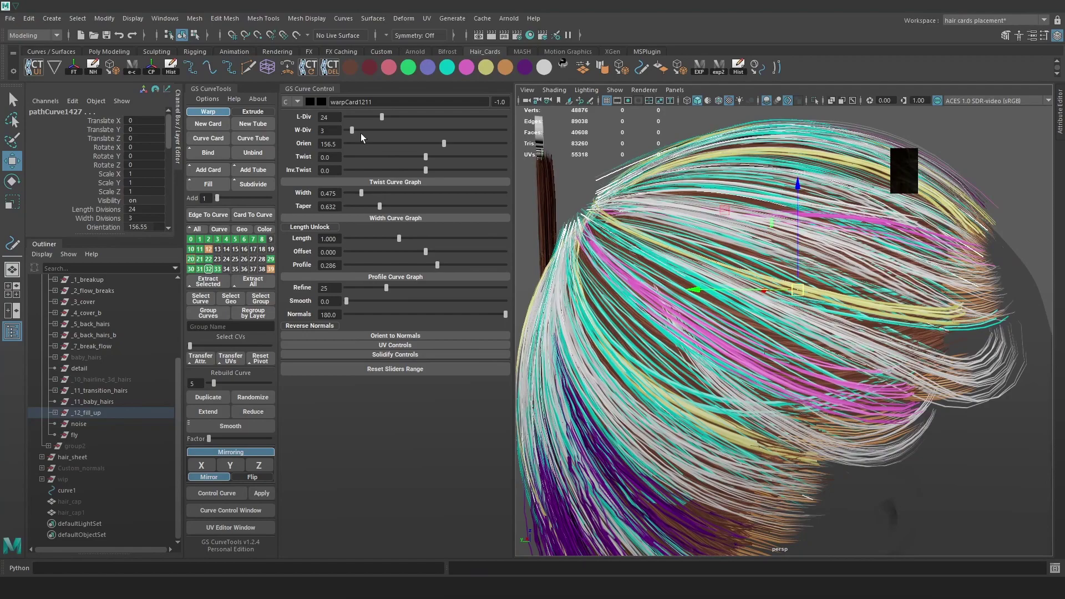
- Lower the fill-up cards' length divisions to 18 with 3 width divisions, and select the _12_fill_up group to check its polygon count
{"action": "left_click_drag", "start_coordinate": [345, 130], "coordinate": [349, 131]}
{"action": "left_click_drag", "start_coordinate": [371, 115], "coordinate": [371, 116]}
{"action": "scroll", "coordinate": [799, 266], "scroll_direction": "up", "scroll_amount": 5}
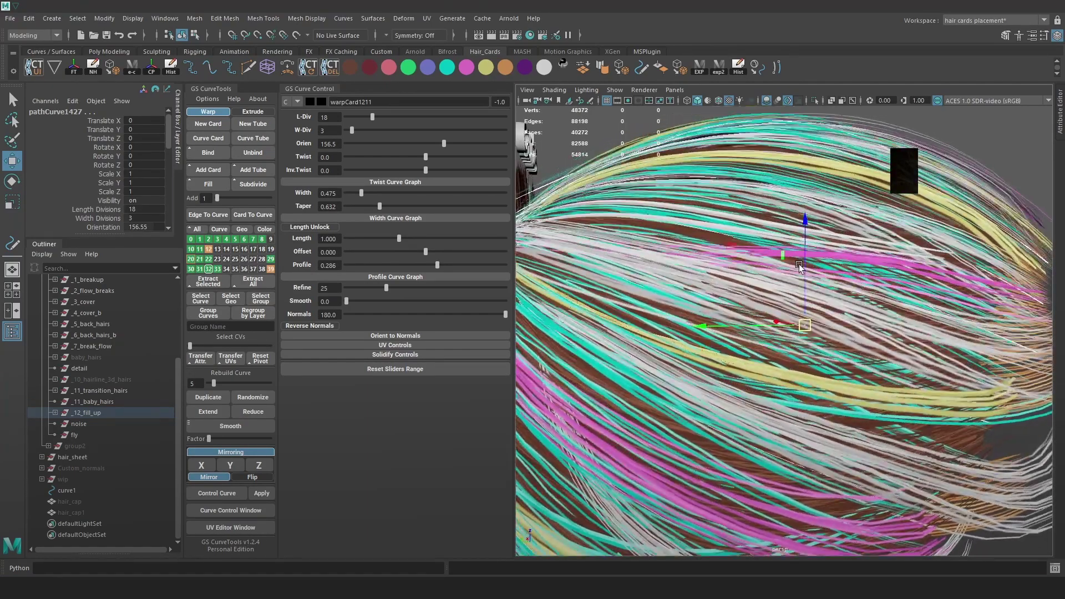
{"action": "scroll", "coordinate": [799, 266], "scroll_direction": "down", "scroll_amount": 5}
{"action": "left_click_drag", "start_coordinate": [799, 266], "coordinate": [622, 244], "text": "alt"}
{"action": "left_click", "coordinate": [99, 412]}
{"action": "left_click", "coordinate": [630, 195]}
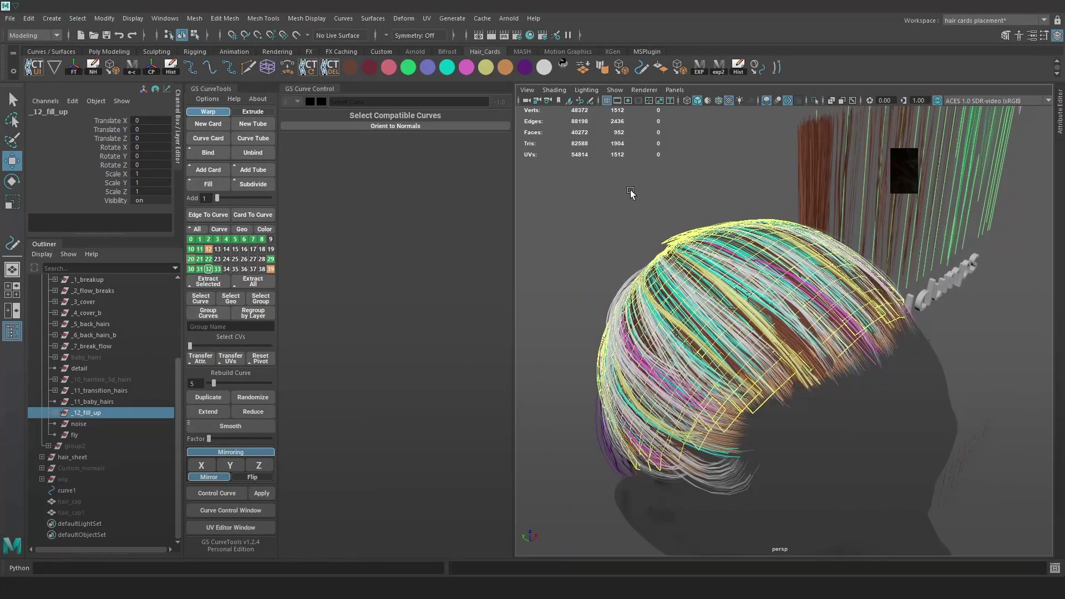
- Adjust the crown-end control vertex of one fill-up card's curve and return to object selection
{"action": "left_click_drag", "start_coordinate": [630, 195], "coordinate": [1032, 217], "text": "alt"}
{"action": "left_click", "coordinate": [918, 262]}
{"action": "middle_click_drag", "start_coordinate": [930, 261], "coordinate": [841, 297], "text": "alt"}
{"action": "right_click_drag", "start_coordinate": [841, 298], "coordinate": [937, 325], "text": "alt"}
{"action": "right_click_drag", "start_coordinate": [885, 235], "coordinate": [836, 238]}
{"action": "left_click", "coordinate": [850, 280]}
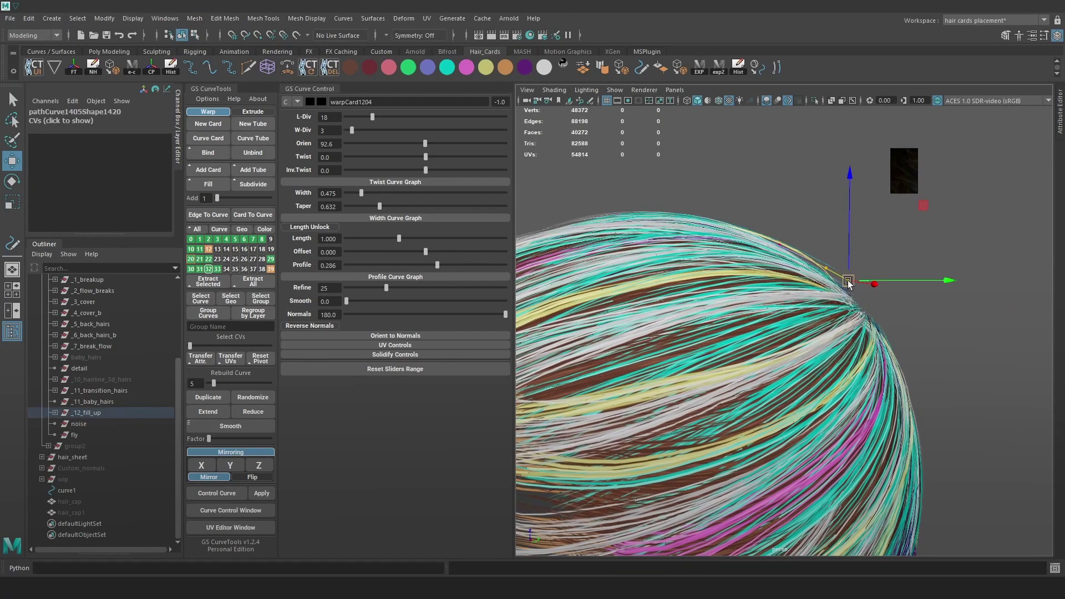
{"action": "key", "text": "e"}
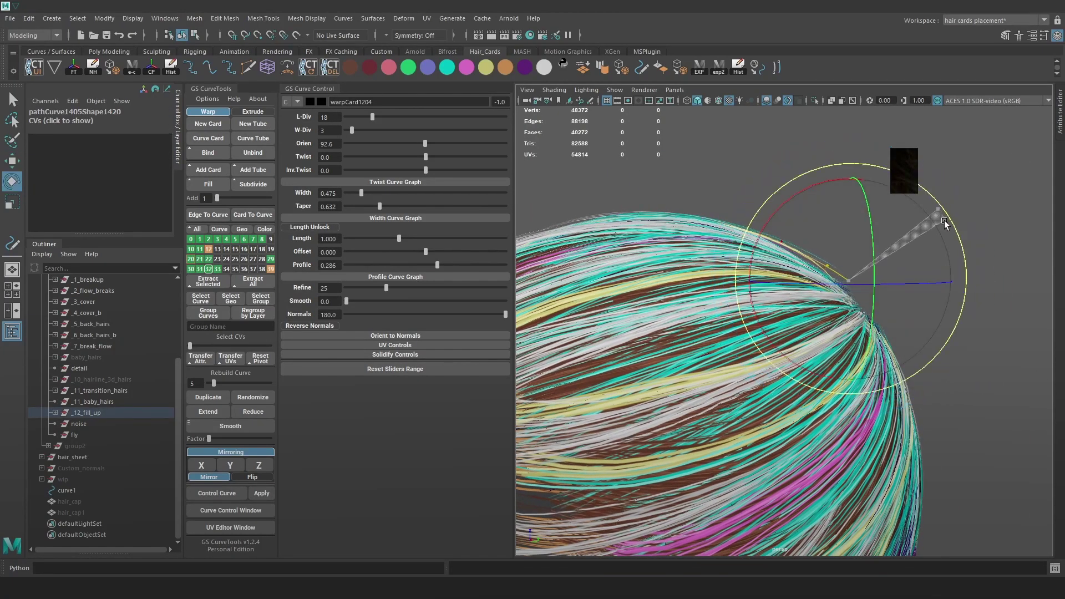
{"action": "key", "text": "w"}
{"action": "left_click_drag", "start_coordinate": [848, 280], "coordinate": [709, 232]}
{"action": "right_click_drag", "start_coordinate": [709, 213], "coordinate": [805, 172]}
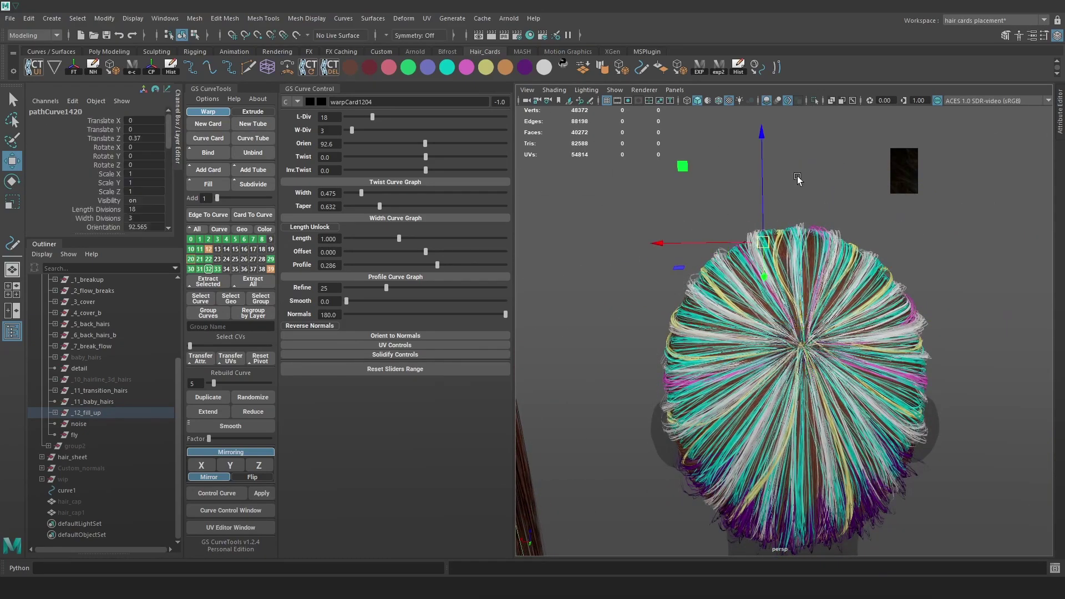
{"action": "left_click", "coordinate": [800, 179]}
{"action": "right_click_drag", "start_coordinate": [750, 242], "coordinate": [768, 181], "text": "alt"}
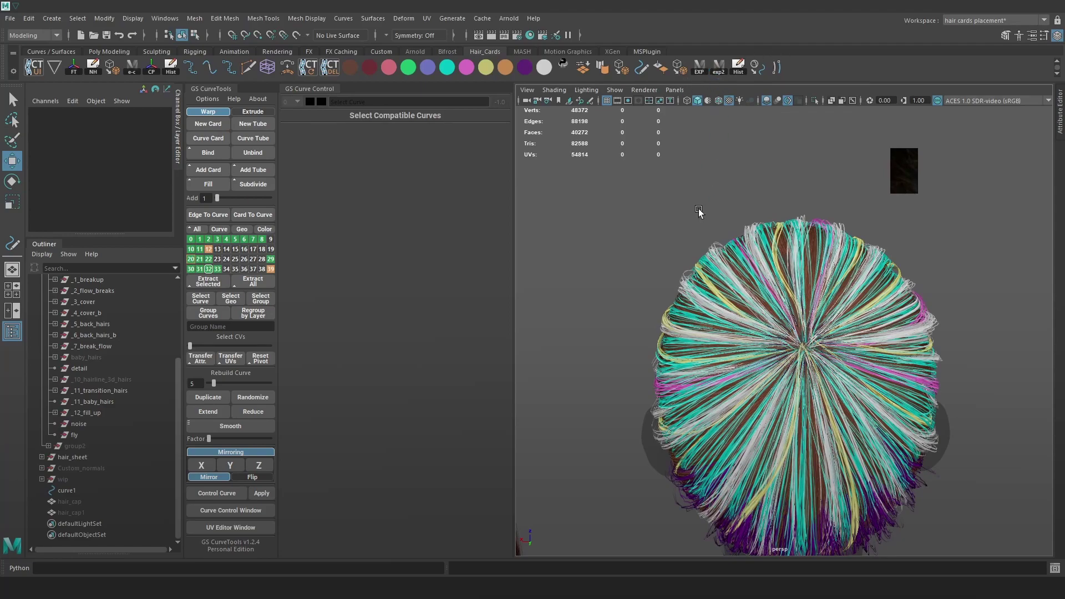
- Switch to Marmoset and orbit around the render to examine the hair coverage from the crown and the front side
{"action": "key", "text": "alt+Tab"}
{"action": "key", "text": "alt+Tab"}
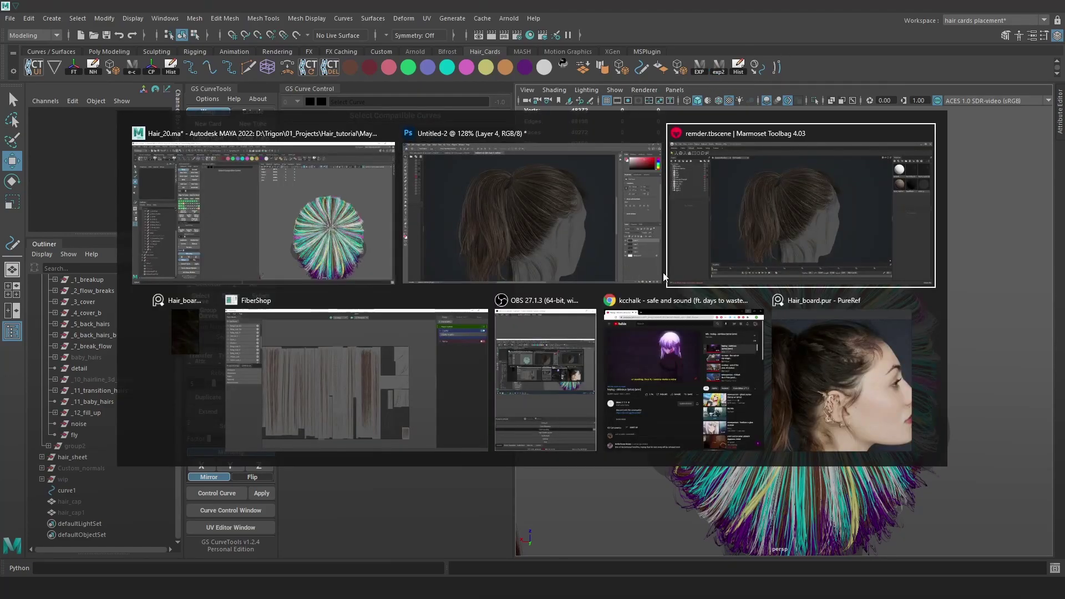
{"action": "left_click_drag", "start_coordinate": [750, 286], "coordinate": [689, 347]}
{"action": "right_click_drag", "start_coordinate": [689, 347], "coordinate": [820, 328]}
{"action": "left_click_drag", "start_coordinate": [819, 324], "coordinate": [635, 257]}
{"action": "right_click_drag", "start_coordinate": [634, 256], "coordinate": [687, 242]}
{"action": "middle_click_drag", "start_coordinate": [687, 241], "coordinate": [664, 289]}
{"action": "left_click_drag", "start_coordinate": [665, 289], "coordinate": [602, 262]}
{"action": "right_click_drag", "start_coordinate": [602, 263], "coordinate": [591, 210]}
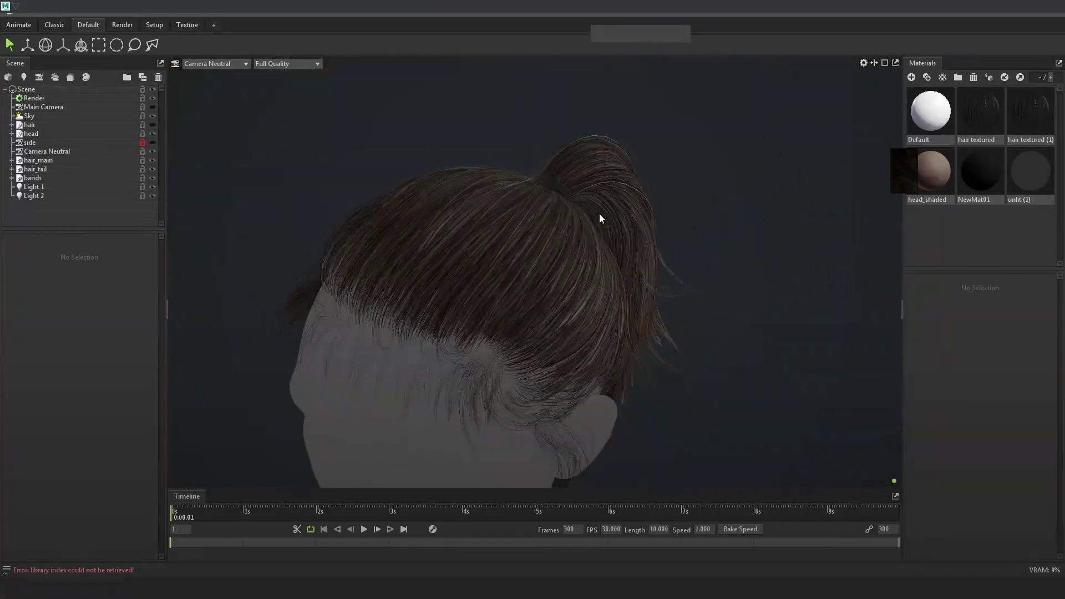
- Switch to Maya, isolate the _12_fill_up group in the viewport, and select all of its card curves
{"action": "key", "text": "alt+Tab"}
{"action": "left_click", "coordinate": [678, 262]}
{"action": "key", "text": "alt+Tab"}
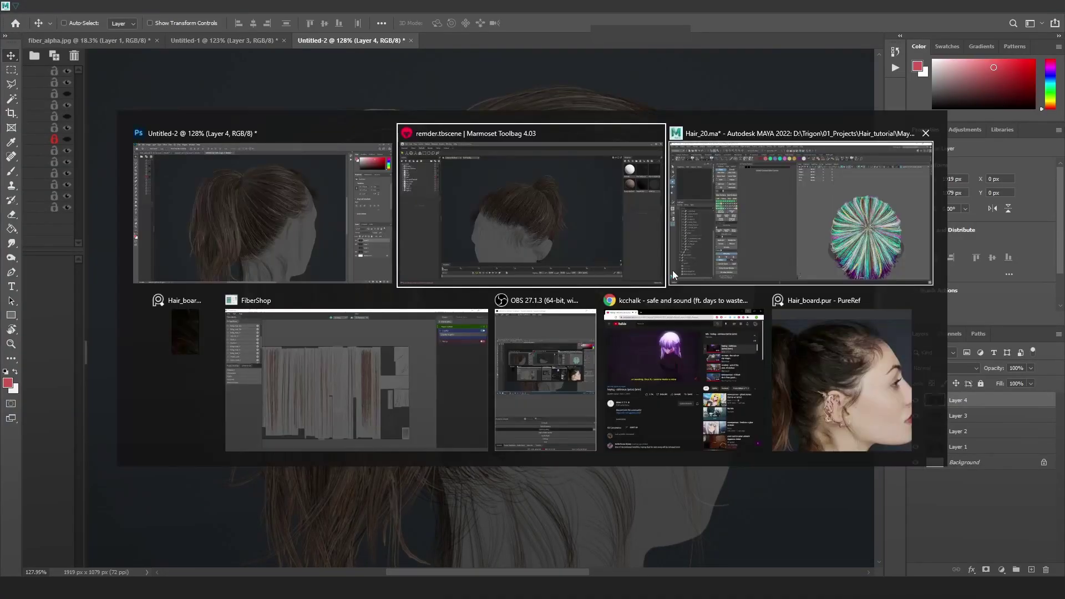
{"action": "left_click", "coordinate": [716, 262]}
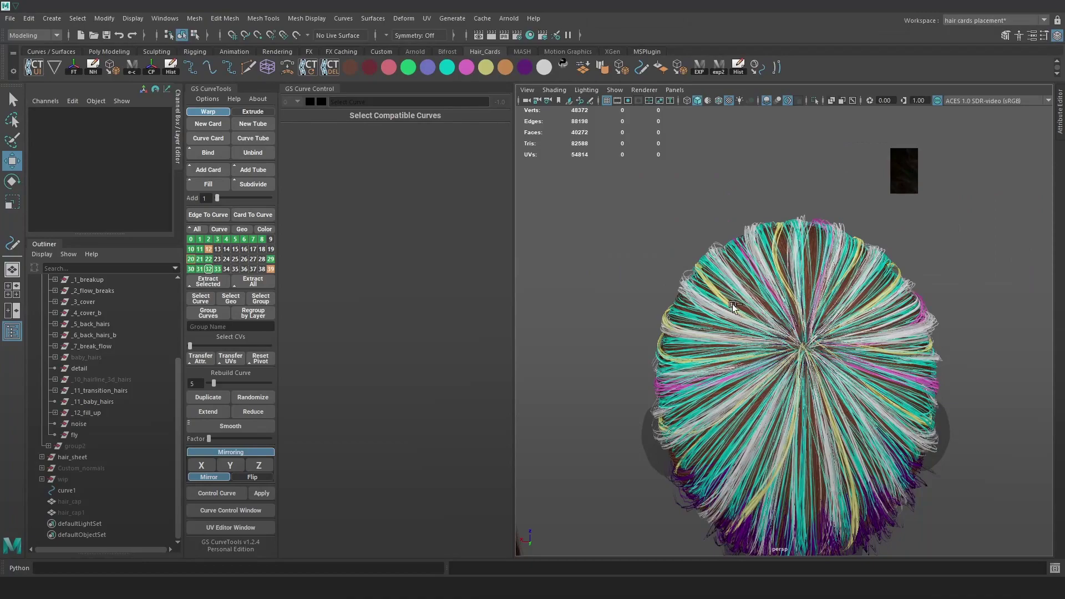
{"action": "left_click", "coordinate": [101, 414]}
{"action": "left_click", "coordinate": [814, 100]}
{"action": "left_click_drag", "start_coordinate": [839, 178], "coordinate": [984, 250], "text": "alt"}
{"action": "key", "text": "5"}
{"action": "left_click_drag", "start_coordinate": [845, 287], "coordinate": [937, 381], "text": "alt"}
{"action": "left_click", "coordinate": [938, 381]}
{"action": "key", "text": "4"}
{"action": "mouse_move", "coordinate": [929, 517]}
{"action": "left_mouse_down"}
{"action": "mouse_move", "coordinate": [591, 209]}
{"action": "mouse_move", "coordinate": [604, 216]}
{"action": "left_mouse_up"}
{"action": "key", "text": "5"}
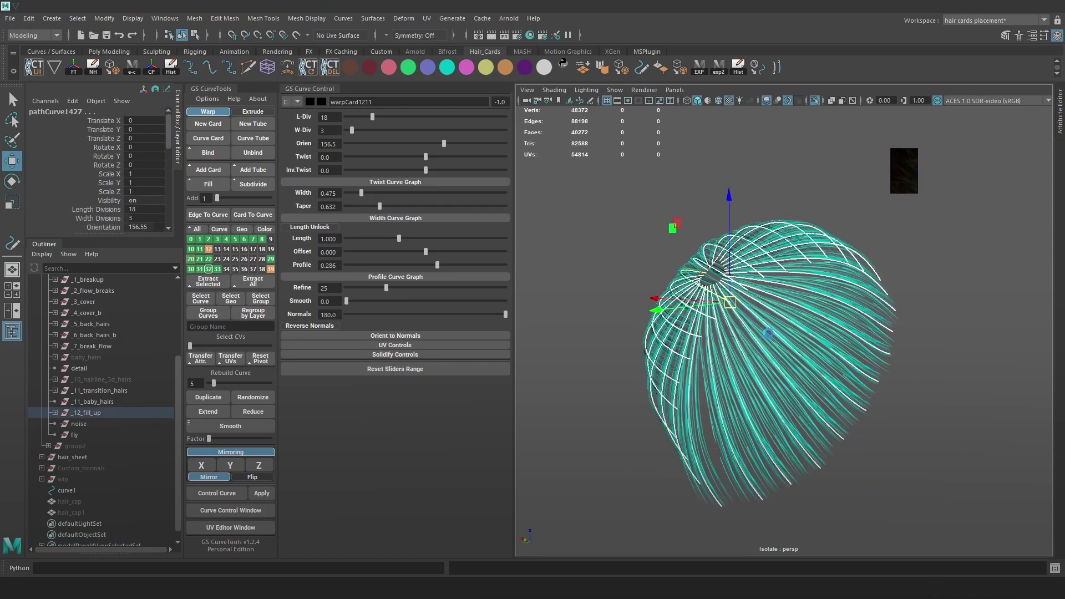
{"action": "left_click_drag", "start_coordinate": [718, 371], "coordinate": [768, 415], "text": "alt"}
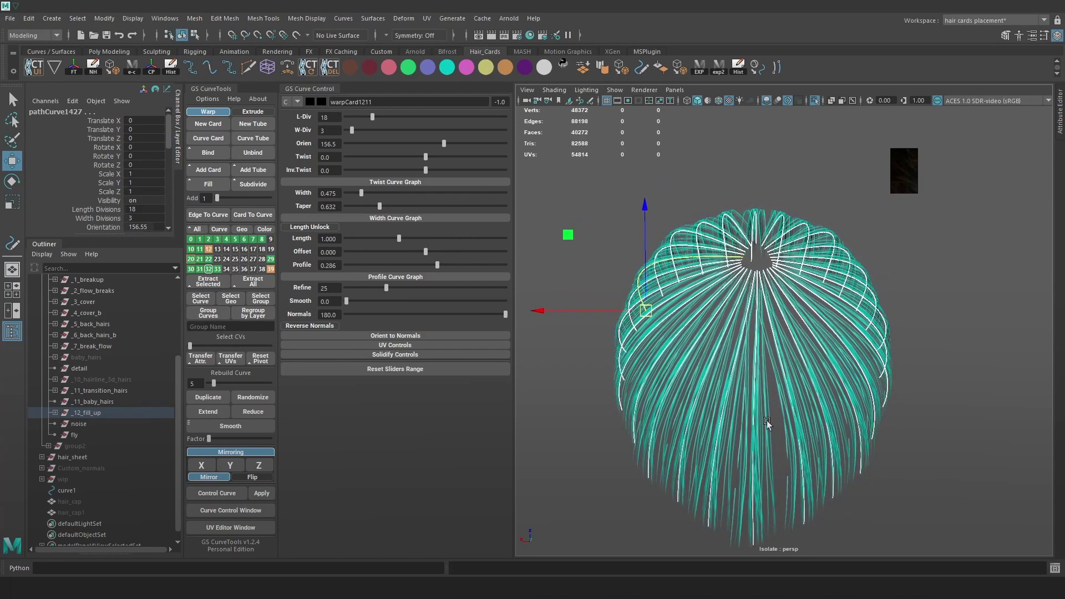
- Open Randomize Curve for the fill-up curves and lock the first and last CVs, with control-point axes X, Y and Z active
{"action": "left_click", "coordinate": [251, 399]}
{"action": "right_click_drag", "start_coordinate": [700, 284], "coordinate": [732, 303], "text": "alt"}
{"action": "middle_click_drag", "start_coordinate": [735, 311], "coordinate": [751, 301], "text": "alt"}
{"action": "left_click_drag", "start_coordinate": [751, 301], "coordinate": [737, 297], "text": "alt"}
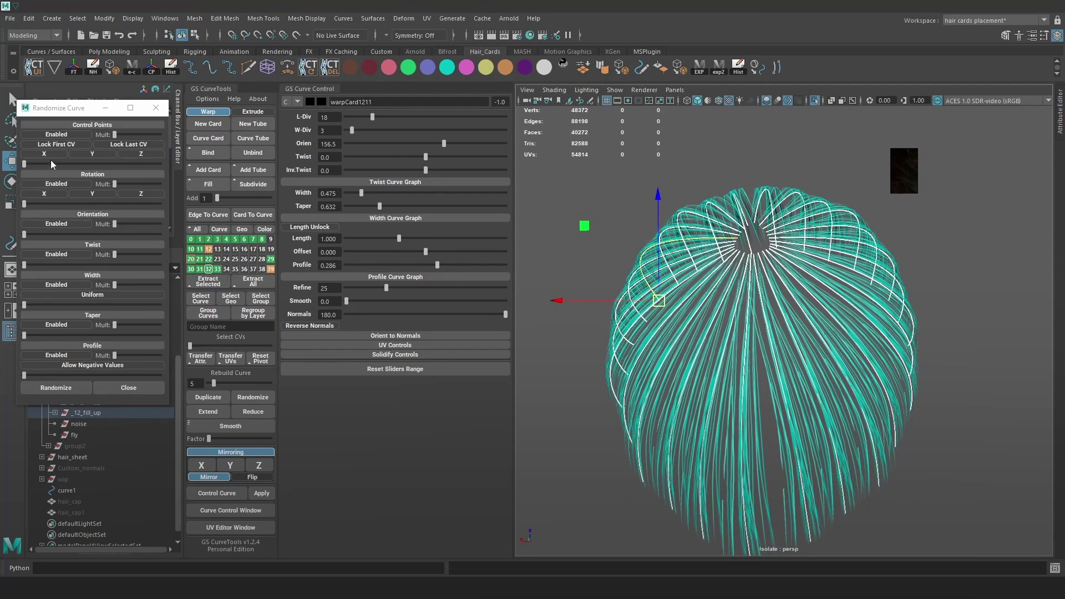
{"action": "left_click", "coordinate": [56, 144]}
{"action": "left_click", "coordinate": [127, 145]}
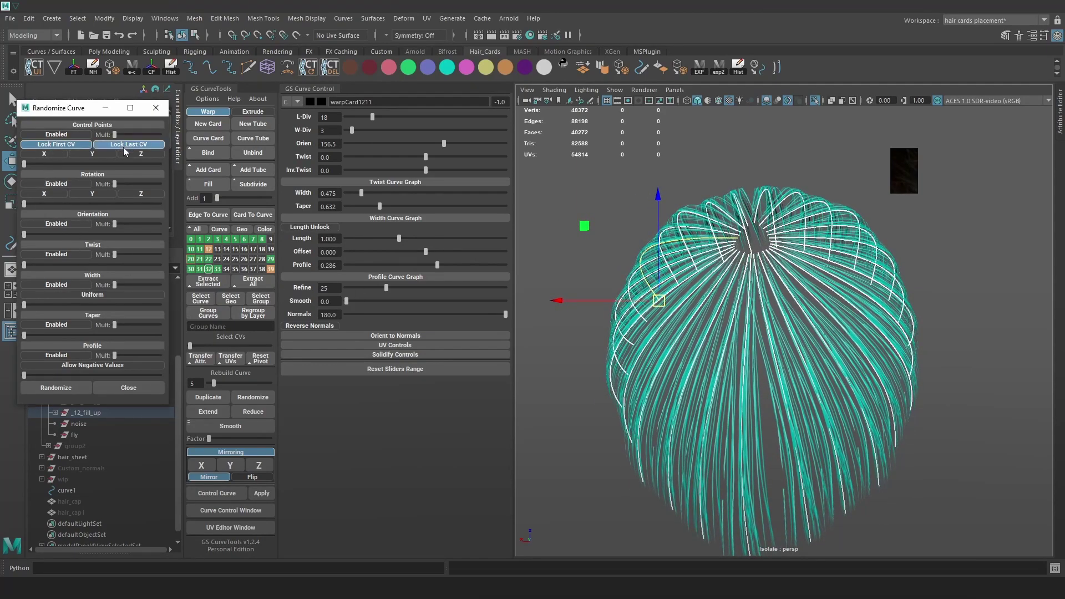
{"action": "left_click", "coordinate": [44, 154]}
{"action": "left_click", "coordinate": [92, 154]}
{"action": "left_click", "coordinate": [141, 154]}
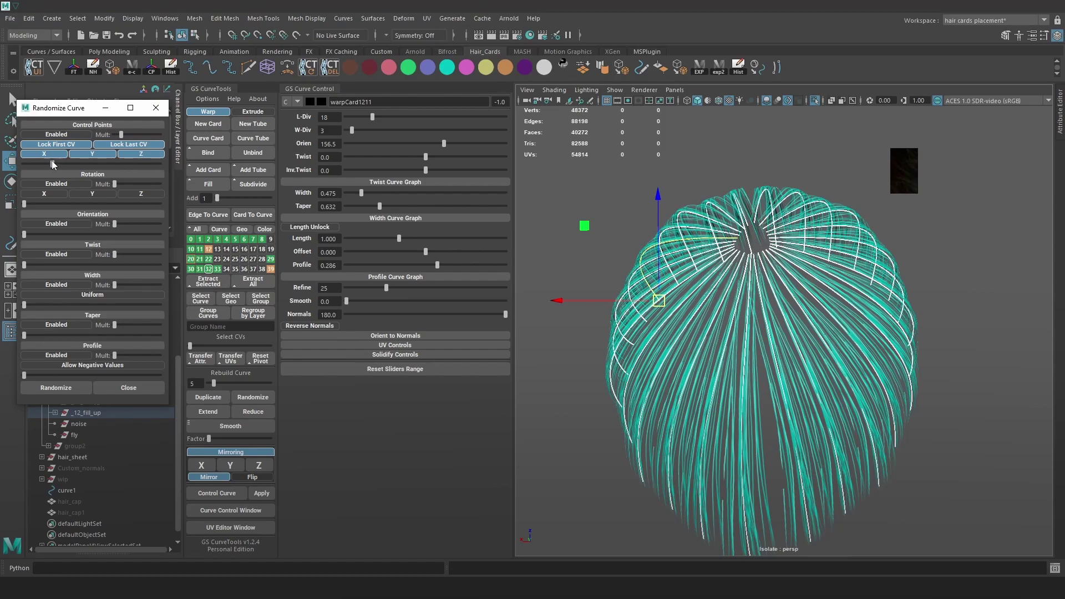
- Enable control-point randomization limited to X and Y, test a low amount, and apply it to the fill-up curves
{"action": "left_click_drag", "start_coordinate": [31, 167], "coordinate": [10, 167]}
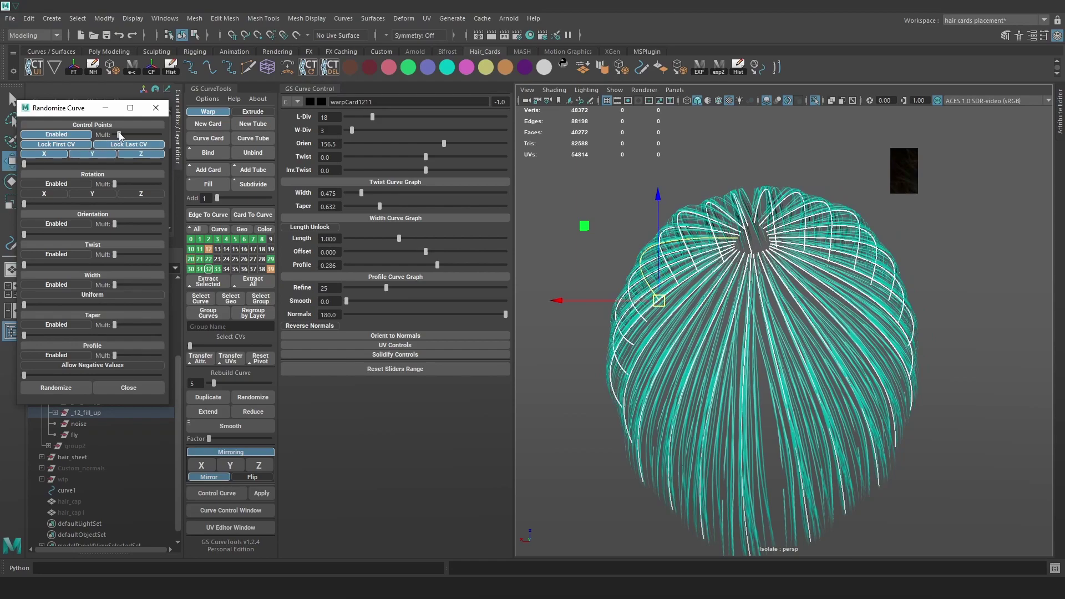
{"action": "left_click_drag", "start_coordinate": [35, 166], "coordinate": [51, 167]}
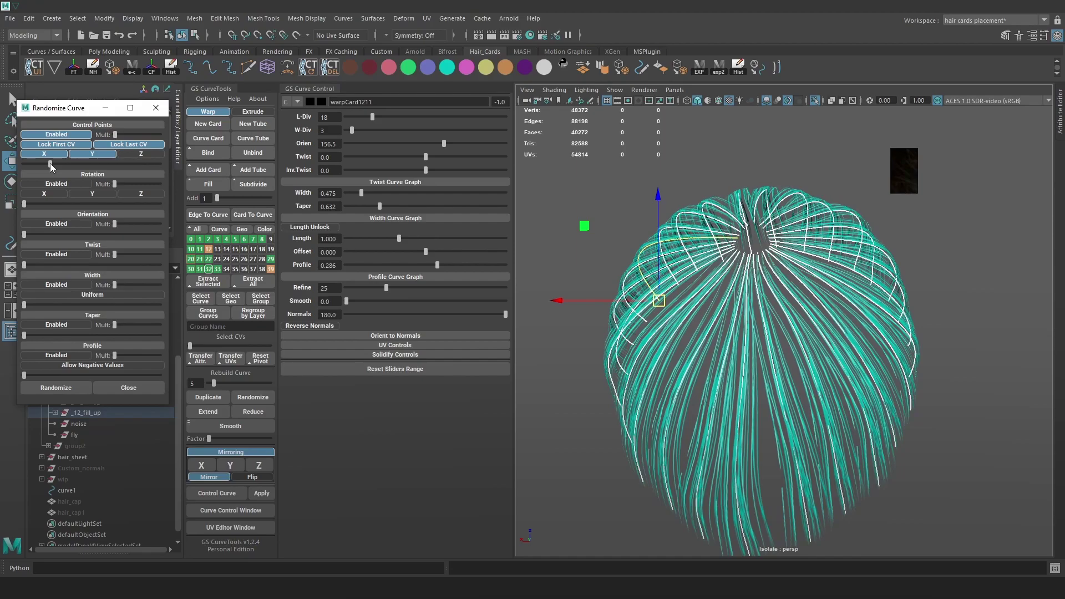
{"action": "key", "text": "ctrl+z"}
{"action": "left_click", "coordinate": [67, 390]}
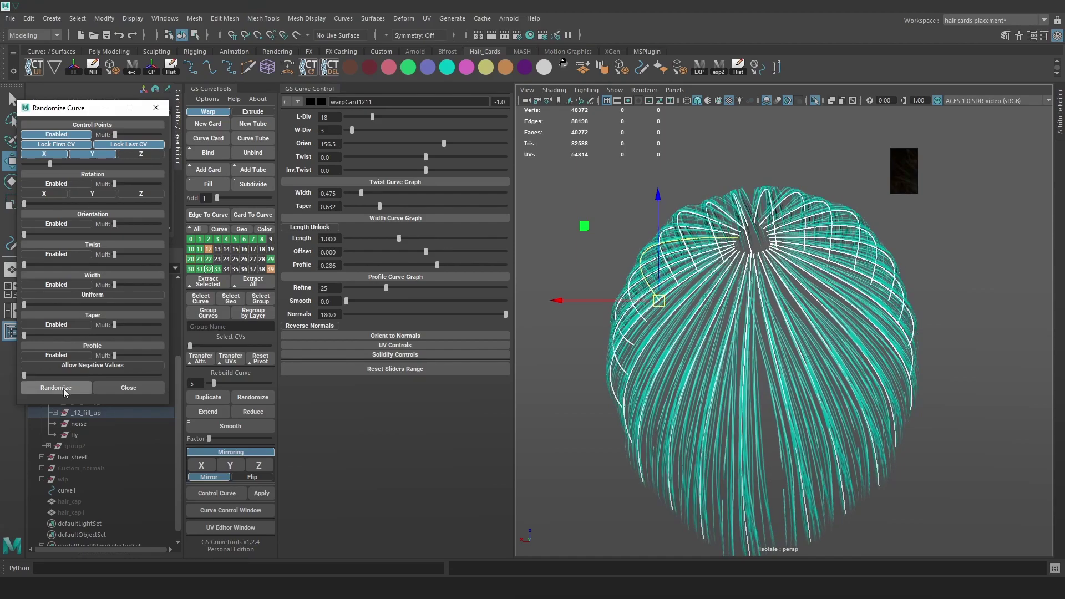
{"action": "mouse_move", "coordinate": [805, 257]}
{"action": "left_mouse_down", "text": "alt"}
{"action": "mouse_move", "coordinate": [843, 272]}
{"action": "mouse_move", "coordinate": [832, 294]}
{"action": "left_mouse_up", "text": "alt"}
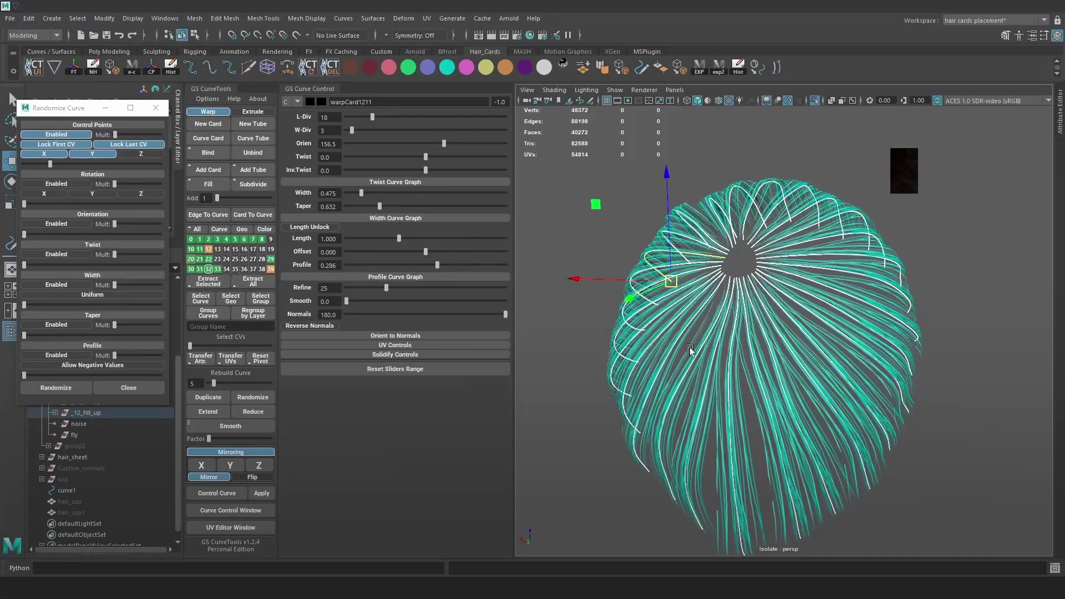
- Turn off control-point randomization, try a low width randomization on the fill-up curves, undo it, and disable the width option
{"action": "left_click", "coordinate": [56, 134]}
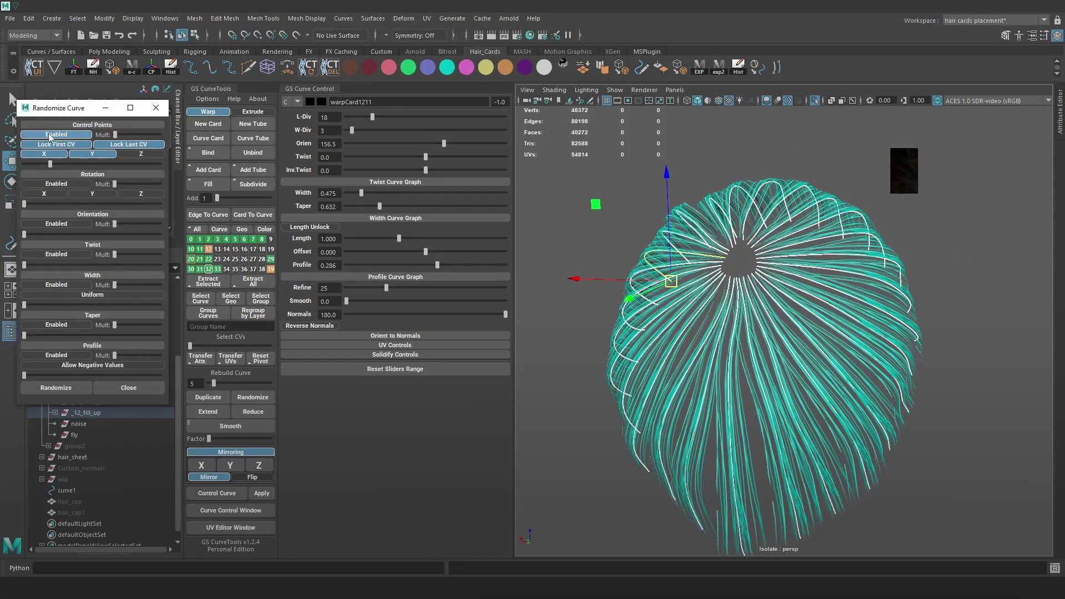
{"action": "left_click", "coordinate": [56, 285]}
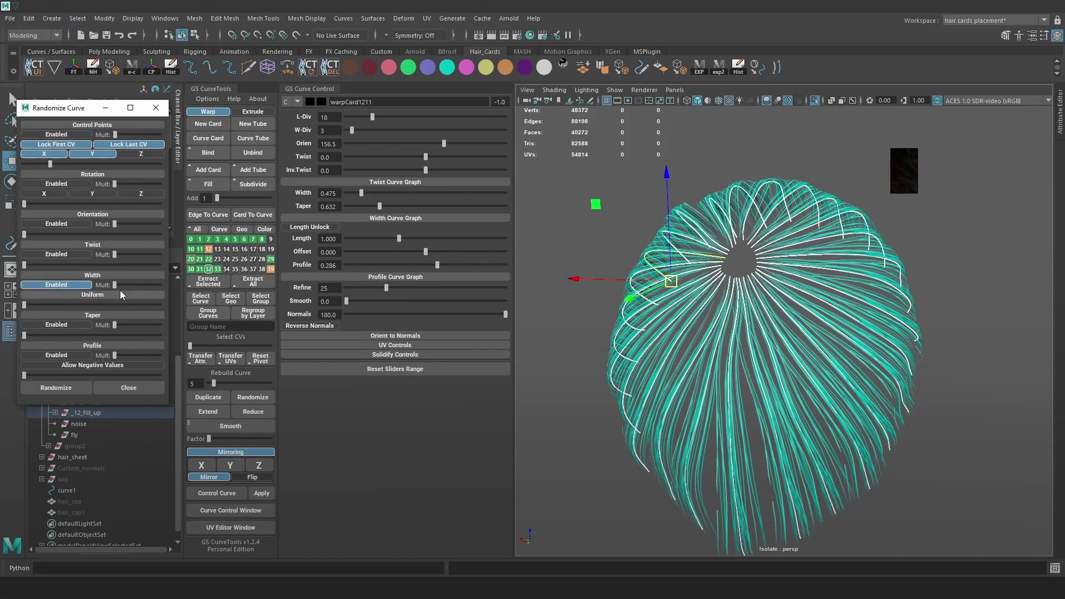
{"action": "left_click_drag", "start_coordinate": [30, 304], "coordinate": [52, 305]}
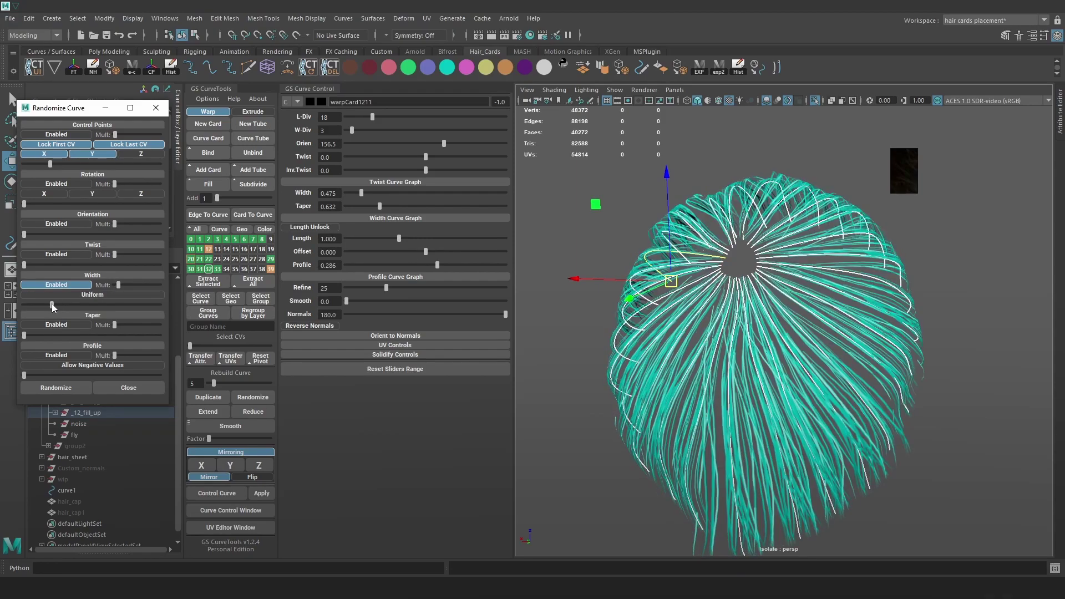
{"action": "key", "text": "ctrl+z"}
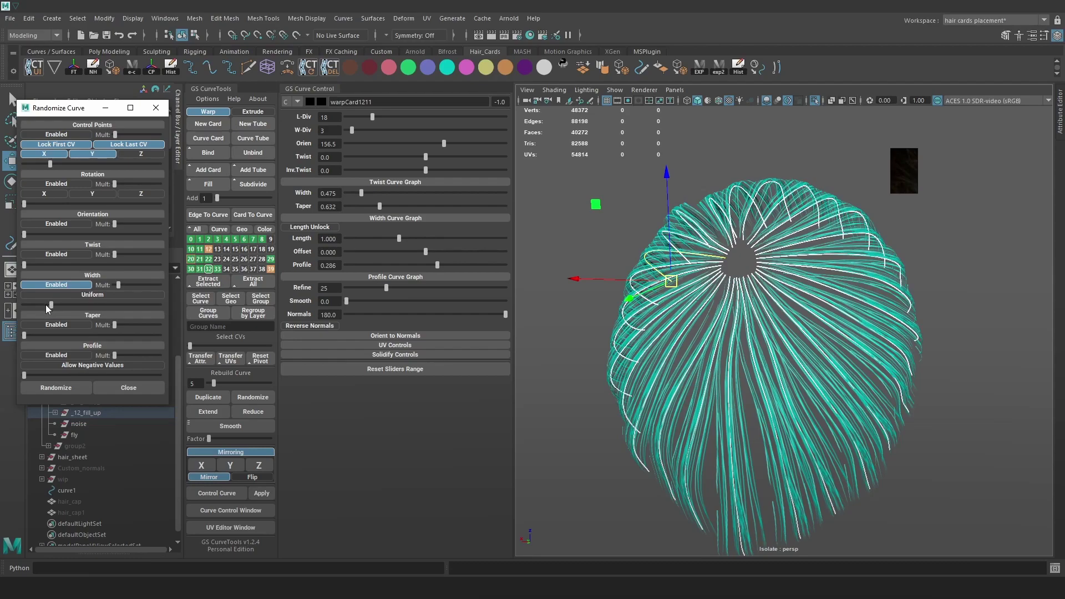
{"action": "left_click_drag", "start_coordinate": [49, 306], "coordinate": [44, 306]}
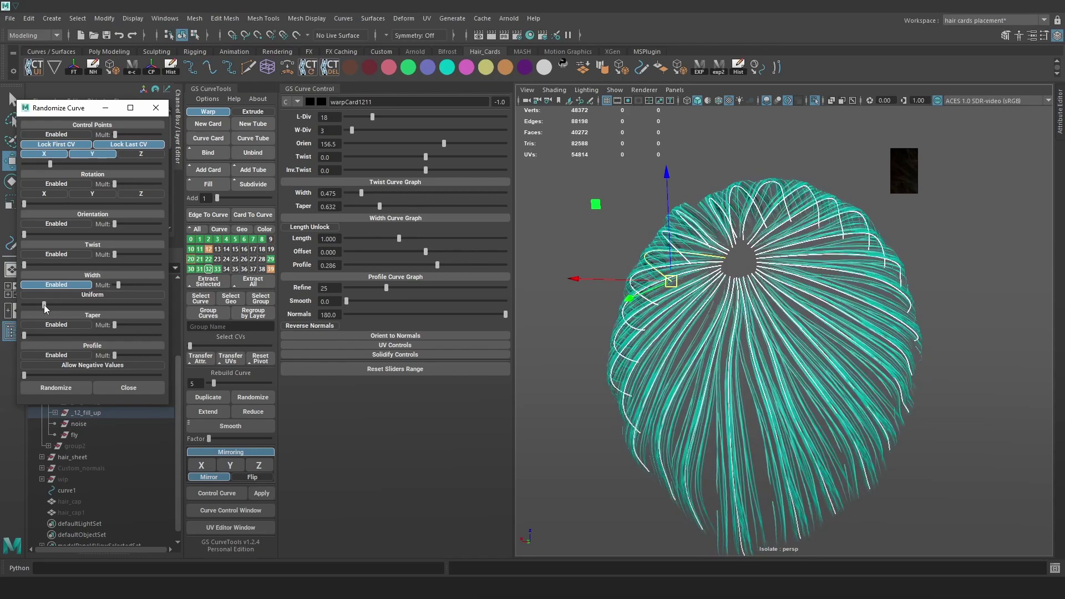
{"action": "left_click", "coordinate": [68, 285]}
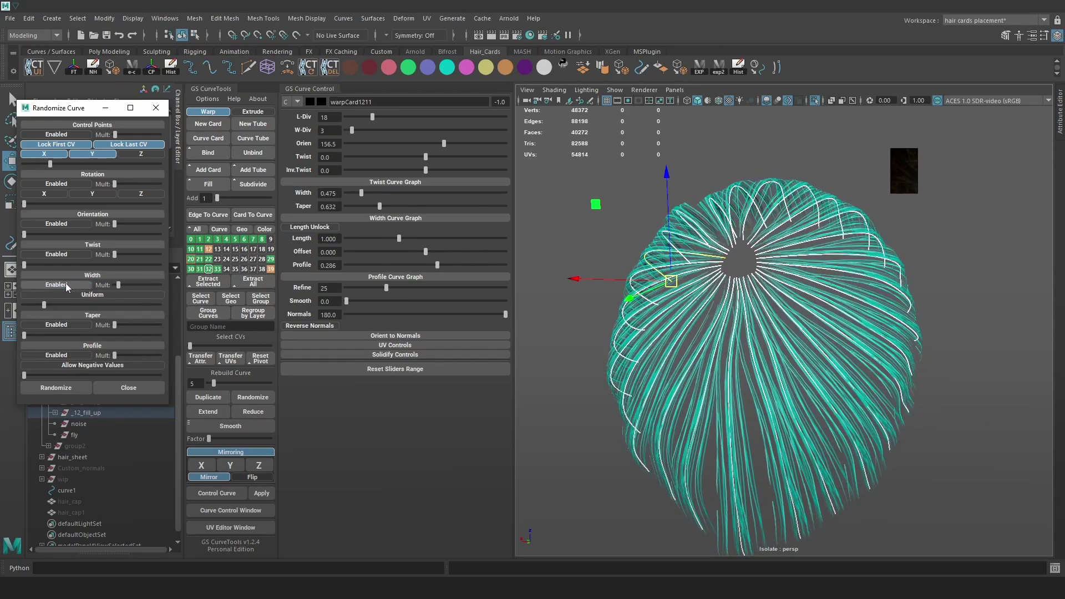
- Enable taper randomization for the fill-up curves, try a low amount and a smaller one, and undo each attempt
{"action": "left_click", "coordinate": [56, 325]}
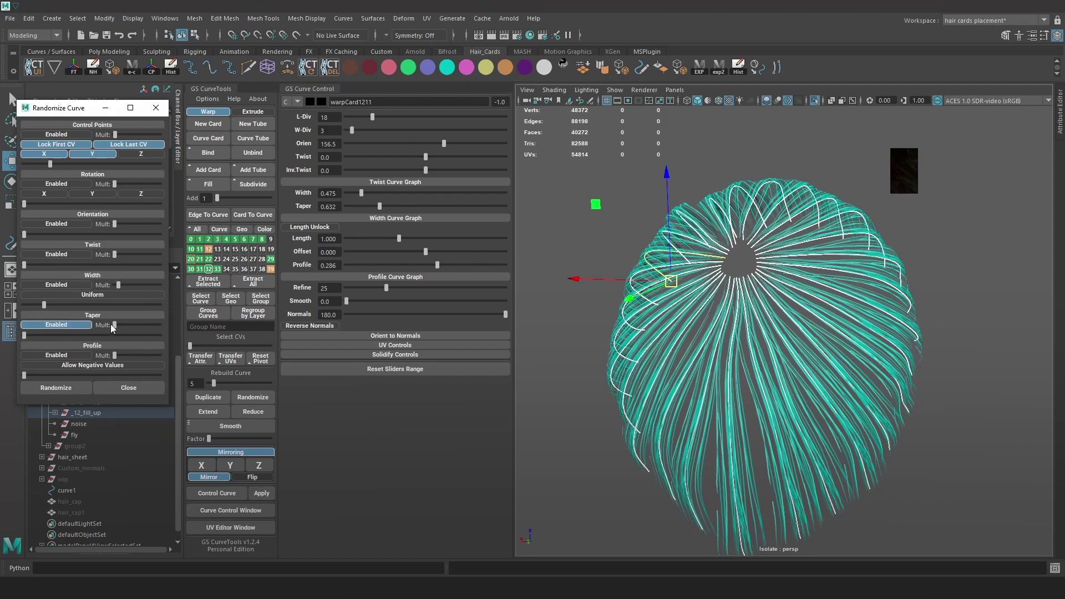
{"action": "left_click_drag", "start_coordinate": [24, 335], "coordinate": [55, 337]}
{"action": "left_click", "coordinate": [56, 387]}
{"action": "left_click_drag", "start_coordinate": [737, 299], "coordinate": [868, 312], "text": "alt"}
{"action": "key", "text": "ctrl+z"}
{"action": "left_click_drag", "start_coordinate": [54, 335], "coordinate": [39, 335]}
{"action": "key", "text": "ctrl+z"}
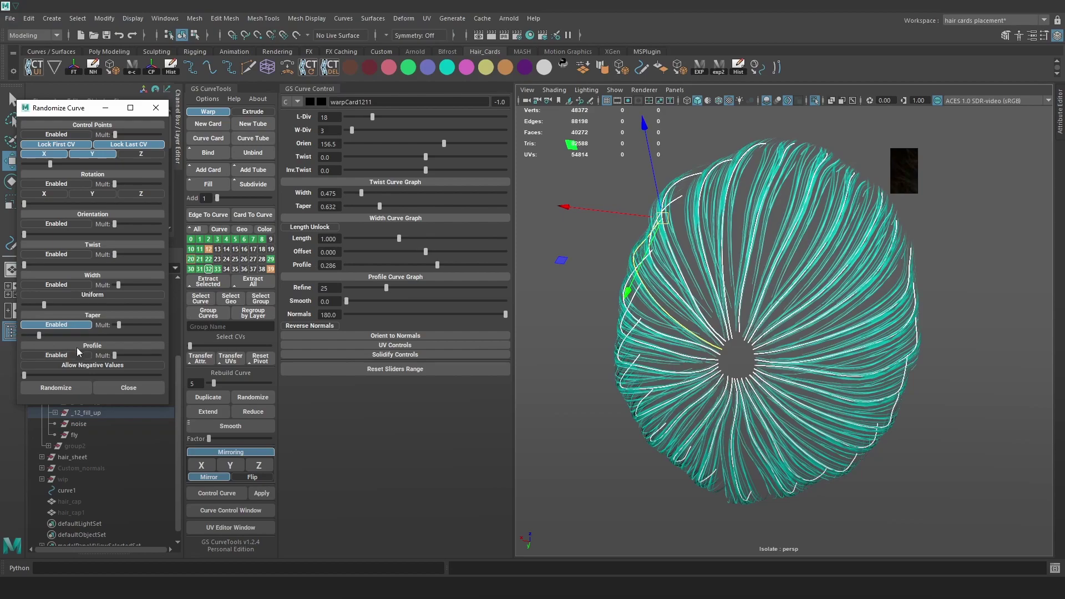
- Apply the reduced taper randomization, undo it, test a slightly higher amount on the fill-up curves, and undo that too
{"action": "left_click", "coordinate": [67, 386]}
{"action": "left_click_drag", "start_coordinate": [827, 328], "coordinate": [812, 321], "text": "alt"}
{"action": "key", "text": "ctrl+z"}
{"action": "left_click", "coordinate": [60, 335]}
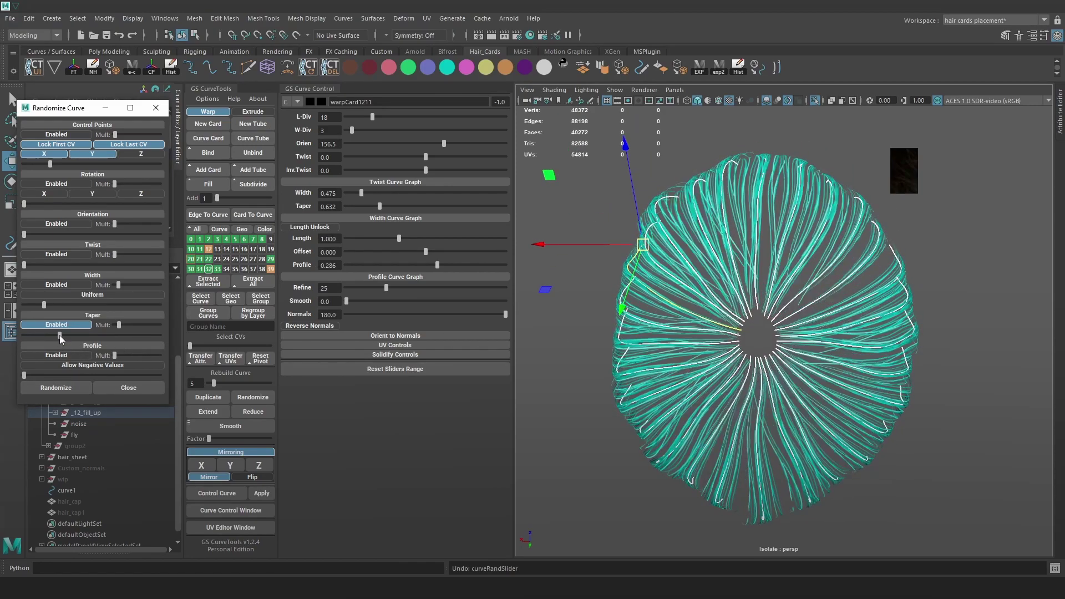
{"action": "left_click_drag", "start_coordinate": [59, 335], "coordinate": [55, 335]}
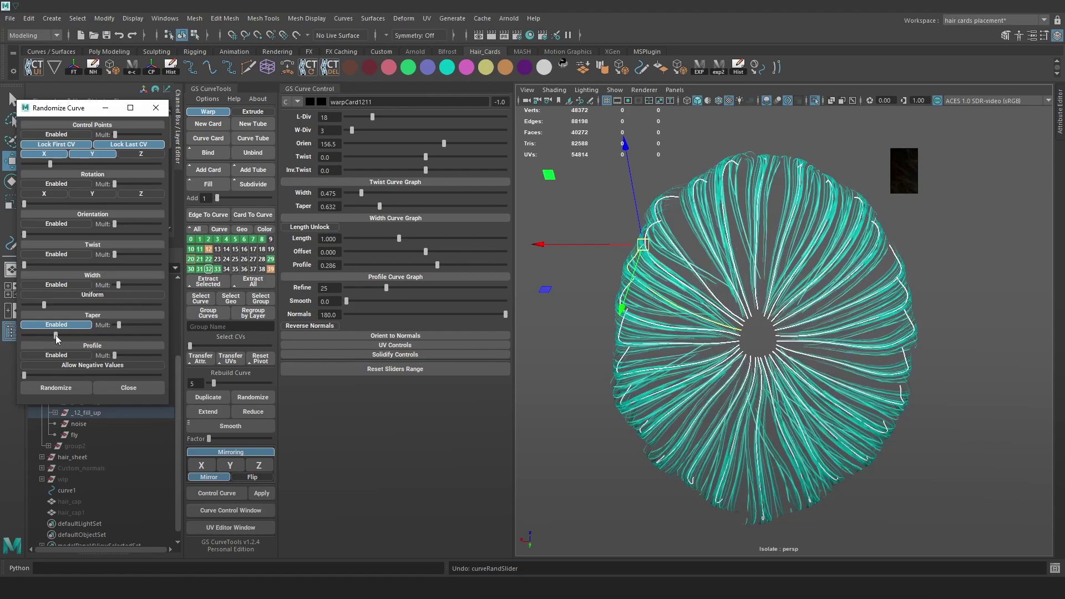
{"action": "left_click", "coordinate": [75, 388]}
{"action": "left_click_drag", "start_coordinate": [906, 324], "coordinate": [932, 313], "text": "alt"}
{"action": "key", "text": "ctrl+z"}
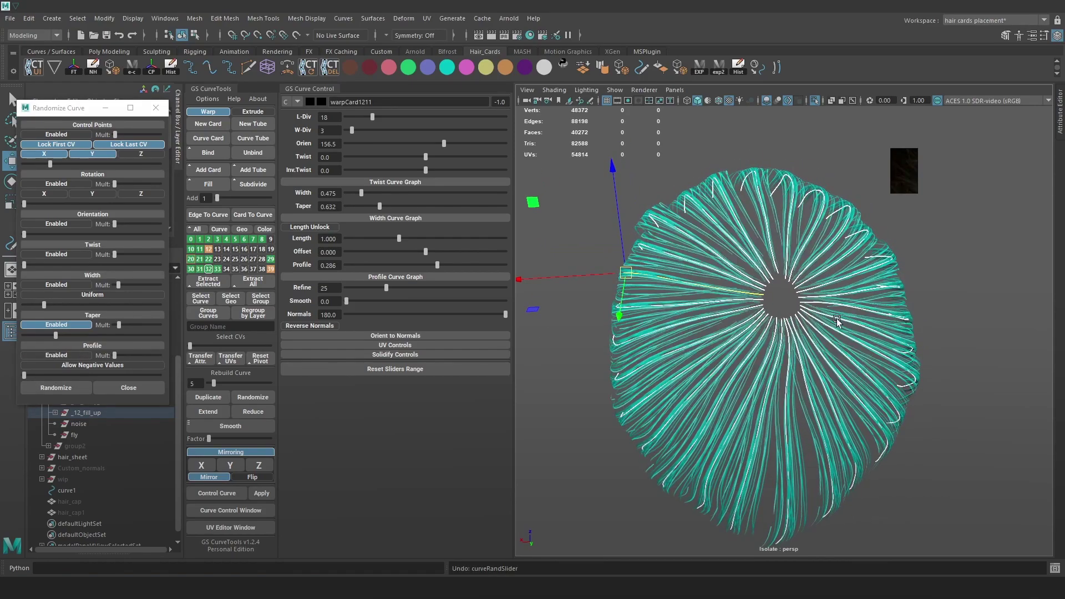
- Try a further increased taper amount with different multiplier settings on the fill-up curves, undoing each randomization
{"action": "left_click", "coordinate": [61, 335]}
{"action": "left_click_drag", "start_coordinate": [118, 325], "coordinate": [116, 325]}
{"action": "left_click", "coordinate": [70, 392]}
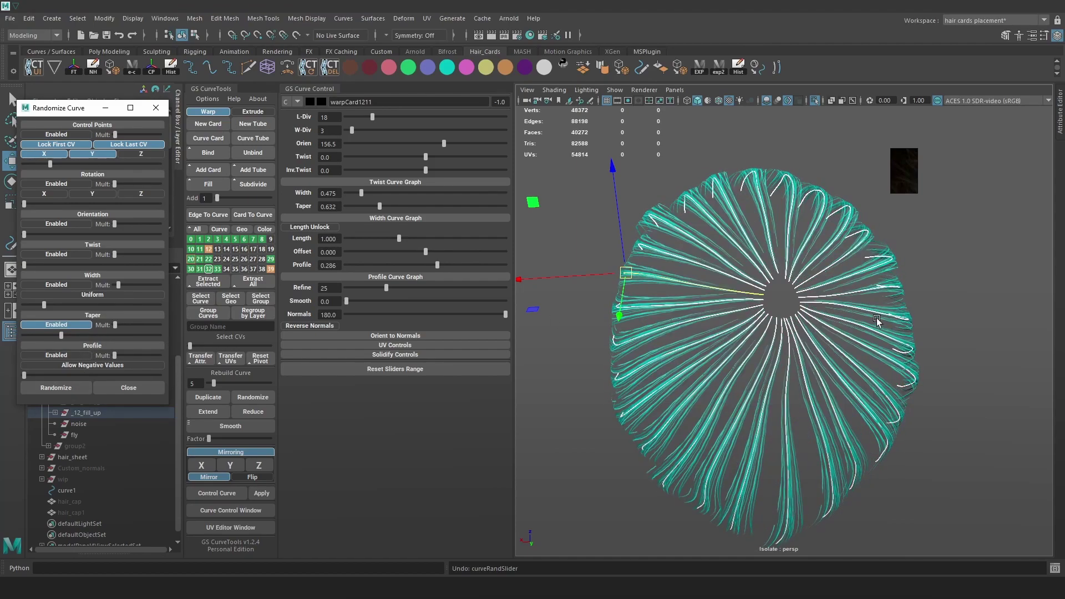
{"action": "key", "text": "ctrl+z"}
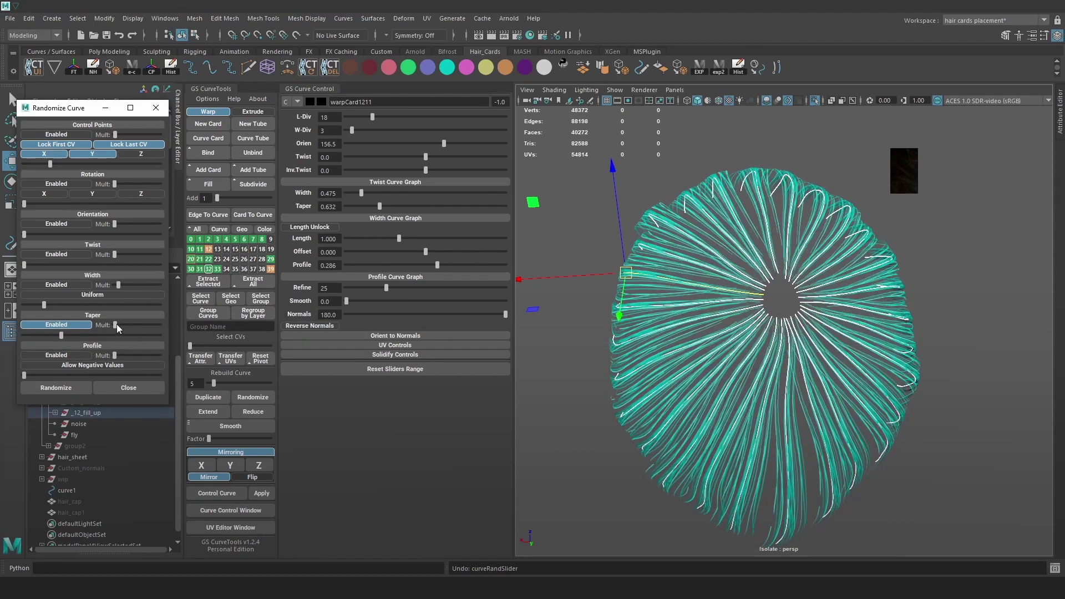
{"action": "left_click", "coordinate": [74, 391]}
{"action": "left_click_drag", "start_coordinate": [931, 326], "coordinate": [939, 356], "text": "alt"}
{"action": "key", "text": "ctrl+z"}
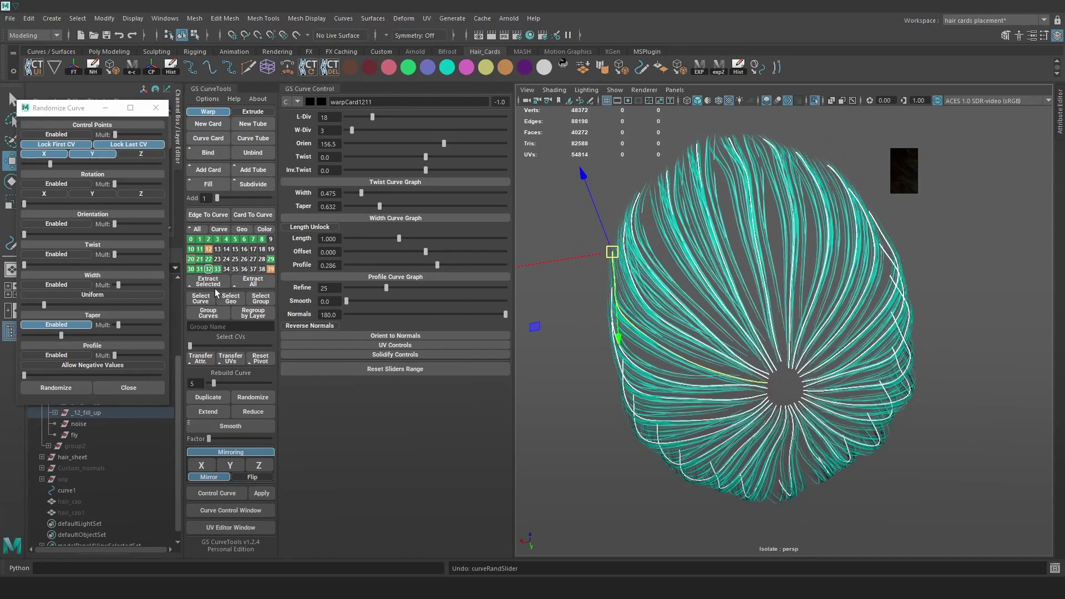
- Switch the randomization from taper to twist, apply a low twist amount to the fill-up curves, and deselect them
{"action": "left_click", "coordinate": [72, 325]}
{"action": "left_click", "coordinate": [70, 254]}
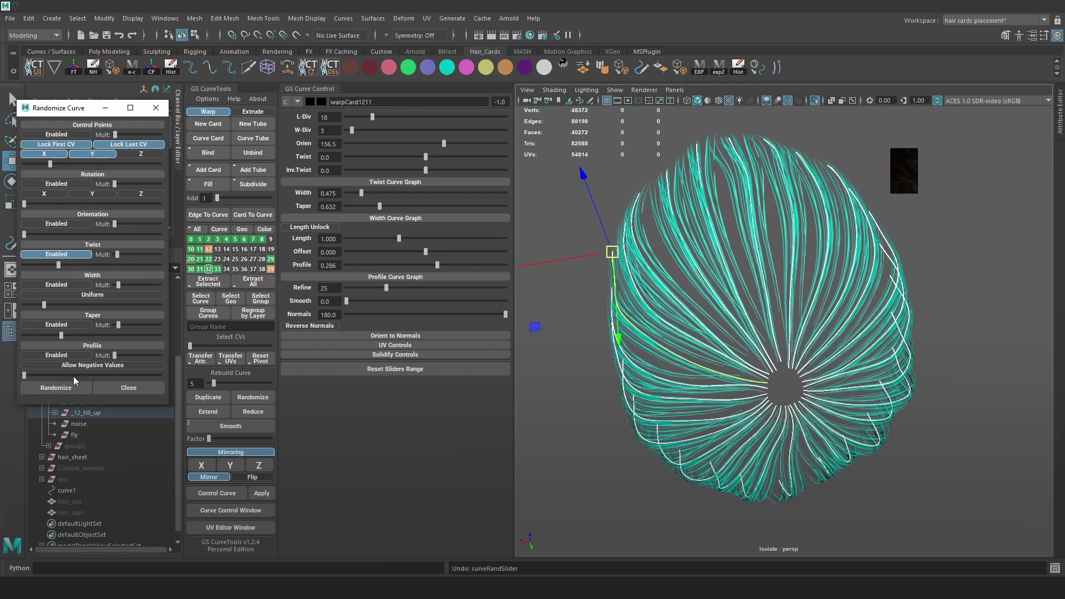
{"action": "left_click_drag", "start_coordinate": [700, 290], "coordinate": [750, 270], "text": "alt"}
{"action": "left_click", "coordinate": [917, 249]}
{"action": "left_click_drag", "start_coordinate": [917, 249], "coordinate": [850, 294], "text": "alt"}
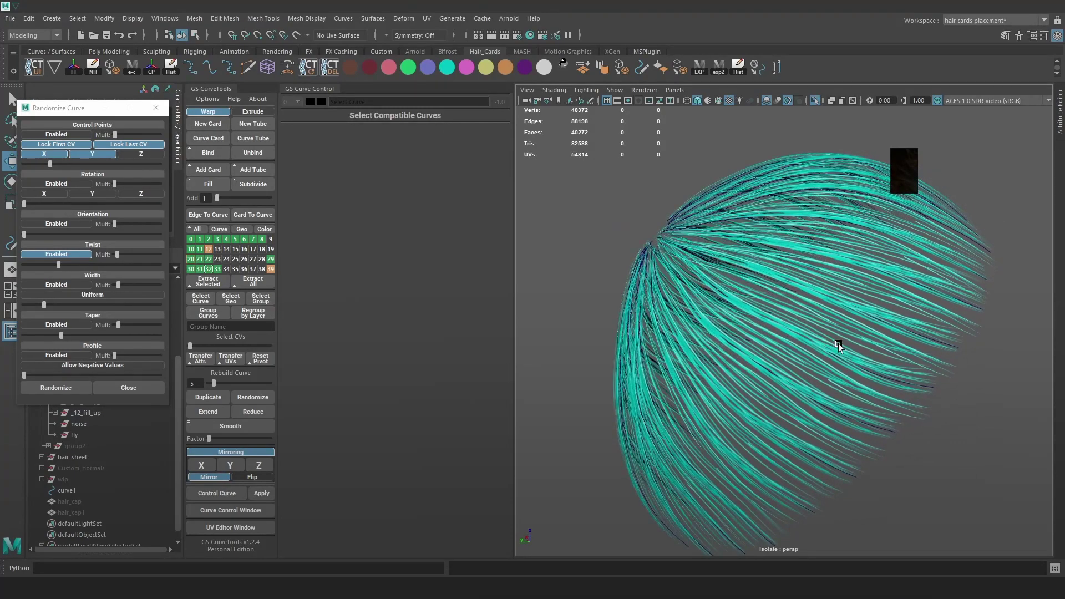
- Select a single fill-up card curve in wireframe, expand its UV controls, and flip its UVs horizontally
{"action": "key", "text": "4"}
{"action": "left_click", "coordinate": [856, 364]}
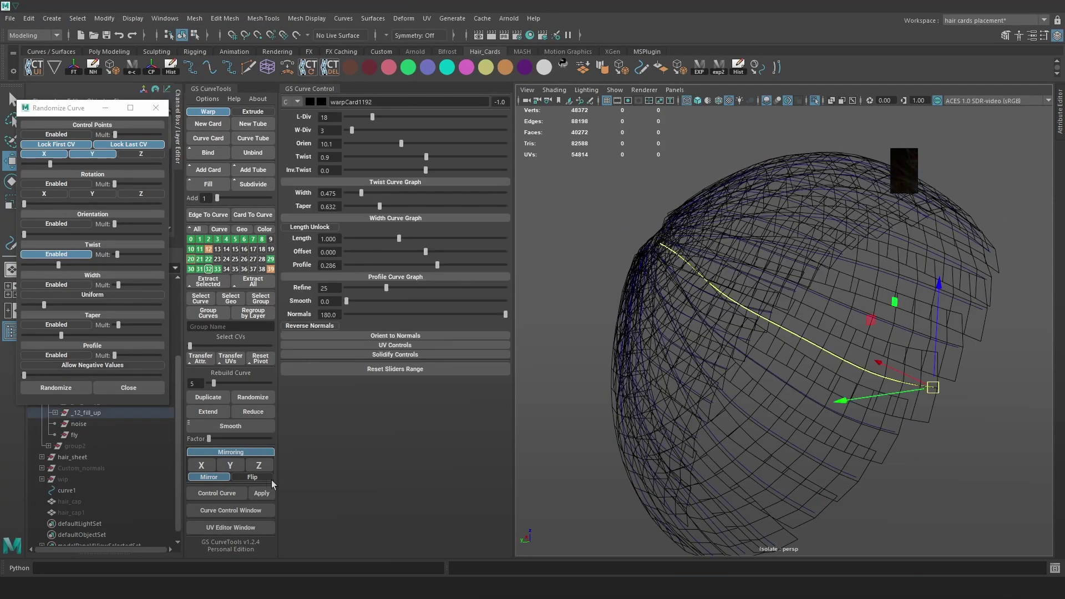
{"action": "left_click", "coordinate": [253, 528]}
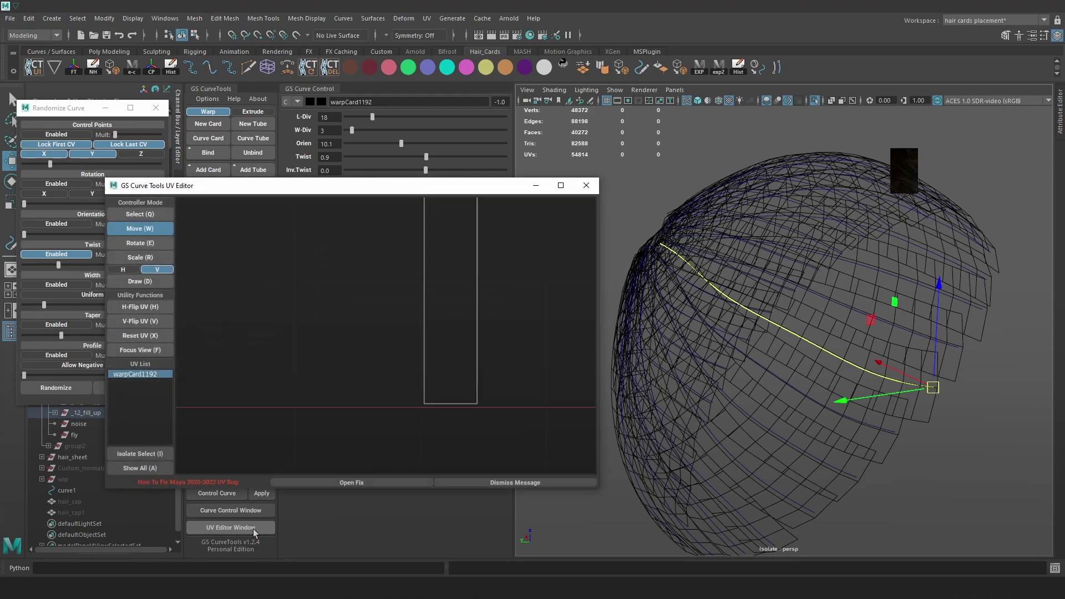
{"action": "left_click", "coordinate": [586, 186]}
{"action": "left_click", "coordinate": [410, 345]}
{"action": "left_click_drag", "start_coordinate": [655, 341], "coordinate": [702, 361], "text": "alt"}
{"action": "key", "text": "5"}
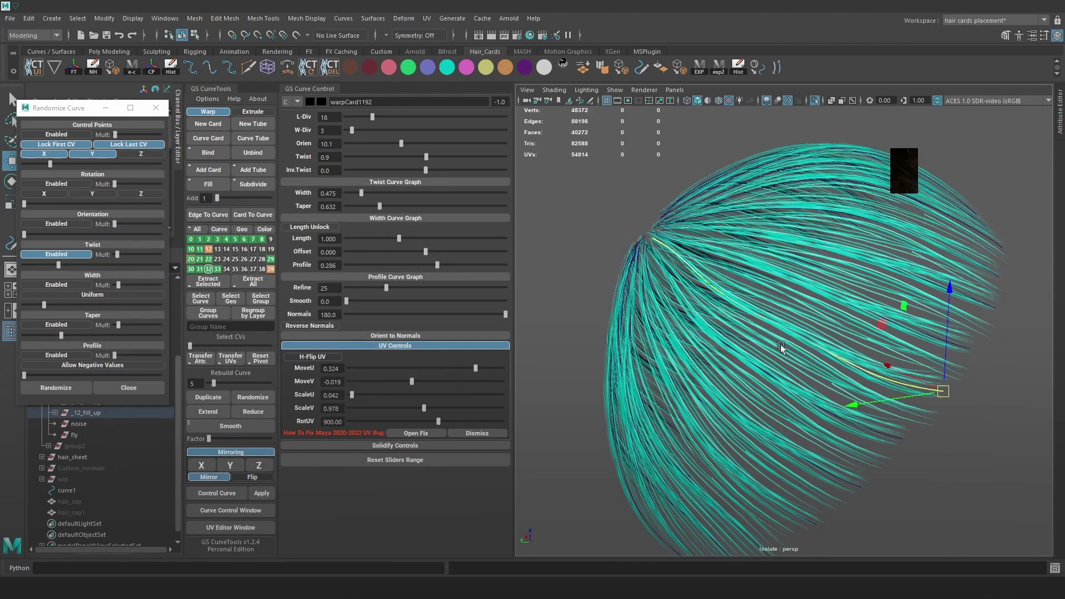
{"action": "left_click", "coordinate": [310, 357]}
- Flip the UVs horizontally on two more fill-up cards picked in wireframe near the lower edge of the layer
{"action": "mouse_move", "coordinate": [826, 366]}
{"action": "left_mouse_down", "text": "alt"}
{"action": "mouse_move", "coordinate": [832, 377]}
{"action": "mouse_move", "coordinate": [814, 405]}
{"action": "left_mouse_up", "text": "alt"}
{"action": "key", "text": "4"}
{"action": "left_click", "coordinate": [825, 427]}
{"action": "left_click", "coordinate": [319, 359]}
{"action": "left_click", "coordinate": [718, 458]}
{"action": "left_click", "coordinate": [320, 359]}
- Orbit to the neighbouring cards, flip another card's UVs horizontally, and select a further card curve
{"action": "left_click_drag", "start_coordinate": [674, 374], "coordinate": [709, 391], "text": "alt"}
{"action": "left_click", "coordinate": [708, 392]}
{"action": "left_click", "coordinate": [674, 430]}
{"action": "left_click", "coordinate": [314, 358]}
{"action": "left_click", "coordinate": [749, 424]}
{"action": "left_click_drag", "start_coordinate": [710, 384], "coordinate": [750, 408], "text": "alt"}
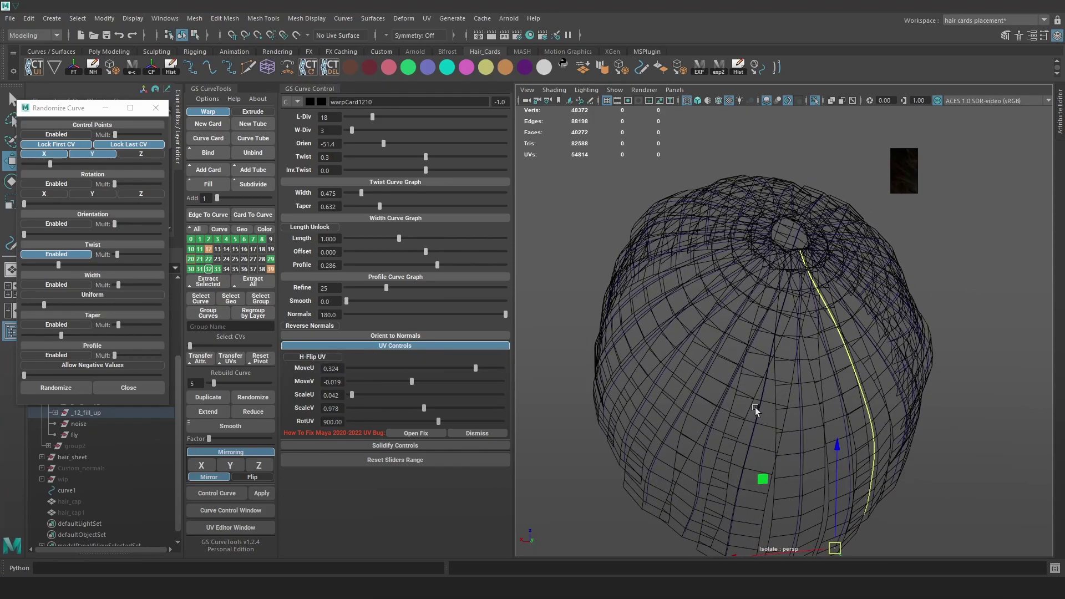
- Return to the textured display, select separate card curves on another side of the layer, and flip their UVs horizontally
{"action": "key", "text": "6"}
{"action": "mouse_move", "coordinate": [867, 394]}
{"action": "left_mouse_down", "text": "alt"}
{"action": "mouse_move", "coordinate": [826, 367]}
{"action": "mouse_move", "coordinate": [843, 289]}
{"action": "mouse_move", "coordinate": [846, 318]}
{"action": "left_mouse_up", "text": "alt"}
{"action": "left_click", "coordinate": [849, 270]}
{"action": "left_click", "coordinate": [857, 310]}
{"action": "left_click_drag", "start_coordinate": [971, 306], "coordinate": [826, 294], "text": "alt"}
{"action": "left_click", "coordinate": [827, 294]}
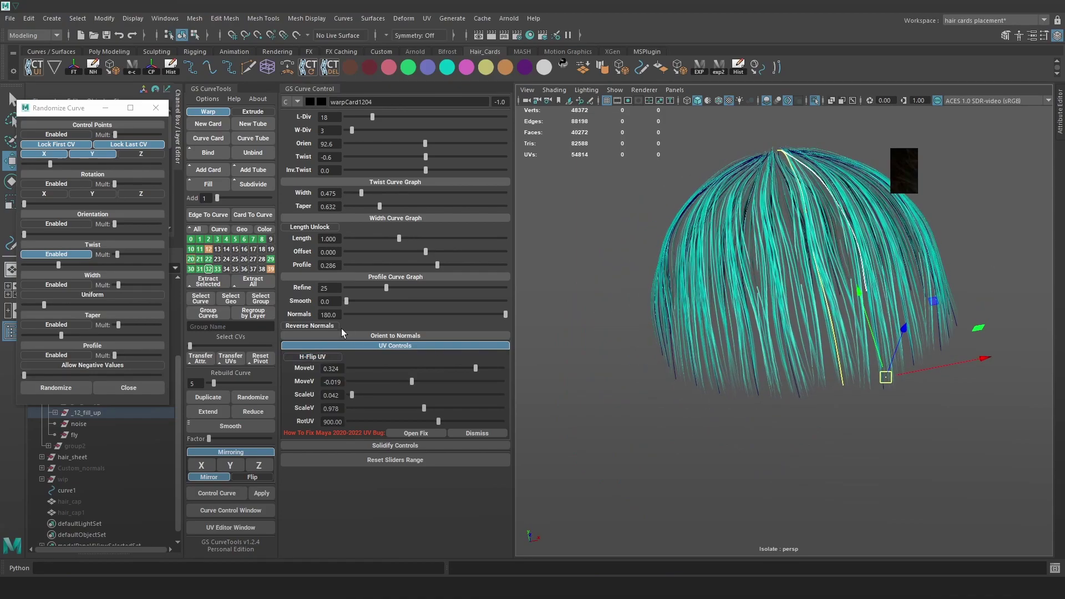
{"action": "left_click", "coordinate": [320, 357]}
- Continue around the fill-up layer, picking individual card curves and flipping their UVs horizontally to vary the texture
{"action": "left_click", "coordinate": [937, 431]}
{"action": "left_click_drag", "start_coordinate": [937, 432], "coordinate": [854, 340], "text": "alt"}
{"action": "left_click", "coordinate": [848, 358]}
{"action": "left_click", "coordinate": [308, 358]}
{"action": "left_click_drag", "start_coordinate": [782, 327], "coordinate": [750, 329], "text": "alt"}
{"action": "left_click", "coordinate": [750, 329]}
{"action": "left_click_drag", "start_coordinate": [797, 384], "coordinate": [686, 408], "text": "alt"}
{"action": "left_click", "coordinate": [755, 400]}
{"action": "left_click", "coordinate": [321, 358]}
- Flip the UVs horizontally on two more card curves along the lower edge, deselect, and check the layer from other angles
{"action": "left_click", "coordinate": [630, 401]}
{"action": "left_click", "coordinate": [782, 417]}
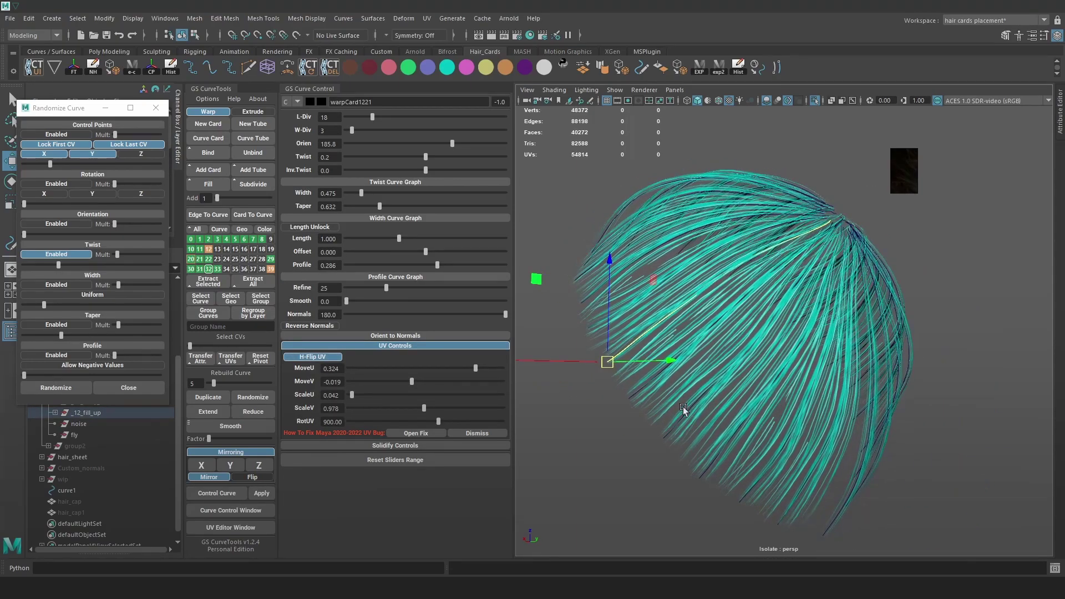
{"action": "left_click", "coordinate": [688, 406]}
{"action": "left_click", "coordinate": [324, 358]}
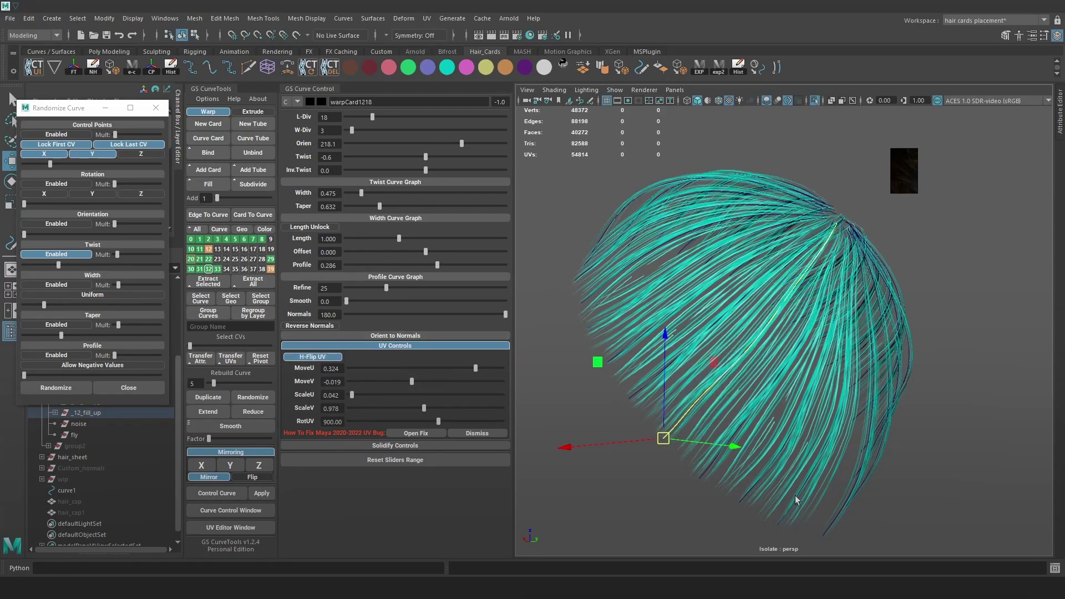
{"action": "left_click_drag", "start_coordinate": [743, 491], "coordinate": [763, 484], "text": "alt"}
{"action": "left_click", "coordinate": [743, 482]}
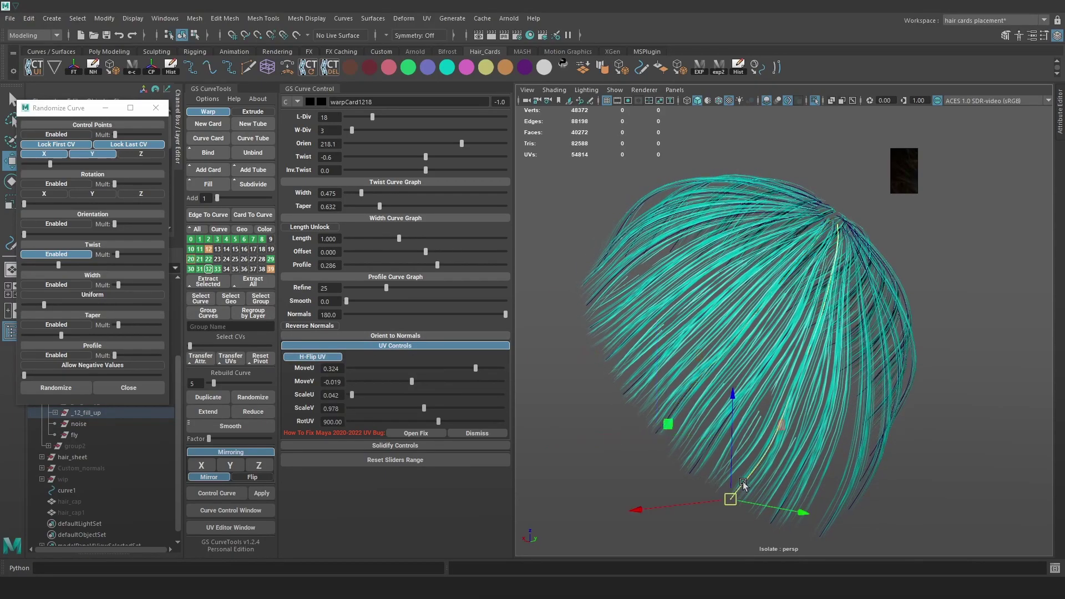
{"action": "left_click", "coordinate": [323, 357]}
{"action": "left_click", "coordinate": [720, 421]}
{"action": "left_click_drag", "start_coordinate": [721, 422], "coordinate": [1018, 355], "text": "alt"}
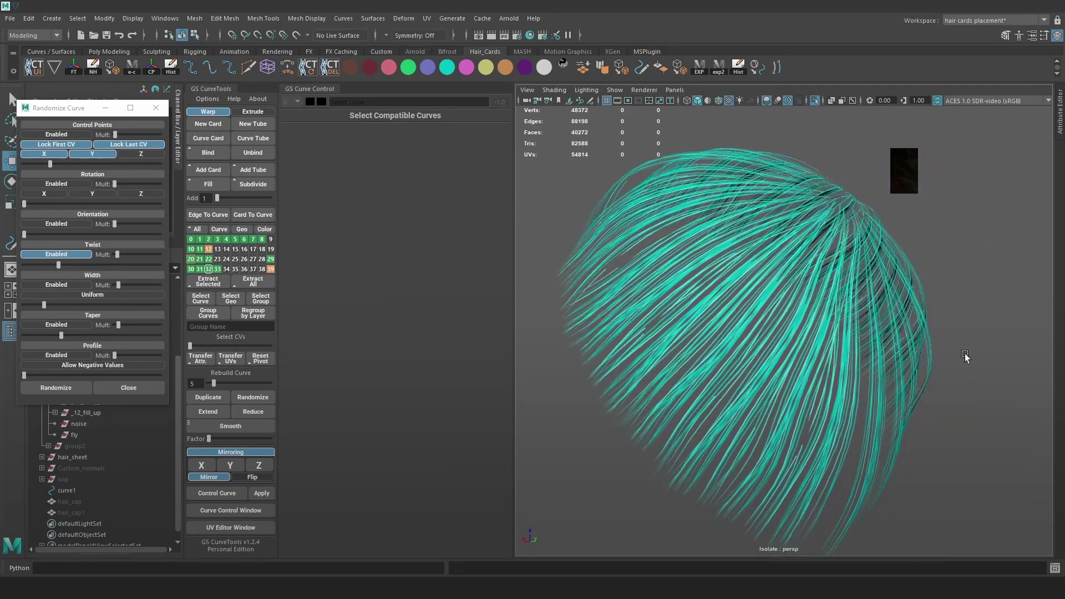
{"action": "left_click_drag", "start_coordinate": [645, 319], "coordinate": [828, 345], "text": "alt"}
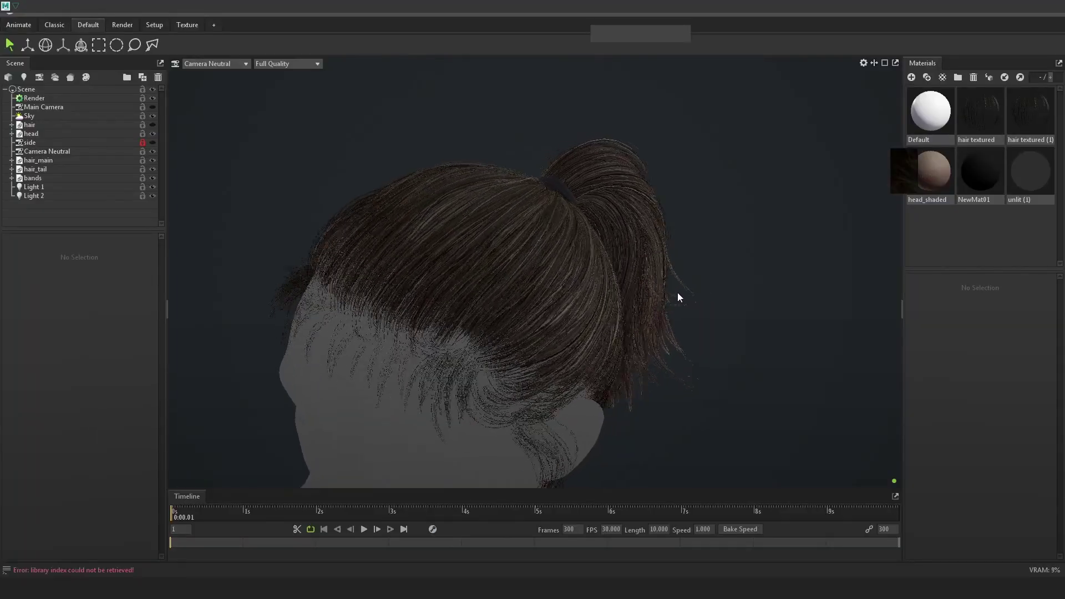
- Switch to Marmoset, orbit to a side view of the head with the ponytail, and copy a full-screen screenshot
{"action": "left_click_drag", "start_coordinate": [677, 298], "coordinate": [758, 271]}
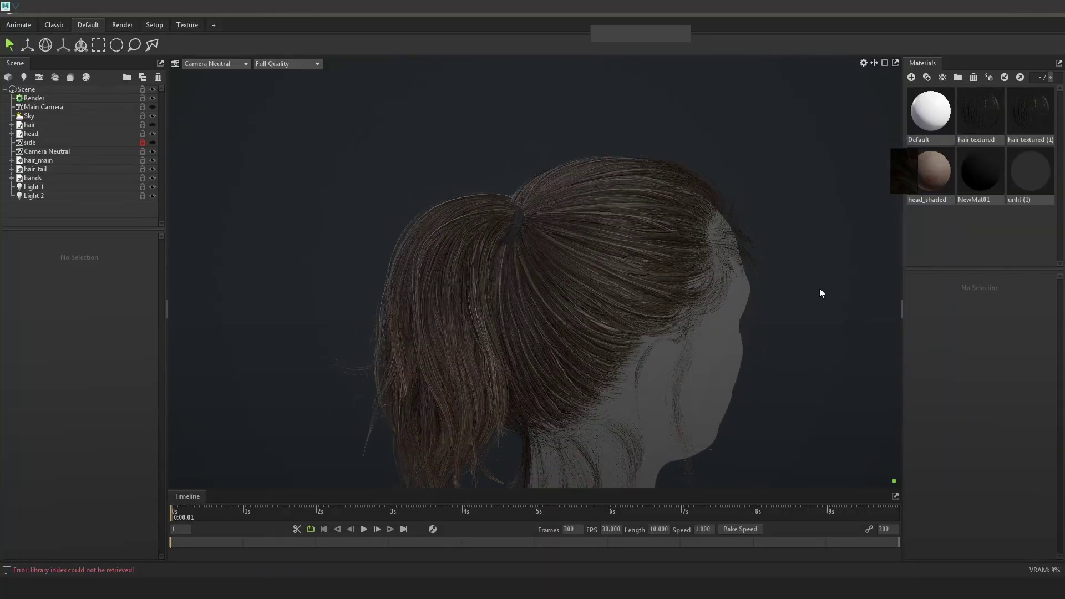
{"action": "key", "text": "Print"}
{"action": "mouse_move", "coordinate": [0, 1]}
{"action": "left_mouse_down"}
{"action": "mouse_move", "coordinate": [1026, 596]}
{"action": "mouse_move", "coordinate": [1064, 598]}
{"action": "left_mouse_up"}
{"action": "key", "text": "ctrl+c"}
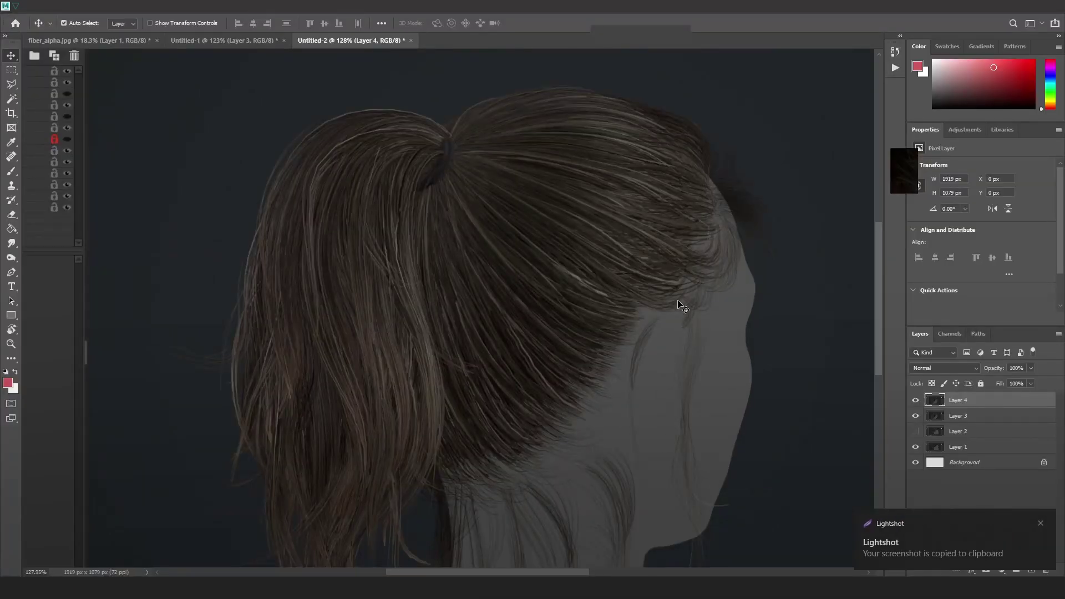
- Create a new 1919 x 1079 px document in Photoshop, paste the render screenshot, and return to Marmoset
{"action": "key", "text": "ctrl+n"}
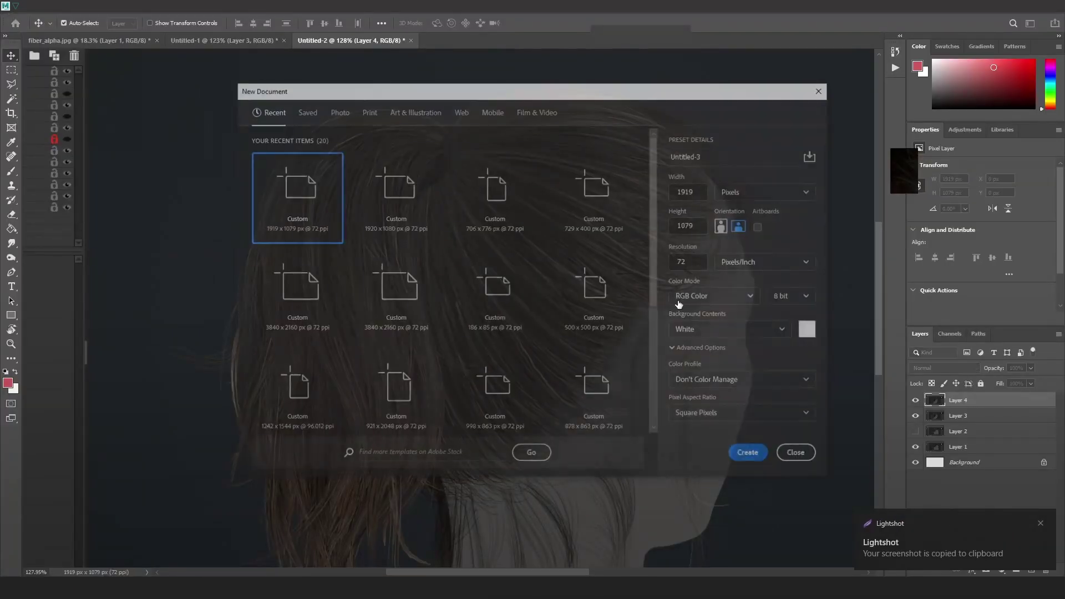
{"action": "key", "text": "Return"}
{"action": "key", "text": "ctrl+v"}
{"action": "key", "text": "alt+Tab"}
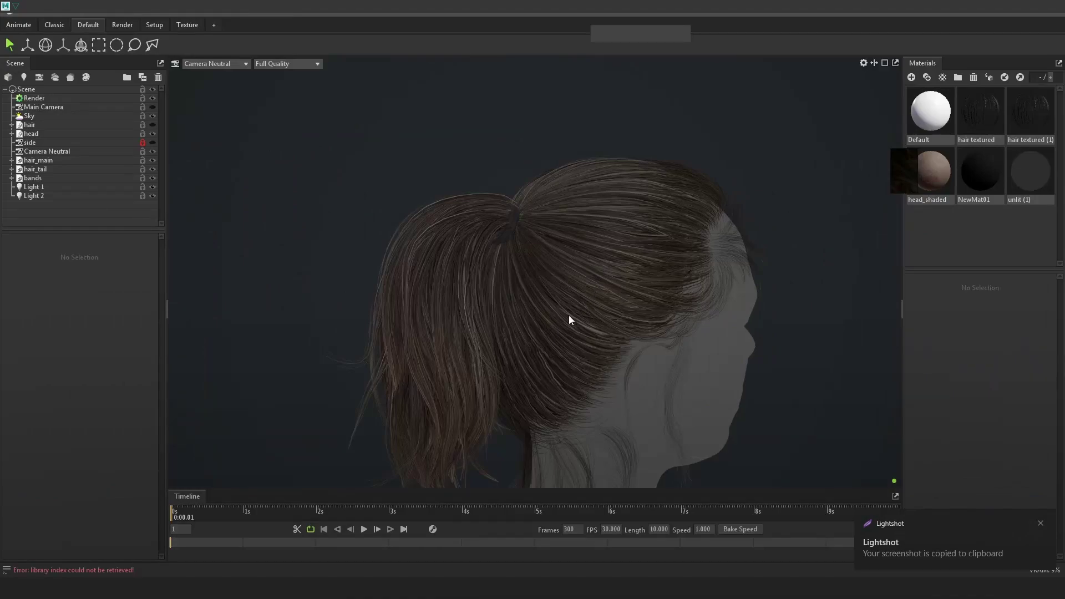
- Switch to Maya, close Randomize Curve, move the _12_fill_up group out of its parent to the scene's top level, and return to Marmoset
{"action": "mouse_move", "coordinate": [72, 588]}
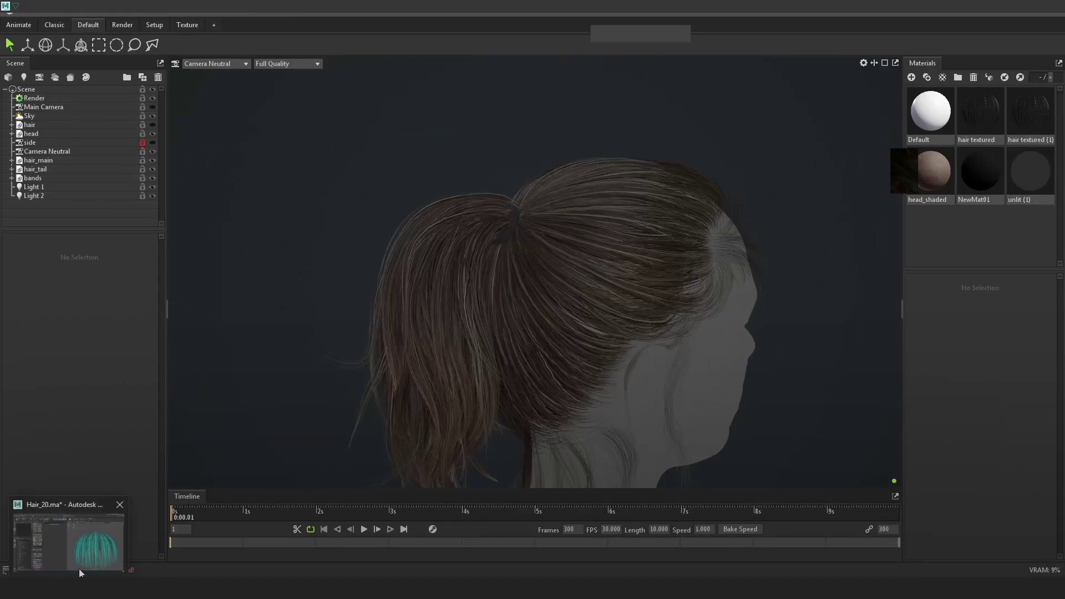
{"action": "left_click", "coordinate": [81, 544]}
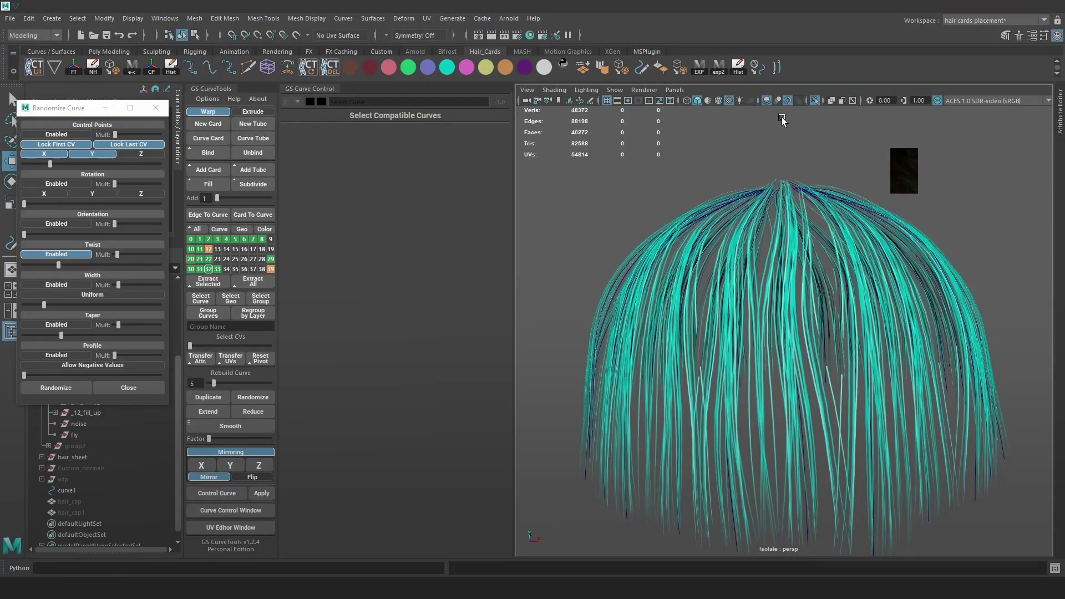
{"action": "left_click", "coordinate": [155, 108]}
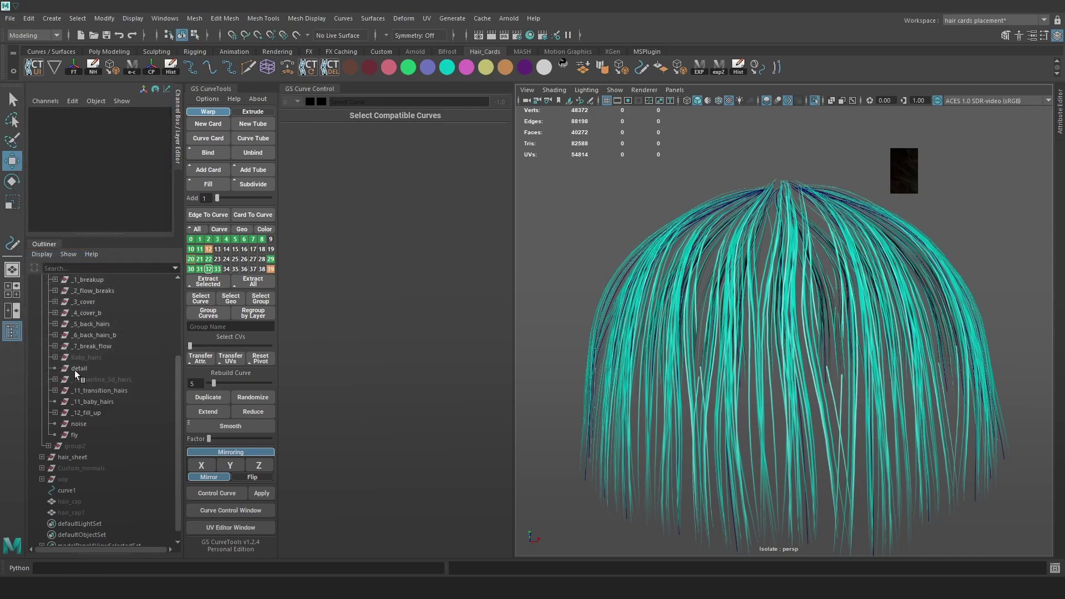
{"action": "left_click", "coordinate": [95, 412]}
{"action": "left_click_drag", "start_coordinate": [98, 413], "coordinate": [98, 487]}
{"action": "left_click", "coordinate": [677, 181]}
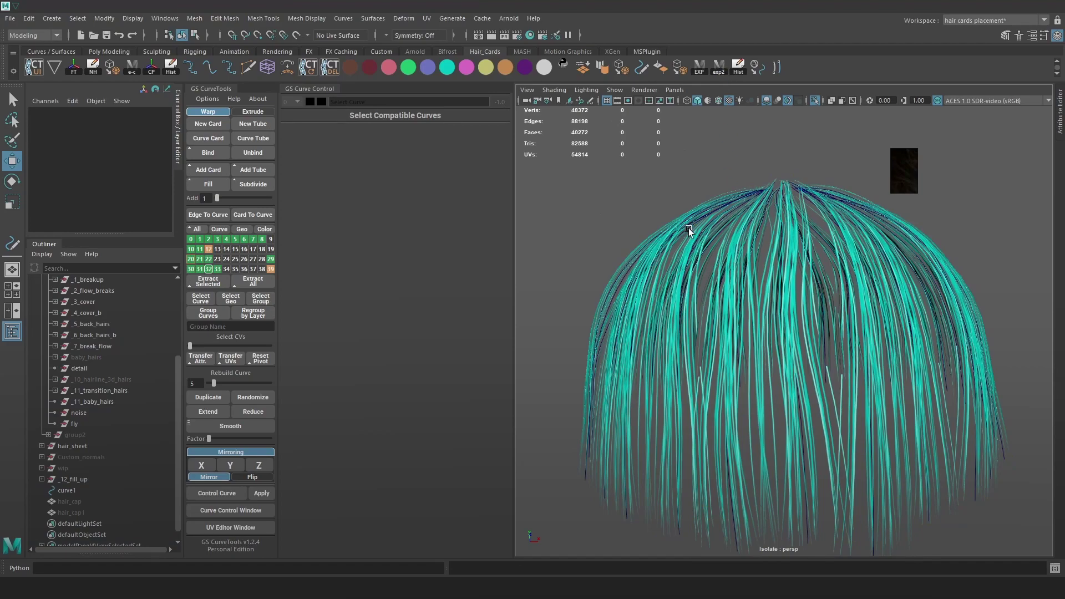
{"action": "key", "text": "alt+Tab"}
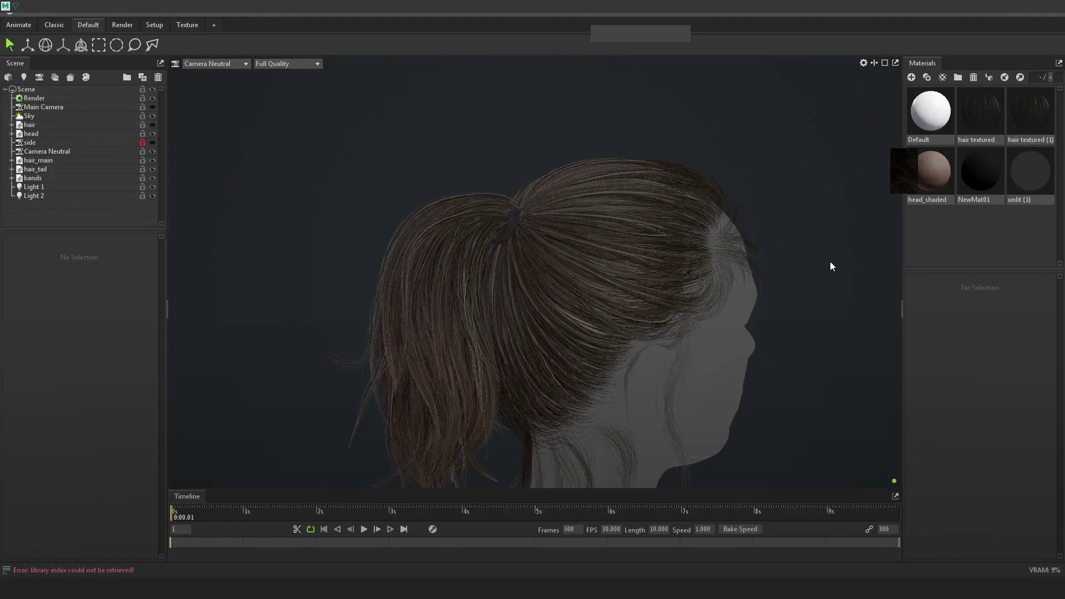
- Copy a full-screen screenshot of the Marmoset render, switch to Photoshop, and paste it as a new layer above the earlier render
{"action": "key", "text": "Print"}
{"action": "mouse_move", "coordinate": [0, 0]}
{"action": "left_mouse_down"}
{"action": "mouse_move", "coordinate": [787, 588]}
{"action": "mouse_move", "coordinate": [1064, 598]}
{"action": "left_mouse_up"}
{"action": "key", "text": "ctrl+c"}
{"action": "key", "text": "alt+Tab"}
{"action": "key", "text": "ctrl+v"}
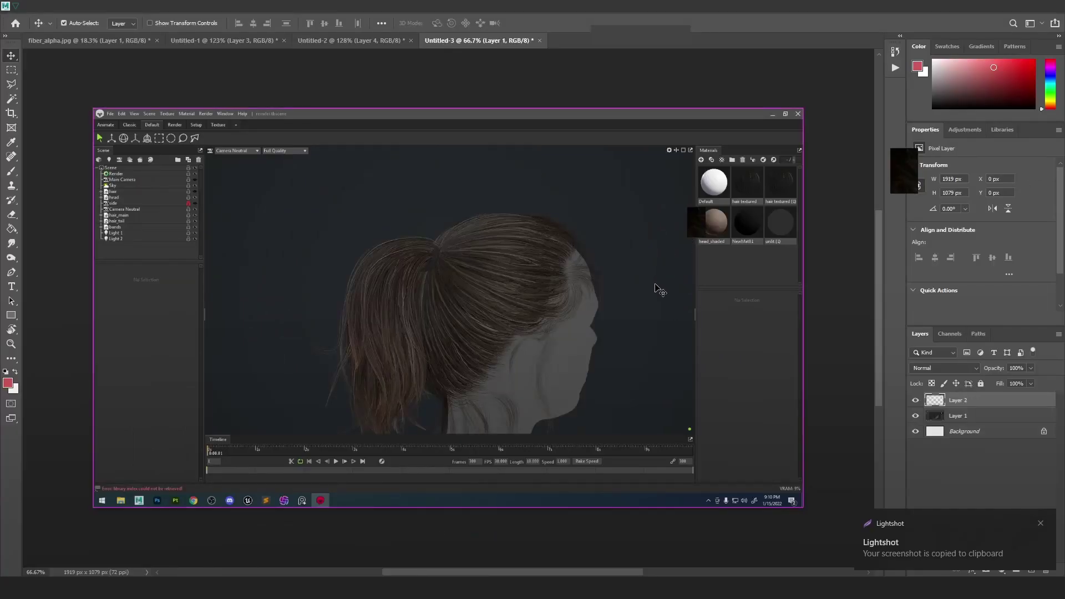
- Toggle the visibility of Layer 2 repeatedly to compare the overall hair volume between the two render screenshots
{"action": "scroll", "coordinate": [484, 288], "scroll_direction": "up", "scroll_amount": 3, "text": "alt"}
{"action": "left_click", "coordinate": [916, 402]}
{"action": "left_click", "coordinate": [913, 401]}
{"action": "left_click", "coordinate": [913, 401]}
{"action": "left_click", "coordinate": [913, 400]}
{"action": "left_click", "coordinate": [912, 401]}
{"action": "left_click", "coordinate": [912, 401]}
{"action": "left_click", "coordinate": [913, 401]}
{"action": "left_click", "coordinate": [912, 401]}
{"action": "left_click", "coordinate": [912, 401]}
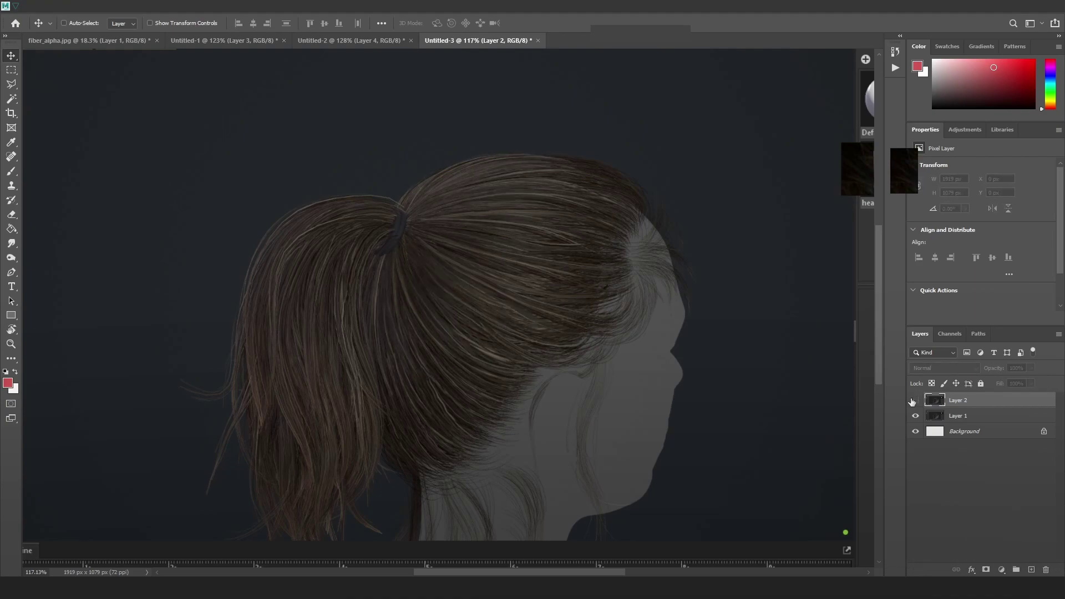
{"action": "left_click", "coordinate": [912, 401]}
{"action": "left_click", "coordinate": [913, 401]}
{"action": "left_click", "coordinate": [912, 401]}
{"action": "left_click", "coordinate": [912, 401]}
- Compare the scalp hair up close by toggling Layer 2 repeatedly, and leave the layer shown
{"action": "scroll", "coordinate": [488, 248], "scroll_direction": "up", "scroll_amount": 5, "text": "alt"}
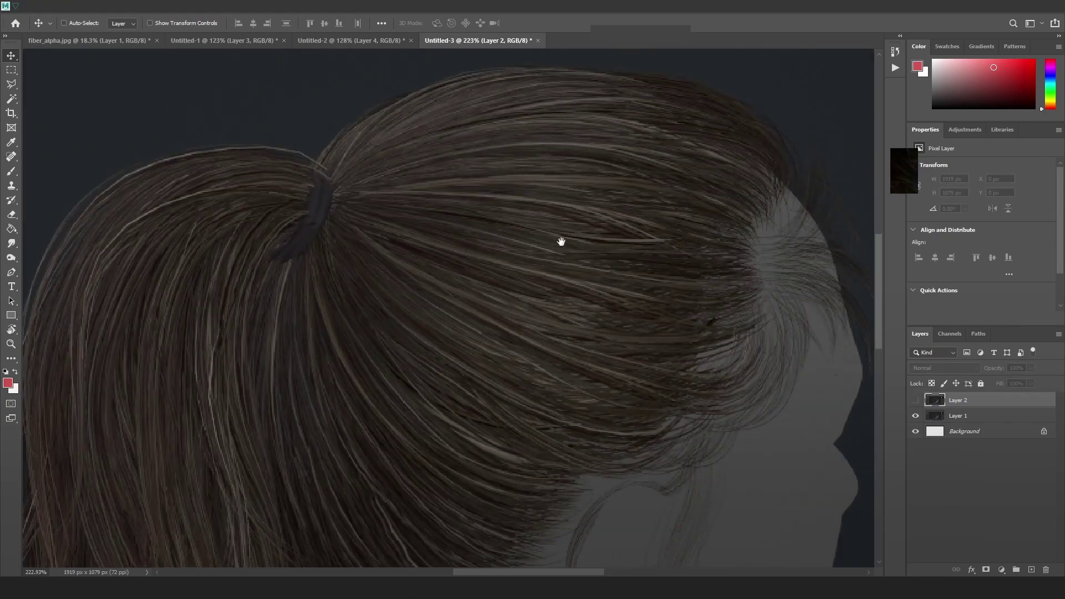
{"action": "scroll", "coordinate": [561, 249], "scroll_direction": "up", "scroll_amount": 2}
{"action": "left_click", "coordinate": [913, 401]}
{"action": "left_click", "coordinate": [913, 401]}
{"action": "left_click", "coordinate": [912, 401]}
{"action": "left_click", "coordinate": [913, 401]}
{"action": "left_click", "coordinate": [913, 401]}
{"action": "left_click", "coordinate": [912, 401]}
{"action": "left_click", "coordinate": [912, 401]}
{"action": "left_click", "coordinate": [912, 401]}
{"action": "left_click", "coordinate": [910, 402]}
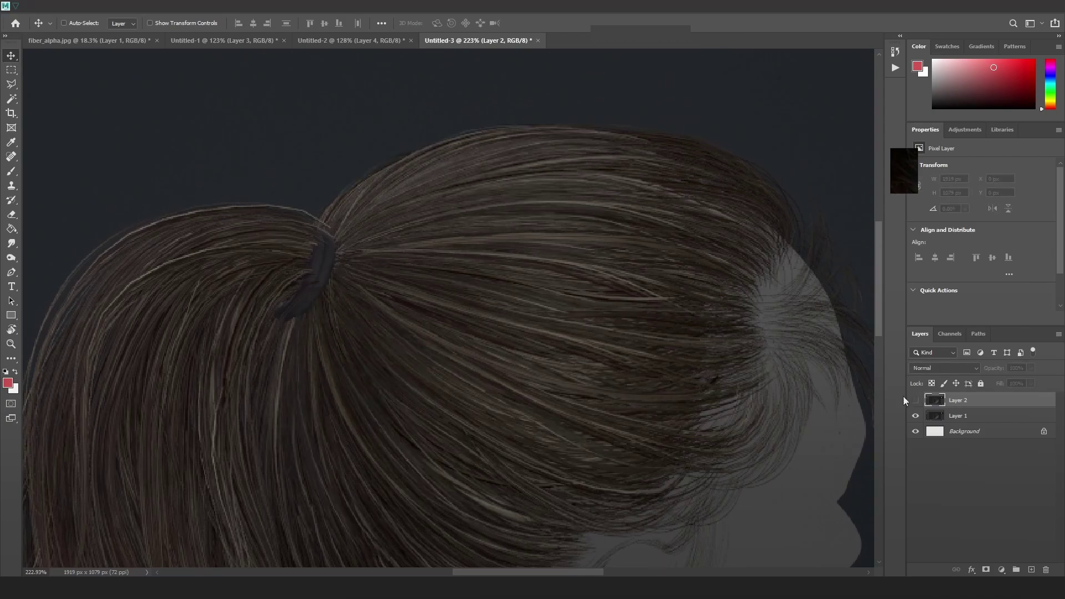
{"action": "scroll", "coordinate": [707, 321], "scroll_direction": "down", "scroll_amount": 10, "text": "alt"}
{"action": "scroll", "coordinate": [743, 321], "scroll_direction": "up", "scroll_amount": 4, "text": "alt"}
{"action": "left_click", "coordinate": [916, 401]}
- Switch to Maya and undo moving the _12_fill_up group out of its parent
{"action": "key", "text": "alt+Tab"}
{"action": "key", "text": "alt+Tab"}
{"action": "key", "text": "alt+Tab"}
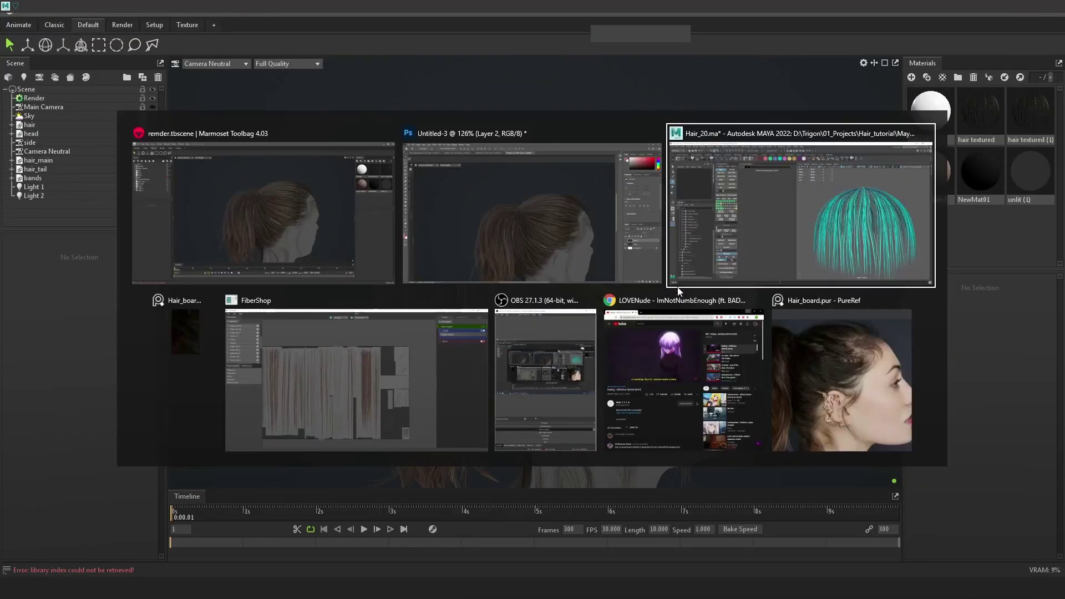
{"action": "key", "text": "ctrl+z"}
{"action": "key", "text": "ctrl+z"}
{"action": "key", "text": "ctrl+z"}
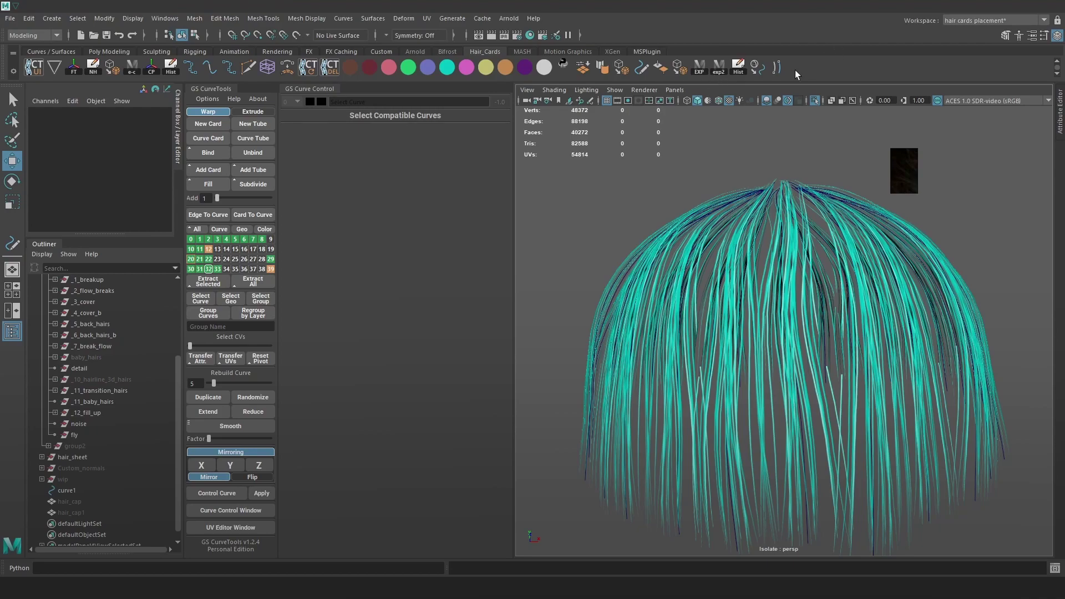
- Exit the isolated view and select a control vertex on a _12_fill_up card curve near the crown in wireframe display
{"action": "left_click", "coordinate": [813, 99]}
{"action": "right_click_drag", "start_coordinate": [853, 271], "coordinate": [791, 212], "text": "alt"}
{"action": "left_click_drag", "start_coordinate": [791, 212], "coordinate": [804, 238], "text": "alt"}
{"action": "right_click_drag", "start_coordinate": [804, 238], "coordinate": [843, 261], "text": "alt"}
{"action": "left_click_drag", "start_coordinate": [793, 266], "coordinate": [763, 271], "text": "alt"}
{"action": "key", "text": "4"}
{"action": "left_click", "coordinate": [756, 228]}
{"action": "right_click_drag", "start_coordinate": [567, 143], "coordinate": [534, 142]}
{"action": "left_click_drag", "start_coordinate": [716, 183], "coordinate": [793, 300]}
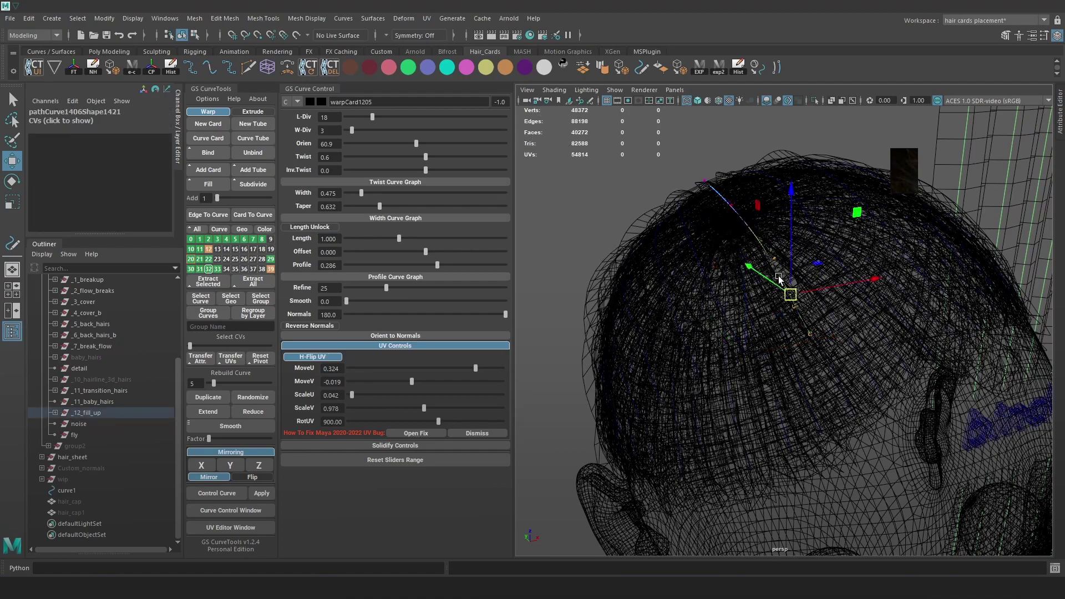
- Examine the hair around the selected curve in textured and wireframe display from different angles
{"action": "key", "text": "6"}
{"action": "key", "text": "f"}
{"action": "right_click_drag", "start_coordinate": [823, 301], "coordinate": [781, 281], "text": "alt"}
{"action": "mouse_move", "coordinate": [781, 281]}
{"action": "left_mouse_down"}
{"action": "mouse_move", "coordinate": [782, 258]}
{"action": "mouse_move", "coordinate": [830, 270]}
{"action": "mouse_move", "coordinate": [838, 285]}
{"action": "mouse_move", "coordinate": [873, 272]}
{"action": "mouse_move", "coordinate": [791, 270]}
{"action": "mouse_move", "coordinate": [857, 286]}
{"action": "left_mouse_up"}
{"action": "key", "text": "4"}
{"action": "key", "text": "6"}
{"action": "key", "text": "4"}
{"action": "left_click_drag", "start_coordinate": [860, 230], "coordinate": [849, 238], "text": "alt"}
- Select control vertices on the _12_fill_up card curve running down the centre of the head
{"action": "left_click", "coordinate": [846, 234]}
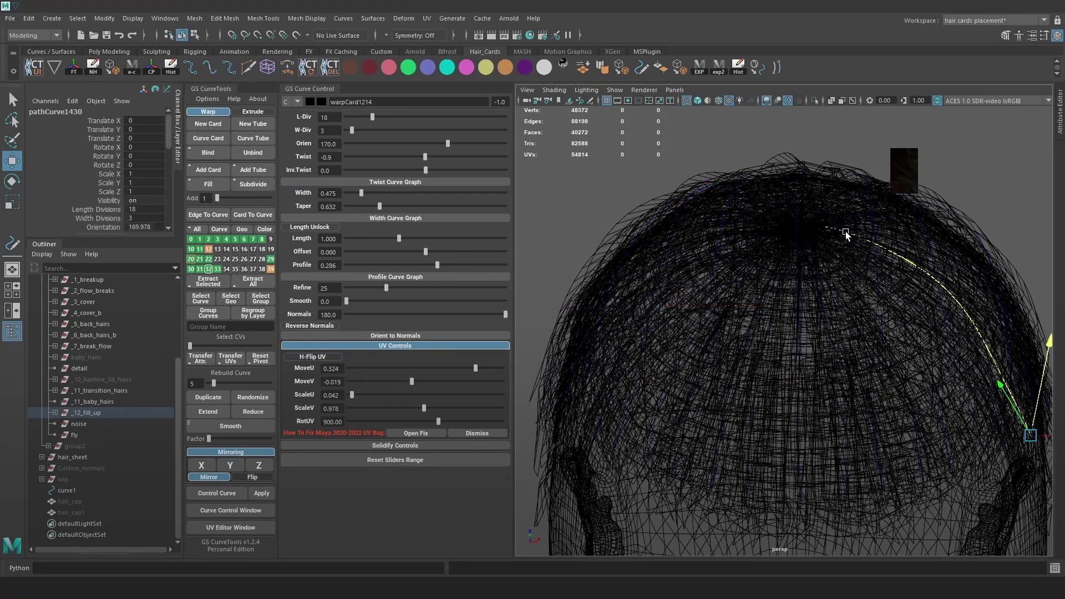
{"action": "left_click", "coordinate": [796, 226]}
{"action": "right_click_drag", "start_coordinate": [794, 132], "coordinate": [776, 111]}
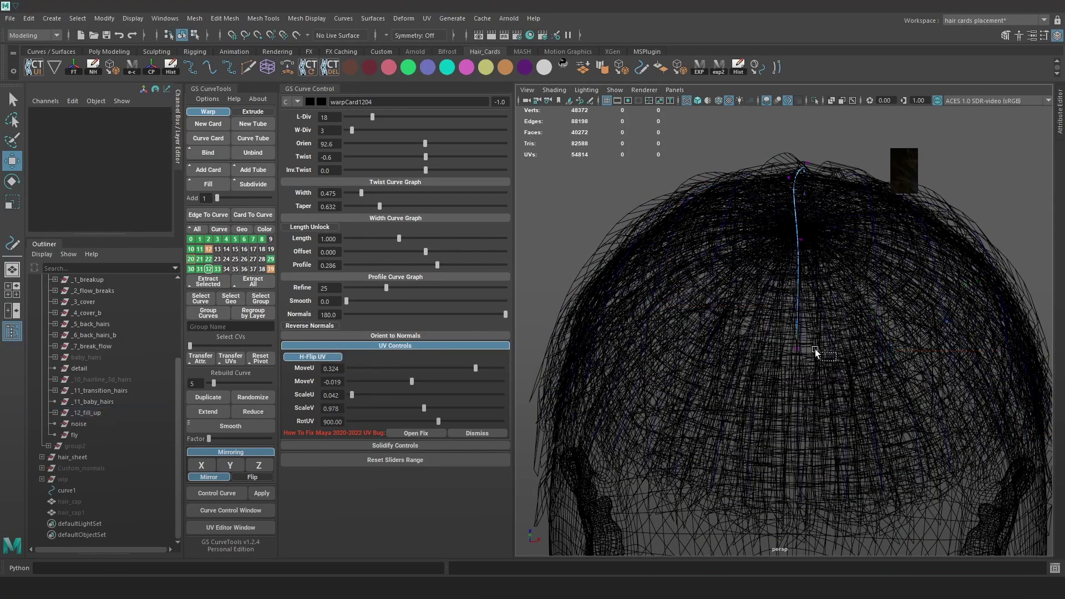
{"action": "left_click_drag", "start_coordinate": [823, 353], "coordinate": [750, 273]}
{"action": "key", "text": "6"}
- Enable Sync Curve Color to Layer Color in the GS CurveTools options
{"action": "left_click", "coordinate": [203, 100]}
{"action": "left_click", "coordinate": [228, 199]}
{"action": "left_click", "coordinate": [201, 99]}
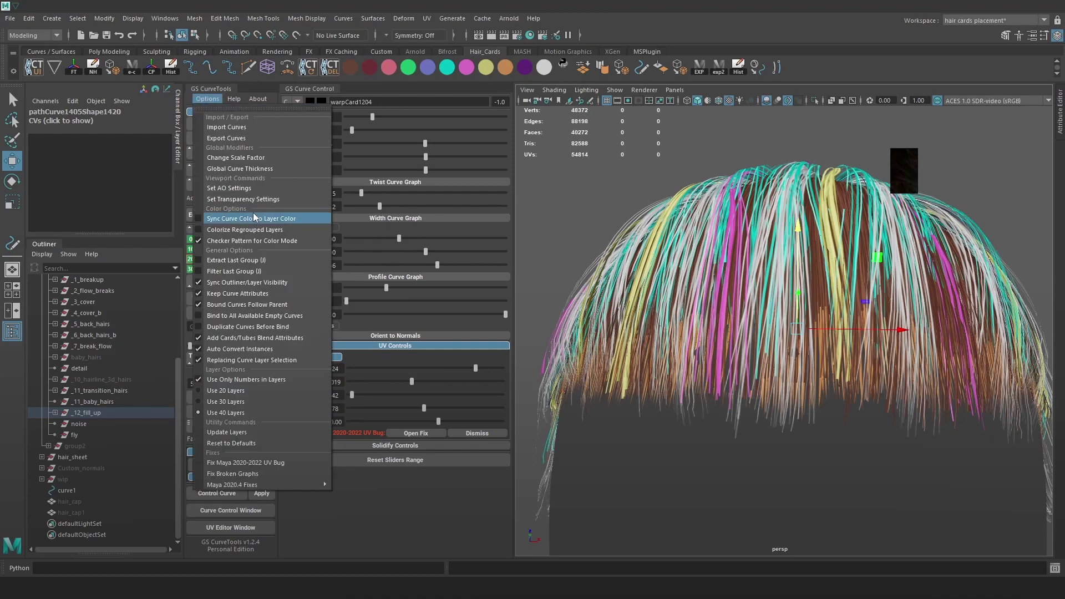
{"action": "left_click", "coordinate": [253, 217]}
- Select the warpCard1215 curve on the crown and set its orientation to 98.4
{"action": "mouse_move", "coordinate": [805, 285]}
{"action": "left_mouse_down", "text": "alt"}
{"action": "mouse_move", "coordinate": [793, 285]}
{"action": "mouse_move", "coordinate": [827, 307]}
{"action": "left_mouse_up", "text": "alt"}
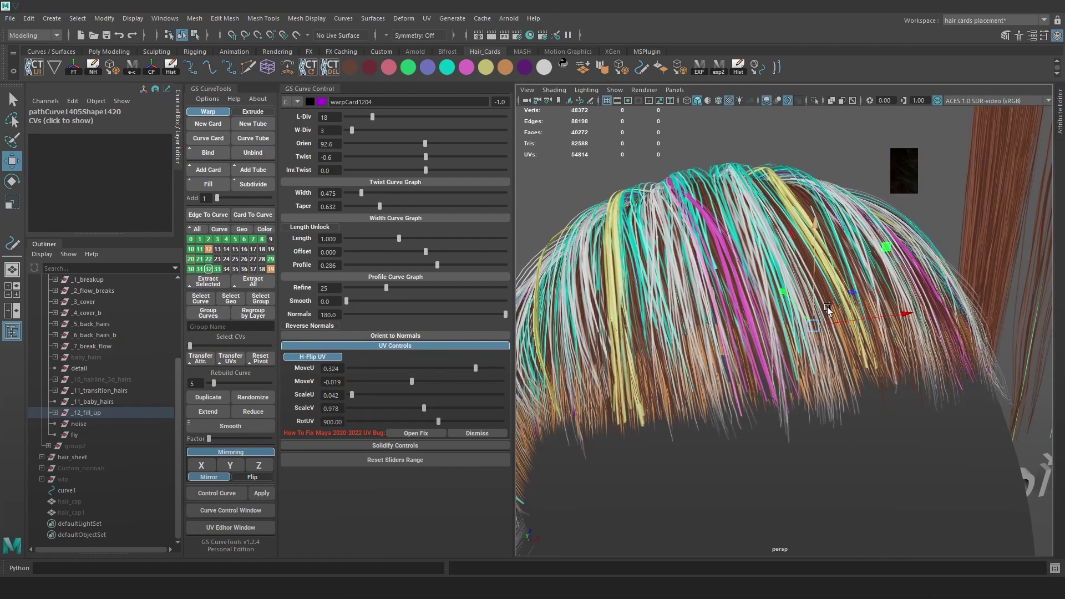
{"action": "key", "text": "4"}
{"action": "key", "text": "6"}
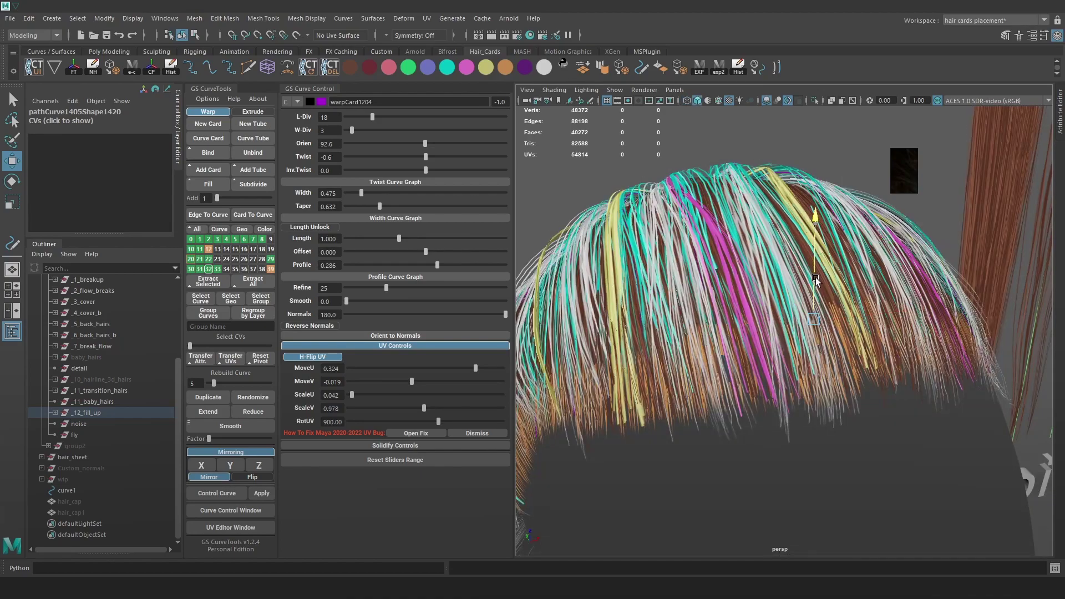
{"action": "left_click_drag", "start_coordinate": [813, 283], "coordinate": [877, 297], "text": "alt"}
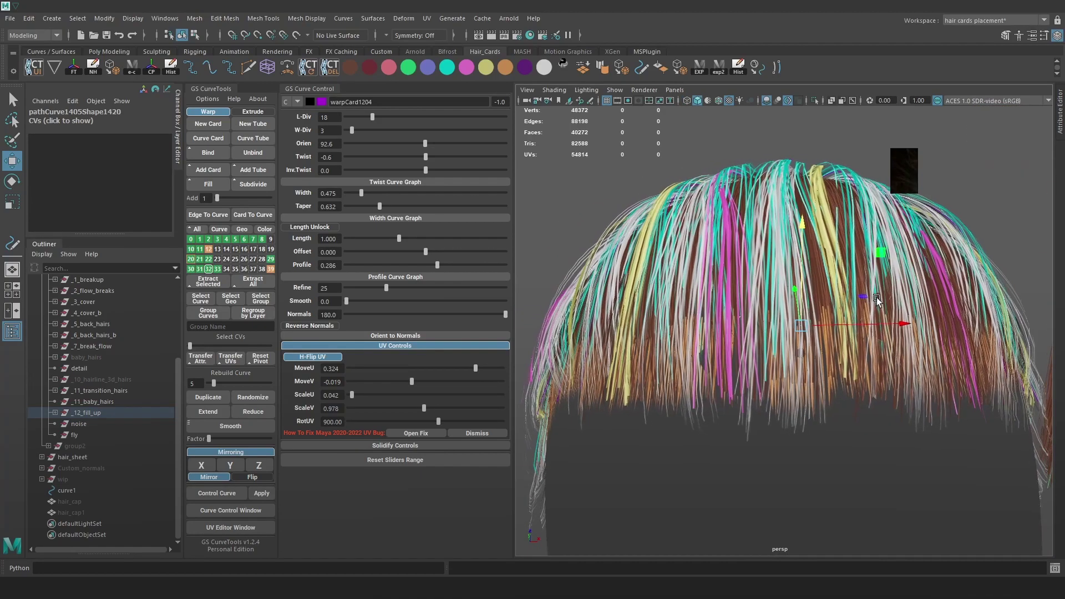
{"action": "key", "text": "4"}
{"action": "left_click_drag", "start_coordinate": [861, 220], "coordinate": [741, 245], "text": "alt"}
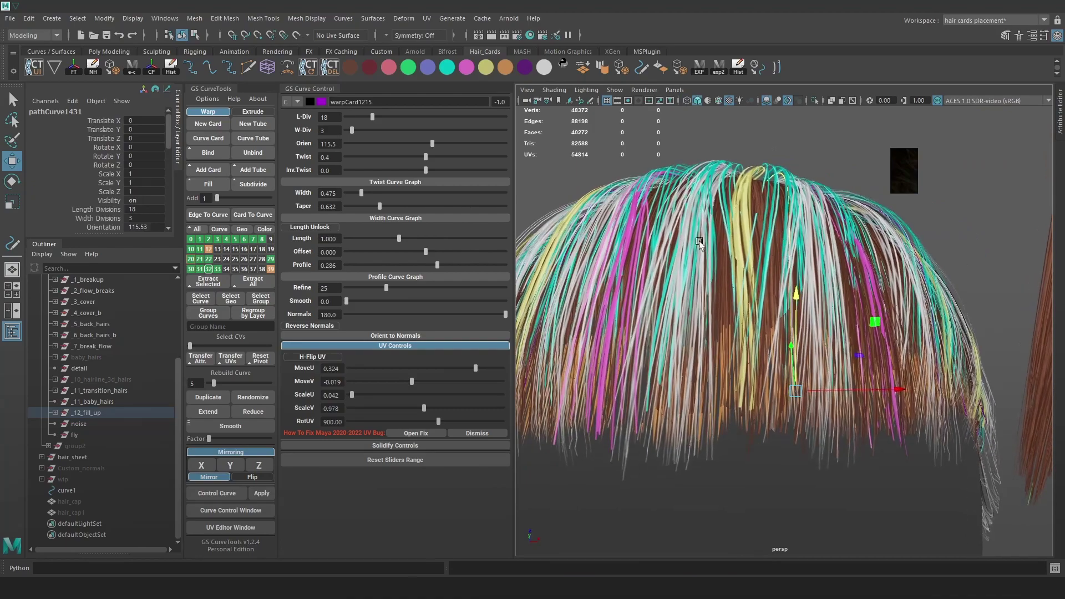
{"action": "left_click_drag", "start_coordinate": [431, 145], "coordinate": [427, 145]}
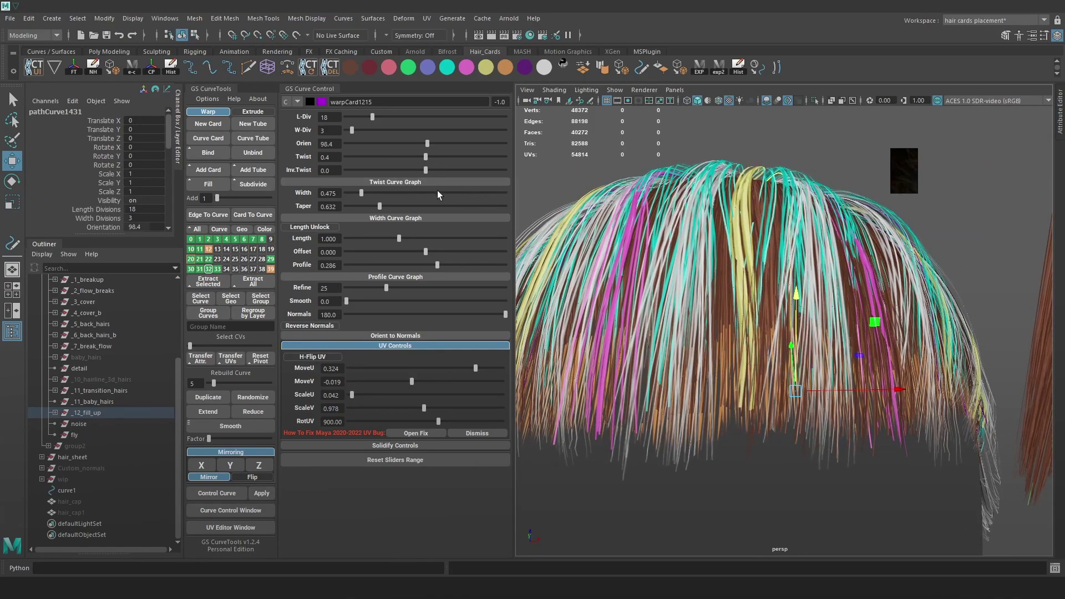
- Select a control vertex on the warpCard1215 curve and set the card's twist to -62.5
{"action": "left_click_drag", "start_coordinate": [828, 303], "coordinate": [865, 286], "text": "alt"}
{"action": "right_click_drag", "start_coordinate": [941, 215], "coordinate": [883, 217]}
{"action": "key", "text": "4"}
{"action": "mouse_move", "coordinate": [836, 405]}
{"action": "left_mouse_down"}
{"action": "mouse_move", "coordinate": [758, 320]}
{"action": "mouse_move", "coordinate": [817, 322]}
{"action": "left_mouse_up"}
{"action": "key", "text": "6"}
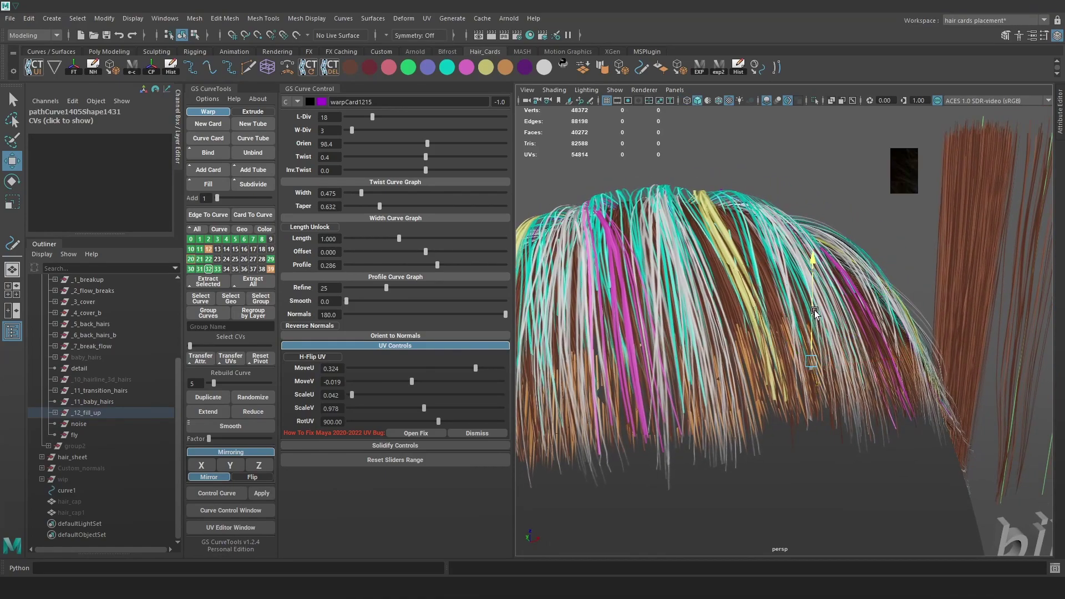
{"action": "left_click_drag", "start_coordinate": [808, 361], "coordinate": [826, 313], "text": "alt"}
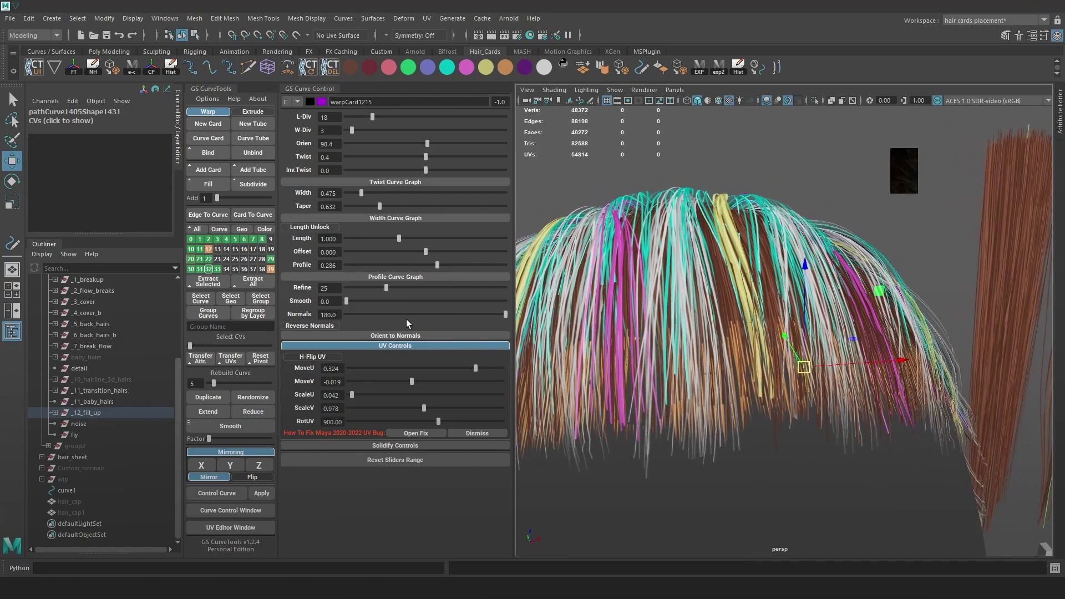
{"action": "left_click_drag", "start_coordinate": [832, 173], "coordinate": [720, 226], "text": "alt"}
{"action": "left_click_drag", "start_coordinate": [411, 159], "coordinate": [397, 159]}
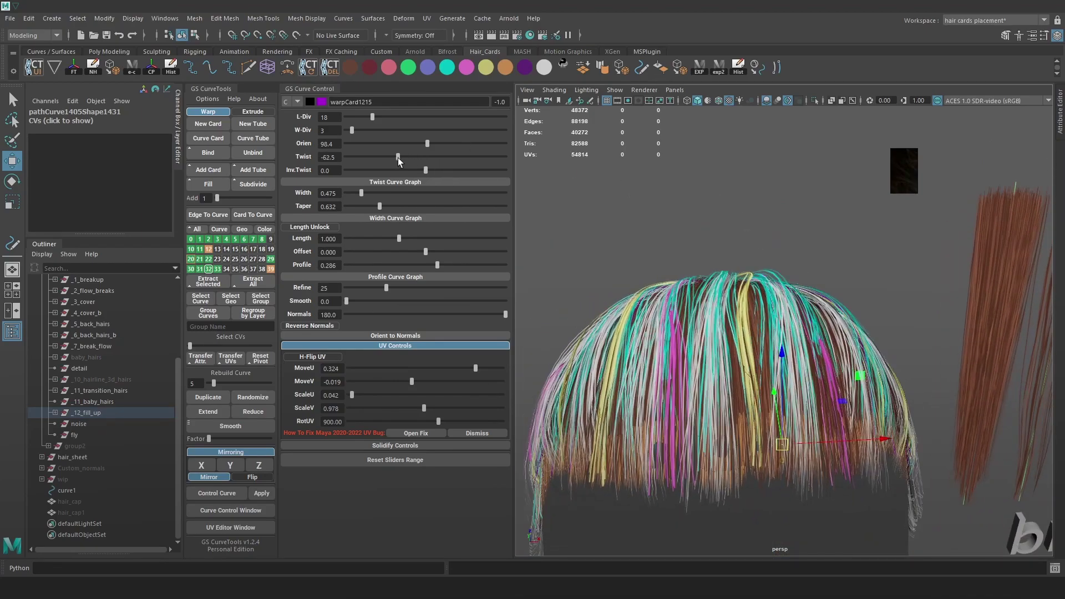
- Select the warpCard1190 curve, set its twist to 10.7, and enter control vertex editing on it
{"action": "left_click_drag", "start_coordinate": [717, 245], "coordinate": [750, 270], "text": "alt"}
{"action": "key", "text": "4"}
{"action": "left_click", "coordinate": [622, 279]}
{"action": "key", "text": "6"}
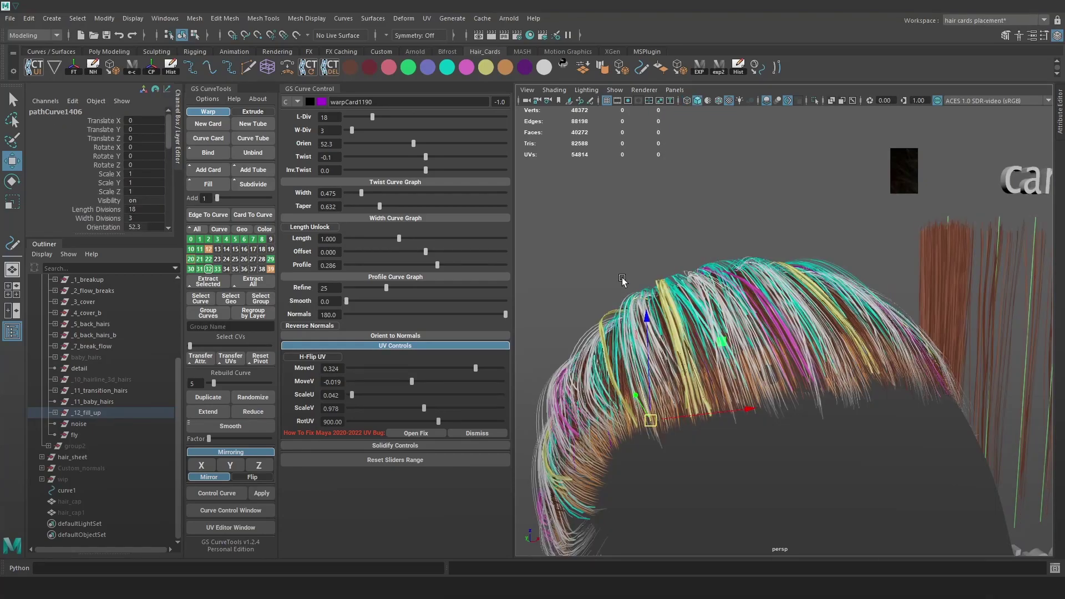
{"action": "mouse_move", "coordinate": [417, 157]}
{"action": "left_mouse_down"}
{"action": "mouse_move", "coordinate": [408, 157]}
{"action": "mouse_move", "coordinate": [430, 168]}
{"action": "left_mouse_up"}
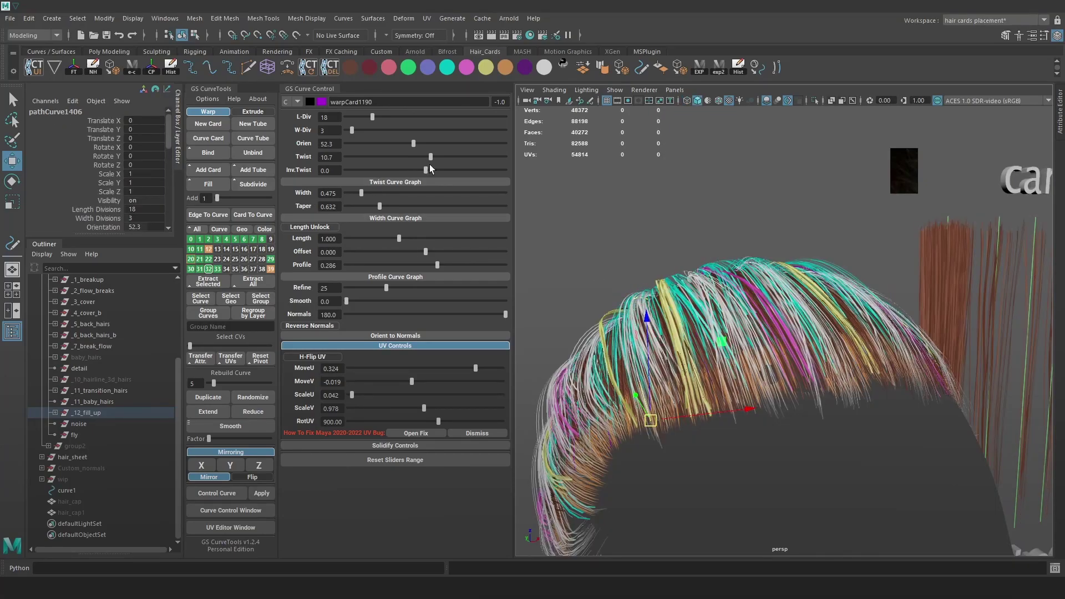
{"action": "left_click_drag", "start_coordinate": [737, 257], "coordinate": [693, 262], "text": "alt"}
{"action": "middle_click_drag", "start_coordinate": [693, 261], "coordinate": [728, 225], "text": "alt"}
{"action": "right_click", "coordinate": [722, 213]}
{"action": "right_click_drag", "start_coordinate": [722, 217], "coordinate": [716, 302]}
{"action": "mouse_move", "coordinate": [721, 333]}
{"action": "left_mouse_down", "text": "alt"}
{"action": "mouse_move", "coordinate": [727, 356]}
{"action": "mouse_move", "coordinate": [750, 361]}
{"action": "mouse_move", "coordinate": [807, 333]}
{"action": "mouse_move", "coordinate": [847, 287]}
{"action": "mouse_move", "coordinate": [855, 326]}
{"action": "left_mouse_up", "text": "alt"}
{"action": "scroll", "coordinate": [857, 327], "scroll_direction": "down", "scroll_amount": 3}
- Select control vertices on another _12_fill_up curve at the side of the head, then move and rotate them
{"action": "left_click_drag", "start_coordinate": [850, 439], "coordinate": [764, 366], "text": "alt"}
{"action": "key", "text": "4"}
{"action": "left_click", "coordinate": [754, 371]}
{"action": "right_click_drag", "start_coordinate": [1022, 224], "coordinate": [946, 220]}
{"action": "left_click_drag", "start_coordinate": [808, 409], "coordinate": [776, 384]}
{"action": "key", "text": "5"}
{"action": "mouse_move", "coordinate": [775, 384]}
{"action": "left_mouse_down", "text": "alt"}
{"action": "mouse_move", "coordinate": [783, 396]}
{"action": "mouse_move", "coordinate": [740, 387]}
{"action": "left_mouse_up", "text": "alt"}
{"action": "left_click_drag", "start_coordinate": [729, 382], "coordinate": [725, 371]}
{"action": "key", "text": "e"}
{"action": "left_click_drag", "start_coordinate": [679, 328], "coordinate": [696, 315]}
{"action": "key", "text": "w"}
- Select control vertices on the next side card curve and rotate them to follow the surrounding hair
{"action": "left_click_drag", "start_coordinate": [599, 318], "coordinate": [694, 318], "text": "alt"}
{"action": "key", "text": "4"}
{"action": "left_click", "coordinate": [695, 318]}
{"action": "right_click_drag", "start_coordinate": [972, 198], "coordinate": [901, 198]}
{"action": "left_click_drag", "start_coordinate": [700, 344], "coordinate": [641, 410]}
{"action": "key", "text": "6"}
{"action": "left_click_drag", "start_coordinate": [697, 376], "coordinate": [643, 398], "text": "alt"}
{"action": "key", "text": "e"}
{"action": "left_click_drag", "start_coordinate": [796, 347], "coordinate": [784, 327]}
{"action": "key", "text": "w"}
{"action": "mouse_move", "coordinate": [641, 389]}
{"action": "left_mouse_down"}
{"action": "mouse_move", "coordinate": [738, 355]}
{"action": "mouse_move", "coordinate": [760, 331]}
{"action": "left_mouse_up"}
- Select another side card curve, then highlight the whole _12_fill_up group and examine its coverage from several angles
{"action": "key", "text": "4"}
{"action": "left_click", "coordinate": [736, 327]}
{"action": "key", "text": "6"}
{"action": "middle_click_drag", "start_coordinate": [760, 330], "coordinate": [712, 361], "text": "alt"}
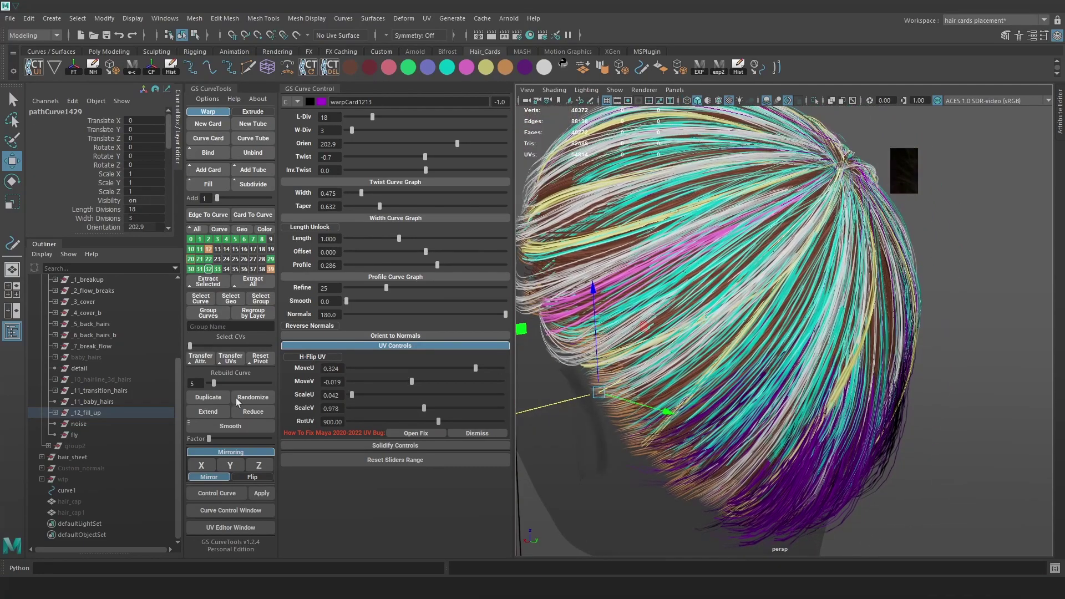
{"action": "left_click", "coordinate": [100, 411]}
{"action": "right_click_drag", "start_coordinate": [855, 264], "coordinate": [849, 254], "text": "alt"}
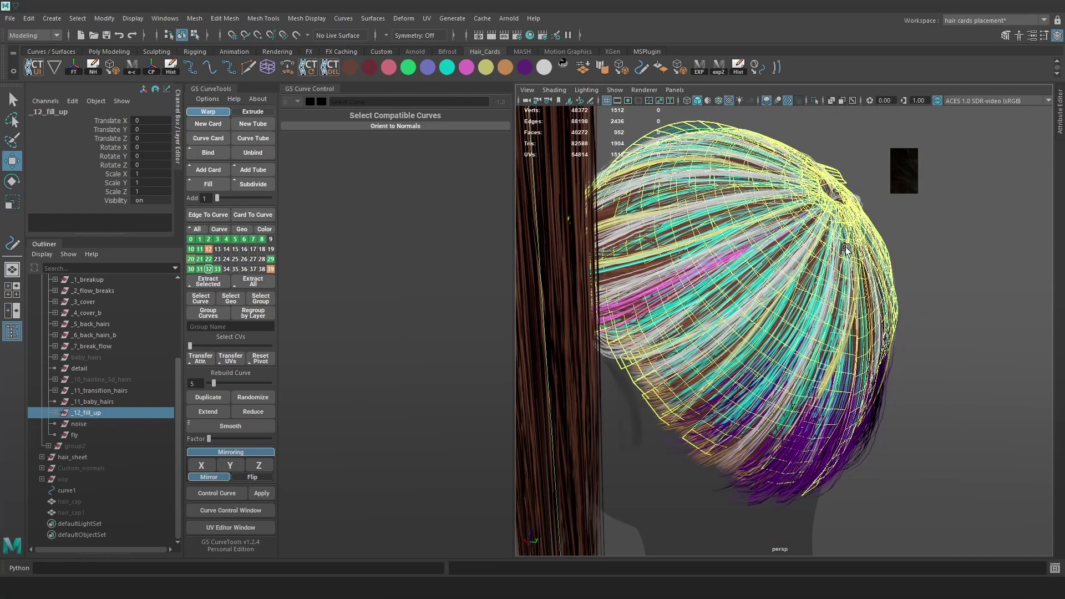
{"action": "middle_click_drag", "start_coordinate": [850, 254], "coordinate": [835, 277], "text": "alt"}
{"action": "left_click_drag", "start_coordinate": [794, 314], "coordinate": [758, 279], "text": "alt"}
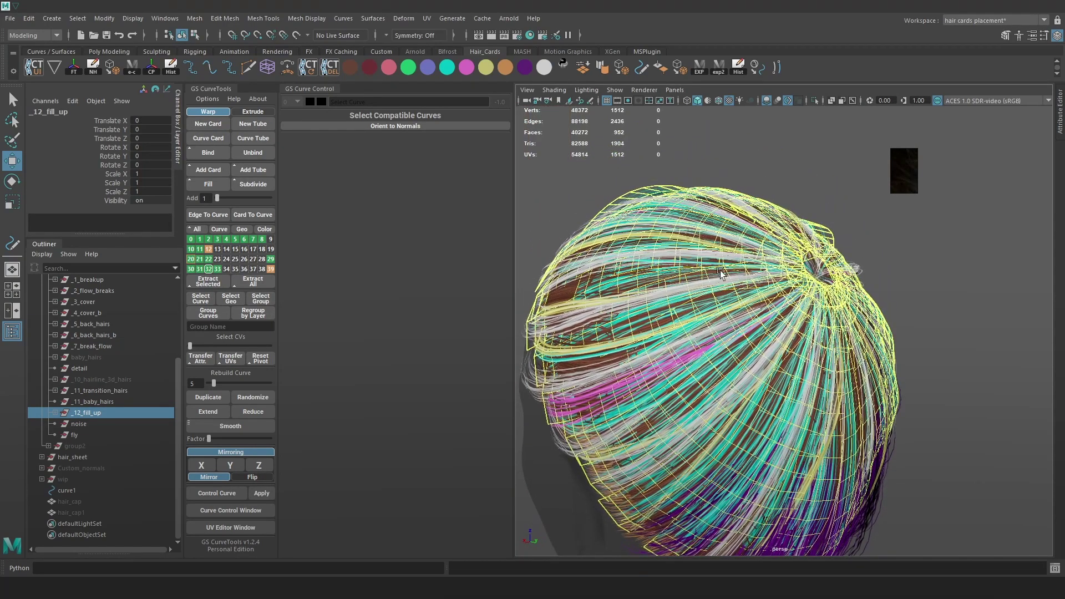
{"action": "left_click", "coordinate": [99, 404]}
{"action": "left_click", "coordinate": [95, 412]}
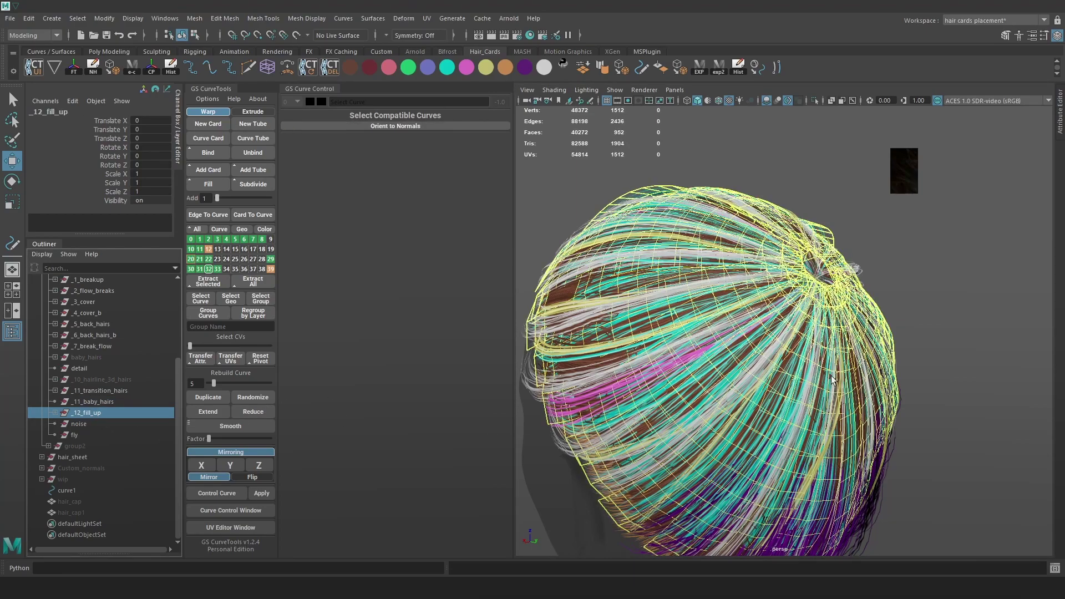
{"action": "left_click", "coordinate": [832, 380]}
{"action": "left_click", "coordinate": [832, 377]}
{"action": "left_click_drag", "start_coordinate": [861, 289], "coordinate": [818, 302], "text": "alt"}
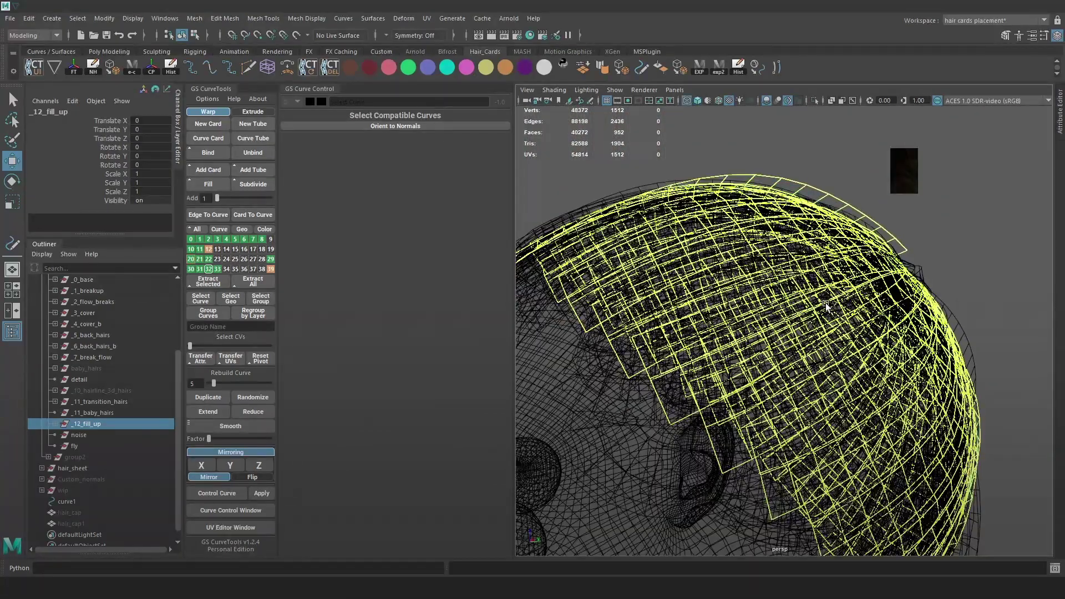
- Try moving control vertices of the warpCard1211 curve above the ear, undo the move, and toggle soft selection
{"action": "left_click", "coordinate": [825, 305]}
{"action": "right_click_drag", "start_coordinate": [974, 237], "coordinate": [913, 244]}
{"action": "key", "text": "4"}
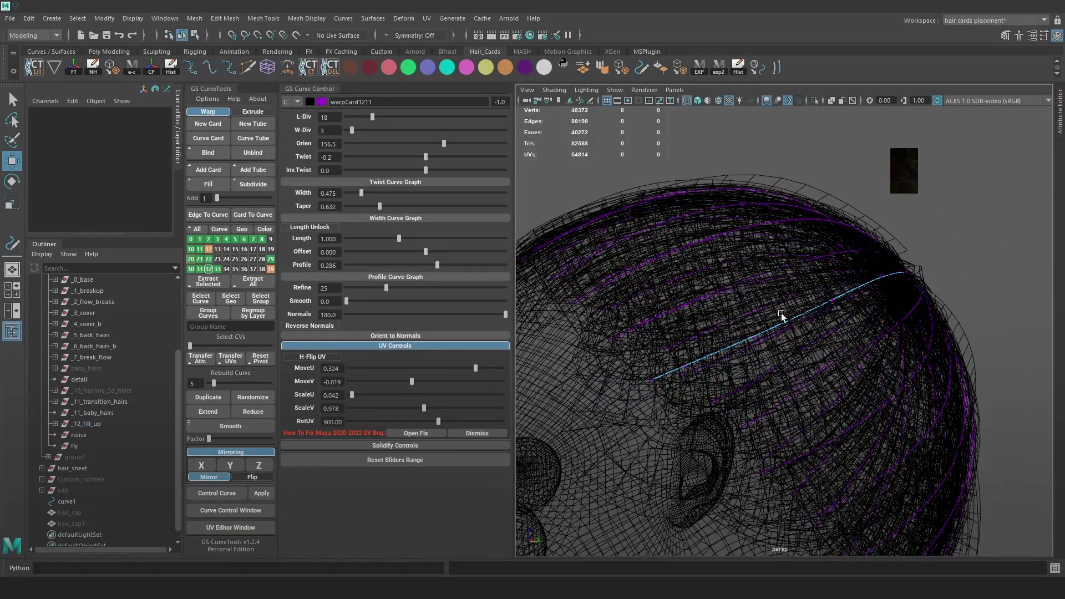
{"action": "left_click_drag", "start_coordinate": [780, 314], "coordinate": [729, 356]}
{"action": "key", "text": "6"}
{"action": "key", "text": "f"}
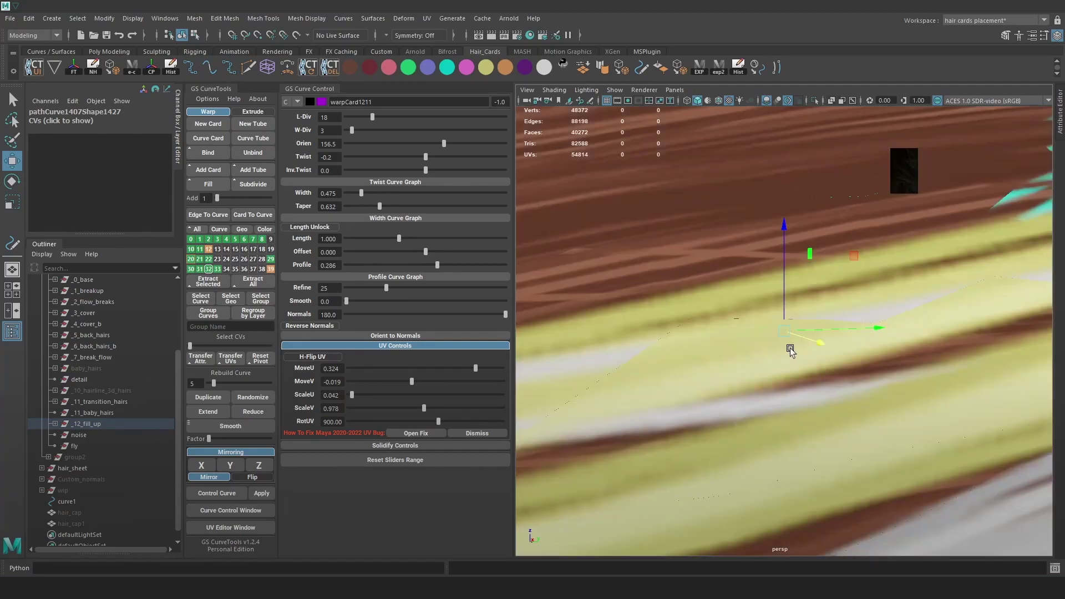
{"action": "scroll", "coordinate": [787, 349], "scroll_direction": "down", "scroll_amount": 5}
{"action": "left_click_drag", "start_coordinate": [787, 350], "coordinate": [887, 355], "text": "alt"}
{"action": "left_click_drag", "start_coordinate": [784, 331], "coordinate": [649, 304]}
{"action": "key", "text": "ctrl+z"}
{"action": "key", "text": "b"}
{"action": "left_click_drag", "start_coordinate": [610, 265], "coordinate": [708, 316], "text": "alt"}
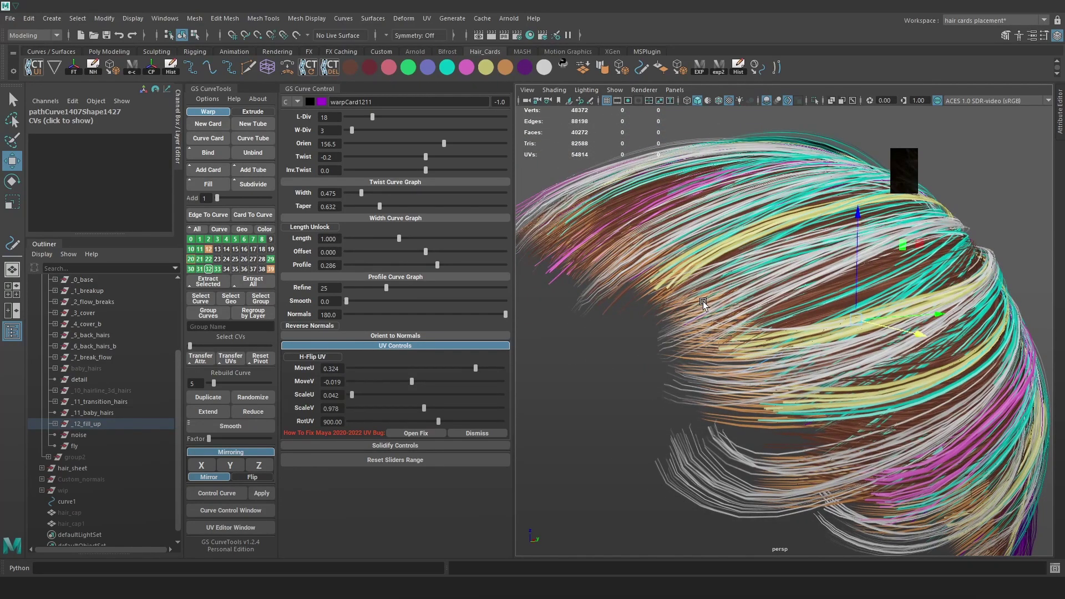
- Select a control vertex on the warpCard1223 curve at the temple and check the card in textured display
{"action": "scroll", "coordinate": [734, 319], "scroll_direction": "down", "scroll_amount": 5}
{"action": "middle_click_drag", "start_coordinate": [944, 371], "coordinate": [915, 360], "text": "alt"}
{"action": "left_click_drag", "start_coordinate": [900, 376], "coordinate": [842, 368], "text": "alt"}
{"action": "key", "text": "4"}
{"action": "left_click", "coordinate": [828, 331]}
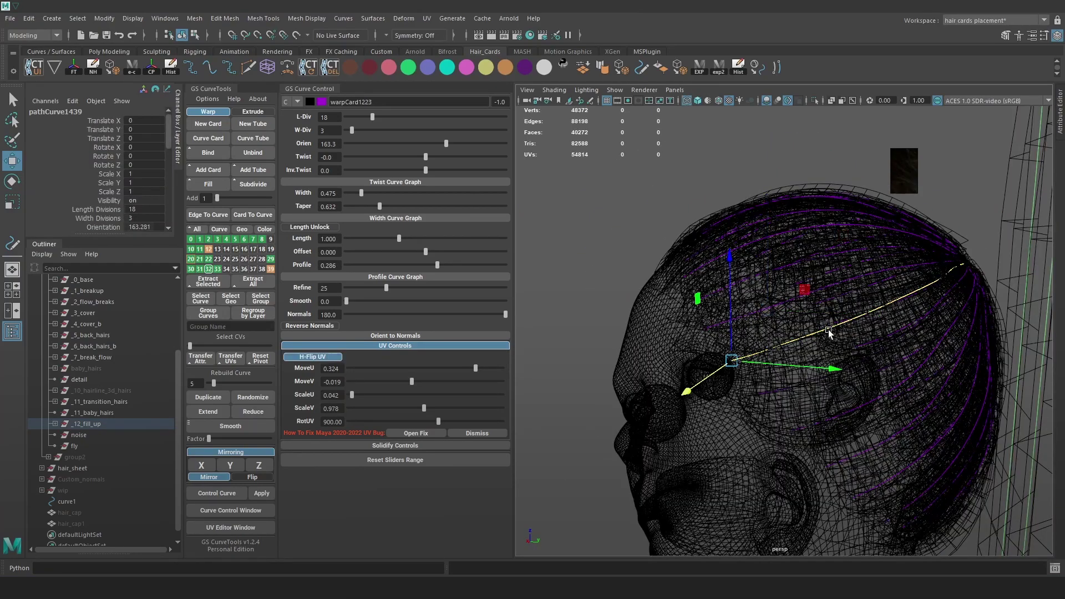
{"action": "right_click_drag", "start_coordinate": [714, 190], "coordinate": [680, 198]}
{"action": "key", "text": "6"}
{"action": "mouse_move", "coordinate": [869, 310]}
{"action": "left_mouse_down"}
{"action": "mouse_move", "coordinate": [825, 334]}
{"action": "mouse_move", "coordinate": [853, 327]}
{"action": "left_mouse_up"}
{"action": "key", "text": "4"}
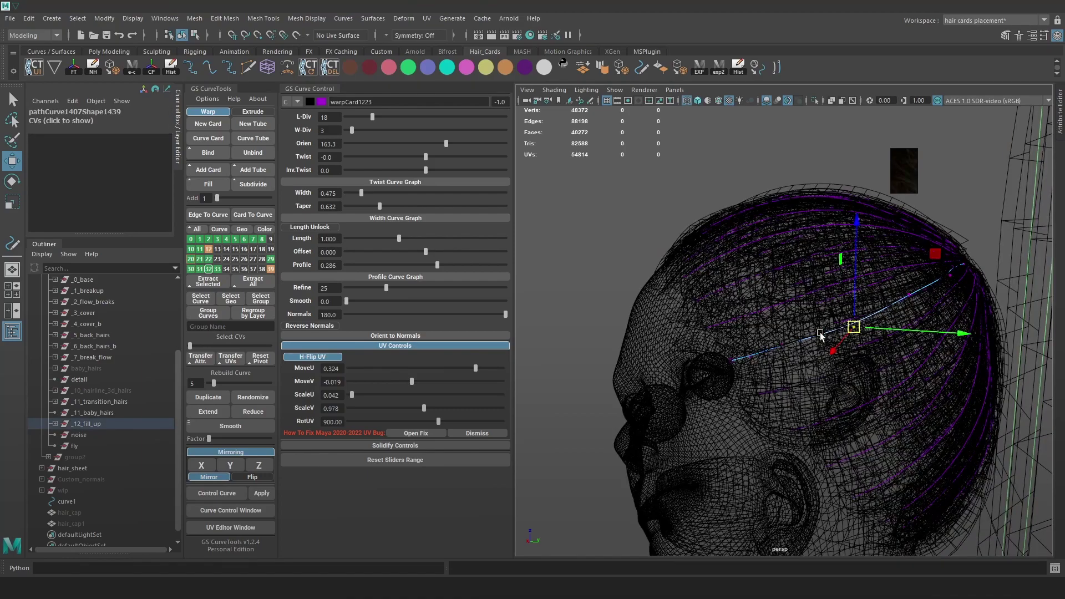
{"action": "left_click", "coordinate": [762, 353]}
{"action": "key", "text": "6"}
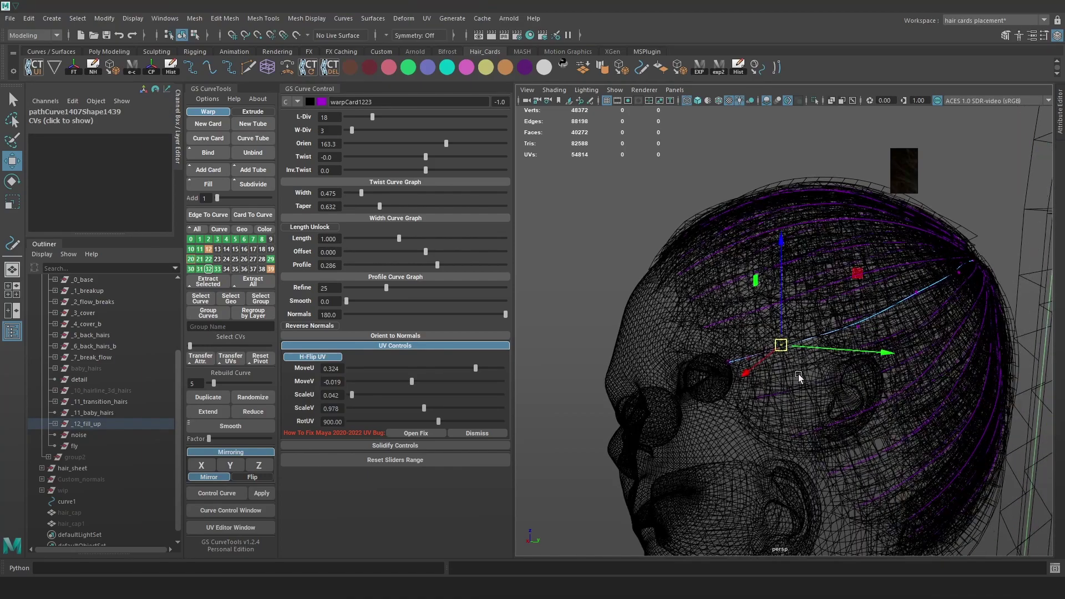
{"action": "left_click_drag", "start_coordinate": [761, 370], "coordinate": [788, 351], "text": "alt"}
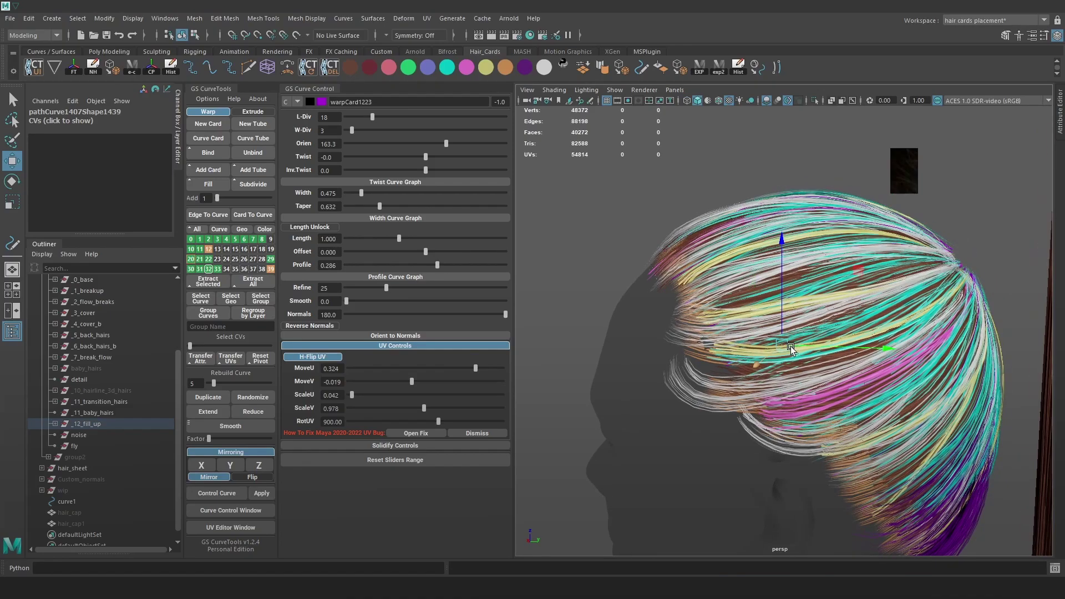
- Select the warpCard1214 curve and a neighbouring side curve in wireframe, and check the card coverage in textured display around to the back
{"action": "scroll", "coordinate": [902, 380], "scroll_direction": "up", "scroll_amount": 5}
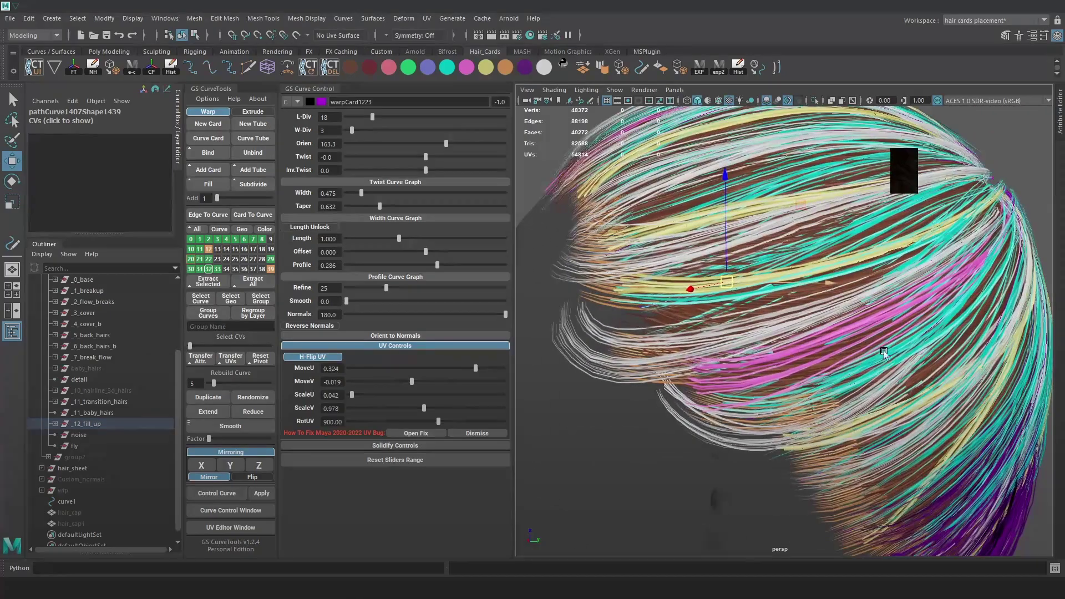
{"action": "key", "text": "4"}
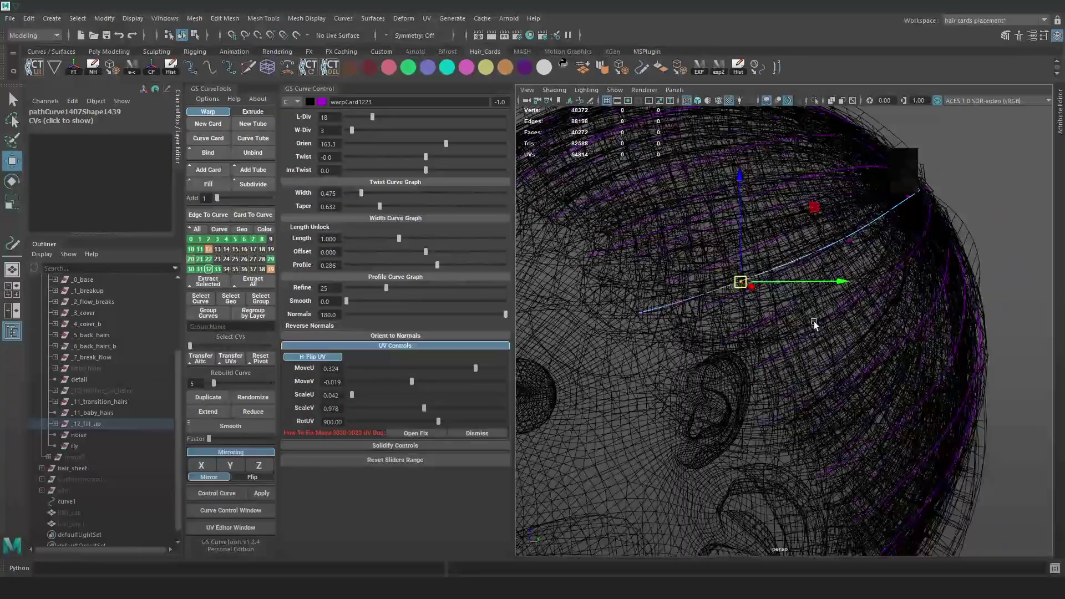
{"action": "left_click", "coordinate": [815, 320]}
{"action": "key", "text": "6"}
{"action": "key", "text": "4"}
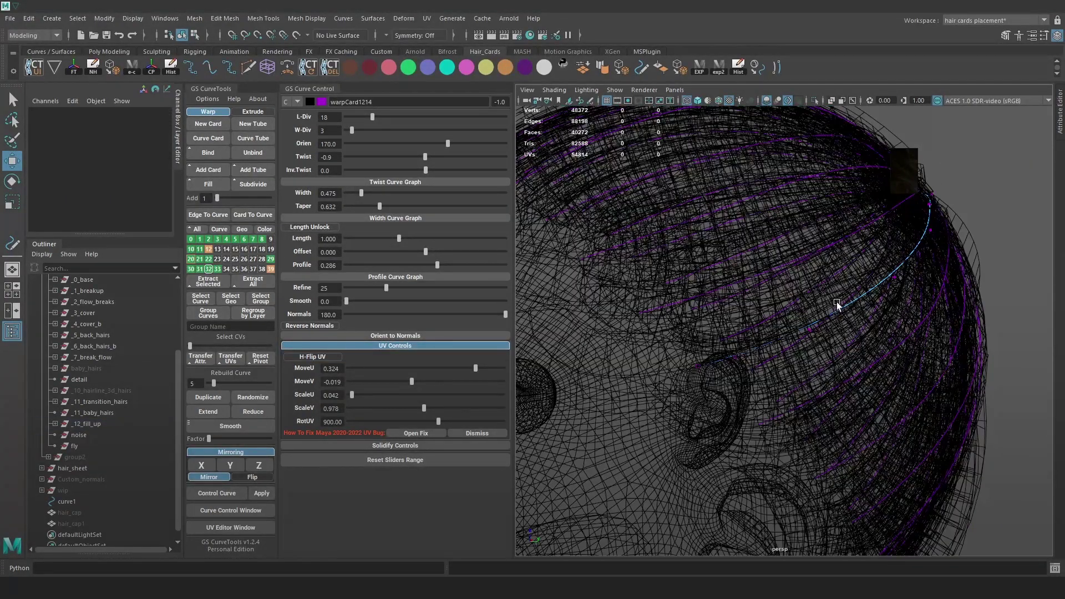
{"action": "left_click", "coordinate": [827, 338]}
{"action": "key", "text": "6"}
{"action": "mouse_move", "coordinate": [833, 342]}
{"action": "left_mouse_down"}
{"action": "mouse_move", "coordinate": [867, 336]}
{"action": "mouse_move", "coordinate": [781, 345]}
{"action": "mouse_move", "coordinate": [820, 323]}
{"action": "mouse_move", "coordinate": [847, 337]}
{"action": "left_mouse_up"}
{"action": "left_click_drag", "start_coordinate": [774, 321], "coordinate": [814, 313], "text": "alt"}
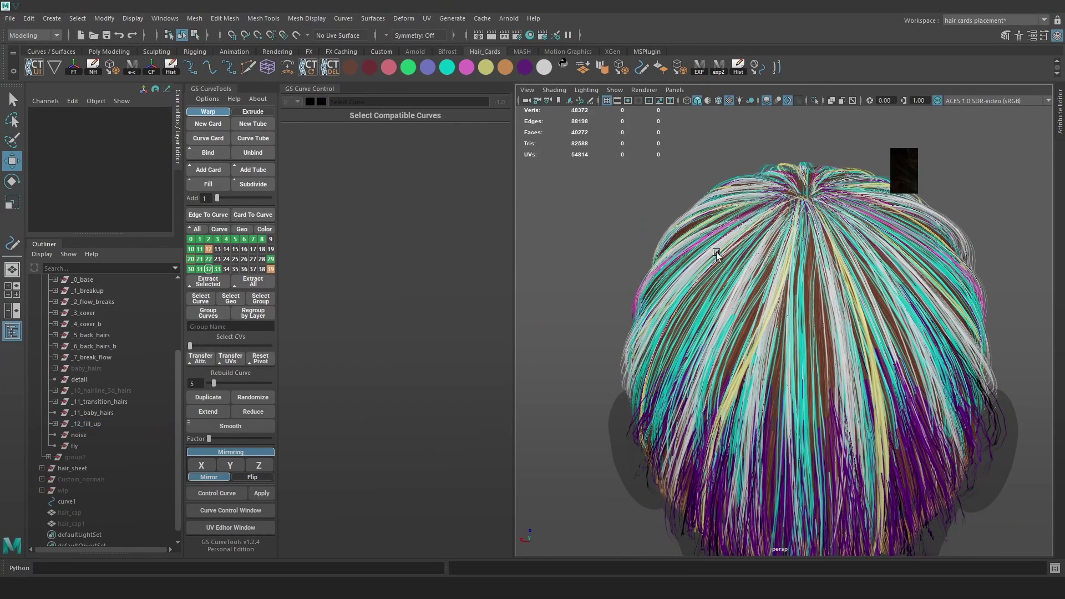
- Switch to Marmoset Toolbag and examine the rendered hair silhouette along the crown up close
{"action": "key", "text": "alt+Tab"}
{"action": "left_click_drag", "start_coordinate": [745, 251], "coordinate": [537, 223]}
{"action": "left_click_drag", "start_coordinate": [626, 245], "coordinate": [553, 279]}
{"action": "left_click_drag", "start_coordinate": [602, 179], "coordinate": [631, 243]}
{"action": "left_click_drag", "start_coordinate": [667, 282], "coordinate": [763, 251]}
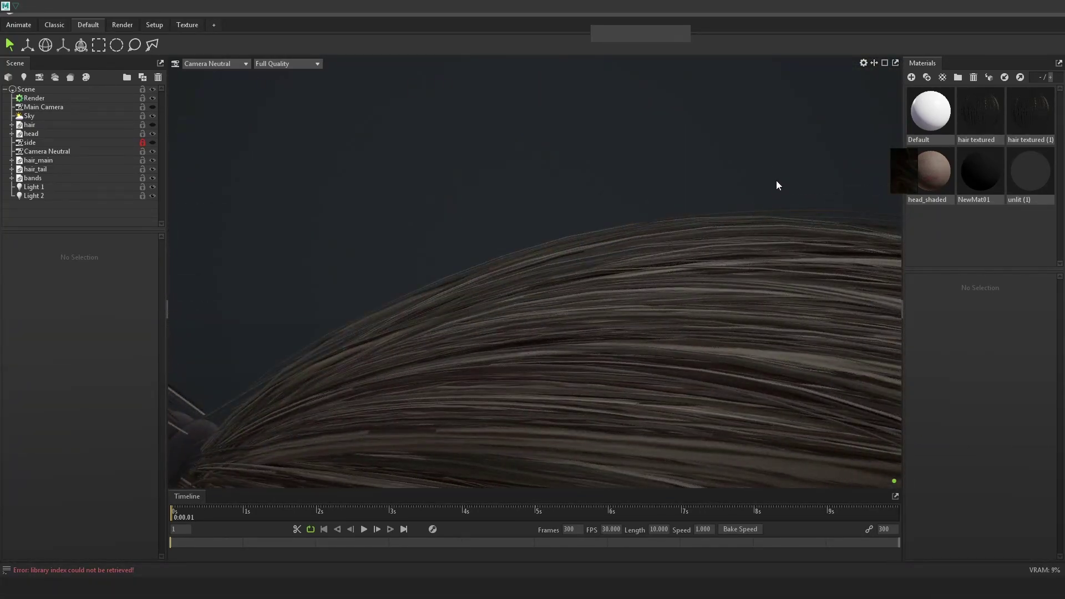
- Capture the viewport region around the crown, sketch marks along the hair silhouette, and discard the capture
{"action": "key", "text": "Print"}
{"action": "left_click_drag", "start_coordinate": [832, 114], "coordinate": [804, 132]}
{"action": "left_click_drag", "start_coordinate": [321, 401], "coordinate": [303, 409]}
{"action": "left_click_drag", "start_coordinate": [193, 456], "coordinate": [921, 93]}
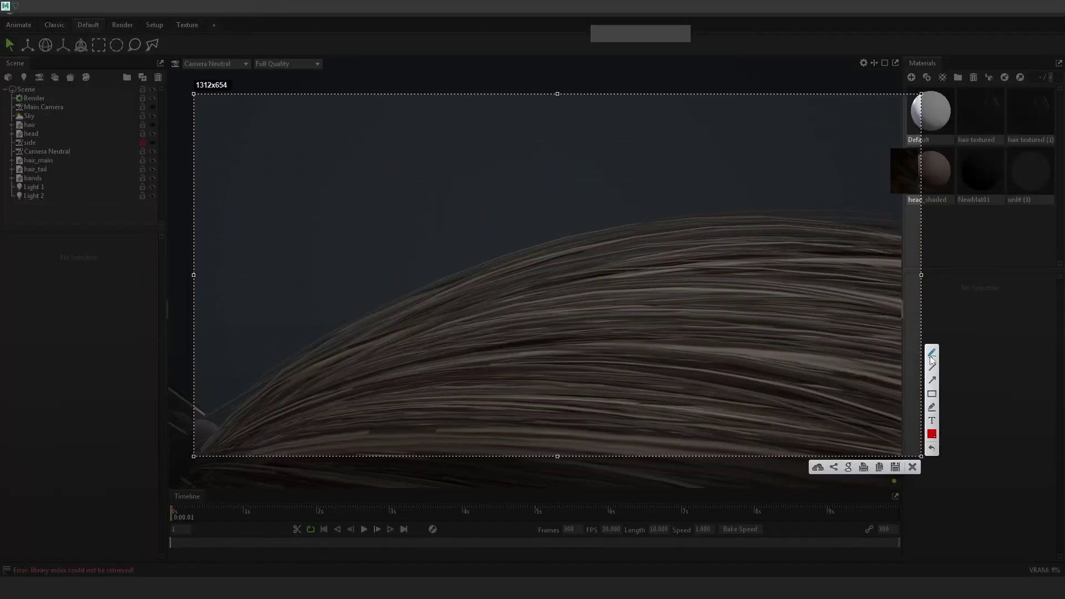
{"action": "mouse_move", "coordinate": [826, 189]}
{"action": "left_mouse_down"}
{"action": "mouse_move", "coordinate": [575, 221]}
{"action": "mouse_move", "coordinate": [355, 297]}
{"action": "left_mouse_up"}
{"action": "left_click_drag", "start_coordinate": [802, 205], "coordinate": [446, 194]}
{"action": "mouse_move", "coordinate": [672, 207]}
{"action": "left_mouse_down"}
{"action": "mouse_move", "coordinate": [287, 254]}
{"action": "mouse_move", "coordinate": [192, 316]}
{"action": "left_mouse_up"}
{"action": "mouse_move", "coordinate": [590, 241]}
{"action": "left_mouse_down"}
{"action": "mouse_move", "coordinate": [244, 391]}
{"action": "mouse_move", "coordinate": [613, 242]}
{"action": "mouse_move", "coordinate": [677, 245]}
{"action": "left_mouse_up"}
{"action": "left_click", "coordinate": [913, 467]}
- Examine the rendered hair from the back and the side to judge its silhouette and scalp coverage
{"action": "mouse_move", "coordinate": [865, 421]}
{"action": "left_mouse_down"}
{"action": "mouse_move", "coordinate": [649, 308]}
{"action": "mouse_move", "coordinate": [694, 222]}
{"action": "mouse_move", "coordinate": [526, 269]}
{"action": "mouse_move", "coordinate": [440, 361]}
{"action": "mouse_move", "coordinate": [544, 312]}
{"action": "left_mouse_up"}
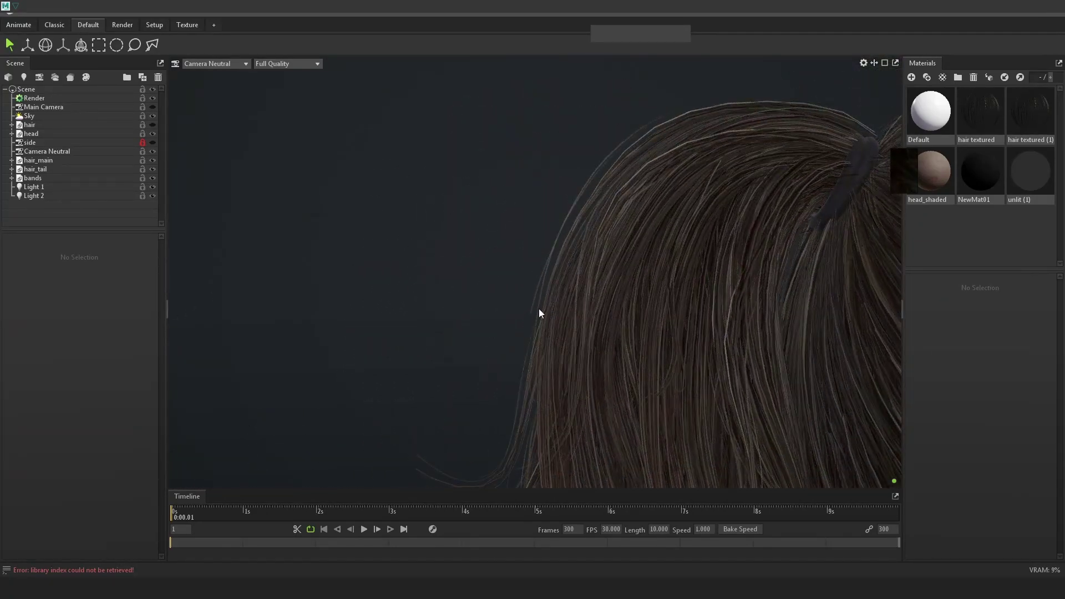
{"action": "scroll", "coordinate": [771, 261], "scroll_direction": "down", "scroll_amount": 5}
{"action": "left_click_drag", "start_coordinate": [770, 261], "coordinate": [822, 301]}
{"action": "left_click_drag", "start_coordinate": [673, 301], "coordinate": [799, 321]}
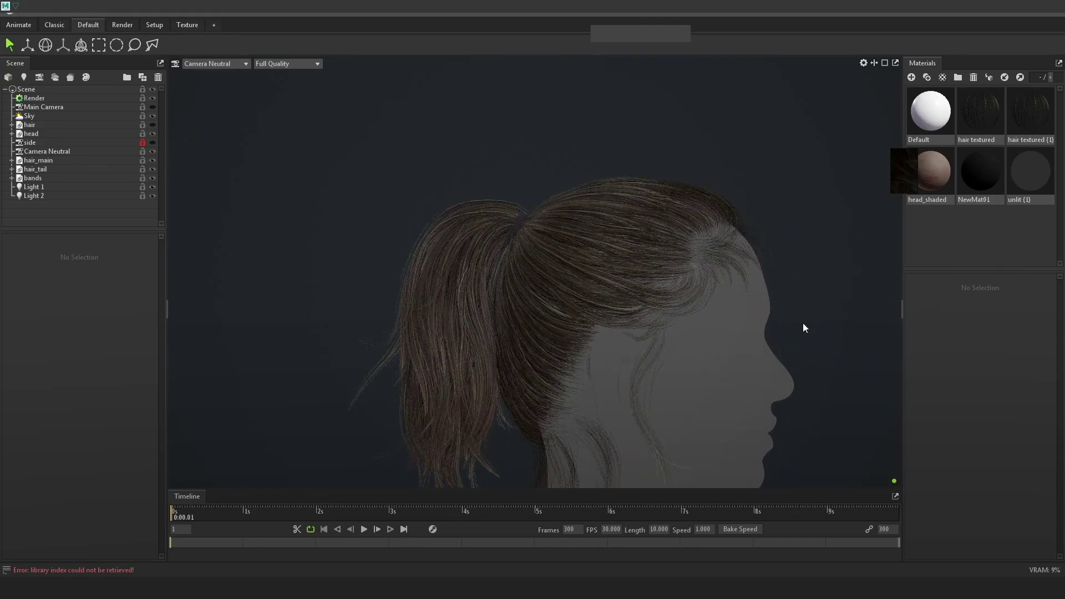
- Preview the hair from behind with the head_shaded material on the head, and reassign the unlit (1) material to the head
{"action": "scroll", "coordinate": [796, 310], "scroll_direction": "down", "scroll_amount": 3}
{"action": "left_click_drag", "start_coordinate": [937, 174], "coordinate": [851, 372]}
{"action": "left_click_drag", "start_coordinate": [671, 317], "coordinate": [821, 233]}
{"action": "scroll", "coordinate": [546, 314], "scroll_direction": "up", "scroll_amount": 5}
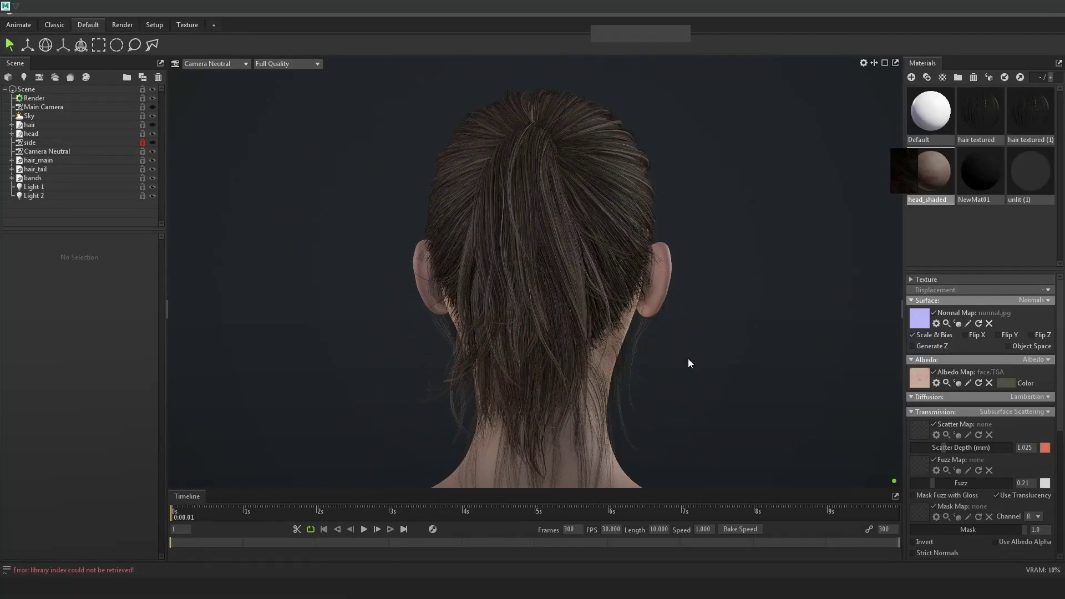
{"action": "left_click_drag", "start_coordinate": [1030, 172], "coordinate": [920, 225]}
{"action": "left_click_drag", "start_coordinate": [660, 277], "coordinate": [707, 195]}
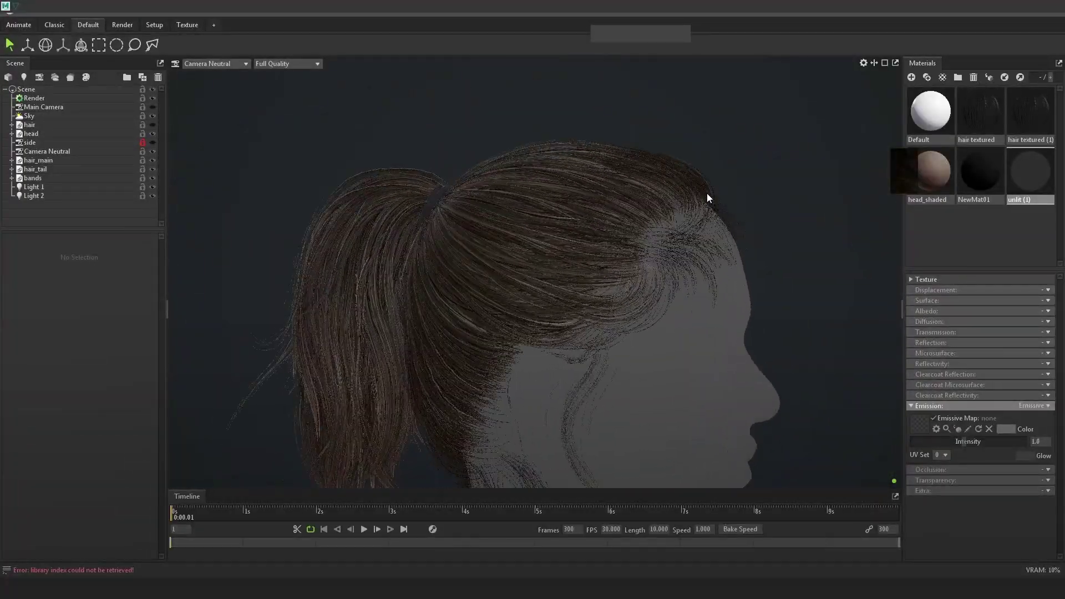
- Try Occlusion Strength 3.871 and Occlusion Size 0.02 in the render settings, and compare the hair with ambient occlusion off and on
{"action": "left_click", "coordinate": [52, 117]}
{"action": "left_click", "coordinate": [45, 99]}
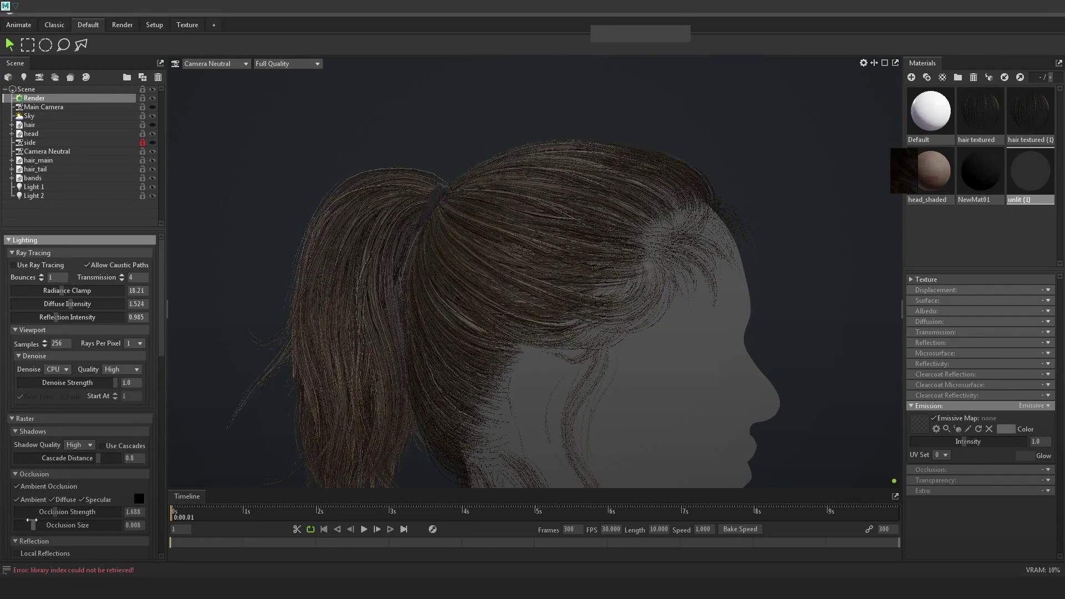
{"action": "mouse_move", "coordinate": [50, 509]}
{"action": "left_mouse_down"}
{"action": "mouse_move", "coordinate": [88, 511]}
{"action": "mouse_move", "coordinate": [29, 520]}
{"action": "mouse_move", "coordinate": [58, 512]}
{"action": "left_mouse_up"}
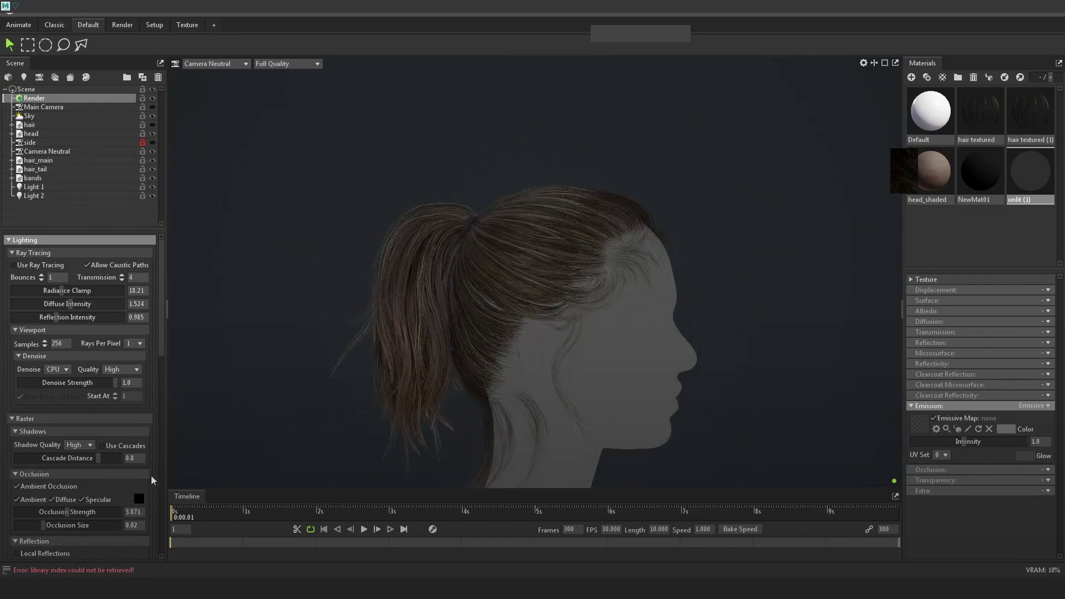
{"action": "left_click", "coordinate": [36, 484]}
{"action": "left_click", "coordinate": [36, 485]}
{"action": "left_click", "coordinate": [36, 485]}
{"action": "left_click", "coordinate": [36, 484]}
- Try Occlusion Strength 9.294 with Occlusion Size 0.002 on the side view of the hair
{"action": "mouse_move", "coordinate": [59, 512]}
{"action": "left_mouse_down"}
{"action": "mouse_move", "coordinate": [95, 512]}
{"action": "mouse_move", "coordinate": [15, 524]}
{"action": "mouse_move", "coordinate": [30, 522]}
{"action": "left_mouse_up"}
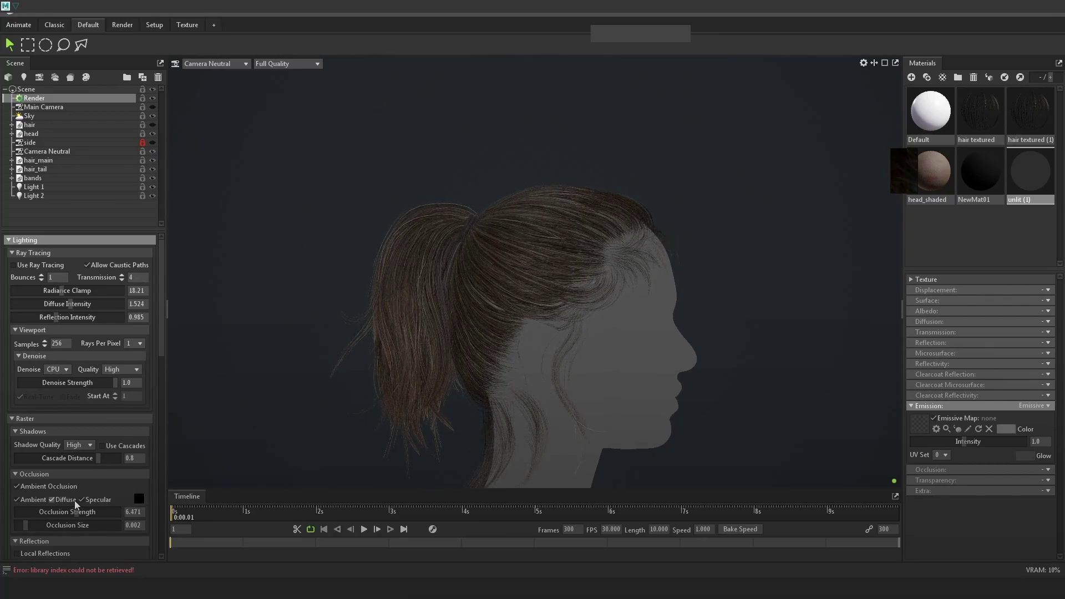
{"action": "left_click_drag", "start_coordinate": [69, 511], "coordinate": [70, 511]}
{"action": "scroll", "coordinate": [480, 294], "scroll_direction": "up", "scroll_amount": 3}
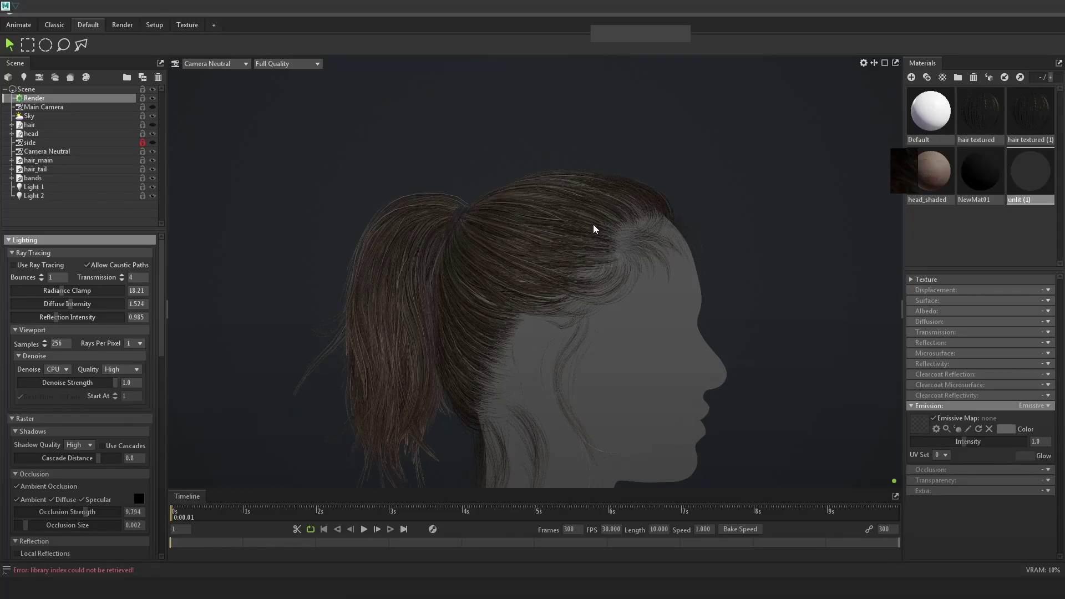
- Try Occlusion Strength 6.652, comparing Occlusion Size 0.007 and 0.002 on the hair
{"action": "left_click_drag", "start_coordinate": [41, 525], "coordinate": [31, 525]}
{"action": "left_click_drag", "start_coordinate": [92, 515], "coordinate": [67, 511]}
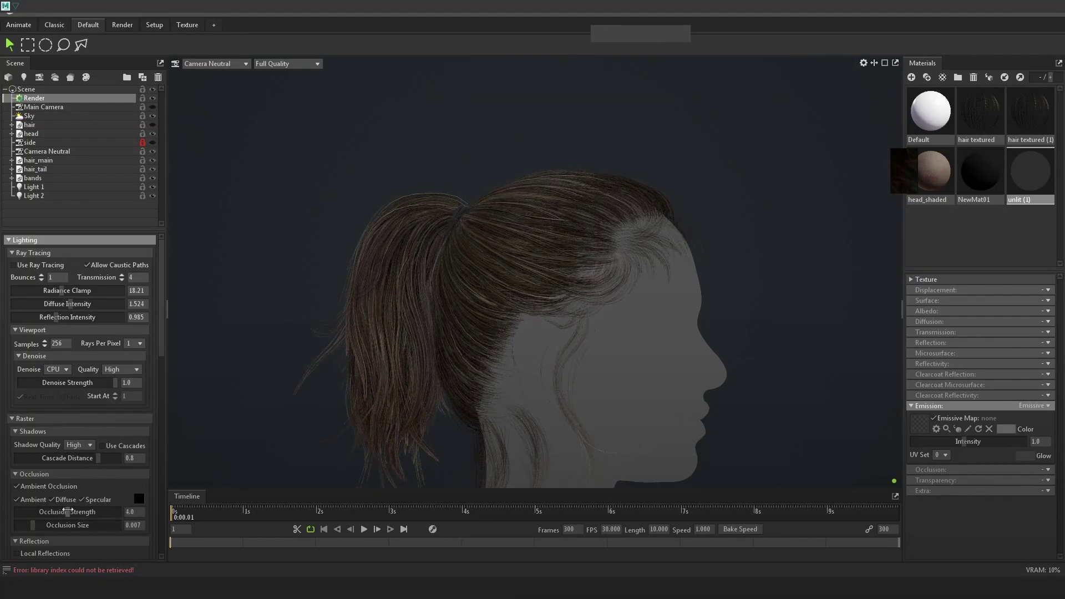
{"action": "left_click_drag", "start_coordinate": [68, 510], "coordinate": [77, 511]}
{"action": "scroll", "coordinate": [682, 318], "scroll_direction": "down", "scroll_amount": 3}
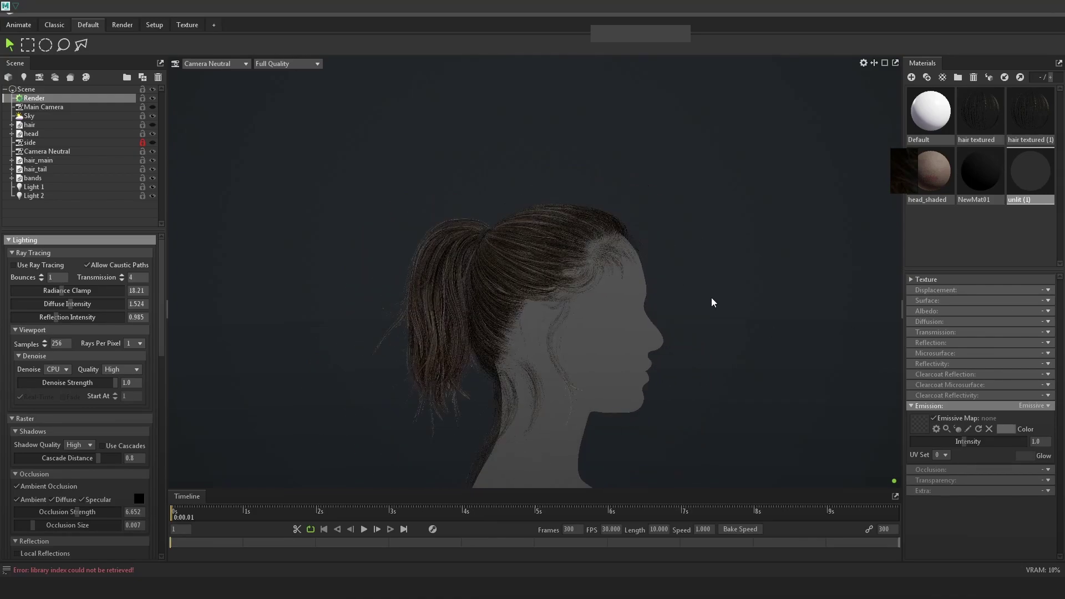
{"action": "left_click_drag", "start_coordinate": [725, 309], "coordinate": [754, 301]}
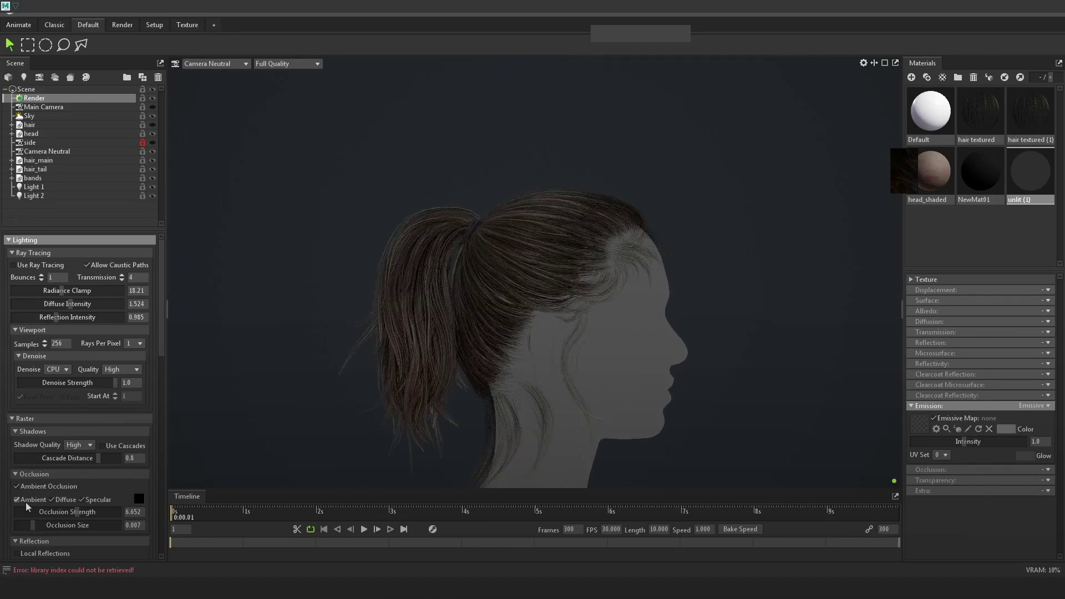
{"action": "left_click_drag", "start_coordinate": [70, 528], "coordinate": [24, 525]}
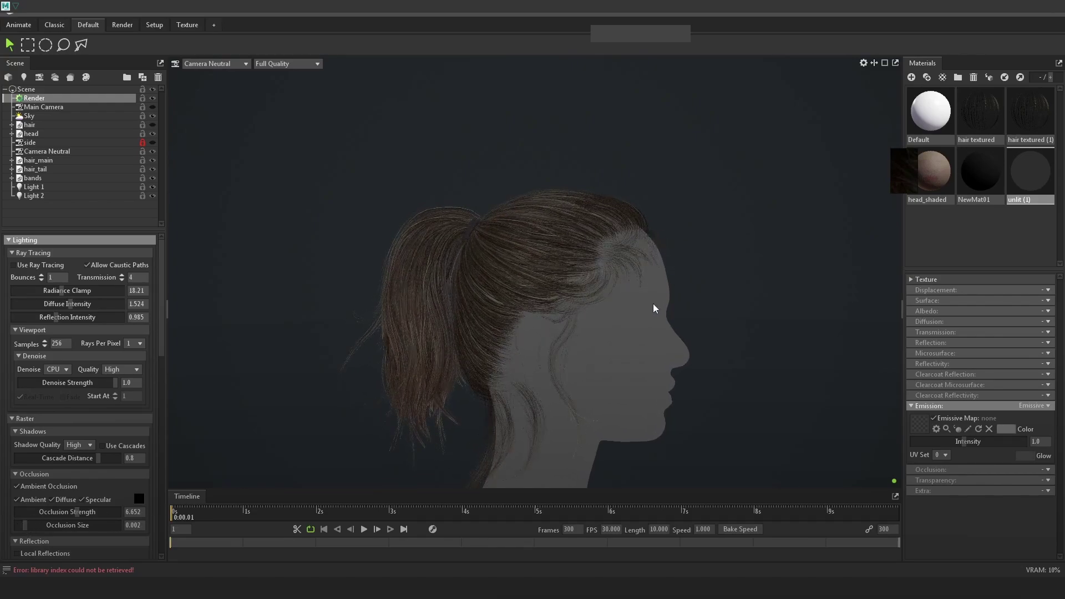
- Undo all the ambient occlusion strength and size changes while viewing the opposite side of the head
{"action": "left_click_drag", "start_coordinate": [580, 338], "coordinate": [461, 342]}
{"action": "key", "text": "ctrl+z"}
{"action": "key", "text": "ctrl+z"}
{"action": "key", "text": "ctrl+y"}
{"action": "key", "text": "ctrl+z"}
{"action": "key", "text": "ctrl+z"}
{"action": "key", "text": "ctrl+z"}
{"action": "key", "text": "ctrl+z"}
{"action": "key", "text": "ctrl+z"}
{"action": "key", "text": "ctrl+z"}
{"action": "key", "text": "ctrl+z"}
{"action": "key", "text": "ctrl+z"}
{"action": "key", "text": "ctrl+z"}
{"action": "key", "text": "ctrl+z"}
{"action": "key", "text": "ctrl+z"}
{"action": "key", "text": "ctrl+z"}
{"action": "key", "text": "ctrl+z"}
{"action": "key", "text": "ctrl+z"}
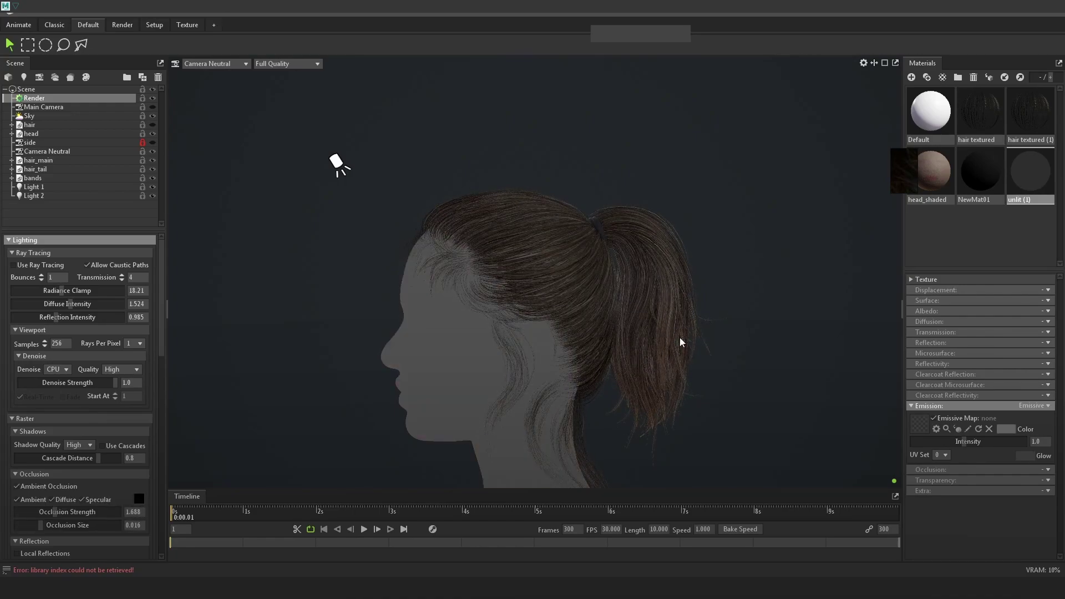
- Set Occlusion Strength to 2.832 and change the ambient occlusion colour from black to a dark red
{"action": "left_click_drag", "start_coordinate": [753, 332], "coordinate": [733, 332], "text": "shift"}
{"action": "left_click_drag", "start_coordinate": [523, 317], "coordinate": [777, 325]}
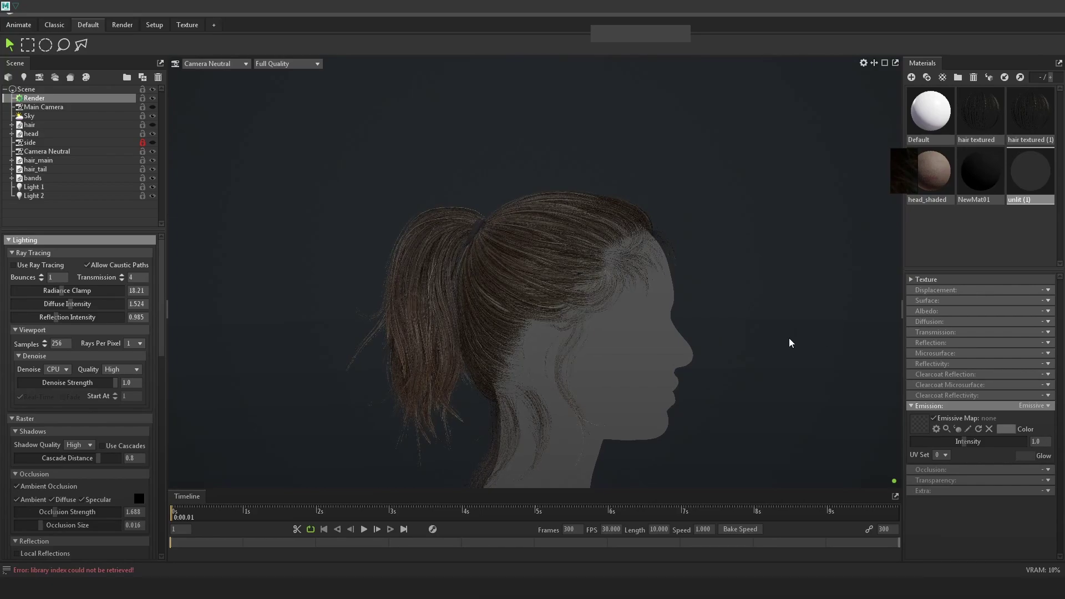
{"action": "left_click_drag", "start_coordinate": [60, 511], "coordinate": [61, 511]}
{"action": "left_click", "coordinate": [139, 498]}
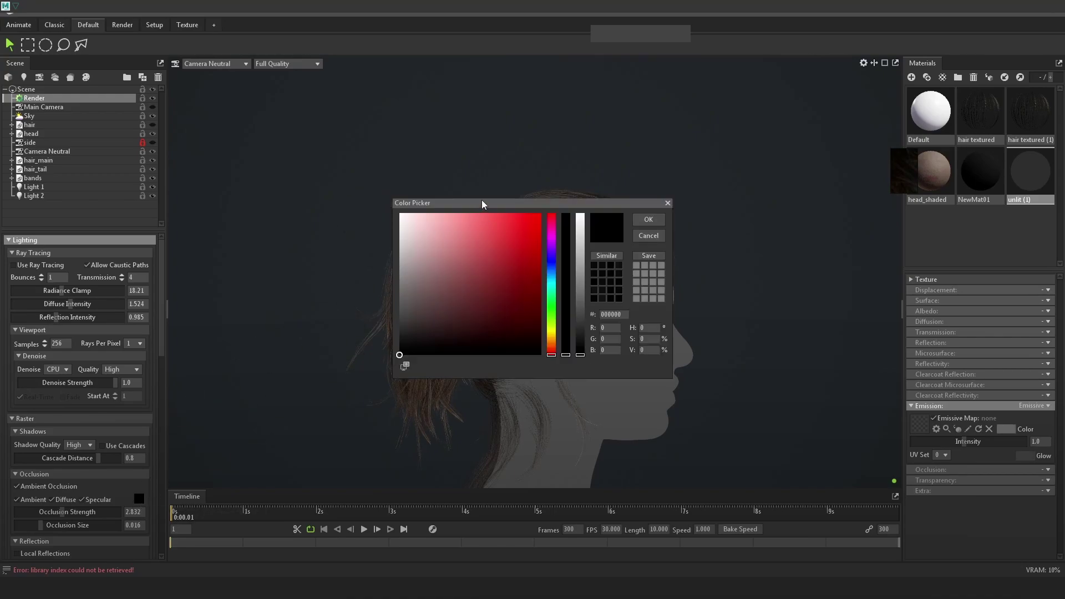
{"action": "left_click_drag", "start_coordinate": [482, 205], "coordinate": [664, 216]}
{"action": "left_click_drag", "start_coordinate": [660, 287], "coordinate": [649, 259]}
{"action": "left_click_drag", "start_coordinate": [733, 320], "coordinate": [731, 361]}
{"action": "mouse_move", "coordinate": [673, 335]}
{"action": "left_mouse_down"}
{"action": "mouse_move", "coordinate": [604, 281]}
{"action": "mouse_move", "coordinate": [597, 315]}
{"action": "mouse_move", "coordinate": [624, 315]}
{"action": "mouse_move", "coordinate": [623, 333]}
{"action": "left_mouse_up"}
{"action": "left_click", "coordinate": [820, 232]}
- Adjust the dark red ambient occlusion colour and set Occlusion Strength to 4.267
{"action": "mouse_move", "coordinate": [63, 512]}
{"action": "left_mouse_down"}
{"action": "mouse_move", "coordinate": [107, 510]}
{"action": "mouse_move", "coordinate": [79, 511]}
{"action": "left_mouse_up"}
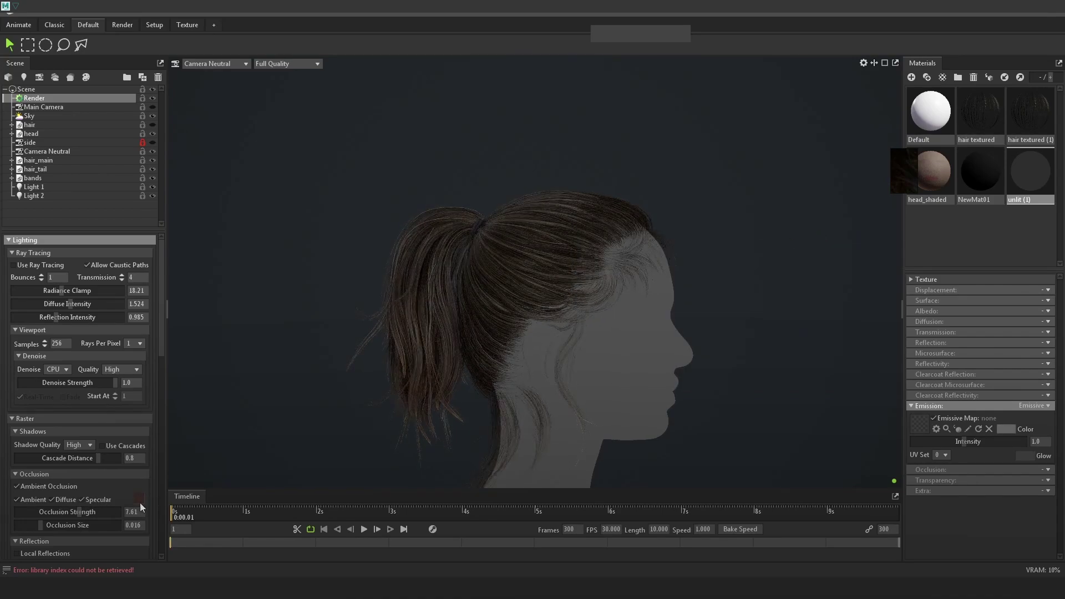
{"action": "left_click", "coordinate": [139, 498]}
{"action": "left_click_drag", "start_coordinate": [621, 285], "coordinate": [622, 317]}
{"action": "left_click", "coordinate": [831, 228]}
{"action": "left_click_drag", "start_coordinate": [86, 514], "coordinate": [67, 512]}
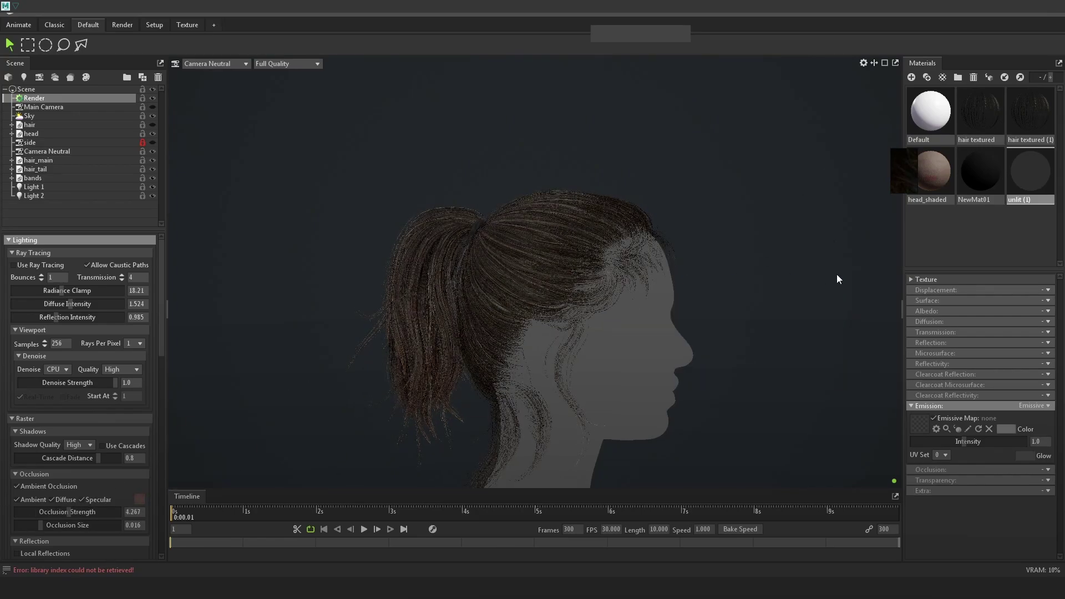
{"action": "scroll", "coordinate": [758, 365], "scroll_direction": "down", "scroll_amount": 3}
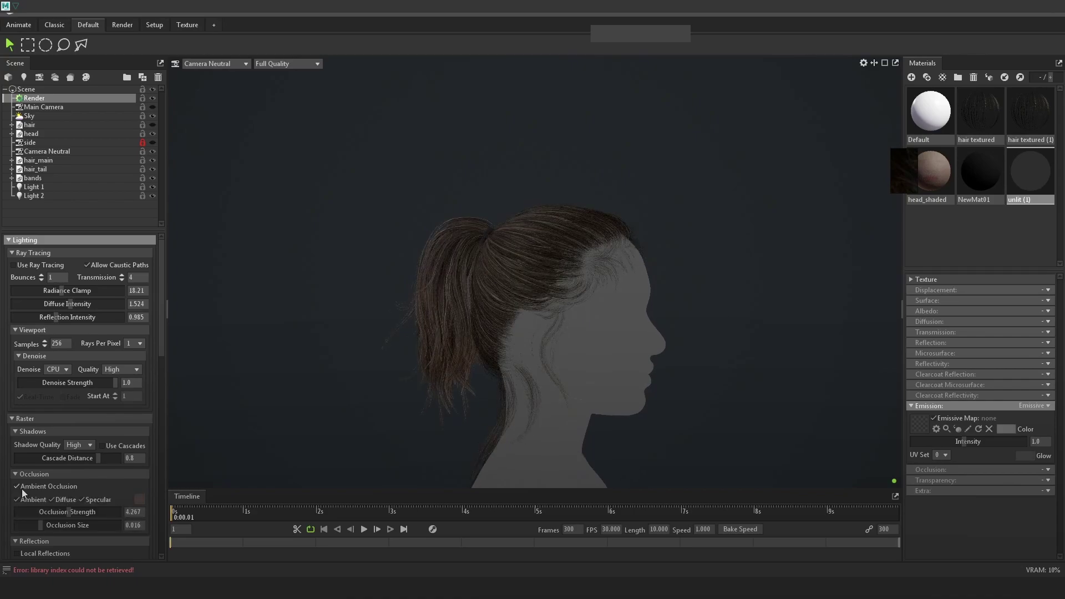
- Set the Sky light's brightness to 5.132 and rotate it to 93.5
{"action": "scroll", "coordinate": [480, 285], "scroll_direction": "up", "scroll_amount": 2}
{"action": "left_click", "coordinate": [29, 116]}
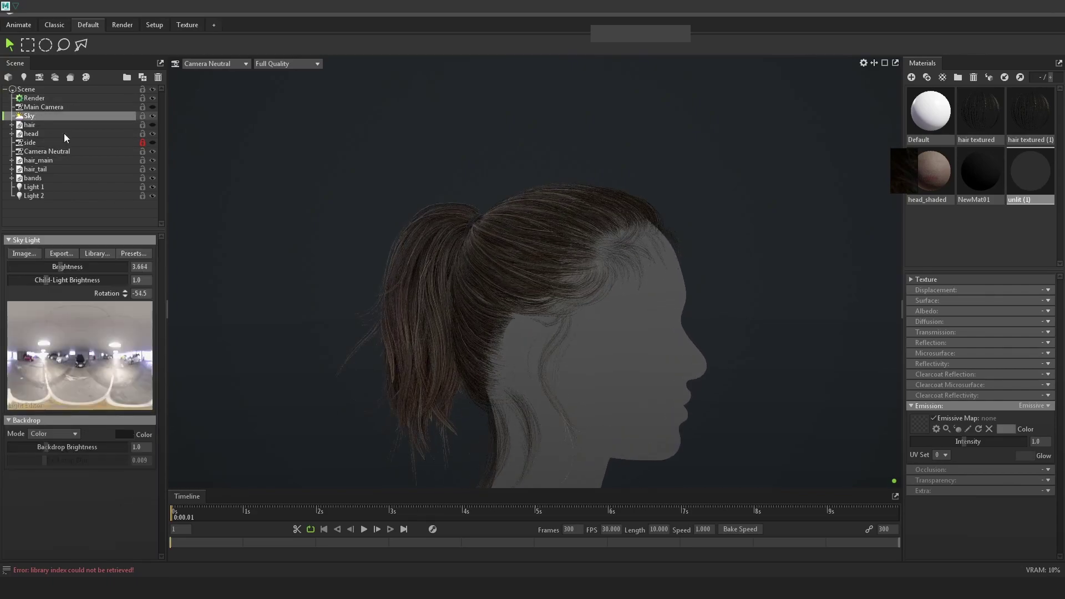
{"action": "left_click_drag", "start_coordinate": [63, 267], "coordinate": [65, 266]}
{"action": "left_click_drag", "start_coordinate": [390, 277], "coordinate": [754, 277], "text": "shift"}
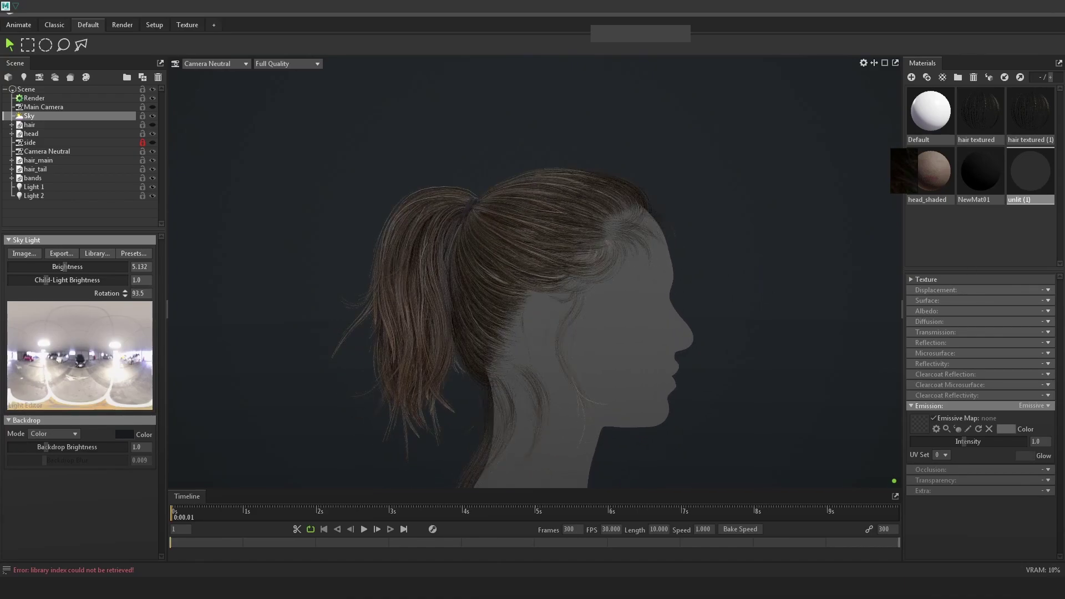
{"action": "right_click", "coordinate": [558, 192]}
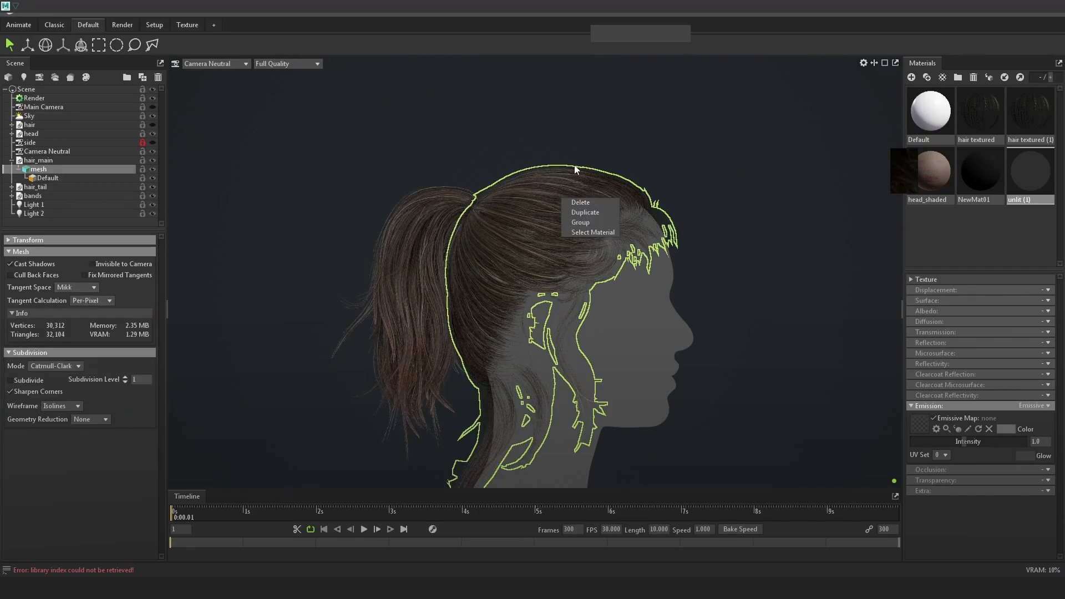
{"action": "left_click", "coordinate": [659, 135]}
{"action": "scroll", "coordinate": [548, 124], "scroll_direction": "up", "scroll_amount": 2}
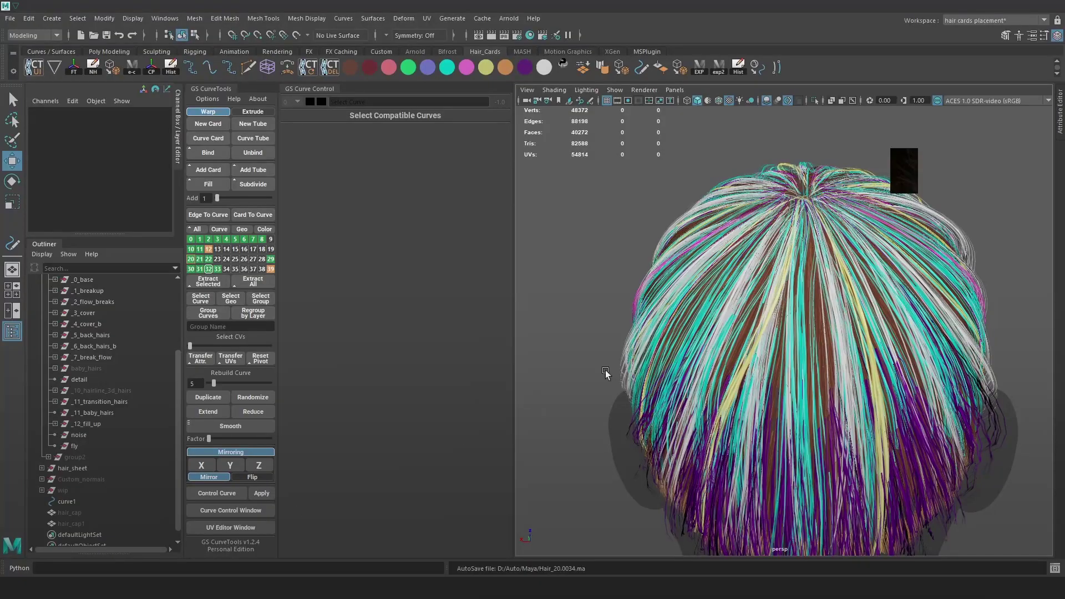
- Switch back to Maya and turn on curve display for hair card layers 0 to 8, 10 and 11
{"action": "left_click_drag", "start_coordinate": [804, 328], "coordinate": [744, 315], "text": "alt"}
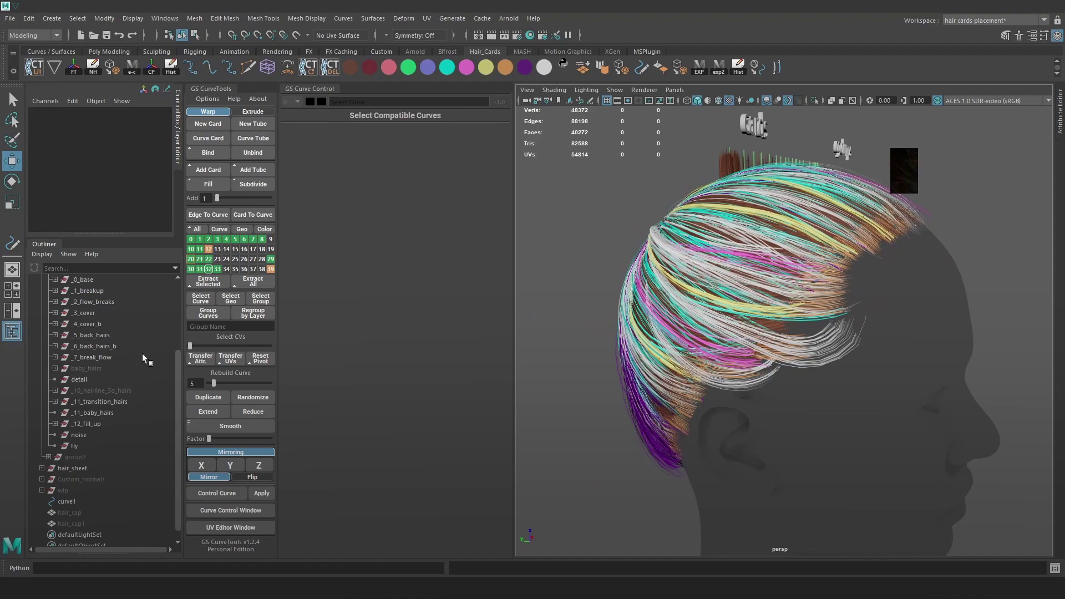
{"action": "left_click", "coordinate": [191, 249]}
{"action": "left_click", "coordinate": [216, 239]}
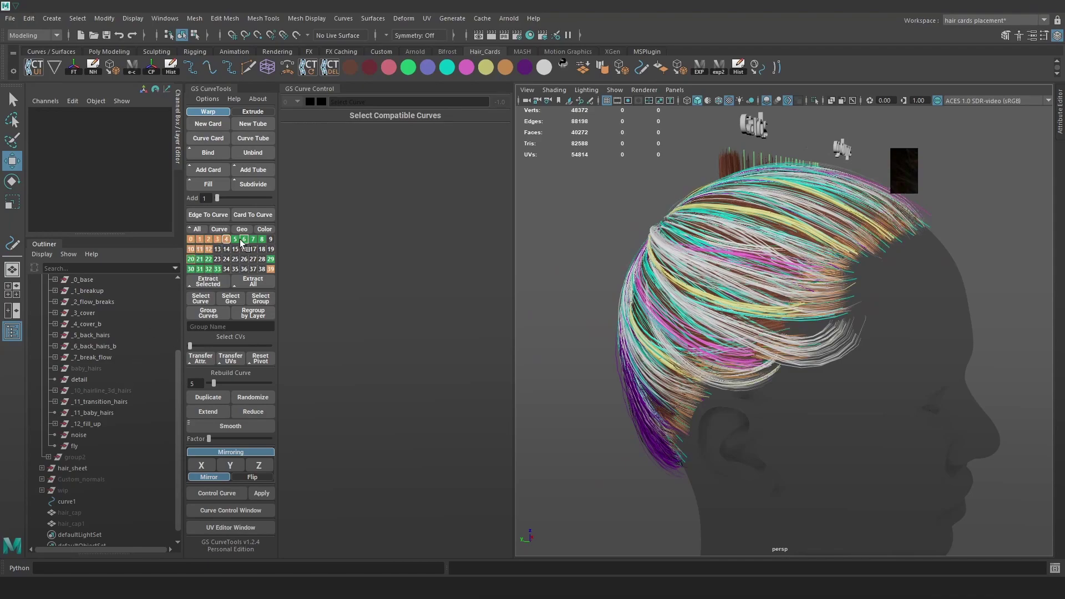
{"action": "left_click", "coordinate": [261, 239]}
- Isolate the Main hair group in the viewport and hide the hair_sheet group
{"action": "scroll", "coordinate": [103, 377], "scroll_direction": "up", "scroll_amount": 3}
{"action": "left_click", "coordinate": [73, 357]}
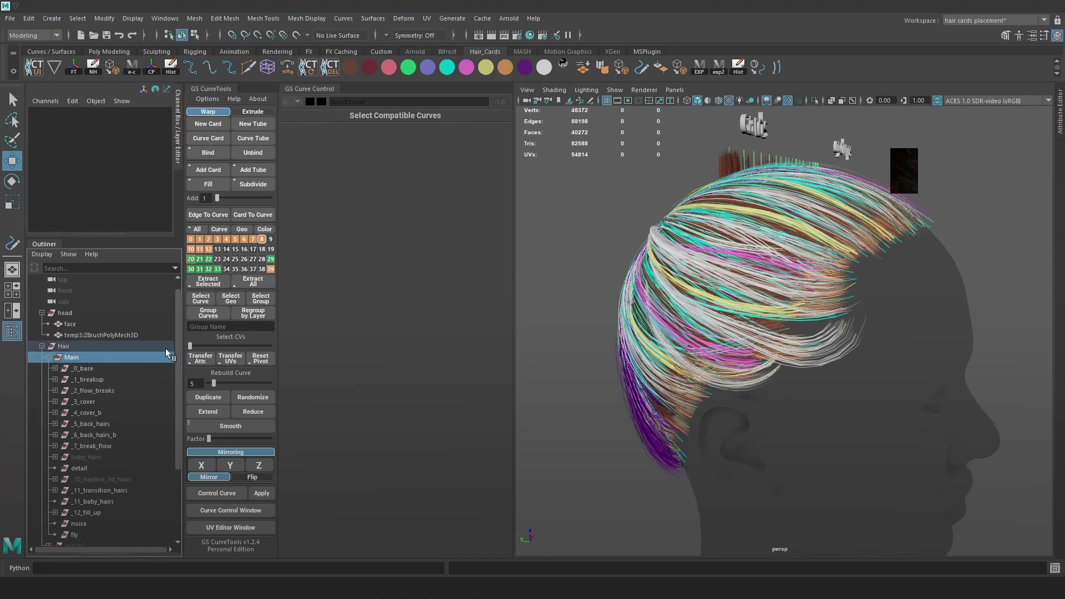
{"action": "key", "text": "f"}
{"action": "left_click", "coordinate": [814, 100]}
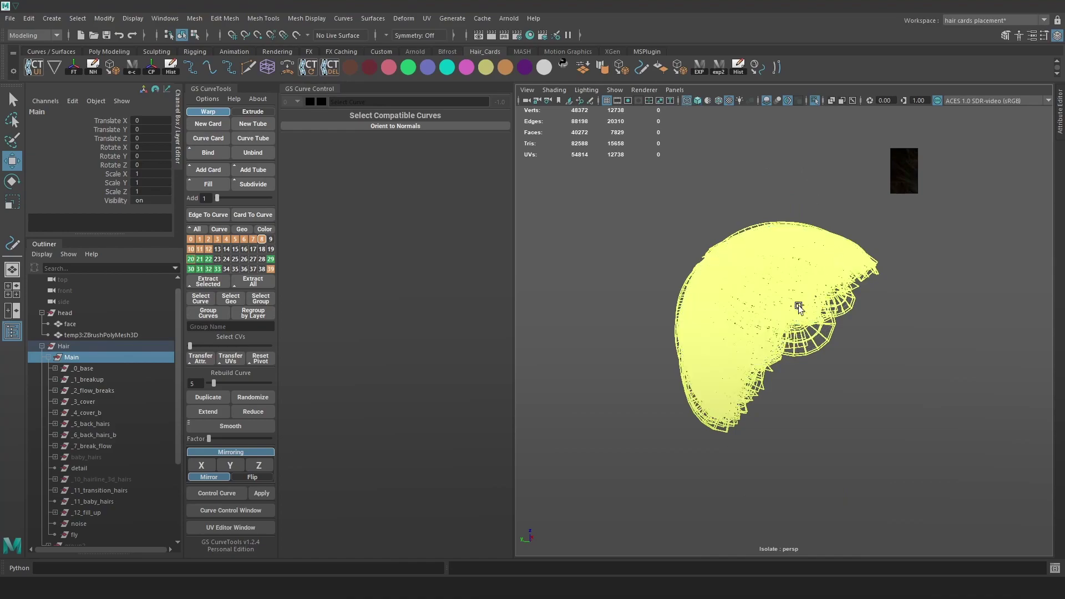
{"action": "scroll", "coordinate": [98, 380], "scroll_direction": "down", "scroll_amount": 4}
{"action": "left_click", "coordinate": [83, 447]}
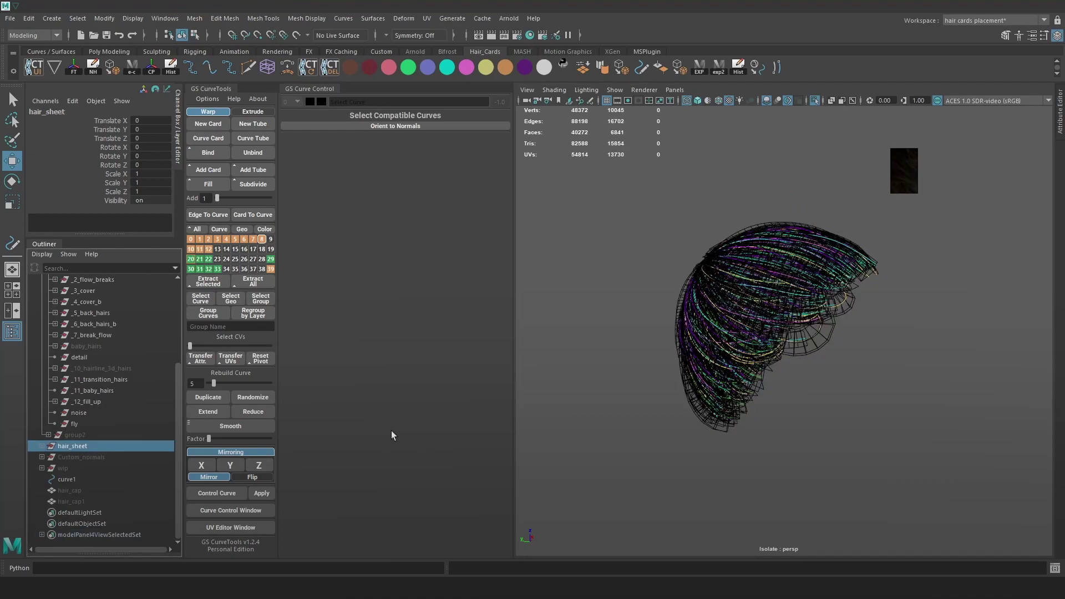
{"action": "key", "text": "ctrl+h"}
- Select all the isolated hair curves and save the scene as Hair_21.ma in D:\Trigon\01_Projects\Hair_tutorial\Maya
{"action": "left_click_drag", "start_coordinate": [897, 223], "coordinate": [625, 433]}
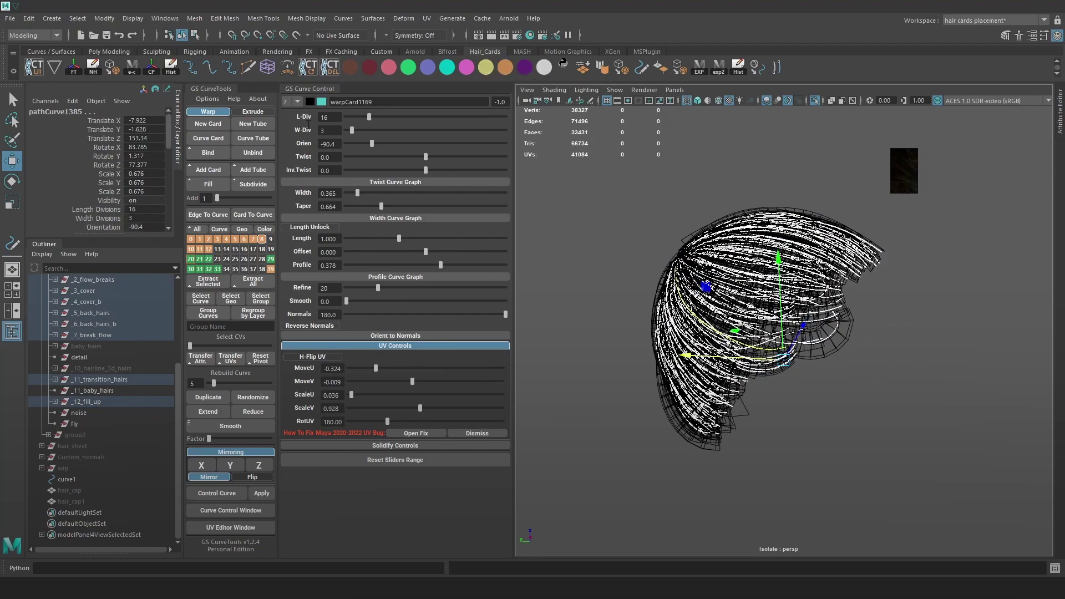
{"action": "left_click", "coordinate": [10, 18]}
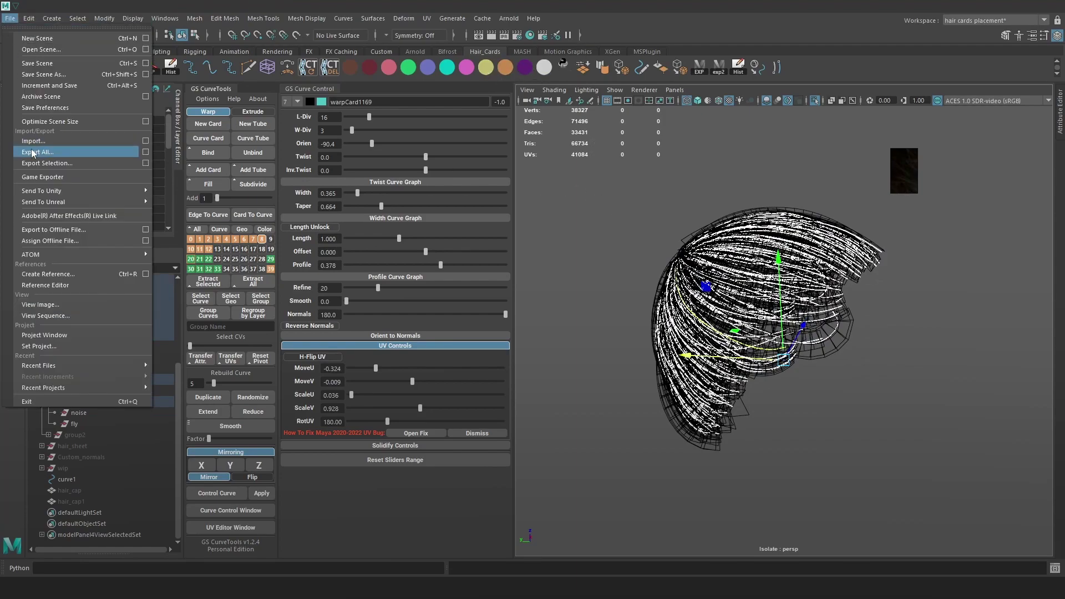
{"action": "left_click", "coordinate": [45, 74]}
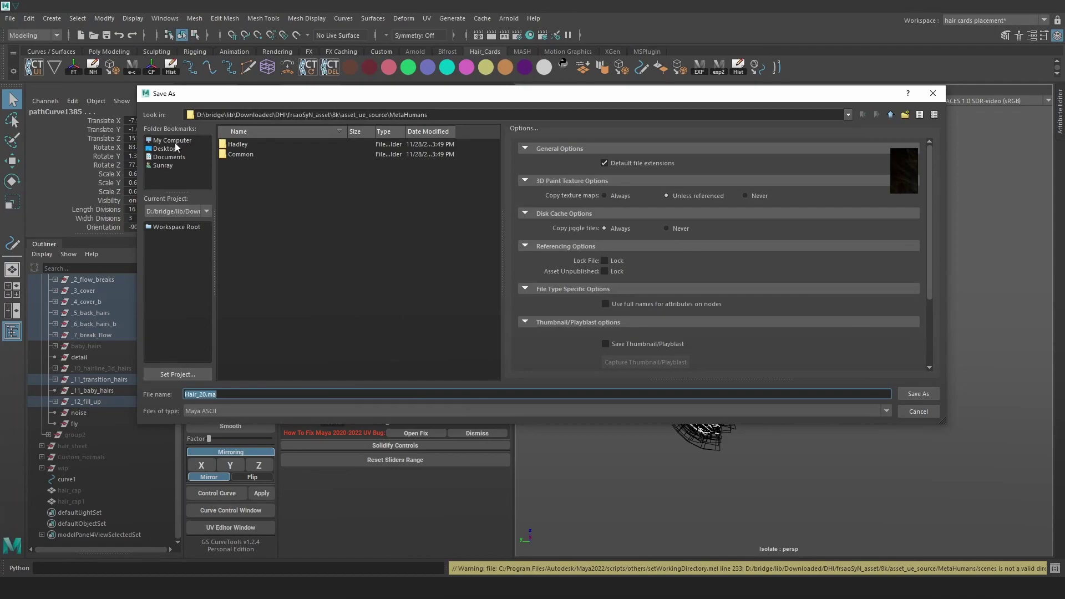
{"action": "left_click", "coordinate": [175, 142]}
{"action": "double_click", "coordinate": [252, 154]}
{"action": "left_click", "coordinate": [239, 214]}
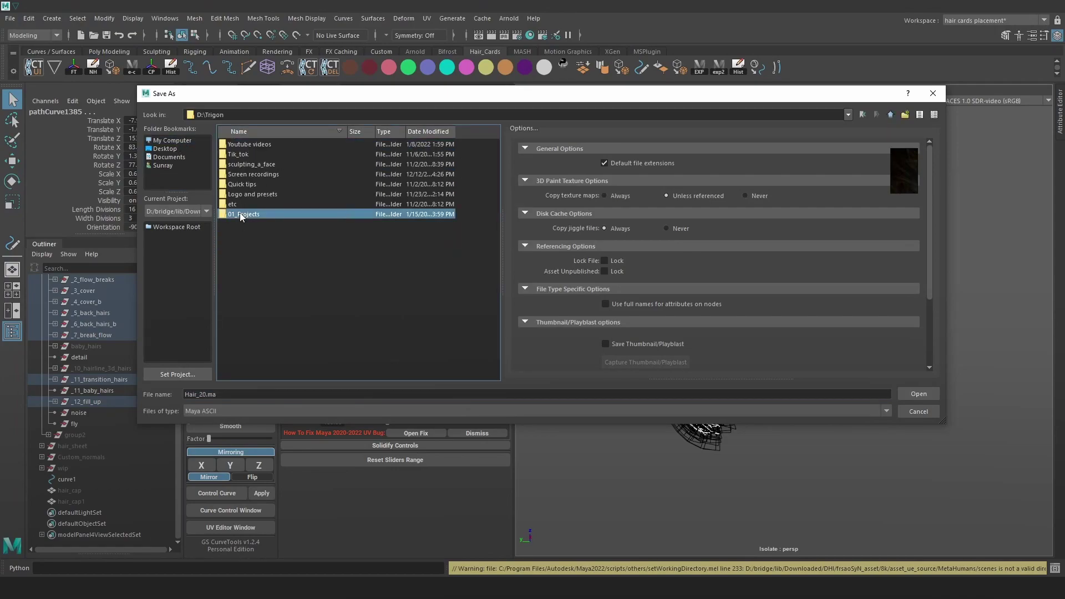
{"action": "double_click", "coordinate": [241, 214]}
{"action": "double_click", "coordinate": [247, 274]}
{"action": "double_click", "coordinate": [241, 174]}
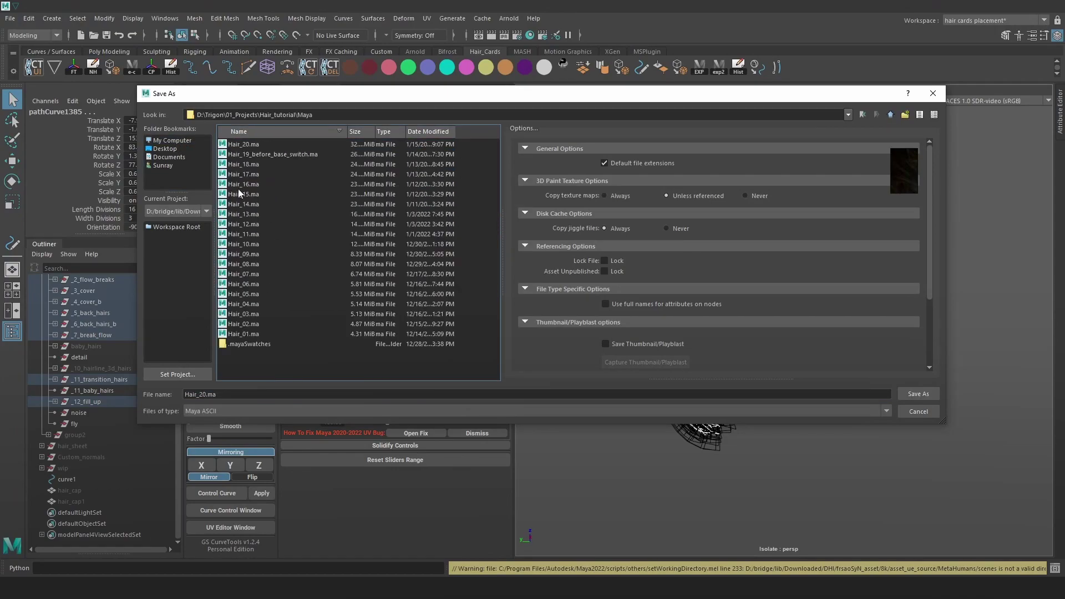
{"action": "left_click", "coordinate": [206, 394]}
{"action": "key", "text": "BackSpace"}
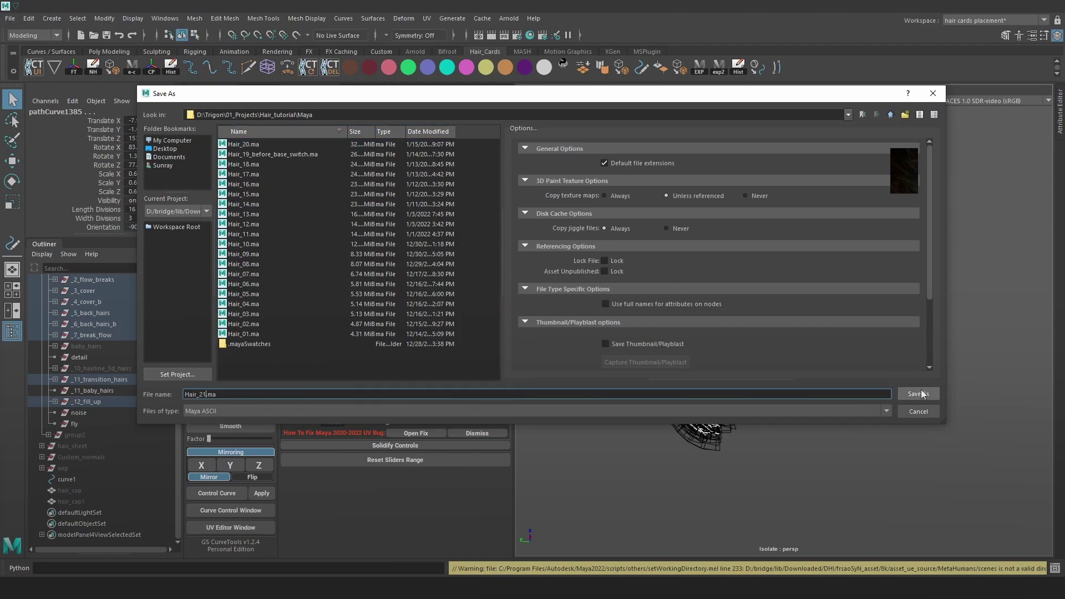
{"action": "left_click", "coordinate": [920, 393]}
- Clear the selection, switch the Main hair layers from curve display back to card geometry, and turn off viewport isolation
{"action": "left_click_drag", "start_coordinate": [799, 383], "coordinate": [569, 158], "text": "alt"}
{"action": "left_click", "coordinate": [922, 441]}
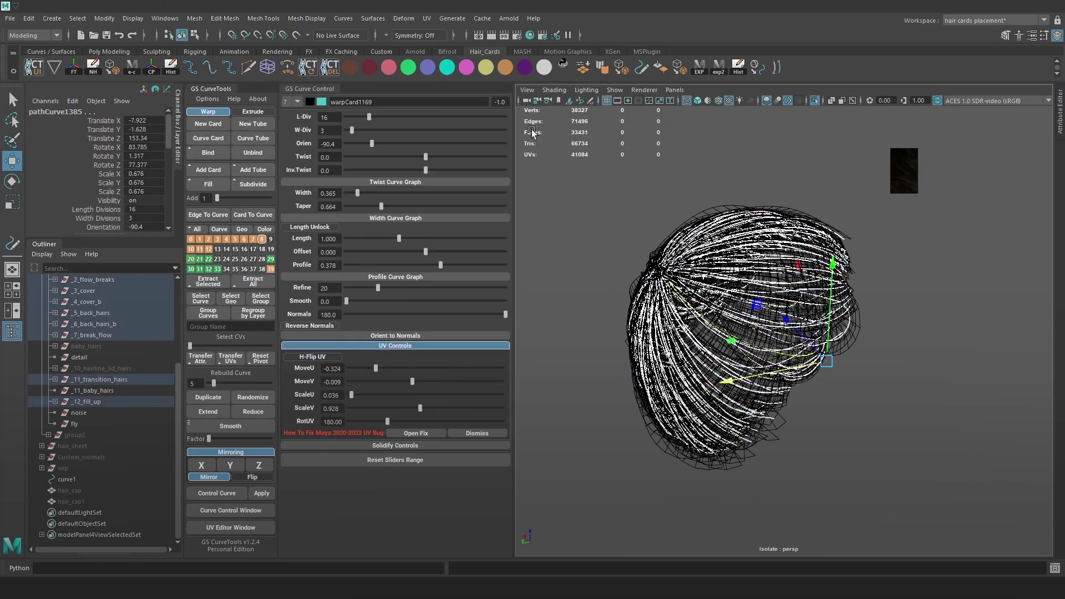
{"action": "left_click", "coordinate": [914, 302]}
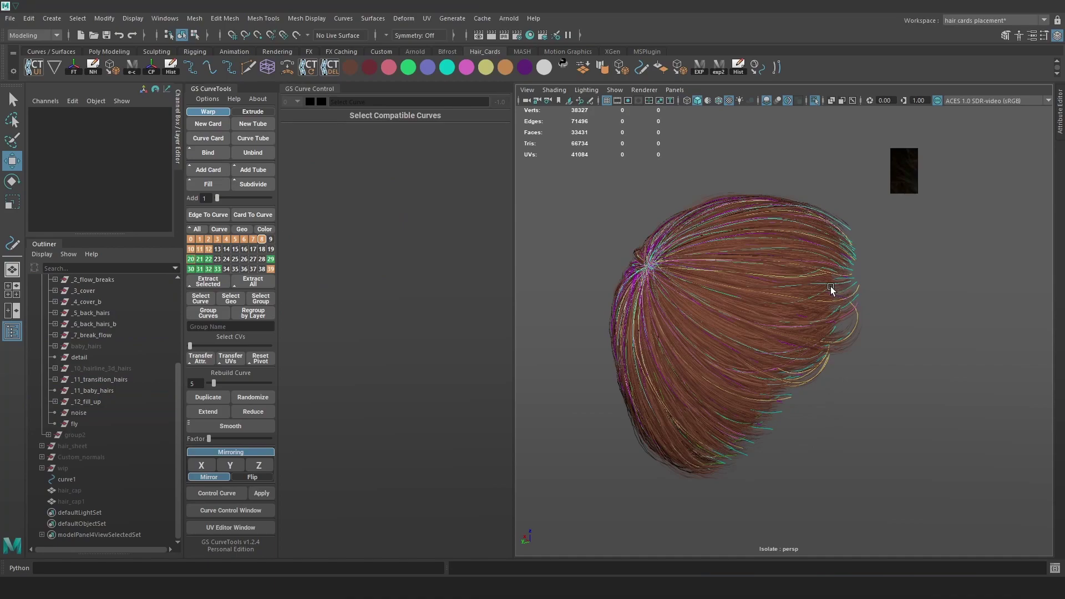
{"action": "right_click_drag", "start_coordinate": [210, 251], "coordinate": [160, 253]}
{"action": "left_click_drag", "start_coordinate": [799, 284], "coordinate": [837, 85], "text": "alt"}
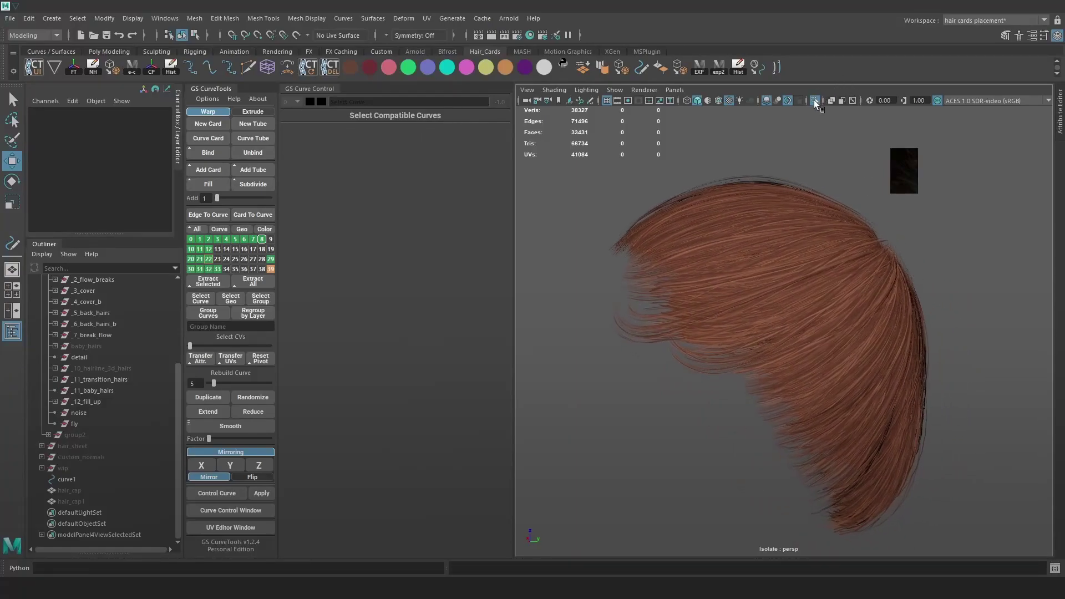
{"action": "left_click", "coordinate": [813, 101]}
{"action": "left_click_drag", "start_coordinate": [870, 255], "coordinate": [783, 316], "text": "alt"}
{"action": "scroll", "coordinate": [807, 286], "scroll_direction": "up", "scroll_amount": 3}
{"action": "right_click_drag", "start_coordinate": [783, 317], "coordinate": [719, 215], "text": "alt"}
{"action": "left_click_drag", "start_coordinate": [720, 215], "coordinate": [695, 258], "text": "alt"}
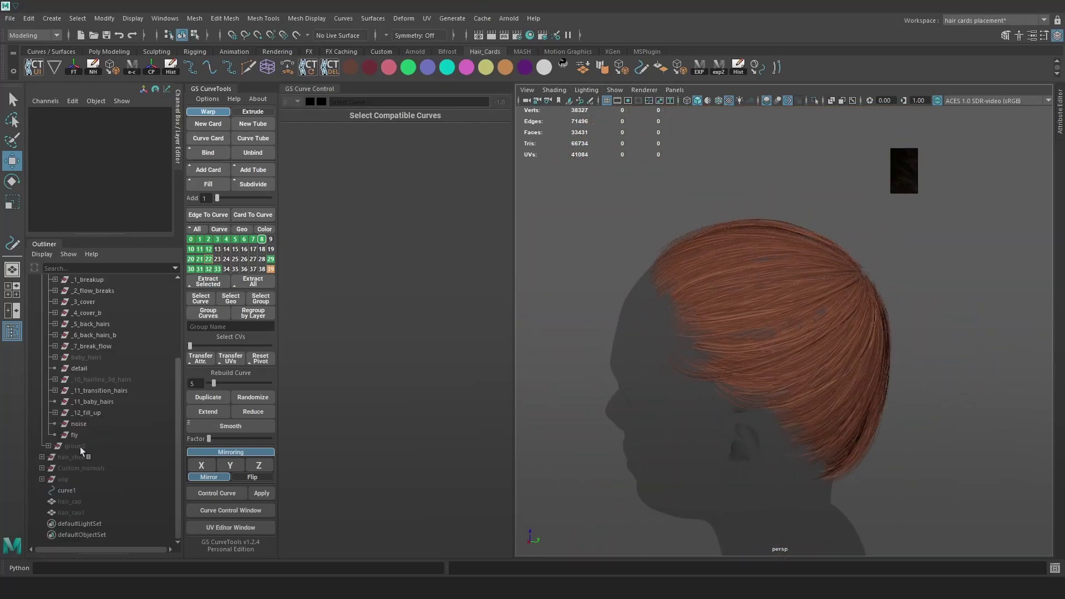
- Move the Tail group out of the hidden group2 so it sits directly under the Hair group
{"action": "scroll", "coordinate": [86, 413], "scroll_direction": "up", "scroll_amount": 4}
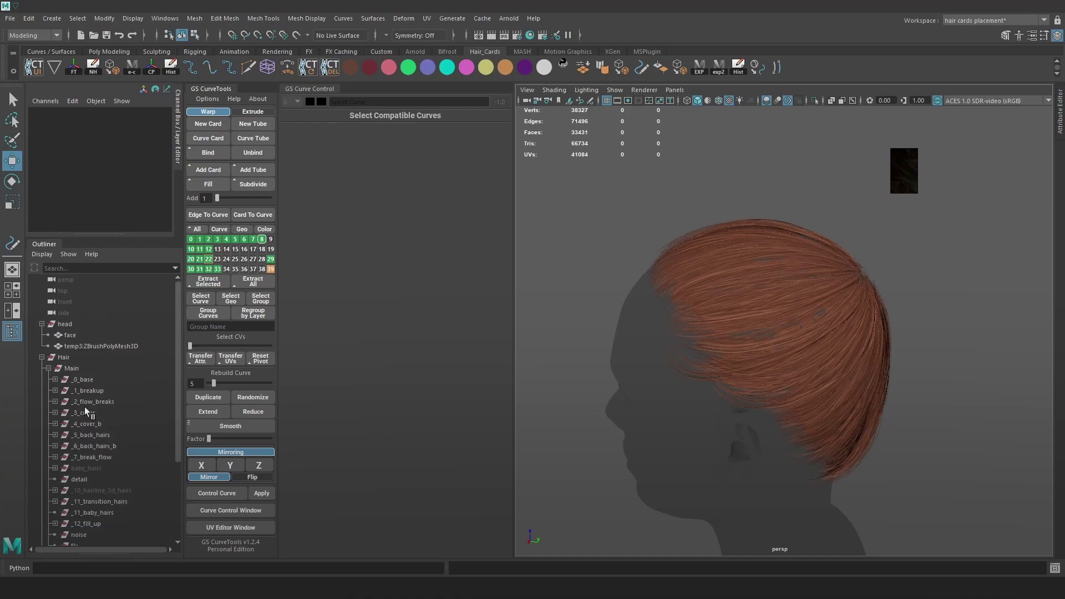
{"action": "left_click", "coordinate": [48, 368]}
{"action": "left_click", "coordinate": [82, 379]}
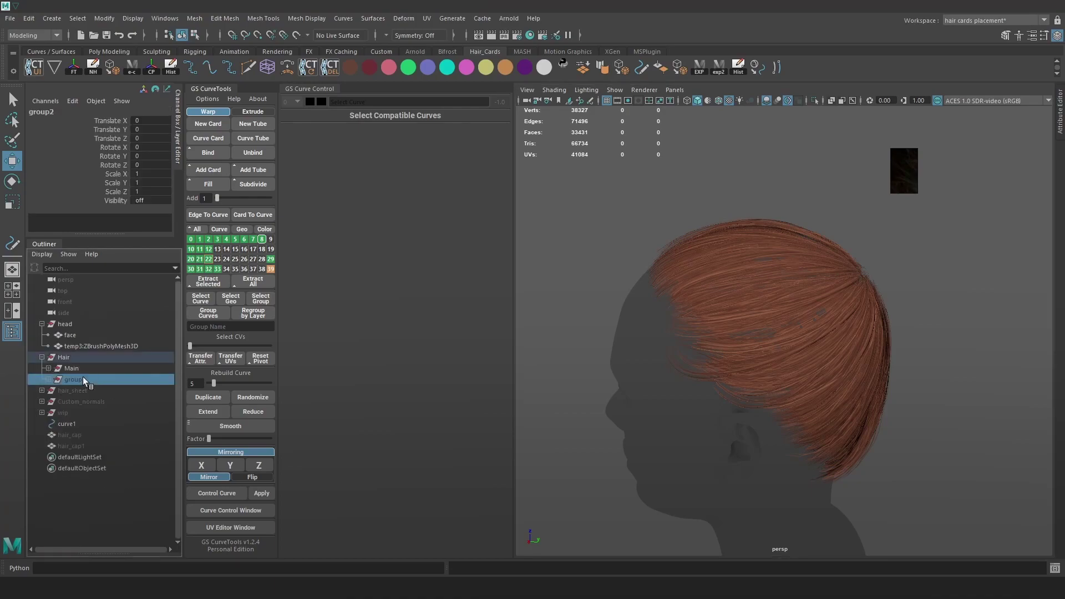
{"action": "left_click", "coordinate": [48, 380]}
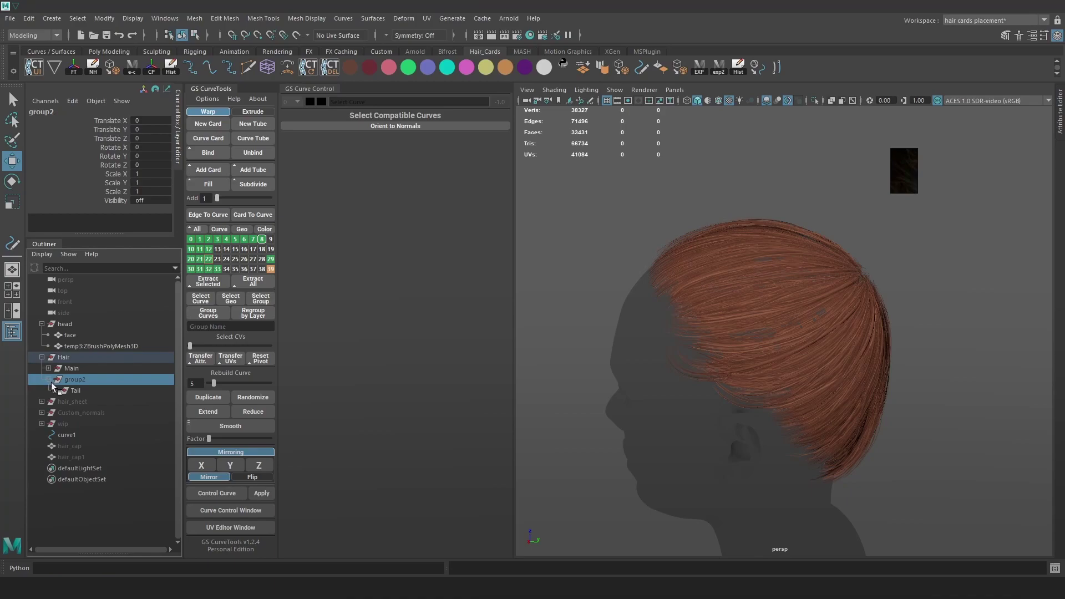
{"action": "left_click", "coordinate": [82, 391]}
{"action": "left_click_drag", "start_coordinate": [81, 391], "coordinate": [88, 376]}
{"action": "middle_click_drag", "start_coordinate": [95, 394], "coordinate": [62, 379]}
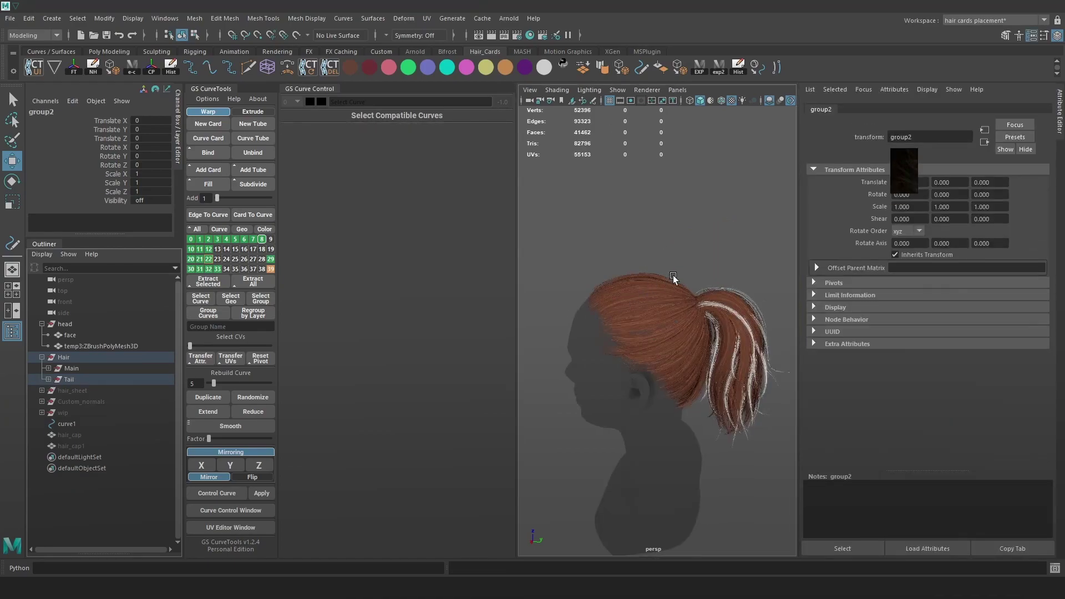
- Close the Attribute Editor and delete the leftover group2 from inside the Tail group
{"action": "scroll", "coordinate": [670, 278], "scroll_direction": "up", "scroll_amount": 2}
{"action": "left_click", "coordinate": [1060, 111]}
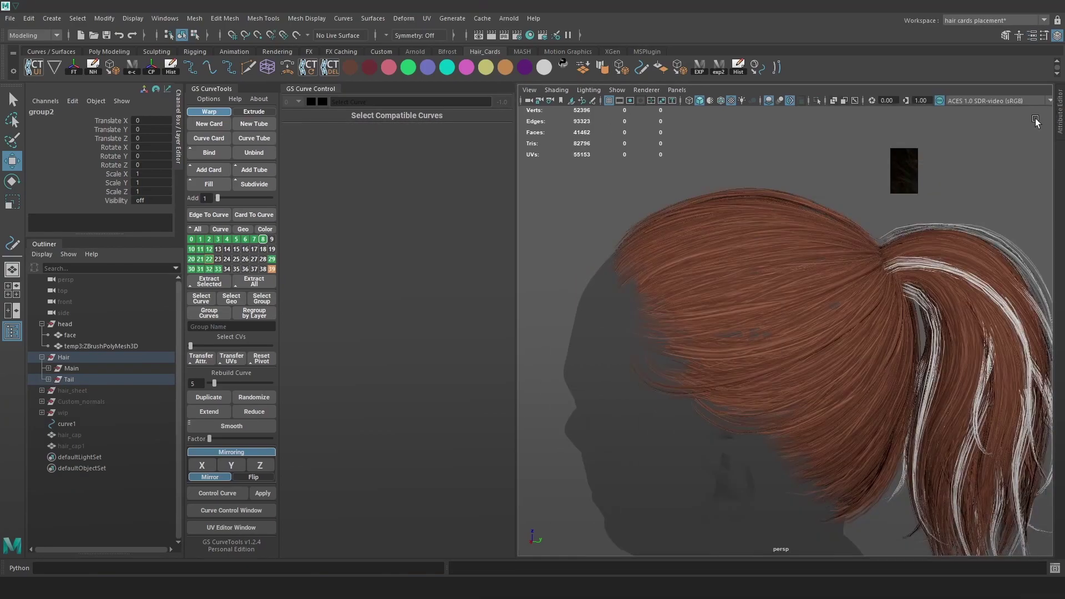
{"action": "left_click", "coordinate": [49, 379]}
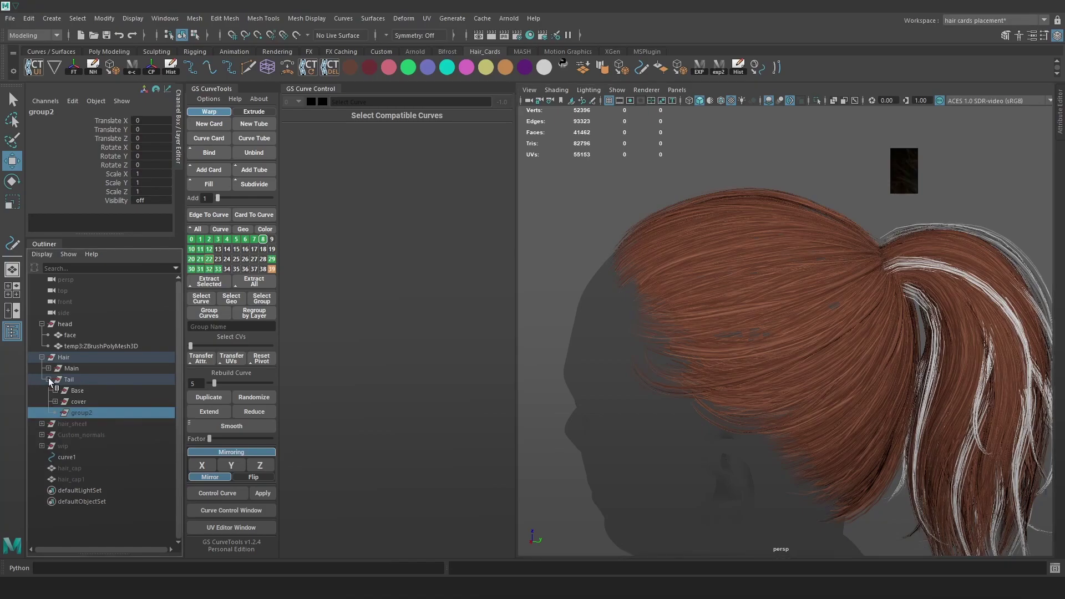
{"action": "key", "text": "Delete"}
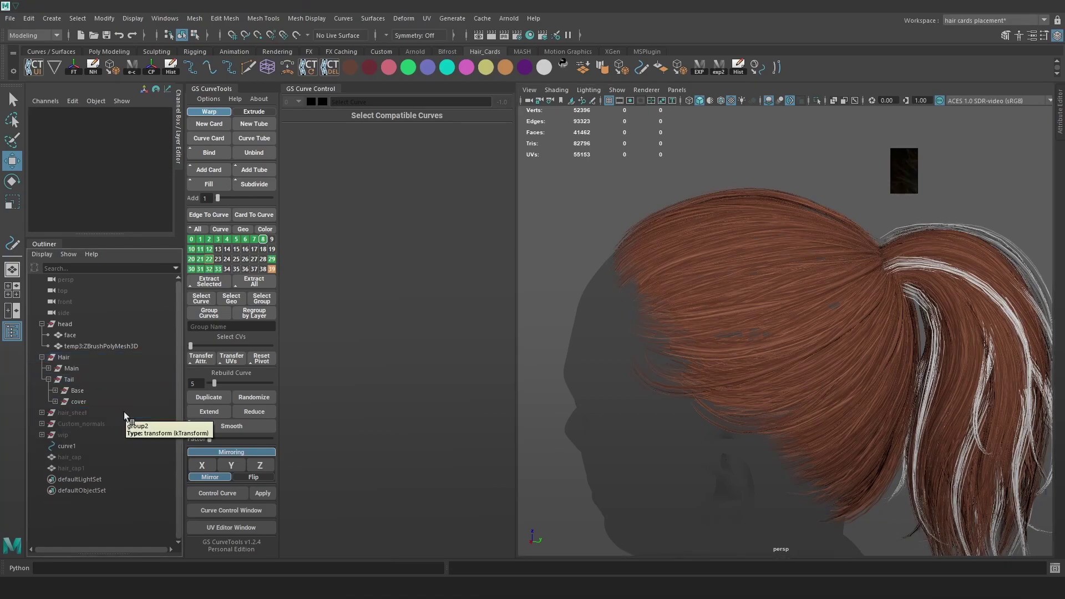
- Show layer 33's curves, select the white ponytail spike cards, assign them the reddish-brown hair material and return the layer to geometry display
{"action": "left_click_drag", "start_coordinate": [860, 301], "coordinate": [646, 324], "text": "alt"}
{"action": "left_click", "coordinate": [55, 401]}
{"action": "left_click", "coordinate": [218, 269]}
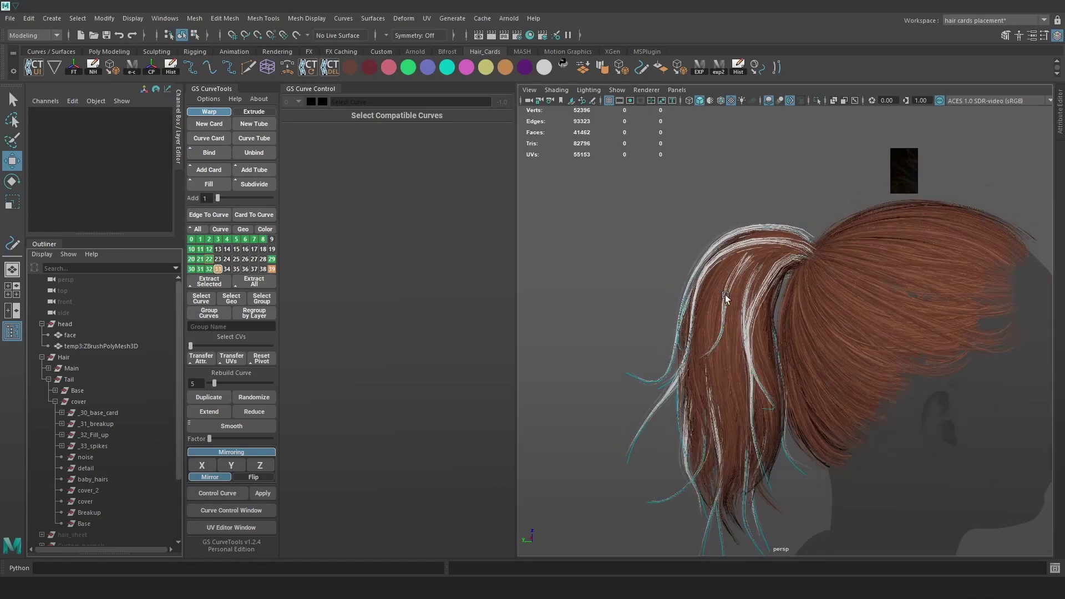
{"action": "key", "text": "4"}
{"action": "left_click_drag", "start_coordinate": [632, 251], "coordinate": [905, 457]}
{"action": "scroll", "coordinate": [797, 356], "scroll_direction": "up", "scroll_amount": 3}
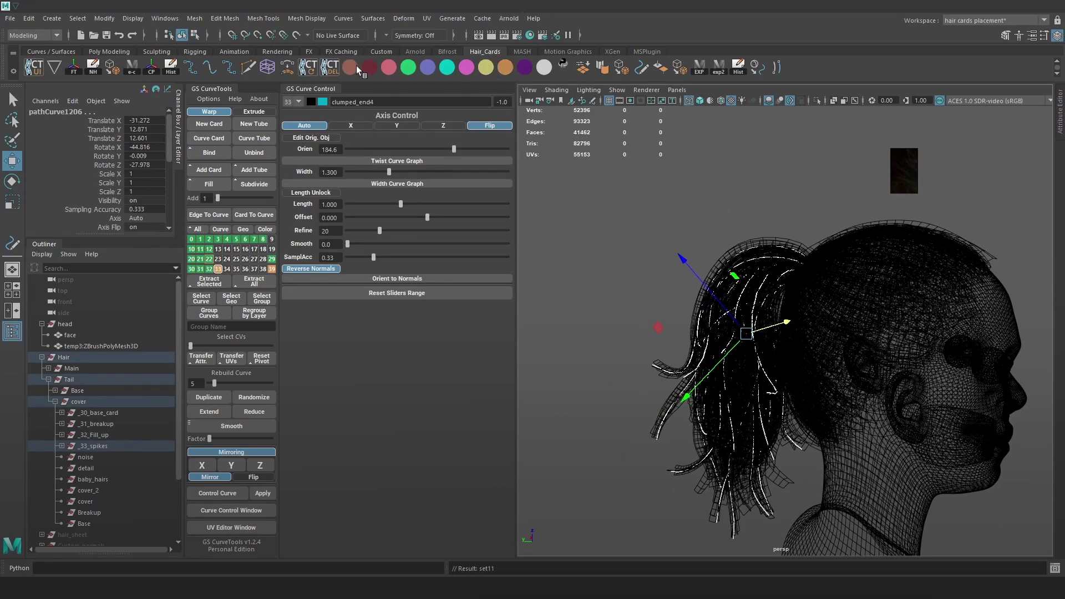
{"action": "key", "text": "5"}
{"action": "left_click", "coordinate": [668, 253]}
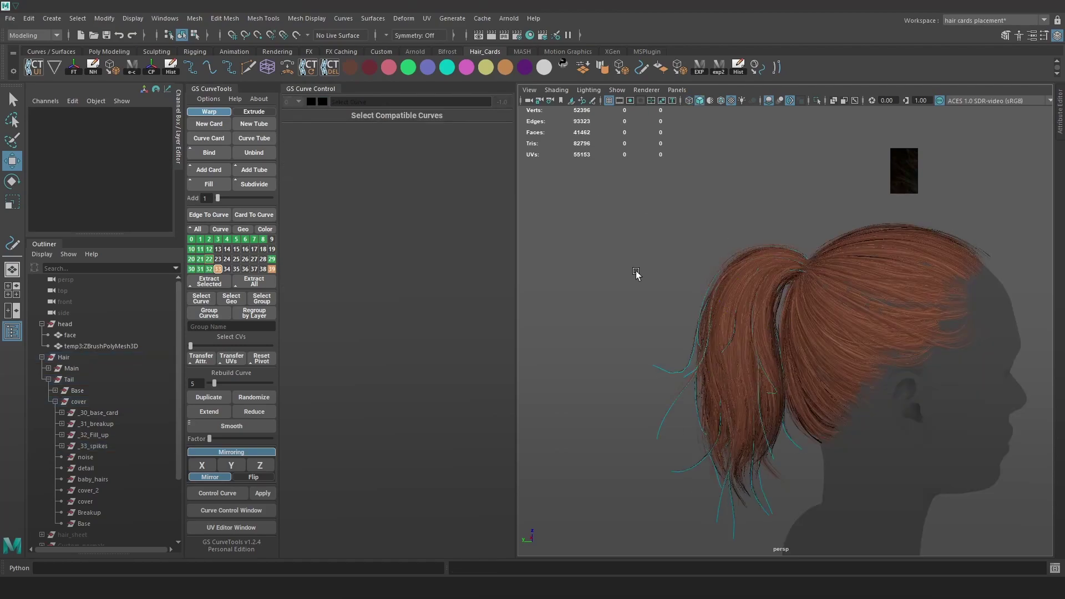
{"action": "right_click_drag", "start_coordinate": [218, 270], "coordinate": [186, 284]}
- Open the Hypershade and darken the Neutral material's colour to a muted brown with saturation 0.250 and value 0.094
{"action": "scroll", "coordinate": [774, 341], "scroll_direction": "up", "scroll_amount": 6}
{"action": "scroll", "coordinate": [783, 304], "scroll_direction": "down", "scroll_amount": 4}
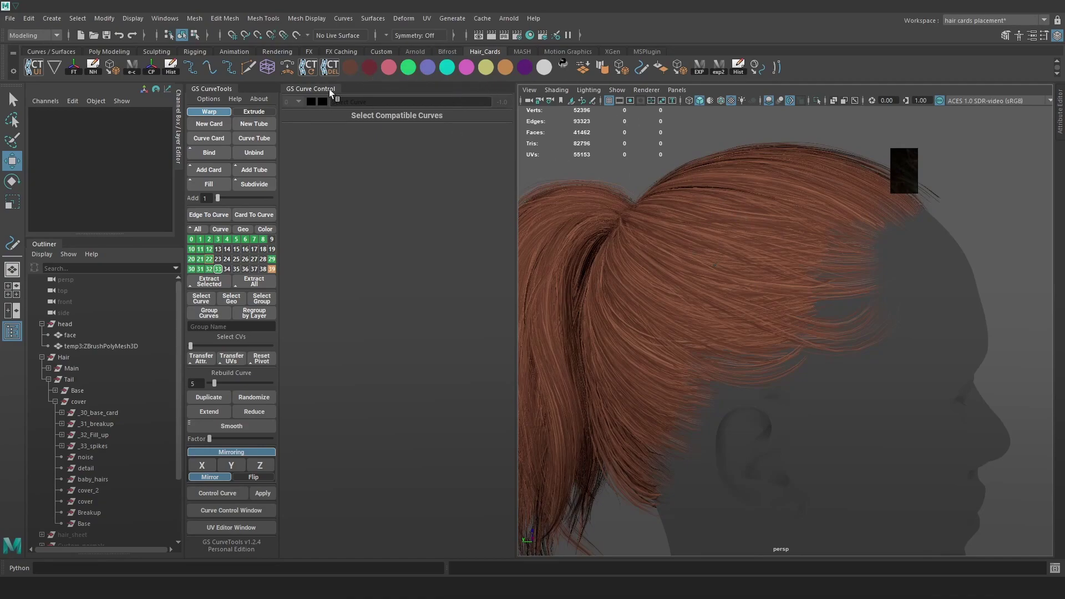
{"action": "left_click", "coordinate": [526, 36]}
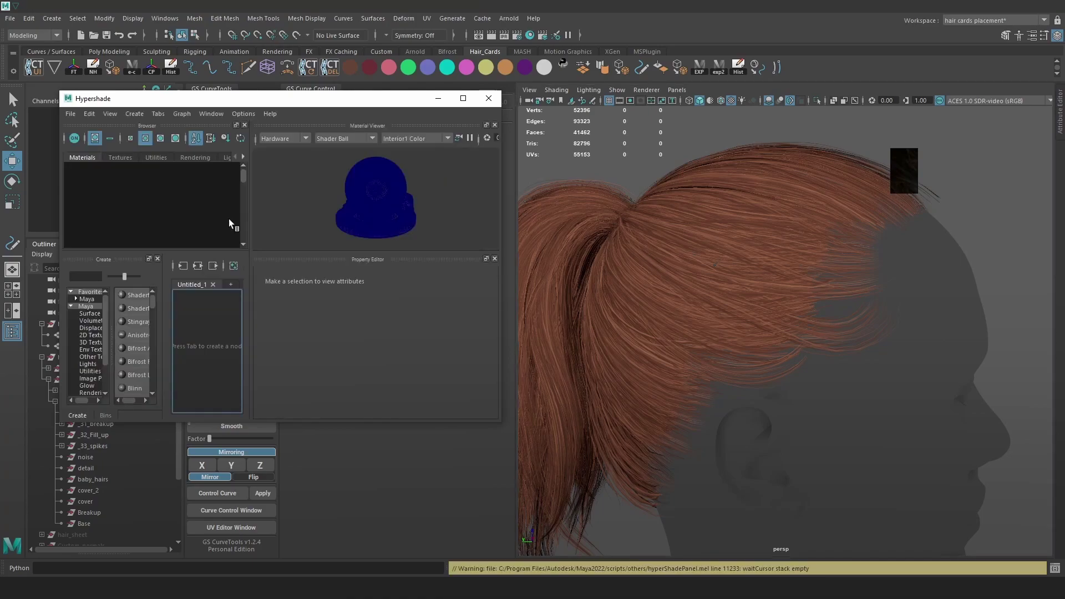
{"action": "left_click", "coordinate": [124, 185]}
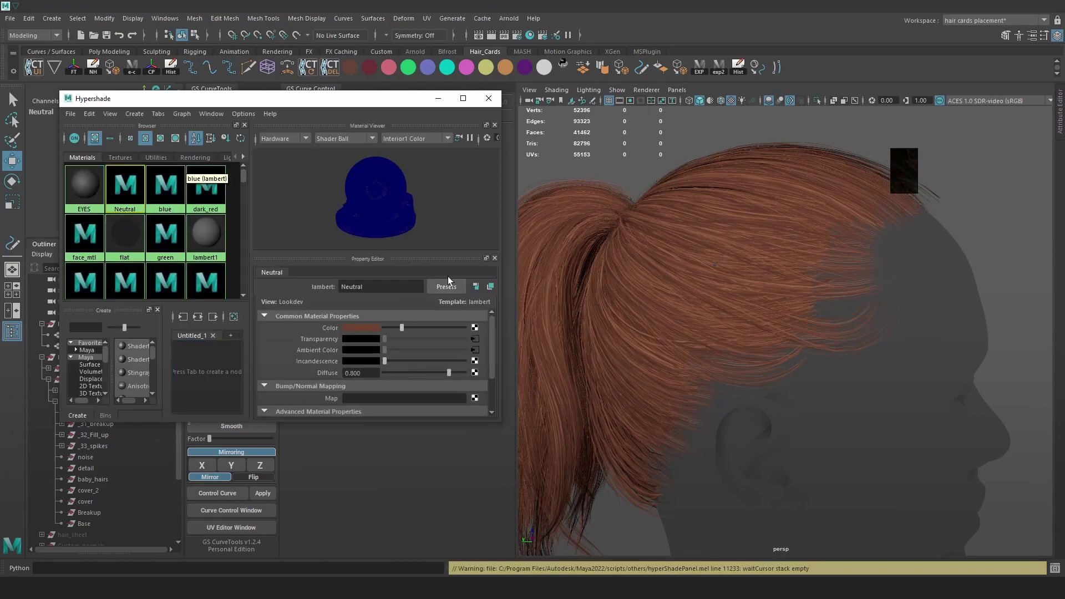
{"action": "left_click_drag", "start_coordinate": [401, 328], "coordinate": [392, 330]}
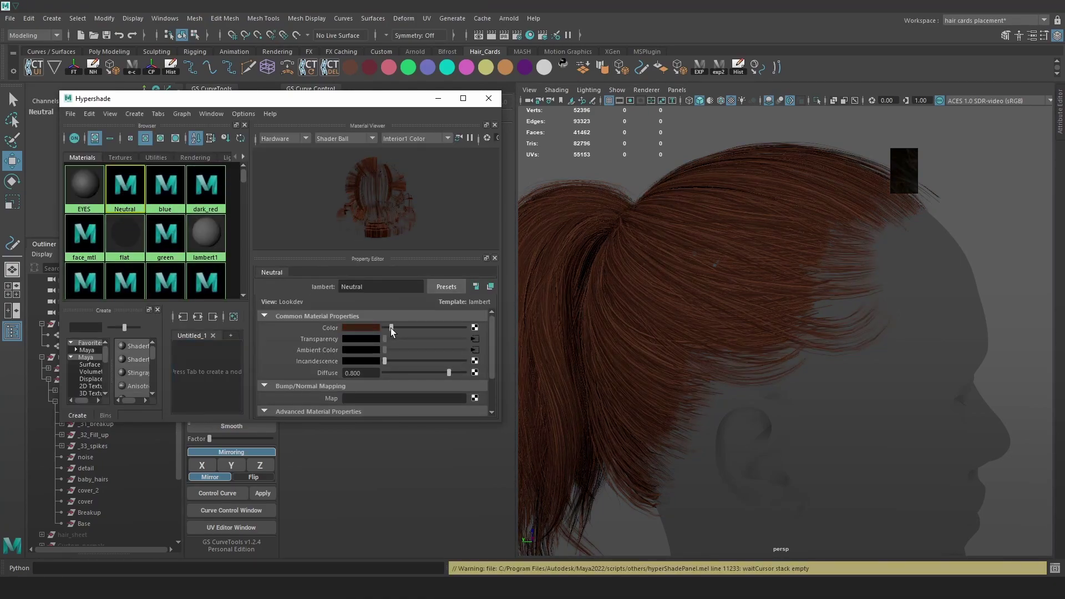
{"action": "left_click", "coordinate": [355, 328]}
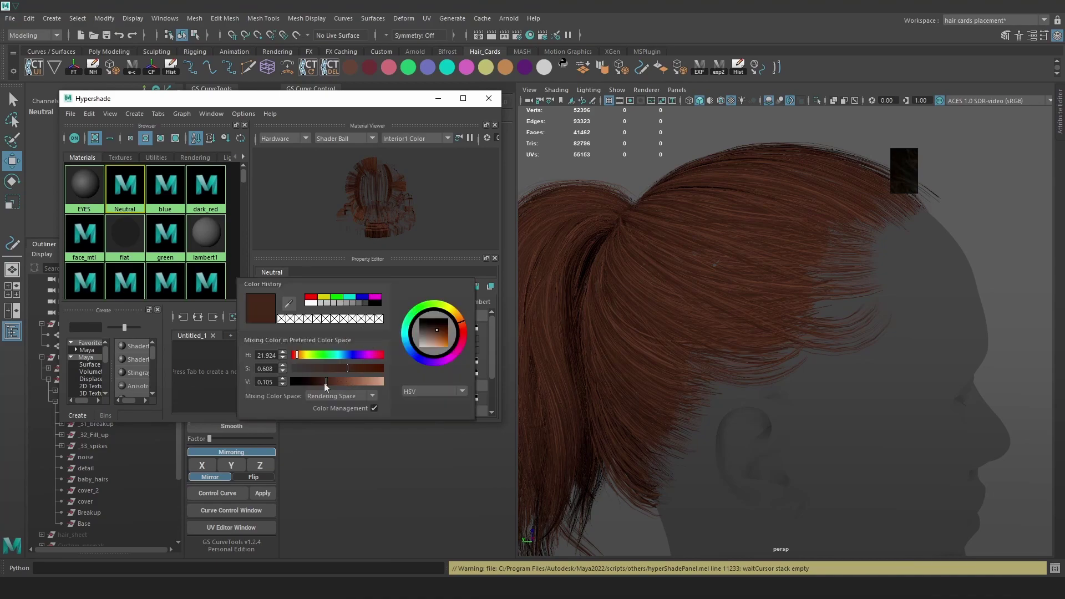
{"action": "left_click_drag", "start_coordinate": [325, 367], "coordinate": [317, 384]}
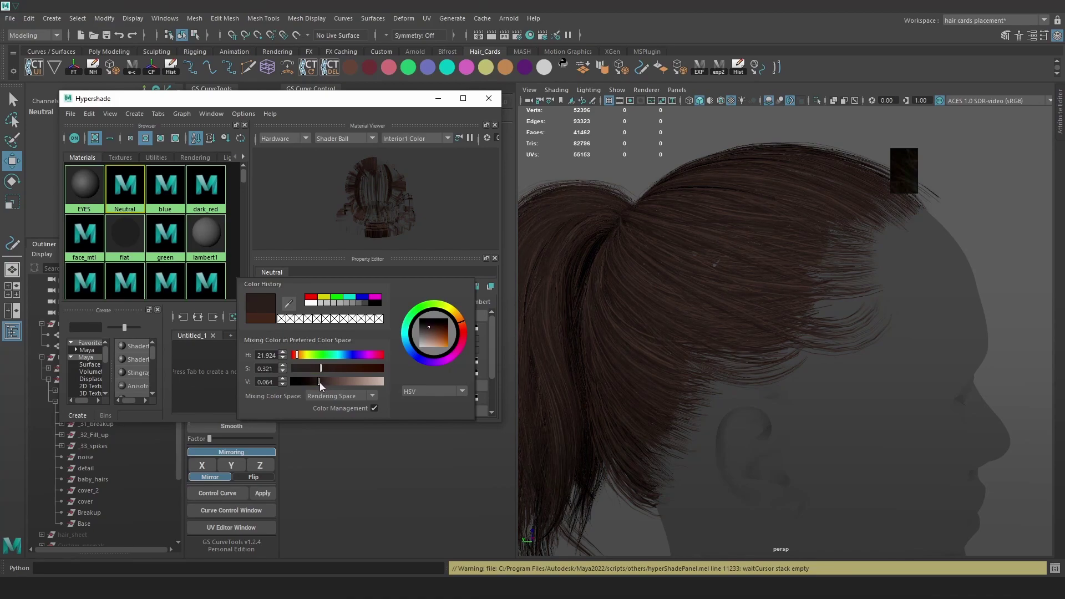
{"action": "left_click_drag", "start_coordinate": [321, 383], "coordinate": [314, 367]}
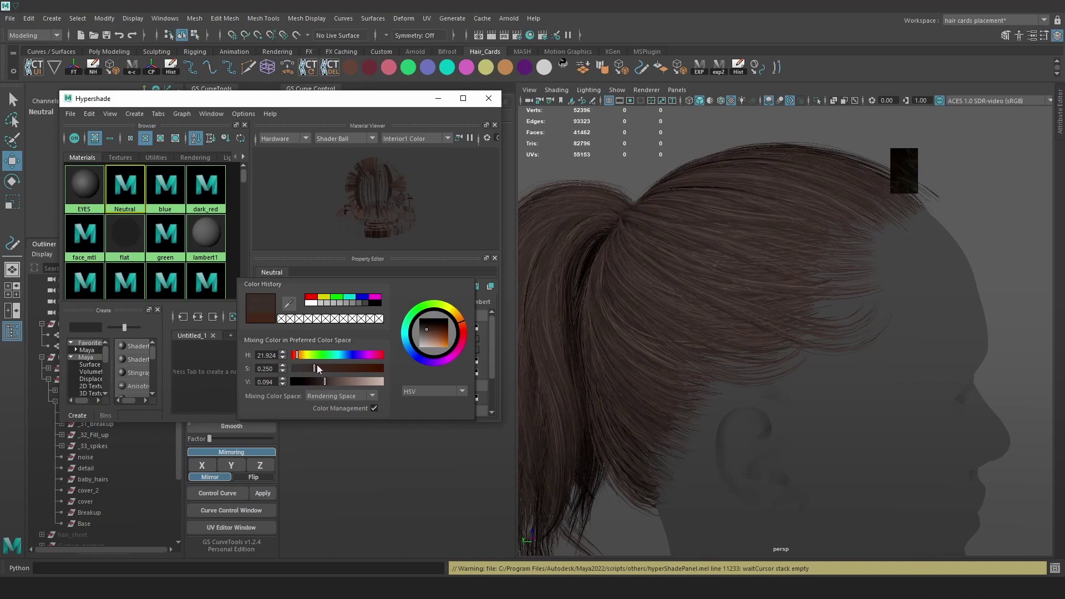
- Examine the darkened hair and ponytail from the front and both sides for coverage along the hairline
{"action": "right_click_drag", "start_coordinate": [789, 334], "coordinate": [977, 361], "text": "alt"}
{"action": "left_click_drag", "start_coordinate": [976, 361], "coordinate": [884, 358], "text": "alt"}
{"action": "right_click_drag", "start_coordinate": [884, 358], "coordinate": [807, 287], "text": "alt"}
{"action": "left_click_drag", "start_coordinate": [807, 287], "coordinate": [742, 325], "text": "alt"}
{"action": "right_click_drag", "start_coordinate": [742, 325], "coordinate": [849, 172], "text": "alt"}
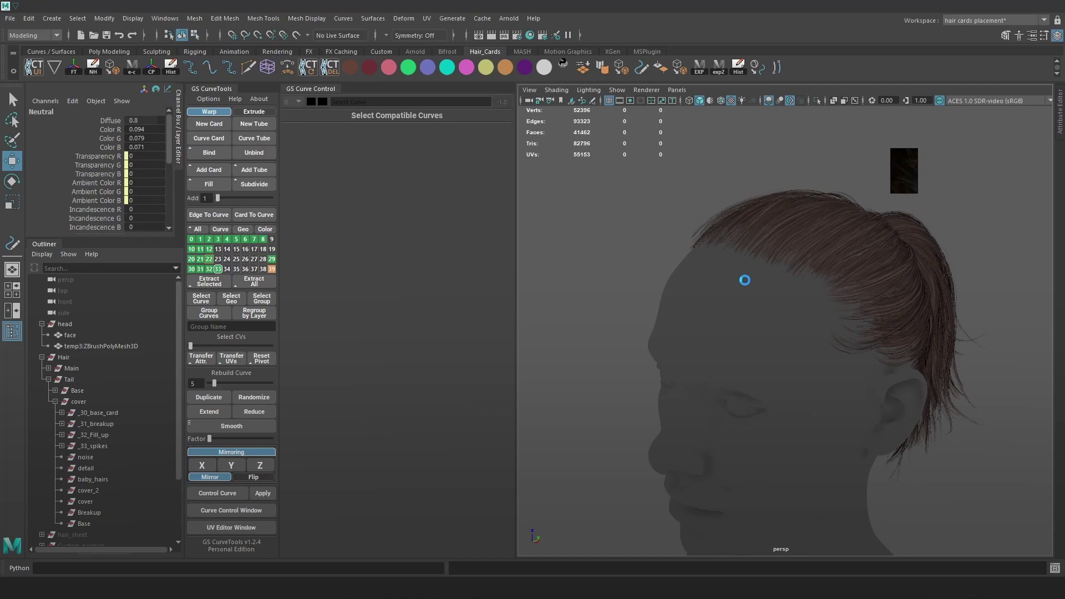
{"action": "left_click_drag", "start_coordinate": [561, 249], "coordinate": [850, 288], "text": "alt"}
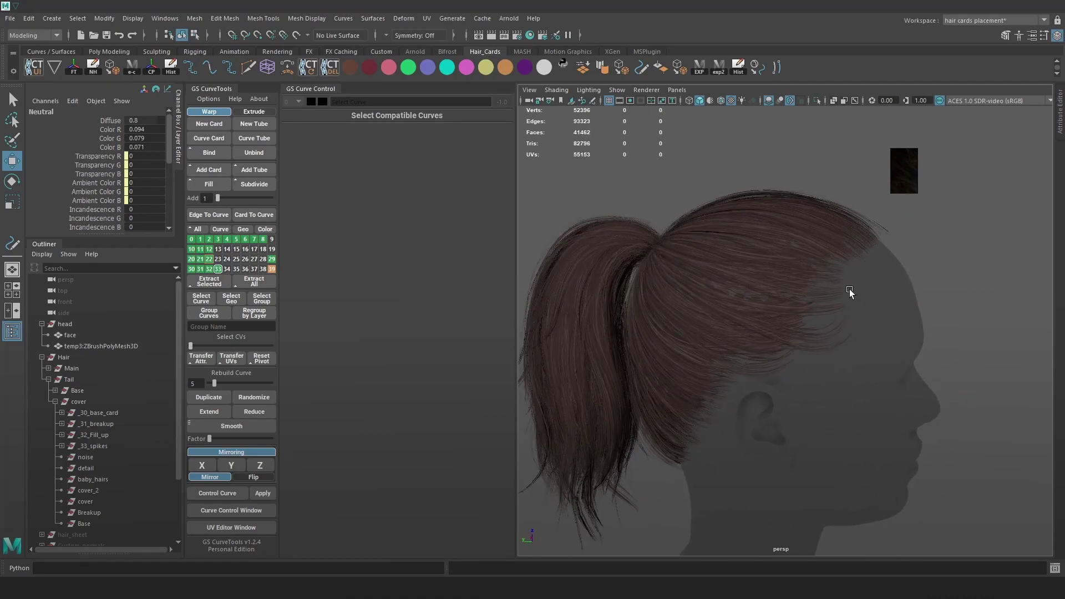
{"action": "right_click_drag", "start_coordinate": [850, 289], "coordinate": [878, 321], "text": "alt"}
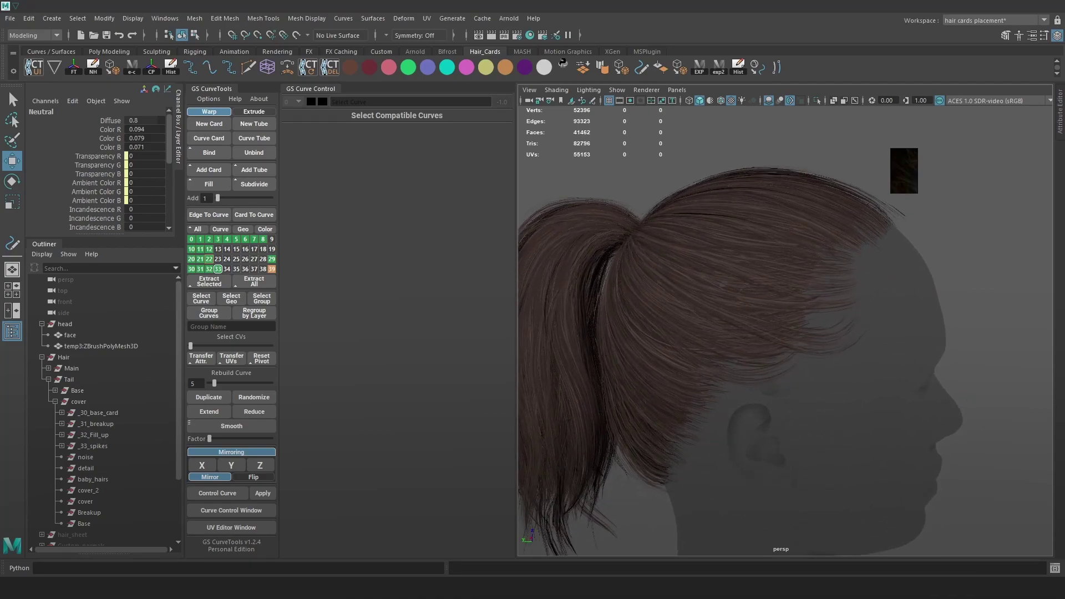
{"action": "left_click_drag", "start_coordinate": [774, 321], "coordinate": [836, 333], "text": "alt"}
{"action": "right_click_drag", "start_coordinate": [836, 332], "coordinate": [830, 355], "text": "alt"}
{"action": "left_click_drag", "start_coordinate": [713, 271], "coordinate": [903, 258], "text": "alt"}
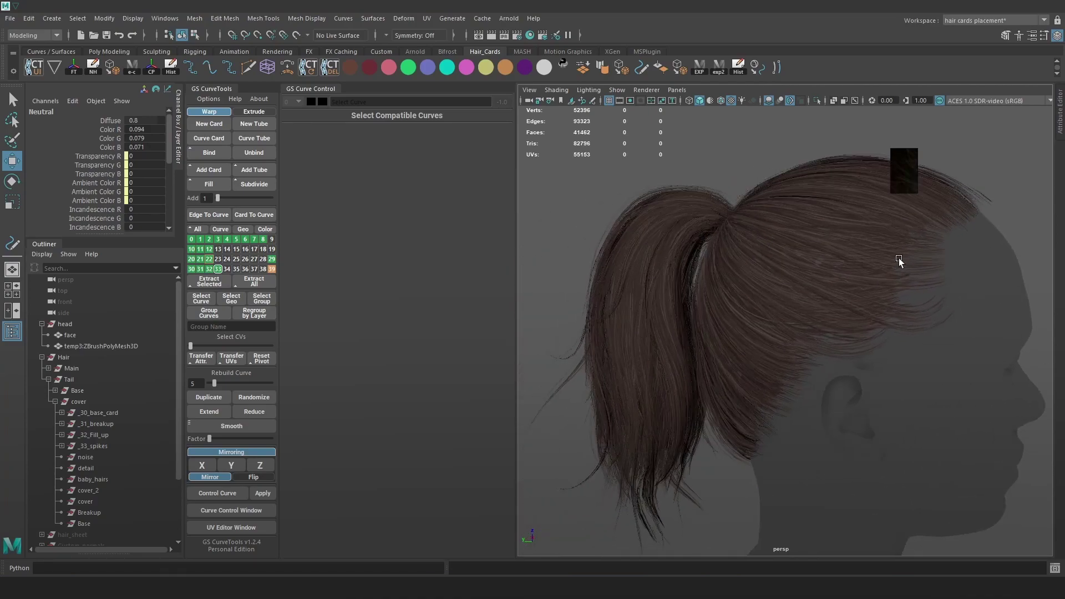
- Unhide the hair_cap and hair_cap1 meshes, and delete the duplicate hair_cap1
{"action": "scroll", "coordinate": [69, 497], "scroll_direction": "down", "scroll_amount": 3}
{"action": "left_click", "coordinate": [85, 503]}
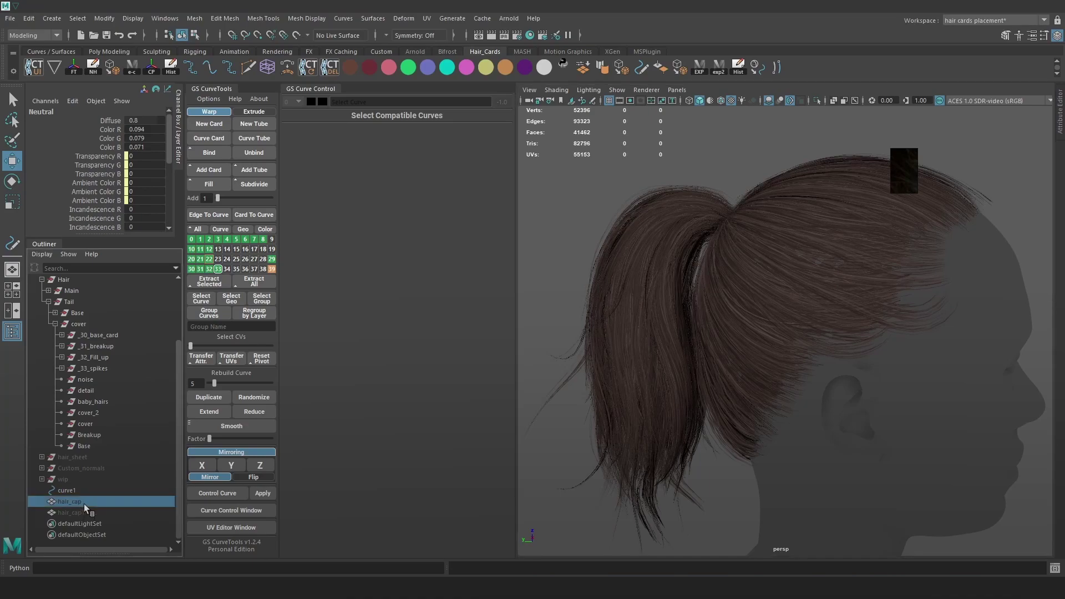
{"action": "key", "text": "shift+h"}
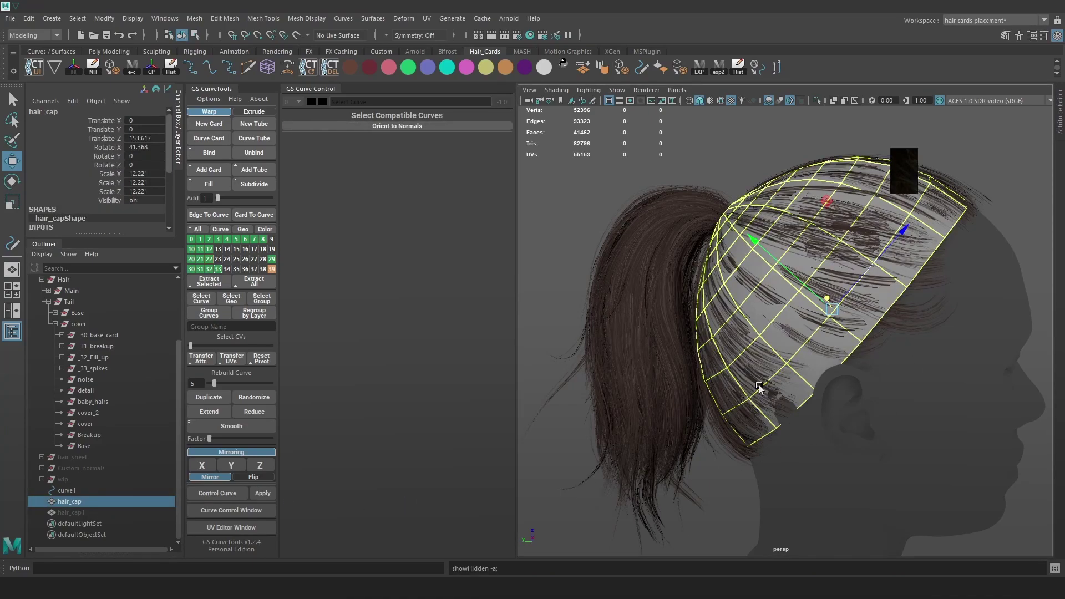
{"action": "left_click", "coordinate": [102, 514]}
{"action": "key", "text": "shift+h"}
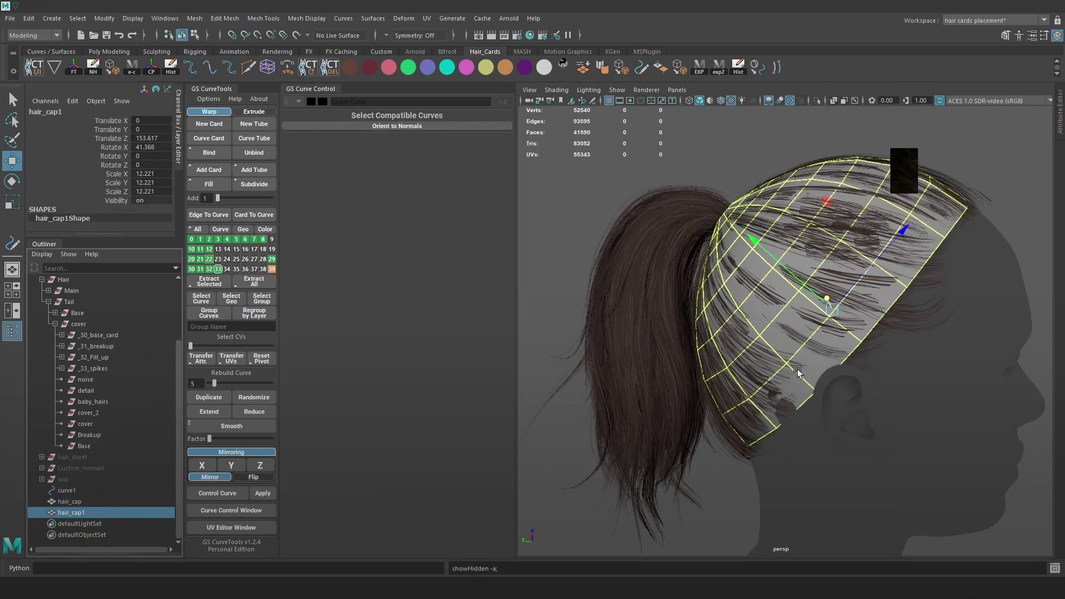
{"action": "key", "text": "Delete"}
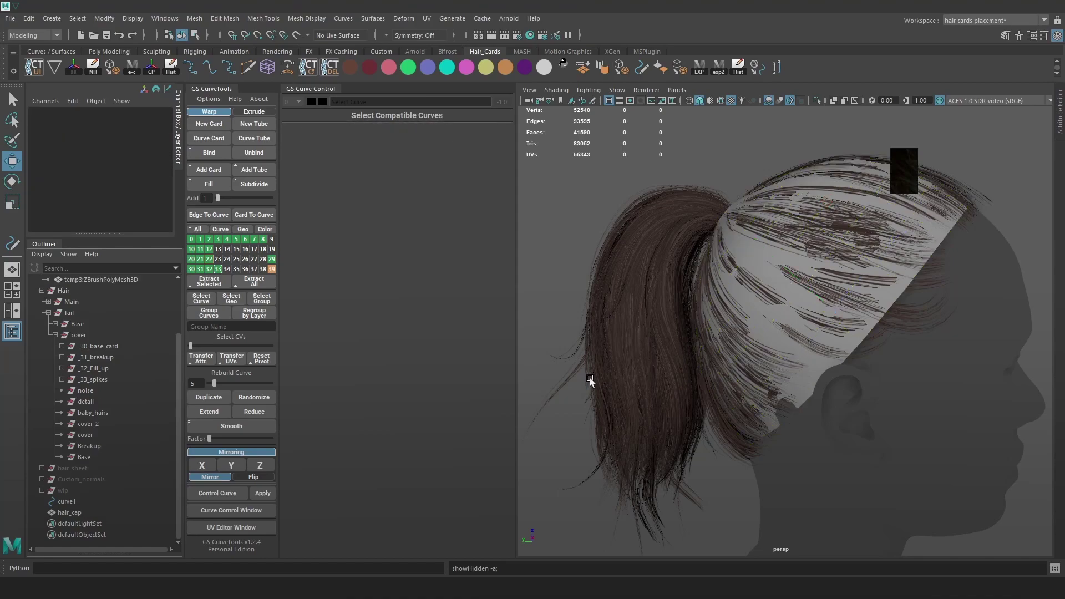
- Delete the existing hair_cap mesh and create a polygon cube as the base for a new hair cap
{"action": "left_click", "coordinate": [51, 513]}
{"action": "key", "text": "Delete"}
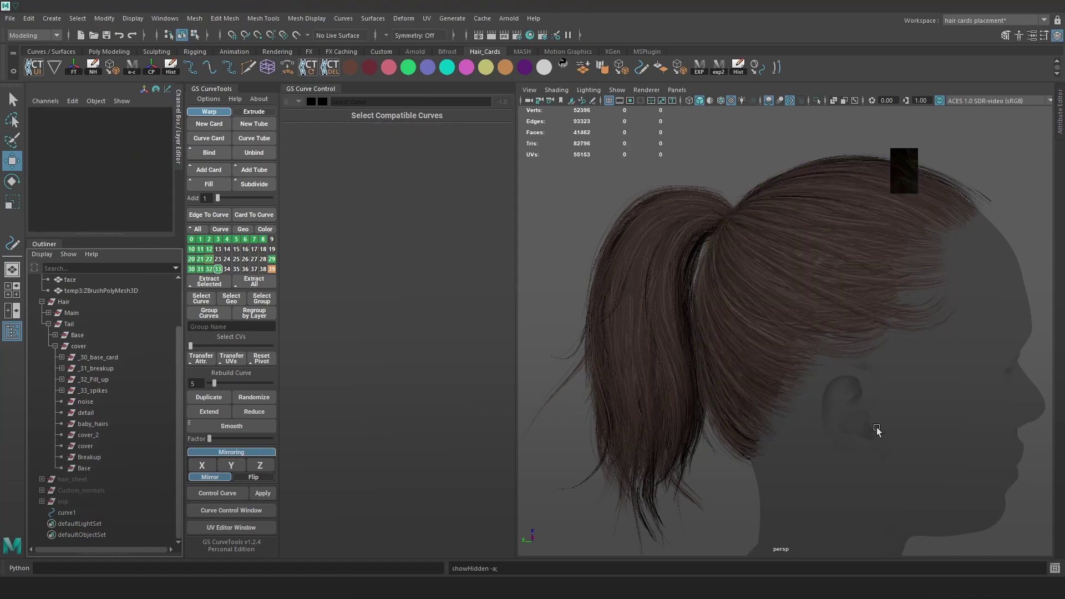
{"action": "key", "text": "space"}
{"action": "left_click", "coordinate": [796, 229]}
{"action": "mouse_move", "coordinate": [854, 263]}
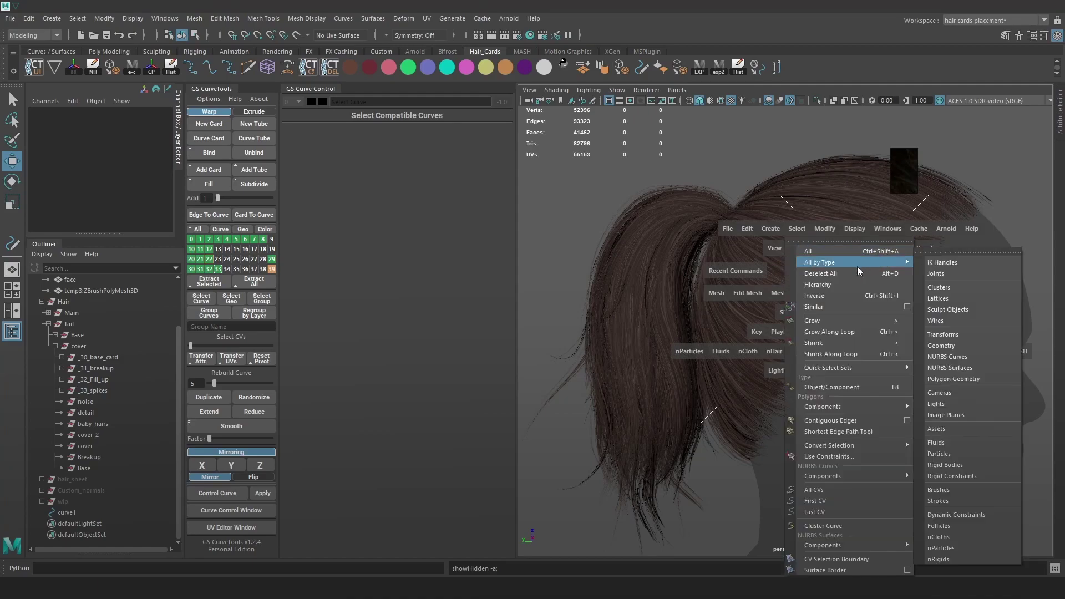
{"action": "left_click", "coordinate": [770, 229]}
{"action": "mouse_move", "coordinate": [819, 272]}
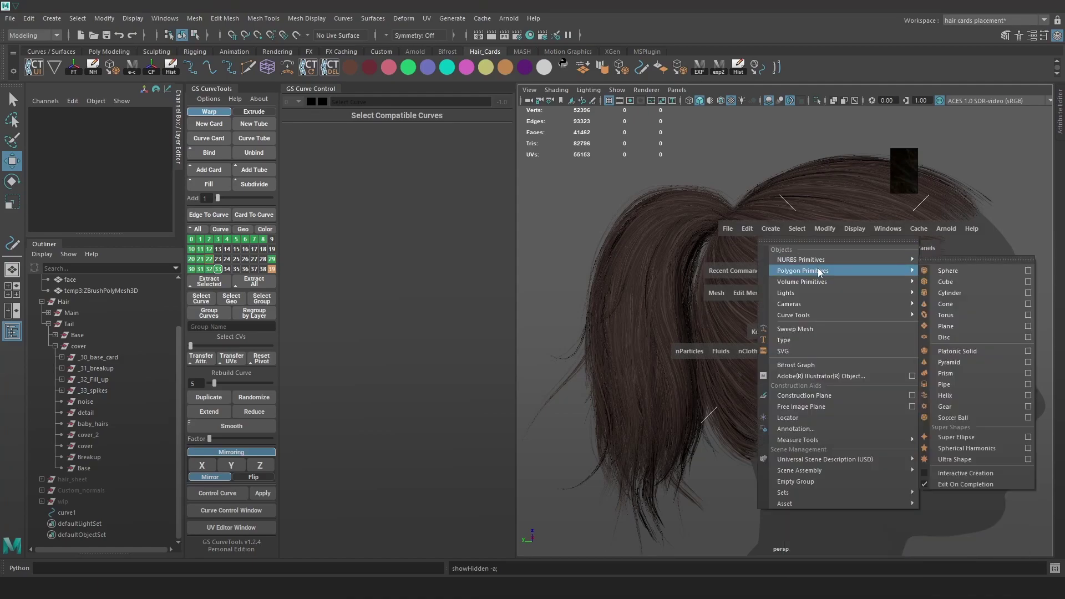
{"action": "left_click", "coordinate": [962, 282]}
- Place the cube around the head, scaled uniformly to about 18.2 and tilted about 42° around X
{"action": "scroll", "coordinate": [843, 334], "scroll_direction": "down", "scroll_amount": 6}
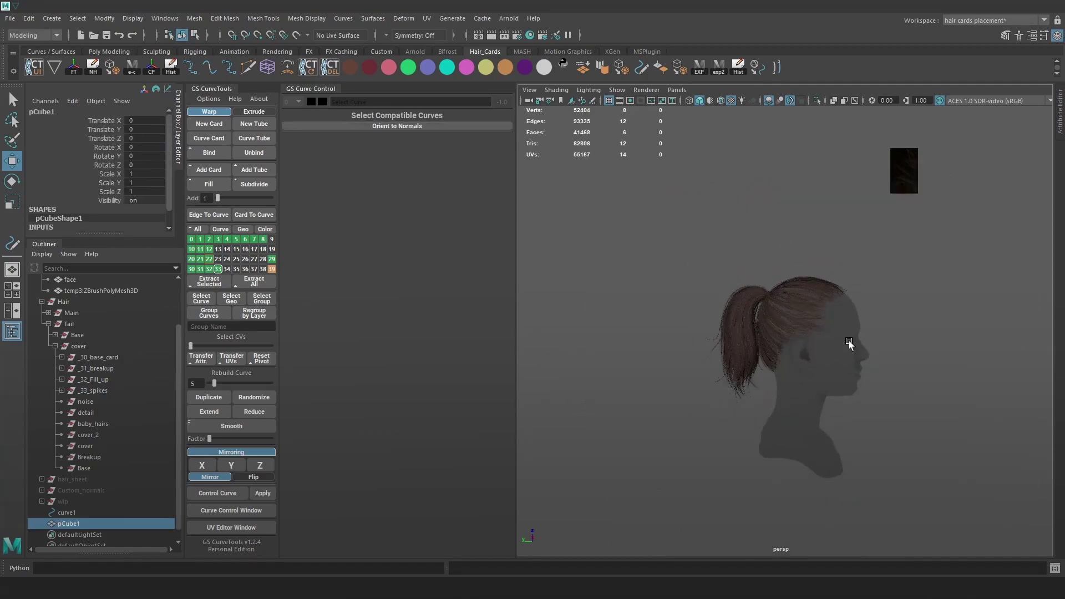
{"action": "key", "text": "w"}
{"action": "left_click_drag", "start_coordinate": [785, 431], "coordinate": [786, 252]}
{"action": "scroll", "coordinate": [806, 302], "scroll_direction": "up", "scroll_amount": 6}
{"action": "key", "text": "r"}
{"action": "left_click_drag", "start_coordinate": [805, 292], "coordinate": [937, 265]}
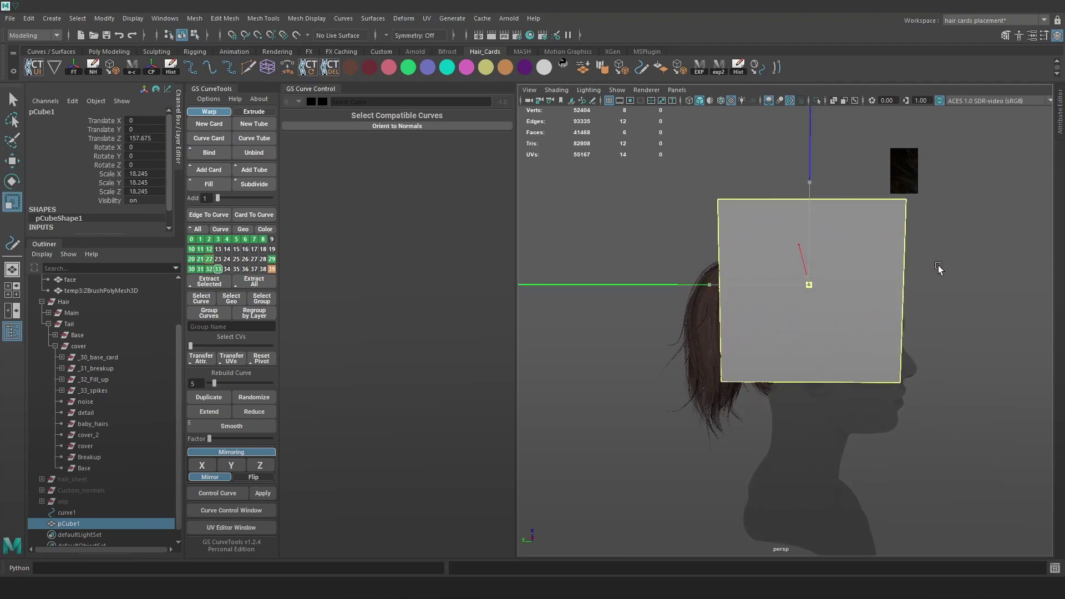
{"action": "key", "text": "e"}
{"action": "left_click_drag", "start_coordinate": [913, 230], "coordinate": [846, 309]}
{"action": "key", "text": "w"}
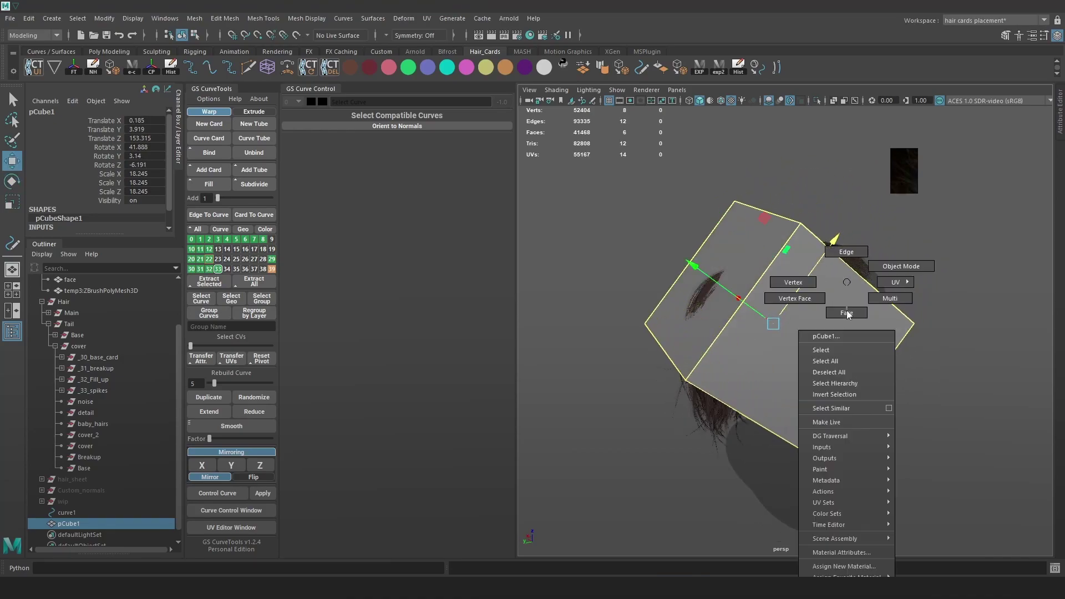
- Connect the cube's edges to add an edge loop around its middle
{"action": "key", "text": "F10"}
{"action": "left_click", "coordinate": [767, 423]}
{"action": "left_click", "coordinate": [766, 423], "text": "shift"}
{"action": "right_click_drag", "start_coordinate": [767, 426], "coordinate": [760, 543], "text": "shift"}
{"action": "left_click_drag", "start_coordinate": [846, 339], "coordinate": [834, 322], "text": "alt"}
{"action": "key", "text": "ctrl+a"}
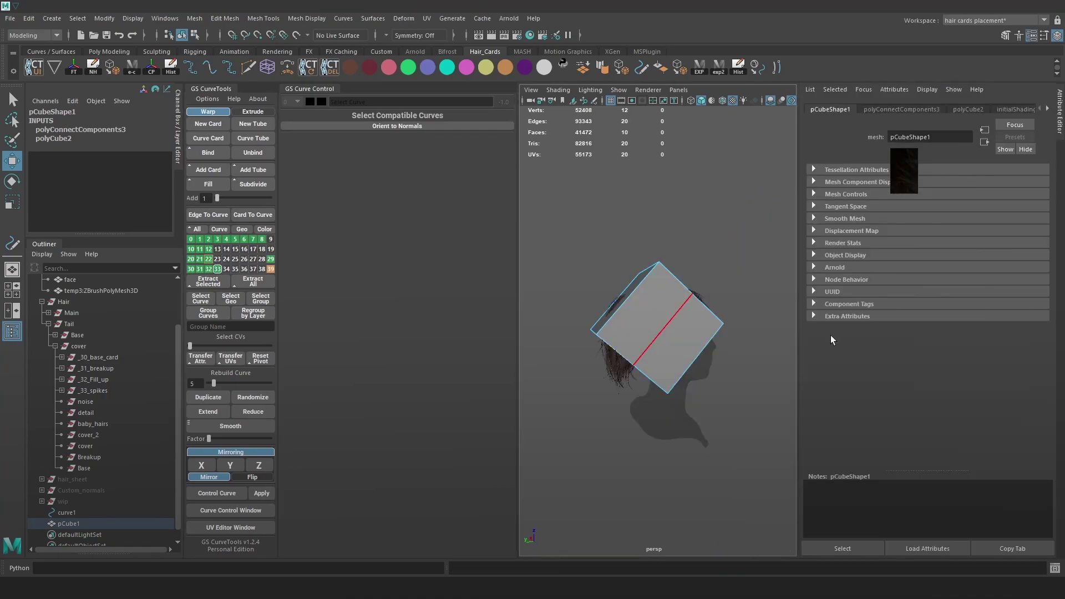
{"action": "left_click", "coordinate": [1060, 114]}
- Delete the cube faces on the face side of the middle loop, leaving an open half over the hair
{"action": "right_click_drag", "start_coordinate": [844, 283], "coordinate": [843, 320]}
{"action": "left_click", "coordinate": [835, 345]}
{"action": "left_click_drag", "start_coordinate": [809, 397], "coordinate": [813, 383], "text": "alt"}
{"action": "double_click", "coordinate": [769, 408], "text": "shift"}
{"action": "key", "text": "Delete"}
{"action": "left_click", "coordinate": [808, 425]}
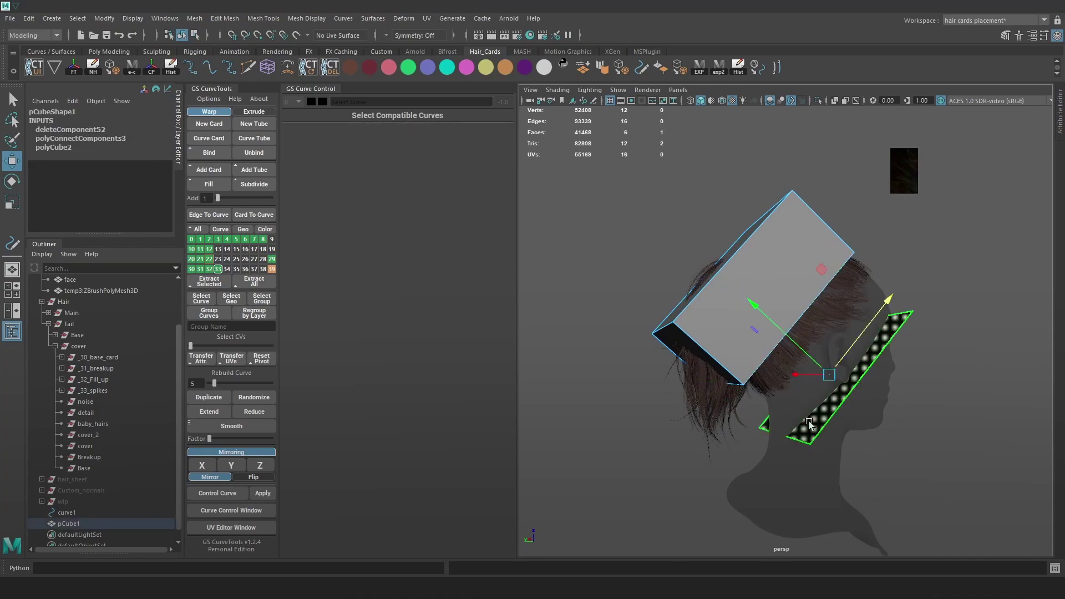
{"action": "key", "text": "Delete"}
{"action": "key", "text": "F8"}
- Smooth the half cube into a rounded cap and shift it forward over the head
{"action": "left_click", "coordinate": [786, 230]}
{"action": "key", "text": "3"}
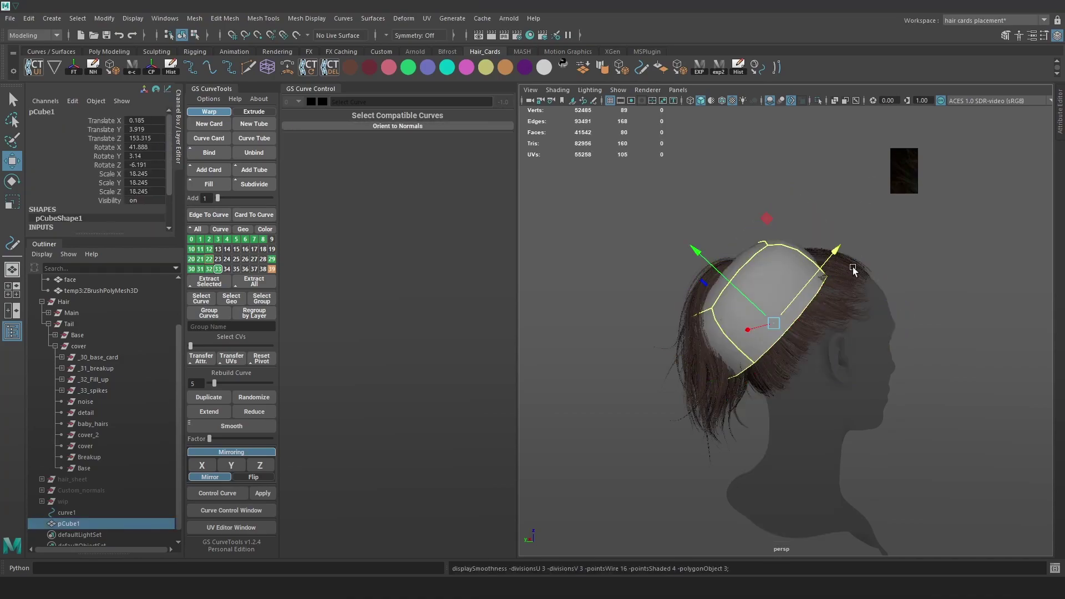
{"action": "key", "text": "1"}
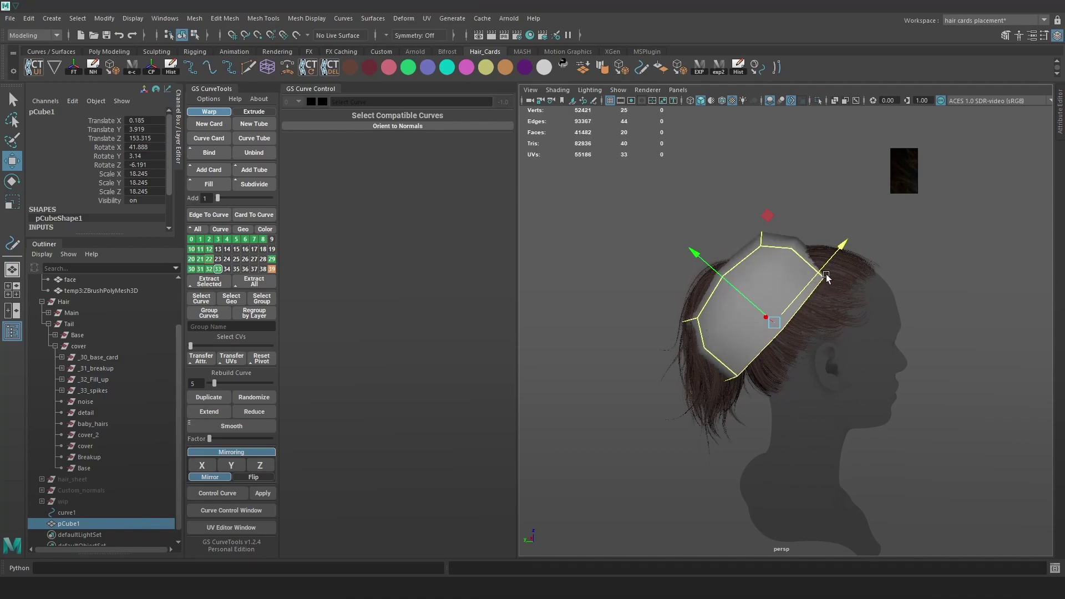
{"action": "left_click_drag", "start_coordinate": [775, 325], "coordinate": [805, 319]}
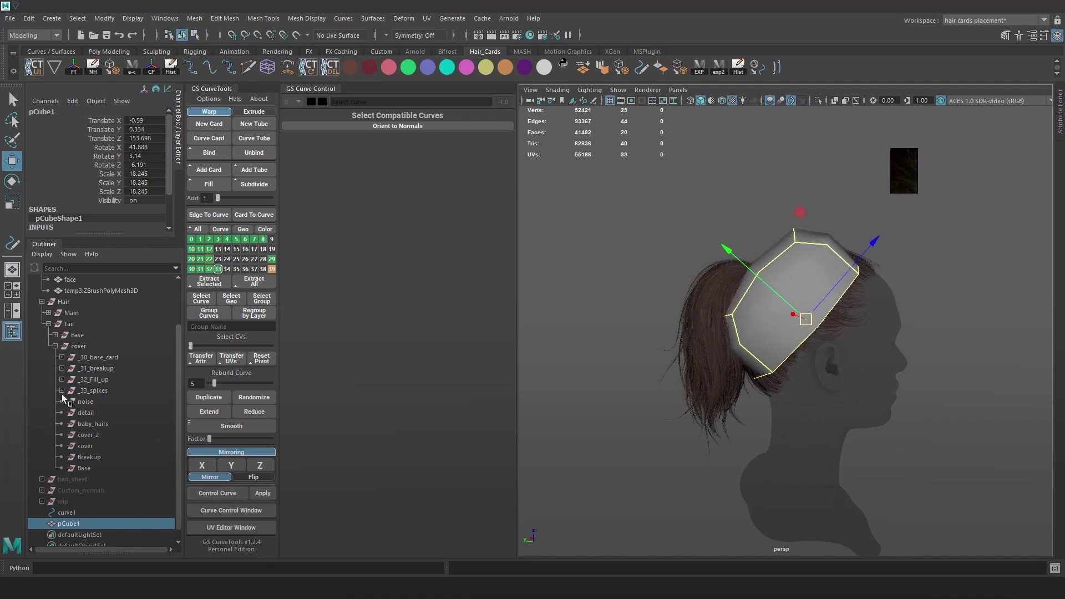
- Hide the Tail hair group and select the cap mesh again
{"action": "left_click", "coordinate": [70, 324]}
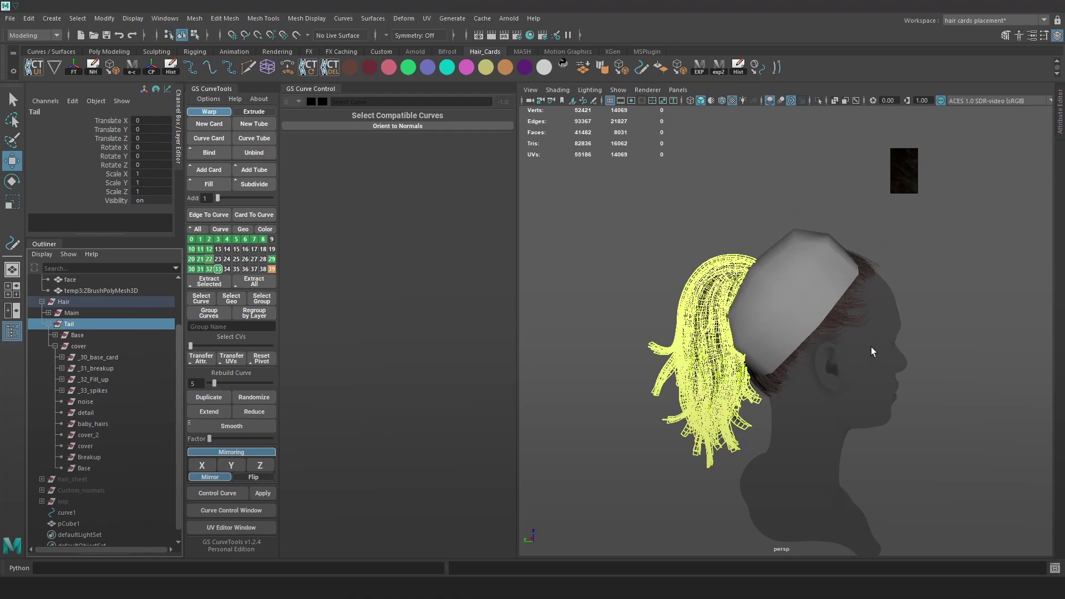
{"action": "key", "text": "ctrl+h"}
{"action": "left_click", "coordinate": [814, 306]}
- Lower the cap onto the back of the skull and enlarge it to a scale of about 19.05
{"action": "left_click_drag", "start_coordinate": [836, 312], "coordinate": [824, 299], "text": "alt"}
{"action": "scroll", "coordinate": [824, 299], "scroll_direction": "up", "scroll_amount": 3}
{"action": "middle_click_drag", "start_coordinate": [824, 298], "coordinate": [790, 310], "text": "alt"}
{"action": "left_click_drag", "start_coordinate": [774, 327], "coordinate": [813, 355]}
{"action": "key", "text": "r"}
{"action": "key", "text": "w"}
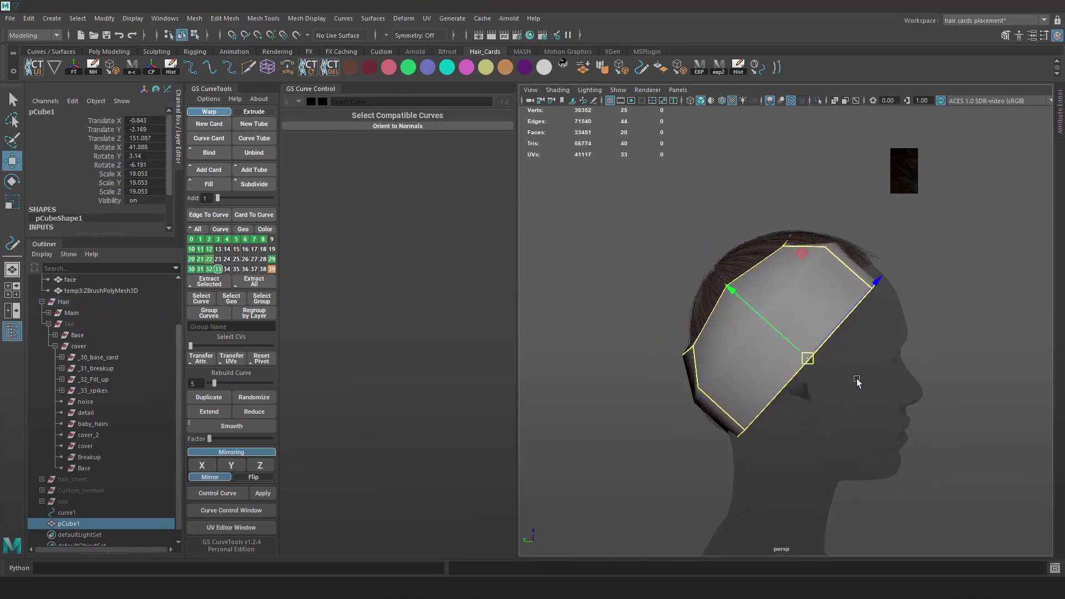
- Make the face mesh a live surface
{"action": "left_click", "coordinate": [855, 380]}
{"action": "scroll", "coordinate": [101, 332], "scroll_direction": "up", "scroll_amount": 3}
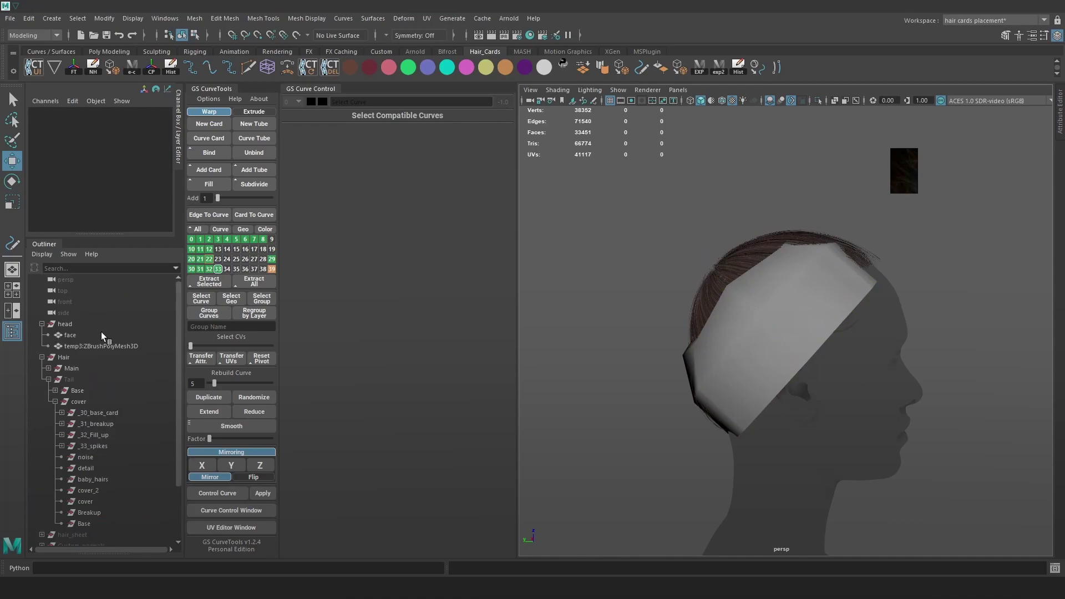
{"action": "left_click", "coordinate": [69, 335]}
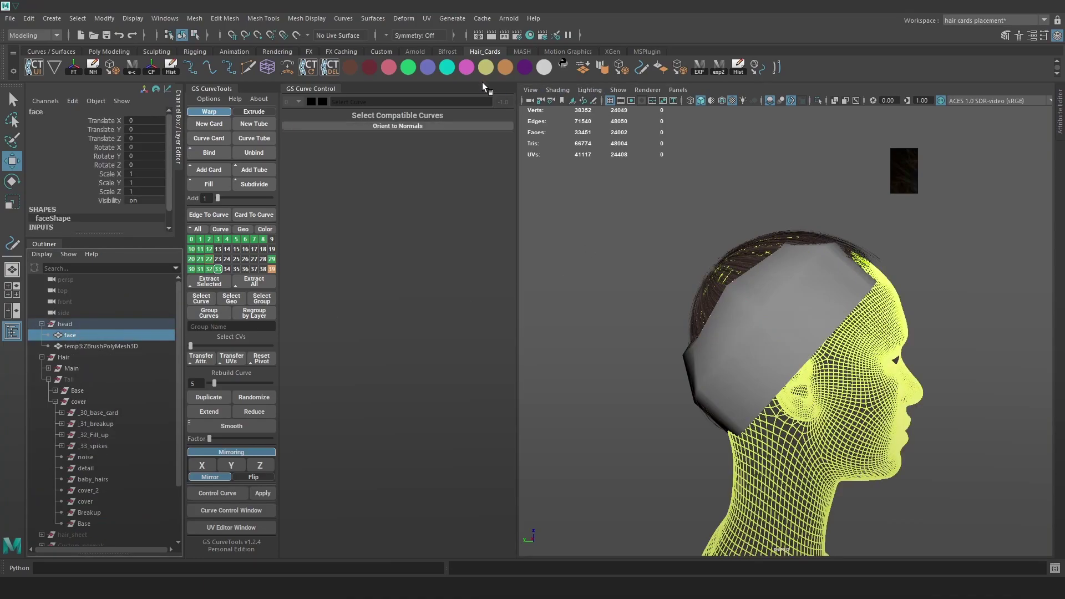
{"action": "left_click", "coordinate": [297, 34]}
- Reset the cap's X, Y and Z rotations to 0
{"action": "left_click", "coordinate": [823, 315]}
{"action": "left_click_drag", "start_coordinate": [823, 315], "coordinate": [850, 395], "text": "alt"}
{"action": "key", "text": "ctrl+a"}
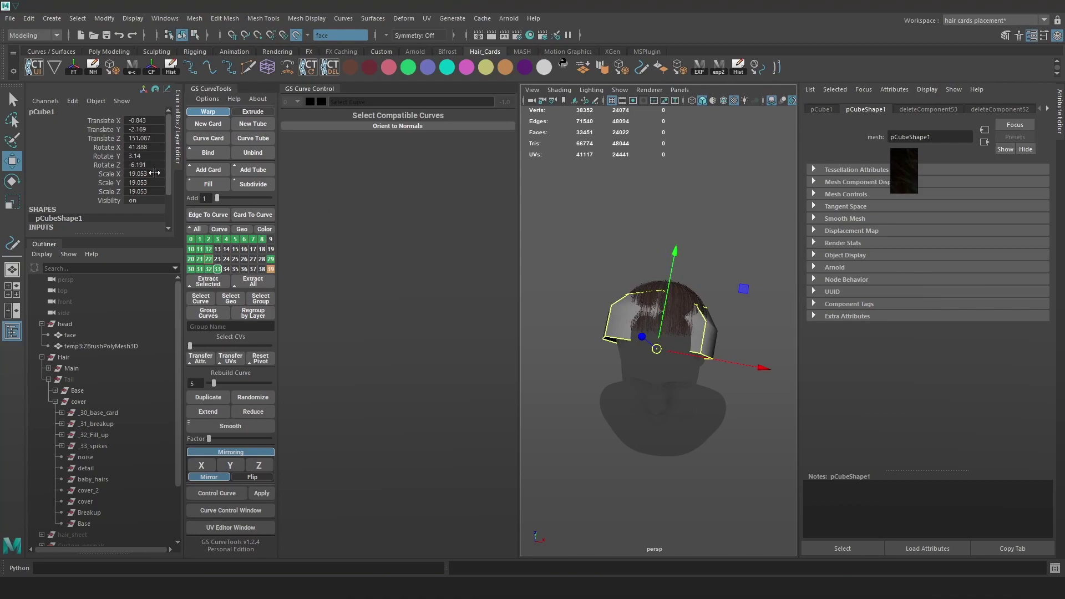
{"action": "key", "text": "Return"}
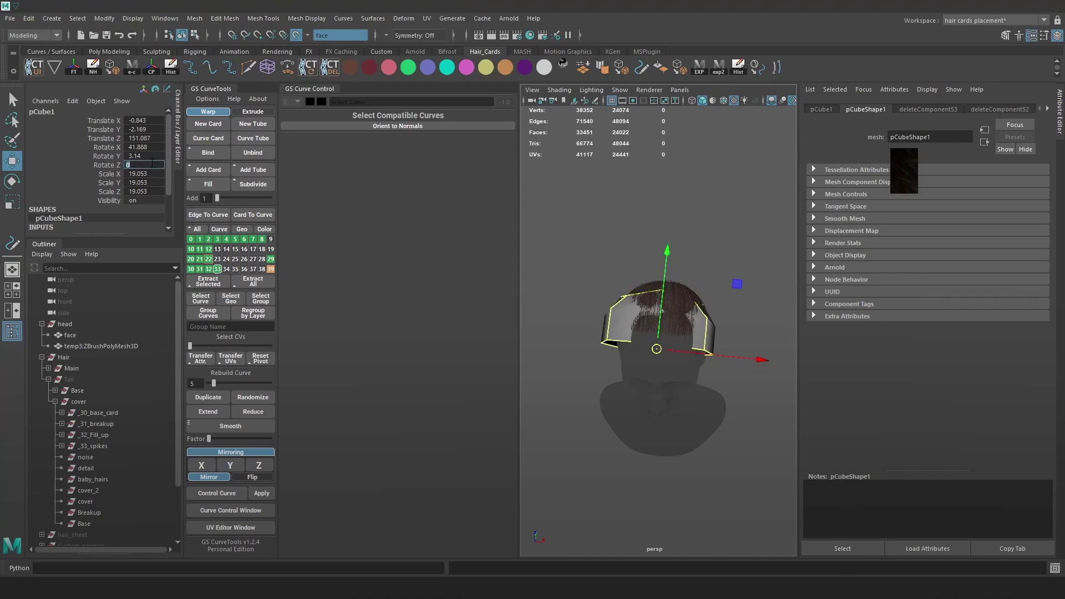
{"action": "left_click", "coordinate": [158, 156]}
{"action": "type", "text": "0"}
{"action": "key", "text": "Return"}
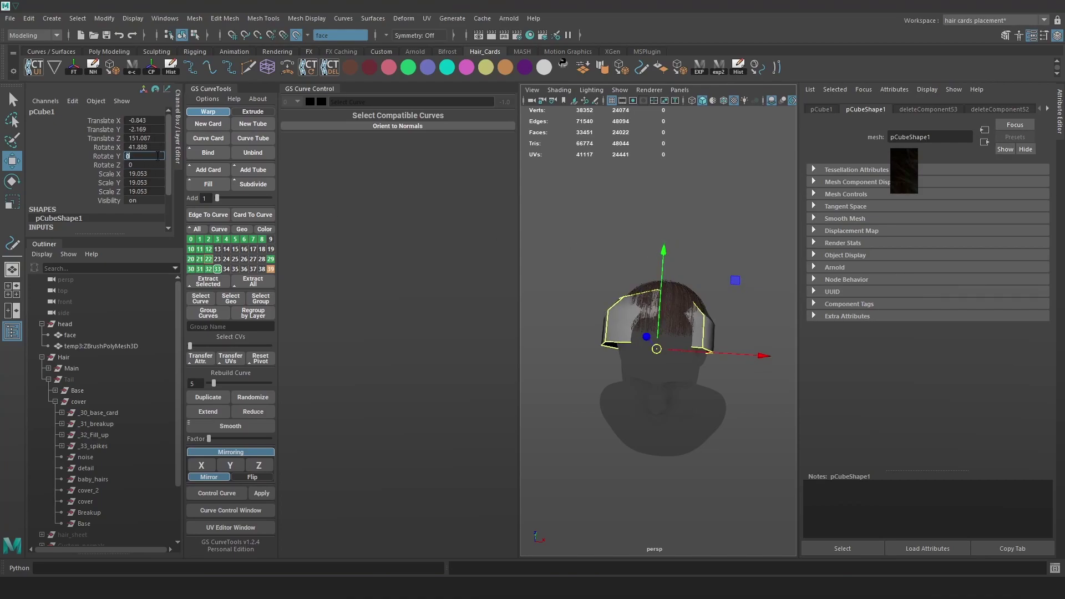
{"action": "left_click", "coordinate": [152, 148]}
{"action": "type", "text": "0"}
{"action": "key", "text": "Return"}
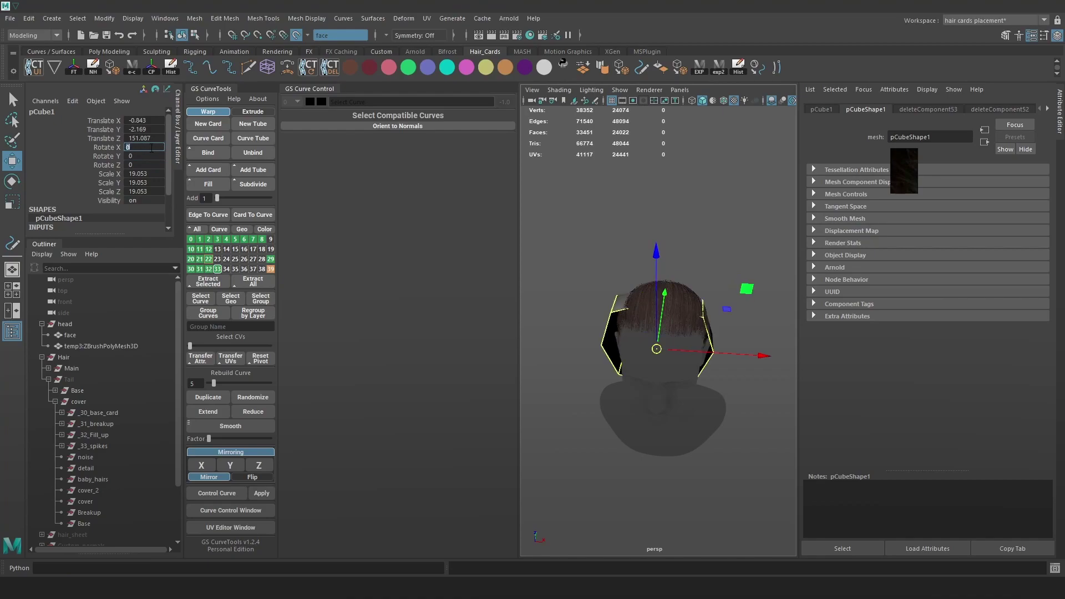
- Rotate the cap about 54° around the X axis only
{"action": "left_click", "coordinate": [1058, 112]}
{"action": "left_click_drag", "start_coordinate": [824, 252], "coordinate": [833, 285], "text": "alt"}
{"action": "key", "text": "e"}
{"action": "left_click", "coordinate": [843, 289]}
{"action": "right_click_drag", "start_coordinate": [833, 284], "coordinate": [923, 353], "text": "alt"}
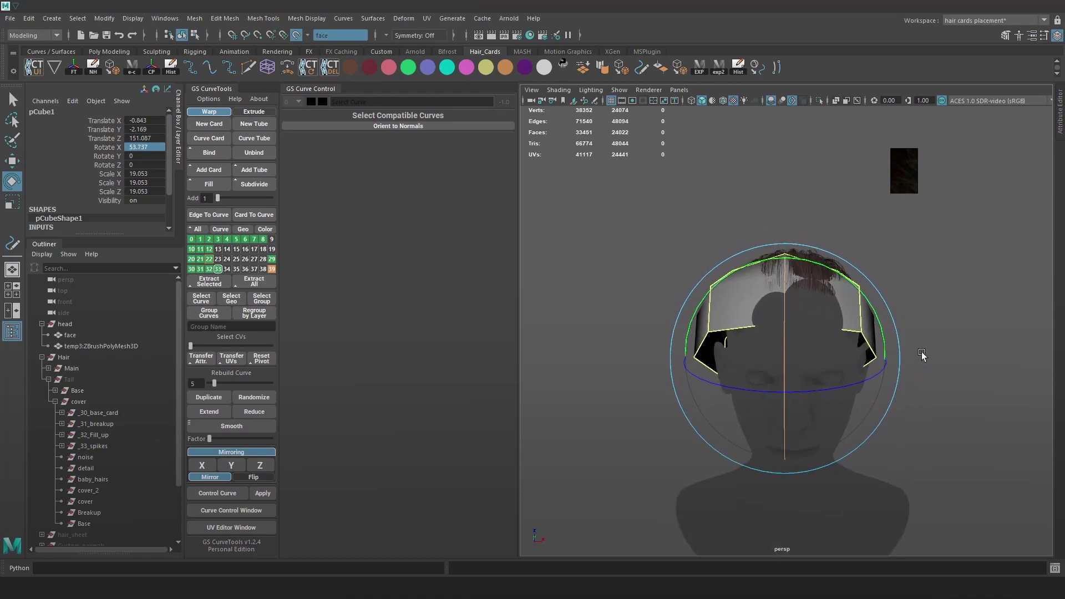
- Delete the cap attempt and create a new polygon cube
{"action": "key", "text": "Delete"}
{"action": "key", "text": "space"}
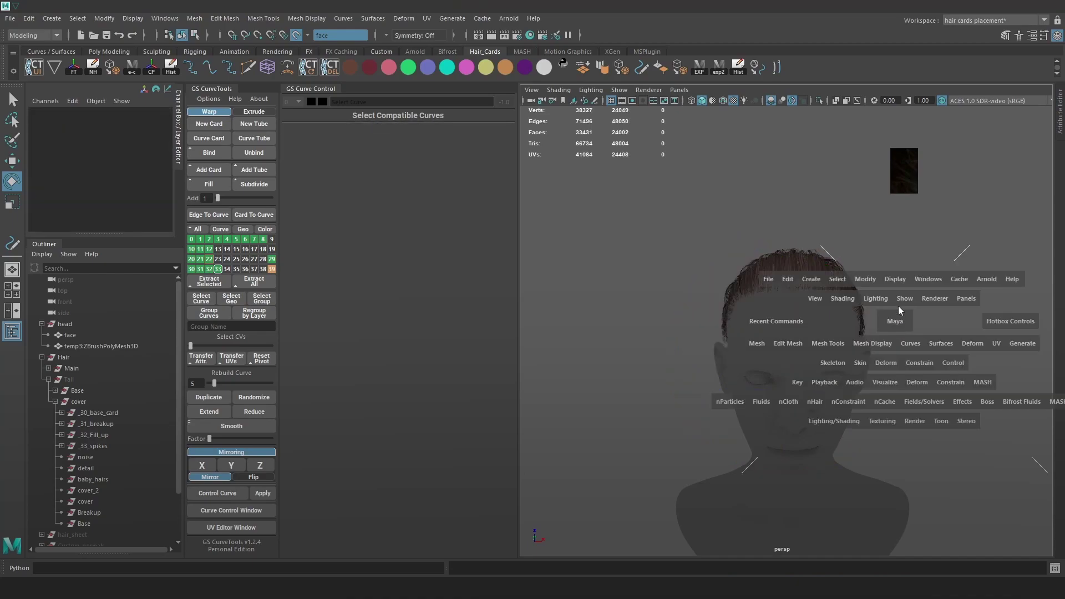
{"action": "left_click", "coordinate": [810, 279]}
{"action": "mouse_move", "coordinate": [949, 327]}
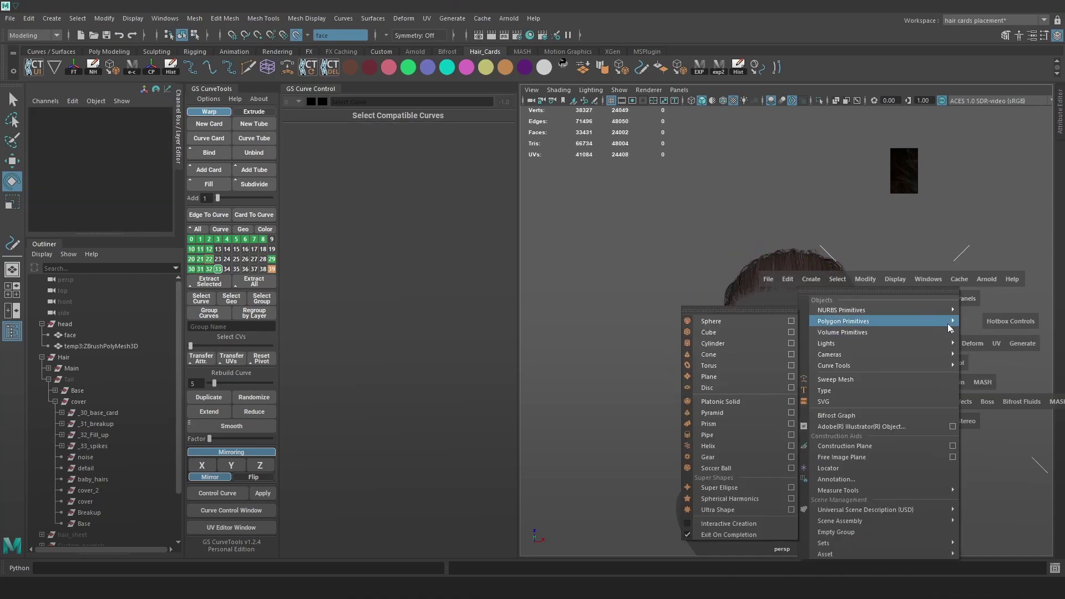
{"action": "left_click", "coordinate": [727, 330]}
- Raise the new cube to head height, at about 156.3 in Z
{"action": "left_click_drag", "start_coordinate": [727, 329], "coordinate": [900, 325], "text": "alt"}
{"action": "key", "text": "w"}
{"action": "right_click_drag", "start_coordinate": [900, 325], "coordinate": [731, 372], "text": "alt"}
{"action": "scroll", "coordinate": [731, 373], "scroll_direction": "down", "scroll_amount": 1}
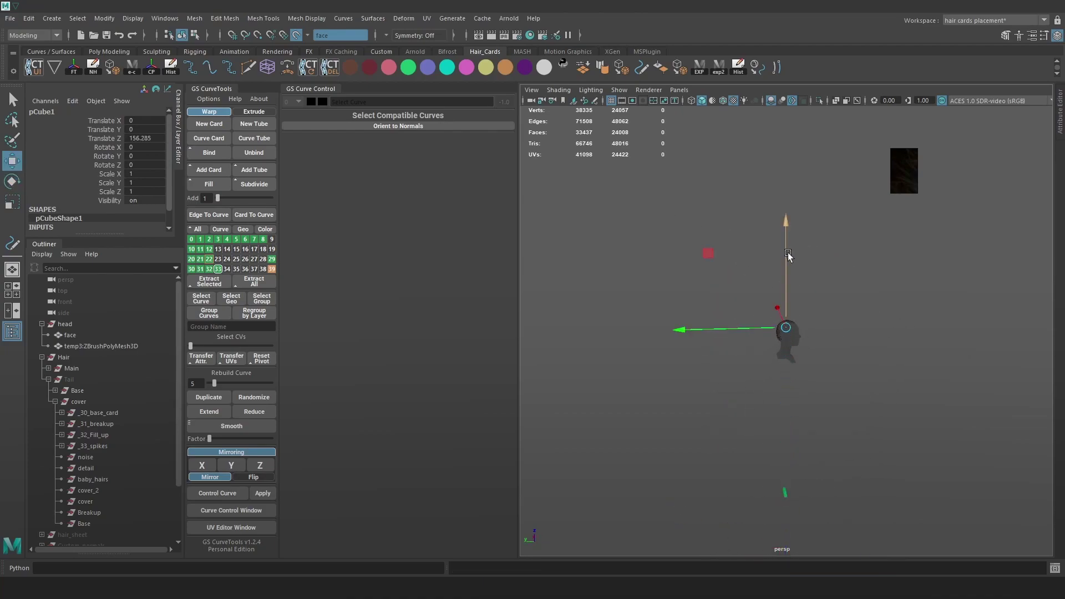
{"action": "scroll", "coordinate": [784, 247], "scroll_direction": "up", "scroll_amount": 5}
- Scale the cube uniformly to about 14.8 and tilt it about 49° around X to match the hairline
{"action": "key", "text": "r"}
{"action": "left_click_drag", "start_coordinate": [805, 317], "coordinate": [875, 277]}
{"action": "key", "text": "e"}
{"action": "left_click_drag", "start_coordinate": [820, 209], "coordinate": [907, 276]}
{"action": "left_click", "coordinate": [826, 267]}
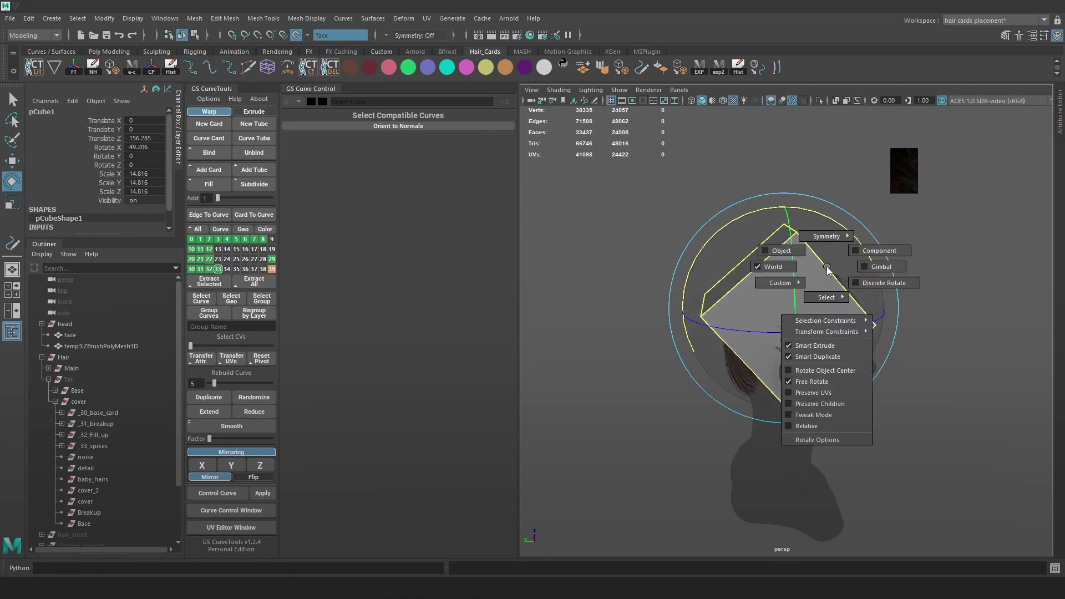
- Connect the side edges of the tilted cube to add an edge loop around its middle
{"action": "key", "text": "w"}
{"action": "right_click_drag", "start_coordinate": [808, 275], "coordinate": [809, 250]}
{"action": "left_click", "coordinate": [813, 266]}
{"action": "left_click", "coordinate": [757, 332], "text": "shift"}
{"action": "right_click_drag", "start_coordinate": [757, 331], "coordinate": [745, 476], "text": "shift"}
- Delete the side faces below the middle loop and the bottom face, leaving an open half cube
{"action": "right_click_drag", "start_coordinate": [800, 283], "coordinate": [802, 307]}
{"action": "left_click", "coordinate": [807, 352]}
{"action": "left_click_drag", "start_coordinate": [807, 353], "coordinate": [816, 358], "text": "alt"}
{"action": "double_click", "coordinate": [757, 376], "text": "shift"}
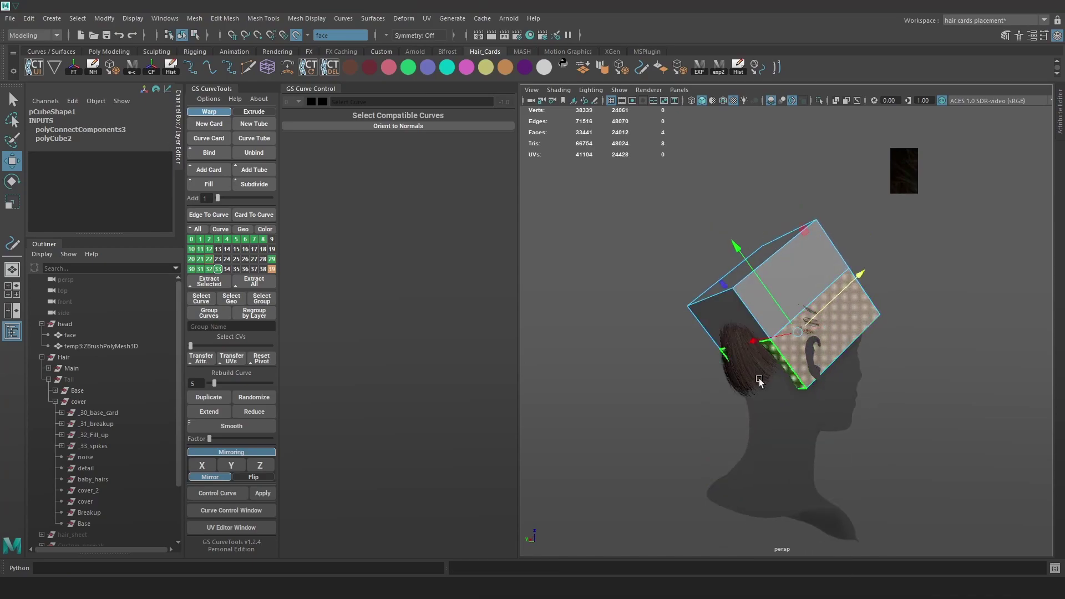
{"action": "key", "text": "Delete"}
{"action": "left_click", "coordinate": [785, 369]}
{"action": "key", "text": "Delete"}
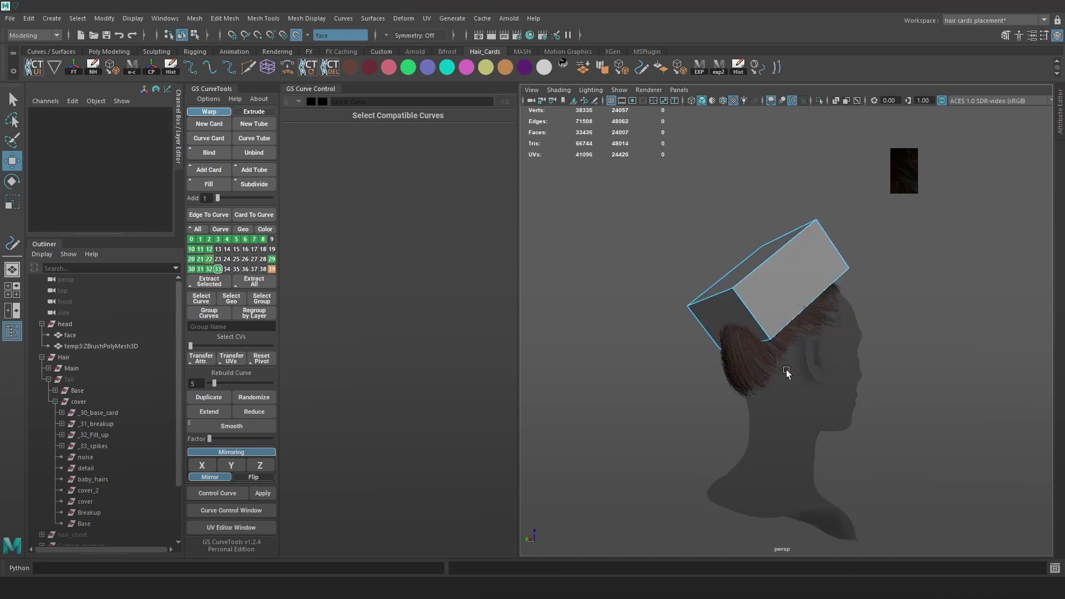
- Try smoothing the half cube into a rounded cap and check its shape from behind the head
{"action": "key", "text": "F8"}
{"action": "key", "text": "r"}
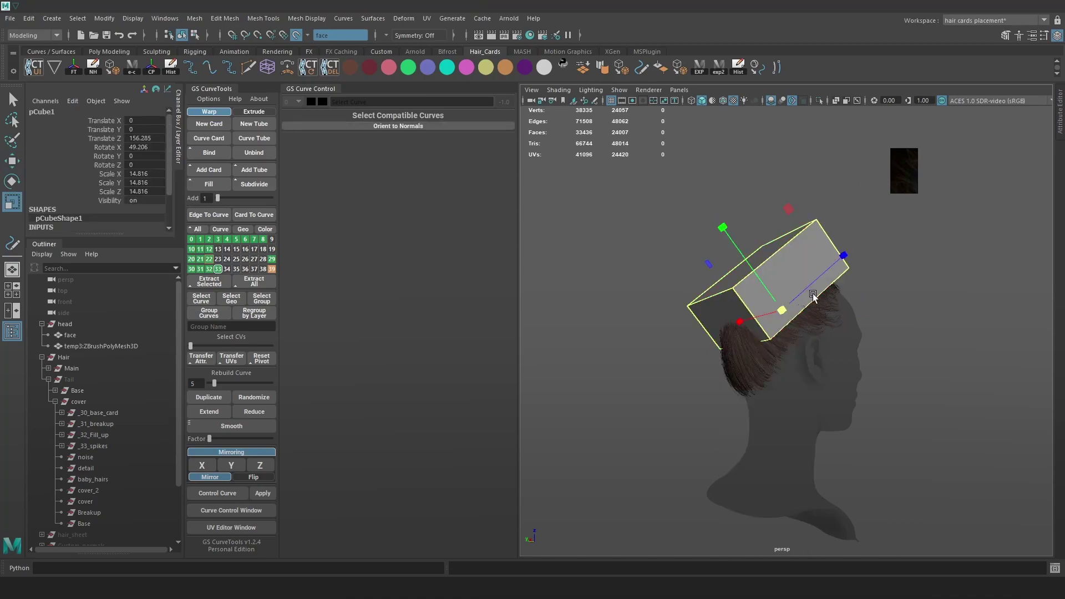
{"action": "key", "text": "3"}
{"action": "key", "text": "1"}
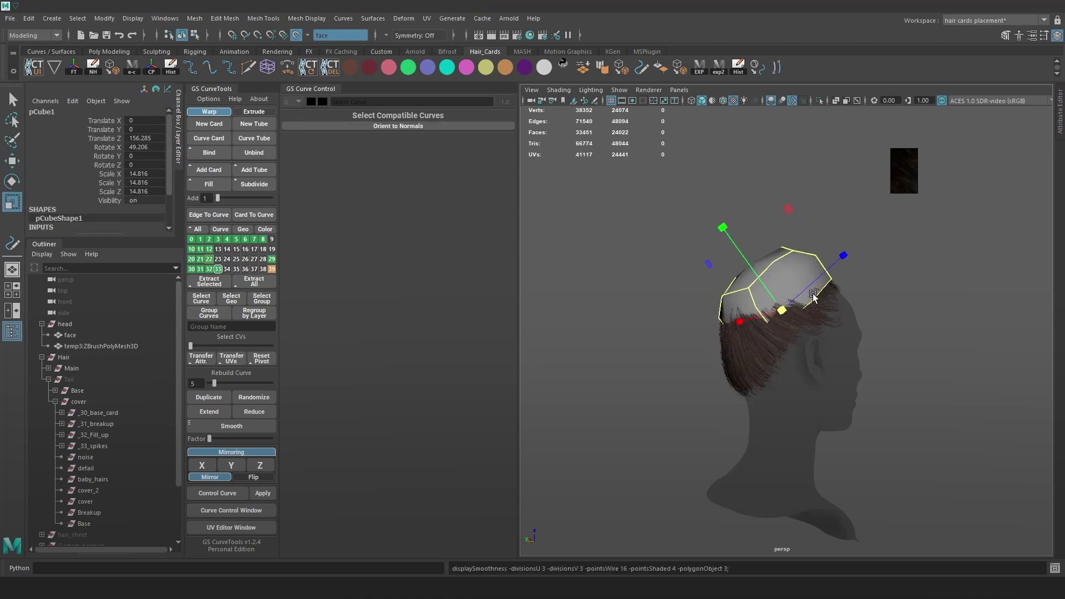
{"action": "right_click_drag", "start_coordinate": [788, 273], "coordinate": [806, 301], "text": "alt"}
{"action": "left_click_drag", "start_coordinate": [805, 301], "coordinate": [733, 267], "text": "alt"}
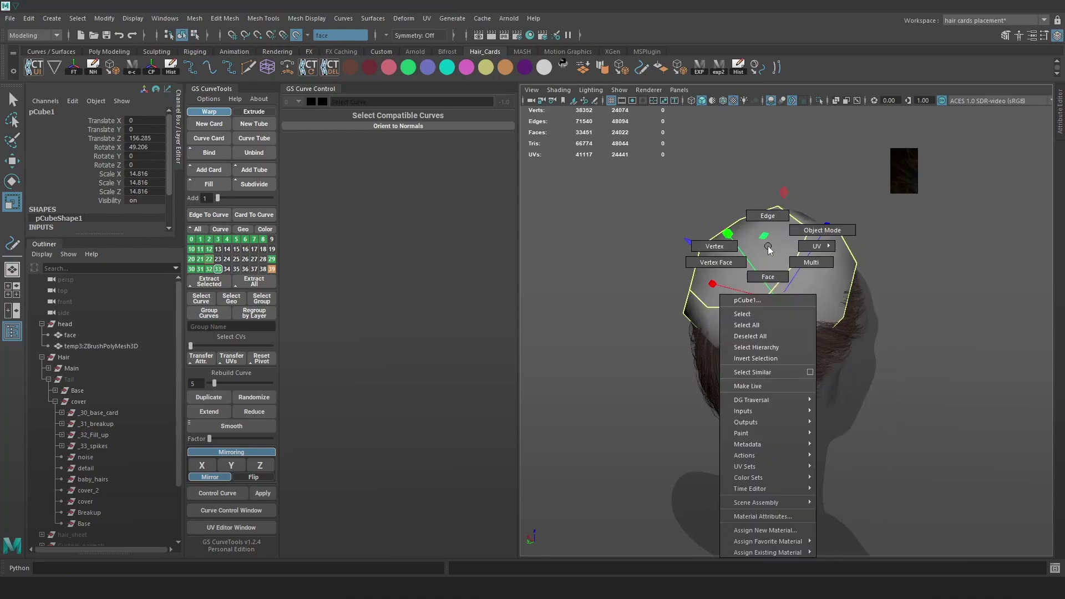
- Undo the smoothing and delete the half cube's large closed face over the crown
{"action": "key", "text": "F11"}
{"action": "key", "text": "ctrl+z"}
{"action": "left_click", "coordinate": [744, 266]}
{"action": "key", "text": "Delete"}
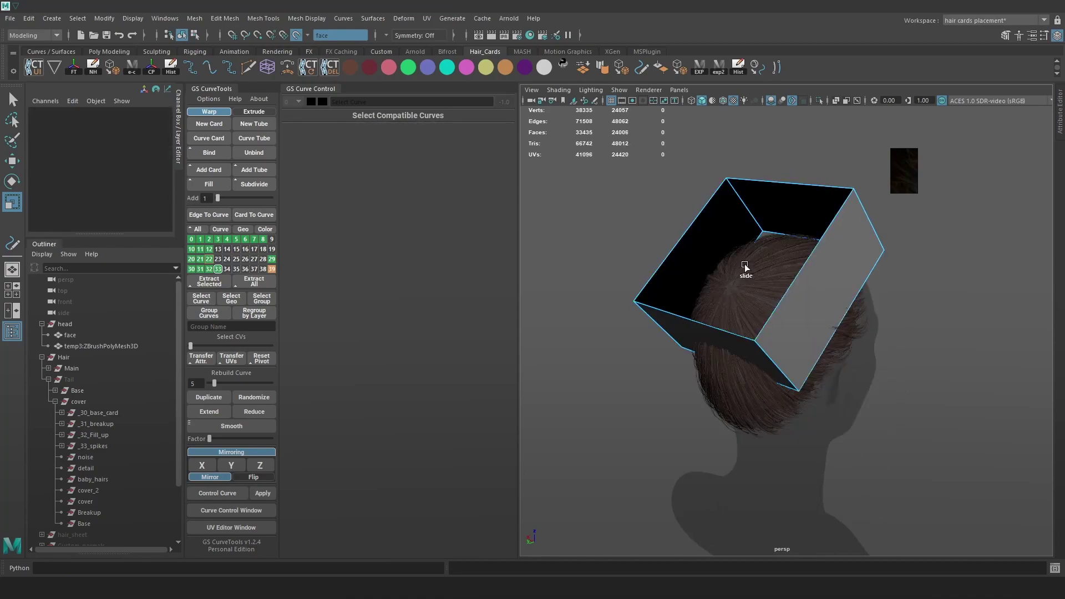
- Extrude the border edges of the crown opening, scaling them inward to form a rim around the ponytail base
{"action": "key", "text": "F10"}
{"action": "double_click", "coordinate": [812, 279]}
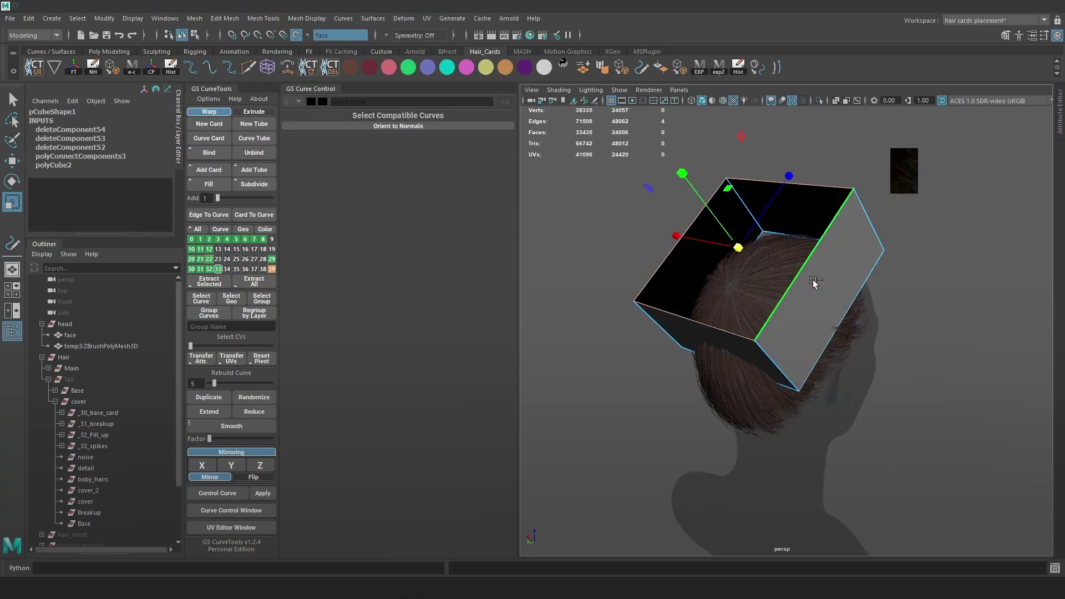
{"action": "key", "text": "ctrl+e"}
{"action": "key", "text": "r"}
{"action": "left_click_drag", "start_coordinate": [734, 247], "coordinate": [628, 264]}
{"action": "key", "text": "w"}
{"action": "left_click_drag", "start_coordinate": [766, 222], "coordinate": [797, 295]}
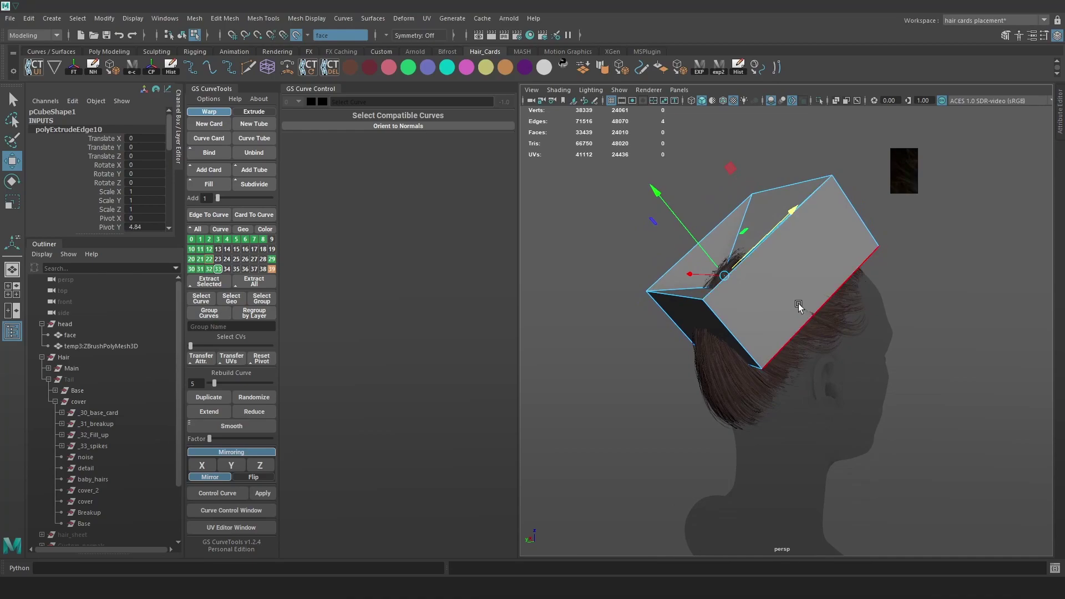
- Select the cap's lower border edge loop and scale it inward toward the hair
{"action": "key", "text": "F8"}
{"action": "key", "text": "F10"}
{"action": "double_click", "coordinate": [805, 315]}
{"action": "key", "text": "r"}
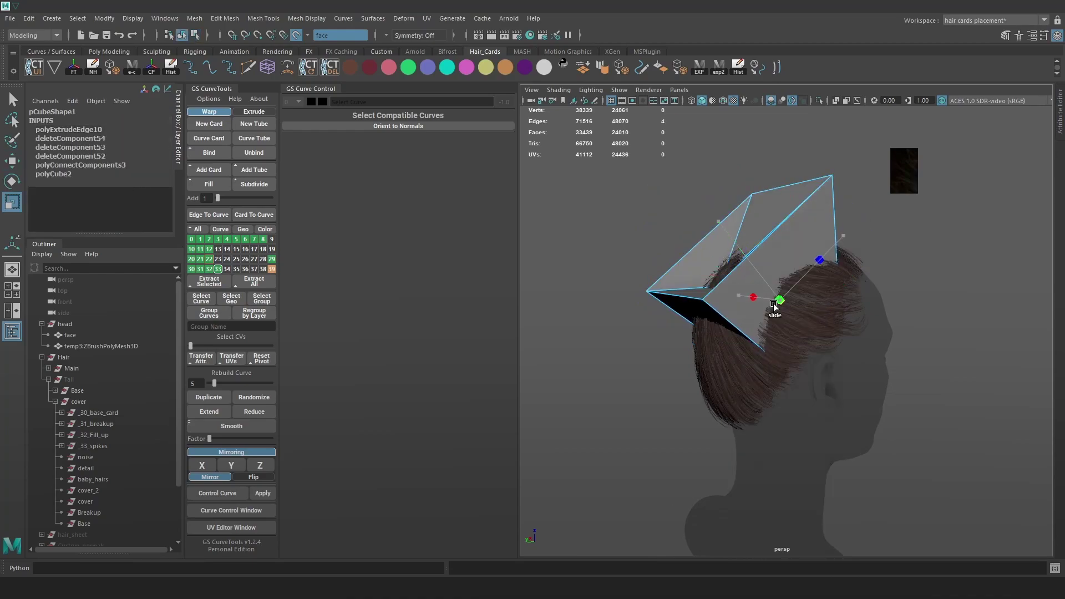
{"action": "key", "text": "w"}
{"action": "left_click_drag", "start_coordinate": [774, 307], "coordinate": [806, 303], "text": "alt"}
- Check the cap's smoothed shape and rescale the edge loop on the crown side
{"action": "key", "text": "3"}
{"action": "key", "text": "1"}
{"action": "double_click", "coordinate": [769, 254]}
{"action": "key", "text": "r"}
{"action": "left_click_drag", "start_coordinate": [733, 239], "coordinate": [908, 218], "text": "ctrl+shift"}
- Display the scene in wireframe and preview the cap mesh smoothed against the skull
{"action": "key", "text": "4"}
{"action": "key", "text": "e"}
{"action": "key", "text": "w"}
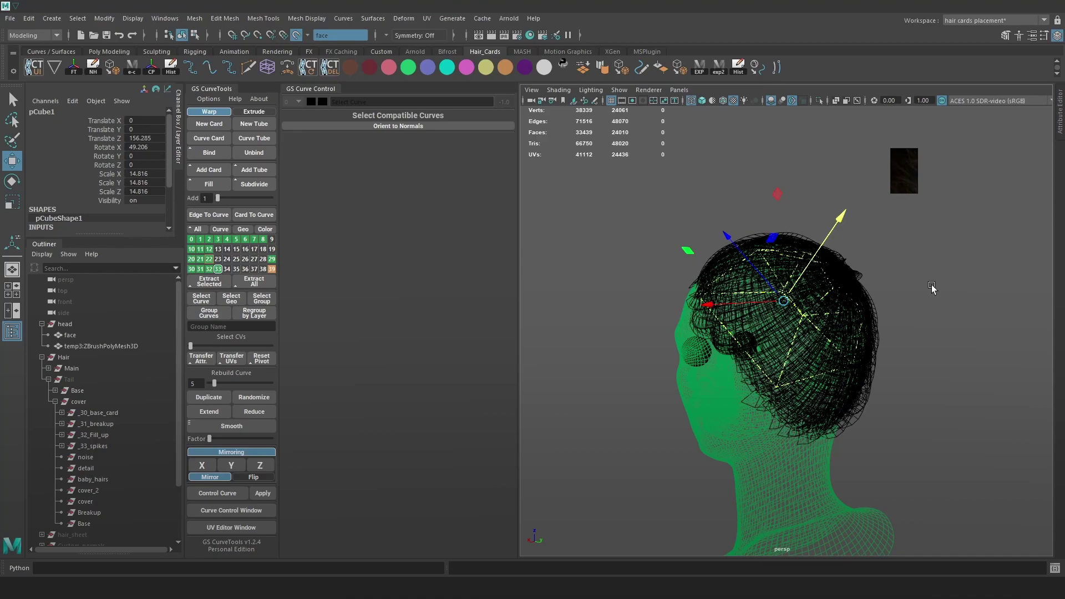
{"action": "key", "text": "3"}
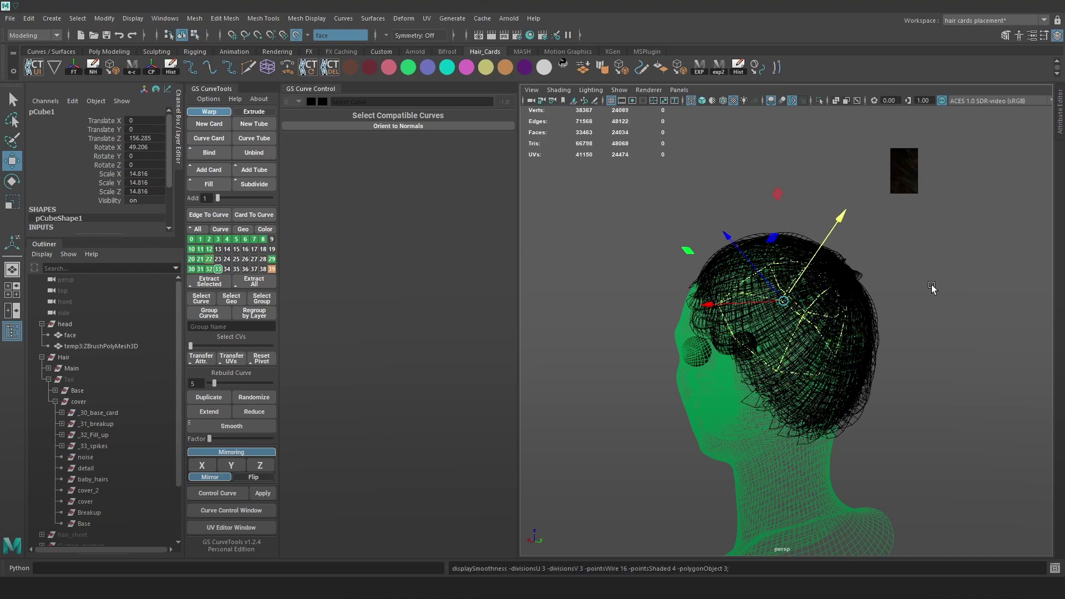
- Scale the cap up uniformly to 21.449 so that it encloses the hair
{"action": "left_click", "coordinate": [118, 69]}
{"action": "left_click", "coordinate": [927, 295]}
{"action": "left_click", "coordinate": [796, 316]}
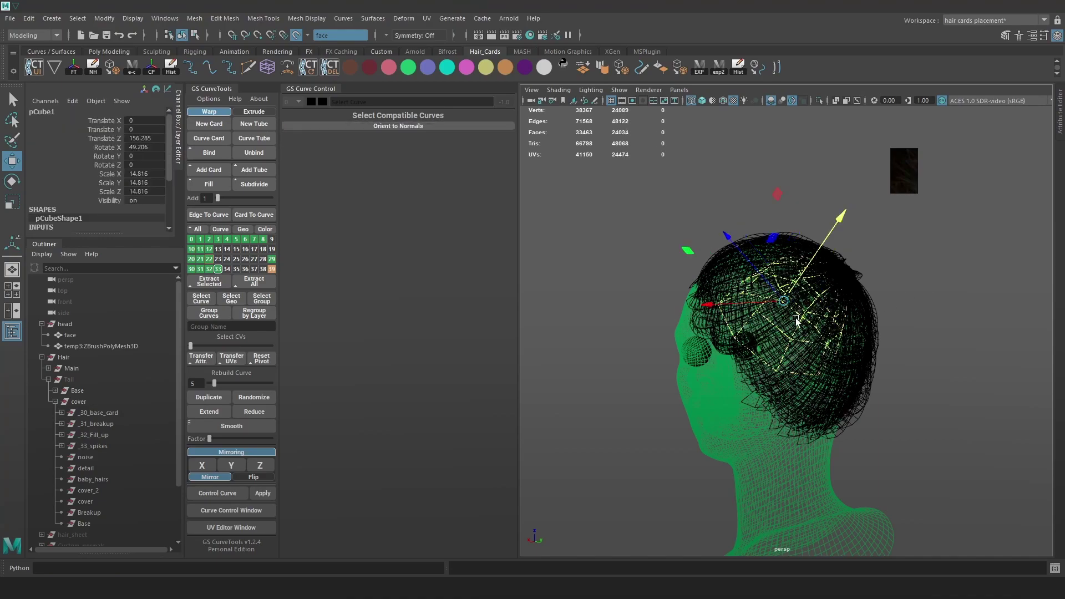
{"action": "key", "text": "r"}
{"action": "left_click_drag", "start_coordinate": [794, 310], "coordinate": [846, 286]}
{"action": "left_click_drag", "start_coordinate": [845, 286], "coordinate": [726, 261], "text": "alt"}
{"action": "key", "text": "w"}
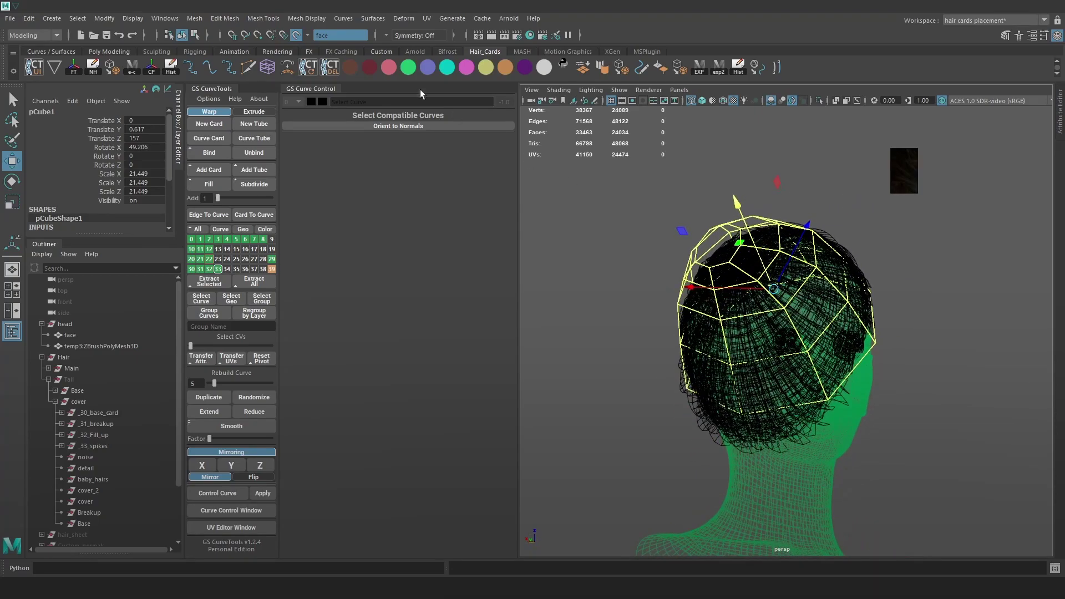
- Conform the enlarged cap mesh to the live skull surface
{"action": "left_click", "coordinate": [194, 19]}
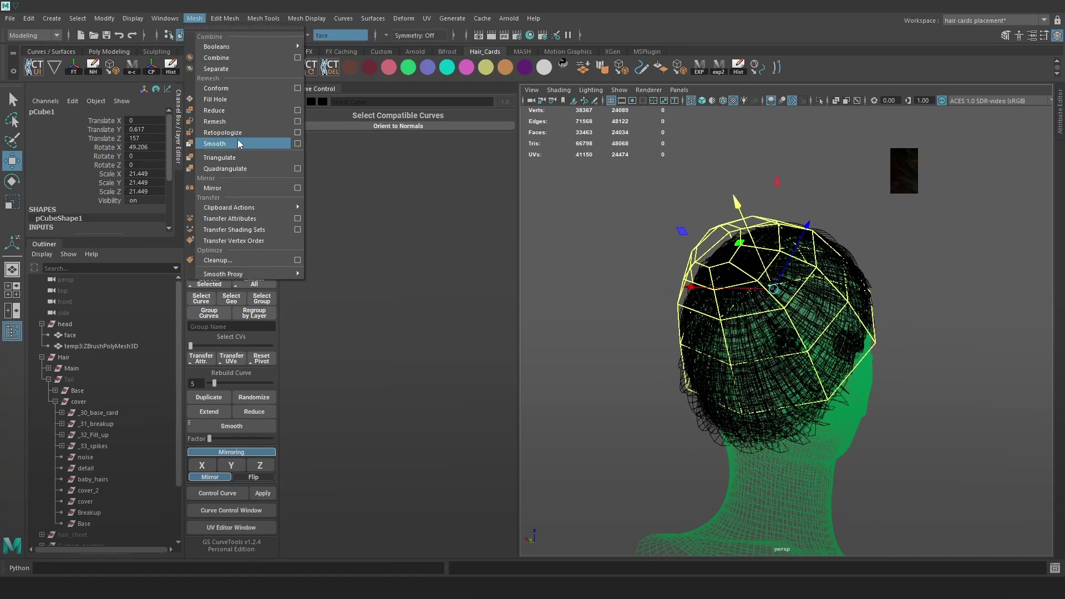
{"action": "left_click", "coordinate": [230, 90]}
{"action": "left_click_drag", "start_coordinate": [901, 298], "coordinate": [832, 247], "text": "alt"}
- Show the Modeling Toolkit docked beside the viewport and start Quad Draw on the cap
{"action": "left_click", "coordinate": [1006, 35]}
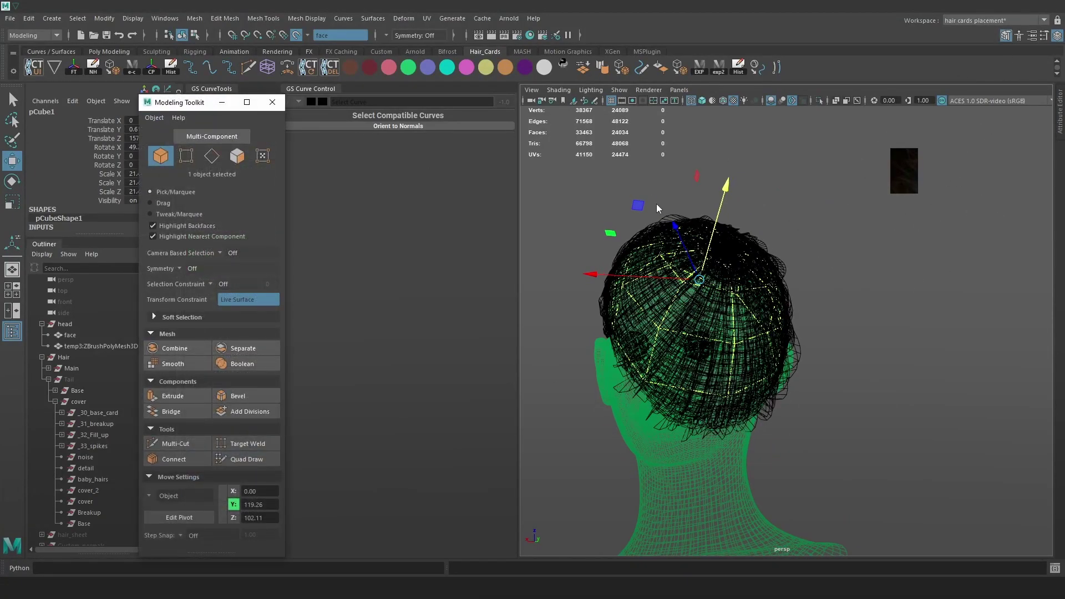
{"action": "left_click", "coordinate": [146, 105]}
{"action": "left_click_drag", "start_coordinate": [186, 105], "coordinate": [1055, 170]}
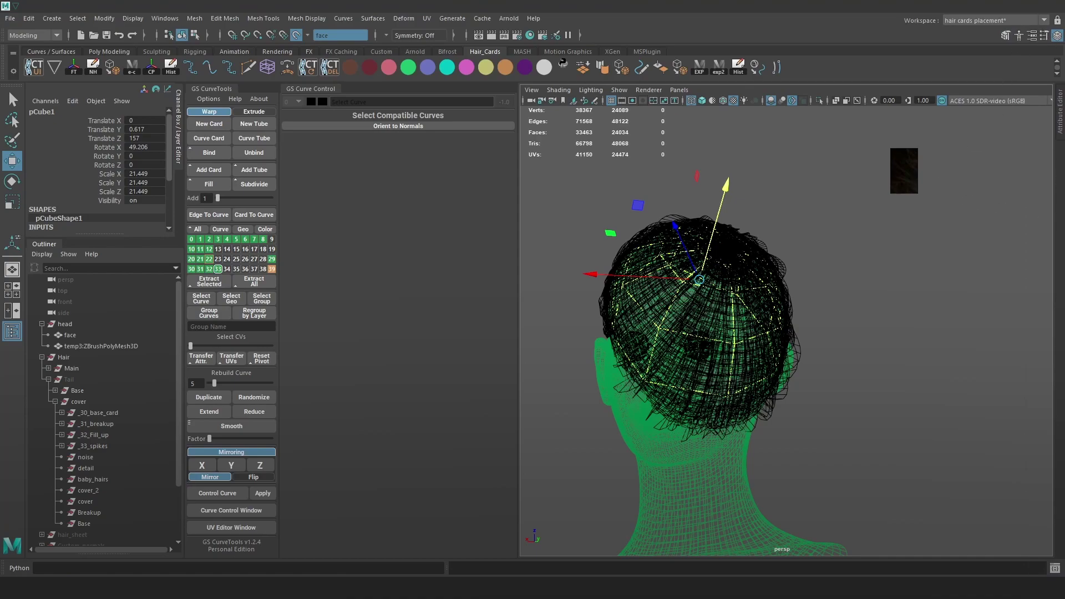
{"action": "left_click", "coordinate": [1005, 37]}
{"action": "right_click_drag", "start_coordinate": [702, 304], "coordinate": [719, 324], "text": "alt"}
{"action": "middle_click_drag", "start_coordinate": [719, 325], "coordinate": [768, 313], "text": "alt"}
{"action": "left_click_drag", "start_coordinate": [768, 312], "coordinate": [783, 328], "text": "alt"}
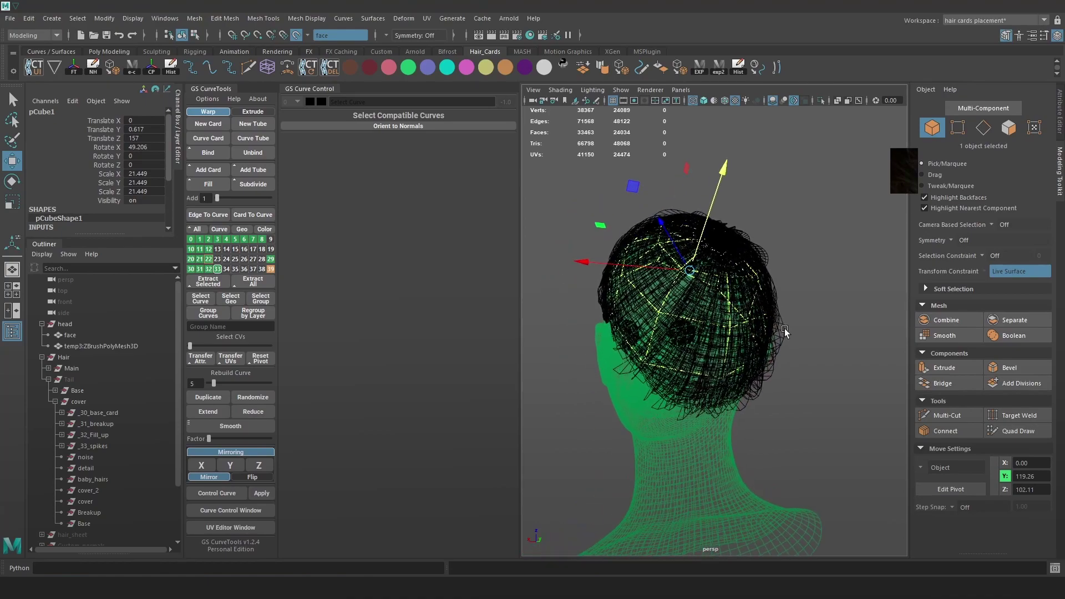
{"action": "left_click", "coordinate": [1014, 433]}
- Display the scene shaded and lower Quad Draw's live constraint Mesh Alpha to 0.3009
{"action": "mouse_move", "coordinate": [733, 370]}
{"action": "left_mouse_down", "text": "alt"}
{"action": "mouse_move", "coordinate": [720, 363]}
{"action": "mouse_move", "coordinate": [721, 387]}
{"action": "left_mouse_up", "text": "alt"}
{"action": "key", "text": "6"}
{"action": "right_click_drag", "start_coordinate": [721, 387], "coordinate": [762, 378], "text": "alt"}
{"action": "left_click", "coordinate": [1044, 36]}
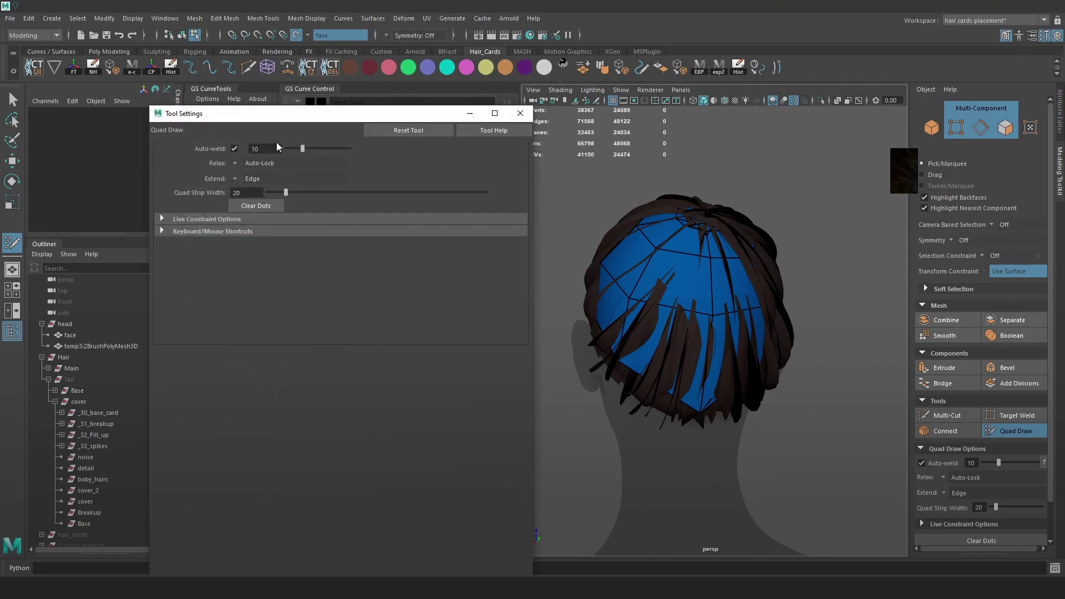
{"action": "left_click", "coordinate": [176, 219]}
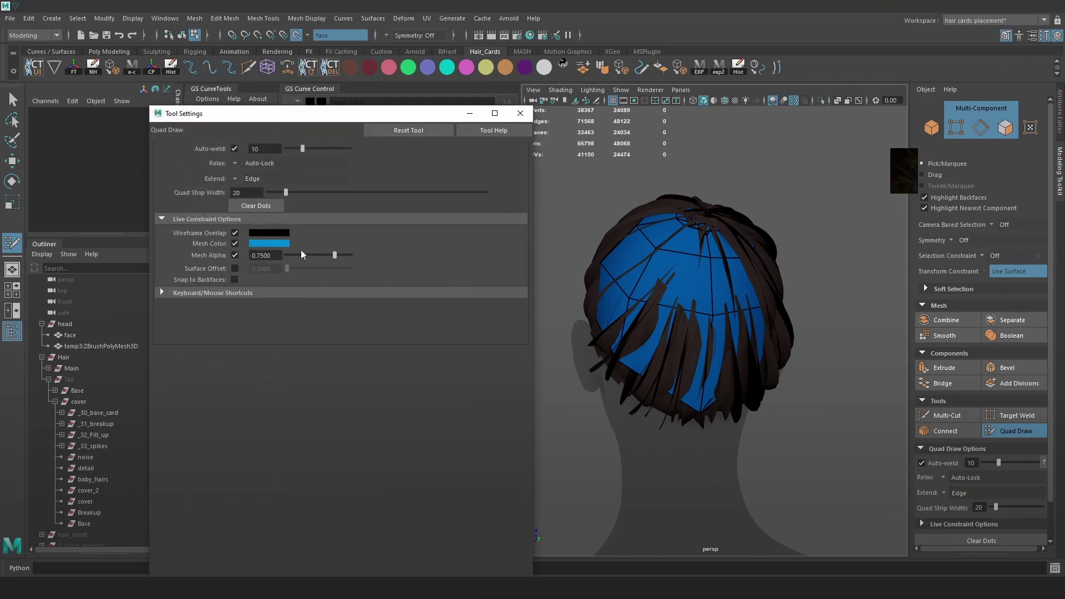
{"action": "left_click_drag", "start_coordinate": [334, 255], "coordinate": [300, 255]}
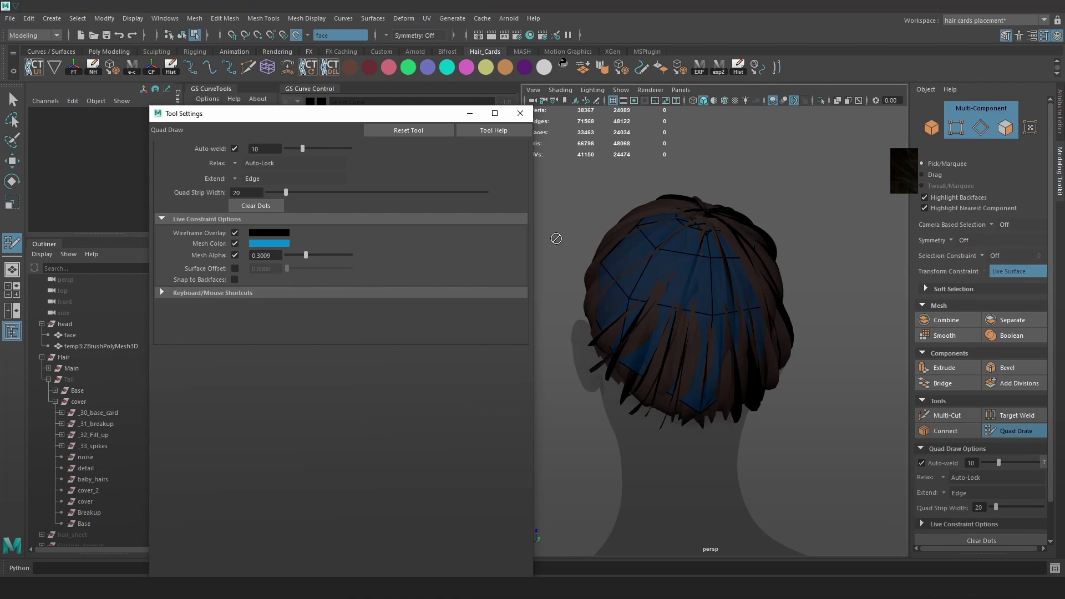
- Examine the transparent cap mesh's fit over the head and around the crown from all sides
{"action": "key", "text": "6"}
{"action": "left_click_drag", "start_coordinate": [724, 264], "coordinate": [688, 272], "text": "alt"}
{"action": "mouse_move", "coordinate": [758, 328]}
{"action": "left_mouse_down", "text": "alt"}
{"action": "mouse_move", "coordinate": [737, 350]}
{"action": "mouse_move", "coordinate": [756, 322]}
{"action": "left_mouse_up", "text": "alt"}
{"action": "key", "text": "6"}
{"action": "mouse_move", "coordinate": [843, 282]}
{"action": "left_mouse_down", "text": "alt"}
{"action": "mouse_move", "coordinate": [779, 284]}
{"action": "mouse_move", "coordinate": [697, 307]}
{"action": "mouse_move", "coordinate": [713, 316]}
{"action": "mouse_move", "coordinate": [689, 320]}
{"action": "left_mouse_up", "text": "alt"}
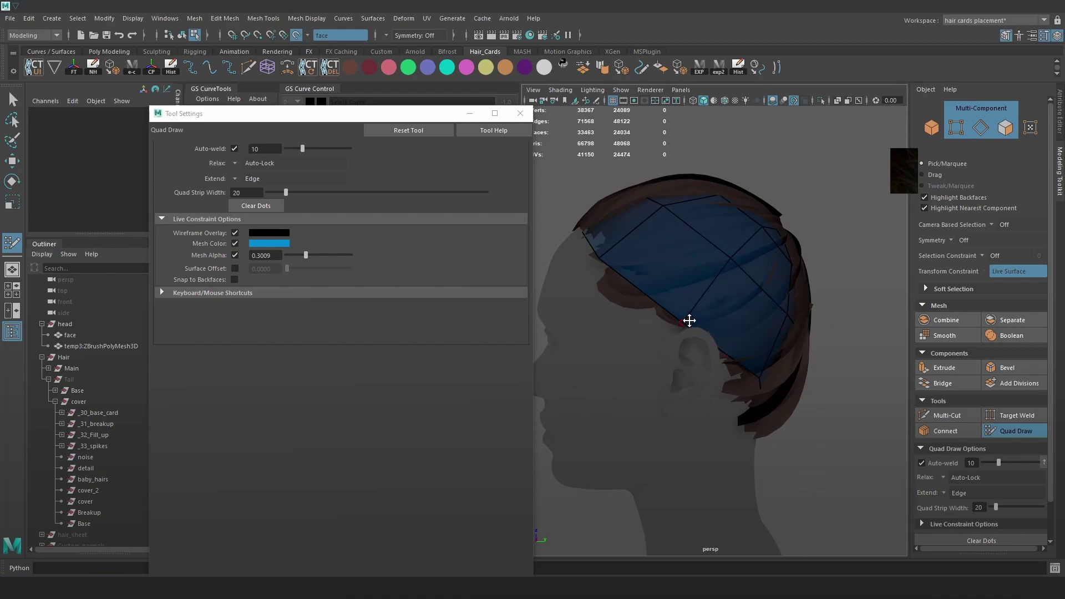
{"action": "left_click_drag", "start_coordinate": [766, 343], "coordinate": [671, 341], "text": "alt"}
{"action": "mouse_move", "coordinate": [667, 355]}
{"action": "left_mouse_down", "text": "alt"}
{"action": "mouse_move", "coordinate": [703, 352]}
{"action": "mouse_move", "coordinate": [667, 295]}
{"action": "left_mouse_up", "text": "alt"}
{"action": "left_click_drag", "start_coordinate": [652, 247], "coordinate": [694, 294], "text": "alt"}
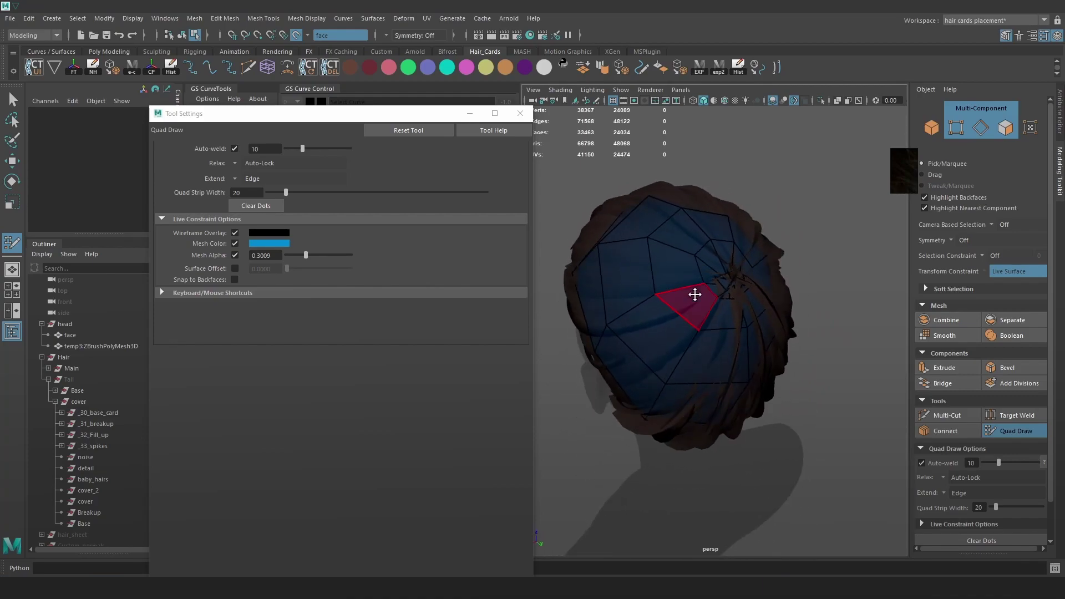
{"action": "left_click_drag", "start_coordinate": [661, 220], "coordinate": [908, 225], "text": "alt"}
{"action": "left_click_drag", "start_coordinate": [683, 275], "coordinate": [777, 268], "text": "alt"}
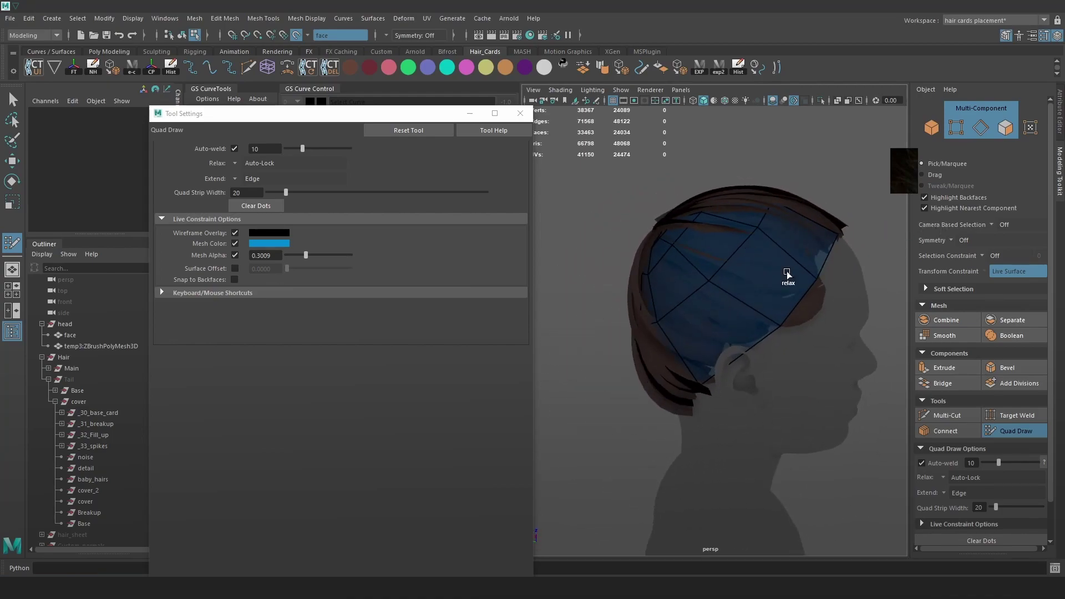
{"action": "mouse_move", "coordinate": [708, 266]}
{"action": "left_mouse_down", "text": "alt"}
{"action": "mouse_move", "coordinate": [768, 295]}
{"action": "mouse_move", "coordinate": [748, 295]}
{"action": "left_mouse_up", "text": "alt"}
{"action": "mouse_move", "coordinate": [646, 246]}
{"action": "left_mouse_down", "text": "alt"}
{"action": "mouse_move", "coordinate": [704, 276]}
{"action": "mouse_move", "coordinate": [656, 242]}
{"action": "left_mouse_up", "text": "alt"}
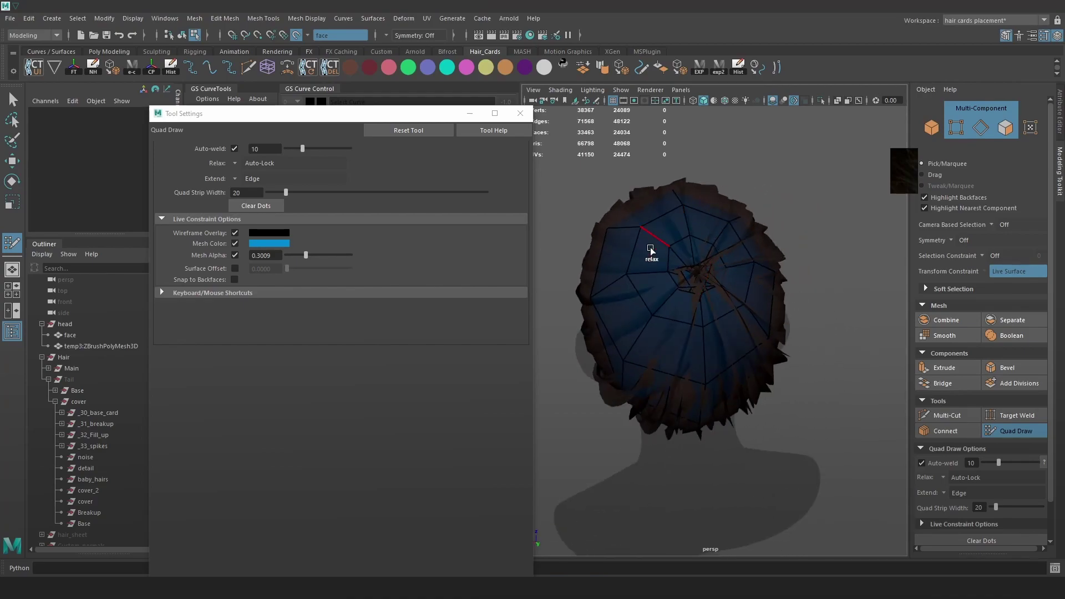
- Isolate the cap and delete the inner ring of rim faces around the crown opening
{"action": "key", "text": "w"}
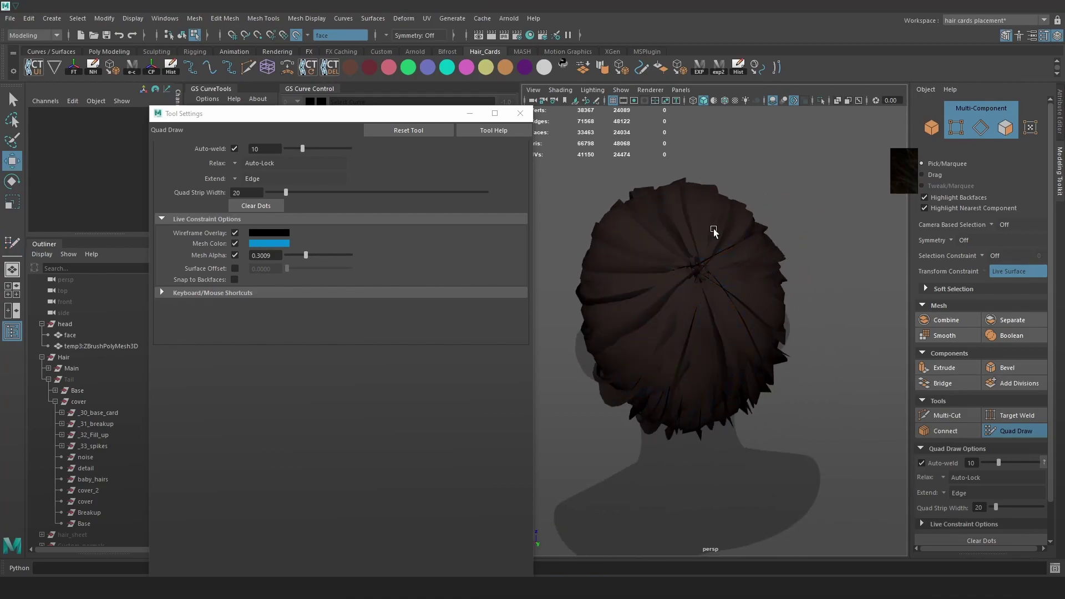
{"action": "left_click", "coordinate": [820, 97]}
{"action": "right_click_drag", "start_coordinate": [772, 193], "coordinate": [769, 217]}
{"action": "left_click", "coordinate": [706, 258]}
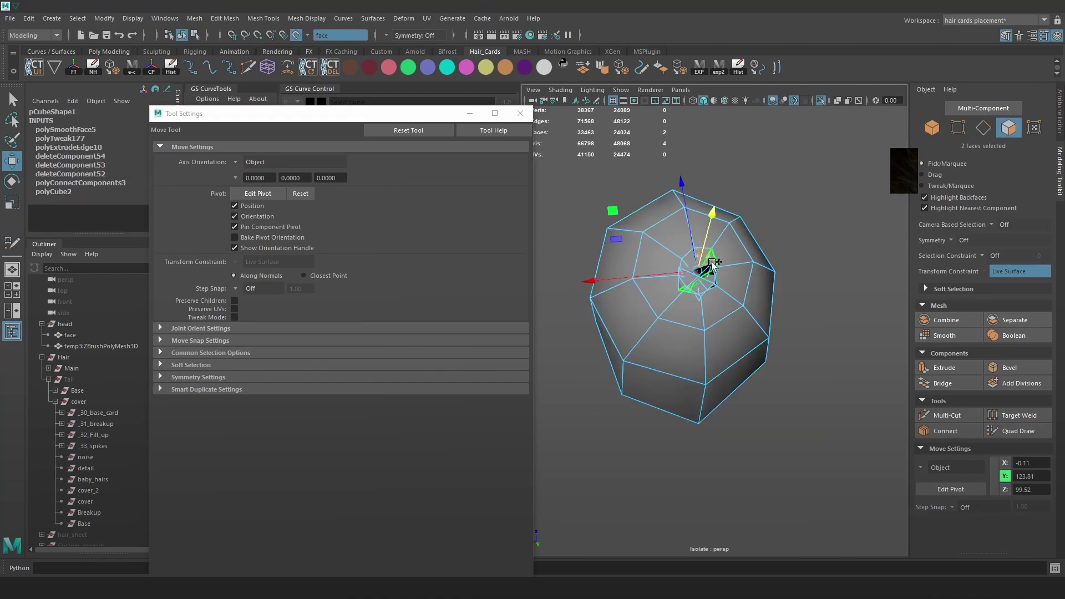
{"action": "key", "text": "Delete"}
{"action": "left_click_drag", "start_coordinate": [705, 268], "coordinate": [746, 260], "text": "alt"}
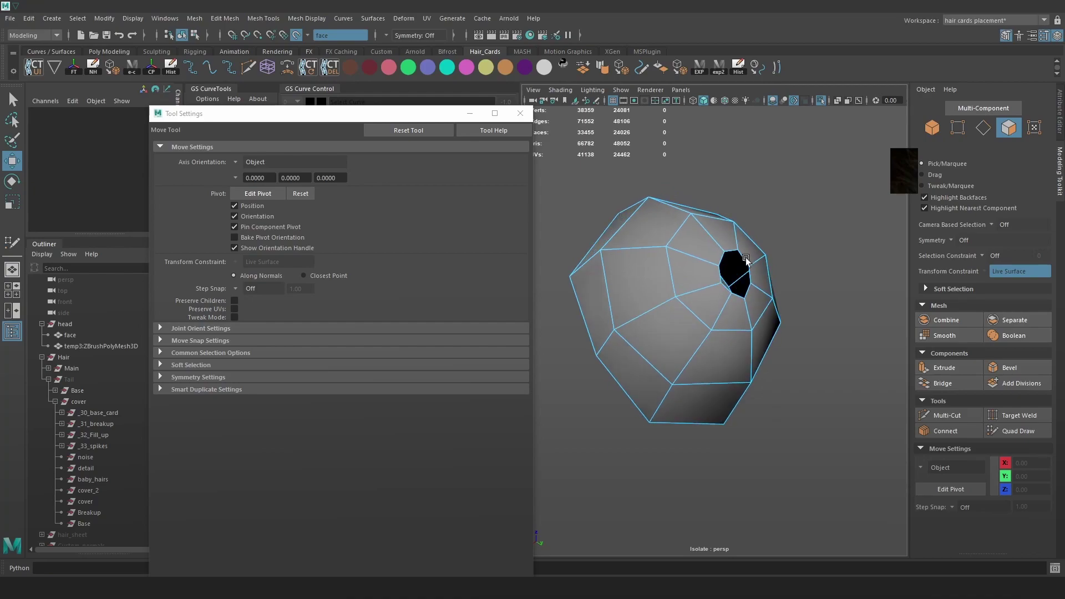
- Apply Edit Edge Flow to three of the cap's edge loops to round out its shape
{"action": "key", "text": "F8"}
{"action": "right_click_drag", "start_coordinate": [687, 274], "coordinate": [686, 247]}
{"action": "double_click", "coordinate": [695, 288]}
{"action": "right_click_drag", "start_coordinate": [695, 285], "coordinate": [673, 395], "text": "shift"}
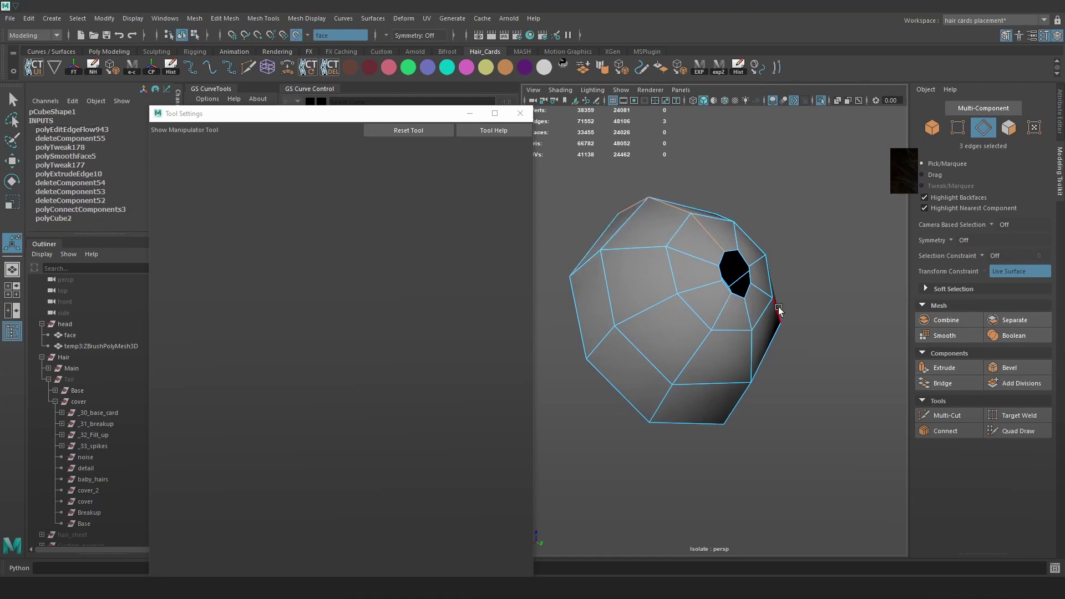
{"action": "left_click_drag", "start_coordinate": [777, 311], "coordinate": [710, 312], "text": "alt"}
{"action": "double_click", "coordinate": [703, 305]}
{"action": "key", "text": "g"}
{"action": "double_click", "coordinate": [708, 278]}
{"action": "key", "text": "g"}
{"action": "key", "text": "q"}
{"action": "key", "text": "F8"}
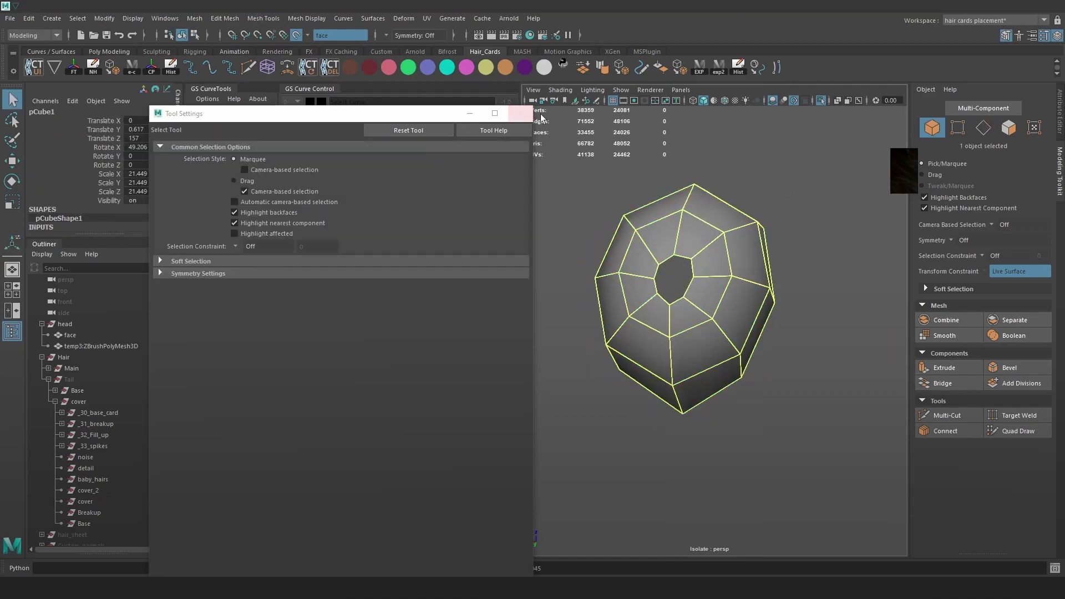
- Conform the cap to the live surface again and preview it smoothed
{"action": "left_click", "coordinate": [521, 114]}
{"action": "left_click", "coordinate": [194, 18]}
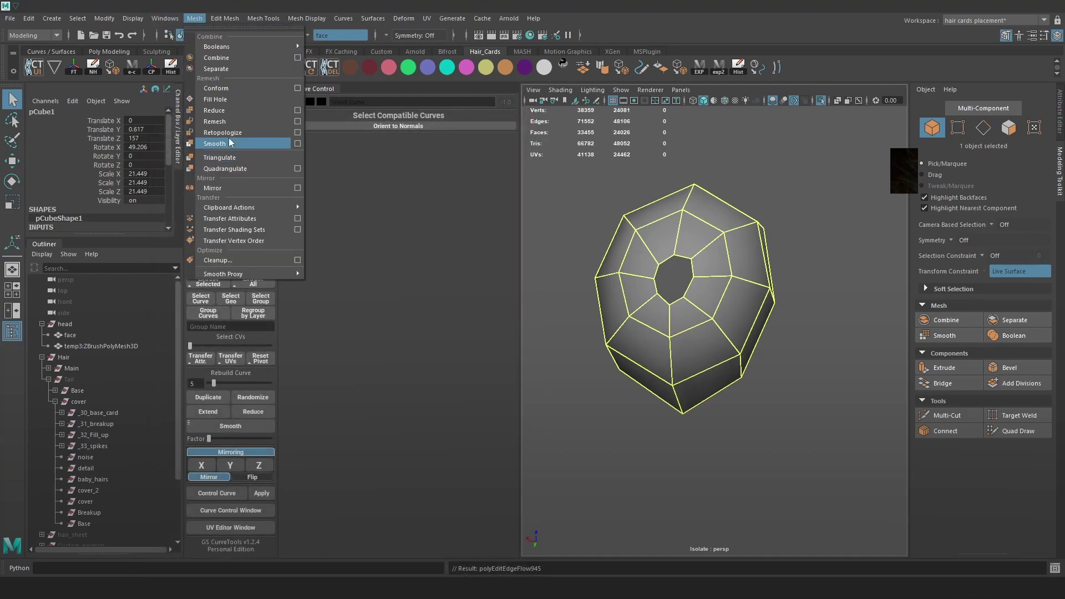
{"action": "left_click", "coordinate": [221, 88]}
{"action": "left_click_drag", "start_coordinate": [805, 328], "coordinate": [791, 316], "text": "alt"}
{"action": "key", "text": "3"}
{"action": "key", "text": "1"}
{"action": "key", "text": "3"}
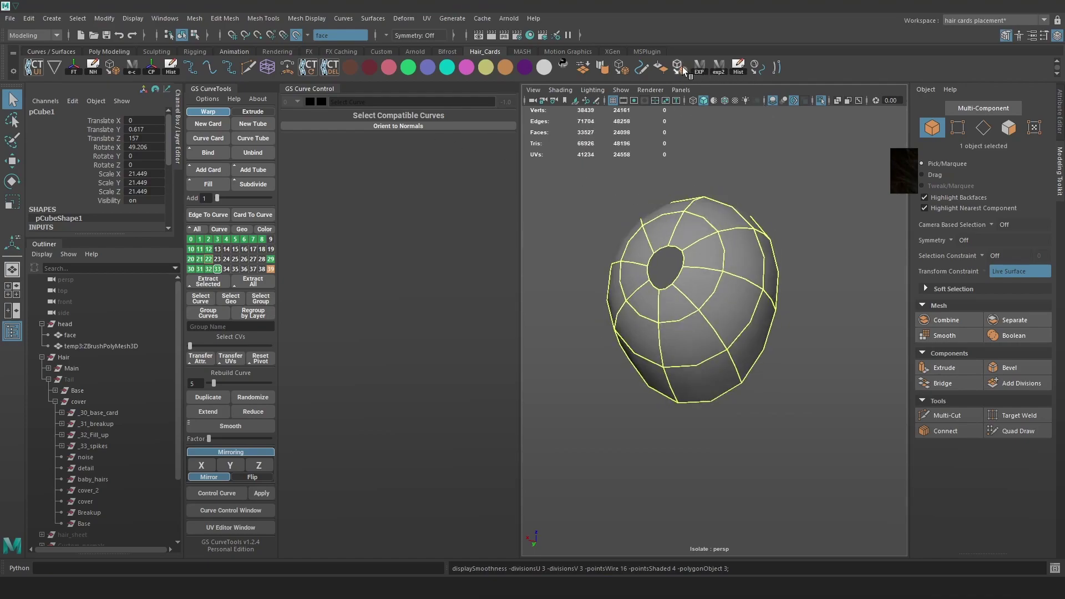
{"action": "key", "text": "1"}
- Bring the textured hair and head back into view and turn off the live surface for vertex editing
{"action": "left_click_drag", "start_coordinate": [801, 221], "coordinate": [787, 190], "text": "alt"}
{"action": "left_click", "coordinate": [819, 101]}
{"action": "key", "text": "6"}
{"action": "right_click_drag", "start_coordinate": [787, 191], "coordinate": [740, 158]}
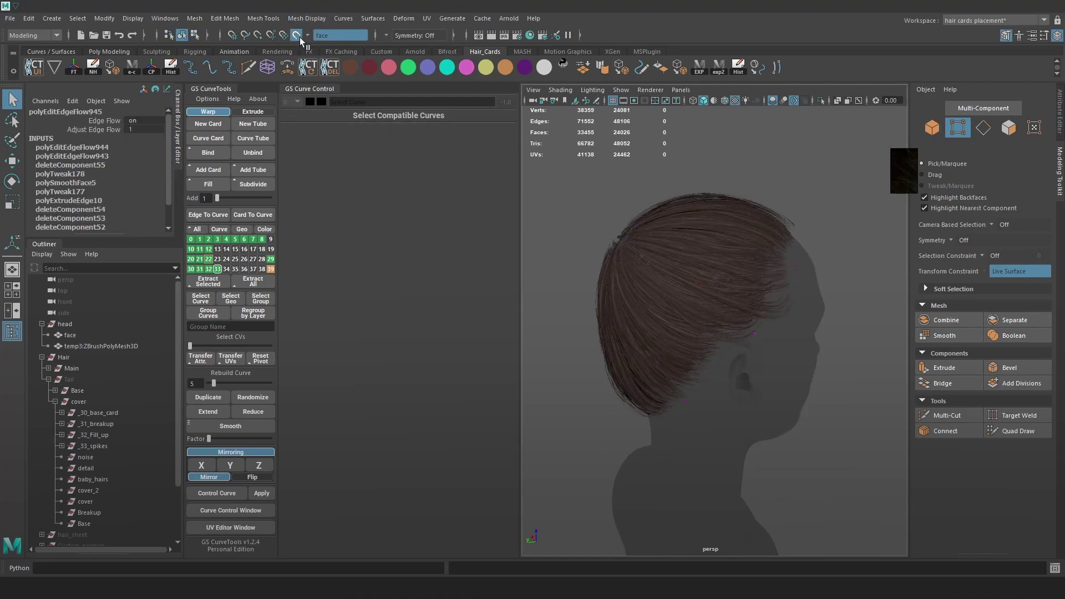
{"action": "left_click", "coordinate": [296, 35]}
{"action": "key", "text": "w"}
{"action": "left_click", "coordinate": [715, 291]}
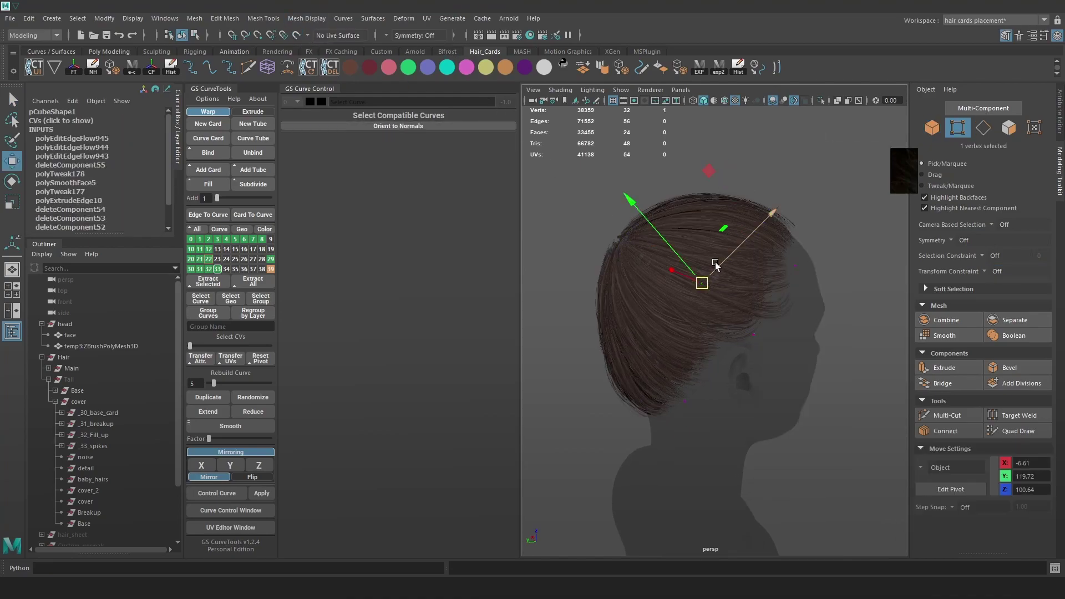
{"action": "left_click_drag", "start_coordinate": [716, 265], "coordinate": [706, 278], "text": "alt"}
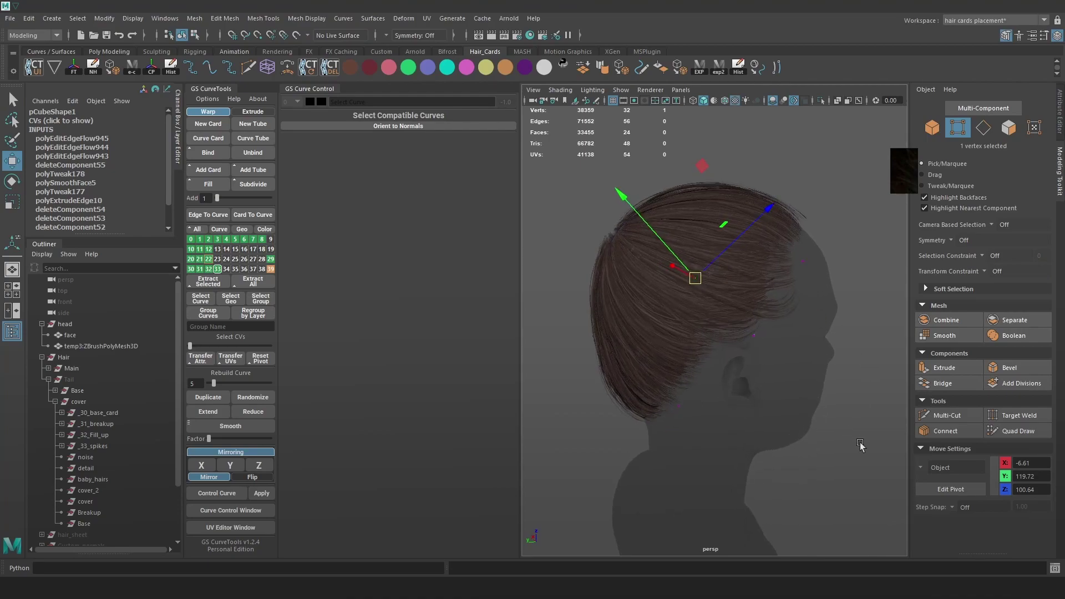
- Push all of the cap's vertices outward along their normals toward the hair surface
{"action": "left_click_drag", "start_coordinate": [473, 68], "coordinate": [471, 66]}
{"action": "key", "text": "w"}
{"action": "left_click_drag", "start_coordinate": [789, 264], "coordinate": [693, 258]}
{"action": "key", "text": "ctrl+z"}
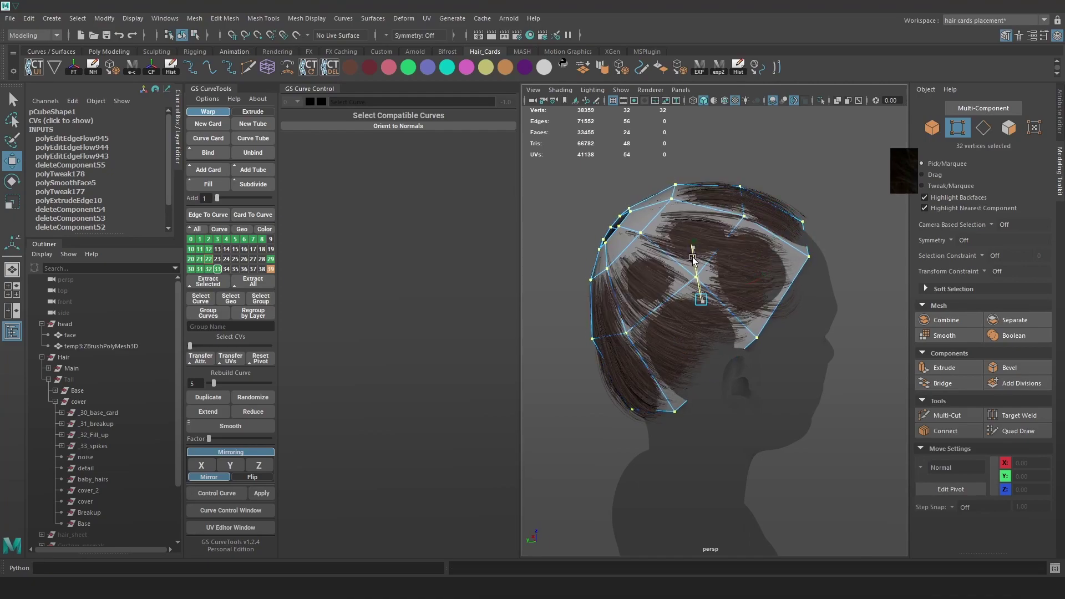
{"action": "left_click_drag", "start_coordinate": [760, 334], "coordinate": [760, 308]}
- Reposition individual cap vertices around the crown opening and on the border behind the ear
{"action": "left_click", "coordinate": [686, 270]}
{"action": "left_click_drag", "start_coordinate": [678, 272], "coordinate": [784, 261]}
{"action": "left_click", "coordinate": [637, 290]}
{"action": "left_click", "coordinate": [791, 267]}
{"action": "left_click", "coordinate": [733, 282]}
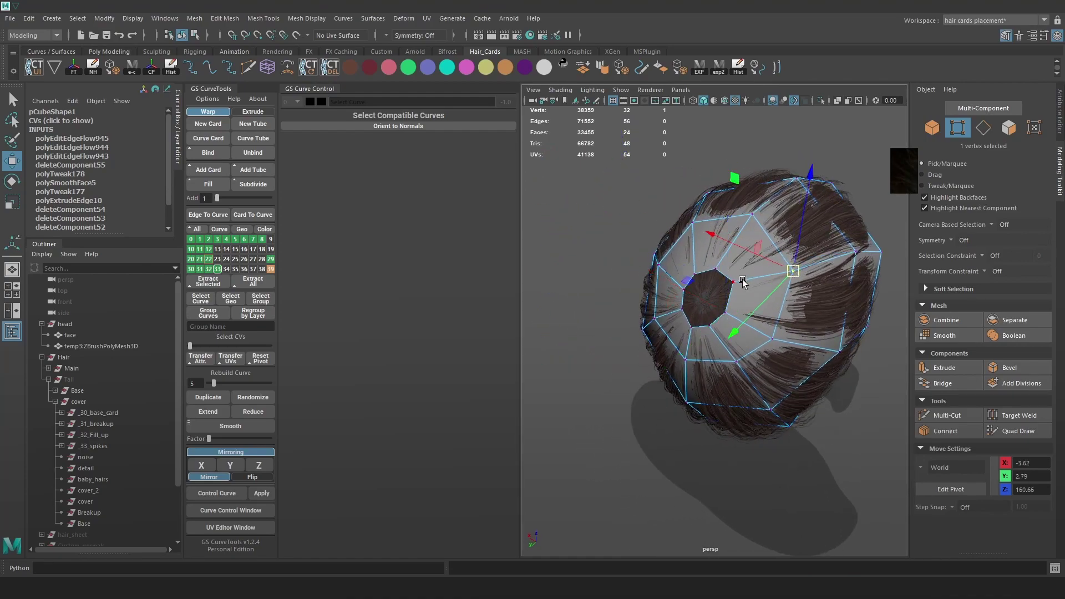
{"action": "left_click_drag", "start_coordinate": [740, 293], "coordinate": [794, 368], "text": "alt"}
{"action": "left_click", "coordinate": [757, 293]}
{"action": "left_click", "coordinate": [819, 325]}
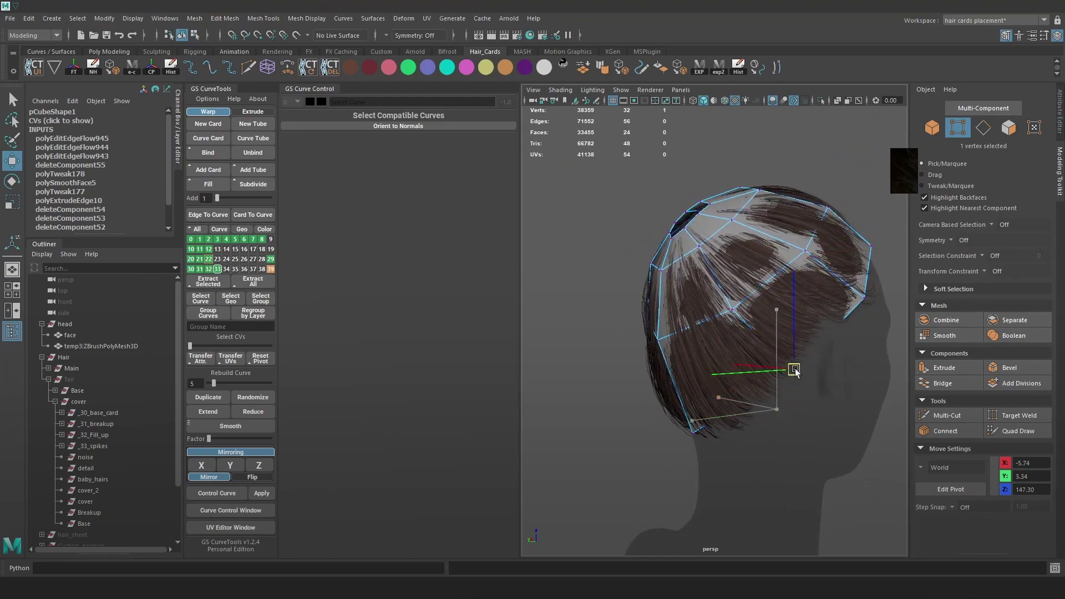
- Set the Move tool to Component orientation and refine the cap's vertices behind the ear and at the crown
{"action": "right_click_drag", "start_coordinate": [778, 353], "coordinate": [808, 363], "text": "ctrl+shift"}
{"action": "left_click_drag", "start_coordinate": [794, 369], "coordinate": [826, 395], "text": "alt"}
{"action": "left_click_drag", "start_coordinate": [828, 406], "coordinate": [829, 407]}
{"action": "left_click", "coordinate": [757, 331]}
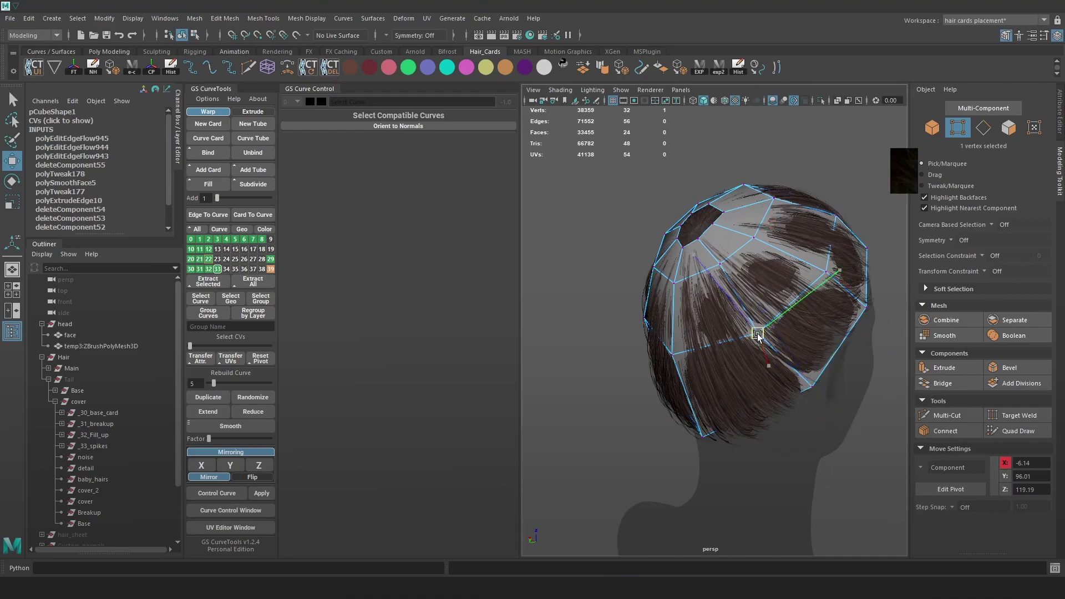
{"action": "left_click", "coordinate": [704, 239]}
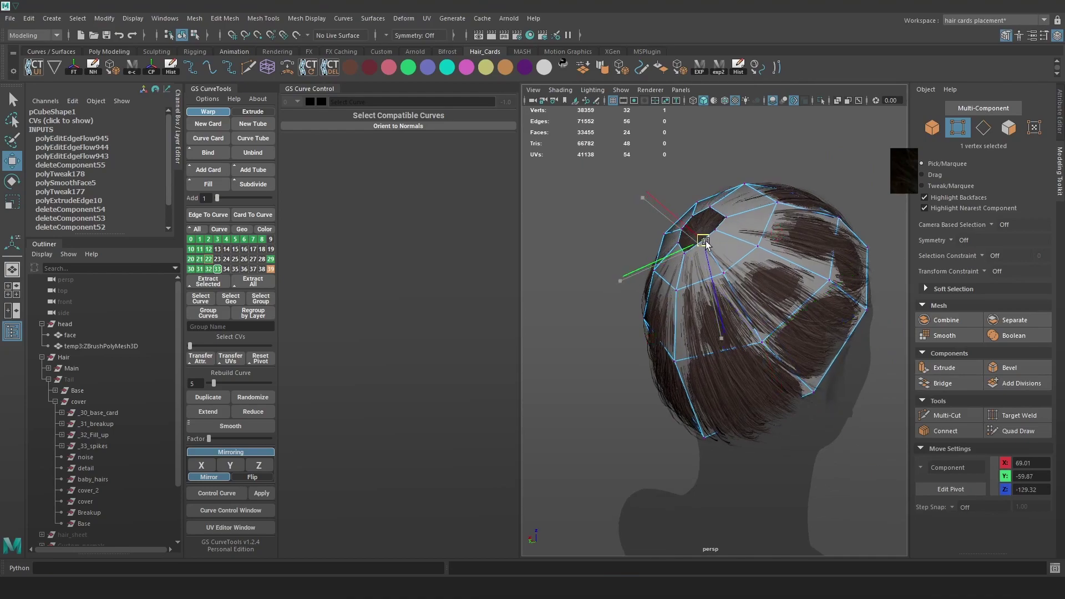
{"action": "left_click_drag", "start_coordinate": [772, 292], "coordinate": [694, 314], "text": "alt"}
- Delete the unedited half of the cap's faces and adjust vertices on the remaining half
{"action": "right_click", "coordinate": [751, 196]}
{"action": "right_click_drag", "start_coordinate": [752, 200], "coordinate": [750, 227]}
{"action": "left_click_drag", "start_coordinate": [750, 227], "coordinate": [821, 163], "text": "alt"}
{"action": "right_click_drag", "start_coordinate": [821, 163], "coordinate": [780, 165]}
{"action": "left_click", "coordinate": [701, 244]}
{"action": "left_click_drag", "start_coordinate": [707, 243], "coordinate": [681, 259], "text": "alt"}
{"action": "left_click", "coordinate": [769, 320]}
{"action": "left_click_drag", "start_coordinate": [756, 321], "coordinate": [840, 302], "text": "alt"}
{"action": "right_click_drag", "start_coordinate": [829, 181], "coordinate": [848, 157]}
{"action": "left_click_drag", "start_coordinate": [848, 158], "coordinate": [797, 220], "text": "alt"}
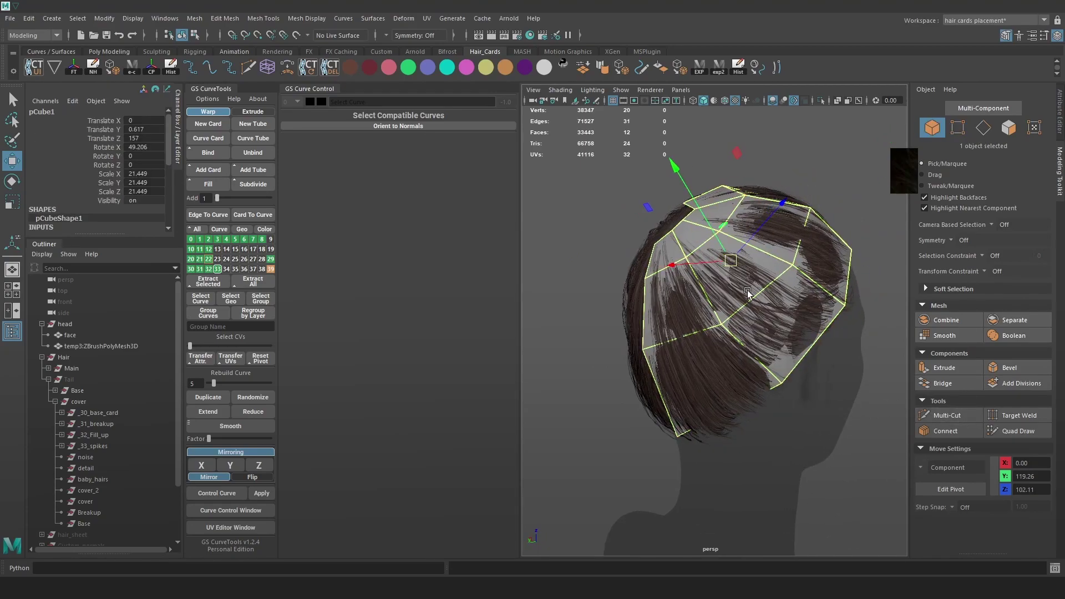
- Display the half cap in wireframe from behind the head, ready for vertex editing
{"action": "left_click_drag", "start_coordinate": [629, 200], "coordinate": [717, 202], "text": "alt"}
{"action": "key", "text": "d"}
{"action": "right_click_drag", "start_coordinate": [777, 203], "coordinate": [737, 203]}
{"action": "left_click", "coordinate": [807, 242]}
{"action": "left_click_drag", "start_coordinate": [798, 200], "coordinate": [738, 226], "text": "alt"}
{"action": "key", "text": "4"}
{"action": "key", "text": "space"}
{"action": "key", "text": "space"}
{"action": "left_click_drag", "start_coordinate": [766, 249], "coordinate": [759, 272], "text": "alt"}
- Select the vertices along the half cap's centre border and flatten them sideways with Scale
{"action": "left_click", "coordinate": [732, 251]}
{"action": "left_click", "coordinate": [736, 288], "text": "shift"}
{"action": "left_click", "coordinate": [739, 364], "text": "shift"}
{"action": "left_click", "coordinate": [733, 440], "text": "shift"}
{"action": "left_click", "coordinate": [737, 211], "text": "shift"}
{"action": "left_click_drag", "start_coordinate": [793, 205], "coordinate": [771, 208], "text": "alt"}
{"action": "left_click", "coordinate": [749, 221], "text": "shift"}
{"action": "left_click", "coordinate": [865, 231], "text": "shift"}
{"action": "left_click", "coordinate": [793, 194], "text": "shift"}
{"action": "key", "text": "r"}
{"action": "right_click_drag", "start_coordinate": [786, 231], "coordinate": [739, 231]}
{"action": "left_click_drag", "start_coordinate": [721, 244], "coordinate": [804, 258], "text": "alt"}
{"action": "left_click_drag", "start_coordinate": [646, 294], "coordinate": [704, 309]}
- Move the centre border vertices onto the head's centre line with grid snapping
{"action": "key", "text": "w"}
{"action": "left_click_drag", "start_coordinate": [789, 225], "coordinate": [732, 223]}
{"action": "left_click_drag", "start_coordinate": [739, 223], "coordinate": [802, 228]}
{"action": "key", "text": "x"}
{"action": "left_click_drag", "start_coordinate": [672, 304], "coordinate": [697, 303]}
{"action": "left_click_drag", "start_coordinate": [804, 216], "coordinate": [786, 214], "text": "alt"}
{"action": "right_click_drag", "start_coordinate": [786, 214], "coordinate": [839, 174]}
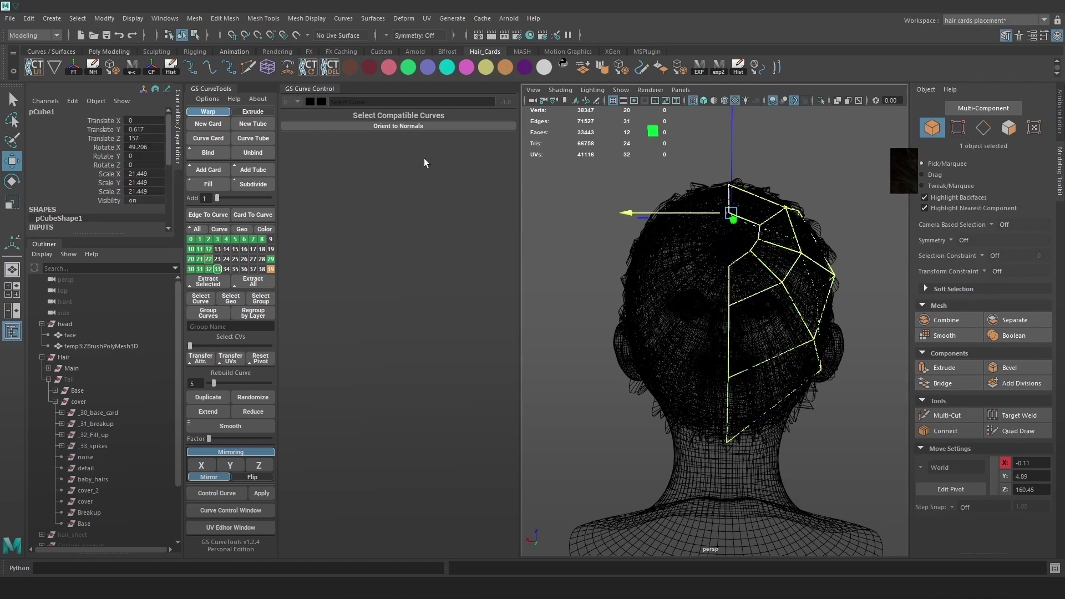
- Mirror the half cap across the world X axis in the + direction, merging its borders
{"action": "left_click", "coordinate": [195, 19]}
{"action": "left_click", "coordinate": [231, 189]}
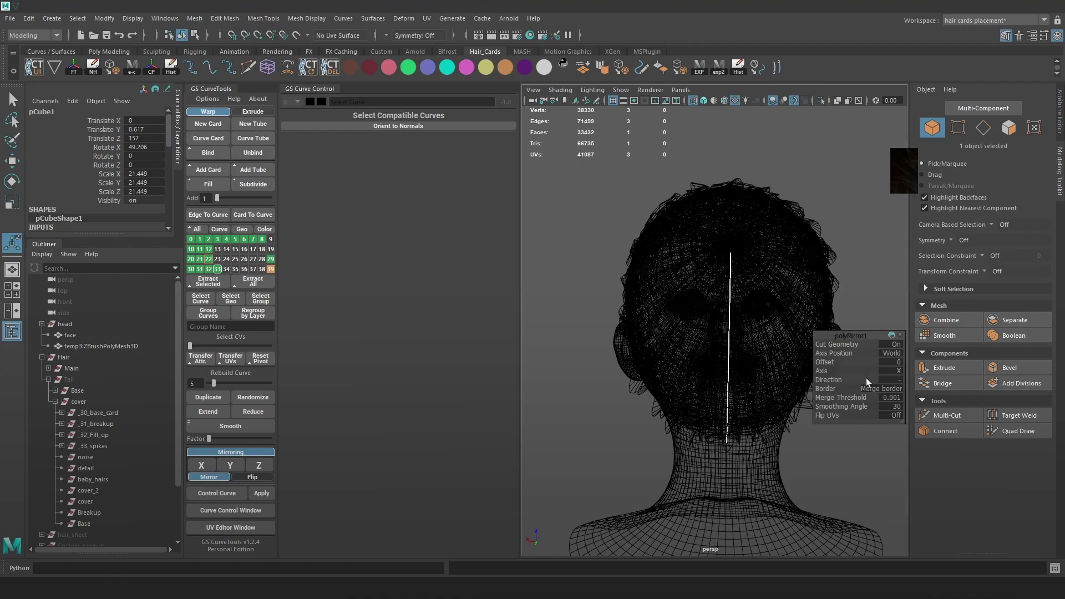
{"action": "left_click", "coordinate": [896, 380]}
{"action": "left_click", "coordinate": [907, 385]}
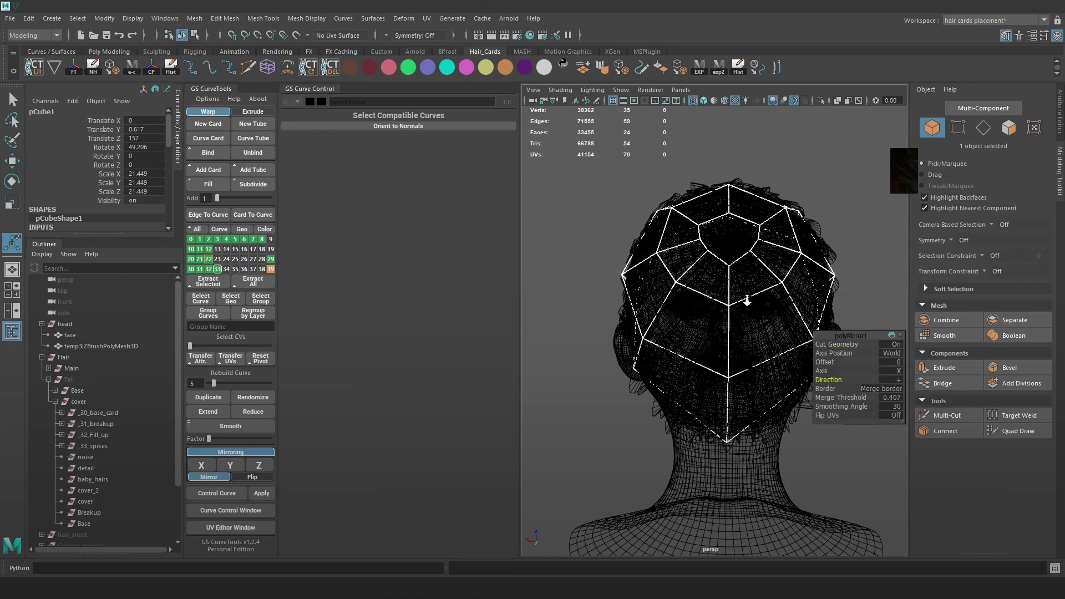
{"action": "scroll", "coordinate": [747, 299], "scroll_direction": "down", "scroll_amount": 2}
- Select all of the mirrored cap's vertices and merge the overlapping ones
{"action": "key", "text": "F10"}
{"action": "left_click_drag", "start_coordinate": [854, 458], "coordinate": [527, 158]}
{"action": "right_click_drag", "start_coordinate": [722, 210], "coordinate": [793, 208], "text": "shift"}
{"action": "key", "text": "ctrl+z"}
{"action": "right_click_drag", "start_coordinate": [808, 246], "coordinate": [845, 236], "text": "alt"}
{"action": "left_click", "coordinate": [846, 236]}
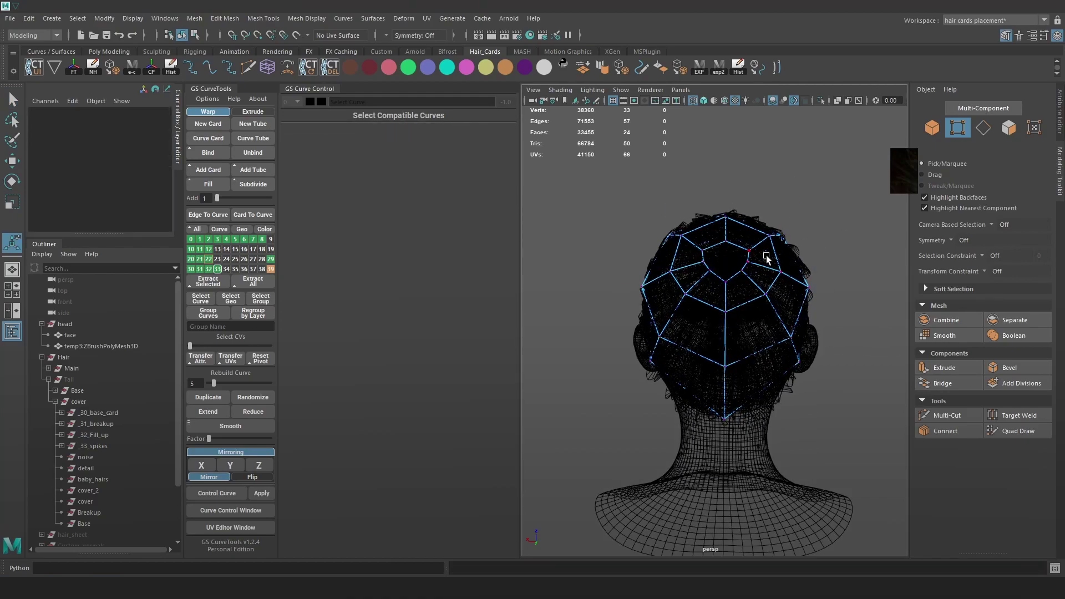
- Insert an edge loop with Multi-Cut down the back of the cap, beside the rear centre line
{"action": "key", "text": "F8"}
{"action": "left_click_drag", "start_coordinate": [829, 225], "coordinate": [836, 251], "text": "alt"}
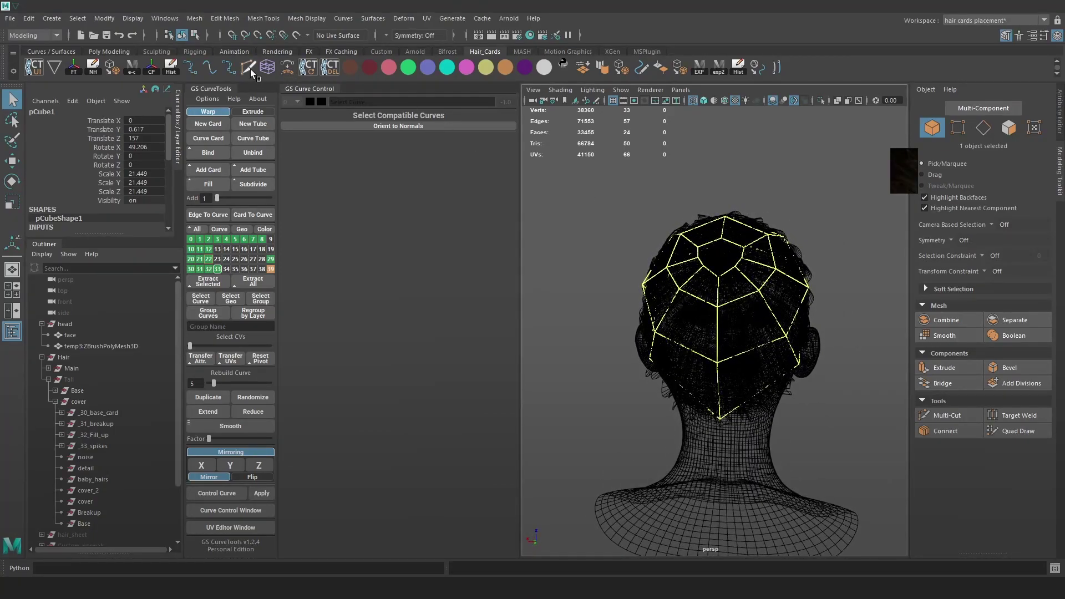
{"action": "left_click", "coordinate": [751, 352], "text": "ctrl"}
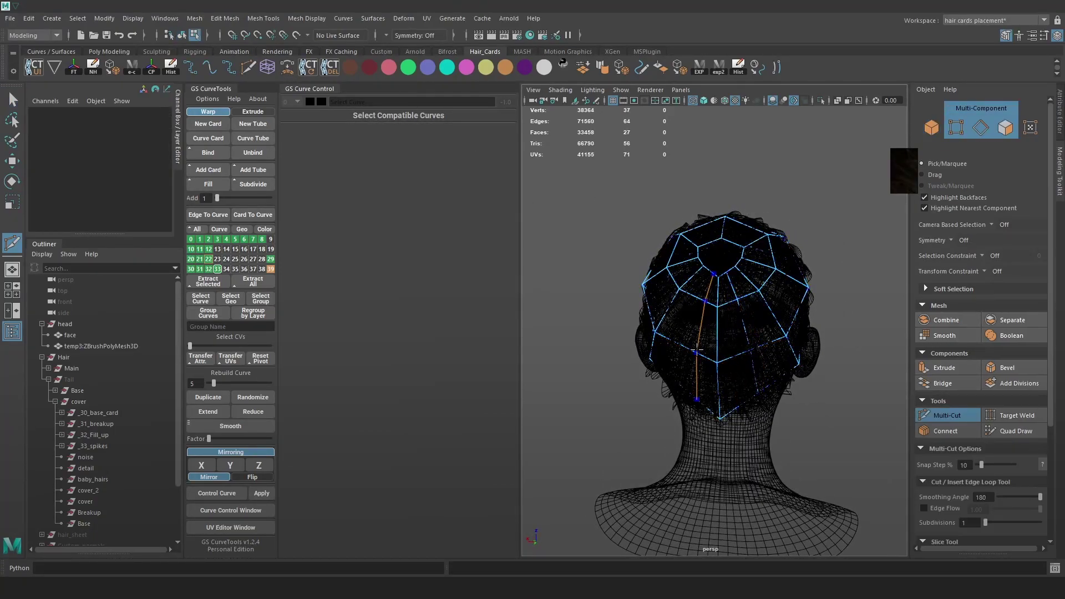
- Undo the uneven rear loop, and insert an edge loop on each side of the cap's rear centre line with Multi-Cut
{"action": "mouse_move", "coordinate": [794, 324]}
{"action": "left_mouse_down", "text": "alt"}
{"action": "mouse_move", "coordinate": [756, 327]}
{"action": "mouse_move", "coordinate": [813, 320]}
{"action": "left_mouse_up", "text": "alt"}
{"action": "key", "text": "ctrl+z"}
{"action": "key", "text": "ctrl+z"}
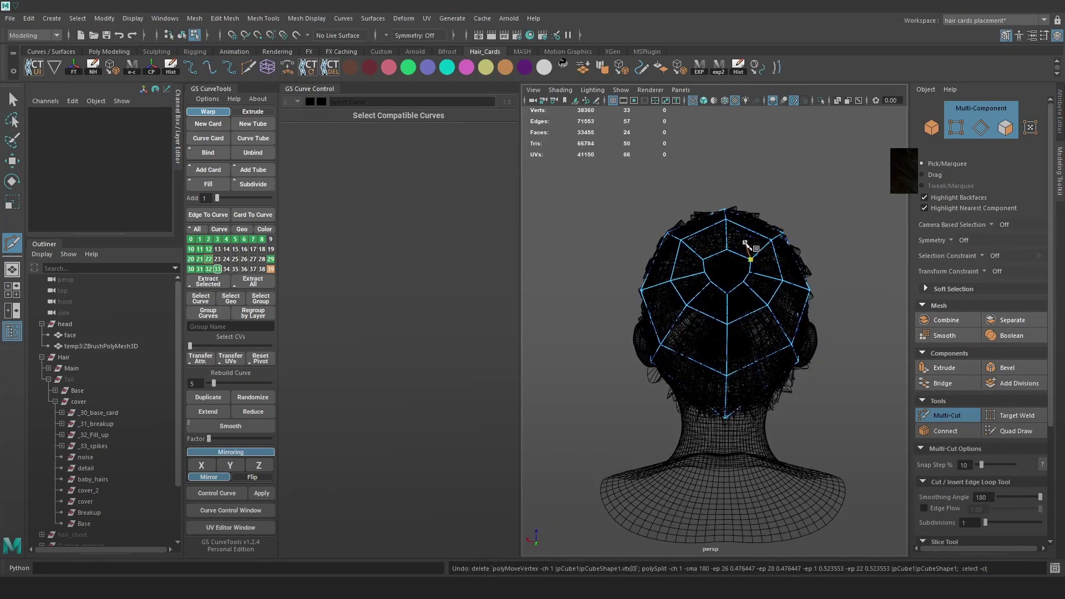
{"action": "key", "text": "1"}
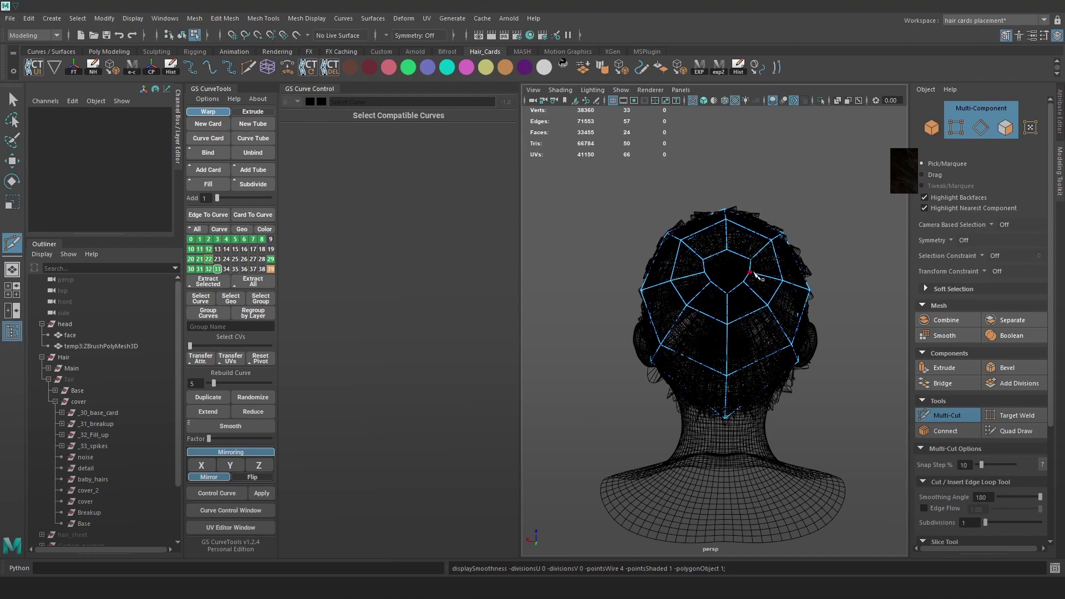
{"action": "left_click", "coordinate": [749, 317], "text": "ctrl"}
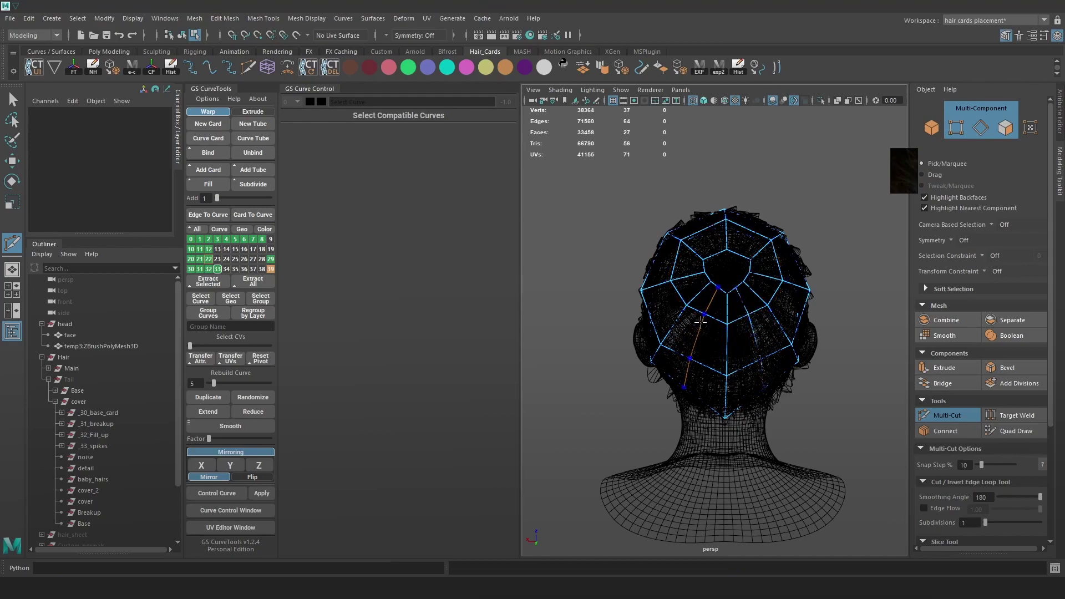
{"action": "left_click", "coordinate": [700, 322], "text": "ctrl"}
- Apply Edit Edge Flow to the new rear loops and the neighbouring radial edge loops on both sides of the cap
{"action": "key", "text": "w"}
{"action": "right_click_drag", "start_coordinate": [807, 189], "coordinate": [813, 153]}
{"action": "right_click_drag", "start_coordinate": [777, 321], "coordinate": [761, 431], "text": "shift"}
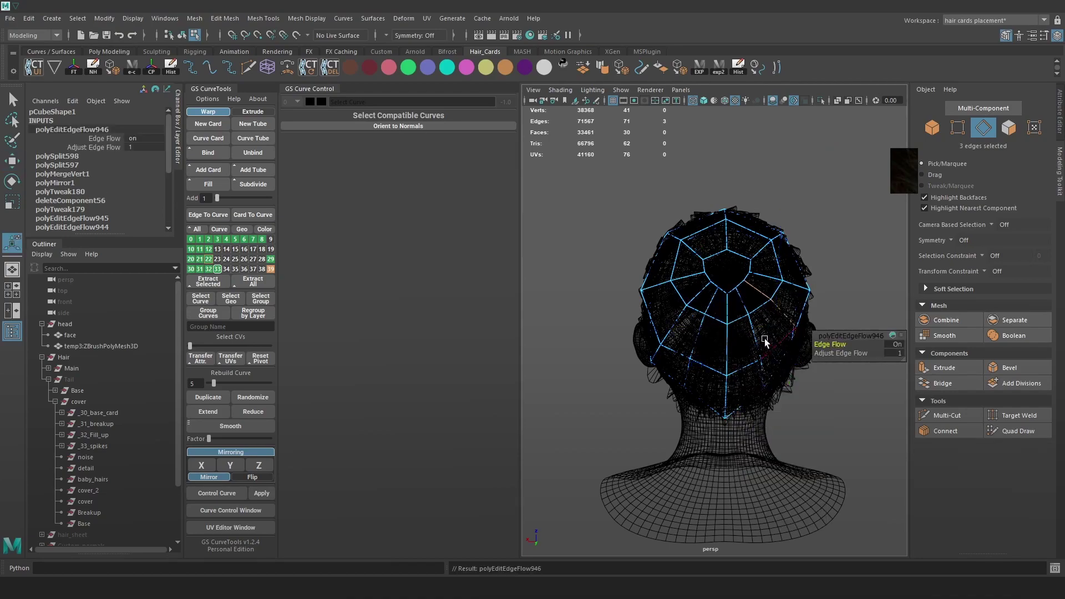
{"action": "key", "text": "g"}
{"action": "double_click", "coordinate": [681, 324]}
{"action": "key", "text": "g"}
{"action": "double_click", "coordinate": [697, 336]}
{"action": "key", "text": "g"}
{"action": "left_click", "coordinate": [753, 340]}
{"action": "key", "text": "g"}
{"action": "double_click", "coordinate": [784, 315]}
{"action": "key", "text": "g"}
{"action": "left_click_drag", "start_coordinate": [785, 317], "coordinate": [749, 277], "text": "alt"}
{"action": "double_click", "coordinate": [723, 250]}
{"action": "right_click_drag", "start_coordinate": [721, 251], "coordinate": [773, 249], "text": "shift"}
{"action": "key", "text": "ctrl+z"}
{"action": "key", "text": "ctrl+z"}
- Isolate the cap and delete the unneeded vertex on its front border
{"action": "key", "text": "3"}
{"action": "right_click_drag", "start_coordinate": [731, 217], "coordinate": [779, 201]}
{"action": "left_click", "coordinate": [821, 100]}
{"action": "left_click_drag", "start_coordinate": [831, 199], "coordinate": [790, 208], "text": "alt"}
{"action": "right_click_drag", "start_coordinate": [790, 208], "coordinate": [755, 210]}
{"action": "left_click", "coordinate": [796, 274]}
{"action": "key", "text": "Delete"}
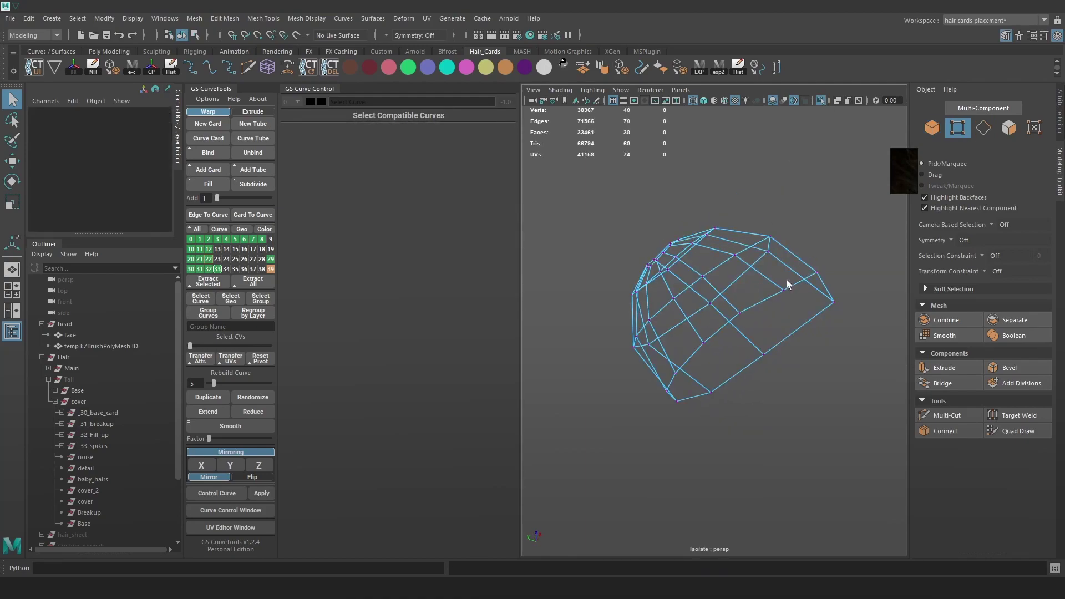
- Bevel the edge loop along the cap's front centre line into two loops
{"action": "key", "text": "F10"}
{"action": "left_click", "coordinate": [781, 267]}
{"action": "right_click_drag", "start_coordinate": [780, 267], "coordinate": [784, 239], "text": "shift"}
{"action": "left_click_drag", "start_coordinate": [776, 259], "coordinate": [874, 252], "text": "alt"}
{"action": "middle_click_drag", "start_coordinate": [874, 253], "coordinate": [805, 245]}
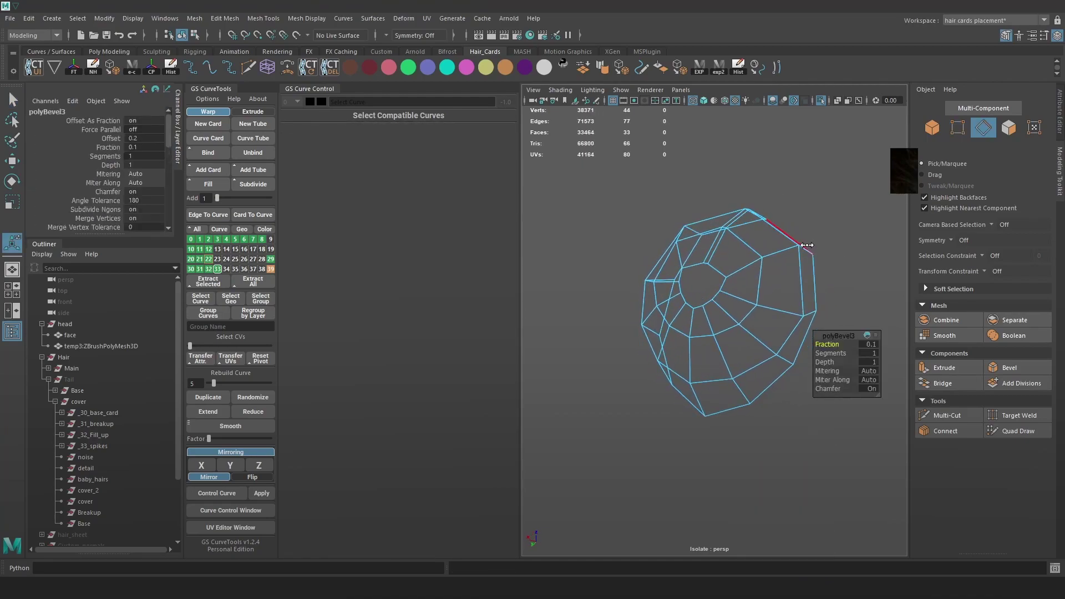
- Apply Edit Edge Flow to the two bevelled front loops and the radial loops beside them to round the cap's front
{"action": "double_click", "coordinate": [742, 218]}
{"action": "left_click_drag", "start_coordinate": [742, 219], "coordinate": [775, 226], "text": "alt"}
{"action": "right_click_drag", "start_coordinate": [759, 218], "coordinate": [753, 271], "text": "shift"}
{"action": "right_click_drag", "start_coordinate": [756, 334], "coordinate": [755, 331], "text": "shift"}
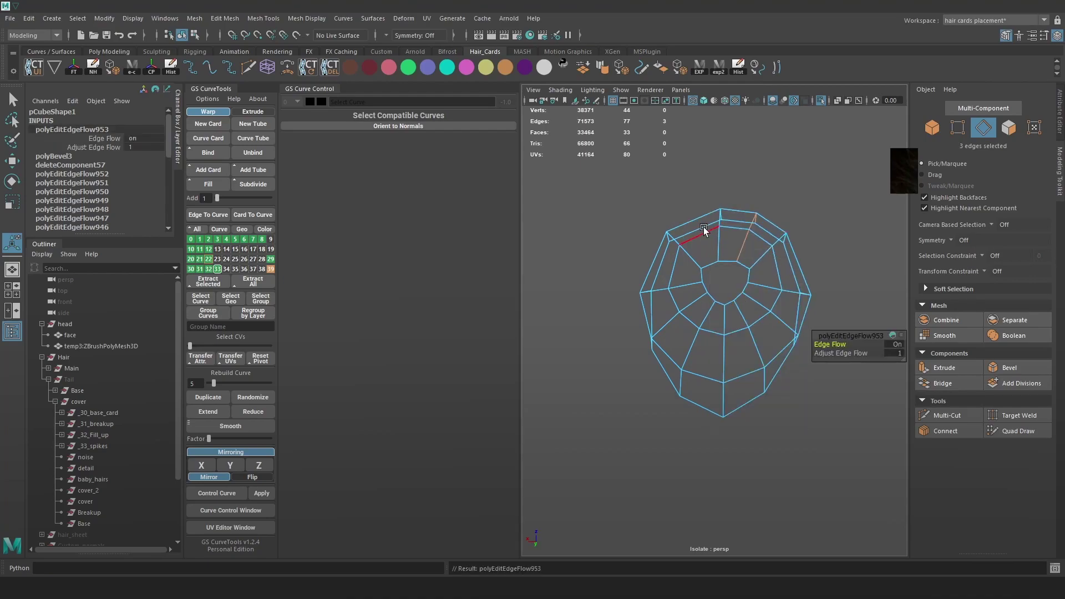
{"action": "key", "text": "ctrl+h"}
{"action": "key", "text": "ctrl+z"}
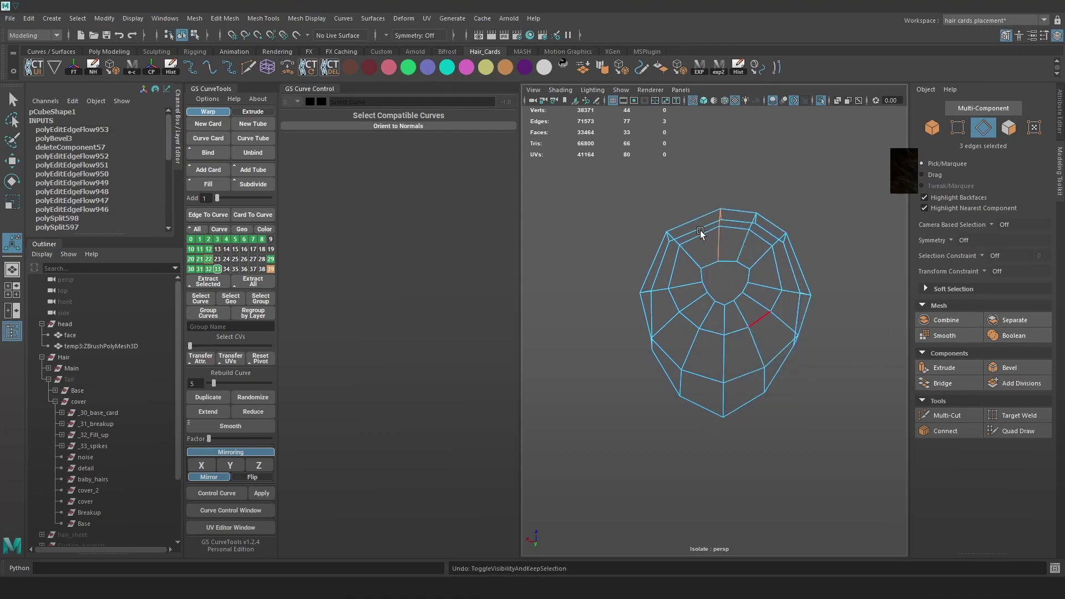
{"action": "key", "text": "g"}
{"action": "double_click", "coordinate": [690, 257]}
{"action": "key", "text": "g"}
{"action": "double_click", "coordinate": [710, 243]}
{"action": "key", "text": "g"}
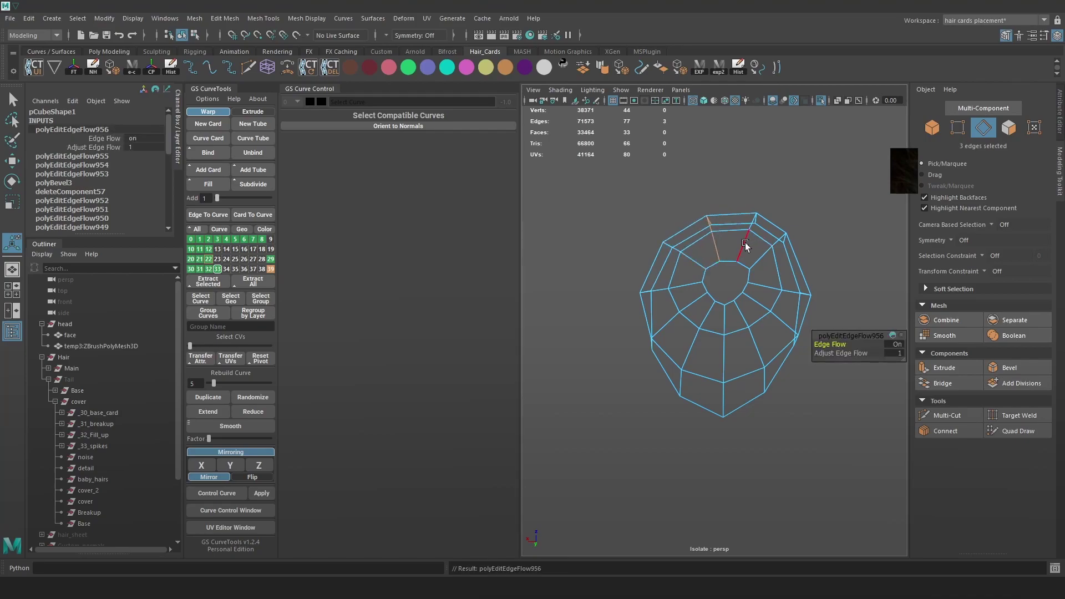
{"action": "double_click", "coordinate": [744, 242]}
{"action": "key", "text": "g"}
{"action": "double_click", "coordinate": [758, 255]}
{"action": "key", "text": "g"}
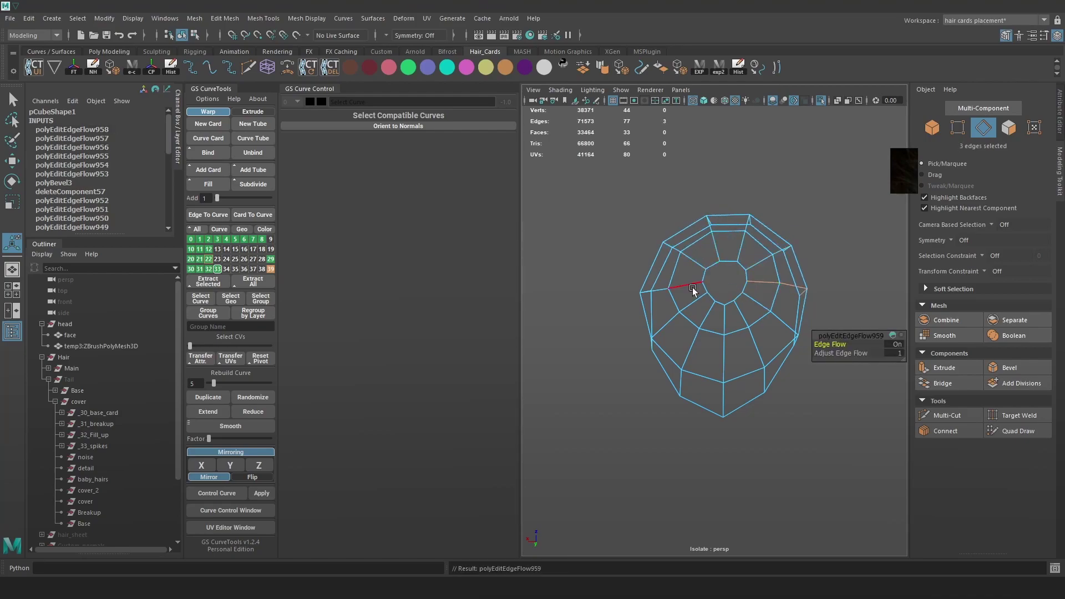
- Even out the remaining radial loops around the cap's sides and back with Edit Edge Flow
{"action": "double_click", "coordinate": [688, 289]}
{"action": "key", "text": "g"}
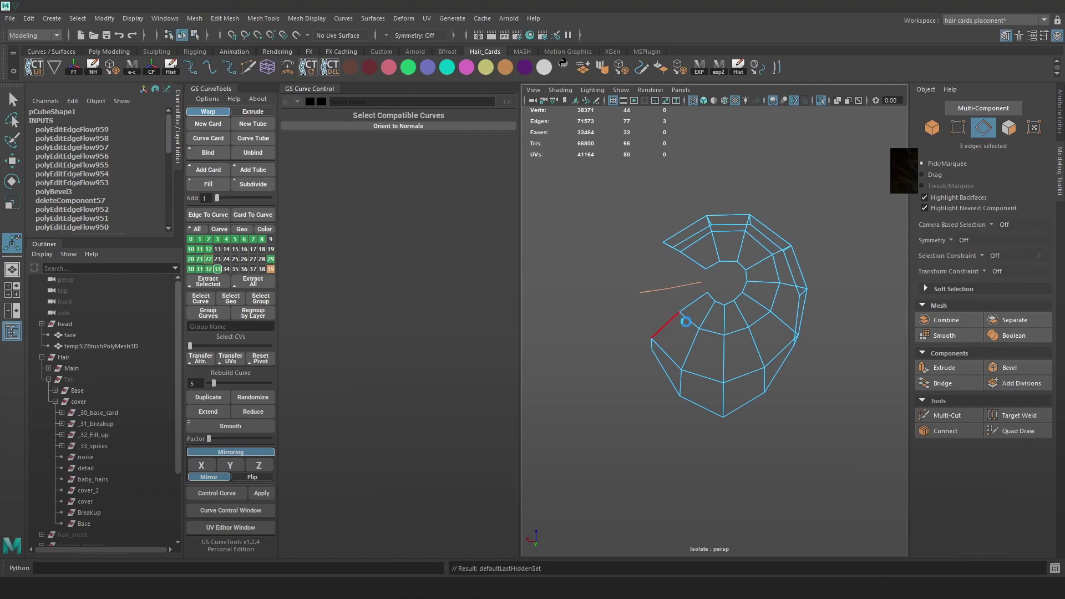
{"action": "key", "text": "ctrl+z"}
{"action": "double_click", "coordinate": [678, 310]}
{"action": "key", "text": "g"}
{"action": "double_click", "coordinate": [673, 325]}
{"action": "key", "text": "g"}
{"action": "double_click", "coordinate": [755, 342]}
{"action": "key", "text": "g"}
{"action": "double_click", "coordinate": [756, 342]}
{"action": "key", "text": "g"}
{"action": "double_click", "coordinate": [787, 320]}
{"action": "key", "text": "g"}
{"action": "double_click", "coordinate": [785, 286]}
{"action": "key", "text": "g"}
{"action": "double_click", "coordinate": [694, 260]}
{"action": "key", "text": "g"}
- Turn off isolation, show the scene shaded, and start editing the cap's vertices
{"action": "left_click_drag", "start_coordinate": [754, 249], "coordinate": [700, 249], "text": "alt"}
{"action": "right_click_drag", "start_coordinate": [700, 251], "coordinate": [796, 134]}
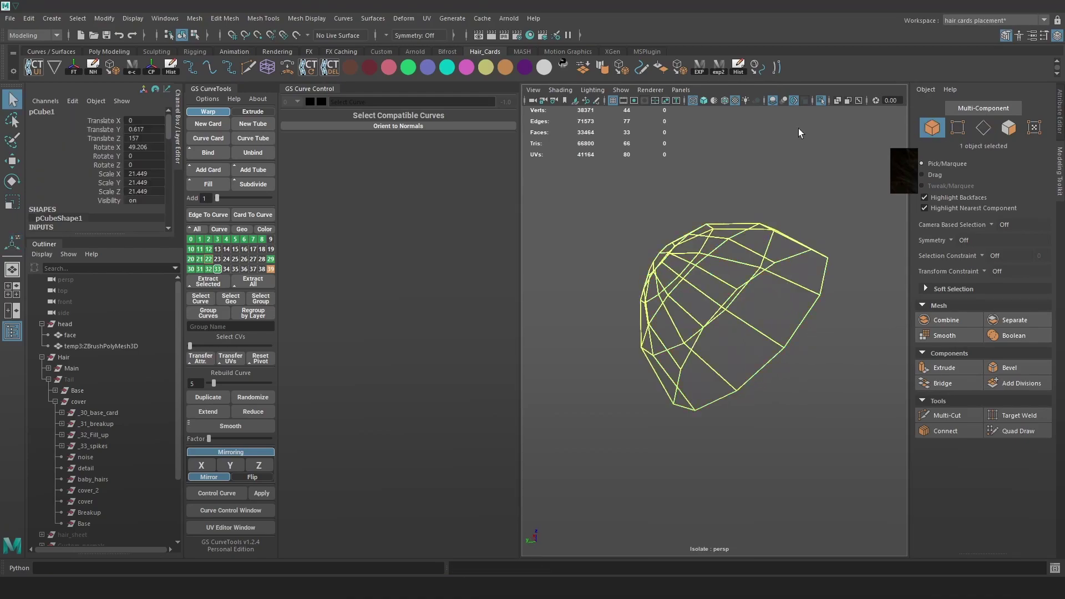
{"action": "left_click", "coordinate": [819, 100]}
{"action": "key", "text": "5"}
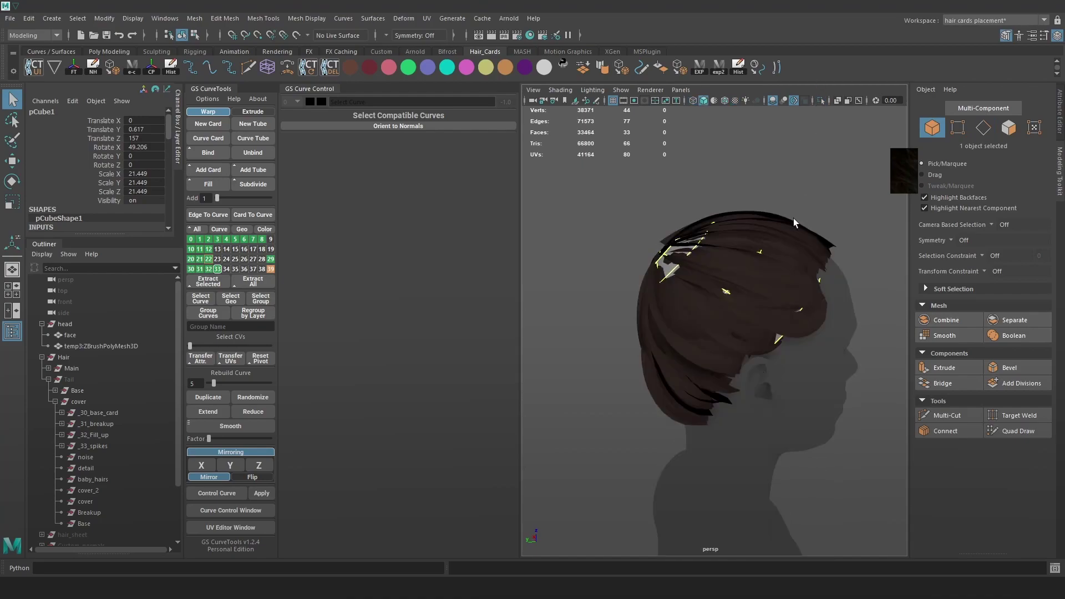
{"action": "key", "text": "F9"}
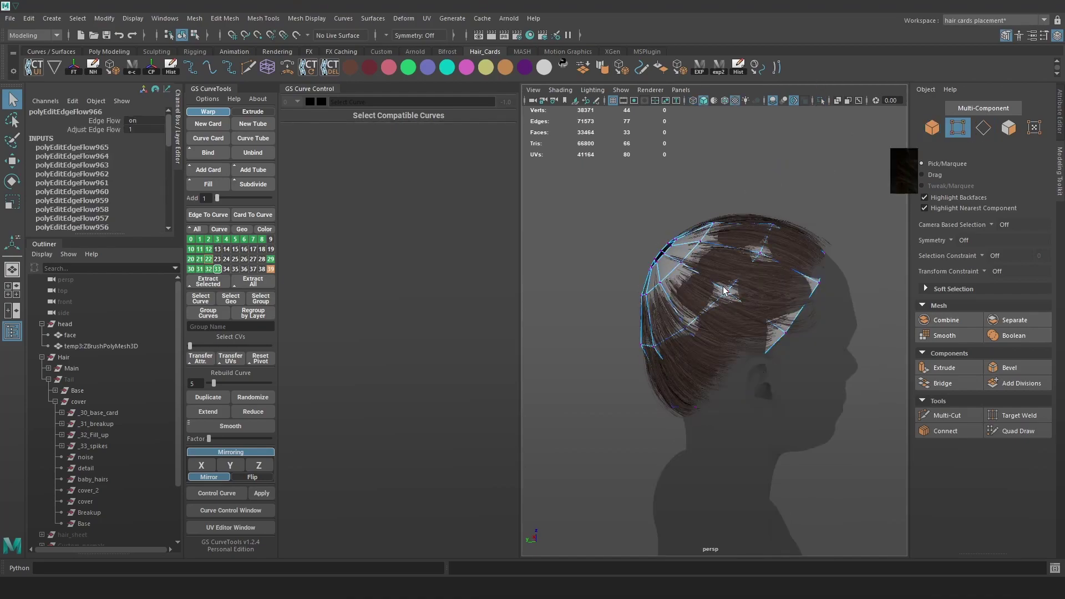
- Move a vertex in the middle of the cap's side to fit the hair and skull more closely
{"action": "left_click", "coordinate": [728, 291]}
{"action": "key", "text": "w"}
{"action": "left_click_drag", "start_coordinate": [727, 295], "coordinate": [790, 327]}
{"action": "left_click", "coordinate": [683, 263]}
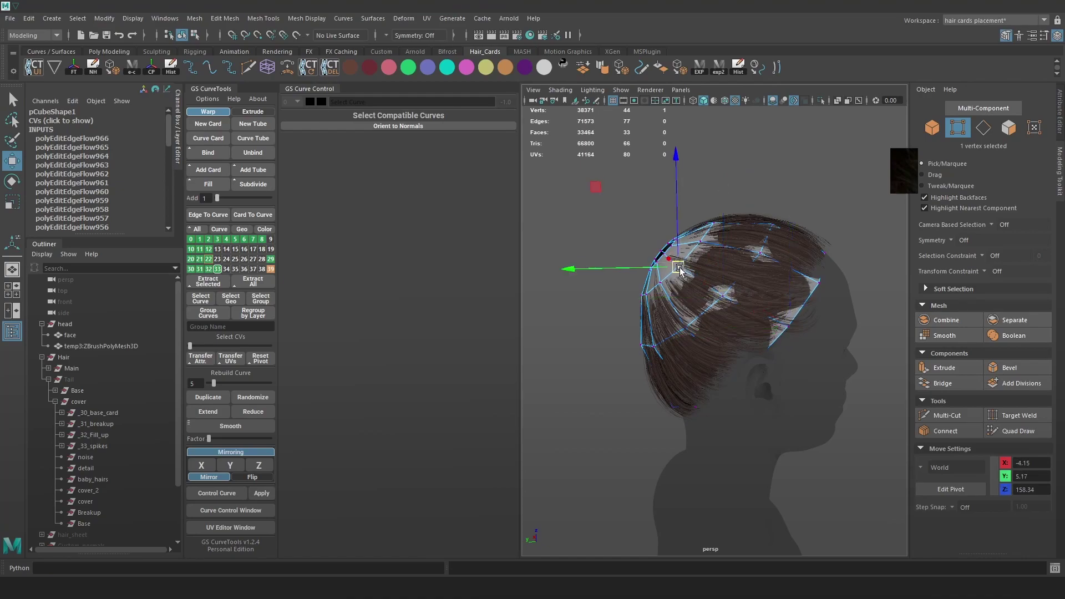
{"action": "left_click_drag", "start_coordinate": [682, 264], "coordinate": [675, 274], "text": "alt"}
{"action": "left_click", "coordinate": [686, 277]}
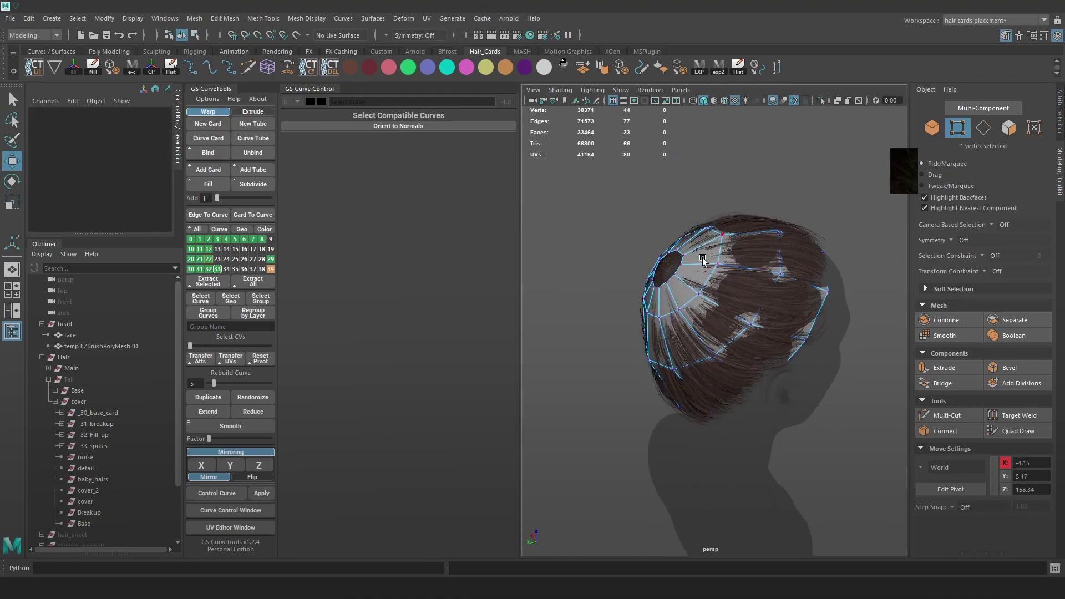
{"action": "left_click", "coordinate": [676, 278]}
{"action": "left_click_drag", "start_coordinate": [676, 274], "coordinate": [651, 266], "text": "alt"}
- Select two vertices toward the front of the cap's opposite side and pull them outward from the skull
{"action": "left_click", "coordinate": [758, 283]}
{"action": "left_click_drag", "start_coordinate": [763, 285], "coordinate": [750, 292], "text": "alt"}
{"action": "left_click_drag", "start_coordinate": [736, 289], "coordinate": [733, 290]}
{"action": "left_click", "coordinate": [785, 313], "text": "shift"}
{"action": "left_click_drag", "start_coordinate": [785, 313], "coordinate": [667, 256], "text": "alt"}
{"action": "left_click_drag", "start_coordinate": [661, 244], "coordinate": [658, 228]}
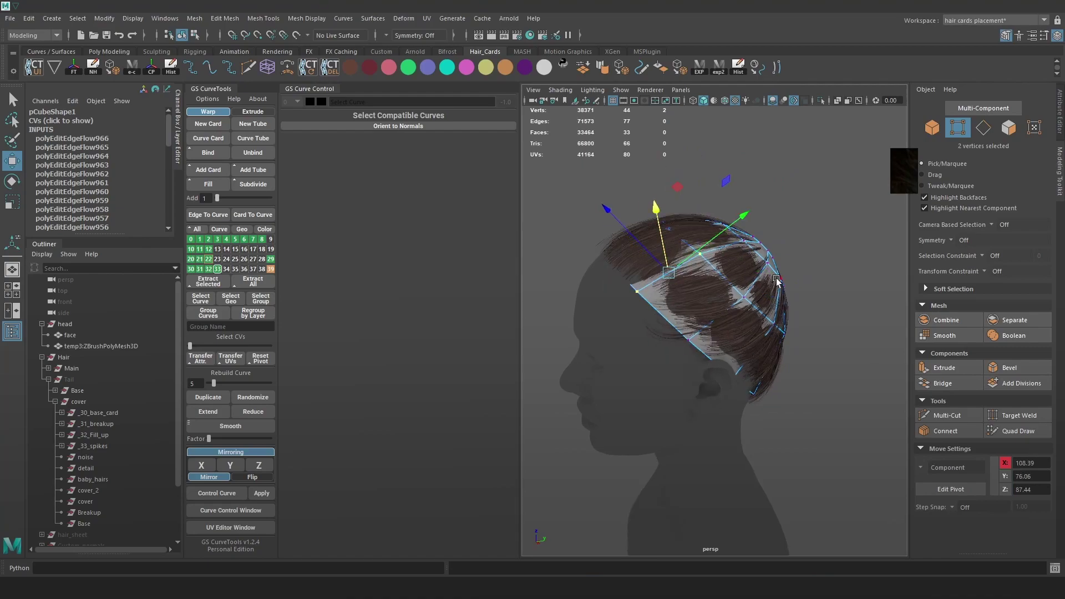
- Nudge a vertex near the cap's side border to refine its fit around the head
{"action": "left_click_drag", "start_coordinate": [770, 281], "coordinate": [738, 294], "text": "alt"}
{"action": "left_click", "coordinate": [670, 334]}
{"action": "left_click_drag", "start_coordinate": [670, 334], "coordinate": [674, 338]}
{"action": "left_click", "coordinate": [727, 300]}
{"action": "left_click_drag", "start_coordinate": [727, 301], "coordinate": [644, 279], "text": "alt"}
{"action": "left_click", "coordinate": [737, 259]}
{"action": "left_click_drag", "start_coordinate": [620, 259], "coordinate": [724, 236], "text": "alt"}
{"action": "left_click", "coordinate": [729, 276]}
{"action": "left_click_drag", "start_coordinate": [724, 235], "coordinate": [817, 261], "text": "alt"}
- Compare the cap's coarse and smoothed previews against the hair, and isolate the cap
{"action": "key", "text": "F8"}
{"action": "key", "text": "3"}
{"action": "key", "text": "1"}
{"action": "key", "text": "3"}
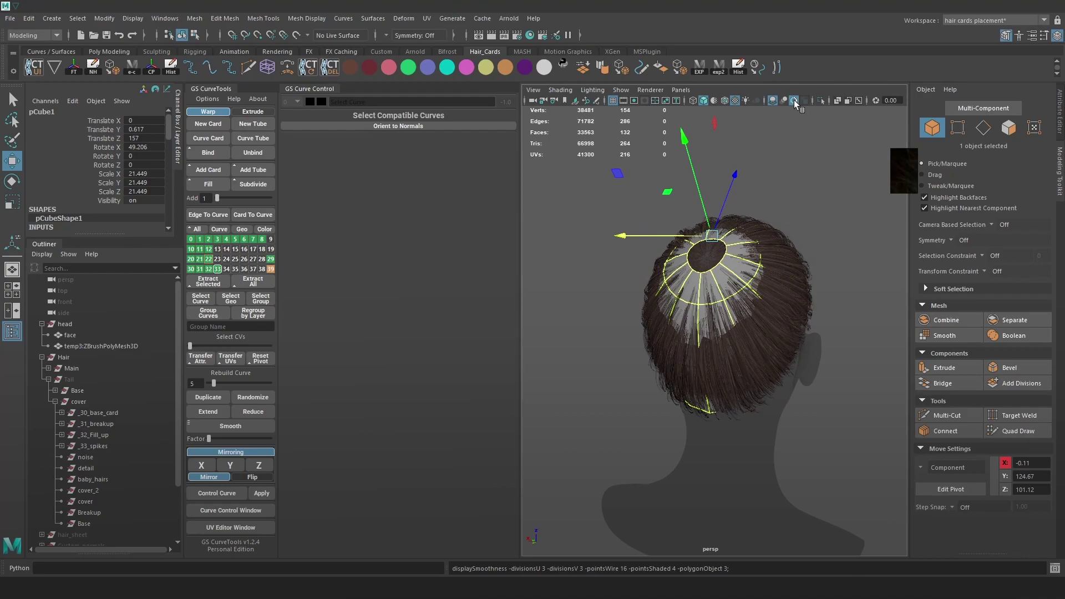
{"action": "left_click", "coordinate": [821, 101]}
- Select the vertices at the cap's lower rear tip and merge the overlapping ones
{"action": "left_click_drag", "start_coordinate": [812, 268], "coordinate": [779, 262], "text": "alt"}
{"action": "key", "text": "1"}
{"action": "right_click_drag", "start_coordinate": [736, 267], "coordinate": [689, 266]}
{"action": "left_click_drag", "start_coordinate": [747, 437], "coordinate": [691, 387]}
{"action": "right_click_drag", "start_coordinate": [725, 379], "coordinate": [809, 247], "text": "shift"}
{"action": "key", "text": "3"}
{"action": "left_click", "coordinate": [810, 250]}
{"action": "left_click", "coordinate": [733, 353]}
{"action": "left_click_drag", "start_coordinate": [784, 346], "coordinate": [729, 368], "text": "alt"}
- Compare the cap's smooth previews and apply the smoothing as real, denser geometry
{"action": "key", "text": "1"}
{"action": "key", "text": "3"}
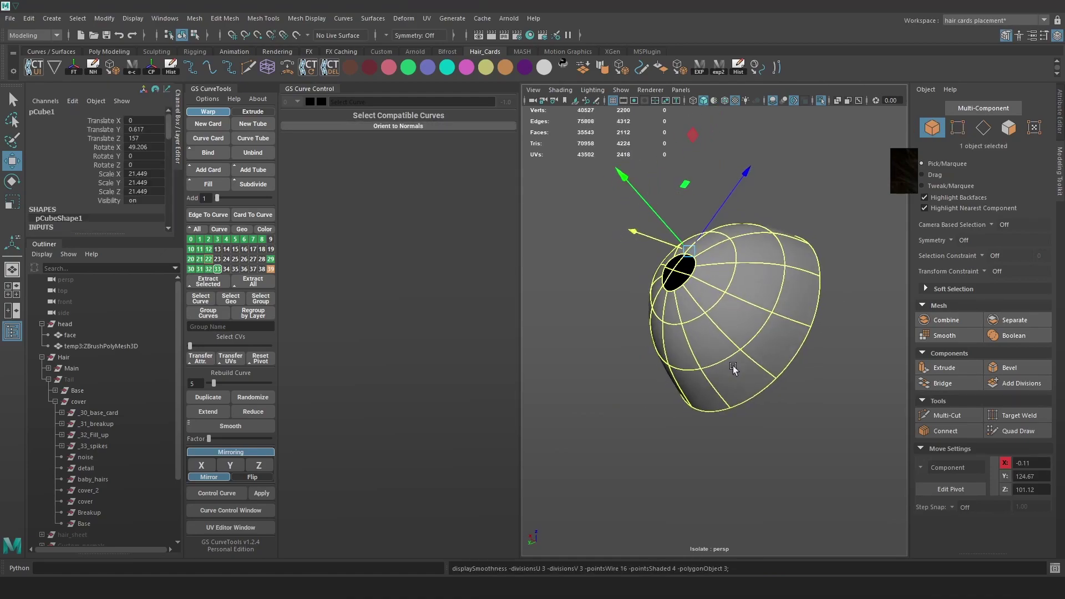
{"action": "key", "text": "1"}
{"action": "key", "text": "2"}
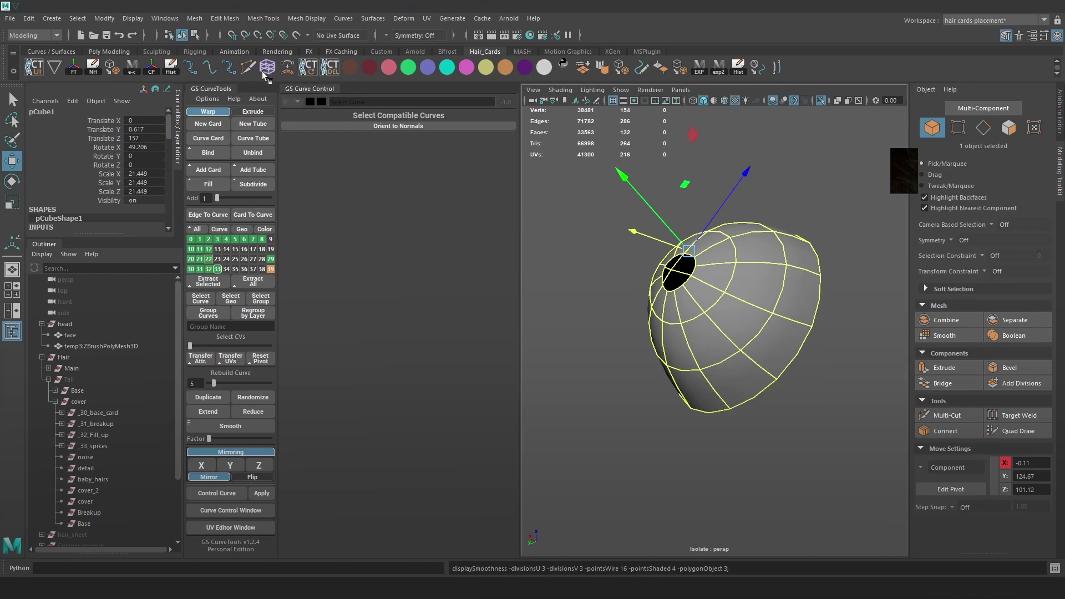
{"action": "left_click", "coordinate": [115, 70]}
{"action": "left_click_drag", "start_coordinate": [749, 311], "coordinate": [831, 294], "text": "alt"}
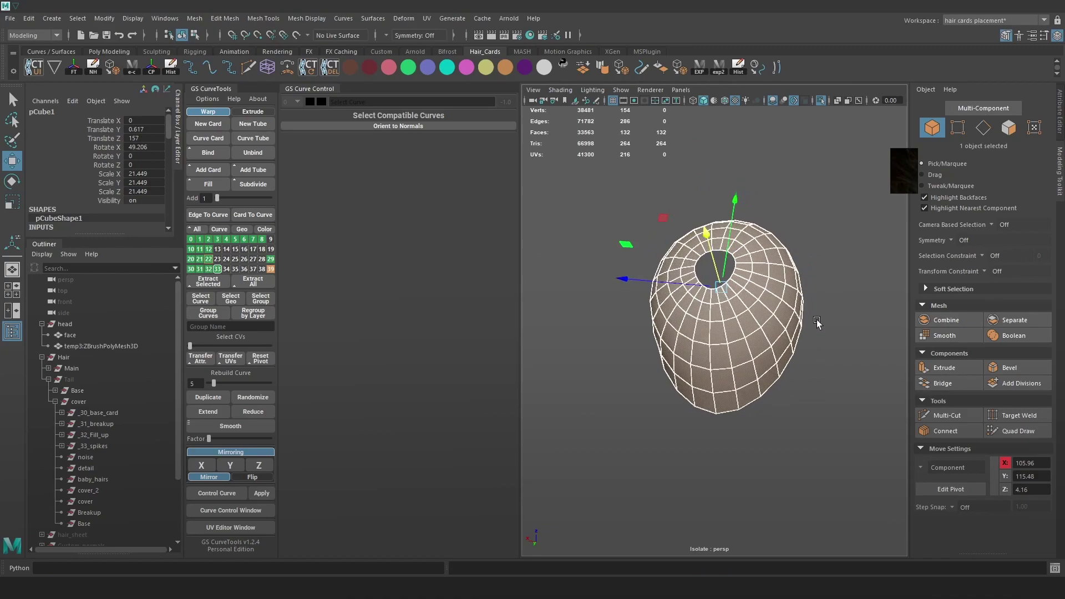
{"action": "key", "text": "F8"}
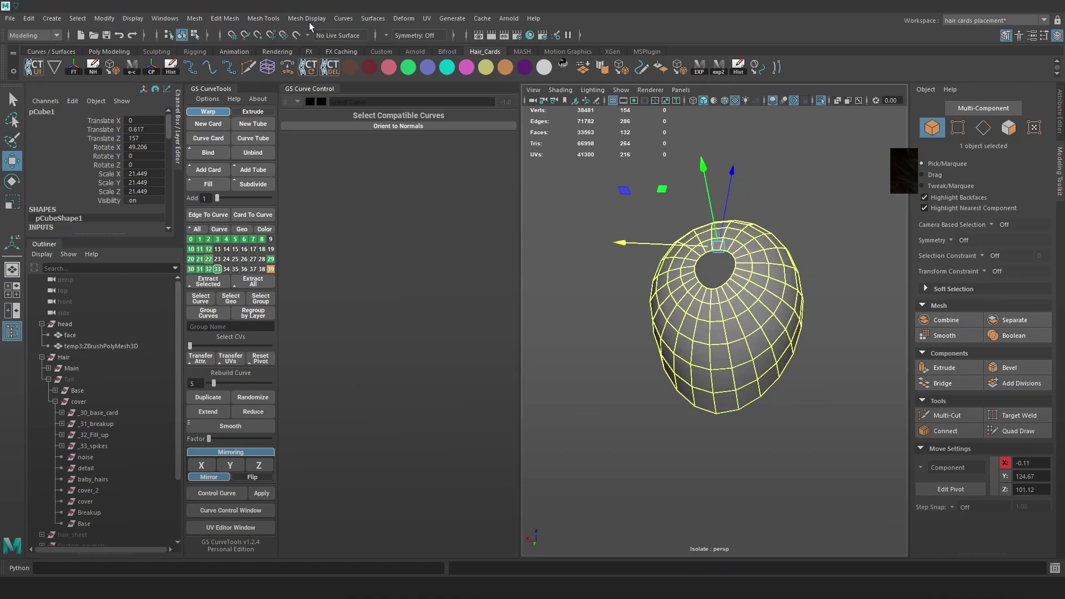
- Try to conform the smoothed cap mesh without a live surface
{"action": "left_click", "coordinate": [203, 19]}
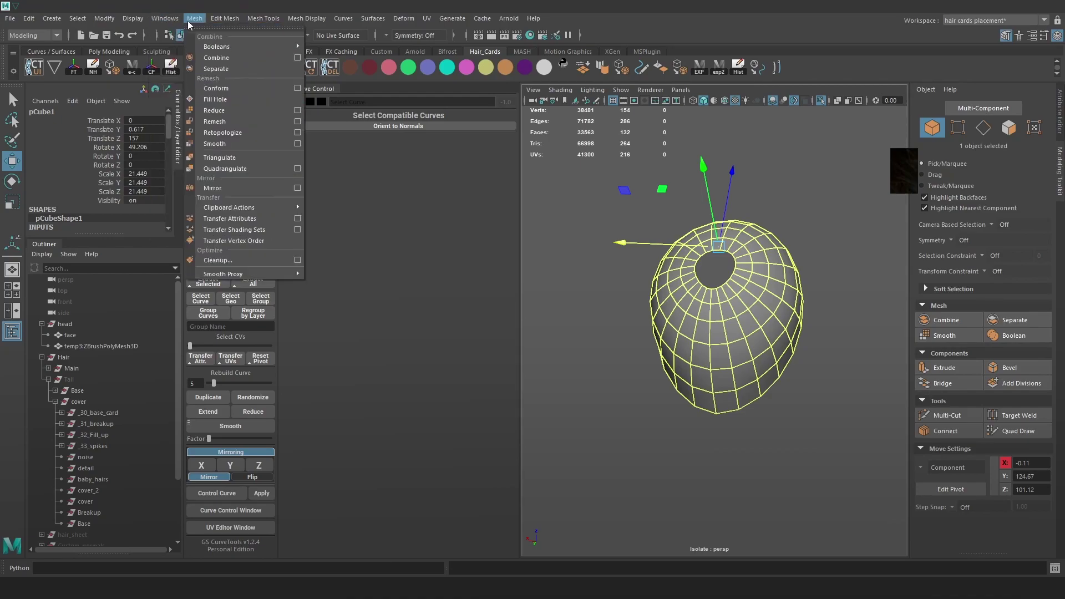
{"action": "left_click", "coordinate": [224, 87]}
{"action": "left_click_drag", "start_coordinate": [811, 227], "coordinate": [776, 215], "text": "alt"}
- Turn off isolation and make the face mesh the live surface
{"action": "left_click", "coordinate": [820, 102]}
{"action": "left_click", "coordinate": [797, 397]}
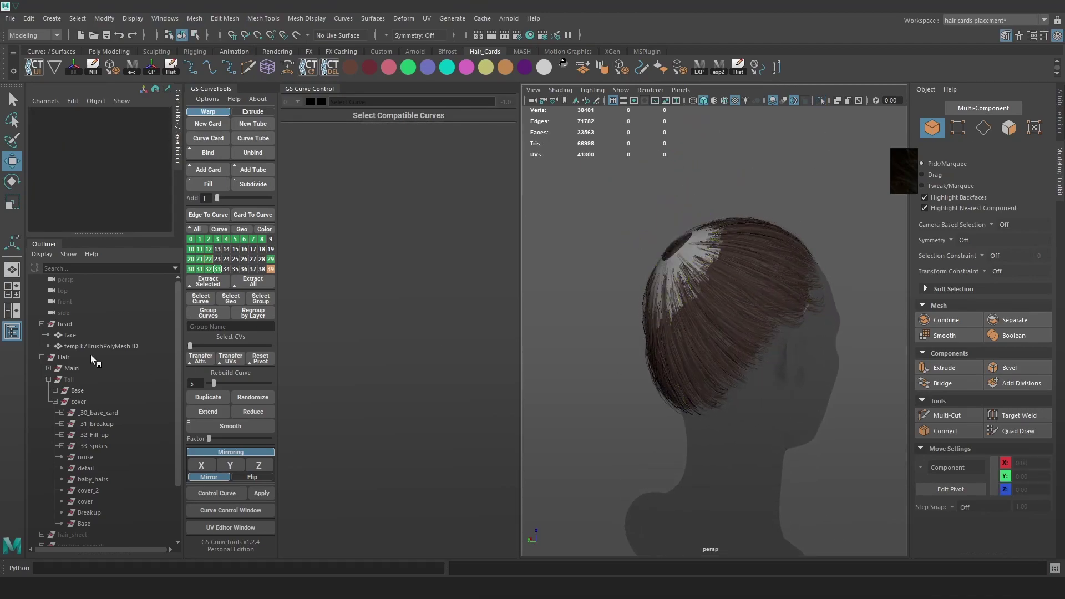
{"action": "left_click", "coordinate": [74, 334]}
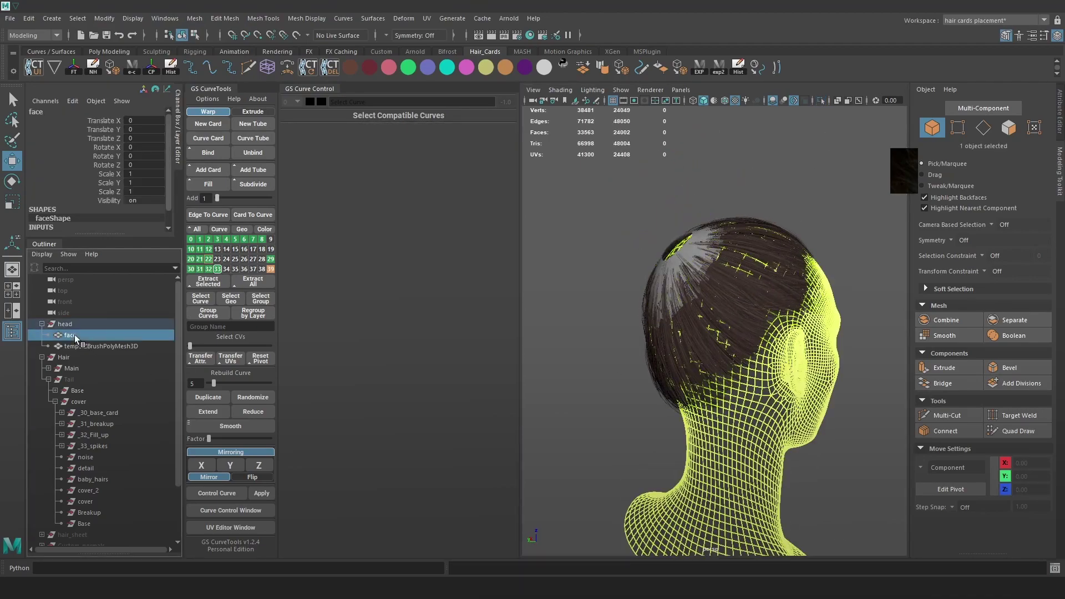
{"action": "left_click", "coordinate": [298, 38]}
- Conform the cap mesh to the live face surface, and inspect its fit with the textured hair
{"action": "left_click", "coordinate": [691, 255]}
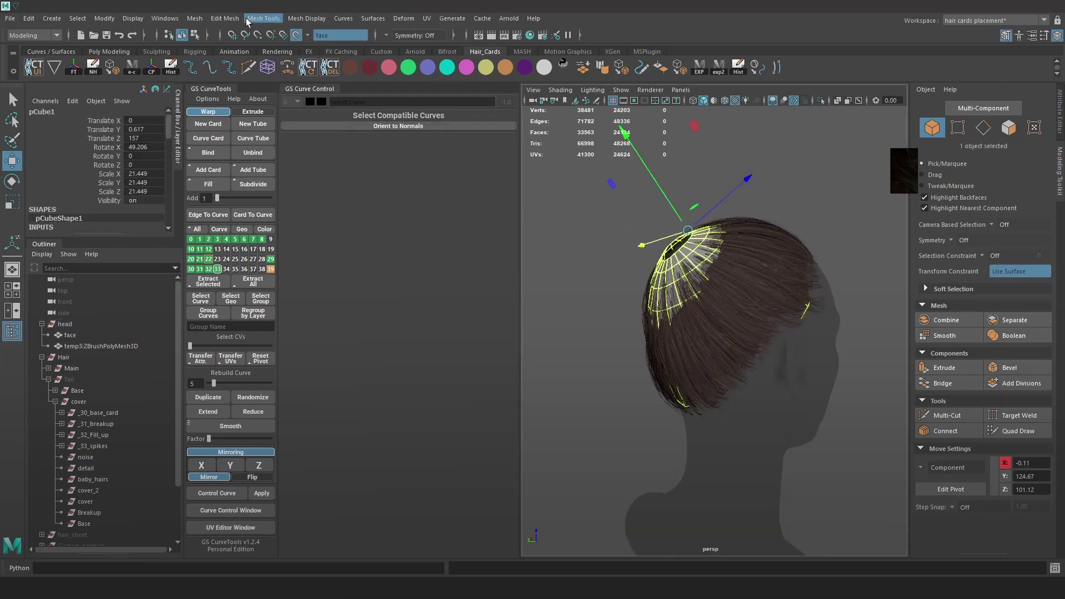
{"action": "key", "text": "4"}
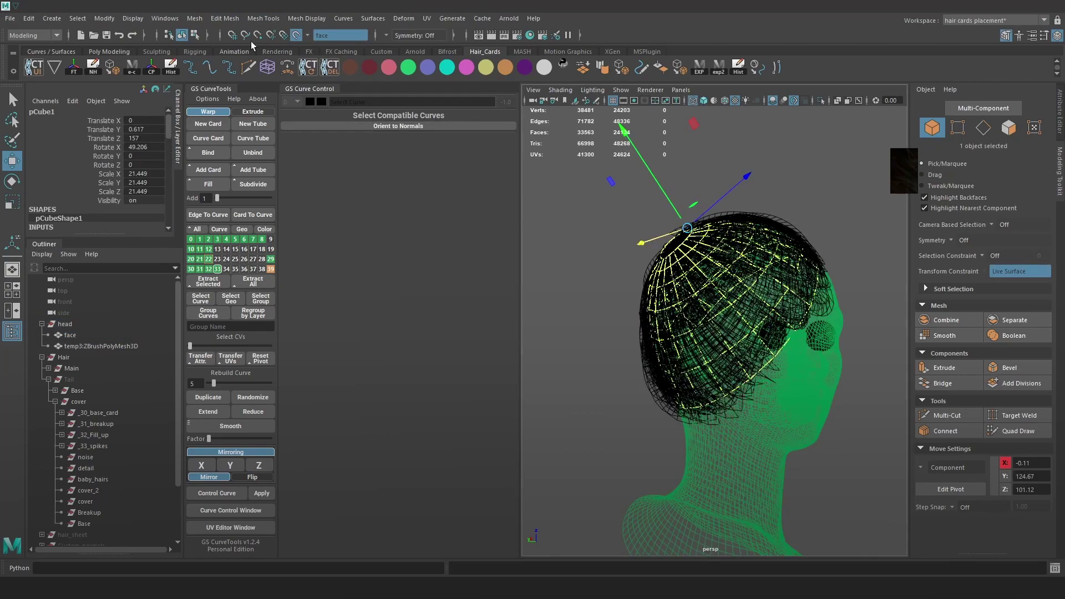
{"action": "left_click", "coordinate": [195, 18]}
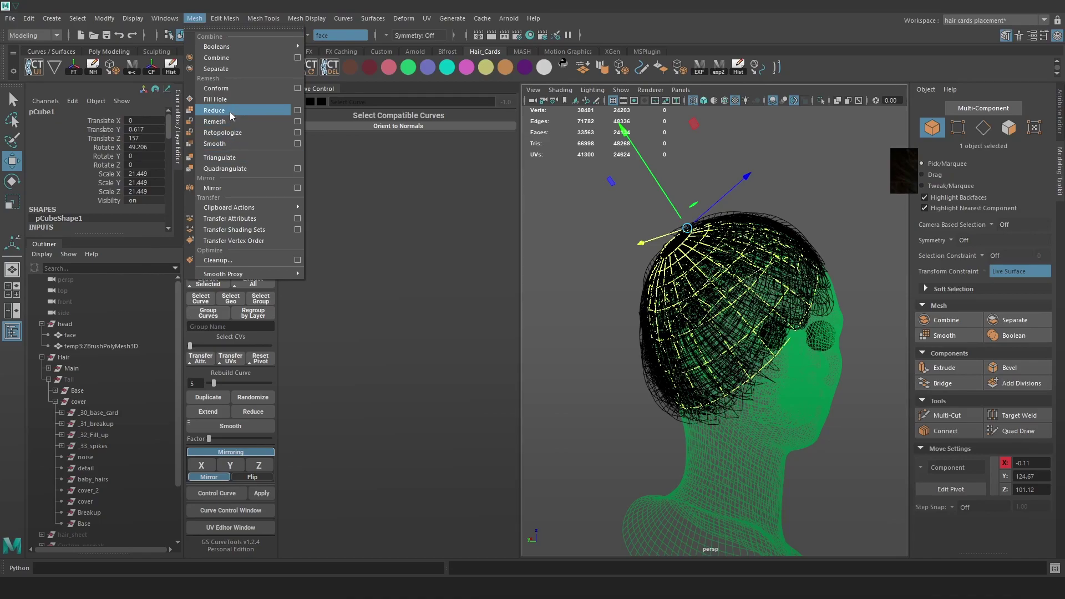
{"action": "left_click", "coordinate": [221, 92]}
{"action": "left_click_drag", "start_coordinate": [739, 319], "coordinate": [695, 342], "text": "alt"}
{"action": "key", "text": "6"}
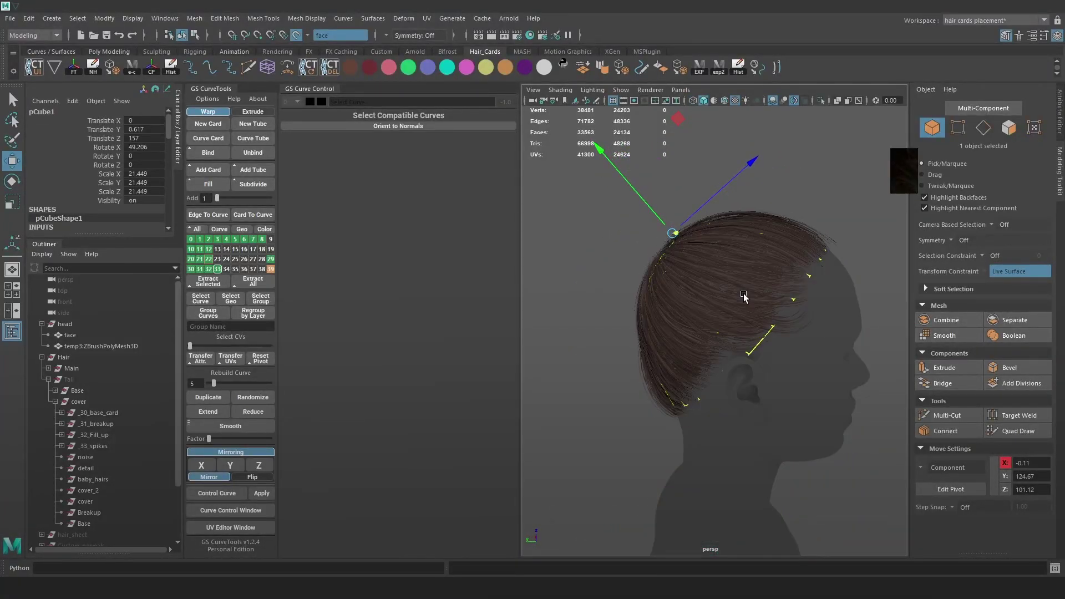
- Turn off the live surface and pull vertices on the cap's top and side outward with soft selection
{"action": "right_click_drag", "start_coordinate": [831, 201], "coordinate": [699, 249]}
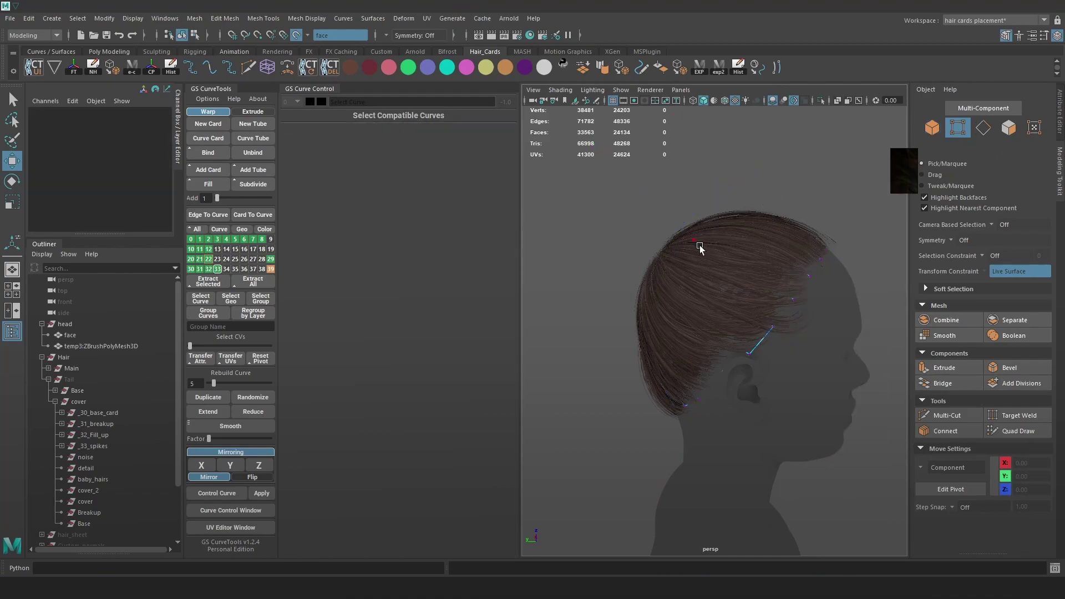
{"action": "left_click_drag", "start_coordinate": [723, 239], "coordinate": [723, 213]}
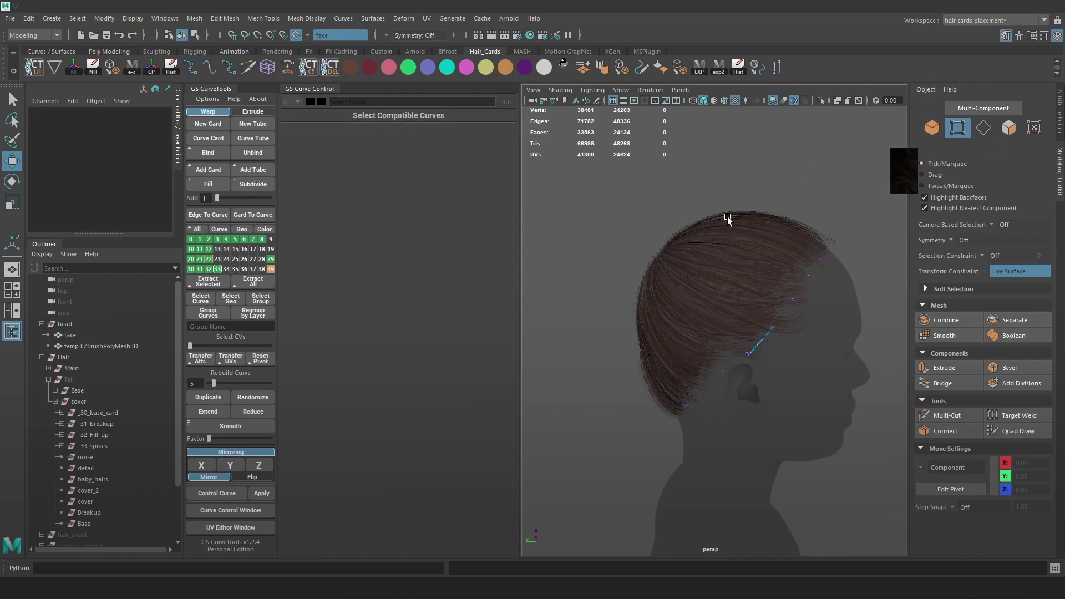
{"action": "left_click", "coordinate": [301, 37]}
{"action": "left_click", "coordinate": [761, 219]}
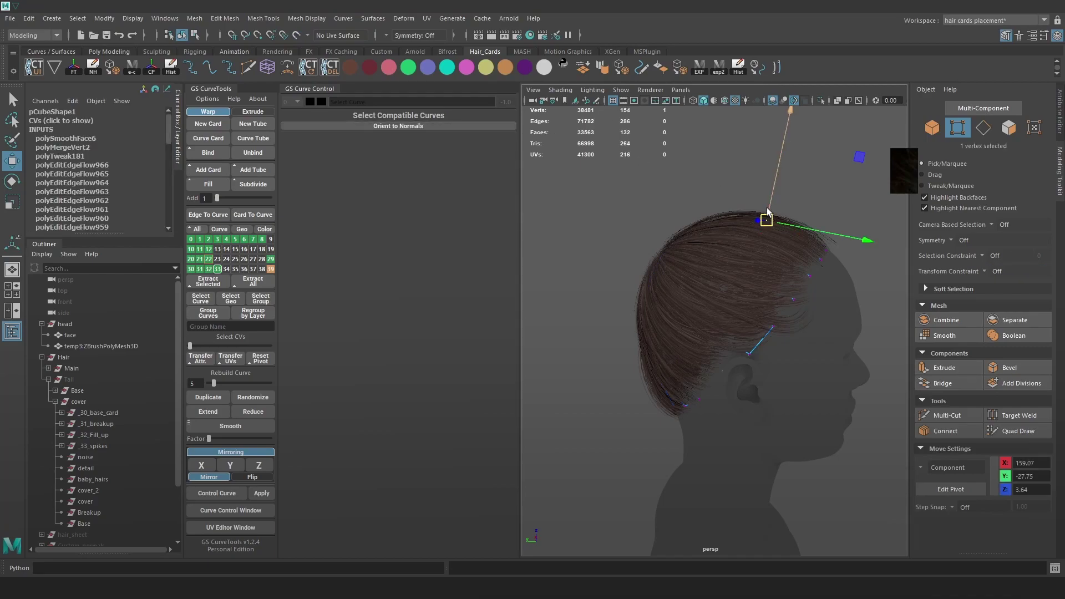
{"action": "left_click_drag", "start_coordinate": [770, 195], "coordinate": [773, 184]}
{"action": "left_click", "coordinate": [730, 266]}
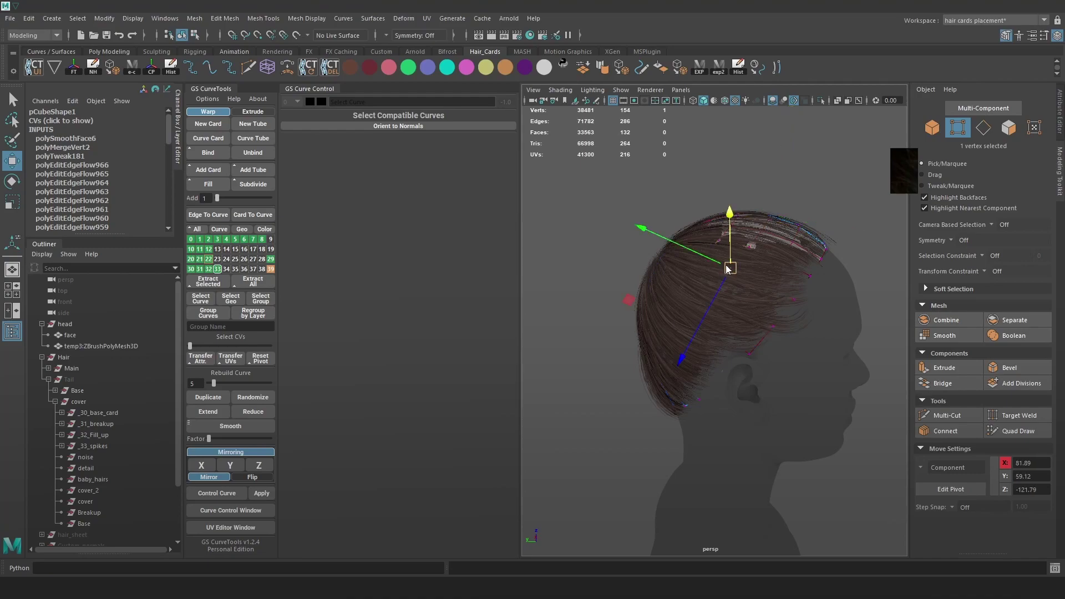
{"action": "left_click_drag", "start_coordinate": [729, 250], "coordinate": [731, 234]}
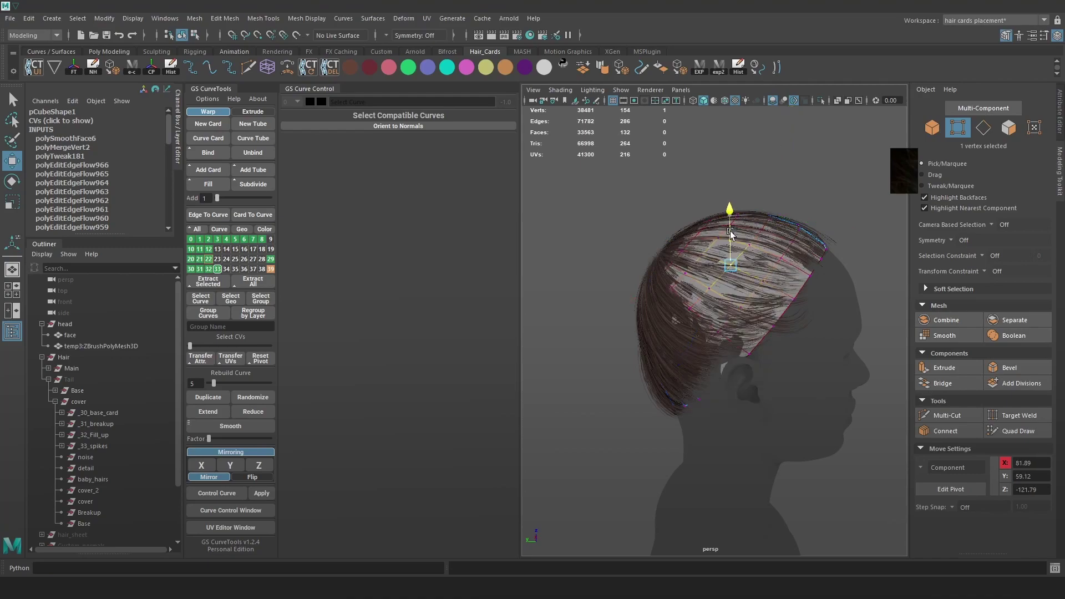
- Pull vertices on the cap's right side and temple edge outward with soft selection to follow the hair
{"action": "left_click", "coordinate": [682, 315]}
{"action": "left_click_drag", "start_coordinate": [646, 321], "coordinate": [724, 375]}
{"action": "left_click", "coordinate": [681, 314]}
{"action": "left_click_drag", "start_coordinate": [647, 322], "coordinate": [764, 280]}
{"action": "left_click_drag", "start_coordinate": [638, 290], "coordinate": [757, 332], "text": "alt"}
{"action": "left_click", "coordinate": [649, 299]}
{"action": "left_click", "coordinate": [758, 334]}
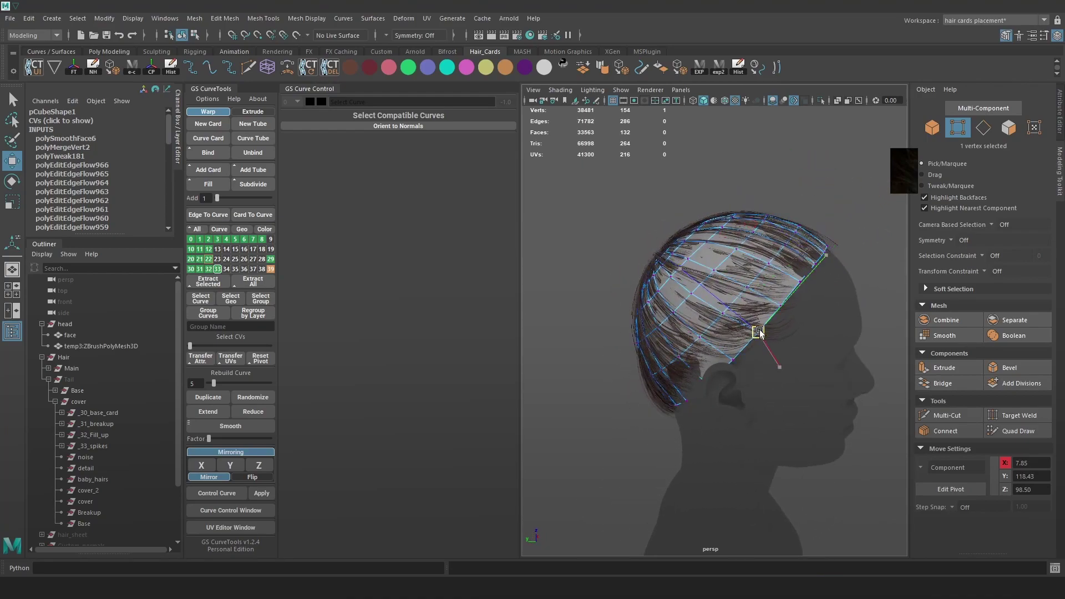
- Adjust vertices on the cap's right rear side and front edge so the mesh sits evenly under the hair
{"action": "left_click", "coordinate": [691, 292]}
{"action": "left_click_drag", "start_coordinate": [691, 293], "coordinate": [713, 298]}
{"action": "left_click", "coordinate": [688, 279]}
{"action": "left_click", "coordinate": [704, 264]}
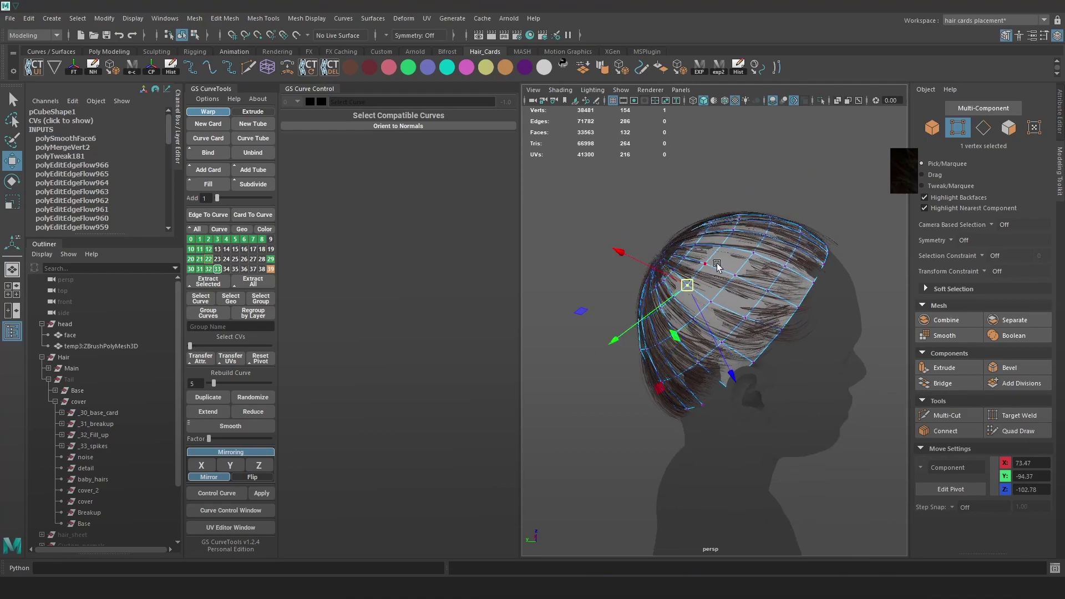
{"action": "left_click", "coordinate": [762, 300]}
{"action": "left_click_drag", "start_coordinate": [763, 300], "coordinate": [798, 304]}
{"action": "left_click", "coordinate": [792, 314]}
- Reposition the cap's lower edge vertices behind the left ear and at the nape
{"action": "left_click_drag", "start_coordinate": [716, 296], "coordinate": [721, 355], "text": "alt"}
{"action": "left_click", "coordinate": [753, 282]}
{"action": "left_click", "coordinate": [691, 377]}
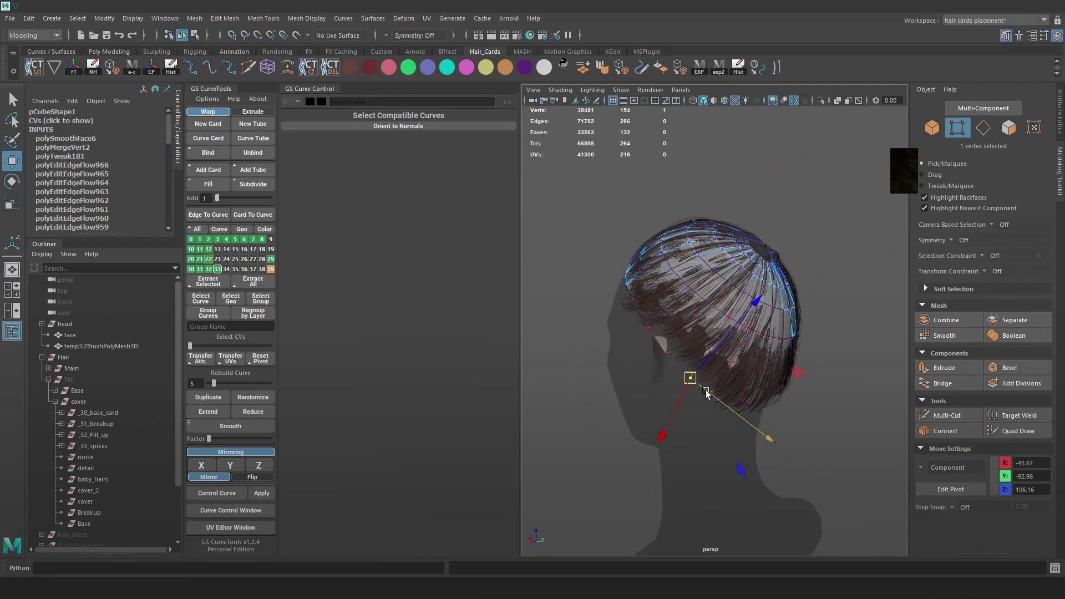
{"action": "key", "text": "e"}
{"action": "key", "text": "w"}
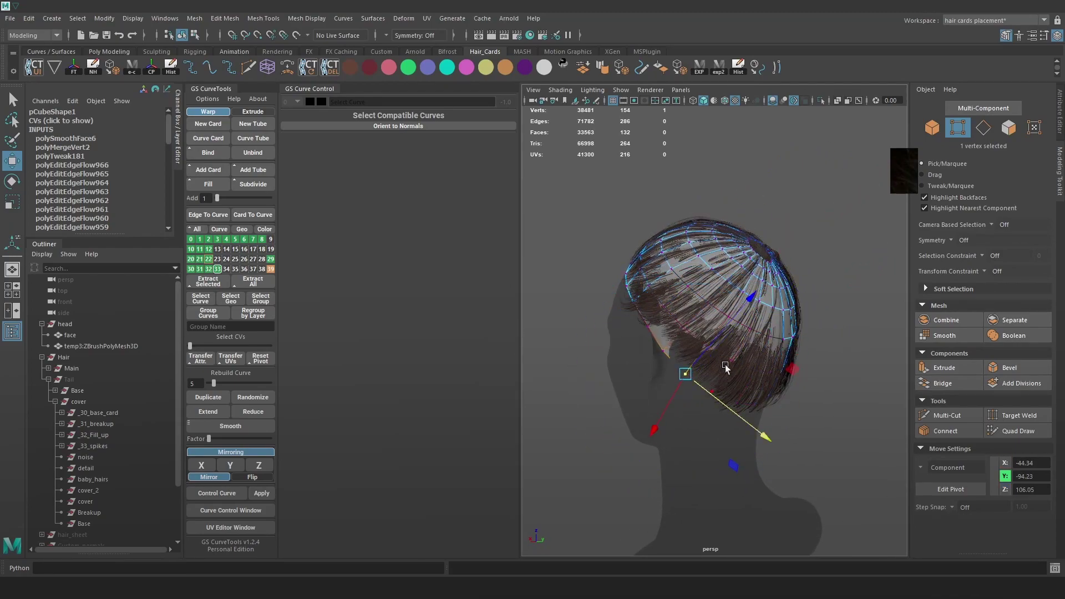
{"action": "key", "text": "e"}
{"action": "left_click_drag", "start_coordinate": [766, 353], "coordinate": [789, 335]}
{"action": "key", "text": "ctrl+z"}
{"action": "key", "text": "w"}
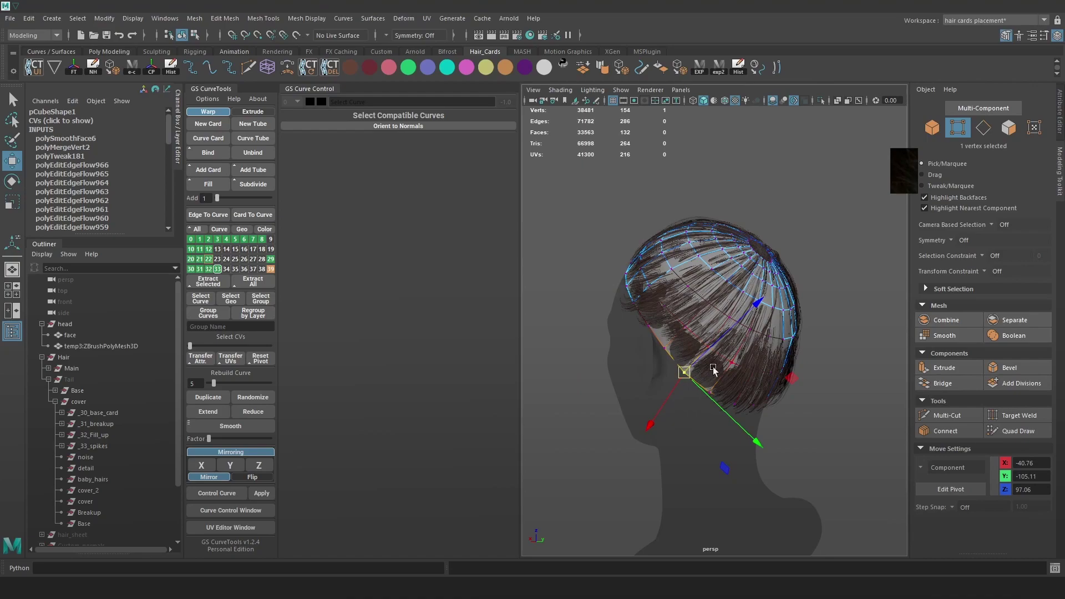
{"action": "left_click", "coordinate": [779, 371]}
{"action": "left_click_drag", "start_coordinate": [791, 385], "coordinate": [767, 380]}
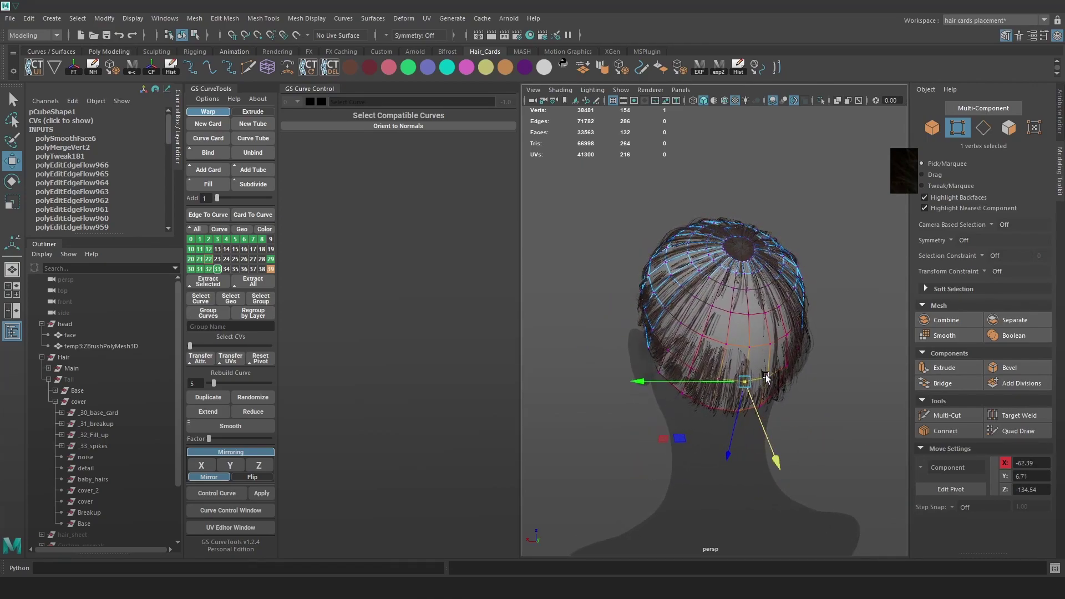
- Adjust vertices on the back of the cap and around its left temple
{"action": "left_click", "coordinate": [709, 275]}
{"action": "key", "text": "b"}
{"action": "left_click_drag", "start_coordinate": [733, 294], "coordinate": [654, 306]}
{"action": "left_click", "coordinate": [651, 307]}
{"action": "left_click", "coordinate": [679, 285]}
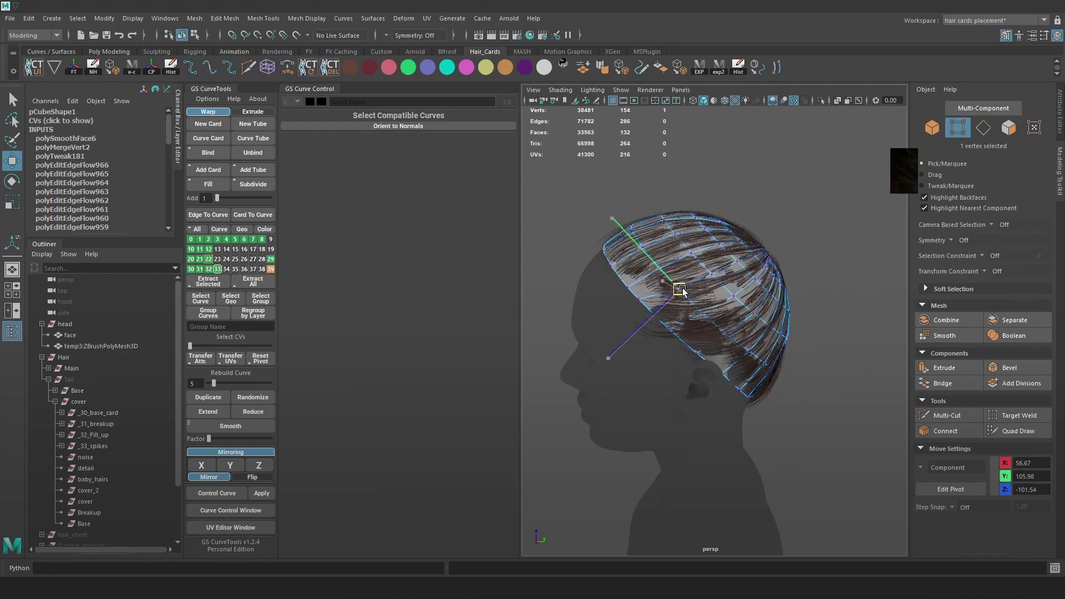
{"action": "left_click", "coordinate": [712, 272]}
- Shift vertices on the cap's left side and the edge above the left ear outward along the skull
{"action": "left_click_drag", "start_coordinate": [740, 274], "coordinate": [733, 335], "text": "alt"}
{"action": "left_click", "coordinate": [725, 271]}
{"action": "left_click", "coordinate": [729, 273]}
{"action": "left_click", "coordinate": [681, 325]}
{"action": "left_click", "coordinate": [720, 312]}
{"action": "mouse_move", "coordinate": [748, 324]}
{"action": "left_mouse_down"}
{"action": "mouse_move", "coordinate": [739, 335]}
{"action": "mouse_move", "coordinate": [732, 318]}
{"action": "left_mouse_up"}
{"action": "left_click", "coordinate": [716, 355]}
{"action": "left_click_drag", "start_coordinate": [734, 366], "coordinate": [697, 375], "text": "alt"}
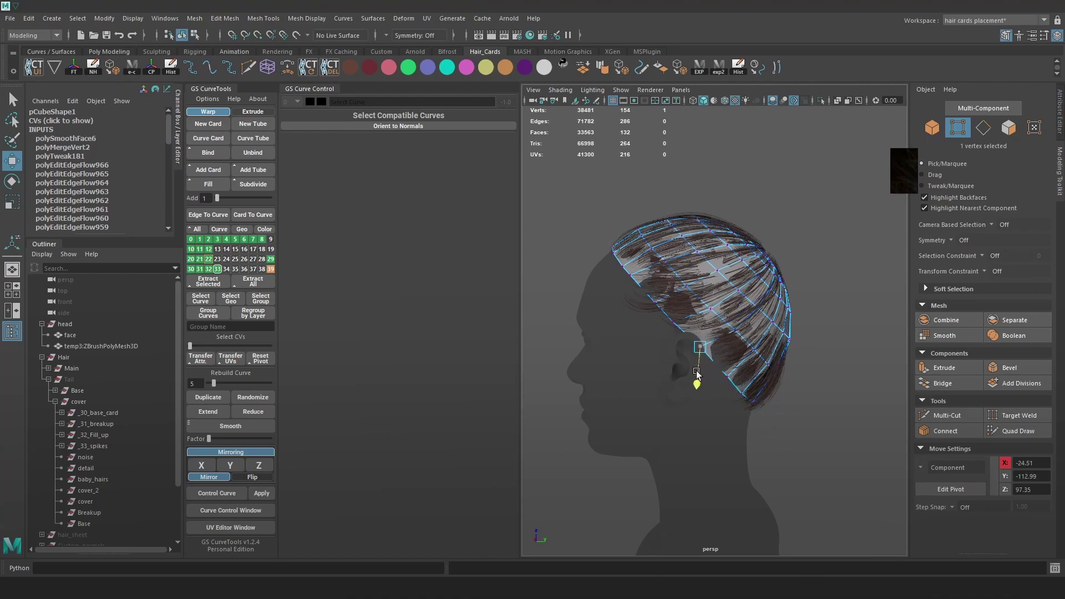
{"action": "left_click", "coordinate": [744, 335]}
{"action": "left_click_drag", "start_coordinate": [745, 335], "coordinate": [749, 355], "text": "alt"}
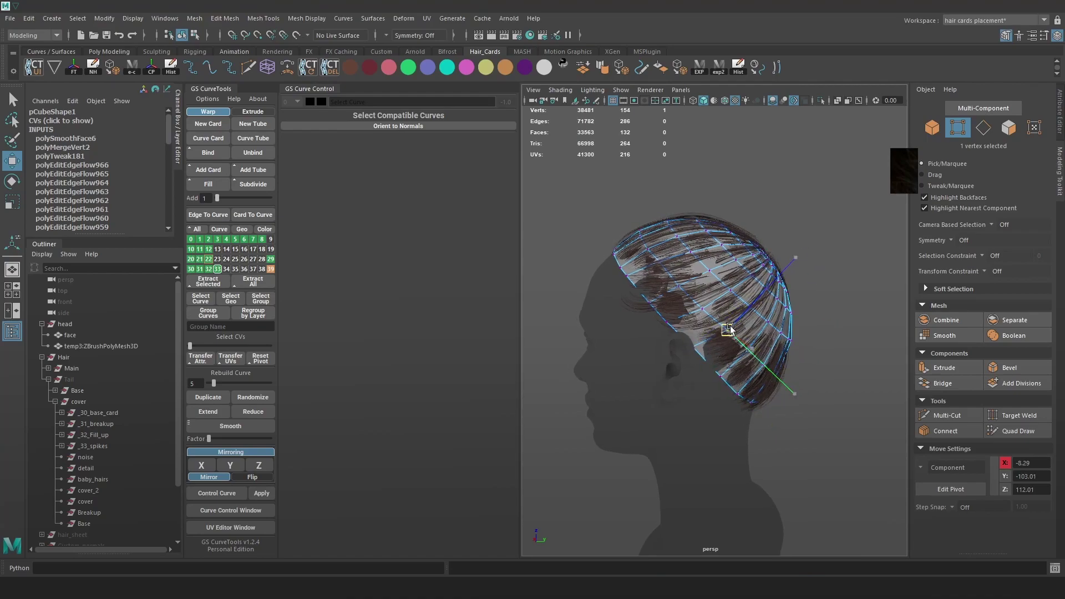
- Refine the vertices on the upper side and crown of the cap to even out its curvature
{"action": "left_click", "coordinate": [741, 309]}
{"action": "left_click_drag", "start_coordinate": [740, 309], "coordinate": [852, 328], "text": "alt"}
{"action": "left_click_drag", "start_coordinate": [683, 294], "coordinate": [695, 322], "text": "alt"}
{"action": "left_click", "coordinate": [717, 332]}
{"action": "left_click", "coordinate": [703, 276]}
{"action": "left_click_drag", "start_coordinate": [677, 256], "coordinate": [722, 285]}
{"action": "left_click", "coordinate": [719, 271]}
{"action": "left_click_drag", "start_coordinate": [696, 250], "coordinate": [699, 254]}
- Slide the left front edge vertex along the hairline and adjust nearby vertices toward the top of the cap
{"action": "left_click_drag", "start_coordinate": [700, 299], "coordinate": [714, 342], "text": "alt"}
{"action": "left_click", "coordinate": [669, 313]}
{"action": "left_click", "coordinate": [644, 289]}
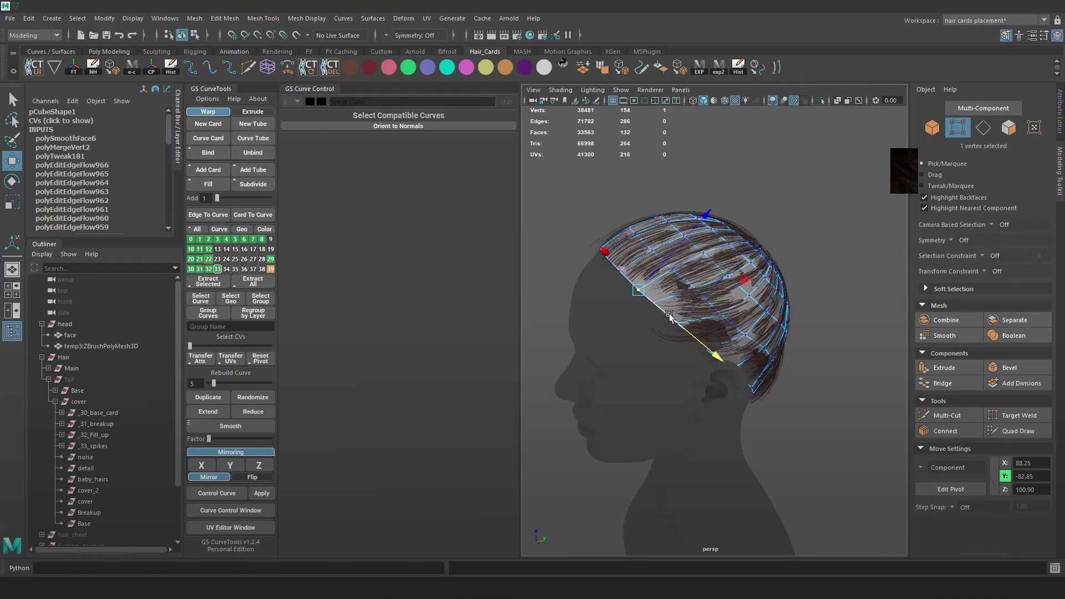
{"action": "left_click_drag", "start_coordinate": [665, 311], "coordinate": [666, 312]}
{"action": "left_click_drag", "start_coordinate": [667, 312], "coordinate": [738, 244], "text": "alt"}
{"action": "left_click", "coordinate": [761, 261]}
{"action": "left_click_drag", "start_coordinate": [739, 243], "coordinate": [788, 295], "text": "alt"}
{"action": "left_click", "coordinate": [708, 274]}
{"action": "left_click_drag", "start_coordinate": [722, 265], "coordinate": [700, 267]}
- Return to object mode, save the scene, and rename the cap mesh as hair_cap
{"action": "key", "text": "F8"}
{"action": "left_click_drag", "start_coordinate": [809, 240], "coordinate": [829, 322], "text": "alt"}
{"action": "left_click_drag", "start_coordinate": [830, 272], "coordinate": [758, 270], "text": "alt"}
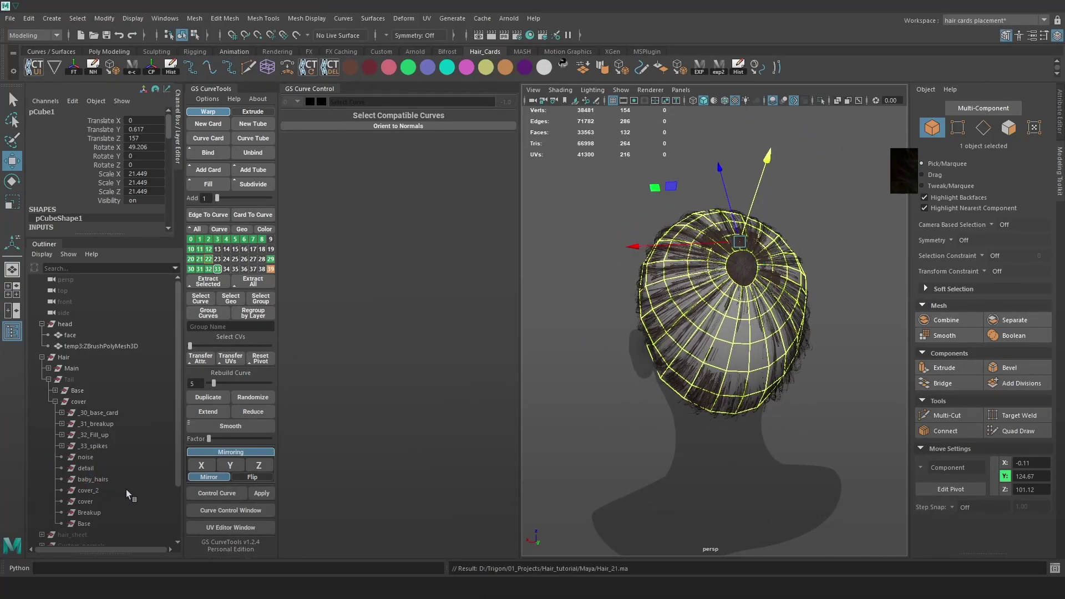
{"action": "scroll", "coordinate": [107, 480], "scroll_direction": "down", "scroll_amount": 2}
{"action": "double_click", "coordinate": [70, 513]}
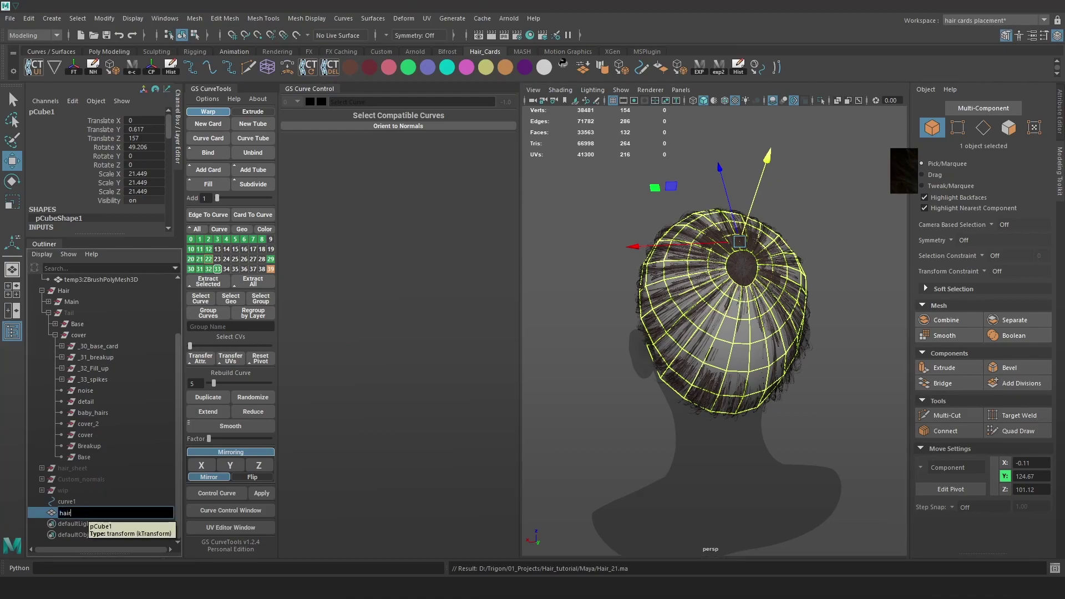
{"action": "type", "text": "hair_cap"}
{"action": "key", "text": "Return"}
- Isolate the hair_cap mesh and switch it to edge selection
{"action": "left_click", "coordinate": [820, 102]}
{"action": "left_click_drag", "start_coordinate": [793, 236], "coordinate": [751, 242], "text": "alt"}
{"action": "right_click_drag", "start_coordinate": [751, 243], "coordinate": [747, 219]}
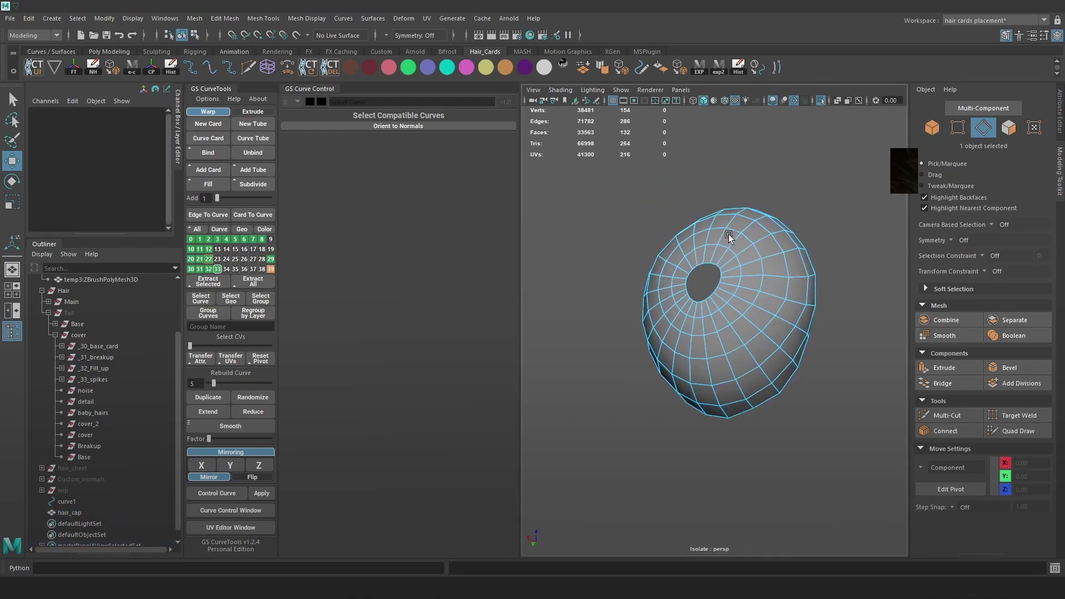
- Try converting the cap's radial edge loops to curves while the crown hole is still wide
{"action": "double_click", "coordinate": [731, 219]}
{"action": "double_click", "coordinate": [748, 255], "text": "shift"}
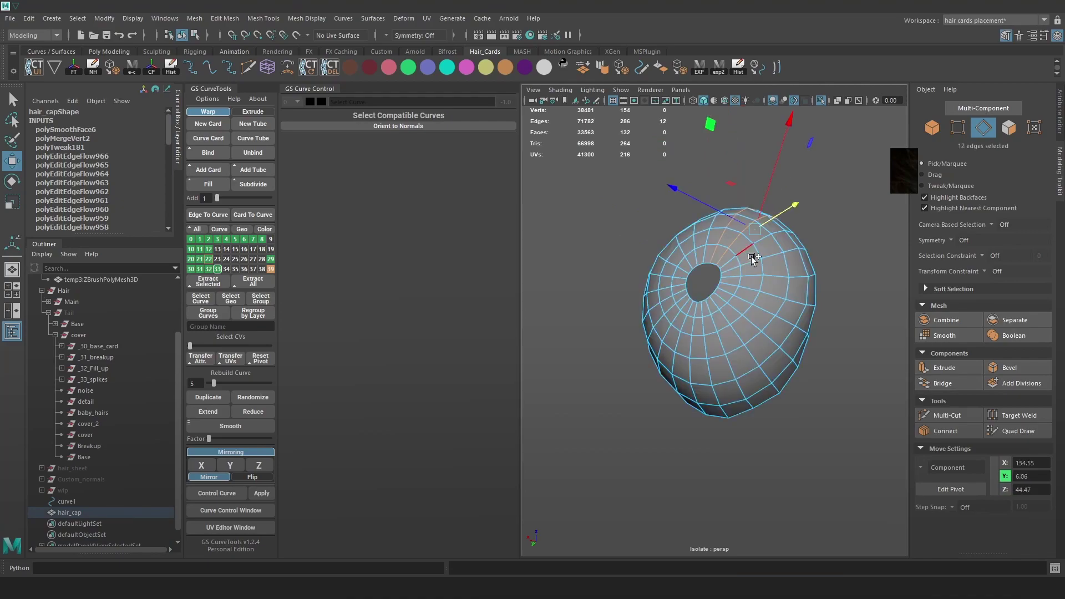
{"action": "double_click", "coordinate": [746, 261], "text": "shift"}
{"action": "double_click", "coordinate": [750, 274], "text": "shift"}
{"action": "left_click_drag", "start_coordinate": [749, 274], "coordinate": [574, 282], "text": "alt"}
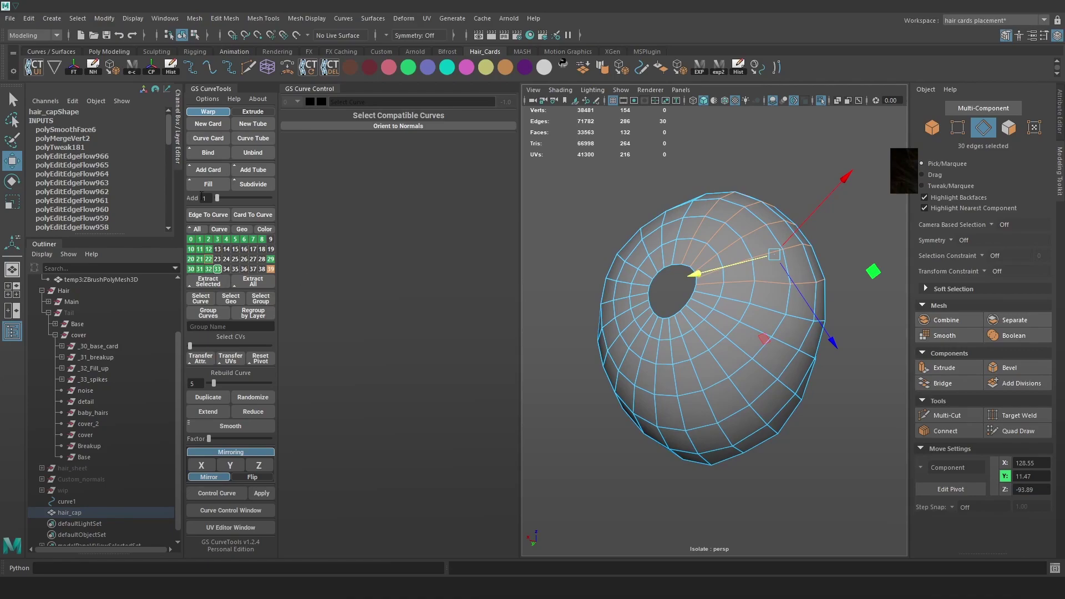
{"action": "left_click", "coordinate": [210, 214]}
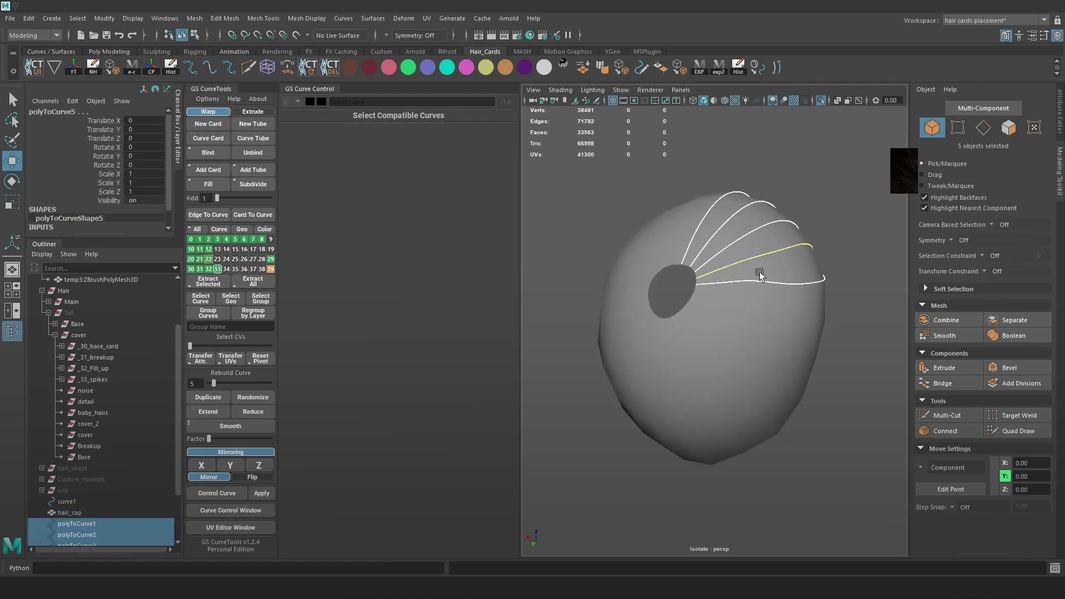
{"action": "key", "text": "ctrl+z"}
{"action": "key", "text": "ctrl+z"}
{"action": "key", "text": "ctrl+z"}
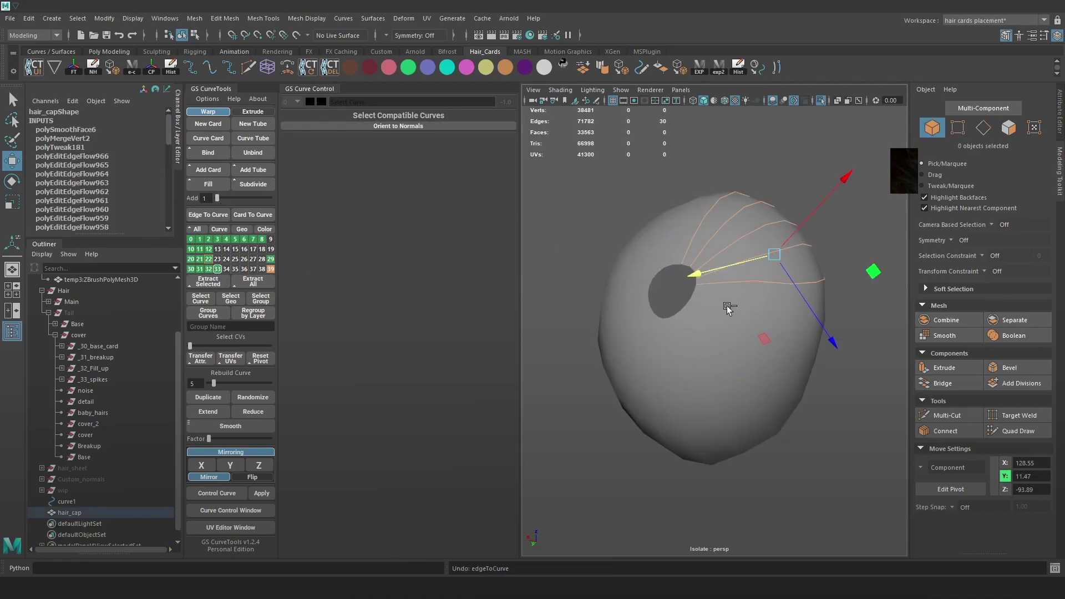
{"action": "double_click", "coordinate": [736, 303], "text": "shift"}
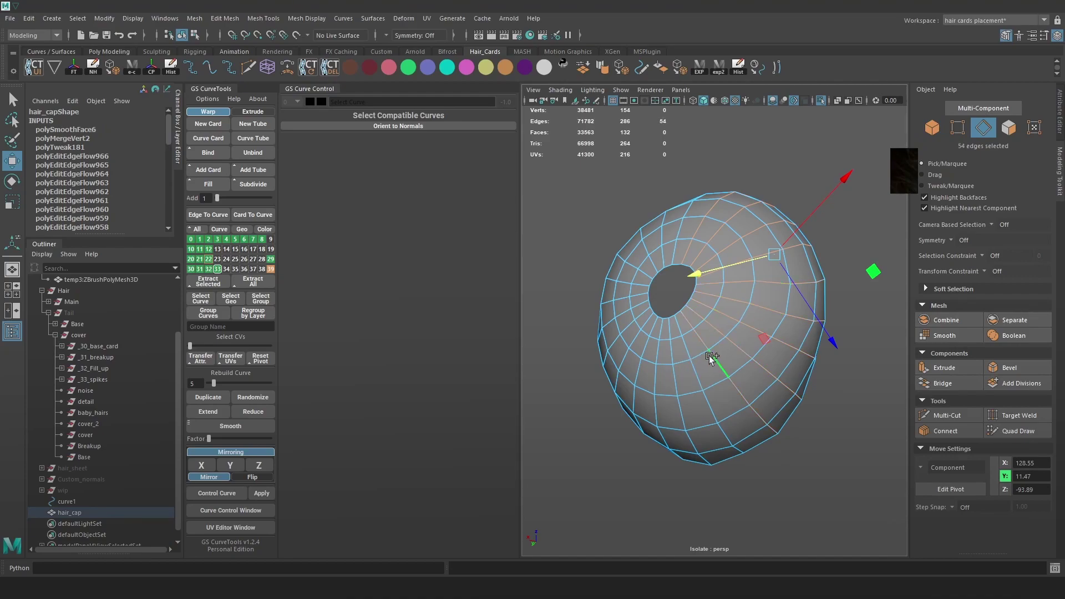
{"action": "double_click", "coordinate": [657, 376], "text": "shift"}
- Extrude the border edges of the cap's crown hole and scale them inward to a small opening
{"action": "left_click_drag", "start_coordinate": [732, 321], "coordinate": [726, 310], "text": "alt"}
{"action": "double_click", "coordinate": [726, 310]}
{"action": "key", "text": "r"}
{"action": "right_click_drag", "start_coordinate": [712, 316], "coordinate": [704, 299], "text": "shift"}
{"action": "left_click_drag", "start_coordinate": [703, 299], "coordinate": [665, 308]}
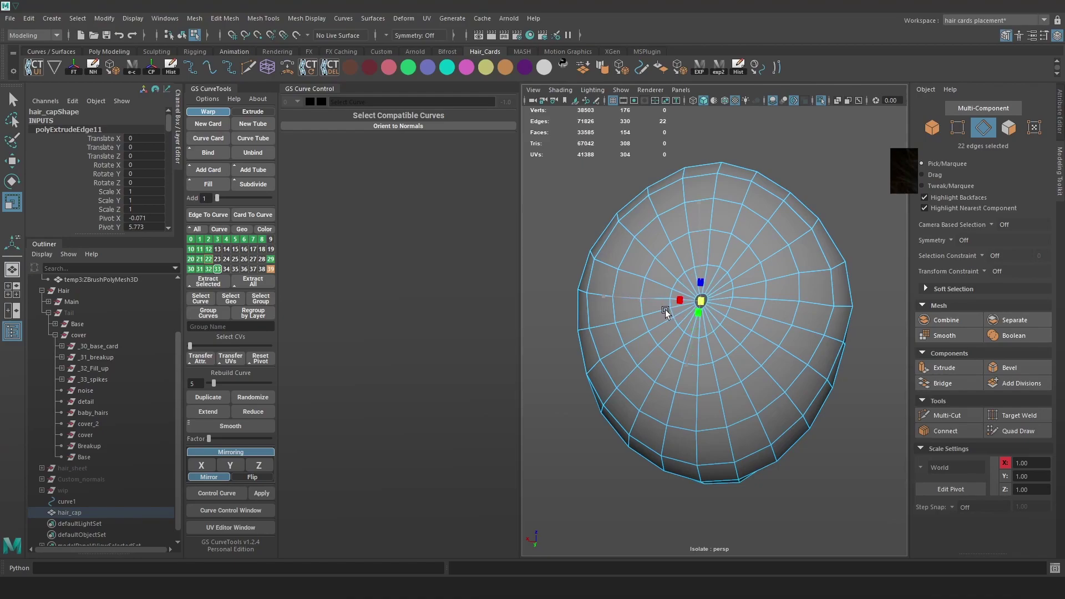
- Select all radial edge loops around the cap and convert them to curves with Edge To Curve
{"action": "key", "text": "w"}
{"action": "double_click", "coordinate": [768, 299]}
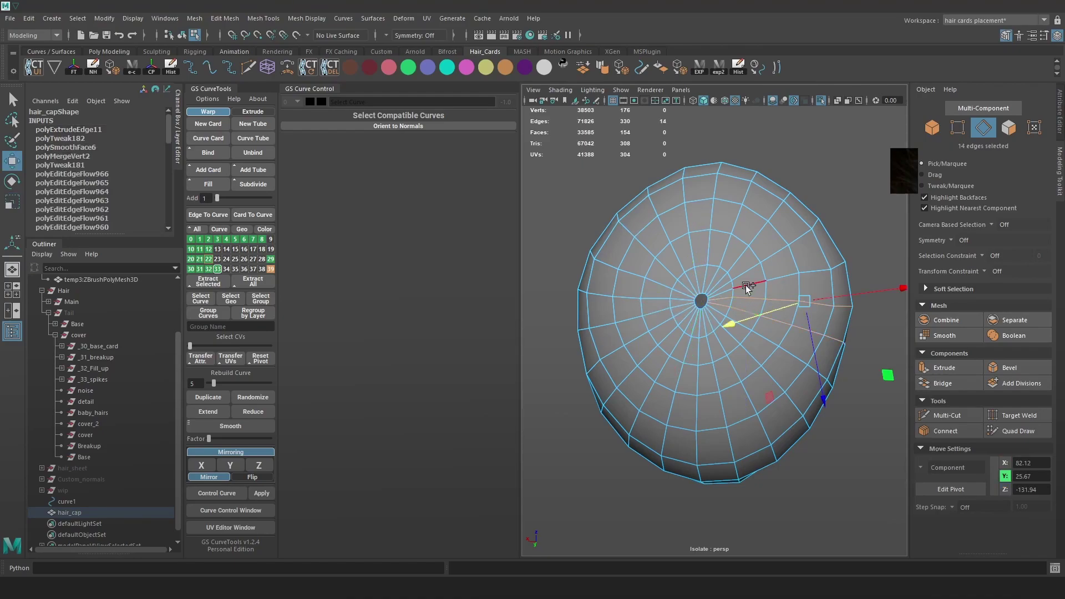
{"action": "double_click", "coordinate": [739, 276], "text": "shift"}
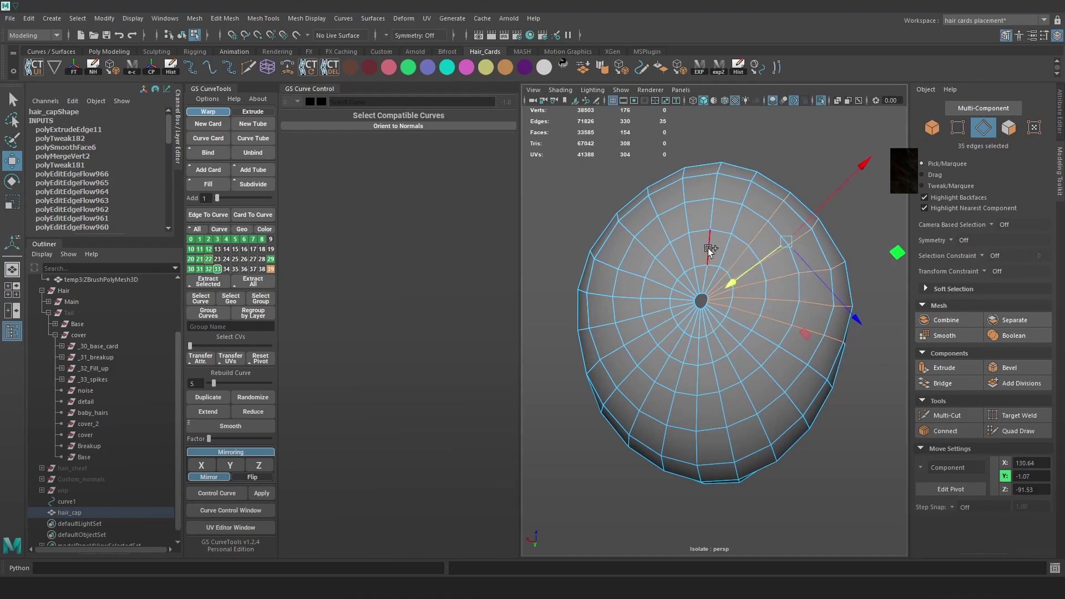
{"action": "double_click", "coordinate": [680, 245], "text": "shift"}
{"action": "double_click", "coordinate": [665, 265], "text": "shift"}
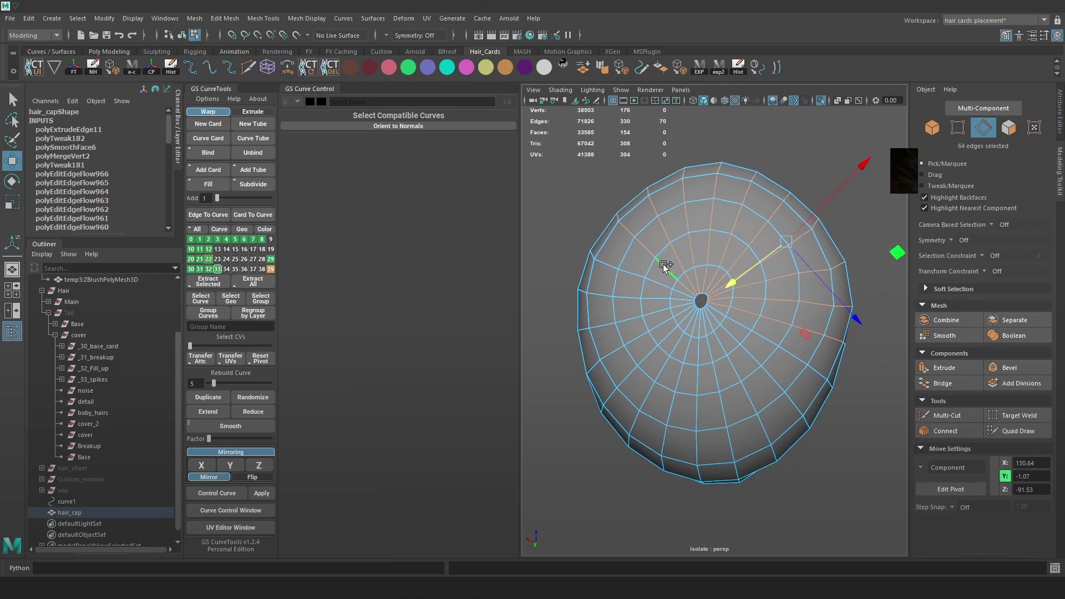
{"action": "key", "text": "ctrl+z"}
{"action": "double_click", "coordinate": [653, 313], "text": "shift"}
{"action": "key", "text": "ctrl+z"}
{"action": "double_click", "coordinate": [634, 338], "text": "shift"}
{"action": "double_click", "coordinate": [646, 355], "text": "shift"}
{"action": "double_click", "coordinate": [677, 367], "text": "shift"}
{"action": "key", "text": "ctrl+z"}
{"action": "key", "text": "ctrl+z"}
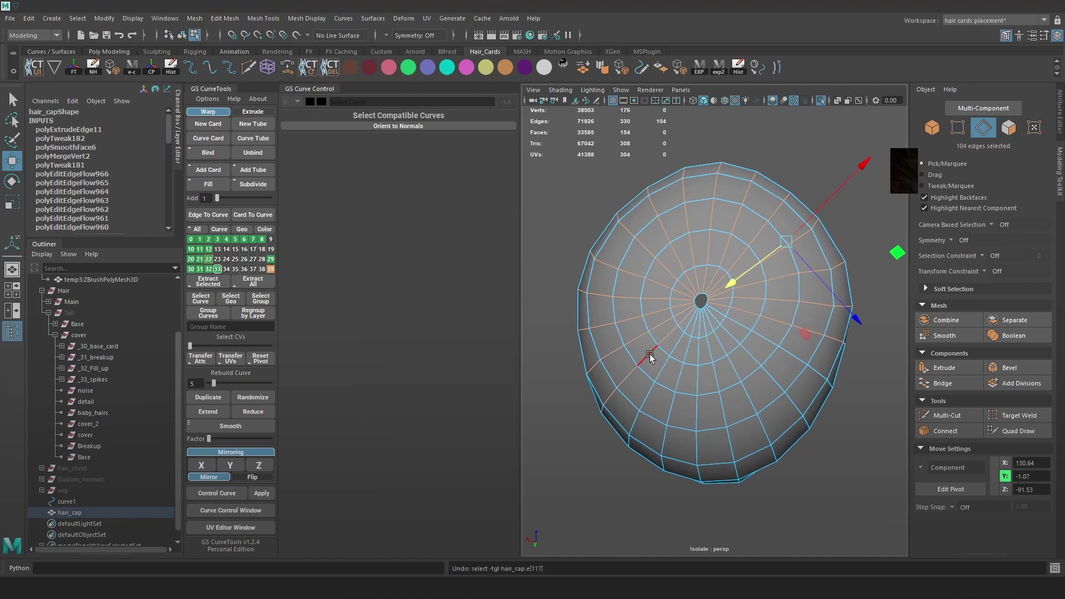
{"action": "left_click", "coordinate": [665, 366], "text": "shift"}
{"action": "key", "text": "ctrl+z"}
{"action": "left_click", "coordinate": [673, 344], "text": "shift"}
{"action": "double_click", "coordinate": [769, 331], "text": "shift"}
{"action": "scroll", "coordinate": [755, 339], "scroll_direction": "down", "scroll_amount": 3}
{"action": "mouse_move", "coordinate": [754, 340]}
{"action": "left_mouse_down", "text": "alt"}
{"action": "mouse_move", "coordinate": [670, 344]}
{"action": "mouse_move", "coordinate": [743, 334]}
{"action": "mouse_move", "coordinate": [774, 343]}
{"action": "left_mouse_up", "text": "alt"}
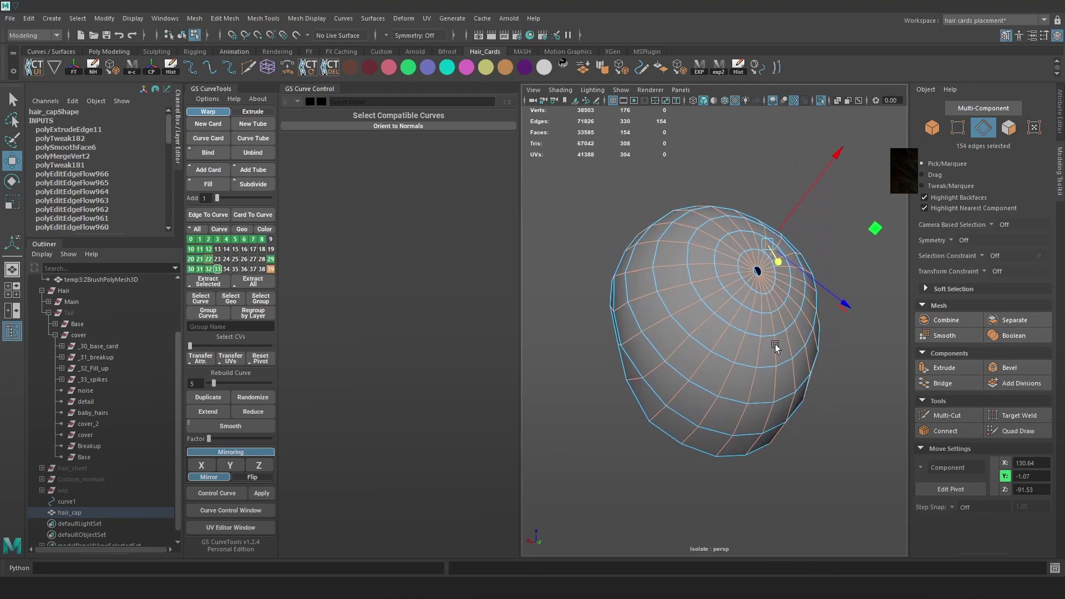
{"action": "left_click", "coordinate": [212, 212]}
- Hide the hair_cap mesh, keeping the new curves, and turn off isolation to show the head and hair
{"action": "left_click_drag", "start_coordinate": [703, 312], "coordinate": [734, 305], "text": "alt"}
{"action": "left_click", "coordinate": [731, 305]}
{"action": "right_click_drag", "start_coordinate": [714, 260], "coordinate": [753, 246]}
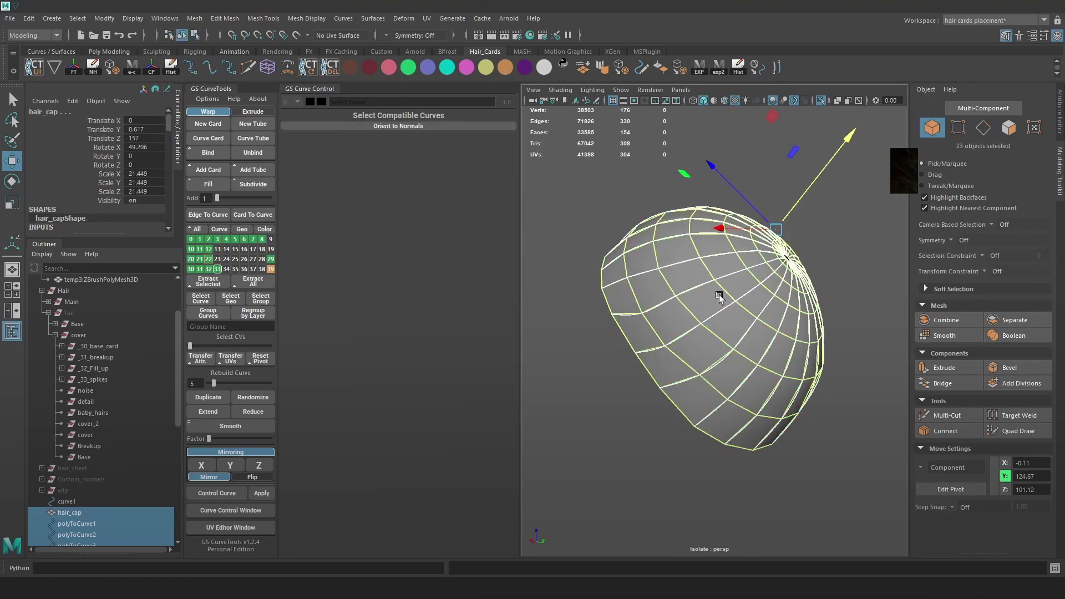
{"action": "left_click", "coordinate": [730, 305]}
{"action": "key", "text": "Delete"}
{"action": "key", "text": "ctrl+z"}
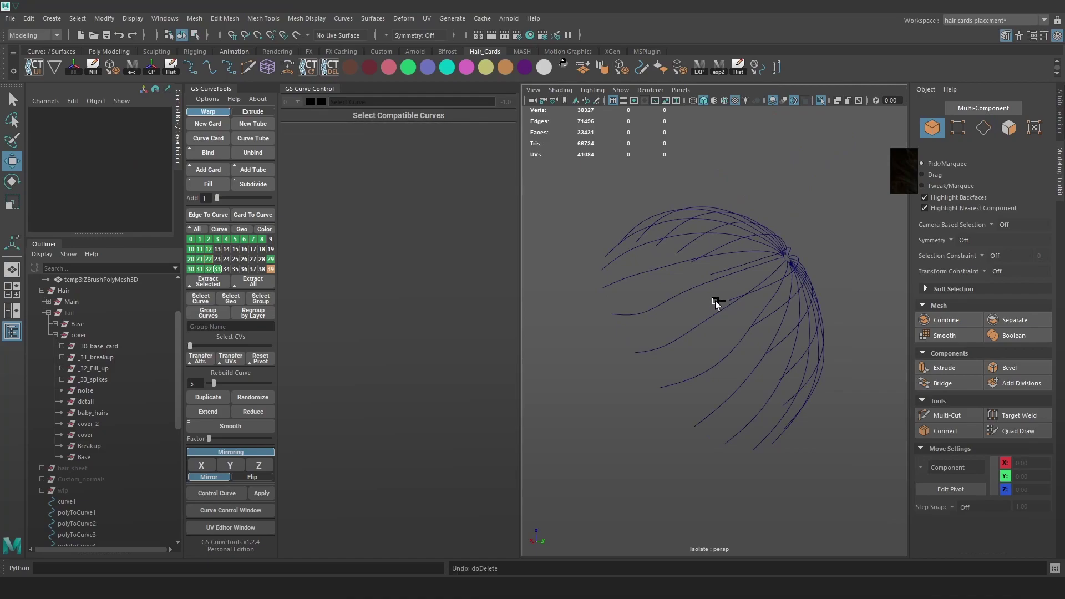
{"action": "key", "text": "ctrl+h"}
{"action": "left_click_drag", "start_coordinate": [792, 284], "coordinate": [616, 277], "text": "alt"}
{"action": "left_click", "coordinate": [818, 102]}
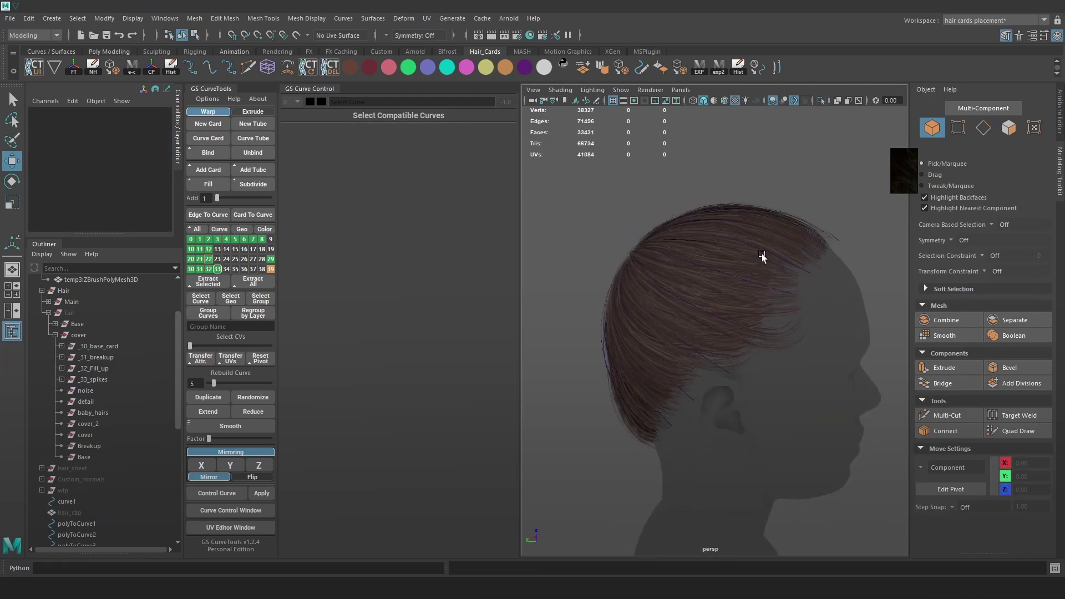
- Move the end control vertices of the curve above the right ear with soft selection to follow the hair
{"action": "left_click", "coordinate": [684, 339]}
{"action": "right_click_drag", "start_coordinate": [859, 162], "coordinate": [814, 160]}
{"action": "mouse_move", "coordinate": [739, 353]}
{"action": "left_mouse_down"}
{"action": "mouse_move", "coordinate": [704, 371]}
{"action": "mouse_move", "coordinate": [746, 364]}
{"action": "left_mouse_up"}
{"action": "key", "text": "b"}
{"action": "key", "text": "e"}
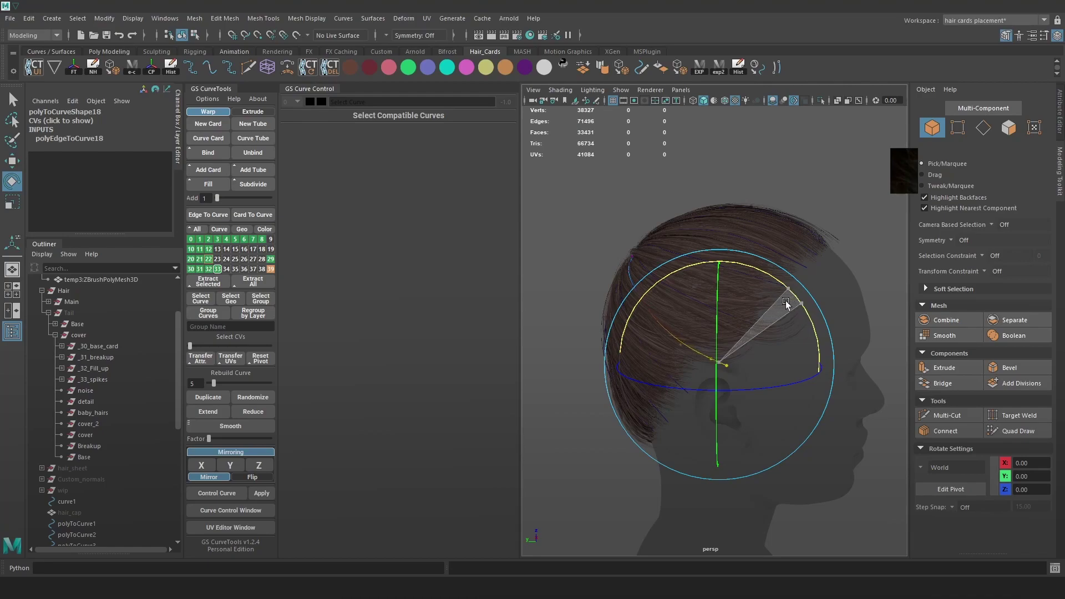
{"action": "key", "text": "w"}
{"action": "mouse_move", "coordinate": [722, 358]}
{"action": "left_mouse_down"}
{"action": "mouse_move", "coordinate": [707, 365]}
{"action": "mouse_move", "coordinate": [734, 362]}
{"action": "left_mouse_up"}
- Move and rotate the end control vertices of the curves behind the right ear to match the hair flow
{"action": "left_click", "coordinate": [681, 382]}
{"action": "left_click", "coordinate": [681, 389]}
{"action": "right_click_drag", "start_coordinate": [791, 141], "coordinate": [724, 133]}
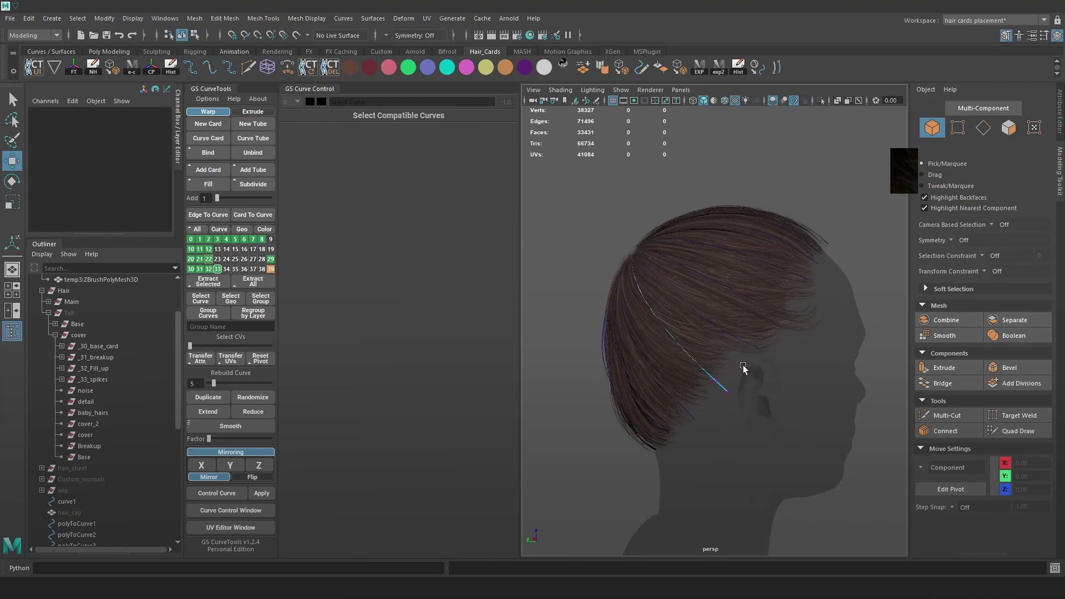
{"action": "left_click", "coordinate": [727, 391]}
{"action": "key", "text": "e"}
{"action": "key", "text": "w"}
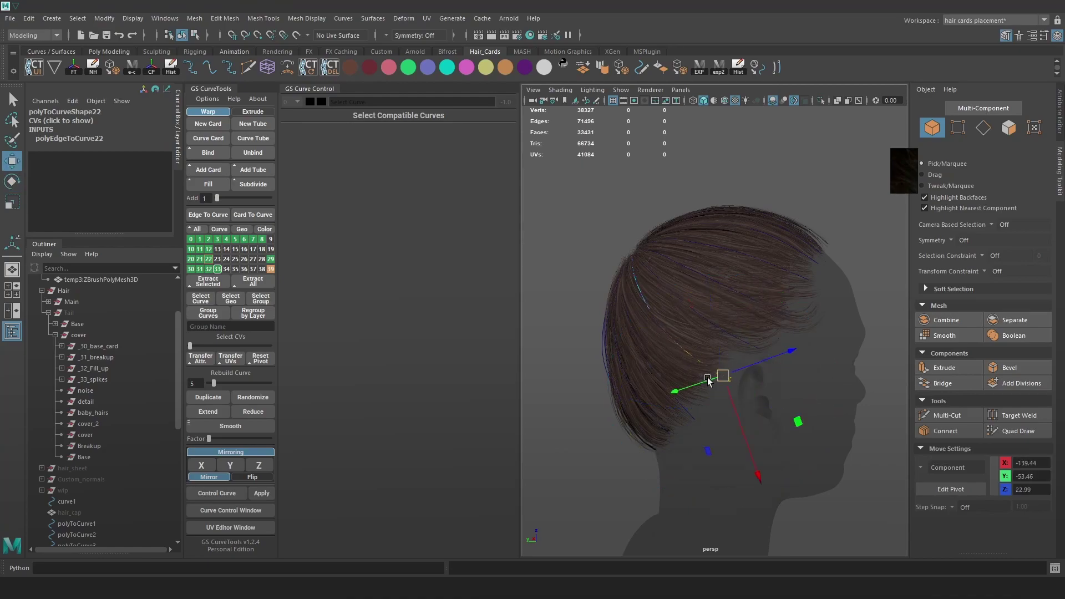
{"action": "key", "text": "F8"}
{"action": "left_click", "coordinate": [733, 419]}
{"action": "left_click_drag", "start_coordinate": [733, 417], "coordinate": [704, 384]}
{"action": "key", "text": "e"}
{"action": "left_click_drag", "start_coordinate": [792, 316], "coordinate": [781, 307]}
{"action": "key", "text": "w"}
{"action": "key", "text": "e"}
{"action": "mouse_move", "coordinate": [717, 400]}
{"action": "left_mouse_down"}
{"action": "mouse_move", "coordinate": [722, 388]}
{"action": "mouse_move", "coordinate": [704, 398]}
{"action": "left_mouse_up"}
{"action": "key", "text": "w"}
{"action": "left_click_drag", "start_coordinate": [707, 391], "coordinate": [775, 354], "text": "alt"}
- Select the next guide curve and rotate and move its control vertices along the hair direction
{"action": "left_click", "coordinate": [743, 277]}
{"action": "right_click_drag", "start_coordinate": [827, 241], "coordinate": [763, 242]}
{"action": "left_click_drag", "start_coordinate": [733, 290], "coordinate": [689, 358], "text": "alt"}
{"action": "key", "text": "e"}
{"action": "left_click_drag", "start_coordinate": [777, 310], "coordinate": [773, 319]}
{"action": "key", "text": "w"}
{"action": "left_click_drag", "start_coordinate": [711, 344], "coordinate": [703, 335]}
{"action": "left_click_drag", "start_coordinate": [703, 335], "coordinate": [731, 349], "text": "alt"}
- Move and rotate the end control vertices of the neighbouring curve to align it with the hair strands
{"action": "left_click", "coordinate": [792, 309]}
{"action": "right_click_drag", "start_coordinate": [876, 251], "coordinate": [817, 242]}
{"action": "left_click_drag", "start_coordinate": [746, 354], "coordinate": [711, 390]}
{"action": "key", "text": "e"}
{"action": "left_click_drag", "start_coordinate": [763, 326], "coordinate": [804, 309]}
- Rotate and move the control vertices of another guide curve on the side of the head, and select the polyToCurve12 curve
{"action": "left_click", "coordinate": [685, 262]}
{"action": "left_click", "coordinate": [684, 257]}
{"action": "left_click_drag", "start_coordinate": [741, 248], "coordinate": [788, 249], "text": "alt"}
{"action": "right_click_drag", "start_coordinate": [840, 248], "coordinate": [766, 249]}
{"action": "left_click_drag", "start_coordinate": [738, 271], "coordinate": [670, 305], "text": "alt"}
{"action": "key", "text": "e"}
{"action": "left_click_drag", "start_coordinate": [775, 244], "coordinate": [770, 260]}
{"action": "key", "text": "w"}
{"action": "left_click_drag", "start_coordinate": [689, 302], "coordinate": [688, 300]}
{"action": "mouse_move", "coordinate": [780, 253]}
{"action": "left_mouse_down"}
{"action": "mouse_move", "coordinate": [757, 275]}
{"action": "mouse_move", "coordinate": [771, 266]}
{"action": "left_mouse_up"}
{"action": "left_click", "coordinate": [735, 246]}
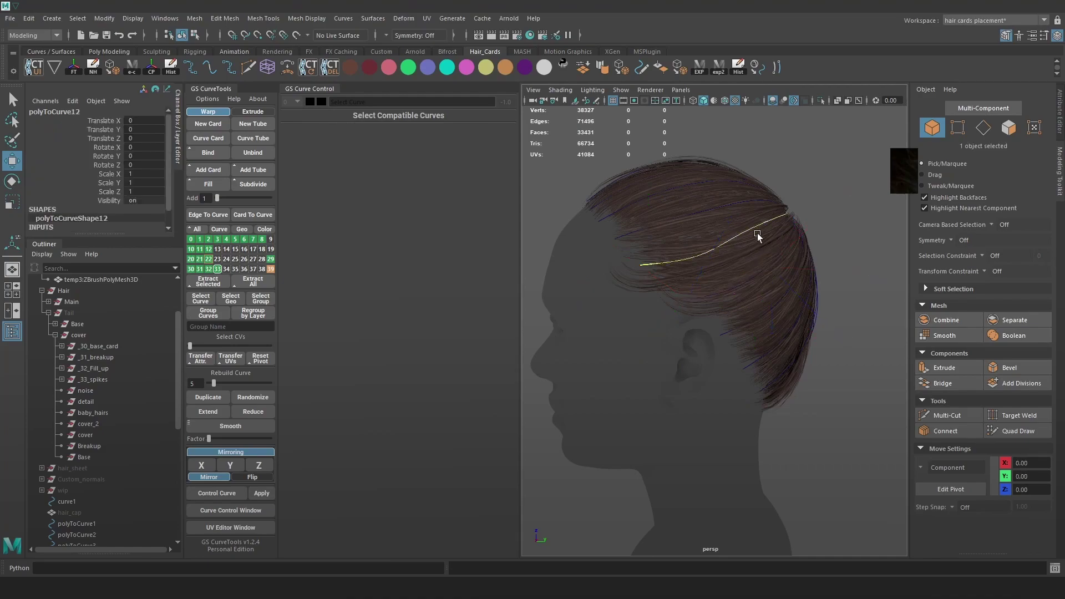
- Adjust the control vertices of the polyToCurve12 guide curve on the side of the head to match the hair flow
{"action": "middle_click_drag", "start_coordinate": [746, 235], "coordinate": [749, 256], "text": "alt"}
{"action": "right_click_drag", "start_coordinate": [841, 236], "coordinate": [774, 228]}
{"action": "left_click", "coordinate": [744, 256]}
{"action": "left_click_drag", "start_coordinate": [744, 256], "coordinate": [853, 265]}
{"action": "left_click", "coordinate": [734, 226]}
{"action": "left_click", "coordinate": [711, 245]}
- Refine the side guide curve by moving its remaining control vertices along the hair strands, and return to object selection
{"action": "key", "text": "F9"}
{"action": "left_click_drag", "start_coordinate": [774, 254], "coordinate": [747, 265]}
{"action": "key", "text": "ctrl+z"}
{"action": "left_click_drag", "start_coordinate": [742, 264], "coordinate": [707, 266]}
{"action": "left_click_drag", "start_coordinate": [740, 233], "coordinate": [739, 278], "text": "alt"}
{"action": "left_click_drag", "start_coordinate": [736, 268], "coordinate": [761, 260]}
{"action": "left_click", "coordinate": [676, 244]}
{"action": "right_click_drag", "start_coordinate": [856, 216], "coordinate": [765, 207]}
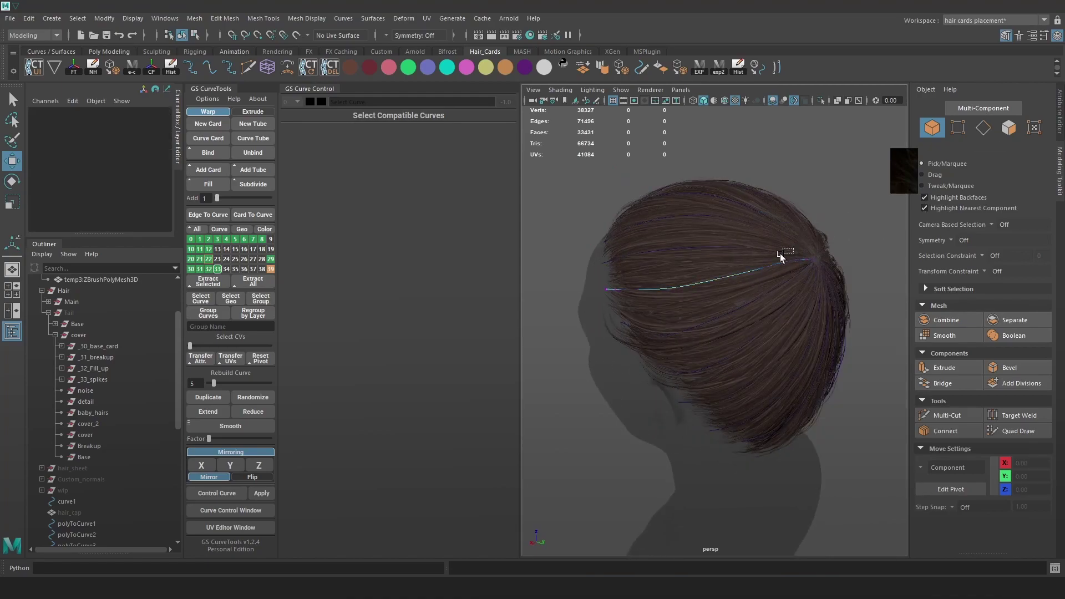
- Switch the viewport to wireframe display and view the guide curves through the hair from the back and side
{"action": "left_click", "coordinate": [775, 267]}
{"action": "left_click_drag", "start_coordinate": [777, 271], "coordinate": [727, 267], "text": "alt"}
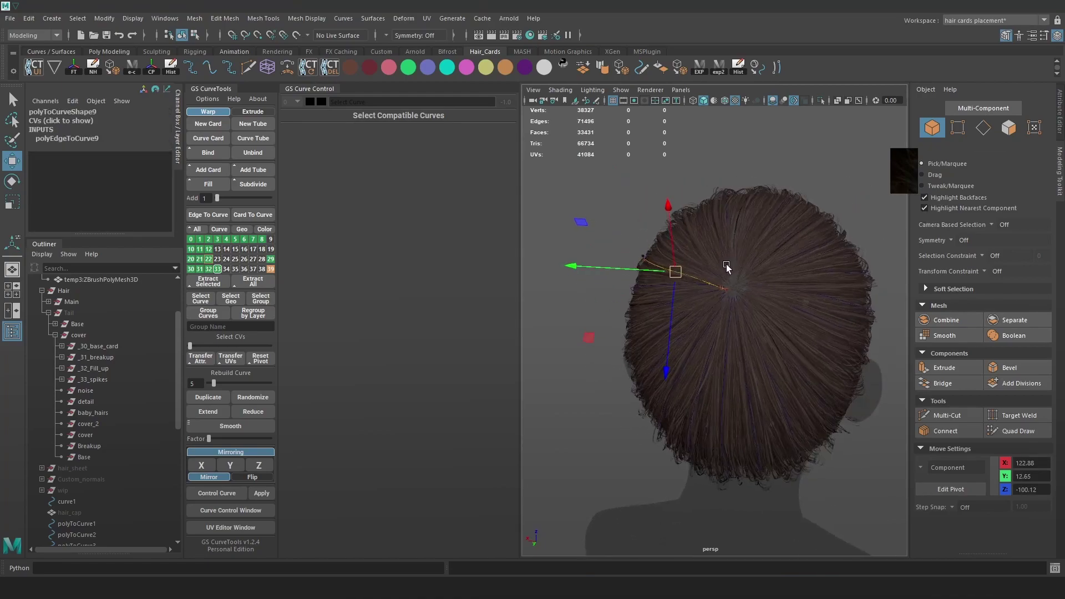
{"action": "key", "text": "4"}
{"action": "left_click_drag", "start_coordinate": [812, 284], "coordinate": [757, 280], "text": "alt"}
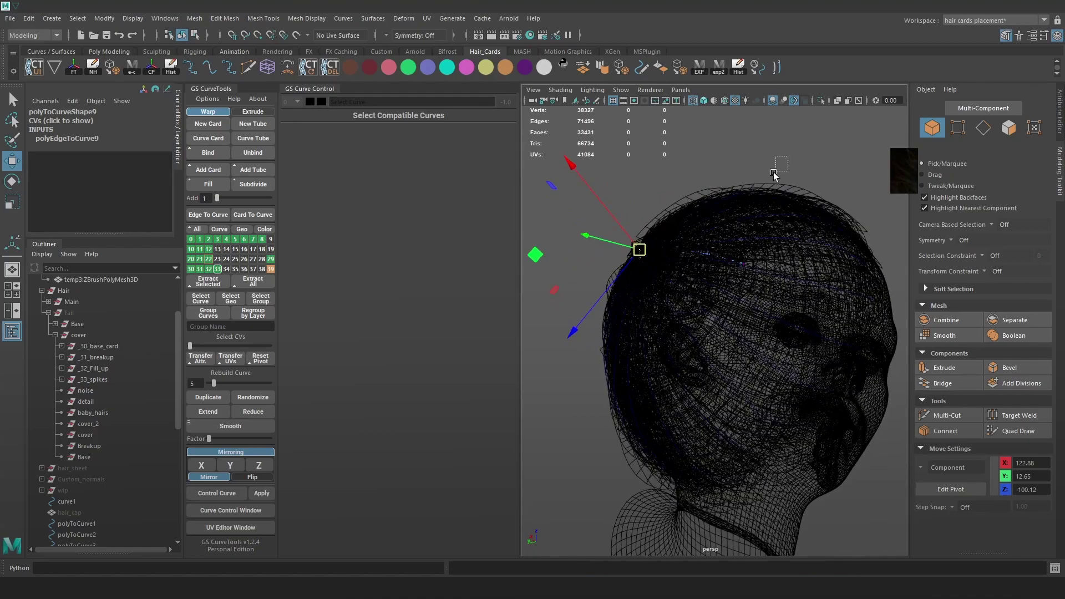
{"action": "left_click_drag", "start_coordinate": [781, 165], "coordinate": [673, 331], "text": "alt"}
- Try to select the guide curves around the whole head, alternating between wireframe and shaded display
{"action": "right_click_drag", "start_coordinate": [693, 252], "coordinate": [787, 184]}
{"action": "left_click", "coordinate": [781, 295]}
{"action": "scroll", "coordinate": [781, 291], "scroll_direction": "down", "scroll_amount": 5}
{"action": "mouse_move", "coordinate": [784, 198]}
{"action": "left_mouse_down"}
{"action": "mouse_move", "coordinate": [628, 361]}
{"action": "mouse_move", "coordinate": [782, 355]}
{"action": "mouse_move", "coordinate": [749, 373]}
{"action": "mouse_move", "coordinate": [830, 355]}
{"action": "mouse_move", "coordinate": [886, 323]}
{"action": "mouse_move", "coordinate": [860, 338]}
{"action": "left_mouse_up"}
{"action": "scroll", "coordinate": [679, 363], "scroll_direction": "up", "scroll_amount": 3}
{"action": "key", "text": "5"}
{"action": "left_click", "coordinate": [723, 288]}
{"action": "key", "text": "4"}
{"action": "left_click", "coordinate": [708, 289]}
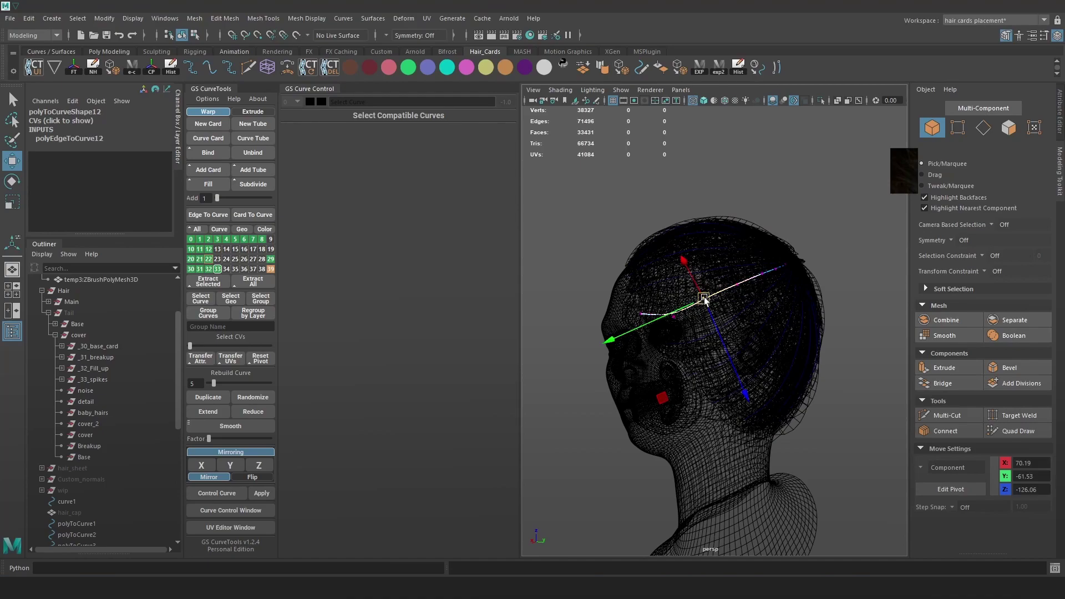
- Select all the guide curves as objects and try to rebuild them with a Rebuild Curve value of 8
{"action": "right_click_drag", "start_coordinate": [729, 282], "coordinate": [838, 211]}
{"action": "left_click", "coordinate": [830, 394]}
{"action": "left_click_drag", "start_coordinate": [849, 407], "coordinate": [626, 136]}
{"action": "left_click_drag", "start_coordinate": [776, 244], "coordinate": [688, 250], "text": "alt"}
{"action": "scroll", "coordinate": [688, 248], "scroll_direction": "up", "scroll_amount": 2}
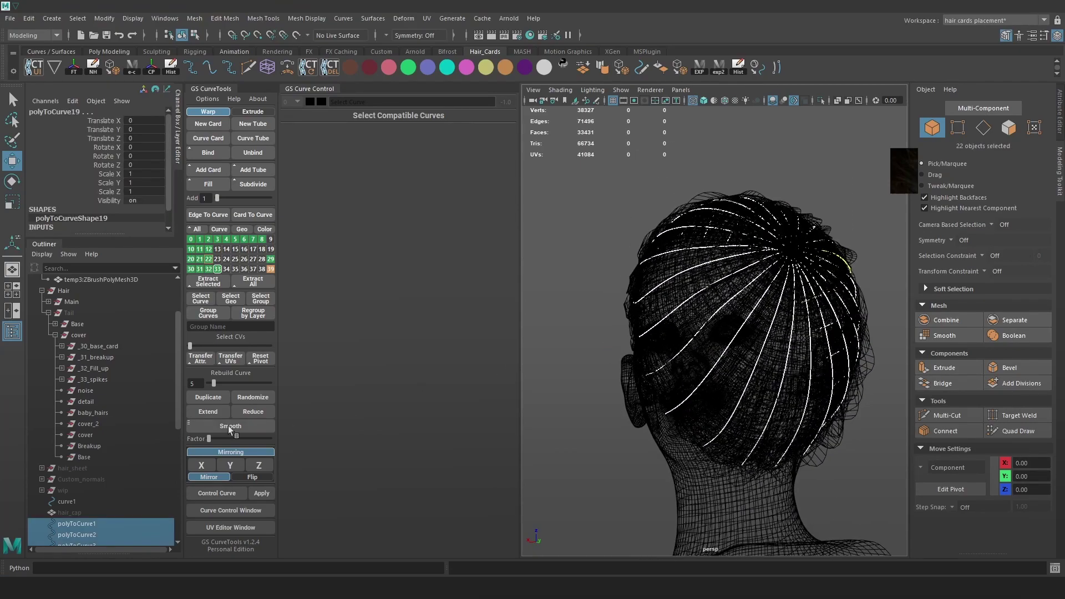
{"action": "left_click", "coordinate": [214, 383]}
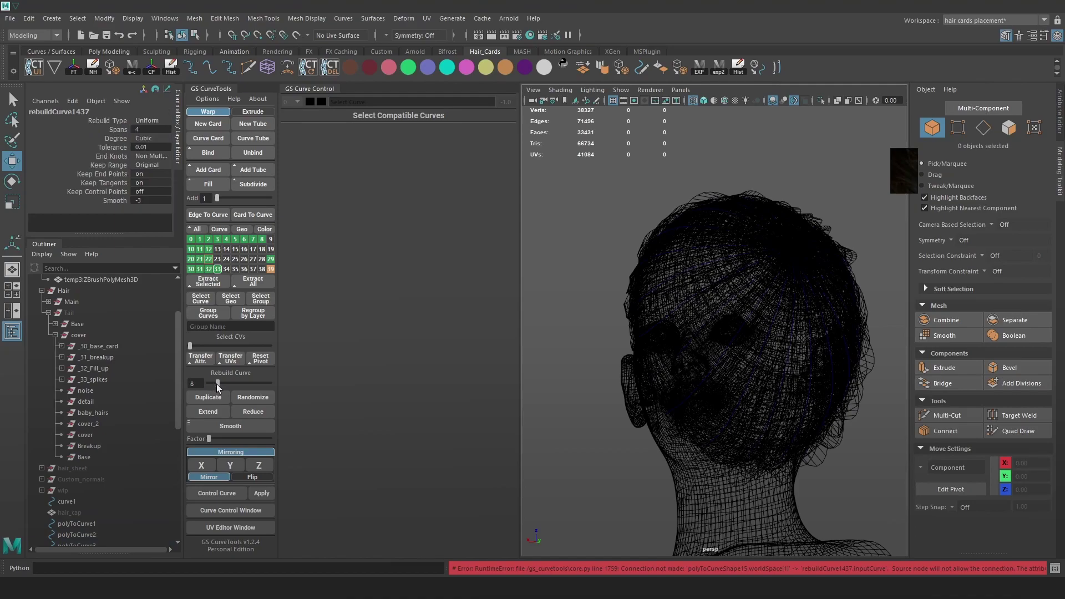
{"action": "key", "text": "ctrl+z"}
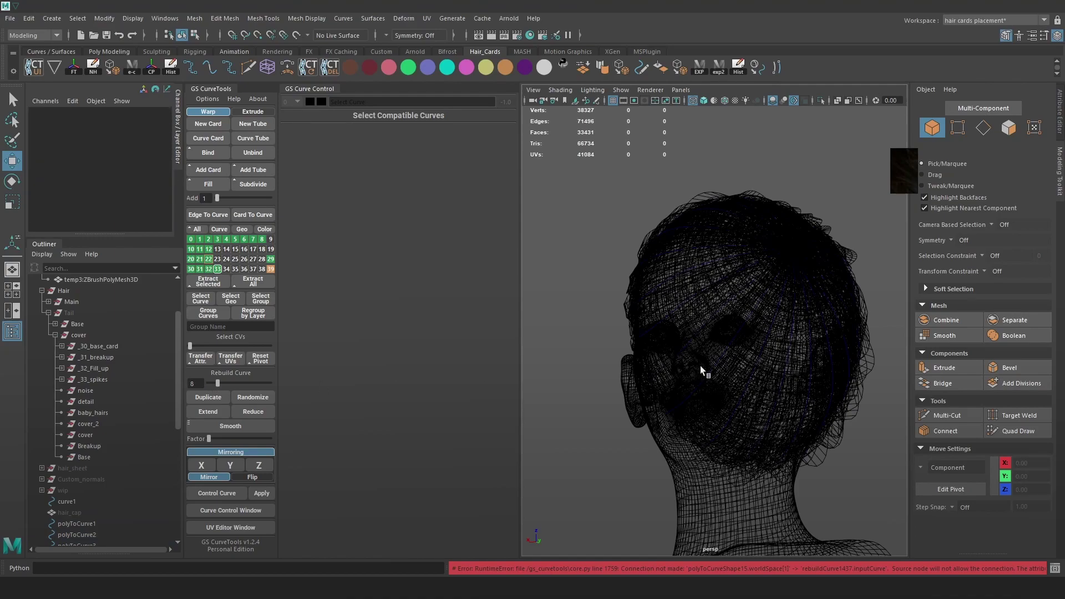
- Reselect all the guide curves around the head and delete their construction history
{"action": "scroll", "coordinate": [697, 365], "scroll_direction": "down", "scroll_amount": 5}
{"action": "left_click_drag", "start_coordinate": [841, 414], "coordinate": [612, 189]}
{"action": "left_click", "coordinate": [832, 439]}
{"action": "key", "text": "ctrl+z"}
{"action": "scroll", "coordinate": [700, 270], "scroll_direction": "up", "scroll_amount": 3}
{"action": "left_click_drag", "start_coordinate": [700, 271], "coordinate": [716, 261], "text": "alt"}
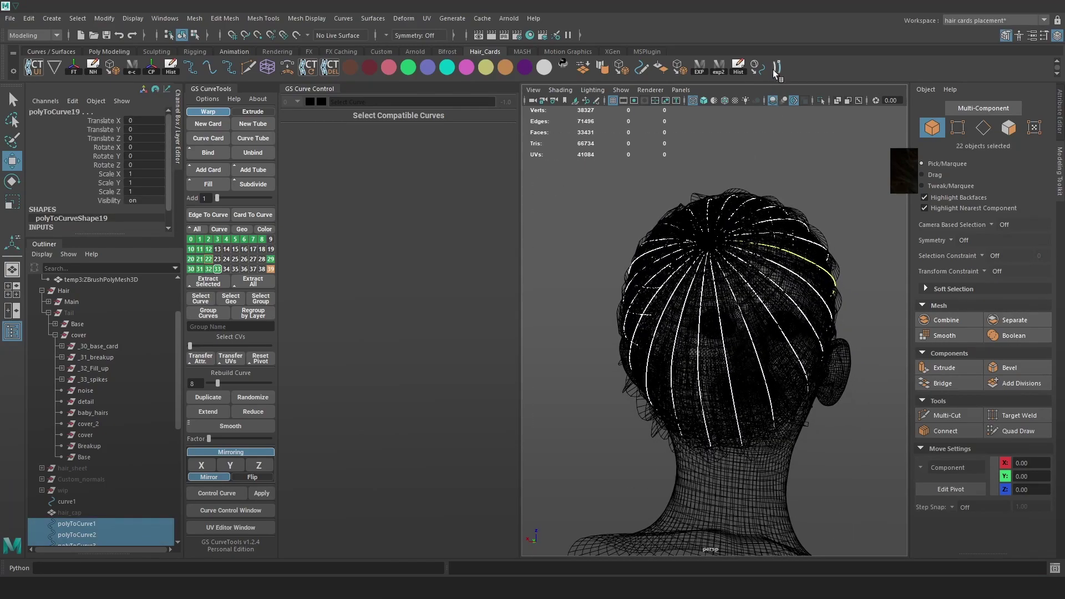
{"action": "left_click", "coordinate": [737, 68]}
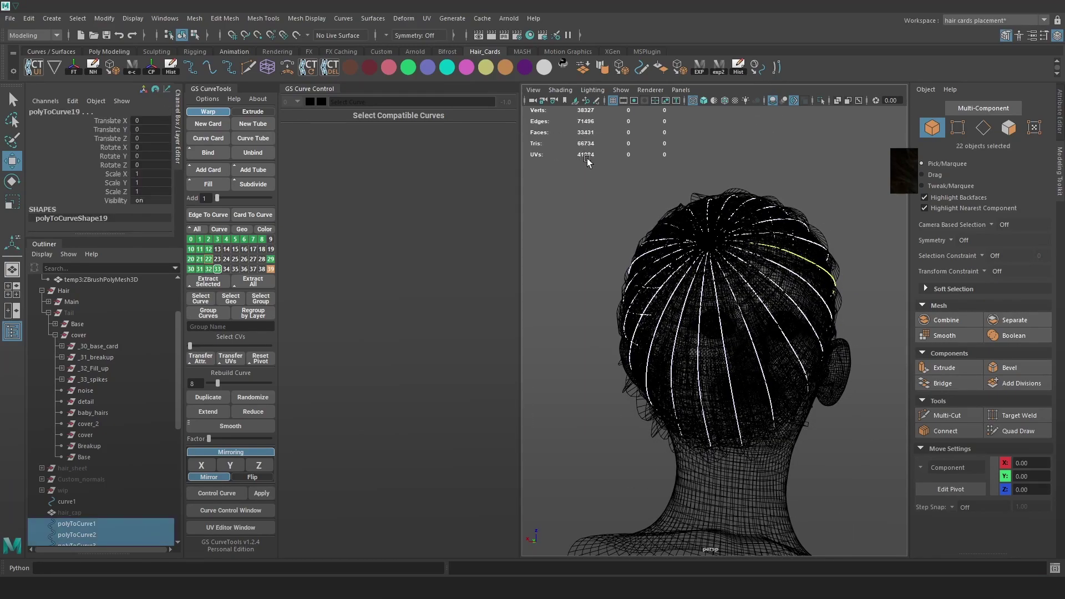
- Rebuild the selected guide curves with a Rebuild Curve value of 3 and switch the viewport to textured display
{"action": "left_click_drag", "start_coordinate": [222, 381], "coordinate": [210, 383]}
{"action": "left_click_drag", "start_coordinate": [726, 326], "coordinate": [598, 328], "text": "alt"}
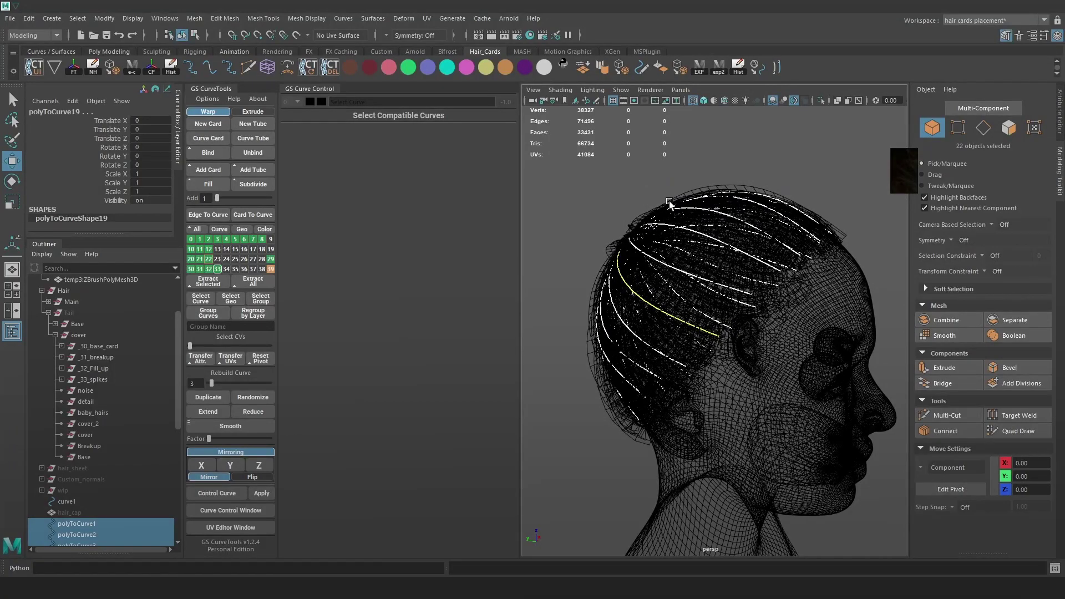
{"action": "key", "text": "6"}
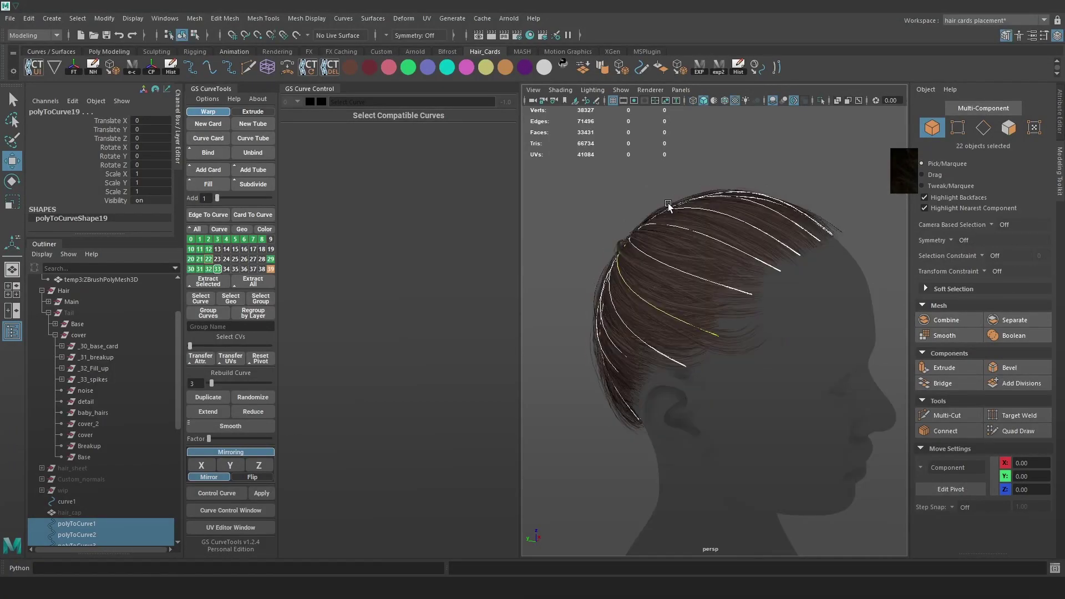
- Try activating curve layer 3 and moving the end of pathCurve144 near the temple, and undo these changes
{"action": "left_click", "coordinate": [219, 239]}
{"action": "left_click", "coordinate": [725, 259]}
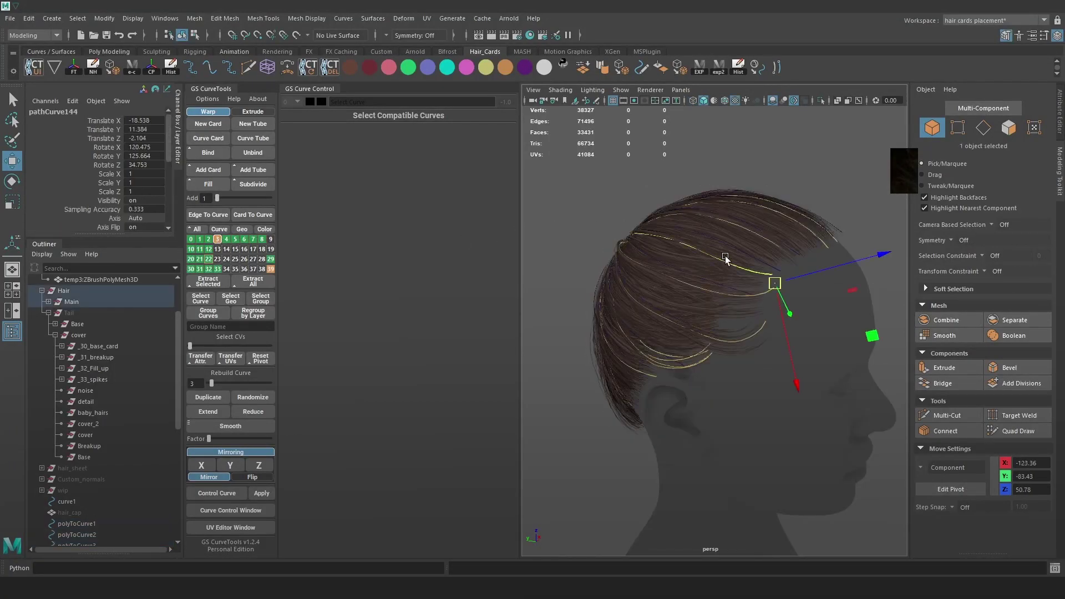
{"action": "left_click_drag", "start_coordinate": [777, 282], "coordinate": [756, 239]}
{"action": "key", "text": "ctrl+z"}
{"action": "key", "text": "ctrl+z"}
{"action": "key", "text": "ctrl+z"}
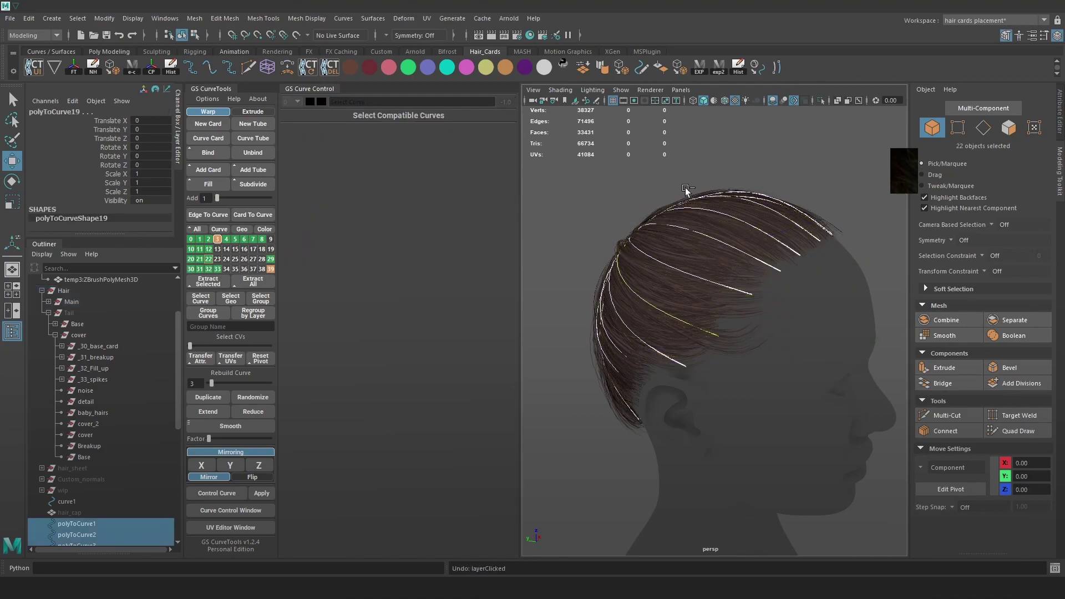
- Clear the curve selection and save the scene
{"action": "left_click", "coordinate": [806, 250]}
{"action": "scroll", "coordinate": [802, 248], "scroll_direction": "down", "scroll_amount": 4}
{"action": "scroll", "coordinate": [797, 248], "scroll_direction": "up", "scroll_amount": 3}
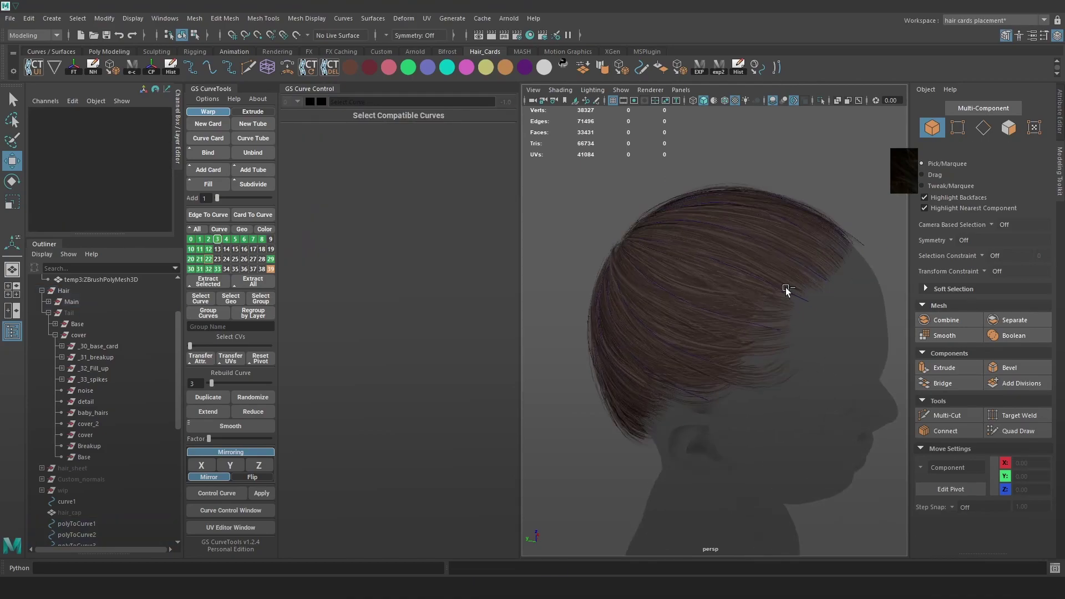
{"action": "key", "text": "ctrl+s"}
- Group the curves polyToCurve1 to polyToCurve22 and rename the group flowed_curves
{"action": "scroll", "coordinate": [83, 505], "scroll_direction": "down", "scroll_amount": 5}
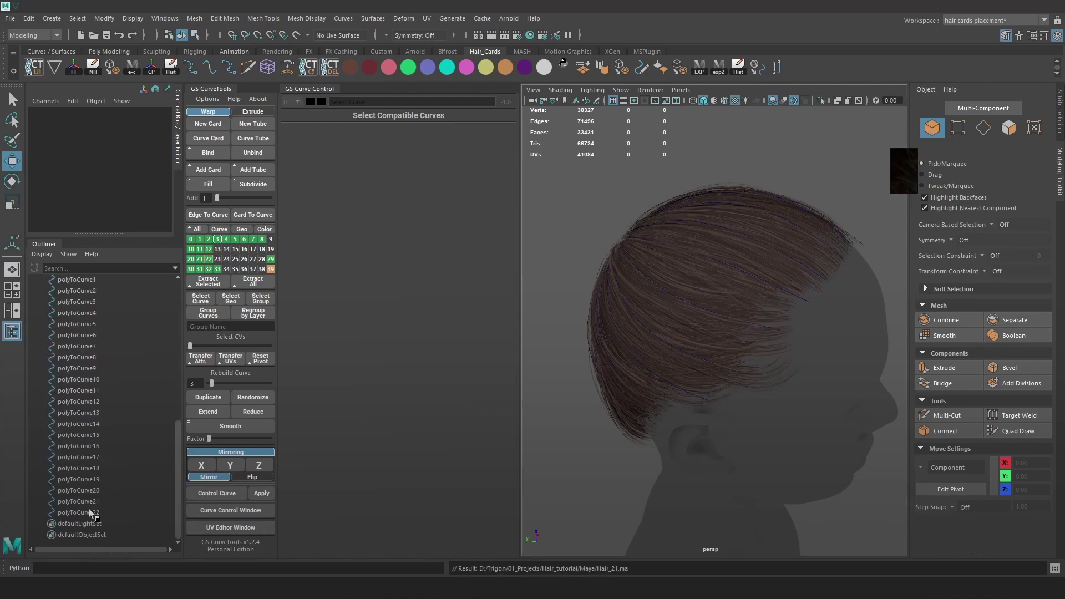
{"action": "left_click", "coordinate": [89, 510]}
{"action": "scroll", "coordinate": [97, 491], "scroll_direction": "up", "scroll_amount": 5}
{"action": "scroll", "coordinate": [102, 468], "scroll_direction": "down", "scroll_amount": 5}
{"action": "scroll", "coordinate": [100, 444], "scroll_direction": "up", "scroll_amount": 3}
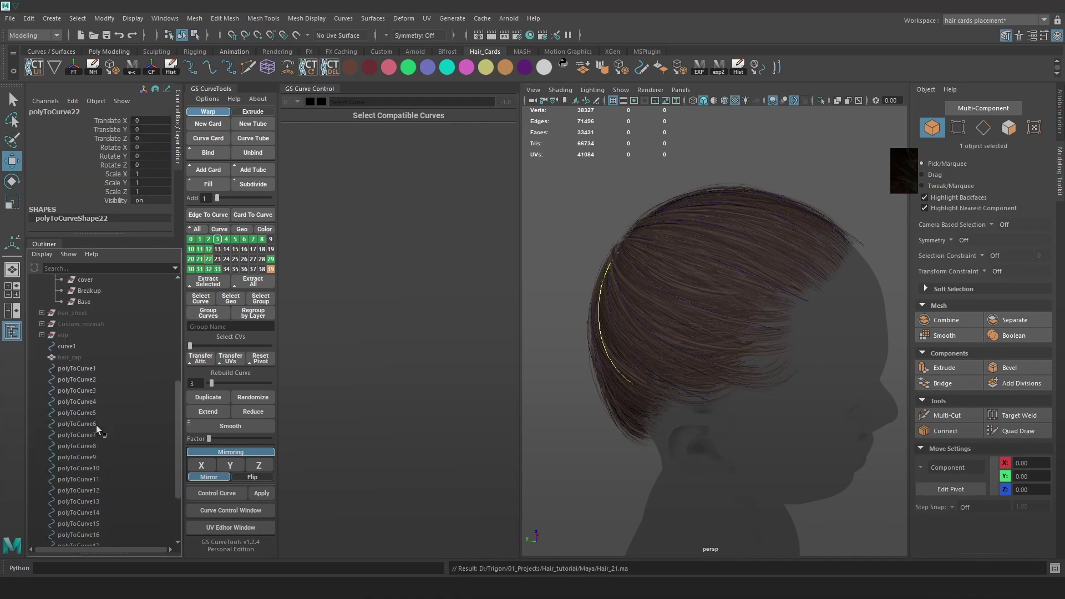
{"action": "left_click", "coordinate": [92, 367], "text": "shift"}
{"action": "key", "text": "ctrl+g"}
{"action": "double_click", "coordinate": [111, 513]}
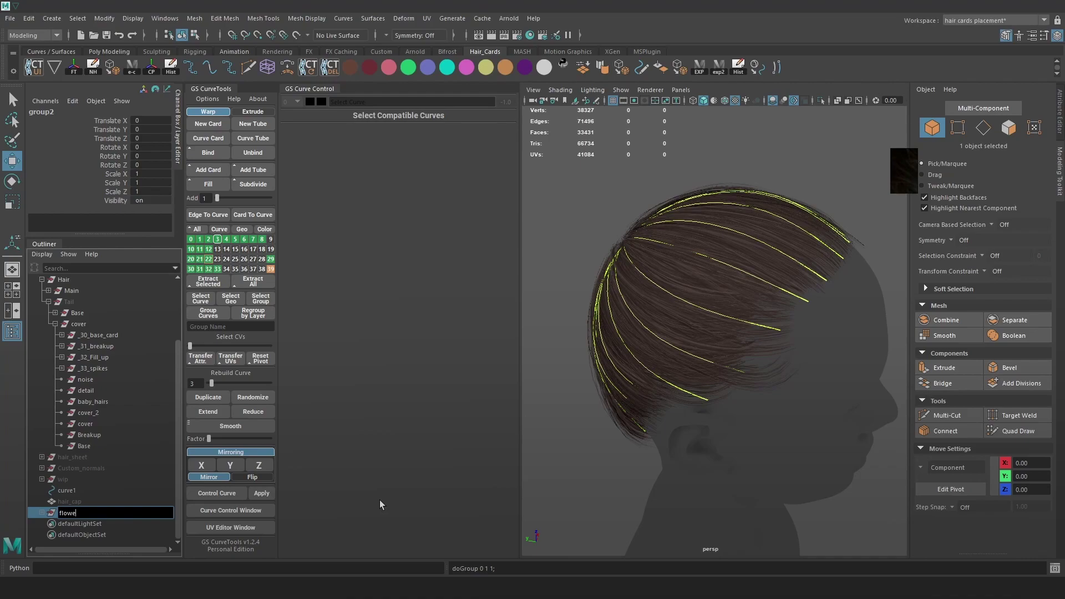
{"action": "type", "text": "flowed_curves"}
{"action": "key", "text": "Return"}
- Examine how the flow curves run around the back and sides of the hair
{"action": "left_click_drag", "start_coordinate": [720, 272], "coordinate": [795, 296], "text": "alt"}
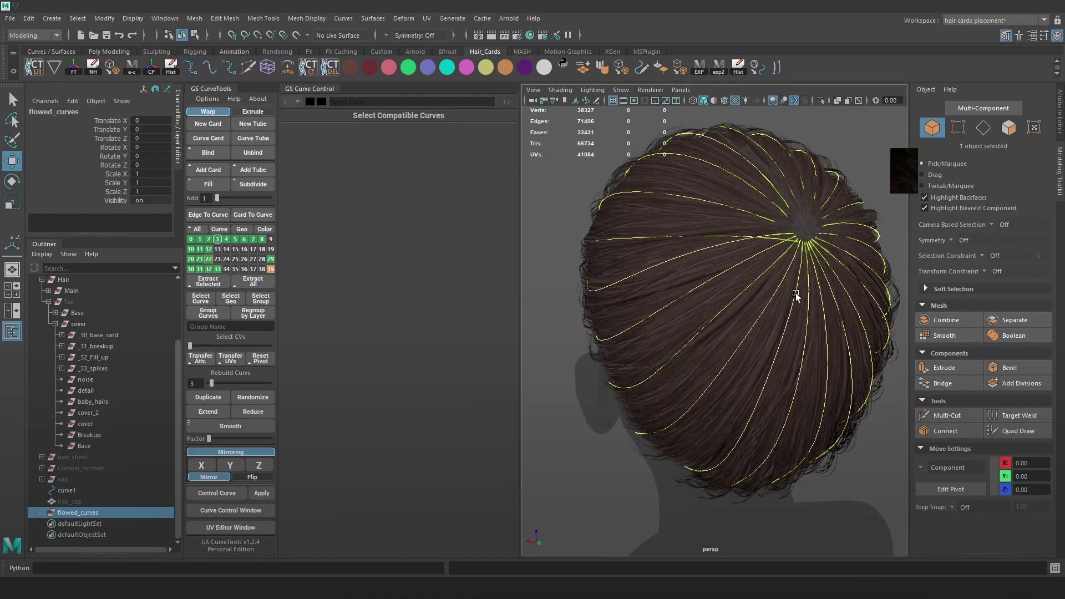
{"action": "left_click", "coordinate": [705, 234]}
{"action": "right_click_drag", "start_coordinate": [553, 189], "coordinate": [516, 190]}
{"action": "left_click_drag", "start_coordinate": [803, 265], "coordinate": [672, 221], "text": "alt"}
{"action": "left_click_drag", "start_coordinate": [720, 271], "coordinate": [826, 266], "text": "alt"}
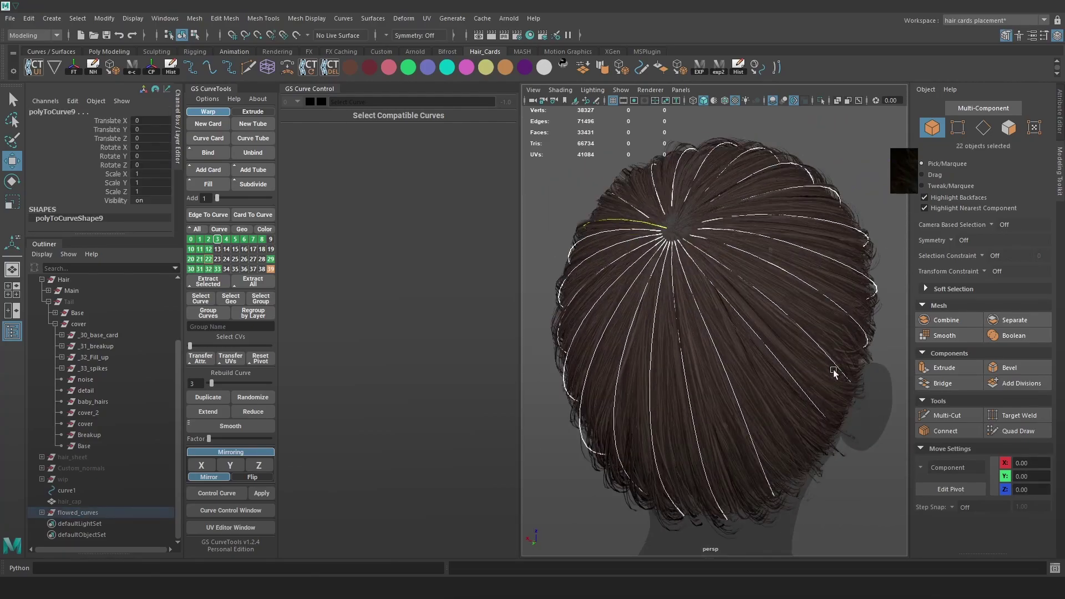
{"action": "left_click_drag", "start_coordinate": [765, 333], "coordinate": [697, 361], "text": "alt"}
{"action": "scroll", "coordinate": [564, 229], "scroll_direction": "up", "scroll_amount": 3}
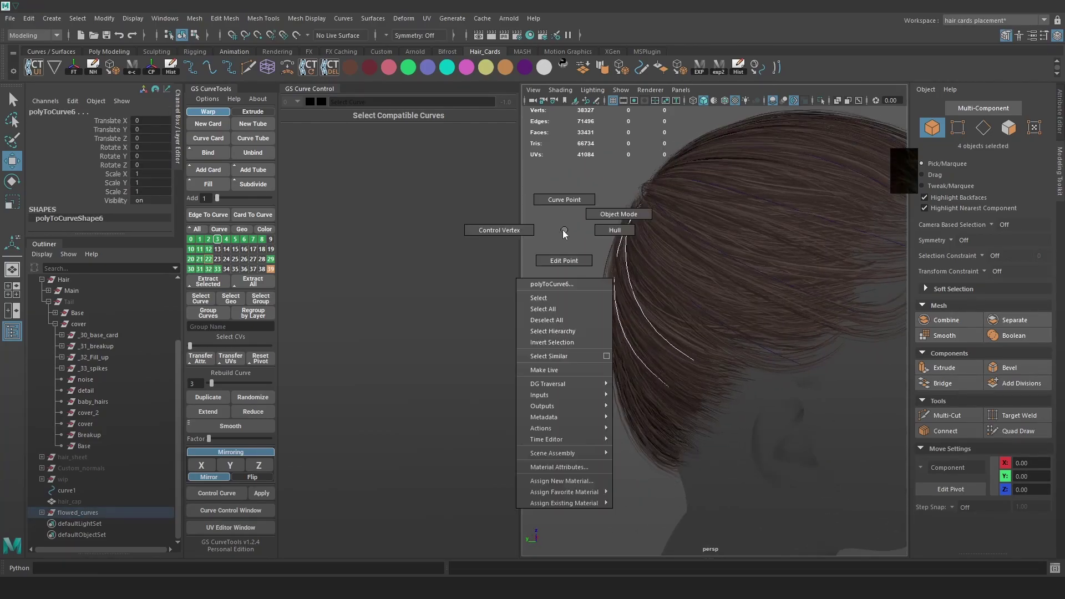
- Show the control vertices of the curves at the lower back of the head and adjust their ends
{"action": "key", "text": "4"}
{"action": "left_click_drag", "start_coordinate": [680, 424], "coordinate": [739, 412]}
{"action": "key", "text": "ctrl+z"}
{"action": "key", "text": "6"}
{"action": "left_click_drag", "start_coordinate": [741, 413], "coordinate": [821, 422], "text": "alt"}
{"action": "left_click_drag", "start_coordinate": [754, 389], "coordinate": [756, 366]}
- Adjust the control vertices at the tip of the next side curve in wireframe display
{"action": "key", "text": "4"}
{"action": "left_click", "coordinate": [754, 355]}
{"action": "left_click", "coordinate": [756, 354]}
{"action": "right_click_drag", "start_coordinate": [607, 226], "coordinate": [573, 224]}
{"action": "left_click_drag", "start_coordinate": [798, 398], "coordinate": [790, 371]}
{"action": "key", "text": "6"}
- Adjust the end control vertices of another flow curve on the side of the head
{"action": "left_click_drag", "start_coordinate": [649, 373], "coordinate": [827, 361], "text": "alt"}
{"action": "left_click", "coordinate": [674, 359]}
{"action": "right_click_drag", "start_coordinate": [863, 260], "coordinate": [810, 251]}
{"action": "key", "text": "4"}
{"action": "left_click_drag", "start_coordinate": [755, 294], "coordinate": [772, 326]}
{"action": "key", "text": "6"}
- Select the control vertices of the neighbouring flow curve and reposition them over the hair surface
{"action": "left_click", "coordinate": [721, 312]}
{"action": "right_click_drag", "start_coordinate": [772, 326], "coordinate": [688, 311], "text": "alt"}
{"action": "left_click_drag", "start_coordinate": [697, 320], "coordinate": [782, 347]}
{"action": "key", "text": "e"}
{"action": "key", "text": "w"}
{"action": "right_click_drag", "start_coordinate": [782, 347], "coordinate": [811, 343], "text": "alt"}
- Check the control vertices of the flow curves on top of the head against the hair and clear the selection
{"action": "left_click", "coordinate": [717, 277]}
{"action": "right_click_drag", "start_coordinate": [718, 277], "coordinate": [681, 277]}
{"action": "left_click_drag", "start_coordinate": [687, 260], "coordinate": [818, 194], "text": "alt"}
{"action": "key", "text": "4"}
{"action": "key", "text": "6"}
{"action": "left_click_drag", "start_coordinate": [817, 194], "coordinate": [715, 227], "text": "alt"}
{"action": "left_click", "coordinate": [842, 260]}
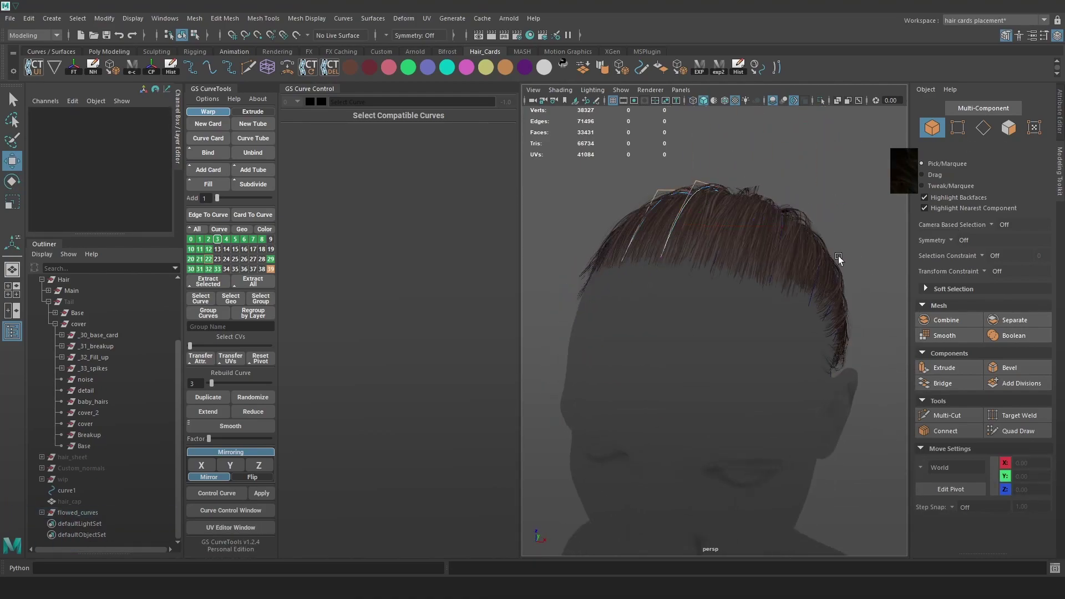
{"action": "left_click", "coordinate": [842, 259]}
{"action": "right_click_drag", "start_coordinate": [841, 258], "coordinate": [787, 195], "text": "alt"}
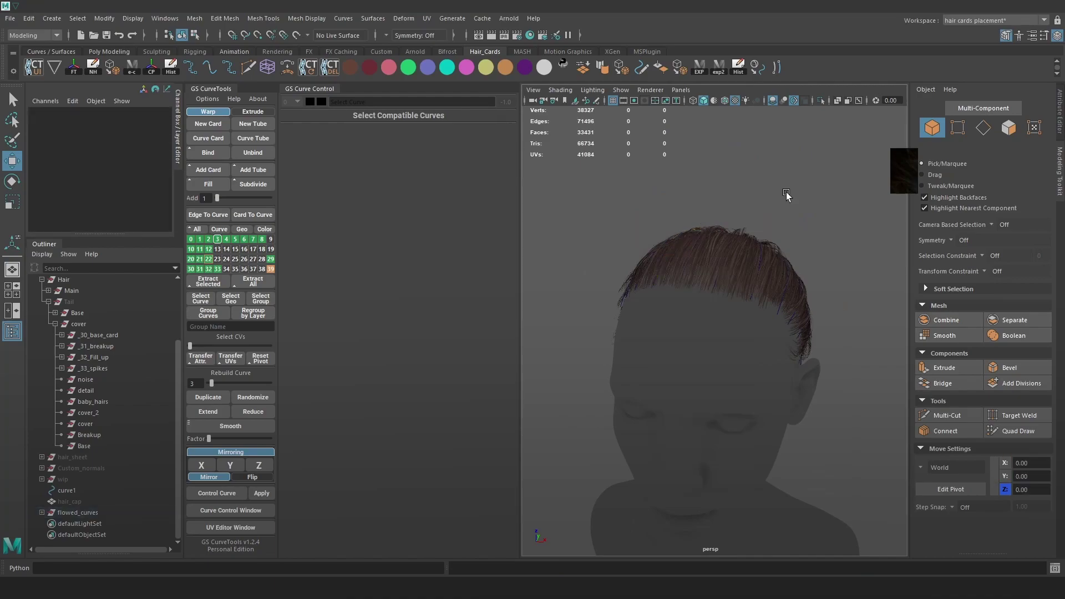
- Try moving curve1 along its vertical Z axis and undo the move
{"action": "left_click", "coordinate": [74, 510]}
{"action": "left_click", "coordinate": [83, 488]}
{"action": "key", "text": "f"}
{"action": "middle_click_drag", "start_coordinate": [750, 473], "coordinate": [759, 417], "text": "alt"}
{"action": "right_click_drag", "start_coordinate": [758, 417], "coordinate": [1046, 536], "text": "alt"}
{"action": "middle_click_drag", "start_coordinate": [741, 434], "coordinate": [706, 295], "text": "alt"}
{"action": "left_click_drag", "start_coordinate": [729, 451], "coordinate": [730, 445]}
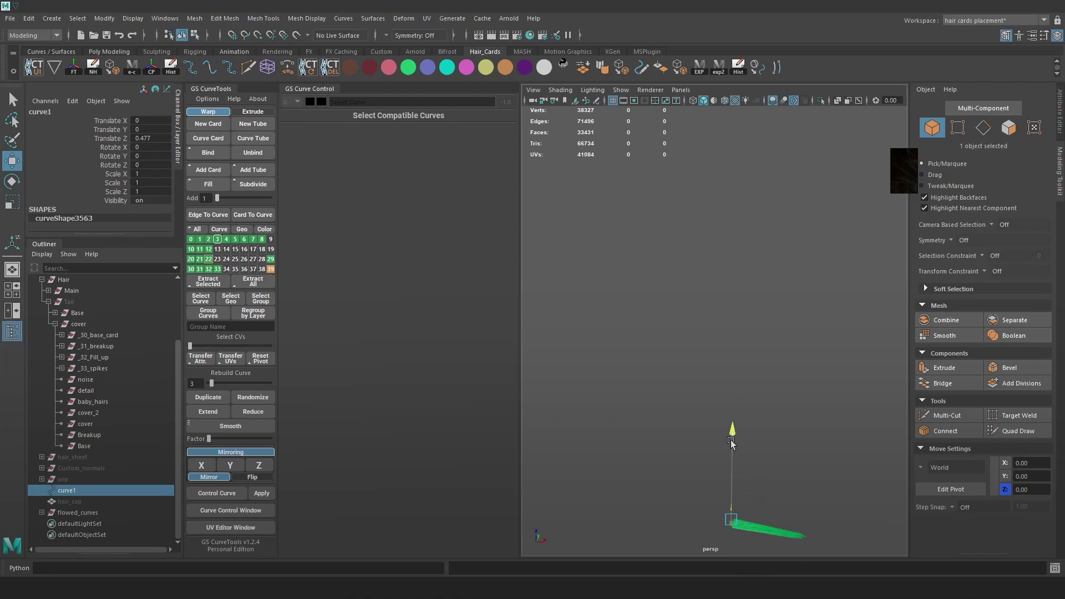
{"action": "key", "text": "ctrl+z"}
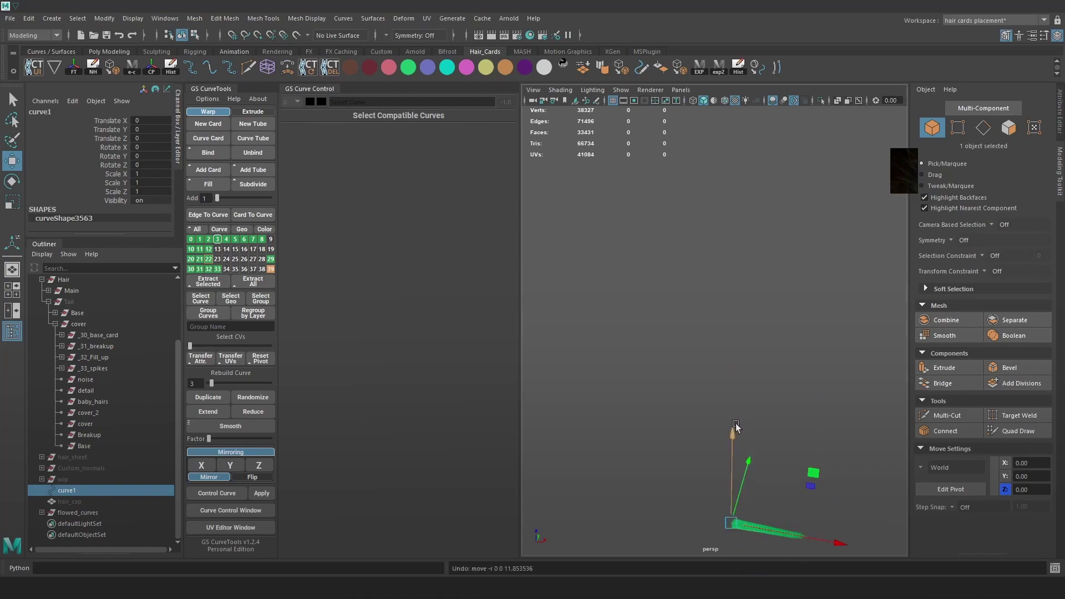
- Collapse the Modeling Toolkit to widen the viewport and select the flow curve polyToCurve10 on the side of the head
{"action": "right_click_drag", "start_coordinate": [736, 424], "coordinate": [687, 314], "text": "alt"}
{"action": "middle_click_drag", "start_coordinate": [741, 281], "coordinate": [744, 323], "text": "alt"}
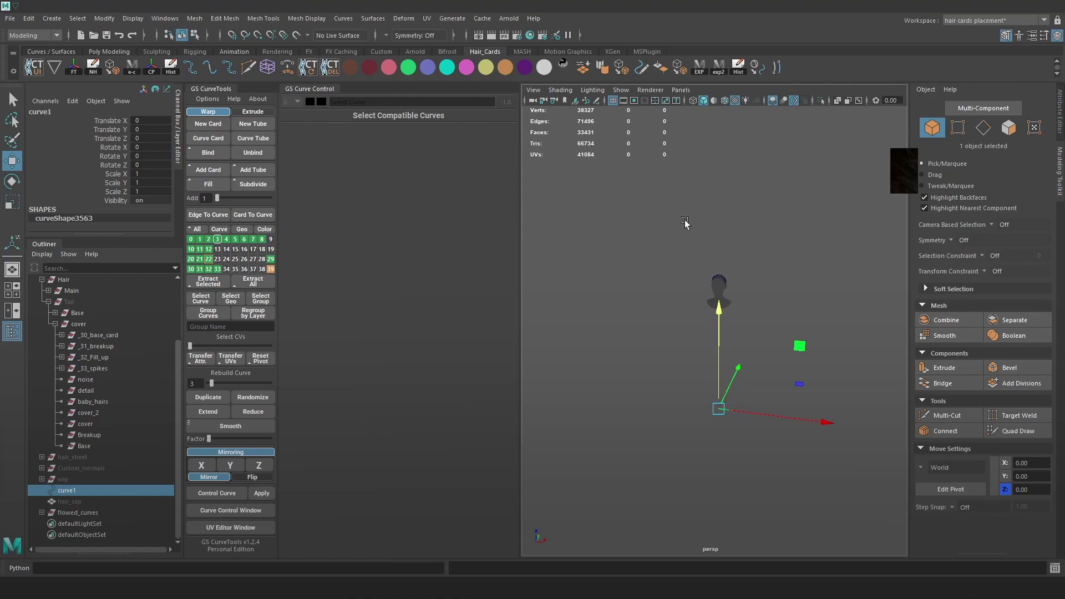
{"action": "right_click_drag", "start_coordinate": [756, 259], "coordinate": [848, 342], "text": "alt"}
{"action": "middle_click_drag", "start_coordinate": [744, 234], "coordinate": [725, 302], "text": "alt"}
{"action": "right_click_drag", "start_coordinate": [724, 302], "coordinate": [849, 404], "text": "alt"}
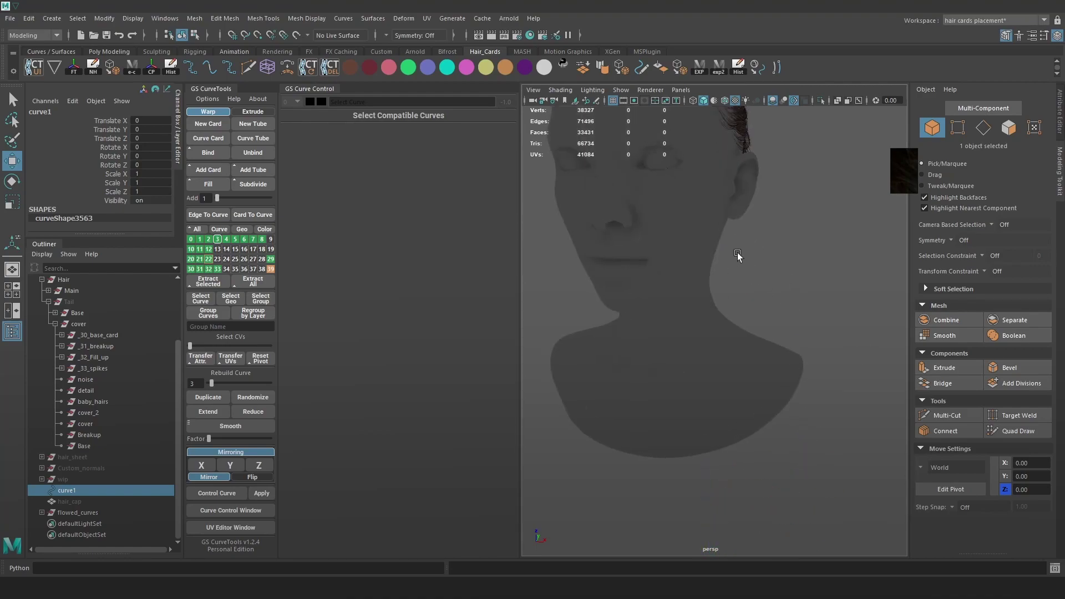
{"action": "middle_click_drag", "start_coordinate": [737, 253], "coordinate": [770, 320], "text": "alt"}
{"action": "left_click_drag", "start_coordinate": [811, 298], "coordinate": [728, 294], "text": "alt"}
{"action": "left_click", "coordinate": [1058, 160]}
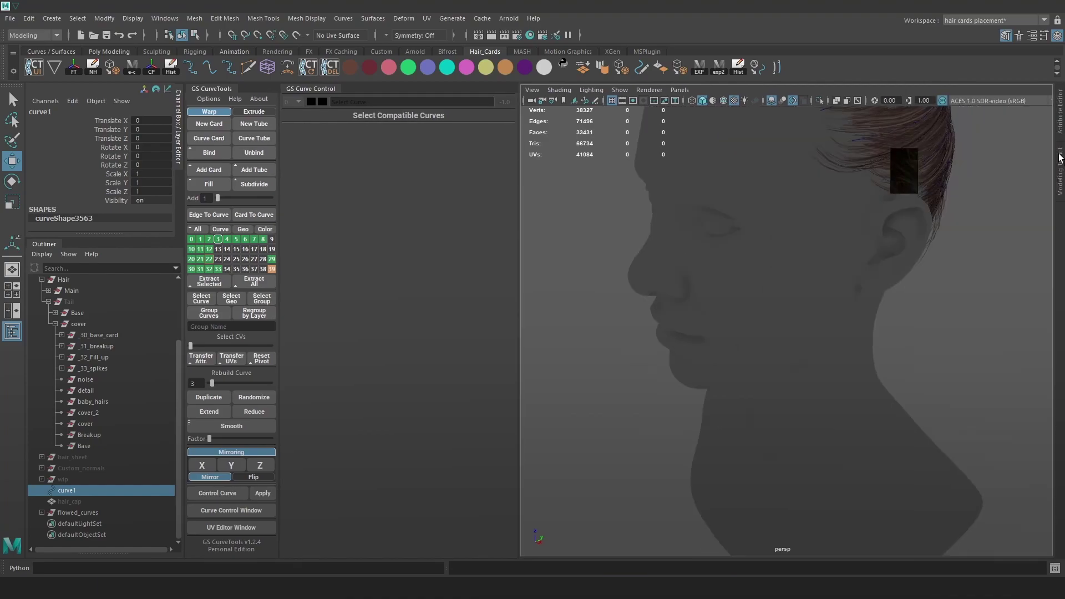
{"action": "middle_click_drag", "start_coordinate": [829, 241], "coordinate": [829, 281], "text": "alt"}
{"action": "right_click_drag", "start_coordinate": [830, 282], "coordinate": [837, 257], "text": "alt"}
{"action": "middle_click_drag", "start_coordinate": [836, 256], "coordinate": [810, 264], "text": "alt"}
{"action": "left_click", "coordinate": [808, 262]}
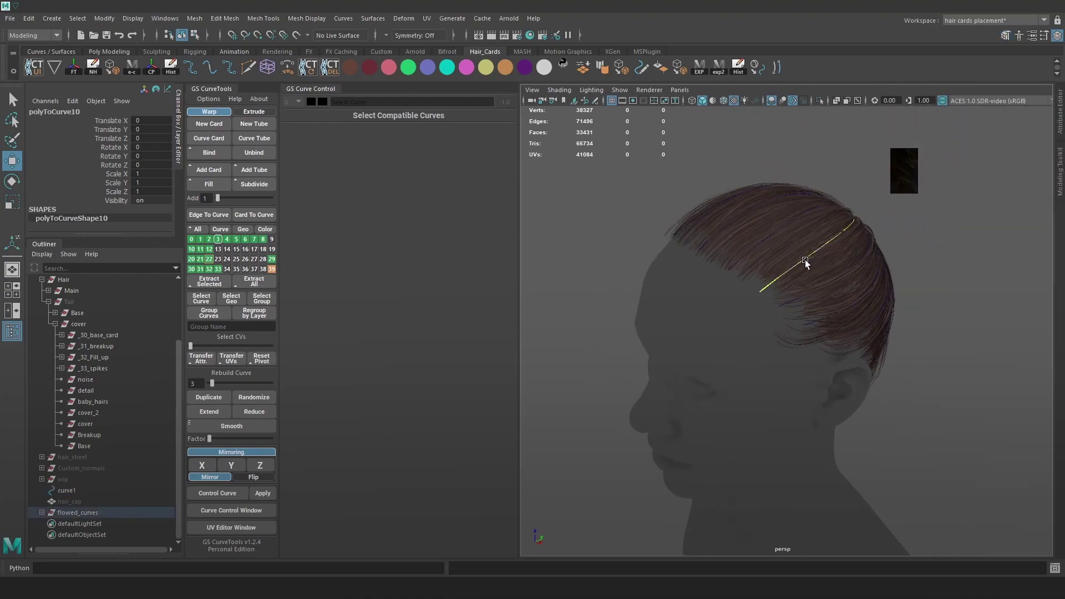
{"action": "left_click_drag", "start_coordinate": [775, 259], "coordinate": [783, 255], "text": "alt"}
{"action": "right_click_drag", "start_coordinate": [784, 308], "coordinate": [826, 322], "text": "alt"}
{"action": "left_click_drag", "start_coordinate": [826, 322], "coordinate": [771, 314], "text": "alt"}
- Switch to Photoshop and duplicate Layer 2 in the ponytail reference document
{"action": "key", "text": "alt+Tab"}
{"action": "key", "text": "alt+Tab"}
{"action": "key", "text": "alt+Tab"}
{"action": "left_click", "coordinate": [480, 358]}
{"action": "key", "text": "ctrl+j"}
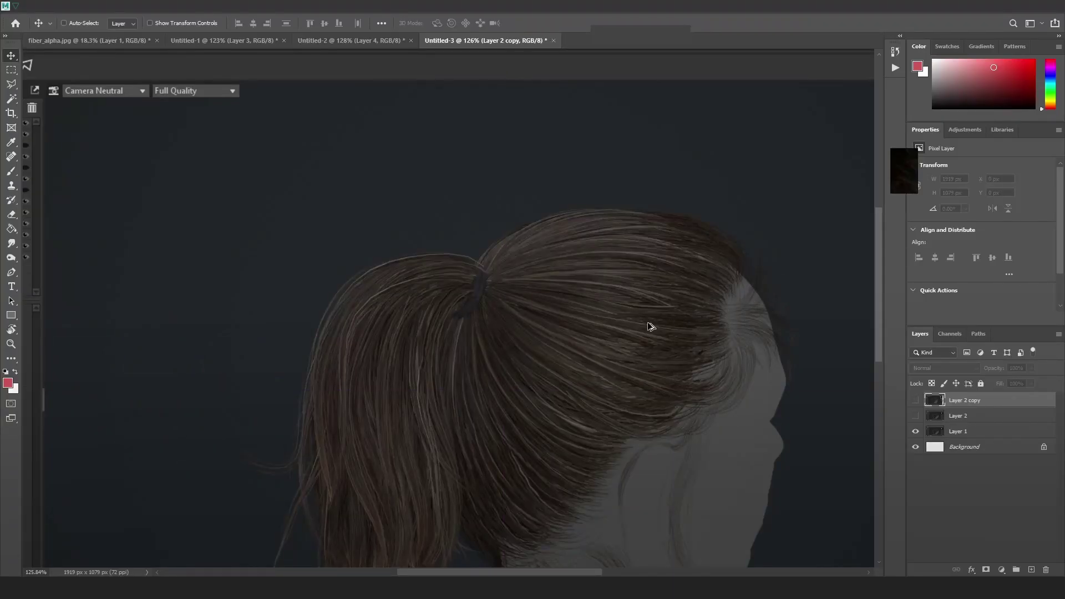
- Switch to Marmoset Toolbag and examine the reference ponytail's hairline and strand flow up close and from the side
{"action": "key", "text": "alt+Tab"}
{"action": "left_click", "coordinate": [414, 342]}
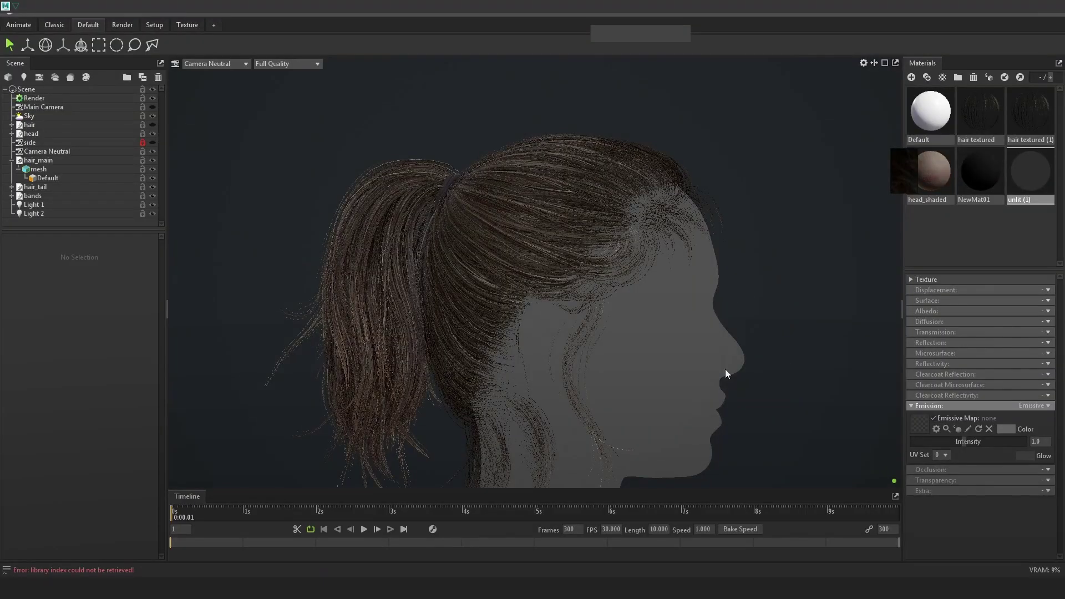
{"action": "middle_click_drag", "start_coordinate": [799, 258], "coordinate": [641, 357], "text": "alt"}
{"action": "left_click_drag", "start_coordinate": [641, 357], "coordinate": [634, 261], "text": "alt"}
{"action": "right_click_drag", "start_coordinate": [634, 262], "coordinate": [704, 367], "text": "alt"}
{"action": "left_click_drag", "start_coordinate": [705, 367], "coordinate": [605, 344], "text": "alt"}
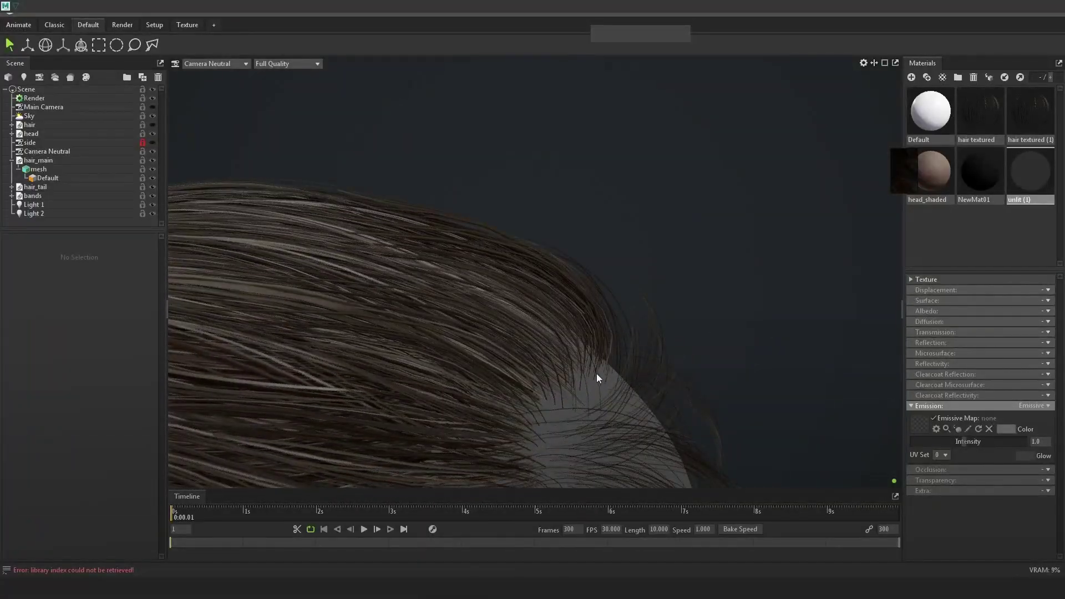
{"action": "left_click_drag", "start_coordinate": [440, 256], "coordinate": [504, 252], "text": "alt"}
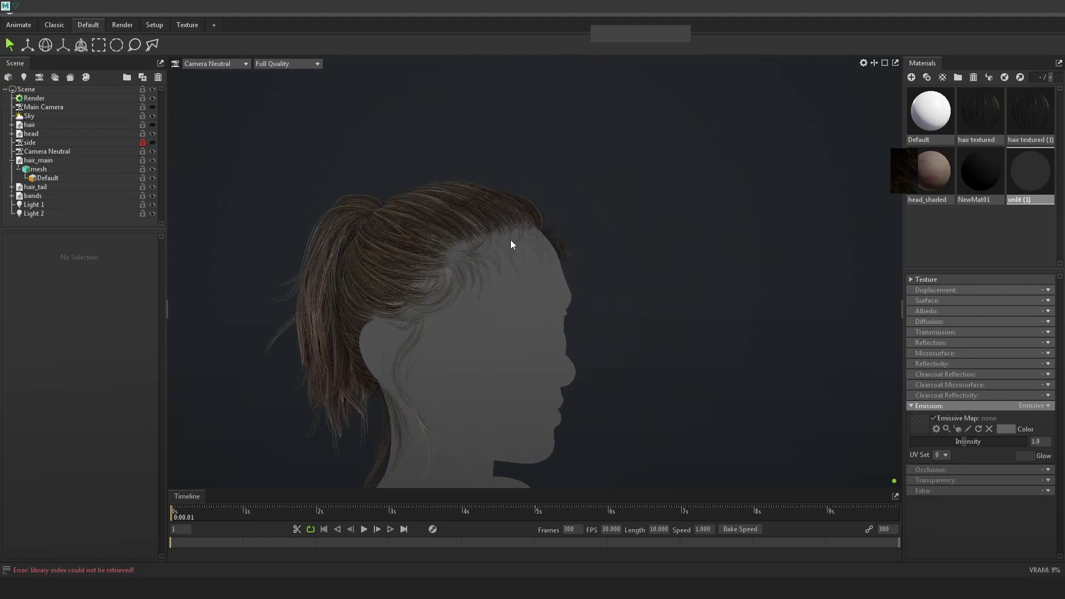
{"action": "key", "text": "alt+Tab"}
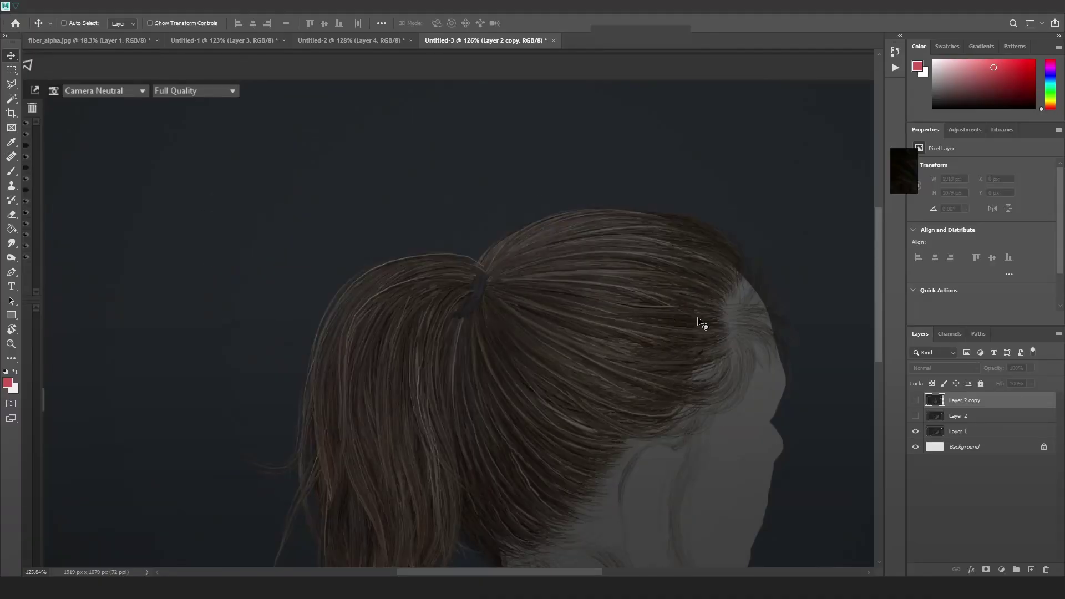
- Return to Maya, duplicate the flowed_curves group and hide the original
{"action": "key", "text": "alt+Tab"}
{"action": "scroll", "coordinate": [730, 322], "scroll_direction": "down", "scroll_amount": 1}
{"action": "middle_click_drag", "start_coordinate": [734, 317], "coordinate": [772, 281], "text": "alt"}
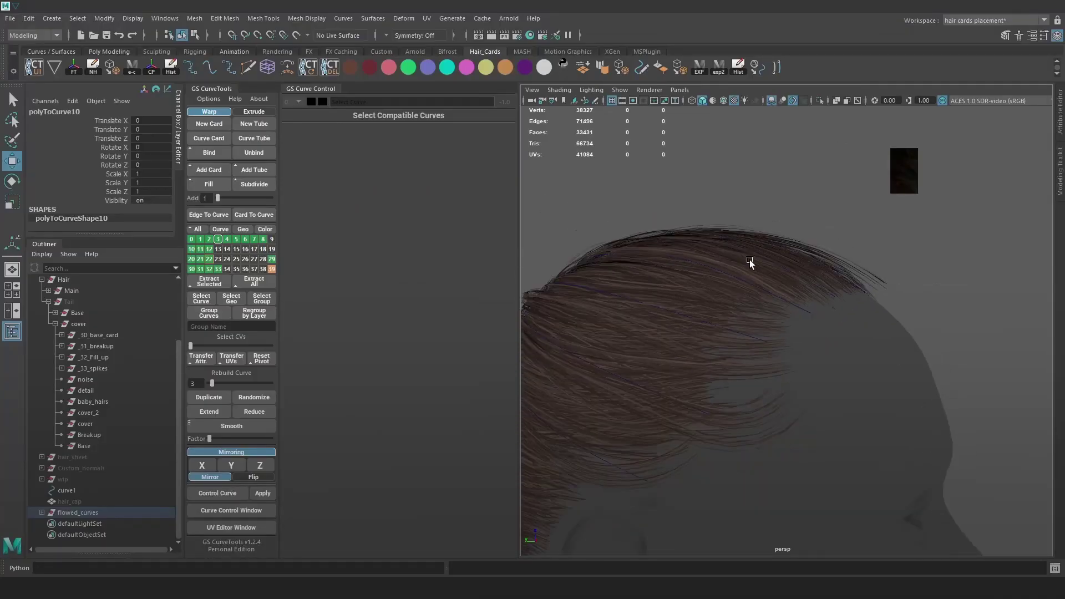
{"action": "scroll", "coordinate": [760, 272], "scroll_direction": "down", "scroll_amount": 5}
{"action": "left_click", "coordinate": [96, 513]}
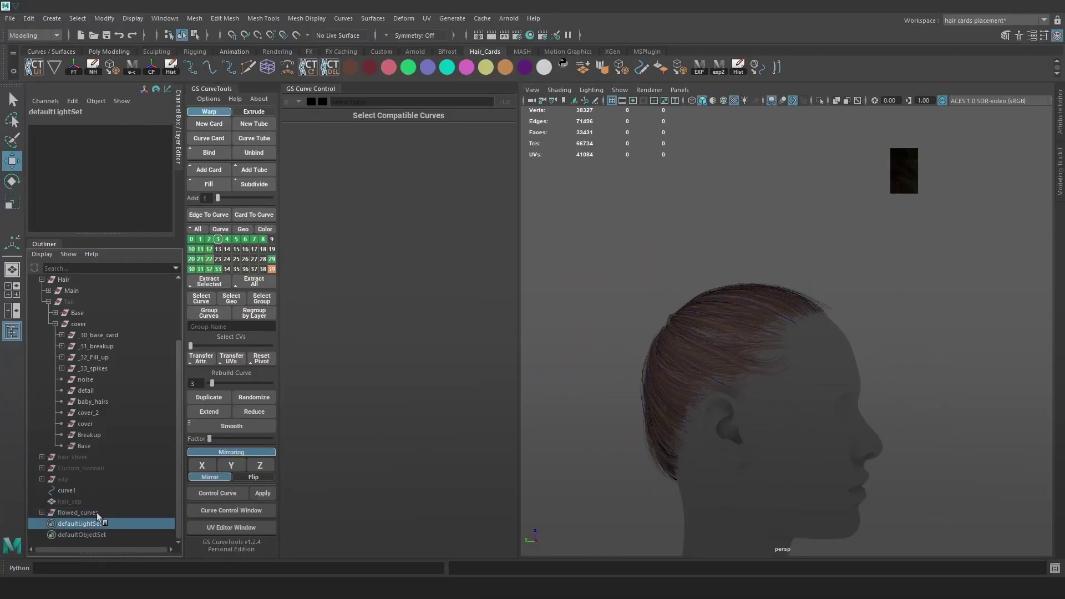
{"action": "key", "text": "ctrl+d"}
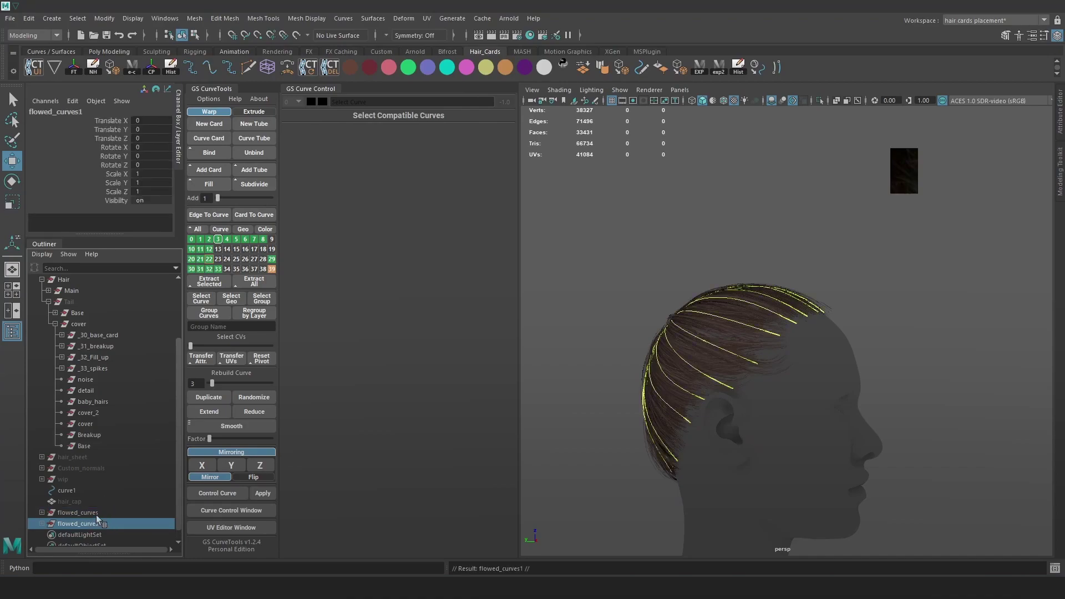
{"action": "left_click", "coordinate": [99, 513]}
{"action": "key", "text": "ctrl+h"}
- Expand flowed_curves1 to inspect its first curve and hide the Hair group
{"action": "left_click", "coordinate": [41, 524]}
{"action": "scroll", "coordinate": [79, 508], "scroll_direction": "down", "scroll_amount": 5}
{"action": "left_click", "coordinate": [88, 357]}
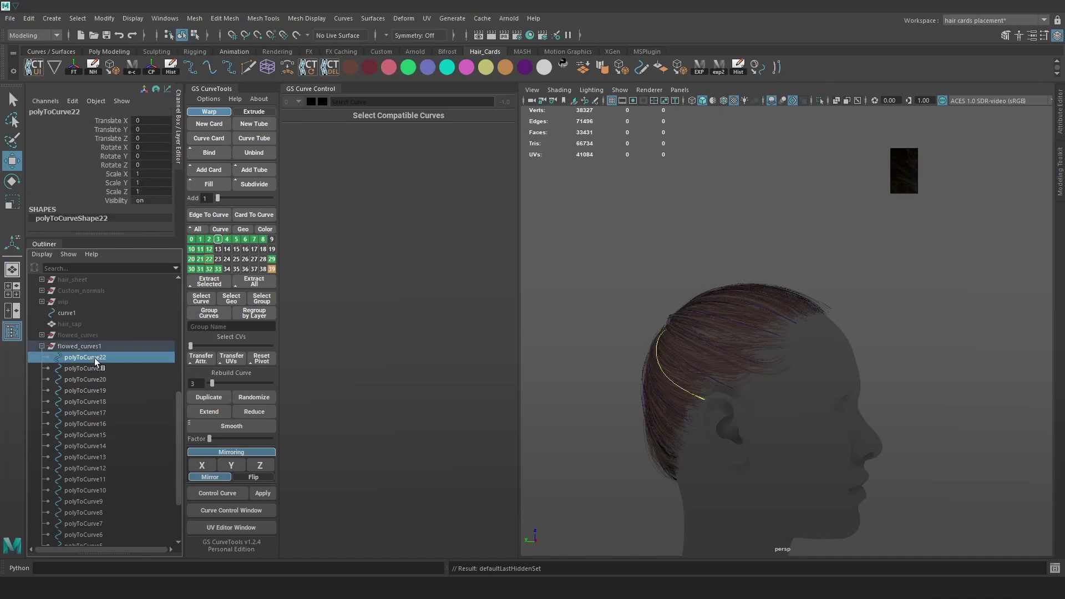
{"action": "left_click_drag", "start_coordinate": [667, 327], "coordinate": [780, 325], "text": "alt"}
{"action": "right_click_drag", "start_coordinate": [780, 326], "coordinate": [843, 405], "text": "alt"}
{"action": "middle_click_drag", "start_coordinate": [844, 404], "coordinate": [771, 423], "text": "alt"}
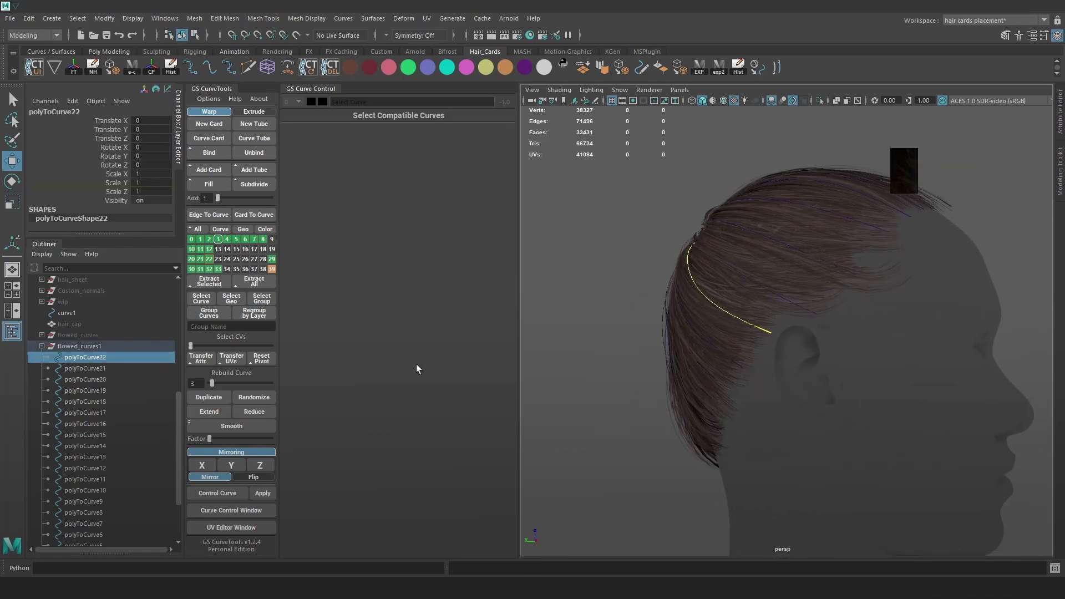
{"action": "scroll", "coordinate": [122, 332], "scroll_direction": "up", "scroll_amount": 6}
{"action": "left_click", "coordinate": [70, 358]}
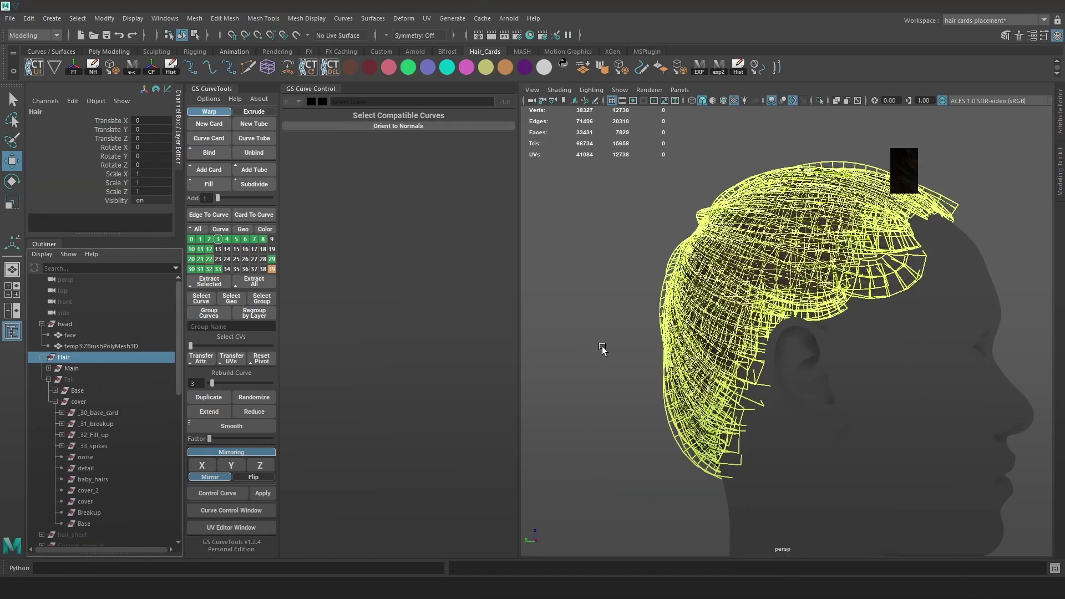
{"action": "key", "text": "ctrl+h"}
- Try converting the single flow curve behind the ear into a warp curve card
{"action": "left_click", "coordinate": [714, 345]}
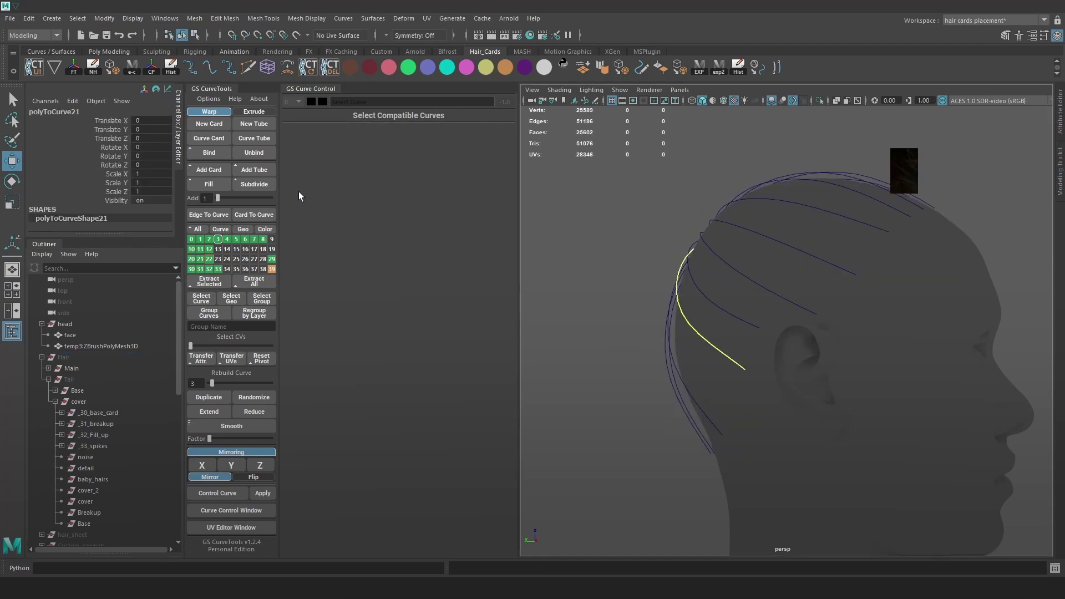
{"action": "left_click", "coordinate": [215, 141]}
{"action": "mouse_move", "coordinate": [799, 293]}
{"action": "left_mouse_down", "text": "alt"}
{"action": "mouse_move", "coordinate": [838, 315]}
{"action": "mouse_move", "coordinate": [815, 313]}
{"action": "mouse_move", "coordinate": [798, 329]}
{"action": "mouse_move", "coordinate": [781, 307]}
{"action": "mouse_move", "coordinate": [778, 323]}
{"action": "left_mouse_up", "text": "alt"}
{"action": "key", "text": "4"}
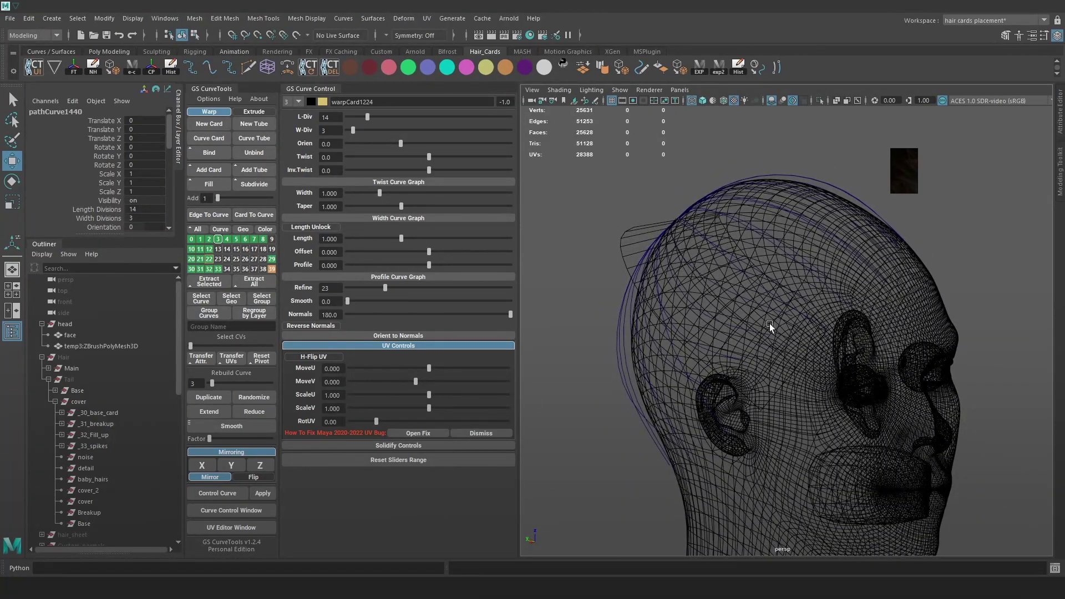
{"action": "scroll", "coordinate": [86, 436], "scroll_direction": "down", "scroll_amount": 7}
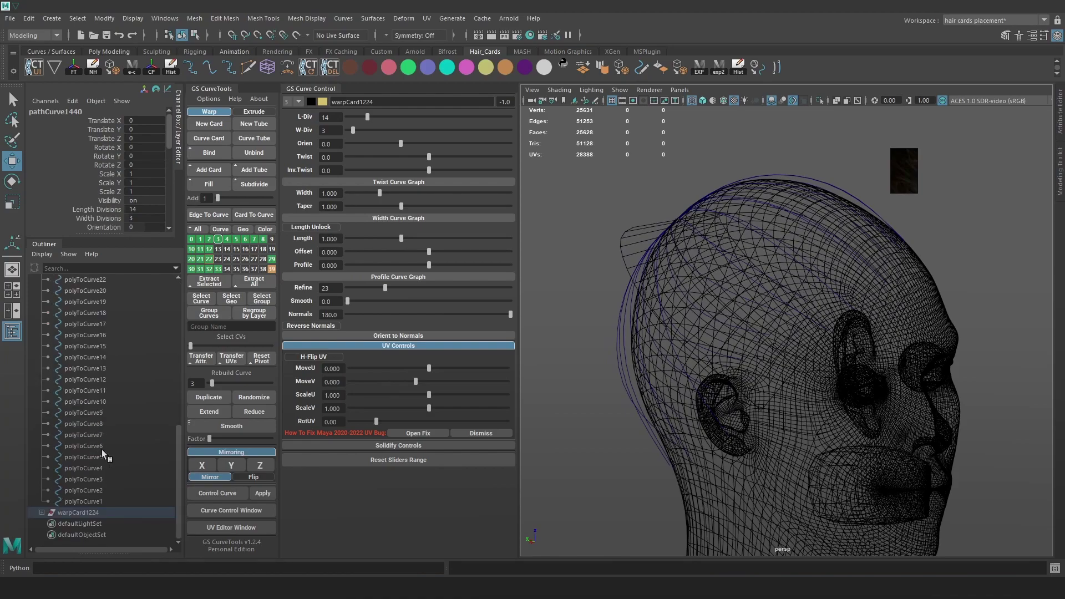
{"action": "left_click_drag", "start_coordinate": [809, 307], "coordinate": [838, 316], "text": "alt"}
- Select all the duplicated flow curves and convert them into warp curve cards
{"action": "left_click", "coordinate": [796, 330]}
{"action": "left_click_drag", "start_coordinate": [951, 451], "coordinate": [617, 154]}
{"action": "left_click_drag", "start_coordinate": [618, 155], "coordinate": [728, 244], "text": "alt"}
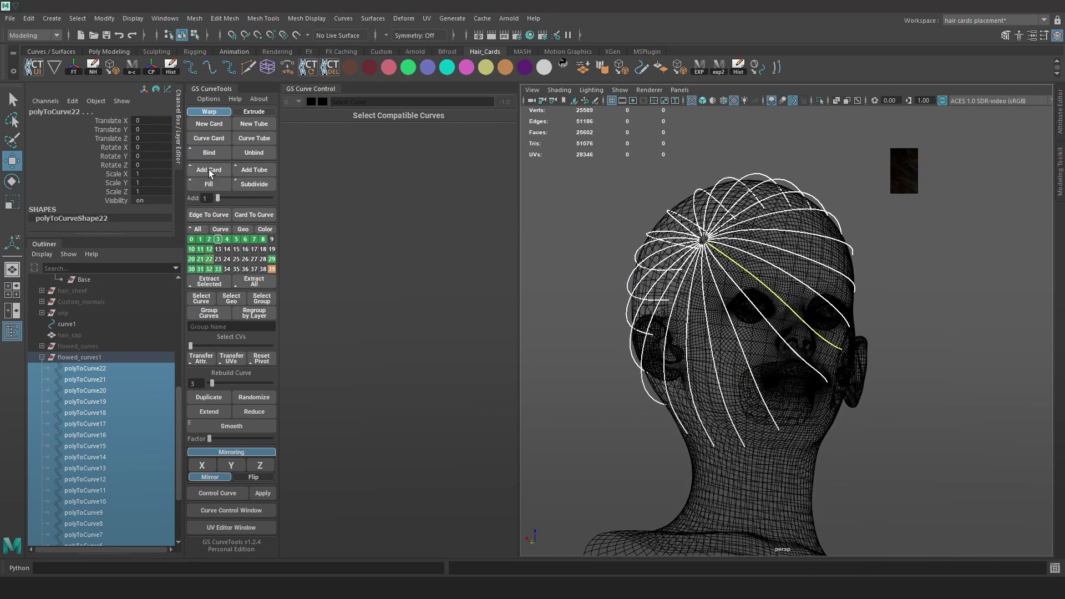
{"action": "left_click", "coordinate": [210, 139]}
{"action": "left_click_drag", "start_coordinate": [789, 298], "coordinate": [835, 295], "text": "alt"}
{"action": "scroll", "coordinate": [129, 418], "scroll_direction": "up", "scroll_amount": 3}
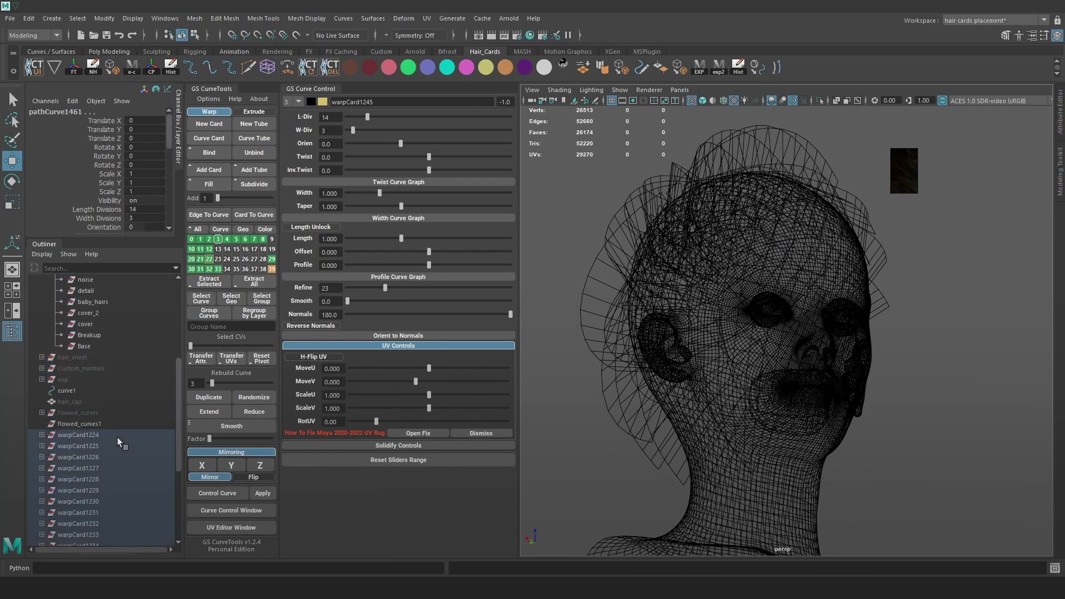
- Try grouping the new cards directly from their selected path curves and undo the grouping
{"action": "left_click_drag", "start_coordinate": [928, 379], "coordinate": [865, 336], "text": "alt"}
{"action": "left_click", "coordinate": [828, 355]}
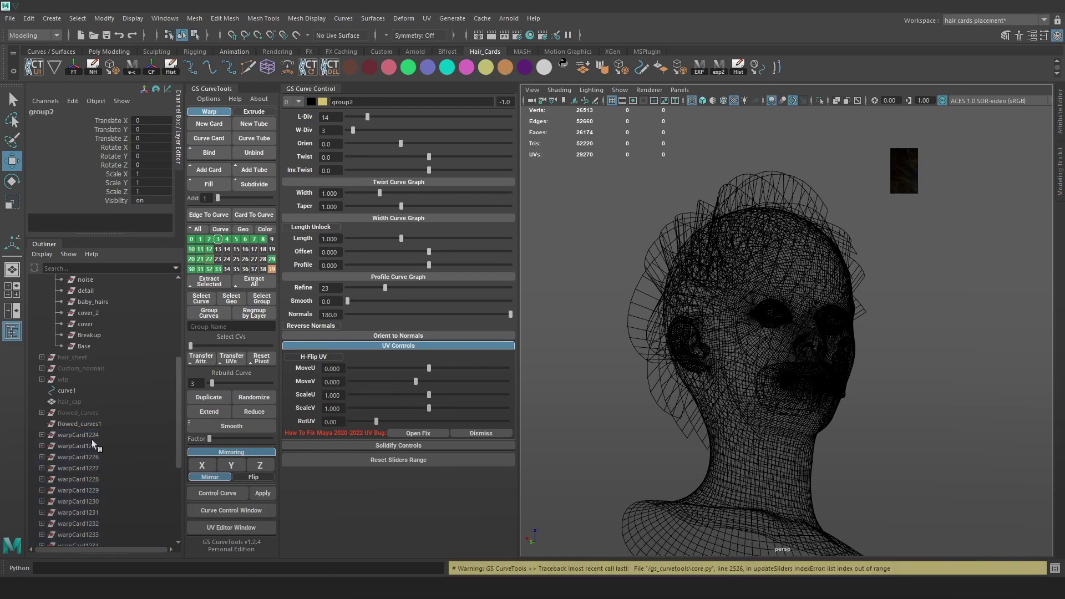
{"action": "key", "text": "ctrl+z"}
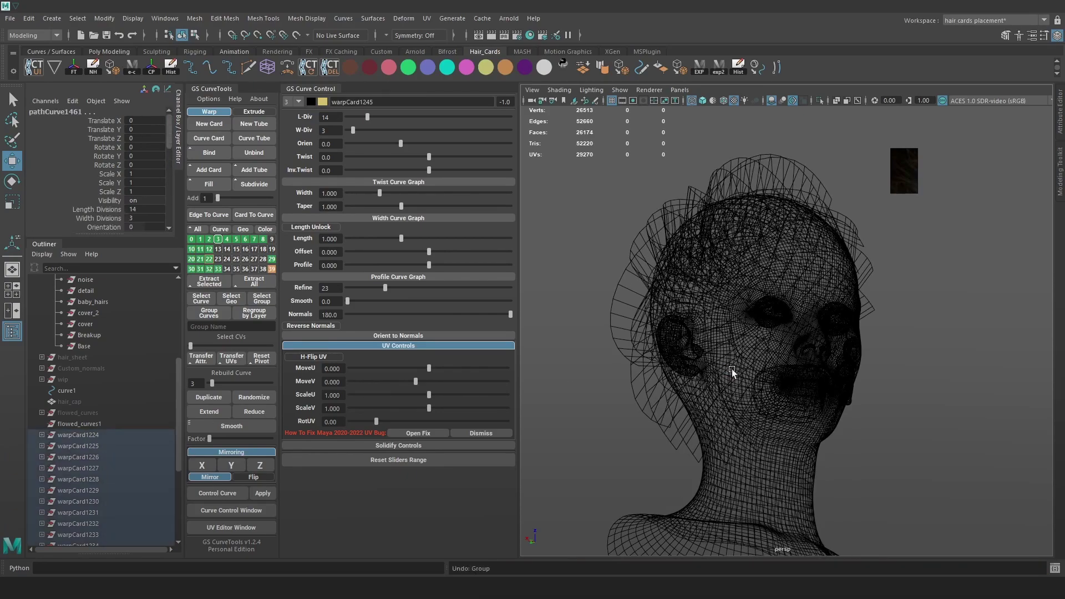
- Select the parent warpCard groups of the path curves and group them together
{"action": "key", "text": "Up"}
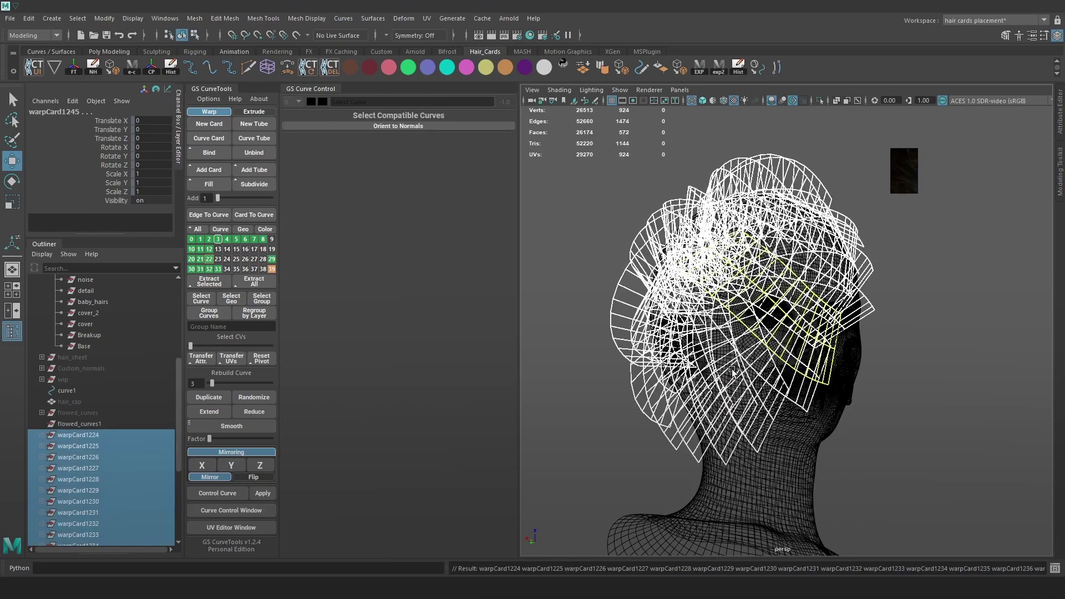
{"action": "key", "text": "ctrl+g"}
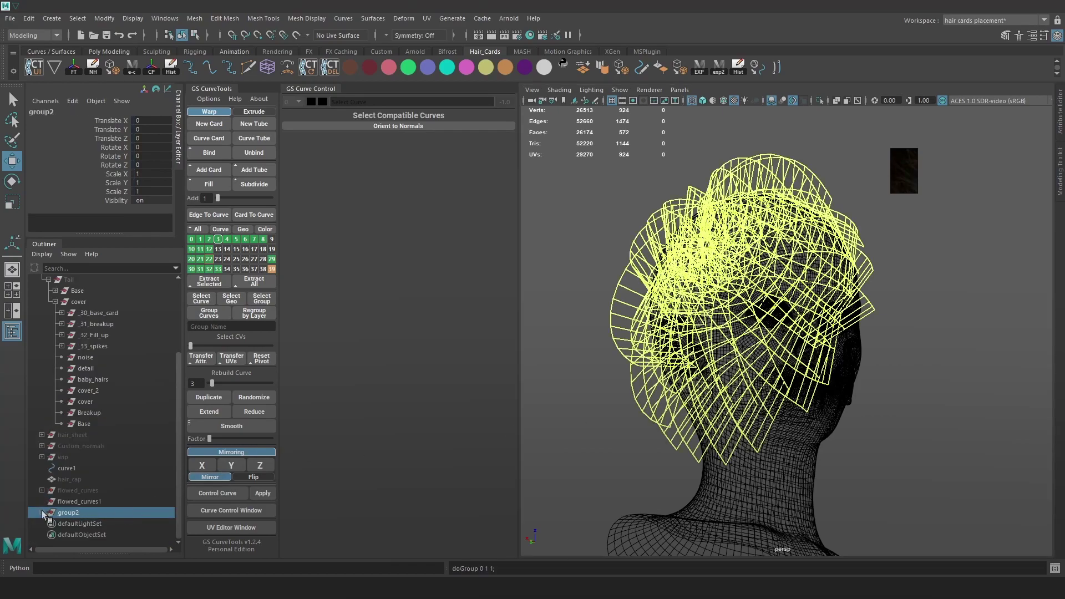
- Select the path curves of all the warp cards in group2 and add them to layer 13
{"action": "left_click", "coordinate": [41, 512]}
{"action": "scroll", "coordinate": [69, 501], "scroll_direction": "down", "scroll_amount": 4}
{"action": "left_click", "coordinate": [94, 346]}
{"action": "scroll", "coordinate": [105, 377], "scroll_direction": "down", "scroll_amount": 2}
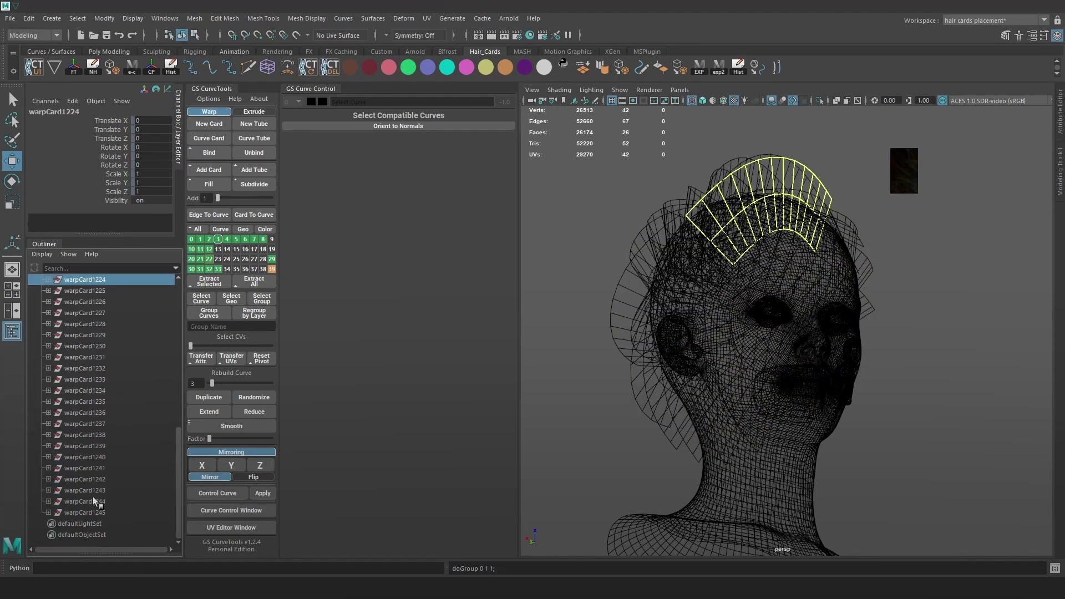
{"action": "left_click", "coordinate": [94, 512], "text": "shift"}
{"action": "left_click_drag", "start_coordinate": [666, 328], "coordinate": [846, 327], "text": "alt"}
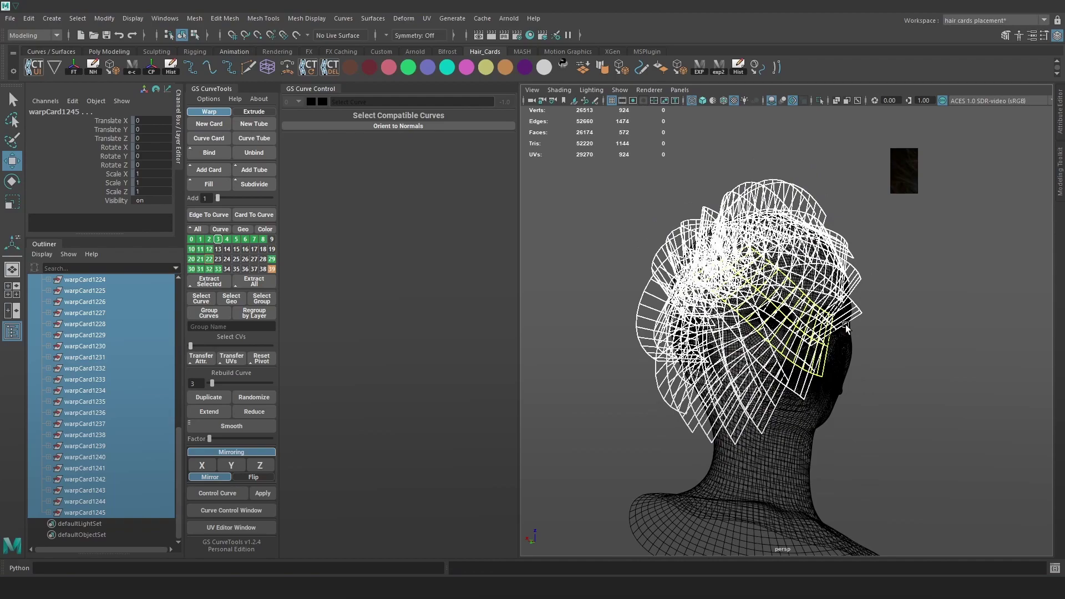
{"action": "key", "text": "Down"}
{"action": "left_click", "coordinate": [48, 391]}
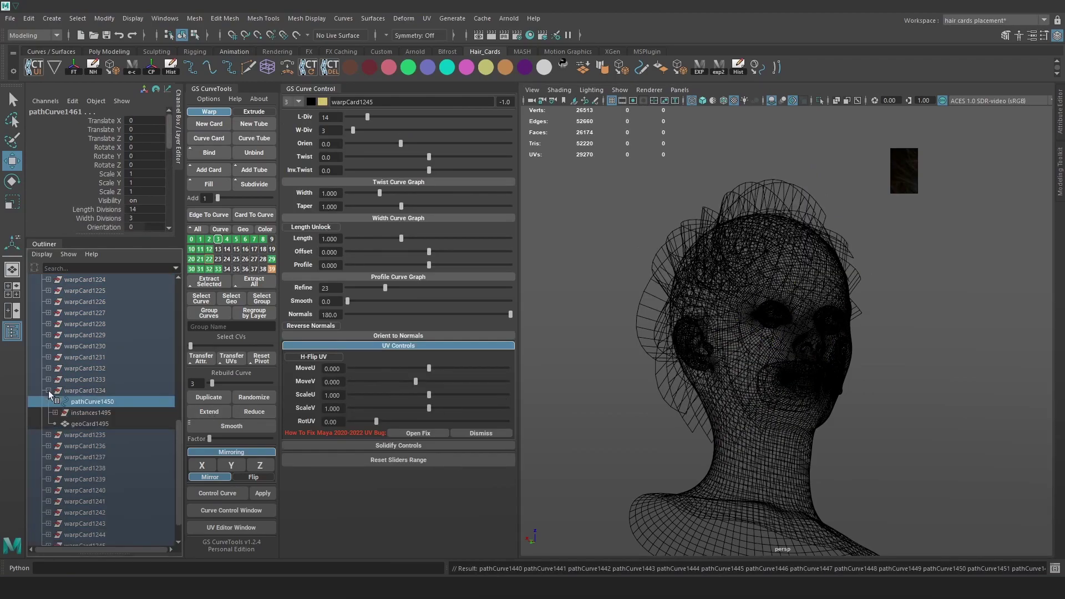
{"action": "left_click", "coordinate": [49, 390]}
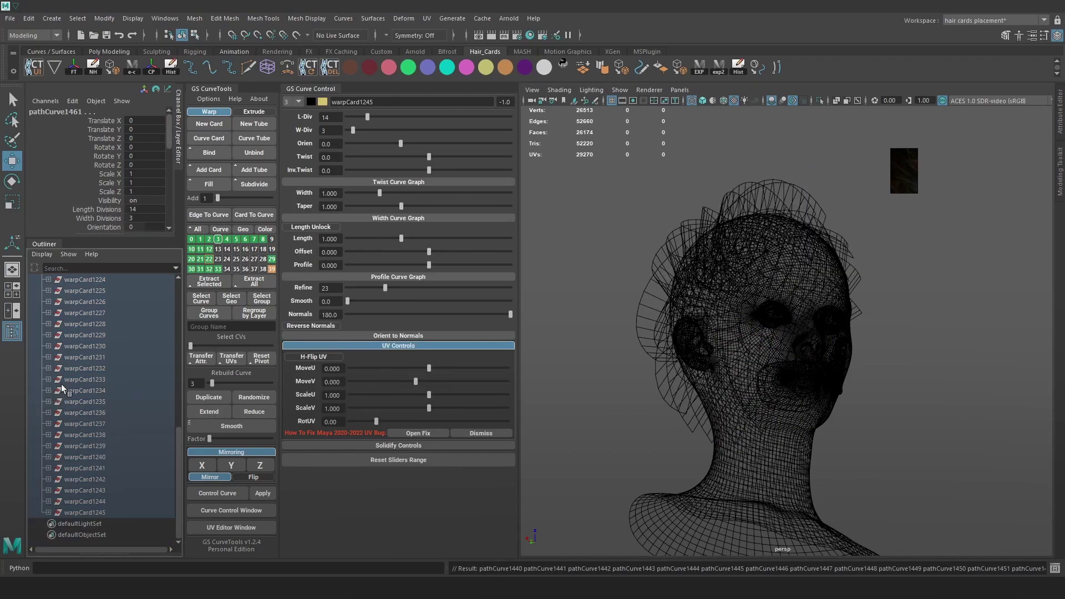
{"action": "right_click", "coordinate": [220, 250]}
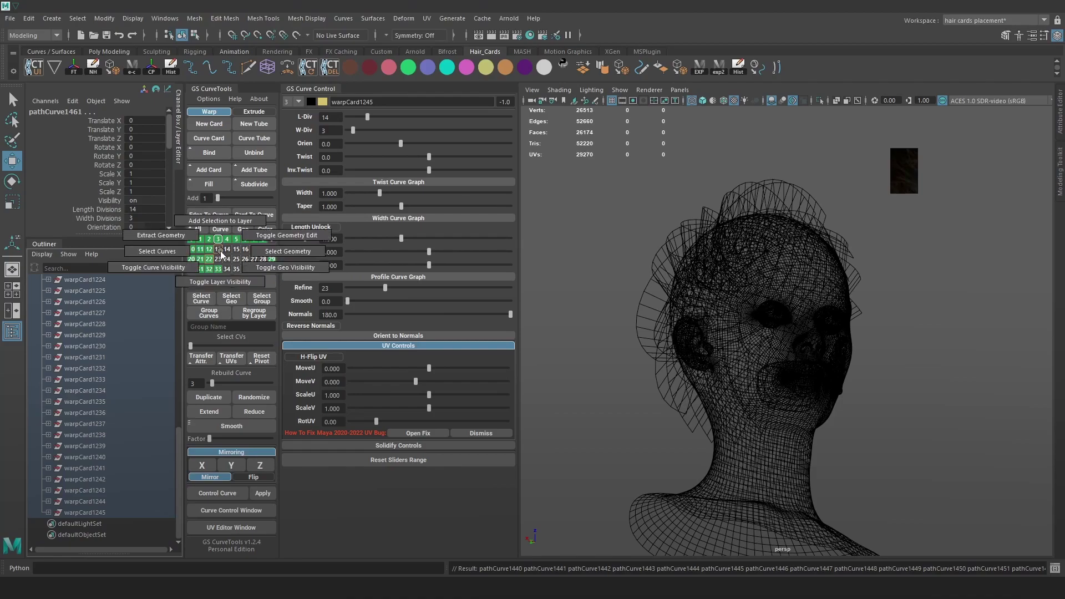
{"action": "right_click_drag", "start_coordinate": [219, 250], "coordinate": [224, 239]}
- Narrow all the new hair cards to a width of 0.378 and set their orientation to 41.1
{"action": "left_click_drag", "start_coordinate": [816, 302], "coordinate": [542, 162], "text": "alt"}
{"action": "key", "text": "5"}
{"action": "left_click_drag", "start_coordinate": [379, 192], "coordinate": [359, 193]}
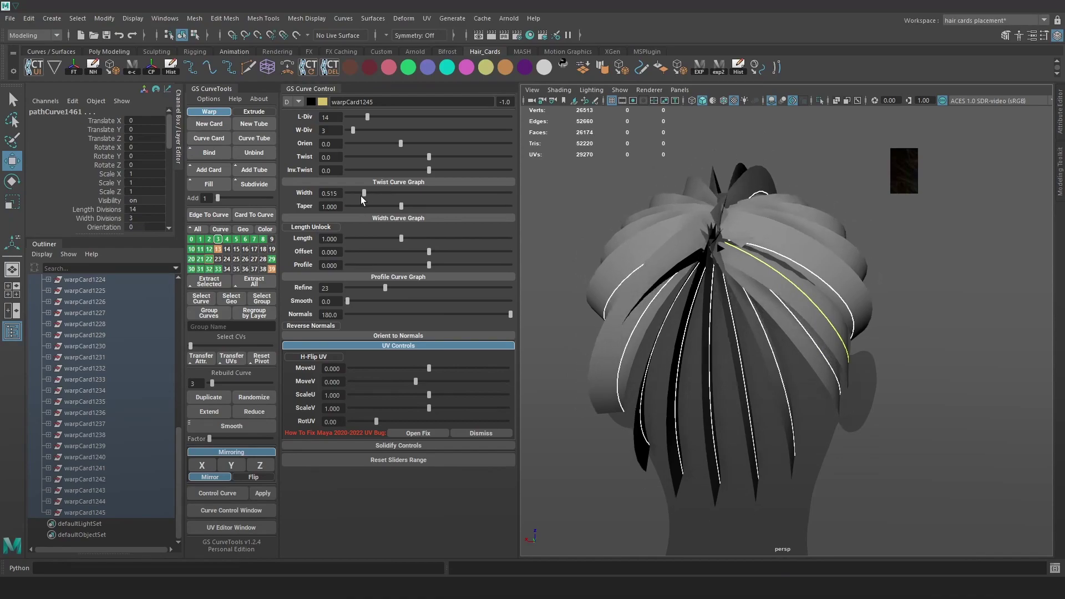
{"action": "mouse_move", "coordinate": [400, 144]}
{"action": "left_mouse_down"}
{"action": "mouse_move", "coordinate": [360, 131]}
{"action": "mouse_move", "coordinate": [412, 144]}
{"action": "left_mouse_up"}
- Assign the face mesh as the target for orienting the hair cards to normals
{"action": "left_click_drag", "start_coordinate": [963, 244], "coordinate": [731, 166], "text": "alt"}
{"action": "left_click_drag", "start_coordinate": [804, 378], "coordinate": [754, 400], "text": "ctrl"}
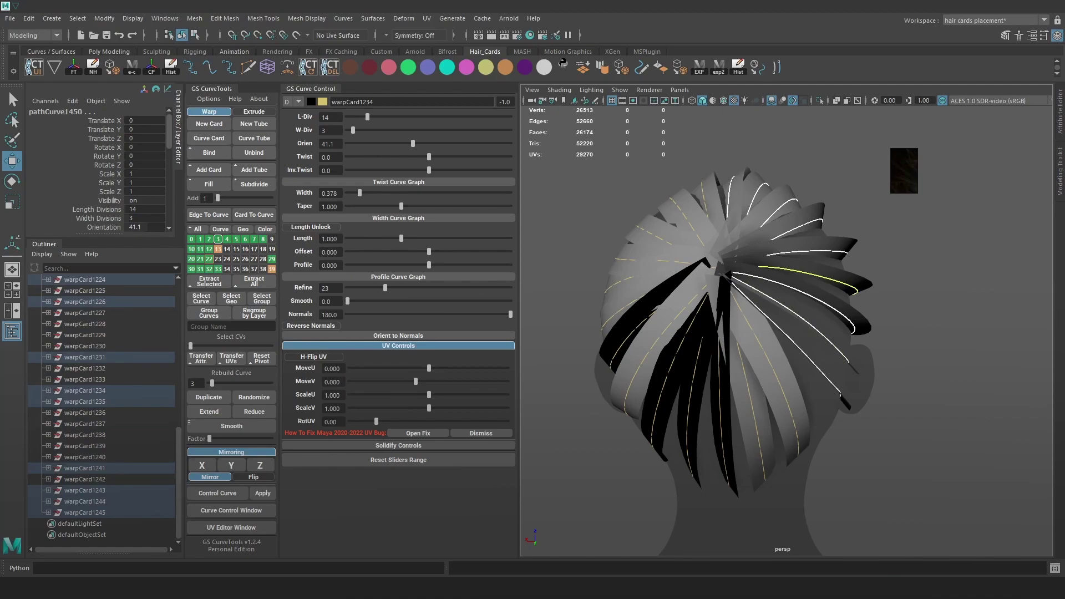
{"action": "left_click_drag", "start_coordinate": [876, 380], "coordinate": [801, 356], "text": "alt"}
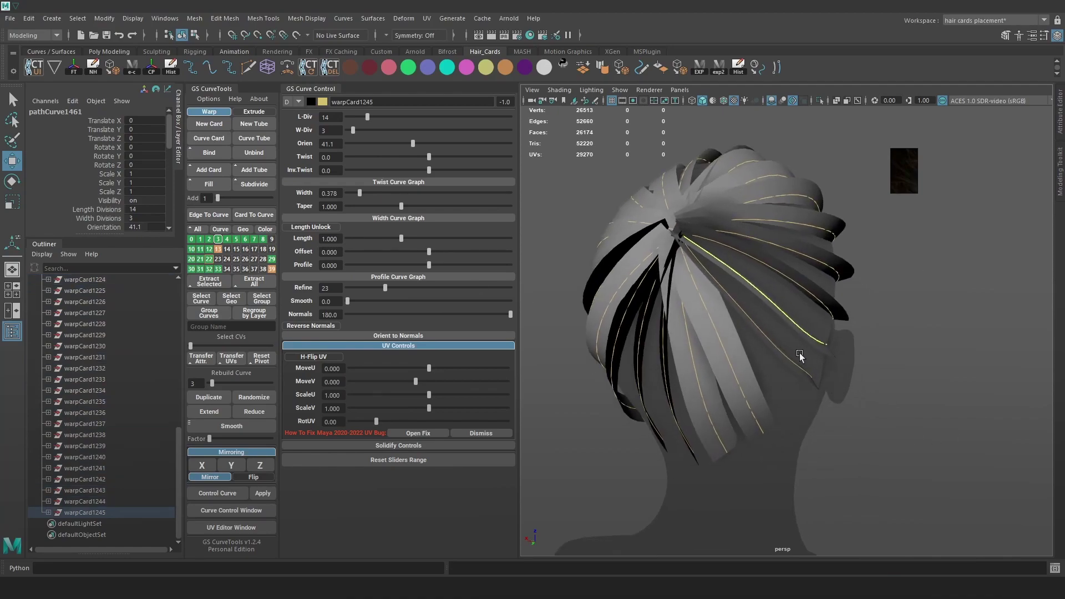
{"action": "left_click", "coordinate": [774, 464]}
{"action": "left_click", "coordinate": [791, 322]}
{"action": "left_click", "coordinate": [399, 336]}
{"action": "left_click", "coordinate": [342, 350]}
{"action": "left_click", "coordinate": [326, 351]}
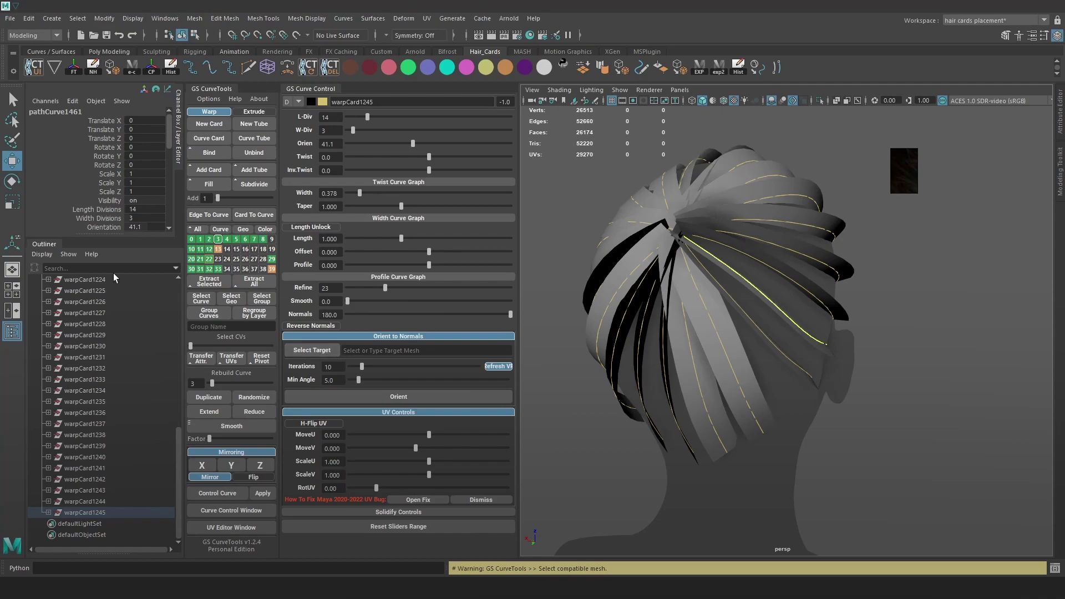
{"action": "scroll", "coordinate": [124, 374], "scroll_direction": "up", "scroll_amount": 15}
{"action": "left_click", "coordinate": [70, 335]}
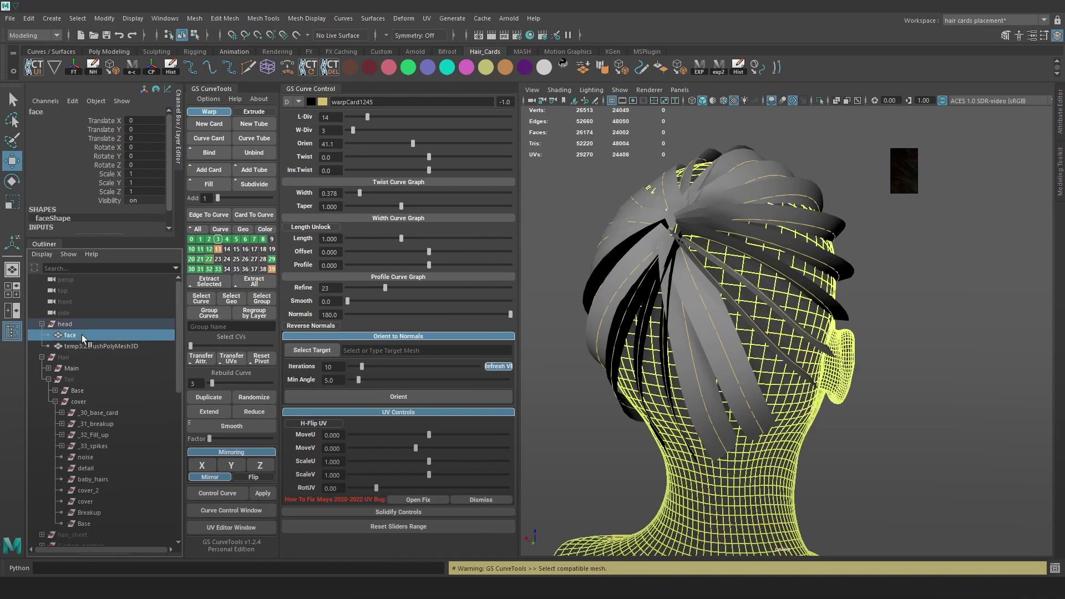
{"action": "left_click", "coordinate": [326, 140]}
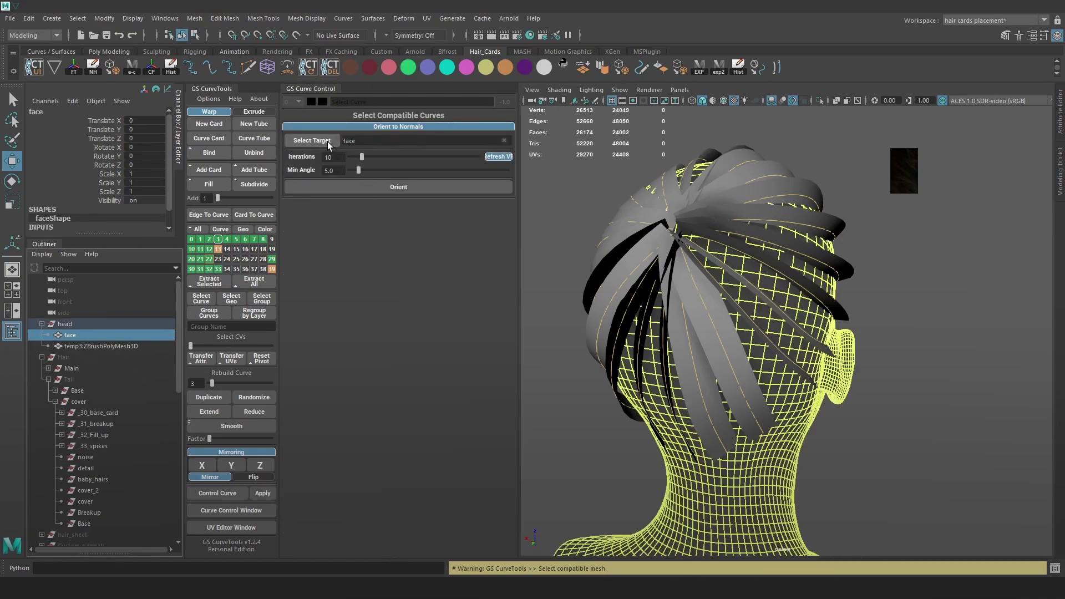
- Orient the single hair card behind the ear to the normals of the face mesh
{"action": "left_click", "coordinate": [791, 321]}
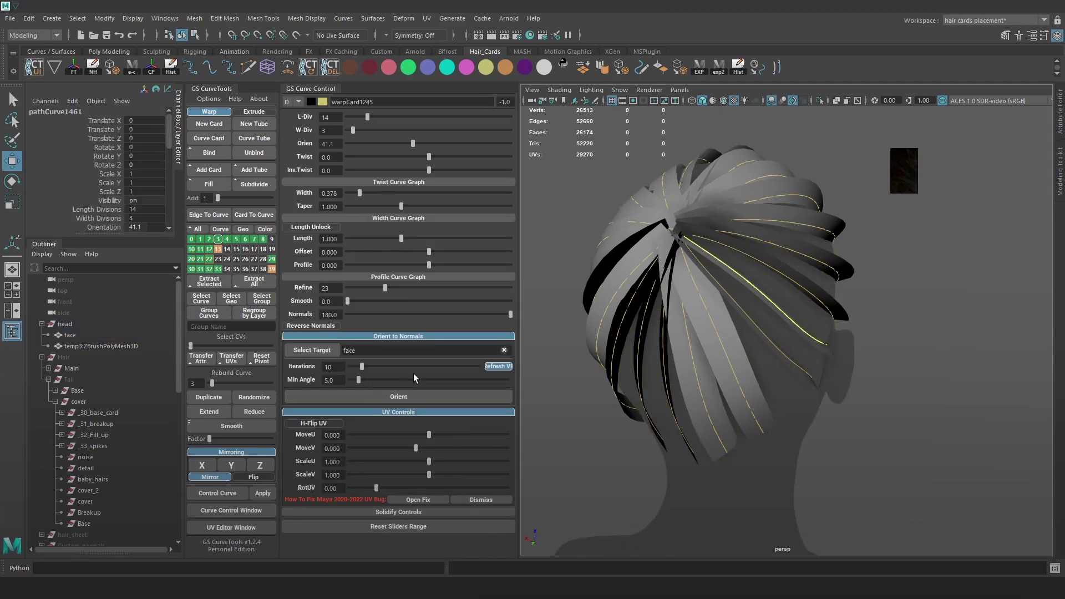
{"action": "left_click", "coordinate": [401, 335]}
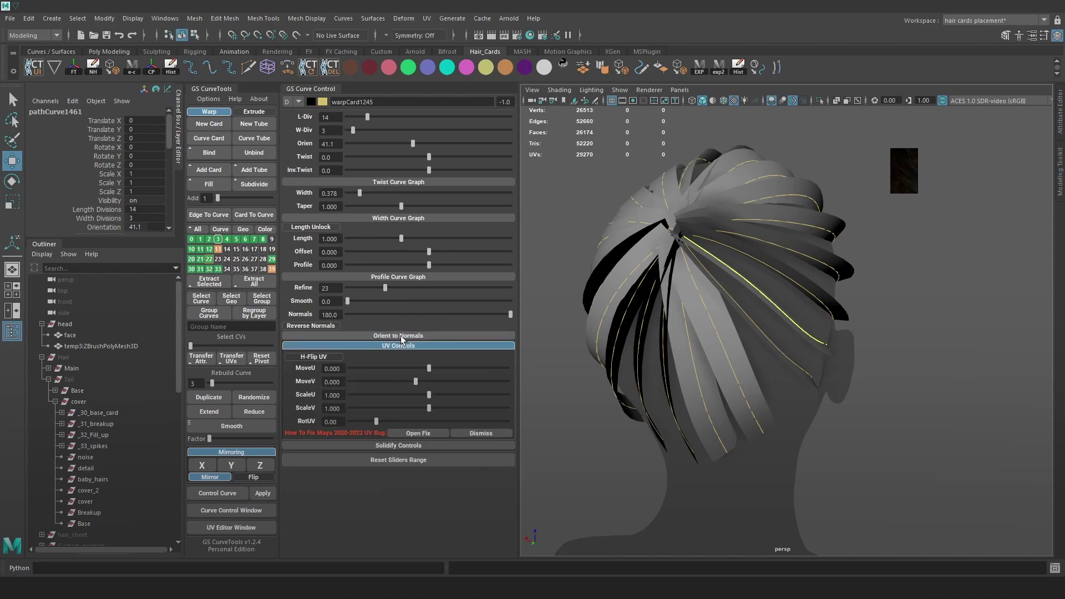
{"action": "left_click", "coordinate": [400, 335]}
{"action": "left_click", "coordinate": [395, 396]}
{"action": "mouse_move", "coordinate": [793, 325]}
{"action": "left_mouse_down", "text": "alt"}
{"action": "mouse_move", "coordinate": [717, 309]}
{"action": "mouse_move", "coordinate": [620, 330]}
{"action": "mouse_move", "coordinate": [785, 340]}
{"action": "left_mouse_up", "text": "alt"}
- Select all the hair cards around the head and orient them to the face mesh's normals
{"action": "scroll", "coordinate": [793, 344], "scroll_direction": "down", "scroll_amount": 3}
{"action": "left_click_drag", "start_coordinate": [938, 419], "coordinate": [577, 123]}
{"action": "key", "text": "f"}
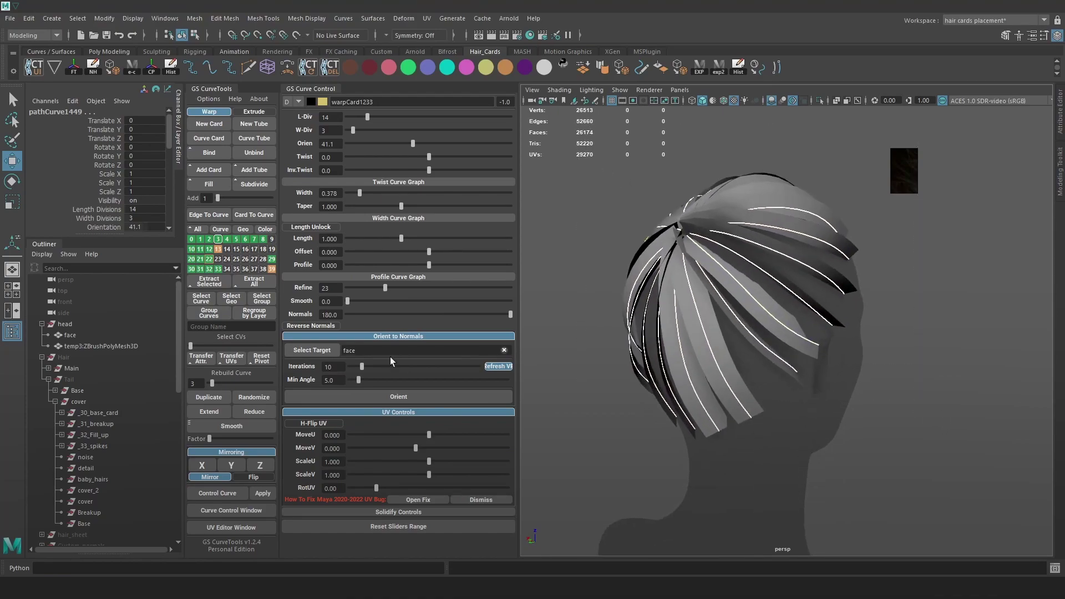
{"action": "left_click", "coordinate": [404, 395]}
{"action": "left_click_drag", "start_coordinate": [838, 271], "coordinate": [759, 345], "text": "alt"}
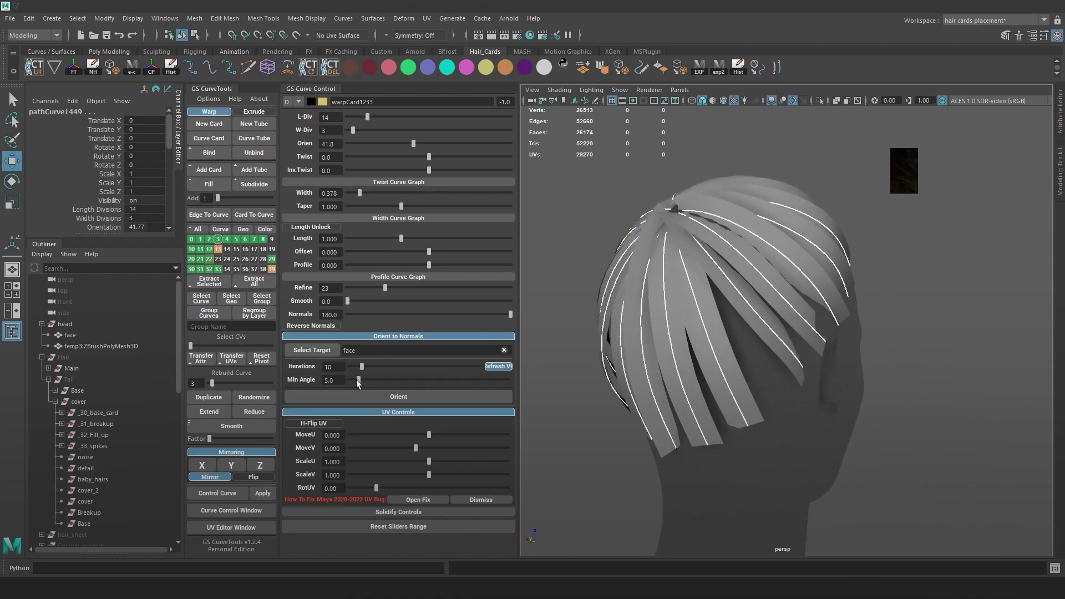
- Reorient all the hair cards with 15 iterations and a minimum angle of 0.1
{"action": "left_click", "coordinate": [348, 394]}
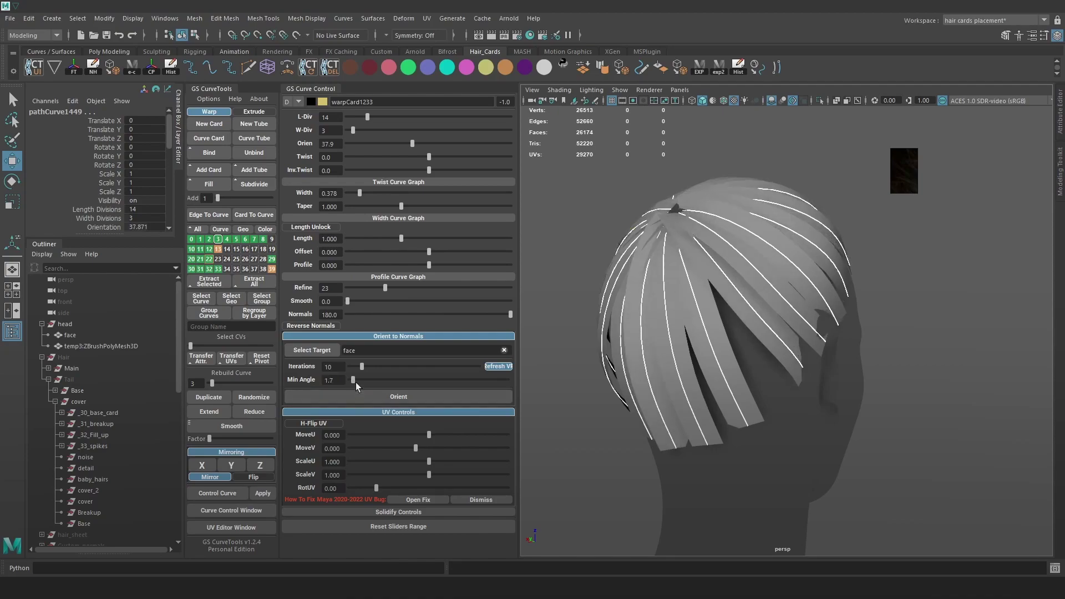
{"action": "left_click_drag", "start_coordinate": [350, 380], "coordinate": [347, 381]}
{"action": "left_click", "coordinate": [365, 396]}
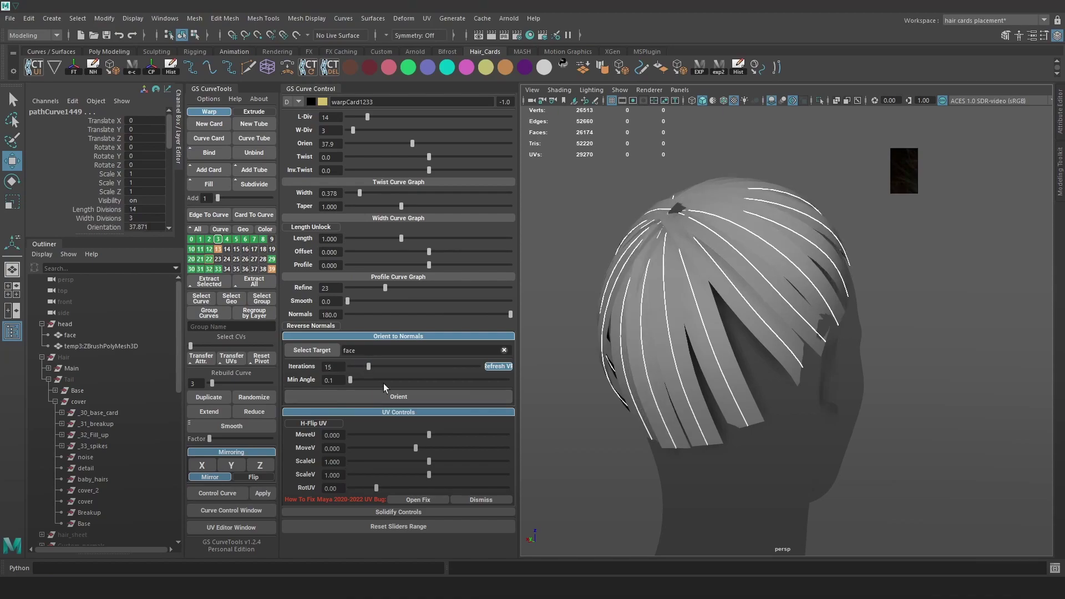
{"action": "left_click", "coordinate": [391, 396]}
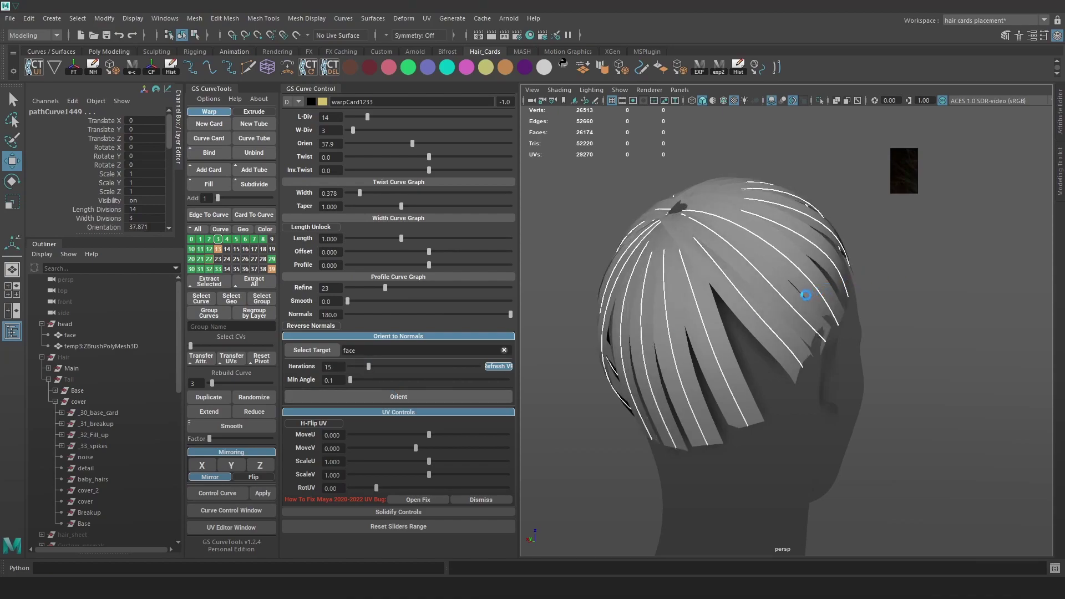
- Check individual cards at the back of the head and adjust their orientation so they lie flat on the scalp
{"action": "mouse_move", "coordinate": [776, 312]}
{"action": "left_mouse_down", "text": "alt"}
{"action": "mouse_move", "coordinate": [819, 305]}
{"action": "mouse_move", "coordinate": [767, 309]}
{"action": "mouse_move", "coordinate": [821, 349]}
{"action": "mouse_move", "coordinate": [778, 368]}
{"action": "mouse_move", "coordinate": [658, 389]}
{"action": "mouse_move", "coordinate": [660, 398]}
{"action": "mouse_move", "coordinate": [763, 351]}
{"action": "mouse_move", "coordinate": [795, 355]}
{"action": "mouse_move", "coordinate": [783, 391]}
{"action": "left_mouse_up", "text": "alt"}
{"action": "key", "text": "4"}
{"action": "left_click", "coordinate": [821, 361]}
{"action": "key", "text": "5"}
{"action": "left_click", "coordinate": [720, 377]}
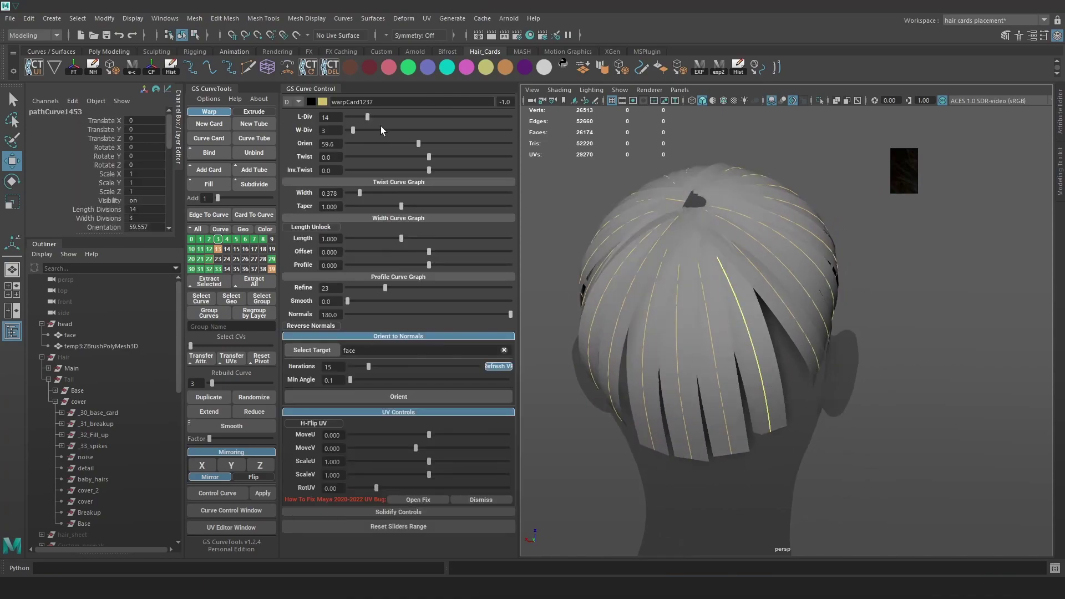
{"action": "left_click_drag", "start_coordinate": [413, 144], "coordinate": [414, 142]}
{"action": "mouse_move", "coordinate": [704, 356]}
{"action": "left_mouse_down", "text": "alt"}
{"action": "mouse_move", "coordinate": [737, 357]}
{"action": "mouse_move", "coordinate": [713, 358]}
{"action": "left_mouse_up", "text": "alt"}
{"action": "left_click", "coordinate": [621, 351]}
{"action": "left_click_drag", "start_coordinate": [420, 145], "coordinate": [459, 146]}
{"action": "left_click", "coordinate": [581, 323]}
- Select all the hair cards and curve their cross-section with a profile of 0.205
{"action": "left_click_drag", "start_coordinate": [776, 264], "coordinate": [799, 278], "text": "alt"}
{"action": "scroll", "coordinate": [798, 277], "scroll_direction": "down", "scroll_amount": 2}
{"action": "left_click_drag", "start_coordinate": [887, 400], "coordinate": [561, 177]}
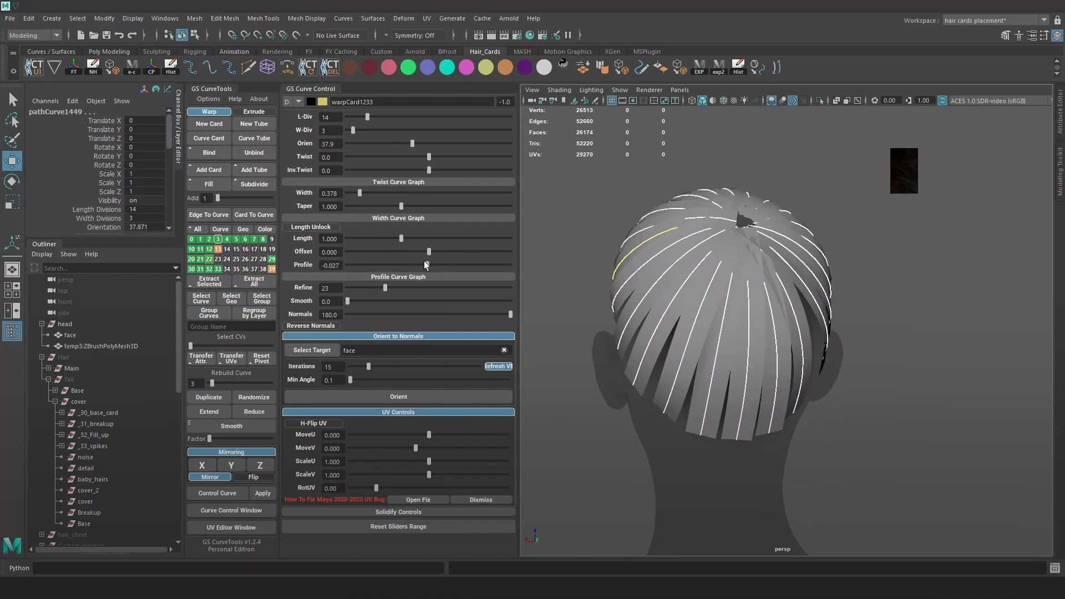
{"action": "left_click_drag", "start_coordinate": [425, 261], "coordinate": [436, 261]}
{"action": "scroll", "coordinate": [682, 344], "scroll_direction": "up", "scroll_amount": 3}
{"action": "left_click_drag", "start_coordinate": [660, 350], "coordinate": [826, 376], "text": "alt"}
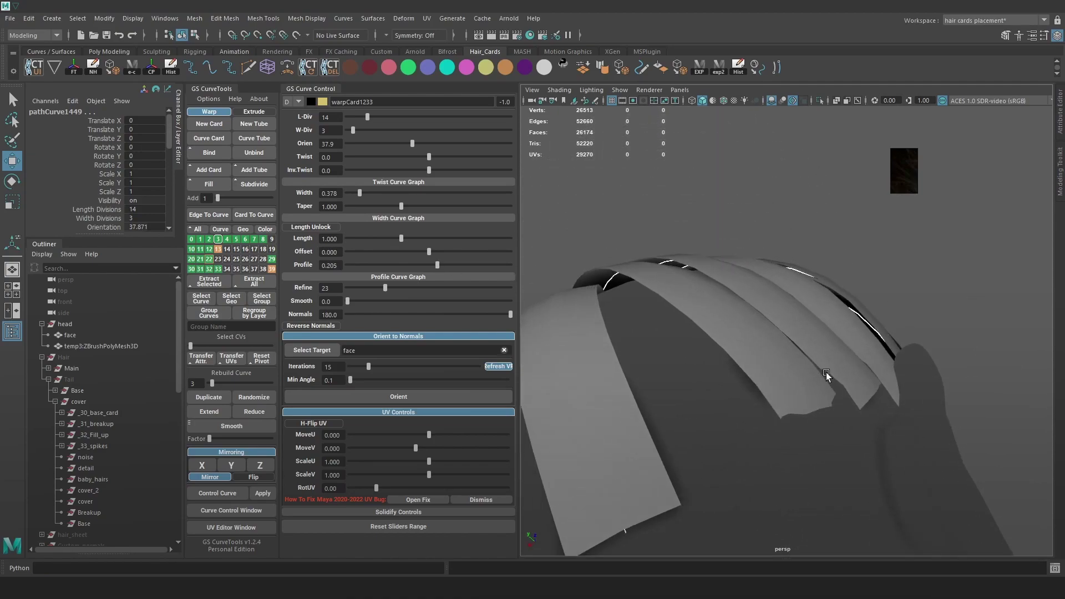
- Display wireframe over the shaded cards, and set their length divisions to 24 and profile to 0.356
{"action": "left_click", "coordinate": [723, 100]}
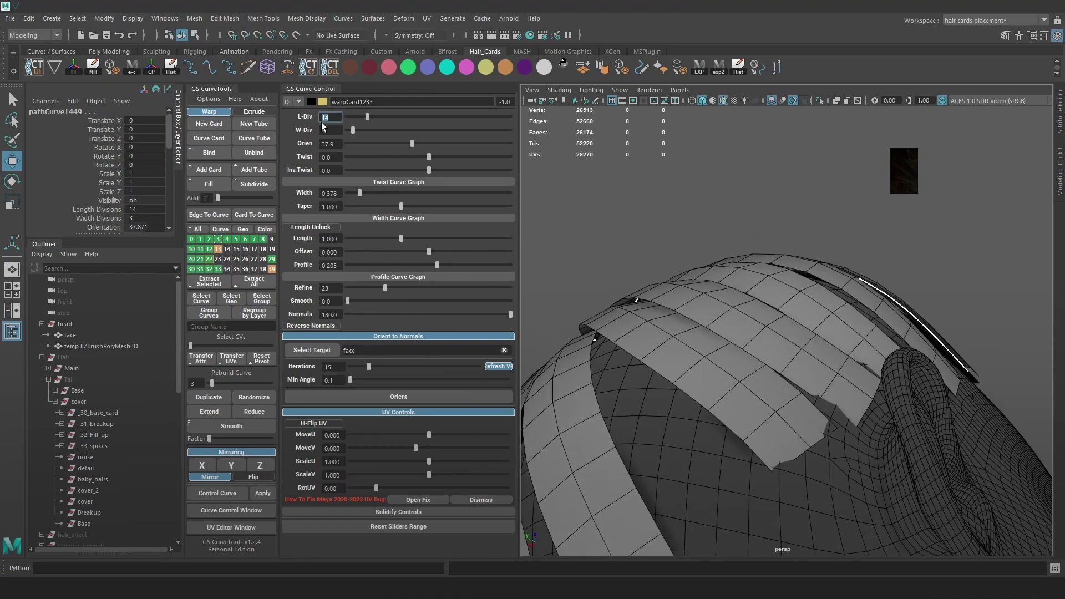
{"action": "key", "text": "Return"}
{"action": "left_click_drag", "start_coordinate": [877, 323], "coordinate": [632, 285], "text": "alt"}
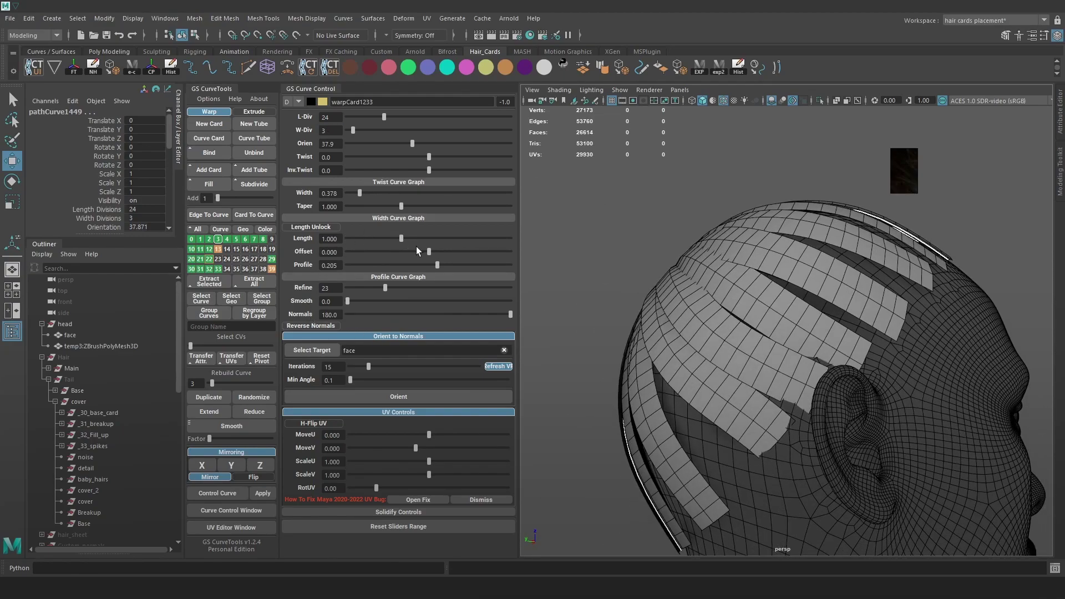
{"action": "left_click_drag", "start_coordinate": [433, 264], "coordinate": [441, 266]}
{"action": "left_click_drag", "start_coordinate": [898, 355], "coordinate": [778, 370], "text": "alt"}
- Fill one extra card between two neighbouring curves behind the ear and orient it to the face's normals
{"action": "key", "text": "4"}
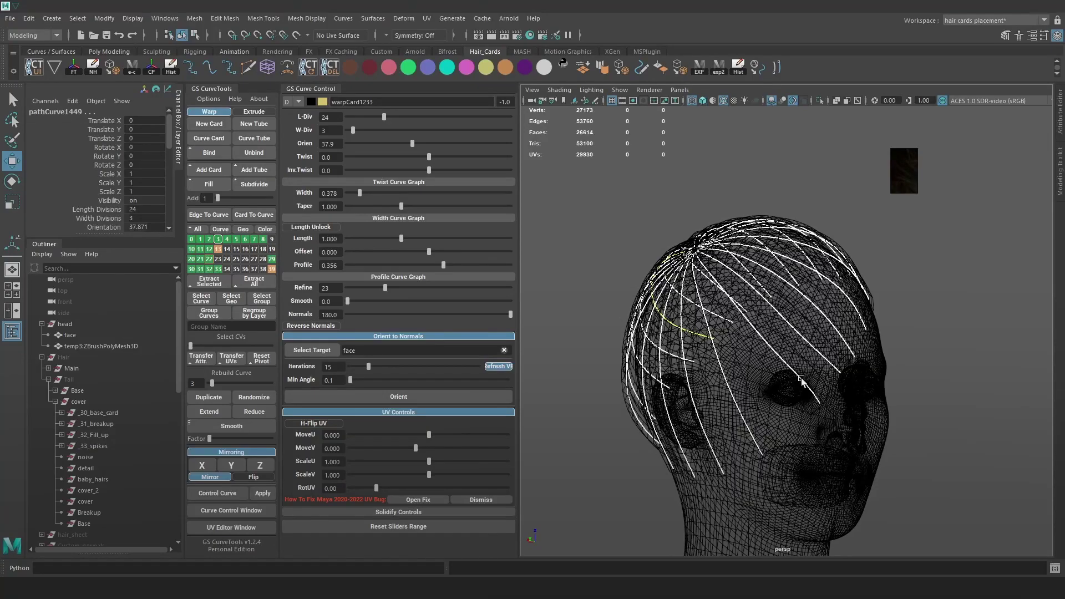
{"action": "left_click", "coordinate": [804, 377]}
{"action": "left_click", "coordinate": [732, 402]}
{"action": "left_click", "coordinate": [799, 376], "text": "shift"}
{"action": "left_click", "coordinate": [208, 184]}
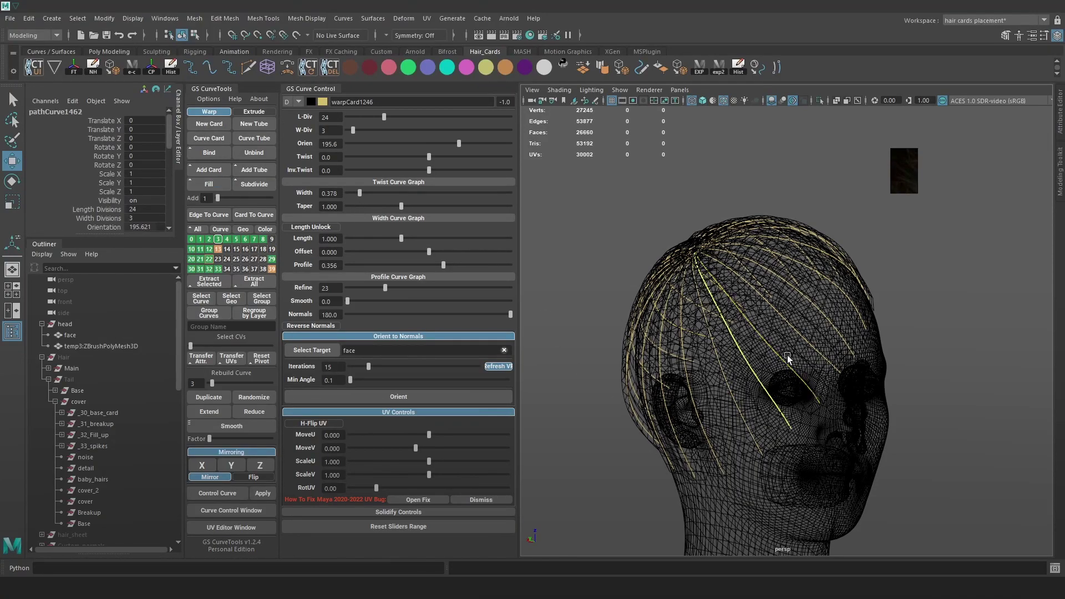
{"action": "key", "text": "5"}
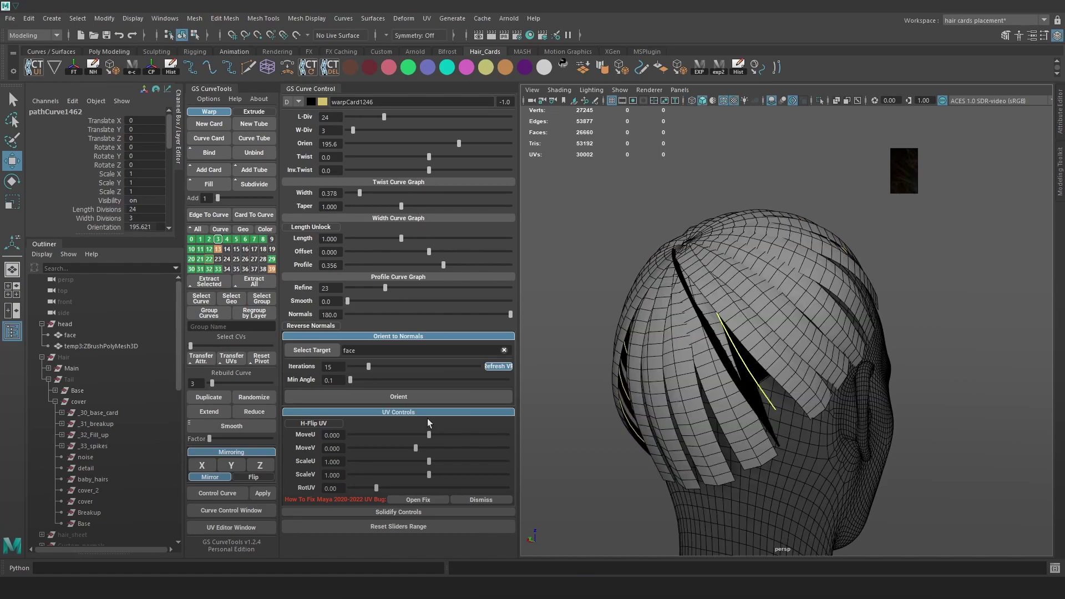
{"action": "left_click", "coordinate": [404, 396]}
{"action": "left_click_drag", "start_coordinate": [558, 393], "coordinate": [732, 386], "text": "alt"}
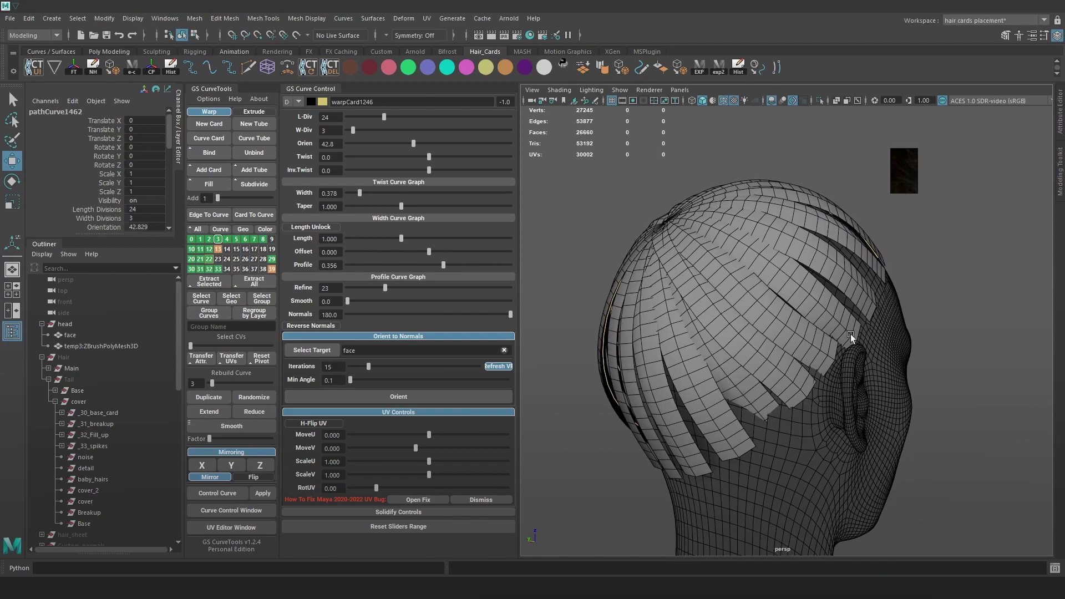
- Select control vertices at the lower end of the newly filled card's curve for moving
{"action": "key", "text": "4"}
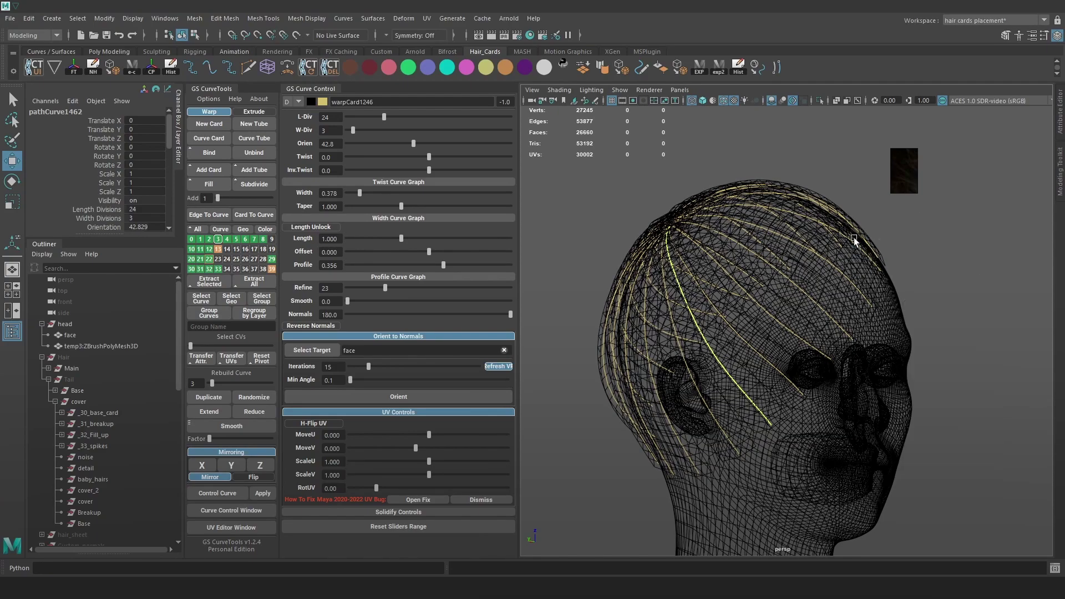
{"action": "key", "text": "F9"}
{"action": "key", "text": "5"}
{"action": "mouse_move", "coordinate": [794, 439]}
{"action": "left_mouse_down"}
{"action": "mouse_move", "coordinate": [743, 382]}
{"action": "mouse_move", "coordinate": [770, 417]}
{"action": "mouse_move", "coordinate": [674, 425]}
{"action": "mouse_move", "coordinate": [729, 374]}
{"action": "mouse_move", "coordinate": [787, 368]}
{"action": "mouse_move", "coordinate": [802, 340]}
{"action": "mouse_move", "coordinate": [800, 312]}
{"action": "mouse_move", "coordinate": [725, 282]}
{"action": "mouse_move", "coordinate": [672, 333]}
{"action": "mouse_move", "coordinate": [730, 271]}
{"action": "left_mouse_up"}
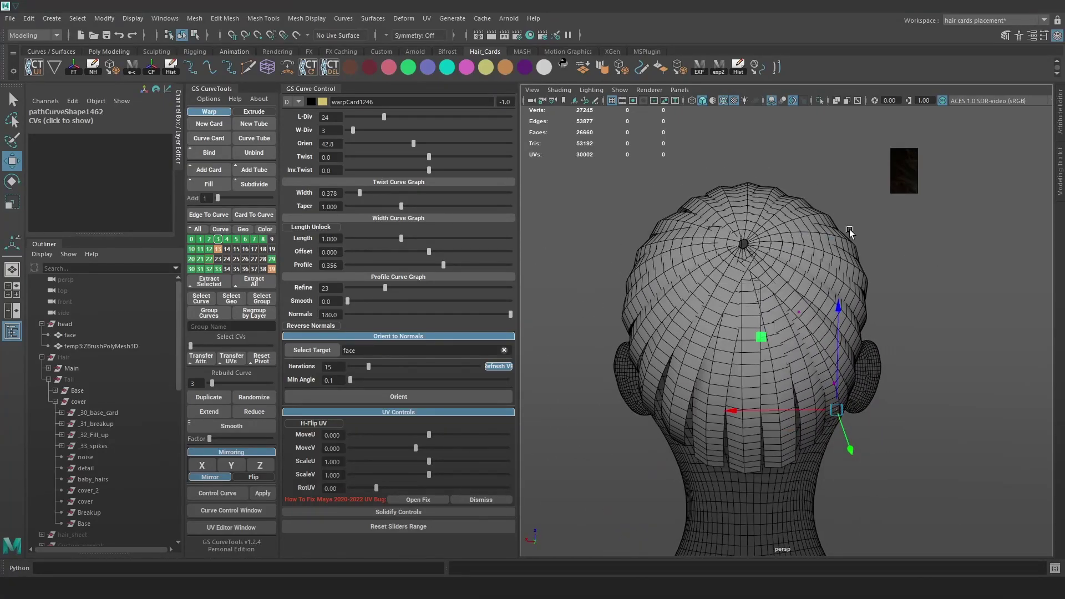
- Return to object mode and select all the card curves to check the coverage around the head
{"action": "key", "text": "F8"}
{"action": "left_click", "coordinate": [946, 431]}
{"action": "left_click_drag", "start_coordinate": [947, 431], "coordinate": [550, 121]}
{"action": "left_click_drag", "start_coordinate": [693, 214], "coordinate": [743, 253], "text": "alt"}
{"action": "key", "text": "4"}
{"action": "key", "text": "5"}
{"action": "left_click_drag", "start_coordinate": [968, 293], "coordinate": [822, 312], "text": "alt"}
{"action": "right_click_drag", "start_coordinate": [822, 312], "coordinate": [873, 256], "text": "alt"}
- Unhide the hair_sheet group holding the textured hair cards beside the head
{"action": "scroll", "coordinate": [105, 468], "scroll_direction": "down", "scroll_amount": 5}
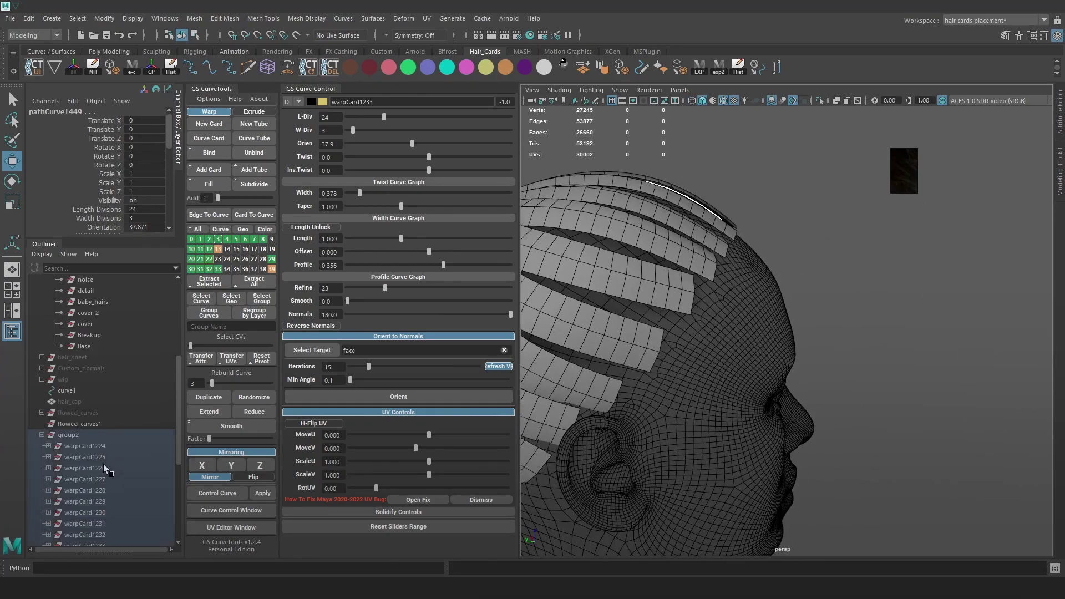
{"action": "left_click", "coordinate": [72, 357]}
{"action": "key", "text": "h"}
{"action": "left_click_drag", "start_coordinate": [928, 298], "coordinate": [782, 316], "text": "alt"}
{"action": "scroll", "coordinate": [936, 379], "scroll_direction": "up", "scroll_amount": 3}
{"action": "left_click", "coordinate": [809, 225]}
- Turn off the wireframe overlay and examine the textured strands in the cards and binded clumps sections
{"action": "middle_click_drag", "start_coordinate": [802, 238], "coordinate": [687, 259], "text": "alt"}
{"action": "scroll", "coordinate": [715, 276], "scroll_direction": "up", "scroll_amount": 1}
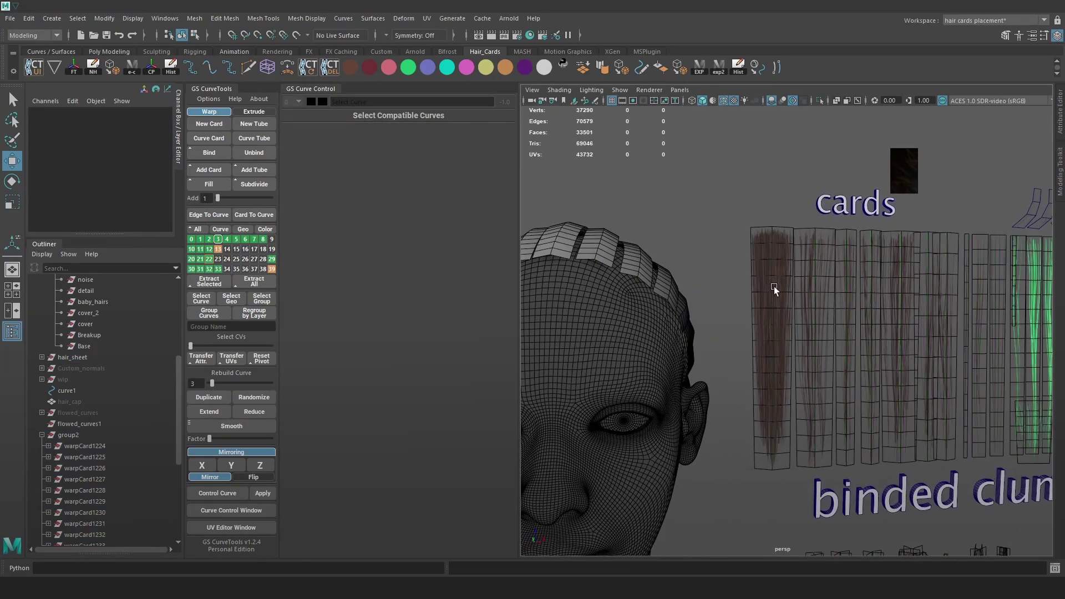
{"action": "middle_click_drag", "start_coordinate": [868, 289], "coordinate": [830, 294], "text": "alt"}
{"action": "left_click", "coordinate": [722, 100]}
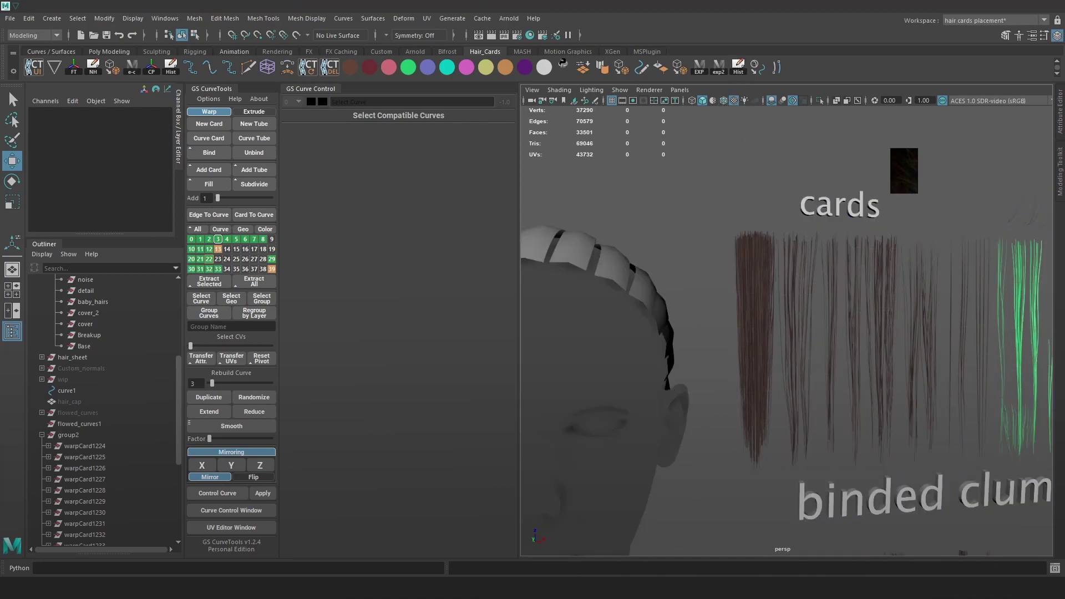
{"action": "middle_click_drag", "start_coordinate": [967, 311], "coordinate": [731, 317], "text": "alt"}
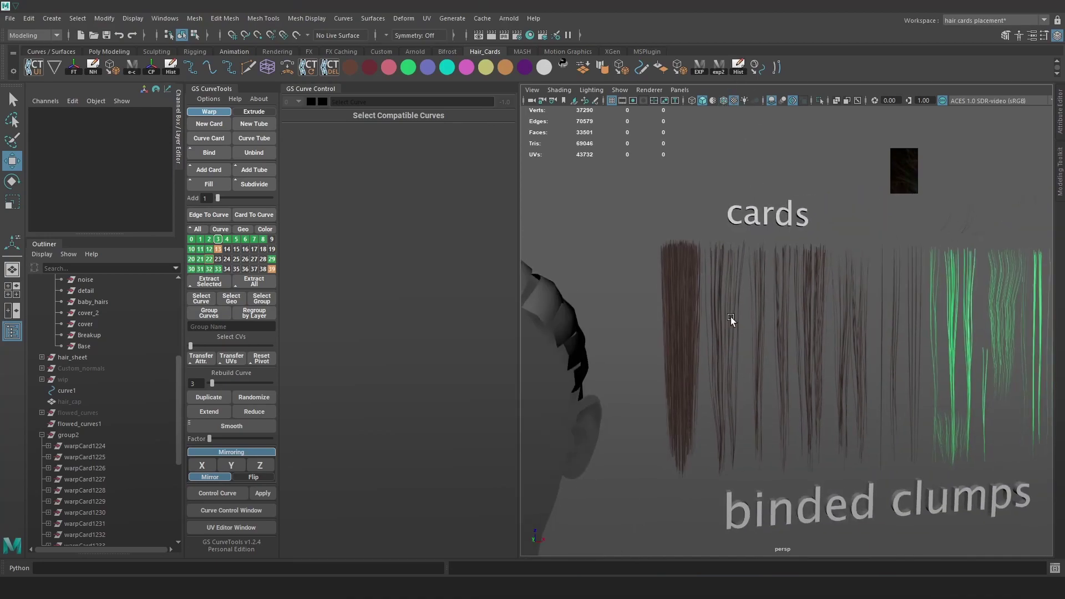
{"action": "right_click_drag", "start_coordinate": [731, 318], "coordinate": [950, 361], "text": "alt"}
{"action": "middle_click_drag", "start_coordinate": [950, 361], "coordinate": [805, 387], "text": "alt"}
{"action": "right_click_drag", "start_coordinate": [806, 387], "coordinate": [740, 296], "text": "alt"}
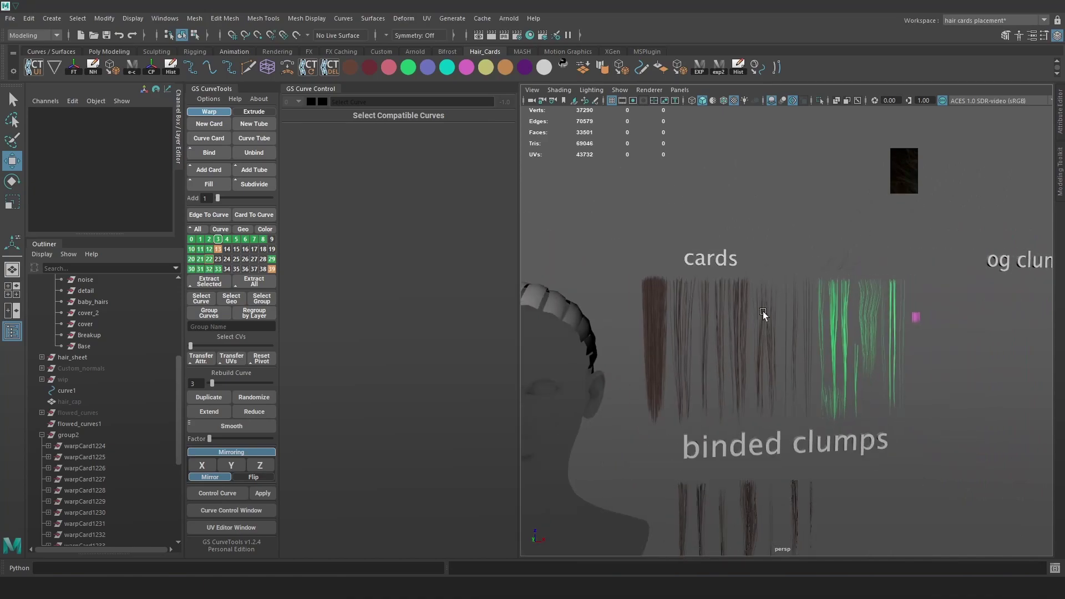
{"action": "left_click_drag", "start_coordinate": [740, 297], "coordinate": [860, 392], "text": "alt"}
{"action": "right_click_drag", "start_coordinate": [861, 392], "coordinate": [893, 399], "text": "alt"}
{"action": "middle_click_drag", "start_coordinate": [893, 399], "coordinate": [625, 331], "text": "alt"}
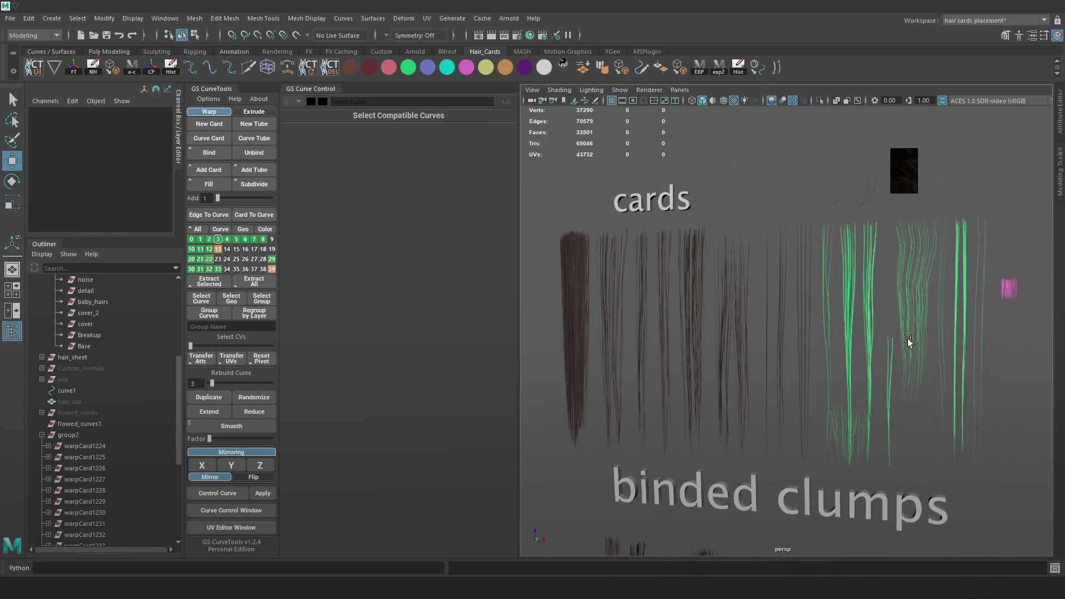
- Transfer the UVs of the sparse strand card in the hair sheet's cards section to all the card curves on the head
{"action": "right_click_drag", "start_coordinate": [908, 341], "coordinate": [894, 418], "text": "alt"}
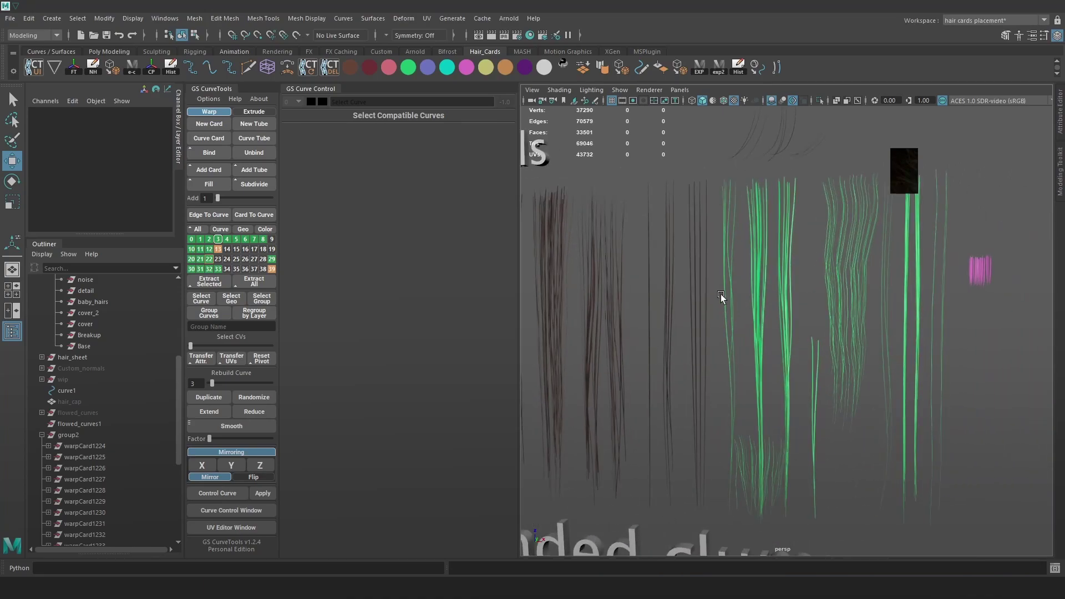
{"action": "key", "text": "alt+c"}
{"action": "left_click", "coordinate": [732, 292]}
{"action": "right_click_drag", "start_coordinate": [732, 294], "coordinate": [616, 364], "text": "alt"}
{"action": "middle_click_drag", "start_coordinate": [615, 363], "coordinate": [725, 375], "text": "alt"}
{"action": "right_click_drag", "start_coordinate": [725, 374], "coordinate": [693, 317], "text": "alt"}
{"action": "middle_click_drag", "start_coordinate": [693, 317], "coordinate": [854, 328], "text": "alt"}
{"action": "key", "text": "4"}
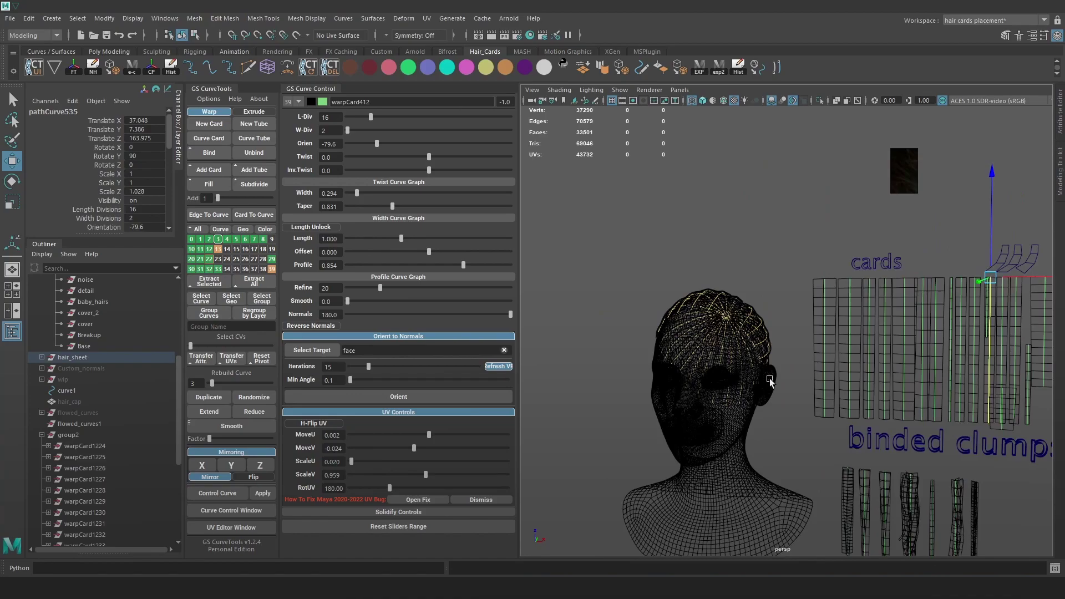
{"action": "left_click_drag", "start_coordinate": [623, 248], "coordinate": [625, 250]}
{"action": "left_click_drag", "start_coordinate": [658, 291], "coordinate": [783, 303], "text": "alt"}
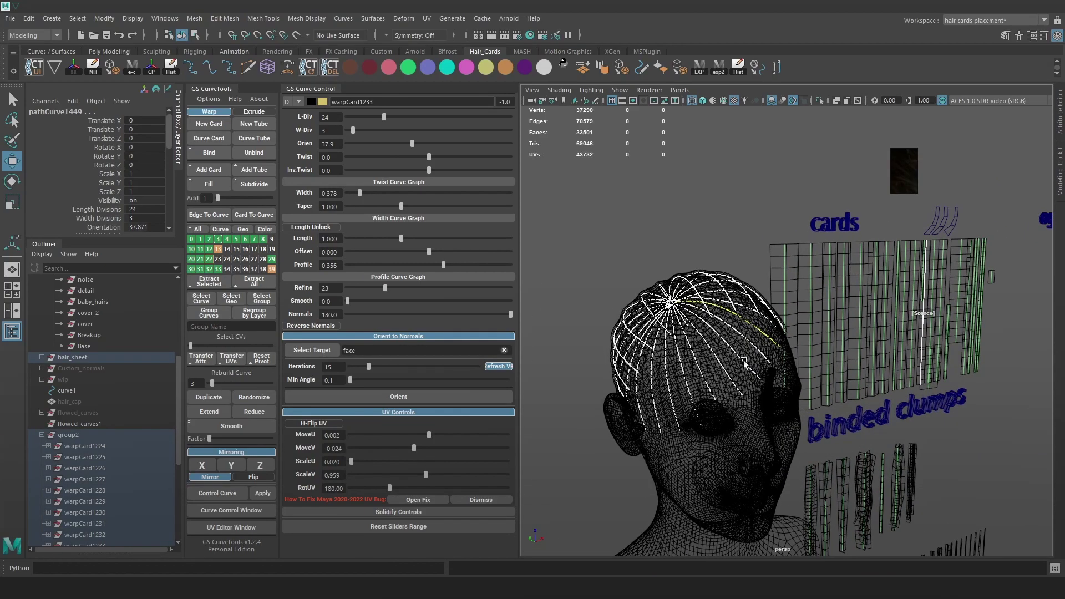
- Select all the hair cards on the head and assign the white hair material to them
{"action": "key", "text": "5"}
{"action": "left_click_drag", "start_coordinate": [717, 354], "coordinate": [1000, 313], "text": "alt"}
{"action": "right_click_drag", "start_coordinate": [1000, 314], "coordinate": [891, 331], "text": "alt"}
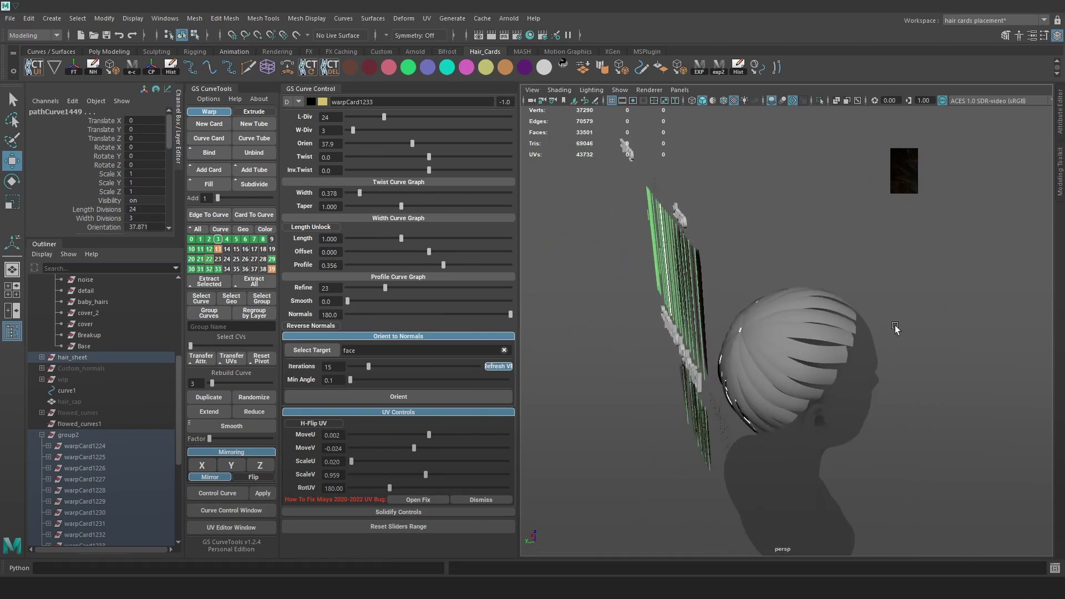
{"action": "left_click_drag", "start_coordinate": [891, 330], "coordinate": [973, 319], "text": "alt"}
{"action": "left_click", "coordinate": [953, 462]}
{"action": "left_click_drag", "start_coordinate": [948, 458], "coordinate": [749, 233]}
{"action": "key", "text": "f"}
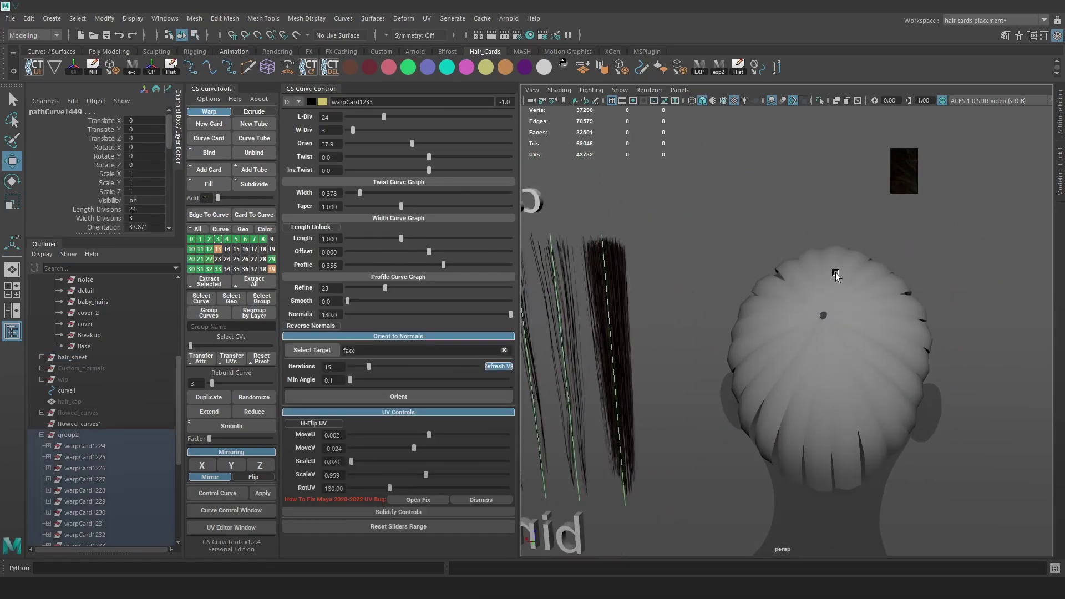
{"action": "key", "text": "4"}
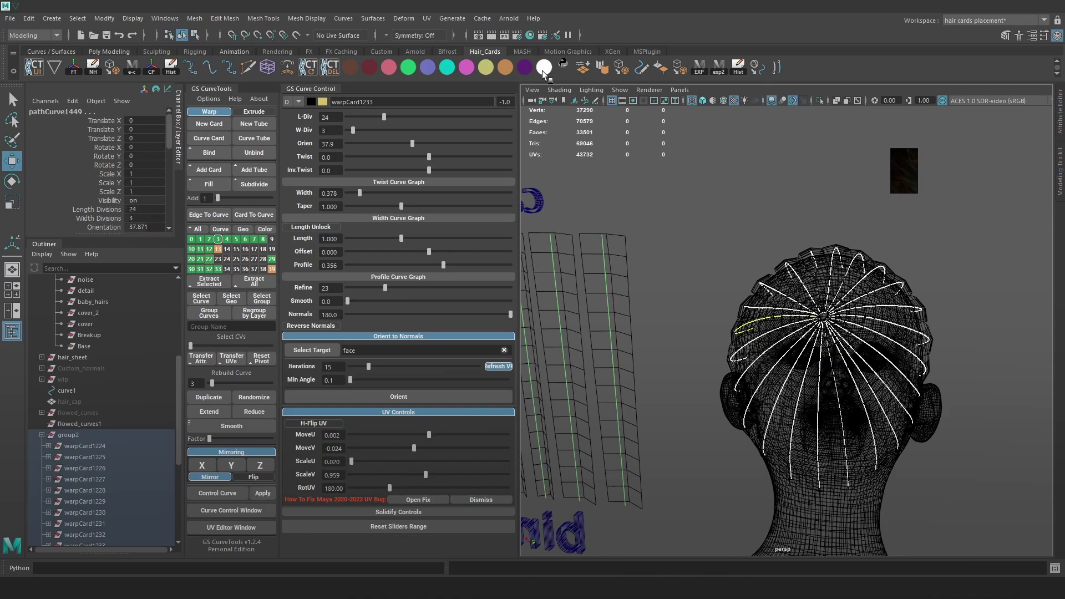
{"action": "right_click_drag", "start_coordinate": [825, 292], "coordinate": [843, 309], "text": "alt"}
{"action": "key", "text": "5"}
{"action": "left_click", "coordinate": [969, 266]}
{"action": "mouse_move", "coordinate": [966, 270]}
{"action": "left_mouse_down", "text": "alt"}
{"action": "mouse_move", "coordinate": [927, 307]}
{"action": "mouse_move", "coordinate": [940, 323]}
{"action": "mouse_move", "coordinate": [905, 305]}
{"action": "mouse_move", "coordinate": [830, 298]}
{"action": "mouse_move", "coordinate": [799, 325]}
{"action": "mouse_move", "coordinate": [893, 332]}
{"action": "mouse_move", "coordinate": [944, 304]}
{"action": "mouse_move", "coordinate": [970, 356]}
{"action": "mouse_move", "coordinate": [971, 478]}
{"action": "mouse_move", "coordinate": [714, 198]}
{"action": "mouse_move", "coordinate": [721, 205]}
{"action": "left_mouse_up", "text": "alt"}
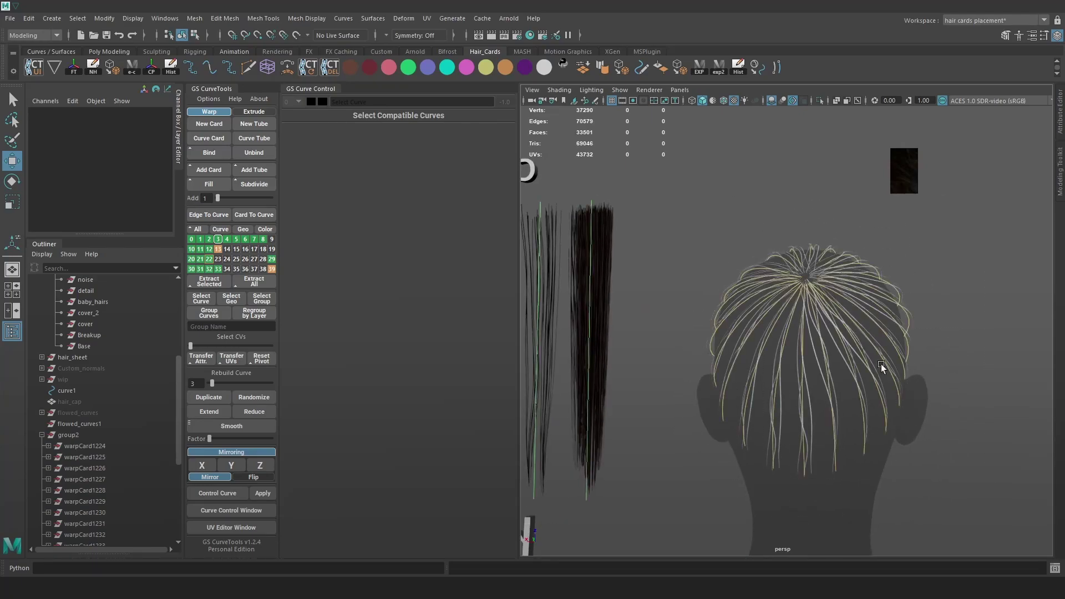
- Try changing the orientation of all the head cards together, then undo it
{"action": "key", "text": "f"}
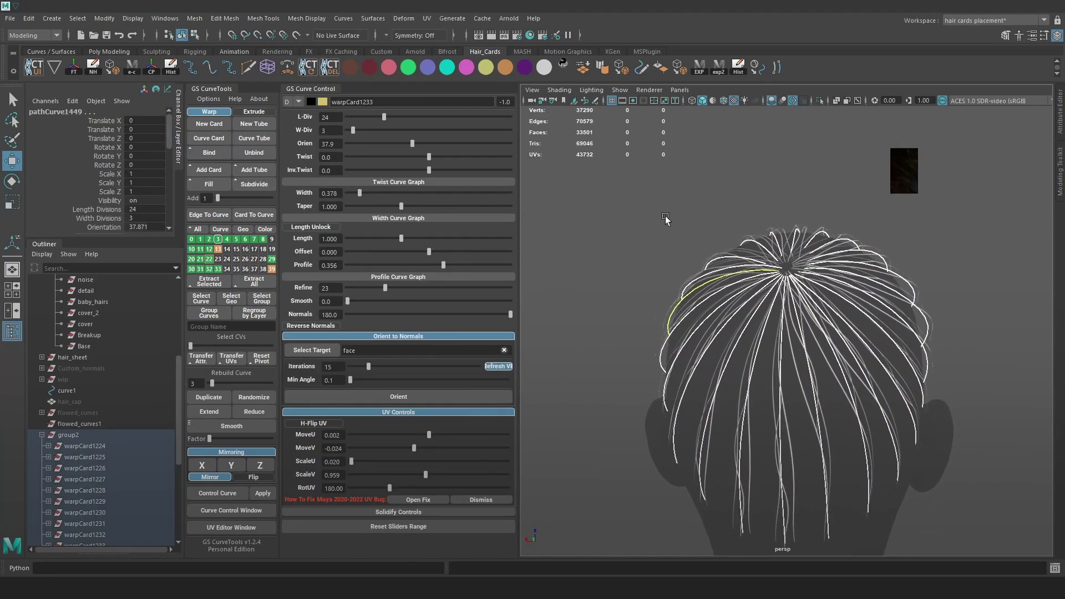
{"action": "left_click_drag", "start_coordinate": [410, 142], "coordinate": [388, 145]}
{"action": "left_click_drag", "start_coordinate": [887, 300], "coordinate": [643, 314], "text": "alt"}
{"action": "key", "text": "ctrl+z"}
{"action": "left_click_drag", "start_coordinate": [773, 267], "coordinate": [774, 246], "text": "alt"}
{"action": "left_click_drag", "start_coordinate": [403, 147], "coordinate": [394, 146]}
{"action": "left_click_drag", "start_coordinate": [818, 274], "coordinate": [861, 251], "text": "alt"}
{"action": "key", "text": "ctrl+z"}
- Adjust the orientation of individual cards along the front hairline so they turn towards the scalp
{"action": "left_click", "coordinate": [741, 196]}
{"action": "left_click", "coordinate": [772, 267]}
{"action": "mouse_move", "coordinate": [421, 144]}
{"action": "left_mouse_down"}
{"action": "mouse_move", "coordinate": [405, 153]}
{"action": "mouse_move", "coordinate": [428, 145]}
{"action": "left_mouse_up"}
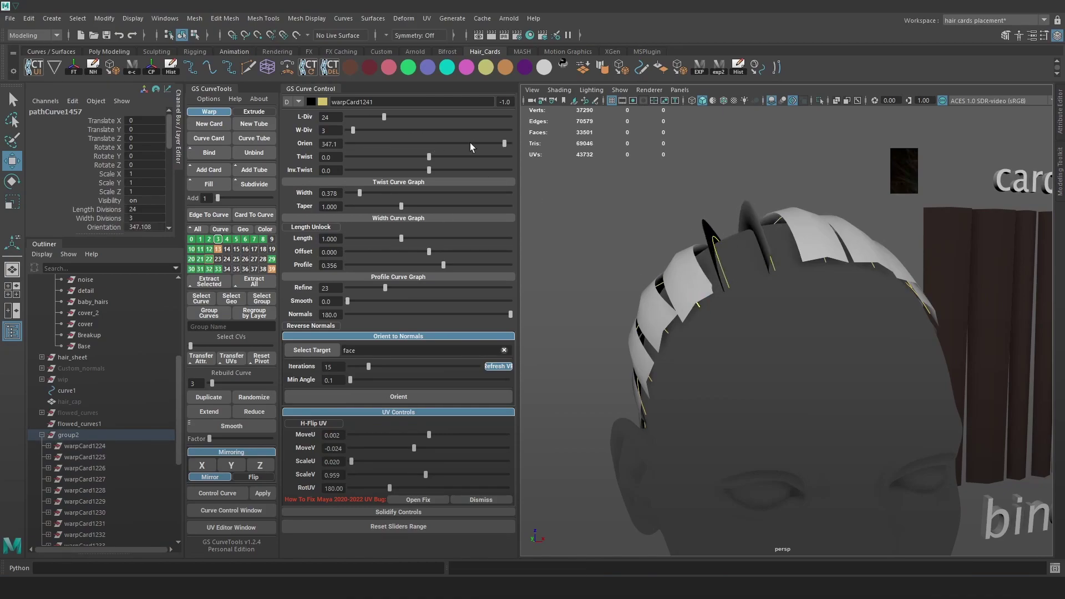
{"action": "left_click_drag", "start_coordinate": [644, 222], "coordinate": [758, 320], "text": "alt"}
{"action": "left_click", "coordinate": [758, 320]}
{"action": "mouse_move", "coordinate": [501, 143]}
{"action": "left_mouse_down"}
{"action": "mouse_move", "coordinate": [488, 143]}
{"action": "mouse_move", "coordinate": [510, 145]}
{"action": "left_mouse_up"}
- Set the orientation of warpCard1234 on the side of the head to about 39.3
{"action": "left_click", "coordinate": [621, 275]}
{"action": "key", "text": "4"}
{"action": "left_click", "coordinate": [643, 342]}
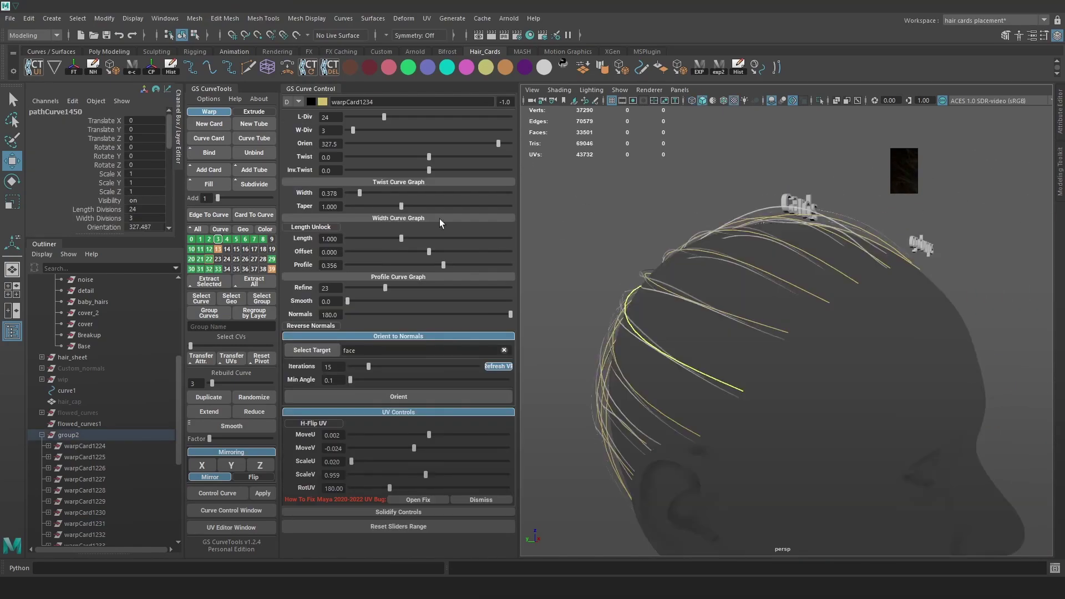
{"action": "left_click_drag", "start_coordinate": [702, 250], "coordinate": [677, 238], "text": "alt"}
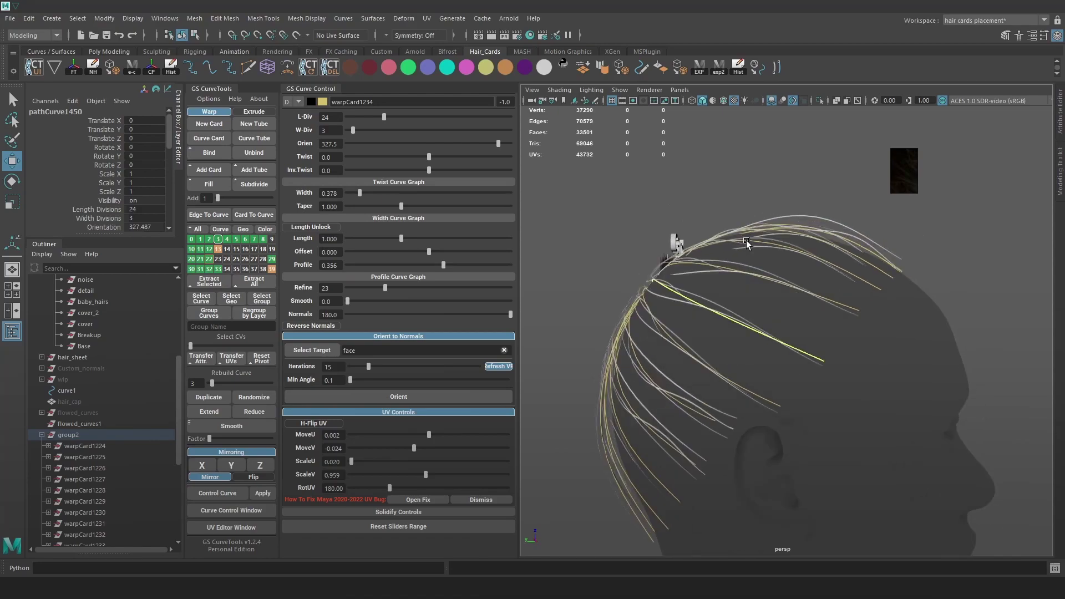
{"action": "key", "text": "5"}
{"action": "mouse_move", "coordinate": [474, 145]}
{"action": "left_mouse_down"}
{"action": "mouse_move", "coordinate": [525, 151]}
{"action": "mouse_move", "coordinate": [412, 145]}
{"action": "left_mouse_up"}
- Set the orientation of warpCard1231 to about 48.6
{"action": "key", "text": "4"}
{"action": "left_click", "coordinate": [724, 290]}
{"action": "left_click_drag", "start_coordinate": [506, 148], "coordinate": [496, 148]}
{"action": "key", "text": "6"}
{"action": "left_click_drag", "start_coordinate": [416, 139], "coordinate": [415, 143]}
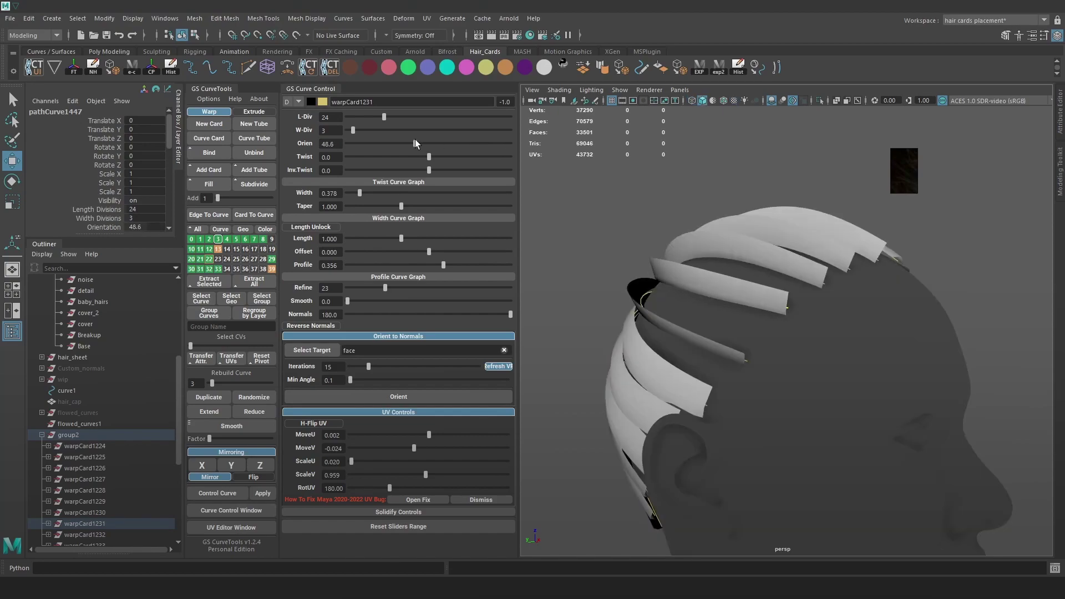
- Set the orientation of warpCard1226, the side card above the ear, to about 206
{"action": "left_click_drag", "start_coordinate": [671, 263], "coordinate": [718, 294], "text": "alt"}
{"action": "left_click", "coordinate": [755, 378]}
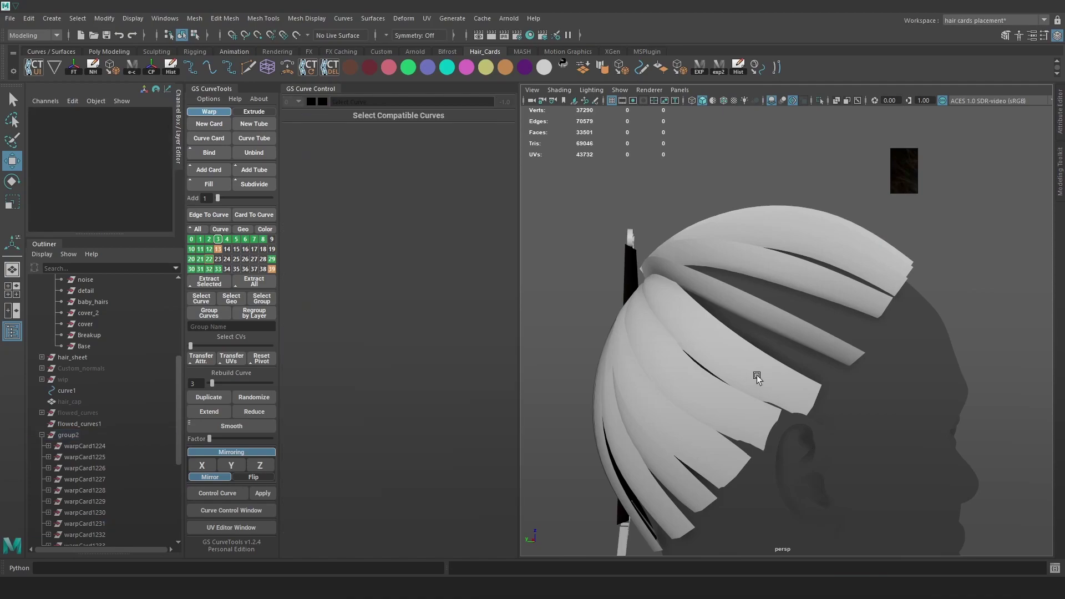
{"action": "left_click", "coordinate": [756, 374]}
{"action": "key", "text": "4"}
{"action": "key", "text": "6"}
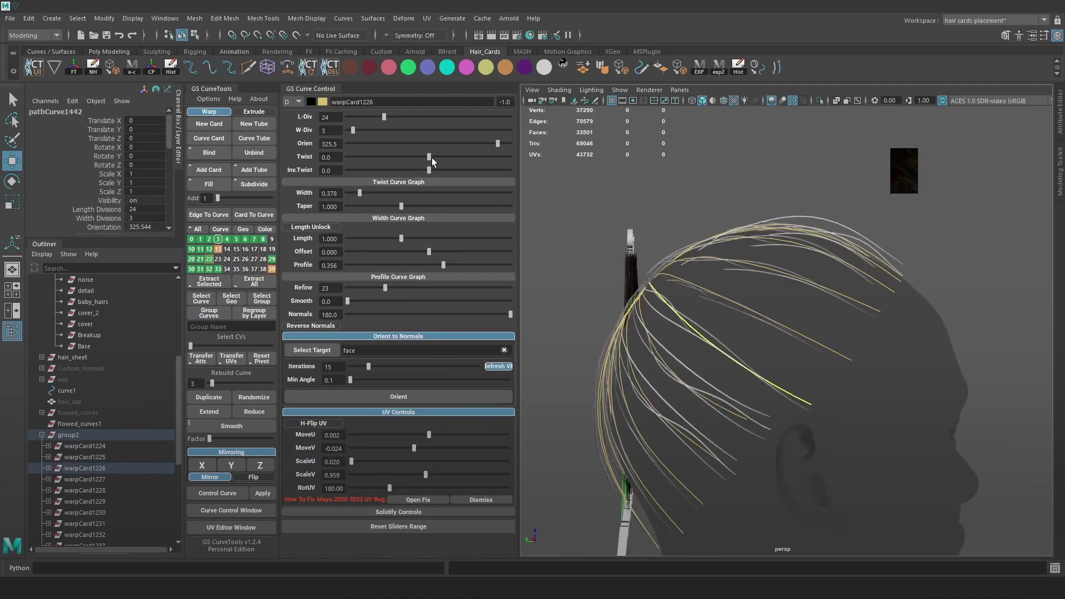
{"action": "key", "text": "5"}
{"action": "left_click_drag", "start_coordinate": [750, 293], "coordinate": [643, 294], "text": "alt"}
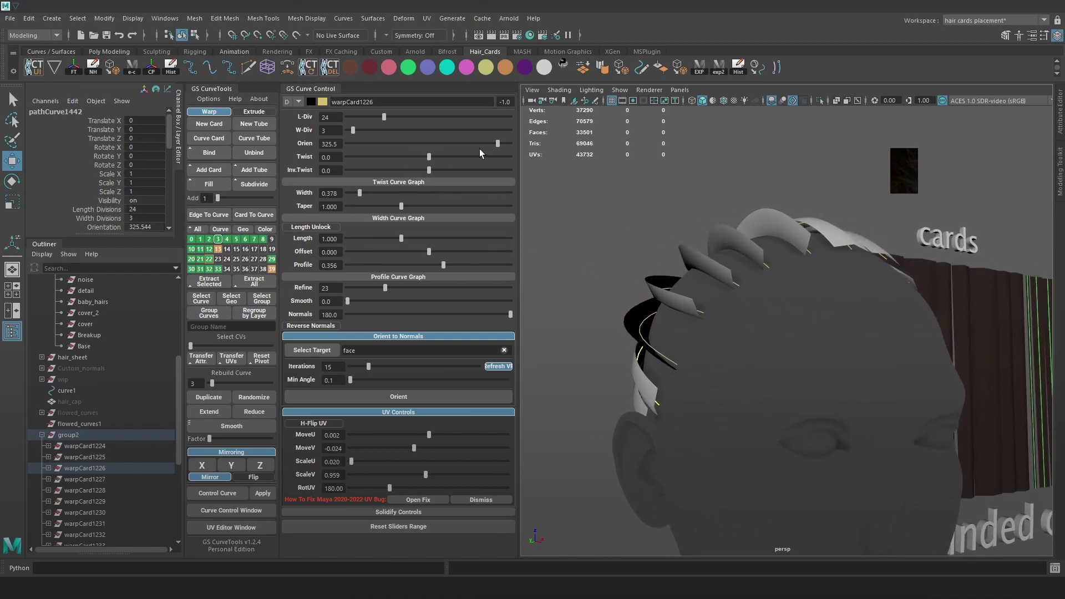
{"action": "left_click_drag", "start_coordinate": [457, 143], "coordinate": [462, 144]}
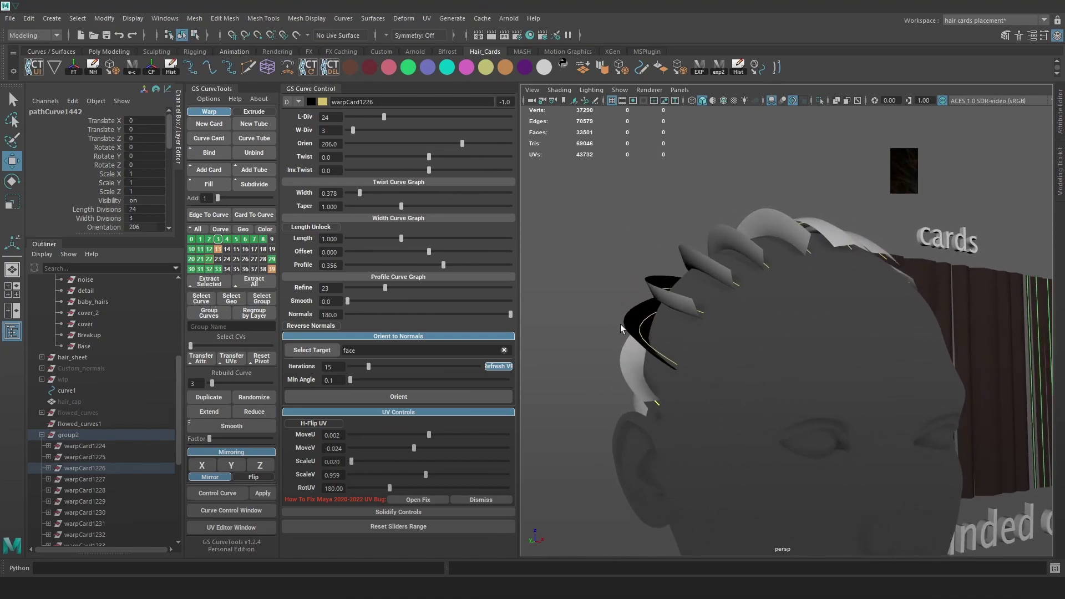
- Set the orientation of the side card warpCard1234 to about -99.4
{"action": "left_click", "coordinate": [645, 319]}
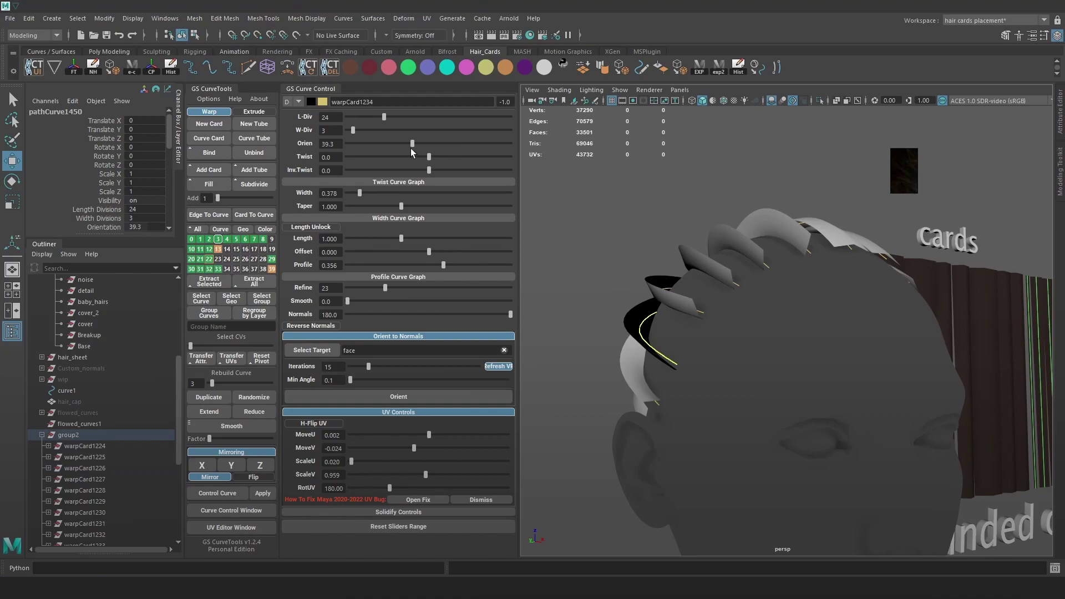
{"action": "left_click_drag", "start_coordinate": [412, 144], "coordinate": [386, 143]}
{"action": "left_click_drag", "start_coordinate": [608, 244], "coordinate": [706, 281], "text": "alt"}
{"action": "right_click_drag", "start_coordinate": [706, 281], "coordinate": [787, 281], "text": "alt"}
{"action": "left_click_drag", "start_coordinate": [787, 280], "coordinate": [865, 319], "text": "alt"}
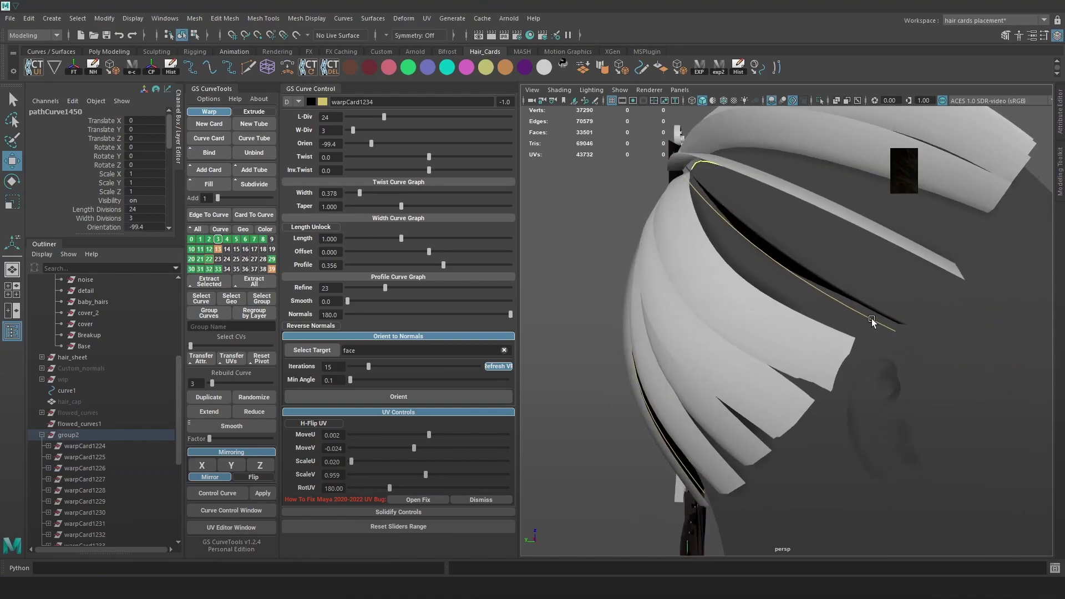
- Set the orientation of warpCard1245 on the side of the head to about 279.1
{"action": "scroll", "coordinate": [866, 319], "scroll_direction": "down", "scroll_amount": 3}
{"action": "left_click", "coordinate": [813, 331]}
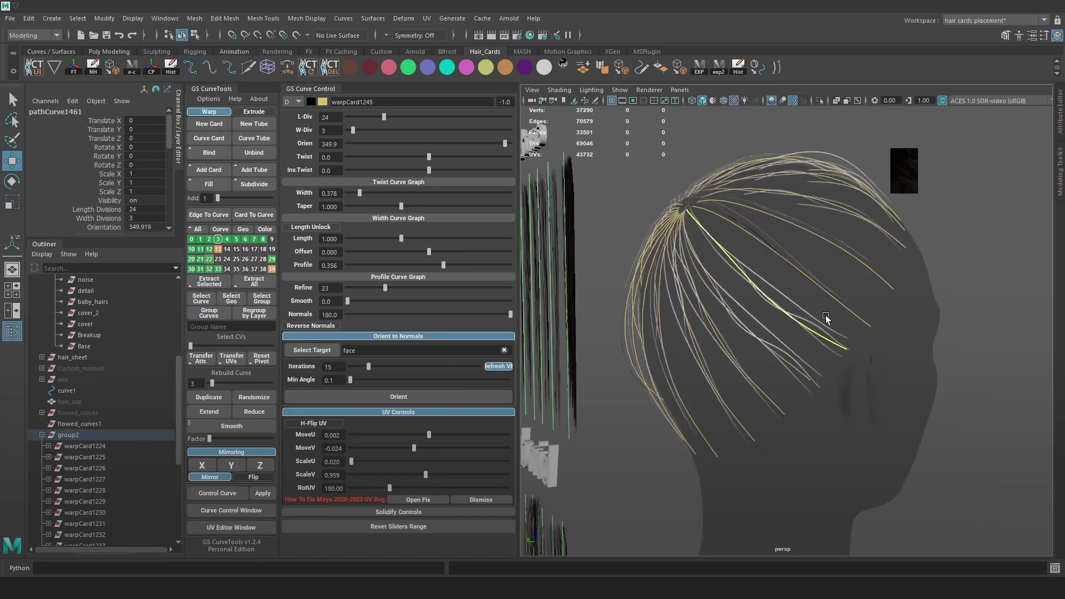
{"action": "key", "text": "alt+2"}
{"action": "left_click_drag", "start_coordinate": [832, 301], "coordinate": [867, 293], "text": "alt"}
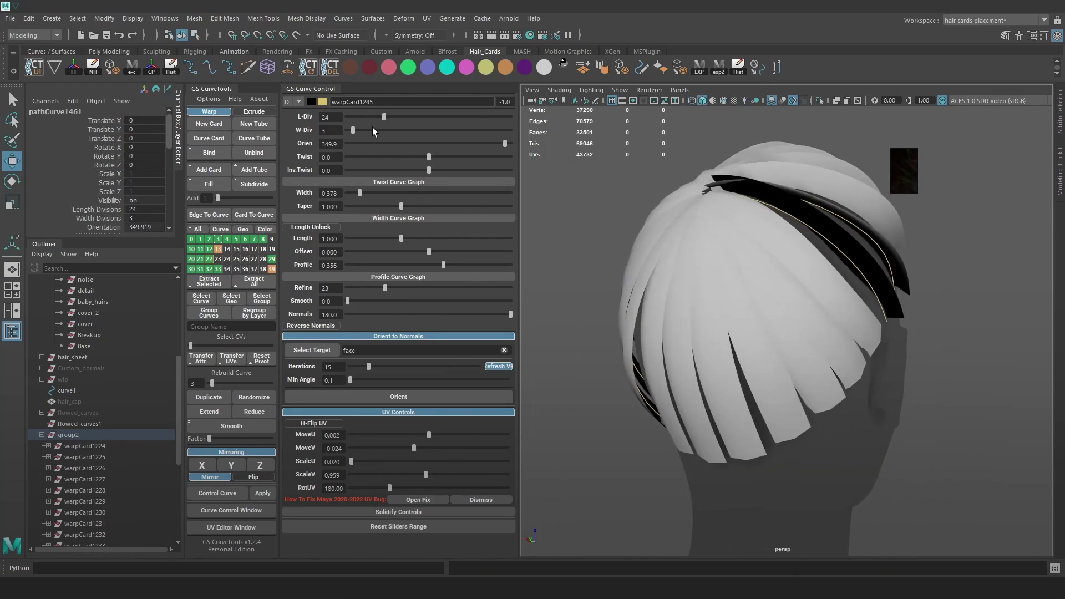
{"action": "left_click_drag", "start_coordinate": [496, 145], "coordinate": [483, 145]}
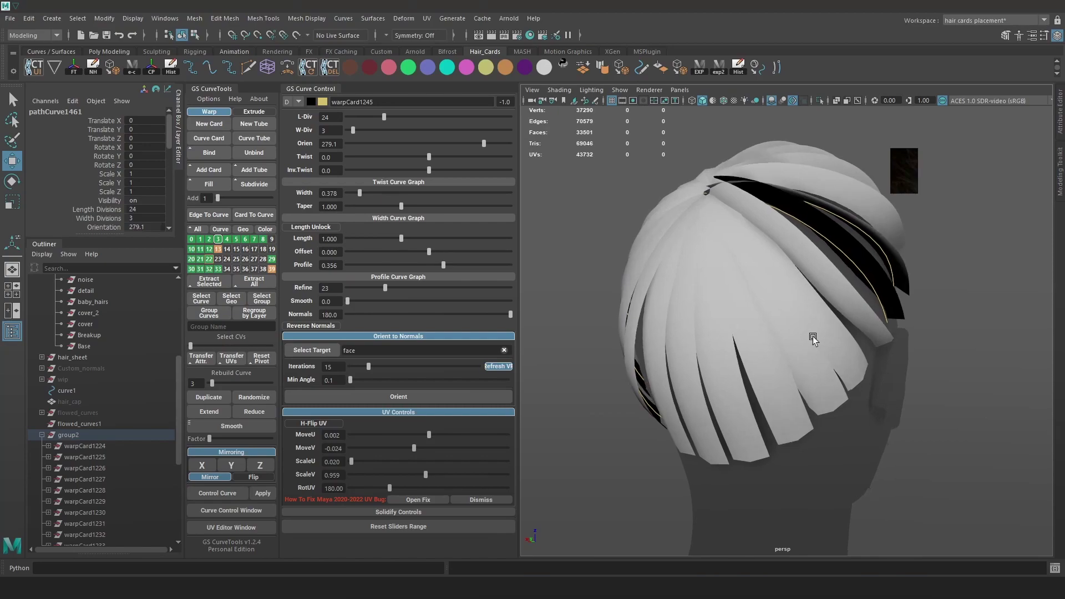
- Rotate the orientation of the side cards including warpCard1238 and of one further card towards the scalp
{"action": "left_click_drag", "start_coordinate": [811, 335], "coordinate": [873, 362], "text": "alt"}
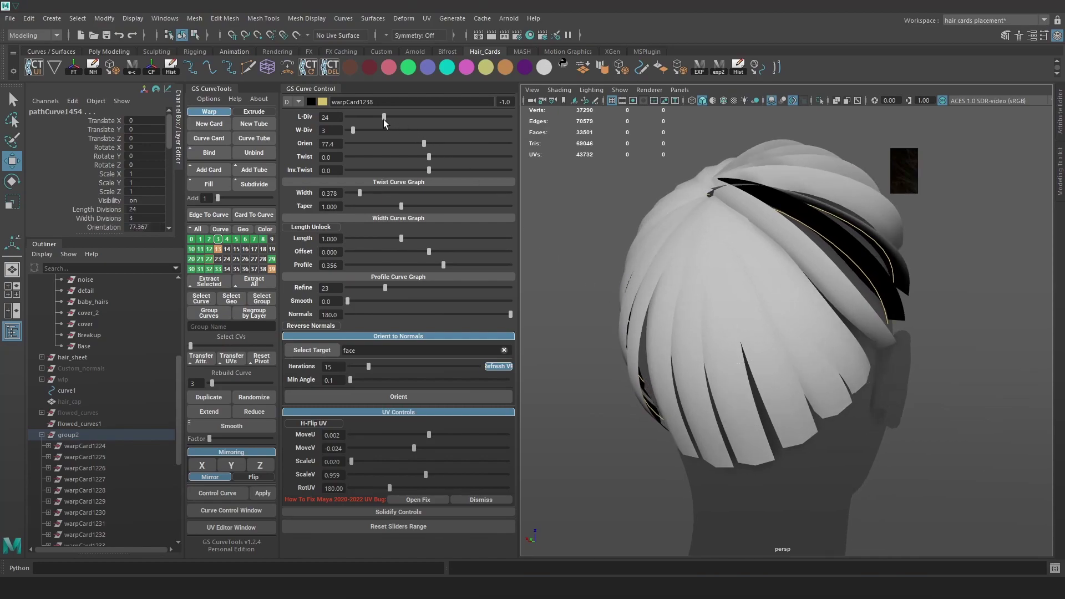
{"action": "left_click_drag", "start_coordinate": [422, 144], "coordinate": [385, 154]}
{"action": "left_click_drag", "start_coordinate": [857, 296], "coordinate": [764, 304], "text": "alt"}
{"action": "left_click", "coordinate": [676, 247]}
{"action": "mouse_move", "coordinate": [483, 144]}
{"action": "left_mouse_down"}
{"action": "mouse_move", "coordinate": [470, 143]}
{"action": "mouse_move", "coordinate": [488, 147]}
{"action": "left_mouse_up"}
- Set the orientation of the selected cards at the back of the head to about 191 and adjust one more card's orientation
{"action": "left_click_drag", "start_coordinate": [623, 211], "coordinate": [825, 251], "text": "alt"}
{"action": "left_click_drag", "start_coordinate": [785, 370], "coordinate": [654, 438]}
{"action": "left_click_drag", "start_coordinate": [465, 143], "coordinate": [456, 143]}
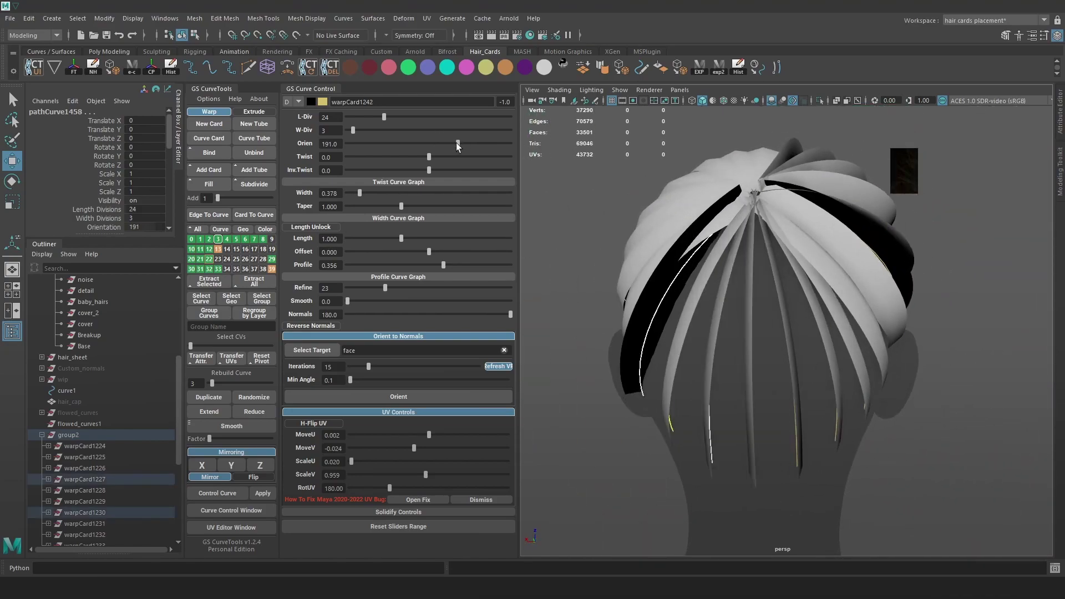
{"action": "left_click_drag", "start_coordinate": [660, 283], "coordinate": [803, 295], "text": "alt"}
{"action": "left_click", "coordinate": [804, 295]}
{"action": "left_click_drag", "start_coordinate": [457, 144], "coordinate": [436, 146]}
- Collapse the hair_sheet group and hide it
{"action": "scroll", "coordinate": [87, 445], "scroll_direction": "down", "scroll_amount": 6}
{"action": "scroll", "coordinate": [81, 344], "scroll_direction": "up", "scroll_amount": 11}
{"action": "left_click", "coordinate": [41, 358]}
{"action": "left_click", "coordinate": [81, 370]}
{"action": "key", "text": "ctrl+h"}
- Set the orientation of the selected cards near the forehead, including warpCard1233, to about -30.1
{"action": "left_click_drag", "start_coordinate": [783, 357], "coordinate": [771, 313], "text": "alt"}
{"action": "key", "text": "4"}
{"action": "left_click", "coordinate": [707, 161]}
{"action": "key", "text": "5"}
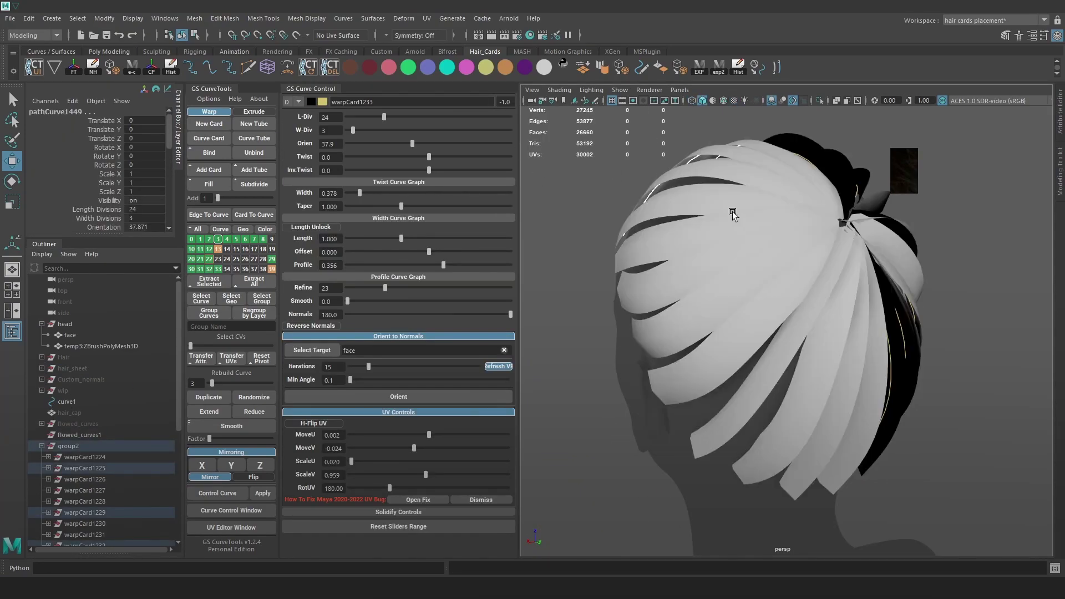
{"action": "left_click_drag", "start_coordinate": [405, 145], "coordinate": [392, 144]}
{"action": "left_click_drag", "start_coordinate": [654, 224], "coordinate": [767, 217], "text": "alt"}
- Rotate the orientation of another group of head cards, and of one single card beside them, towards the scalp
{"action": "left_click_drag", "start_coordinate": [768, 277], "coordinate": [800, 364]}
{"action": "left_click_drag", "start_coordinate": [468, 144], "coordinate": [472, 144]}
{"action": "mouse_move", "coordinate": [831, 250]}
{"action": "left_mouse_down", "text": "alt"}
{"action": "mouse_move", "coordinate": [722, 255]}
{"action": "mouse_move", "coordinate": [832, 262]}
{"action": "left_mouse_up", "text": "alt"}
{"action": "left_click", "coordinate": [837, 277]}
{"action": "left_click_drag", "start_coordinate": [431, 145], "coordinate": [436, 145]}
- Set the orientation of warpCard1228 to about 176.1
{"action": "left_click_drag", "start_coordinate": [799, 272], "coordinate": [931, 279], "text": "alt"}
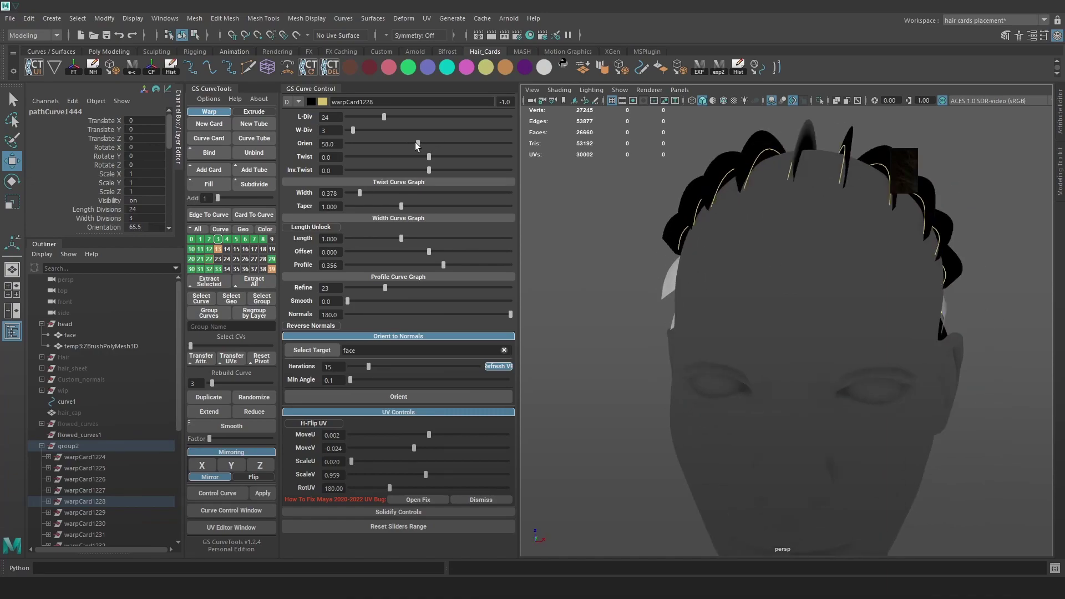
{"action": "left_click_drag", "start_coordinate": [444, 146], "coordinate": [453, 145]}
{"action": "left_click_drag", "start_coordinate": [766, 249], "coordinate": [611, 252], "text": "alt"}
{"action": "right_click_drag", "start_coordinate": [843, 250], "coordinate": [791, 247], "text": "alt"}
{"action": "middle_click_drag", "start_coordinate": [791, 247], "coordinate": [741, 246], "text": "alt"}
- Save the scene as Hair_21.ma and check the cards from the side
{"action": "left_click_drag", "start_coordinate": [837, 252], "coordinate": [728, 250], "text": "alt"}
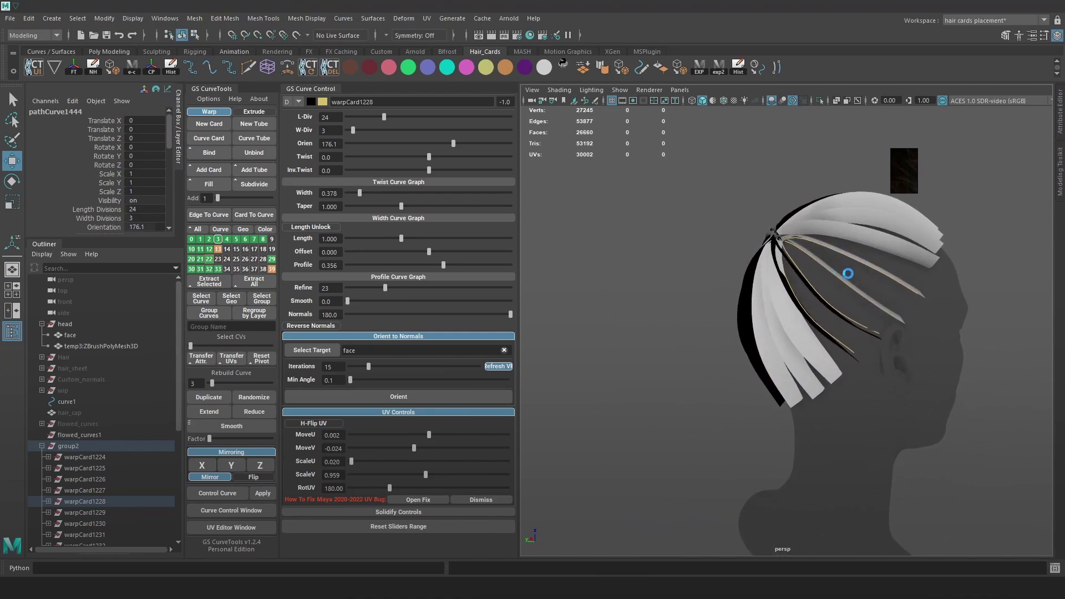
{"action": "key", "text": "6"}
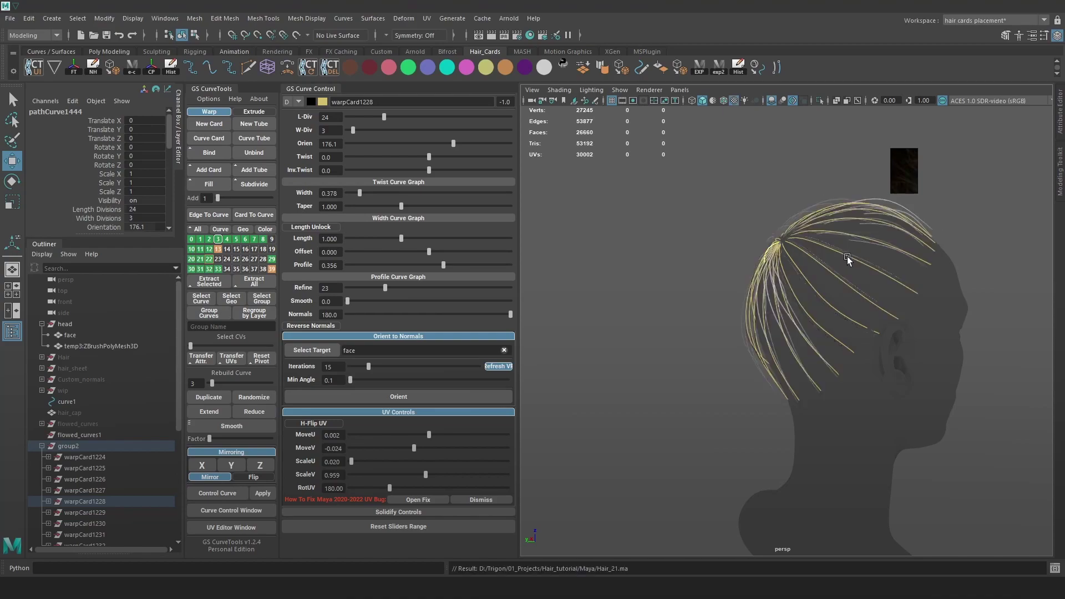
{"action": "left_click_drag", "start_coordinate": [851, 266], "coordinate": [709, 240], "text": "alt"}
{"action": "left_click_drag", "start_coordinate": [806, 247], "coordinate": [821, 279], "text": "alt"}
{"action": "scroll", "coordinate": [731, 364], "scroll_direction": "down", "scroll_amount": 2}
- Select all the card curves on the head and set their width divisions to 2
{"action": "key", "text": "4"}
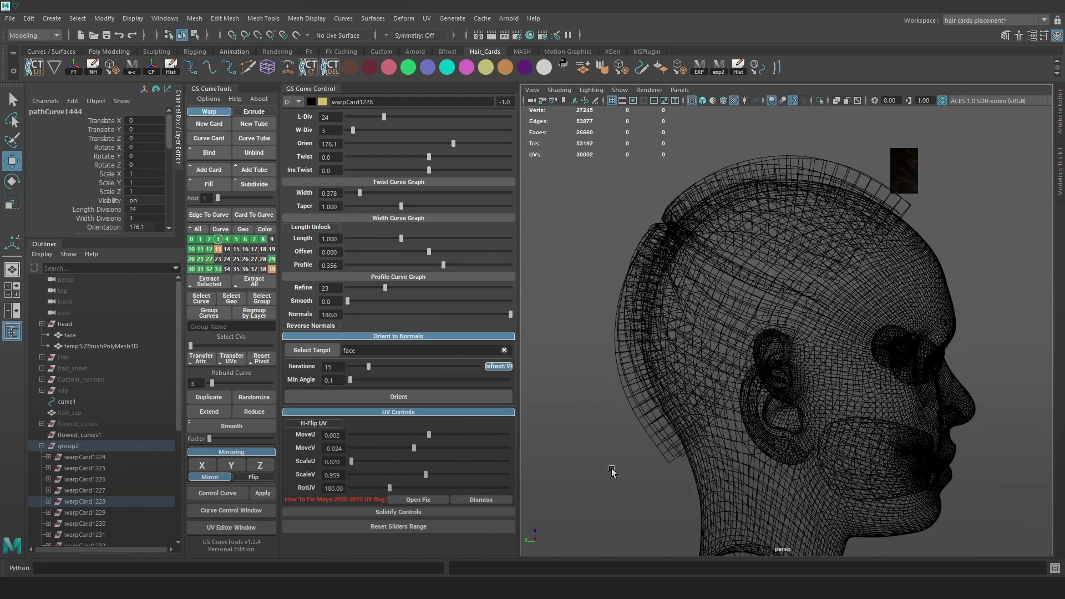
{"action": "left_click", "coordinate": [907, 138]}
{"action": "left_click_drag", "start_coordinate": [598, 485], "coordinate": [919, 82]}
{"action": "key", "text": "5"}
{"action": "scroll", "coordinate": [801, 267], "scroll_direction": "up", "scroll_amount": 5}
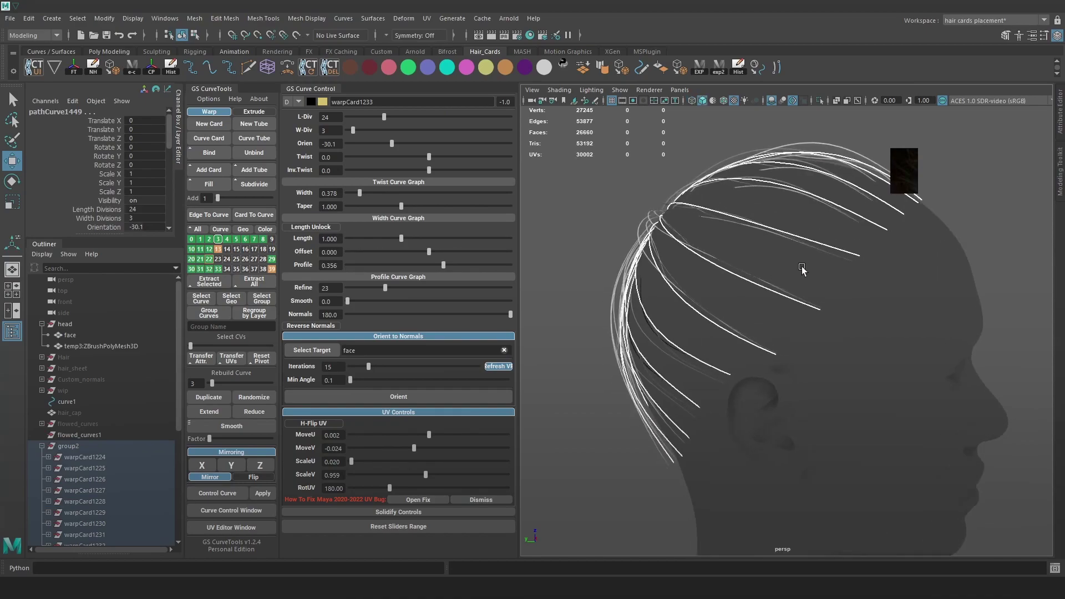
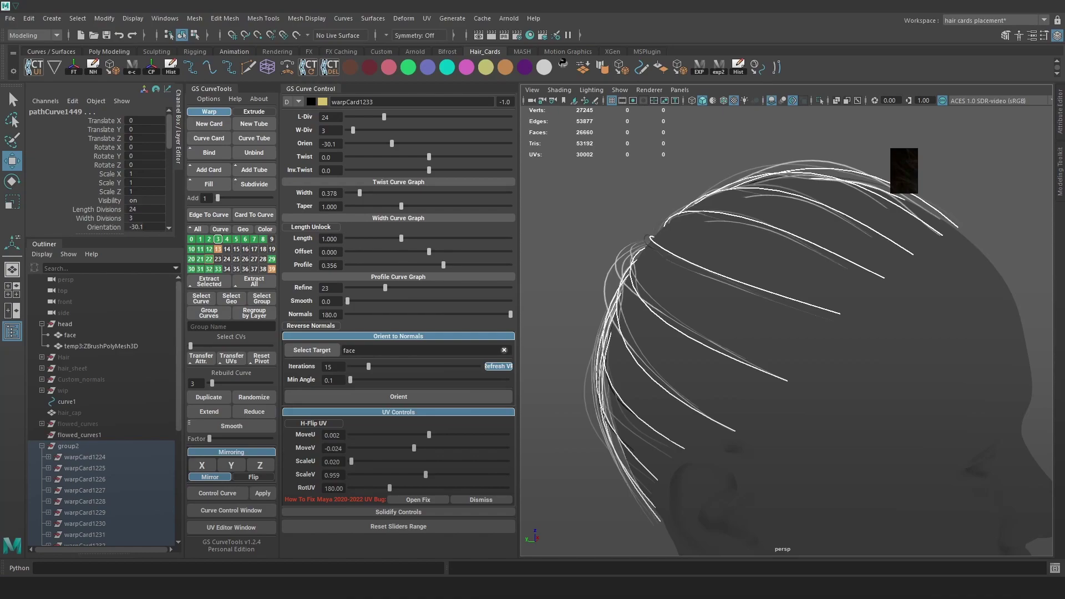
{"action": "scroll", "coordinate": [901, 312], "scroll_direction": "up", "scroll_amount": 1}
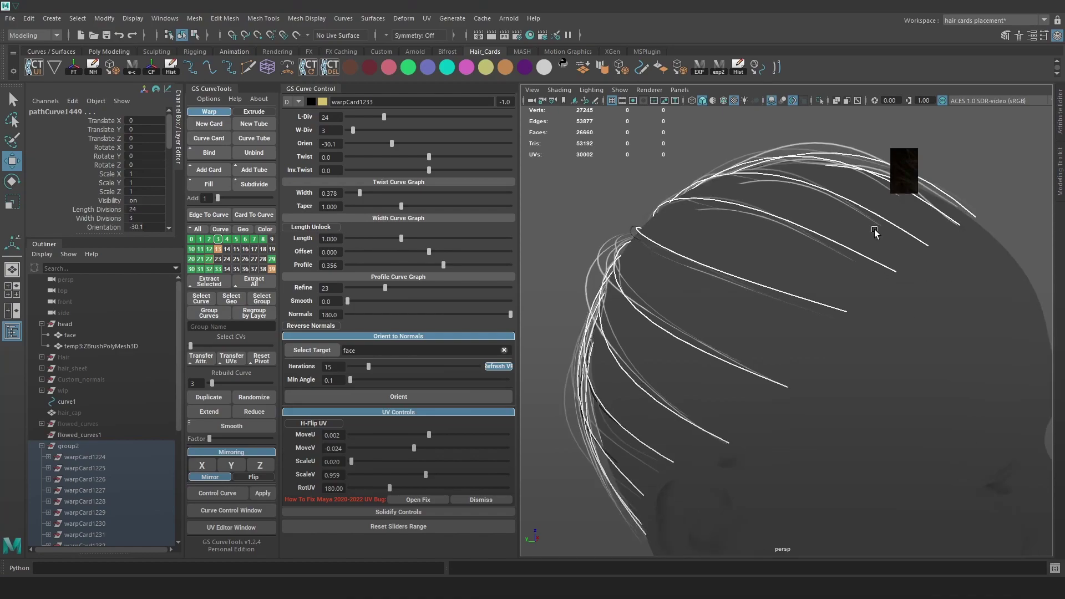
{"action": "key", "text": "5"}
{"action": "mouse_move", "coordinate": [844, 255]}
{"action": "left_mouse_down", "text": "alt"}
{"action": "mouse_move", "coordinate": [874, 230]}
{"action": "mouse_move", "coordinate": [743, 227]}
{"action": "mouse_move", "coordinate": [829, 239]}
{"action": "left_mouse_up", "text": "alt"}
{"action": "key", "text": "4"}
{"action": "key", "text": "5"}
{"action": "left_click_drag", "start_coordinate": [353, 129], "coordinate": [346, 134]}
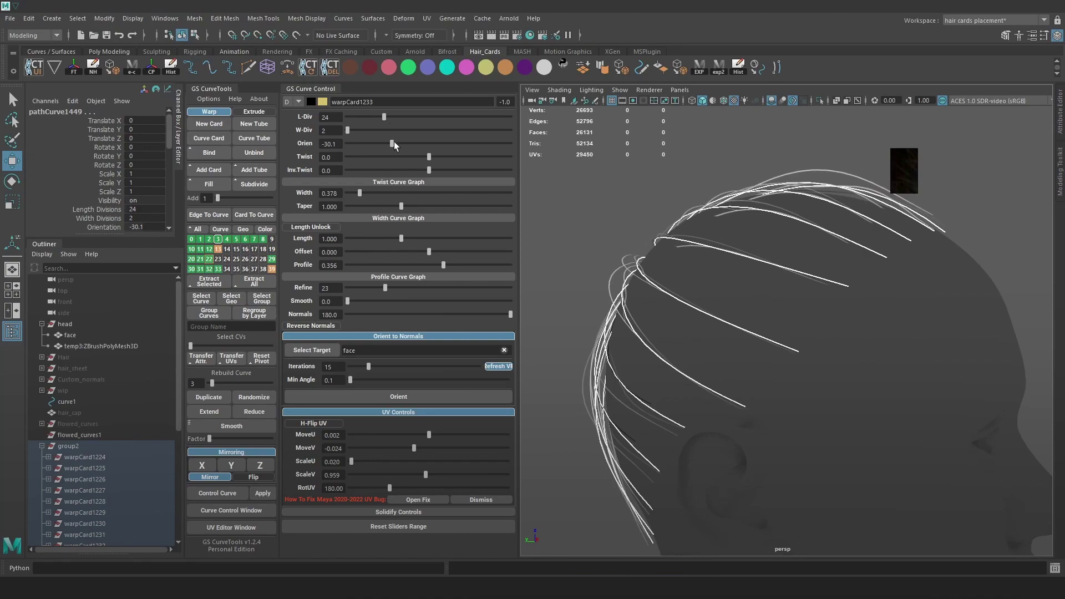
- Widen the selected head cards to a width of 0.515 and check them around the head
{"action": "left_click_drag", "start_coordinate": [360, 195], "coordinate": [364, 194]}
{"action": "left_click_drag", "start_coordinate": [712, 260], "coordinate": [748, 252], "text": "alt"}
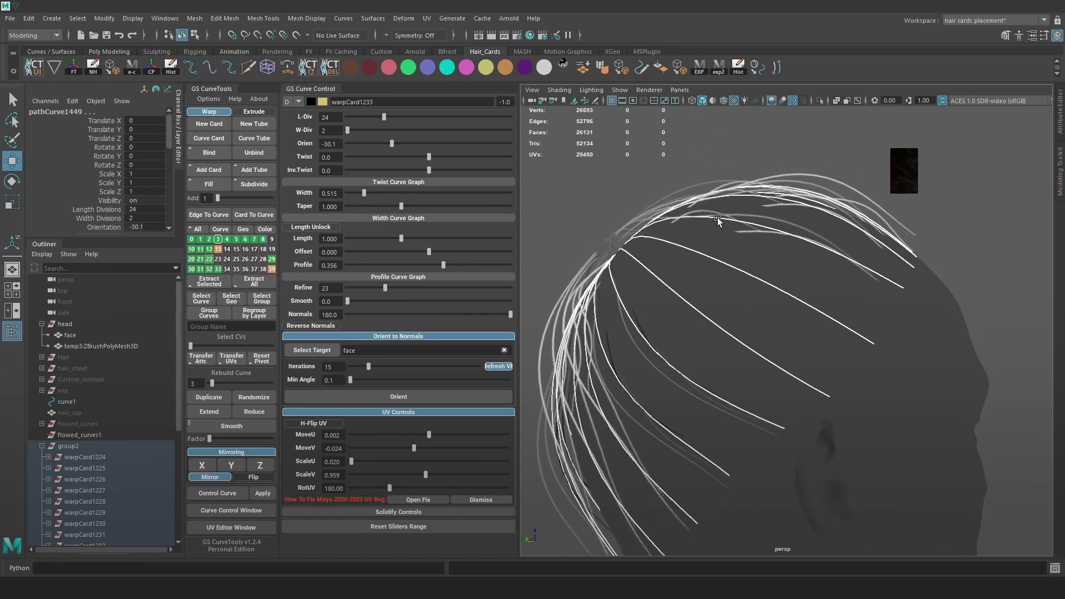
{"action": "left_click_drag", "start_coordinate": [746, 233], "coordinate": [888, 224], "text": "alt"}
{"action": "left_click_drag", "start_coordinate": [805, 225], "coordinate": [954, 257], "text": "alt"}
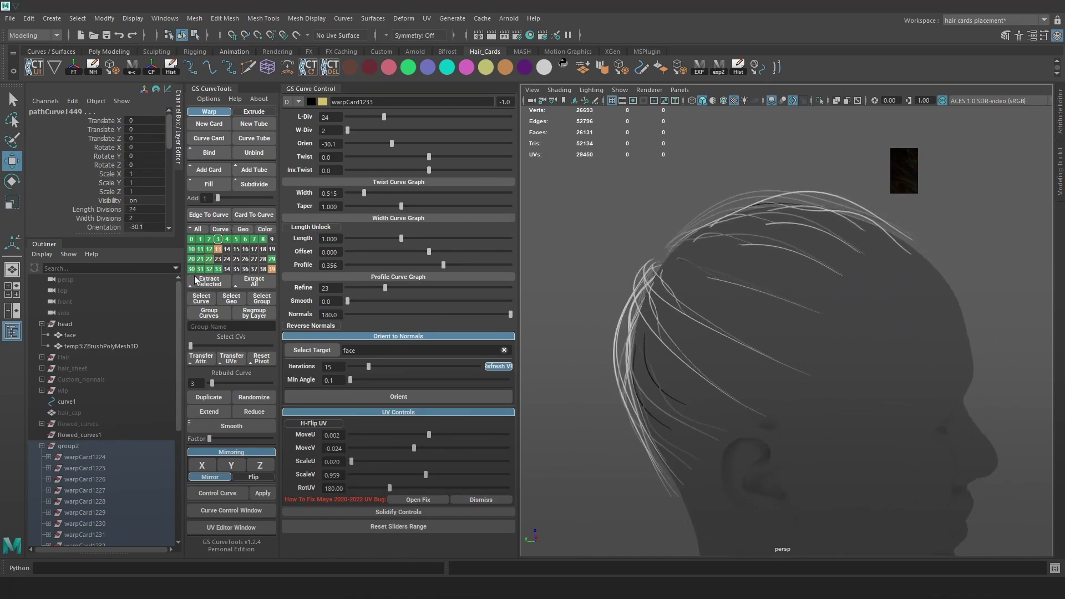
- Rename group2, which holds the new warp cards, as _13_fly
{"action": "double_click", "coordinate": [65, 443]}
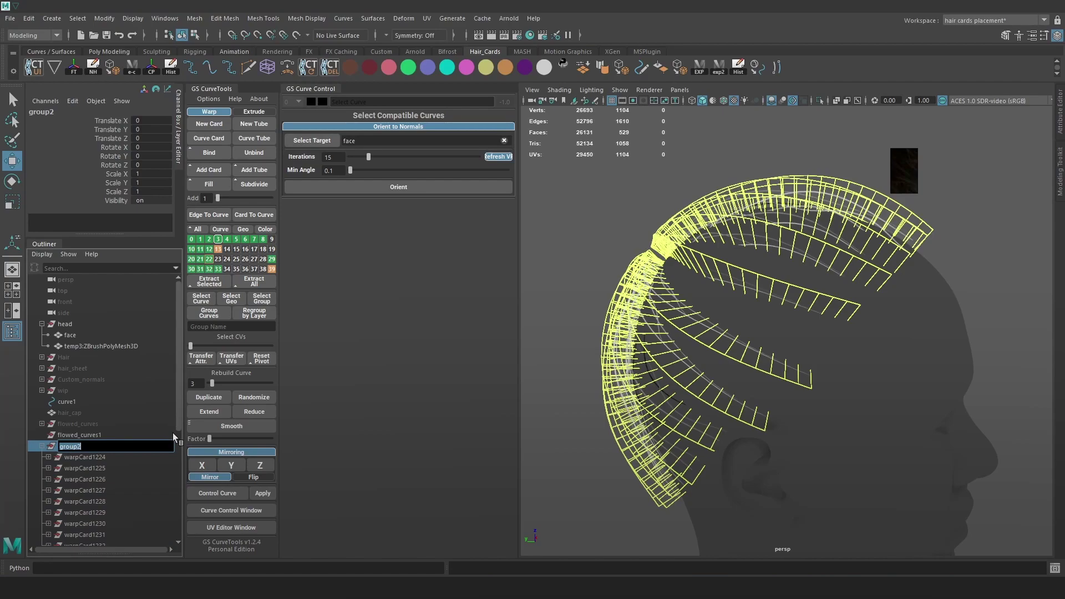
{"action": "type", "text": "fly"}
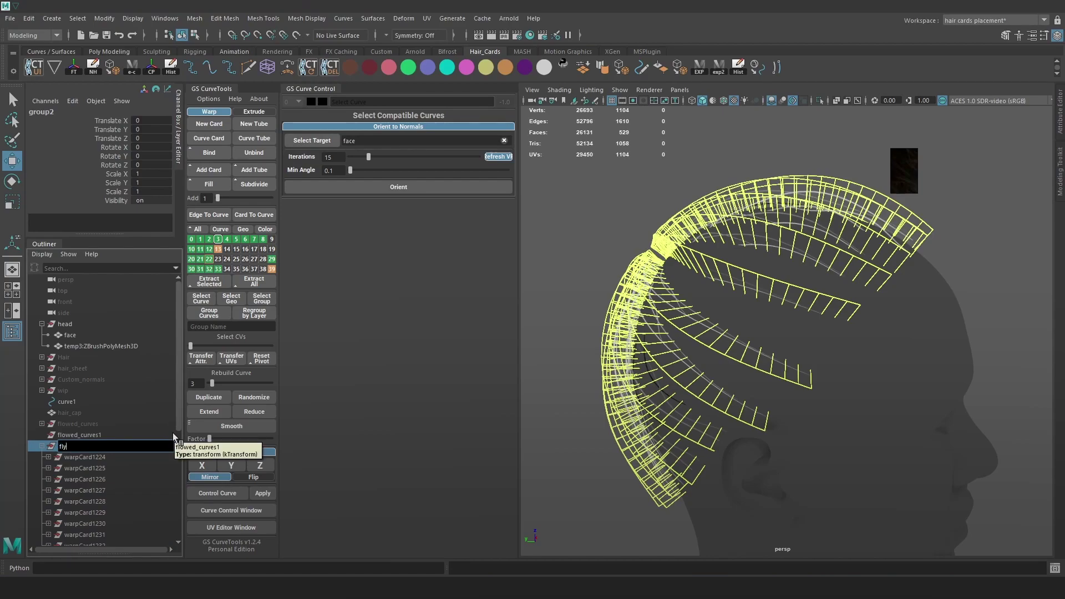
{"action": "type", "text": "_13_"}
{"action": "key", "text": "Return"}
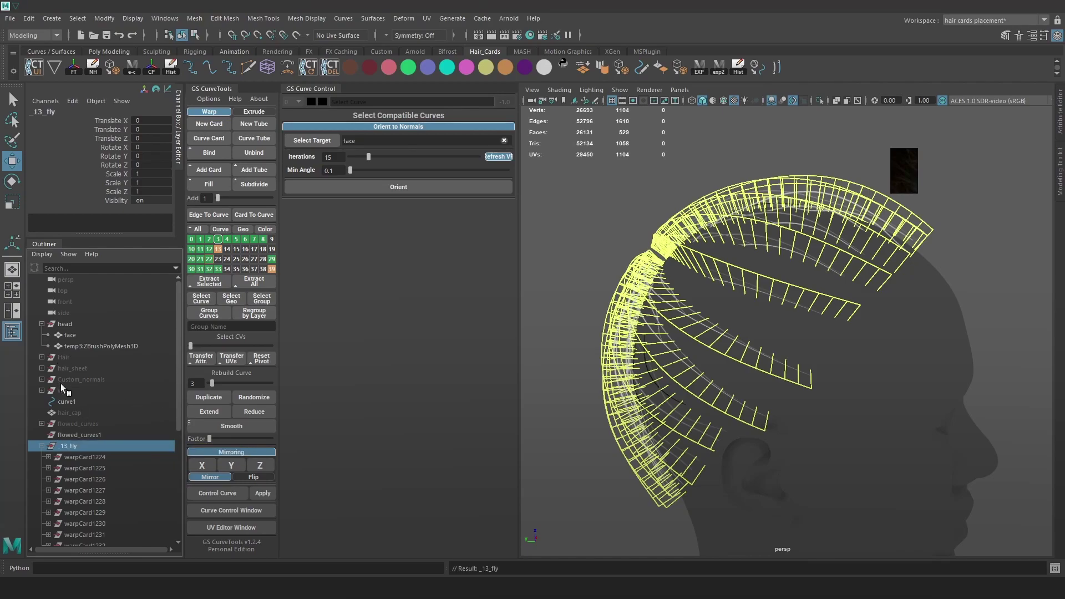
- Expand the Hair group and unhide it to show the existing hair together with the new cards
{"action": "left_click", "coordinate": [41, 357]}
{"action": "left_click", "coordinate": [69, 358]}
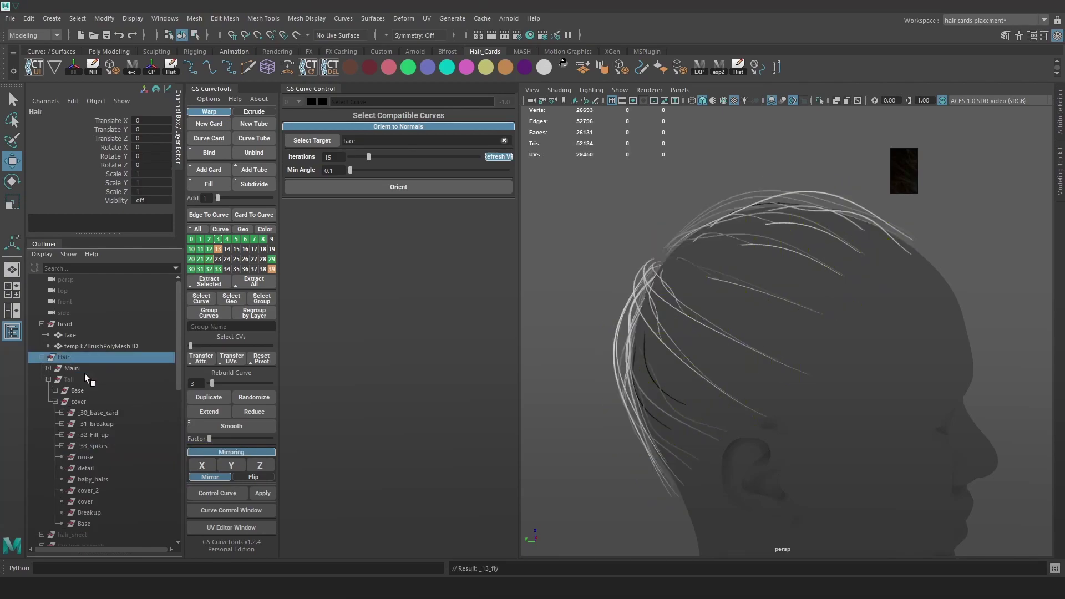
{"action": "key", "text": "shift+h"}
{"action": "left_click", "coordinate": [608, 238]}
{"action": "mouse_move", "coordinate": [608, 249]}
{"action": "left_mouse_down", "text": "alt"}
{"action": "mouse_move", "coordinate": [554, 242]}
{"action": "mouse_move", "coordinate": [810, 235]}
{"action": "mouse_move", "coordinate": [917, 245]}
{"action": "mouse_move", "coordinate": [963, 264]}
{"action": "mouse_move", "coordinate": [918, 280]}
{"action": "mouse_move", "coordinate": [1010, 283]}
{"action": "mouse_move", "coordinate": [883, 245]}
{"action": "mouse_move", "coordinate": [930, 259]}
{"action": "mouse_move", "coordinate": [850, 252]}
{"action": "left_mouse_up", "text": "alt"}
- Reshape the warpCard1241 curve over the top of the head by moving its control vertices
{"action": "key", "text": "4"}
{"action": "left_click", "coordinate": [813, 244]}
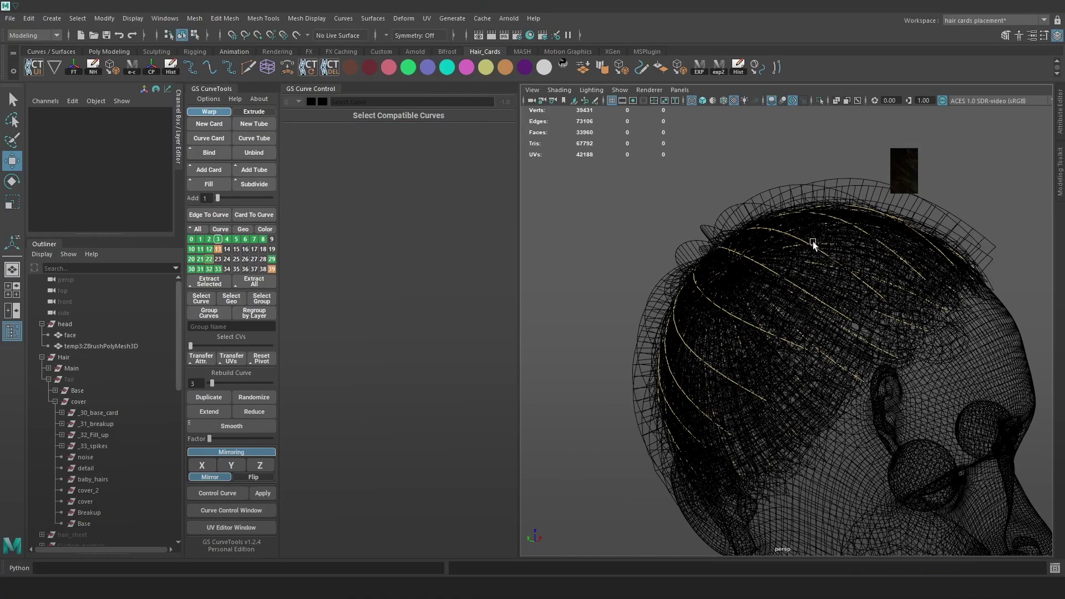
{"action": "key", "text": "6"}
{"action": "left_click", "coordinate": [811, 245]}
{"action": "left_click_drag", "start_coordinate": [819, 225], "coordinate": [790, 159], "text": "alt"}
{"action": "right_click_drag", "start_coordinate": [789, 143], "coordinate": [746, 142]}
{"action": "left_click_drag", "start_coordinate": [761, 192], "coordinate": [710, 221]}
{"action": "left_click_drag", "start_coordinate": [709, 221], "coordinate": [761, 261]}
{"action": "left_click", "coordinate": [864, 245]}
{"action": "key", "text": "F9"}
{"action": "left_click_drag", "start_coordinate": [695, 226], "coordinate": [659, 216]}
{"action": "left_click_drag", "start_coordinate": [659, 216], "coordinate": [684, 213], "text": "alt"}
{"action": "mouse_move", "coordinate": [684, 213]}
{"action": "left_mouse_down", "text": "alt"}
{"action": "mouse_move", "coordinate": [800, 206]}
{"action": "mouse_move", "coordinate": [924, 270]}
{"action": "mouse_move", "coordinate": [806, 271]}
{"action": "left_mouse_up", "text": "alt"}
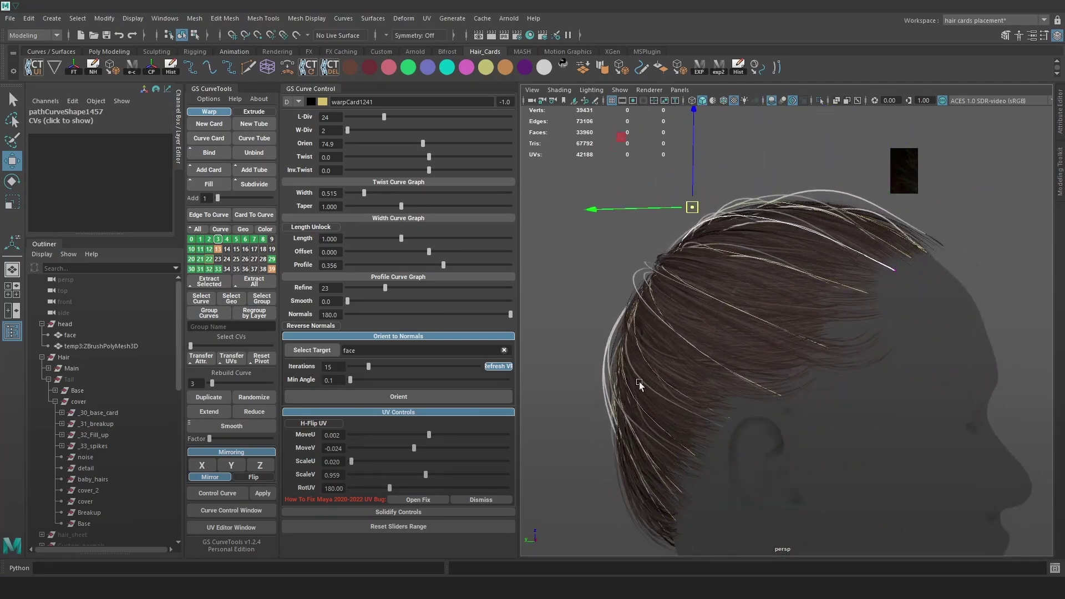
- Reshape the outlying card curves at the back of the head, including warpCard1238, by moving their control vertices
{"action": "key", "text": "4"}
{"action": "key", "text": "F8"}
{"action": "left_click", "coordinate": [623, 377]}
{"action": "key", "text": "F9"}
{"action": "left_click_drag", "start_coordinate": [601, 420], "coordinate": [631, 404]}
{"action": "key", "text": "6"}
{"action": "mouse_move", "coordinate": [620, 414]}
{"action": "left_mouse_down"}
{"action": "mouse_move", "coordinate": [621, 440]}
{"action": "mouse_move", "coordinate": [699, 383]}
{"action": "mouse_move", "coordinate": [643, 410]}
{"action": "mouse_move", "coordinate": [653, 433]}
{"action": "left_mouse_up"}
{"action": "key", "text": "4"}
{"action": "key", "text": "F8"}
{"action": "left_click", "coordinate": [657, 341]}
{"action": "key", "text": "F9"}
{"action": "key", "text": "6"}
{"action": "key", "text": "F8"}
{"action": "right_click_drag", "start_coordinate": [699, 202], "coordinate": [644, 232], "text": "alt"}
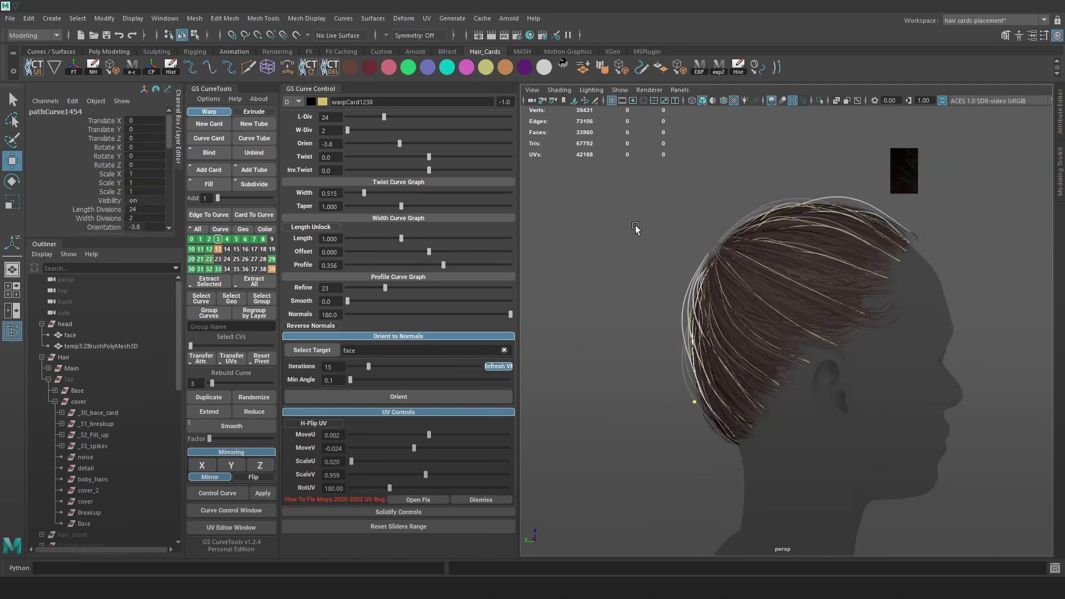
- Select all the fly card curves around the head and set their twist to 39.5
{"action": "left_click", "coordinate": [660, 235]}
{"action": "left_click_drag", "start_coordinate": [653, 212], "coordinate": [808, 308]}
{"action": "left_click_drag", "start_coordinate": [726, 277], "coordinate": [796, 304], "text": "alt"}
{"action": "right_click_drag", "start_coordinate": [799, 306], "coordinate": [840, 329], "text": "alt"}
{"action": "left_click_drag", "start_coordinate": [847, 328], "coordinate": [839, 324], "text": "alt"}
{"action": "right_click_drag", "start_coordinate": [819, 337], "coordinate": [829, 342], "text": "alt"}
{"action": "middle_click_drag", "start_coordinate": [830, 343], "coordinate": [821, 381], "text": "alt"}
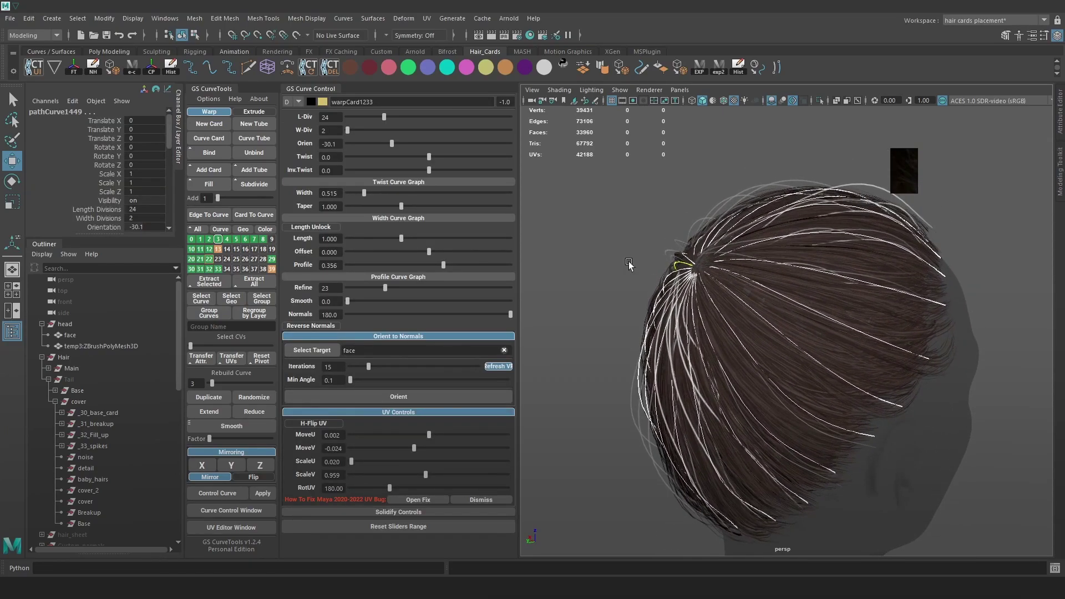
{"action": "left_click", "coordinate": [602, 185]}
{"action": "left_click_drag", "start_coordinate": [603, 184], "coordinate": [777, 333]}
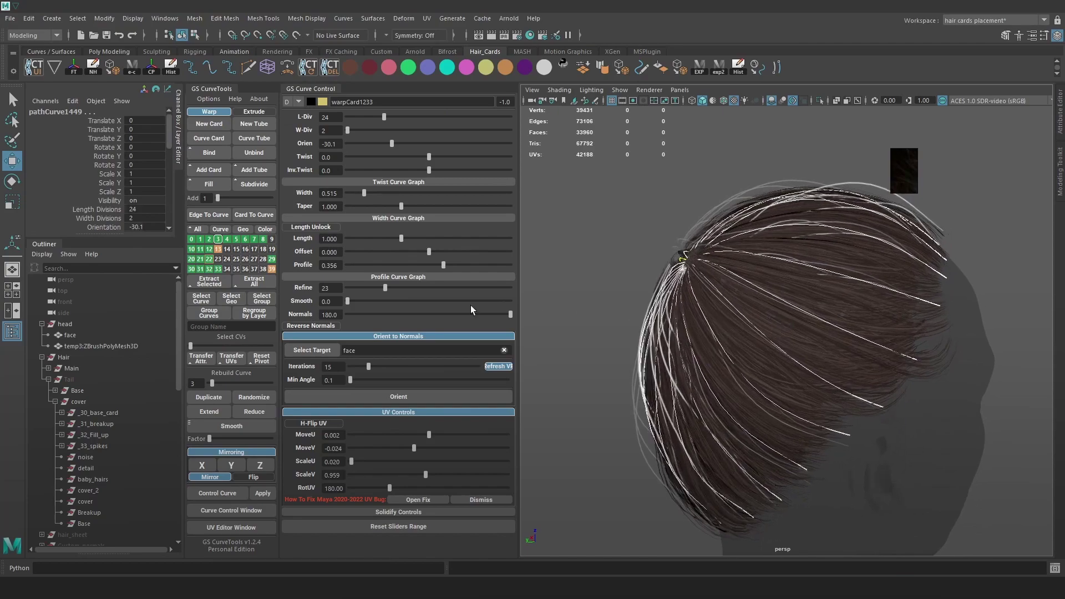
{"action": "mouse_move", "coordinate": [426, 159]}
{"action": "left_mouse_down"}
{"action": "mouse_move", "coordinate": [371, 158]}
{"action": "mouse_move", "coordinate": [445, 161]}
{"action": "left_mouse_up"}
{"action": "left_click_drag", "start_coordinate": [710, 267], "coordinate": [560, 237], "text": "alt"}
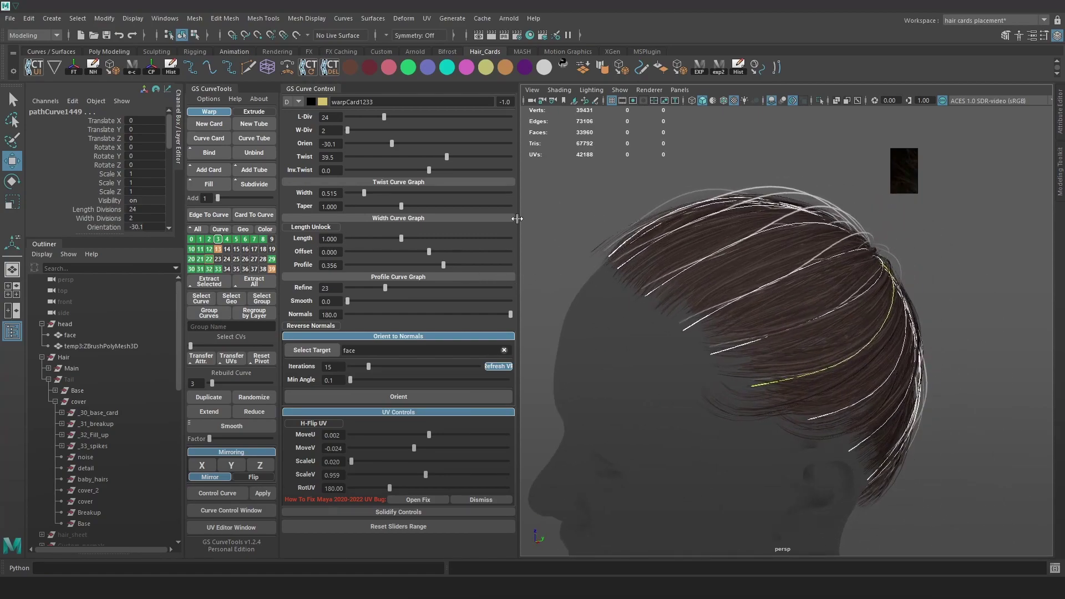
- Try a width division of 3 on the selected cards and look at them around the head
{"action": "left_click", "coordinate": [351, 130]}
{"action": "left_click_drag", "start_coordinate": [346, 131], "coordinate": [348, 131]}
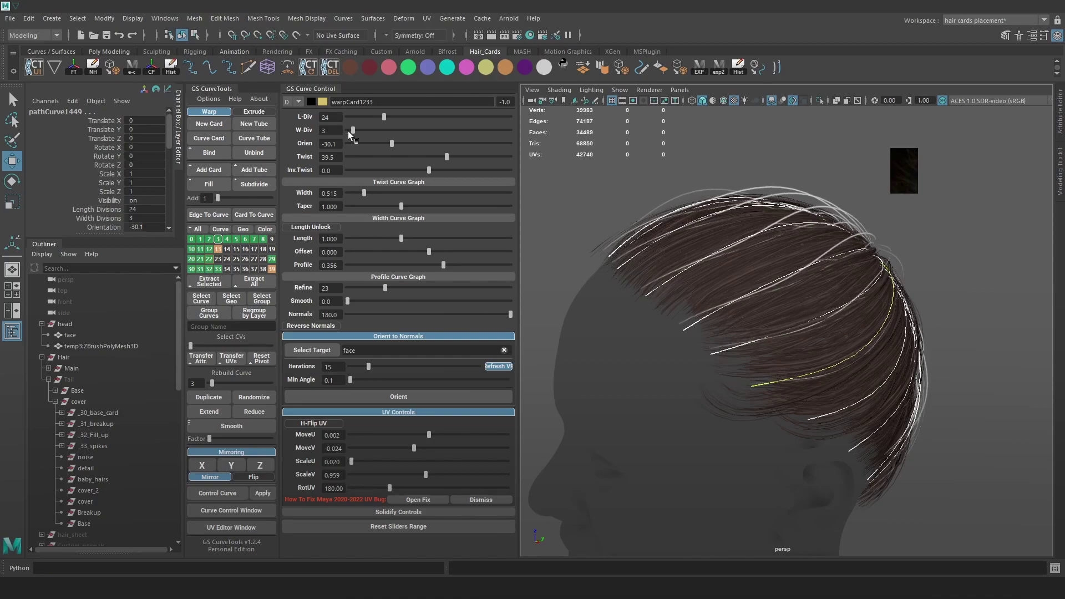
{"action": "left_click_drag", "start_coordinate": [731, 239], "coordinate": [596, 254], "text": "alt"}
{"action": "left_click", "coordinate": [649, 210]}
{"action": "left_click_drag", "start_coordinate": [649, 211], "coordinate": [571, 240], "text": "alt"}
- Select the warpCard1241 curve in wireframe display and reposition a control vertex over the top of the head
{"action": "key", "text": "4"}
{"action": "left_click", "coordinate": [686, 238]}
{"action": "key", "text": "5"}
{"action": "key", "text": "6"}
{"action": "mouse_move", "coordinate": [682, 195]}
{"action": "left_mouse_down", "text": "alt"}
{"action": "mouse_move", "coordinate": [775, 203]}
{"action": "mouse_move", "coordinate": [851, 190]}
{"action": "left_mouse_up", "text": "alt"}
{"action": "right_click_drag", "start_coordinate": [851, 190], "coordinate": [826, 194]}
{"action": "left_click_drag", "start_coordinate": [825, 220], "coordinate": [814, 246]}
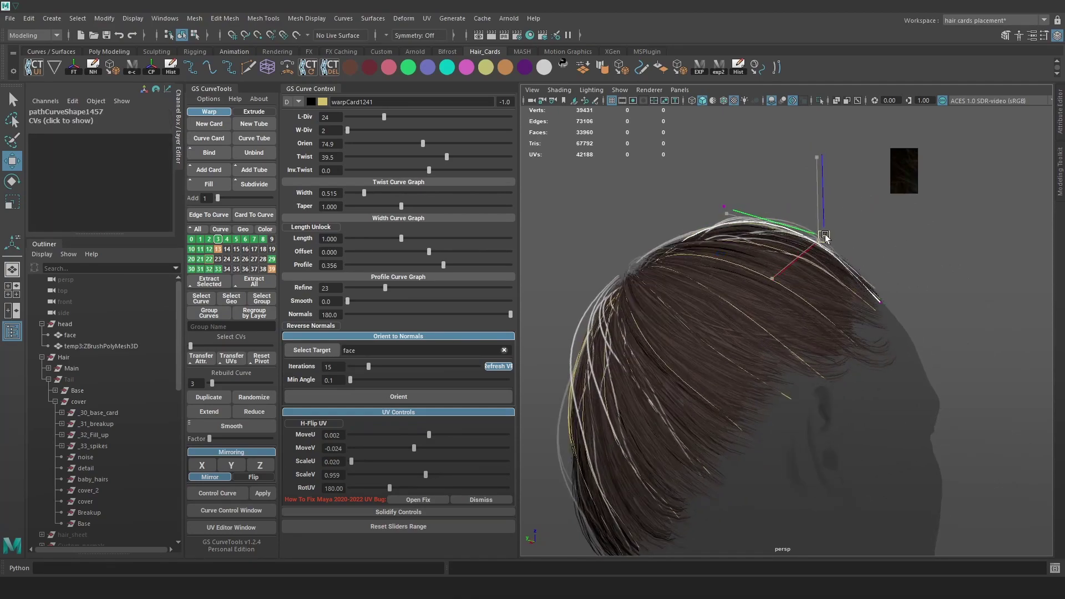
{"action": "left_click", "coordinate": [860, 282]}
- Adjust a control vertex of a card curve on the other side of the head
{"action": "left_click_drag", "start_coordinate": [860, 282], "coordinate": [615, 220], "text": "alt"}
{"action": "right_click_drag", "start_coordinate": [615, 220], "coordinate": [591, 222]}
{"action": "mouse_move", "coordinate": [668, 298]}
{"action": "left_mouse_down"}
{"action": "mouse_move", "coordinate": [642, 291]}
{"action": "mouse_move", "coordinate": [657, 302]}
{"action": "left_mouse_up"}
{"action": "left_click", "coordinate": [790, 254]}
{"action": "left_click", "coordinate": [647, 320]}
{"action": "left_click", "coordinate": [689, 208]}
- Move the _13_fly group into the Main group under Hair, directly below _12_fill_up
{"action": "left_click_drag", "start_coordinate": [689, 208], "coordinate": [363, 288], "text": "alt"}
{"action": "scroll", "coordinate": [62, 384], "scroll_direction": "down", "scroll_amount": 8}
{"action": "left_click", "coordinate": [42, 347]}
{"action": "left_click", "coordinate": [79, 509]}
{"action": "middle_click_drag", "start_coordinate": [88, 510], "coordinate": [81, 298]}
{"action": "left_click", "coordinate": [48, 324]}
{"action": "left_click", "coordinate": [48, 379]}
{"action": "middle_click_drag", "start_coordinate": [77, 373], "coordinate": [106, 540]}
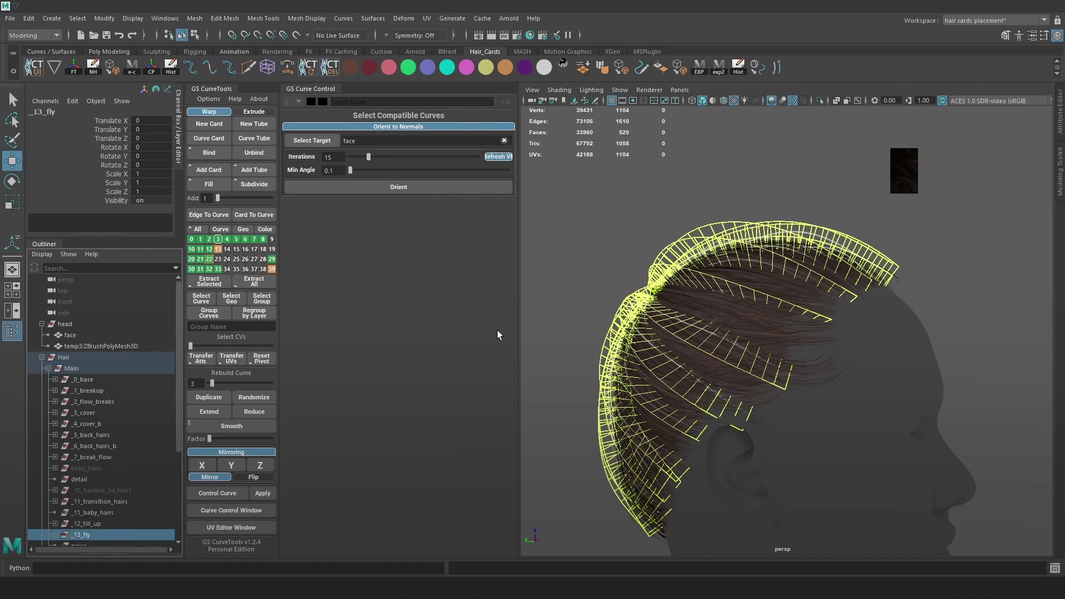
- Reshape two more card curves over the crown by moving their control vertices
{"action": "left_click", "coordinate": [719, 211]}
{"action": "left_click_drag", "start_coordinate": [719, 211], "coordinate": [649, 231], "text": "alt"}
{"action": "left_click_drag", "start_coordinate": [730, 123], "coordinate": [869, 296], "text": "alt"}
{"action": "left_click", "coordinate": [880, 273]}
{"action": "left_click_drag", "start_coordinate": [820, 233], "coordinate": [794, 239]}
{"action": "left_click_drag", "start_coordinate": [863, 239], "coordinate": [605, 243], "text": "alt"}
{"action": "key", "text": "F8"}
{"action": "left_click", "coordinate": [868, 220]}
{"action": "key", "text": "F9"}
{"action": "left_click_drag", "start_coordinate": [799, 223], "coordinate": [730, 246]}
{"action": "left_click_drag", "start_coordinate": [732, 241], "coordinate": [726, 240]}
{"action": "left_click_drag", "start_coordinate": [798, 206], "coordinate": [837, 191], "text": "alt"}
- Switch to Marmoset Toolbag and examine the ponytail hair from the back, front and side
{"action": "left_click", "coordinate": [837, 191]}
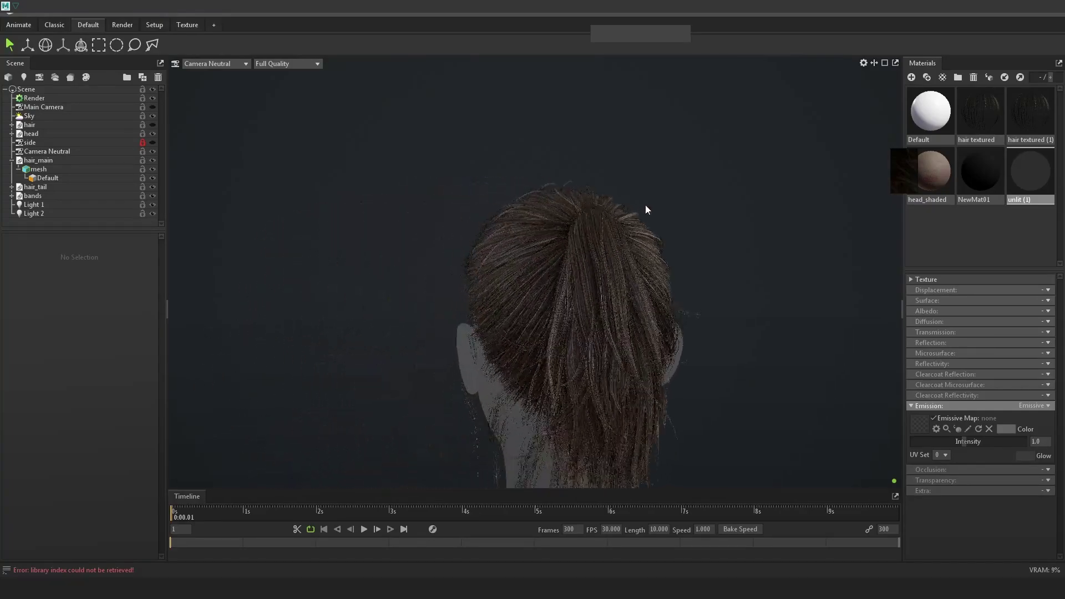
{"action": "left_click_drag", "start_coordinate": [730, 212], "coordinate": [822, 235]}
{"action": "left_click_drag", "start_coordinate": [688, 244], "coordinate": [739, 274]}
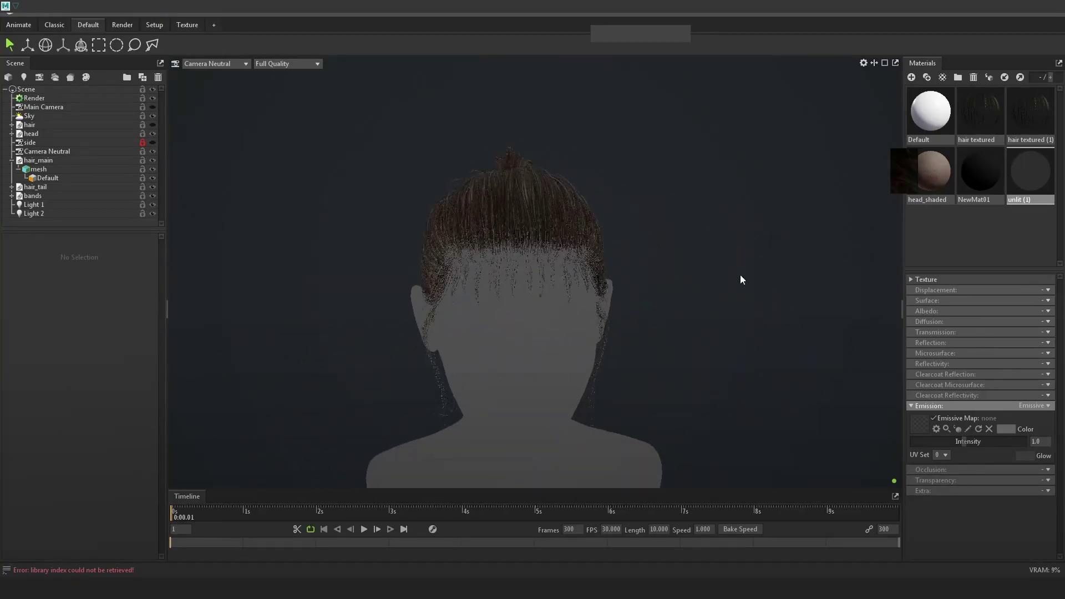
{"action": "middle_click_drag", "start_coordinate": [464, 180], "coordinate": [575, 228]}
{"action": "right_click_drag", "start_coordinate": [574, 229], "coordinate": [693, 294]}
{"action": "left_click_drag", "start_coordinate": [694, 299], "coordinate": [728, 270]}
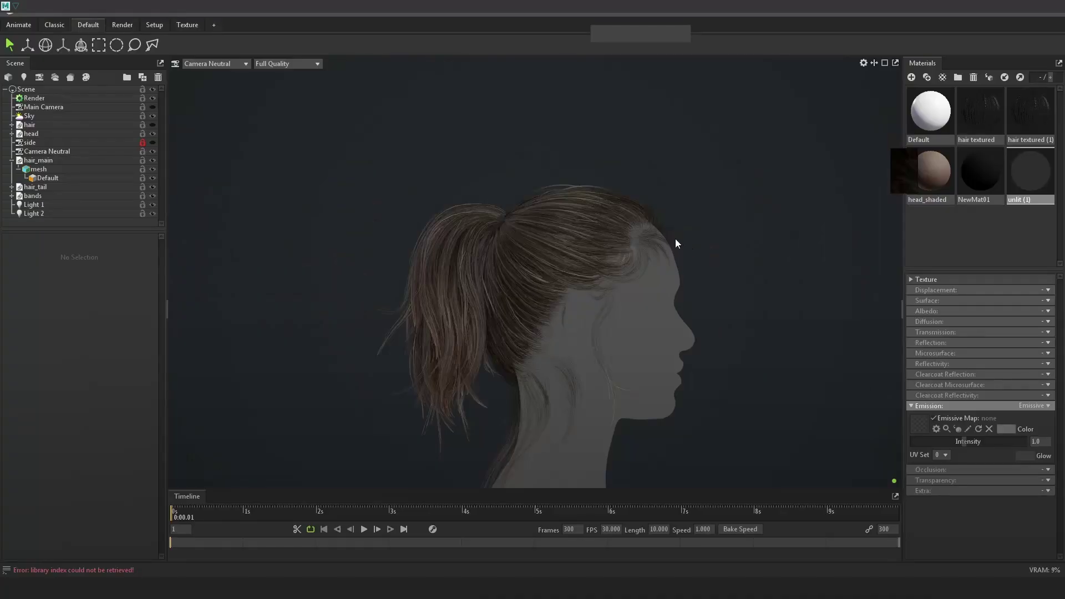
{"action": "left_click_drag", "start_coordinate": [676, 243], "coordinate": [901, 417]}
- Return to Maya, select all the _13_fly card curves and set their length divisions to 16
{"action": "key", "text": "alt+Tab"}
{"action": "left_click", "coordinate": [725, 281]}
{"action": "left_click_drag", "start_coordinate": [724, 284], "coordinate": [748, 270], "text": "alt"}
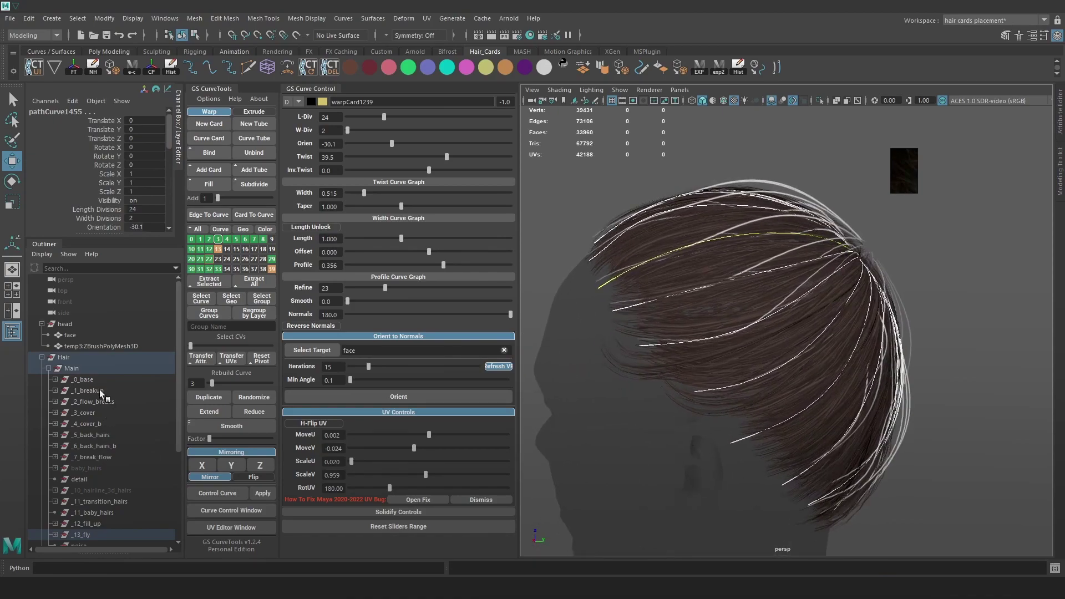
{"action": "left_click", "coordinate": [106, 531]}
{"action": "right_click_drag", "start_coordinate": [680, 277], "coordinate": [658, 204], "text": "alt"}
{"action": "left_click_drag", "start_coordinate": [689, 174], "coordinate": [1008, 476], "text": "alt"}
{"action": "left_click", "coordinate": [738, 178]}
{"action": "left_click", "coordinate": [738, 222]}
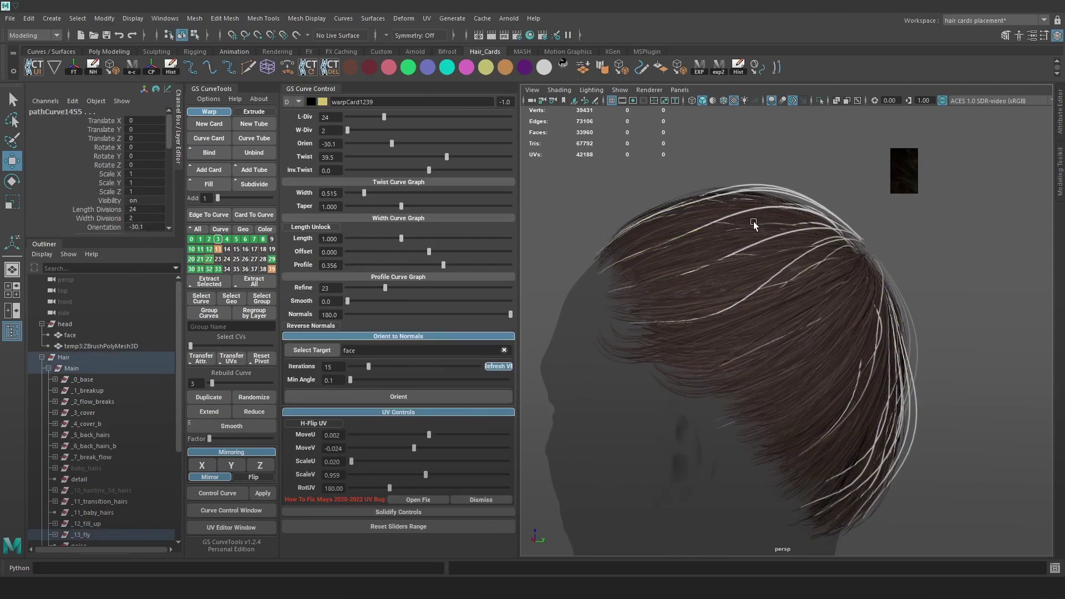
{"action": "scroll", "coordinate": [654, 202], "scroll_direction": "up", "scroll_amount": 2}
{"action": "left_click_drag", "start_coordinate": [383, 117], "coordinate": [371, 121]}
{"action": "mouse_move", "coordinate": [696, 244]}
{"action": "left_mouse_down", "text": "alt"}
{"action": "mouse_move", "coordinate": [737, 250]}
{"action": "mouse_move", "coordinate": [700, 255]}
{"action": "left_mouse_up", "text": "alt"}
{"action": "scroll", "coordinate": [699, 255], "scroll_direction": "down", "scroll_amount": 5}
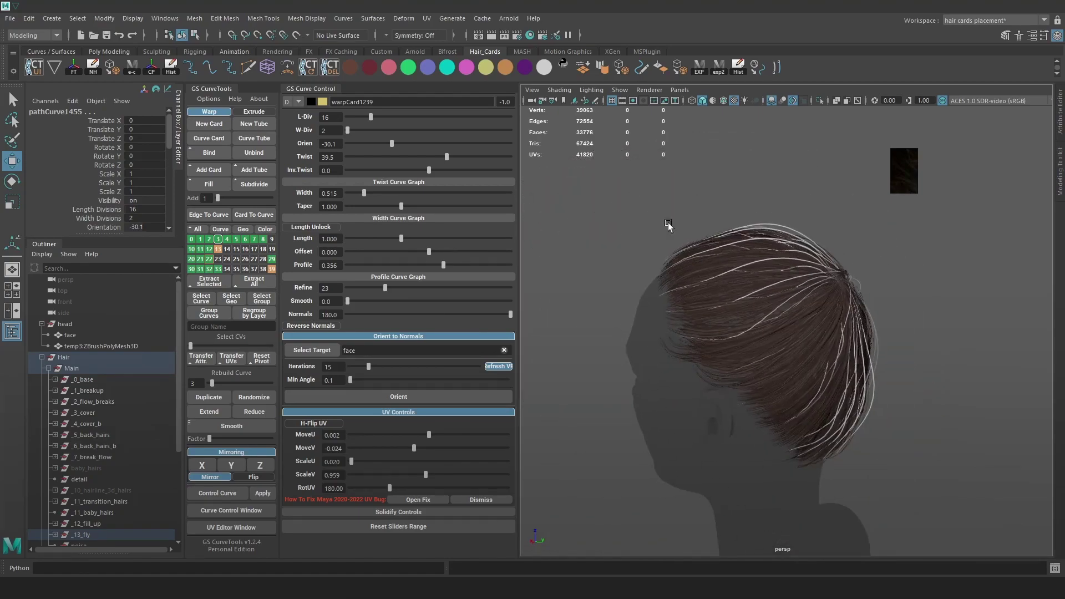
- Select all the _13_fly card curves and rebuild them with a value of 6
{"action": "left_click", "coordinate": [88, 536]}
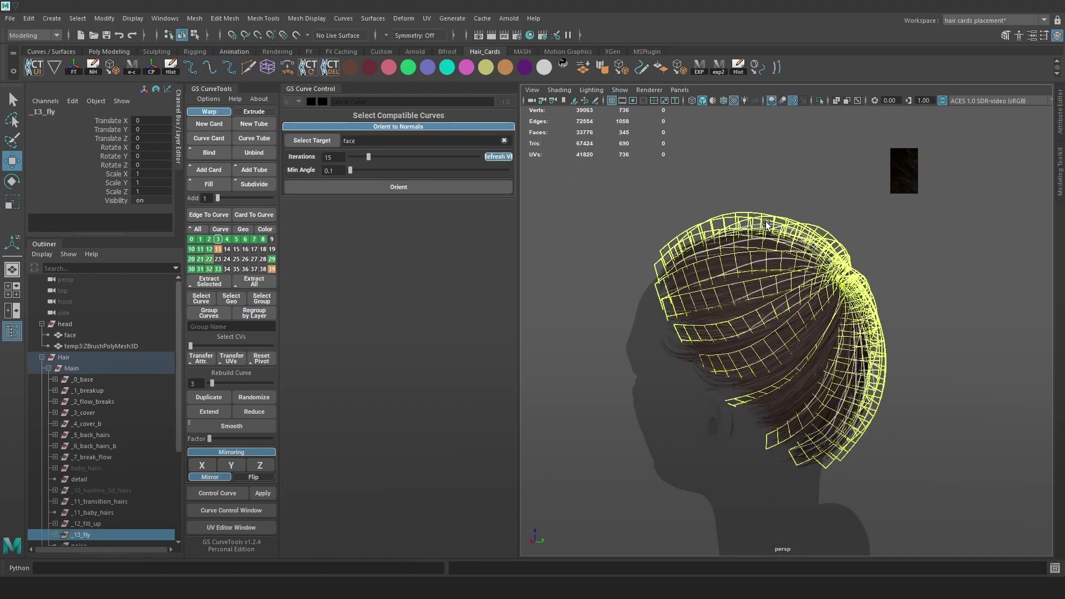
{"action": "left_click", "coordinate": [937, 294]}
{"action": "left_click_drag", "start_coordinate": [940, 291], "coordinate": [917, 303], "text": "alt"}
{"action": "left_click_drag", "start_coordinate": [977, 410], "coordinate": [711, 239]}
{"action": "scroll", "coordinate": [721, 235], "scroll_direction": "up", "scroll_amount": 3}
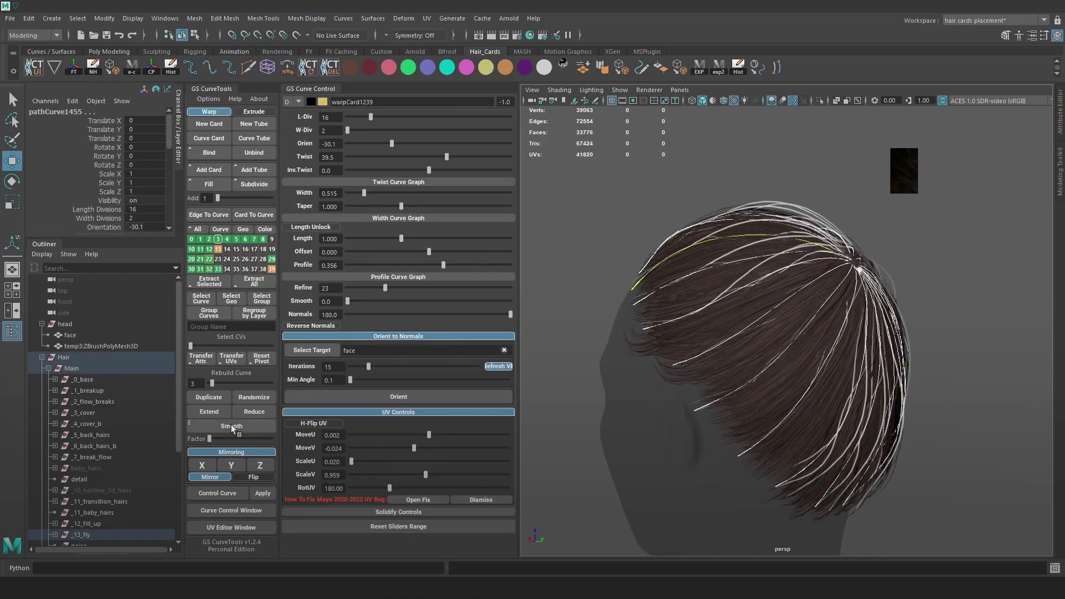
{"action": "mouse_move", "coordinate": [215, 380]}
{"action": "left_mouse_down"}
{"action": "mouse_move", "coordinate": [231, 380]}
{"action": "mouse_move", "coordinate": [215, 386]}
{"action": "left_mouse_up"}
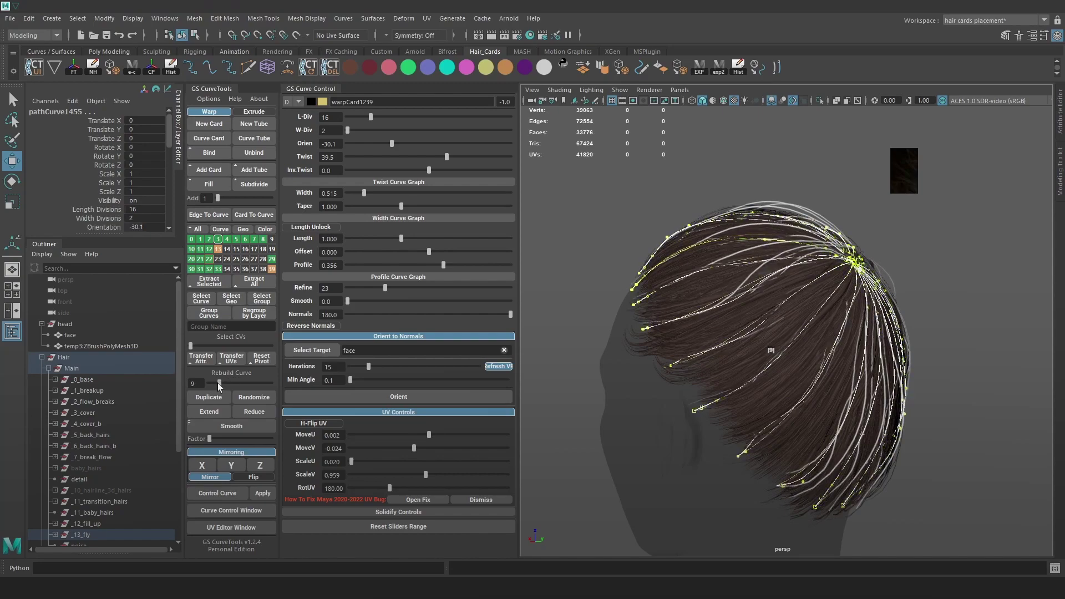
- Check the rebuilt curves in isolation, show the whole scene again and save Hair_21.ma
{"action": "left_click", "coordinate": [936, 355]}
{"action": "left_click_drag", "start_coordinate": [915, 339], "coordinate": [840, 279], "text": "alt"}
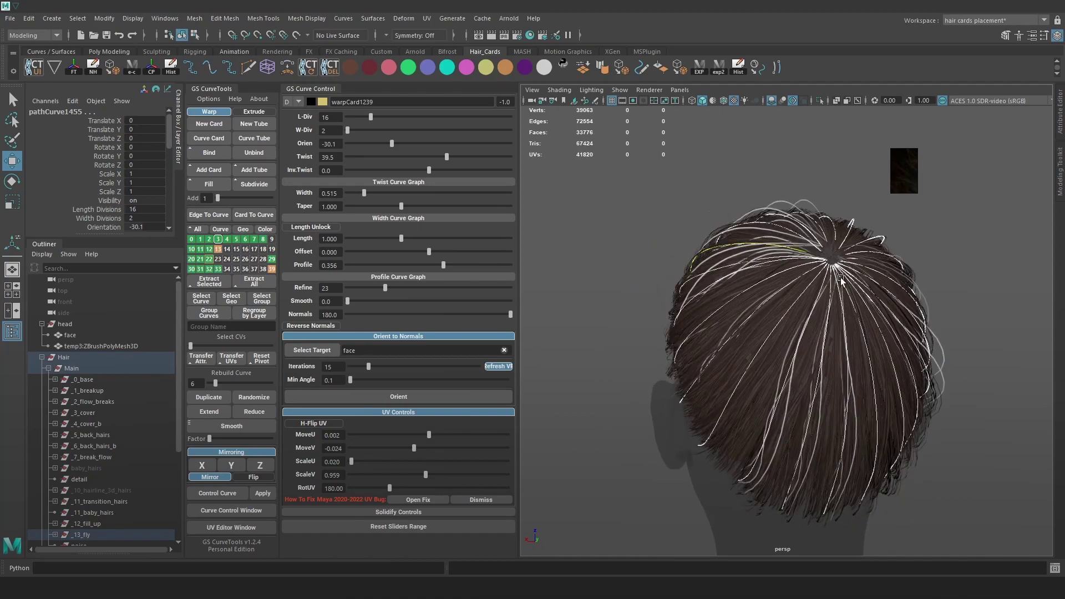
{"action": "left_click", "coordinate": [819, 100]}
{"action": "left_click_drag", "start_coordinate": [812, 248], "coordinate": [882, 257], "text": "alt"}
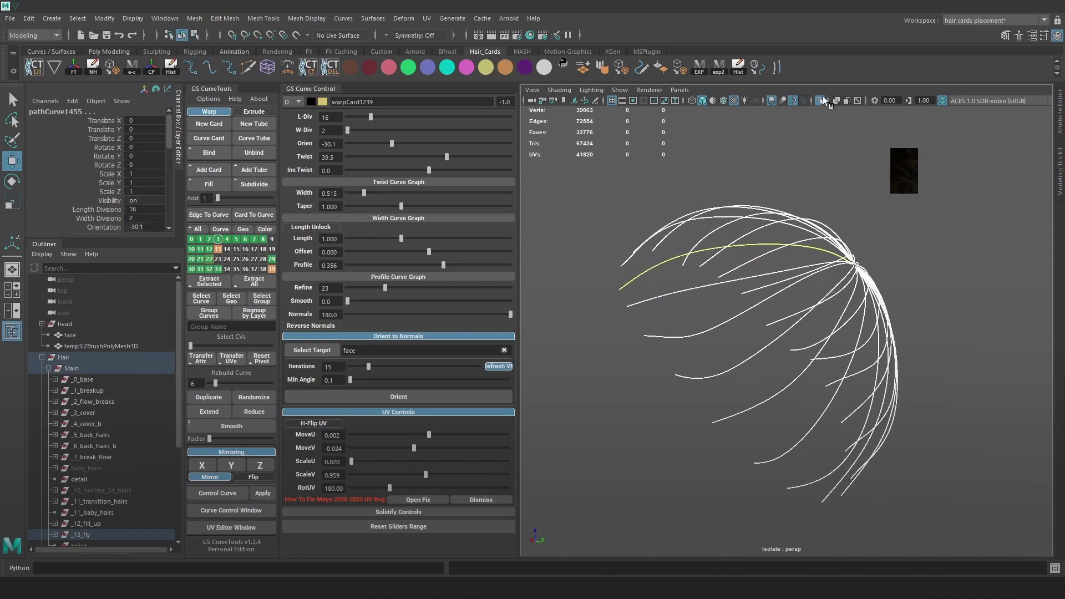
{"action": "left_click", "coordinate": [819, 100]}
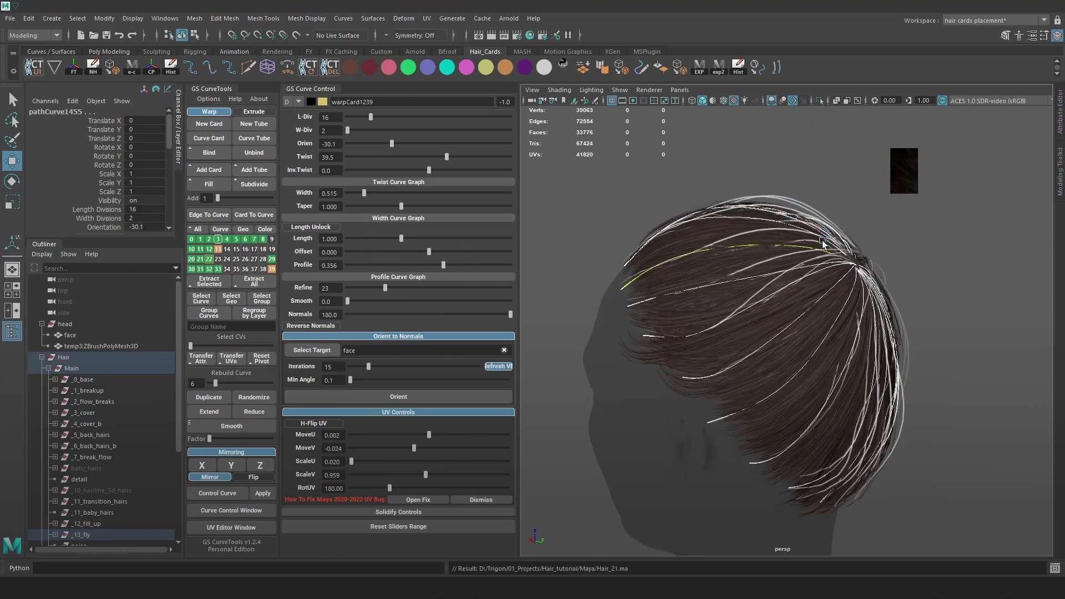
{"action": "middle_click_drag", "start_coordinate": [826, 237], "coordinate": [802, 231], "text": "alt"}
{"action": "right_click_drag", "start_coordinate": [803, 230], "coordinate": [800, 259], "text": "alt"}
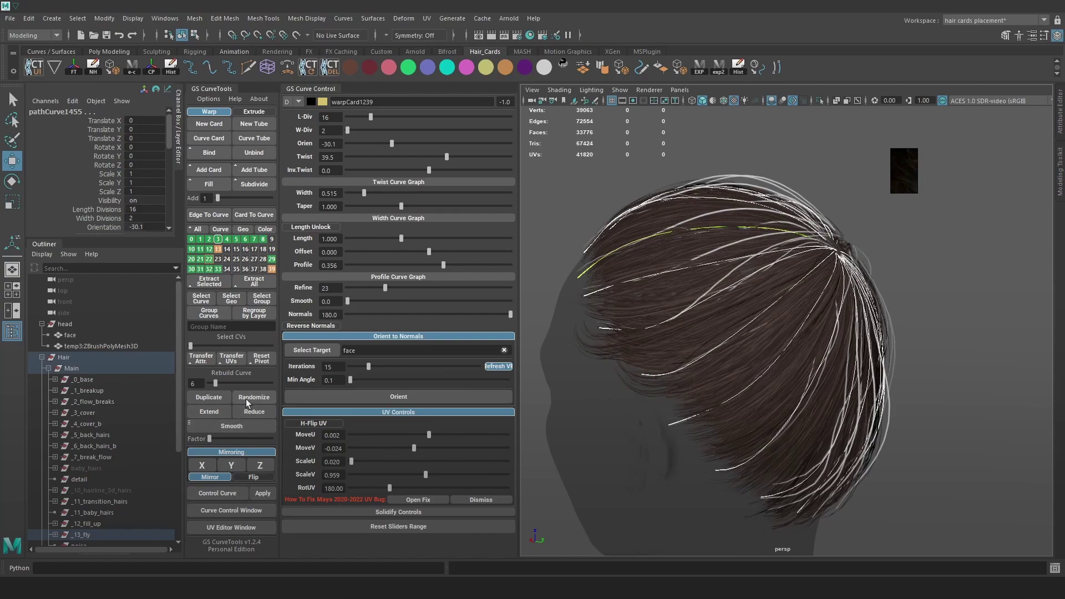
- Set up Randomize Curve for control points on X, Y and Z with the first and last CVs locked
{"action": "left_click", "coordinate": [262, 399]}
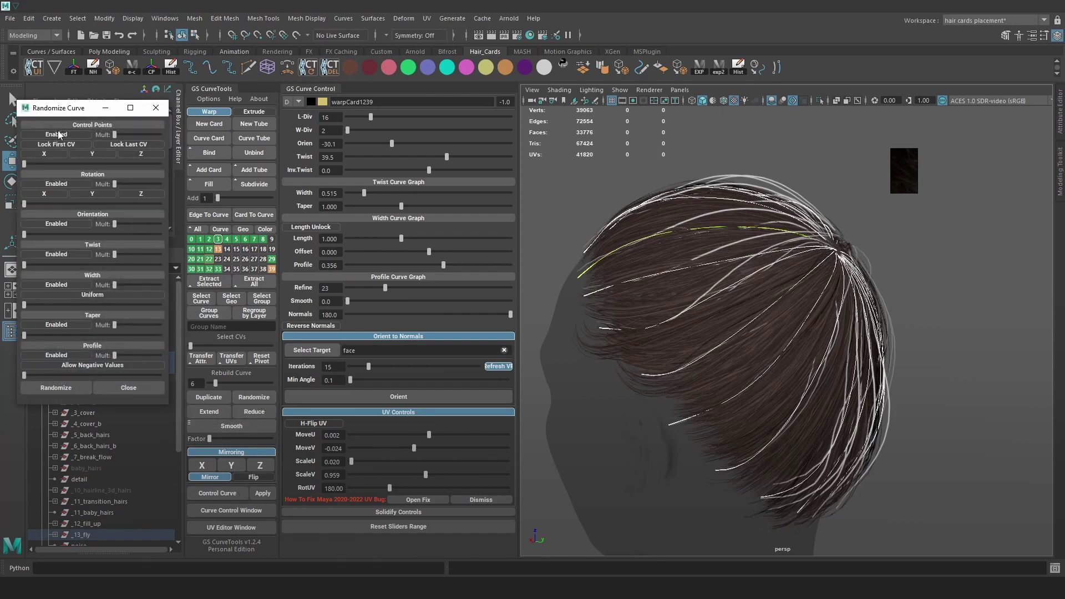
{"action": "left_click", "coordinate": [56, 144]}
{"action": "left_click", "coordinate": [138, 145]}
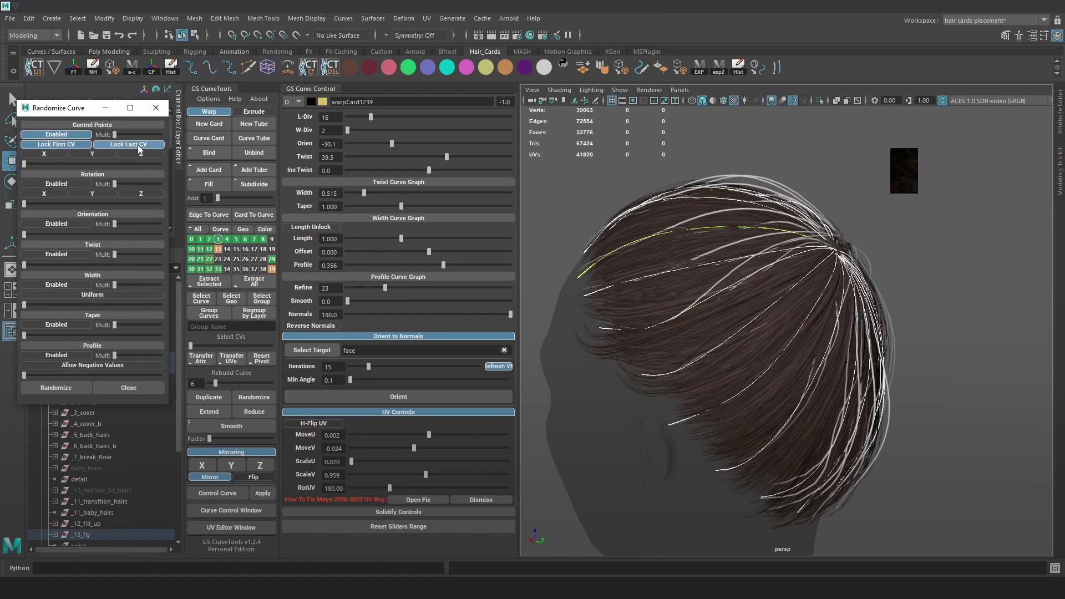
{"action": "left_click_drag", "start_coordinate": [89, 108], "coordinate": [157, 136]}
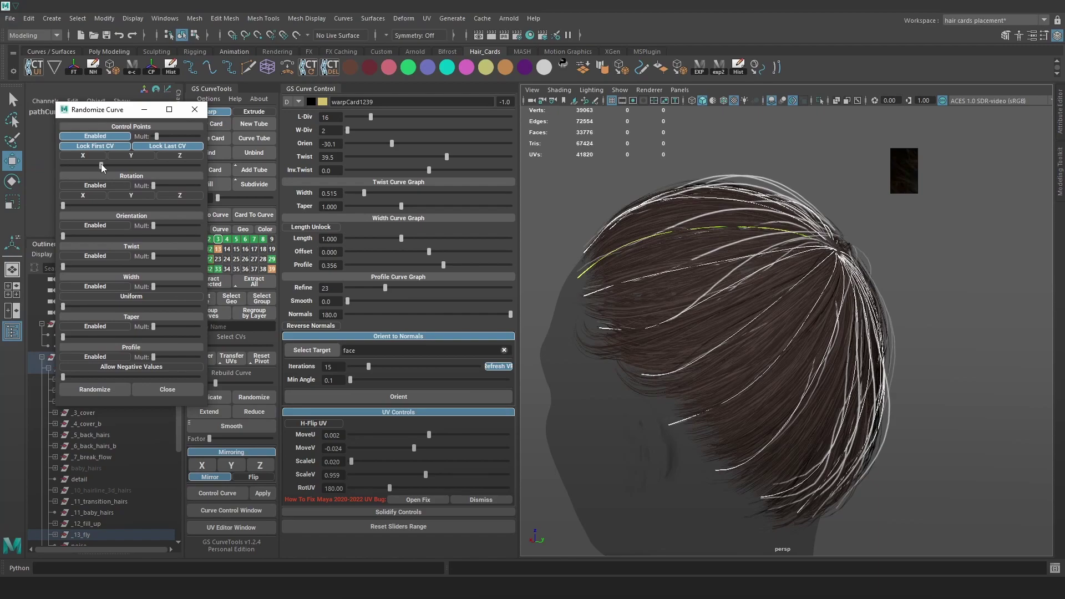
{"action": "left_click_drag", "start_coordinate": [157, 137], "coordinate": [160, 138]}
{"action": "left_click_drag", "start_coordinate": [92, 165], "coordinate": [119, 163]}
{"action": "left_click_drag", "start_coordinate": [91, 166], "coordinate": [89, 165]}
{"action": "left_click", "coordinate": [82, 155]}
{"action": "left_click", "coordinate": [131, 156]}
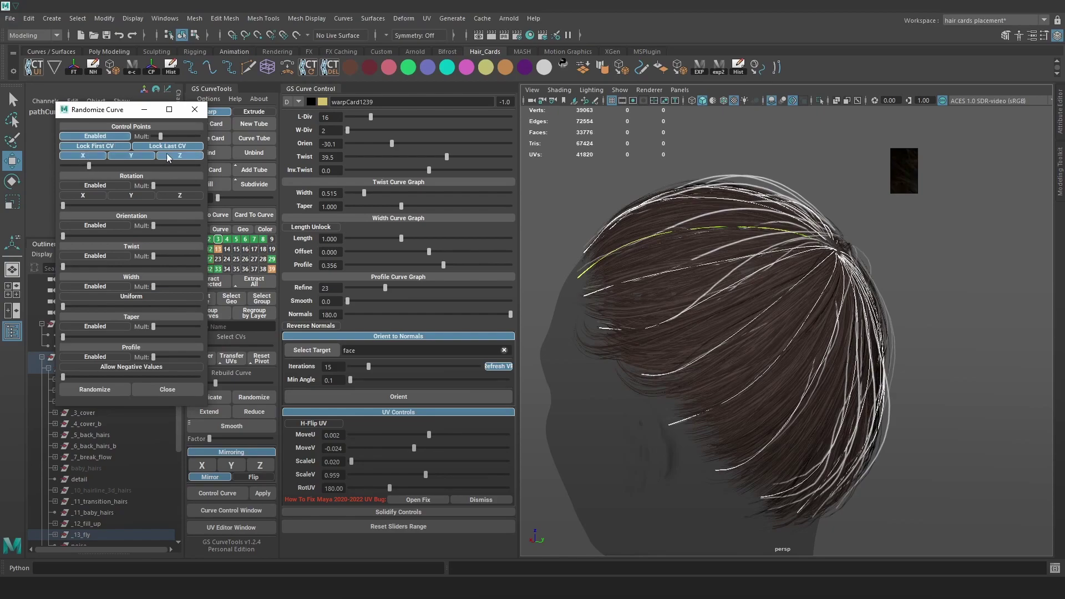
- Lower the control point randomization strength and multiplier, and randomize the selected card curves
{"action": "mouse_move", "coordinate": [82, 165]}
{"action": "left_mouse_down"}
{"action": "mouse_move", "coordinate": [98, 165]}
{"action": "mouse_move", "coordinate": [68, 167]}
{"action": "left_mouse_up"}
{"action": "left_click_drag", "start_coordinate": [160, 137], "coordinate": [156, 137]}
{"action": "left_click", "coordinate": [79, 165]}
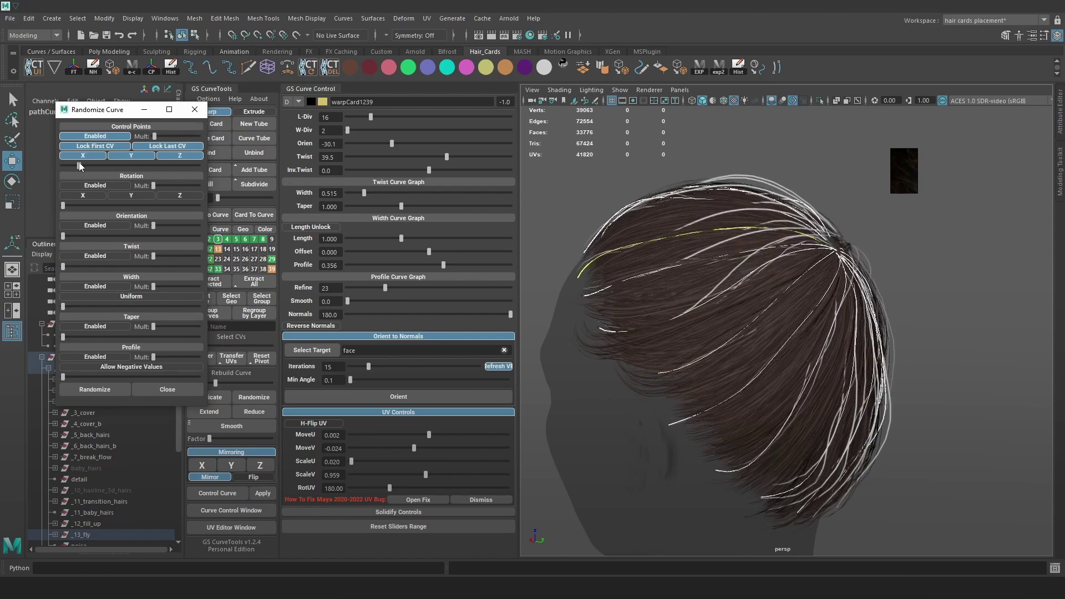
{"action": "left_click_drag", "start_coordinate": [76, 165], "coordinate": [76, 165]}
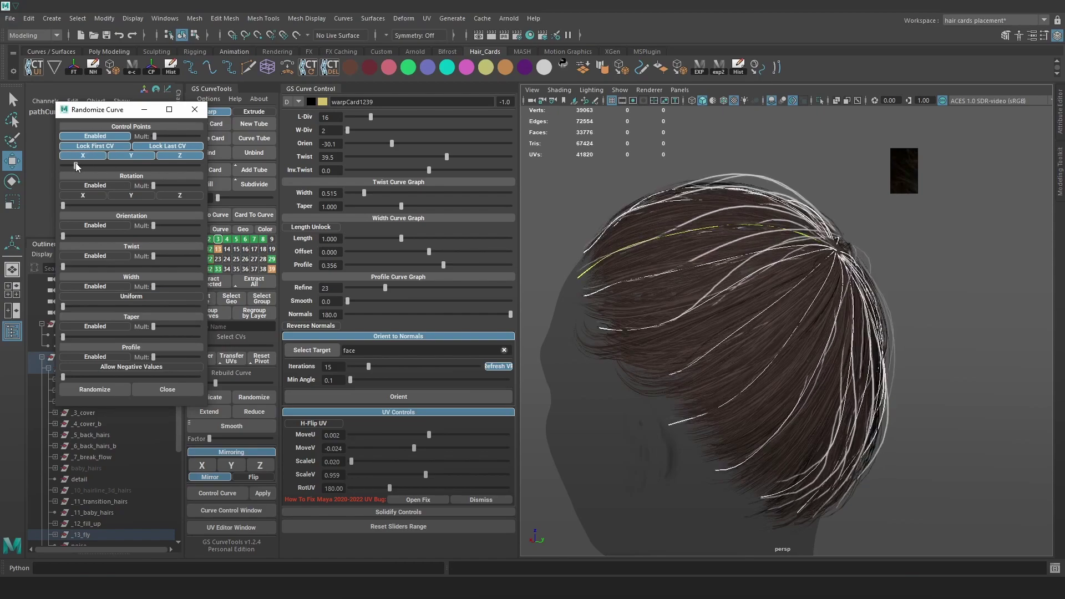
{"action": "left_click", "coordinate": [76, 166]}
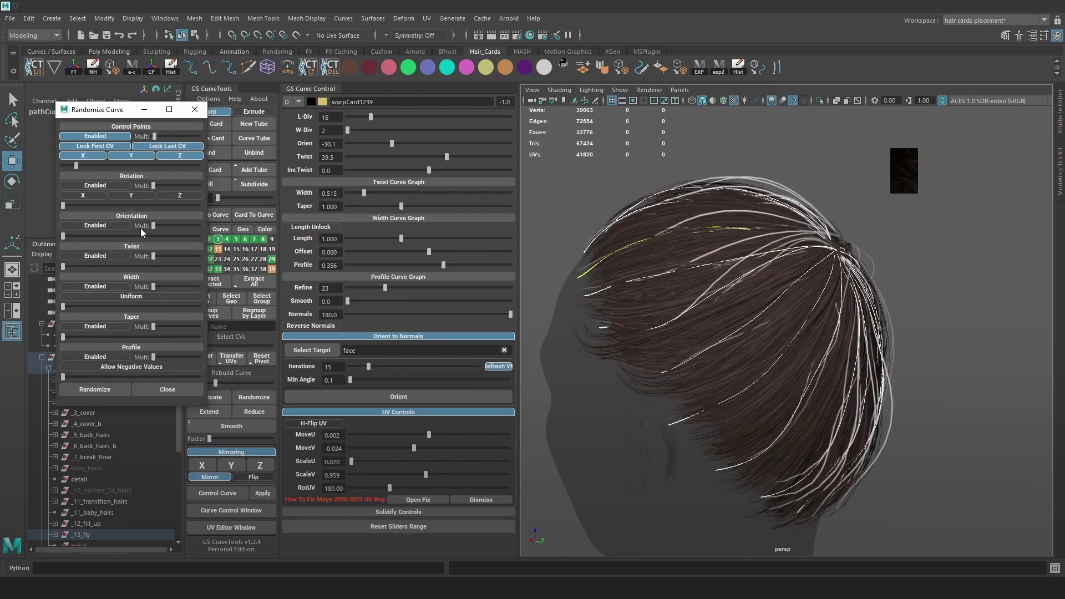
{"action": "left_click", "coordinate": [94, 389]}
- Inspect the randomized cards around the head and compare them with the hair and hairline in Marmoset Toolbag
{"action": "left_click_drag", "start_coordinate": [948, 282], "coordinate": [865, 273], "text": "alt"}
{"action": "left_click", "coordinate": [987, 264]}
{"action": "left_click_drag", "start_coordinate": [991, 264], "coordinate": [694, 224], "text": "alt"}
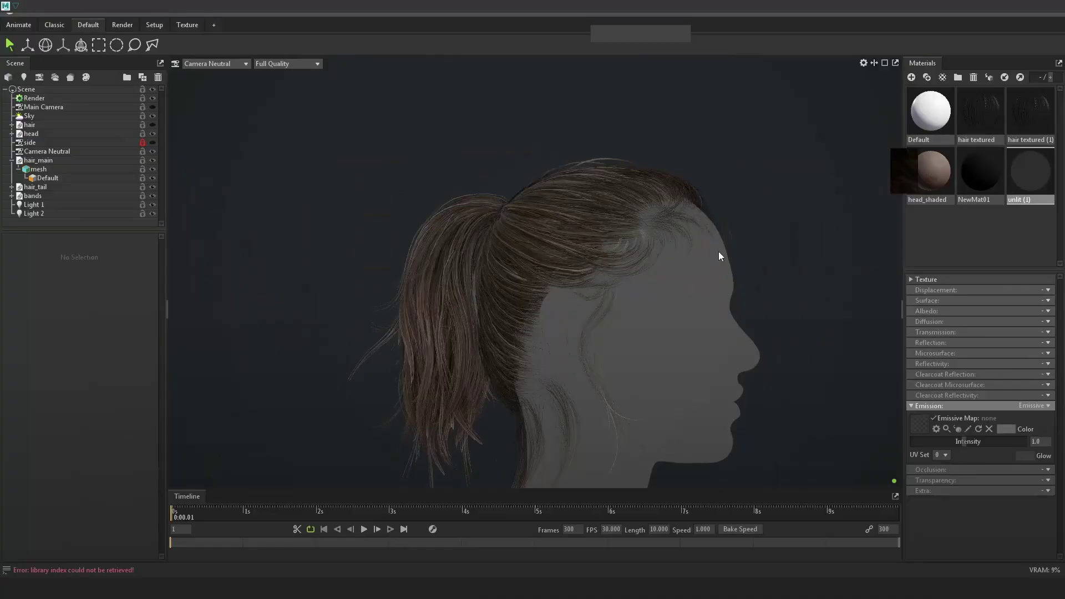
{"action": "left_click_drag", "start_coordinate": [718, 252], "coordinate": [580, 235]}
{"action": "scroll", "coordinate": [596, 269], "scroll_direction": "up", "scroll_amount": 5}
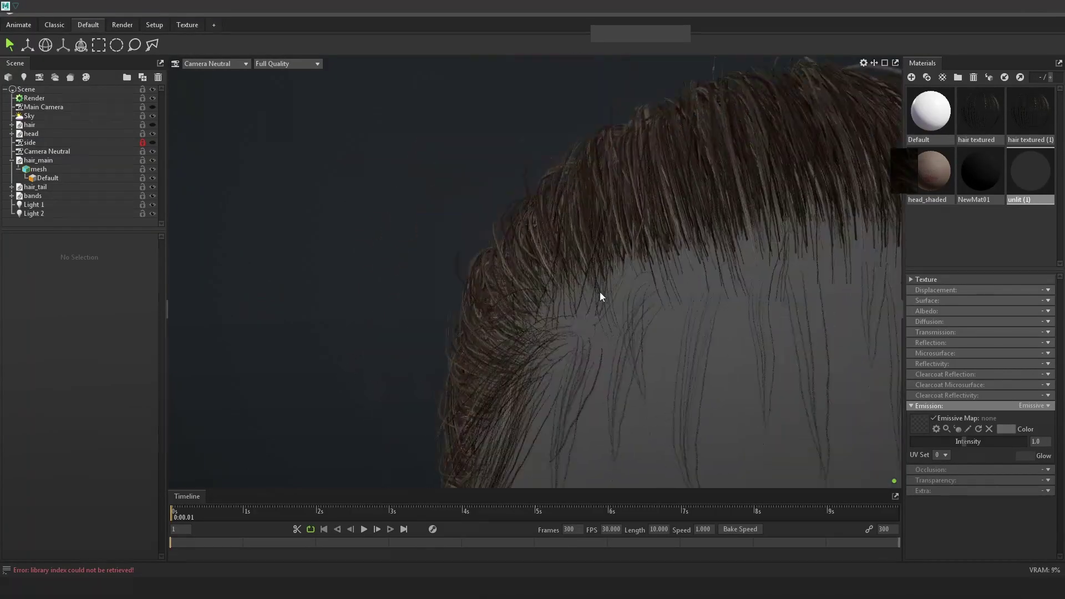
- Examine the ponytail hair and loose strands in side profile in Marmoset Toolbag
{"action": "scroll", "coordinate": [497, 258], "scroll_direction": "down", "scroll_amount": 5}
{"action": "left_click_drag", "start_coordinate": [497, 258], "coordinate": [754, 181]}
{"action": "scroll", "coordinate": [754, 181], "scroll_direction": "down", "scroll_amount": 2}
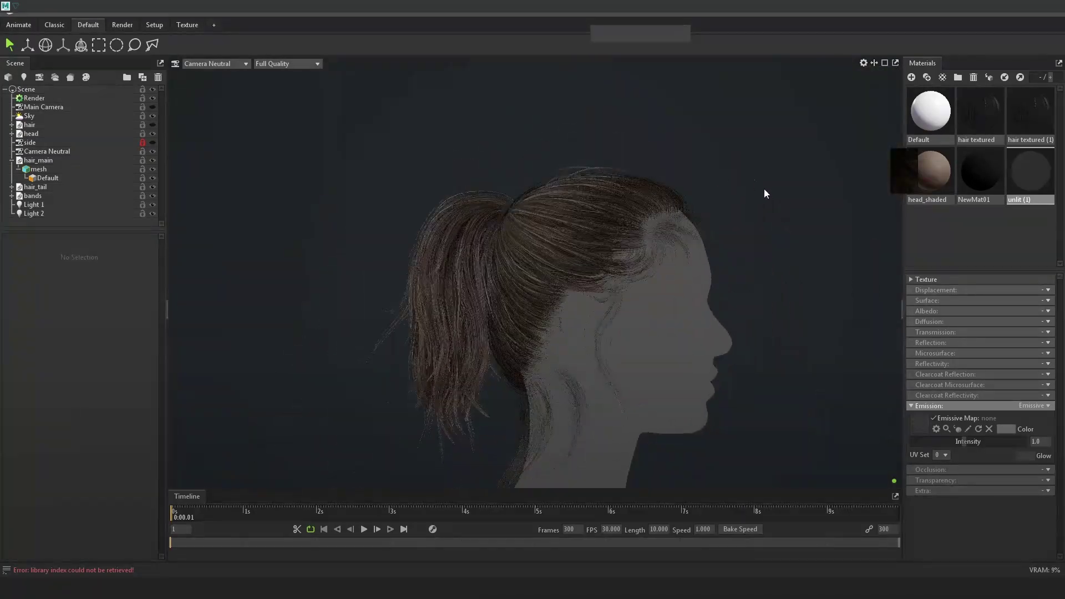
{"action": "scroll", "coordinate": [807, 242], "scroll_direction": "down", "scroll_amount": 2}
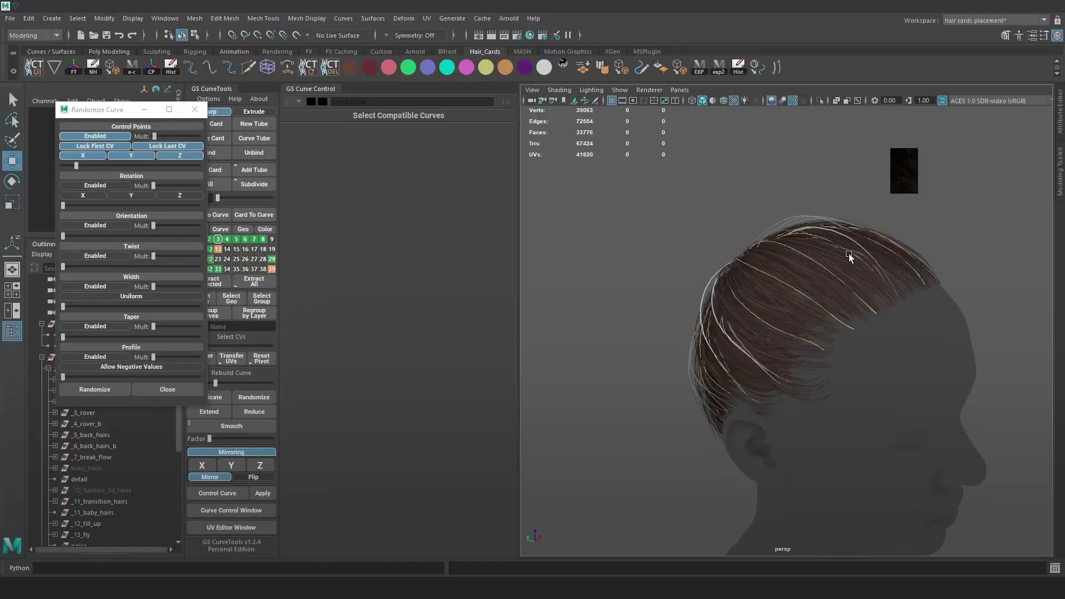
- Return to Maya, minimize the Randomize Curve window and inspect the randomized flyaway cards from the crown to the front hairline
{"action": "left_click_drag", "start_coordinate": [849, 255], "coordinate": [781, 271], "text": "alt"}
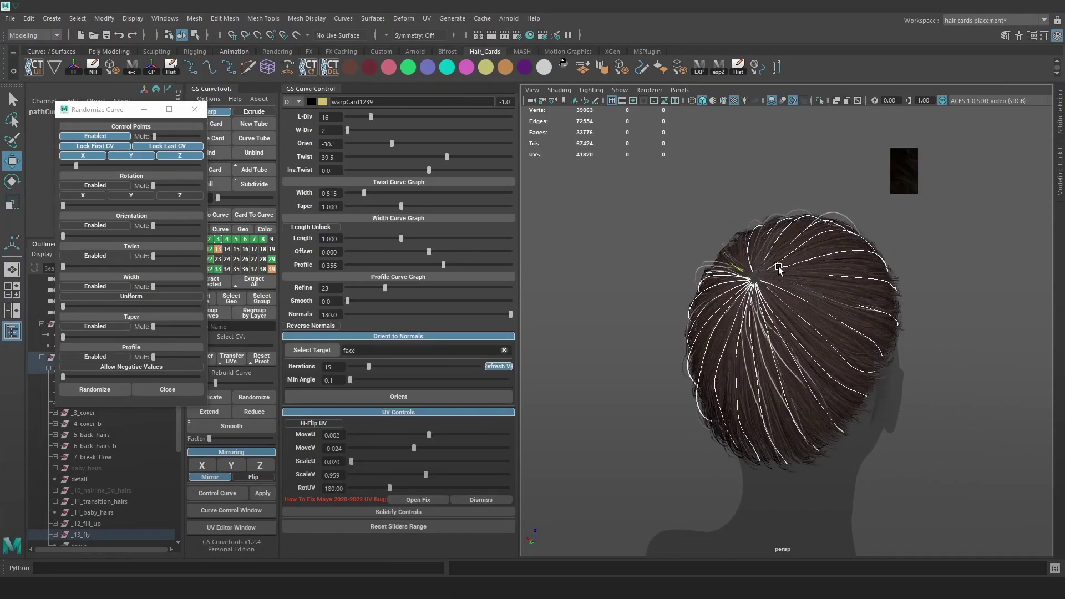
{"action": "left_click", "coordinate": [144, 110]}
{"action": "middle_click_drag", "start_coordinate": [745, 215], "coordinate": [719, 215], "text": "alt"}
{"action": "right_click_drag", "start_coordinate": [720, 216], "coordinate": [743, 226], "text": "alt"}
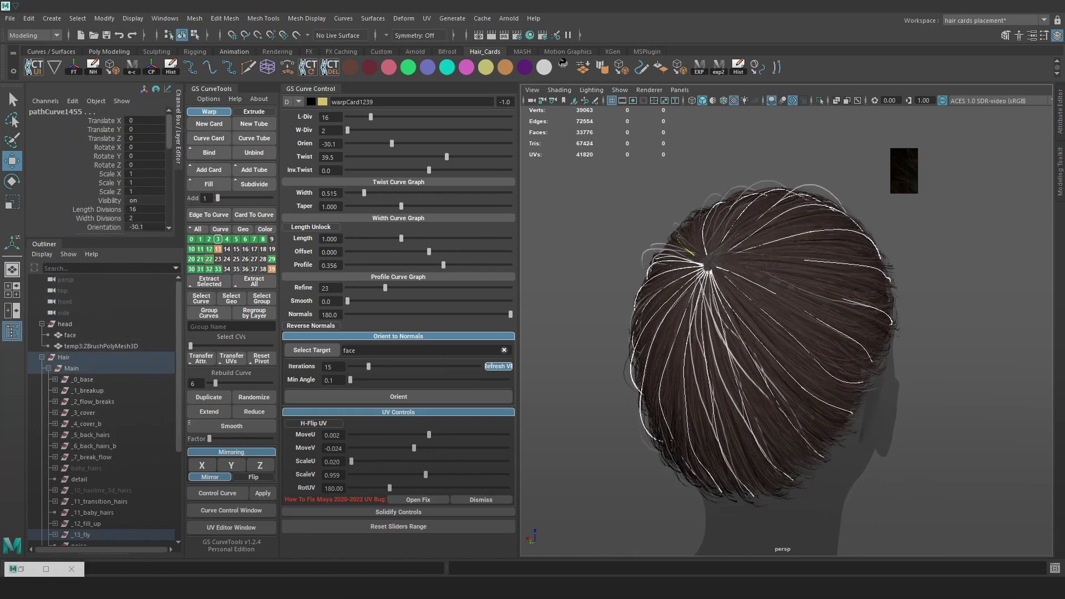
{"action": "left_click_drag", "start_coordinate": [931, 248], "coordinate": [898, 249], "text": "alt"}
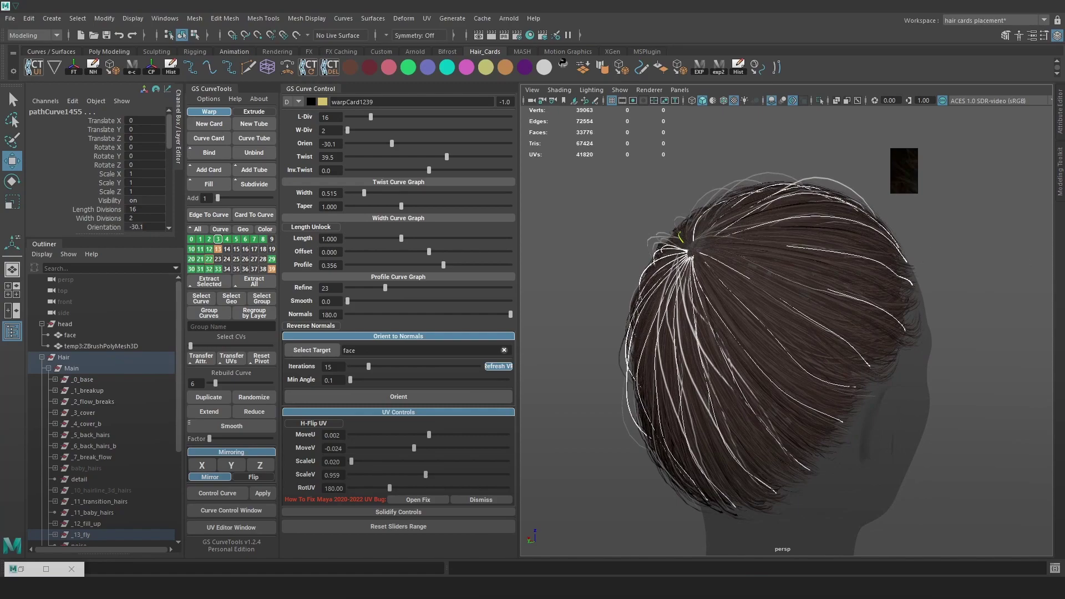
{"action": "left_click", "coordinate": [960, 255]}
{"action": "left_click_drag", "start_coordinate": [960, 255], "coordinate": [762, 196], "text": "alt"}
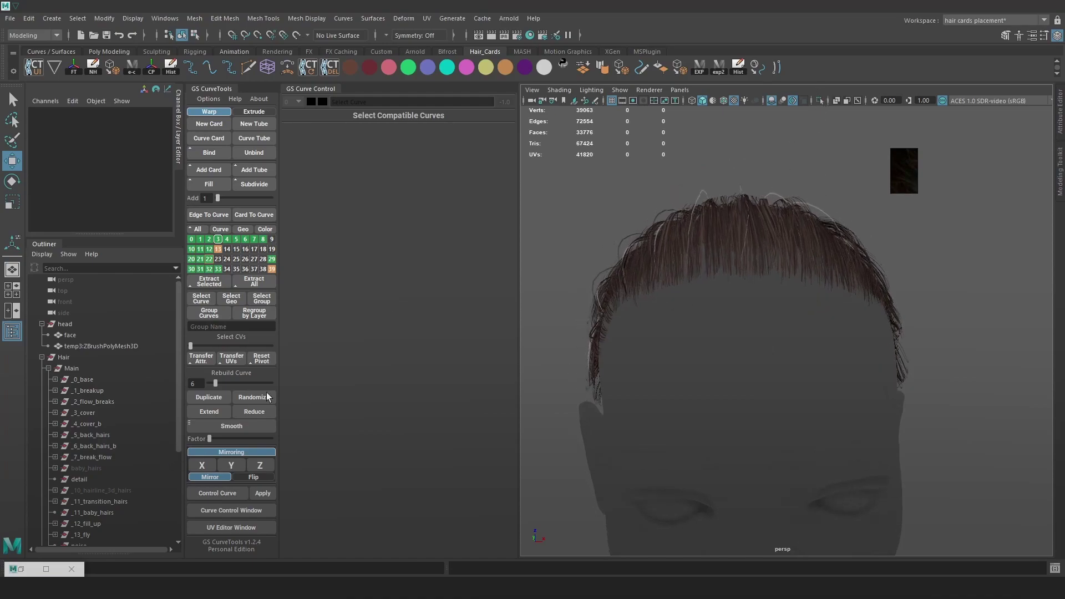
- Show the hair_sheet group and look over its sample cards and binded clumps beside the head
{"action": "scroll", "coordinate": [145, 427], "scroll_direction": "down", "scroll_amount": 4}
{"action": "left_click", "coordinate": [99, 445]}
{"action": "key", "text": "h"}
{"action": "scroll", "coordinate": [899, 367], "scroll_direction": "down", "scroll_amount": 3}
{"action": "middle_click_drag", "start_coordinate": [887, 349], "coordinate": [721, 339], "text": "alt"}
{"action": "left_click", "coordinate": [721, 339]}
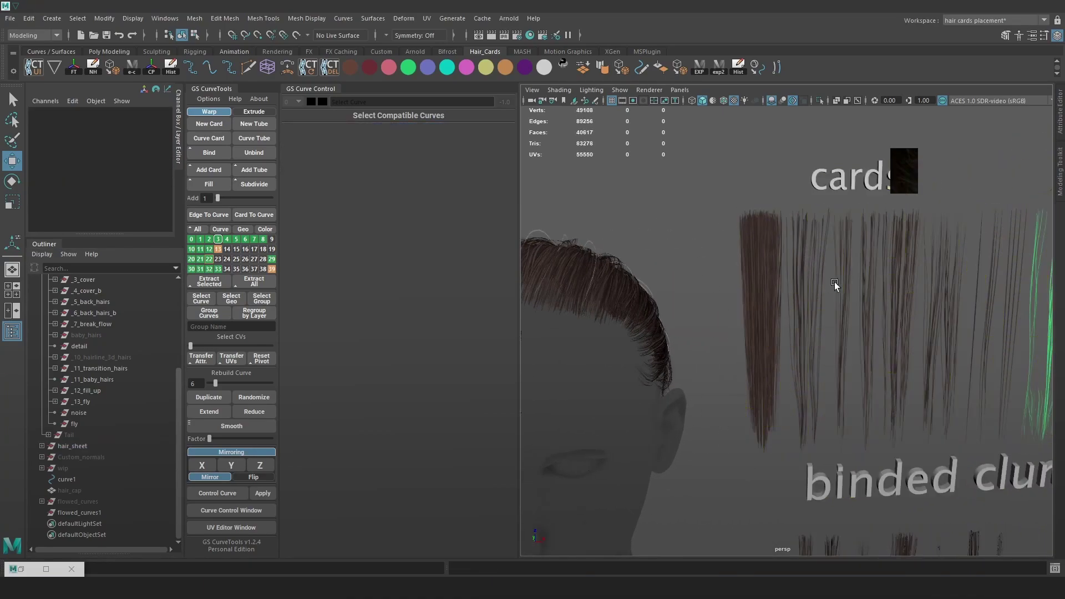
{"action": "middle_click_drag", "start_coordinate": [834, 282], "coordinate": [710, 288], "text": "alt"}
{"action": "scroll", "coordinate": [832, 344], "scroll_direction": "up", "scroll_amount": 4}
{"action": "middle_click_drag", "start_coordinate": [871, 350], "coordinate": [693, 362], "text": "alt"}
{"action": "scroll", "coordinate": [887, 327], "scroll_direction": "down", "scroll_amount": 3}
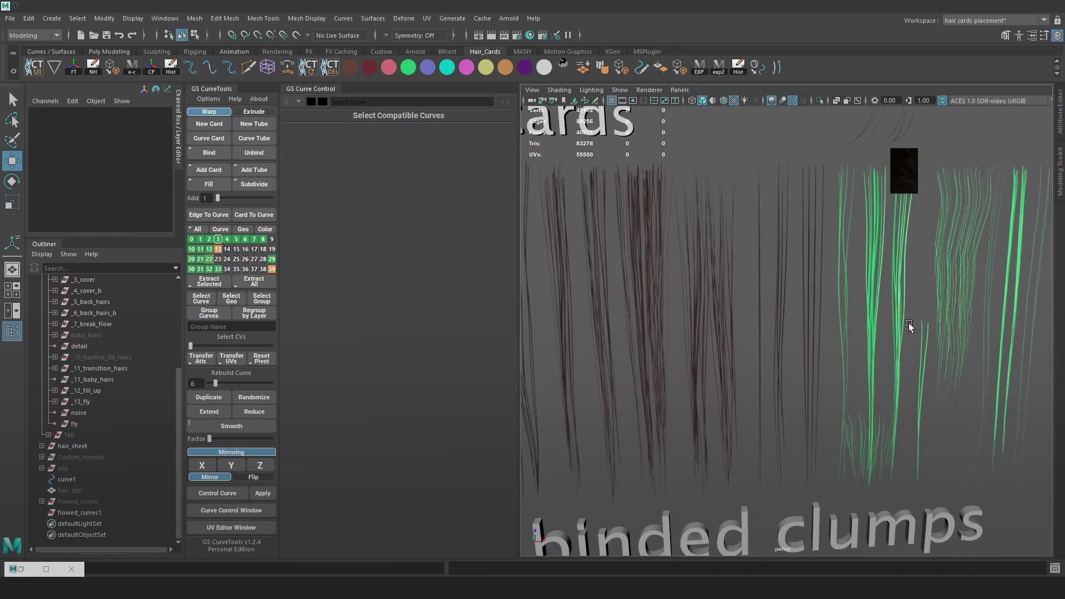
{"action": "middle_click_drag", "start_coordinate": [907, 322], "coordinate": [820, 339], "text": "alt"}
{"action": "middle_click_drag", "start_coordinate": [753, 316], "coordinate": [792, 344], "text": "alt"}
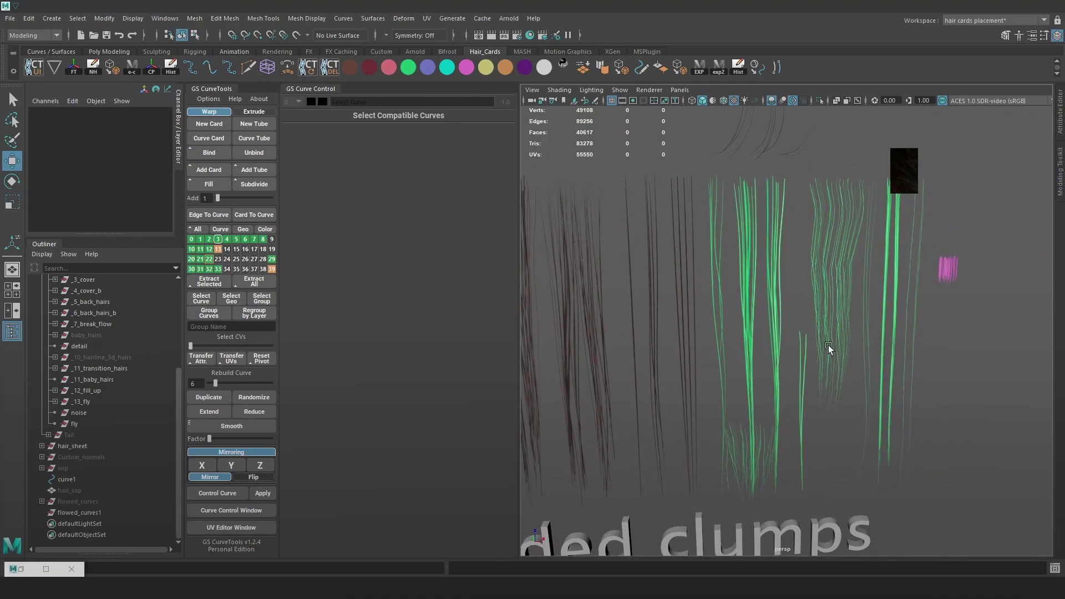
{"action": "left_click", "coordinate": [868, 326]}
{"action": "scroll", "coordinate": [834, 274], "scroll_direction": "down", "scroll_amount": 2}
{"action": "scroll", "coordinate": [834, 274], "scroll_direction": "down", "scroll_amount": 3}
{"action": "middle_click_drag", "start_coordinate": [863, 312], "coordinate": [919, 314], "text": "alt"}
{"action": "middle_click_drag", "start_coordinate": [792, 304], "coordinate": [809, 306], "text": "alt"}
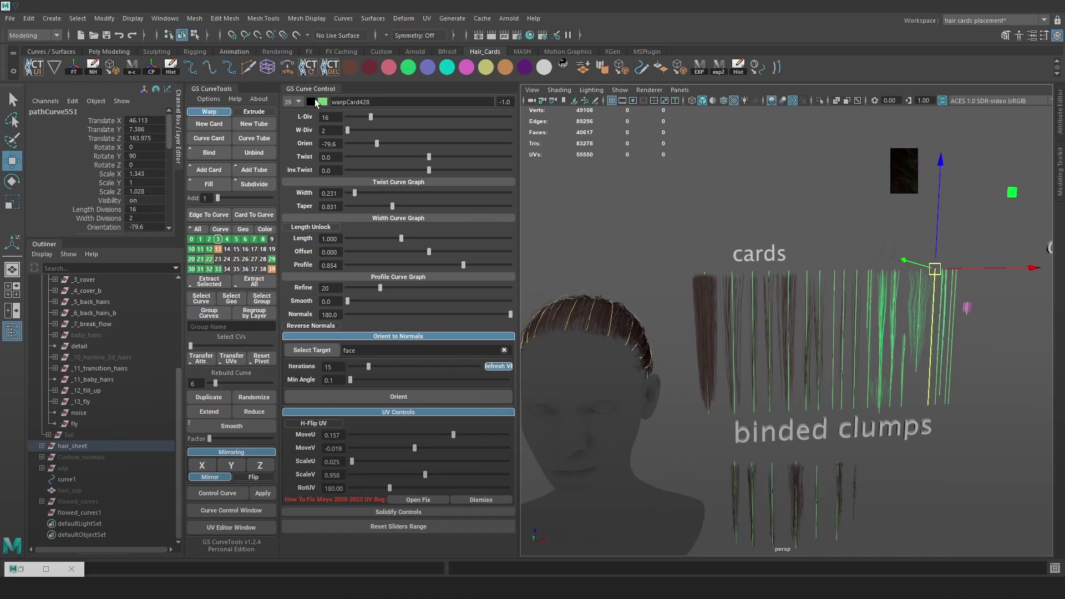
{"action": "left_click", "coordinate": [220, 396]}
{"action": "left_click_drag", "start_coordinate": [983, 270], "coordinate": [777, 289]}
{"action": "left_click_drag", "start_coordinate": [726, 227], "coordinate": [700, 233]}
{"action": "key", "text": "Delete"}
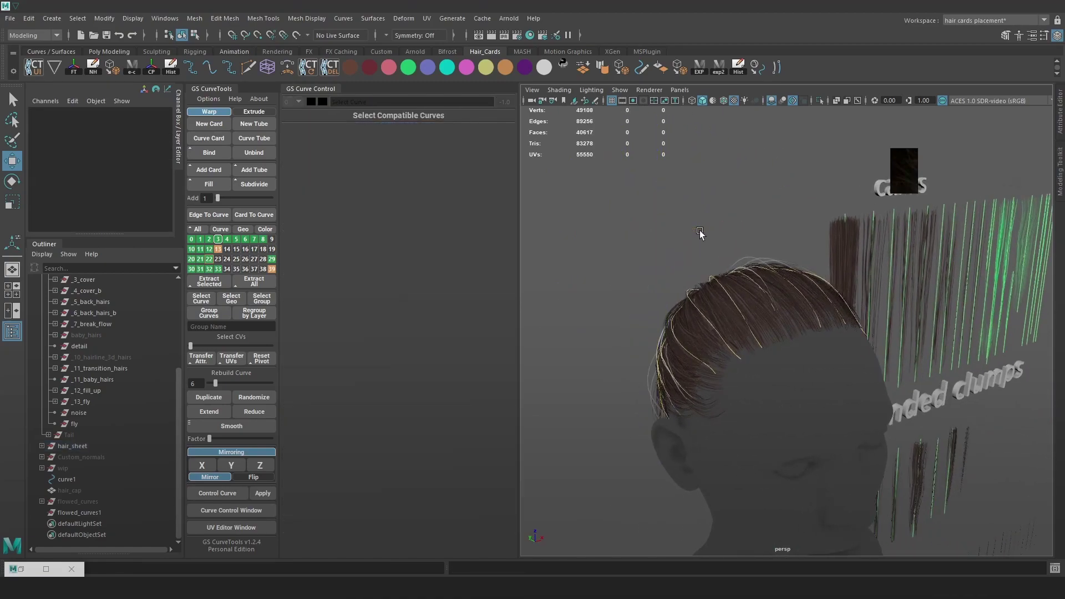
- Reset the pivot of a flyaway curve running from the crown to the forehead, and duplicate its card
{"action": "left_click", "coordinate": [719, 281]}
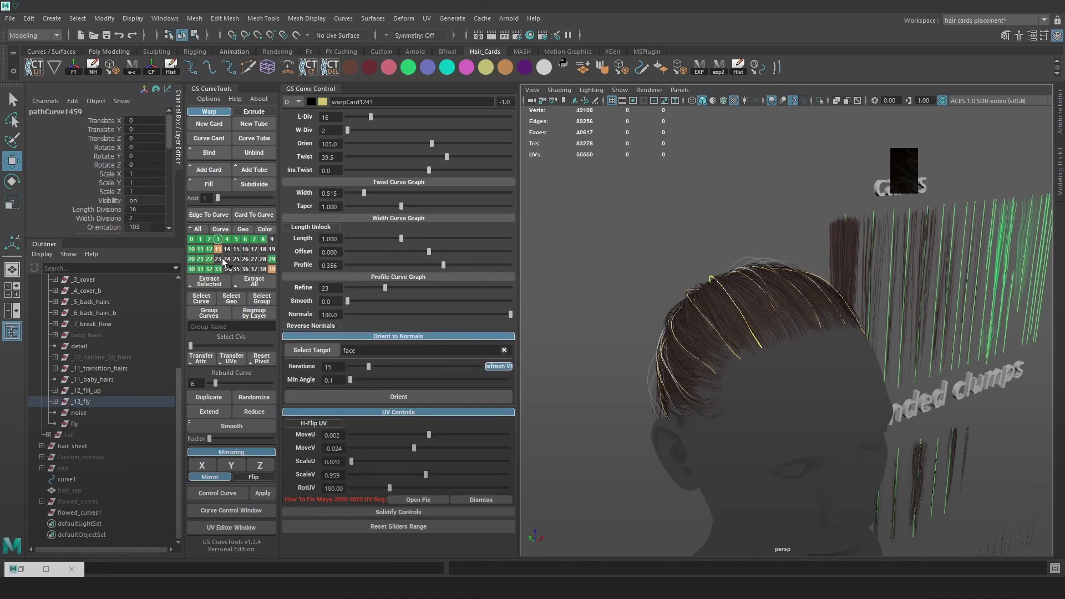
{"action": "left_click", "coordinate": [262, 358]}
{"action": "left_click", "coordinate": [216, 397]}
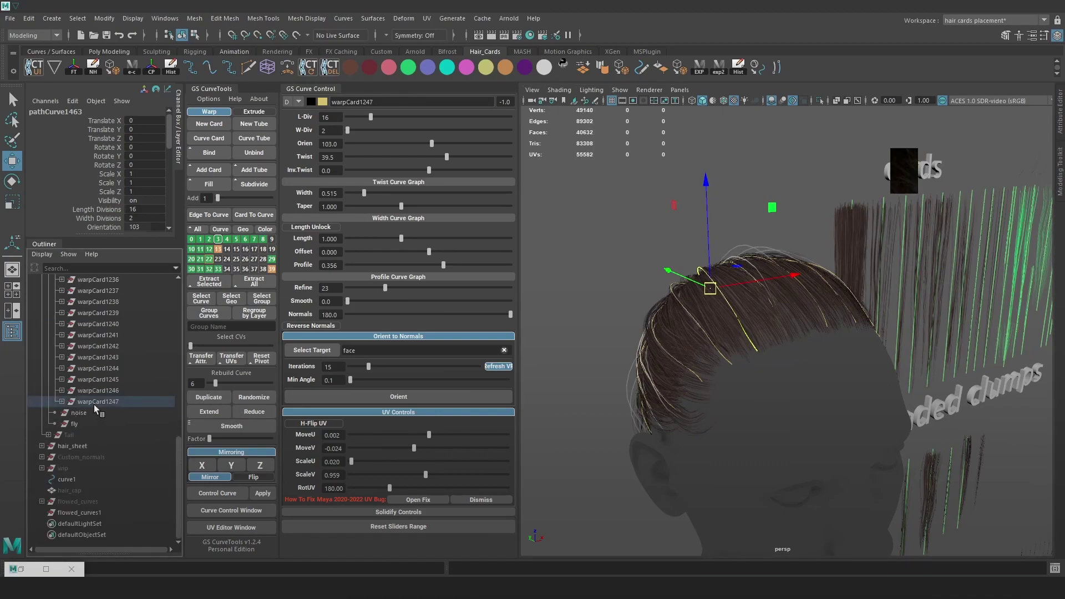
- Move the duplicated warp card out of the _13_fly group and collapse that group
{"action": "left_click", "coordinate": [98, 420]}
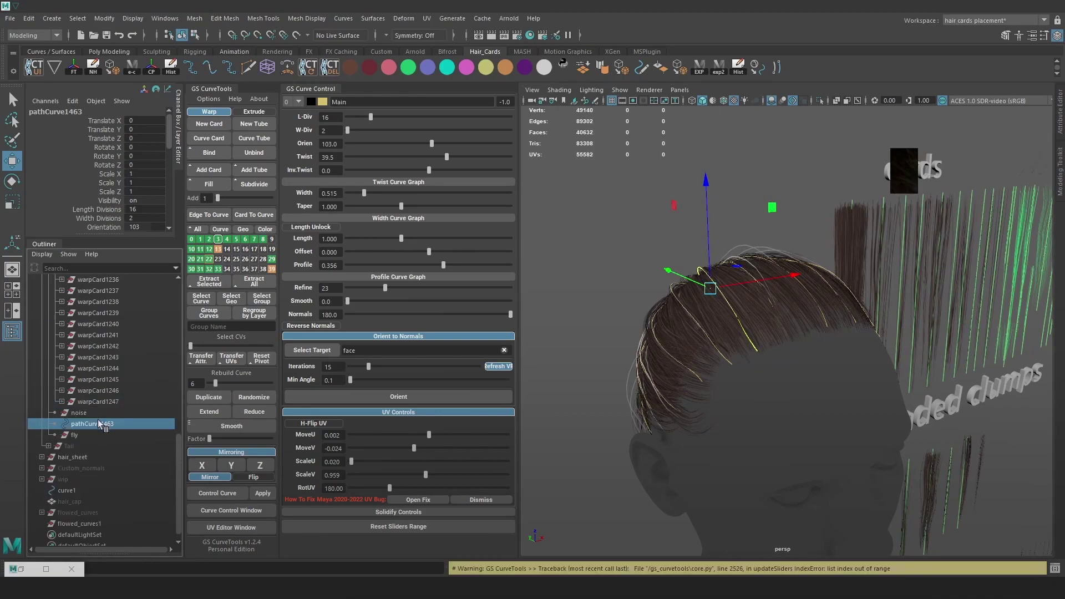
{"action": "key", "text": "ctrl+z"}
{"action": "mouse_move", "coordinate": [105, 401]}
{"action": "left_mouse_down"}
{"action": "mouse_move", "coordinate": [104, 424]}
{"action": "mouse_move", "coordinate": [105, 398]}
{"action": "left_mouse_up"}
{"action": "scroll", "coordinate": [106, 398], "scroll_direction": "up", "scroll_amount": 4}
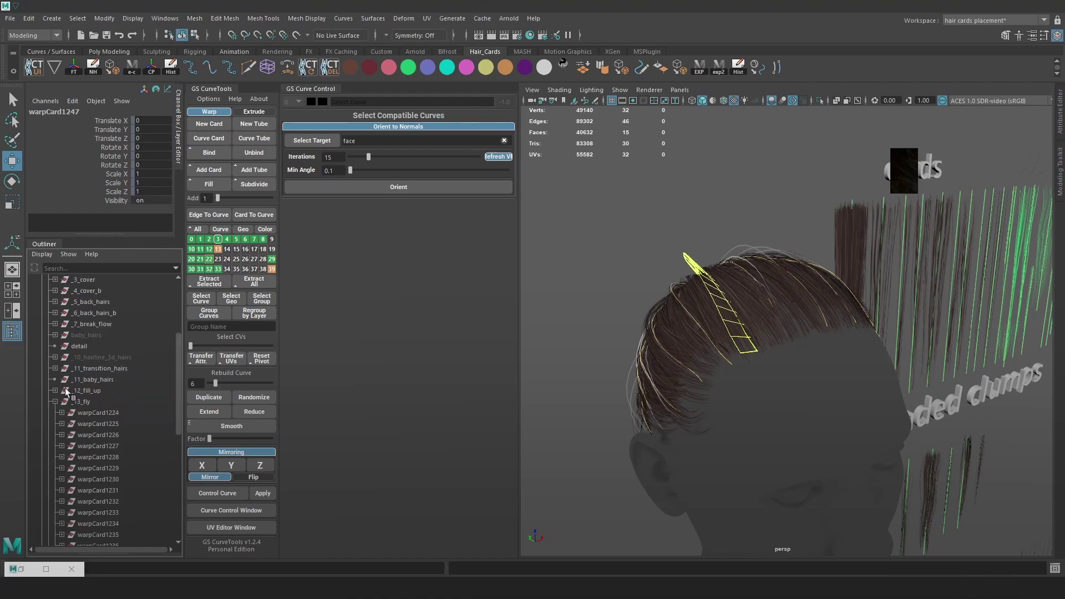
{"action": "left_click", "coordinate": [55, 401]}
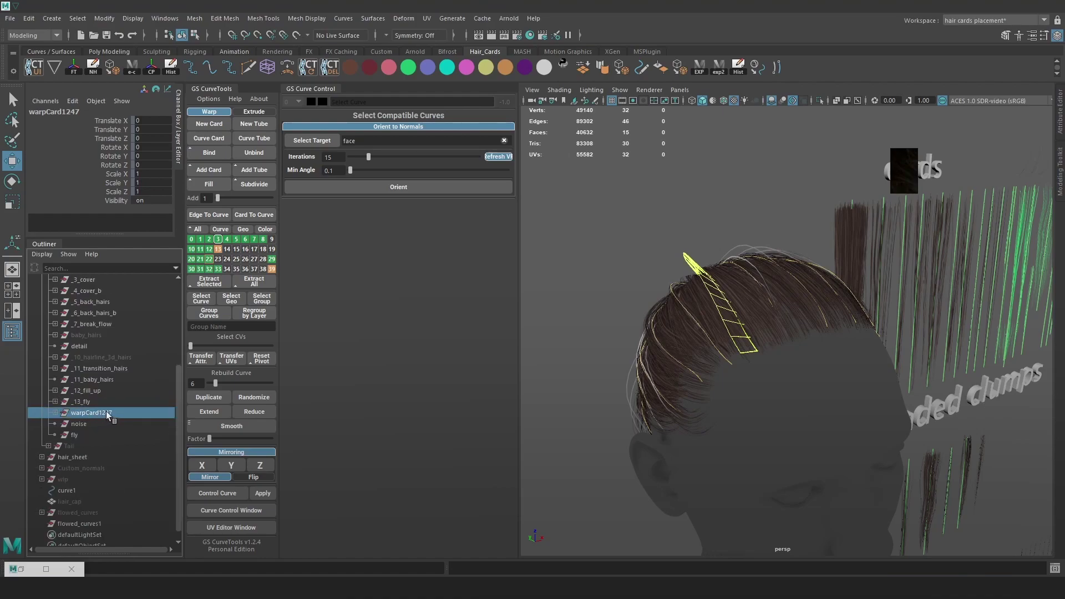
- Group the duplicated warp card and name the group _14_fly_hand
{"action": "key", "text": "ctrl+g"}
{"action": "double_click", "coordinate": [88, 436]}
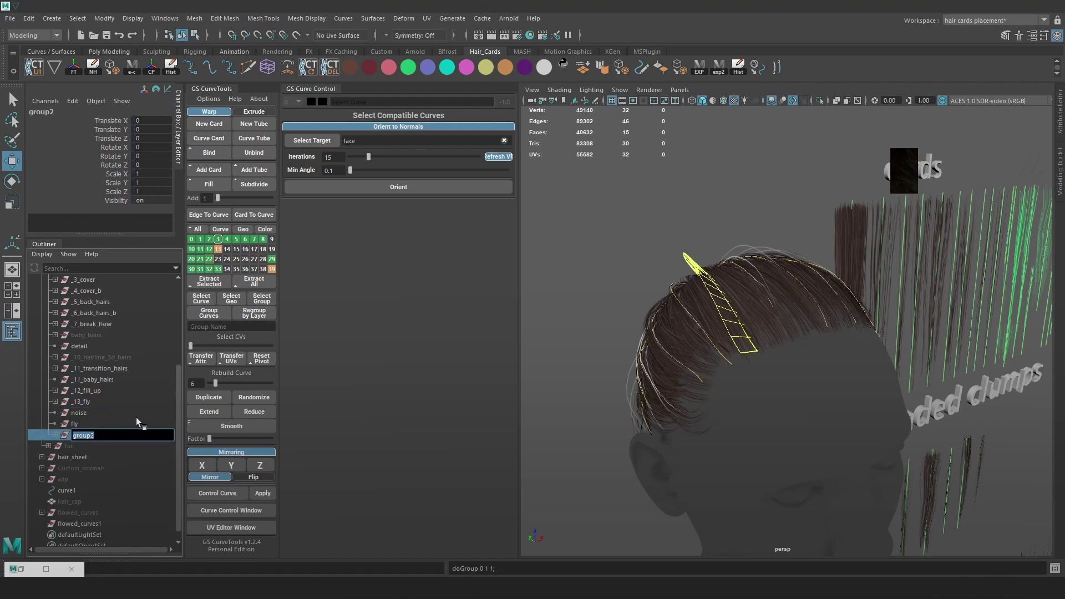
{"action": "type", "text": "_14_fly_hand"}
{"action": "key", "text": "Return"}
- Assign the path curve inside _14_fly_hand to curve layer 14
{"action": "left_click", "coordinate": [54, 435]}
{"action": "left_click", "coordinate": [62, 446]}
{"action": "left_click", "coordinate": [83, 457]}
{"action": "right_click_drag", "start_coordinate": [226, 251], "coordinate": [232, 243]}
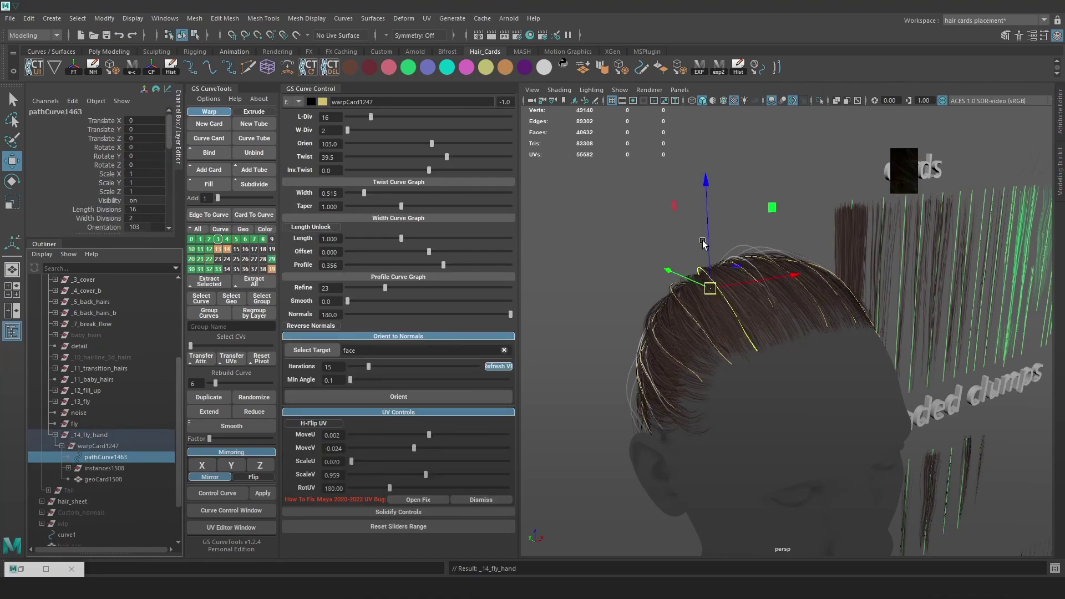
- Shift the _14_fly_hand curve by about -0.65 along X on top of the head
{"action": "scroll", "coordinate": [773, 261], "scroll_direction": "up", "scroll_amount": 3}
{"action": "left_click_drag", "start_coordinate": [773, 260], "coordinate": [762, 263]}
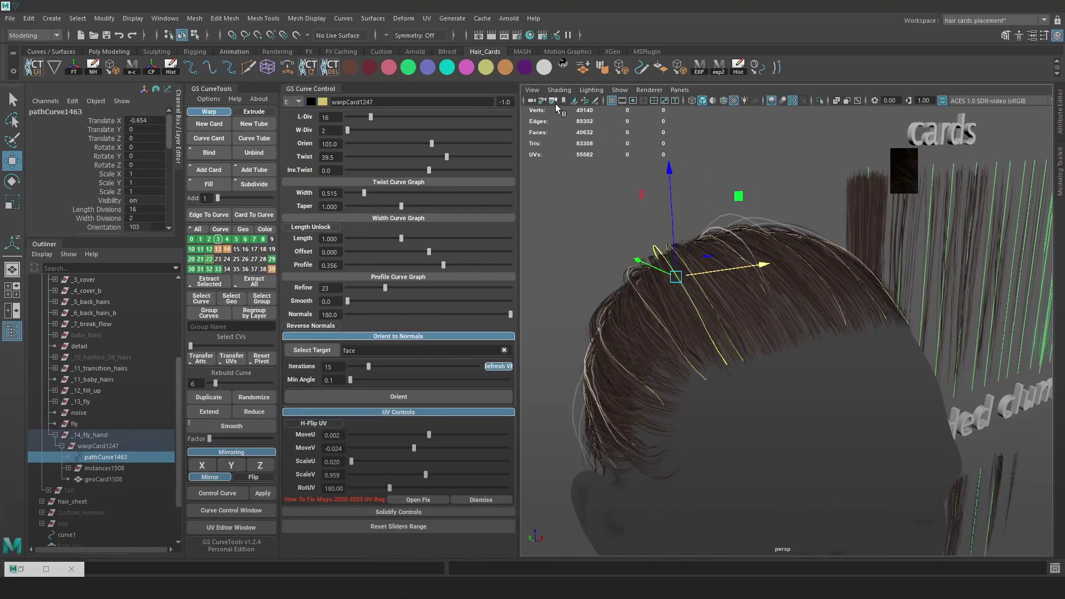
{"action": "left_click_drag", "start_coordinate": [625, 150], "coordinate": [646, 217], "text": "alt"}
{"action": "scroll", "coordinate": [674, 266], "scroll_direction": "up", "scroll_amount": 3}
{"action": "left_click_drag", "start_coordinate": [693, 294], "coordinate": [782, 219], "text": "alt"}
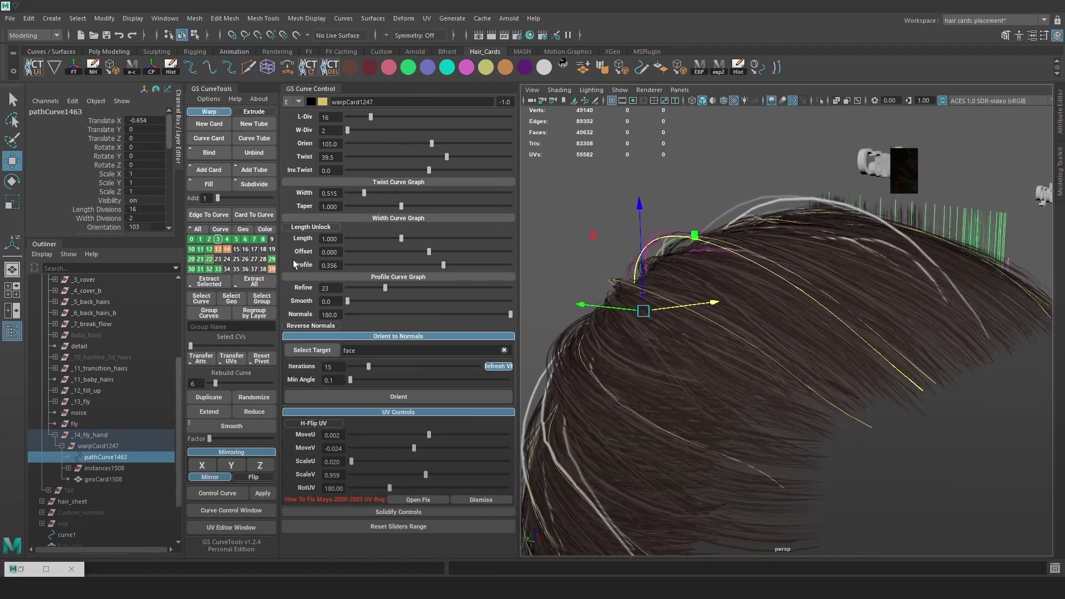
- Set the duplicated card's twist to 0 and its orientation to about 24.3, and undo the trial move of its curve
{"action": "left_click", "coordinate": [338, 156]}
{"action": "type", "text": "0"}
{"action": "key", "text": "Return"}
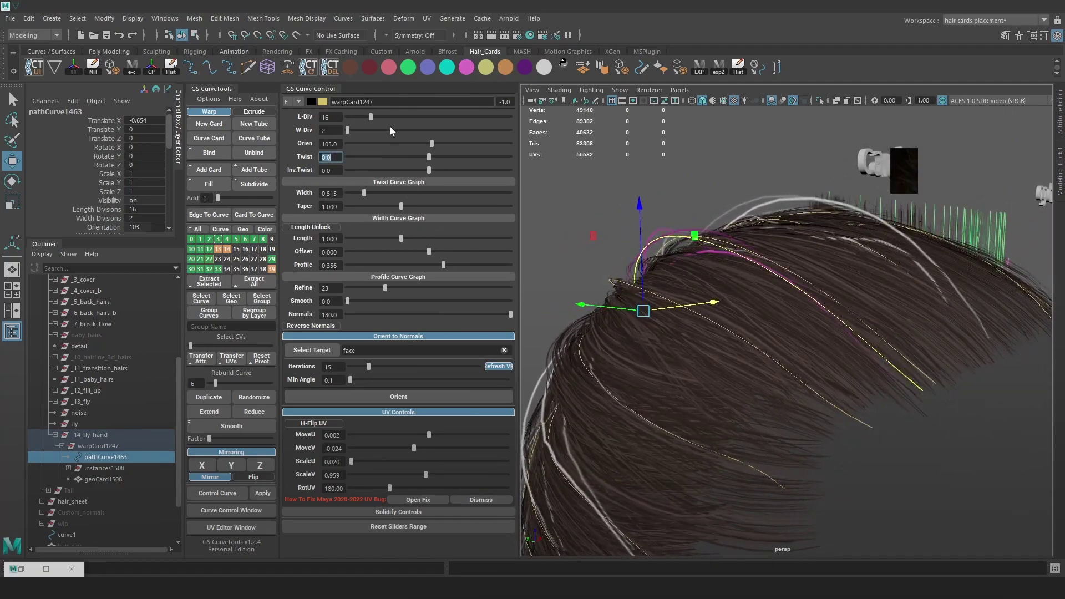
{"action": "left_click_drag", "start_coordinate": [428, 143], "coordinate": [407, 143]}
{"action": "left_click_drag", "start_coordinate": [721, 249], "coordinate": [796, 290], "text": "alt"}
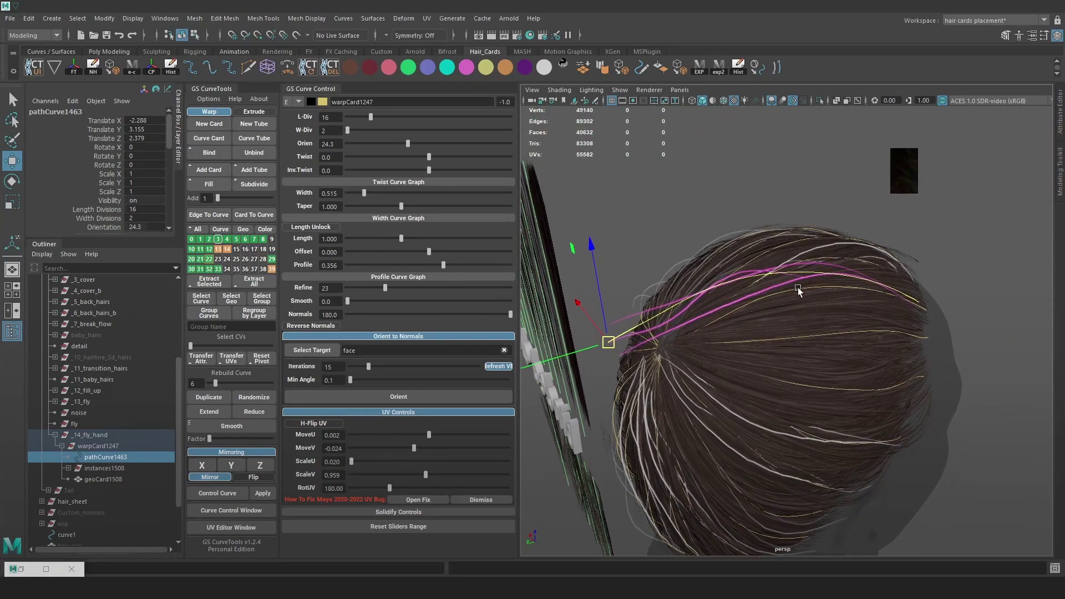
{"action": "key", "text": "ctrl+z"}
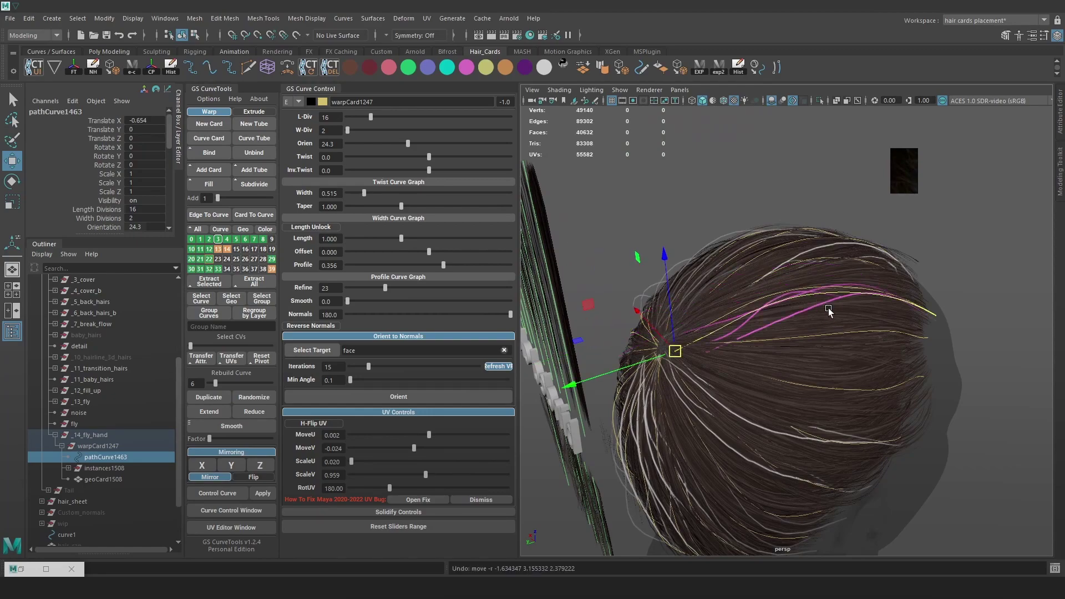
{"action": "scroll", "coordinate": [825, 306], "scroll_direction": "down", "scroll_amount": 1}
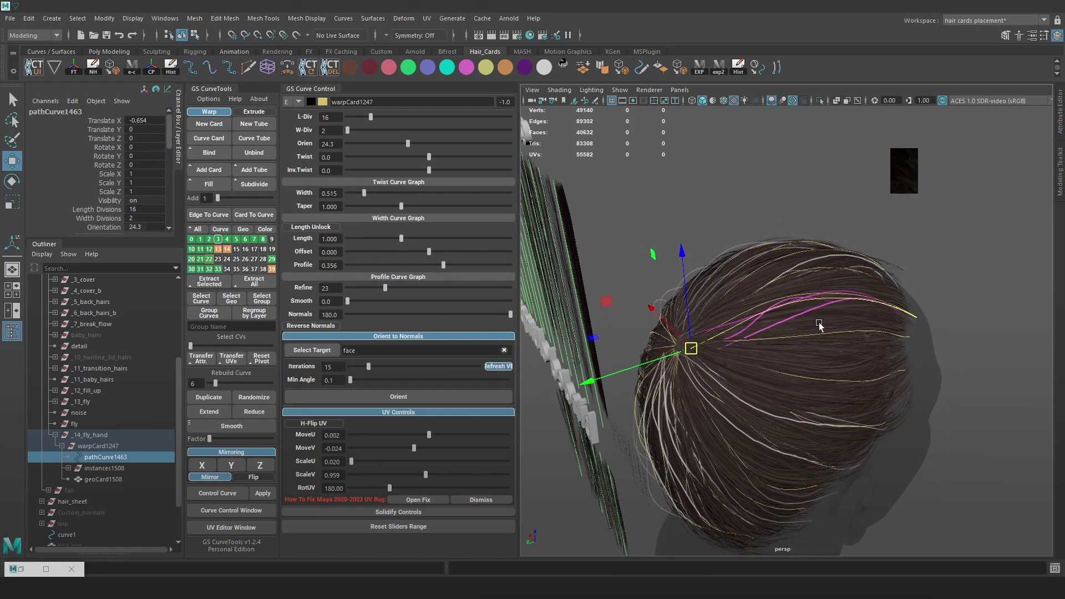
- Reselect the path curve inside _14_fly_hand and set its orientation to about 7.4
{"action": "left_click", "coordinate": [110, 436]}
{"action": "left_click", "coordinate": [96, 446]}
{"action": "left_click", "coordinate": [90, 437]}
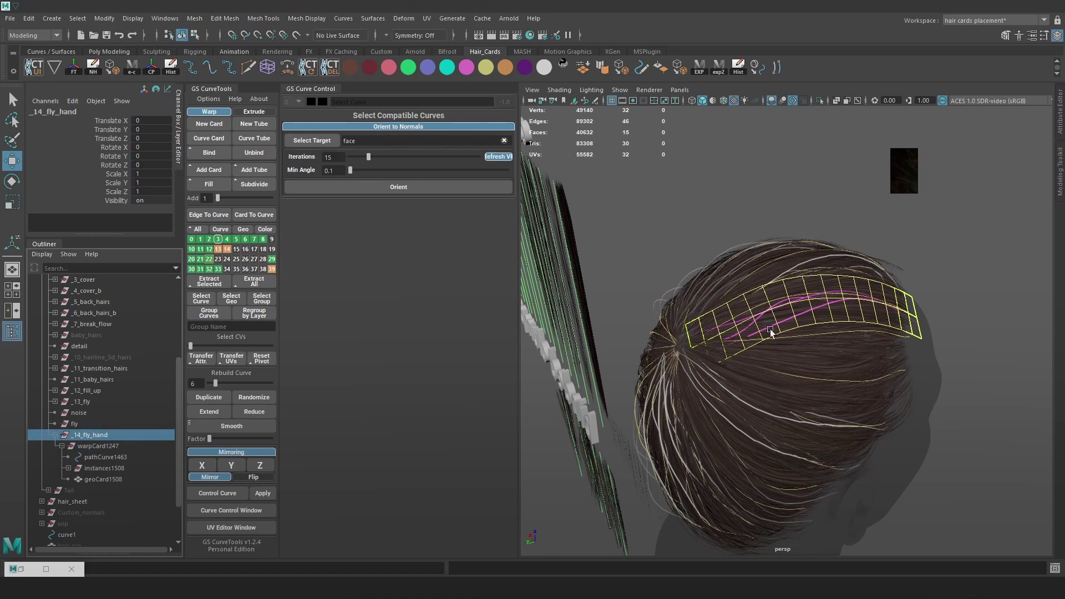
{"action": "left_click", "coordinate": [105, 458]}
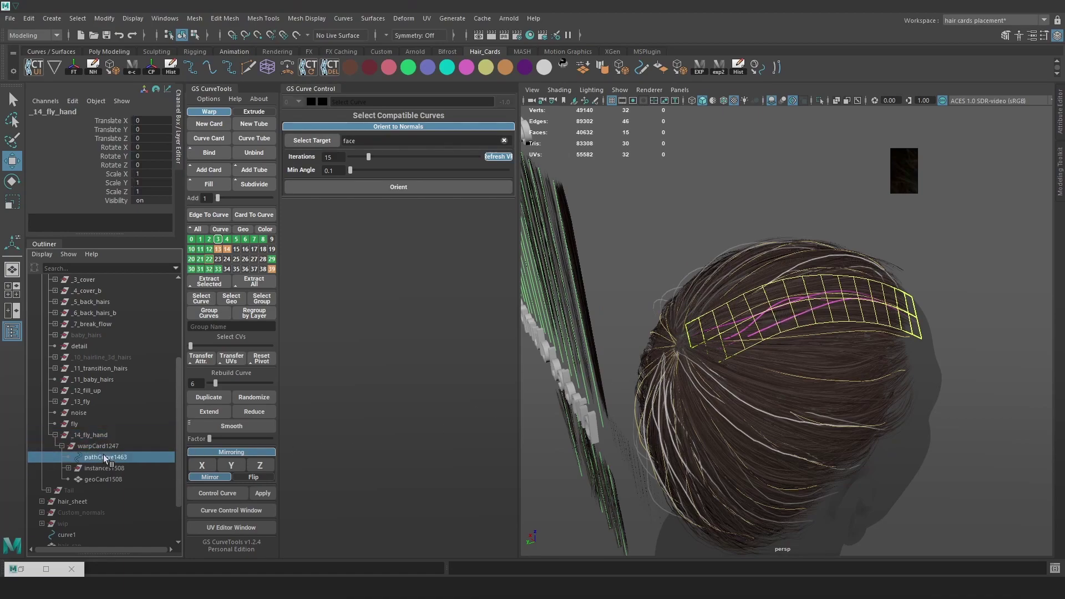
{"action": "left_click_drag", "start_coordinate": [866, 233], "coordinate": [857, 264], "text": "alt"}
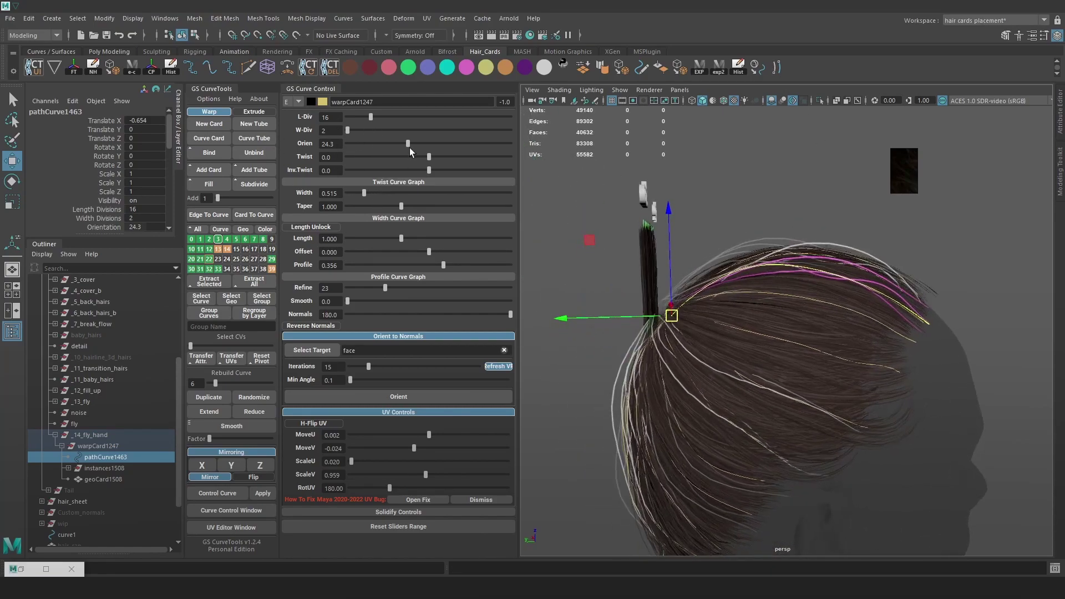
{"action": "left_click_drag", "start_coordinate": [408, 151], "coordinate": [403, 153]}
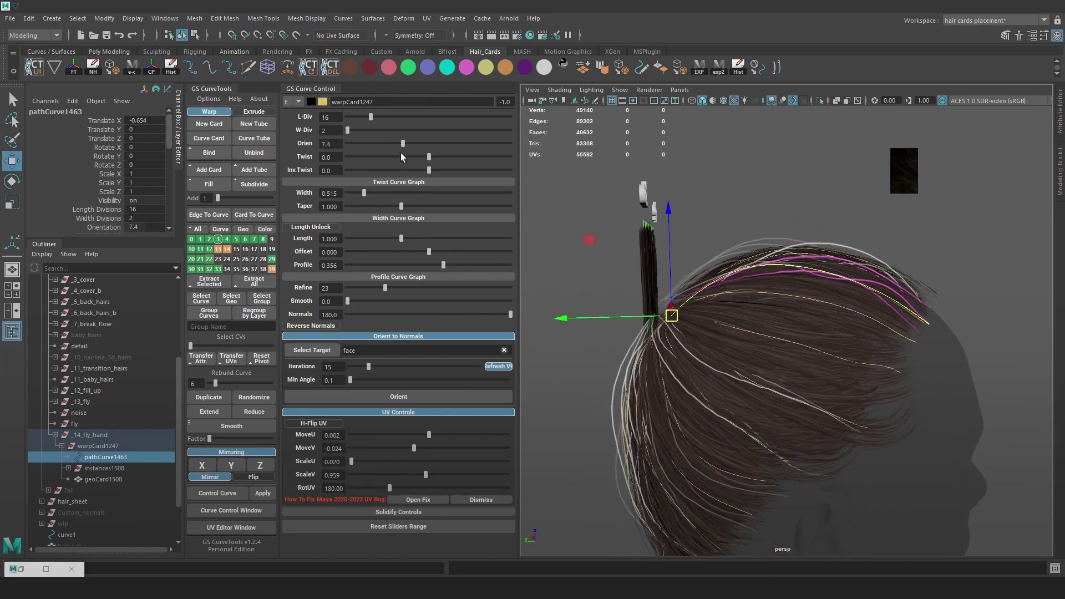
- Hide the _14_fly_hand group and isolate the _13_fly group with only its curves displayed
{"action": "left_click", "coordinate": [103, 435]}
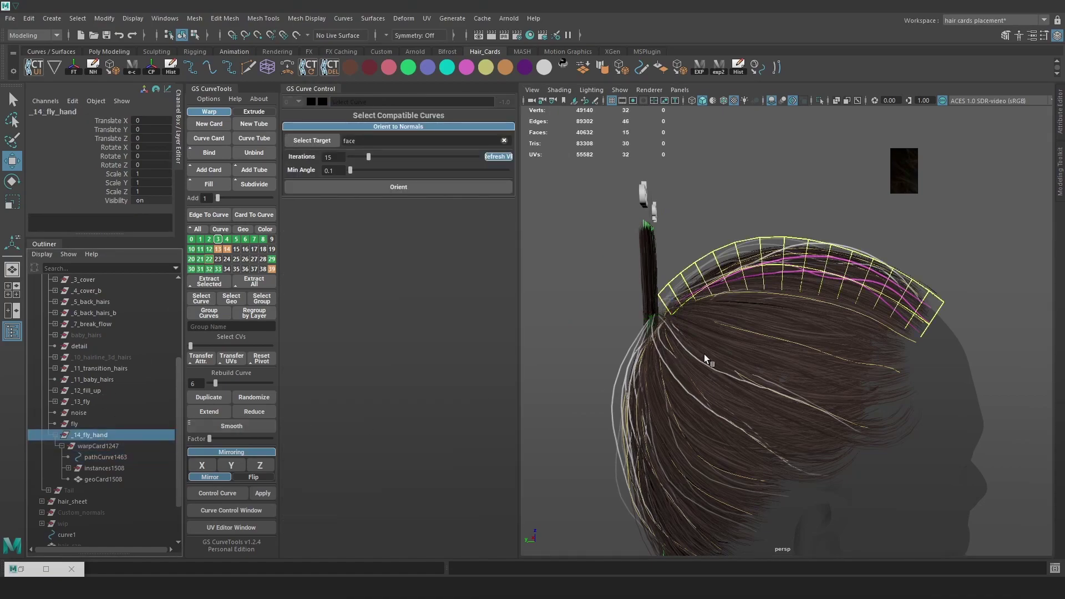
{"action": "key", "text": "ctrl+h"}
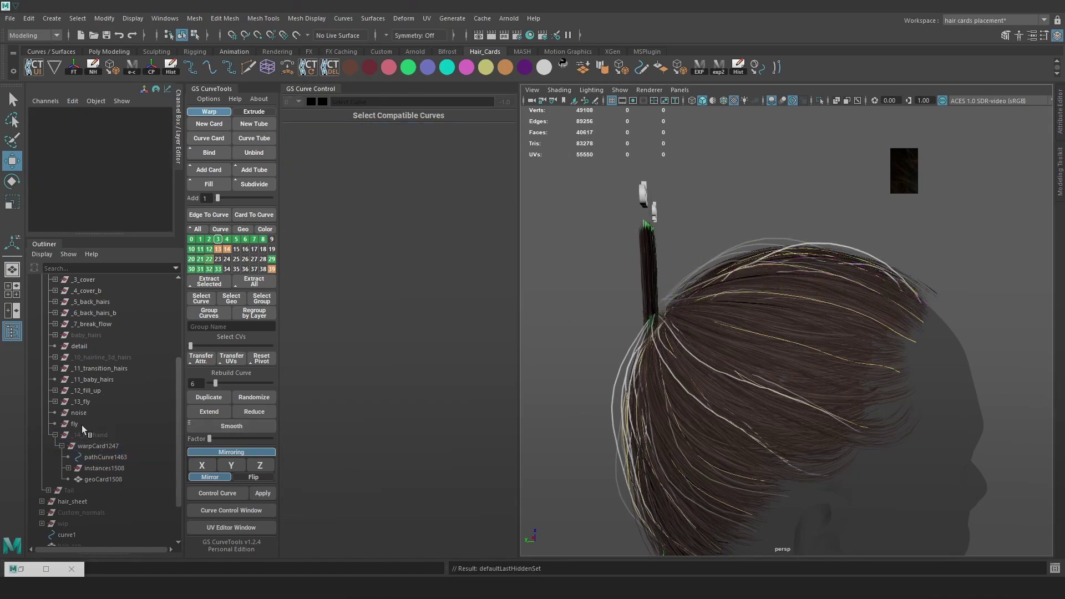
{"action": "left_click", "coordinate": [81, 402]}
{"action": "left_click", "coordinate": [55, 402]}
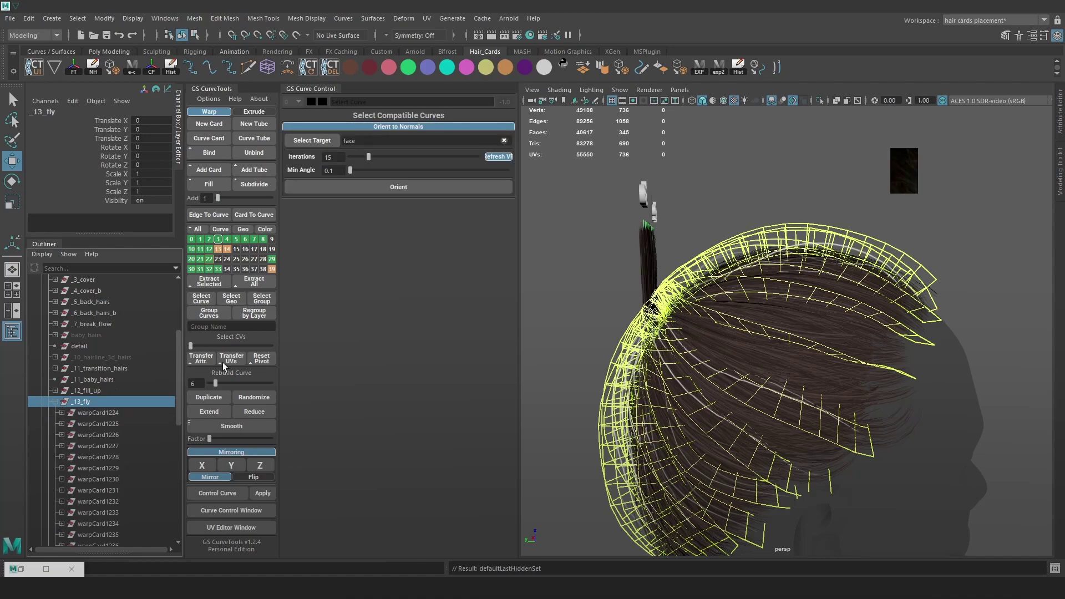
{"action": "left_click", "coordinate": [819, 100]}
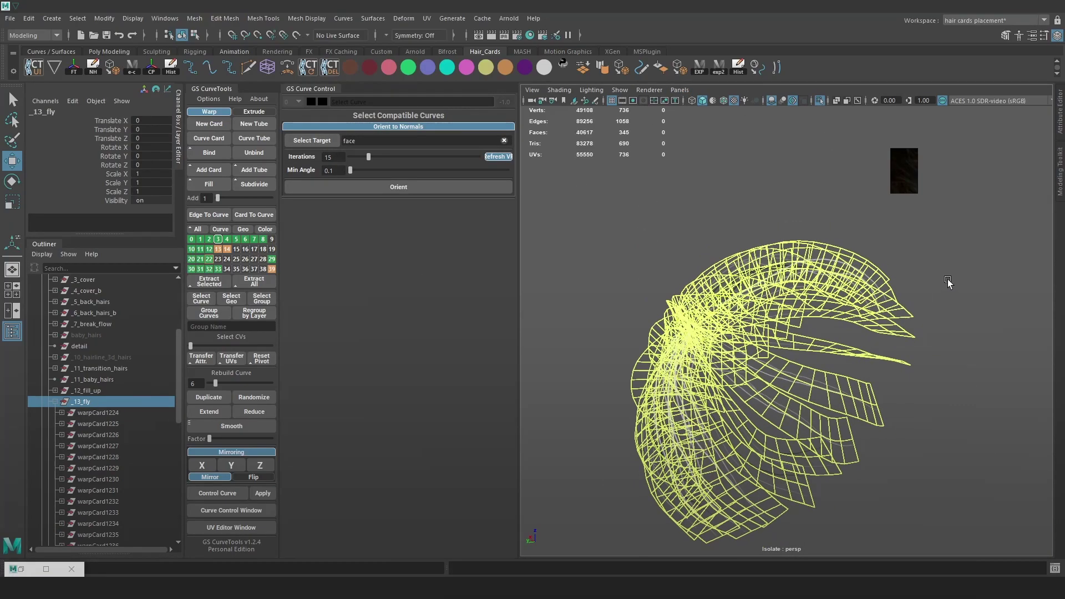
{"action": "left_click", "coordinate": [898, 339]}
{"action": "key", "text": "alt+2"}
{"action": "left_click_drag", "start_coordinate": [866, 426], "coordinate": [906, 395], "text": "alt"}
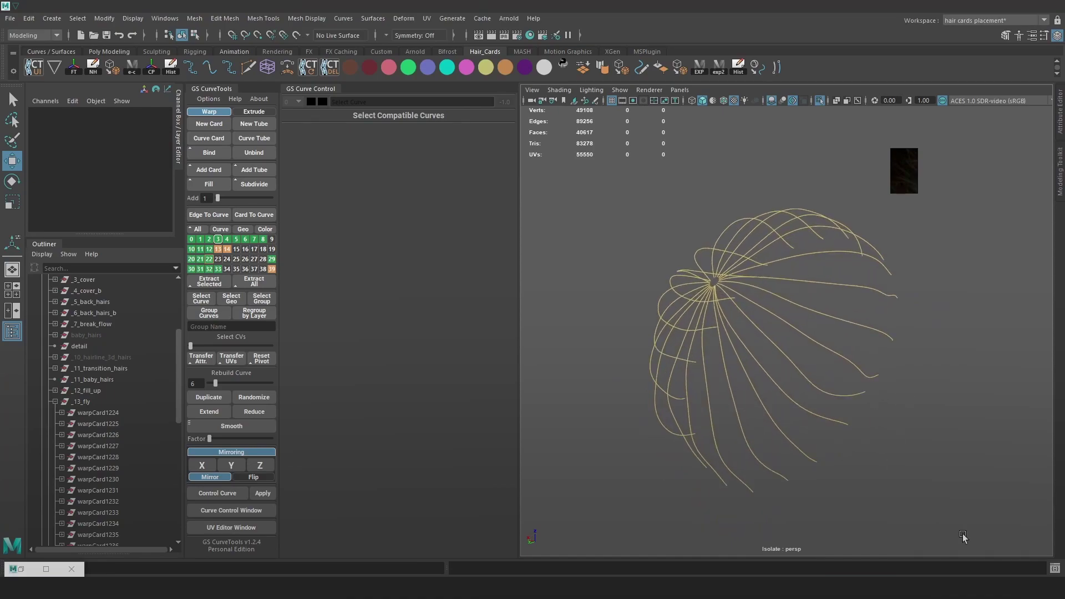
- Select all the isolated _13_fly curves and reset their pivots
{"action": "left_click_drag", "start_coordinate": [964, 540], "coordinate": [590, 211]}
{"action": "left_click", "coordinate": [937, 458]}
{"action": "left_click_drag", "start_coordinate": [943, 487], "coordinate": [666, 223]}
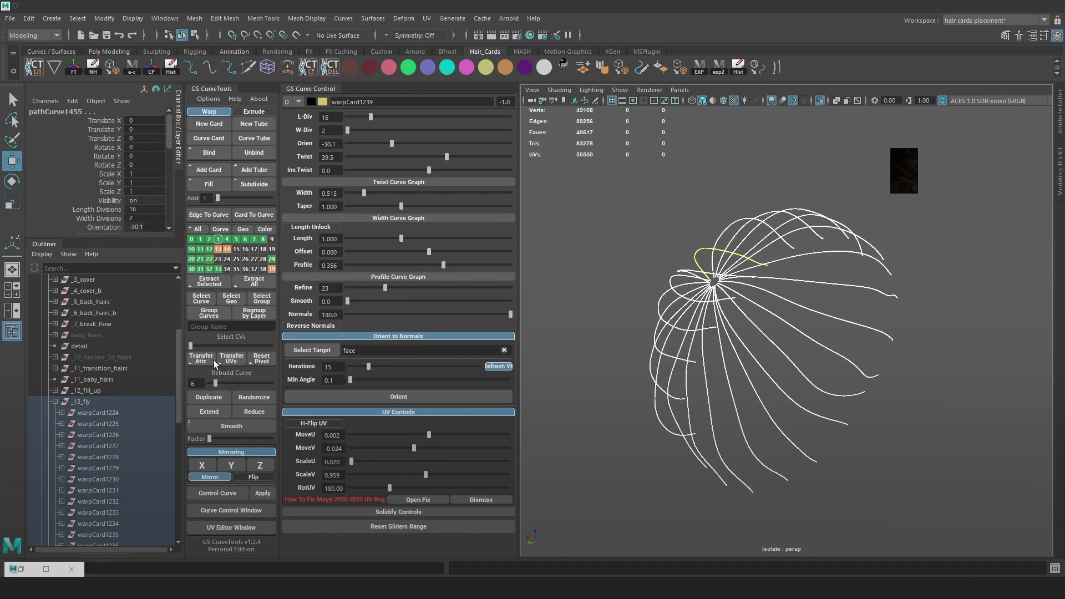
{"action": "left_click", "coordinate": [264, 360]}
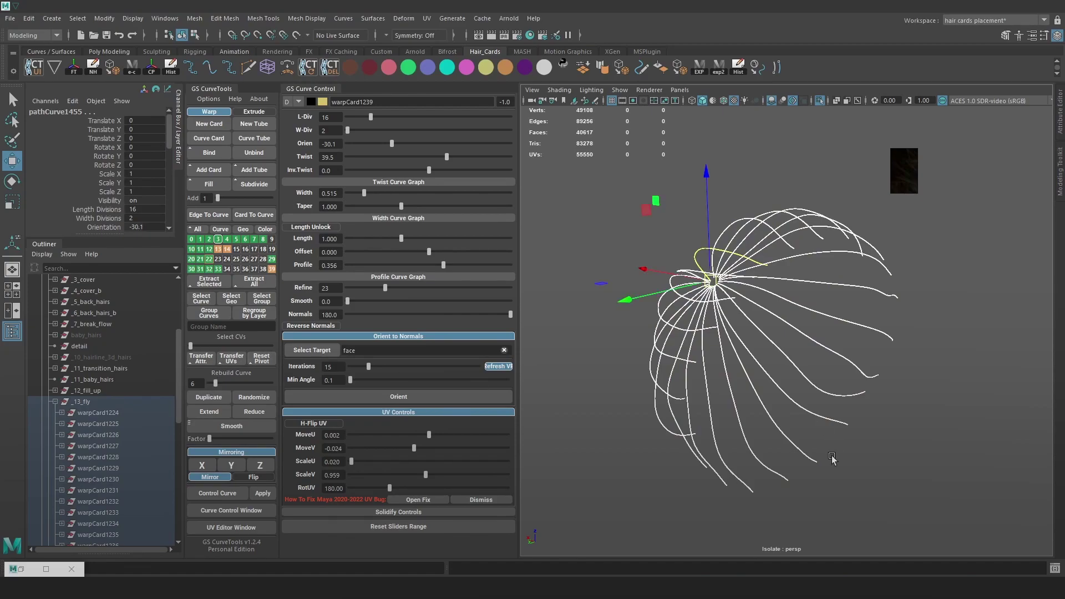
- Select individual _13_fly curves around the lower half of the fan to examine where their pivots sit
{"action": "left_click", "coordinate": [777, 425]}
{"action": "left_click", "coordinate": [744, 427]}
{"action": "left_click_drag", "start_coordinate": [744, 427], "coordinate": [662, 374], "text": "alt"}
{"action": "left_click", "coordinate": [696, 354]}
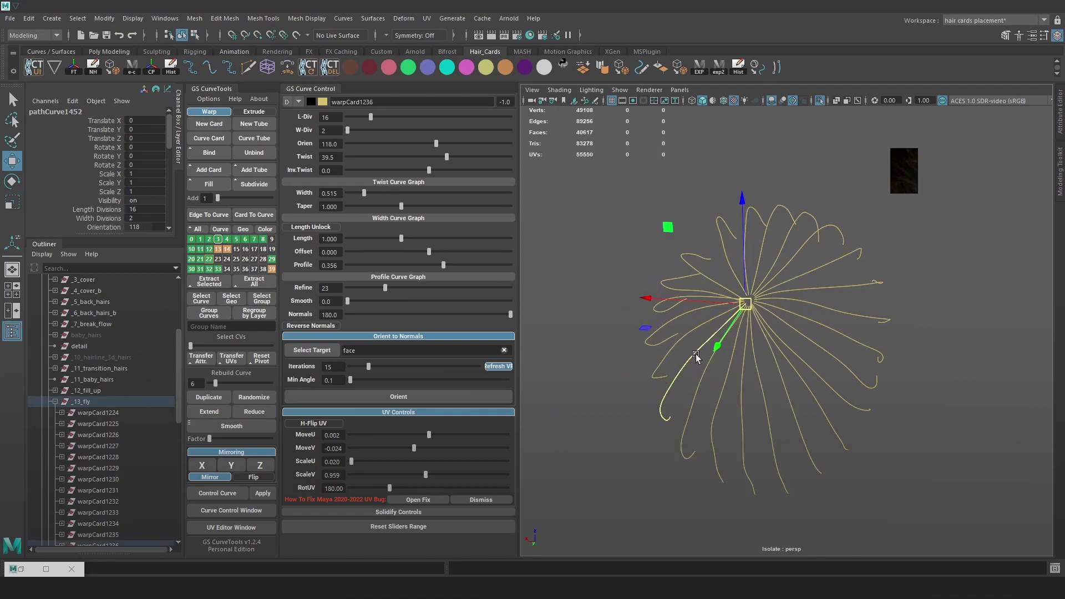
{"action": "left_click", "coordinate": [706, 368]}
{"action": "left_click", "coordinate": [744, 385]}
{"action": "left_click", "coordinate": [758, 381]}
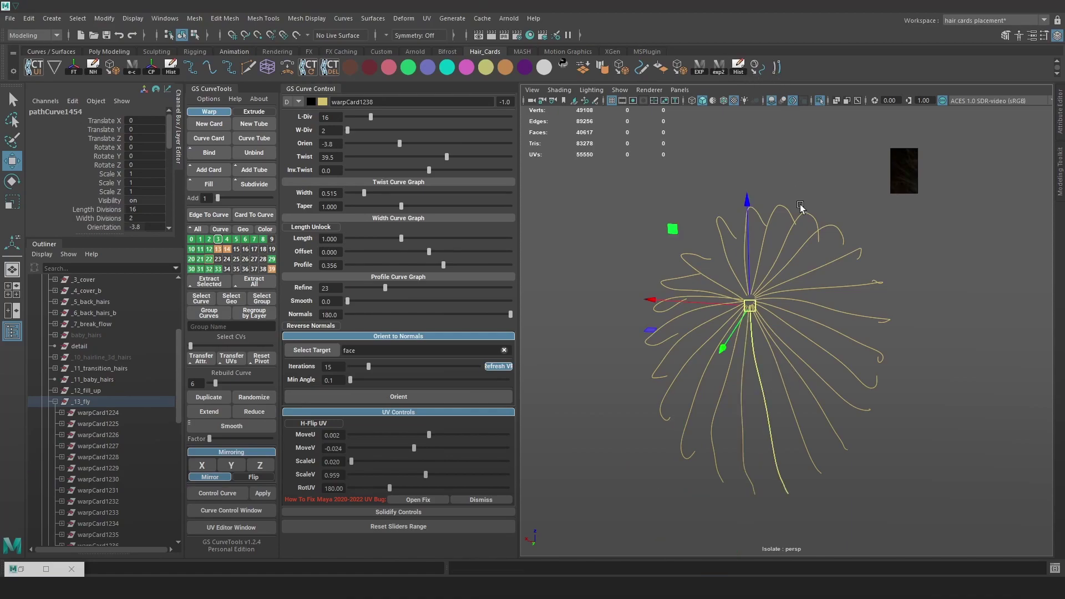
- Reverse the direction of the warpCard1237 and warpCard1238 curves and reset their pivots
{"action": "left_click_drag", "start_coordinate": [830, 288], "coordinate": [919, 348], "text": "alt"}
{"action": "left_click", "coordinate": [919, 348]}
{"action": "left_click", "coordinate": [750, 352]}
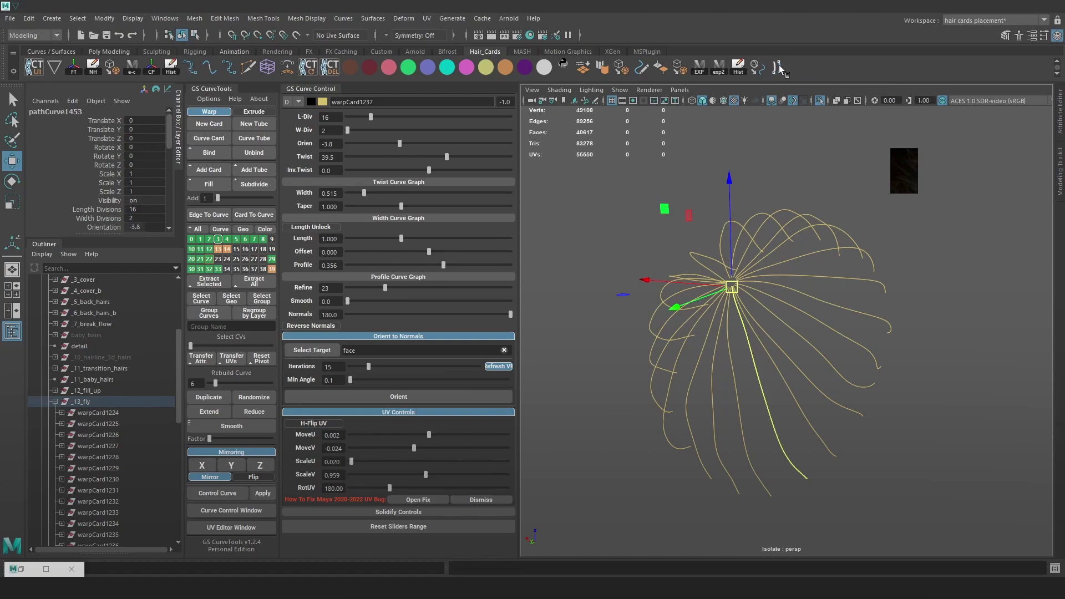
{"action": "left_click", "coordinate": [264, 361]}
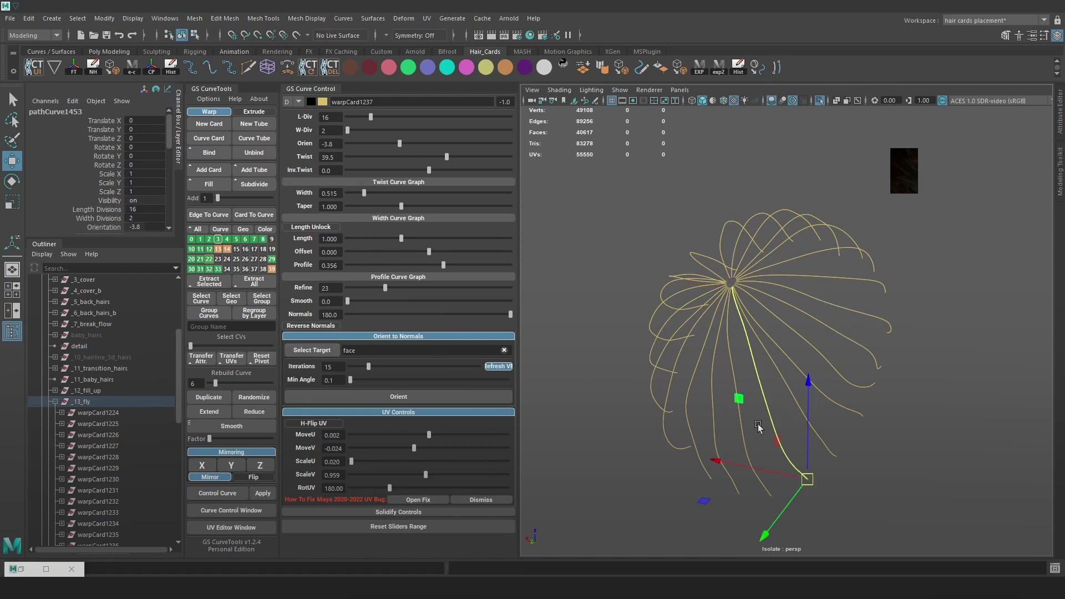
{"action": "left_click", "coordinate": [744, 431]}
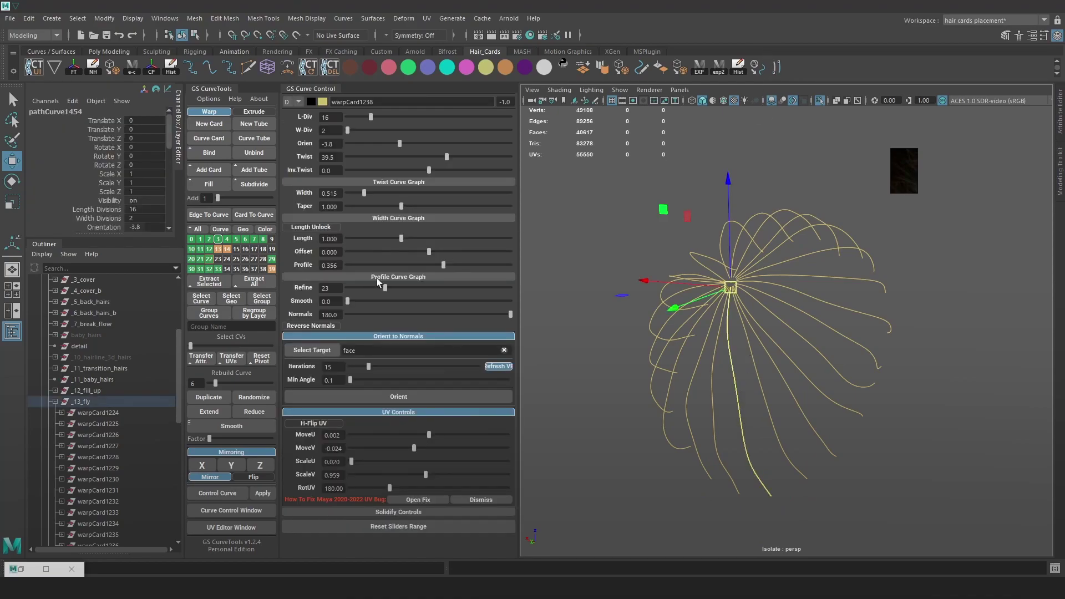
{"action": "left_click", "coordinate": [265, 360]}
- Pick the lower-left curves whose pivots sit at the fan's center, reverse their direction and reset their pivots
{"action": "left_click", "coordinate": [711, 377]}
{"action": "left_click", "coordinate": [693, 379]}
{"action": "left_click_drag", "start_coordinate": [694, 379], "coordinate": [717, 378], "text": "alt"}
{"action": "left_click", "coordinate": [717, 377]}
{"action": "left_click", "coordinate": [705, 351]}
{"action": "left_click", "coordinate": [707, 352]}
{"action": "left_click", "coordinate": [777, 67]}
{"action": "left_click", "coordinate": [254, 360]}
- Check the warpCard1240 curve's pivot, then reverse the neighbouring warpCard1233 curve and reset its pivot
{"action": "left_click", "coordinate": [688, 341]}
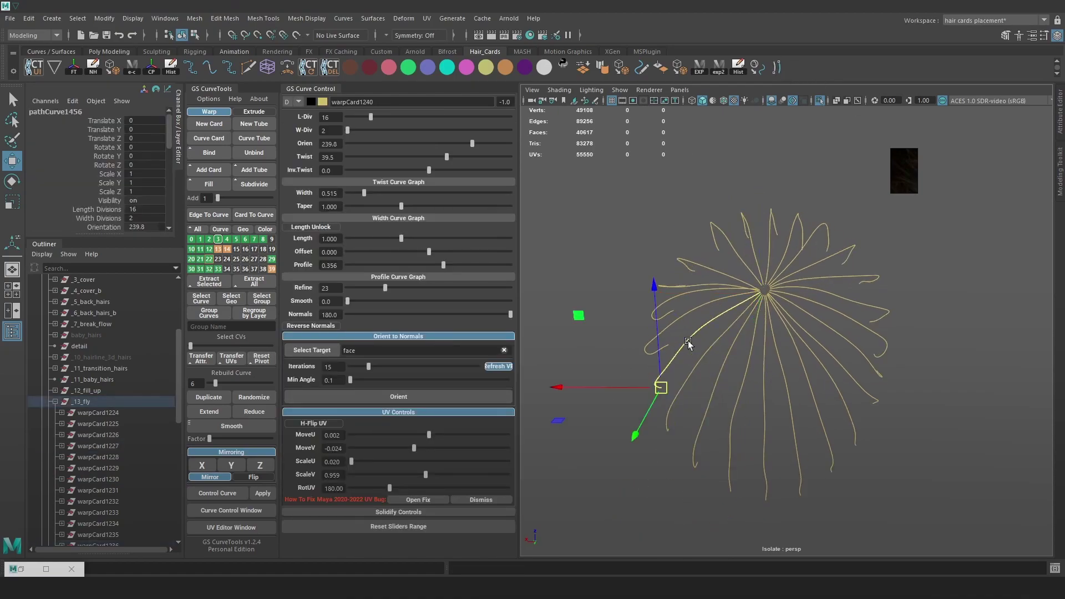
{"action": "left_click", "coordinate": [676, 318]}
{"action": "left_click", "coordinate": [776, 66]}
{"action": "left_click", "coordinate": [666, 309]}
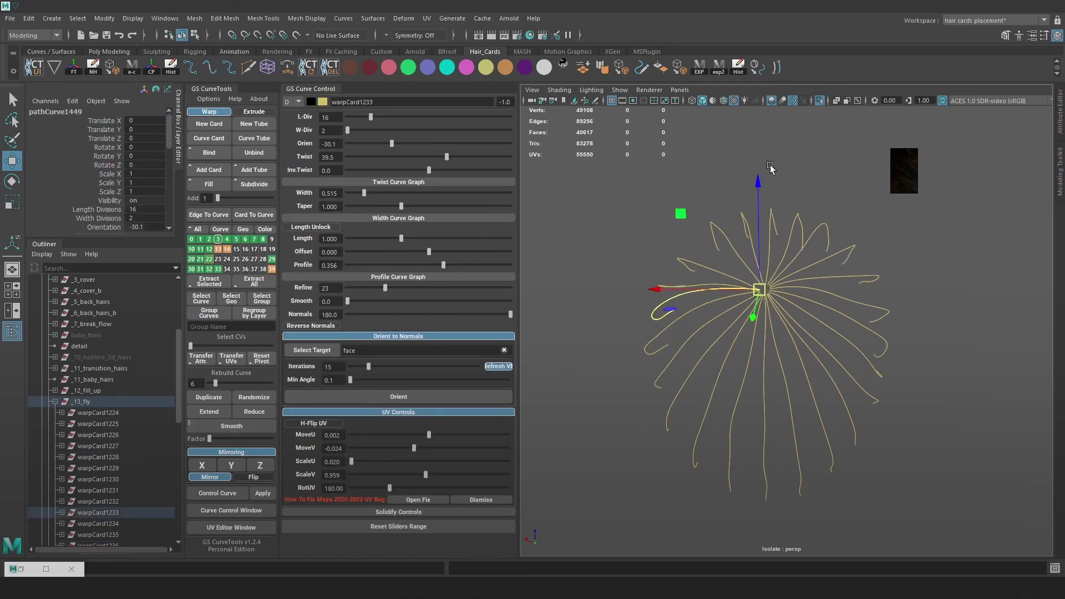
{"action": "left_click", "coordinate": [261, 358]}
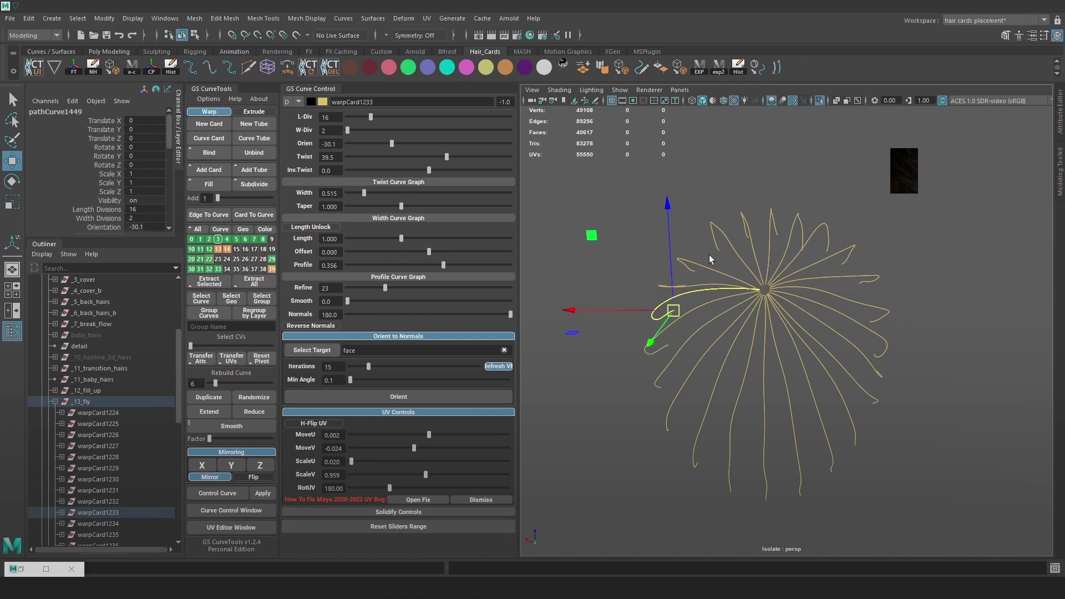
- Select the upper-left fan curves from warpCard1229 to warpCard1244, leaving out warpCard1224, reverse them and reset their pivots
{"action": "left_click", "coordinate": [698, 268]}
{"action": "left_click", "coordinate": [701, 264]}
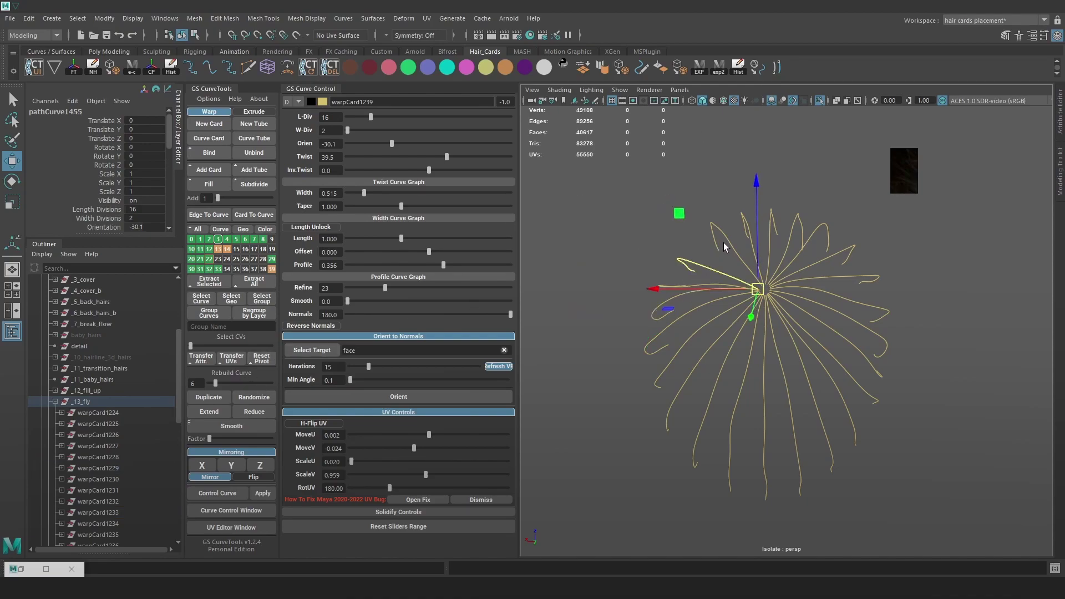
{"action": "left_click", "coordinate": [728, 241]}
{"action": "left_click", "coordinate": [663, 285]}
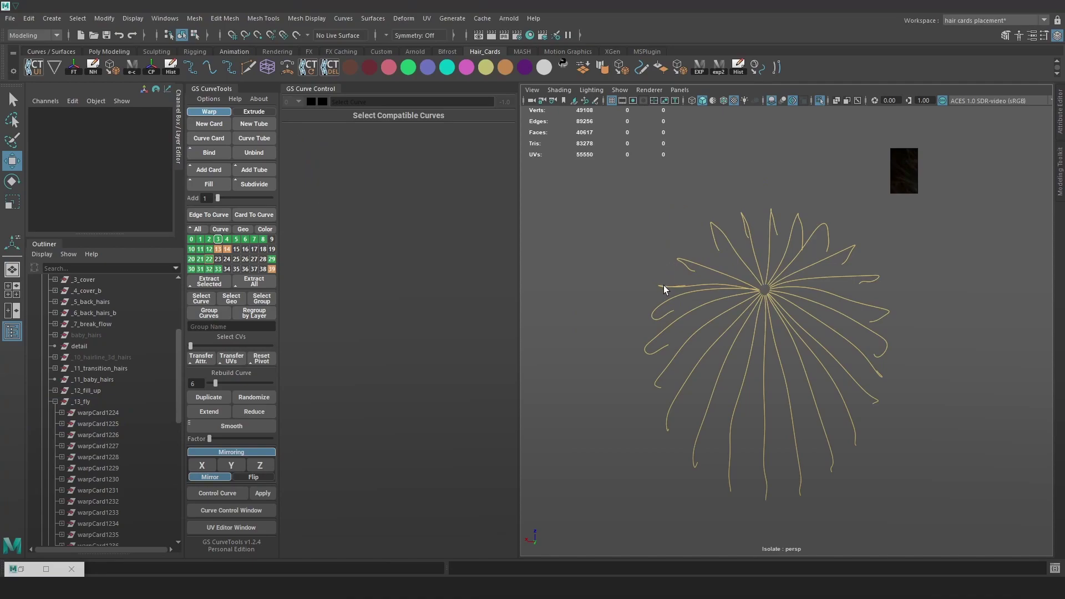
{"action": "left_click", "coordinate": [694, 266]}
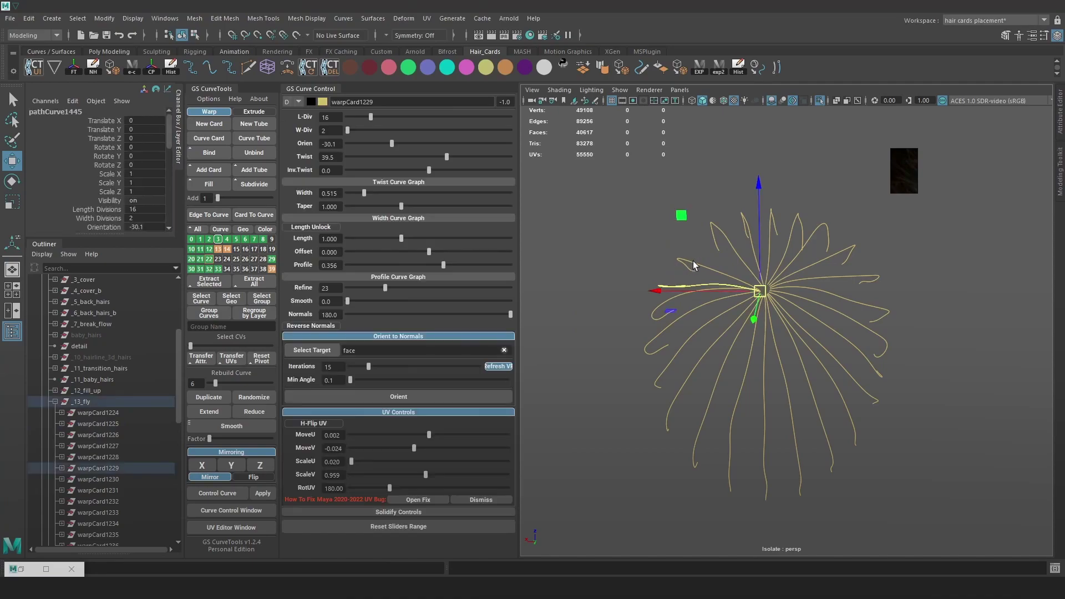
{"action": "left_click", "coordinate": [744, 221], "text": "shift"}
{"action": "left_click", "coordinate": [772, 222], "text": "shift"}
{"action": "left_click", "coordinate": [791, 233], "text": "shift"}
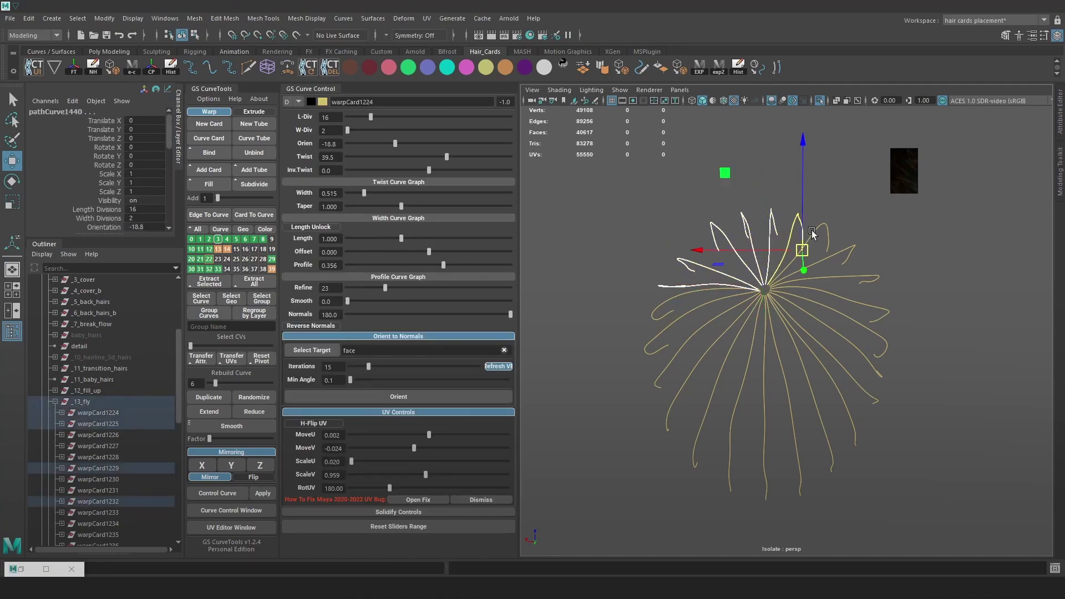
{"action": "key", "text": "ctrl+z"}
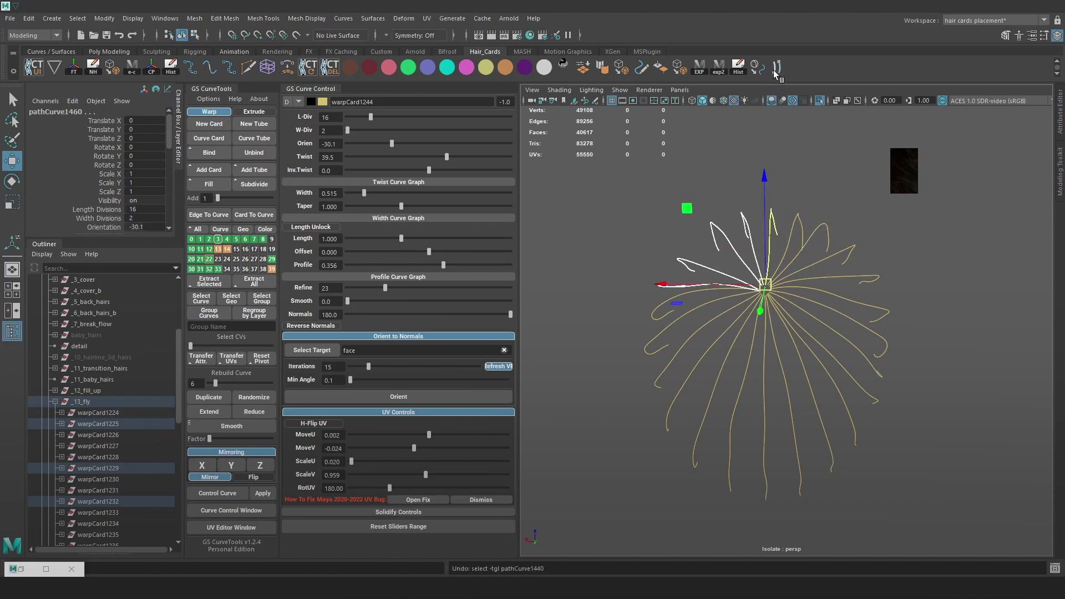
{"action": "left_click", "coordinate": [259, 363]}
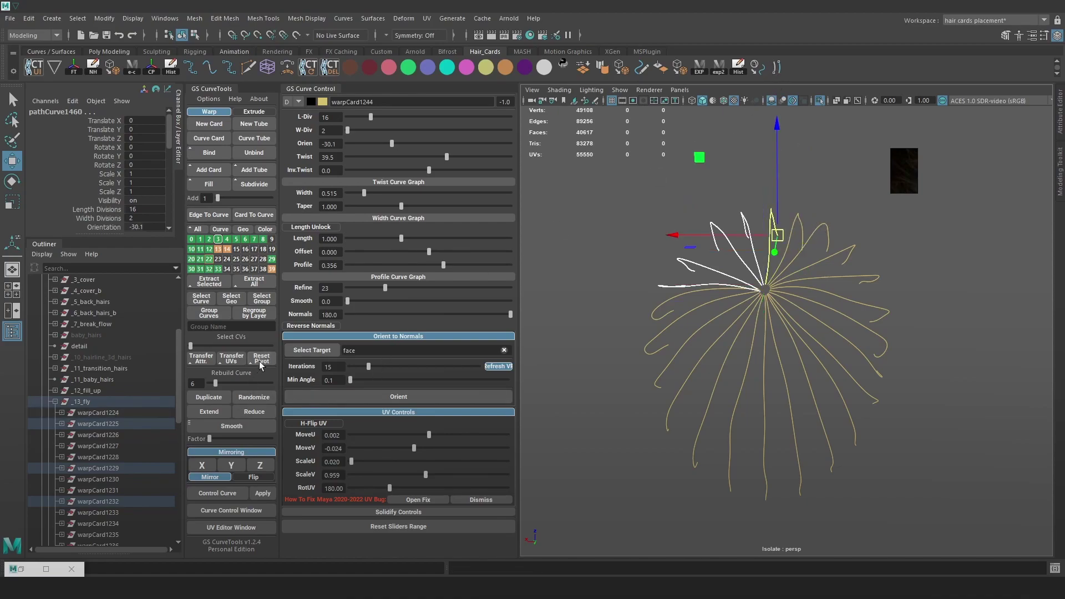
- Check the curves at the top of the fan, reverse the warpCard1243 curve and reset its pivot
{"action": "left_click", "coordinate": [742, 260]}
{"action": "left_click", "coordinate": [778, 242]}
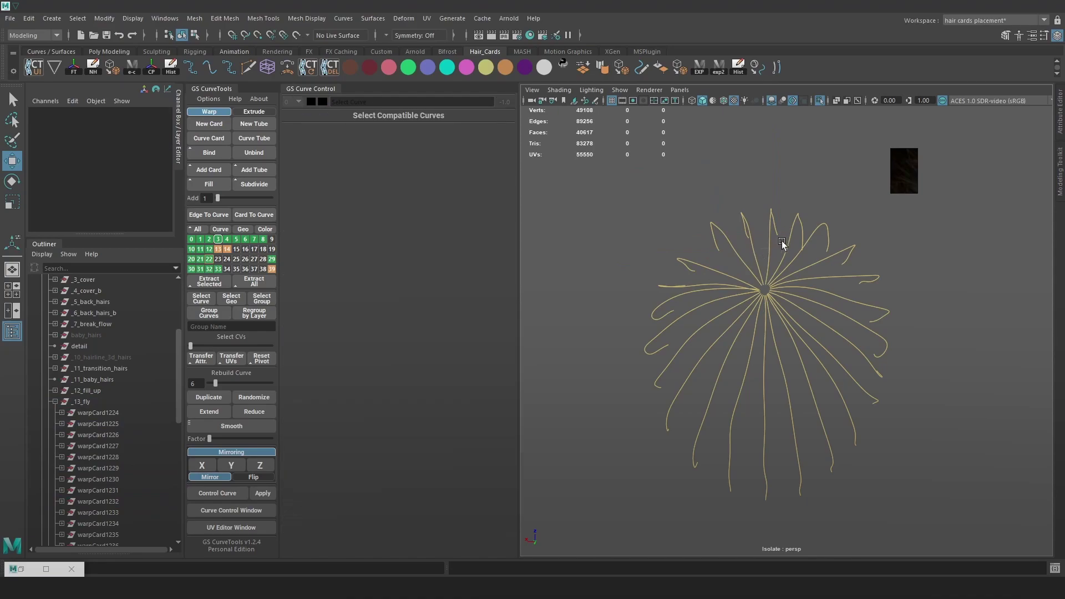
{"action": "left_click", "coordinate": [787, 241]}
{"action": "left_click", "coordinate": [751, 238]}
{"action": "left_click", "coordinate": [824, 227]}
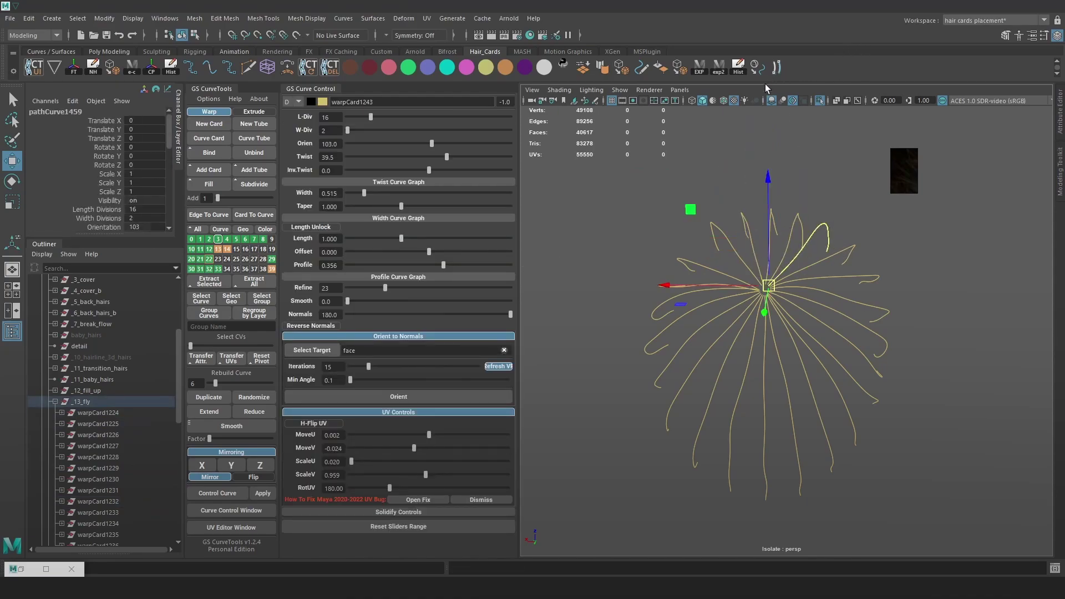
{"action": "left_click", "coordinate": [263, 363]}
- Select the right-hand curves of warpCard1241, 1231, 1234 and 1226, reverse them and reset their pivots
{"action": "left_click_drag", "start_coordinate": [860, 298], "coordinate": [842, 302], "text": "alt"}
{"action": "left_click", "coordinate": [826, 260]}
{"action": "left_click", "coordinate": [842, 289]}
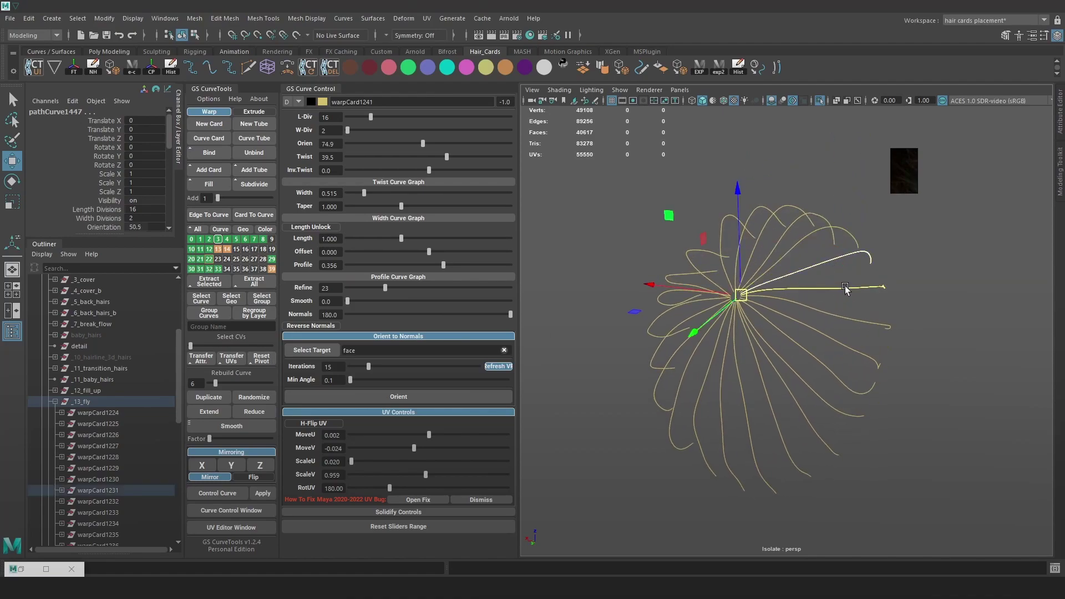
{"action": "left_click", "coordinate": [832, 327]}
{"action": "left_click", "coordinate": [824, 339]}
{"action": "left_click", "coordinate": [793, 344]}
{"action": "key", "text": "ctrl+z"}
{"action": "left_click", "coordinate": [777, 68]}
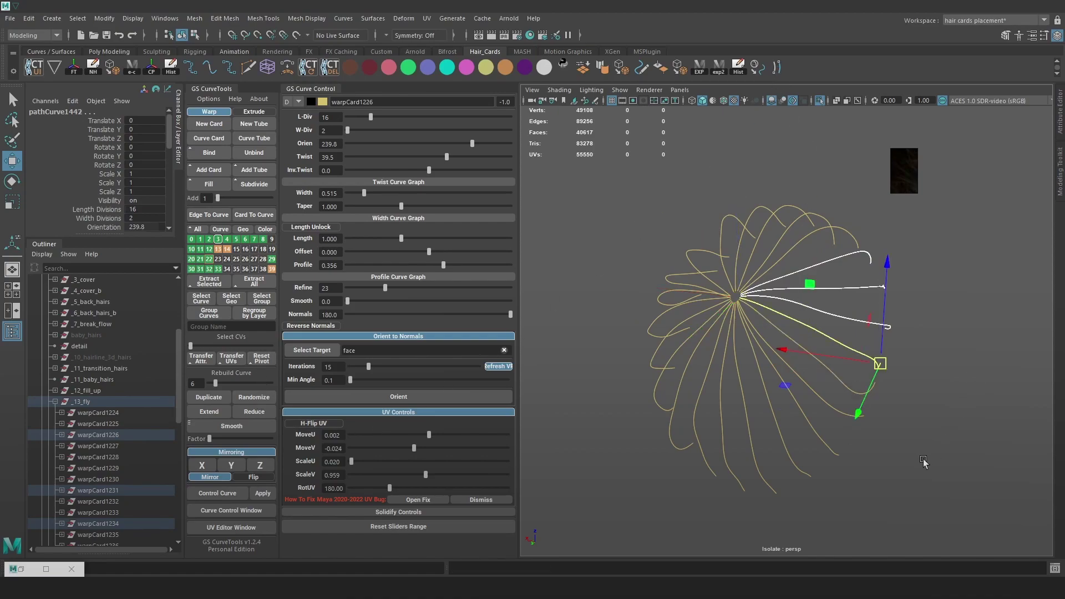
- Check the lower-right curves, reverse the warpCard1246 curve and reset its pivot
{"action": "left_click", "coordinate": [841, 384]}
{"action": "left_click", "coordinate": [871, 392]}
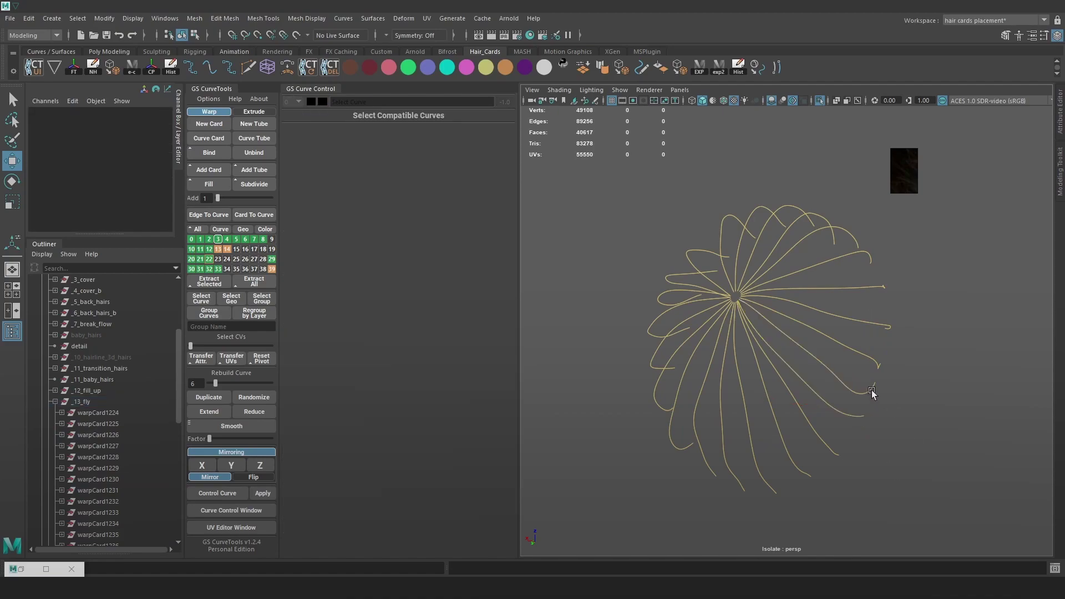
{"action": "left_click", "coordinate": [830, 409]}
{"action": "left_click", "coordinate": [798, 434]}
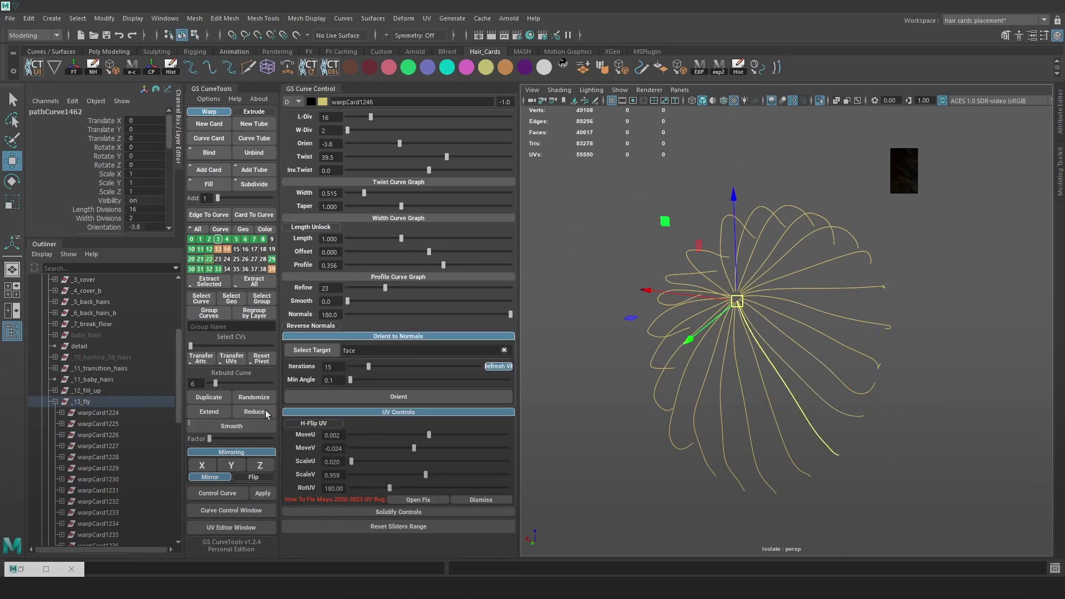
{"action": "left_click", "coordinate": [261, 360], "text": "shift"}
- Examine the pivots of the _13_fly curves in groups around the whole fan to verify their directions
{"action": "left_click", "coordinate": [748, 431]}
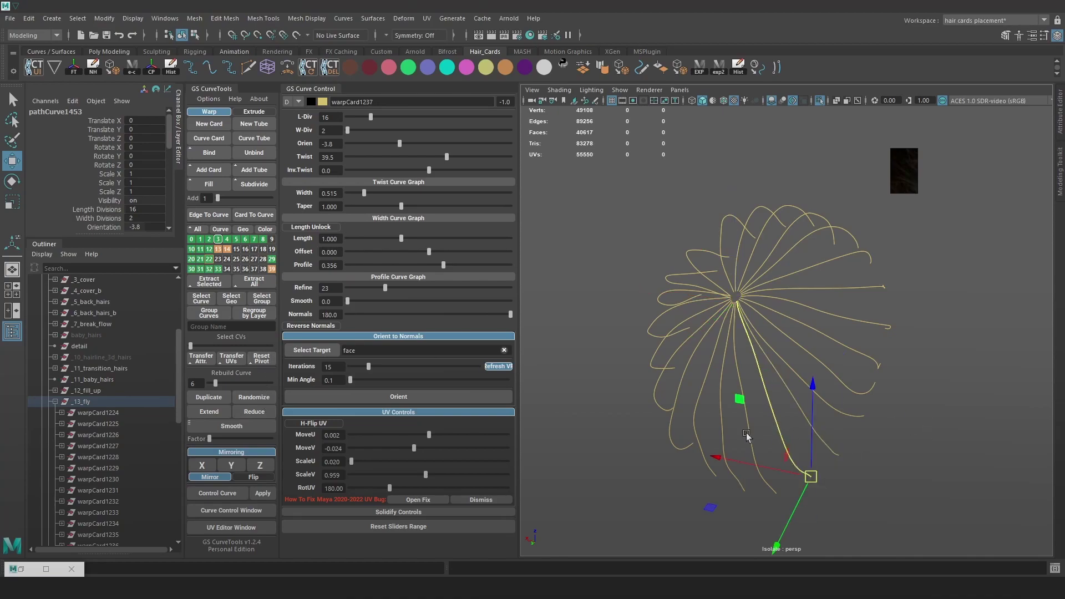
{"action": "left_click_drag", "start_coordinate": [946, 491], "coordinate": [550, 158]}
{"action": "left_click_drag", "start_coordinate": [778, 303], "coordinate": [802, 282], "text": "alt"}
{"action": "left_click", "coordinate": [742, 278]}
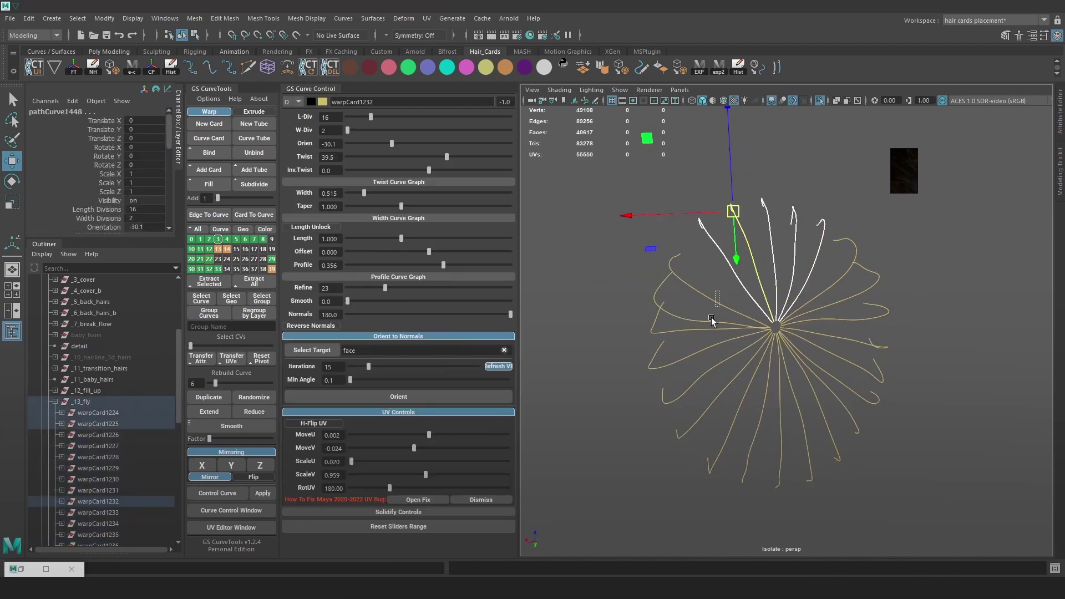
{"action": "left_click_drag", "start_coordinate": [714, 309], "coordinate": [734, 403]}
{"action": "left_click_drag", "start_coordinate": [720, 454], "coordinate": [720, 456]}
{"action": "left_click_drag", "start_coordinate": [858, 435], "coordinate": [833, 429], "text": "alt"}
{"action": "left_click_drag", "start_coordinate": [890, 370], "coordinate": [889, 382], "text": "alt"}
{"action": "left_click_drag", "start_coordinate": [811, 444], "coordinate": [884, 379]}
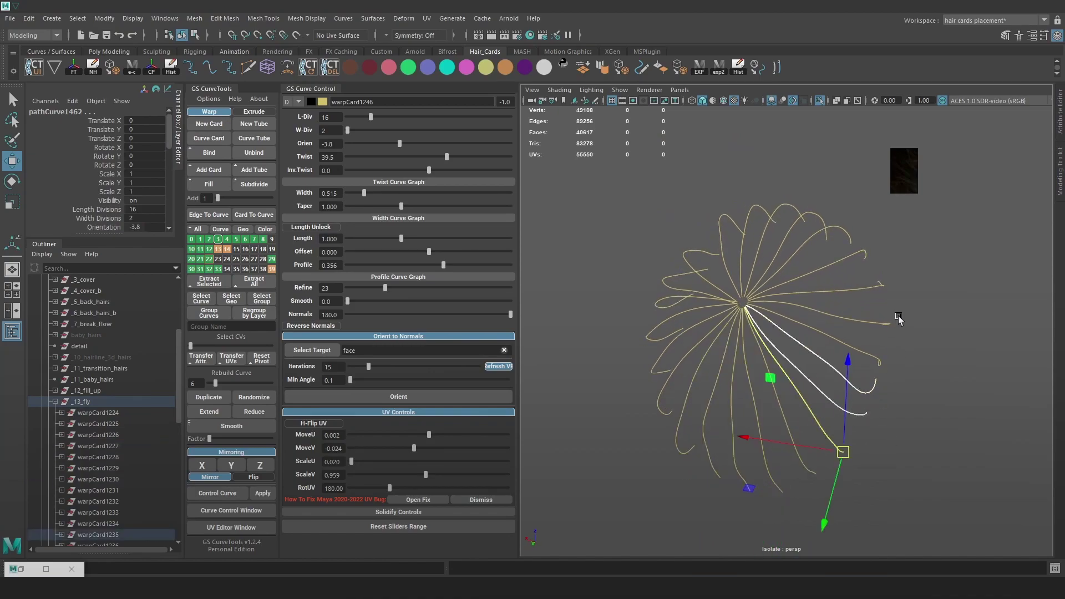
{"action": "left_click_drag", "start_coordinate": [897, 315], "coordinate": [864, 368]}
- Show the _13_fly cards with their curves in untextured shading and adjust the orientation of the inverted card at the top
{"action": "left_click_drag", "start_coordinate": [961, 341], "coordinate": [913, 327], "text": "alt"}
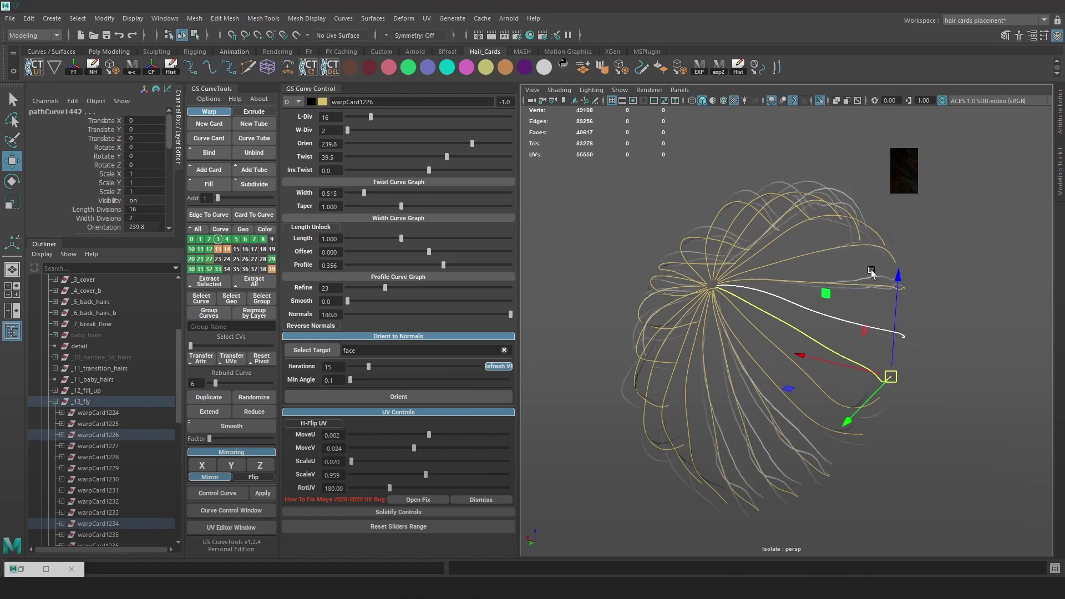
{"action": "left_click", "coordinate": [981, 275]}
{"action": "left_click_drag", "start_coordinate": [981, 275], "coordinate": [732, 287], "text": "alt"}
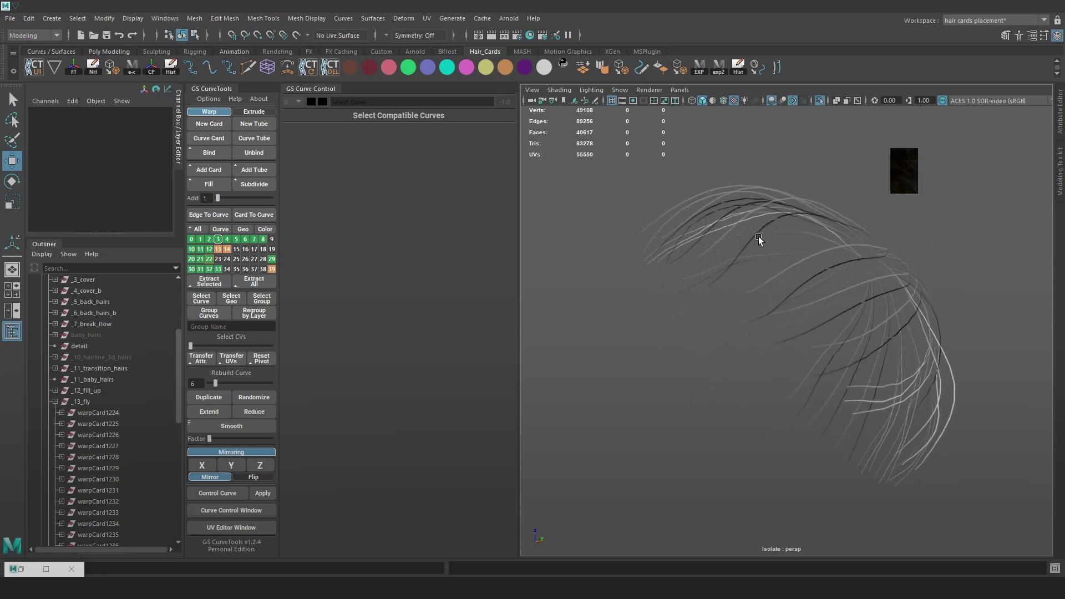
{"action": "mouse_move", "coordinate": [759, 238]}
{"action": "left_mouse_down", "text": "alt"}
{"action": "mouse_move", "coordinate": [864, 247]}
{"action": "mouse_move", "coordinate": [851, 241]}
{"action": "mouse_move", "coordinate": [873, 224]}
{"action": "mouse_move", "coordinate": [786, 240]}
{"action": "left_mouse_up", "text": "alt"}
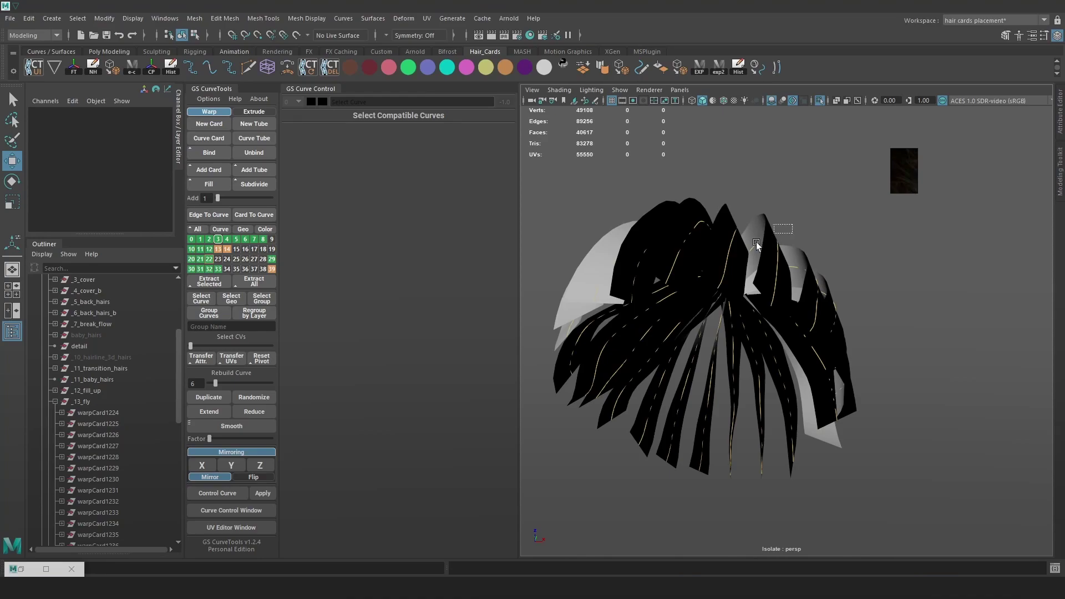
{"action": "left_click_drag", "start_coordinate": [679, 284], "coordinate": [682, 277]}
{"action": "left_click_drag", "start_coordinate": [779, 233], "coordinate": [654, 260], "text": "alt"}
{"action": "left_click", "coordinate": [778, 203]}
{"action": "left_click_drag", "start_coordinate": [391, 144], "coordinate": [451, 147]}
{"action": "left_click_drag", "start_coordinate": [658, 247], "coordinate": [645, 244], "text": "alt"}
- Adjust the orientation of further inverted cards on both sides of the fan so they face outward
{"action": "left_click_drag", "start_coordinate": [674, 233], "coordinate": [633, 254]}
{"action": "left_click_drag", "start_coordinate": [452, 144], "coordinate": [413, 148]}
{"action": "left_click_drag", "start_coordinate": [738, 248], "coordinate": [784, 245], "text": "alt"}
{"action": "left_click", "coordinate": [784, 245]}
{"action": "left_click_drag", "start_coordinate": [452, 145], "coordinate": [408, 148]}
- Select the inverted side cards, including warpCard1229, 1233 and 1239, and set their orientation to about -155.6
{"action": "left_click_drag", "start_coordinate": [666, 244], "coordinate": [956, 325], "text": "alt"}
{"action": "left_click", "coordinate": [773, 336]}
{"action": "left_click_drag", "start_coordinate": [635, 334], "coordinate": [775, 318], "text": "alt"}
{"action": "left_click", "coordinate": [774, 317]}
{"action": "left_click", "coordinate": [765, 278], "text": "shift"}
{"action": "left_click", "coordinate": [756, 244], "text": "shift"}
{"action": "mouse_move", "coordinate": [430, 157]}
{"action": "left_mouse_down"}
{"action": "mouse_move", "coordinate": [379, 155]}
{"action": "mouse_move", "coordinate": [447, 155]}
{"action": "left_mouse_up"}
{"action": "left_click_drag", "start_coordinate": [391, 143], "coordinate": [354, 141]}
- Select the four cards along the fan's opposite side and lower their shared orientation to lie along the scalp
{"action": "left_click_drag", "start_coordinate": [780, 253], "coordinate": [566, 263], "text": "alt"}
{"action": "left_click_drag", "start_coordinate": [828, 339], "coordinate": [794, 319], "text": "alt"}
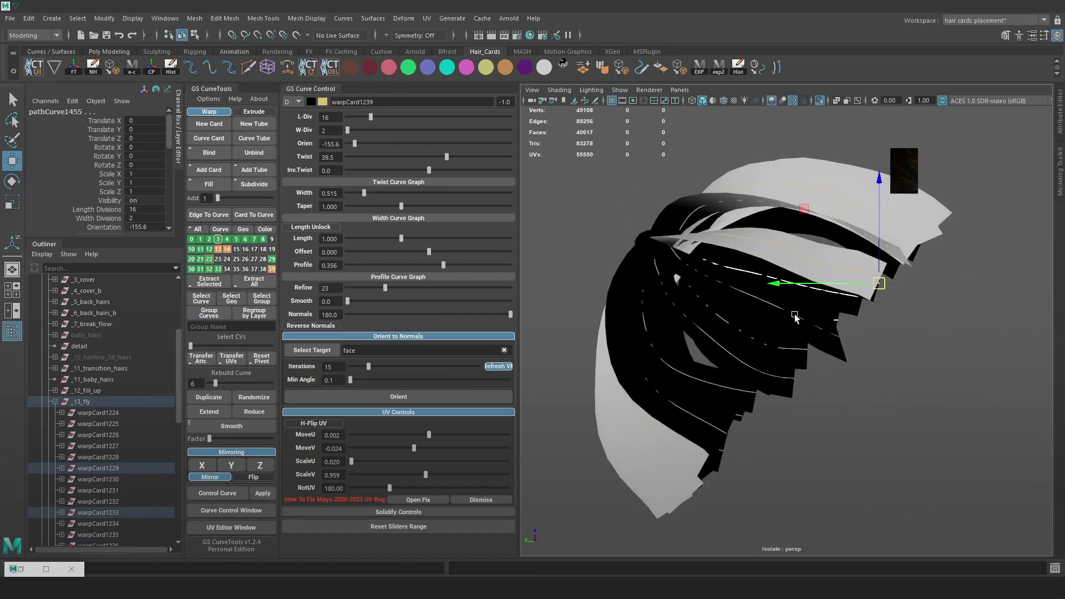
{"action": "left_click", "coordinate": [793, 316]}
{"action": "left_click", "coordinate": [749, 366], "text": "shift"}
{"action": "left_click", "coordinate": [723, 386], "text": "shift"}
{"action": "left_click", "coordinate": [714, 424], "text": "shift"}
{"action": "left_click_drag", "start_coordinate": [472, 145], "coordinate": [414, 145]}
- Return the viewport to textured shading, clear the selection and export the updated hair with the exp2 script
{"action": "left_click_drag", "start_coordinate": [904, 249], "coordinate": [860, 263], "text": "alt"}
{"action": "key", "text": "6"}
{"action": "left_click", "coordinate": [947, 312]}
{"action": "left_click_drag", "start_coordinate": [948, 313], "coordinate": [793, 308], "text": "alt"}
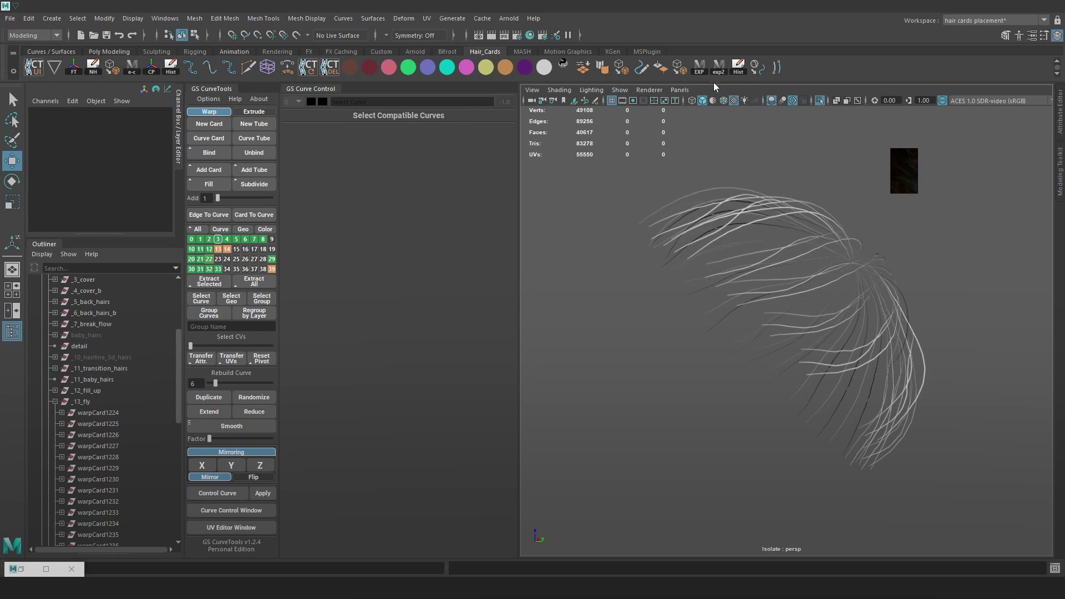
{"action": "left_click", "coordinate": [719, 68]}
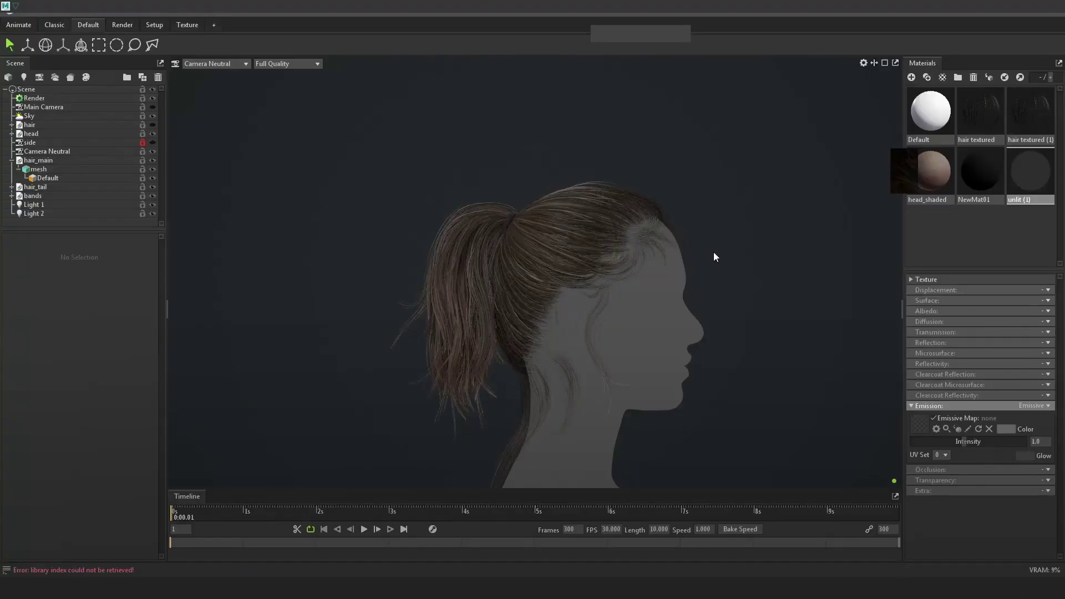
- Switch to Marmoset Toolbag and examine the flyaway strands on the rendered ponytail hair from both sides
{"action": "left_click_drag", "start_coordinate": [734, 250], "coordinate": [708, 274]}
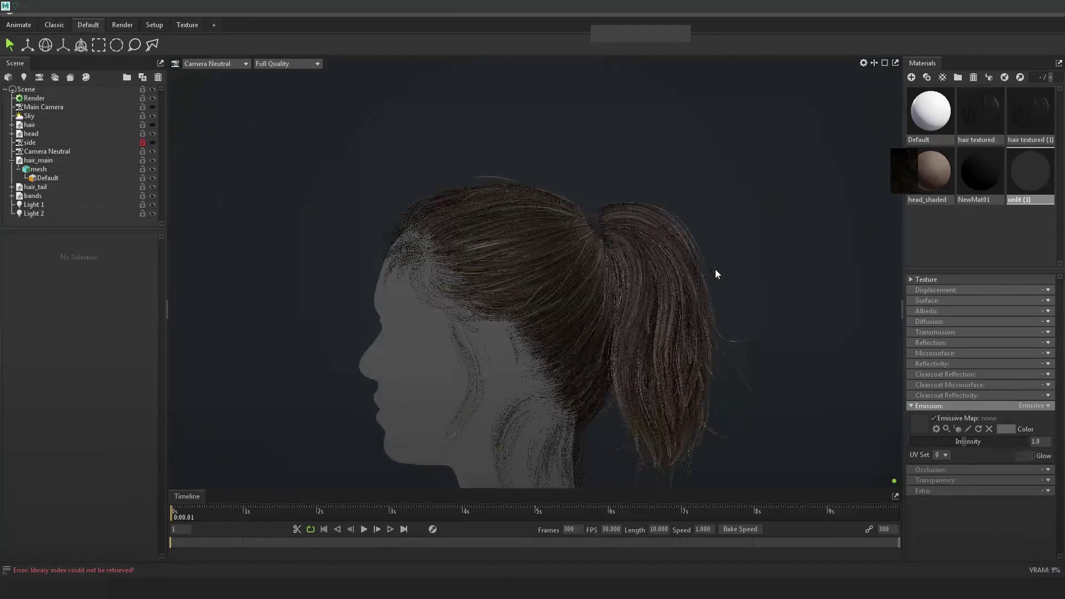
{"action": "left_click_drag", "start_coordinate": [636, 283], "coordinate": [749, 220]}
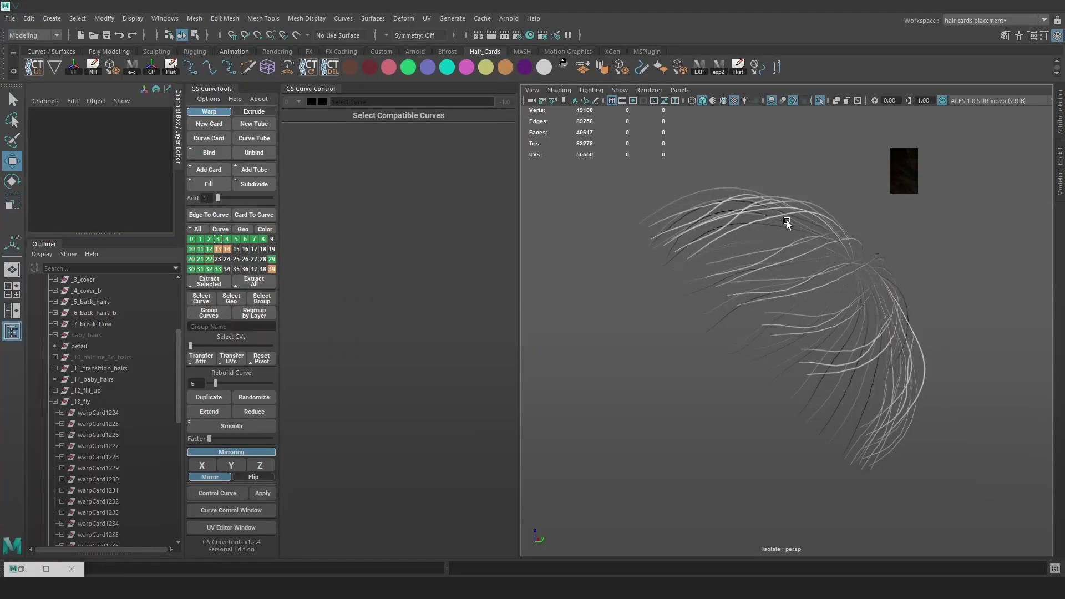
{"action": "key", "text": "alt+Tab"}
{"action": "key", "text": "alt+Tab"}
{"action": "key", "text": "Escape"}
{"action": "key", "text": "alt+Tab"}
{"action": "left_click", "coordinate": [551, 224]}
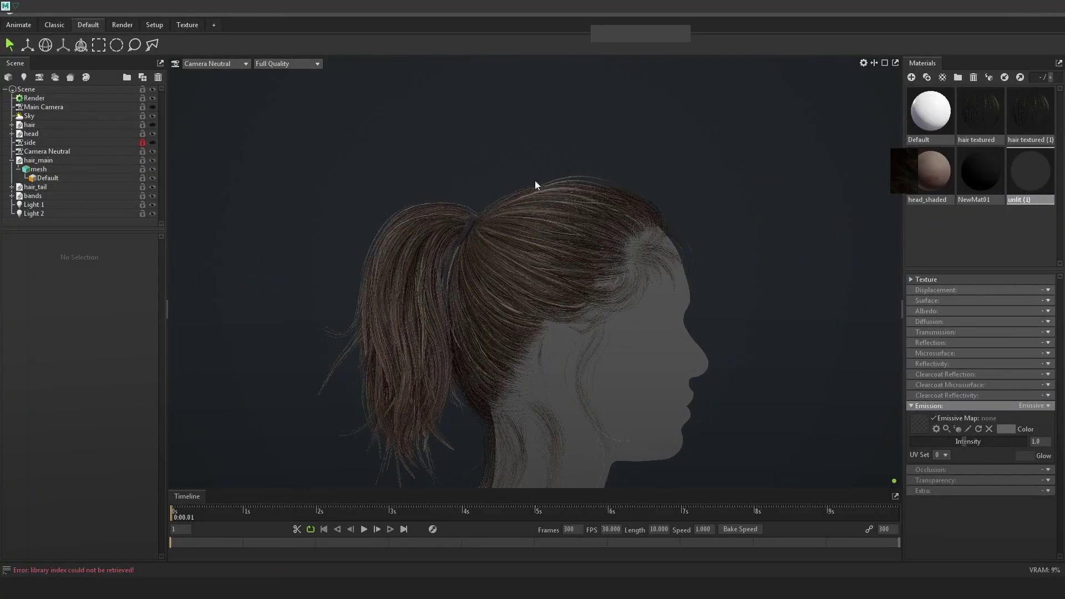
- Switch back to Maya and end the isolation so the flyaway cards show together with the whole head of hair
{"action": "key", "text": "alt+Tab"}
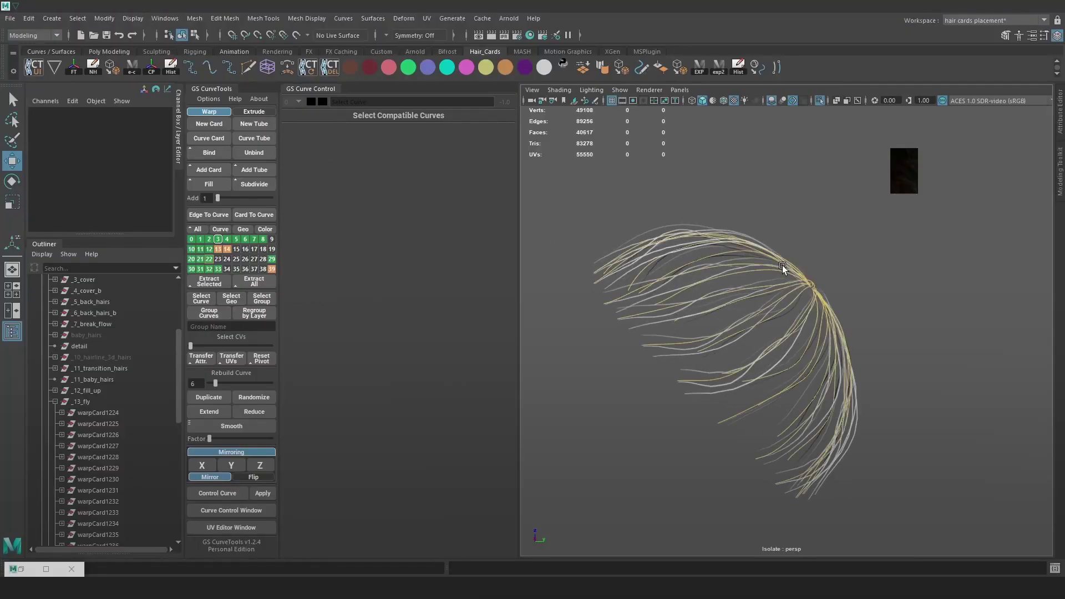
{"action": "left_click_drag", "start_coordinate": [782, 267], "coordinate": [775, 294], "text": "alt"}
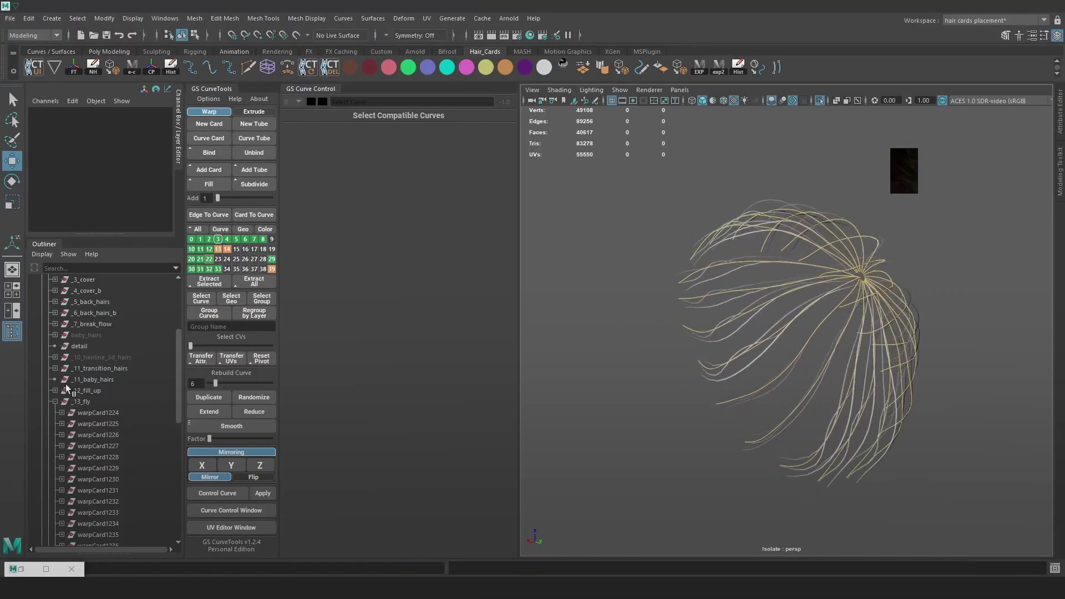
{"action": "scroll", "coordinate": [115, 355], "scroll_direction": "up", "scroll_amount": 3}
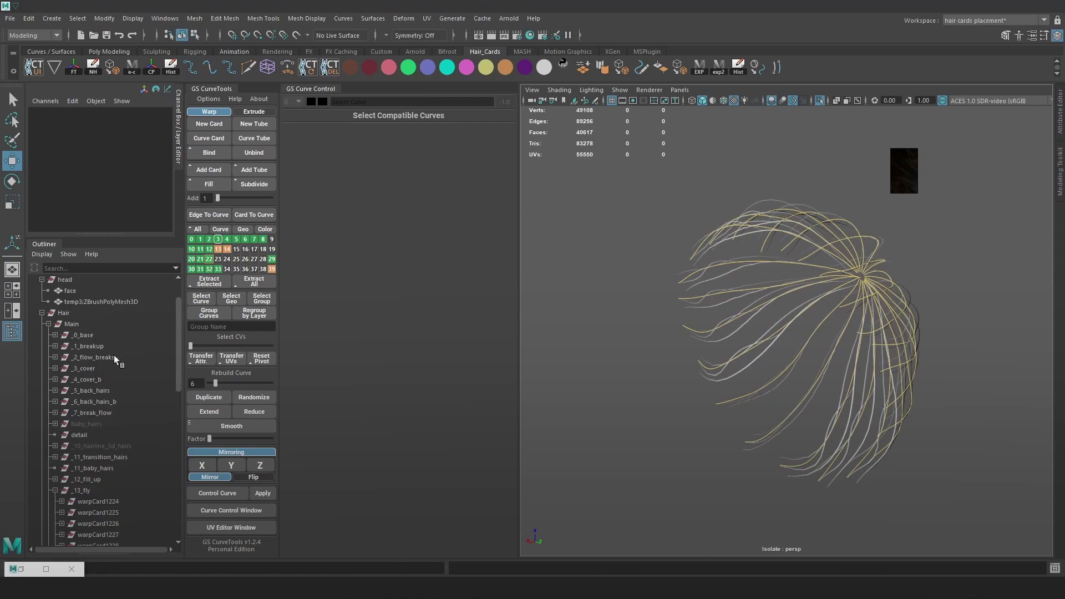
{"action": "left_click", "coordinate": [815, 100]}
{"action": "mouse_move", "coordinate": [853, 241]}
{"action": "left_mouse_down", "text": "alt"}
{"action": "mouse_move", "coordinate": [717, 234]}
{"action": "mouse_move", "coordinate": [842, 243]}
{"action": "left_mouse_up", "text": "alt"}
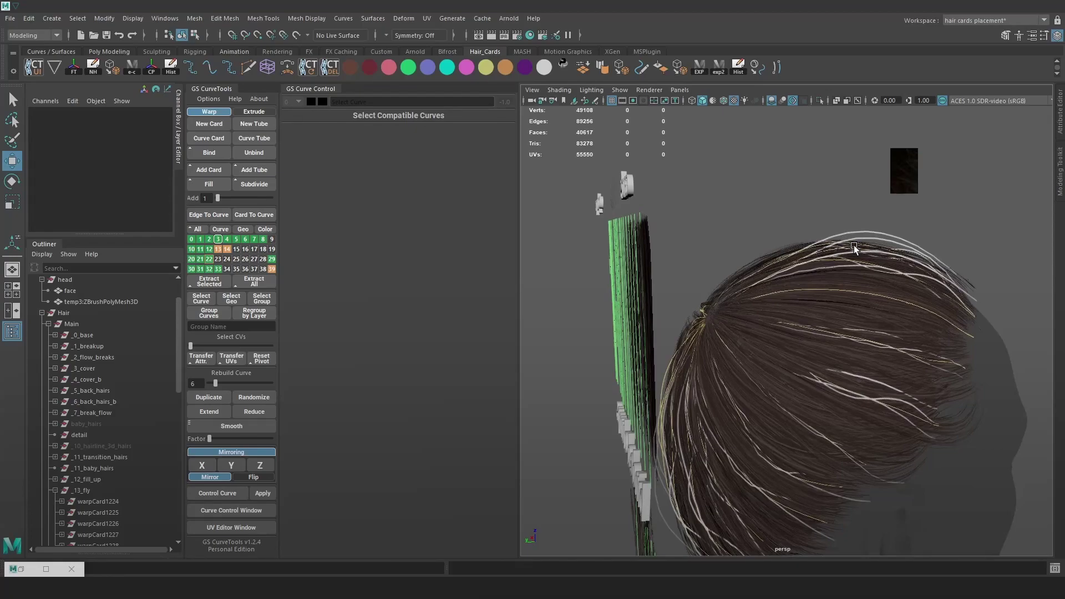
- Rotate and move the crown-end control vertices of warpCard1224 so its root sits against the hair
{"action": "left_click", "coordinate": [853, 246]}
{"action": "right_click_drag", "start_coordinate": [834, 181], "coordinate": [775, 169]}
{"action": "key", "text": "4"}
{"action": "mouse_move", "coordinate": [714, 301]}
{"action": "left_mouse_down"}
{"action": "mouse_move", "coordinate": [793, 284]}
{"action": "mouse_move", "coordinate": [738, 274]}
{"action": "mouse_move", "coordinate": [788, 228]}
{"action": "mouse_move", "coordinate": [824, 227]}
{"action": "mouse_move", "coordinate": [824, 243]}
{"action": "left_mouse_up"}
{"action": "key", "text": "5"}
{"action": "key", "text": "b"}
{"action": "key", "text": "4"}
{"action": "key", "text": "6"}
{"action": "key", "text": "e"}
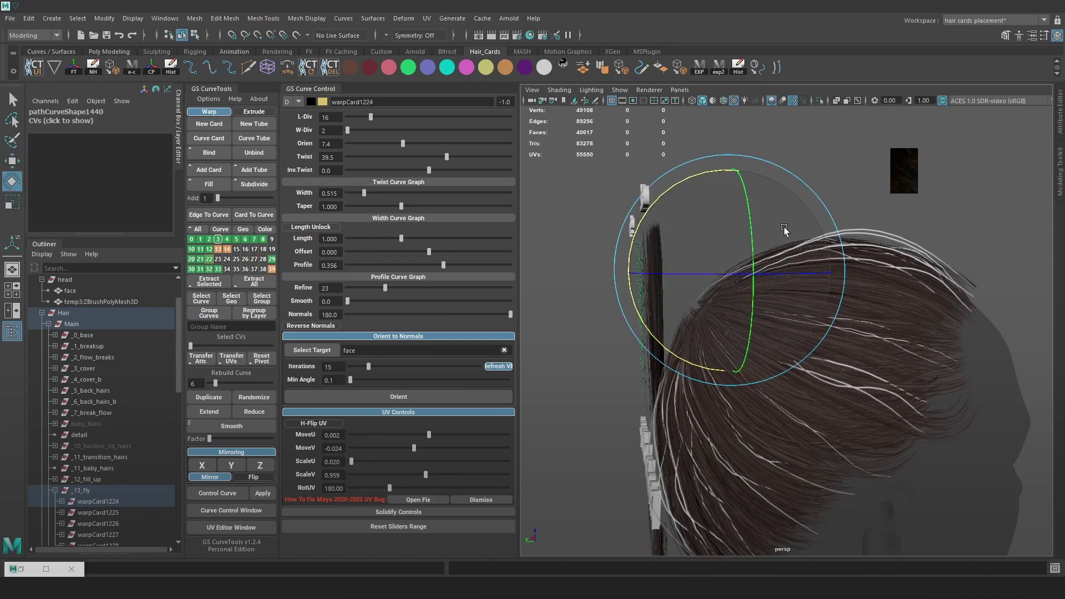
{"action": "left_click_drag", "start_coordinate": [808, 187], "coordinate": [754, 165]}
{"action": "key", "text": "w"}
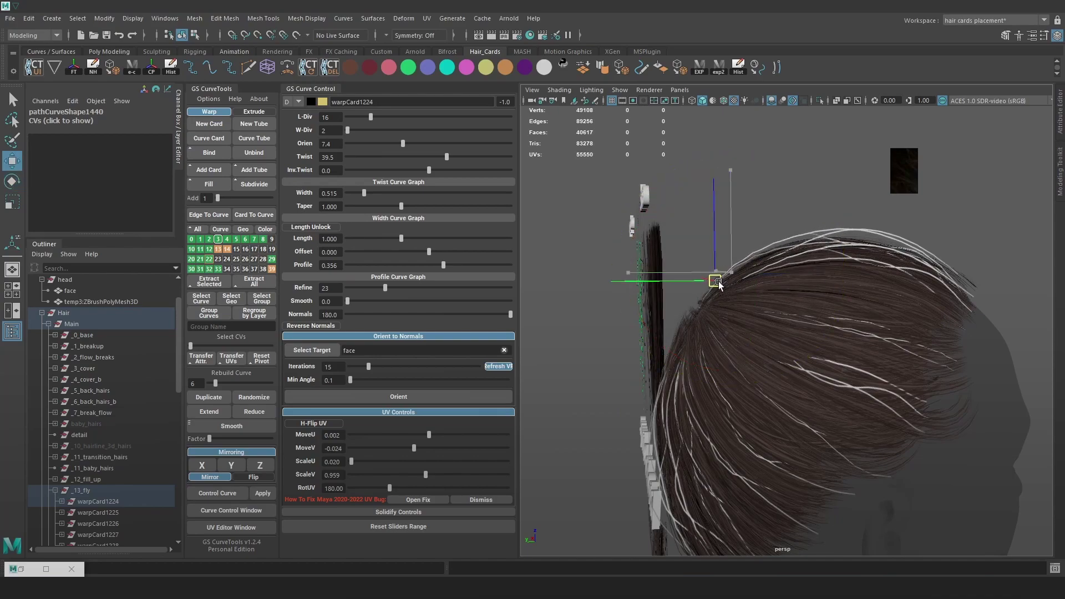
- Reposition the crown-end control vertices of warpCard1225 to bring its root onto the hair surface
{"action": "left_click_drag", "start_coordinate": [720, 287], "coordinate": [751, 281], "text": "alt"}
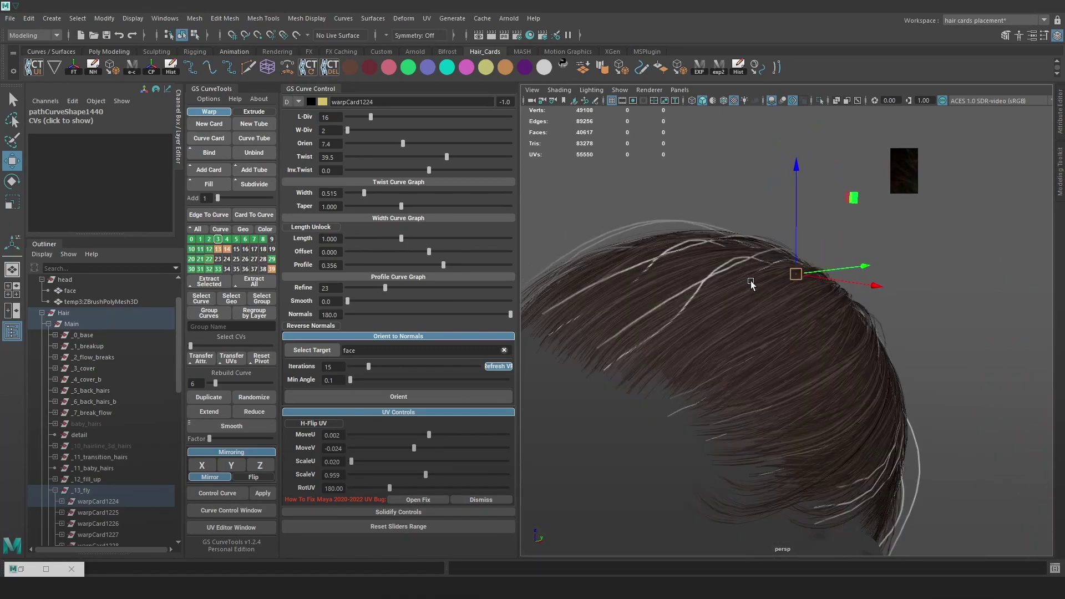
{"action": "left_click", "coordinate": [764, 259]}
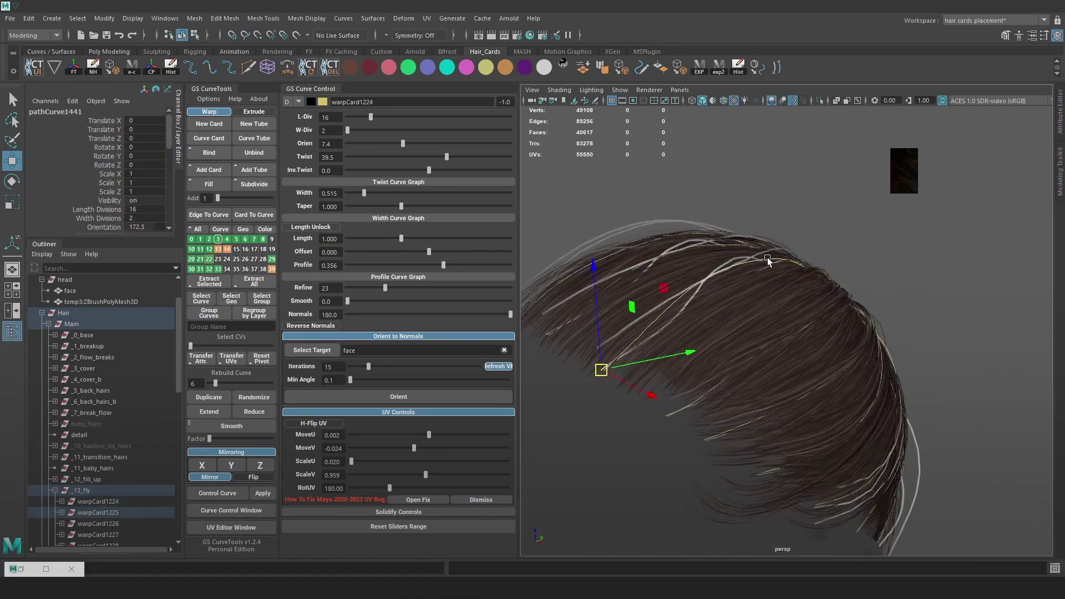
{"action": "left_click_drag", "start_coordinate": [888, 244], "coordinate": [864, 245], "text": "alt"}
{"action": "right_click_drag", "start_coordinate": [864, 245], "coordinate": [826, 270]}
{"action": "left_click_drag", "start_coordinate": [827, 270], "coordinate": [810, 272], "text": "alt"}
{"action": "left_click", "coordinate": [813, 280]}
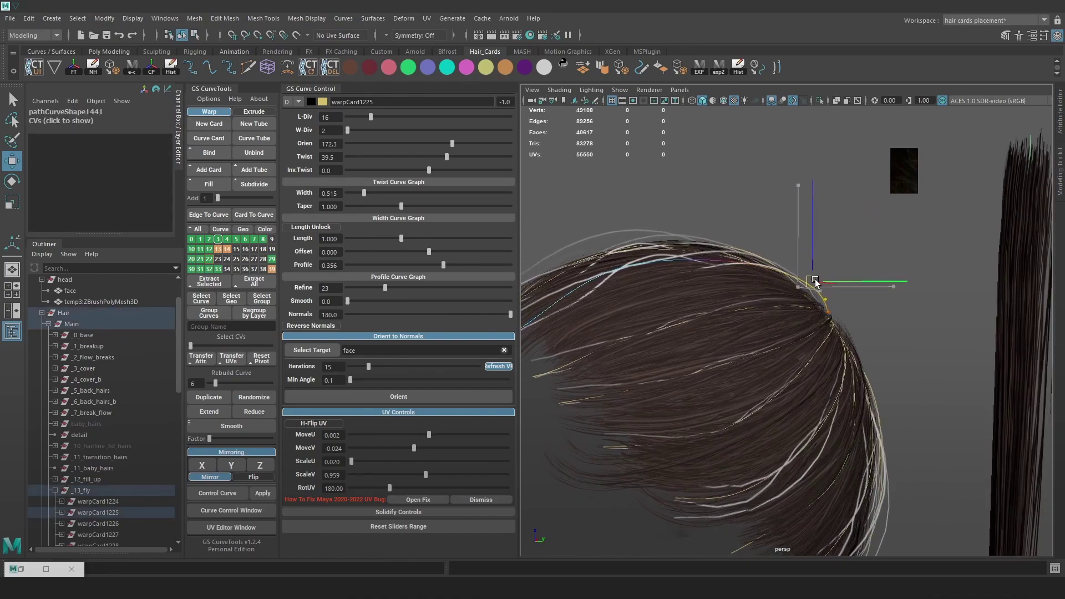
- Adjust the control vertices near the crown on the side card warpCard1229
{"action": "left_click", "coordinate": [642, 392]}
{"action": "left_click_drag", "start_coordinate": [642, 391], "coordinate": [802, 382], "text": "alt"}
{"action": "right_click_drag", "start_coordinate": [896, 257], "coordinate": [865, 261]}
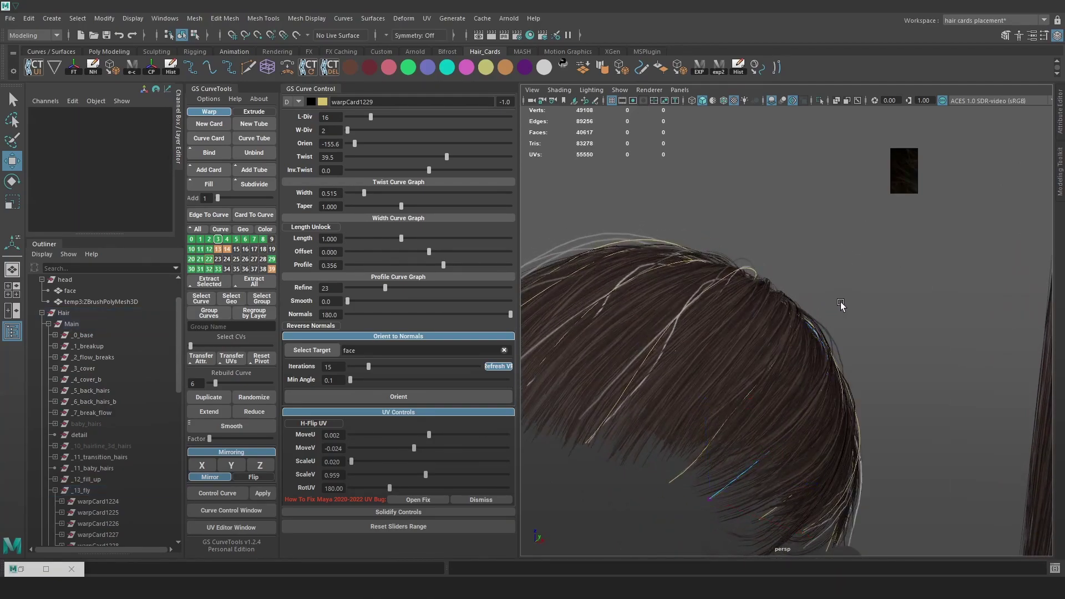
{"action": "left_click", "coordinate": [828, 320]}
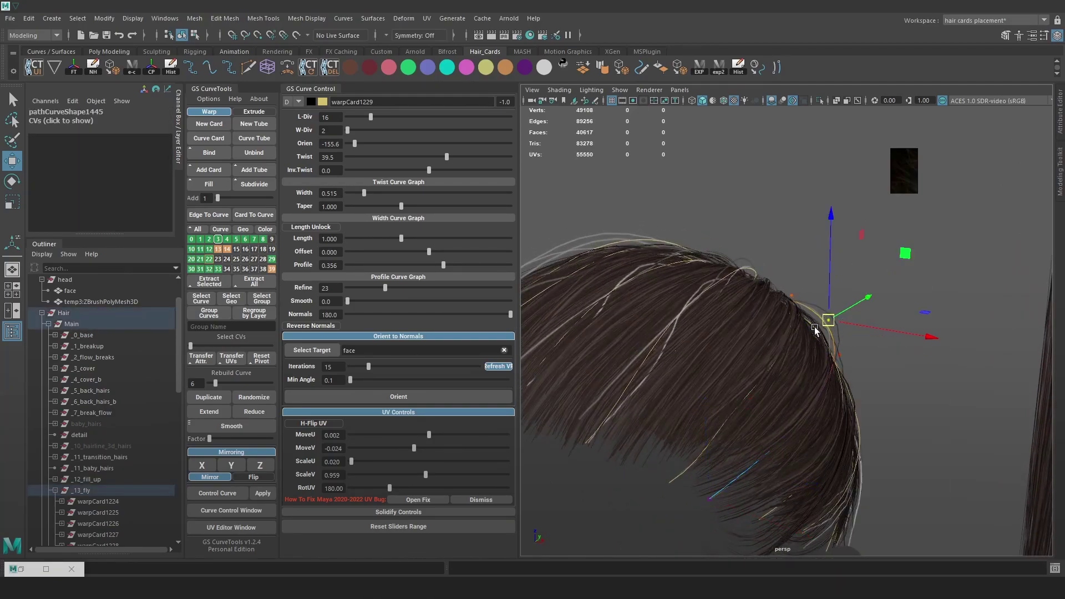
{"action": "mouse_move", "coordinate": [873, 345]}
{"action": "left_mouse_down", "text": "alt"}
{"action": "mouse_move", "coordinate": [763, 304]}
{"action": "mouse_move", "coordinate": [807, 331]}
{"action": "mouse_move", "coordinate": [801, 349]}
{"action": "mouse_move", "coordinate": [813, 322]}
{"action": "left_mouse_up", "text": "alt"}
- Adjust the control vertices of the next flyaway card near the crown
{"action": "left_click", "coordinate": [811, 307]}
{"action": "right_click_drag", "start_coordinate": [684, 228], "coordinate": [624, 228]}
{"action": "left_click_drag", "start_coordinate": [769, 243], "coordinate": [804, 329], "text": "alt"}
{"action": "left_click", "coordinate": [838, 280]}
{"action": "left_click_drag", "start_coordinate": [839, 280], "coordinate": [738, 397]}
- Adjust a control vertex near the crown end of warpCard1231 to fit the card to the hair
{"action": "left_click", "coordinate": [698, 420]}
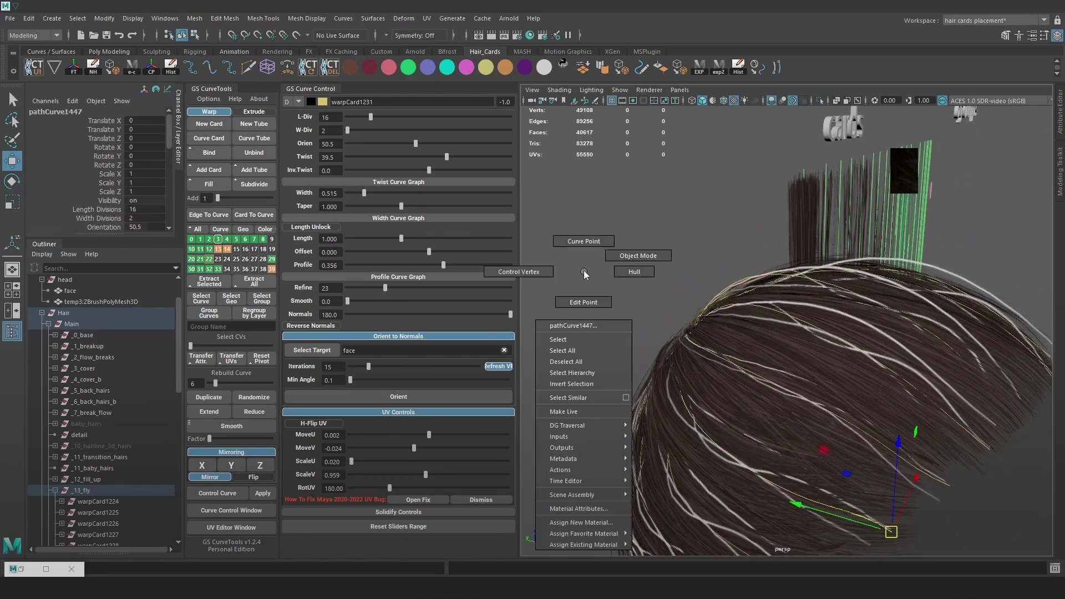
{"action": "right_click_drag", "start_coordinate": [583, 272], "coordinate": [544, 258]}
{"action": "left_click_drag", "start_coordinate": [765, 276], "coordinate": [757, 291], "text": "alt"}
{"action": "key", "text": "4"}
{"action": "left_click", "coordinate": [713, 341]}
{"action": "key", "text": "5"}
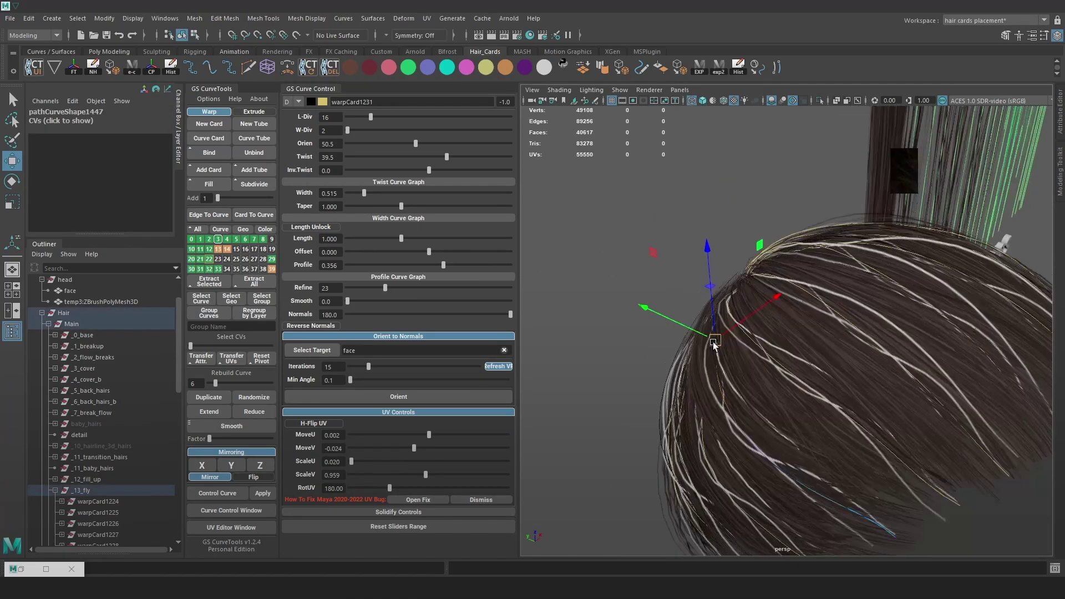
{"action": "mouse_move", "coordinate": [706, 326]}
{"action": "left_mouse_down", "text": "alt"}
{"action": "mouse_move", "coordinate": [751, 340]}
{"action": "mouse_move", "coordinate": [866, 318]}
{"action": "mouse_move", "coordinate": [783, 331]}
{"action": "left_mouse_up", "text": "alt"}
- Clear the selection and examine the reshaped flyaway strands on the render in Marmoset Toolbag
{"action": "left_click", "coordinate": [621, 316]}
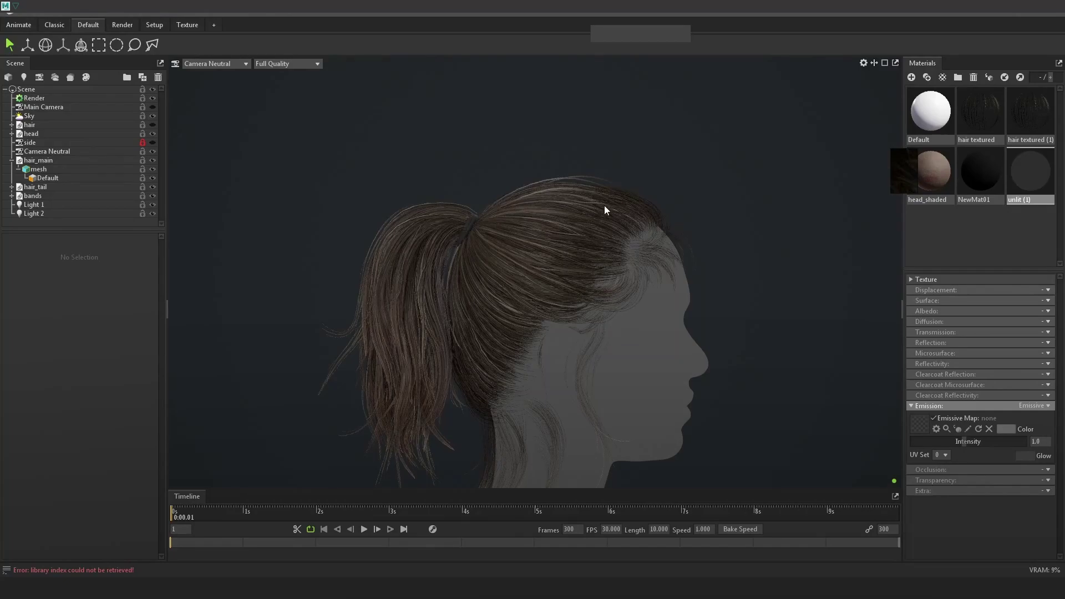
{"action": "left_click_drag", "start_coordinate": [604, 205], "coordinate": [479, 207]}
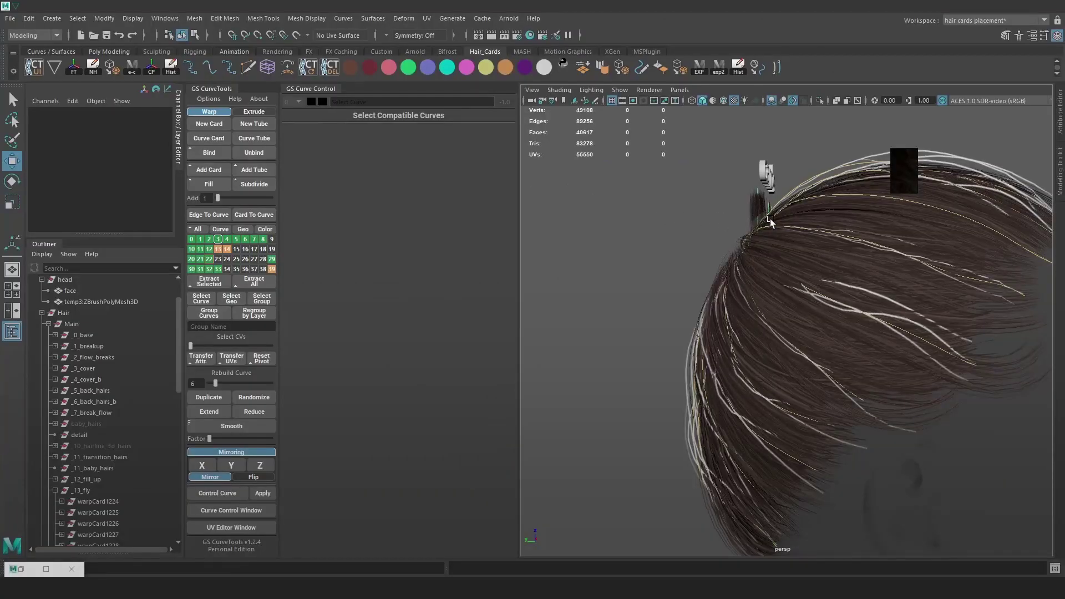
- Reposition a control vertex of warpCard1232 at the top of the head and set the card's orientation to 200.4
{"action": "right_click_drag", "start_coordinate": [770, 222], "coordinate": [684, 271], "text": "alt"}
{"action": "left_click", "coordinate": [694, 248]}
{"action": "left_click_drag", "start_coordinate": [721, 245], "coordinate": [770, 238], "text": "alt"}
{"action": "right_click_drag", "start_coordinate": [755, 183], "coordinate": [710, 189]}
{"action": "left_click_drag", "start_coordinate": [676, 216], "coordinate": [696, 207], "text": "alt"}
{"action": "left_click", "coordinate": [696, 229]}
{"action": "left_click_drag", "start_coordinate": [440, 142], "coordinate": [405, 144]}
{"action": "left_click_drag", "start_coordinate": [696, 210], "coordinate": [693, 227]}
{"action": "left_click_drag", "start_coordinate": [408, 142], "coordinate": [441, 142]}
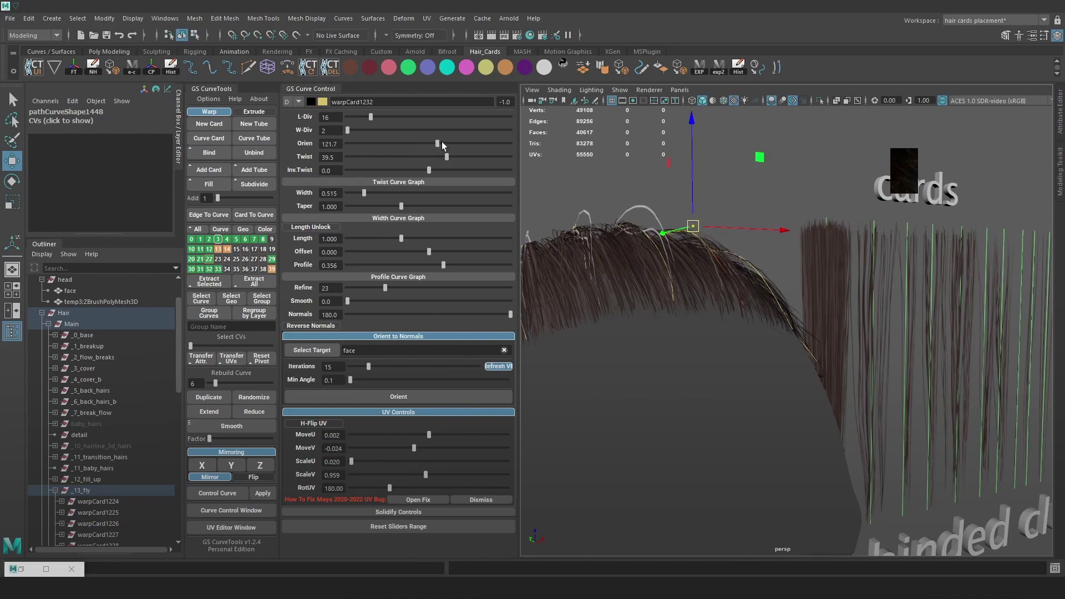
{"action": "left_click_drag", "start_coordinate": [691, 168], "coordinate": [624, 191], "text": "alt"}
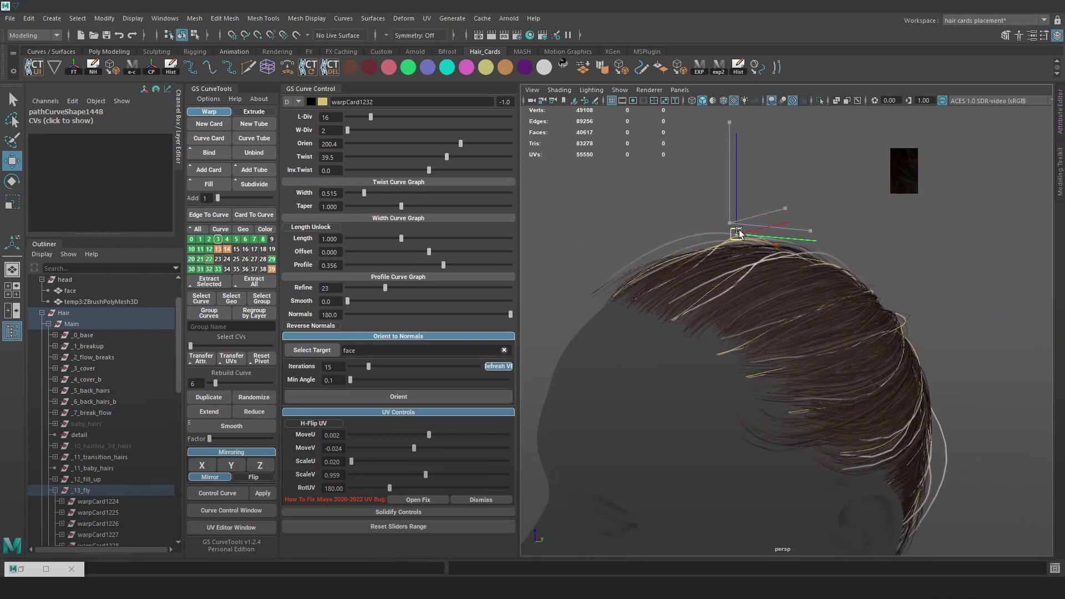
{"action": "left_click_drag", "start_coordinate": [734, 244], "coordinate": [724, 219], "text": "alt"}
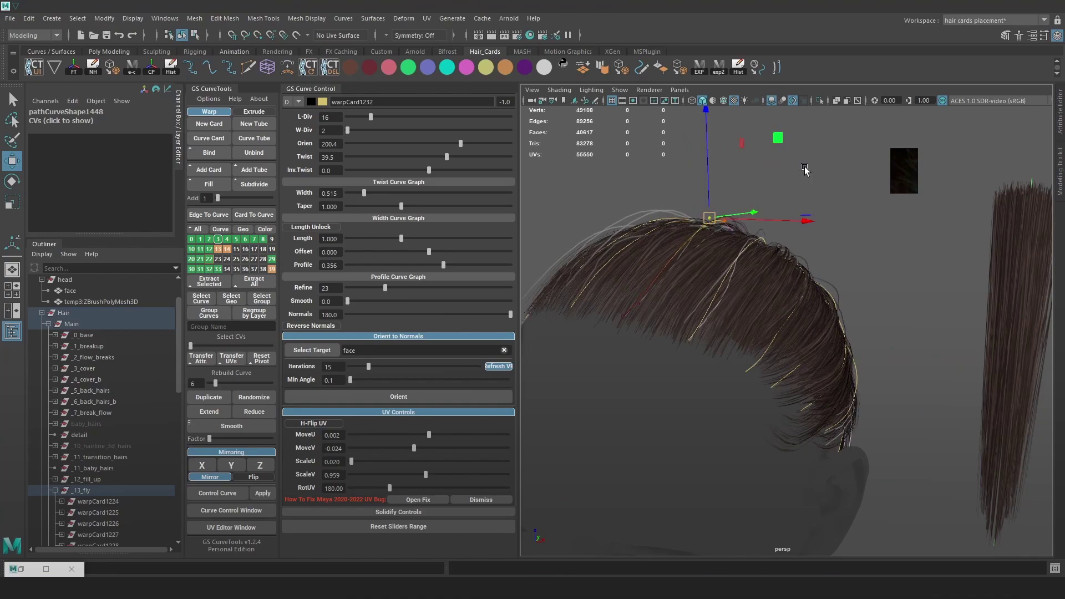
- Reposition a control vertex of warpCard1229 to bring the card closer to the side hair
{"action": "right_click_drag", "start_coordinate": [805, 169], "coordinate": [805, 169]}
{"action": "left_click_drag", "start_coordinate": [829, 239], "coordinate": [858, 365], "text": "alt"}
{"action": "left_click", "coordinate": [767, 340]}
{"action": "left_click_drag", "start_coordinate": [777, 345], "coordinate": [862, 272], "text": "alt"}
{"action": "right_click_drag", "start_coordinate": [862, 272], "coordinate": [792, 256]}
{"action": "left_click_drag", "start_coordinate": [844, 345], "coordinate": [800, 373]}
{"action": "left_click_drag", "start_coordinate": [815, 367], "coordinate": [817, 368]}
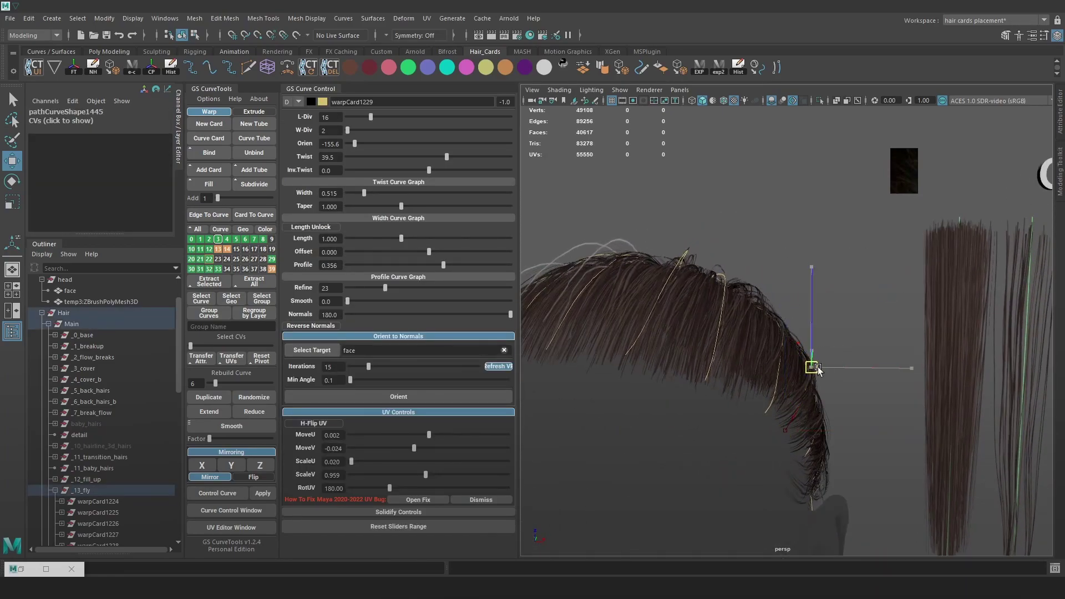
- Lower a control vertex of warpCard1239 toward the hair on the same side and clear the selection
{"action": "left_click", "coordinate": [777, 374]}
{"action": "right_click_drag", "start_coordinate": [863, 273], "coordinate": [799, 278]}
{"action": "mouse_move", "coordinate": [794, 324]}
{"action": "left_mouse_down"}
{"action": "mouse_move", "coordinate": [772, 342]}
{"action": "mouse_move", "coordinate": [793, 332]}
{"action": "left_mouse_up"}
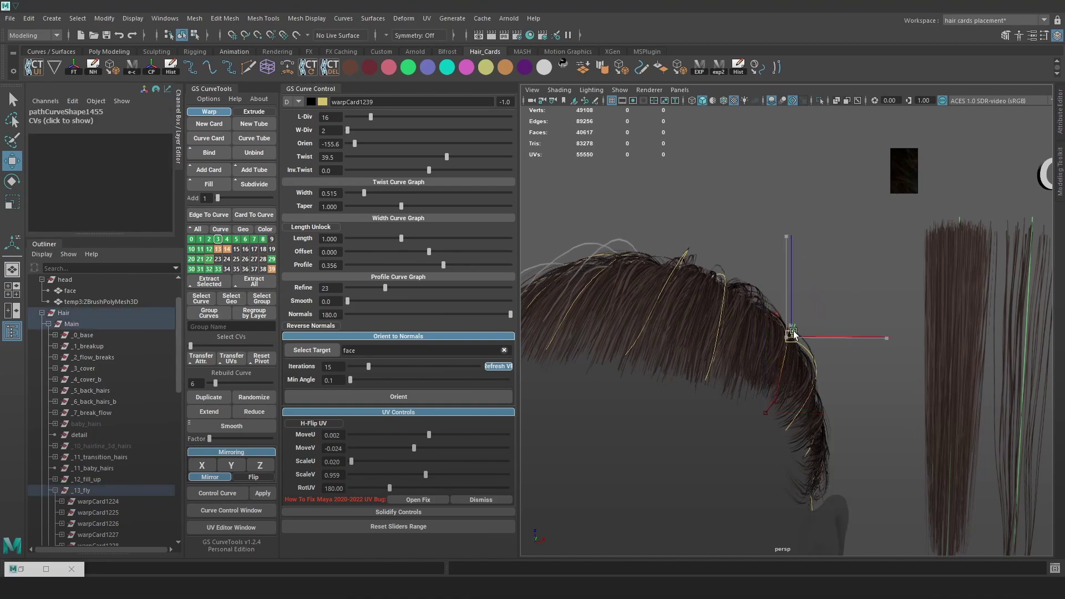
{"action": "left_click", "coordinate": [839, 238]}
- Select the flyaway card curves radiating from the crown on both sides of the head
{"action": "left_click_drag", "start_coordinate": [840, 238], "coordinate": [808, 394], "text": "alt"}
{"action": "left_click", "coordinate": [808, 393]}
{"action": "left_click", "coordinate": [712, 300]}
{"action": "left_click_drag", "start_coordinate": [635, 214], "coordinate": [779, 293], "text": "alt"}
{"action": "left_click", "coordinate": [867, 315]}
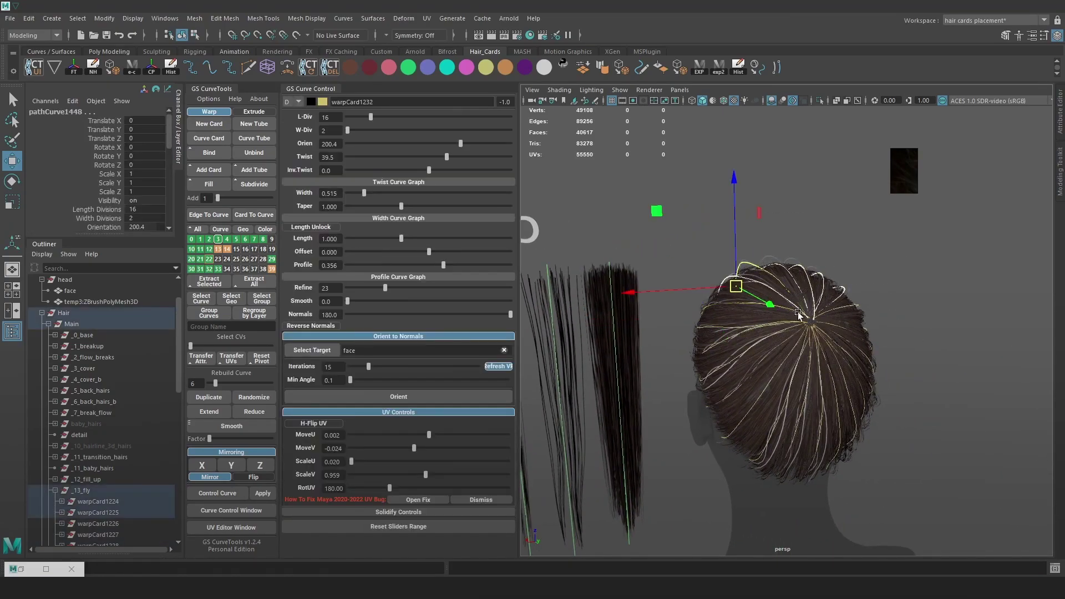
{"action": "left_click", "coordinate": [739, 315], "text": "shift"}
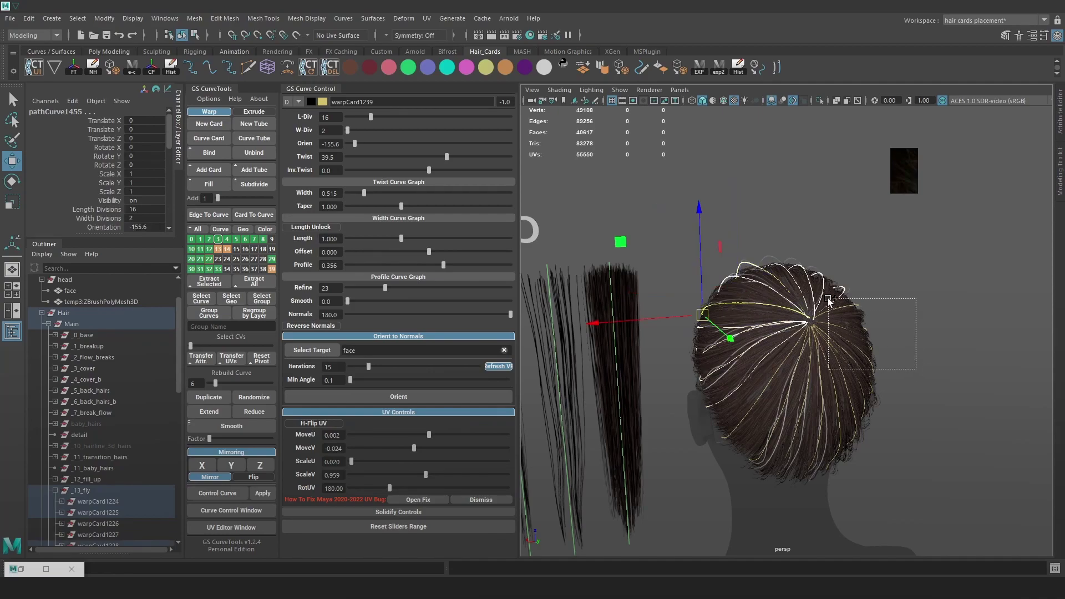
{"action": "left_click_drag", "start_coordinate": [828, 299], "coordinate": [827, 298], "text": "shift"}
{"action": "left_click_drag", "start_coordinate": [892, 323], "coordinate": [848, 328], "text": "alt"}
{"action": "scroll", "coordinate": [848, 327], "scroll_direction": "up", "scroll_amount": 3}
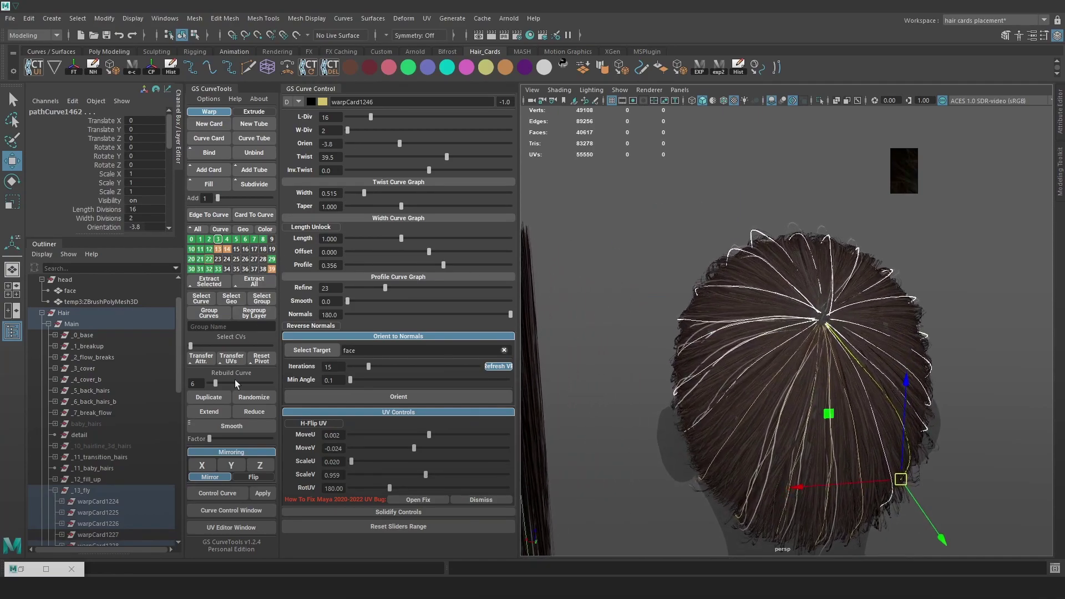
- Randomize the selected curves' control points slightly on X, Y and Z, locking the first CV and leaving the last CV unlocked
{"action": "left_click", "coordinate": [260, 398]}
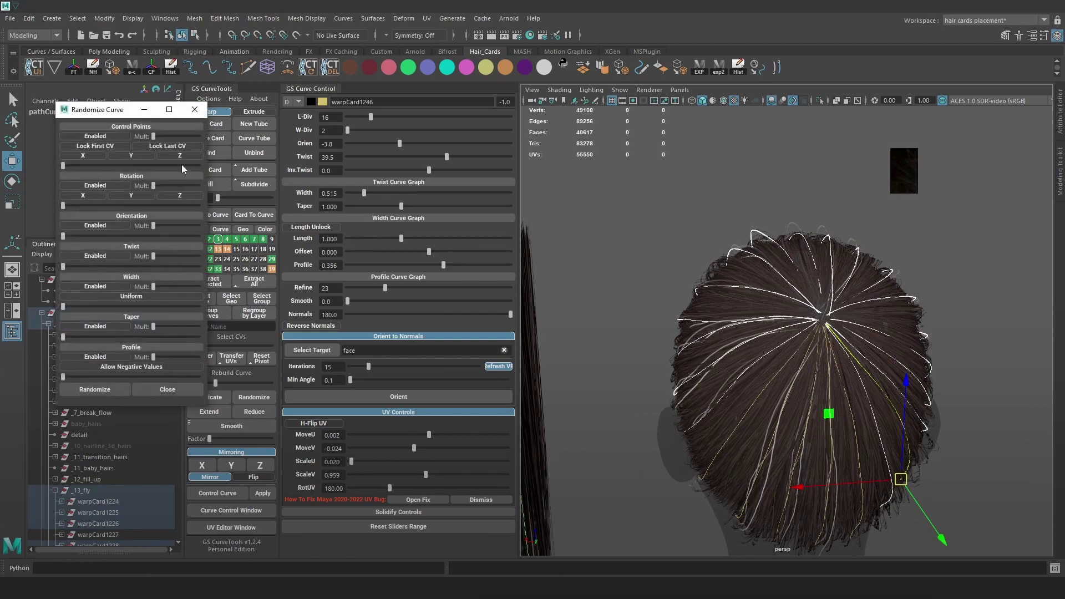
{"action": "left_click", "coordinate": [116, 136]}
{"action": "left_click", "coordinate": [110, 146]}
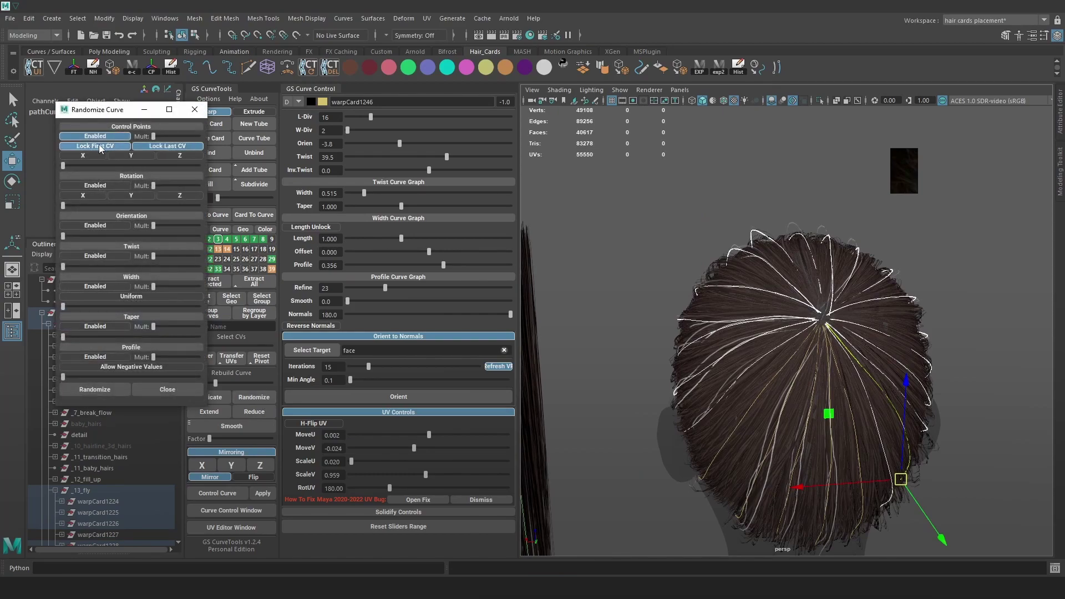
{"action": "left_click", "coordinate": [173, 157]}
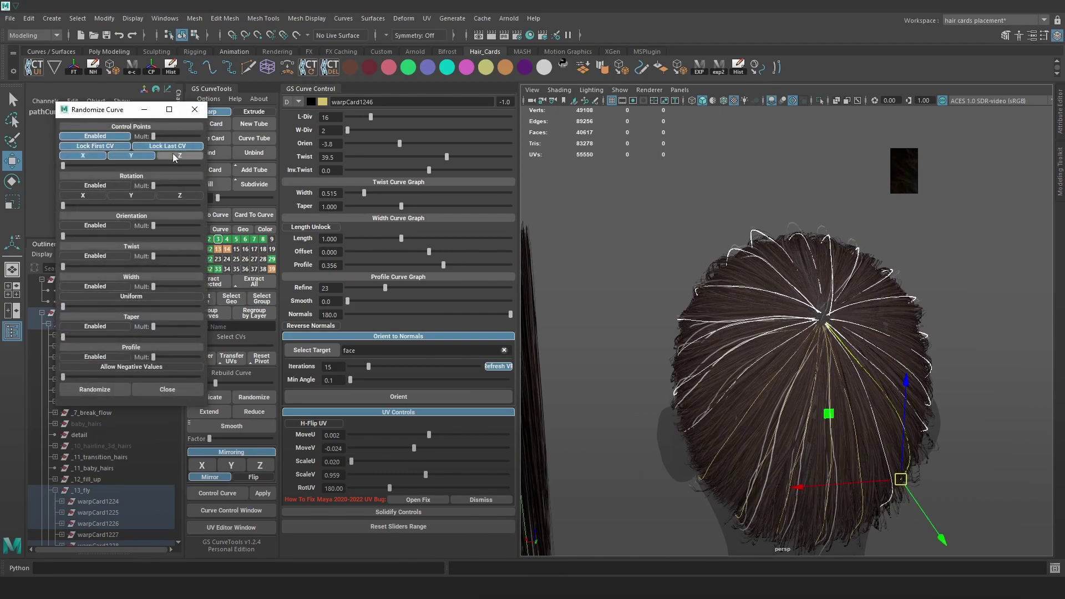
{"action": "left_click", "coordinate": [176, 146]}
{"action": "left_click_drag", "start_coordinate": [854, 241], "coordinate": [768, 234], "text": "alt"}
{"action": "middle_click_drag", "start_coordinate": [732, 202], "coordinate": [710, 195], "text": "alt"}
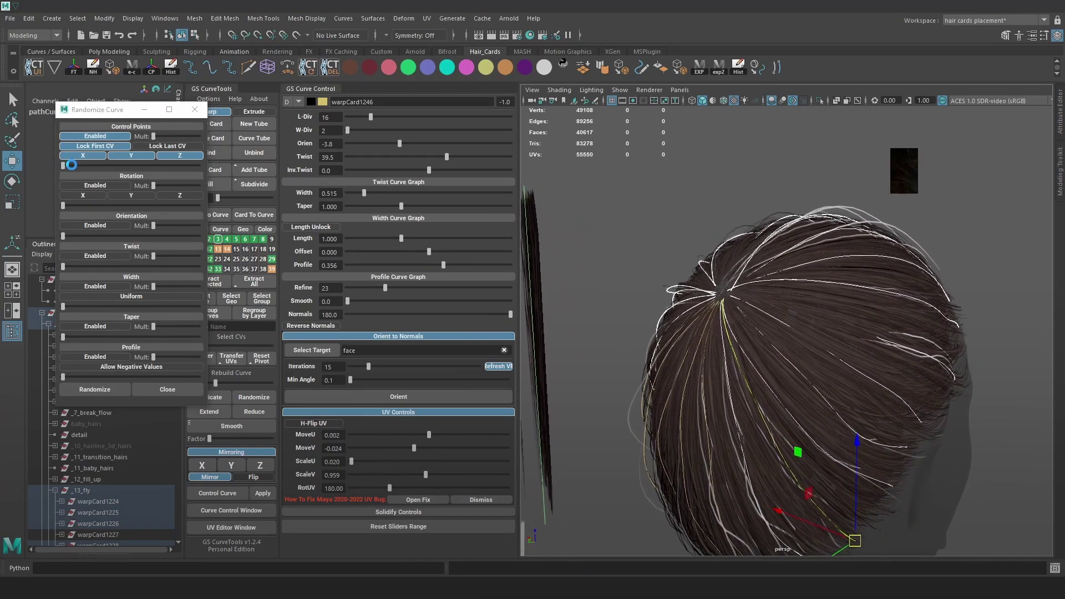
{"action": "left_click_drag", "start_coordinate": [66, 167], "coordinate": [87, 168]}
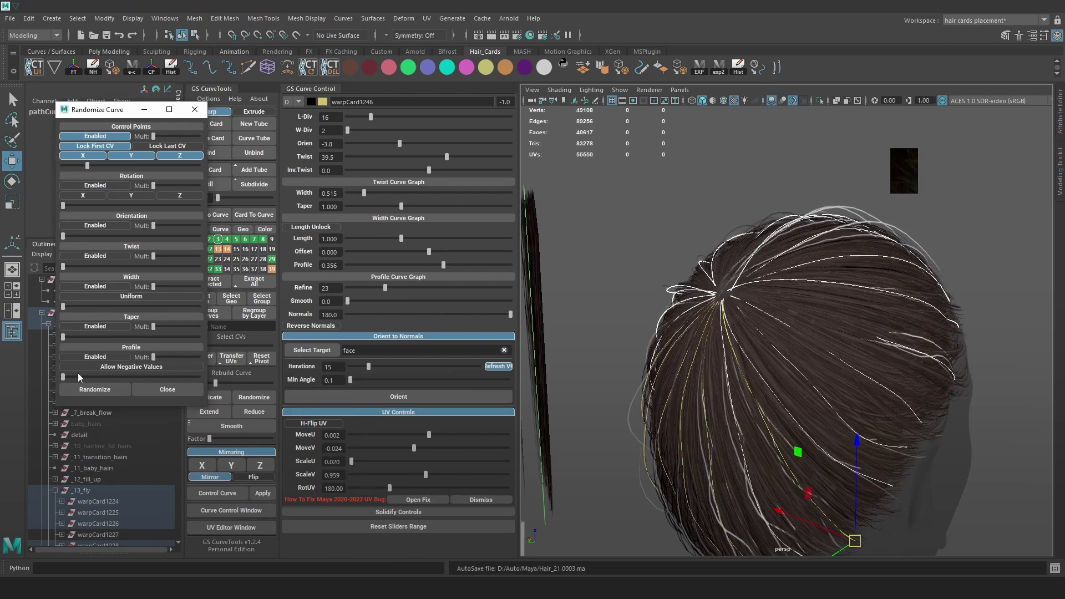
{"action": "left_click", "coordinate": [91, 390]}
- Clear the selection, export the randomized hair with the exp2 script and examine the render in Marmoset Toolbag
{"action": "left_click", "coordinate": [746, 192]}
{"action": "left_click_drag", "start_coordinate": [723, 204], "coordinate": [910, 241], "text": "alt"}
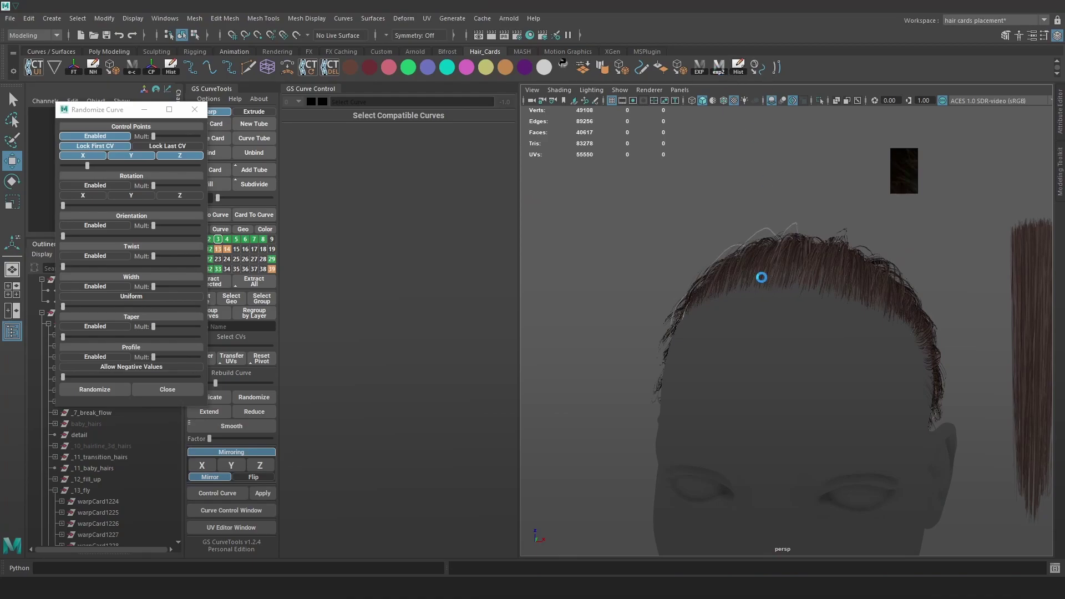
{"action": "key", "text": "alt+Tab"}
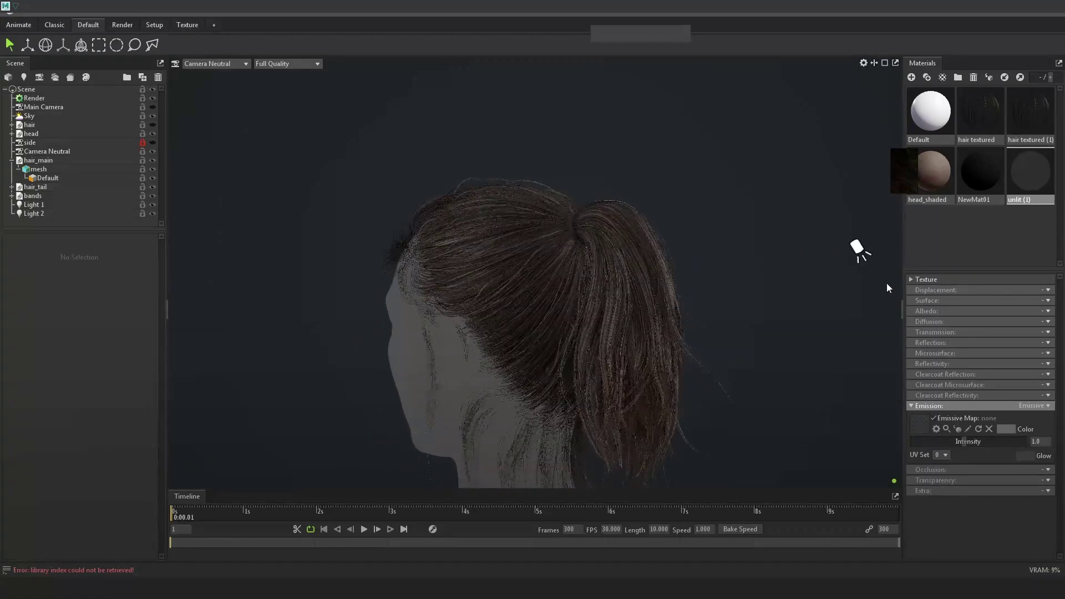
{"action": "scroll", "coordinate": [611, 219], "scroll_direction": "up", "scroll_amount": 5}
{"action": "middle_click_drag", "start_coordinate": [610, 218], "coordinate": [610, 213]}
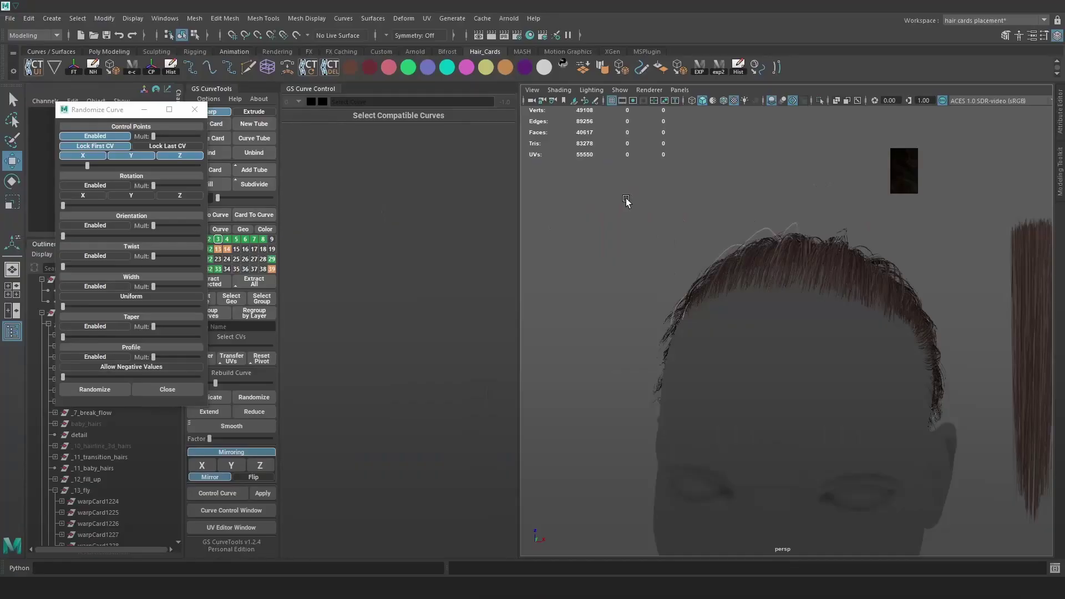
- Return to Maya, close the Randomize Curve window and unhide the baby_hairs and _10_hairline_3d_hairs groups
{"action": "left_click_drag", "start_coordinate": [628, 202], "coordinate": [767, 257], "text": "alt"}
{"action": "right_click_drag", "start_coordinate": [767, 257], "coordinate": [722, 227], "text": "alt"}
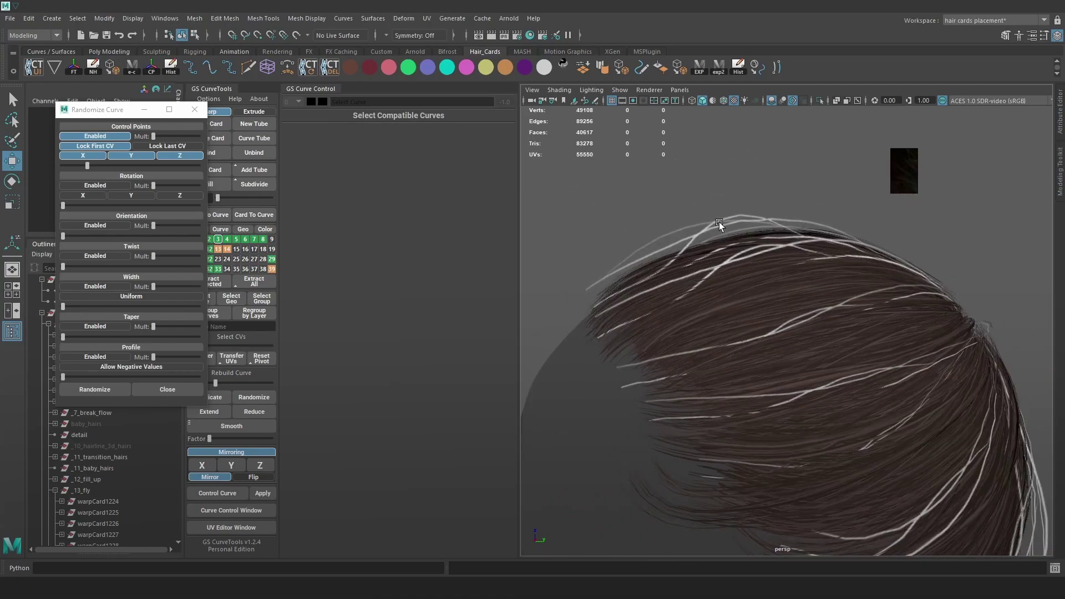
{"action": "middle_click_drag", "start_coordinate": [723, 228], "coordinate": [757, 228], "text": "alt"}
{"action": "left_click", "coordinate": [194, 109]}
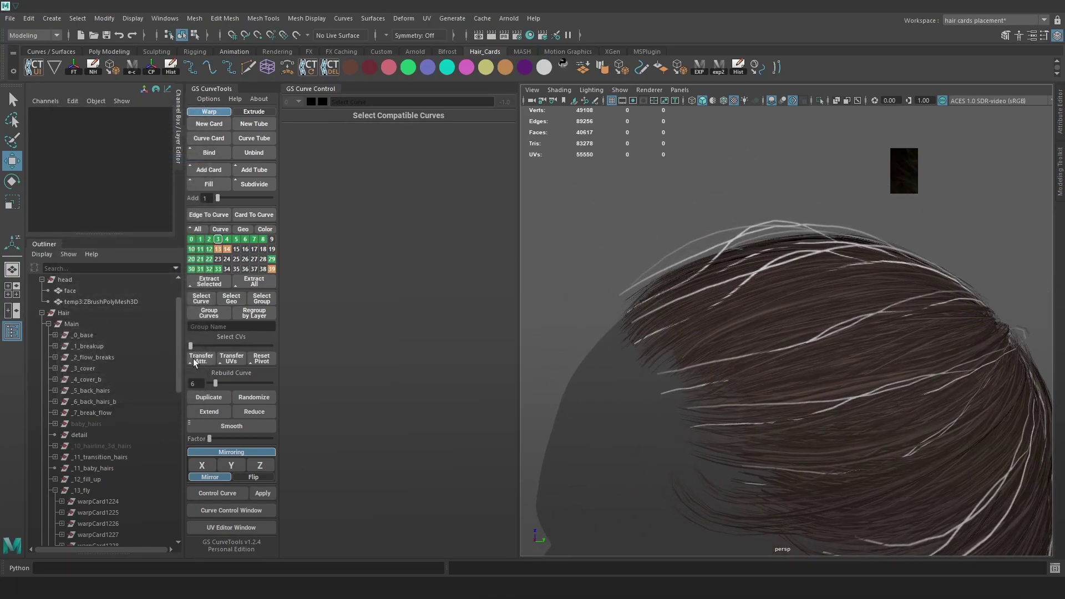
{"action": "left_click", "coordinate": [92, 425]}
{"action": "key", "text": "shift+h"}
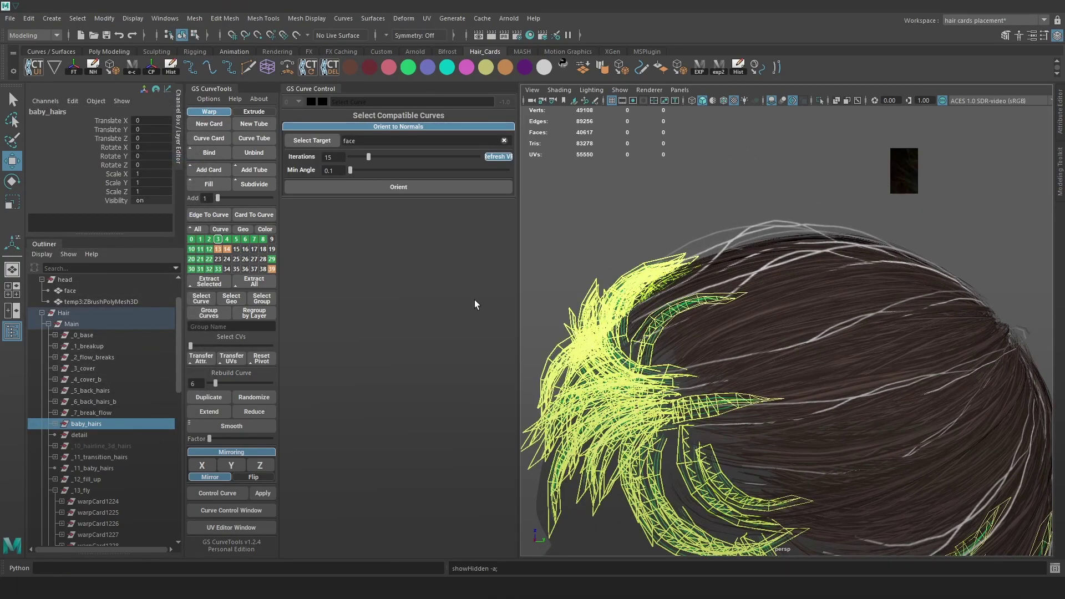
{"action": "left_click", "coordinate": [102, 444]}
{"action": "key", "text": "shift+h"}
- Select the warpCard1232 flyaway curve above the front of the crown and adjust its control vertices
{"action": "left_click", "coordinate": [633, 222]}
{"action": "left_click_drag", "start_coordinate": [760, 250], "coordinate": [760, 252], "text": "alt"}
{"action": "key", "text": "4"}
{"action": "key", "text": "alt+1"}
{"action": "left_click", "coordinate": [723, 228]}
{"action": "key", "text": "5"}
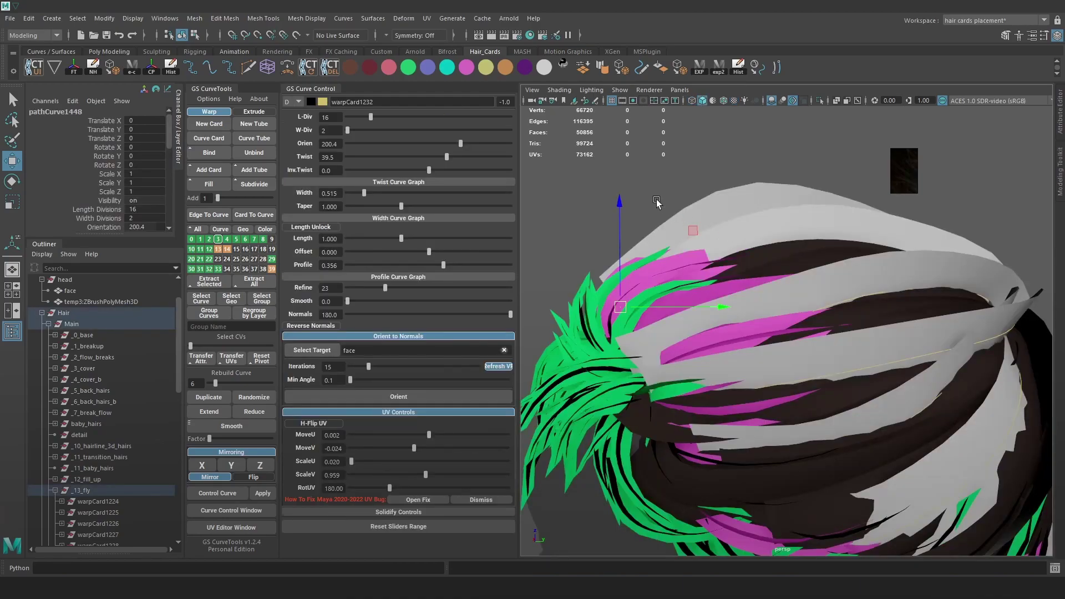
{"action": "key", "text": "F9"}
{"action": "left_click_drag", "start_coordinate": [769, 198], "coordinate": [860, 268]}
- Select a flyaway curve on the opposite side of the crown and reposition its control vertices against the hair
{"action": "key", "text": "4"}
{"action": "left_click", "coordinate": [844, 291]}
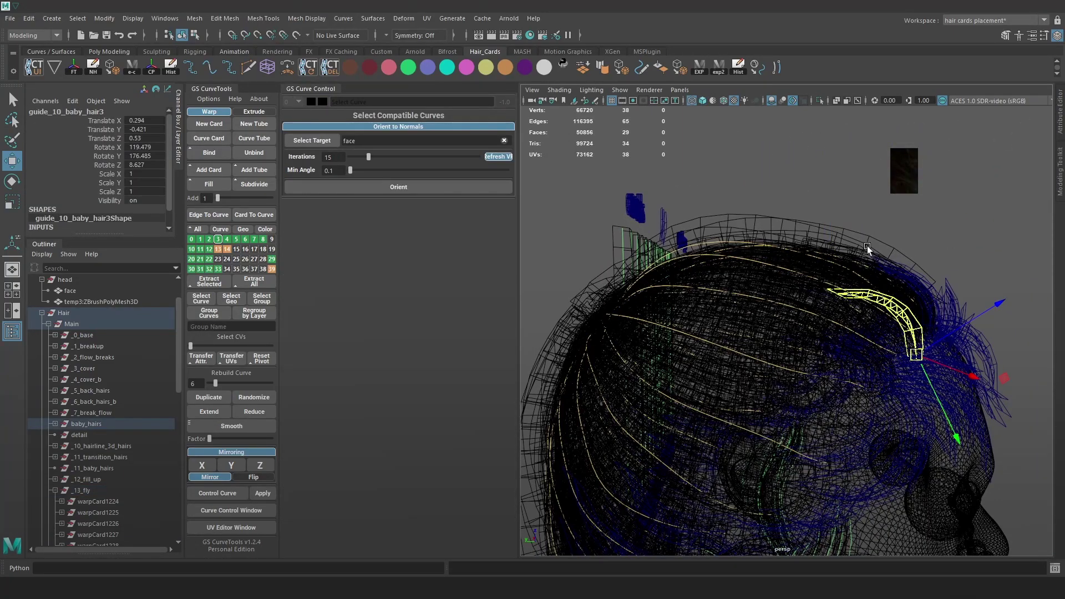
{"action": "left_click", "coordinate": [804, 274]}
{"action": "right_click_drag", "start_coordinate": [886, 209], "coordinate": [859, 213]}
{"action": "key", "text": "6"}
{"action": "mouse_move", "coordinate": [850, 276]}
{"action": "left_mouse_down", "text": "alt"}
{"action": "mouse_move", "coordinate": [849, 261]}
{"action": "mouse_move", "coordinate": [818, 257]}
{"action": "left_mouse_up", "text": "alt"}
{"action": "left_click", "coordinate": [813, 264]}
{"action": "mouse_move", "coordinate": [813, 264]}
{"action": "left_mouse_down"}
{"action": "mouse_move", "coordinate": [834, 256]}
{"action": "mouse_move", "coordinate": [849, 272]}
{"action": "left_mouse_up"}
{"action": "left_click_drag", "start_coordinate": [848, 271], "coordinate": [779, 283], "text": "alt"}
- Reshape the warpCard1224 flyaway by editing its front control vertices, and clear the selection
{"action": "left_click", "coordinate": [716, 229]}
{"action": "right_click_drag", "start_coordinate": [692, 202], "coordinate": [664, 205]}
{"action": "left_click_drag", "start_coordinate": [679, 207], "coordinate": [820, 212], "text": "alt"}
{"action": "left_click", "coordinate": [858, 276]}
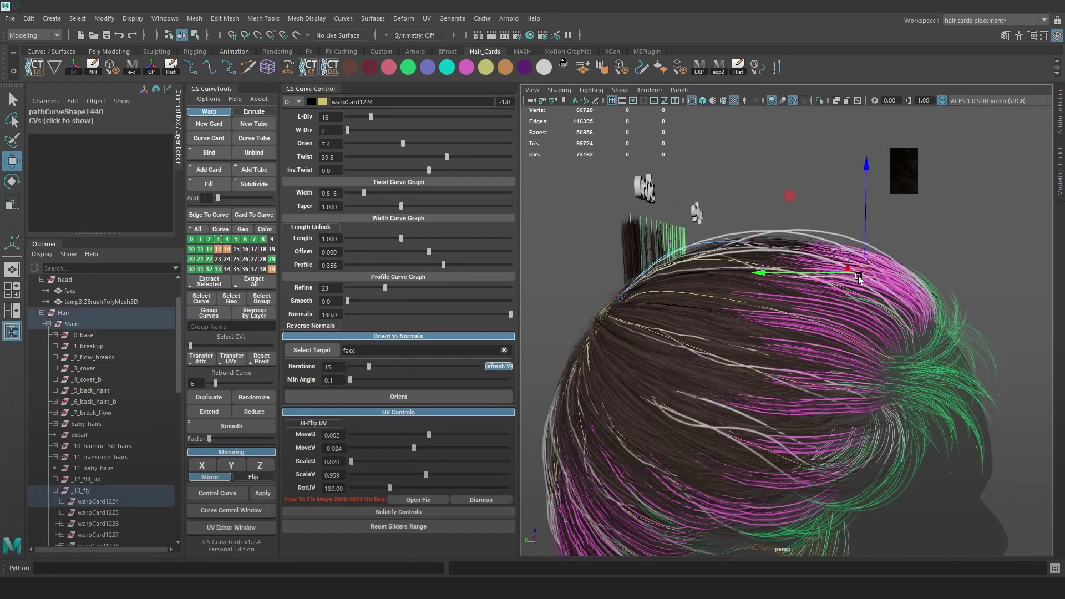
{"action": "left_click_drag", "start_coordinate": [902, 284], "coordinate": [910, 274], "text": "alt"}
{"action": "left_click_drag", "start_coordinate": [761, 253], "coordinate": [671, 257], "text": "alt"}
{"action": "left_click", "coordinate": [847, 268]}
{"action": "mouse_move", "coordinate": [874, 258]}
{"action": "left_mouse_down", "text": "alt"}
{"action": "mouse_move", "coordinate": [799, 265]}
{"action": "mouse_move", "coordinate": [855, 240]}
{"action": "mouse_move", "coordinate": [894, 248]}
{"action": "left_mouse_up", "text": "alt"}
{"action": "key", "text": "F9"}
{"action": "key", "text": "4"}
{"action": "key", "text": "6"}
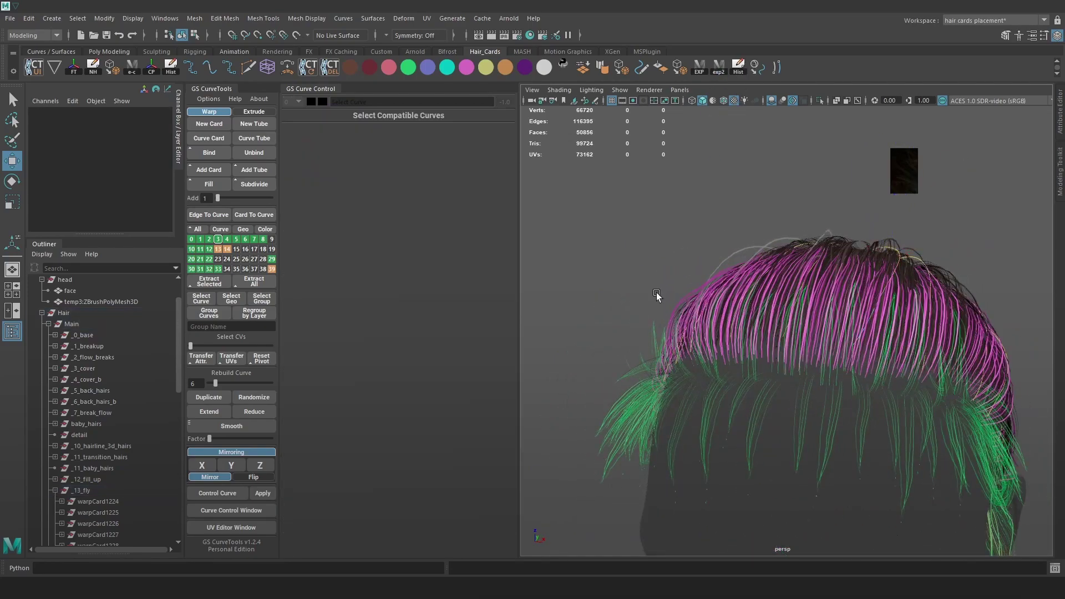
- Examine the flyaways from the side in Marmoset Toolbag and return to Maya
{"action": "key", "text": "alt+Tab"}
{"action": "left_click_drag", "start_coordinate": [590, 271], "coordinate": [453, 282]}
{"action": "key", "text": "alt+Tab"}
- Select the warpCard1225 flyaway curve and reposition its control vertices near the front of the hair
{"action": "left_click_drag", "start_coordinate": [774, 295], "coordinate": [708, 298], "text": "alt"}
{"action": "left_click", "coordinate": [777, 267]}
{"action": "left_click_drag", "start_coordinate": [702, 170], "coordinate": [695, 170], "text": "alt"}
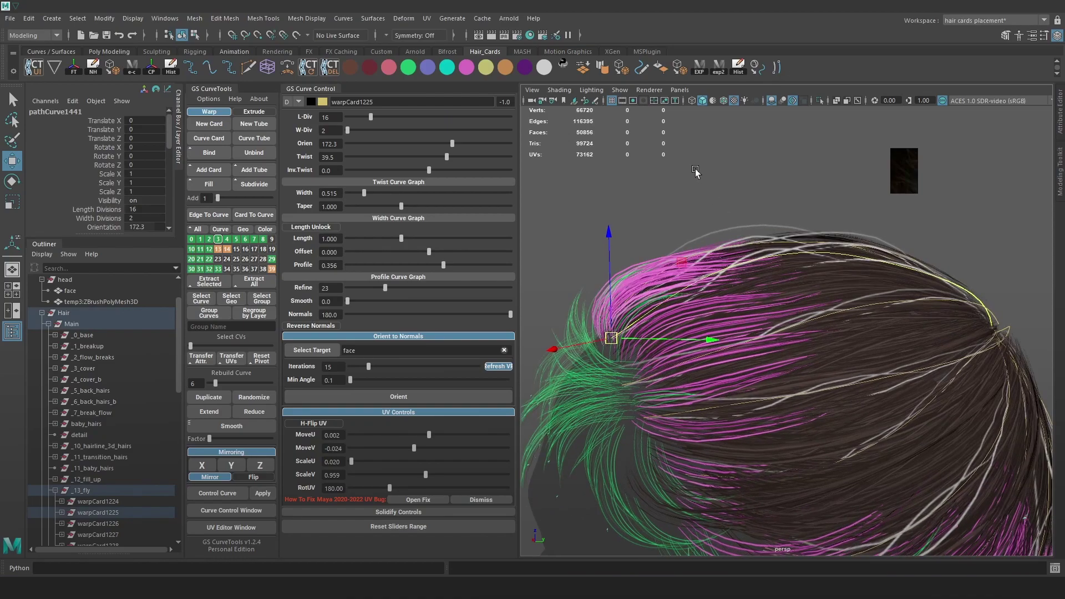
{"action": "key", "text": "F8"}
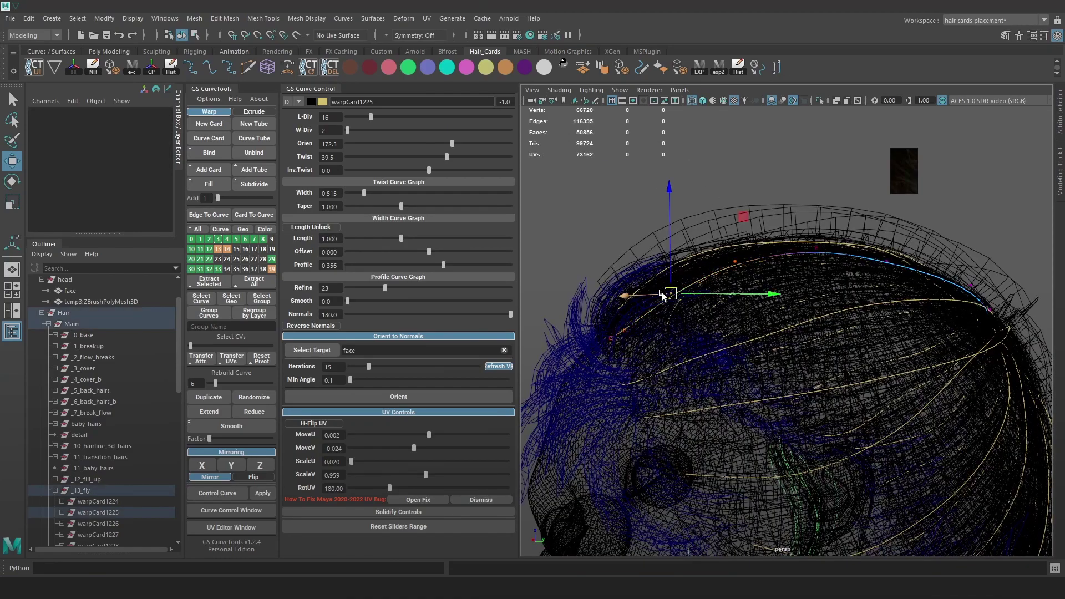
{"action": "left_click", "coordinate": [665, 290]}
{"action": "left_click_drag", "start_coordinate": [630, 284], "coordinate": [747, 251]}
{"action": "left_click", "coordinate": [720, 234]}
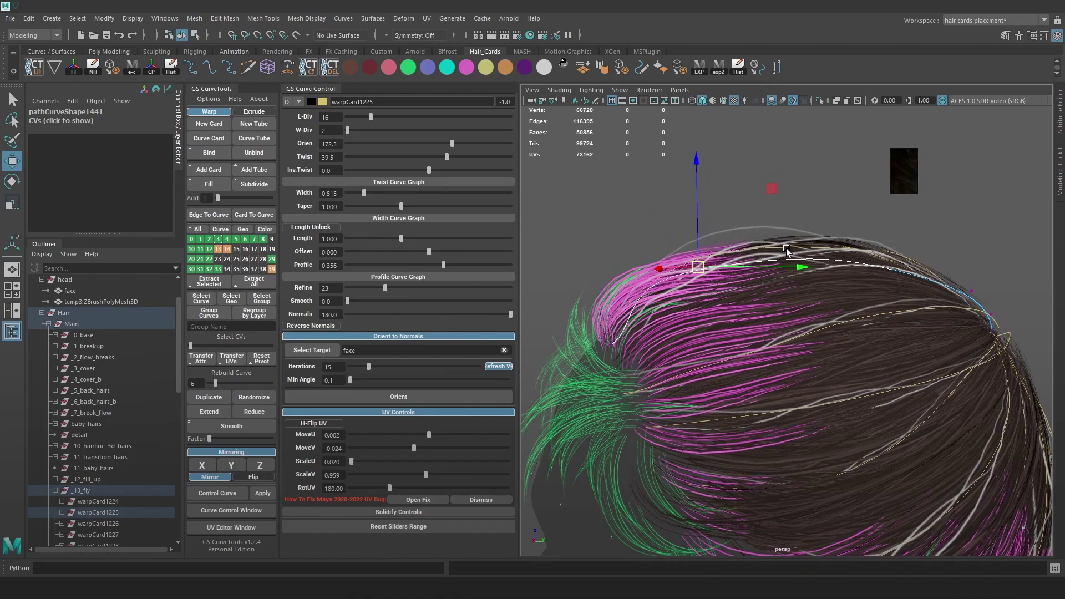
- Adjust warpCard1232's front control vertex, inspect the strand in wireframe and textured display, and compare it with the Marmoset Toolbag render
{"action": "left_click", "coordinate": [717, 246]}
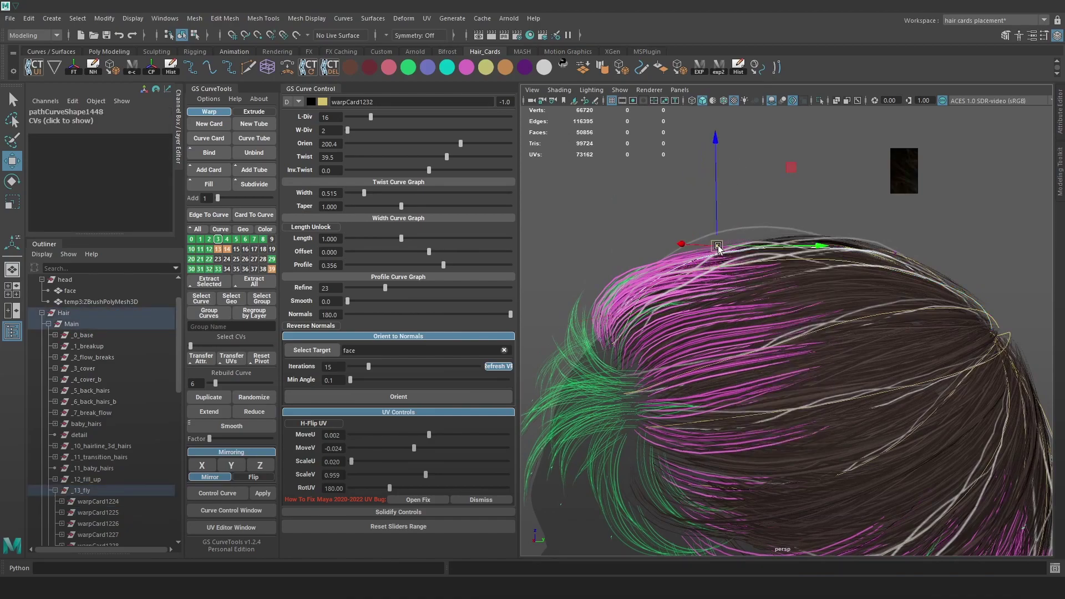
{"action": "key", "text": "4"}
{"action": "left_click_drag", "start_coordinate": [664, 265], "coordinate": [617, 302], "text": "alt"}
{"action": "key", "text": "6"}
{"action": "key", "text": "4"}
{"action": "key", "text": "6"}
{"action": "left_click_drag", "start_coordinate": [638, 302], "coordinate": [870, 280], "text": "alt"}
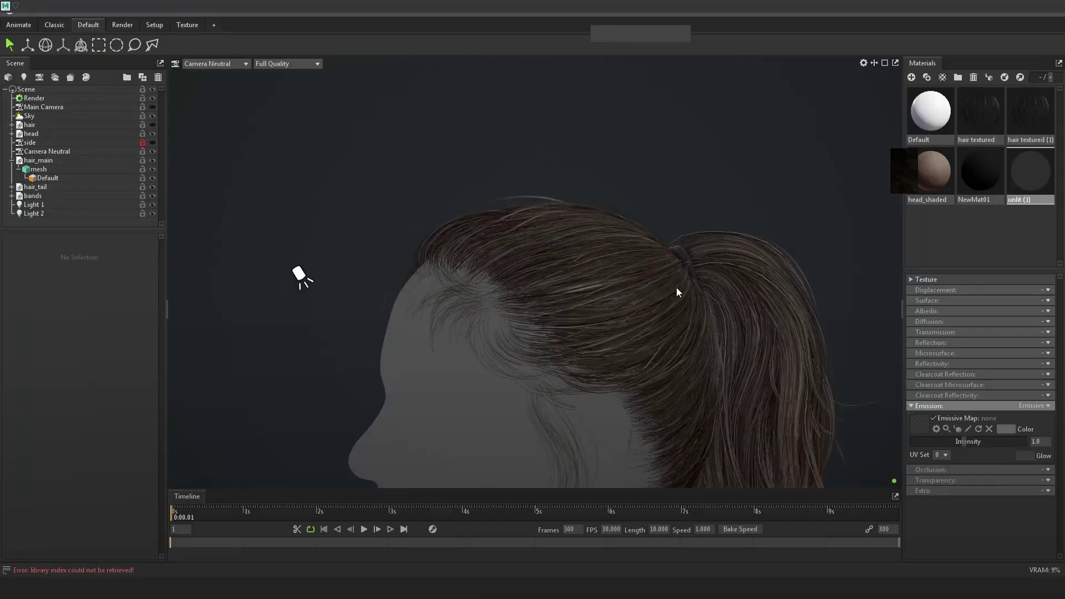
{"action": "left_click_drag", "start_coordinate": [677, 287], "coordinate": [706, 271]}
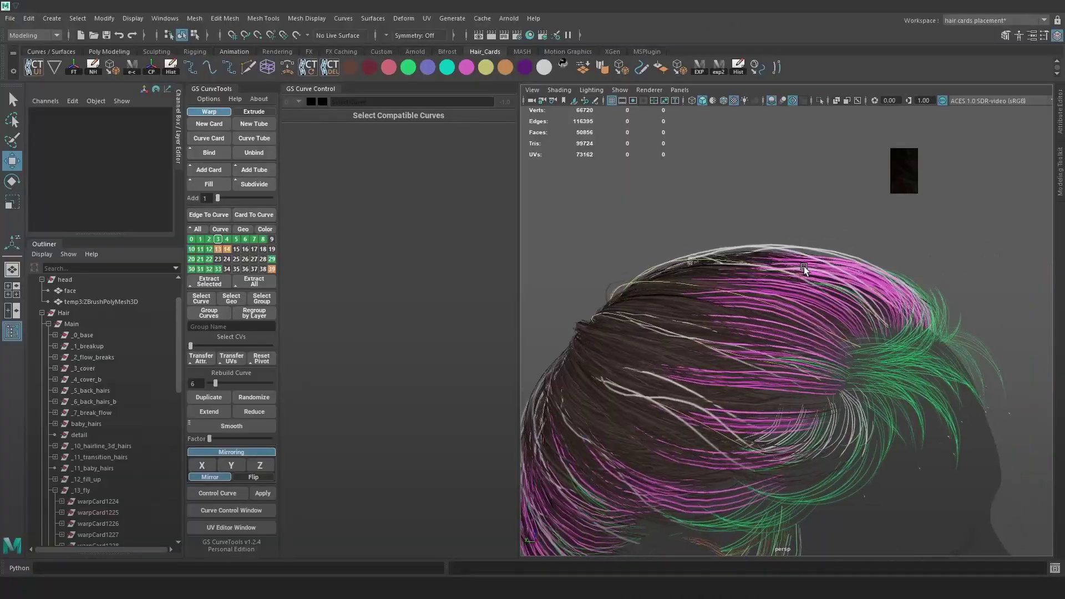
- Back in Maya, select the warpCard1243 flyaway curve and edit its control vertex near the top of the head
{"action": "key", "text": "4"}
{"action": "left_click", "coordinate": [803, 258]}
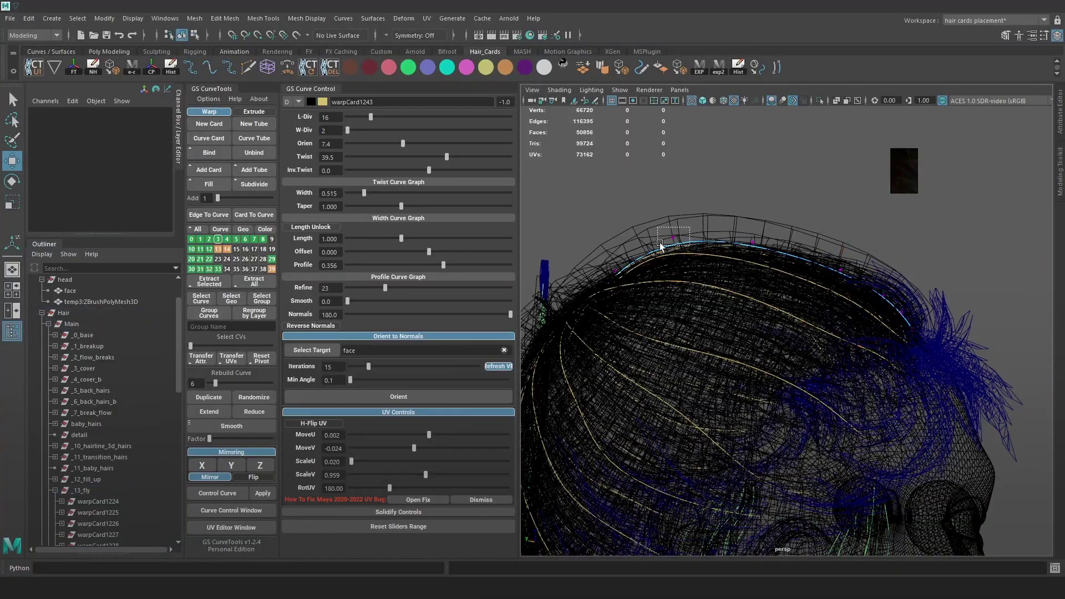
{"action": "left_click_drag", "start_coordinate": [657, 247], "coordinate": [657, 246]}
{"action": "key", "text": "6"}
- Reselect the warpCard1232 curve from the front three-quarter view and move its front control vertices along the hair
{"action": "left_click_drag", "start_coordinate": [865, 266], "coordinate": [630, 302], "text": "alt"}
{"action": "key", "text": "4"}
{"action": "left_click", "coordinate": [779, 311]}
{"action": "left_click", "coordinate": [850, 282]}
{"action": "key", "text": "F9"}
{"action": "left_click_drag", "start_coordinate": [821, 286], "coordinate": [781, 309]}
{"action": "key", "text": "6"}
{"action": "mouse_move", "coordinate": [783, 306]}
{"action": "left_mouse_down", "text": "alt"}
{"action": "mouse_move", "coordinate": [804, 300]}
{"action": "mouse_move", "coordinate": [752, 291]}
{"action": "left_mouse_up", "text": "alt"}
{"action": "left_click_drag", "start_coordinate": [750, 289], "coordinate": [732, 279]}
{"action": "mouse_move", "coordinate": [765, 280]}
{"action": "left_mouse_down", "text": "alt"}
{"action": "mouse_move", "coordinate": [806, 282]}
{"action": "mouse_move", "coordinate": [841, 335]}
{"action": "mouse_move", "coordinate": [890, 334]}
{"action": "left_mouse_up", "text": "alt"}
{"action": "key", "text": "4"}
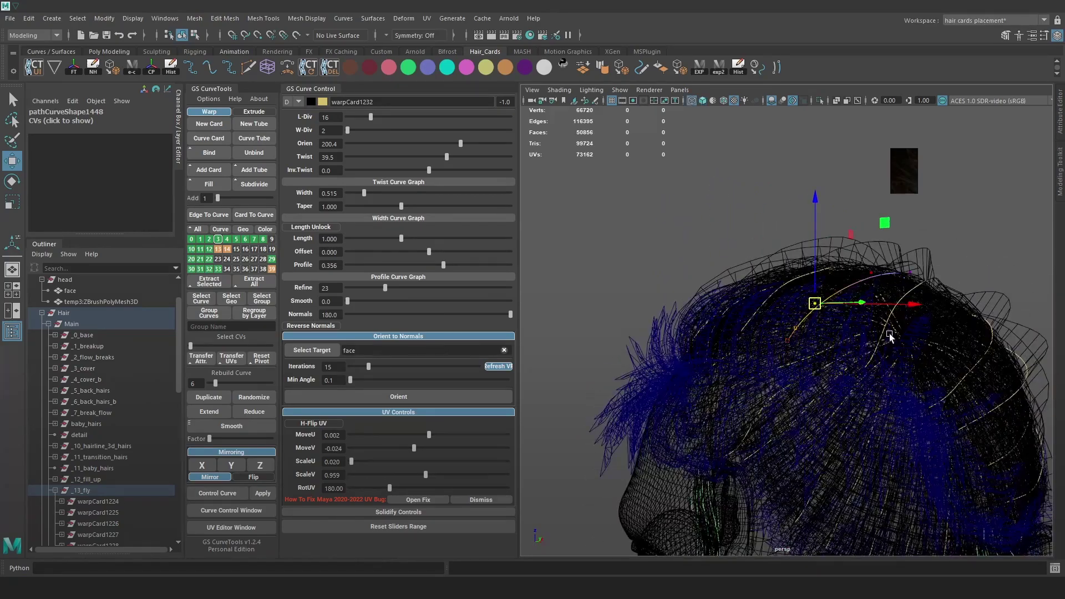
- Refine the warpCard1225 flyaway's control vertices over the crown, checking its silhouette against the Marmoset Toolbag render
{"action": "left_click", "coordinate": [890, 334]}
{"action": "key", "text": "6"}
{"action": "right_click_drag", "start_coordinate": [928, 297], "coordinate": [960, 238]}
{"action": "left_click", "coordinate": [867, 306]}
{"action": "left_click_drag", "start_coordinate": [868, 305], "coordinate": [636, 280], "text": "alt"}
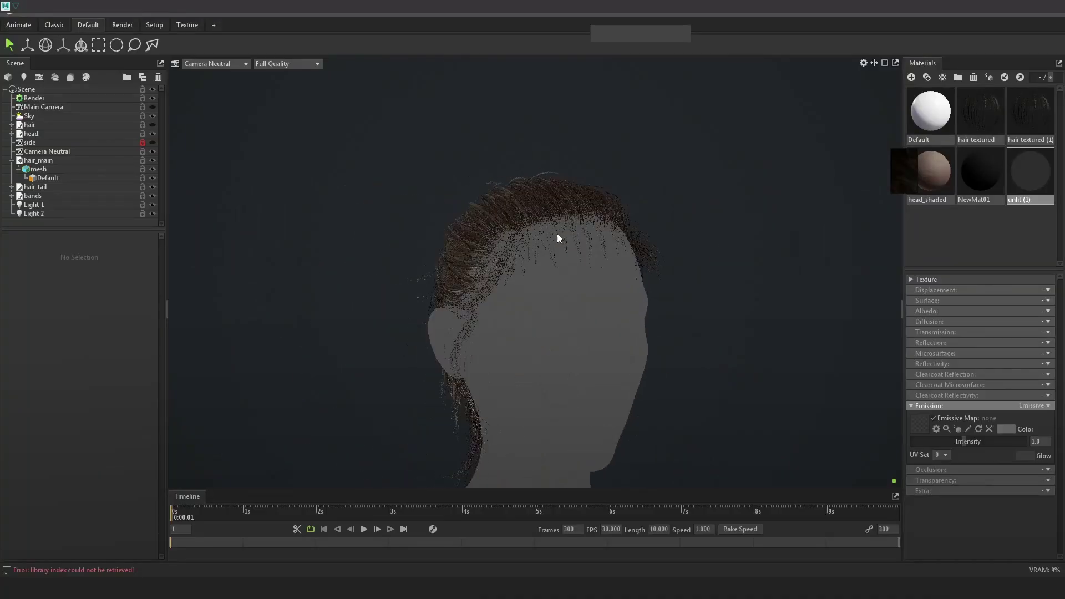
{"action": "left_click_drag", "start_coordinate": [557, 234], "coordinate": [646, 237]}
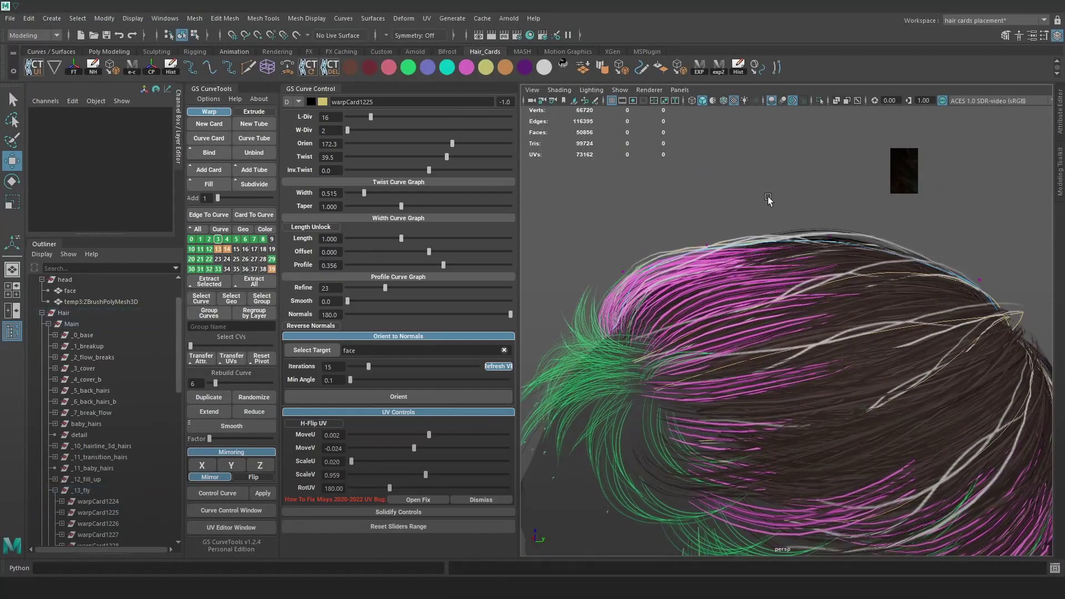
{"action": "left_click_drag", "start_coordinate": [768, 200], "coordinate": [778, 195], "text": "alt"}
{"action": "left_click", "coordinate": [715, 238]}
{"action": "left_click_drag", "start_coordinate": [715, 237], "coordinate": [701, 218]}
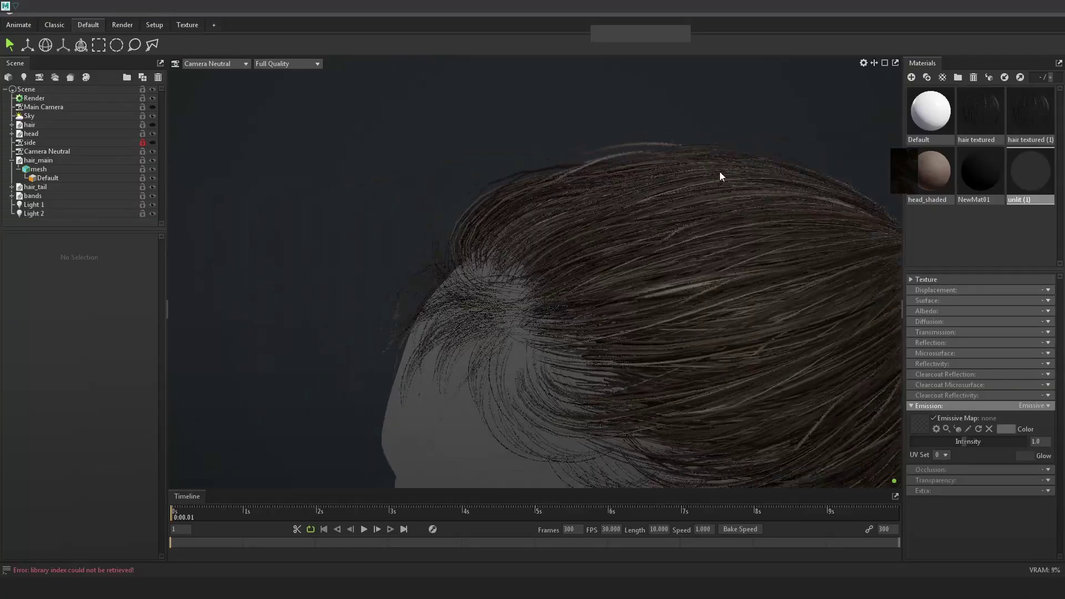
- Examine the crown flyaways in Marmoset Toolbag, and try selecting the flyaway curves across the top of the head in Maya
{"action": "left_click_drag", "start_coordinate": [720, 172], "coordinate": [711, 191]}
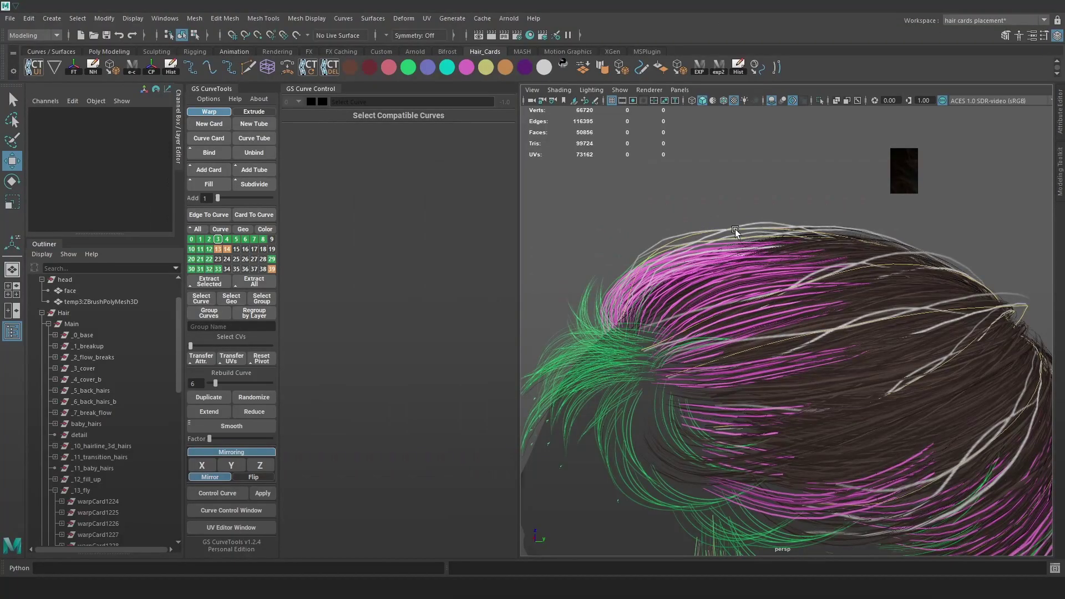
{"action": "left_click", "coordinate": [735, 229]}
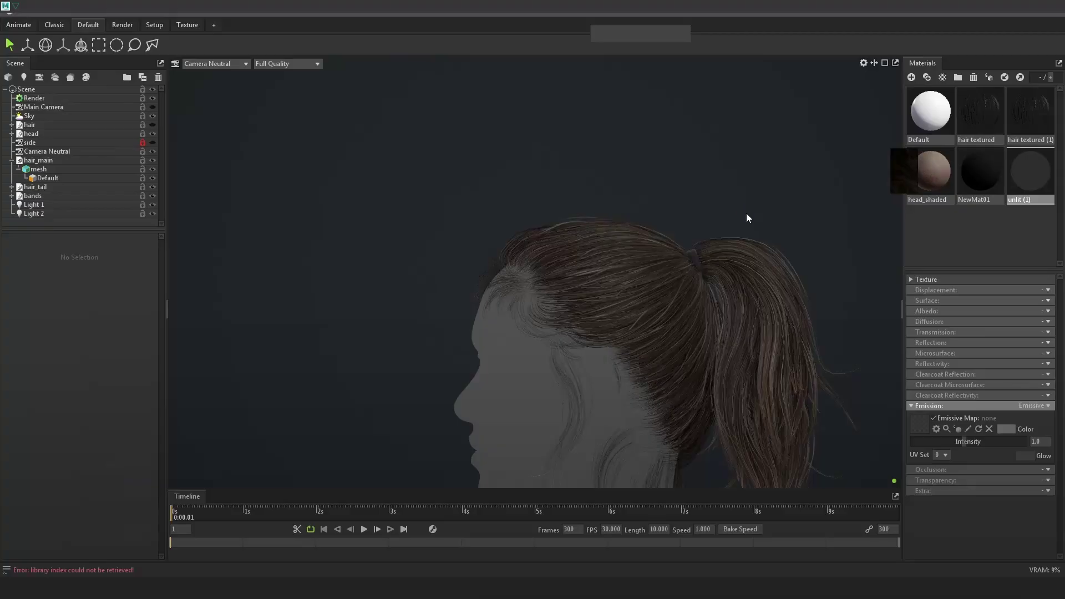
{"action": "left_click_drag", "start_coordinate": [746, 213], "coordinate": [878, 254]}
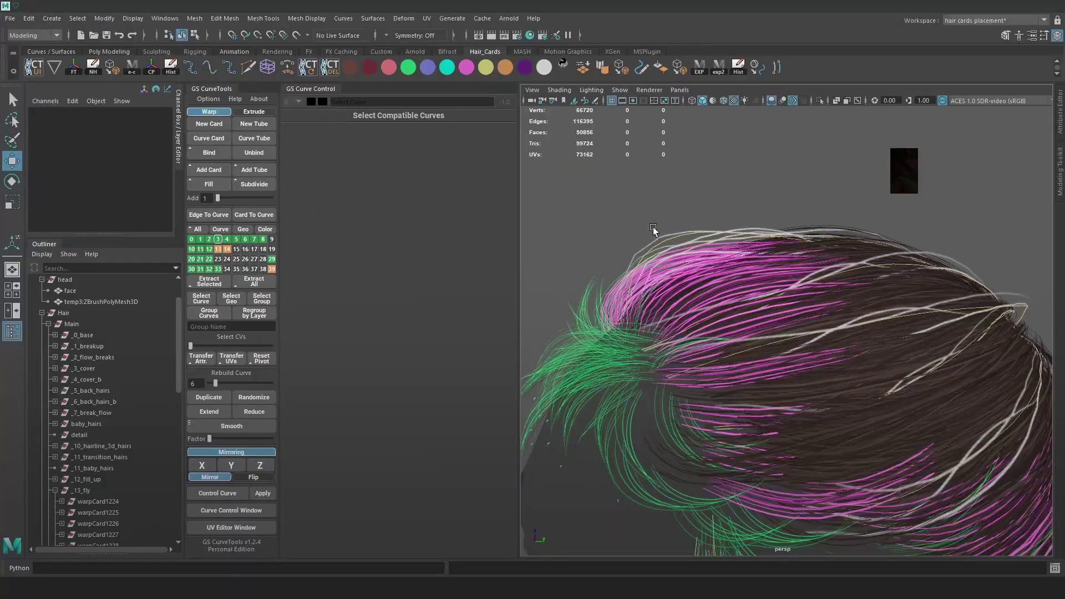
{"action": "left_click_drag", "start_coordinate": [653, 227], "coordinate": [851, 249], "text": "alt"}
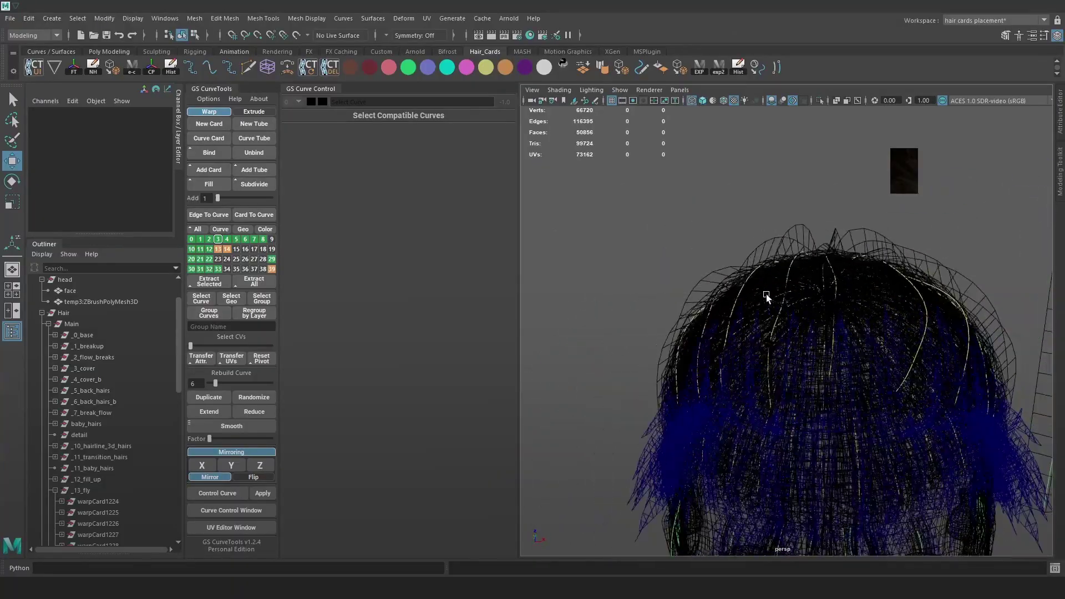
{"action": "left_click_drag", "start_coordinate": [680, 245], "coordinate": [925, 398]}
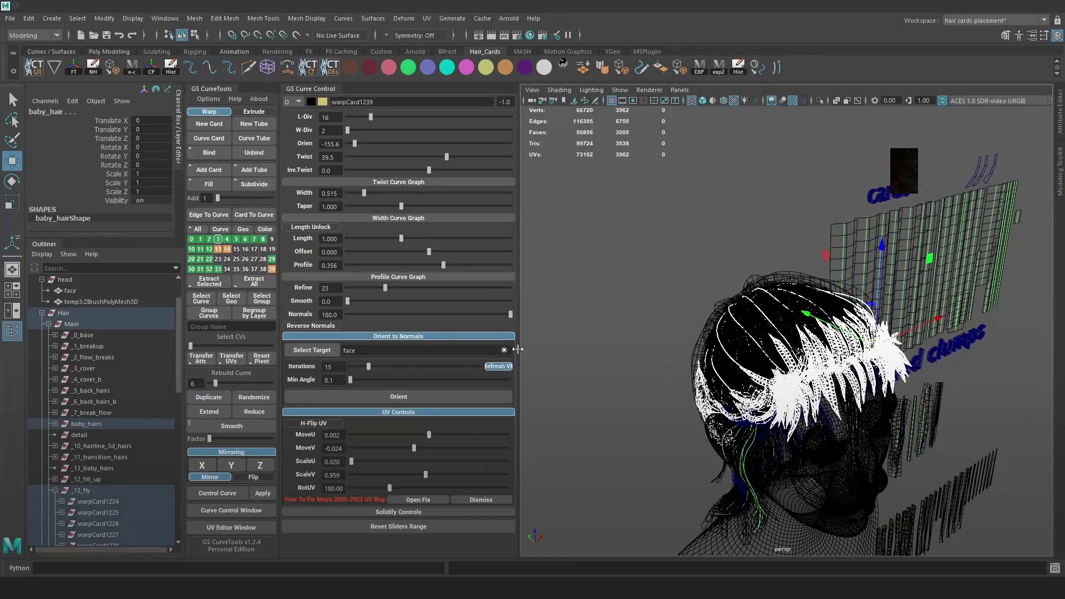
- Create a new display layer from the baby_hairs group
{"action": "left_click", "coordinate": [86, 423]}
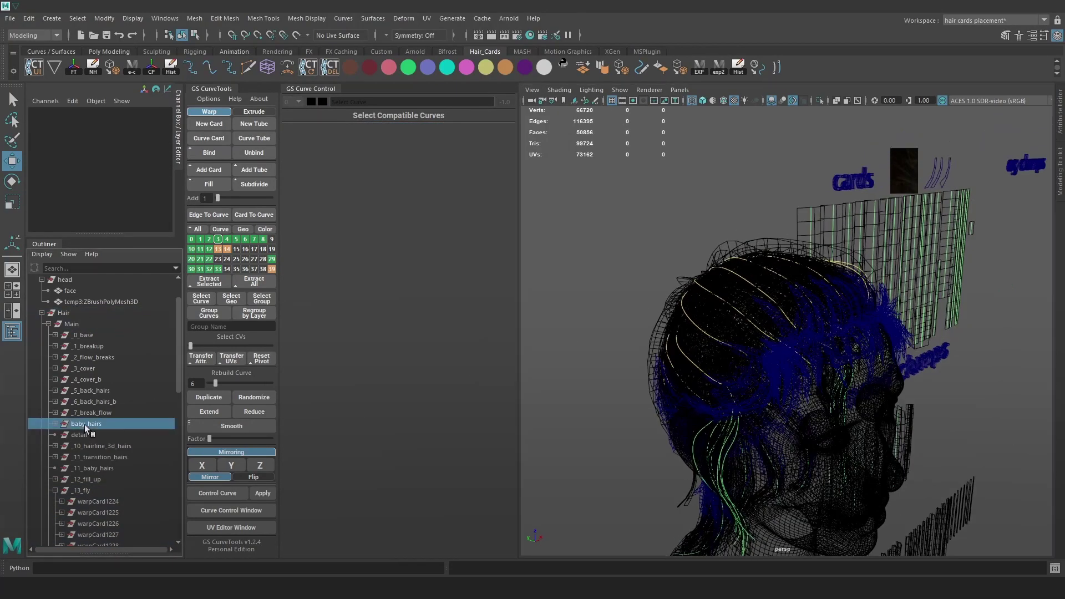
{"action": "left_click_drag", "start_coordinate": [106, 235], "coordinate": [107, 182]}
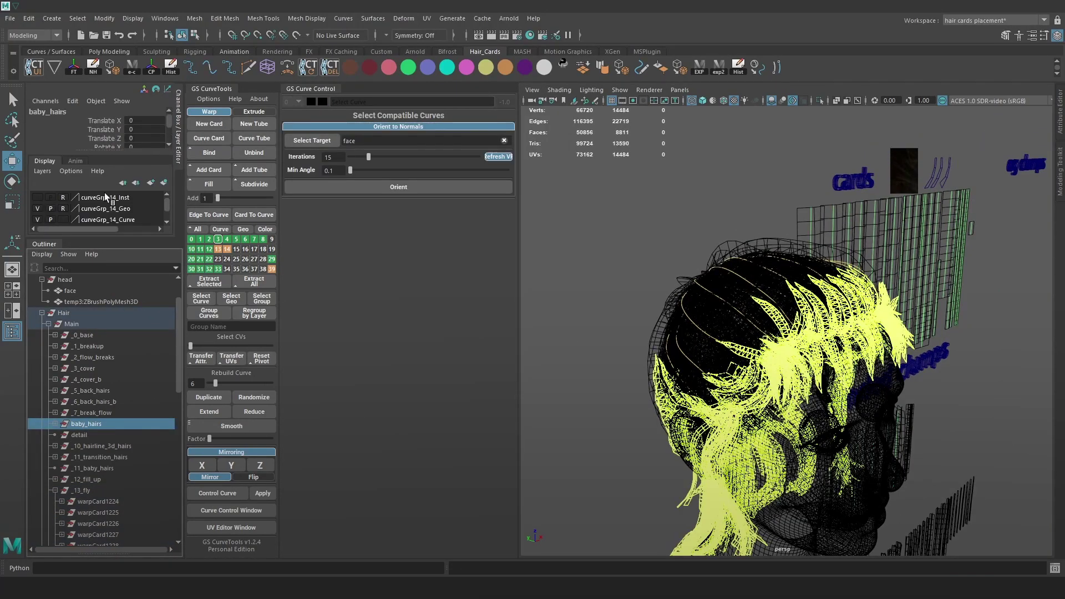
{"action": "left_click_drag", "start_coordinate": [149, 322], "coordinate": [148, 328]}
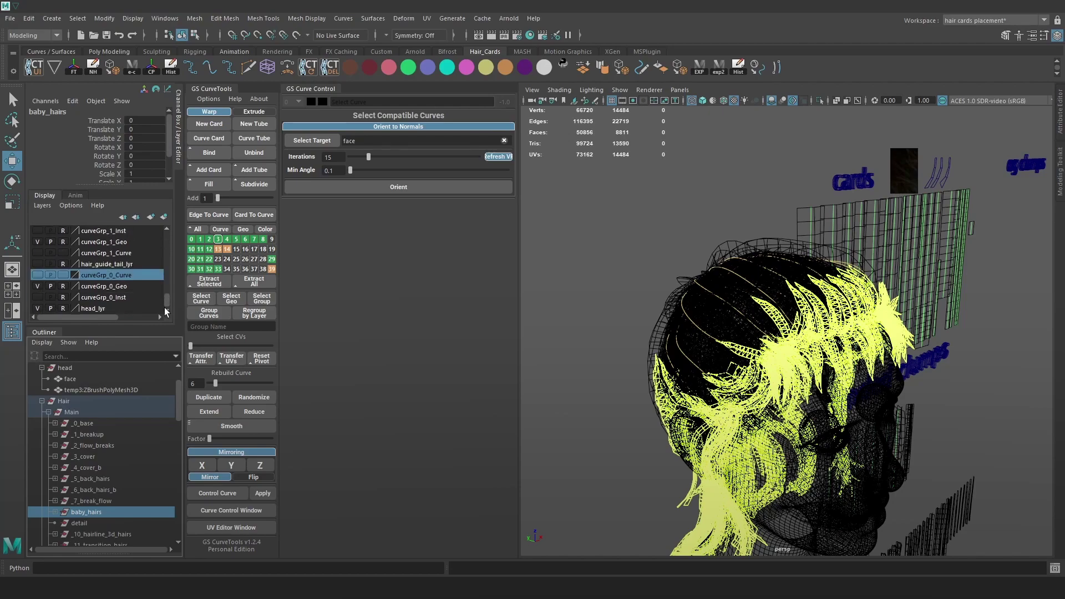
{"action": "left_click", "coordinate": [40, 206]}
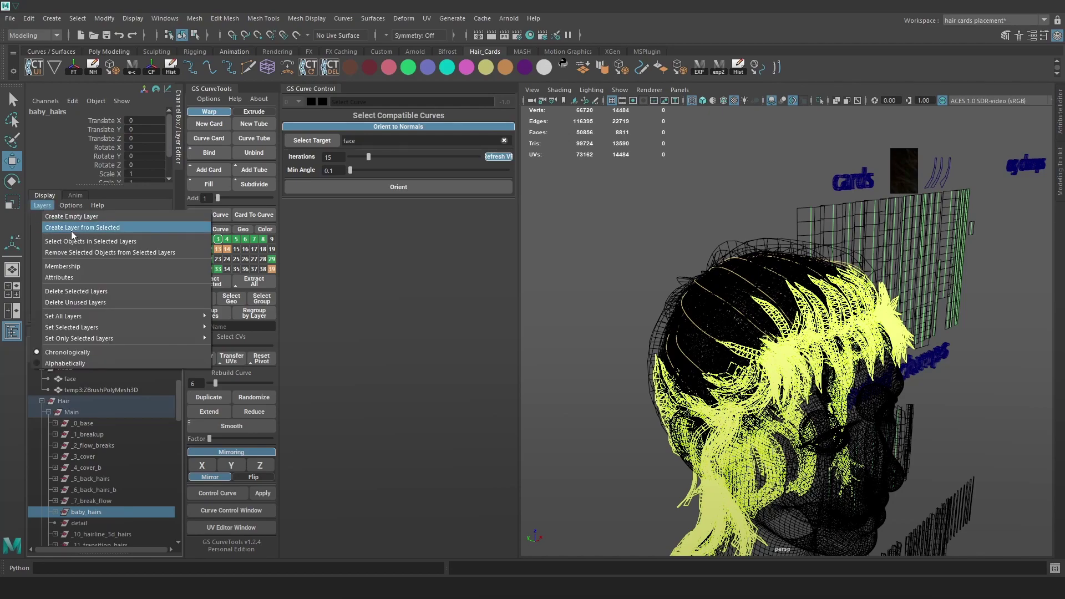
{"action": "left_click", "coordinate": [72, 231]}
- Rename the new layer baby_hairs_lyr and set its display mode to Reference
{"action": "double_click", "coordinate": [90, 232]}
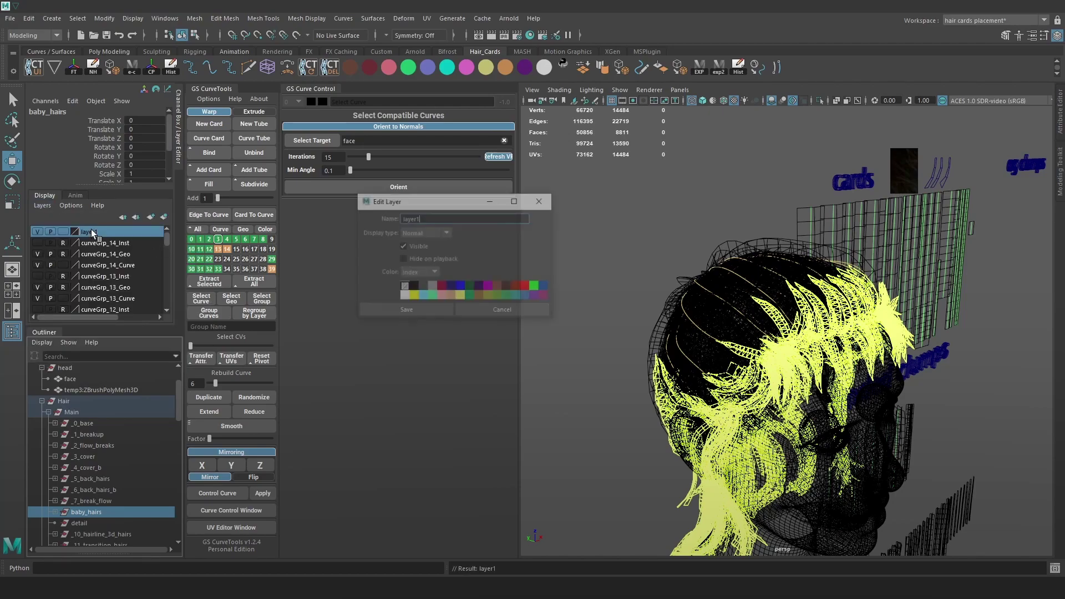
{"action": "type", "text": "baby_hairs"}
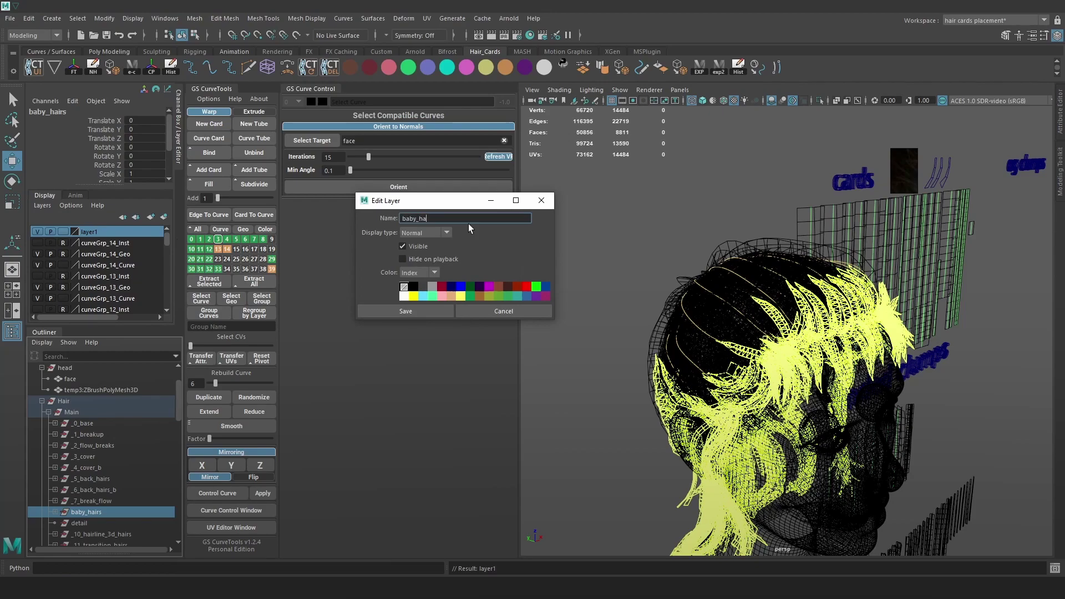
{"action": "key", "text": "Return"}
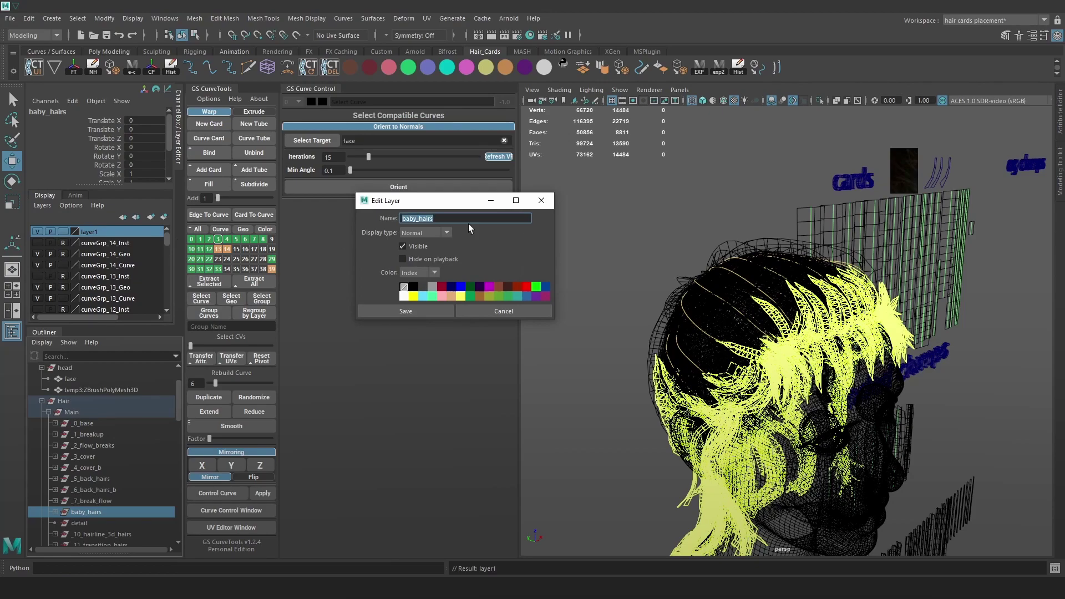
{"action": "left_click", "coordinate": [388, 308]}
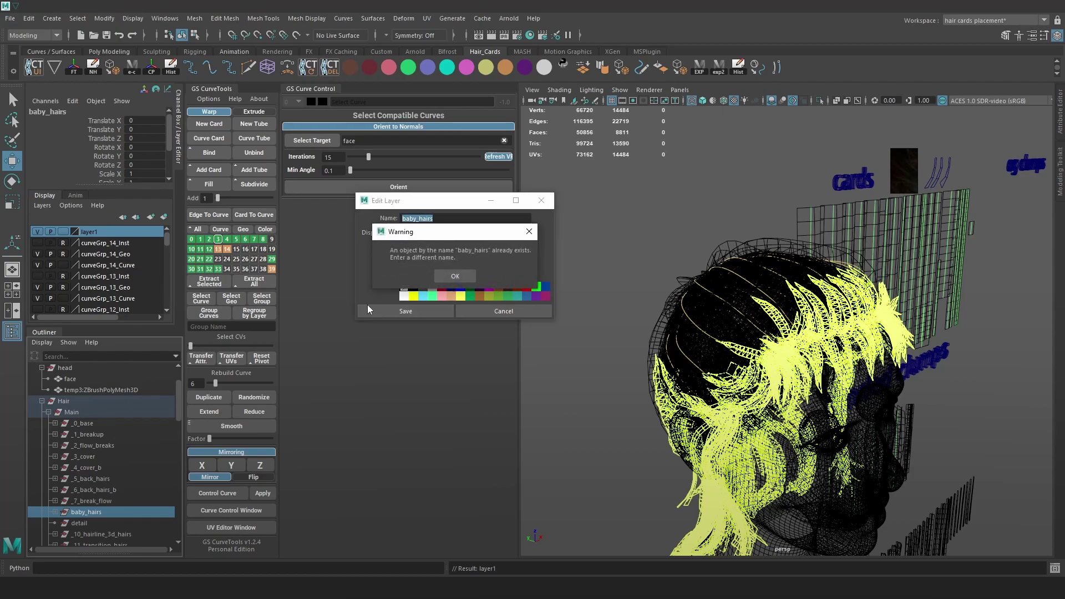
{"action": "left_click", "coordinate": [529, 233]}
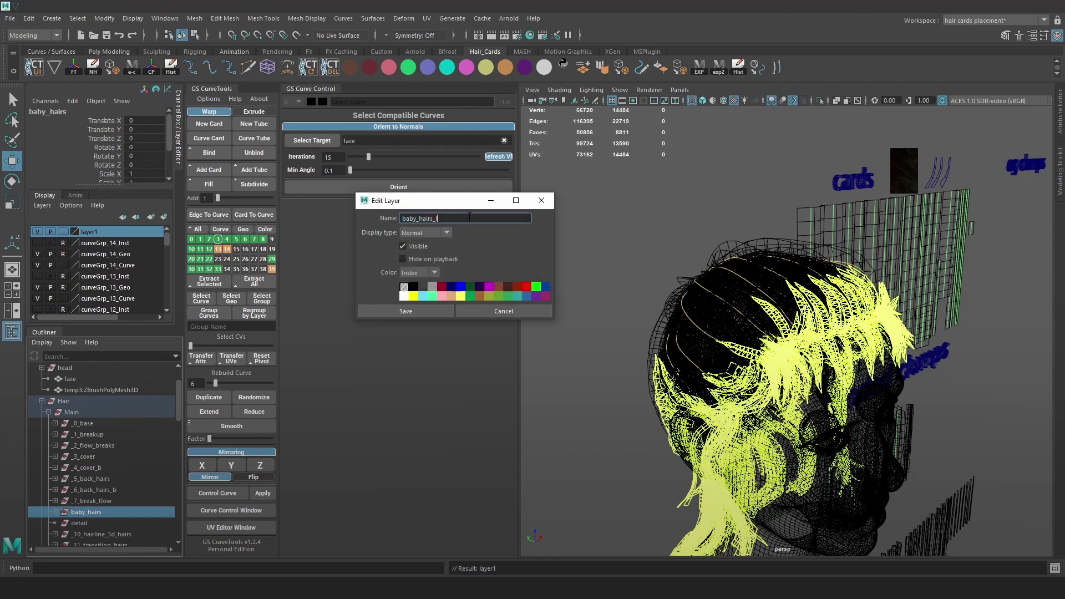
{"action": "left_click", "coordinate": [439, 311]}
{"action": "left_click", "coordinate": [64, 232]}
{"action": "left_click", "coordinate": [64, 233]}
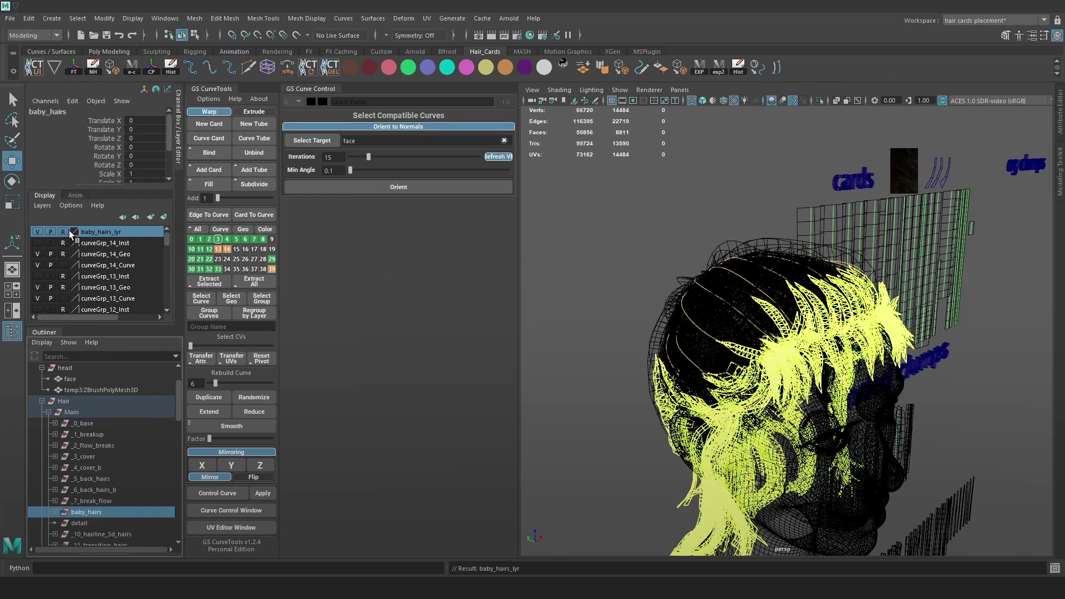
- Select the warpCard1244 flyaway curve above the crown and move its control vertices
{"action": "left_click", "coordinate": [793, 360]}
{"action": "mouse_move", "coordinate": [782, 341]}
{"action": "left_mouse_down", "text": "alt"}
{"action": "mouse_move", "coordinate": [840, 356]}
{"action": "mouse_move", "coordinate": [826, 360]}
{"action": "left_mouse_up", "text": "alt"}
{"action": "key", "text": "6"}
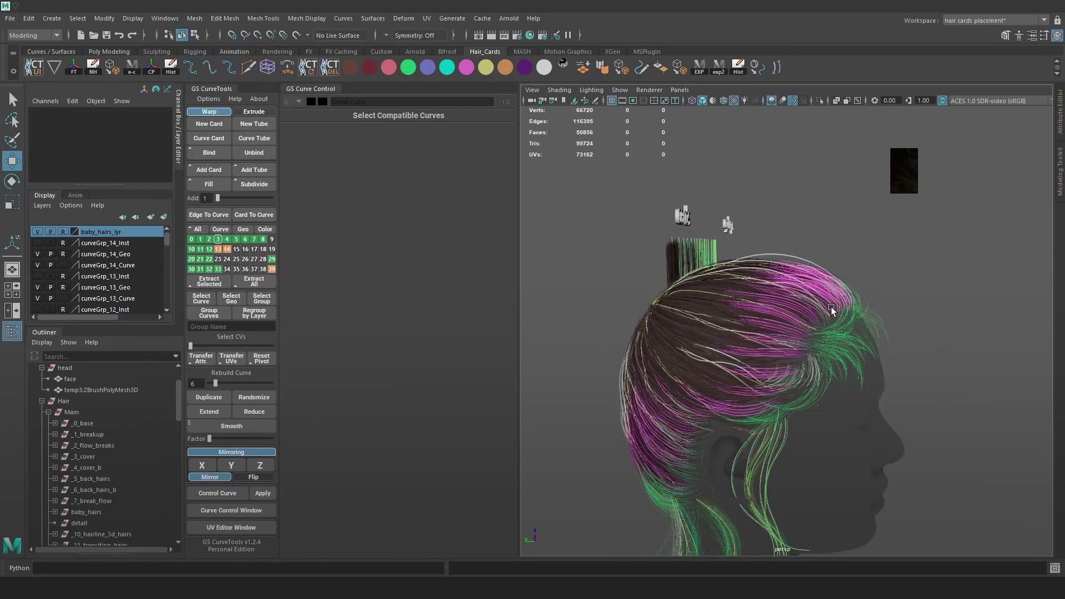
{"action": "left_click_drag", "start_coordinate": [833, 306], "coordinate": [805, 312], "text": "alt"}
{"action": "right_click_drag", "start_coordinate": [805, 312], "coordinate": [894, 291], "text": "alt"}
{"action": "mouse_move", "coordinate": [894, 290]}
{"action": "left_mouse_down", "text": "alt"}
{"action": "mouse_move", "coordinate": [863, 315]}
{"action": "mouse_move", "coordinate": [734, 311]}
{"action": "mouse_move", "coordinate": [813, 277]}
{"action": "mouse_move", "coordinate": [797, 264]}
{"action": "left_mouse_up", "text": "alt"}
{"action": "key", "text": "4"}
{"action": "left_click", "coordinate": [797, 264]}
{"action": "right_click_drag", "start_coordinate": [776, 137], "coordinate": [732, 138]}
{"action": "key", "text": "6"}
{"action": "left_click_drag", "start_coordinate": [783, 227], "coordinate": [832, 225]}
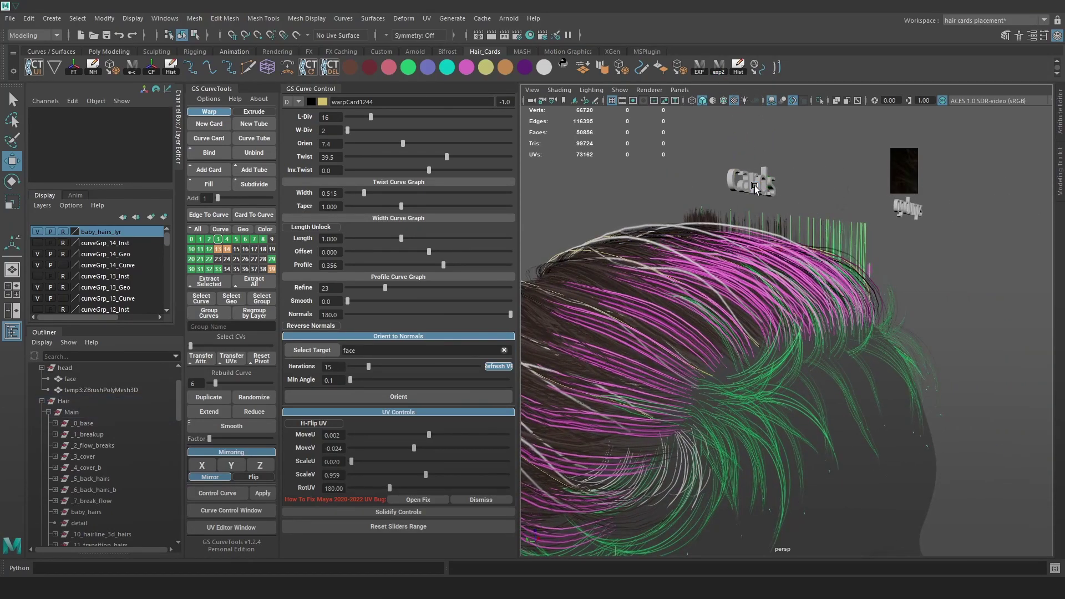
- Raise warpCard1244's control vertex above the front hair and compare the strand with the Marmoset Toolbag render
{"action": "key", "text": "alt+Tab"}
{"action": "key", "text": "alt+Tab"}
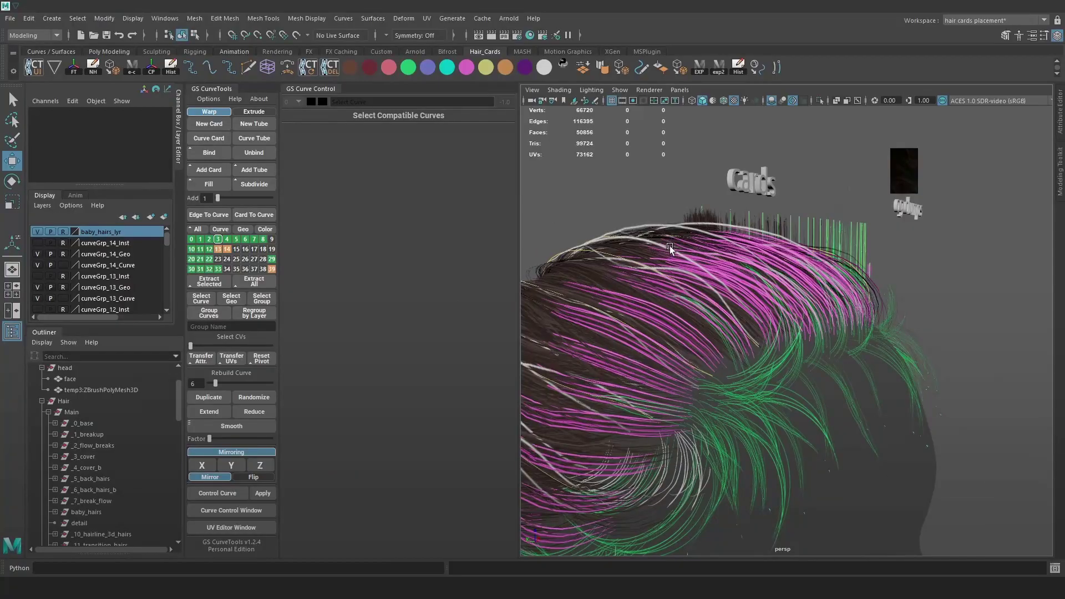
{"action": "left_click", "coordinate": [735, 231]}
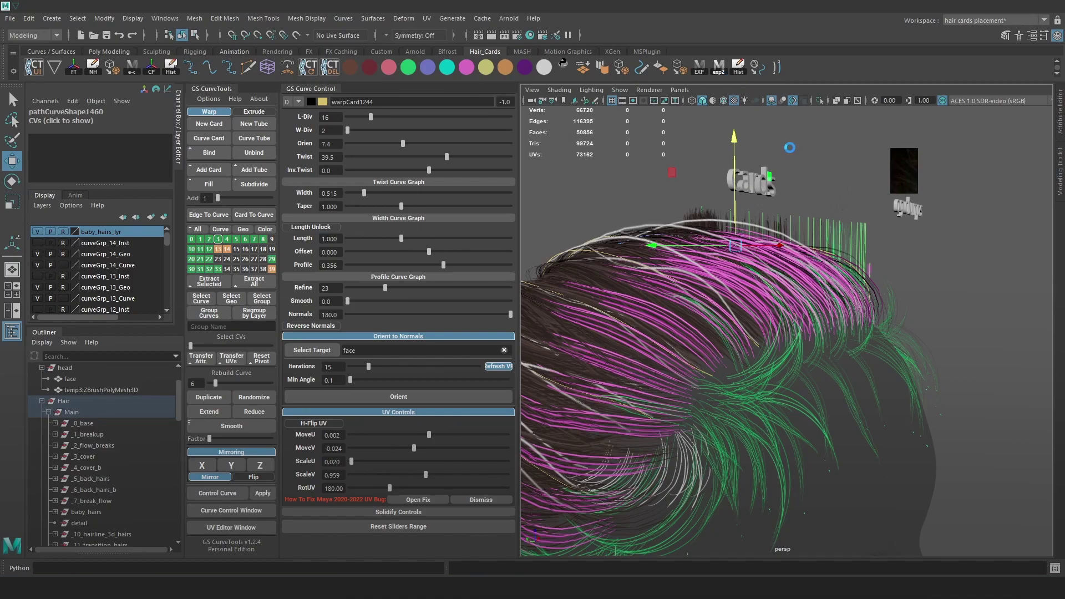
{"action": "key", "text": "alt+Tab"}
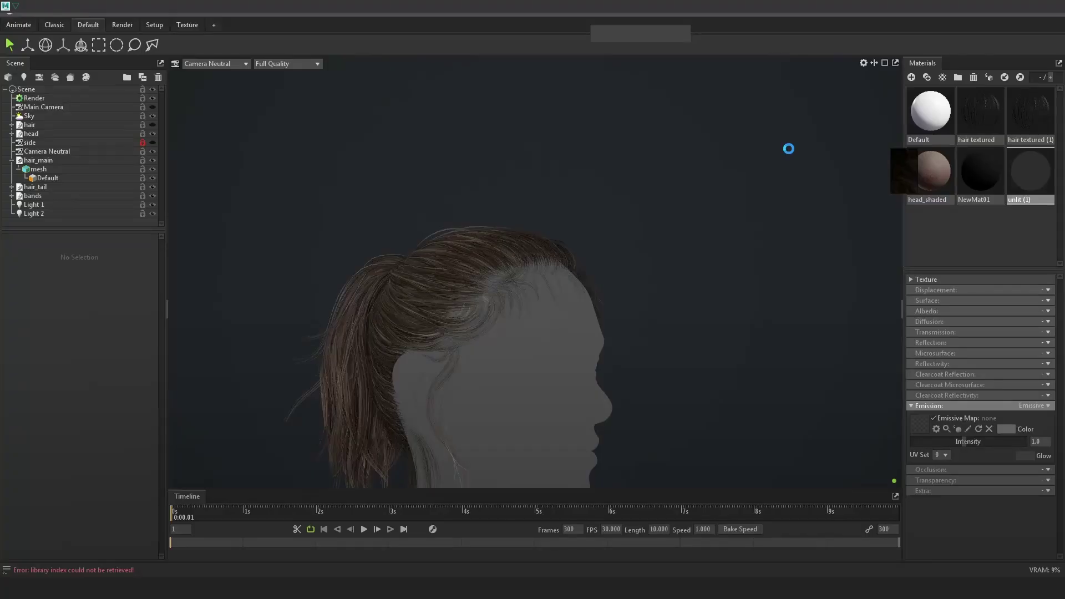
- Examine the flyaway strands around the crown, including warpCard1241, from several angles and compare them with the Marmoset Toolbag render
{"action": "left_click_drag", "start_coordinate": [737, 228], "coordinate": [678, 220]}
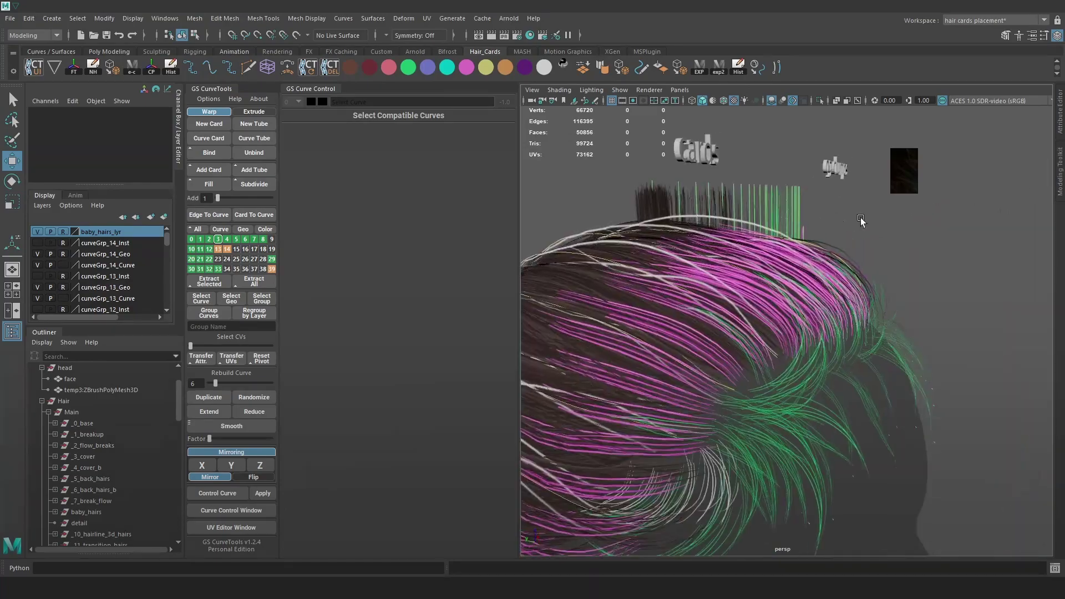
{"action": "left_click_drag", "start_coordinate": [950, 215], "coordinate": [944, 279], "text": "alt"}
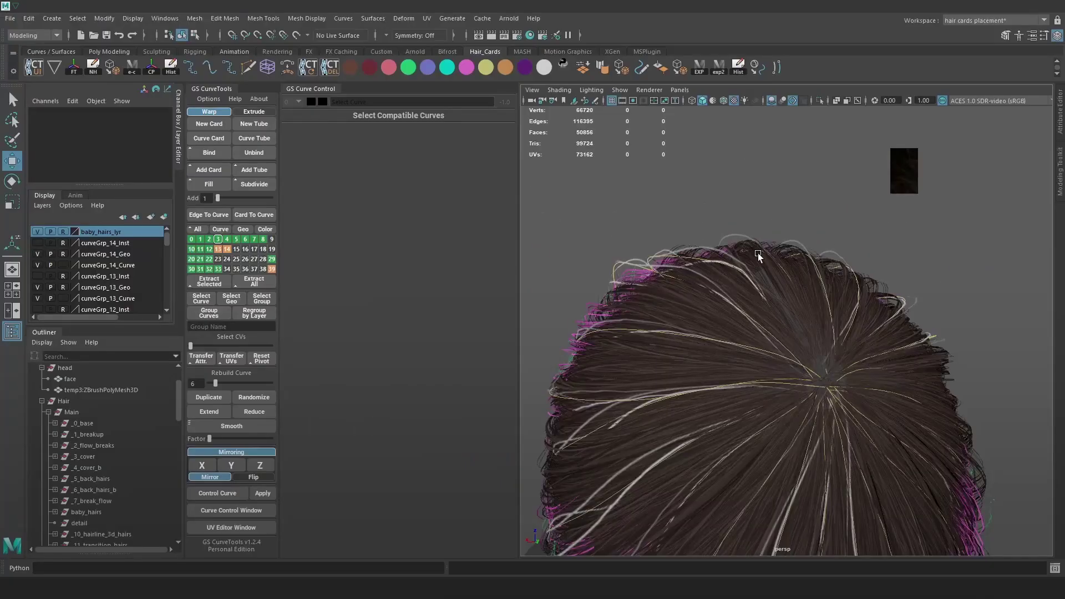
{"action": "left_click_drag", "start_coordinate": [758, 253], "coordinate": [909, 336], "text": "alt"}
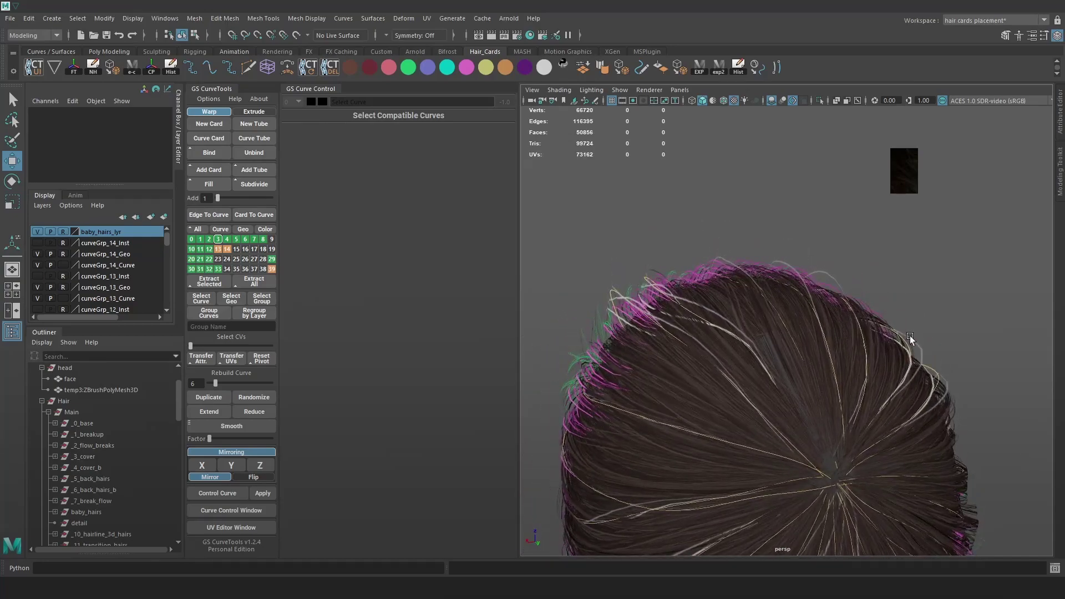
{"action": "left_click", "coordinate": [907, 350]}
{"action": "right_click_drag", "start_coordinate": [949, 284], "coordinate": [884, 266]}
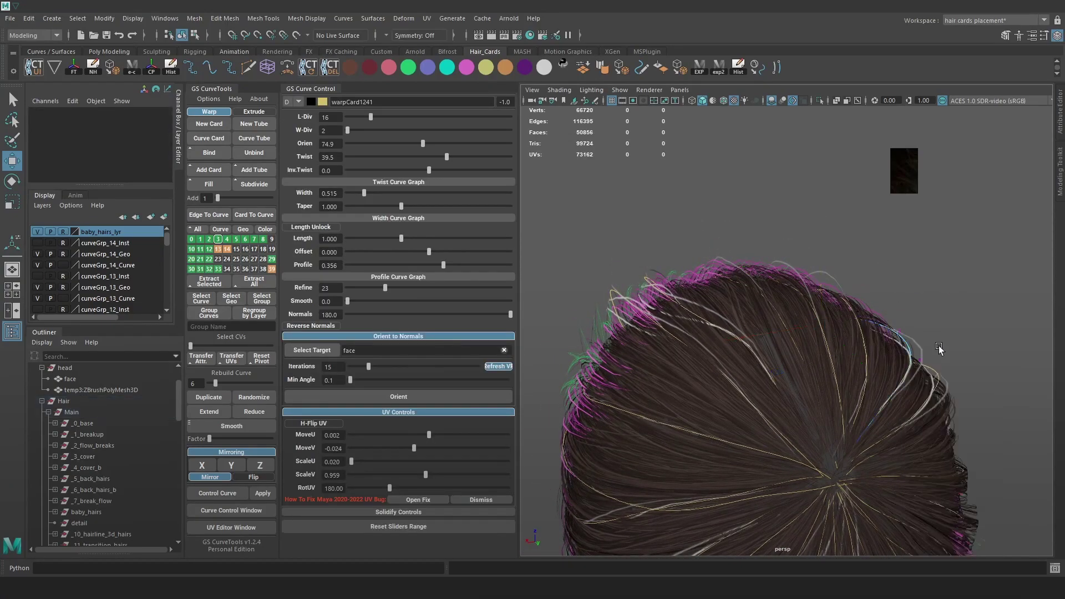
{"action": "left_click", "coordinate": [920, 362]}
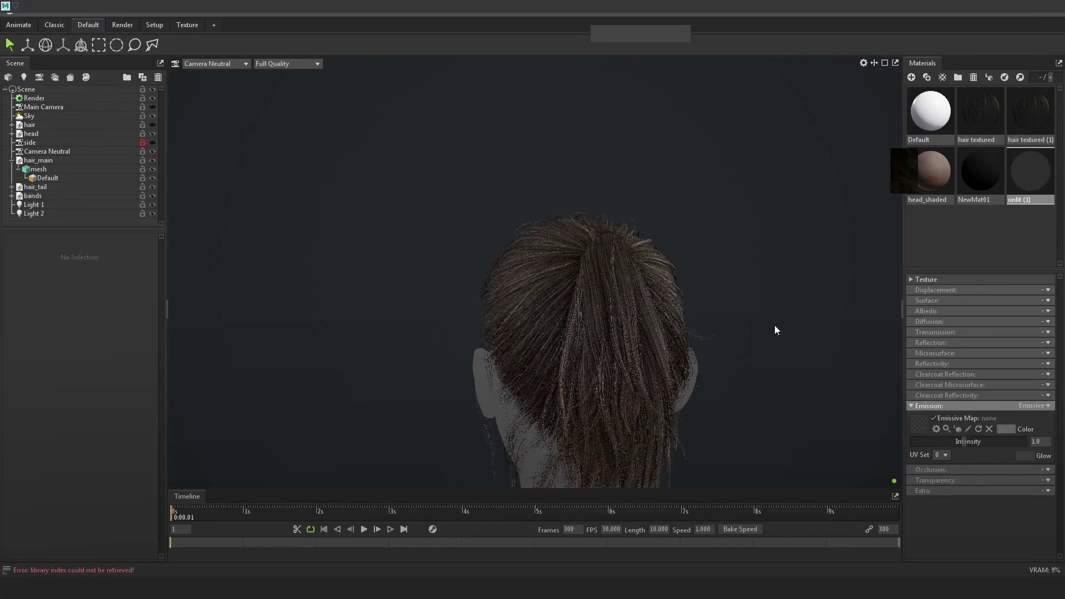
{"action": "left_click_drag", "start_coordinate": [850, 337], "coordinate": [550, 287]}
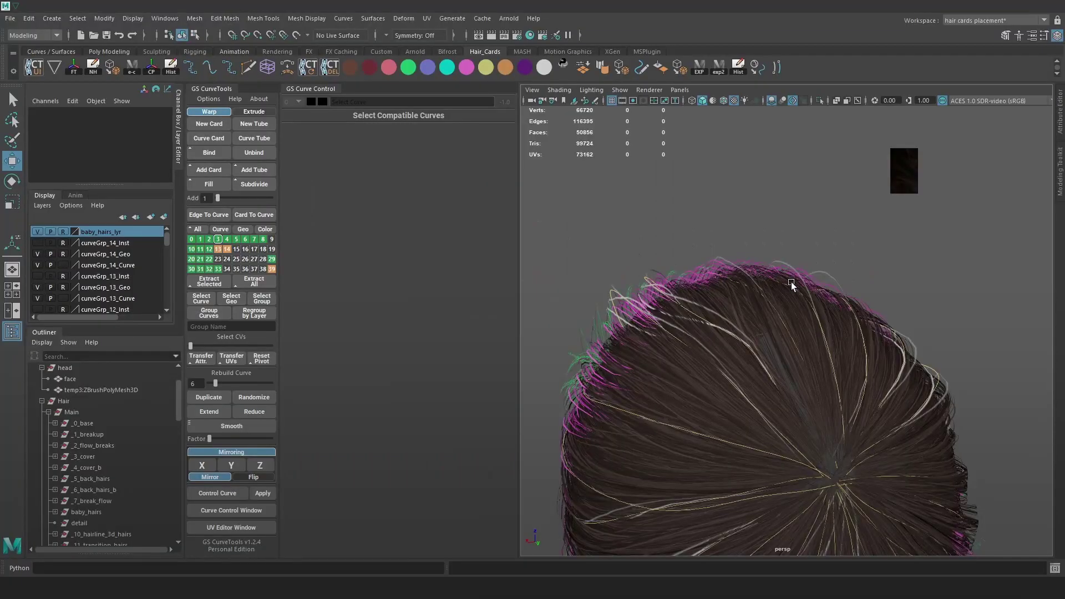
{"action": "left_click_drag", "start_coordinate": [791, 282], "coordinate": [644, 246], "text": "alt"}
{"action": "left_click_drag", "start_coordinate": [695, 305], "coordinate": [744, 292]}
{"action": "left_click", "coordinate": [767, 191]}
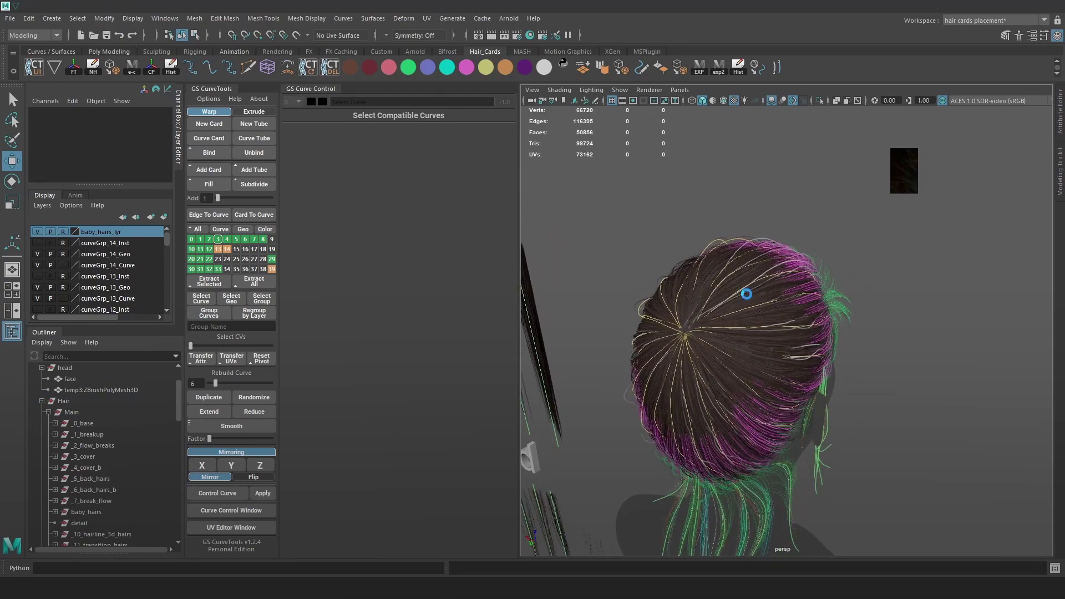
{"action": "left_click_drag", "start_coordinate": [857, 302], "coordinate": [773, 318], "text": "alt"}
- Unhide the _14_fly_hand group and select its pathCurve1463 curve
{"action": "scroll", "coordinate": [97, 439], "scroll_direction": "down", "scroll_amount": 10}
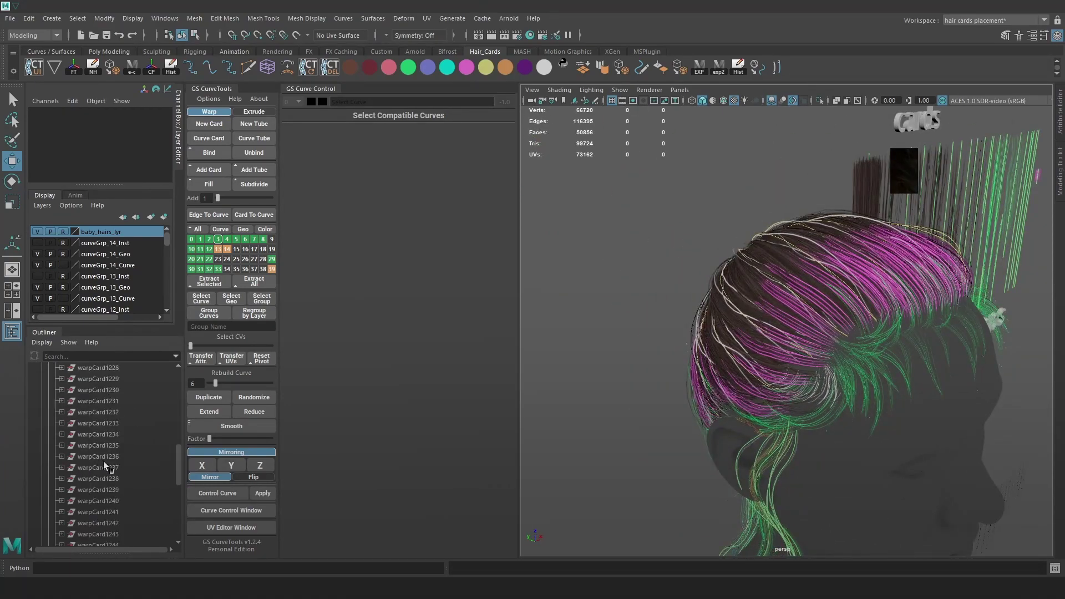
{"action": "left_click", "coordinate": [96, 423]}
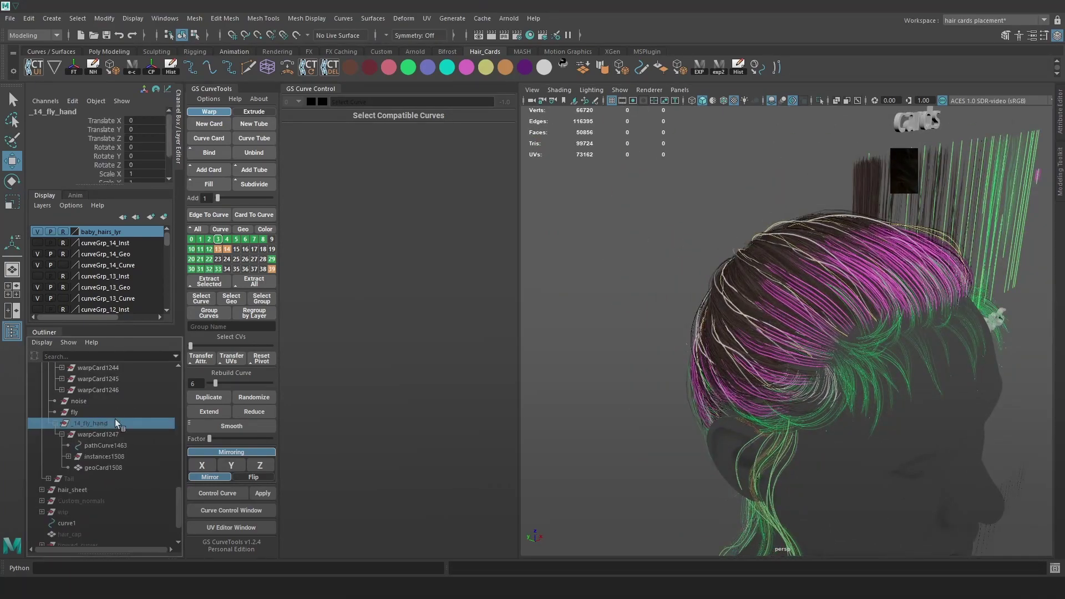
{"action": "key", "text": "shift+h"}
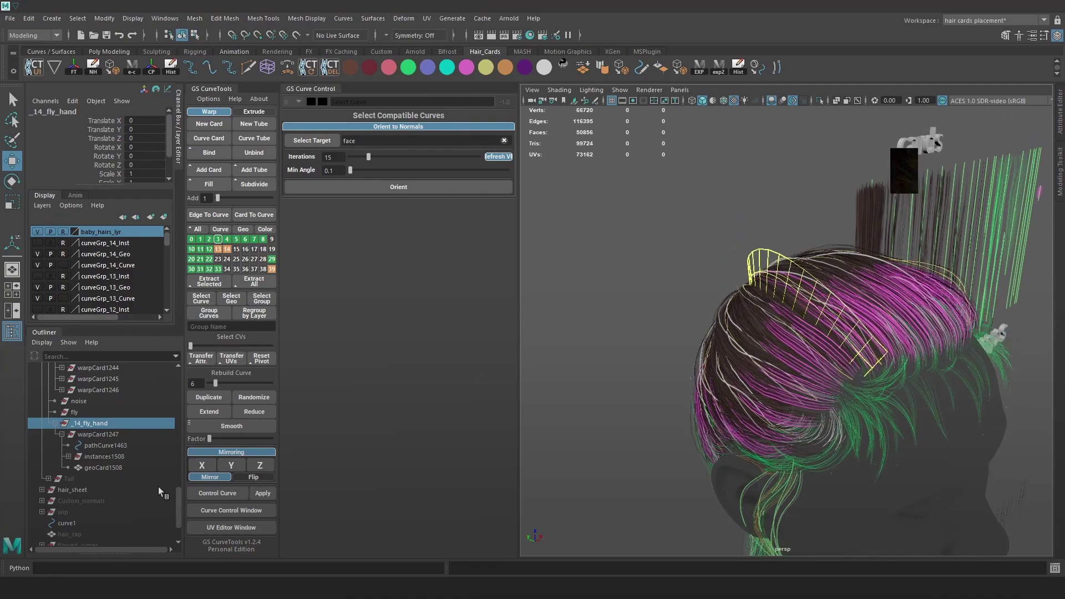
{"action": "left_click", "coordinate": [105, 445]}
{"action": "key", "text": "f"}
- Raise pathCurve1463 above the crown to a Translate Z of about 2.13 and reset its pivot
{"action": "left_click_drag", "start_coordinate": [786, 319], "coordinate": [795, 303], "text": "alt"}
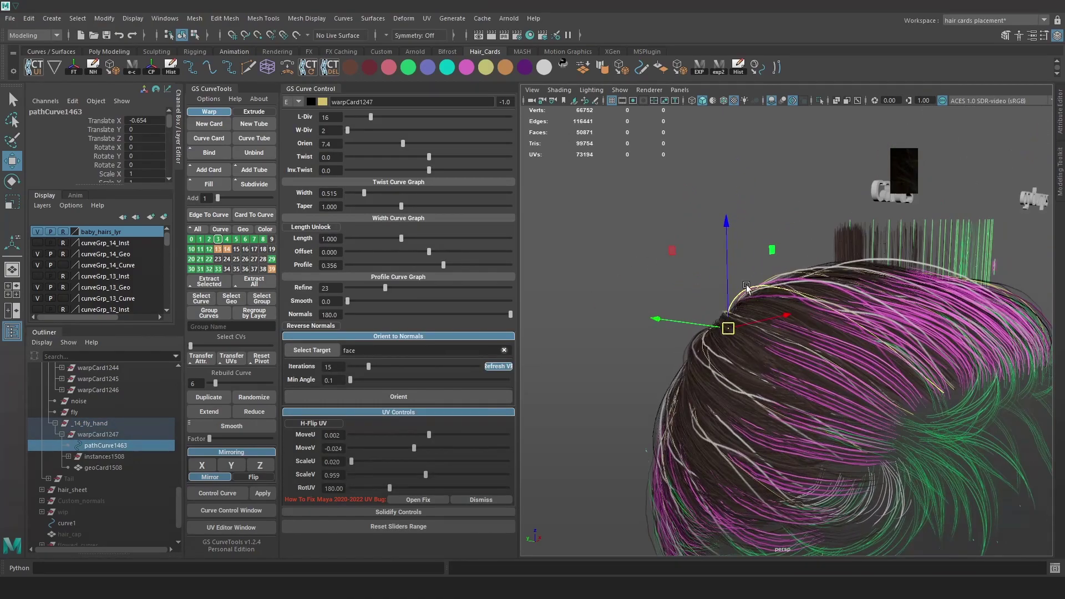
{"action": "left_click_drag", "start_coordinate": [727, 291], "coordinate": [728, 248]}
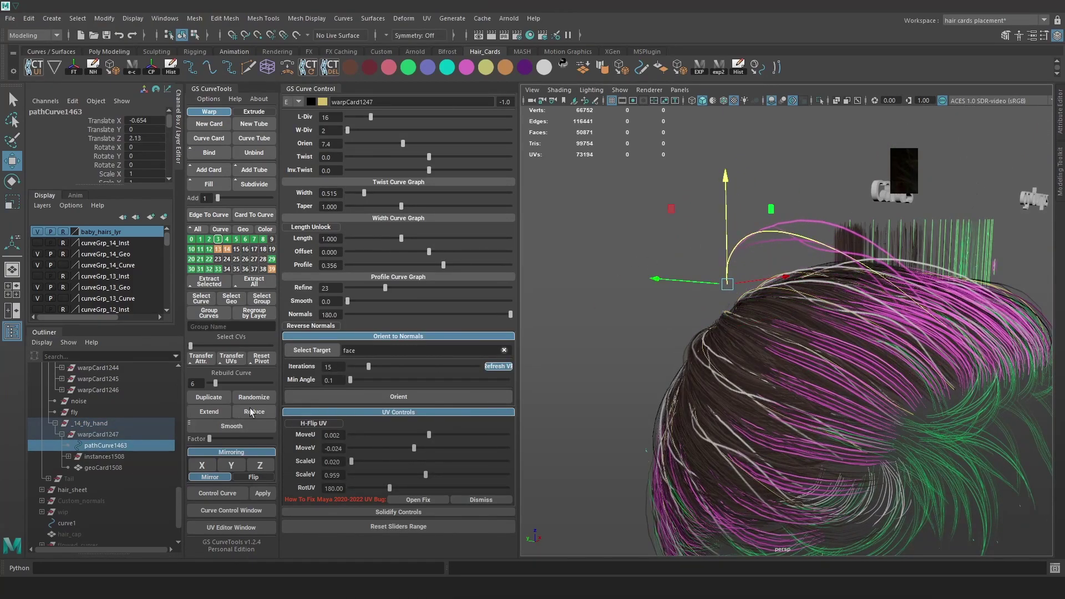
{"action": "left_click", "coordinate": [262, 359]}
{"action": "left_click_drag", "start_coordinate": [929, 272], "coordinate": [838, 303], "text": "alt"}
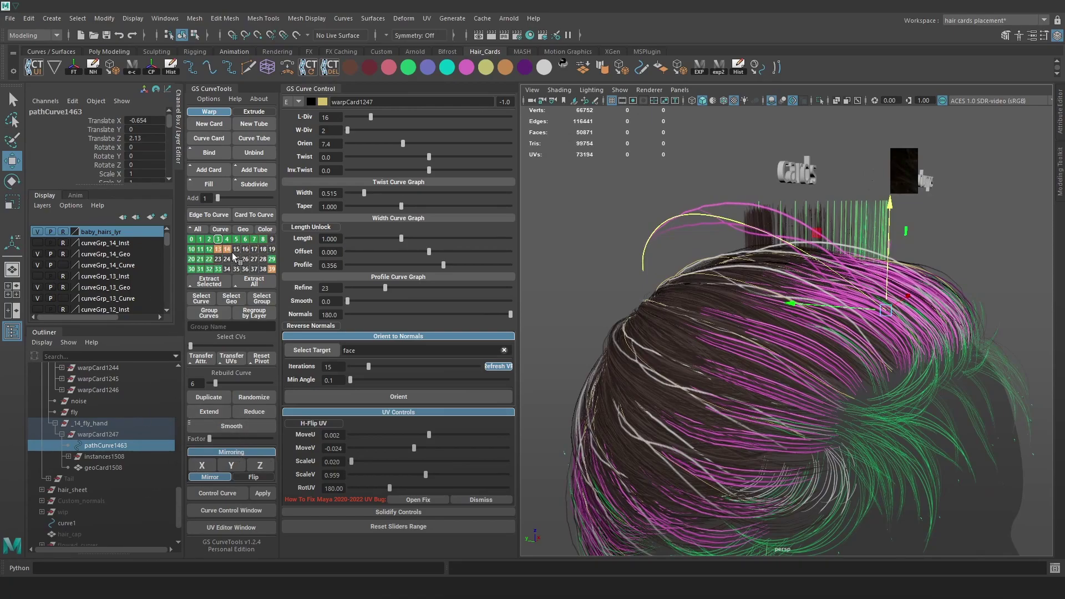
- Hide curve groups 8 and 10 and display the guide curves of groups 11 and 12
{"action": "left_click", "coordinate": [229, 250], "text": "alt"}
{"action": "left_click", "coordinate": [229, 250], "text": "alt"}
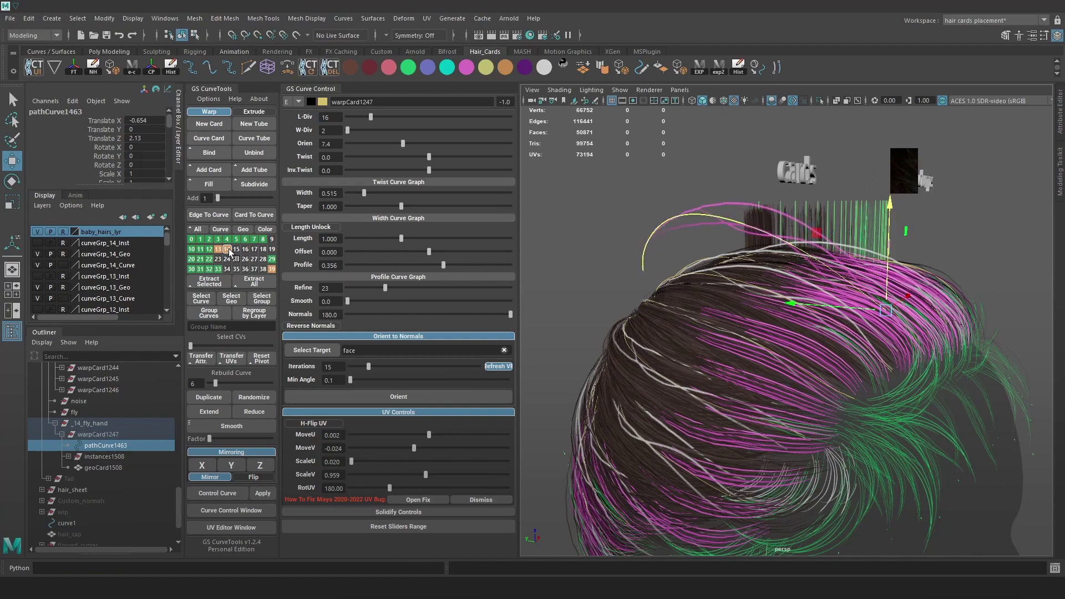
{"action": "left_click", "coordinate": [190, 249], "text": "alt"}
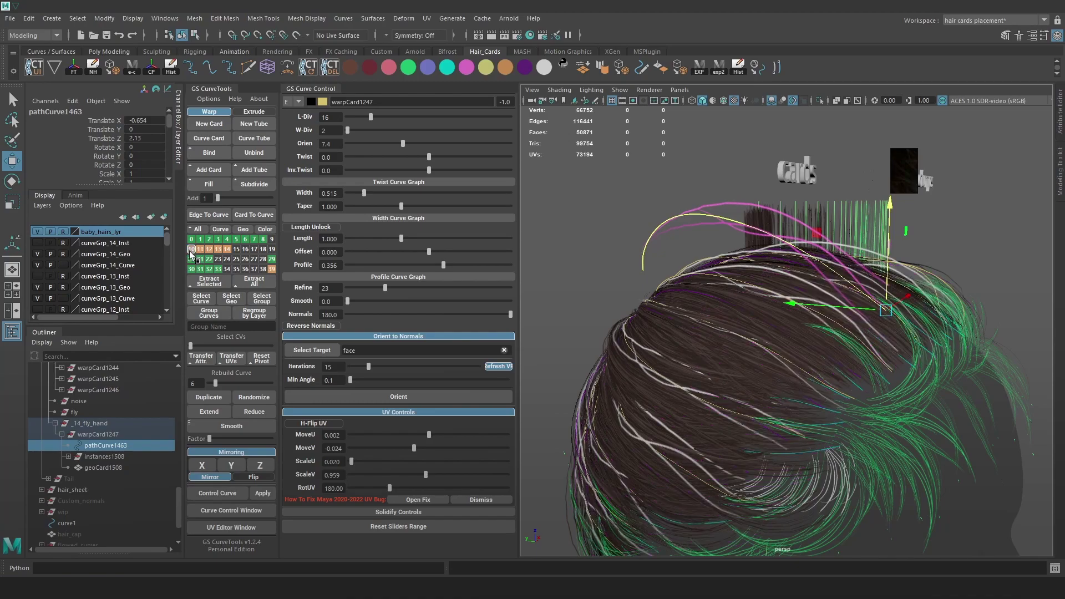
{"action": "left_click", "coordinate": [190, 250], "text": "alt"}
{"action": "left_click", "coordinate": [190, 250], "text": "alt"}
{"action": "scroll", "coordinate": [132, 393], "scroll_direction": "up", "scroll_amount": 10}
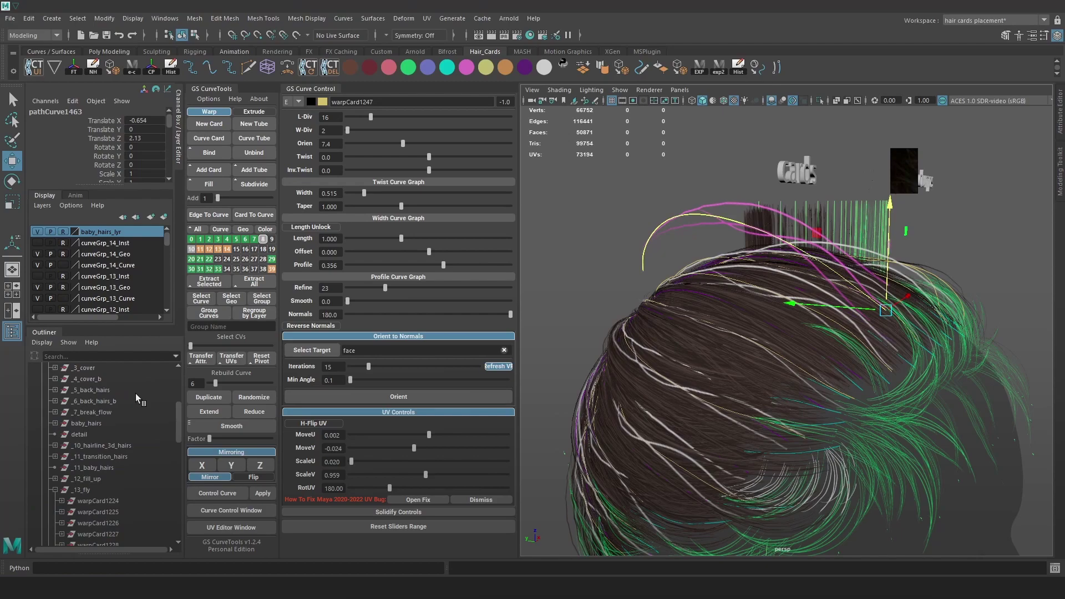
- Hide the baby_hairs_lyr display layer to clear the view of the scalp hair
{"action": "left_click", "coordinate": [37, 232]}
{"action": "left_click", "coordinate": [36, 232]}
{"action": "left_click", "coordinate": [37, 232]}
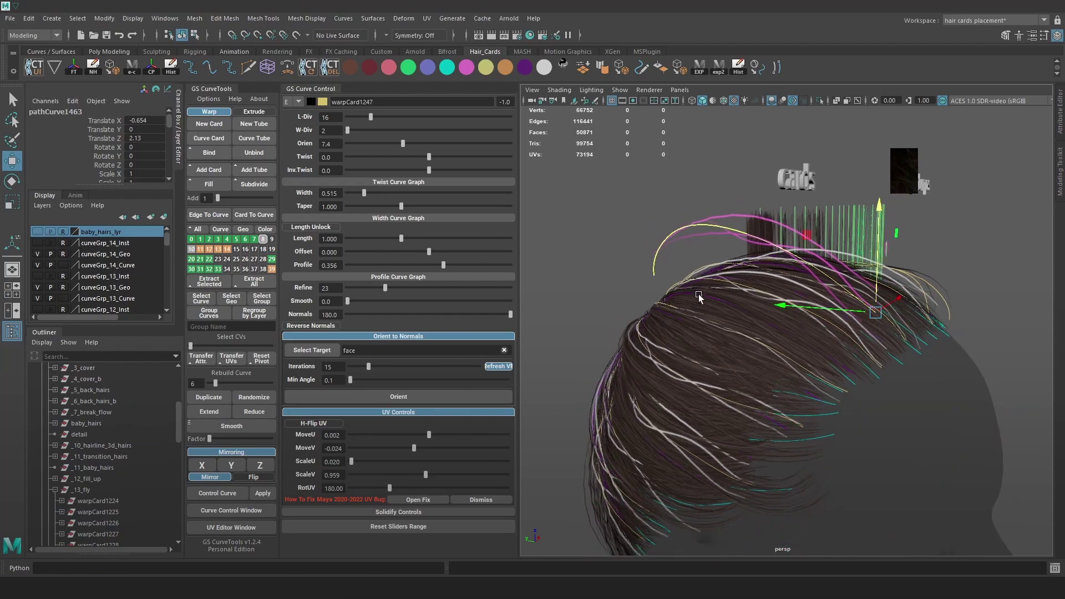
{"action": "middle_click_drag", "start_coordinate": [702, 273], "coordinate": [679, 265], "text": "alt"}
{"action": "left_click_drag", "start_coordinate": [642, 317], "coordinate": [658, 315], "text": "alt"}
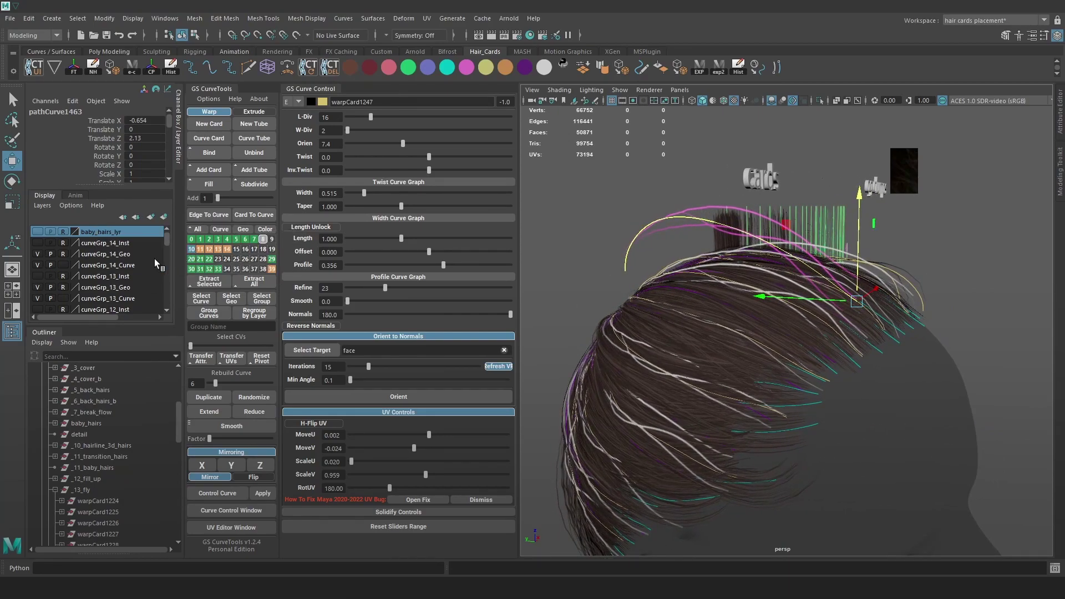
- Try to move the warpCard1117 transition-hair curve, checking the hair in wireframe, and undo the move
{"action": "left_click", "coordinate": [191, 249]}
{"action": "key", "text": "4"}
{"action": "left_click_drag", "start_coordinate": [828, 353], "coordinate": [800, 351], "text": "alt"}
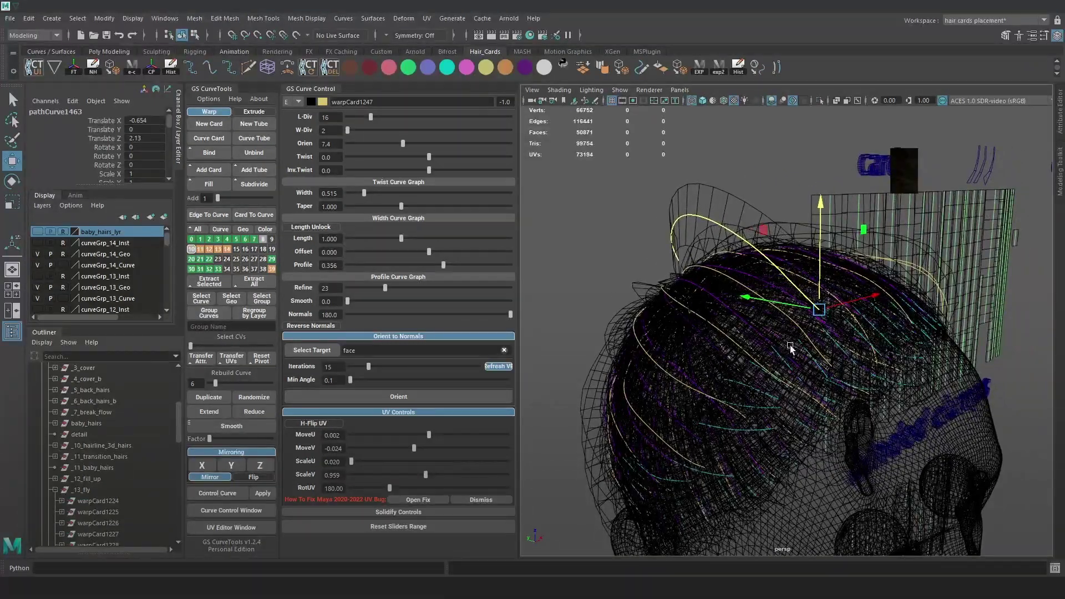
{"action": "key", "text": "6"}
{"action": "left_click", "coordinate": [797, 321]}
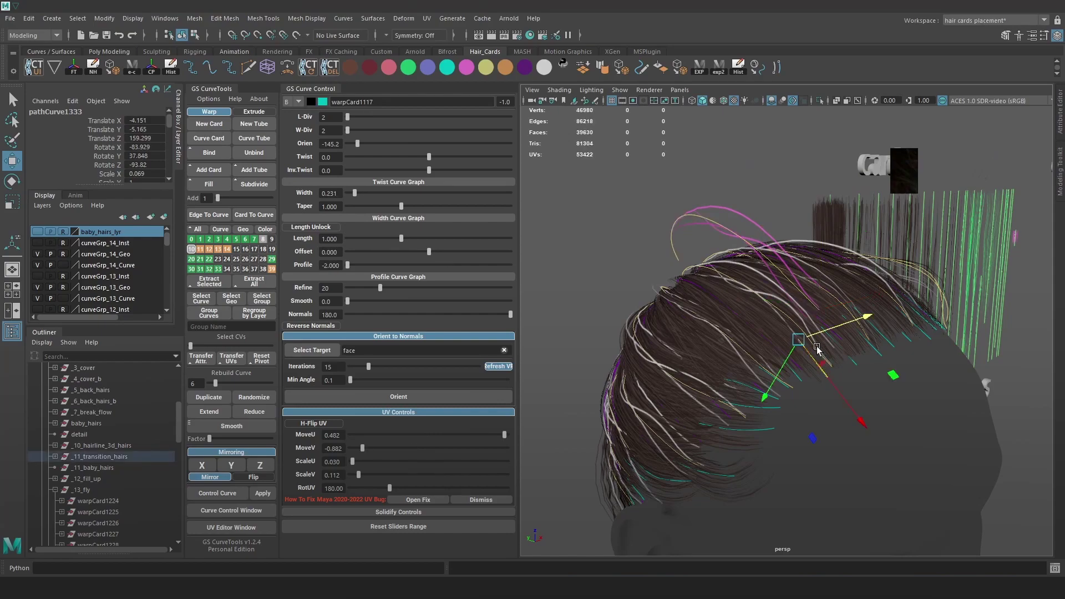
{"action": "left_click_drag", "start_coordinate": [797, 316], "coordinate": [773, 208]}
{"action": "key", "text": "ctrl+z"}
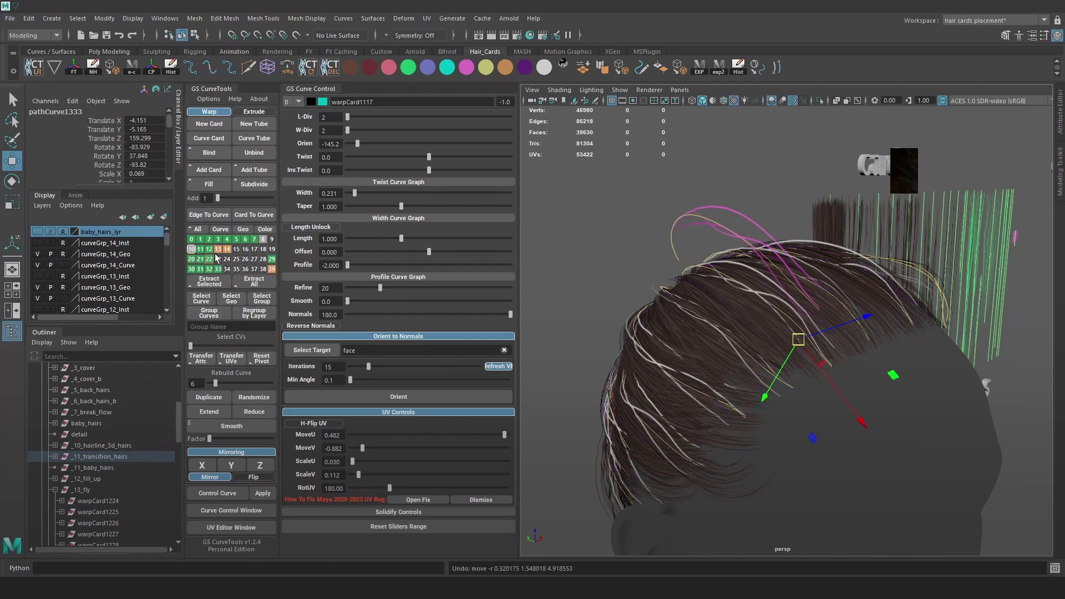
- Hide the guide curves of groups 11 to 13 and keep only those of flyaway group 14 displayed
{"action": "right_click_drag", "start_coordinate": [221, 251], "coordinate": [182, 272]}
{"action": "key", "text": "4"}
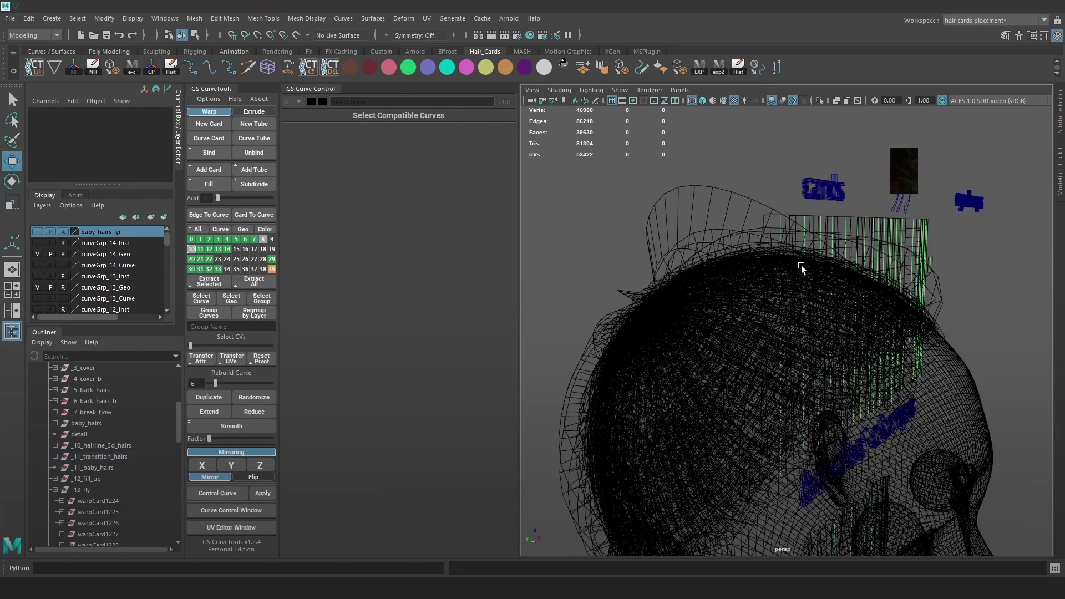
{"action": "left_click", "coordinate": [228, 250]}
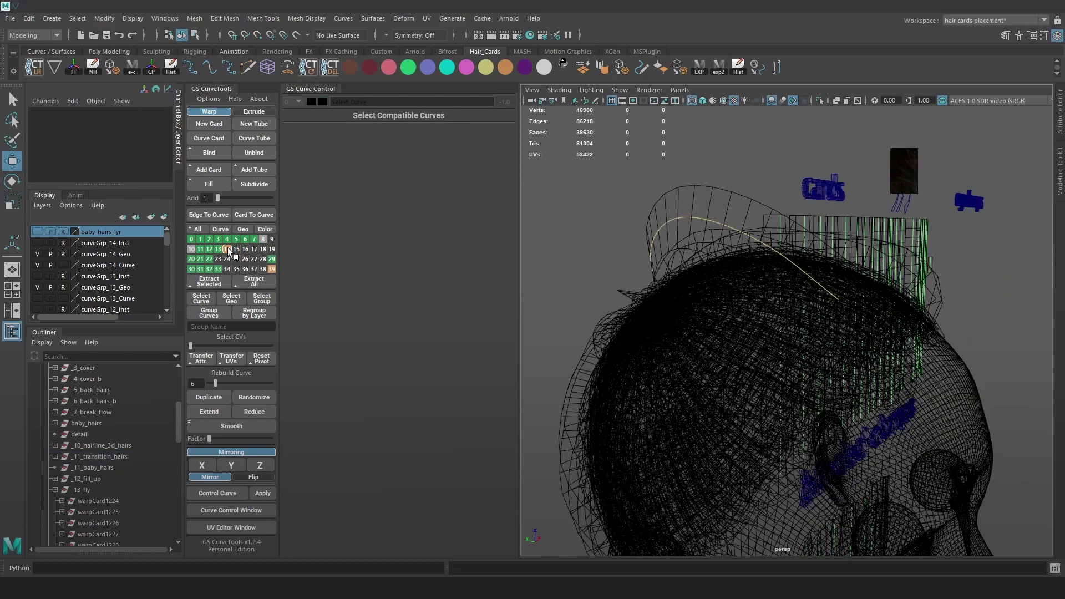
{"action": "key", "text": "6"}
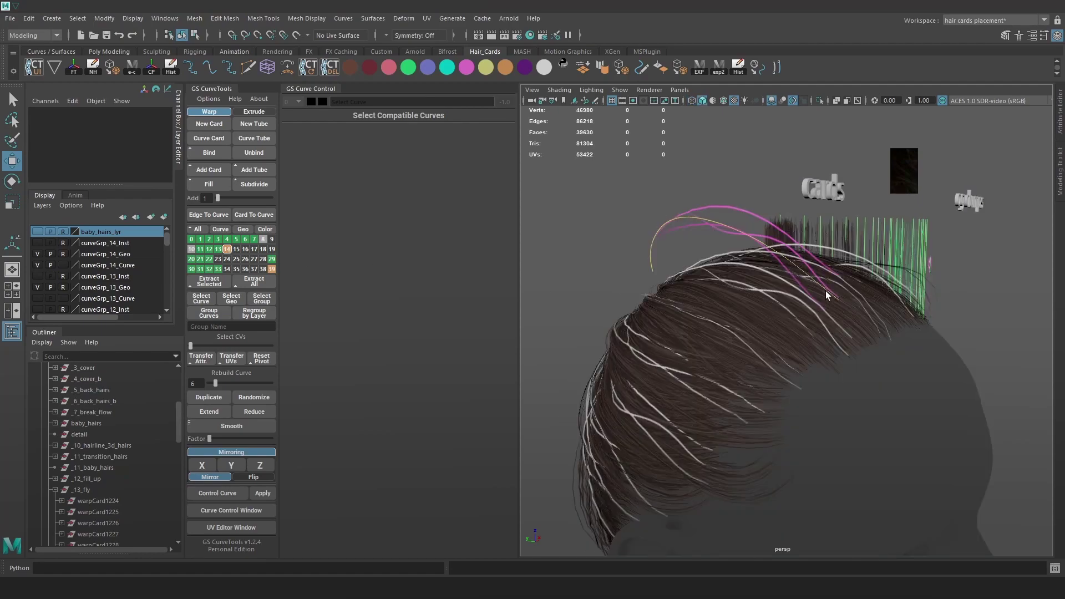
- Select the thin warpCard428 strand in the hair card sheet as the UV source
{"action": "left_click", "coordinate": [826, 291]}
{"action": "left_click_drag", "start_coordinate": [892, 287], "coordinate": [737, 298], "text": "alt"}
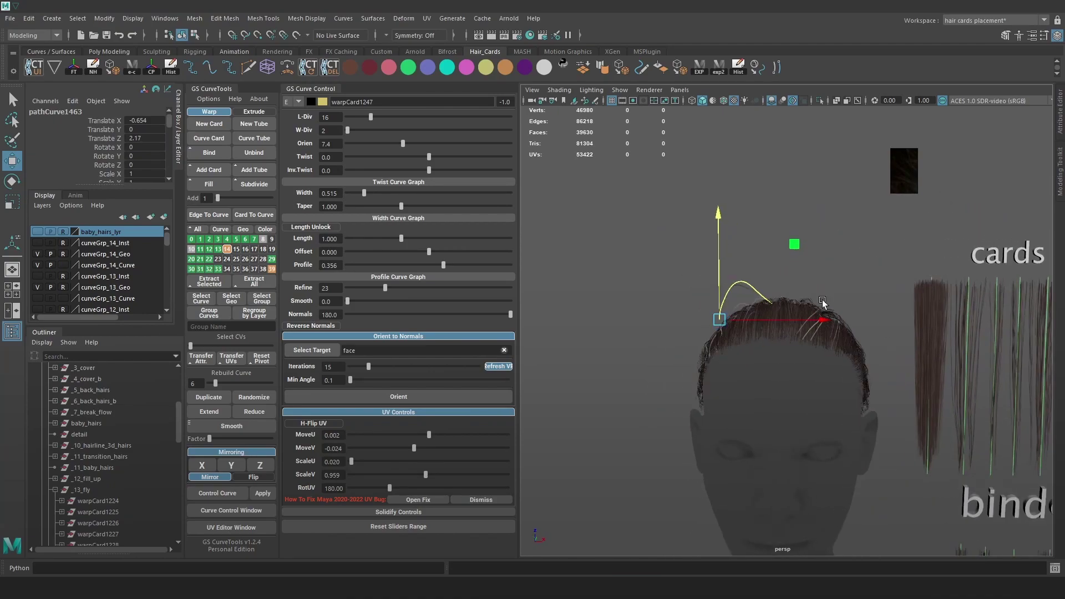
{"action": "middle_click_drag", "start_coordinate": [1026, 315], "coordinate": [746, 293], "text": "alt"}
{"action": "right_click_drag", "start_coordinate": [746, 333], "coordinate": [830, 375], "text": "alt"}
{"action": "middle_click_drag", "start_coordinate": [871, 342], "coordinate": [956, 363], "text": "alt"}
{"action": "middle_click_drag", "start_coordinate": [798, 331], "coordinate": [831, 327], "text": "alt"}
{"action": "right_click_drag", "start_coordinate": [830, 327], "coordinate": [808, 308], "text": "alt"}
{"action": "middle_click_drag", "start_coordinate": [807, 308], "coordinate": [711, 307], "text": "alt"}
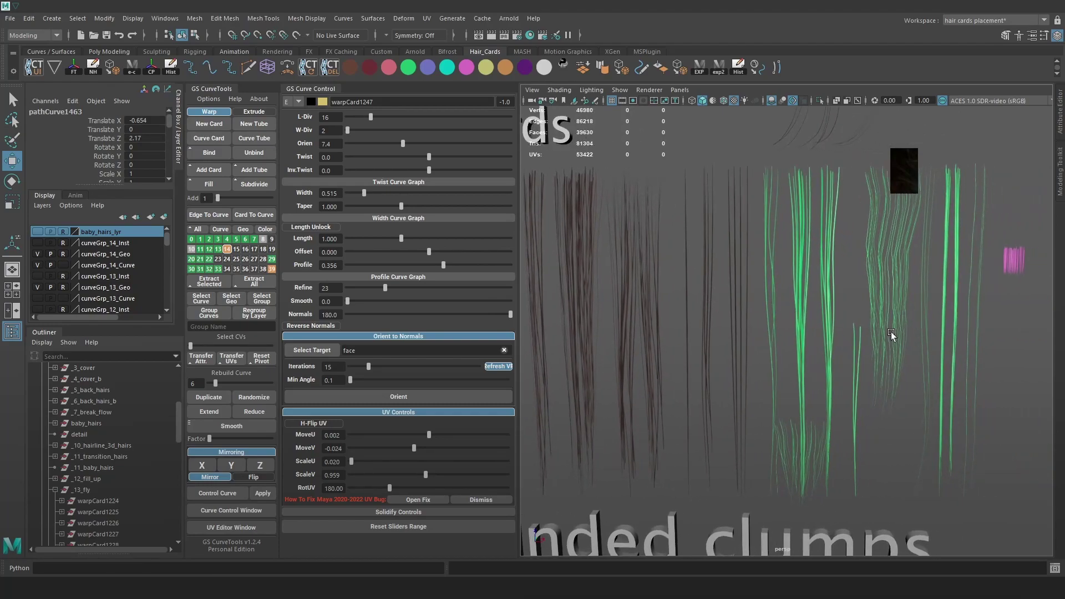
{"action": "left_click", "coordinate": [924, 334]}
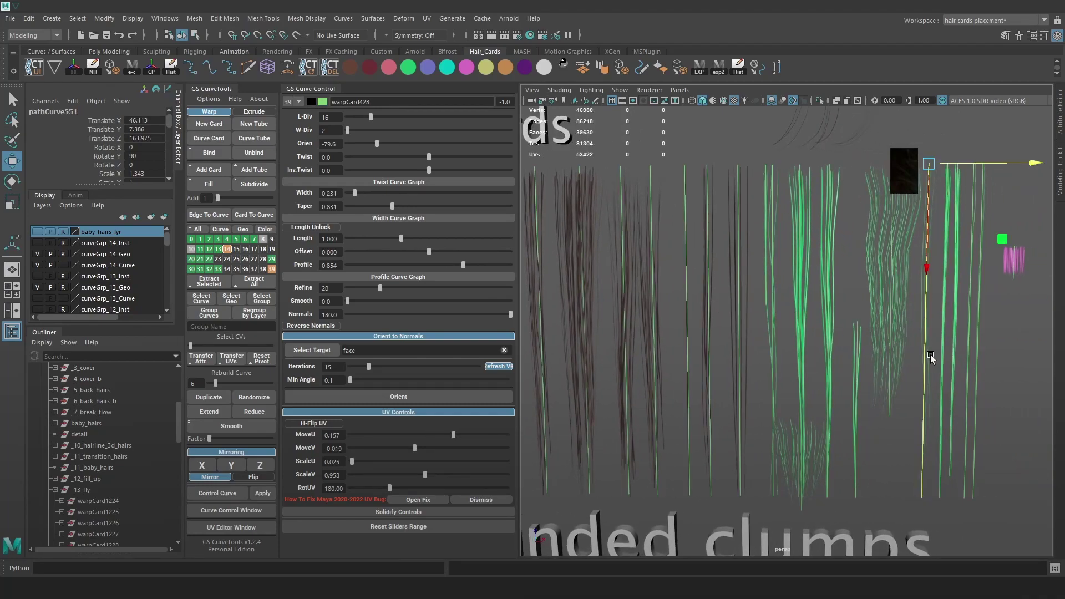
{"action": "right_click_drag", "start_coordinate": [930, 351], "coordinate": [721, 271], "text": "alt"}
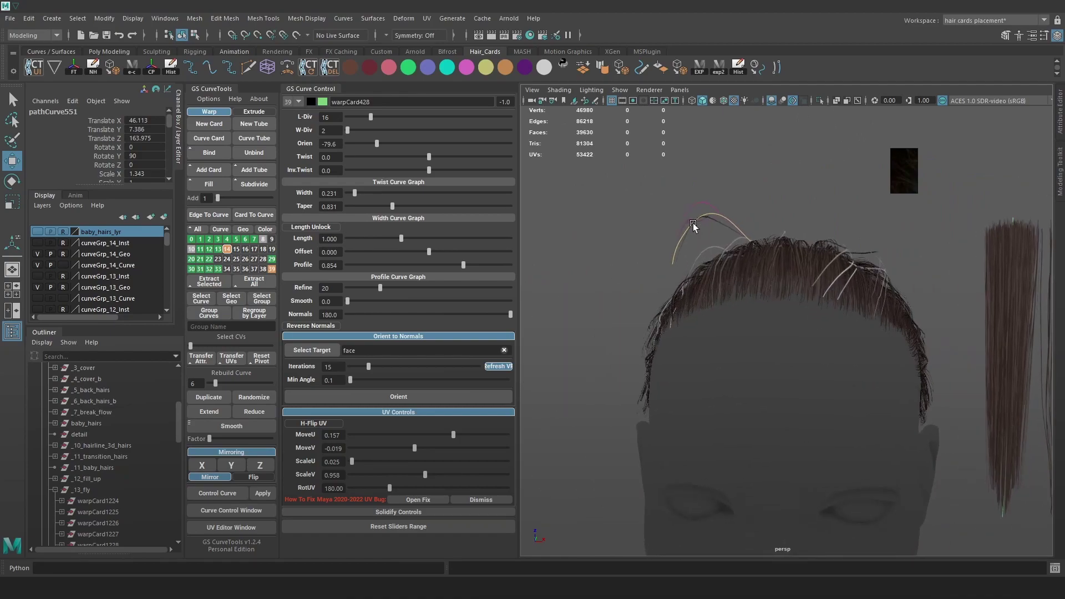
- Add the warpCard1247 flyaway curve to the selection and transfer warpCard428's UVs to it
{"action": "left_click", "coordinate": [695, 223]}
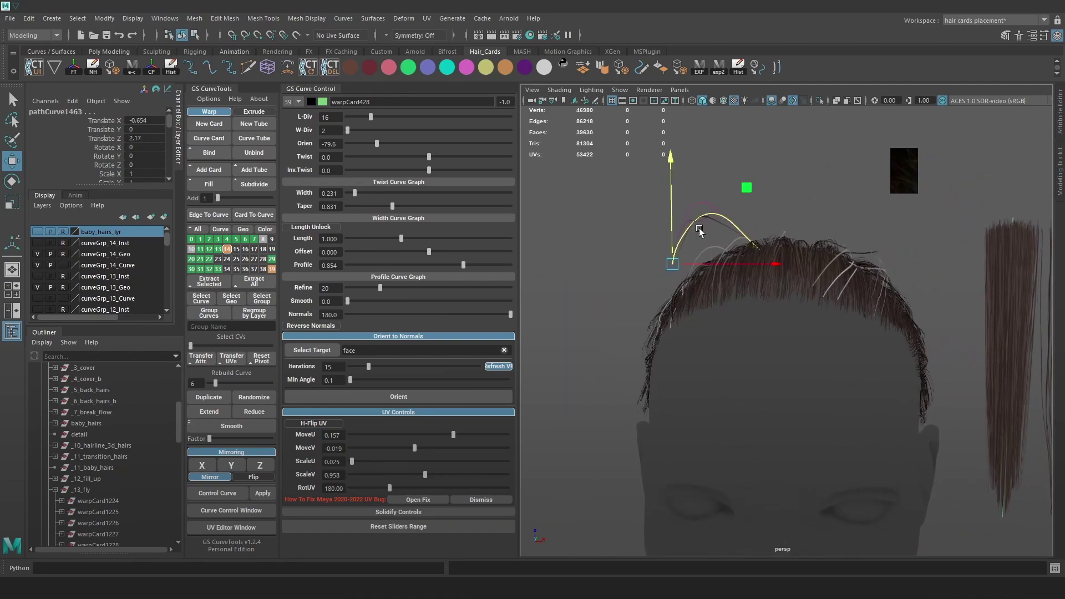
{"action": "left_click_drag", "start_coordinate": [697, 225], "coordinate": [827, 265], "text": "alt"}
{"action": "left_click", "coordinate": [235, 358]}
{"action": "left_click_drag", "start_coordinate": [800, 321], "coordinate": [821, 311], "text": "alt"}
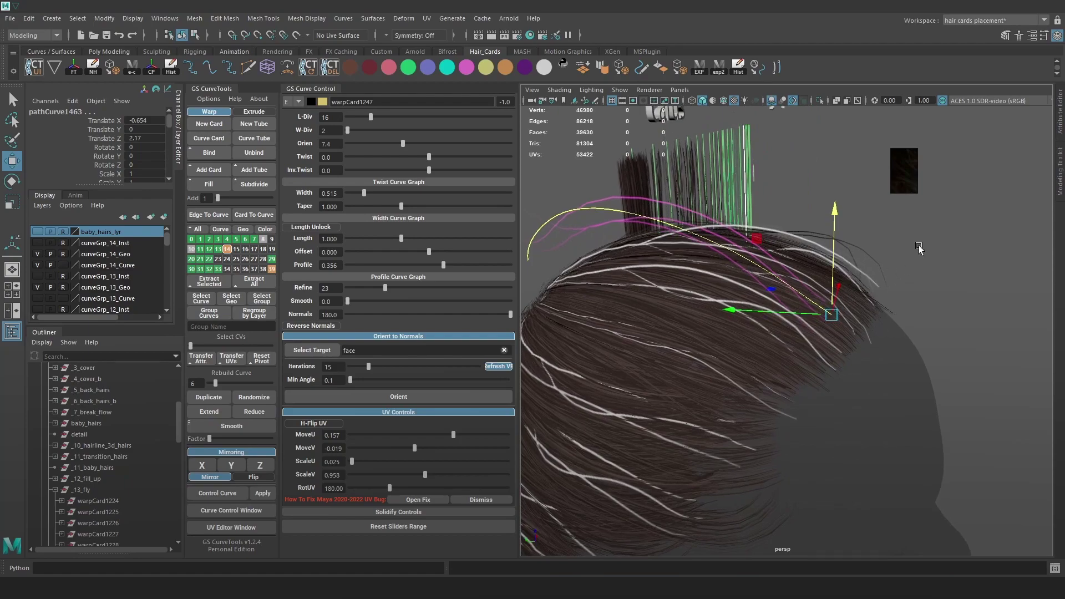
{"action": "middle_click_drag", "start_coordinate": [896, 256], "coordinate": [917, 267], "text": "alt"}
{"action": "left_click_drag", "start_coordinate": [953, 293], "coordinate": [950, 287], "text": "alt"}
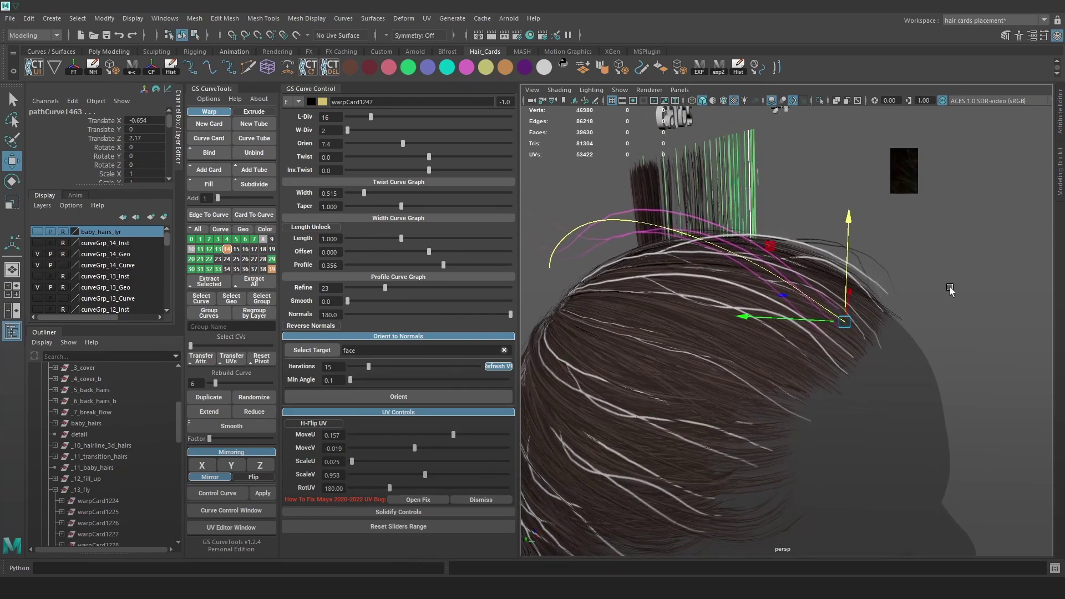
- Adjust the orientation of the warpCard1247 flyaway and set its twist to about 11.1
{"action": "left_click", "coordinate": [906, 245]}
{"action": "left_click", "coordinate": [733, 253]}
{"action": "left_click_drag", "start_coordinate": [403, 143], "coordinate": [434, 156]}
{"action": "left_click_drag", "start_coordinate": [718, 223], "coordinate": [628, 210], "text": "alt"}
{"action": "left_click_drag", "start_coordinate": [376, 144], "coordinate": [421, 150]}
{"action": "left_click_drag", "start_coordinate": [714, 221], "coordinate": [771, 242], "text": "alt"}
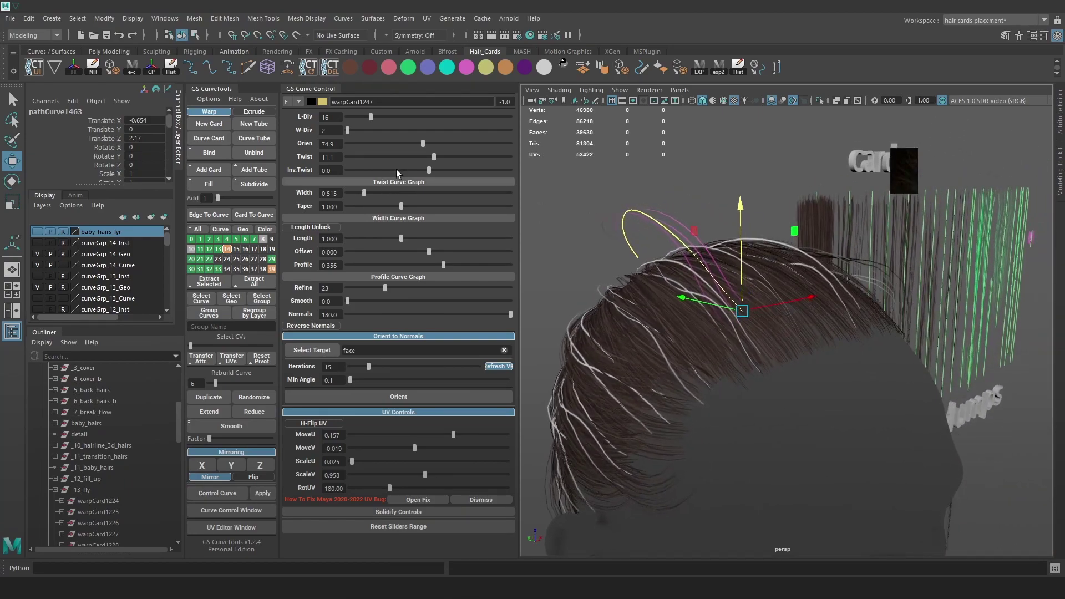
{"action": "left_click_drag", "start_coordinate": [424, 143], "coordinate": [414, 143]}
{"action": "left_click_drag", "start_coordinate": [721, 228], "coordinate": [732, 244], "text": "alt"}
- Delete the warpCard1247 flyaway card, save the scene, and check the remaining flyaways in wireframe and textured display
{"action": "key", "text": "Delete"}
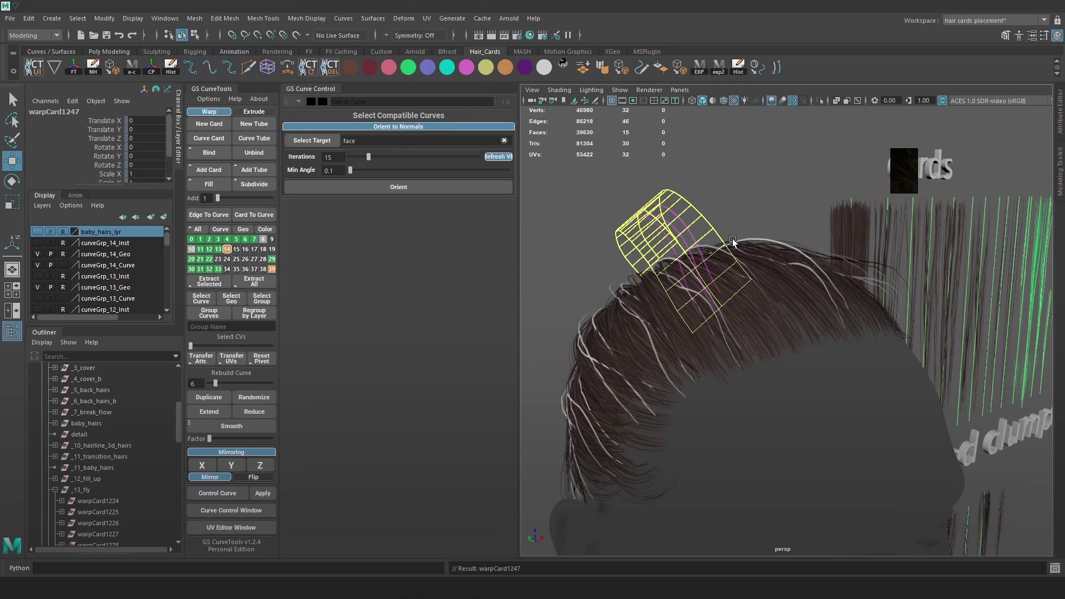
{"action": "key", "text": "4"}
{"action": "mouse_move", "coordinate": [732, 238]}
{"action": "left_mouse_down", "text": "alt"}
{"action": "mouse_move", "coordinate": [705, 258]}
{"action": "mouse_move", "coordinate": [764, 241]}
{"action": "left_mouse_up", "text": "alt"}
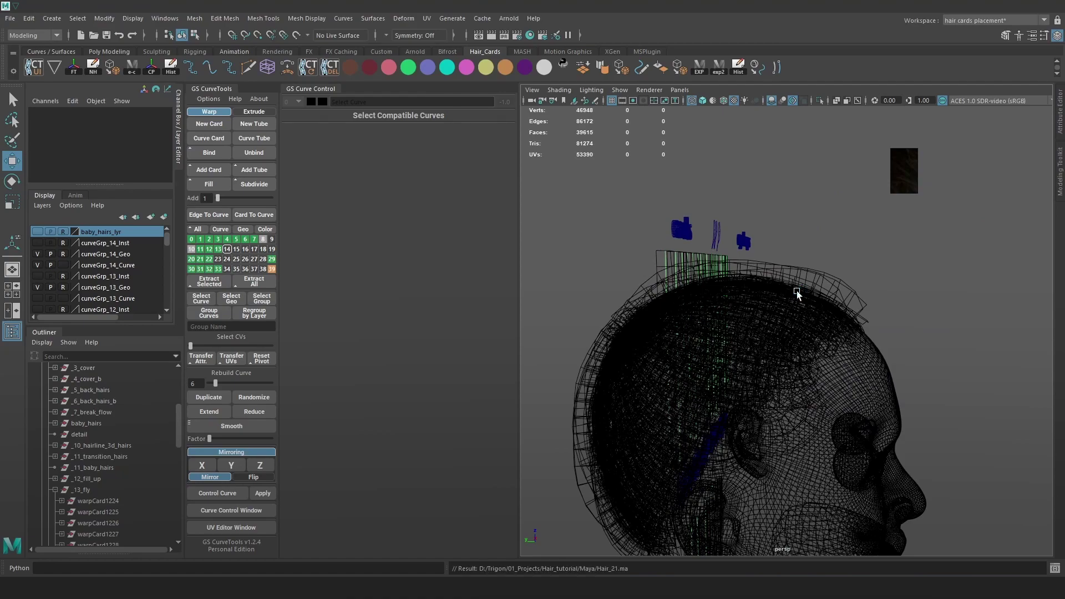
{"action": "key", "text": "6"}
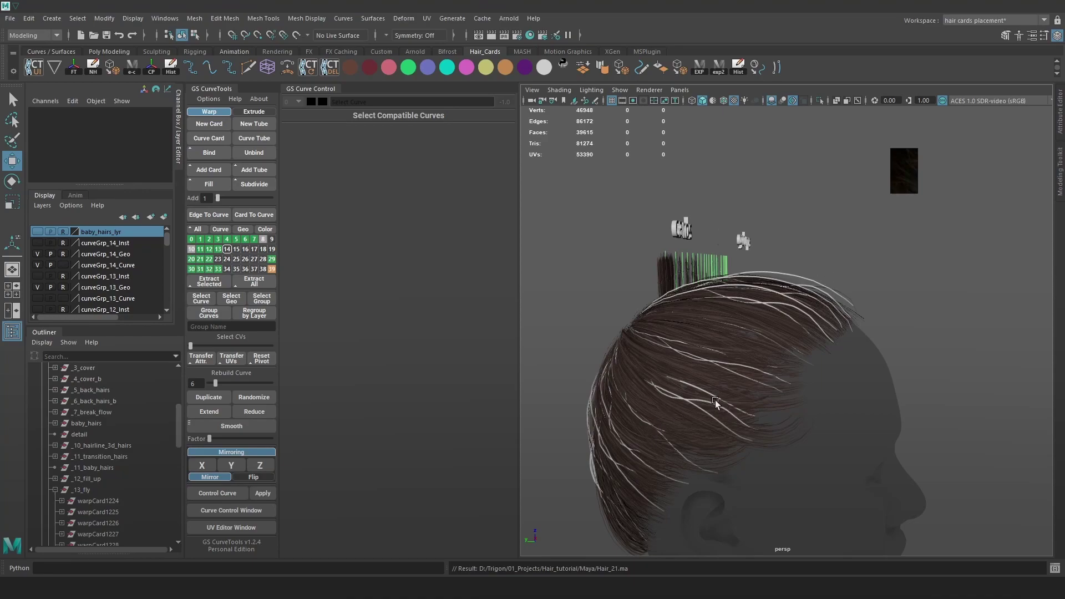
- Temporarily unhide the flowed_curves group to examine its guide curves over the hair from behind
{"action": "scroll", "coordinate": [80, 499], "scroll_direction": "down", "scroll_amount": 10}
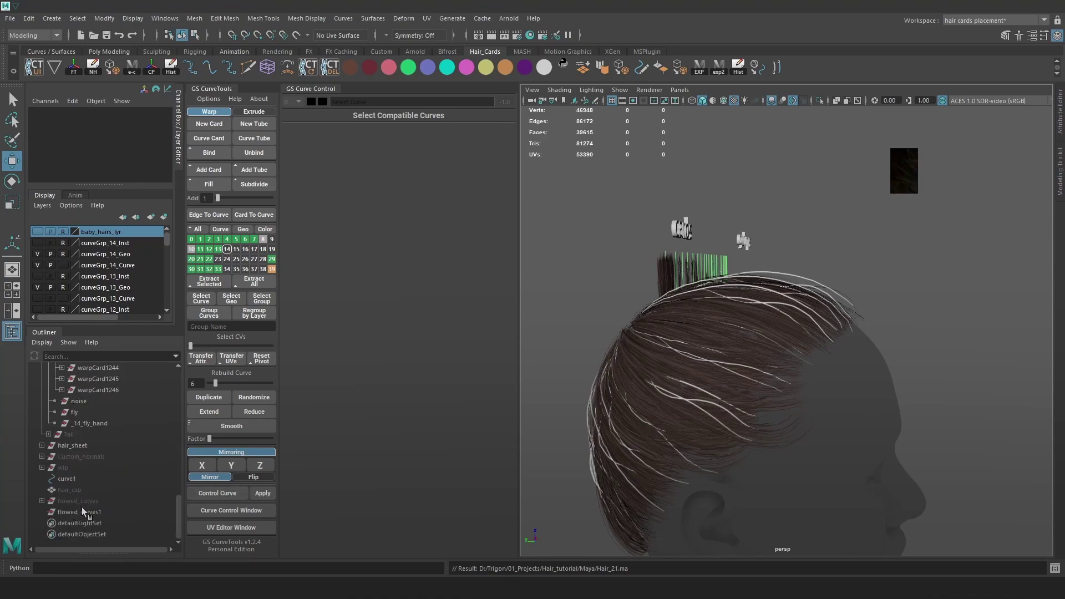
{"action": "left_click", "coordinate": [78, 501]}
{"action": "key", "text": "shift+h"}
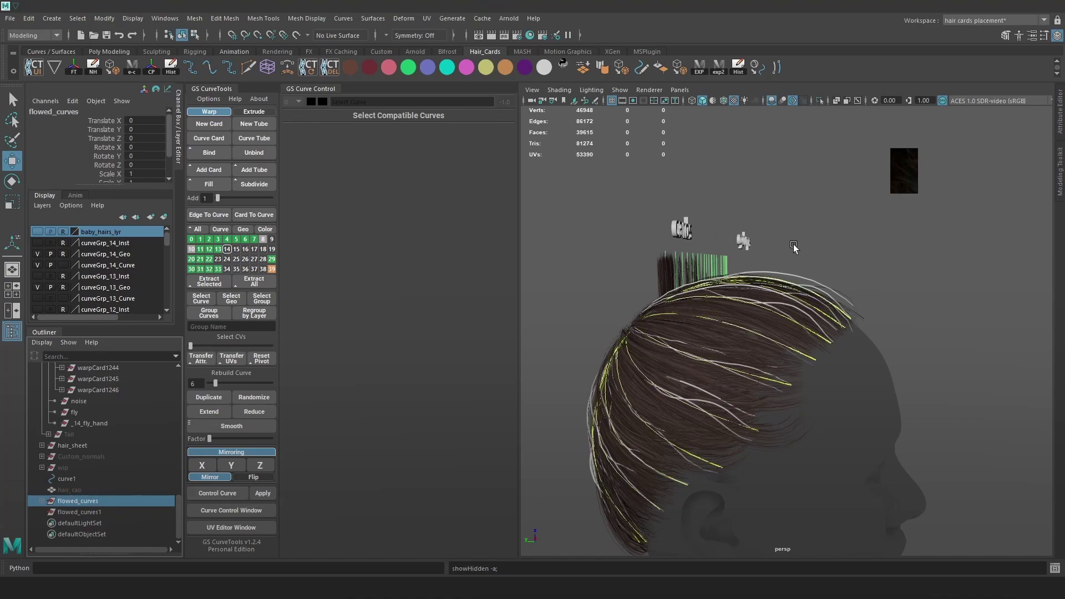
{"action": "left_click_drag", "start_coordinate": [819, 274], "coordinate": [899, 277], "text": "alt"}
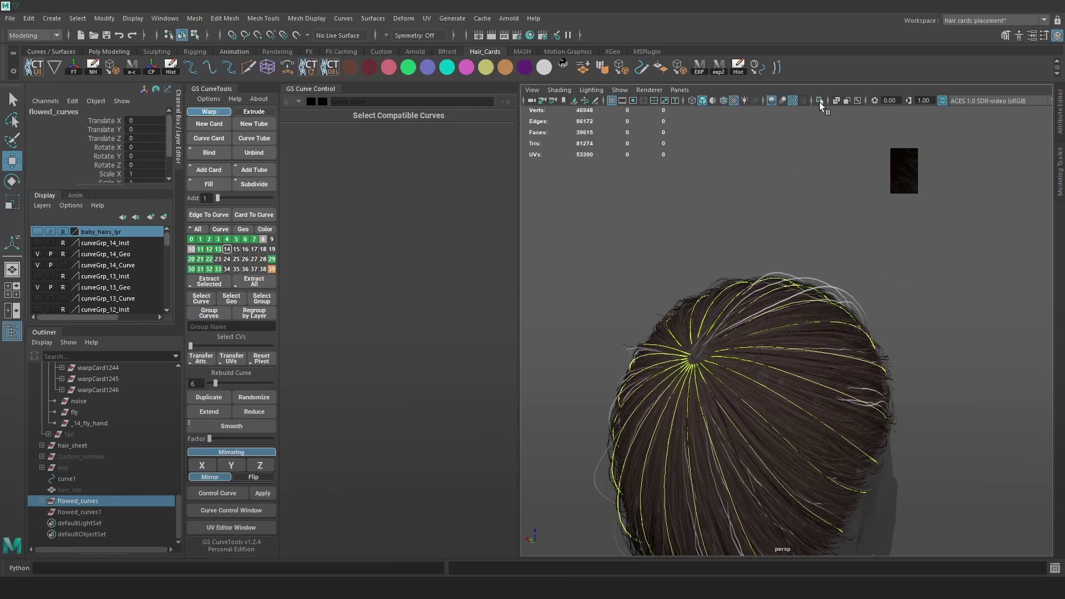
{"action": "key", "text": "ctrl+h"}
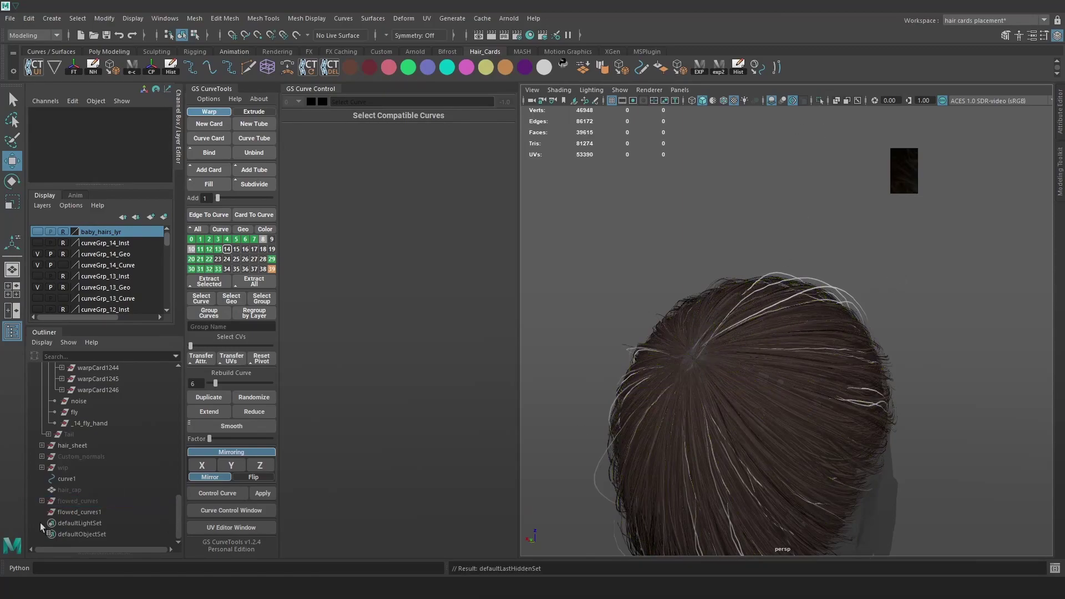
- Isolate the _13_fly group and display its flyaways as curves only
{"action": "scroll", "coordinate": [102, 461], "scroll_direction": "up", "scroll_amount": 10}
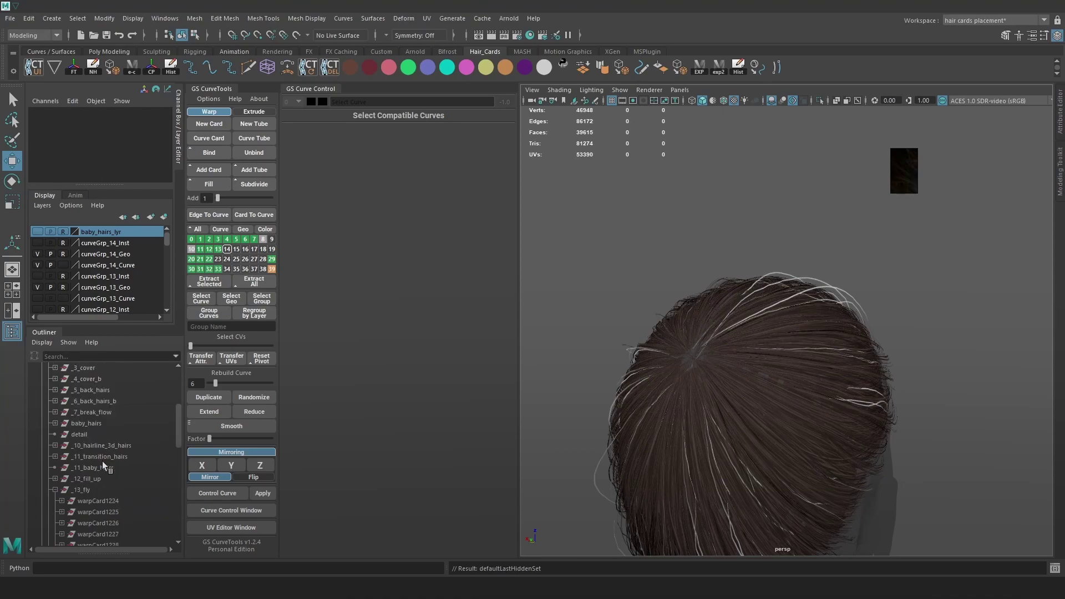
{"action": "left_click", "coordinate": [94, 491]}
{"action": "left_click", "coordinate": [819, 102]}
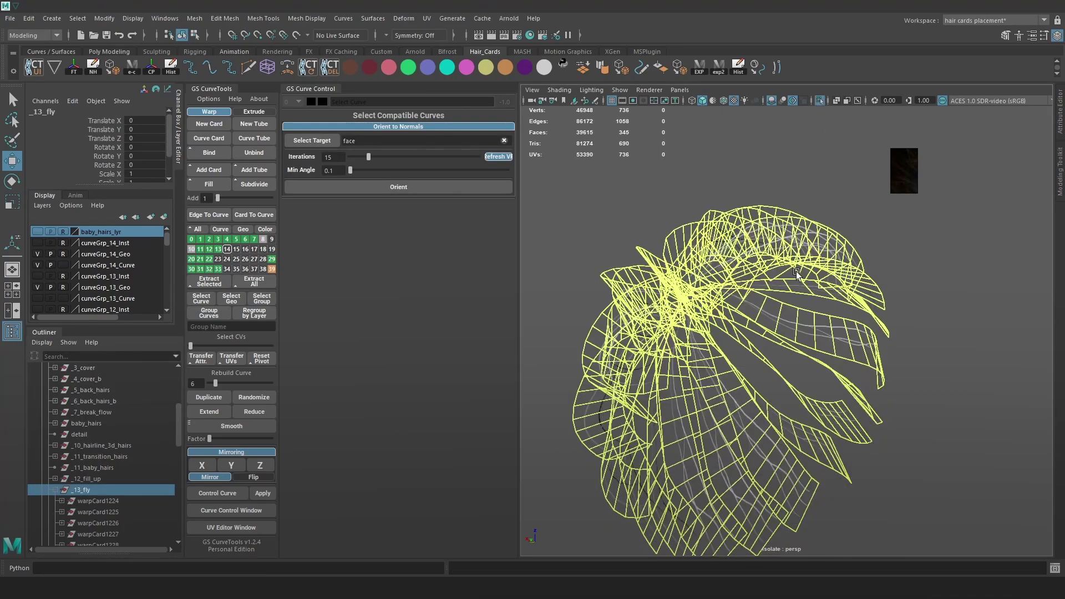
{"action": "left_click", "coordinate": [913, 313]}
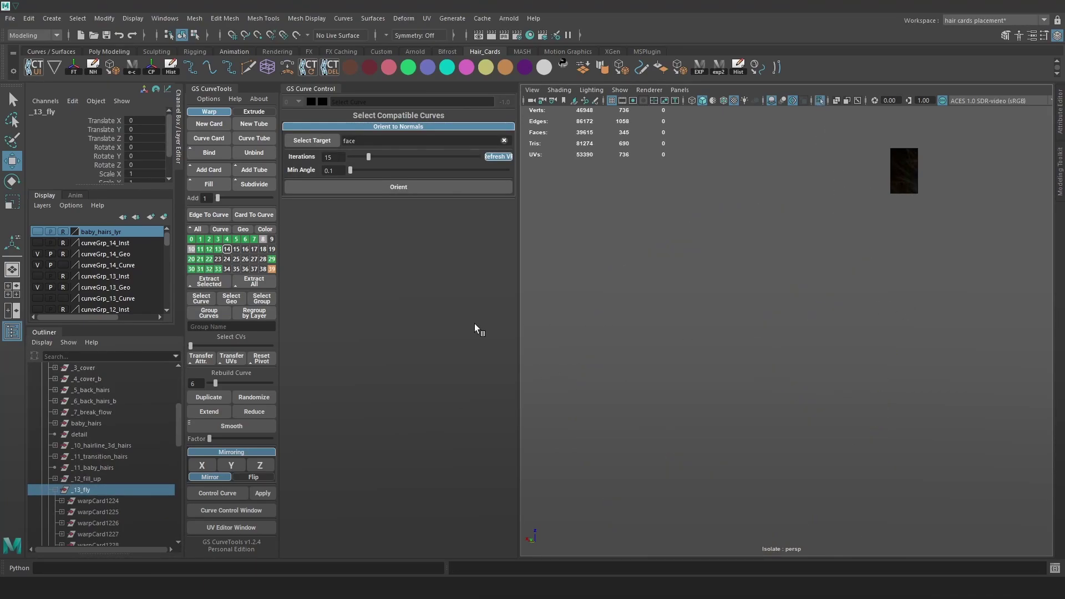
{"action": "right_click_drag", "start_coordinate": [217, 250], "coordinate": [202, 261]}
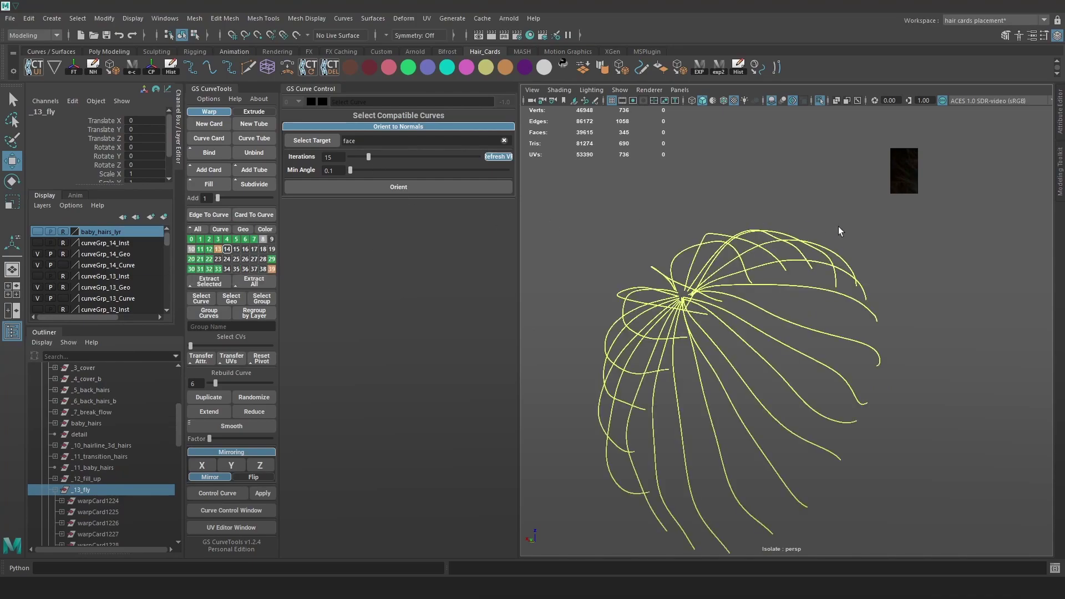
{"action": "left_click", "coordinate": [839, 252]}
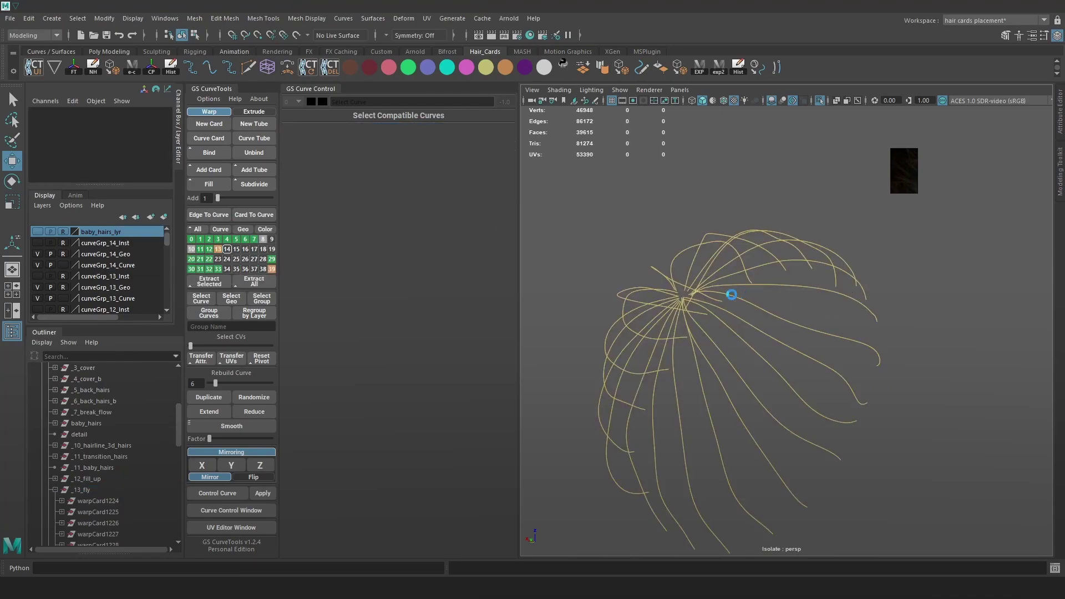
- Try adding in-between cards across all selected _13_fly curves with Add Card, and undo the addition
{"action": "left_click_drag", "start_coordinate": [743, 311], "coordinate": [759, 238], "text": "alt"}
{"action": "left_click_drag", "start_coordinate": [922, 263], "coordinate": [656, 442]}
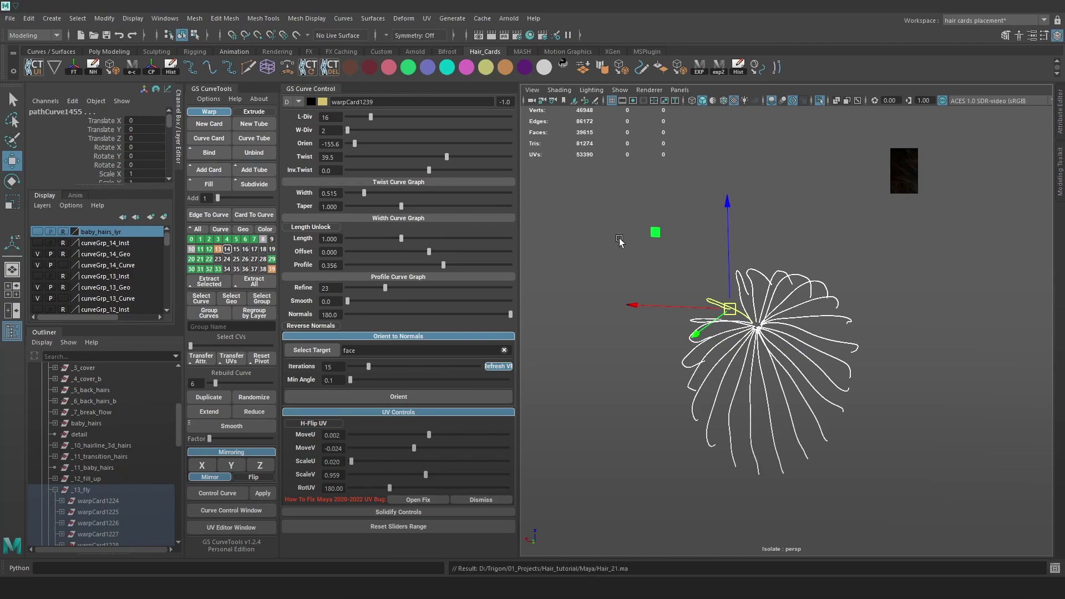
{"action": "right_click_drag", "start_coordinate": [597, 237], "coordinate": [614, 263], "text": "alt"}
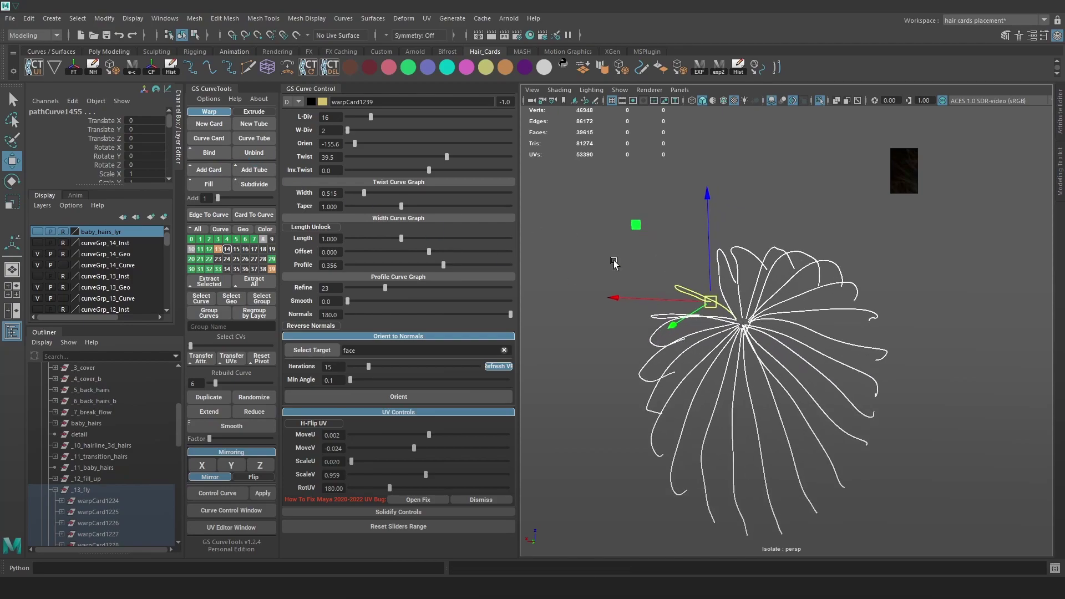
{"action": "left_click", "coordinate": [208, 171]}
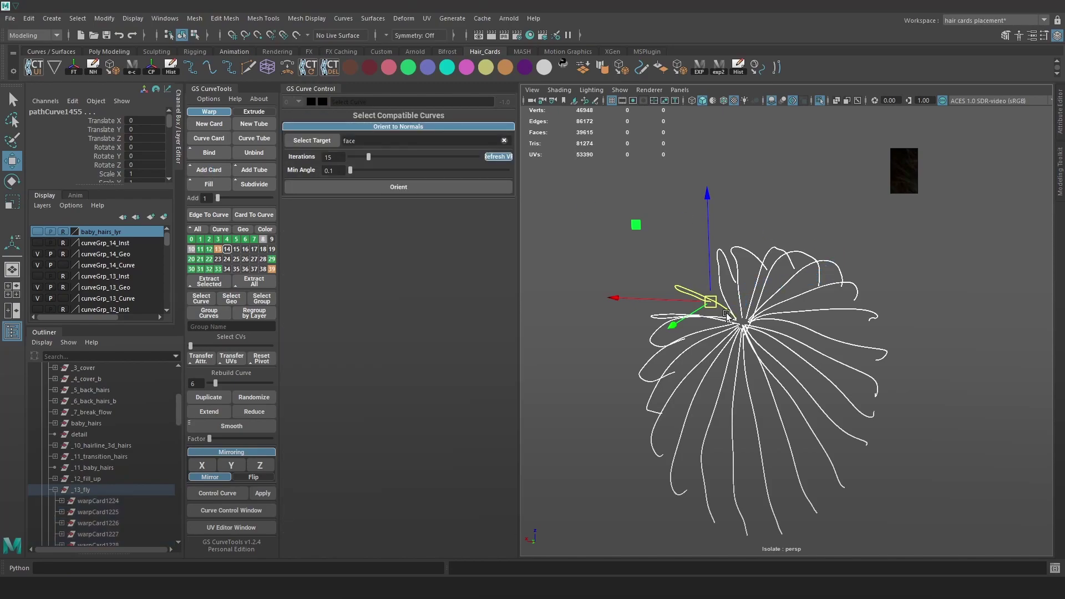
{"action": "left_click_drag", "start_coordinate": [738, 298], "coordinate": [815, 284], "text": "alt"}
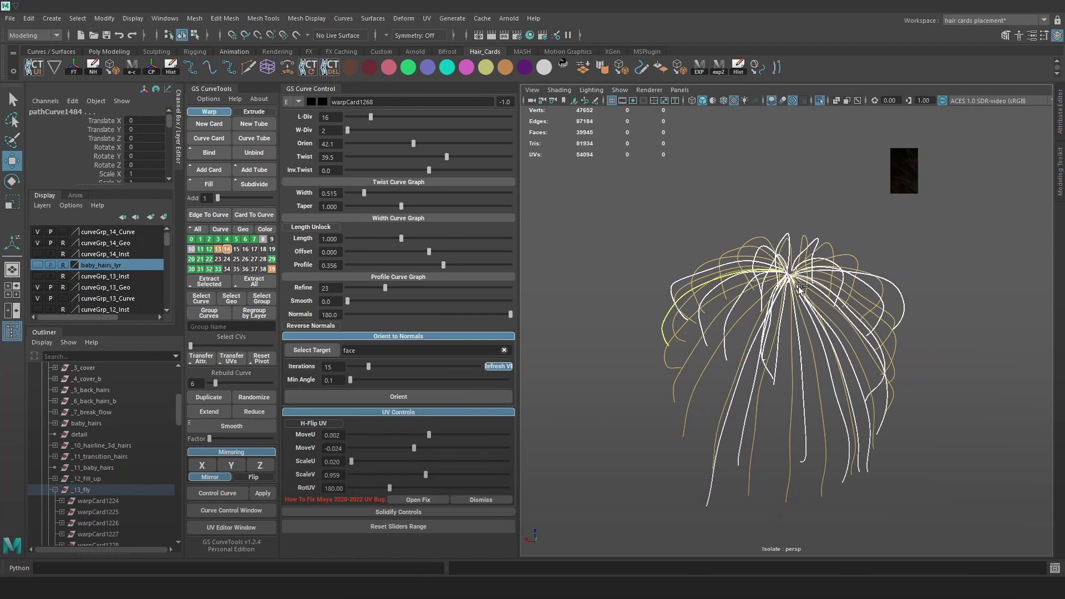
{"action": "key", "text": "ctrl+z"}
- Leave the isolated view of the _13_fly group and show the whole scene again
{"action": "left_click", "coordinate": [818, 102]}
{"action": "left_click", "coordinate": [819, 102]}
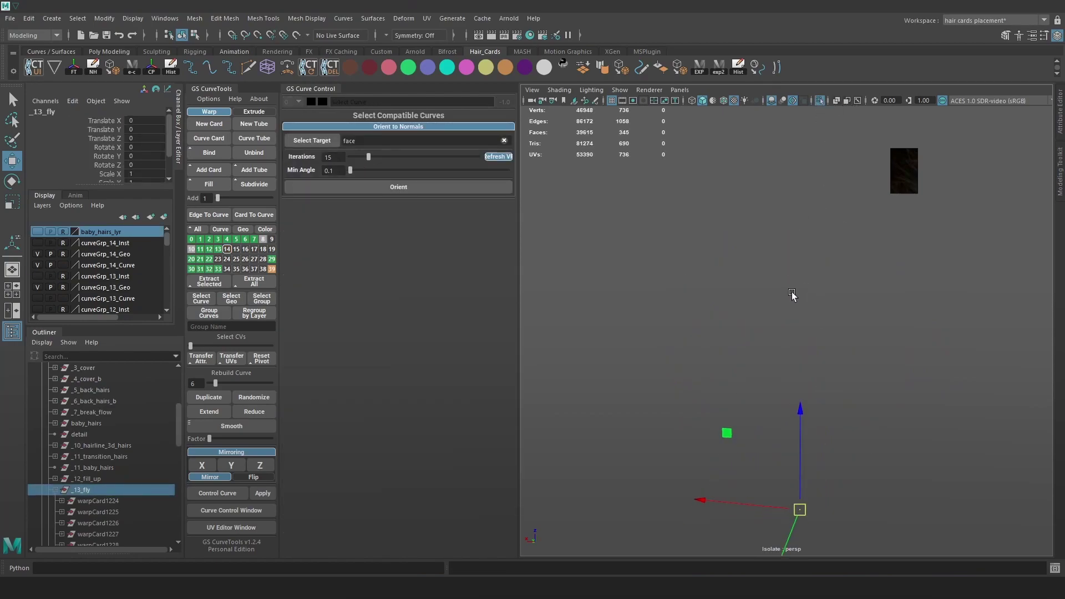
{"action": "left_click", "coordinate": [80, 490]}
{"action": "middle_click_drag", "start_coordinate": [764, 205], "coordinate": [760, 160], "text": "alt"}
{"action": "left_click", "coordinate": [820, 101]}
{"action": "left_click_drag", "start_coordinate": [834, 209], "coordinate": [718, 237], "text": "alt"}
{"action": "scroll", "coordinate": [721, 238], "scroll_direction": "up", "scroll_amount": 1}
{"action": "left_click_drag", "start_coordinate": [843, 269], "coordinate": [771, 275], "text": "alt"}
{"action": "left_click", "coordinate": [868, 283]}
{"action": "left_click_drag", "start_coordinate": [867, 283], "coordinate": [824, 328], "text": "alt"}
{"action": "scroll", "coordinate": [814, 281], "scroll_direction": "down", "scroll_amount": 5}
{"action": "scroll", "coordinate": [813, 273], "scroll_direction": "up", "scroll_amount": 2}
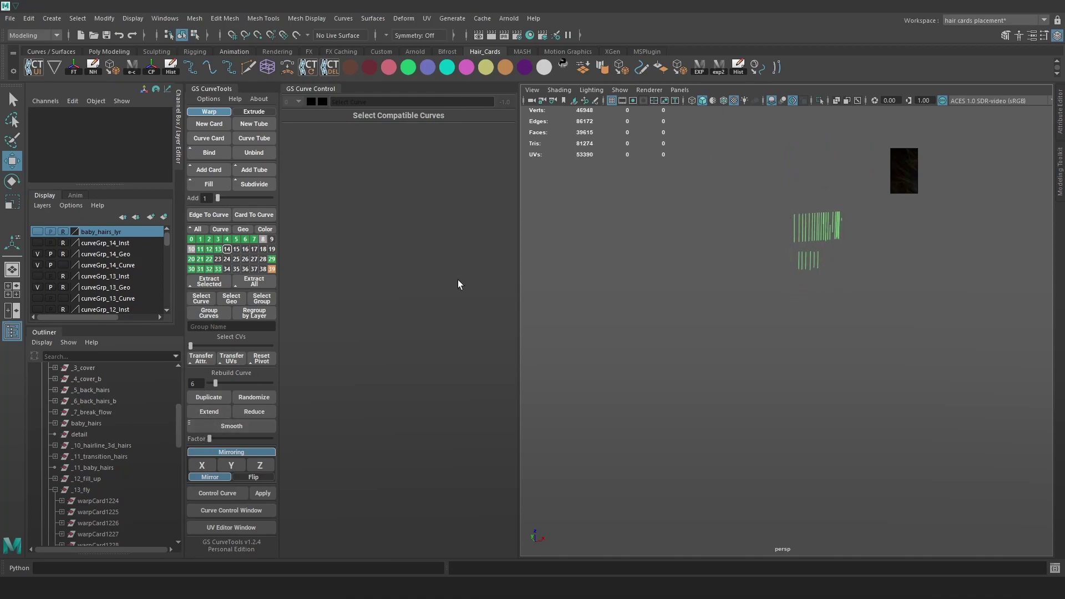
- Frame the face mesh to examine the head and its flyaway hairs from the side
{"action": "right_click_drag", "start_coordinate": [766, 194], "coordinate": [787, 202], "text": "alt"}
{"action": "middle_click_drag", "start_coordinate": [788, 251], "coordinate": [799, 361], "text": "alt"}
{"action": "right_click_drag", "start_coordinate": [799, 361], "coordinate": [945, 411], "text": "alt"}
{"action": "right_click_drag", "start_coordinate": [818, 327], "coordinate": [961, 395], "text": "alt"}
{"action": "right_click_drag", "start_coordinate": [905, 374], "coordinate": [834, 304], "text": "alt"}
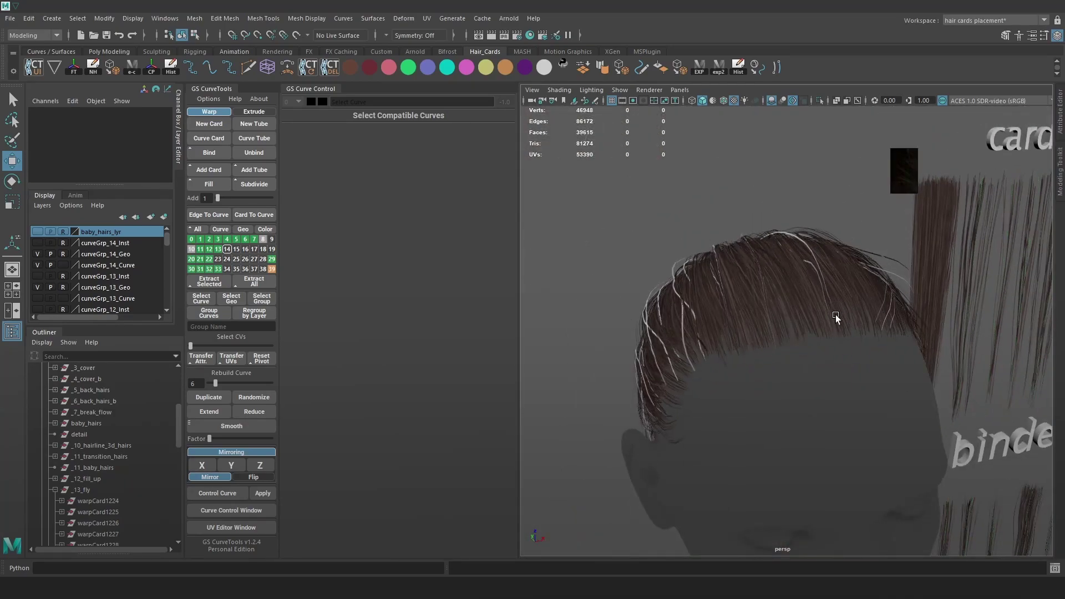
{"action": "left_click_drag", "start_coordinate": [792, 300], "coordinate": [854, 304], "text": "alt"}
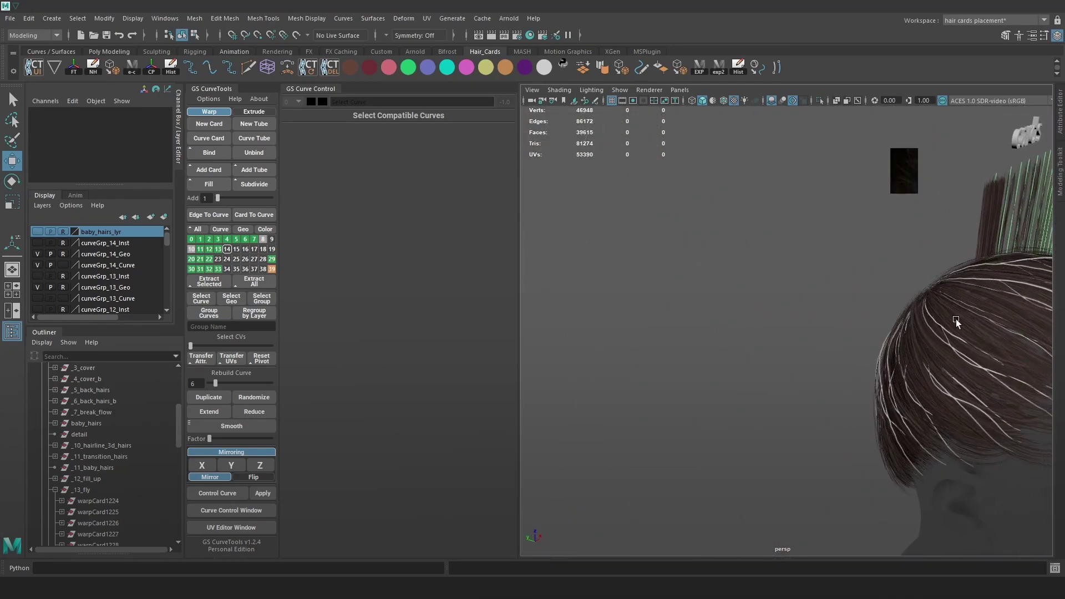
{"action": "middle_click_drag", "start_coordinate": [977, 328], "coordinate": [768, 277], "text": "alt"}
{"action": "scroll", "coordinate": [84, 384], "scroll_direction": "up", "scroll_amount": 4}
{"action": "left_click", "coordinate": [85, 421]}
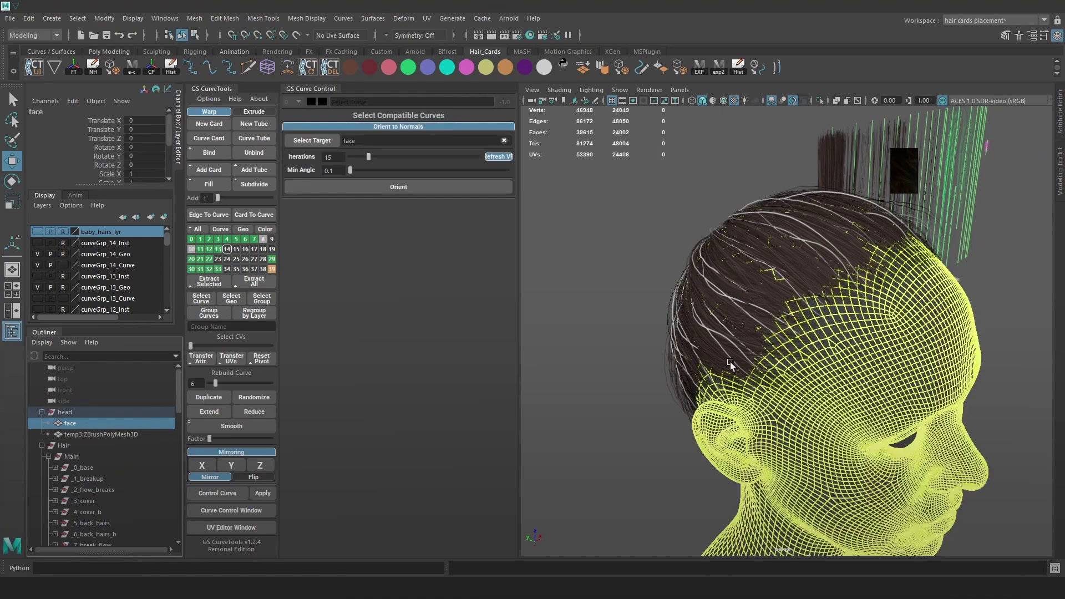
{"action": "key", "text": "f"}
{"action": "right_click_drag", "start_coordinate": [672, 252], "coordinate": [756, 337], "text": "alt"}
{"action": "left_click", "coordinate": [757, 337]}
{"action": "middle_click_drag", "start_coordinate": [687, 207], "coordinate": [683, 292], "text": "alt"}
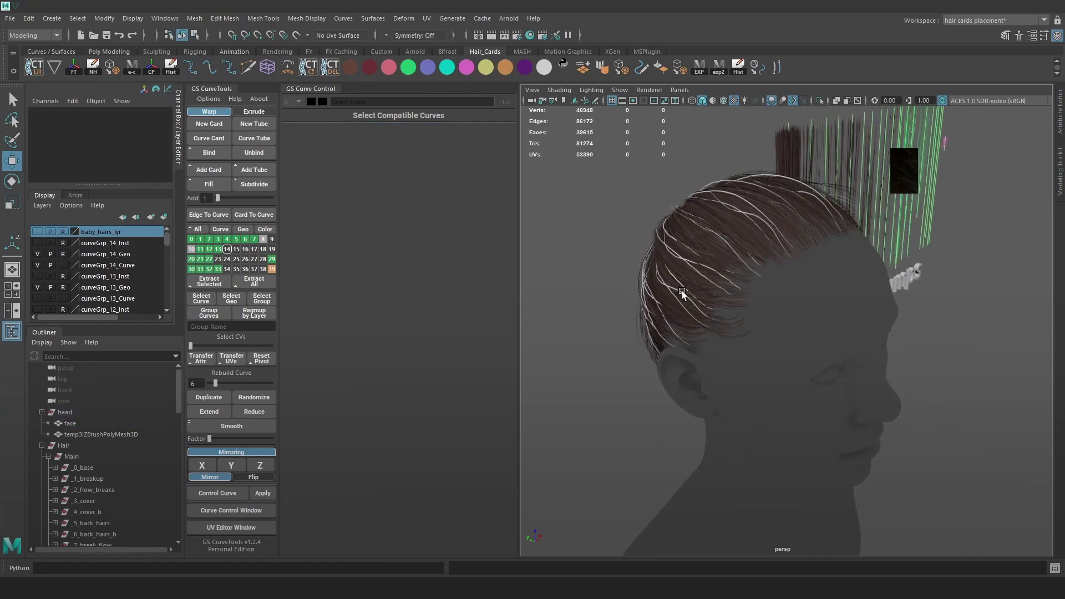
- Unhide the flowed_curves group, expand its curve list, and isolate the group in the viewport
{"action": "scroll", "coordinate": [83, 452], "scroll_direction": "down", "scroll_amount": 15}
{"action": "left_click", "coordinate": [84, 502]}
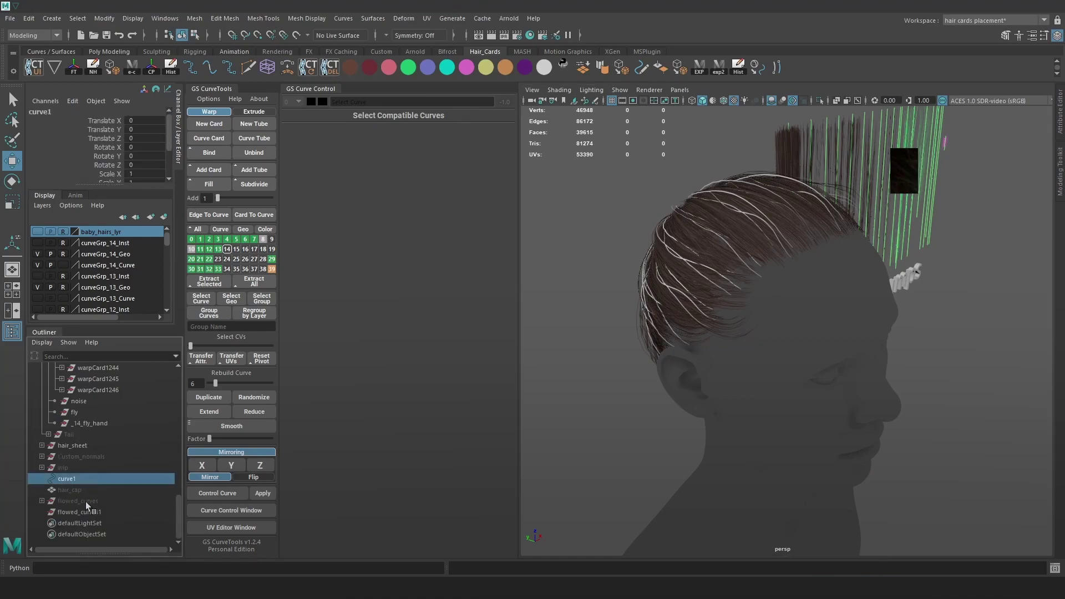
{"action": "key", "text": "shift+h"}
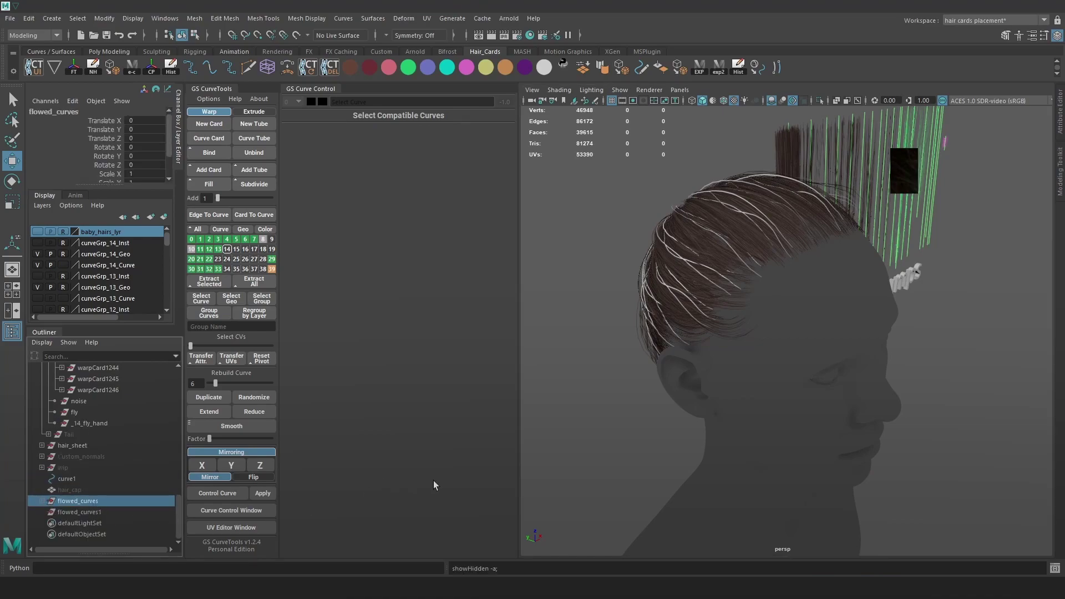
{"action": "left_click", "coordinate": [40, 501]}
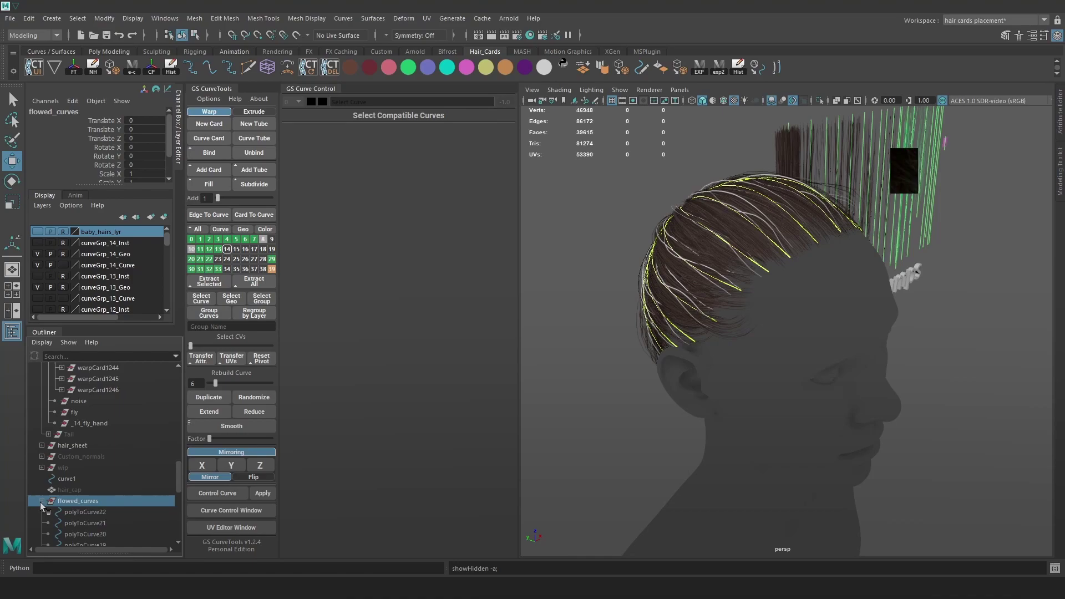
{"action": "left_click", "coordinate": [818, 100]}
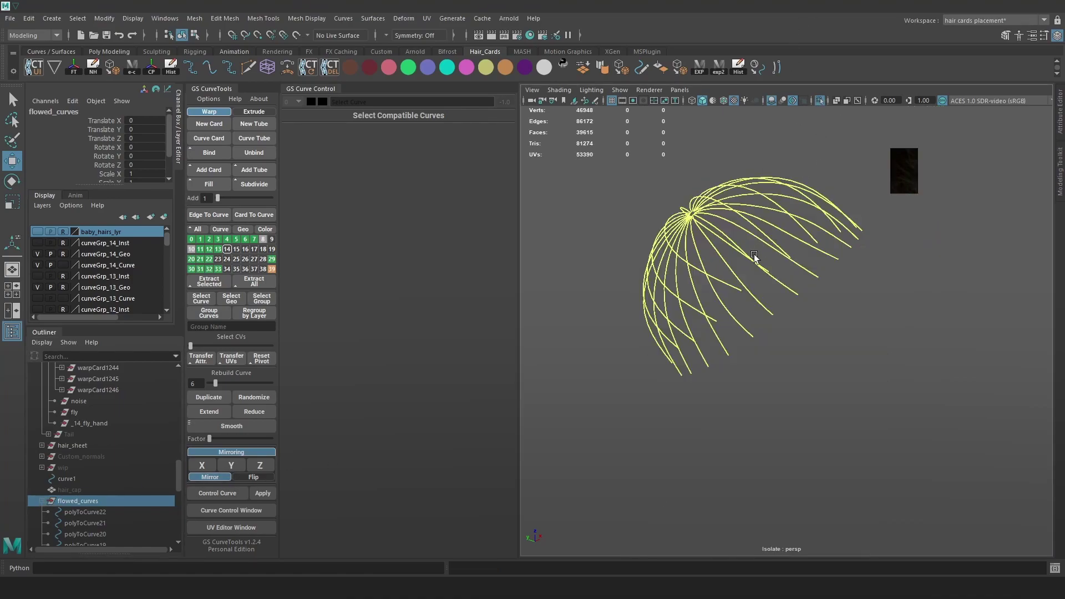
{"action": "left_click", "coordinate": [752, 260]}
{"action": "key", "text": "f"}
- Try Reset Pivot on the isolated guide curves and select all of them
{"action": "left_click_drag", "start_coordinate": [777, 309], "coordinate": [758, 280], "text": "alt"}
{"action": "left_click_drag", "start_coordinate": [727, 336], "coordinate": [761, 343], "text": "alt"}
{"action": "left_click", "coordinate": [265, 360]}
{"action": "right_click_drag", "start_coordinate": [695, 343], "coordinate": [671, 312], "text": "alt"}
{"action": "middle_click_drag", "start_coordinate": [672, 312], "coordinate": [700, 275], "text": "alt"}
{"action": "left_click_drag", "start_coordinate": [918, 488], "coordinate": [534, 144]}
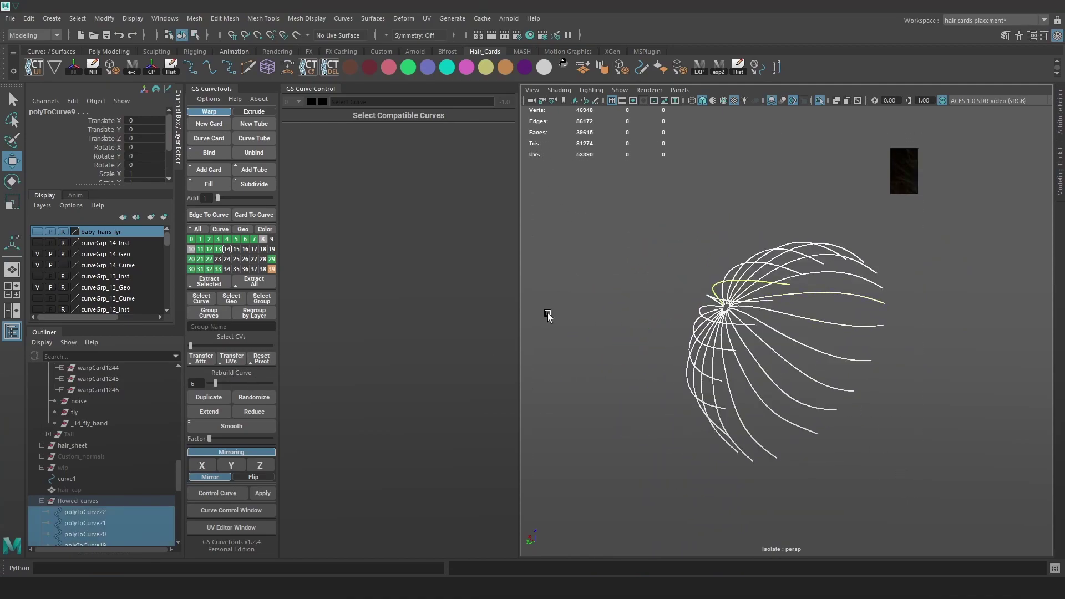
{"action": "left_click_drag", "start_coordinate": [861, 337], "coordinate": [887, 340], "text": "alt"}
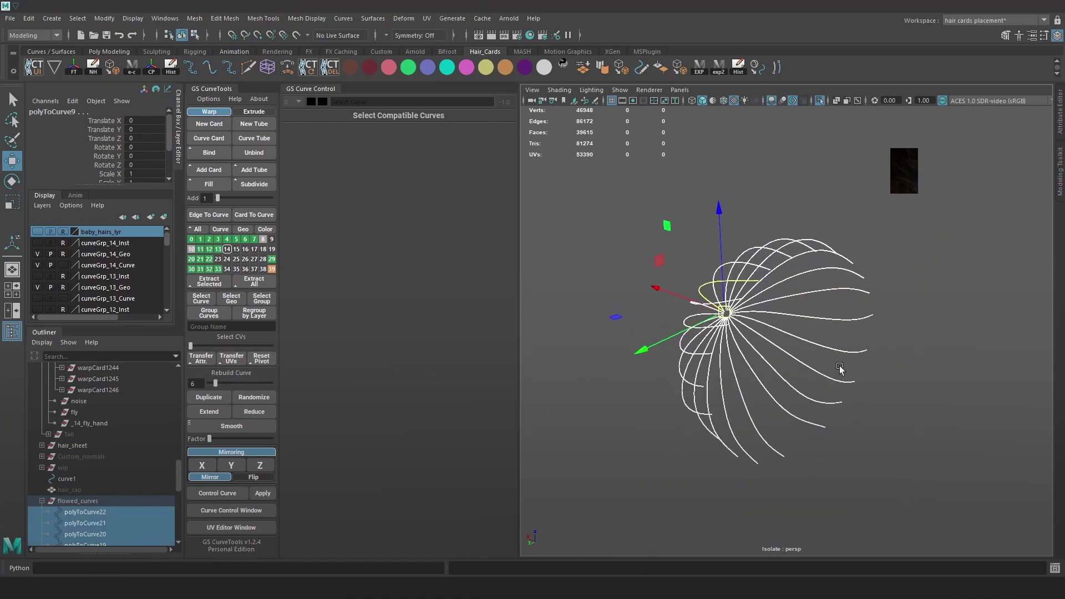
- Select individual flowed curves around the front of the fan, starting with polyToCurve18 and ending with polyToCurve9
{"action": "left_click", "coordinate": [820, 395]}
{"action": "left_click", "coordinate": [861, 380]}
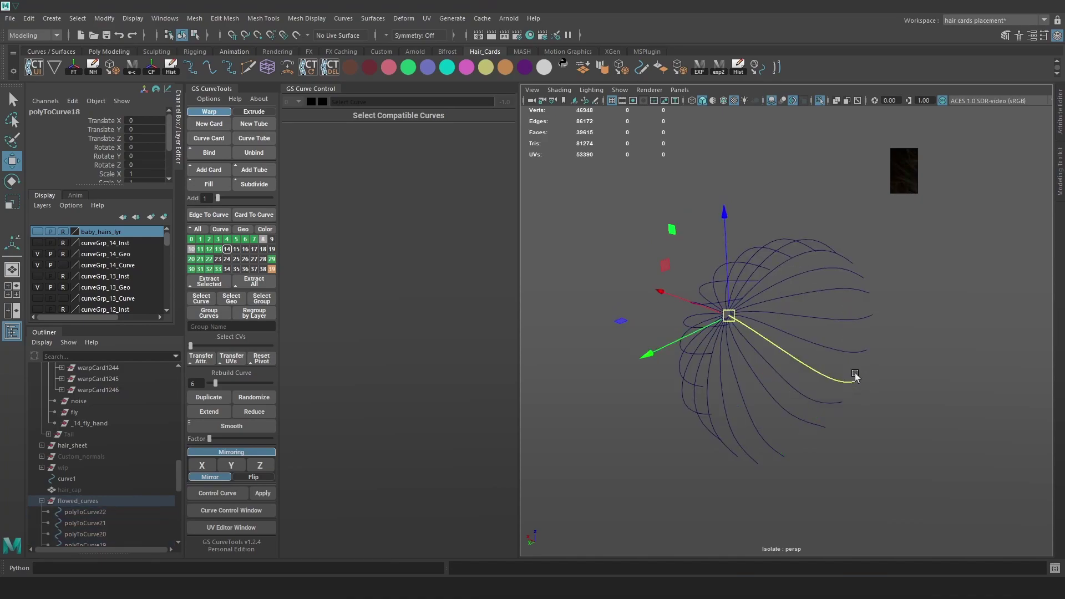
{"action": "left_click", "coordinate": [852, 350], "text": "shift"}
{"action": "left_click", "coordinate": [850, 316], "text": "shift"}
{"action": "left_click", "coordinate": [815, 297], "text": "shift"}
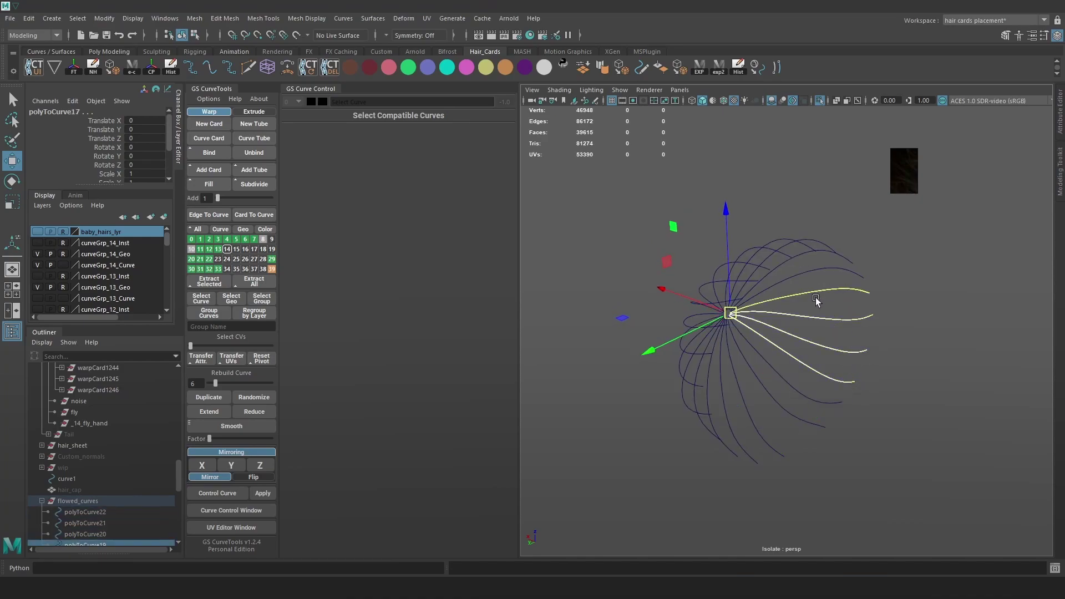
{"action": "left_click", "coordinate": [816, 274], "text": "shift"}
{"action": "left_click_drag", "start_coordinate": [816, 284], "coordinate": [859, 296], "text": "alt"}
{"action": "scroll", "coordinate": [776, 256], "scroll_direction": "up", "scroll_amount": 3}
{"action": "left_click", "coordinate": [769, 238], "text": "shift"}
{"action": "key", "text": "ctrl+z"}
{"action": "left_click", "coordinate": [747, 244], "text": "shift"}
{"action": "left_click", "coordinate": [711, 233], "text": "shift"}
{"action": "left_click_drag", "start_coordinate": [711, 234], "coordinate": [677, 283], "text": "alt"}
{"action": "left_click_drag", "start_coordinate": [678, 281], "coordinate": [710, 265], "text": "alt"}
{"action": "left_click", "coordinate": [668, 309], "text": "shift"}
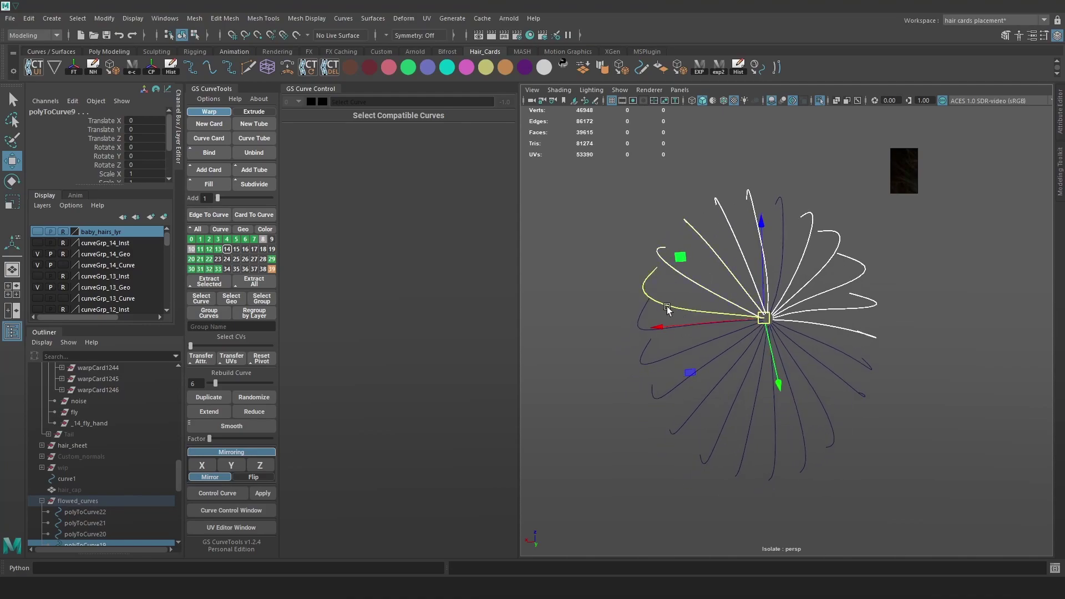
- Add individual curves from the back half of the fan to the selection, undoing the unwanted picks
{"action": "left_click_drag", "start_coordinate": [663, 314], "coordinate": [664, 316], "text": "shift"}
{"action": "left_click_drag", "start_coordinate": [683, 355], "coordinate": [799, 426], "text": "shift"}
{"action": "key", "text": "ctrl+z"}
{"action": "key", "text": "ctrl+z"}
{"action": "key", "text": "ctrl+z"}
{"action": "key", "text": "ctrl+z"}
{"action": "key", "text": "ctrl+z"}
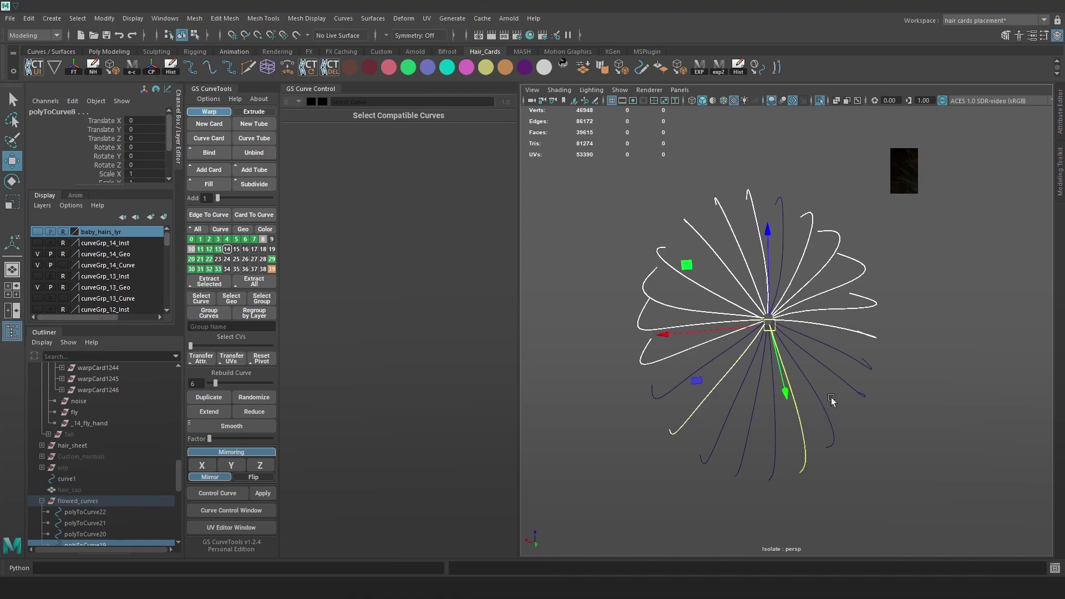
{"action": "left_click_drag", "start_coordinate": [838, 395], "coordinate": [822, 417], "text": "shift"}
{"action": "left_click_drag", "start_coordinate": [858, 374], "coordinate": [840, 397], "text": "shift"}
{"action": "key", "text": "ctrl+z"}
{"action": "left_click_drag", "start_coordinate": [871, 351], "coordinate": [858, 377], "text": "shift"}
{"action": "key", "text": "ctrl+z"}
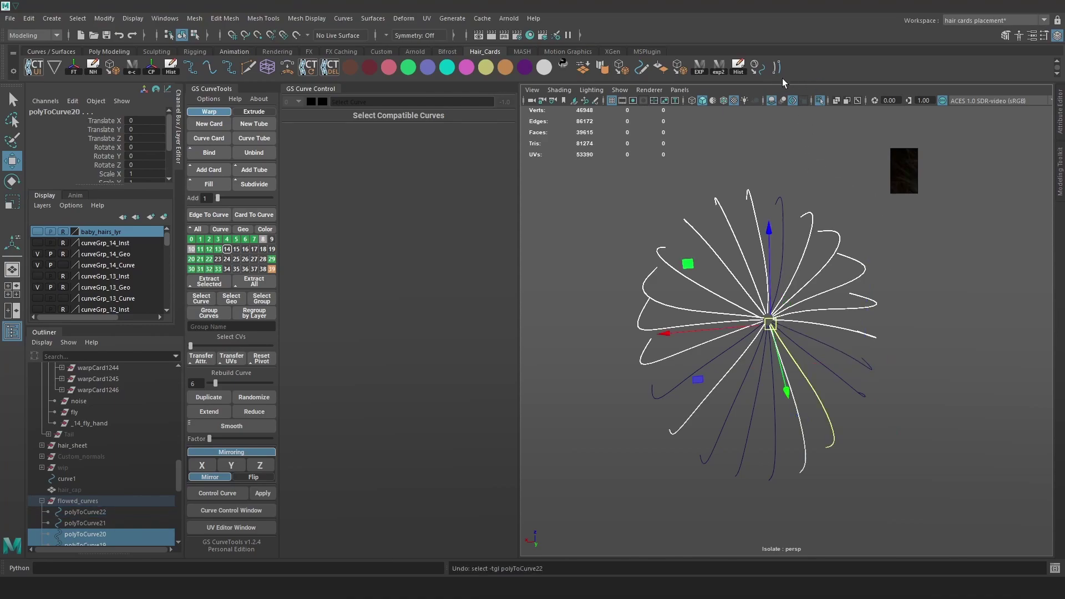
- Select all the curves in flowed_curves and reset their pivots
{"action": "left_click_drag", "start_coordinate": [936, 532], "coordinate": [564, 197]}
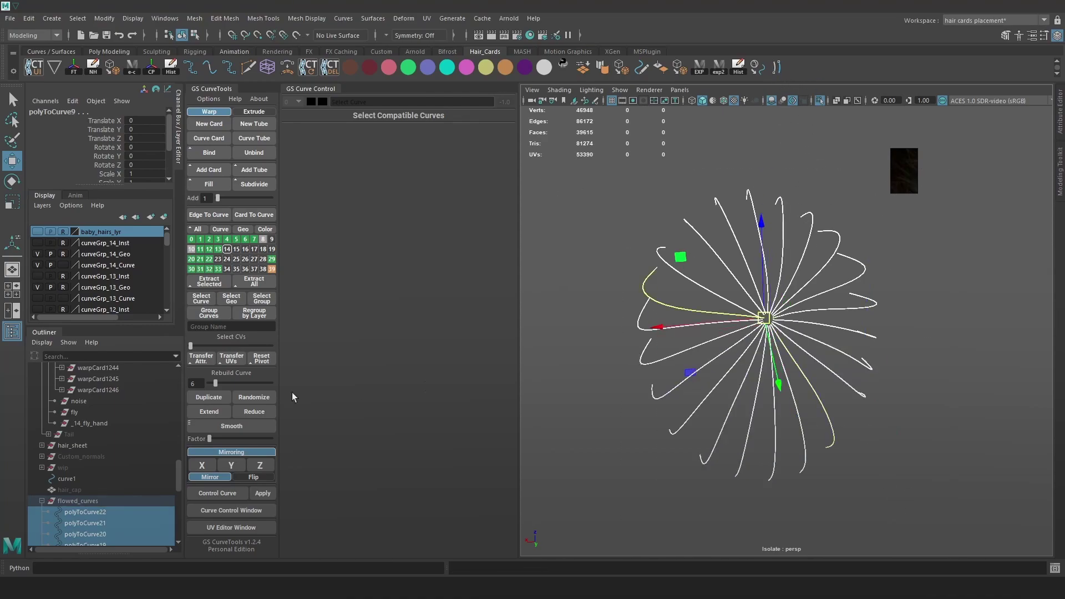
{"action": "left_click", "coordinate": [260, 358]}
{"action": "left_click", "coordinate": [920, 441]}
- Reselect all the flowed curves and turn off isolation to show them over the full hair
{"action": "left_click_drag", "start_coordinate": [936, 442], "coordinate": [557, 164]}
{"action": "left_click_drag", "start_coordinate": [742, 302], "coordinate": [712, 286], "text": "alt"}
{"action": "left_click_drag", "start_coordinate": [835, 295], "coordinate": [811, 346]}
{"action": "left_click_drag", "start_coordinate": [923, 412], "coordinate": [805, 454]}
{"action": "left_click", "coordinate": [927, 413]}
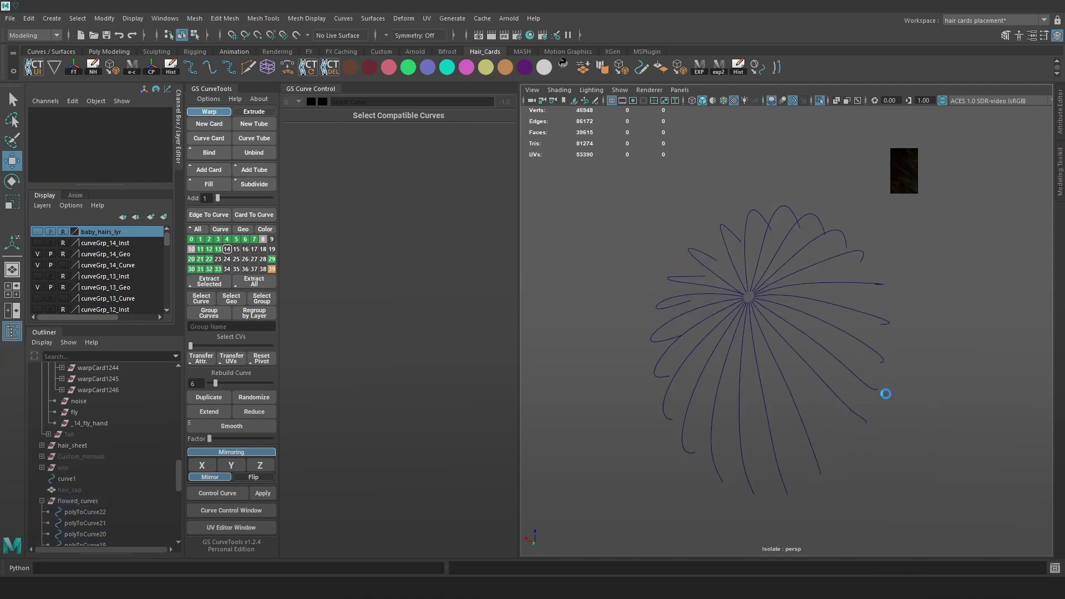
{"action": "left_click_drag", "start_coordinate": [860, 368], "coordinate": [549, 175], "text": "alt"}
{"action": "left_click_drag", "start_coordinate": [774, 285], "coordinate": [788, 286], "text": "alt"}
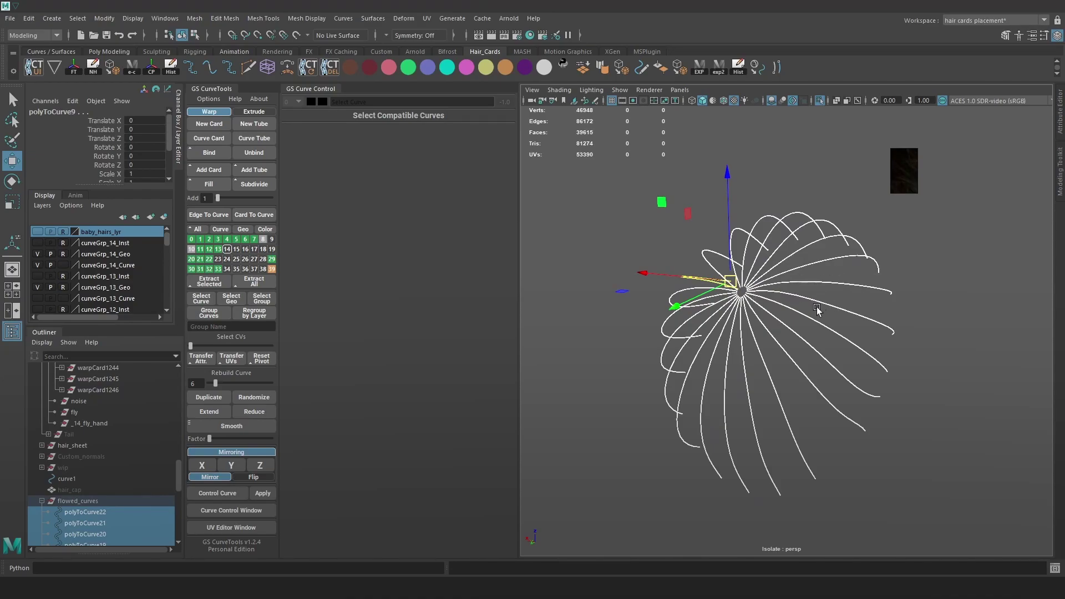
{"action": "left_click_drag", "start_coordinate": [793, 300], "coordinate": [848, 305], "text": "alt"}
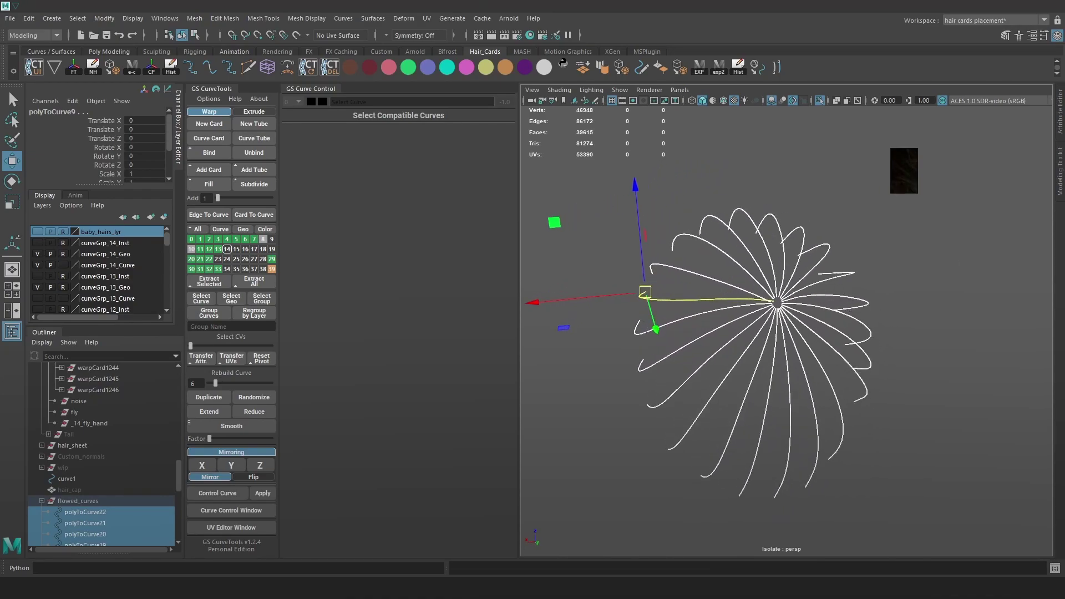
{"action": "left_click_drag", "start_coordinate": [748, 227], "coordinate": [819, 115], "text": "alt"}
{"action": "left_click", "coordinate": [820, 100]}
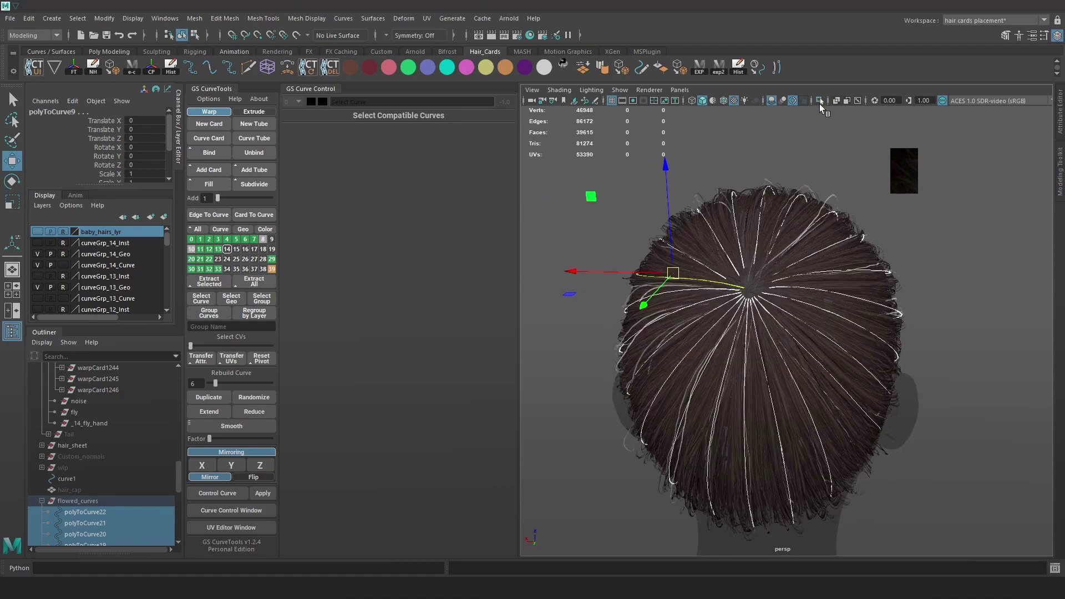
- Duplicate the isolated flowed_curves group, delete the extra flowed_curves1 group, and turn off isolation
{"action": "left_click_drag", "start_coordinate": [859, 291], "coordinate": [884, 230], "text": "alt"}
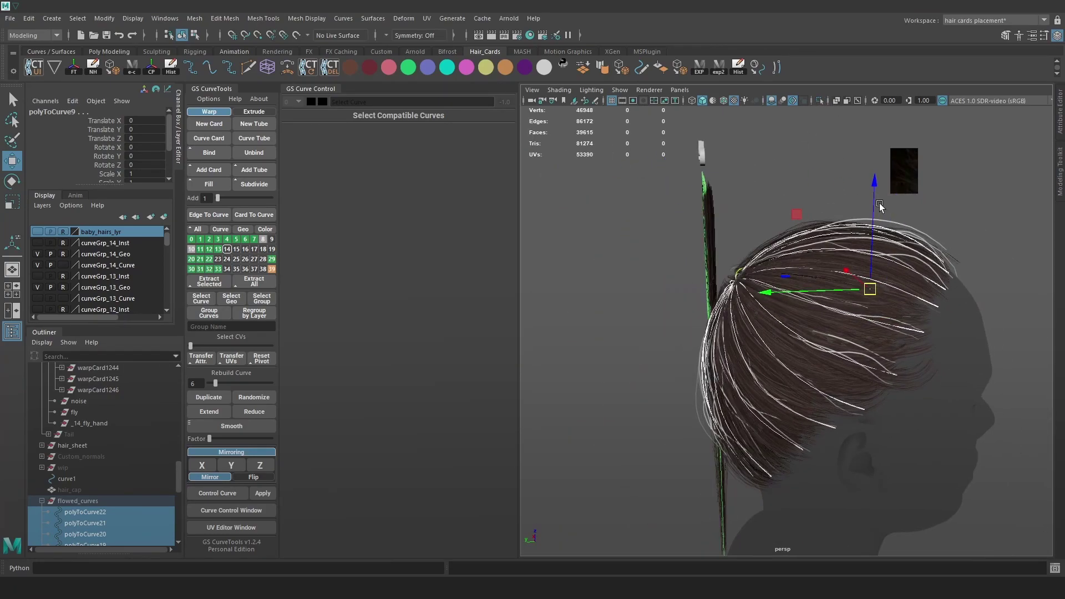
{"action": "left_click", "coordinate": [819, 101]}
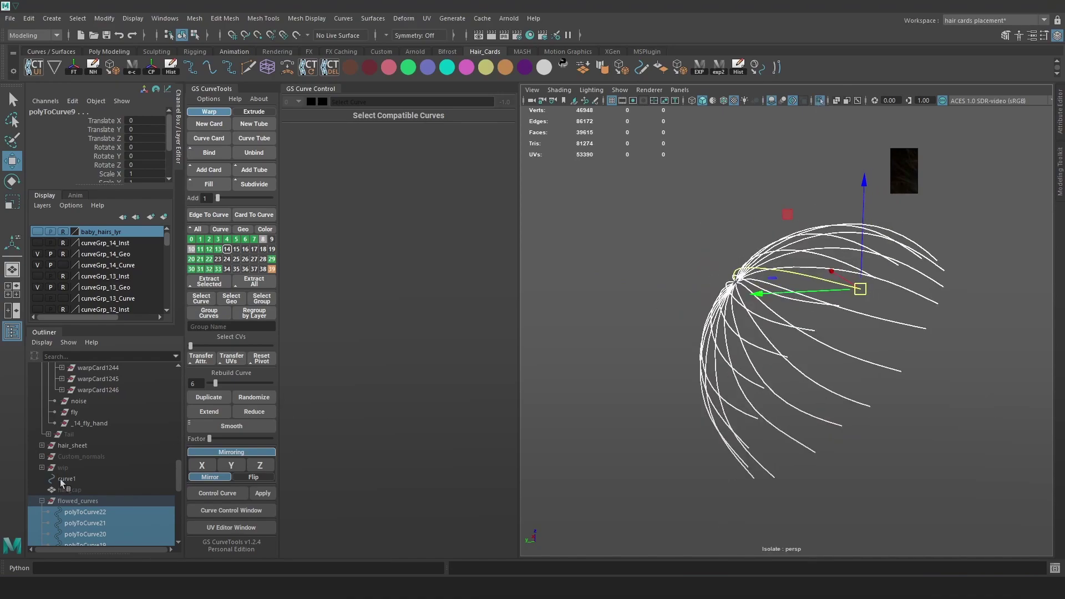
{"action": "left_click", "coordinate": [78, 501]}
{"action": "key", "text": "ctrl+d"}
{"action": "left_click", "coordinate": [42, 501]}
{"action": "scroll", "coordinate": [58, 488], "scroll_direction": "down", "scroll_amount": 1}
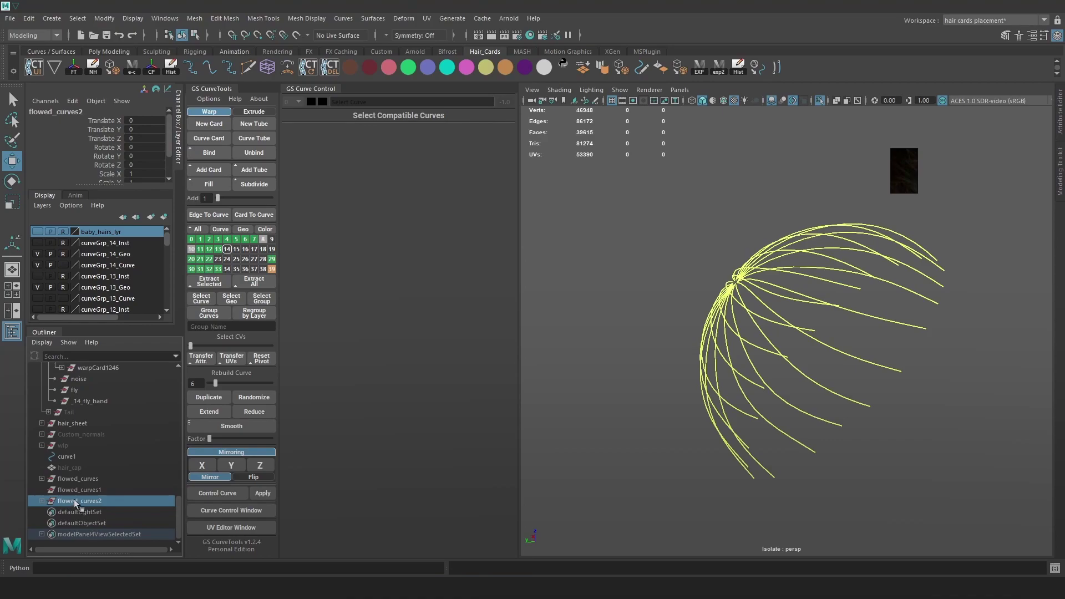
{"action": "key", "text": "Delete"}
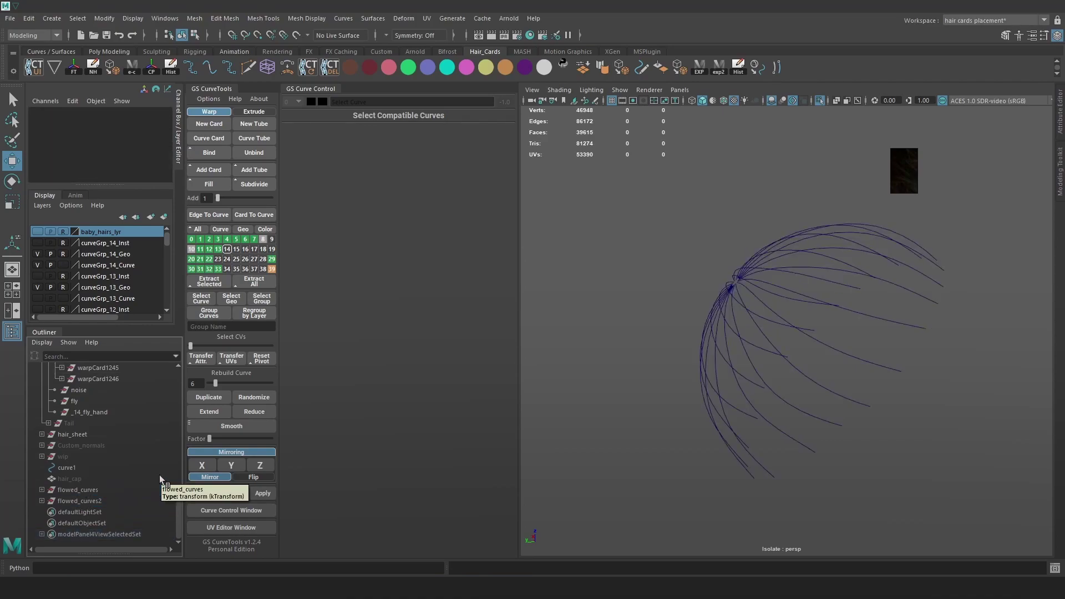
{"action": "left_click", "coordinate": [819, 100]}
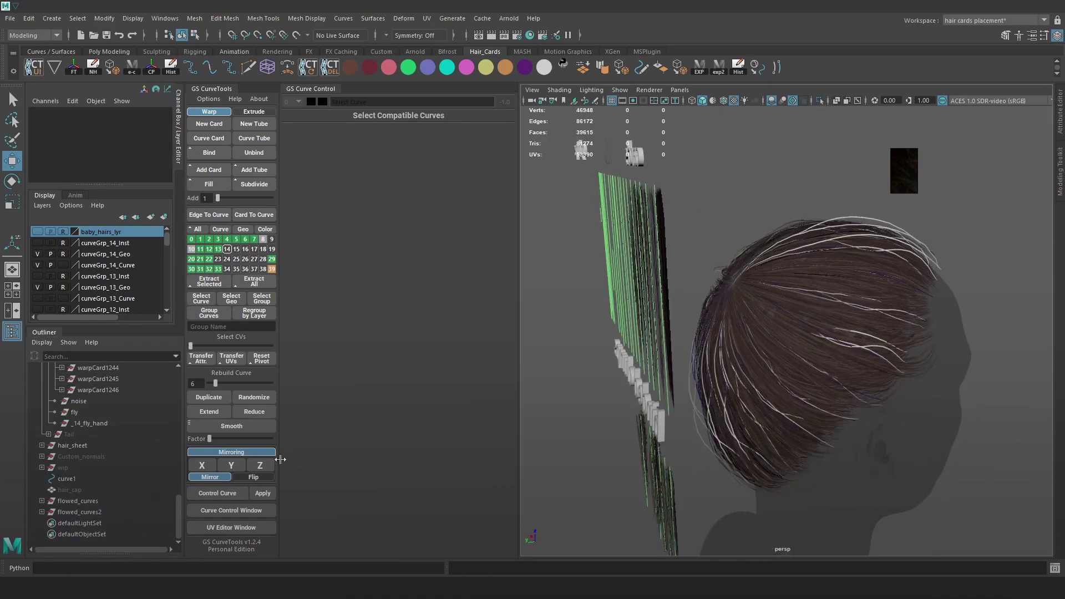
- Rename the duplicated flowed_curves2 group as fly_away_big
{"action": "double_click", "coordinate": [99, 511]}
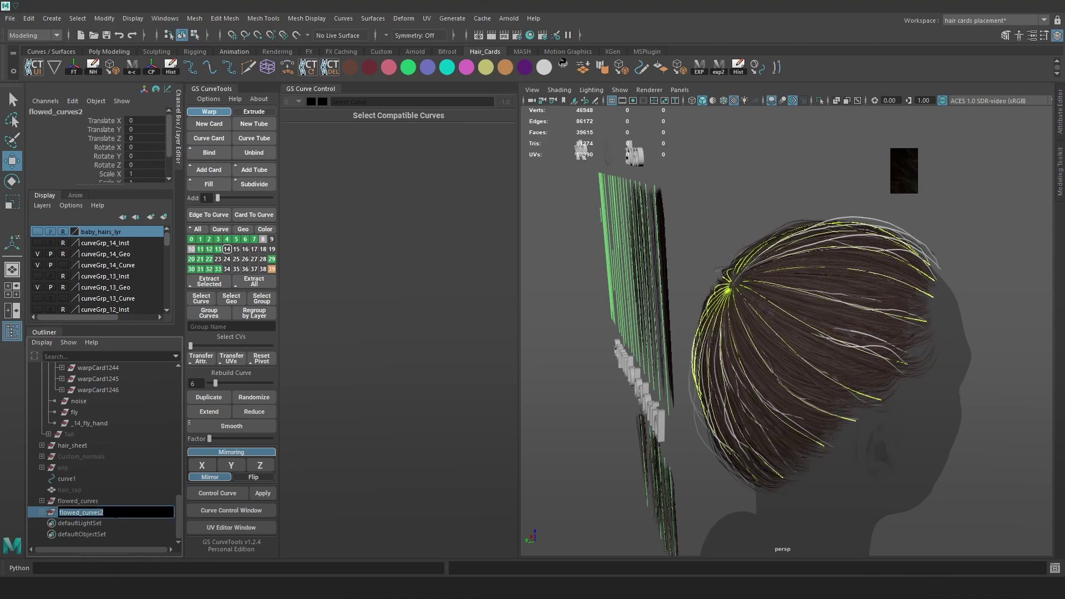
{"action": "type", "text": "fly_away_big"}
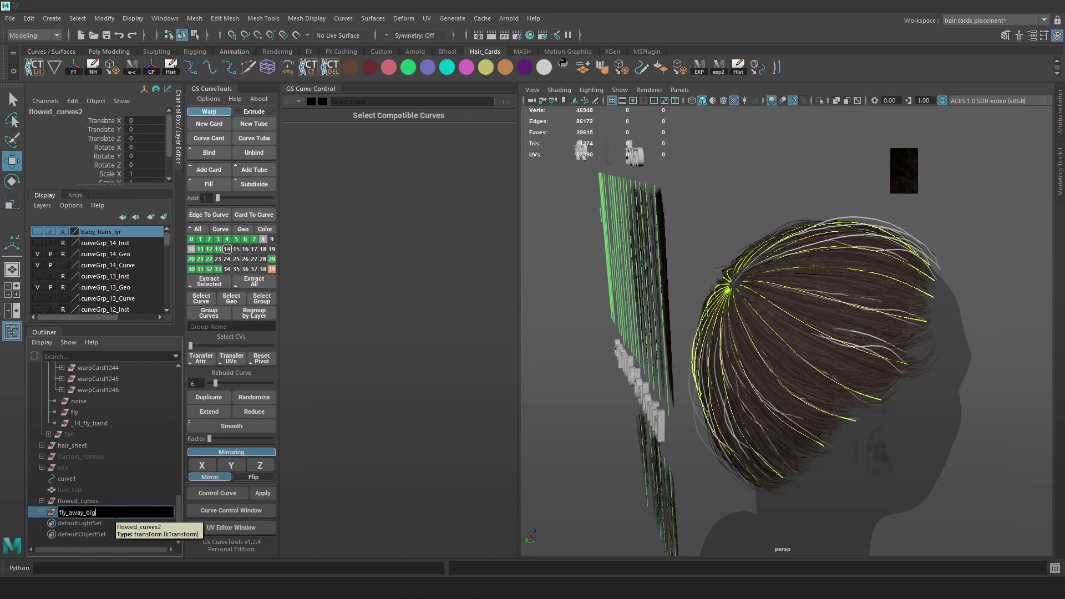
{"action": "key", "text": "Return"}
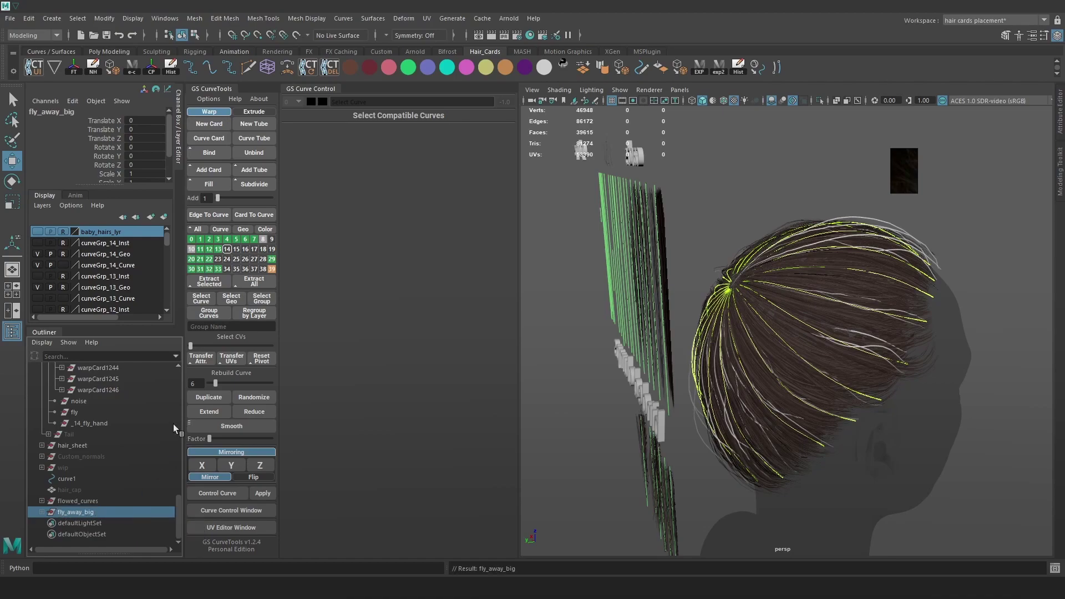
- Select every curve inside fly_away_big and convert them all into warp cards
{"action": "left_click", "coordinate": [42, 512]}
{"action": "left_click", "coordinate": [79, 522]}
{"action": "scroll", "coordinate": [101, 506], "scroll_direction": "down", "scroll_amount": 5}
{"action": "left_click", "coordinate": [96, 511], "text": "shift"}
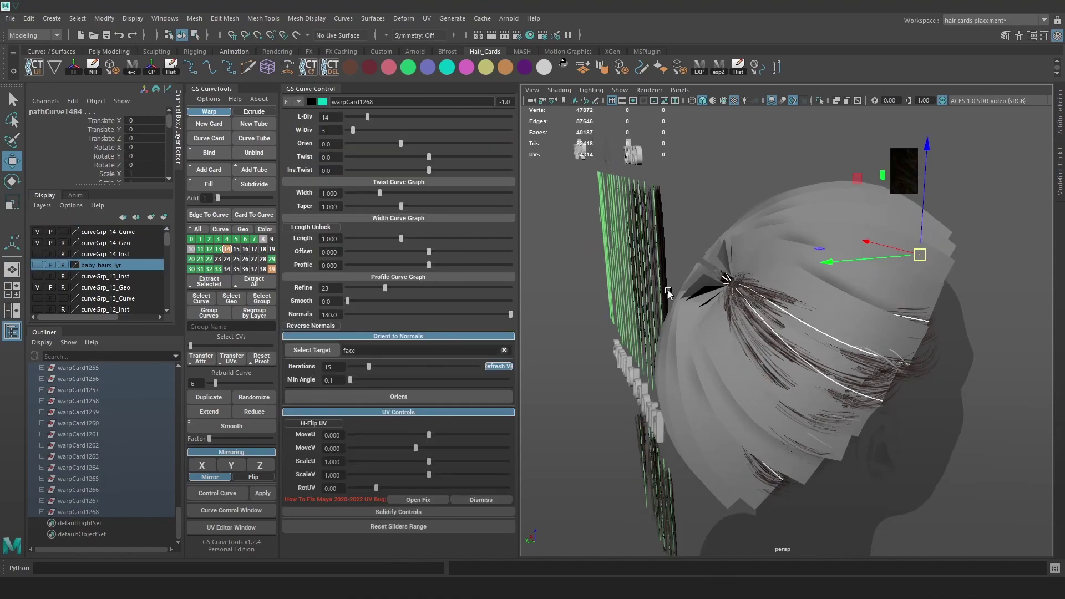
{"action": "left_click_drag", "start_coordinate": [725, 343], "coordinate": [709, 339], "text": "alt"}
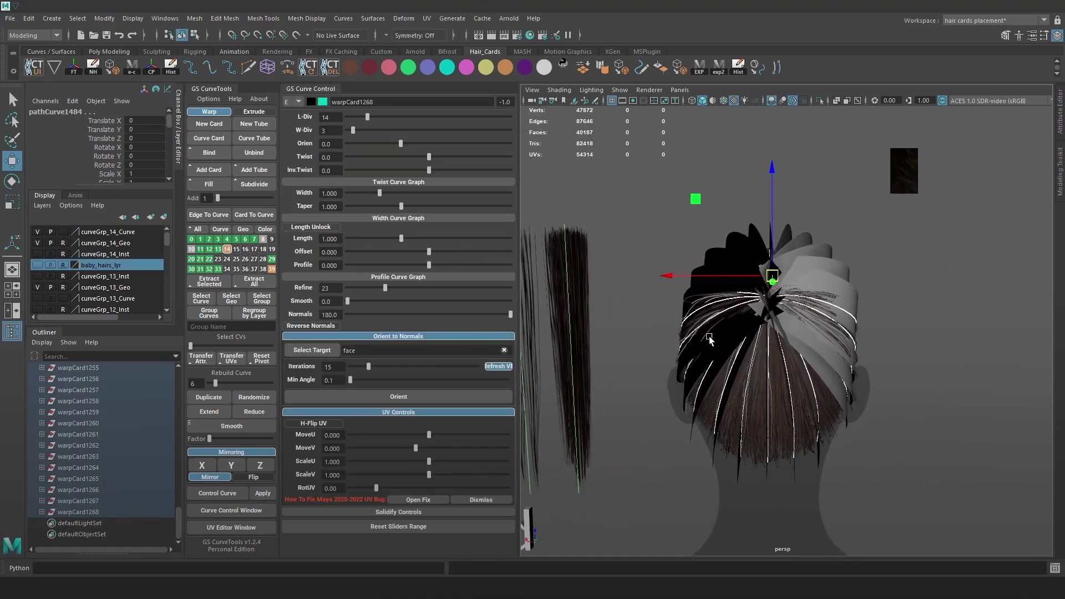
- Move the new cards warpCard1247 through warpCard1268 into the fly_away_big group
{"action": "left_click", "coordinate": [83, 512]}
{"action": "scroll", "coordinate": [107, 495], "scroll_direction": "up", "scroll_amount": 5}
{"action": "left_click", "coordinate": [85, 457], "text": "shift"}
{"action": "left_click", "coordinate": [92, 447]}
{"action": "key", "text": "Delete"}
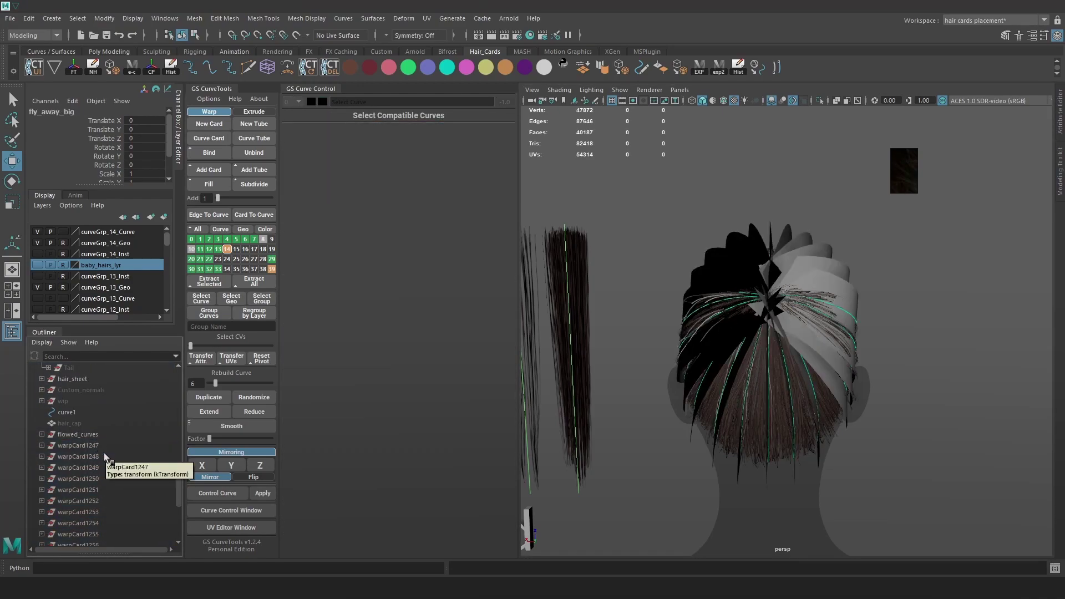
{"action": "left_click", "coordinate": [91, 442]}
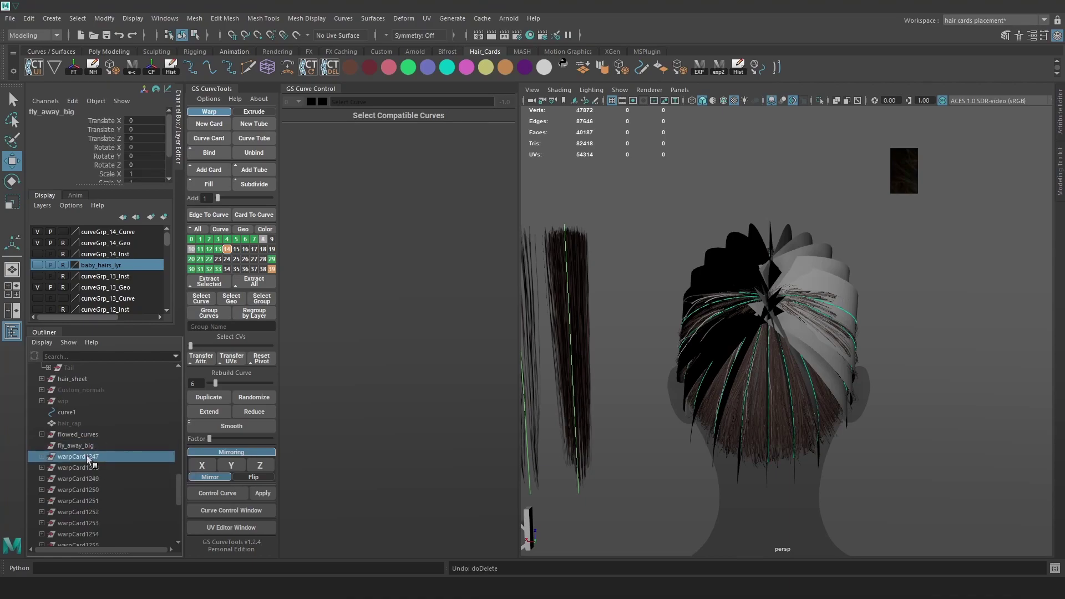
{"action": "scroll", "coordinate": [104, 507], "scroll_direction": "down", "scroll_amount": 5}
{"action": "left_click", "coordinate": [97, 508], "text": "shift"}
{"action": "scroll", "coordinate": [96, 488], "scroll_direction": "up", "scroll_amount": 5}
{"action": "middle_click_drag", "start_coordinate": [92, 456], "coordinate": [92, 445]}
{"action": "left_click", "coordinate": [102, 512]}
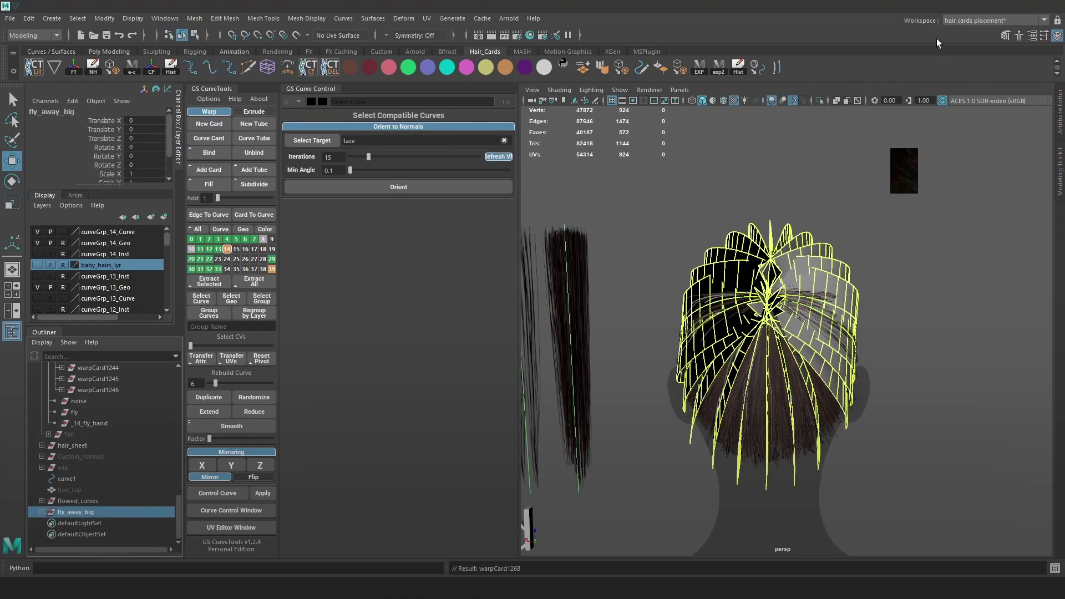
- Isolate the fly_away_big group, select all its card curves, and orient the cards to the normals of the face target
{"action": "left_click", "coordinate": [819, 101]}
{"action": "left_click", "coordinate": [923, 361]}
{"action": "left_click_drag", "start_coordinate": [858, 489], "coordinate": [690, 414]}
{"action": "left_click_drag", "start_coordinate": [951, 457], "coordinate": [616, 188]}
{"action": "key", "text": "4"}
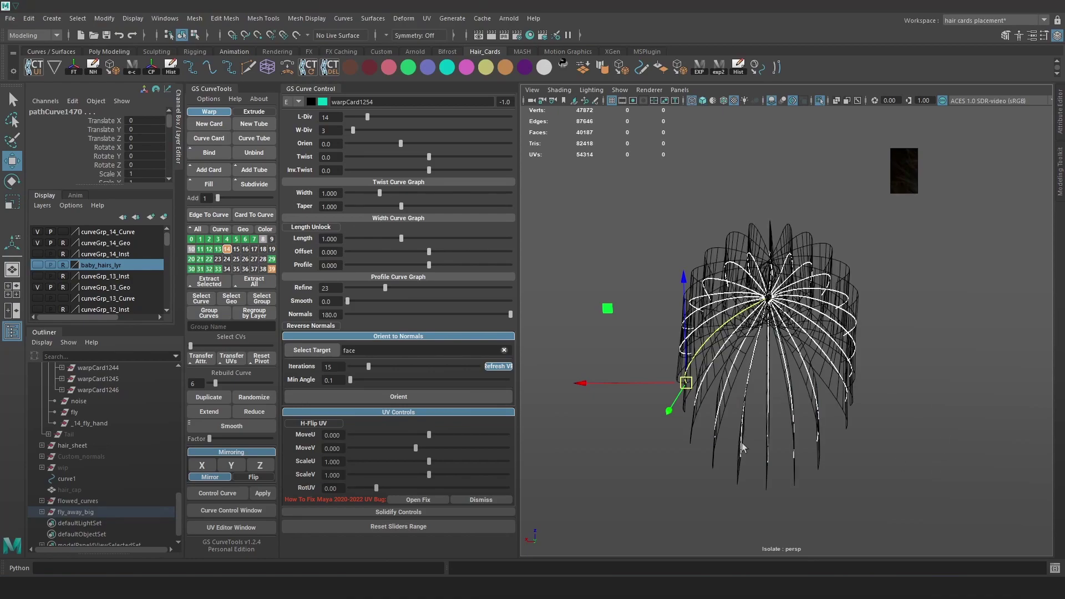
{"action": "key", "text": "5"}
{"action": "left_click", "coordinate": [398, 396]}
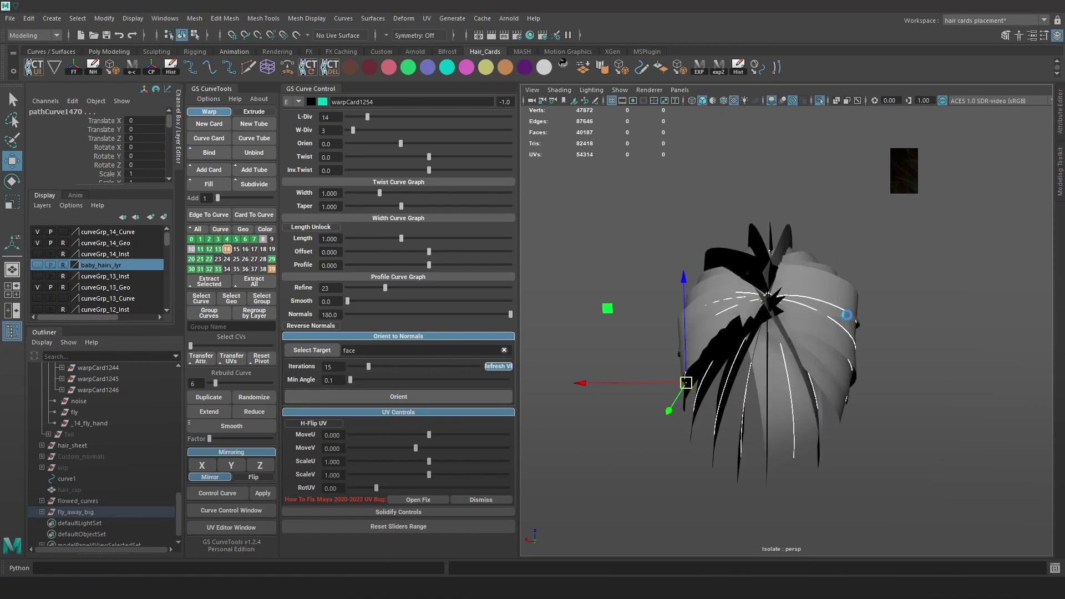
- Set all the big flyaway cards to 12 length divisions, 2 width divisions and a width of 0.258
{"action": "left_click", "coordinate": [887, 375]}
{"action": "left_click_drag", "start_coordinate": [887, 372], "coordinate": [870, 357], "text": "alt"}
{"action": "right_click_drag", "start_coordinate": [870, 357], "coordinate": [955, 390], "text": "alt"}
{"action": "left_click_drag", "start_coordinate": [956, 390], "coordinate": [922, 360], "text": "alt"}
{"action": "scroll", "coordinate": [922, 360], "scroll_direction": "down", "scroll_amount": 1}
{"action": "left_click_drag", "start_coordinate": [982, 459], "coordinate": [535, 122]}
{"action": "middle_click_drag", "start_coordinate": [534, 122], "coordinate": [530, 111], "text": "alt"}
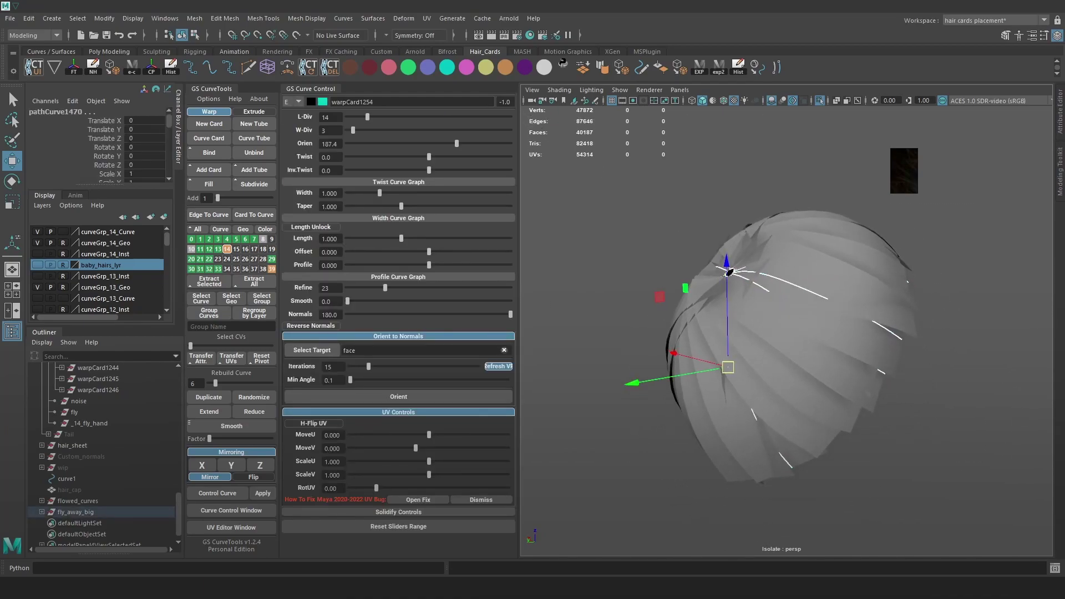
{"action": "scroll", "coordinate": [774, 422], "scroll_direction": "up", "scroll_amount": 2}
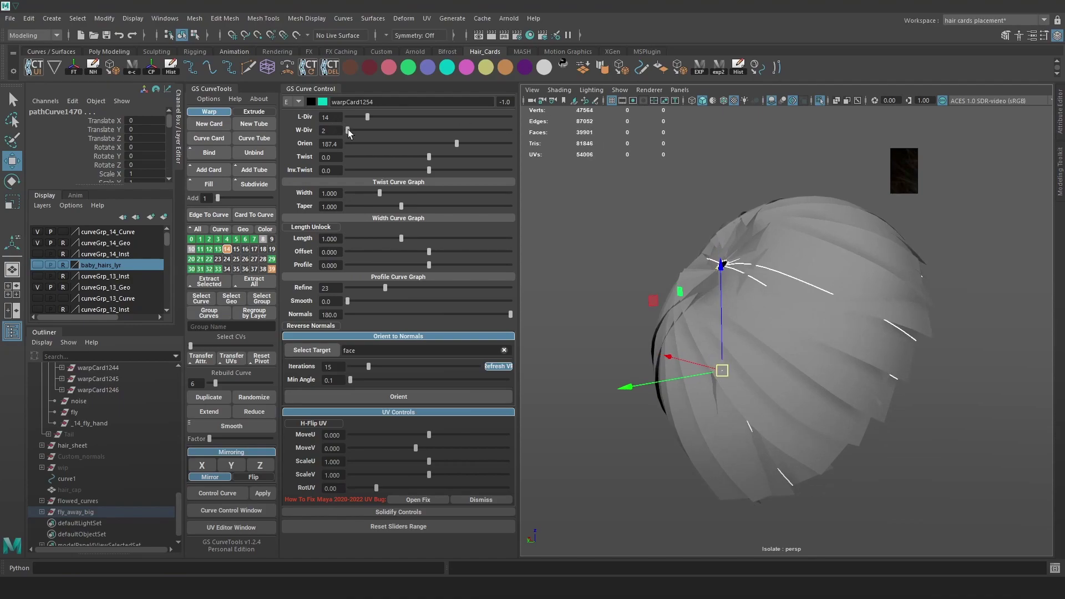
{"action": "left_click_drag", "start_coordinate": [731, 241], "coordinate": [713, 288], "text": "alt"}
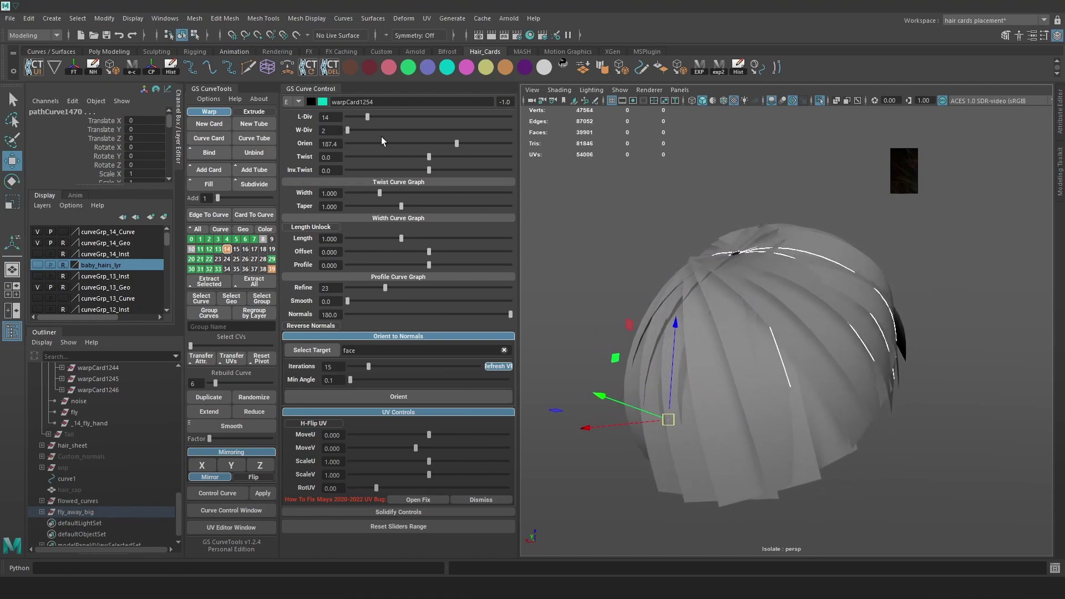
{"action": "left_click_drag", "start_coordinate": [365, 118], "coordinate": [363, 119]}
{"action": "left_click_drag", "start_coordinate": [371, 193], "coordinate": [356, 201]}
- Fill the gap between warpCard1249 and its neighbouring card with an in-between card
{"action": "left_click_drag", "start_coordinate": [938, 452], "coordinate": [888, 413], "text": "alt"}
{"action": "left_click_drag", "start_coordinate": [879, 403], "coordinate": [789, 447]}
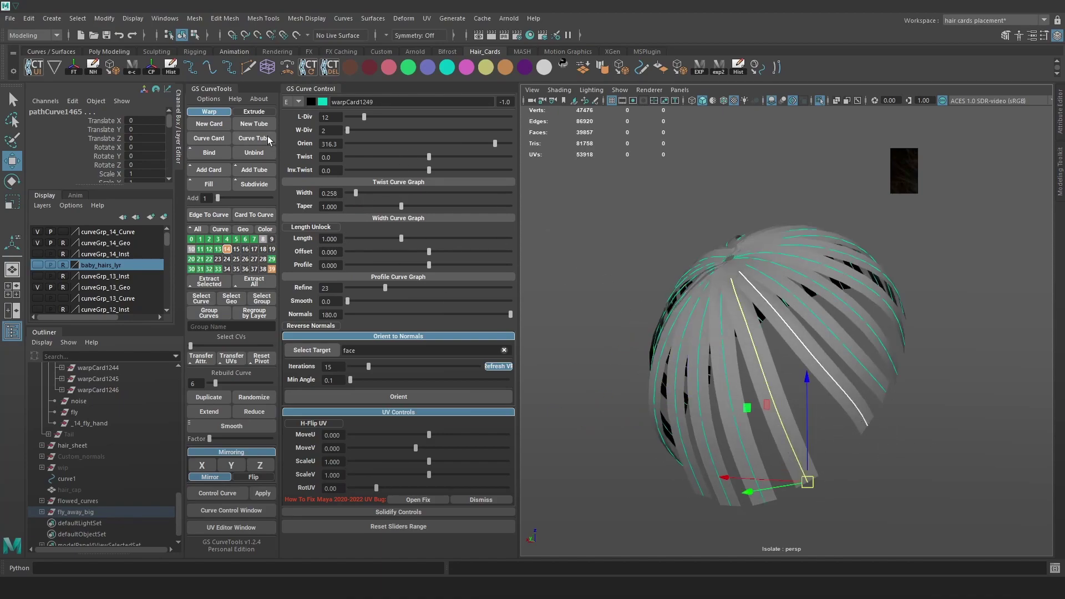
{"action": "left_click", "coordinate": [213, 184]}
{"action": "left_click_drag", "start_coordinate": [825, 378], "coordinate": [940, 395], "text": "alt"}
{"action": "left_click", "coordinate": [940, 394]}
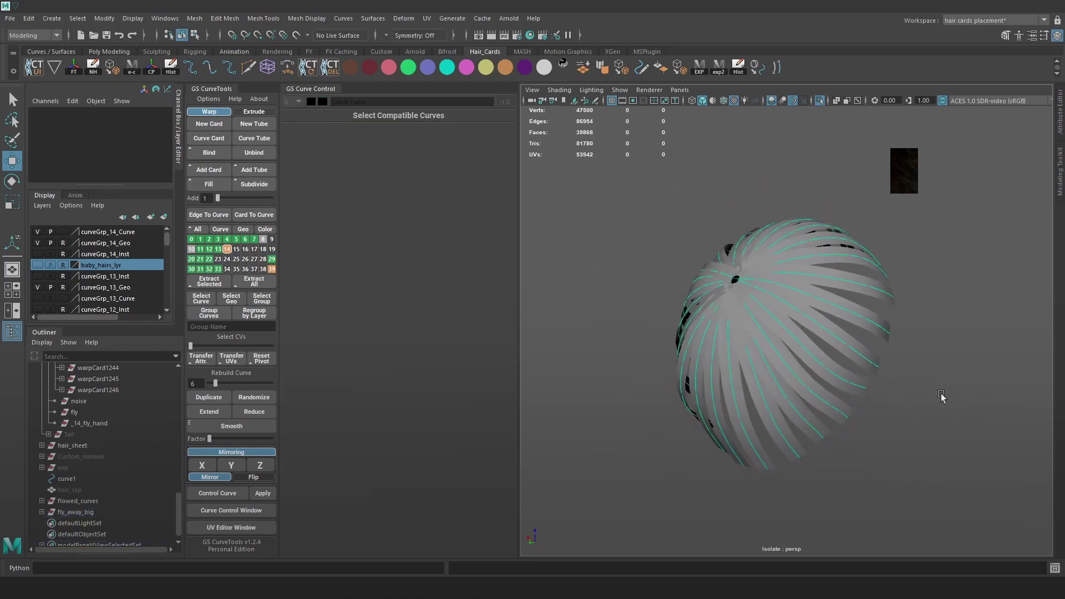
- Select all the card curves in the fan and save the scene
{"action": "left_click", "coordinate": [747, 281]}
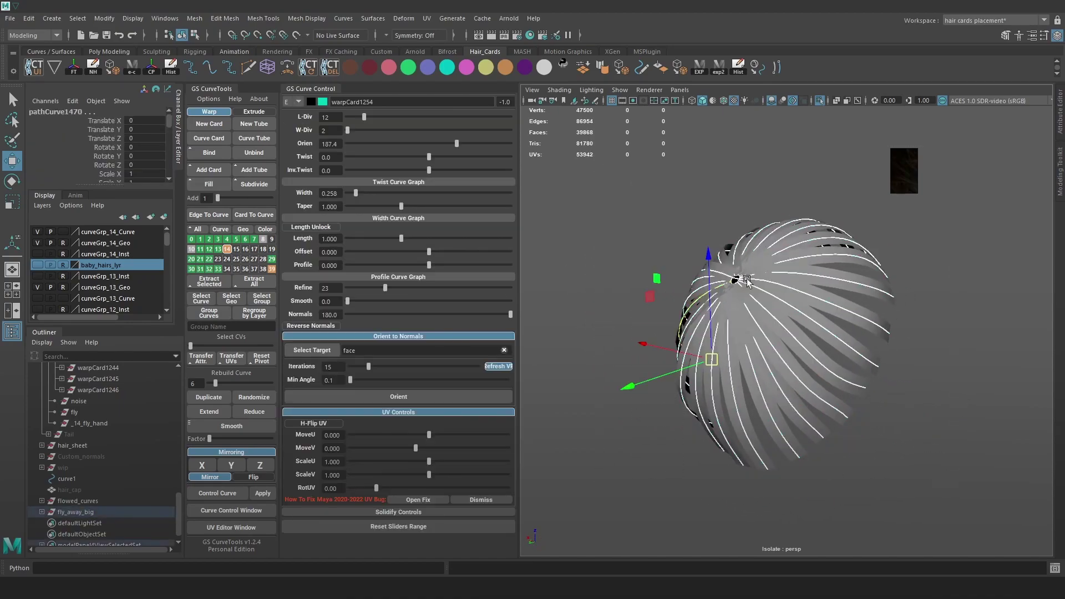
{"action": "left_click", "coordinate": [100, 510]}
{"action": "left_click", "coordinate": [937, 464]}
{"action": "left_click_drag", "start_coordinate": [958, 471], "coordinate": [569, 157]}
{"action": "left_click_drag", "start_coordinate": [707, 261], "coordinate": [779, 271], "text": "alt"}
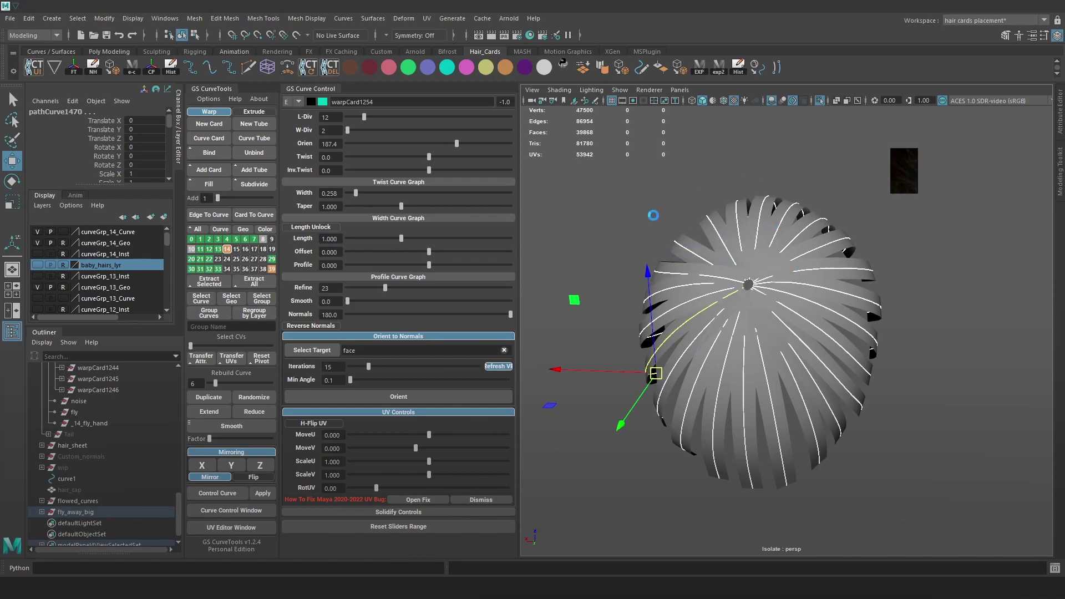
{"action": "key", "text": "ctrl+s"}
- Try to fill between all the selected cards at once
{"action": "left_click", "coordinate": [208, 185]}
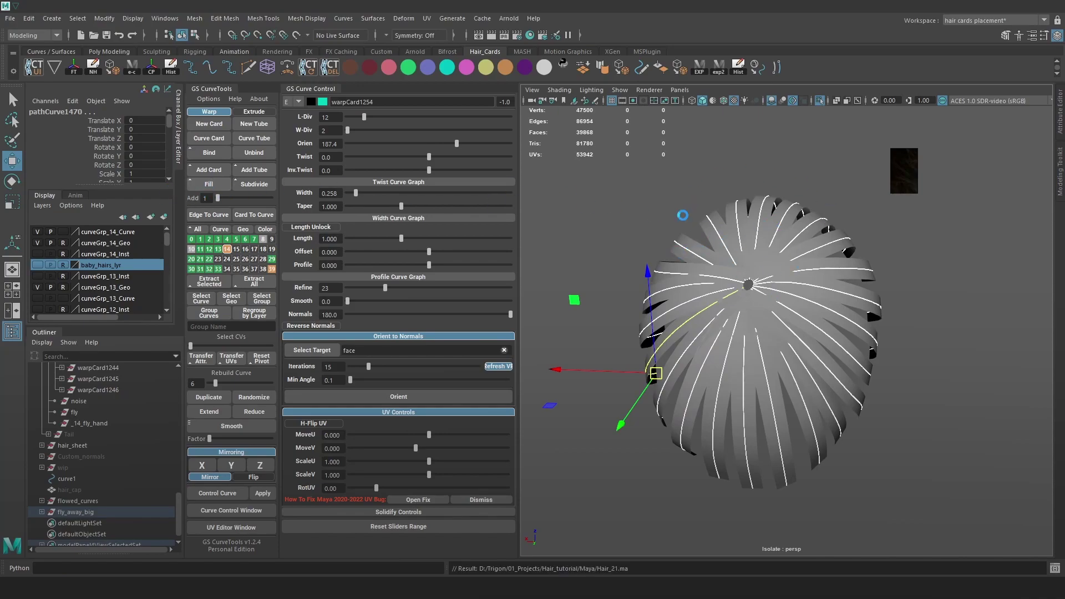
{"action": "left_click_drag", "start_coordinate": [822, 280], "coordinate": [927, 281], "text": "alt"}
{"action": "key", "text": "ctrl+z"}
{"action": "key", "text": "ctrl+z"}
- Fill the gaps between neighbouring card pairs on the lower left side of the head with in-between cards
{"action": "left_click_drag", "start_coordinate": [803, 333], "coordinate": [681, 366], "text": "alt"}
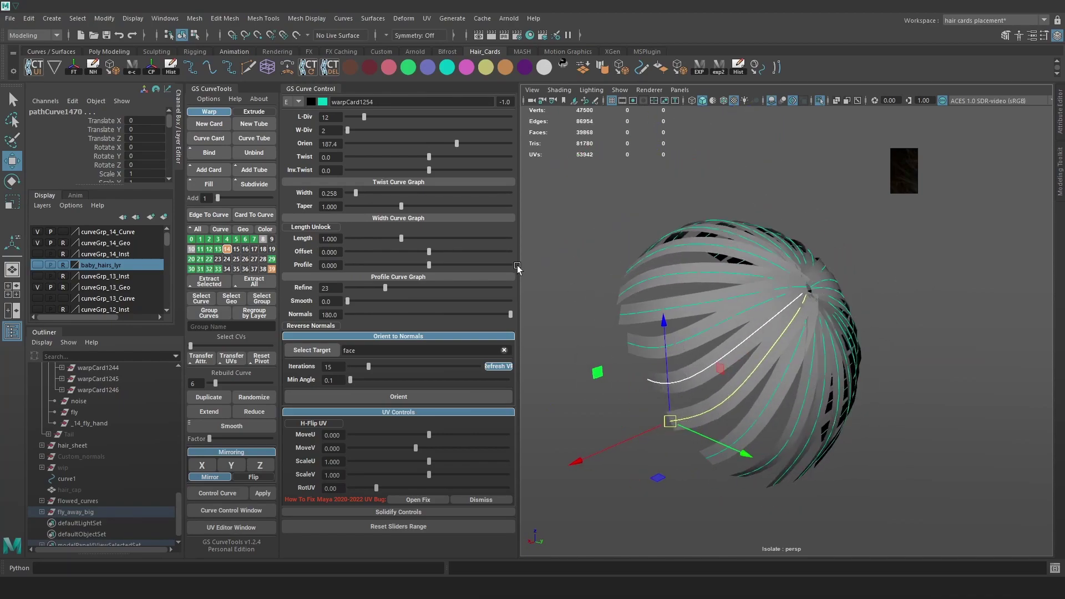
{"action": "left_click", "coordinate": [220, 186]}
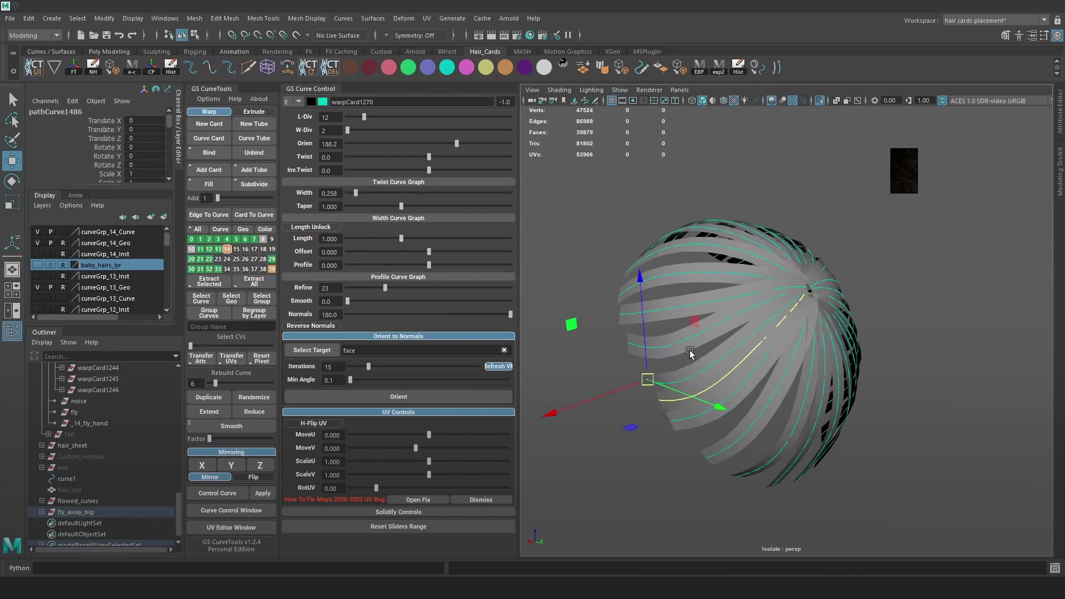
{"action": "left_click", "coordinate": [686, 379]}
{"action": "left_click", "coordinate": [219, 185]}
{"action": "left_click", "coordinate": [672, 345]}
{"action": "left_click", "coordinate": [666, 309], "text": "shift"}
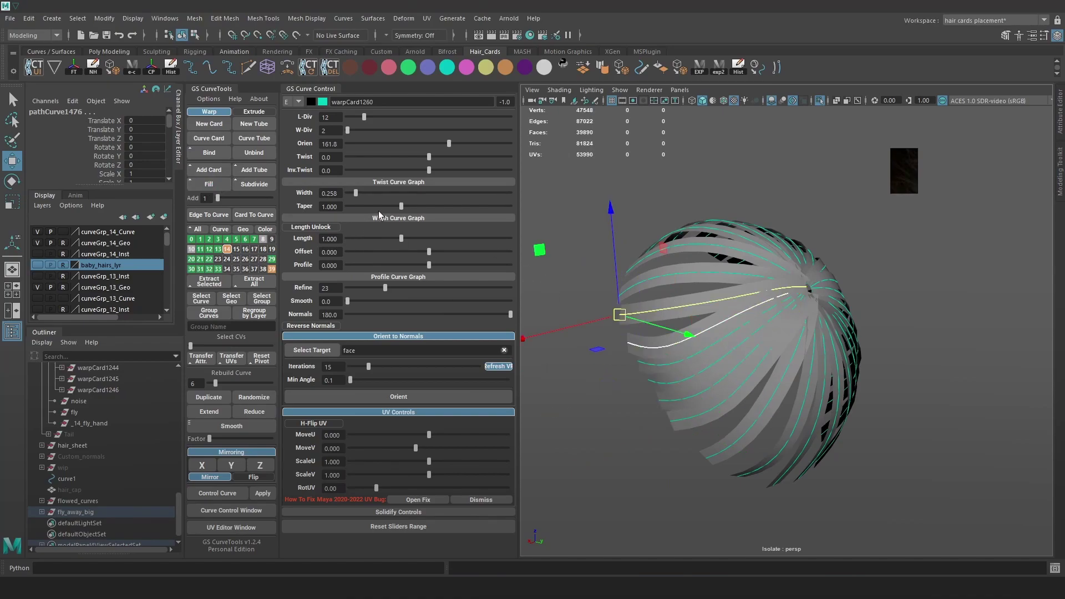
{"action": "left_click", "coordinate": [211, 185]}
- Fill the gaps between the next three card pairs going up the left side of the head
{"action": "left_click", "coordinate": [658, 310]}
{"action": "left_click", "coordinate": [657, 276], "text": "shift"}
{"action": "left_click", "coordinate": [209, 183]}
{"action": "left_click_drag", "start_coordinate": [680, 222], "coordinate": [649, 268], "text": "alt"}
{"action": "left_click", "coordinate": [686, 248]}
{"action": "left_click", "coordinate": [660, 289], "text": "shift"}
{"action": "left_click", "coordinate": [198, 186]}
{"action": "left_click", "coordinate": [650, 270]}
{"action": "left_click", "coordinate": [670, 237], "text": "shift"}
{"action": "left_click", "coordinate": [208, 185]}
- Fill the gaps between neighbouring card pairs across the top of the head
{"action": "left_click_drag", "start_coordinate": [688, 204], "coordinate": [687, 229], "text": "alt"}
{"action": "left_click", "coordinate": [686, 233]}
{"action": "left_click", "coordinate": [710, 211], "text": "shift"}
{"action": "left_click", "coordinate": [205, 187]}
{"action": "left_click_drag", "start_coordinate": [760, 221], "coordinate": [780, 272], "text": "alt"}
{"action": "left_click", "coordinate": [739, 262]}
{"action": "left_click", "coordinate": [697, 238], "text": "shift"}
{"action": "left_click", "coordinate": [222, 188]}
{"action": "left_click", "coordinate": [215, 184]}
- Fill the gaps between neighbouring card pairs down the upper right side of the head
{"action": "left_click_drag", "start_coordinate": [865, 272], "coordinate": [846, 253], "text": "alt"}
{"action": "left_click", "coordinate": [205, 183]}
{"action": "left_click_drag", "start_coordinate": [811, 335], "coordinate": [856, 278]}
{"action": "left_click", "coordinate": [217, 187]}
{"action": "left_click_drag", "start_coordinate": [803, 359], "coordinate": [791, 326], "text": "alt"}
{"action": "left_click", "coordinate": [207, 187]}
{"action": "left_click_drag", "start_coordinate": [887, 327], "coordinate": [806, 408]}
{"action": "left_click", "coordinate": [217, 184]}
{"action": "left_click", "coordinate": [220, 185]}
{"action": "middle_click_drag", "start_coordinate": [852, 399], "coordinate": [878, 369], "text": "alt"}
{"action": "key", "text": "ctrl+z"}
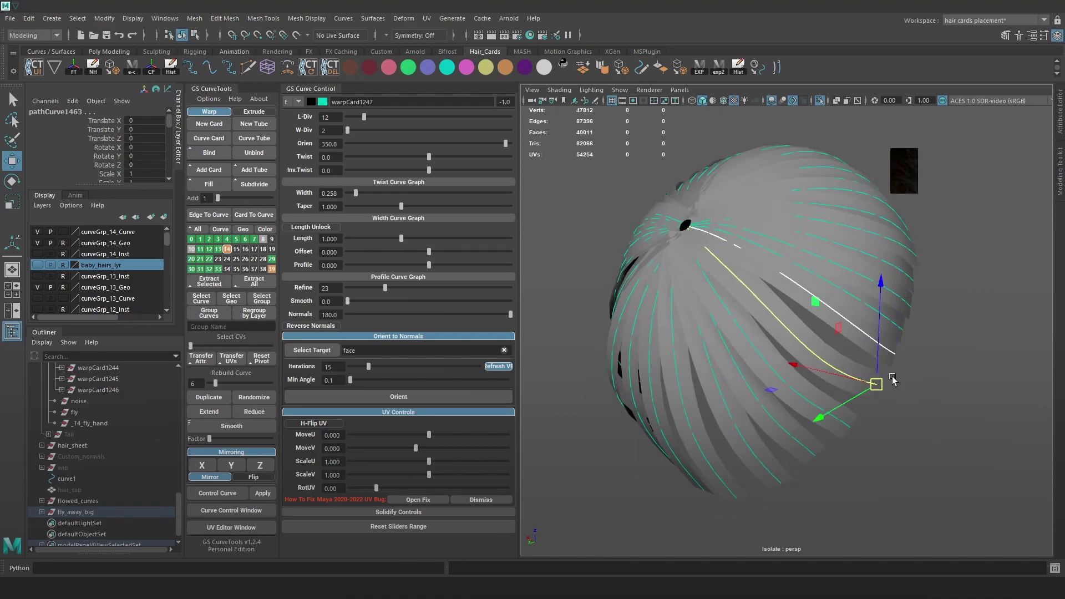
{"action": "key", "text": "shift+z"}
- Fill the remaining gaps between card pairs around the middle of the head's right side, undoing unwanted picks
{"action": "left_click_drag", "start_coordinate": [428, 143], "coordinate": [396, 150]}
{"action": "left_click_drag", "start_coordinate": [899, 428], "coordinate": [826, 370]}
{"action": "left_click", "coordinate": [209, 183]}
{"action": "left_click_drag", "start_coordinate": [770, 441], "coordinate": [728, 417], "text": "alt"}
{"action": "key", "text": "ctrl+z"}
{"action": "left_click_drag", "start_coordinate": [880, 409], "coordinate": [785, 403], "text": "alt"}
{"action": "key", "text": "ctrl+z"}
{"action": "left_click", "coordinate": [209, 183]}
{"action": "left_click_drag", "start_coordinate": [771, 444], "coordinate": [854, 376], "text": "alt"}
{"action": "key", "text": "ctrl+z"}
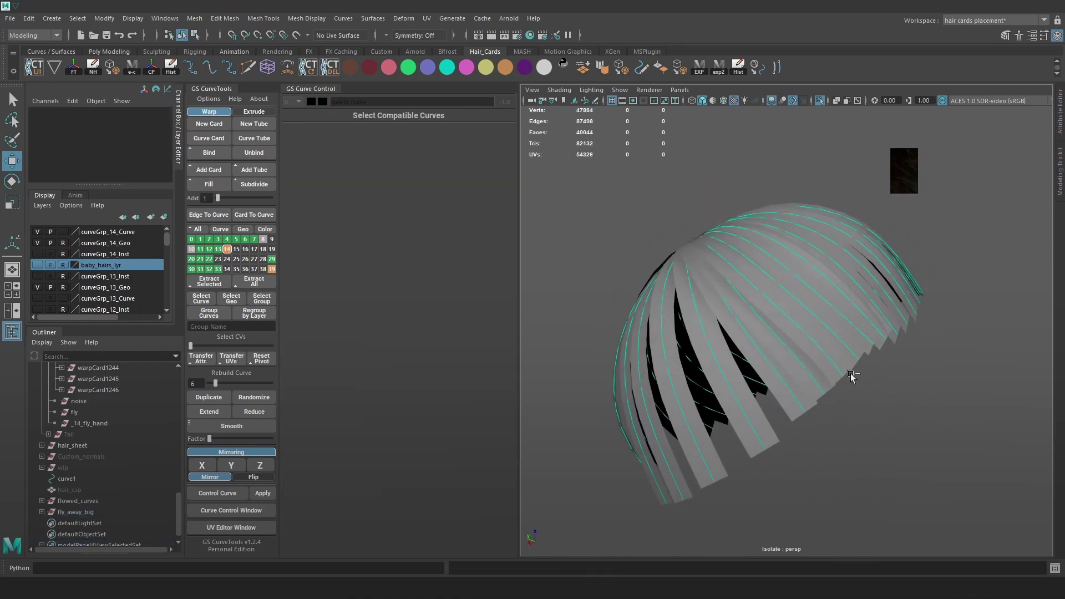
- Fill the gaps between the next two card pairs on the lower right side of the head
{"action": "left_click", "coordinate": [775, 372], "text": "shift"}
{"action": "left_click", "coordinate": [220, 183]}
{"action": "left_click", "coordinate": [746, 419]}
{"action": "left_click", "coordinate": [787, 388], "text": "shift"}
{"action": "left_click", "coordinate": [220, 183]}
{"action": "left_click", "coordinate": [784, 465]}
- Fill the remaining gaps between card pairs across the back of the head
{"action": "left_click_drag", "start_coordinate": [826, 424], "coordinate": [743, 395], "text": "alt"}
{"action": "left_click", "coordinate": [210, 184]}
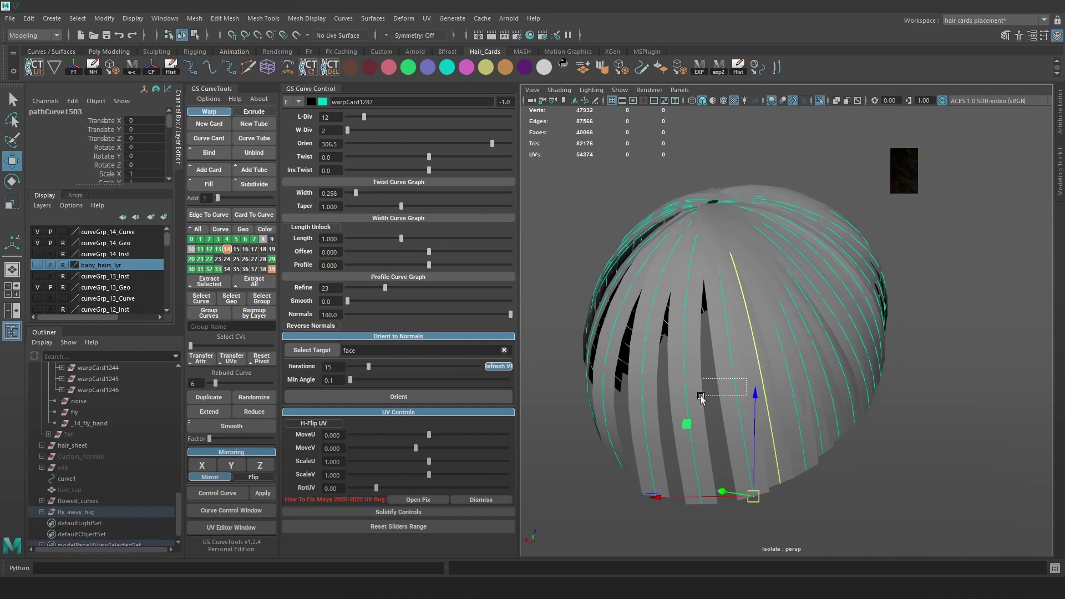
{"action": "left_click", "coordinate": [681, 405], "text": "shift"}
{"action": "left_click", "coordinate": [197, 184]}
{"action": "left_click_drag", "start_coordinate": [638, 402], "coordinate": [634, 372], "text": "alt"}
{"action": "left_click", "coordinate": [209, 184]}
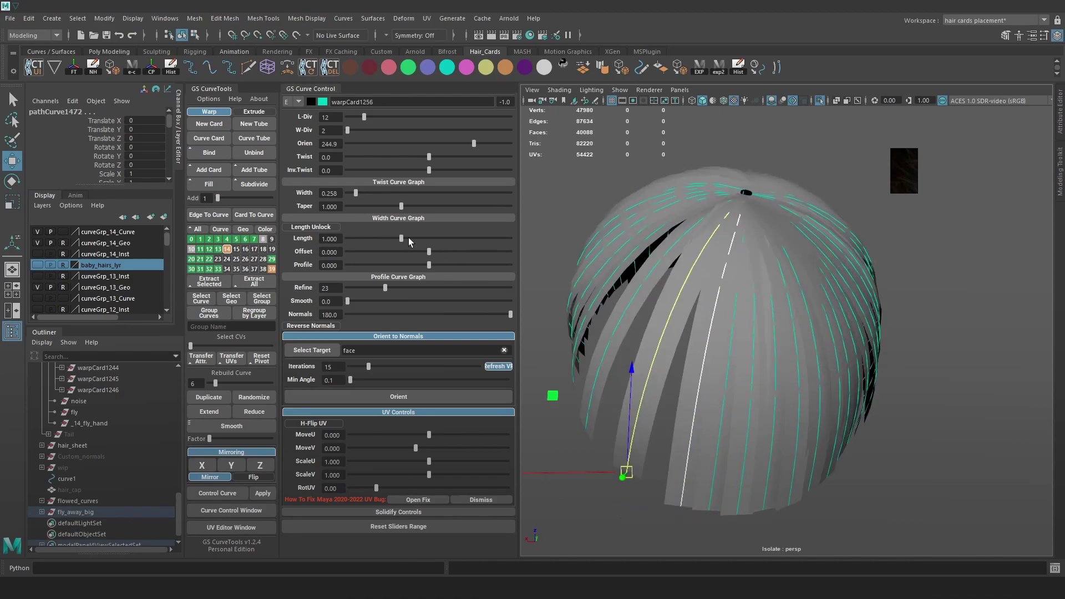
{"action": "left_click", "coordinate": [200, 185]}
{"action": "left_click_drag", "start_coordinate": [718, 384], "coordinate": [626, 376], "text": "alt"}
{"action": "left_click", "coordinate": [209, 186]}
{"action": "left_click", "coordinate": [209, 184]}
- Select all the card curves, including the in-between ones, and orient the cards to the face normals again
{"action": "left_click_drag", "start_coordinate": [857, 341], "coordinate": [873, 357], "text": "alt"}
{"action": "left_click_drag", "start_coordinate": [937, 461], "coordinate": [618, 168]}
{"action": "left_click_drag", "start_coordinate": [666, 331], "coordinate": [669, 318], "text": "alt"}
{"action": "left_click", "coordinate": [400, 397]}
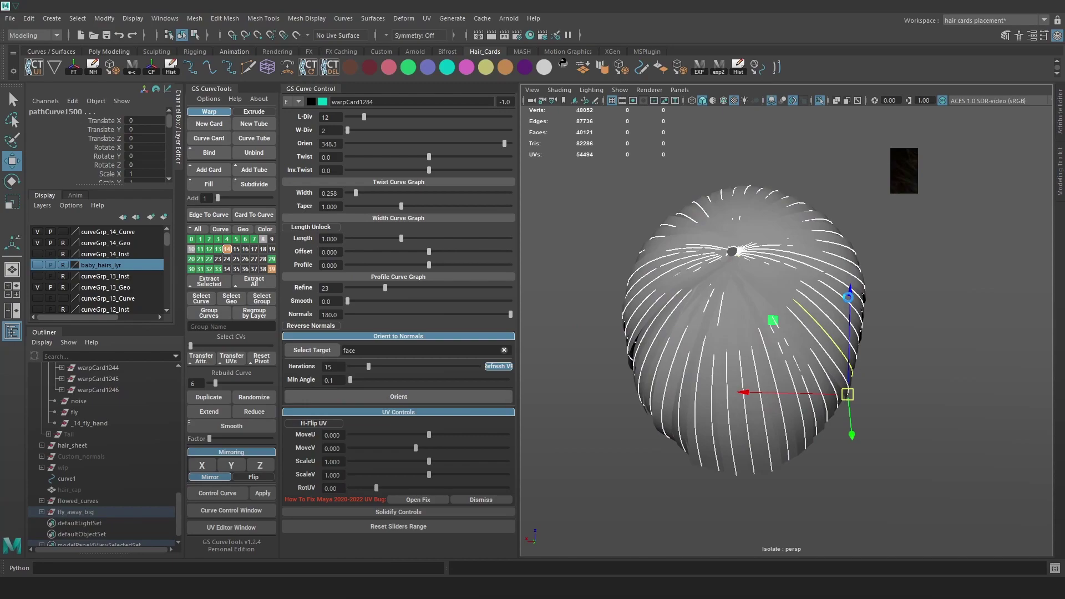
{"action": "scroll", "coordinate": [816, 298], "scroll_direction": "up", "scroll_amount": 1}
{"action": "left_click_drag", "start_coordinate": [937, 300], "coordinate": [833, 299], "text": "alt"}
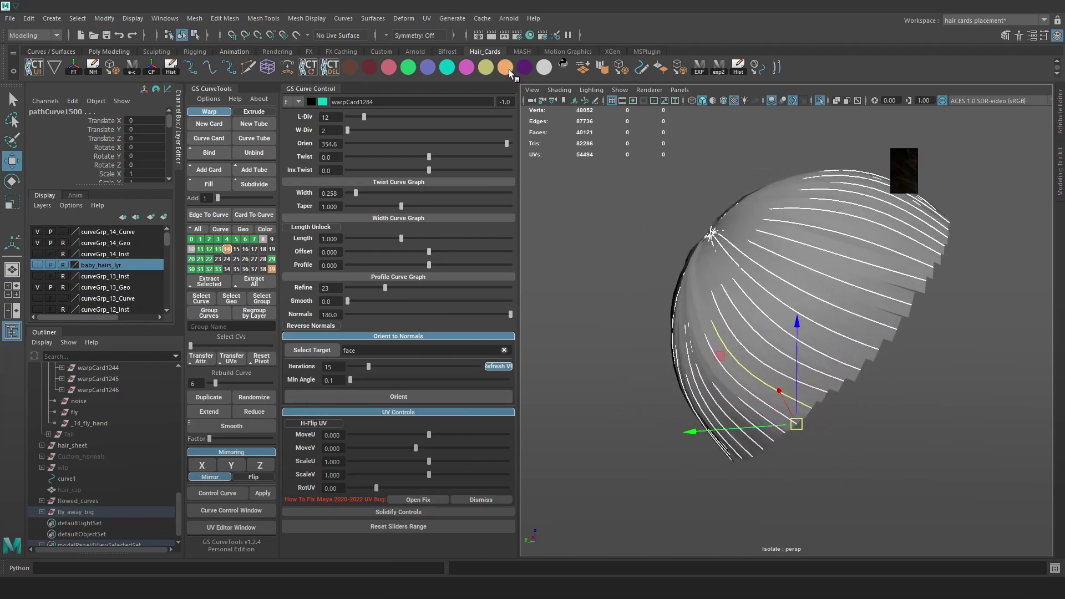
- Turn off isolation and assign the yellow hair-card preset to all the selected flyaway cards
{"action": "left_click", "coordinate": [819, 100]}
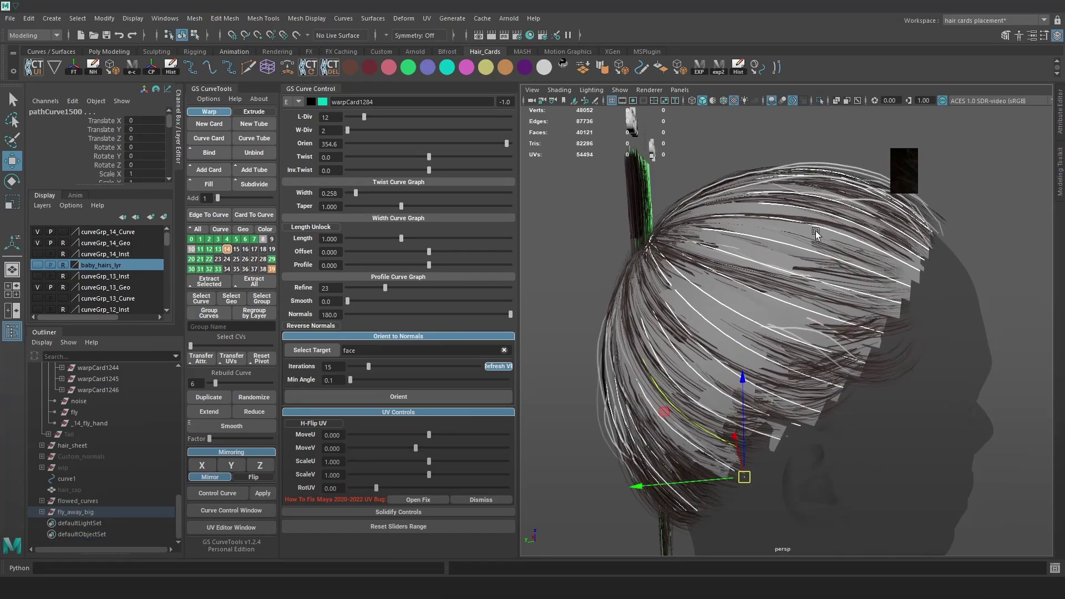
{"action": "left_click", "coordinate": [485, 67]}
{"action": "left_click_drag", "start_coordinate": [812, 255], "coordinate": [741, 136], "text": "alt"}
{"action": "left_click", "coordinate": [820, 100]}
{"action": "left_click", "coordinate": [820, 101]}
- Isolate the fly_away_big group, select warpCard1264 at the front, and assign the lambert5SG material to it
{"action": "left_click", "coordinate": [166, 500]}
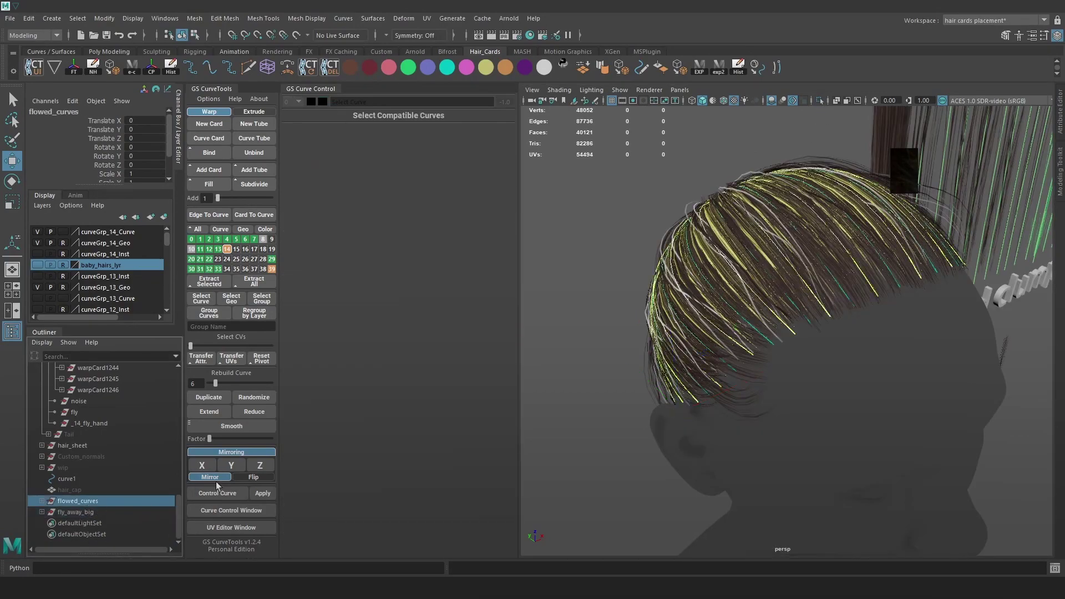
{"action": "left_click", "coordinate": [83, 510]}
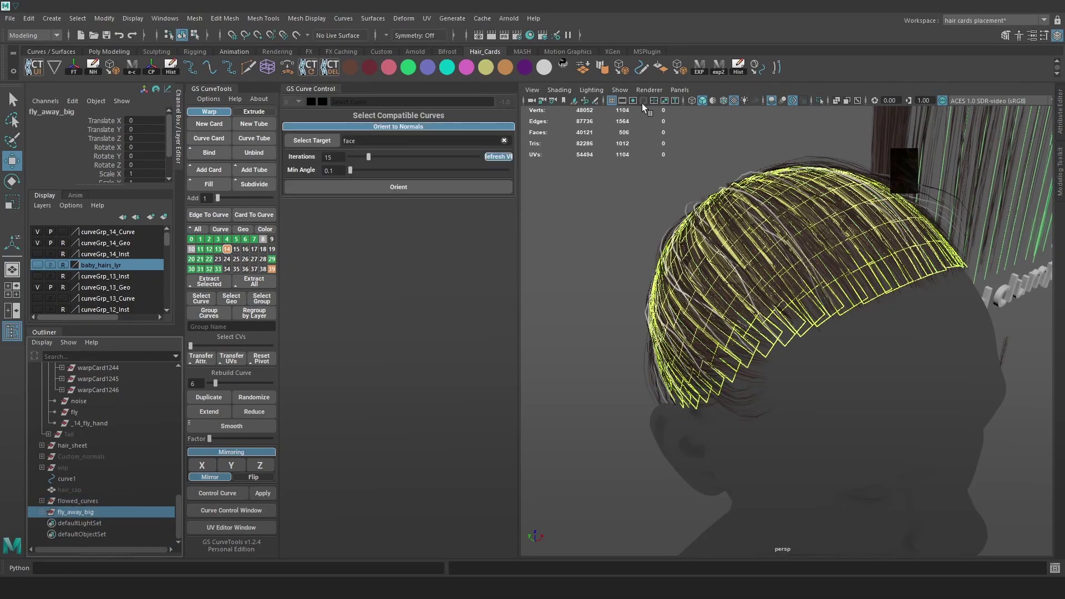
{"action": "left_click", "coordinate": [821, 100]}
{"action": "left_click", "coordinate": [795, 273]}
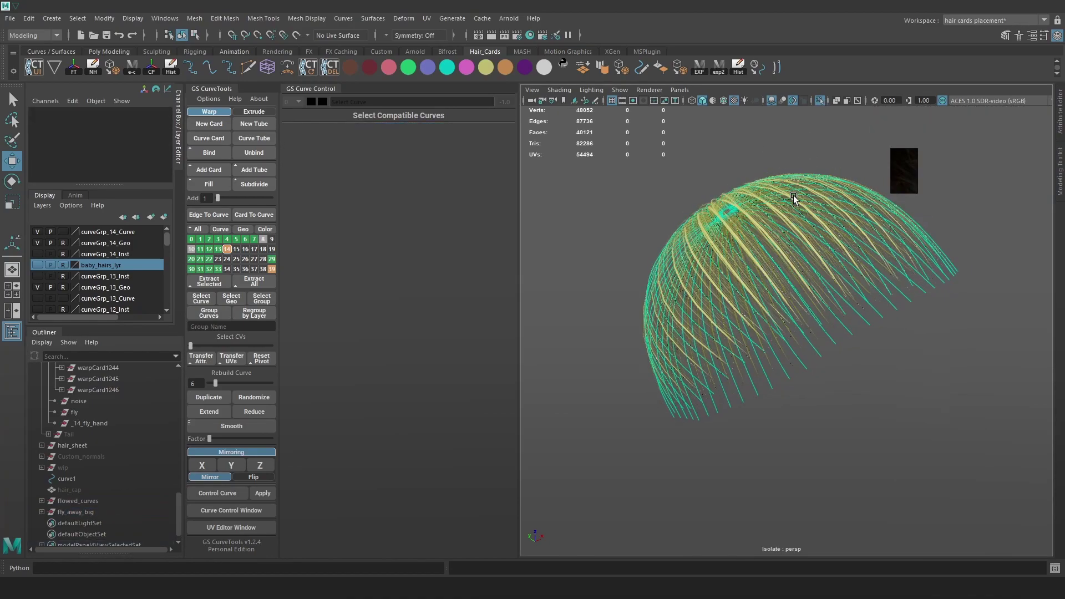
{"action": "left_click_drag", "start_coordinate": [795, 273], "coordinate": [839, 326], "text": "alt"}
{"action": "left_click", "coordinate": [831, 298]}
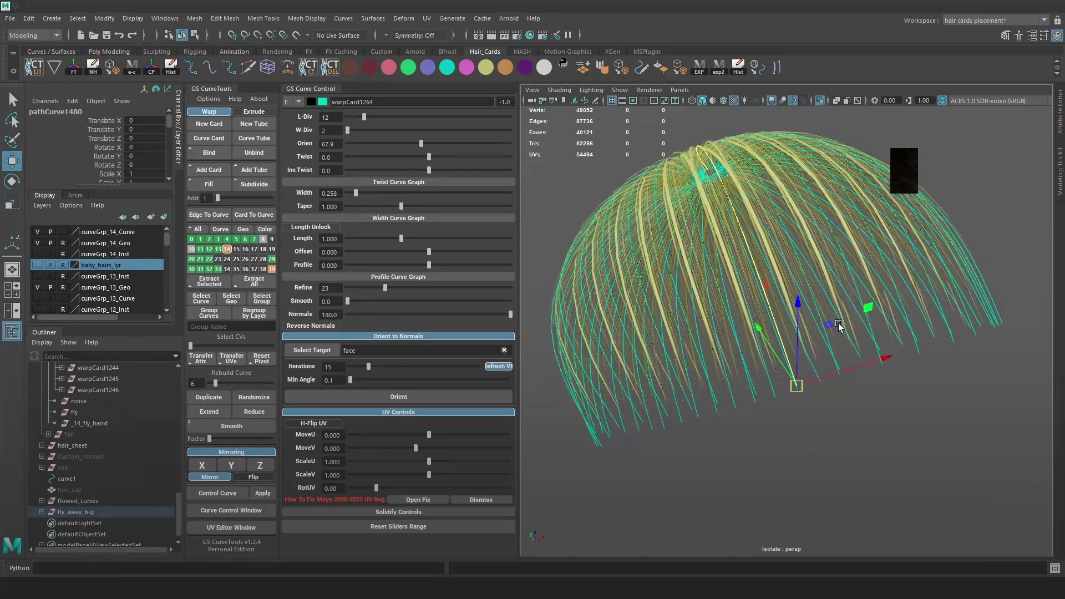
{"action": "left_click", "coordinate": [567, 69]}
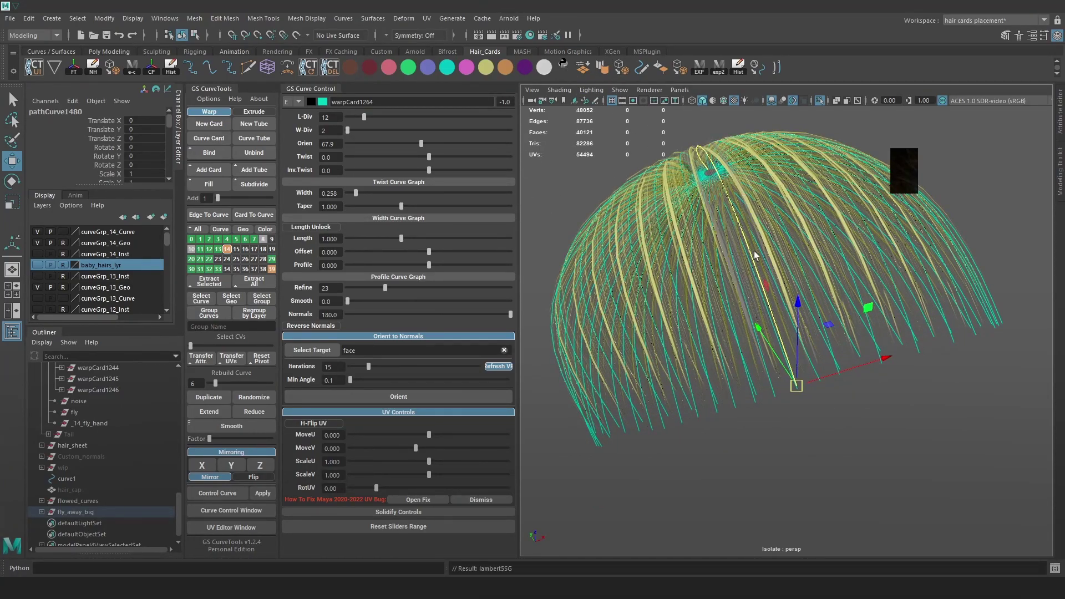
{"action": "scroll", "coordinate": [777, 240], "scroll_direction": "down", "scroll_amount": 5}
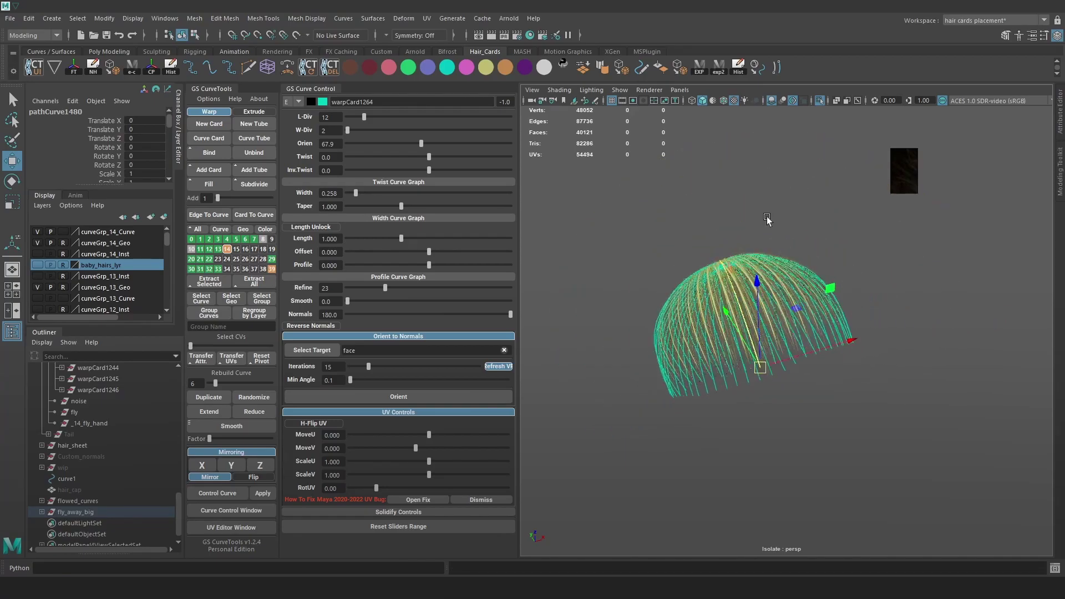